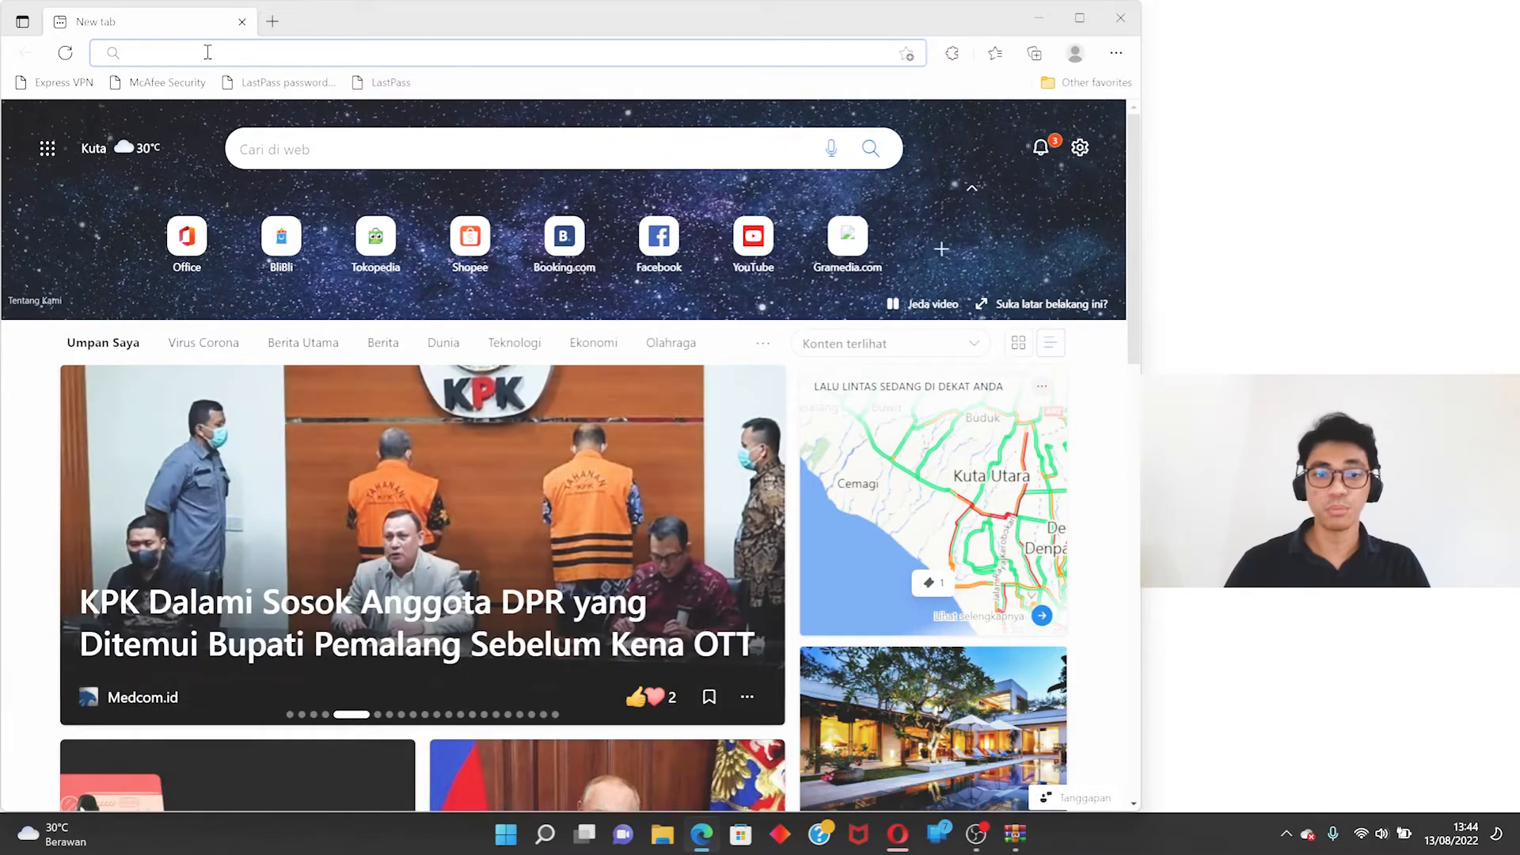
- Go to app.sketchup.com in the browser
text(app.s)
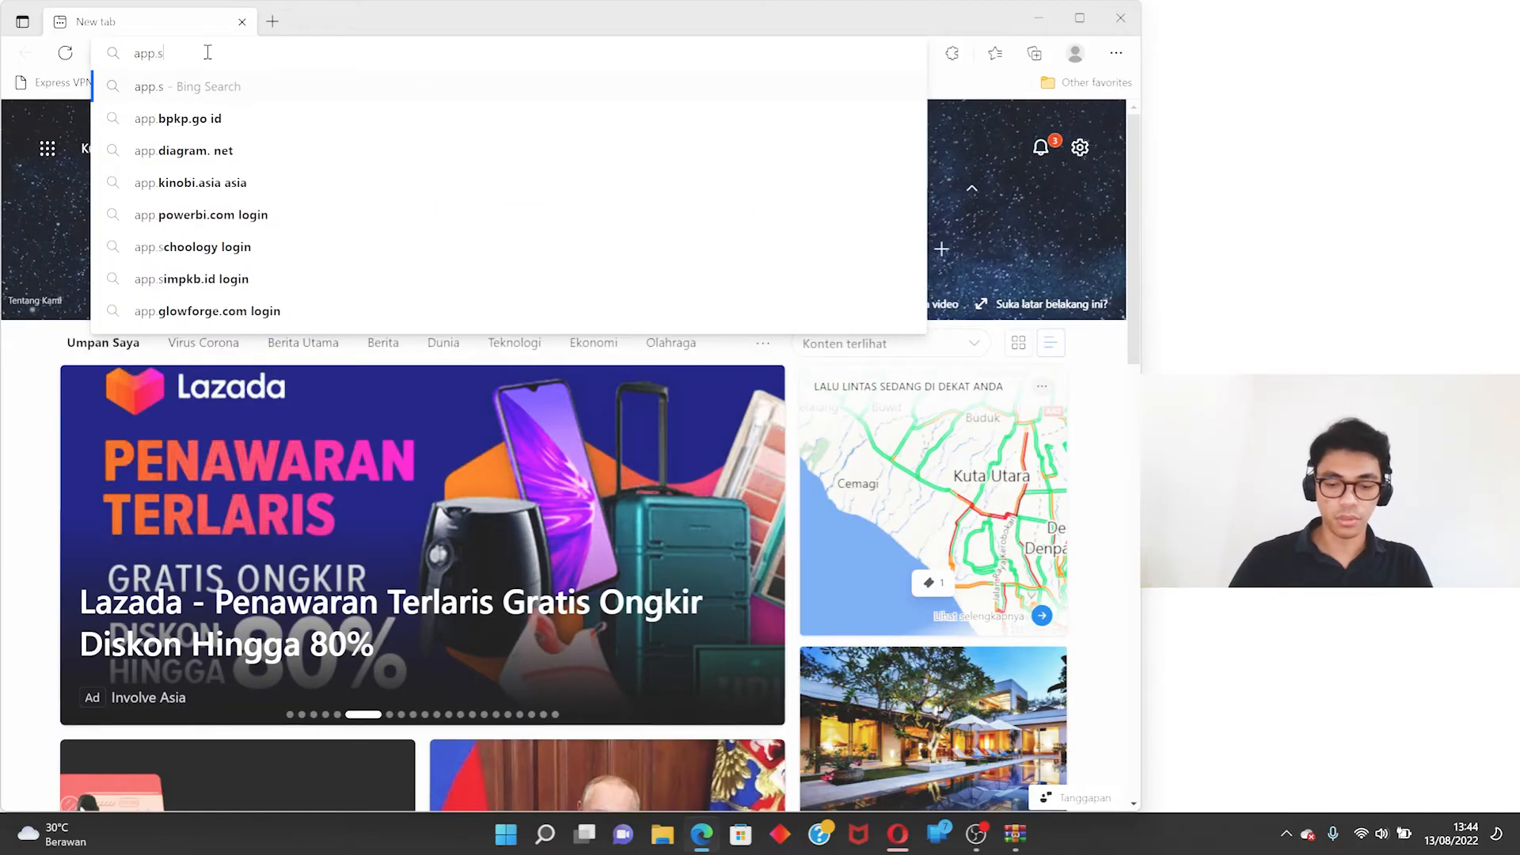
text(ketchup.com)
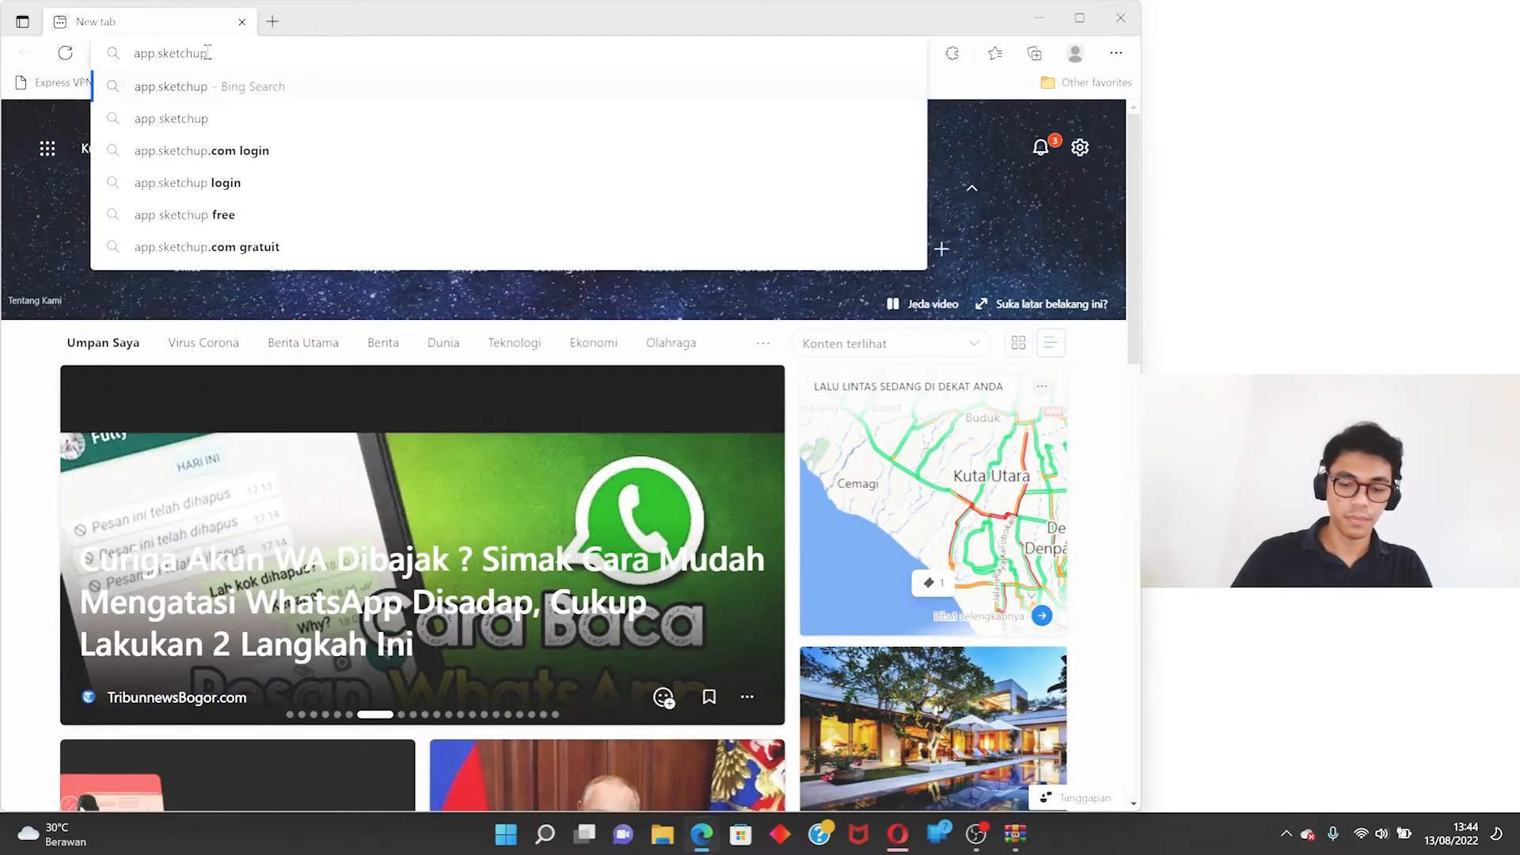
key(Return)
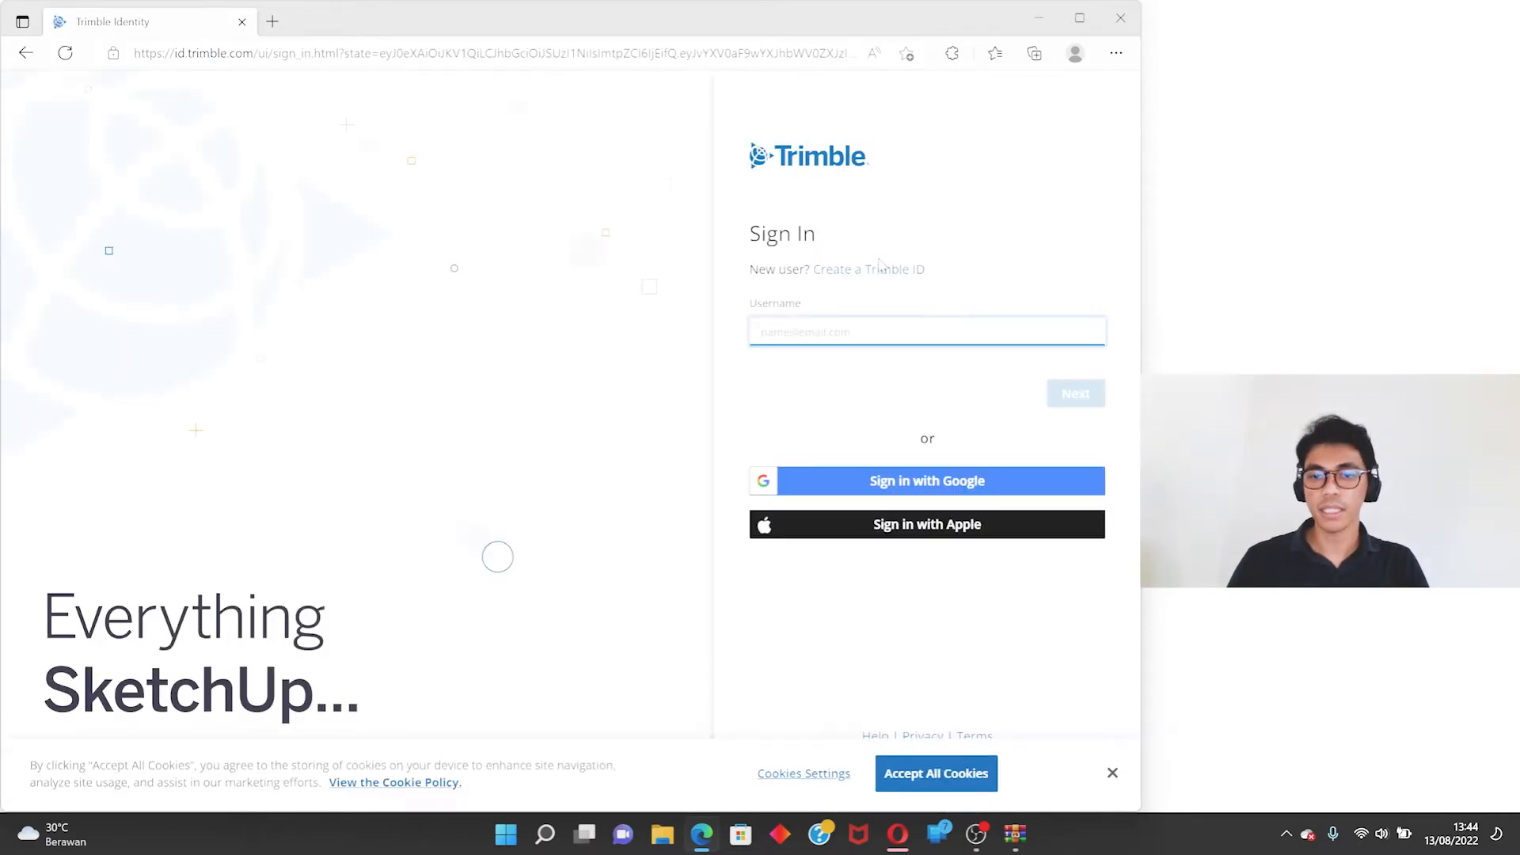
- Accept all cookies, choose to sign in with Google and submit the account's e-mail address
click(942, 772)
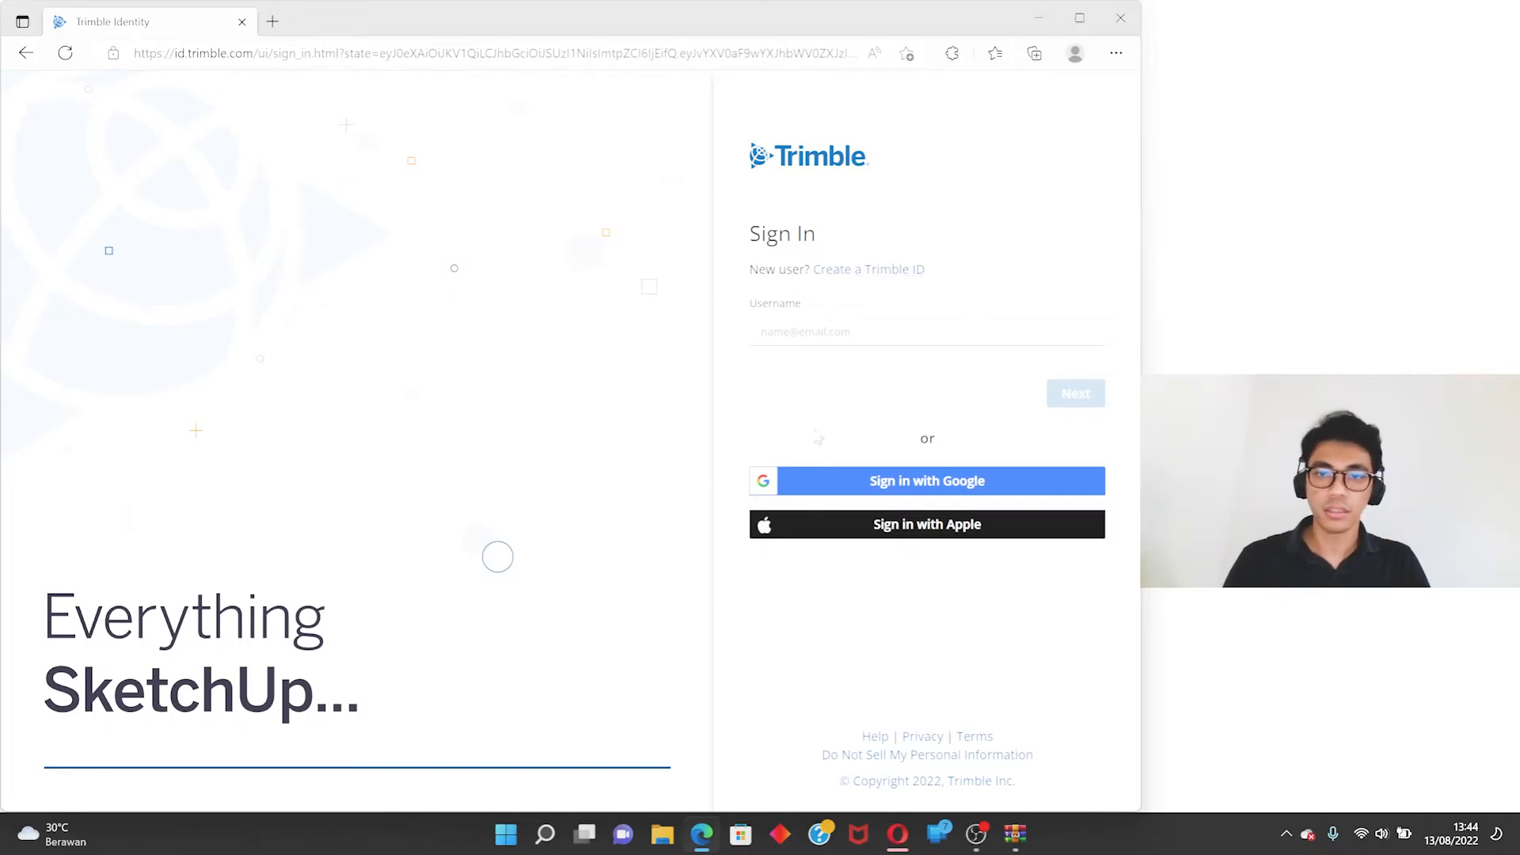
click(866, 485)
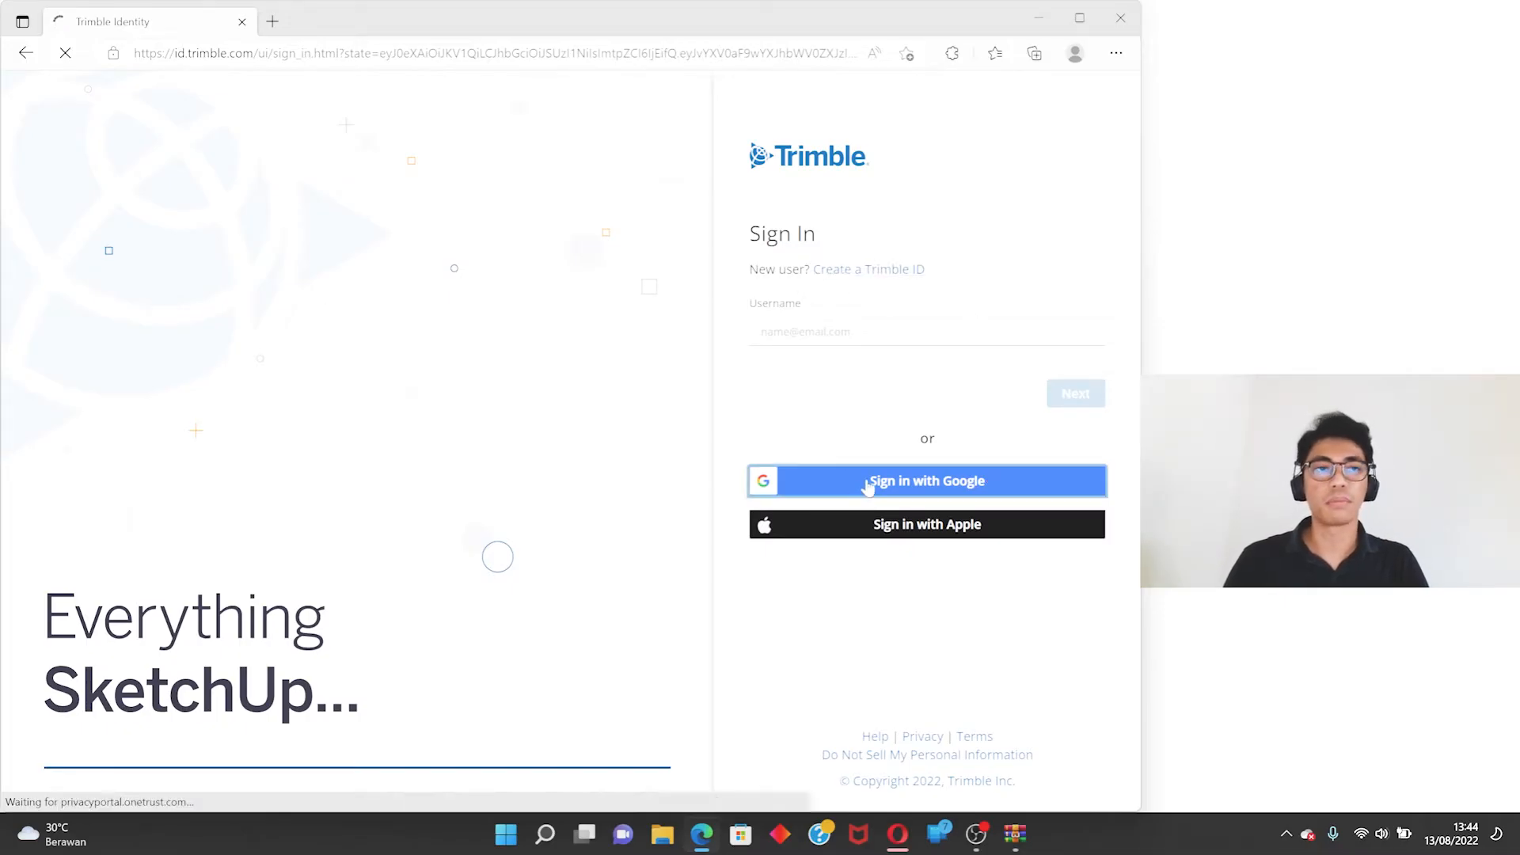
click(563, 396)
text(hell)
click(567, 473)
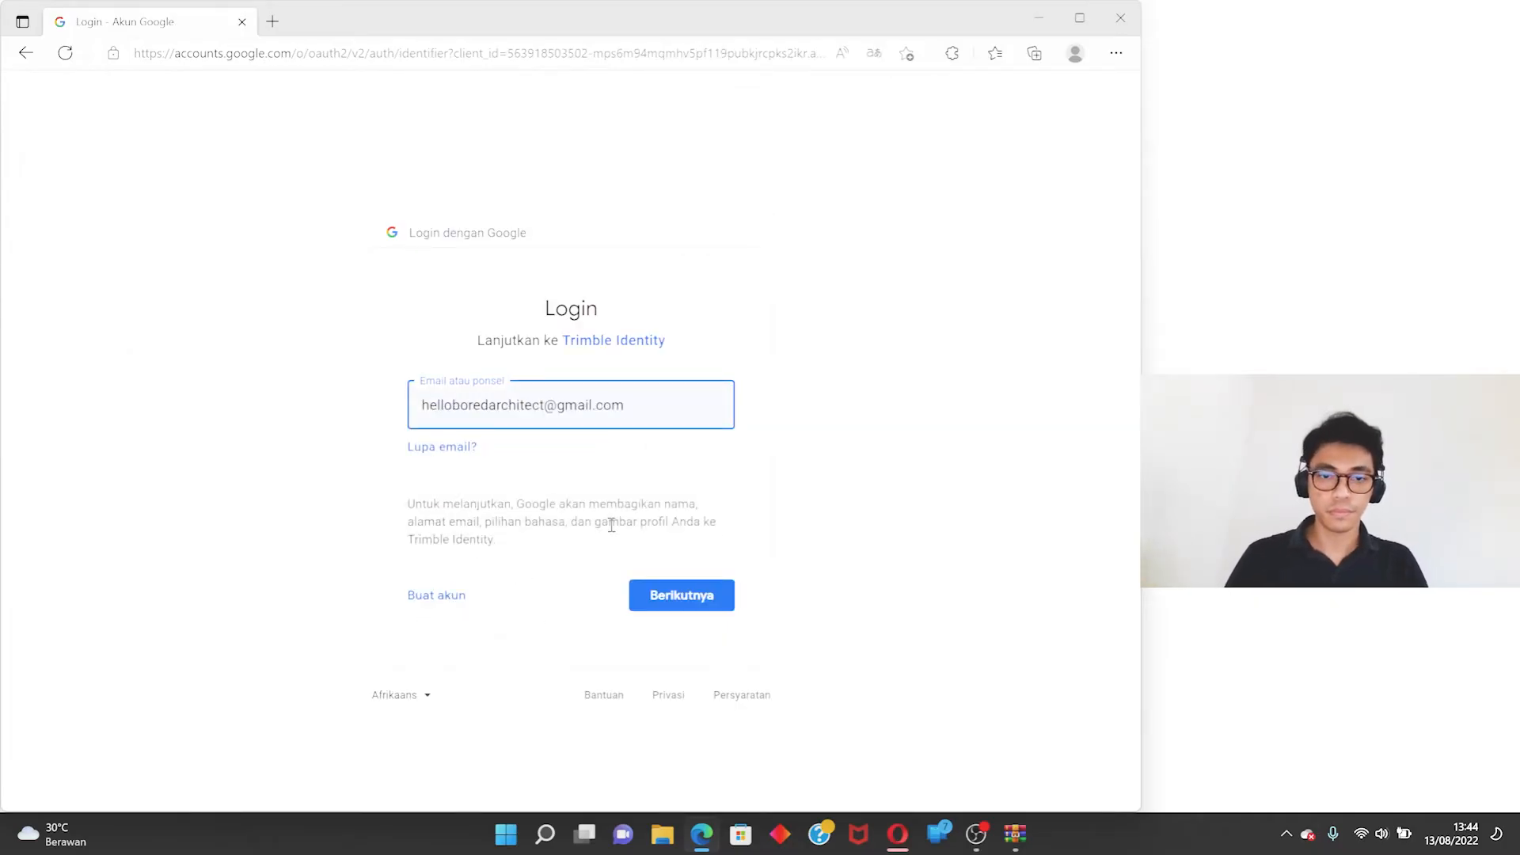
click(686, 591)
- Enter the account password and complete the Google sign-in
click(588, 407)
text(••)
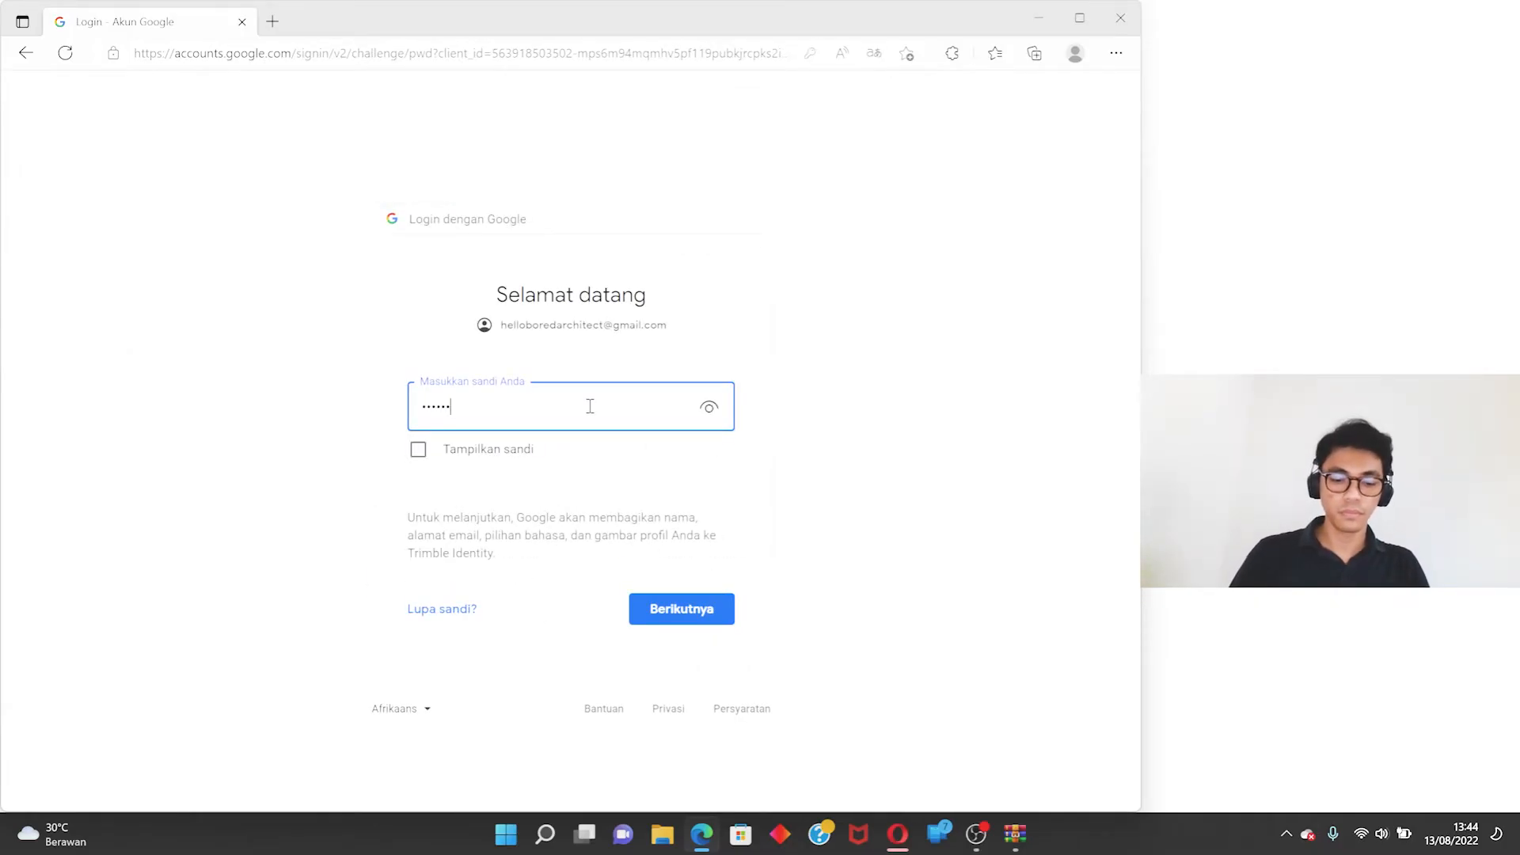
text(••••••••••••••••)
key(Return)
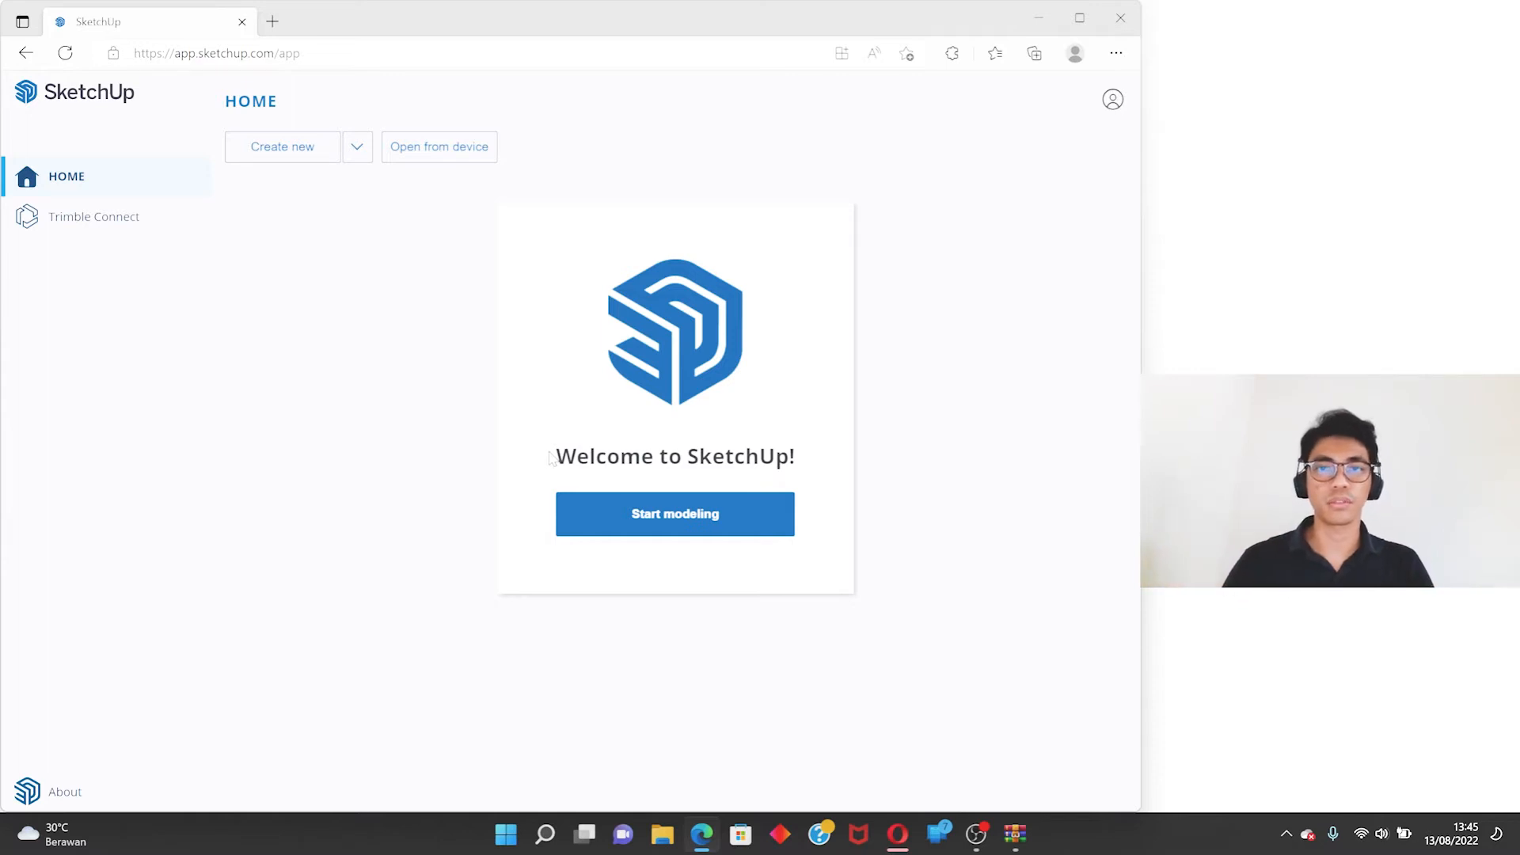
- Create a new model with the Decimal - Meters template
click(1113, 101)
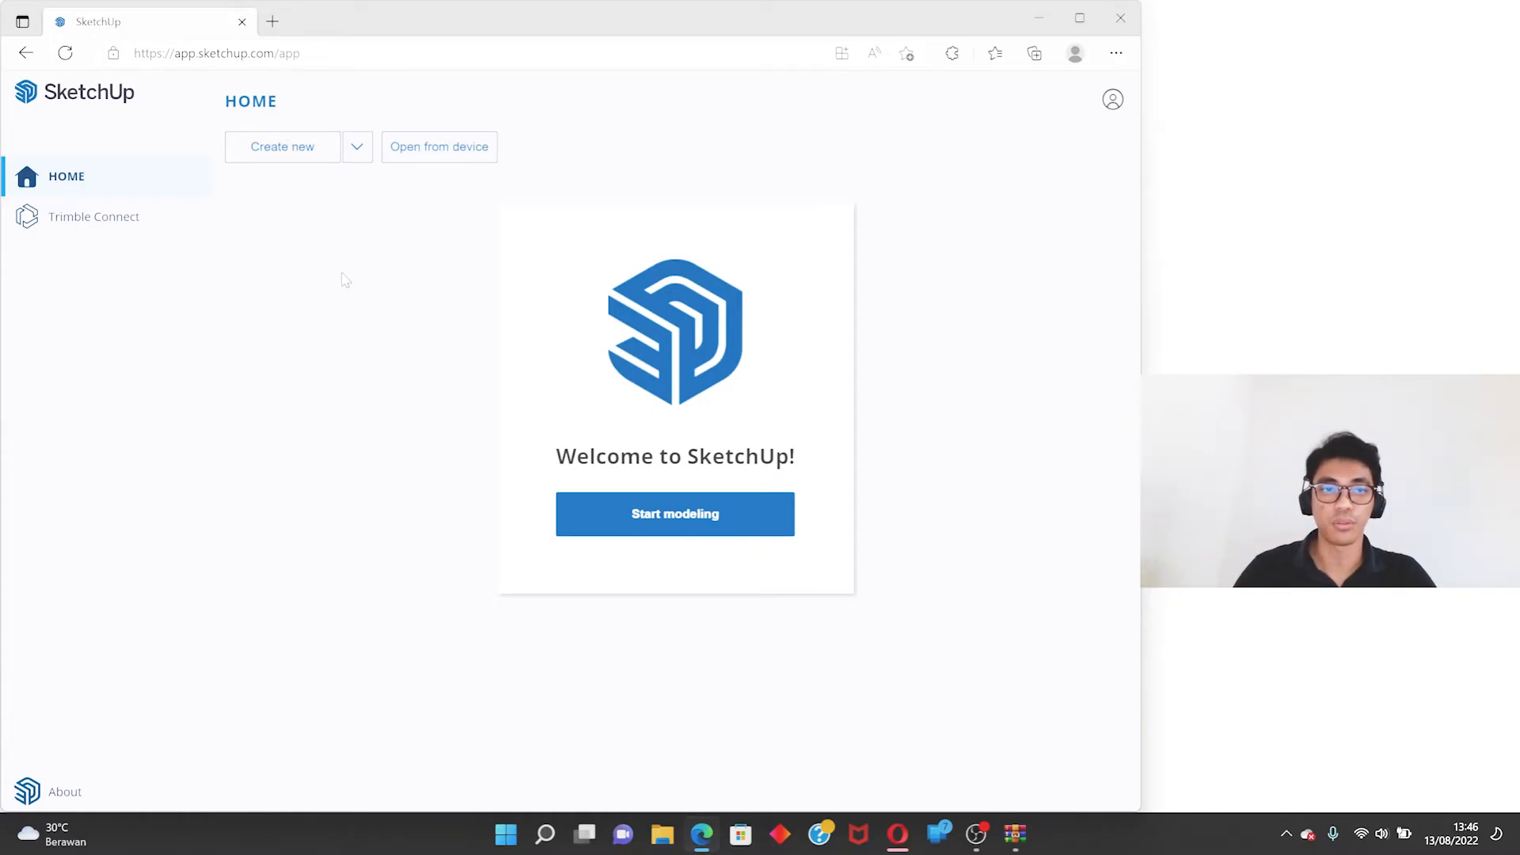
click(357, 147)
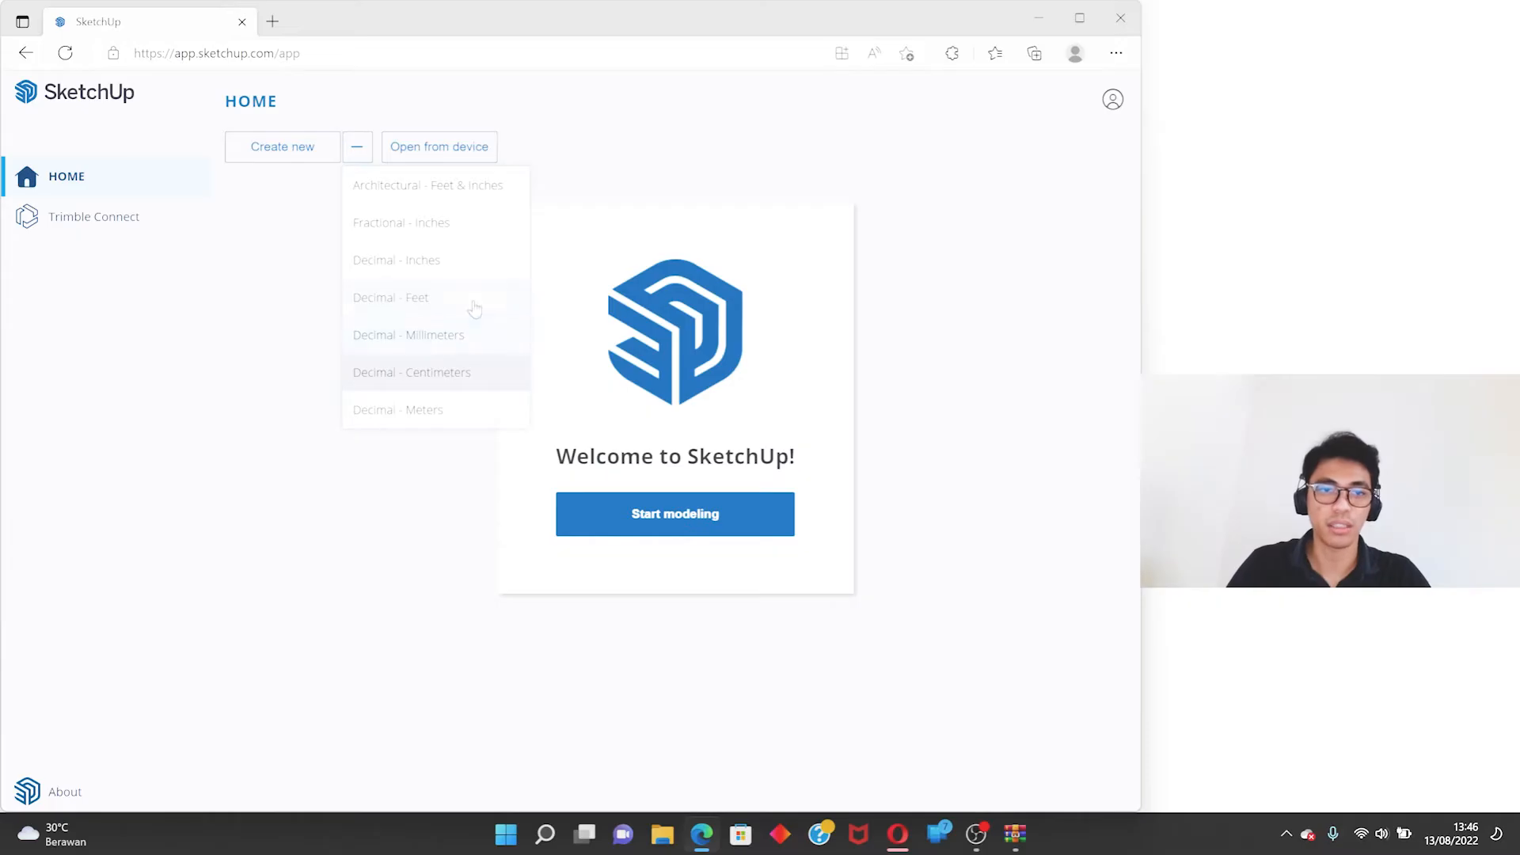
click(455, 412)
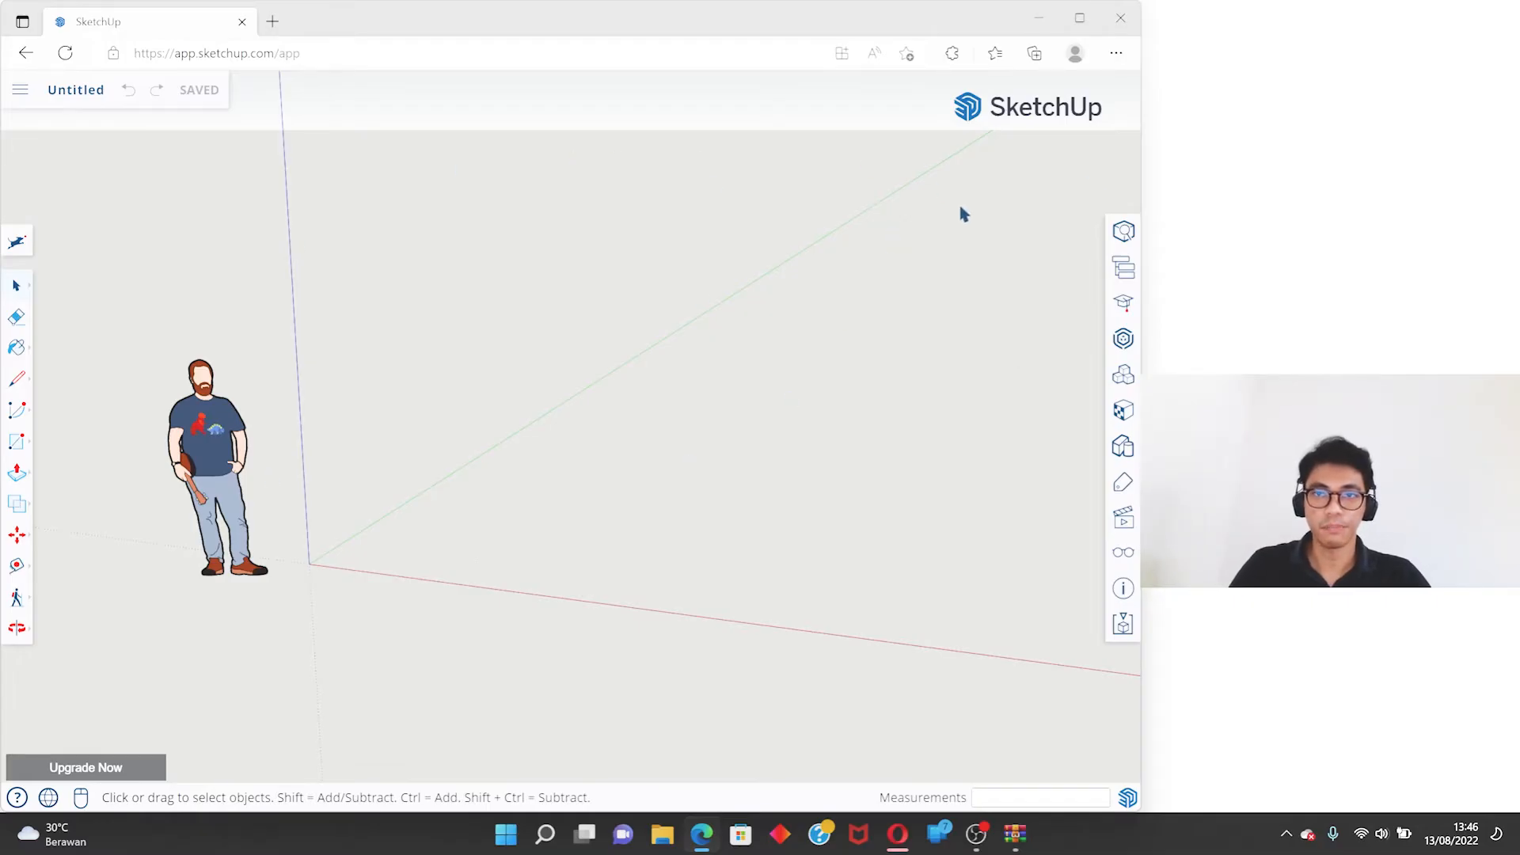
- Examine the standing scale figure and the drawing axes from several angles and distances
scroll(720, 459, down, 2)
middle_drag(604, 451, 685, 482)
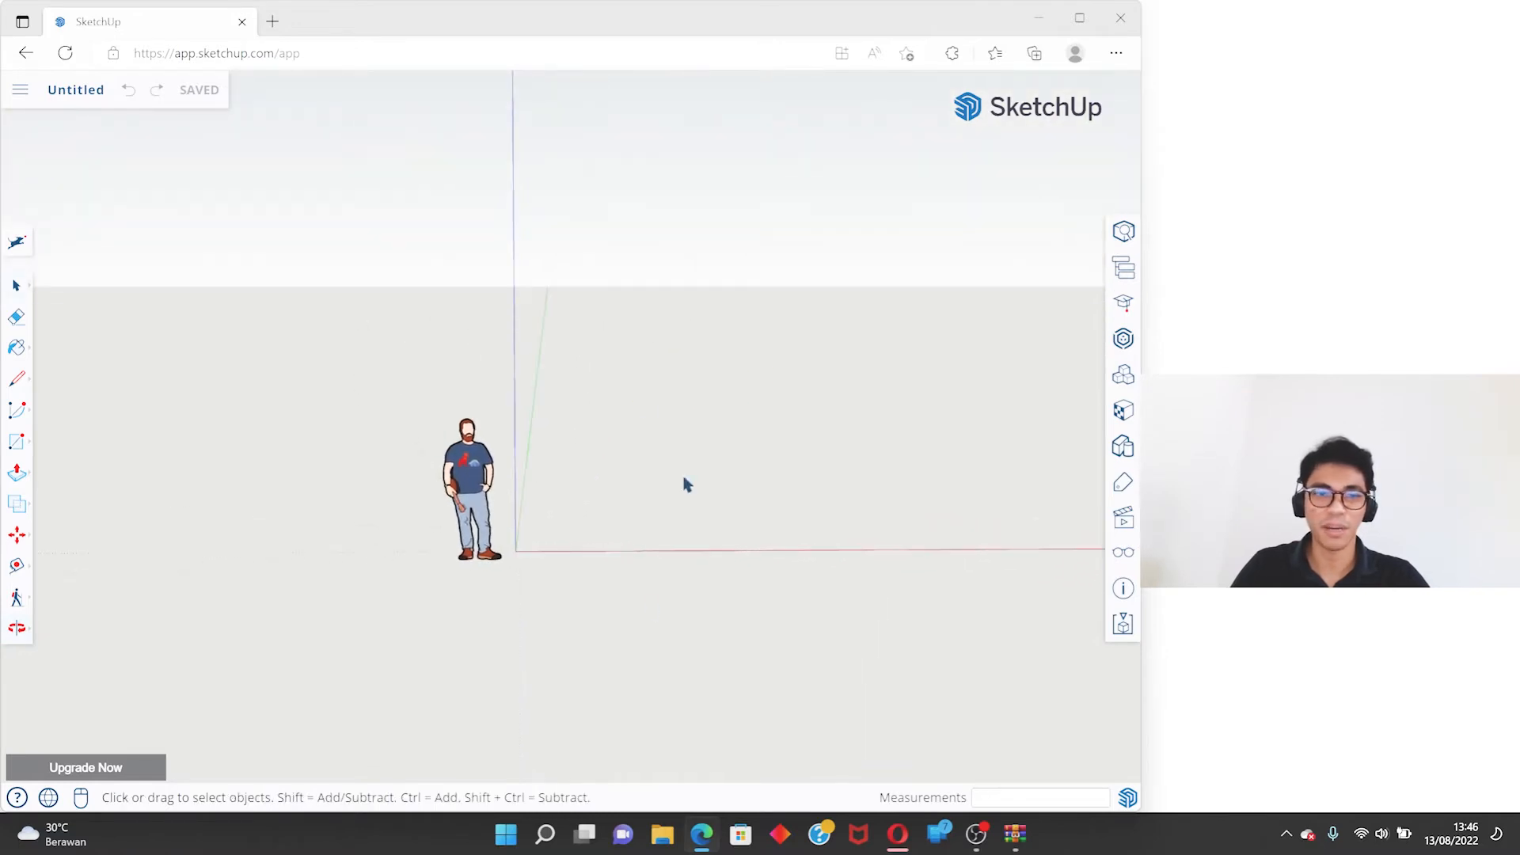
drag(571, 298, 716, 385)
scroll(482, 449, up, 3)
scroll(483, 445, up, 2)
scroll(484, 386, down, 2)
scroll(377, 498, up, 4)
scroll(533, 374, down, 1)
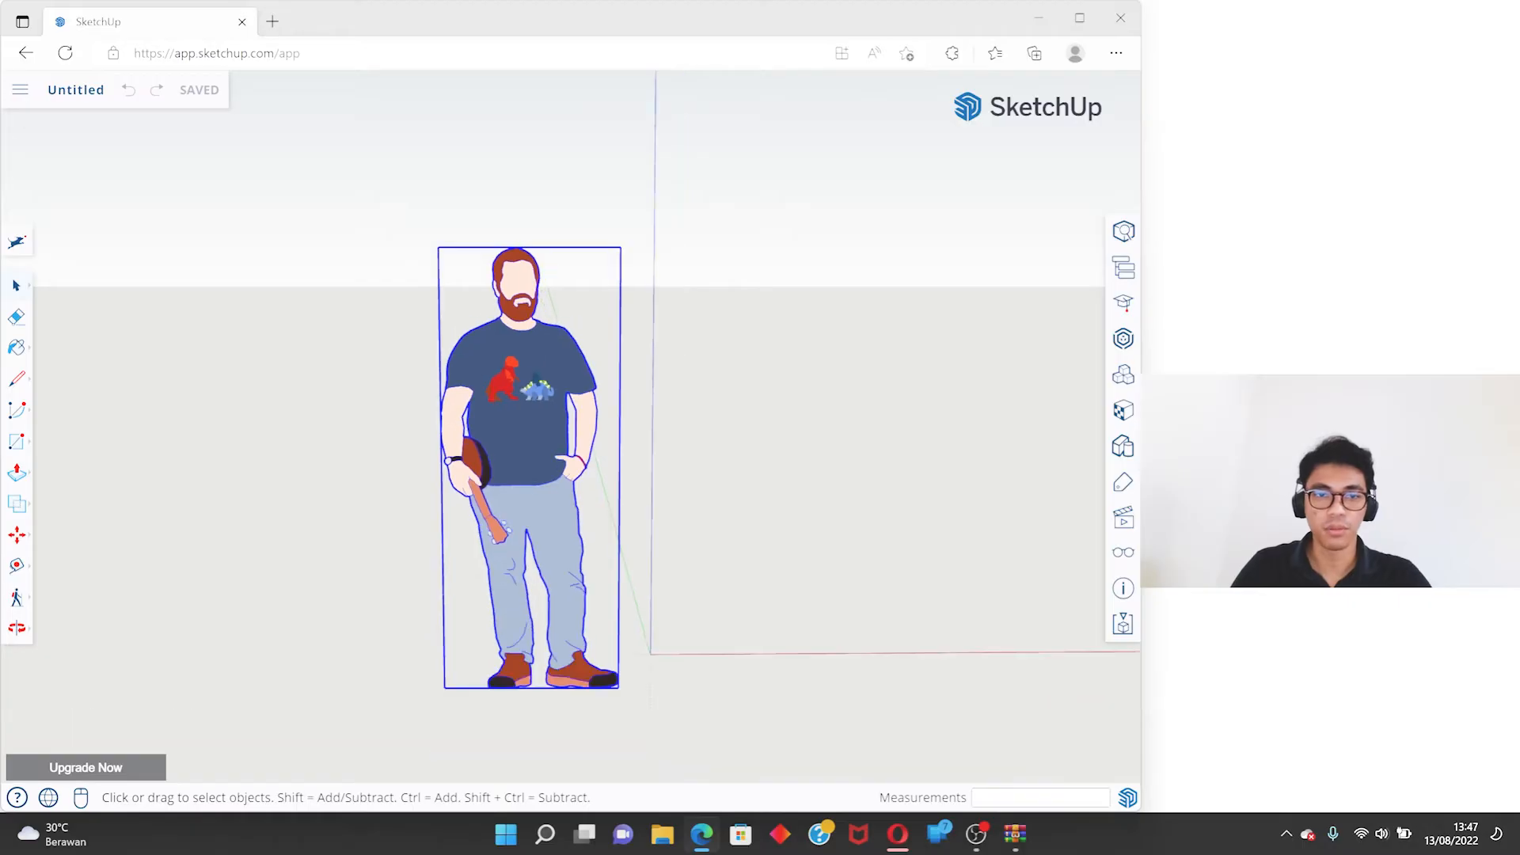
scroll(465, 394, down, 3)
middle_drag(465, 394, 411, 424)
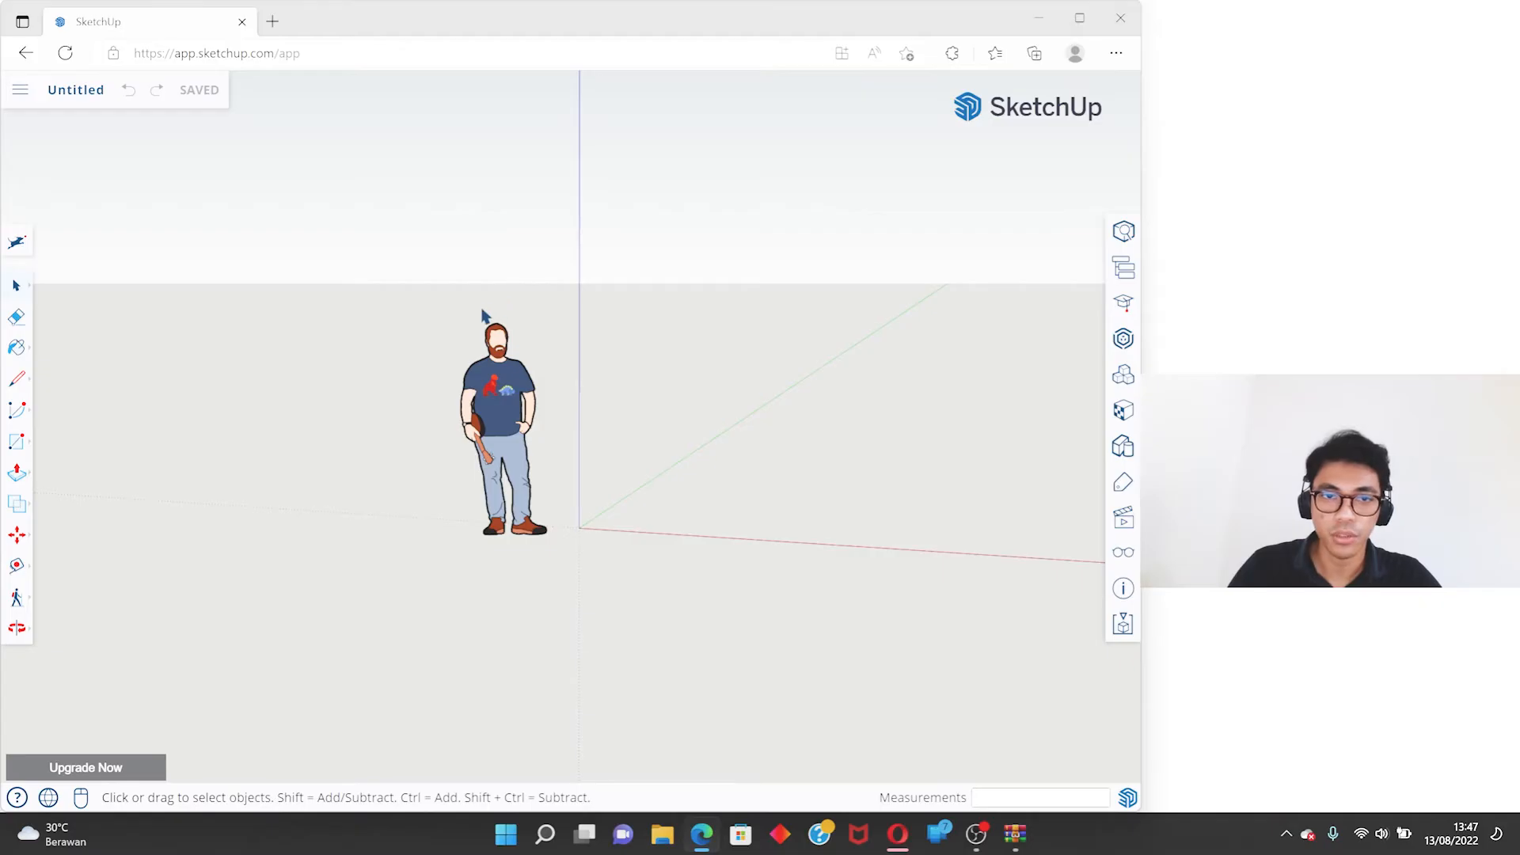
middle_drag(468, 309, 356, 301)
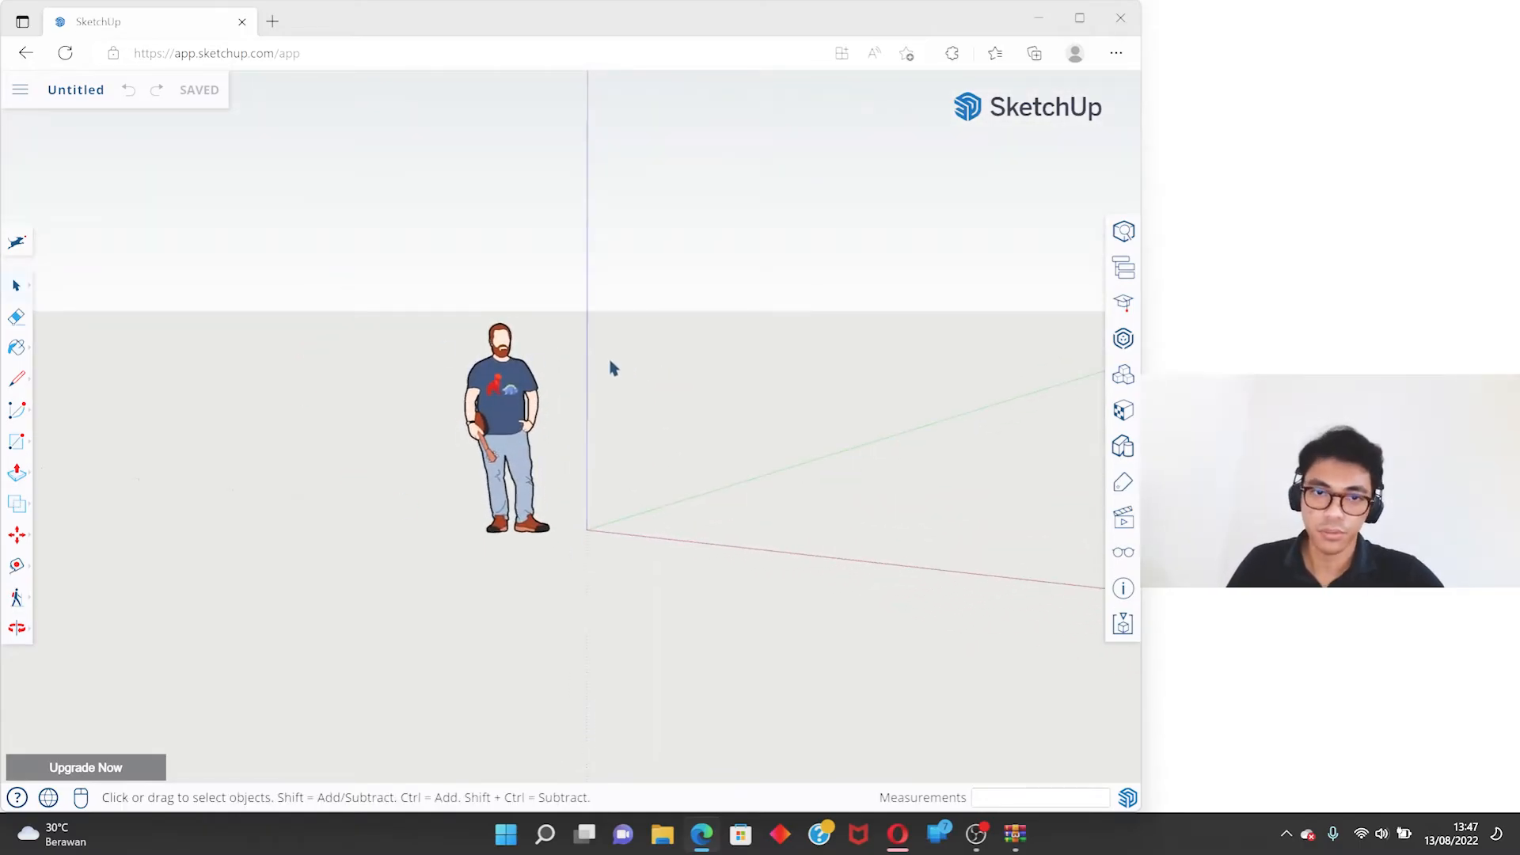
middle_drag(607, 361, 606, 360)
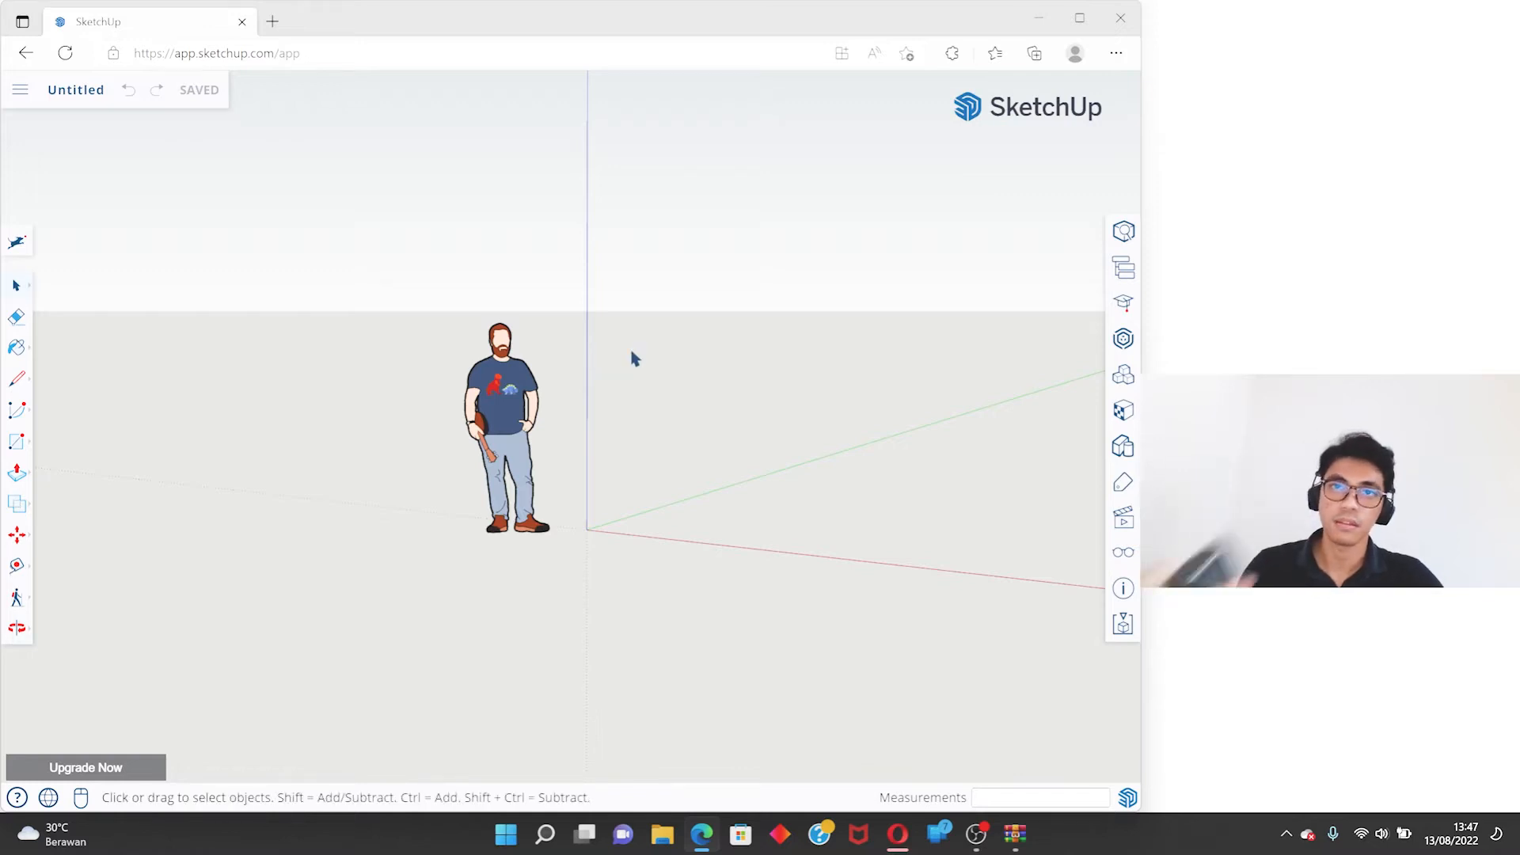
middle_drag(632, 354, 630, 349)
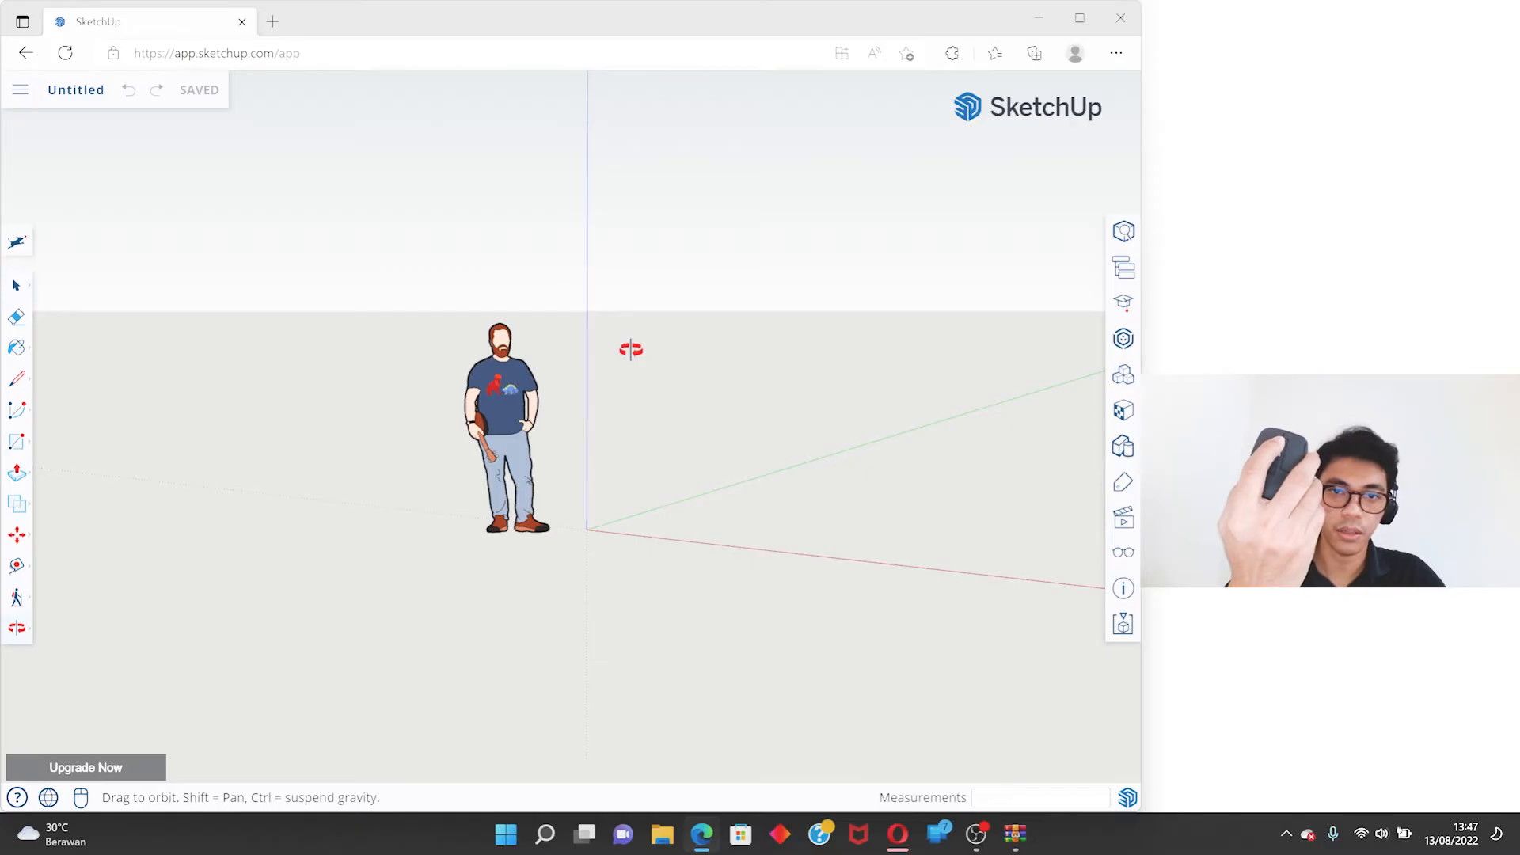
scroll(631, 349, up, 1)
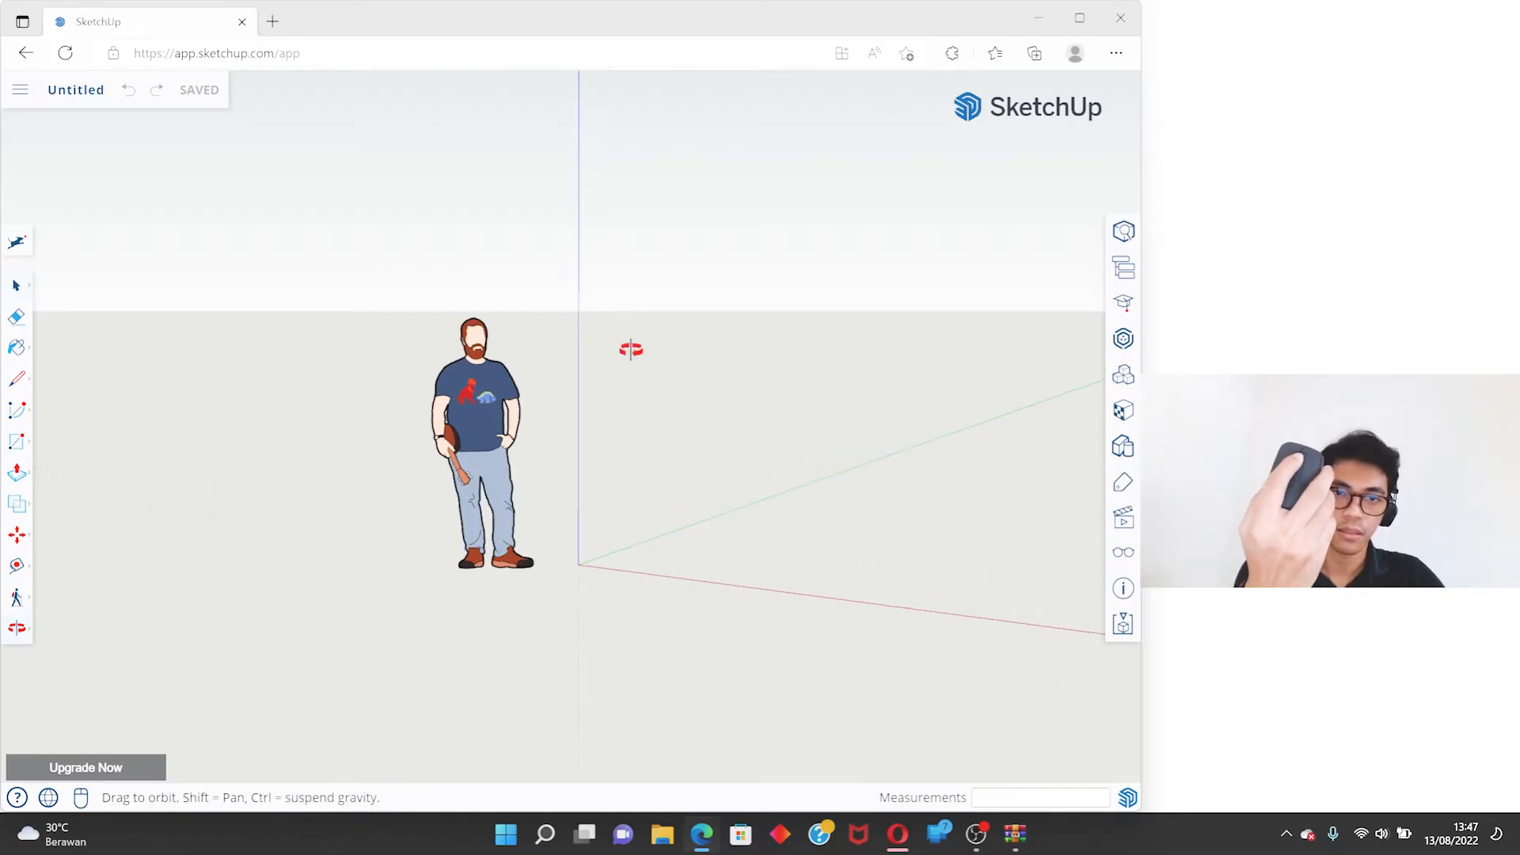
middle_drag(630, 349, 582, 333)
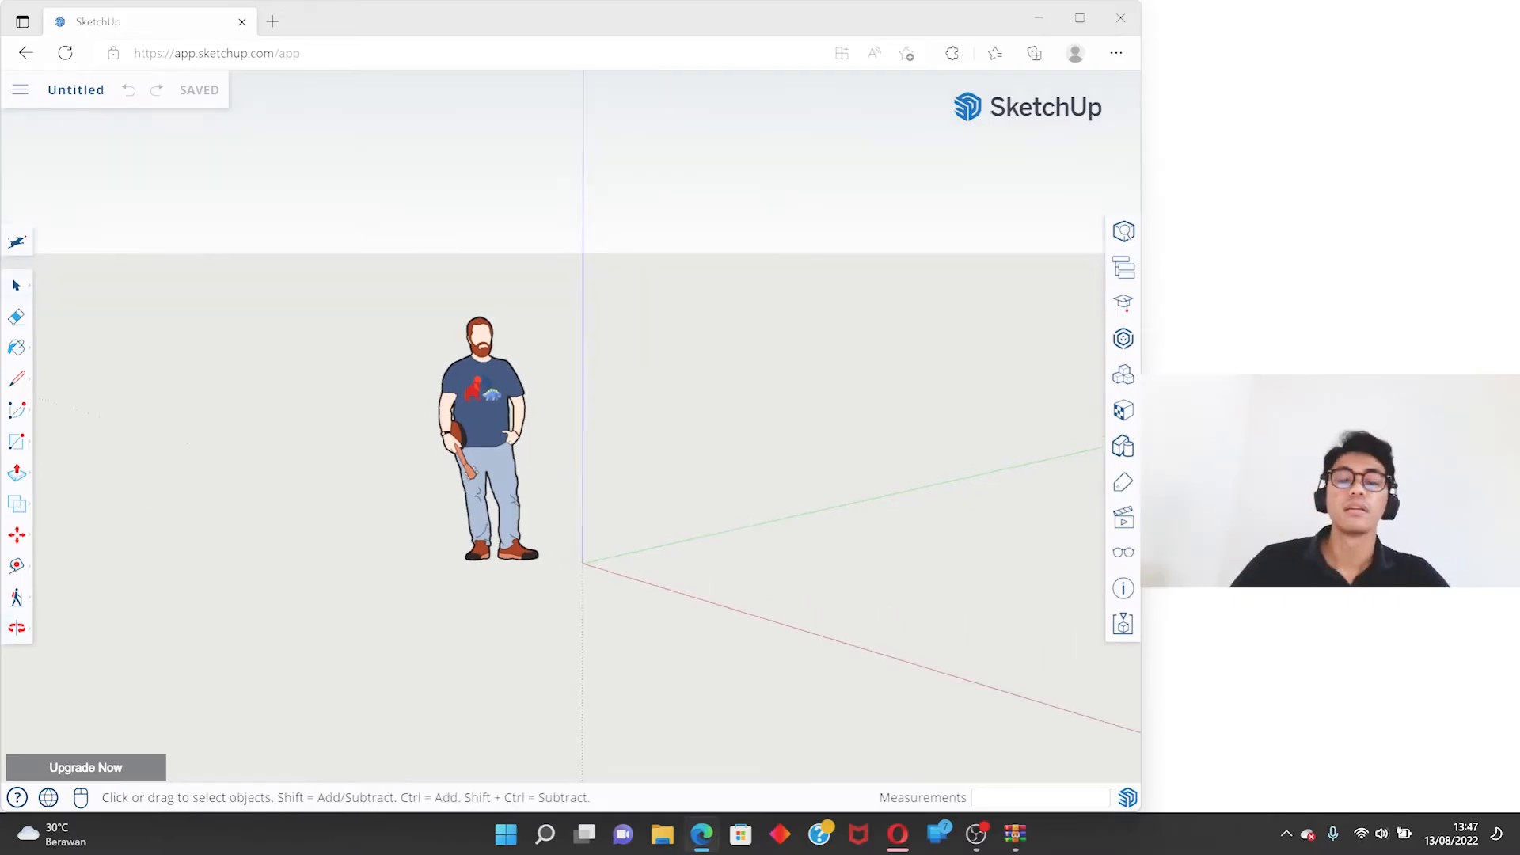
mouse_move(598, 391)
middle_down()
mouse_move(590, 372)
mouse_move(656, 360)
mouse_move(574, 409)
middle_up()
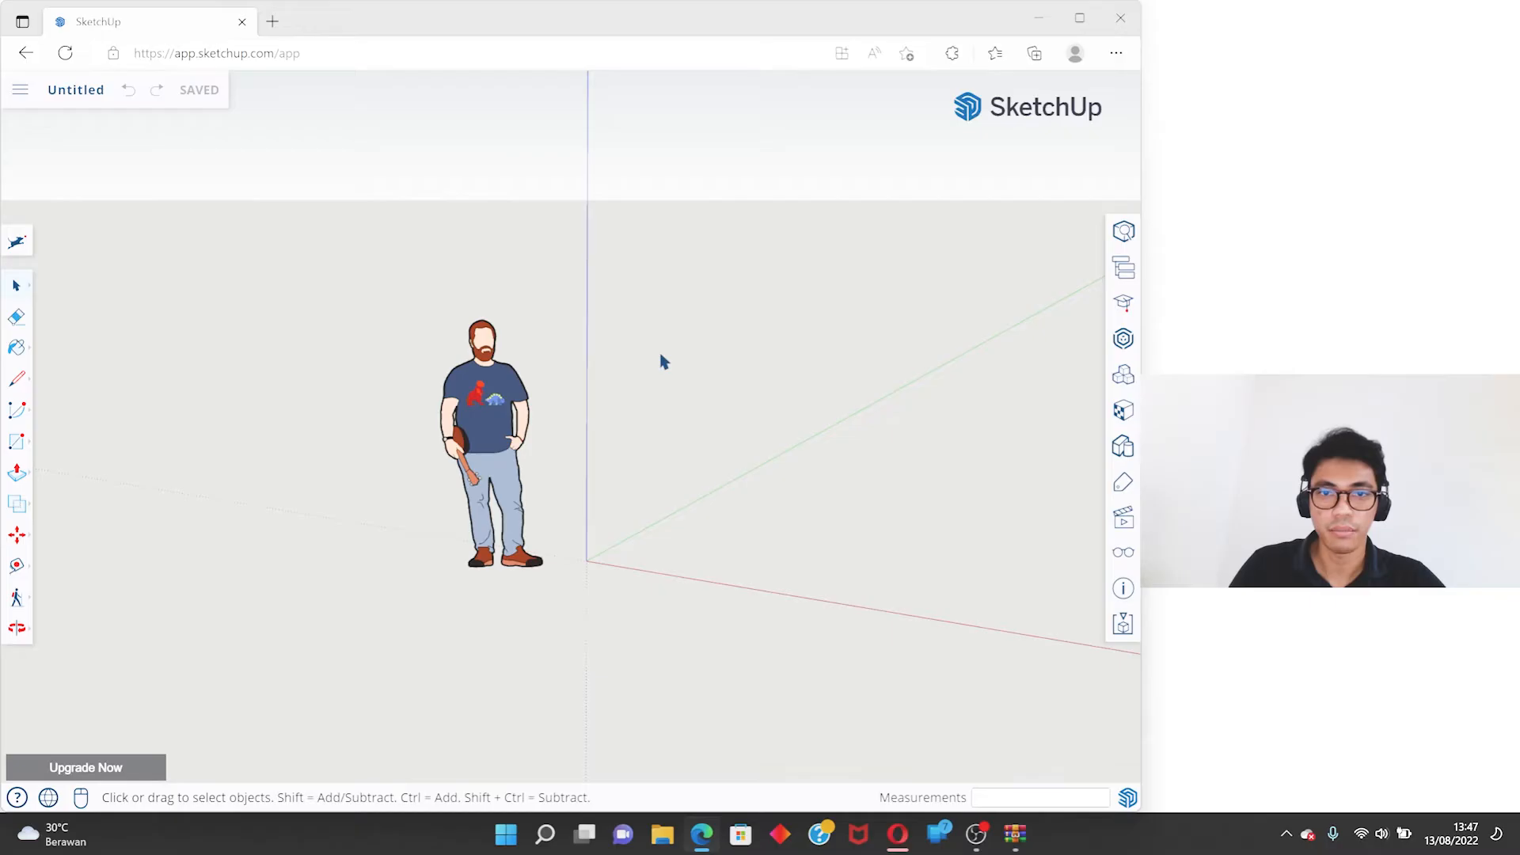
middle_drag(663, 361, 703, 401)
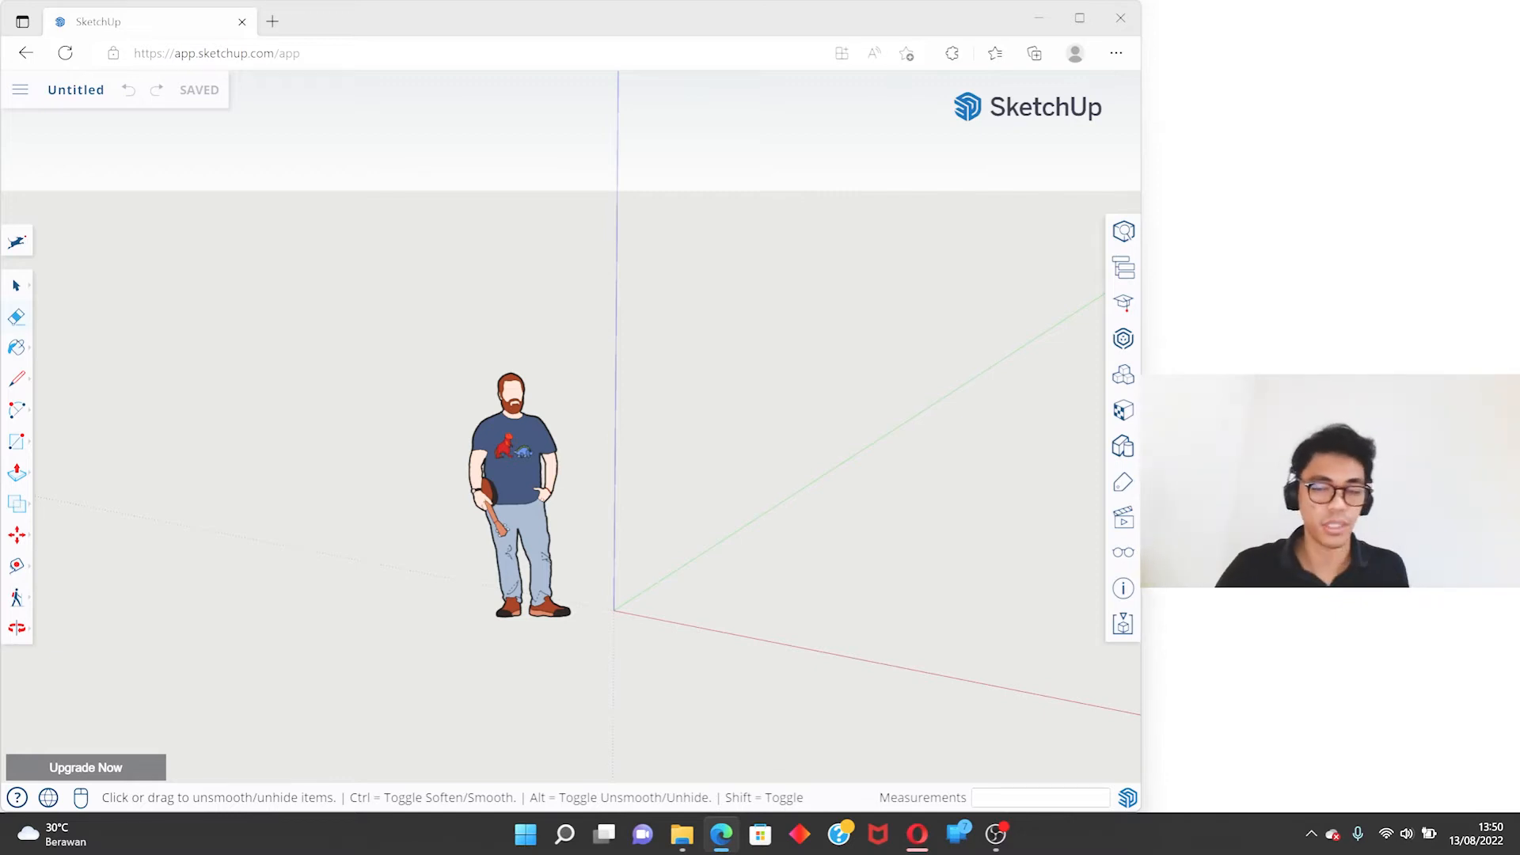
click(1081, 368)
right_click(1082, 367)
click(1081, 367)
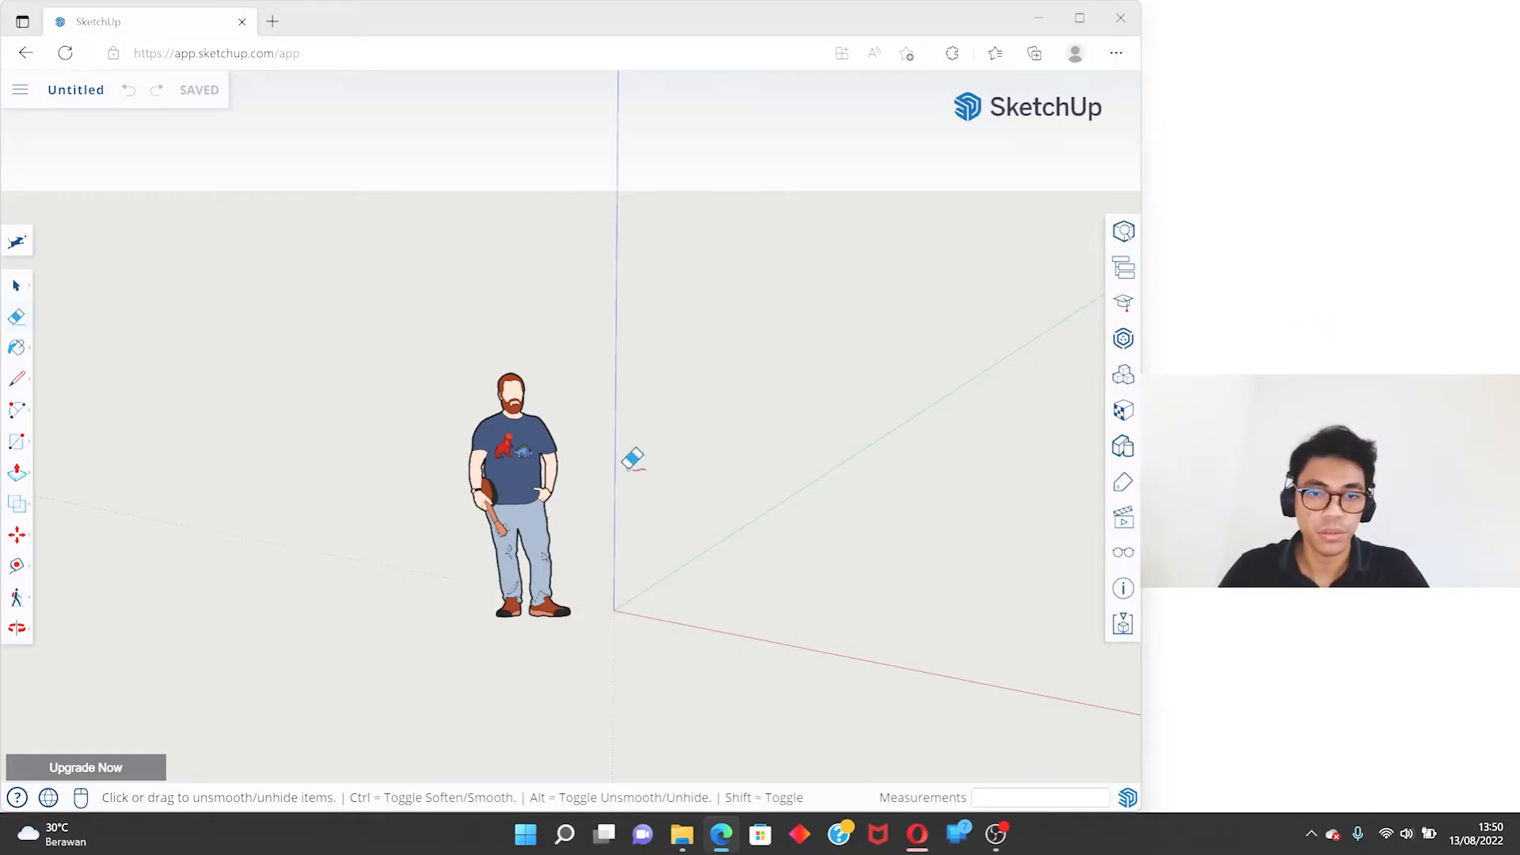
key(space)
- Inspect the origin where the red, green and blue axes meet beside the figure, from varied angles and up close
middle_drag(642, 384, 681, 408)
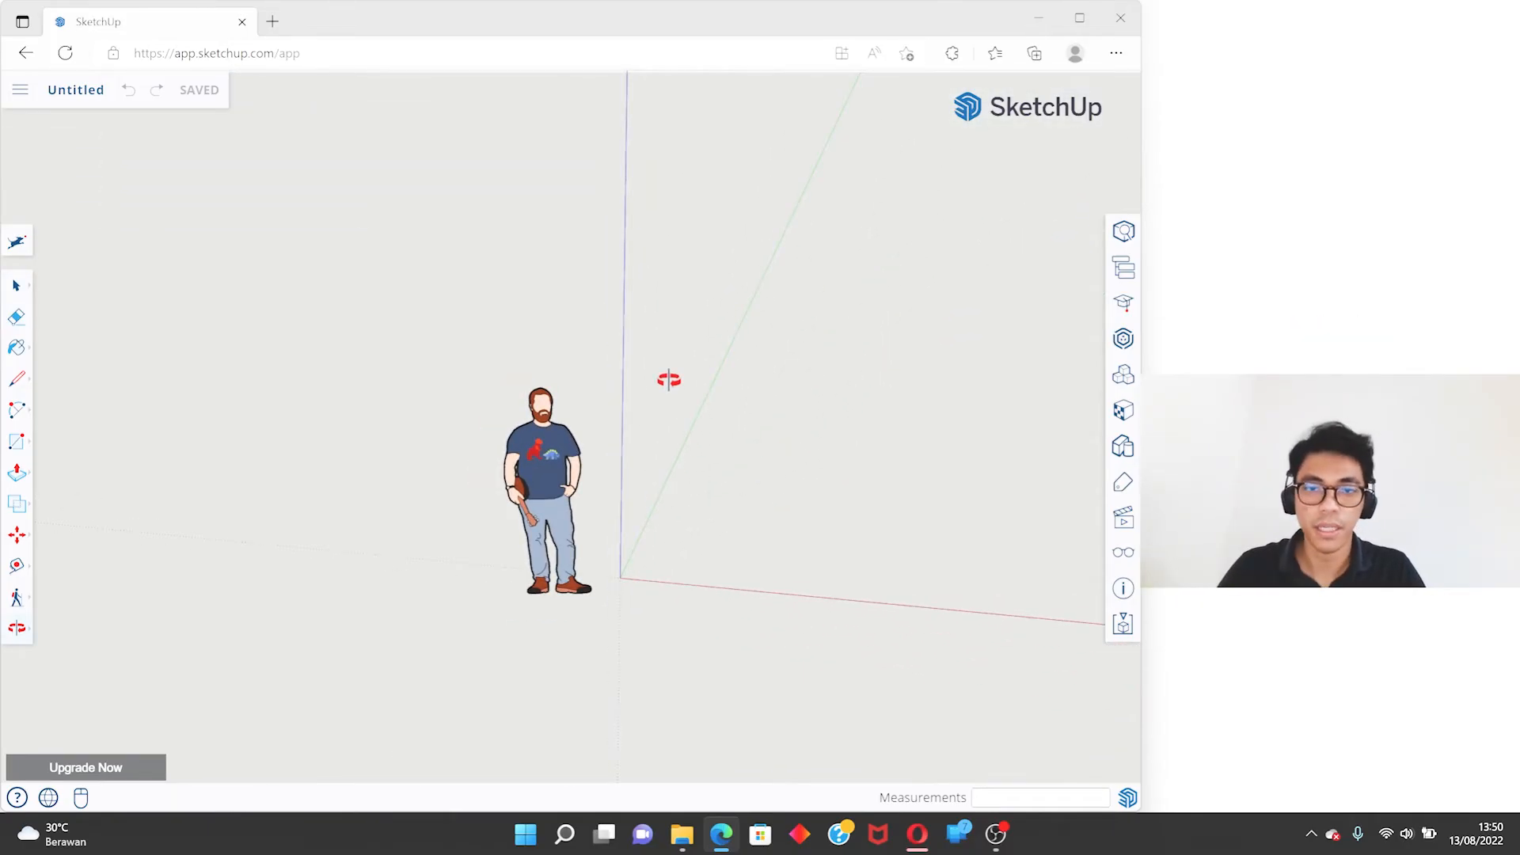
middle_drag(668, 378, 764, 421)
shift+middle_drag(841, 380, 657, 420)
scroll(613, 416, up, 8)
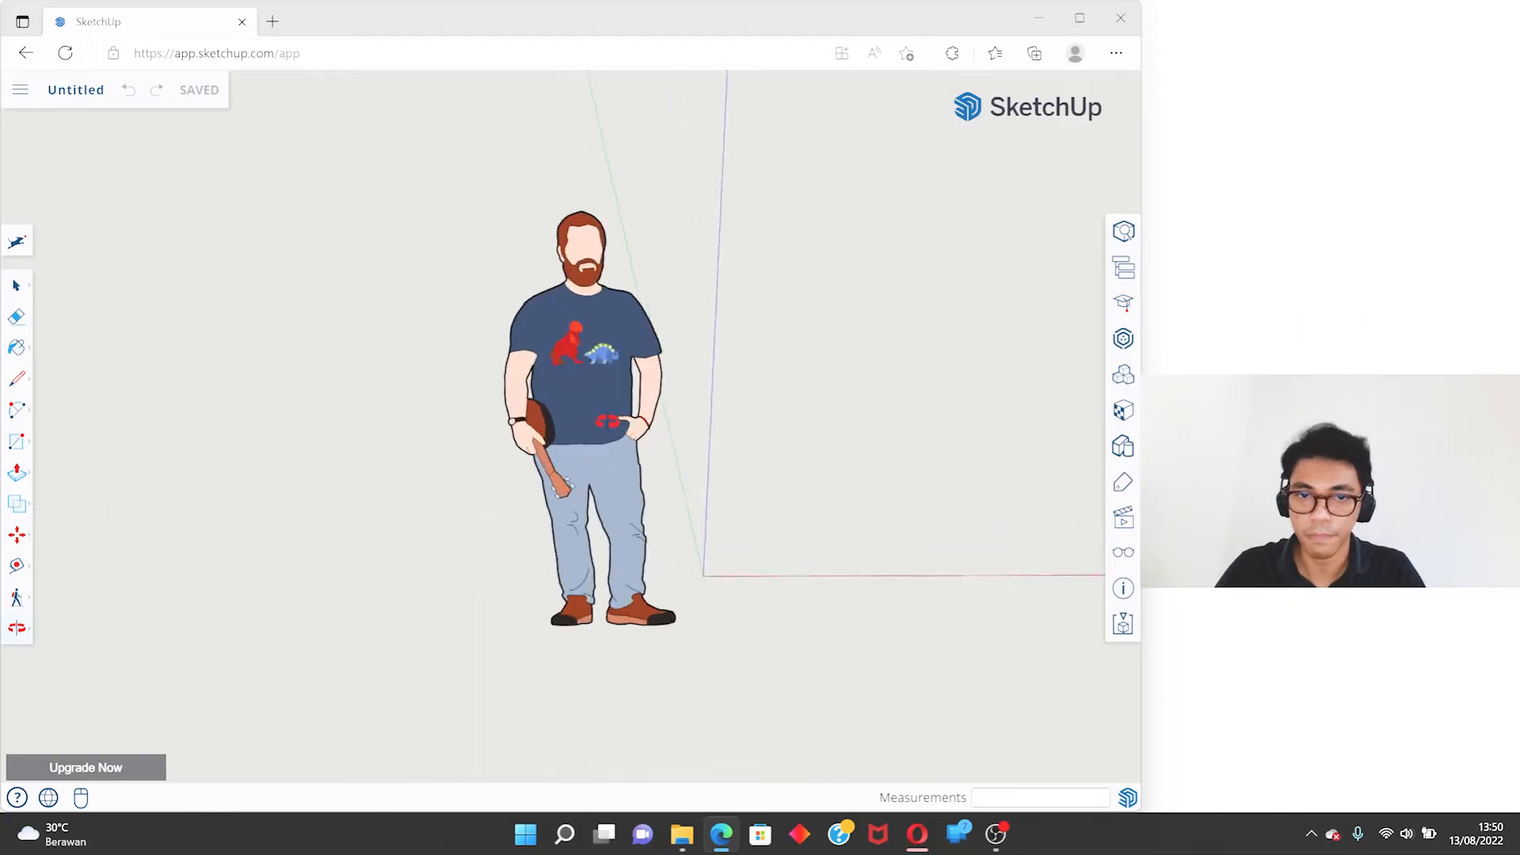
scroll(606, 396, down, 8)
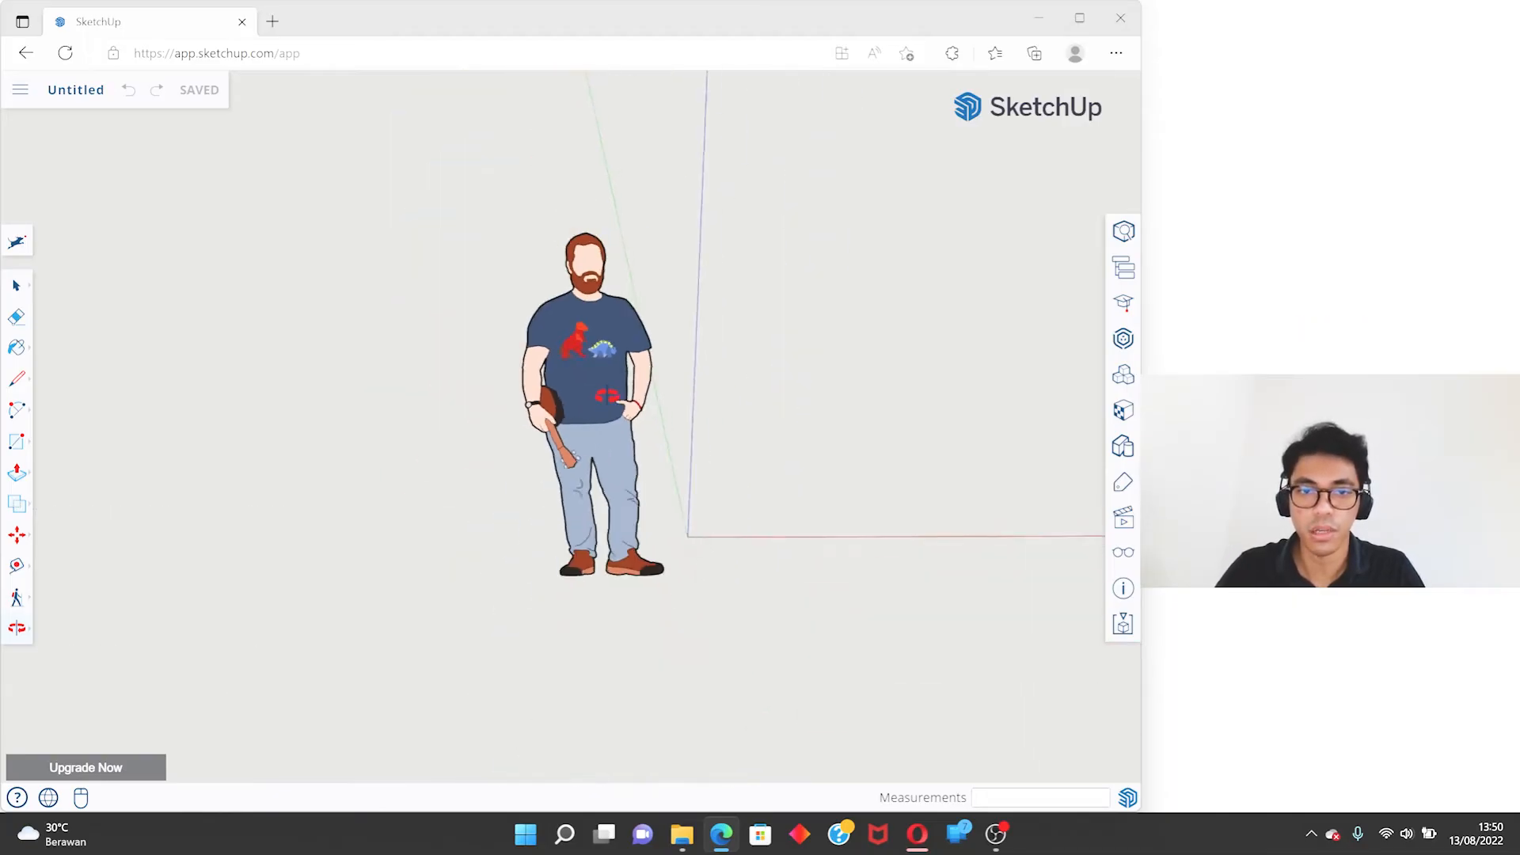
scroll(606, 393, up, 3)
scroll(606, 393, down, 2)
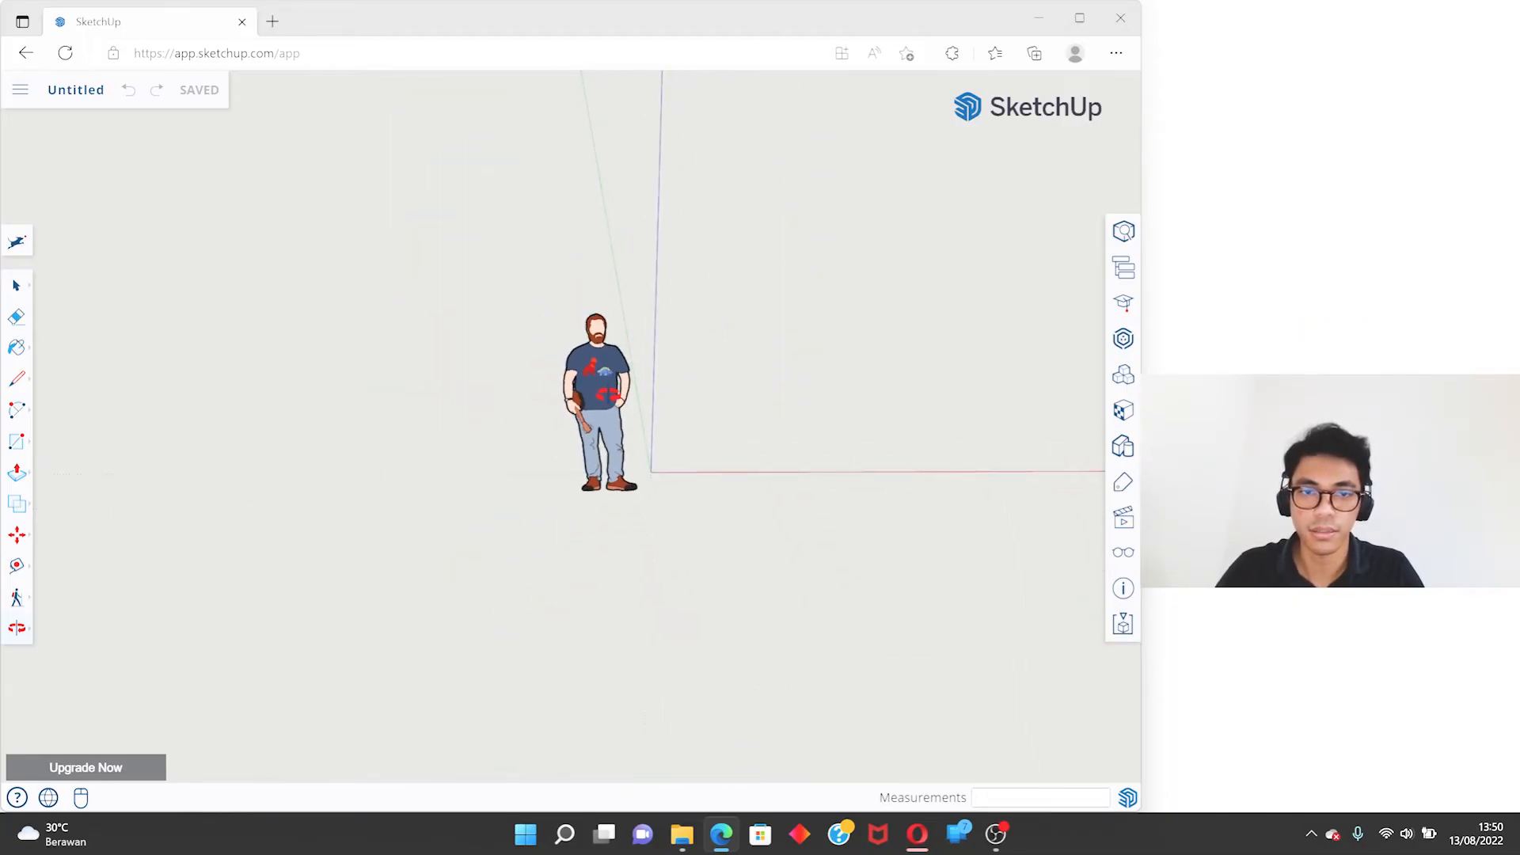
scroll(606, 394, up, 5)
scroll(606, 394, down, 5)
middle_drag(607, 393, 398, 378)
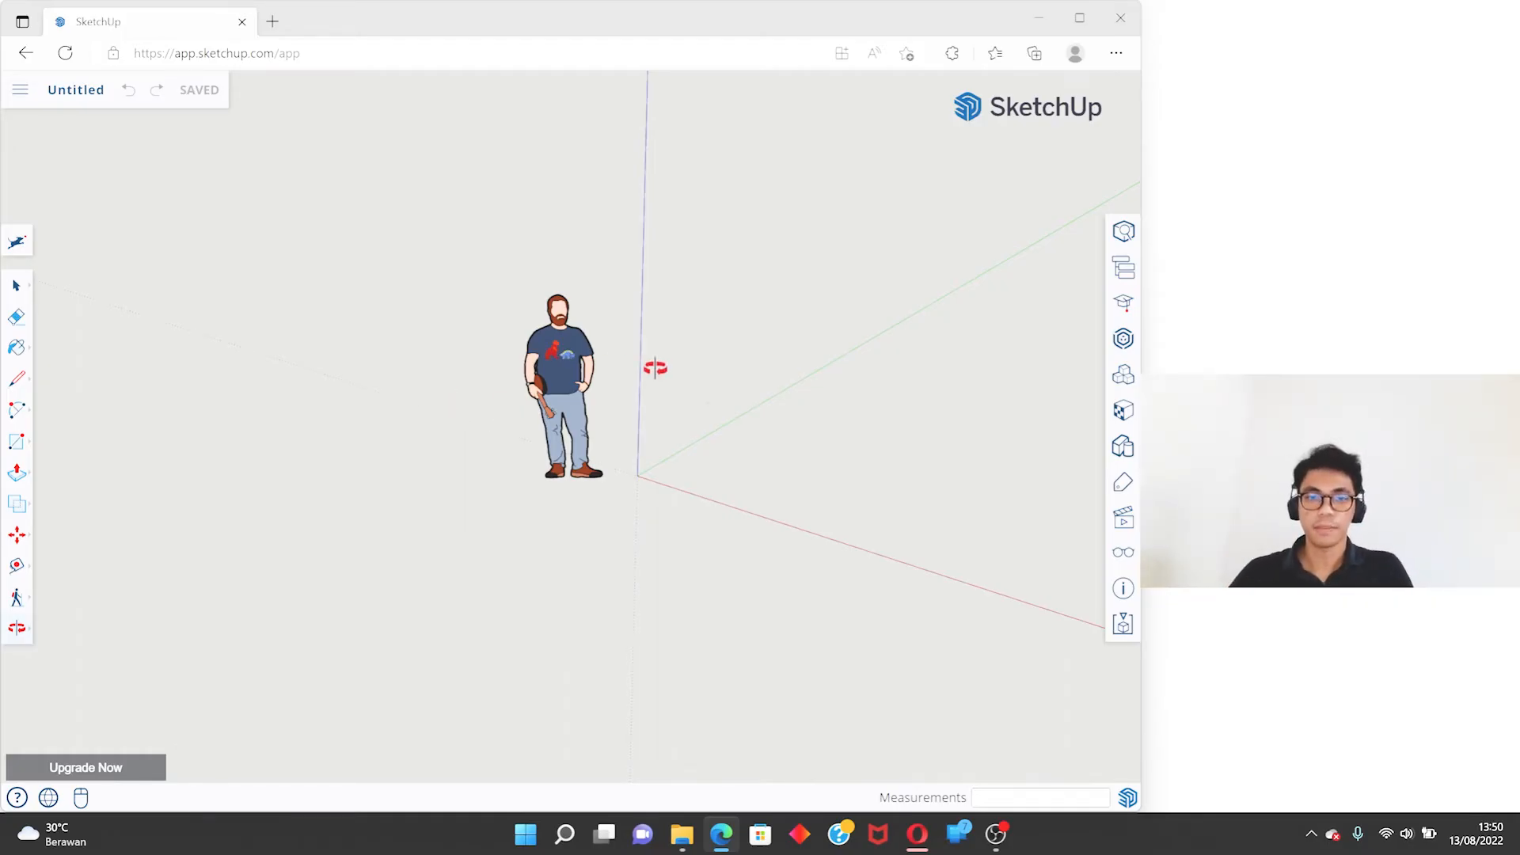
scroll(664, 404, up, 4)
middle_drag(654, 411, 557, 398)
scroll(550, 544, up, 3)
key(space)
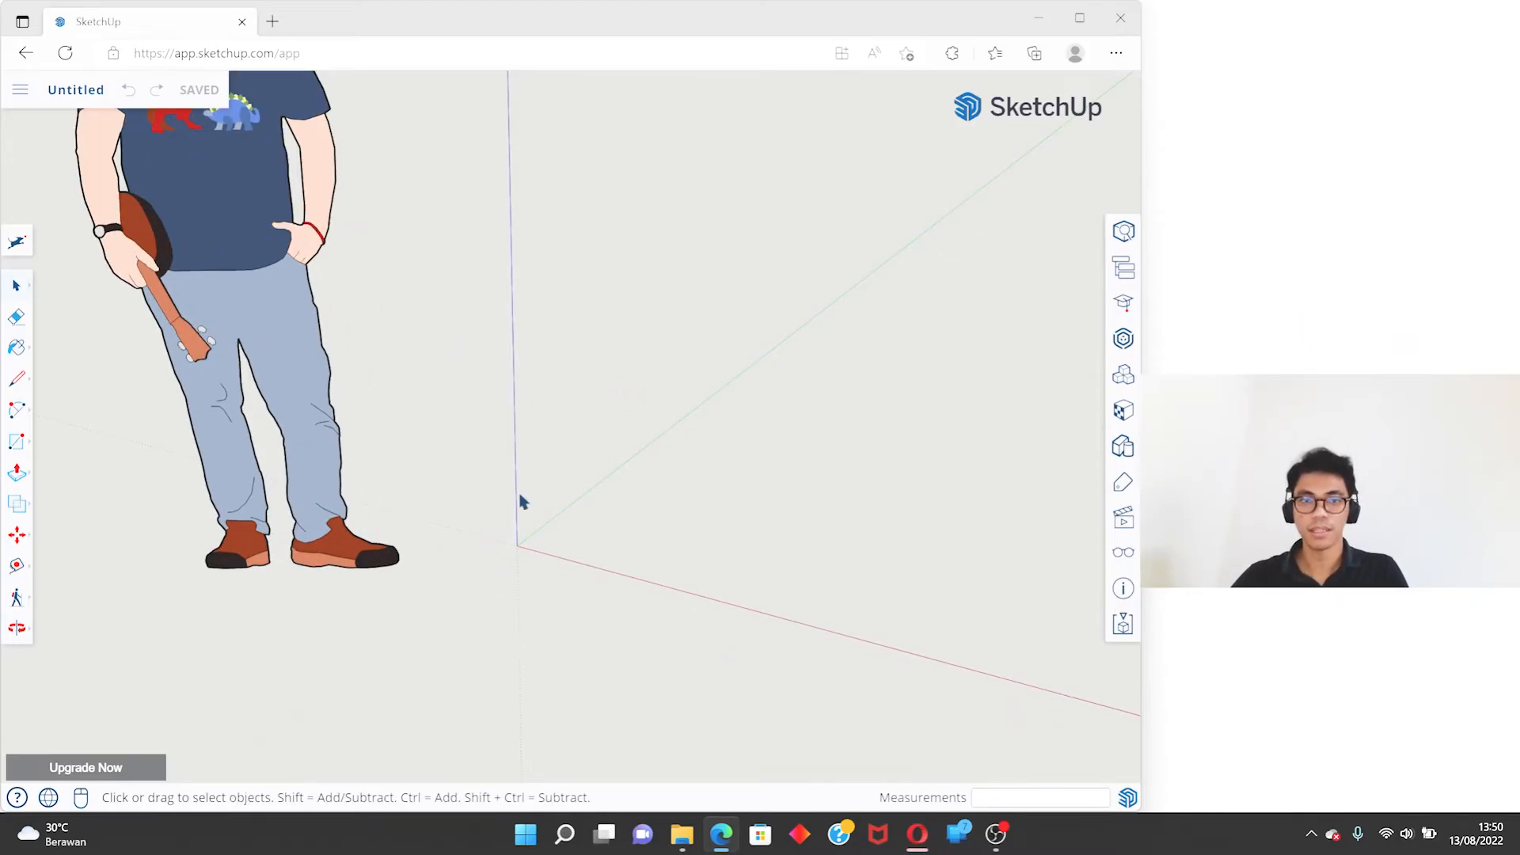
middle_drag(475, 608, 614, 522)
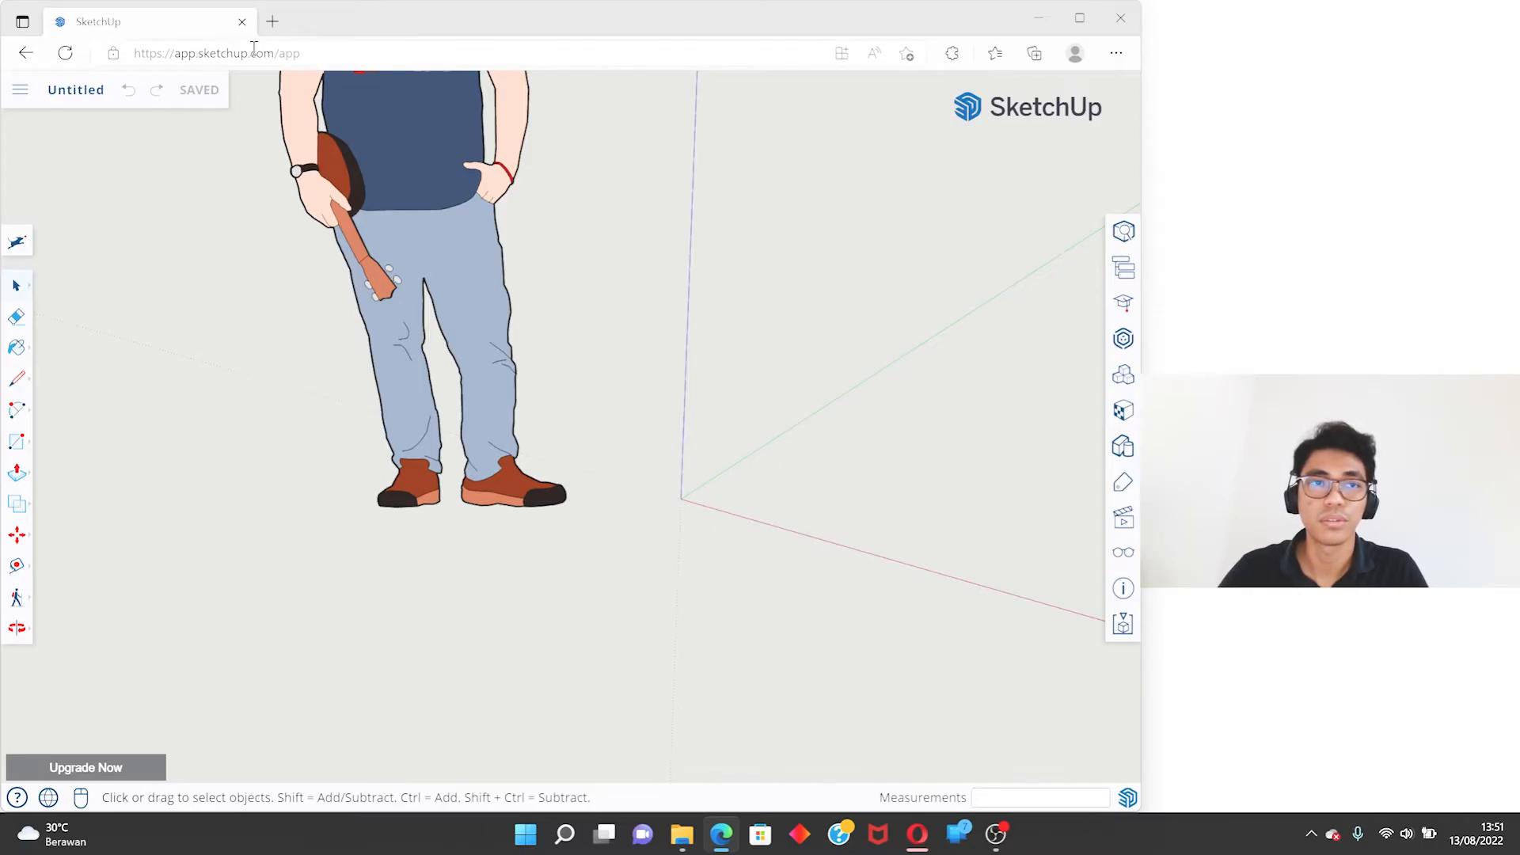
- Search the web for "axes in 3d" in a new browser tab
click(272, 21)
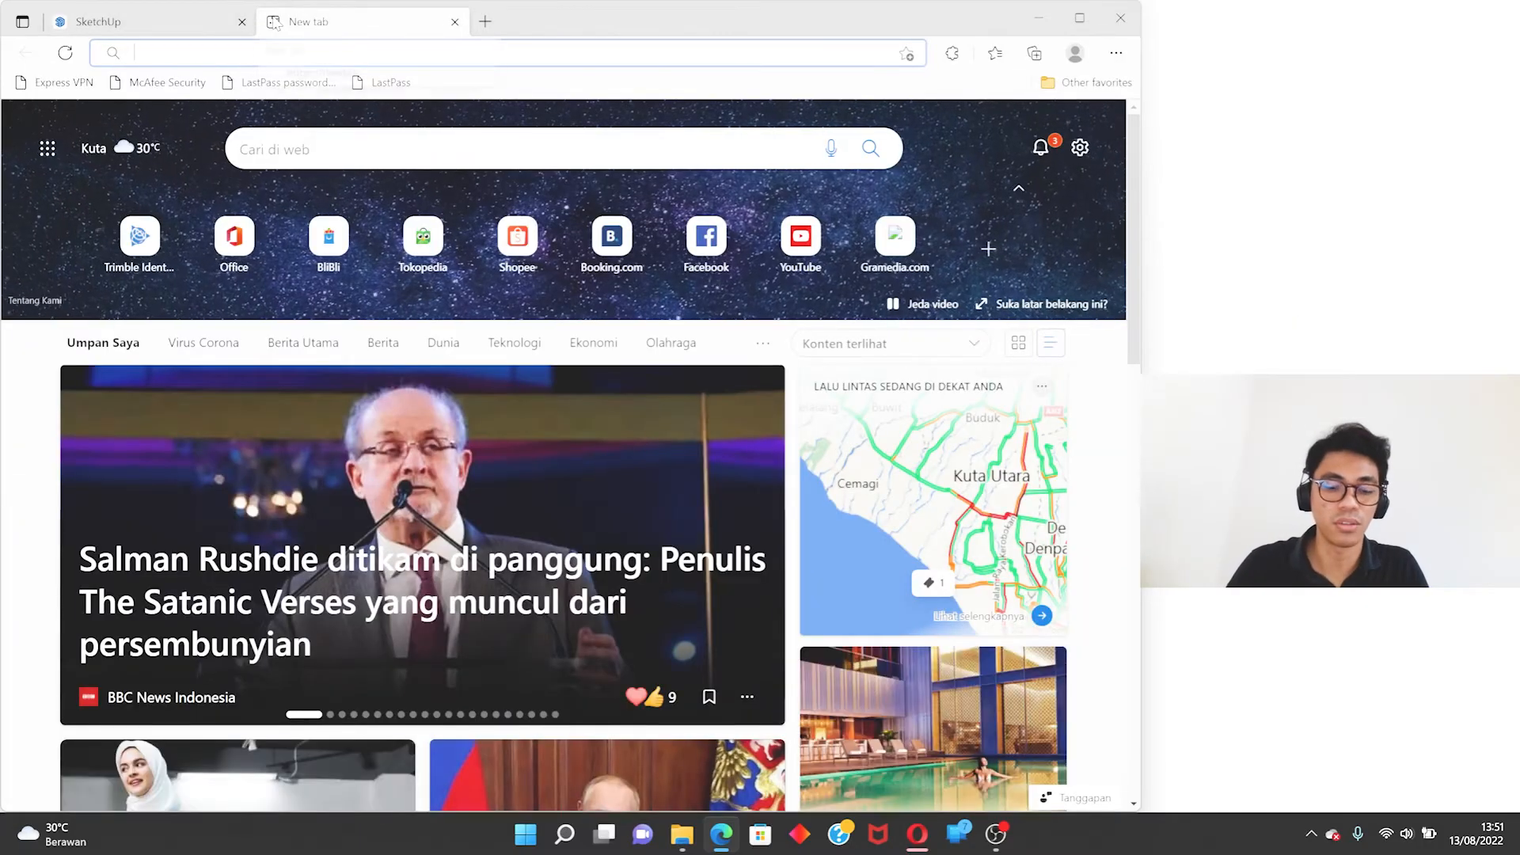
text(axes in 3d')
key(Return)
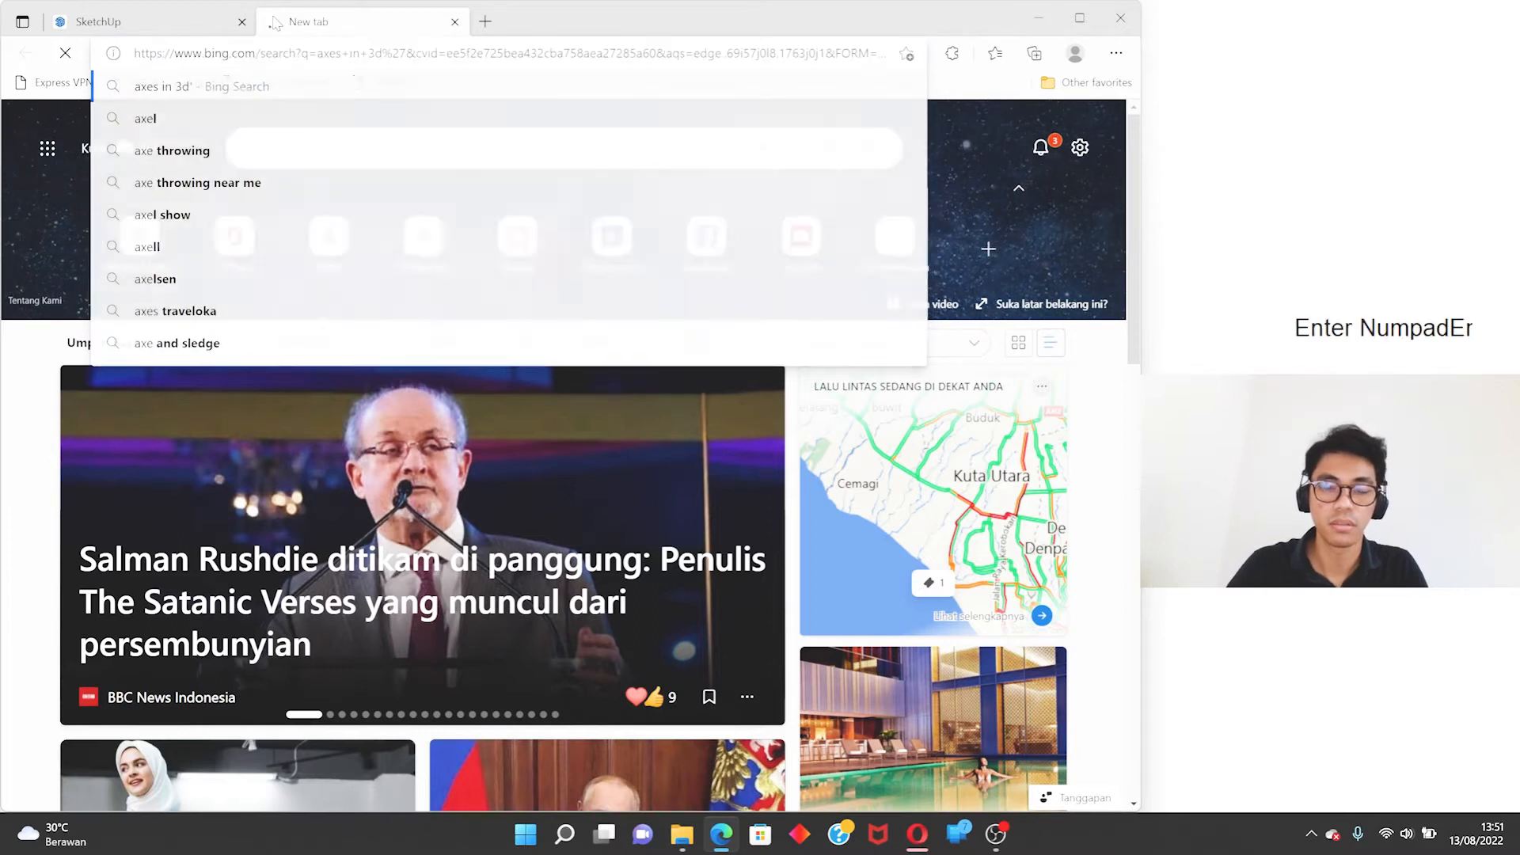
click(260, 107)
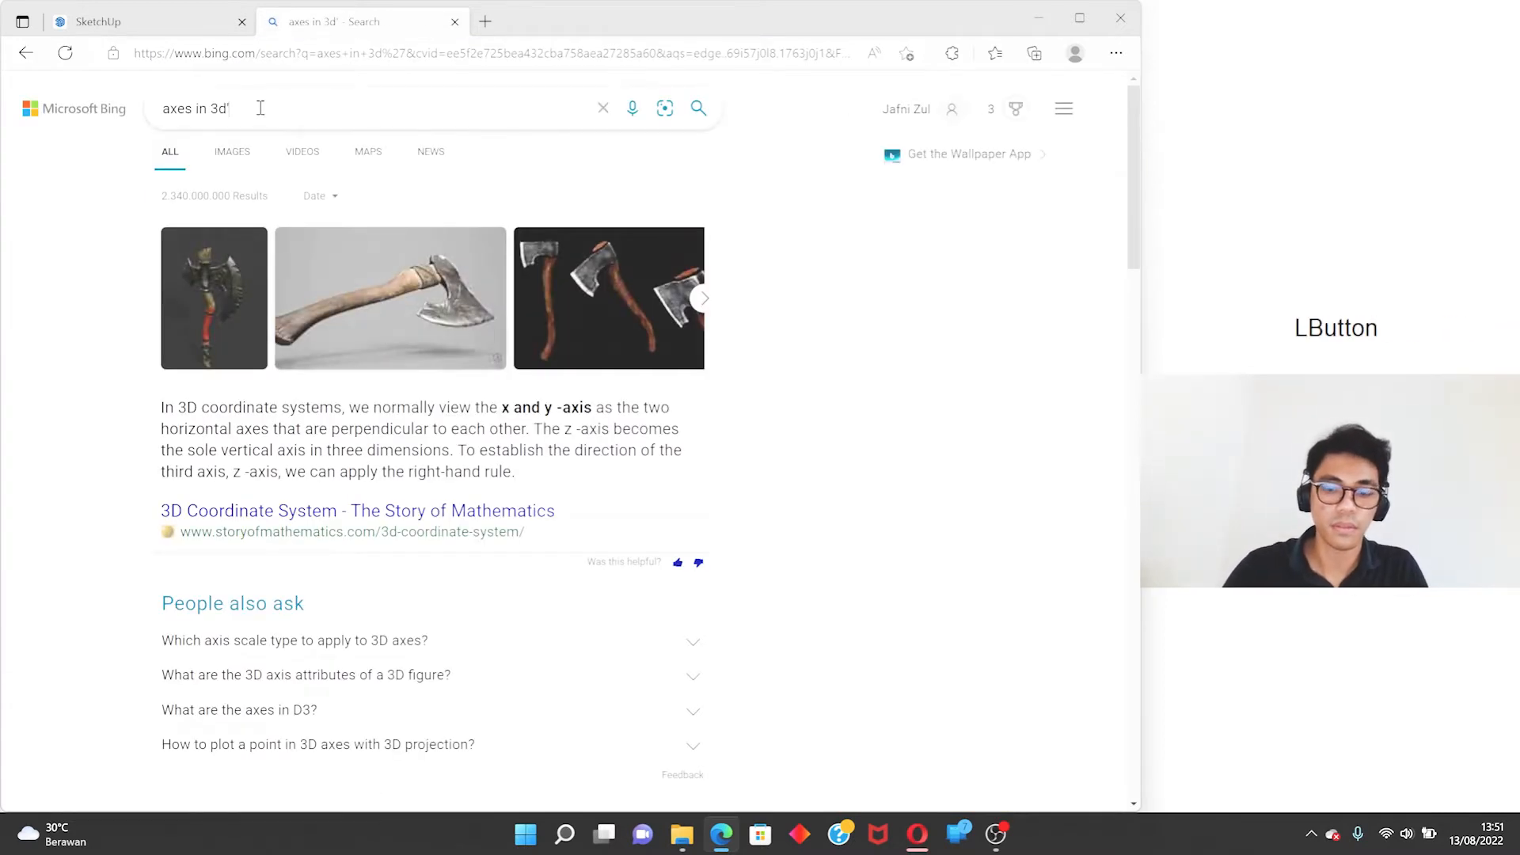
key(BackSpace)
key(Return)
- Change the web search to "axis in 3d" and open the coloured x-, y- and z-axis diagram from the image results
click(190, 108)
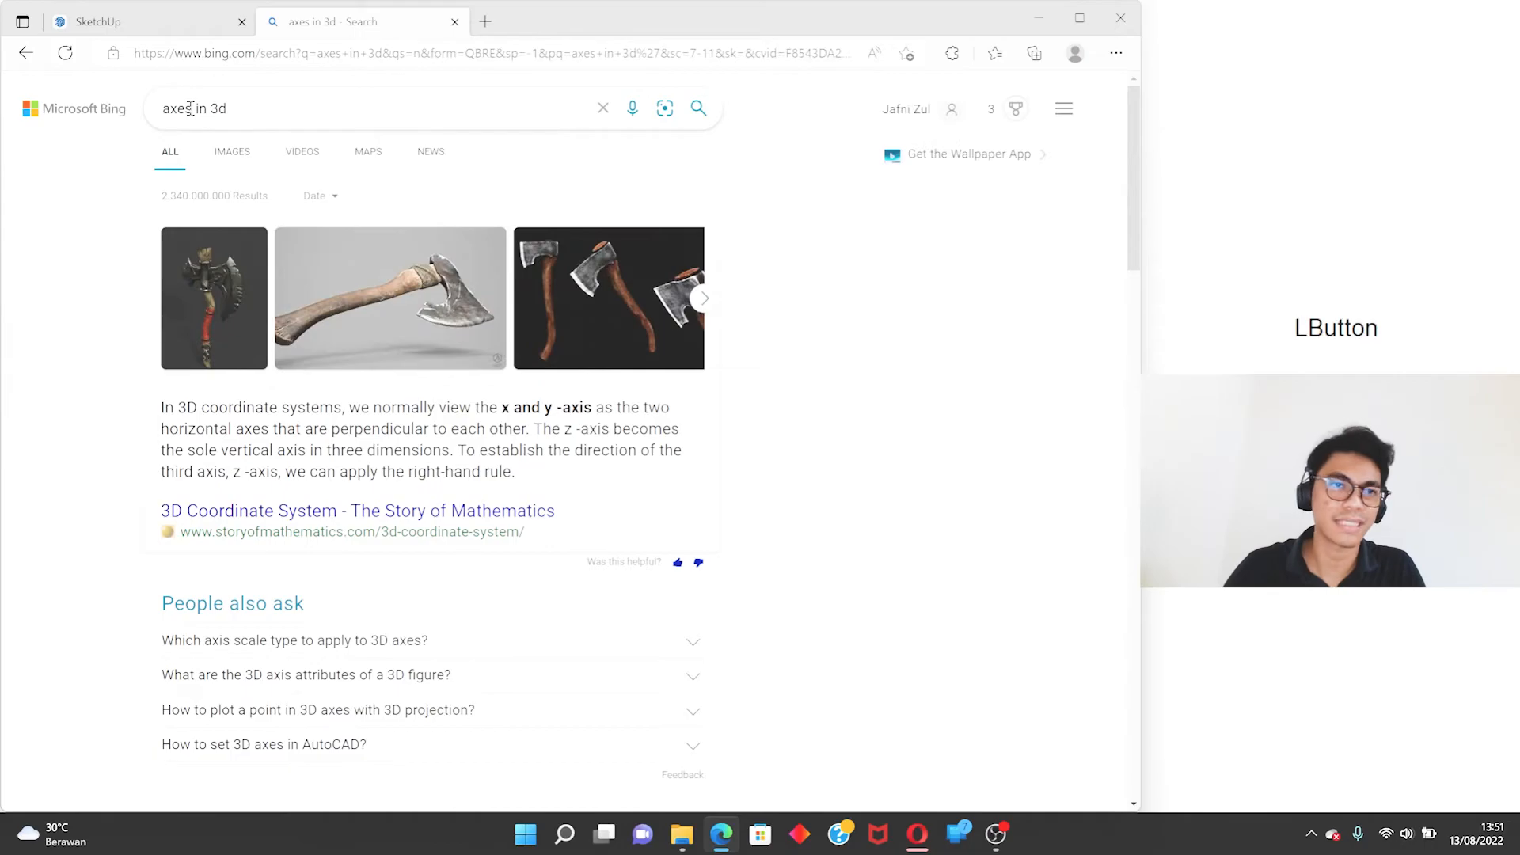
key(BackSpace)
text(i)
key(Return)
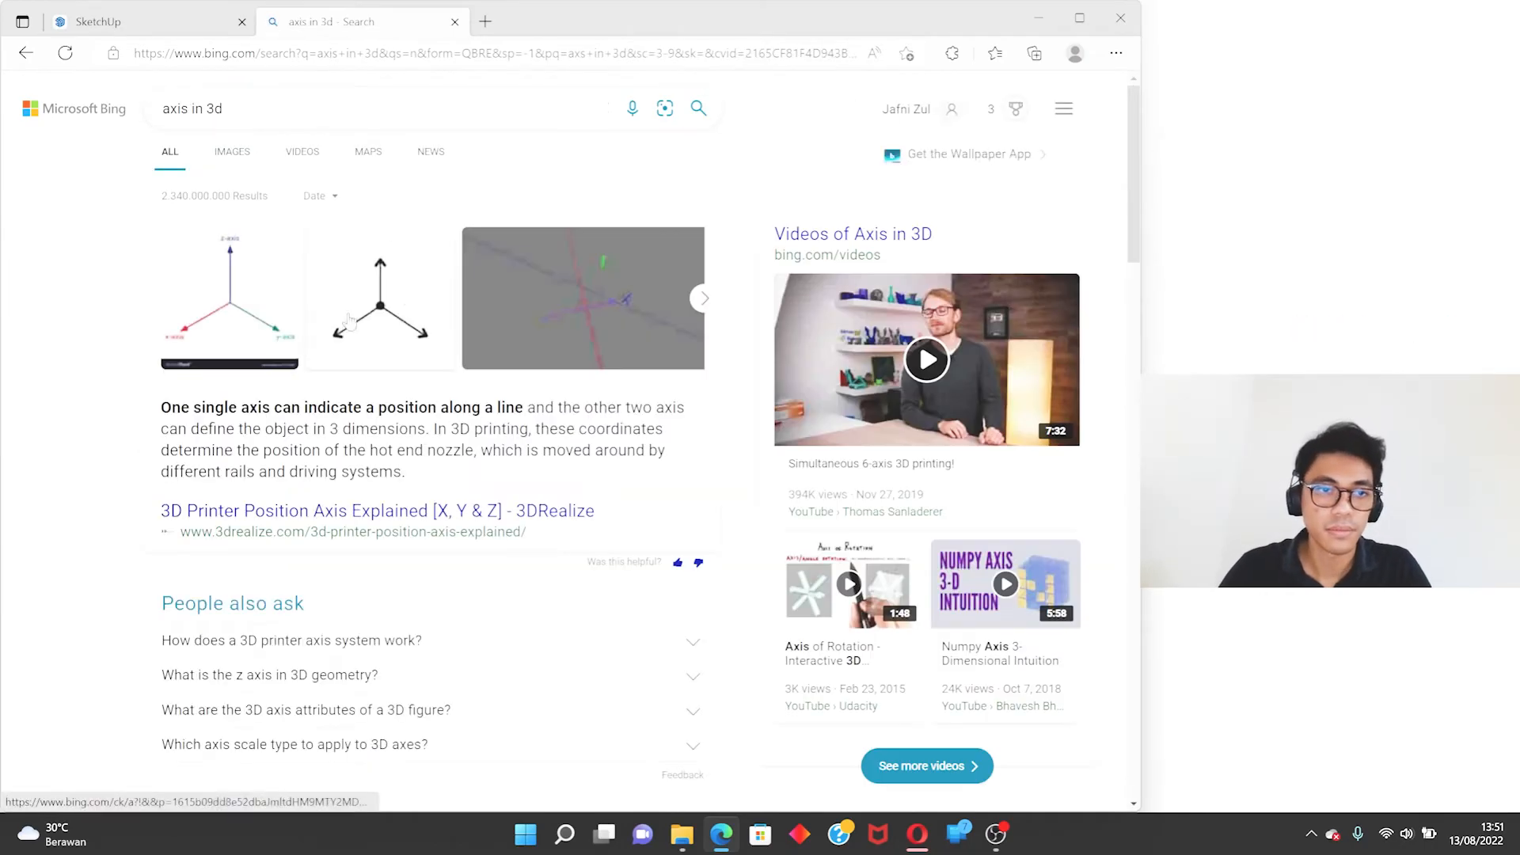
click(234, 318)
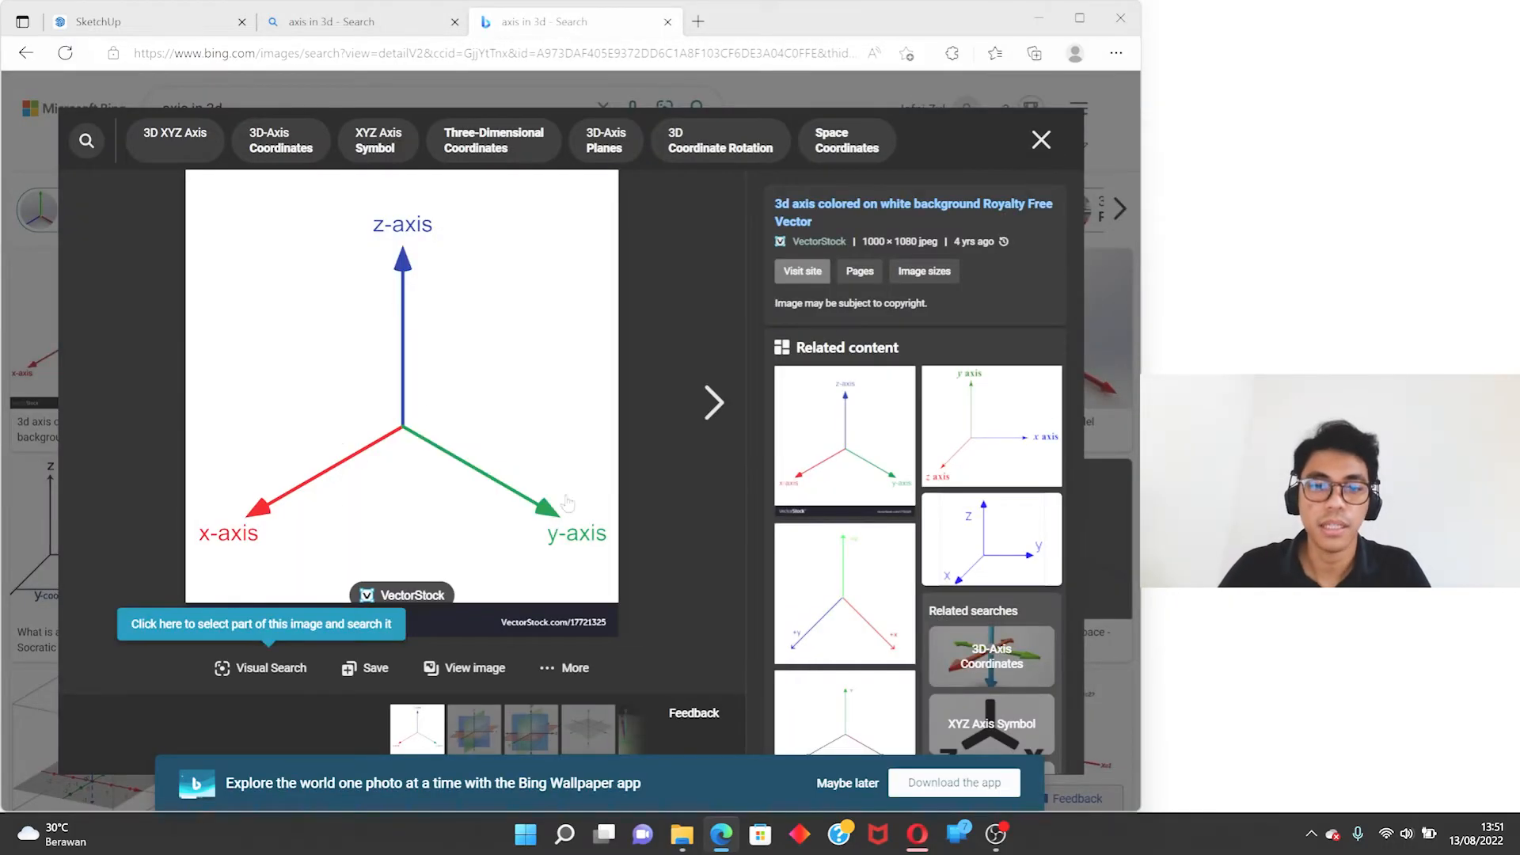
- Close the coloured axis diagram and both web search tabs to return to the SketchUp model
click(1035, 142)
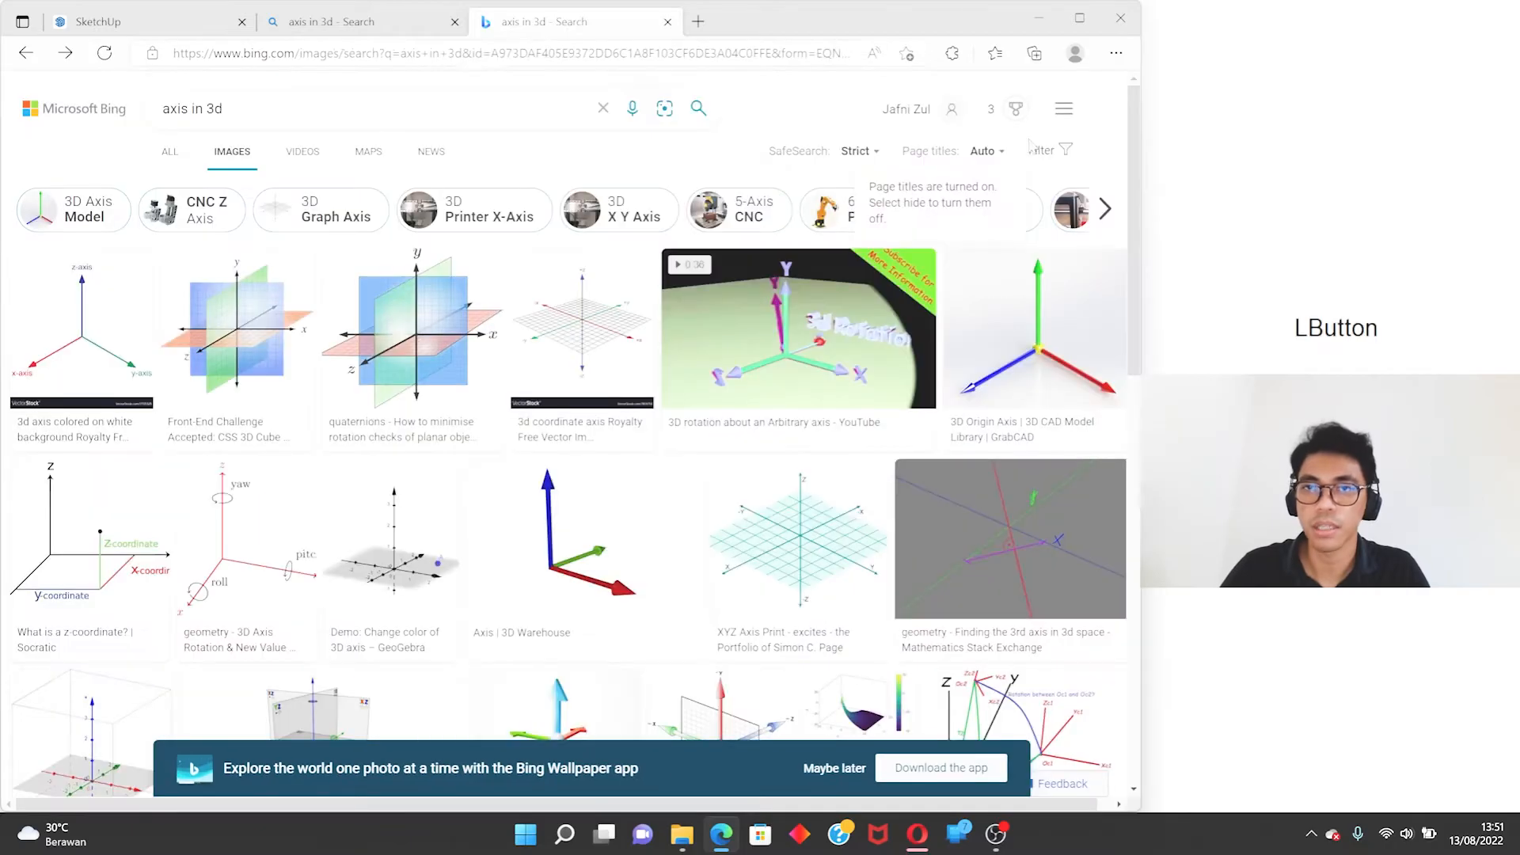
click(667, 22)
click(455, 22)
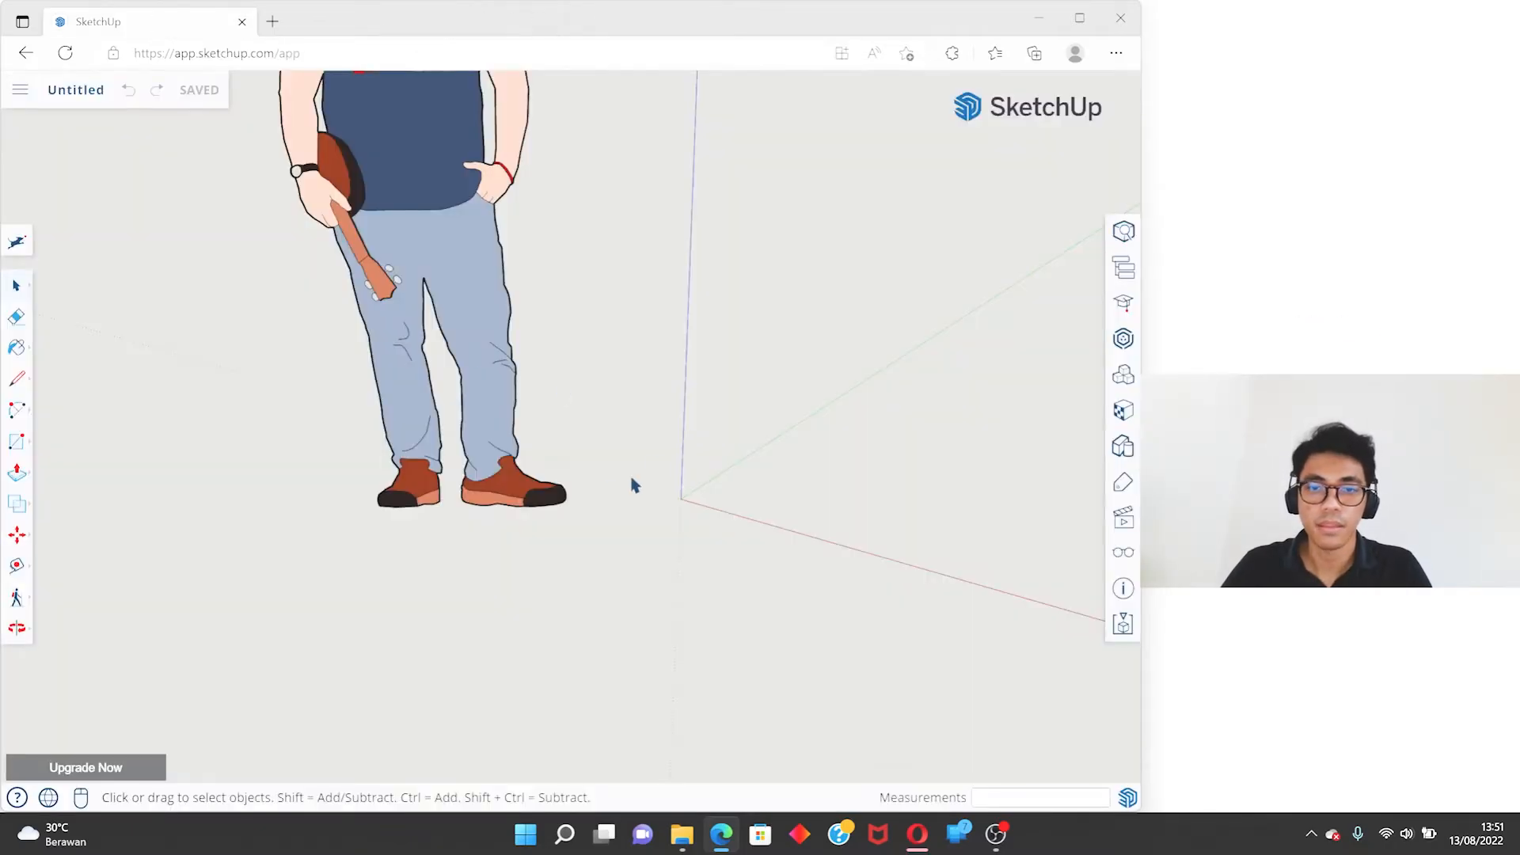
- Frame the whole scale figure beside the axes, then open the SketchUp command search and dismiss it
scroll(719, 491, up, 5)
mouse_move(683, 420)
middle_down()
mouse_move(620, 482)
mouse_move(634, 536)
mouse_move(626, 497)
middle_up()
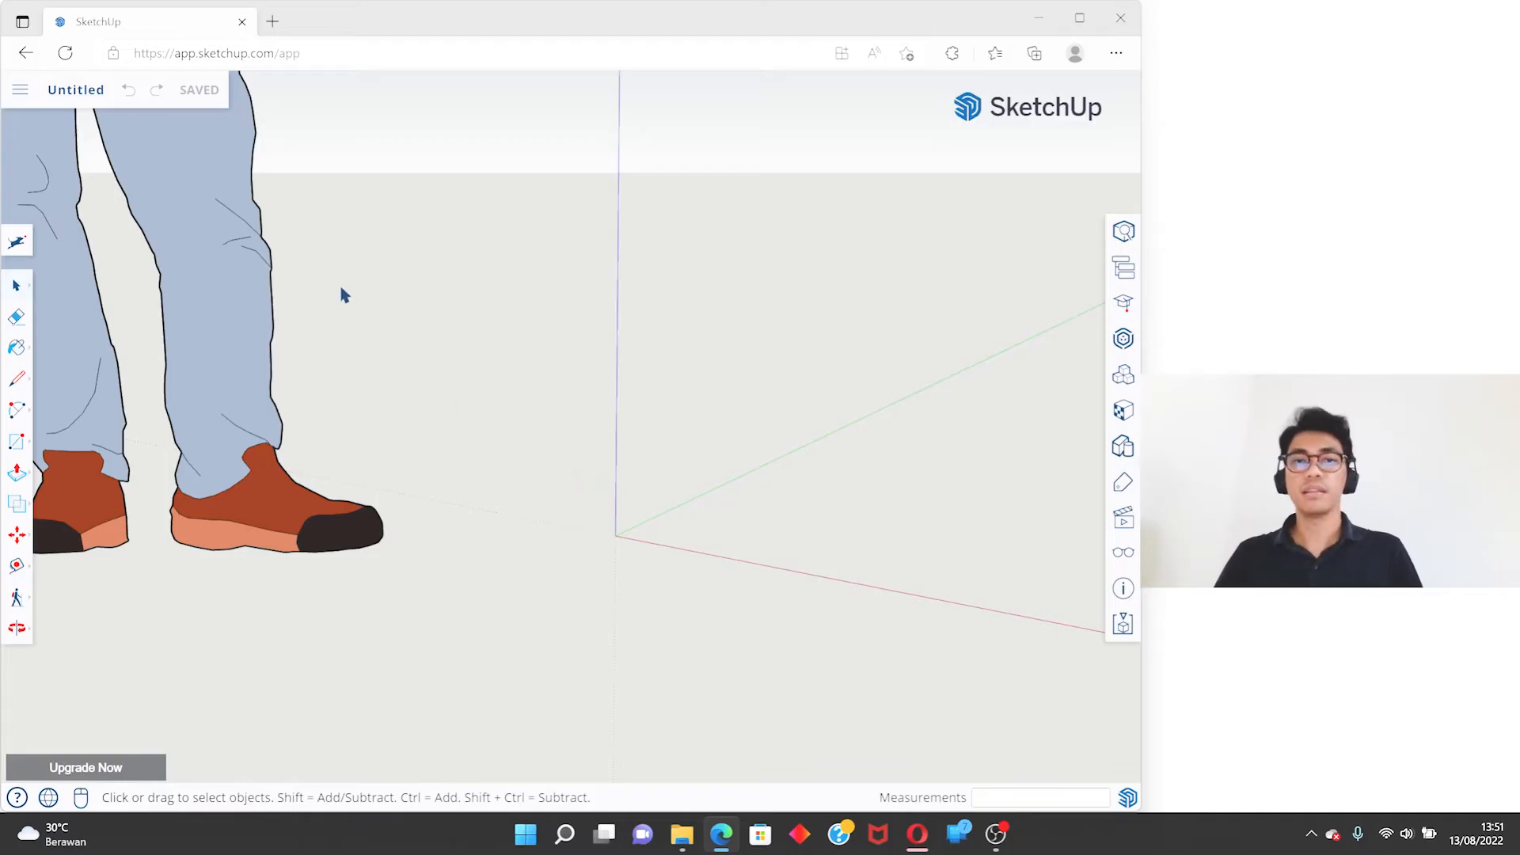
scroll(344, 294, down, 5)
middle_drag(472, 363, 644, 472)
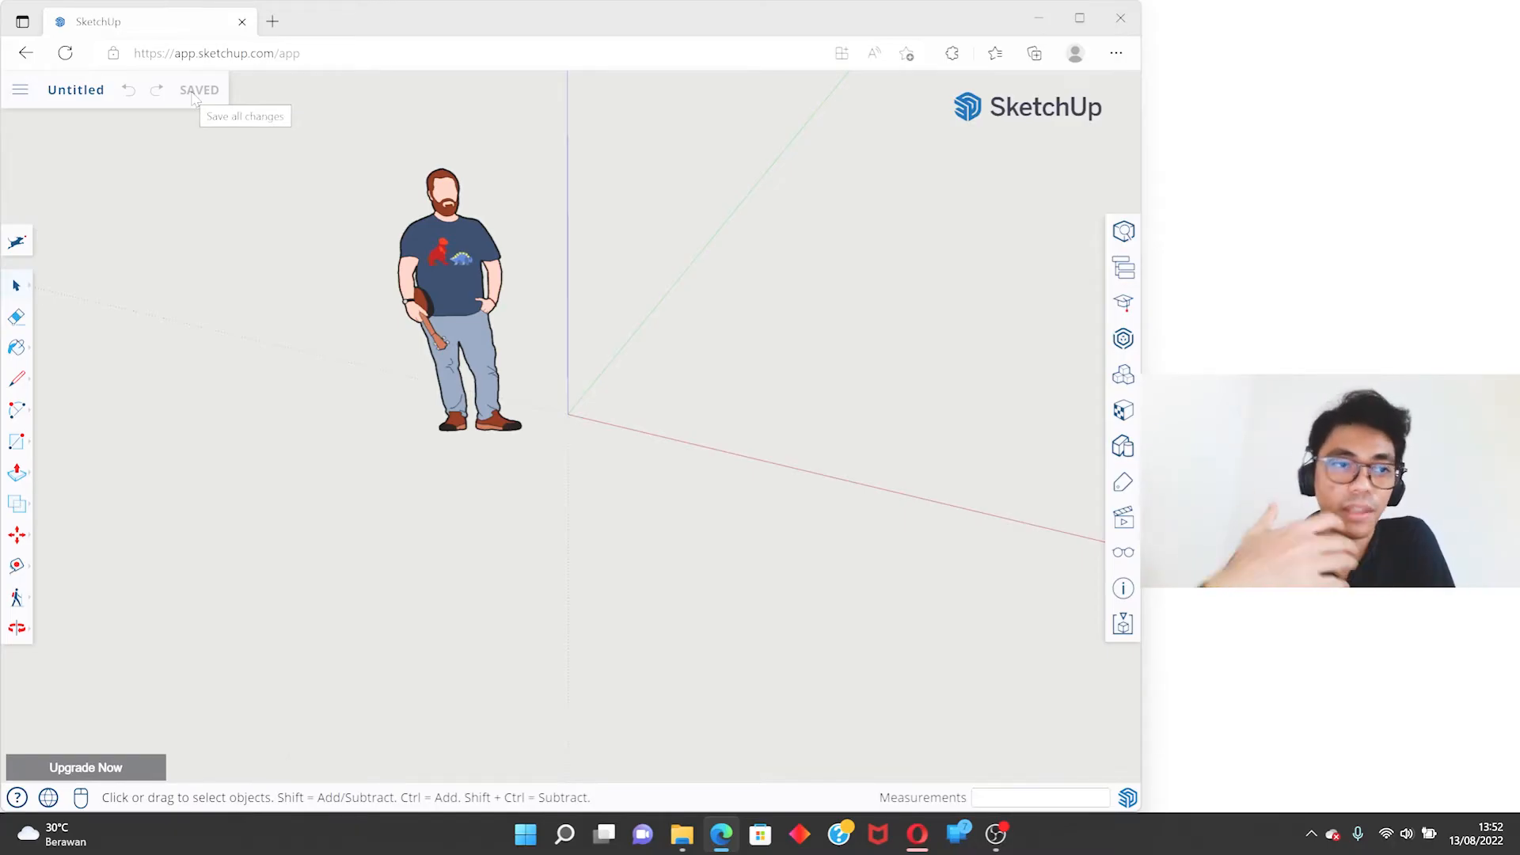
click(17, 242)
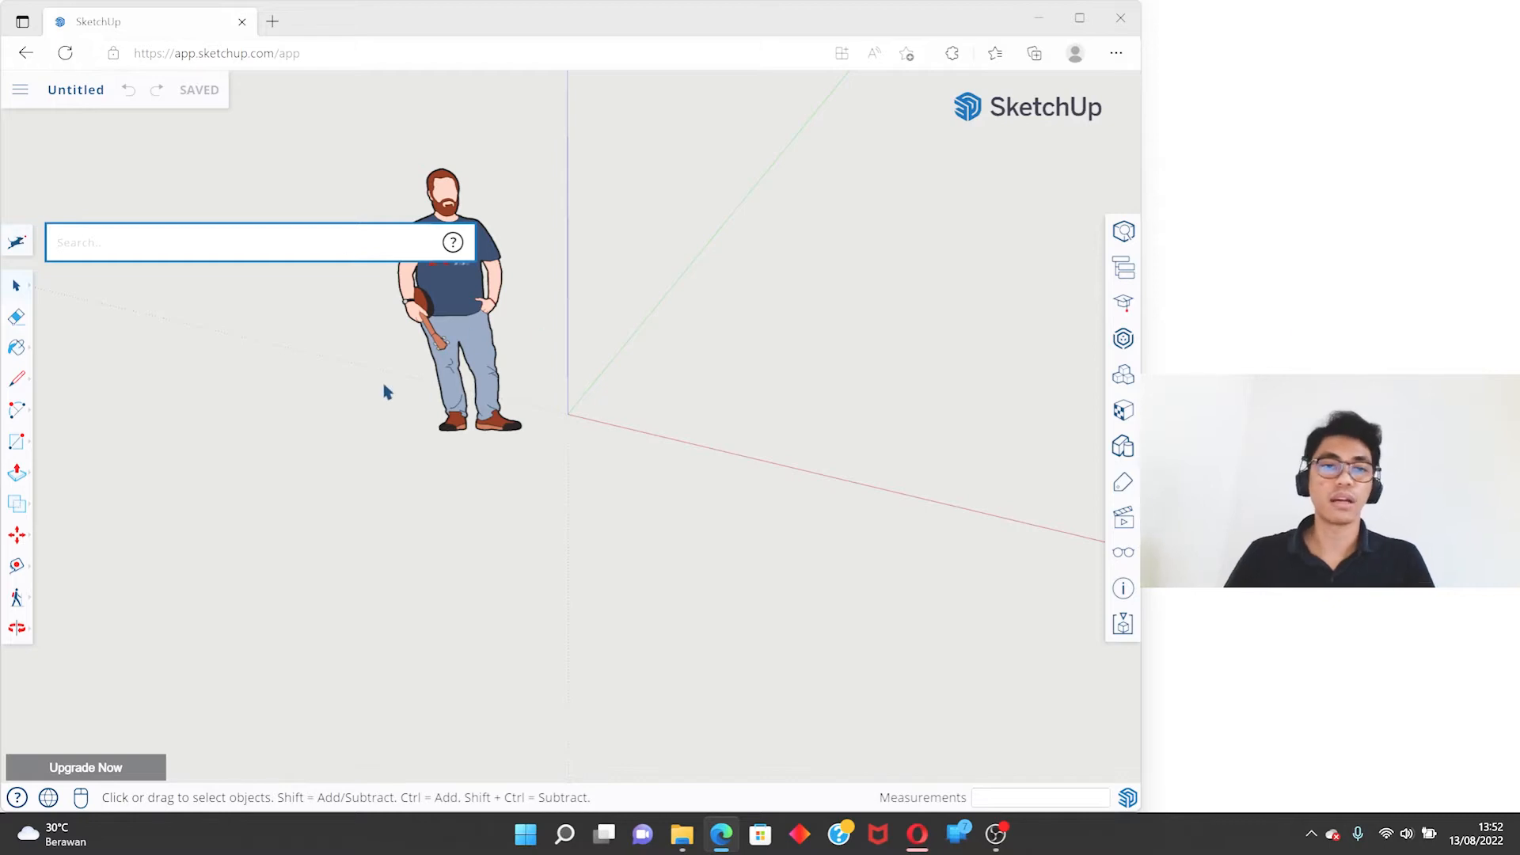
click(210, 334)
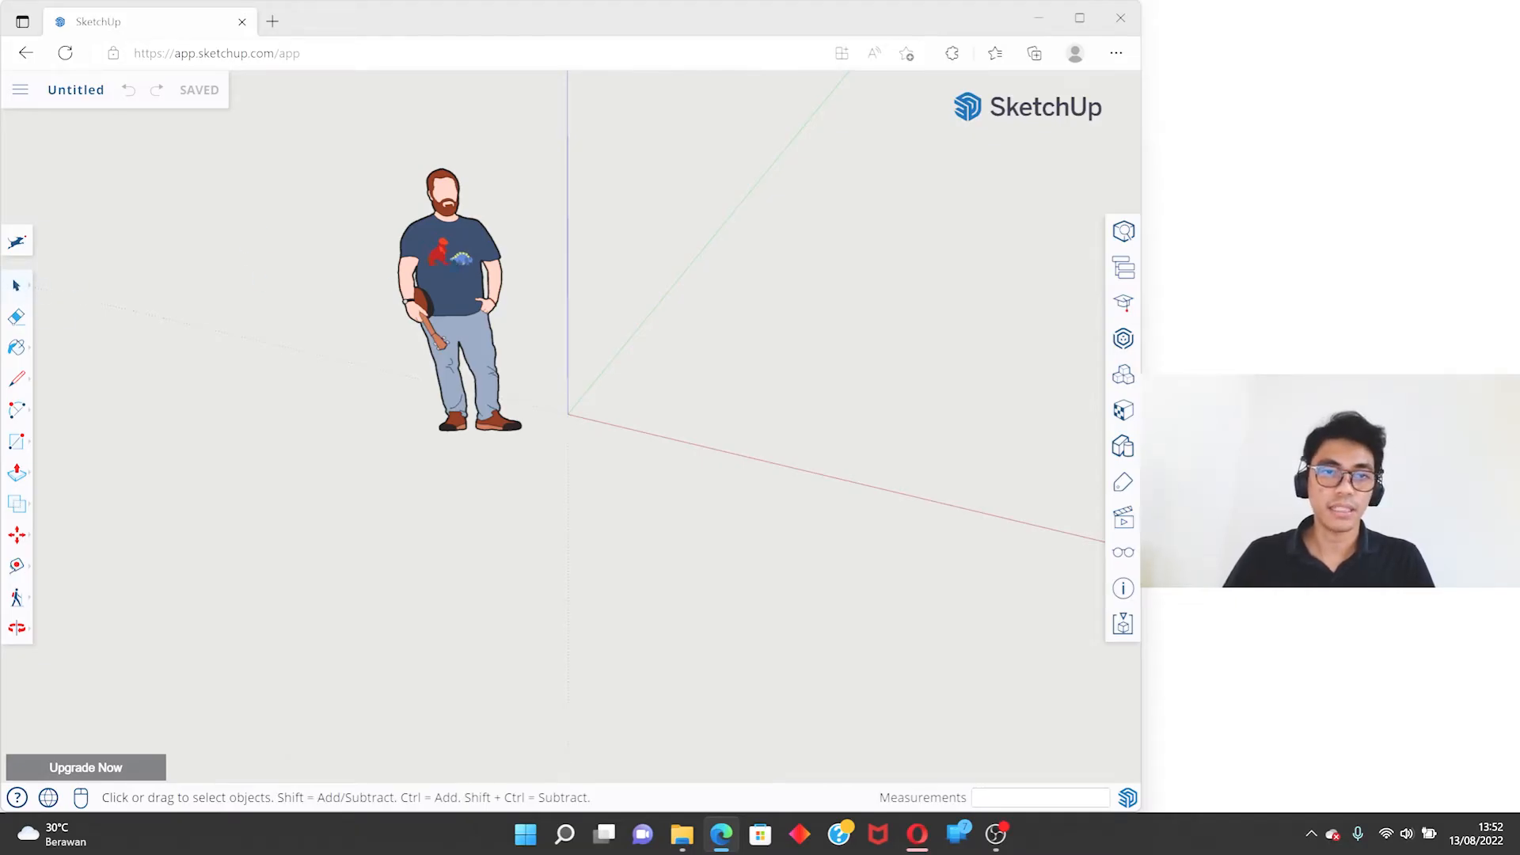
- Select the standing scale figure and clear the selection again
click(480, 267)
click(584, 351)
click(467, 292)
scroll(340, 185, up, 2)
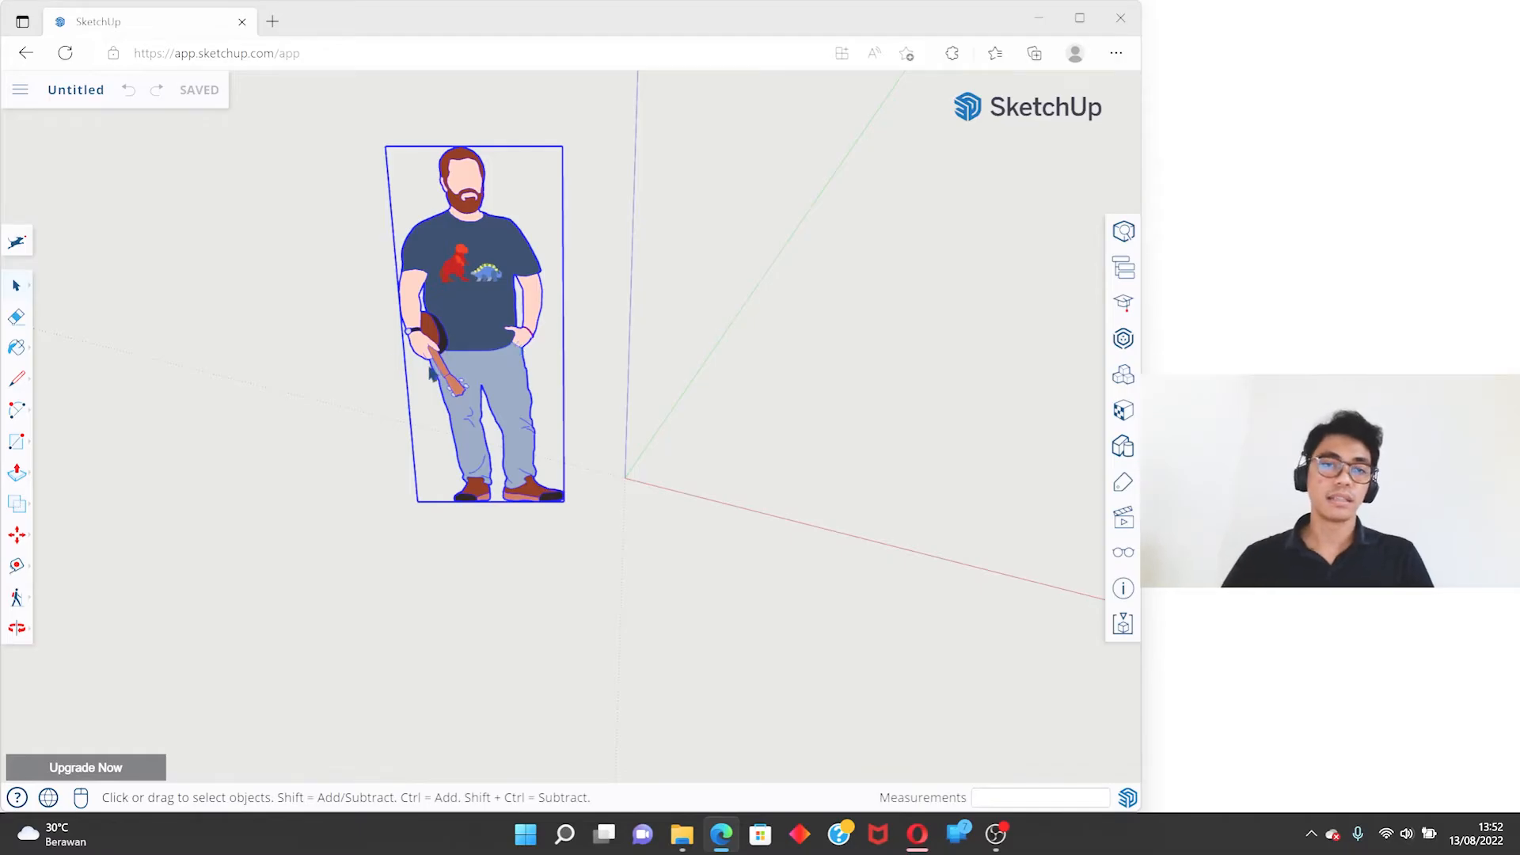
click(325, 334)
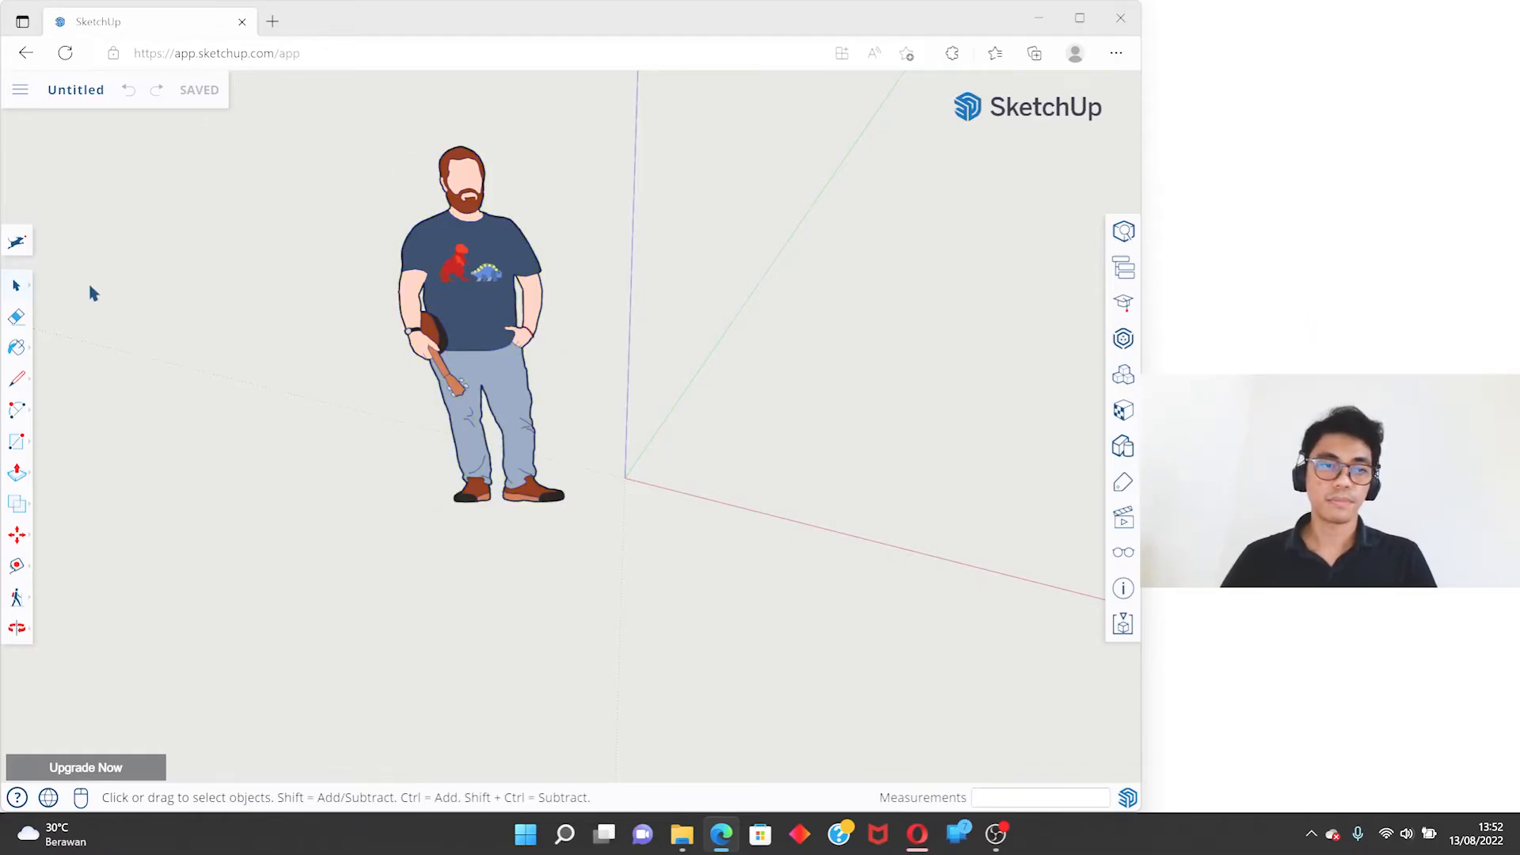
- Try the Eraser tool across the upper part of the scale figure and return to the Select tool
click(18, 316)
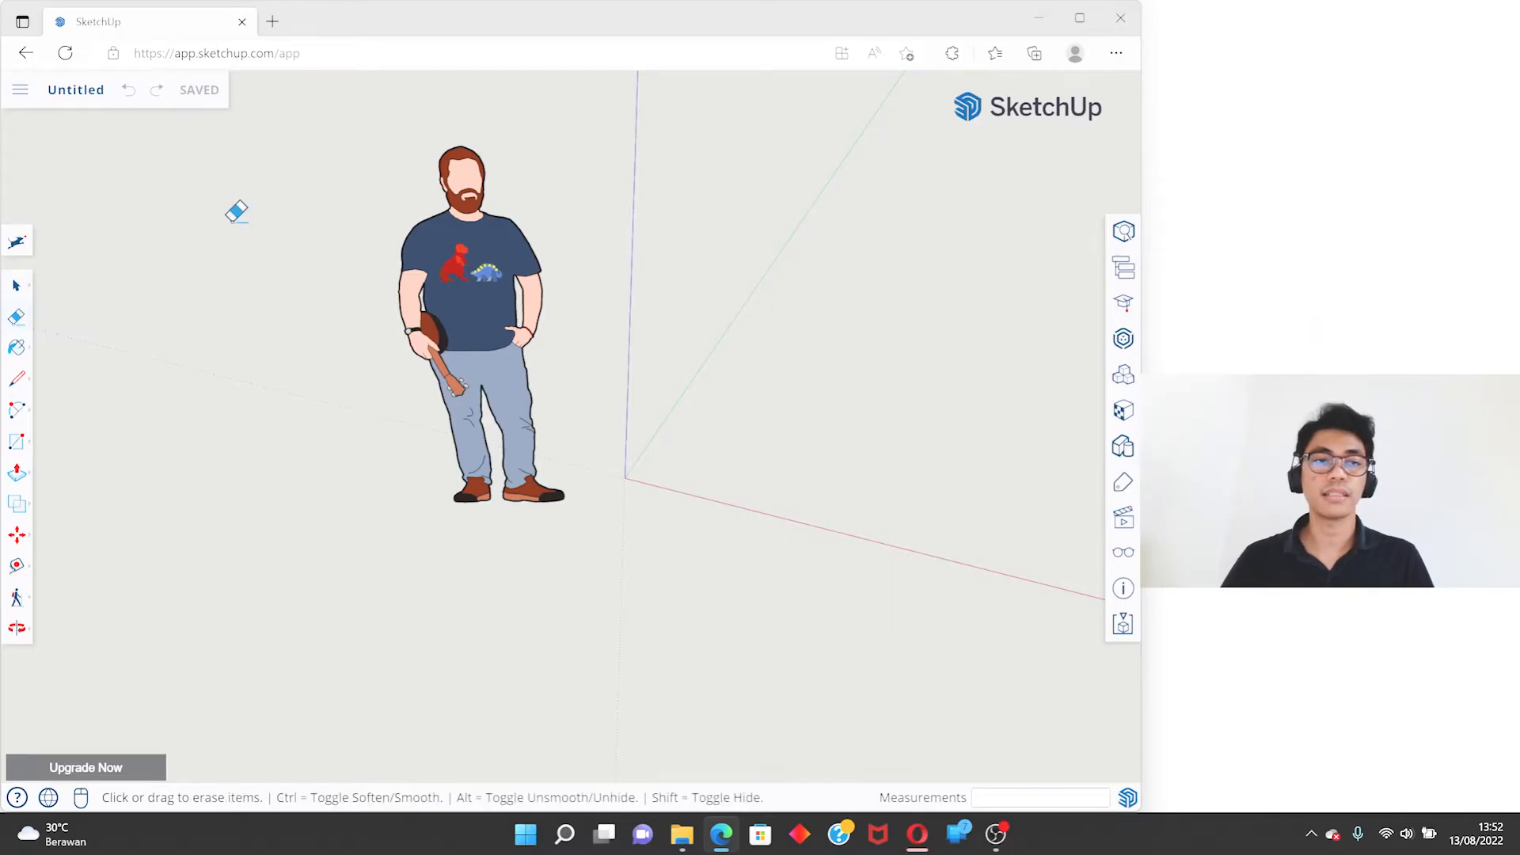
middle_drag(380, 261, 492, 178)
key(space)
- Open the scale figure component for editing
scroll(497, 241, up, 4)
click(497, 242)
scroll(543, 317, down, 4)
middle_drag(528, 318, 546, 290)
scroll(546, 291, up, 3)
double_click(551, 281)
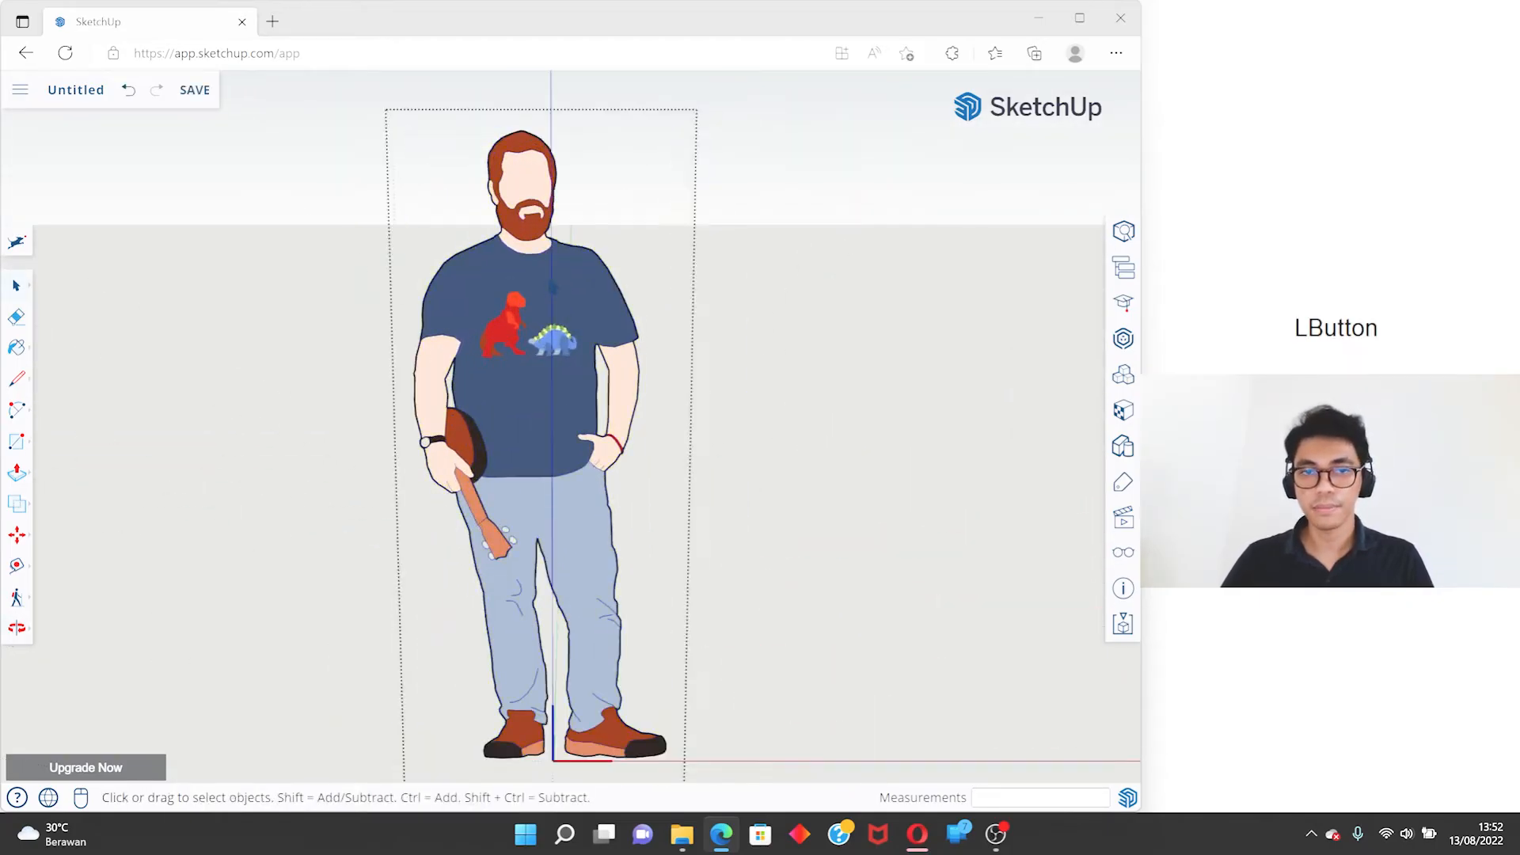
- Select individual faces inside the figure component, including the red dinosaur's body and the beard
scroll(553, 286, up, 3)
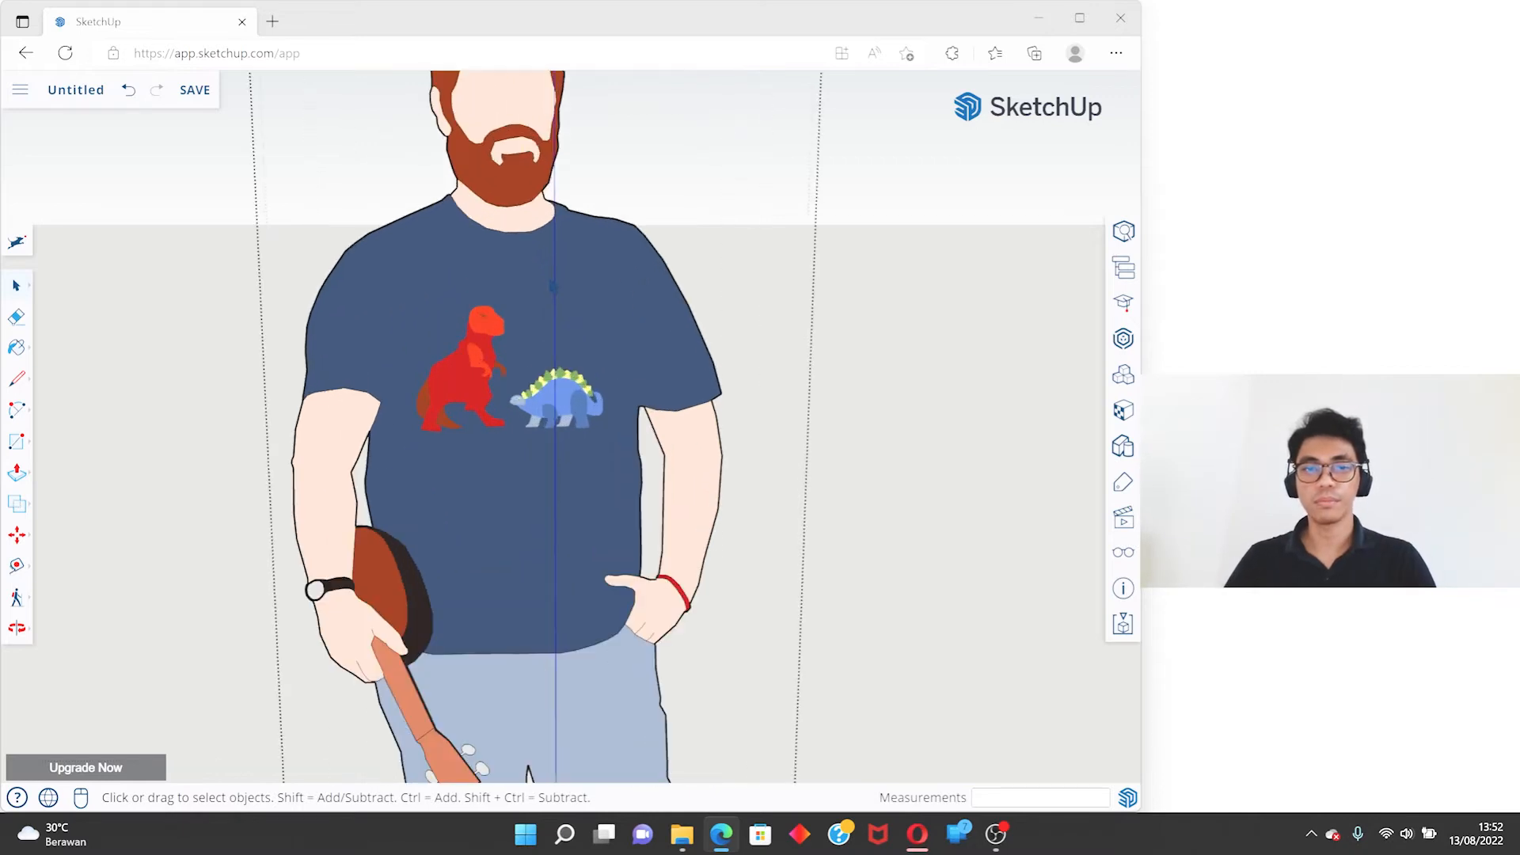
click(553, 285)
scroll(516, 310, up, 5)
click(462, 354)
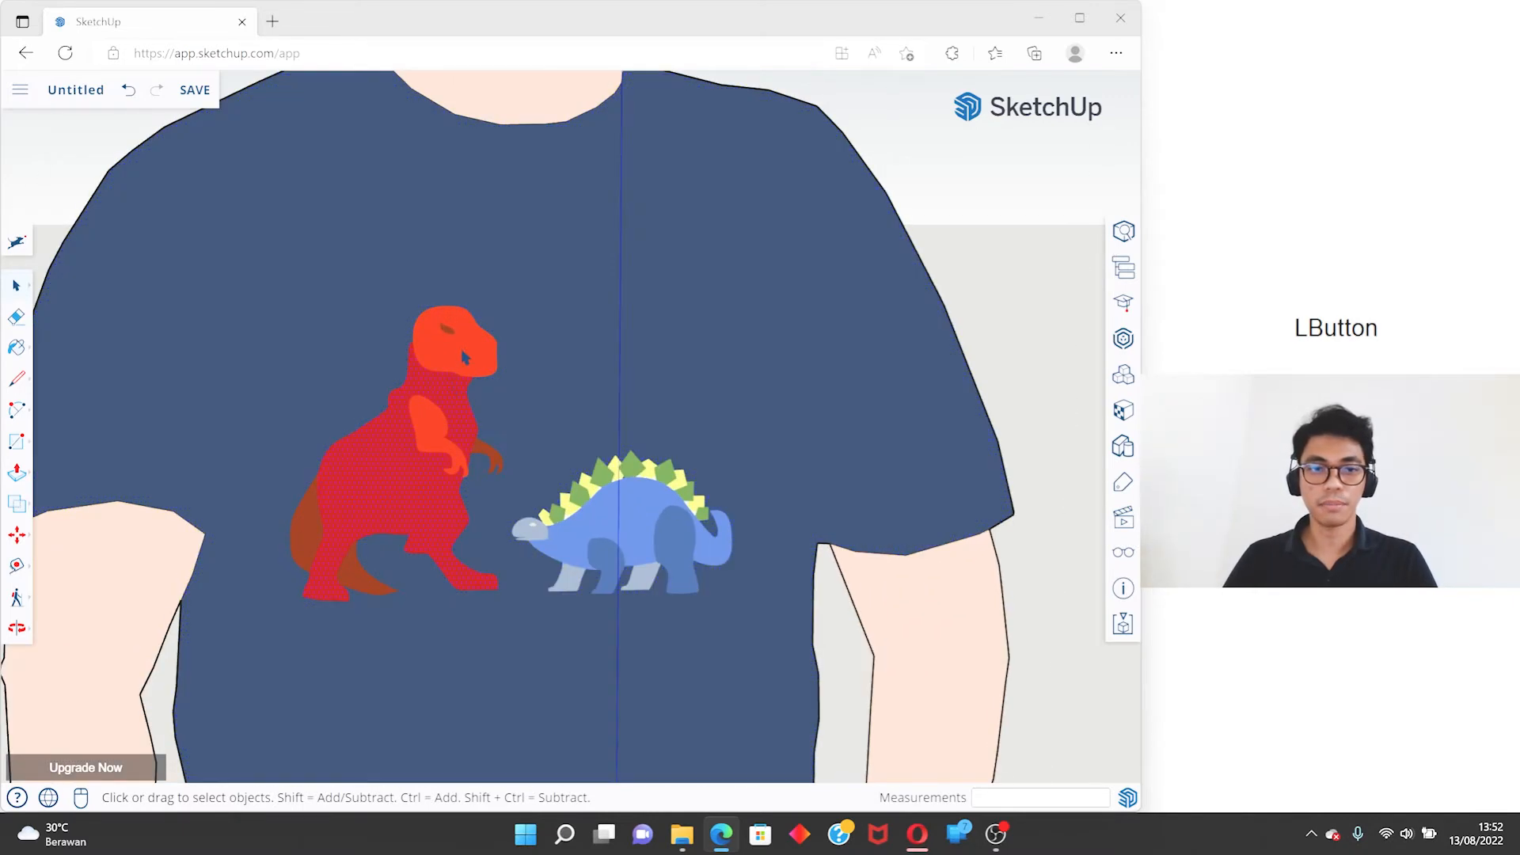
scroll(498, 345, down, 3)
click(289, 481)
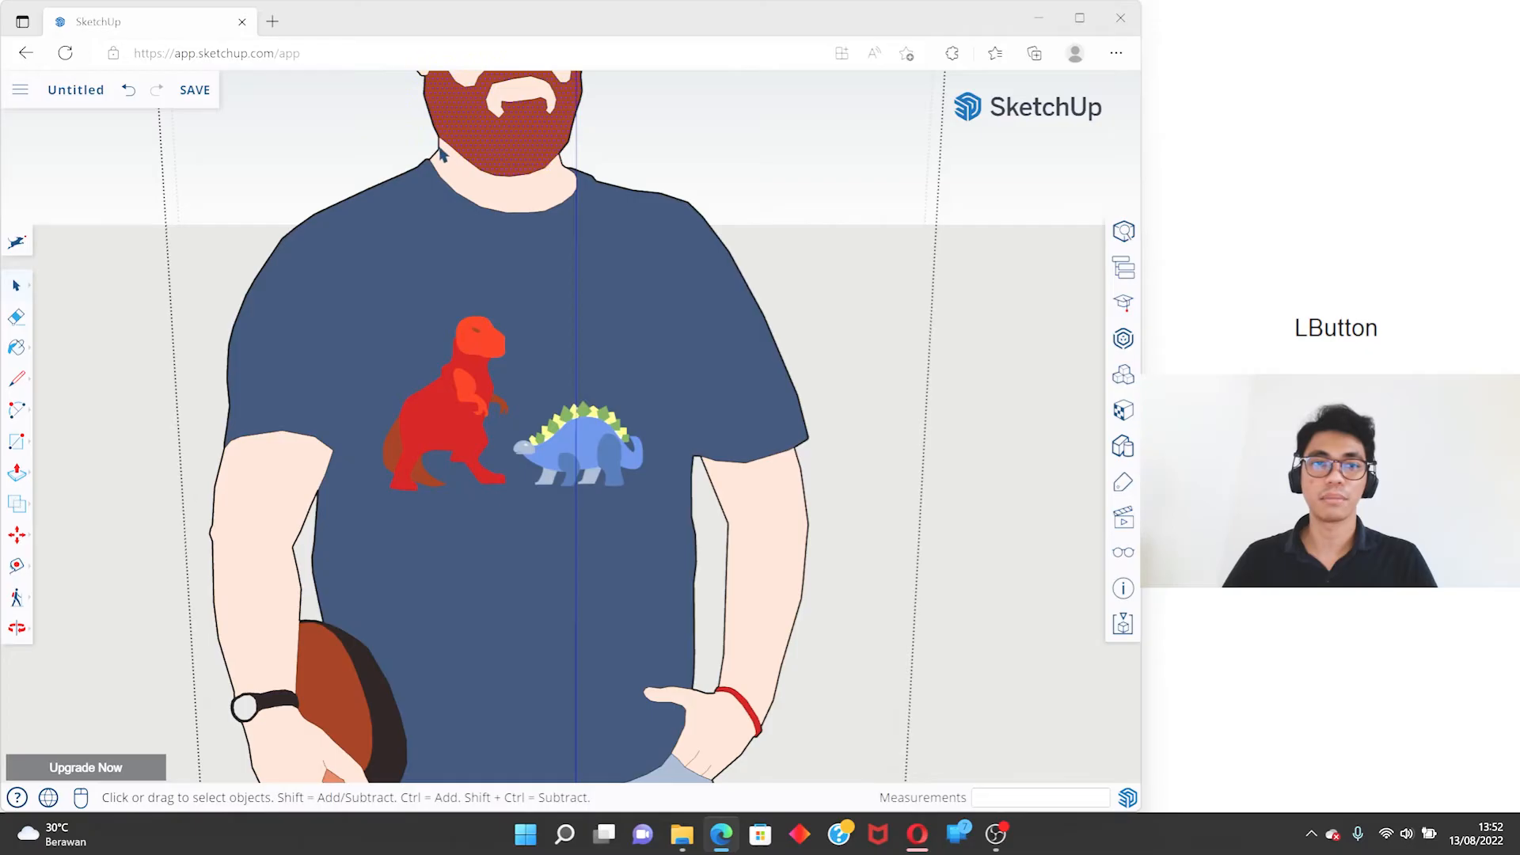
- Leave the figure component and select the whole scale figure as one object
key(Escape)
scroll(523, 226, down, 3)
click(17, 316)
key(Escape)
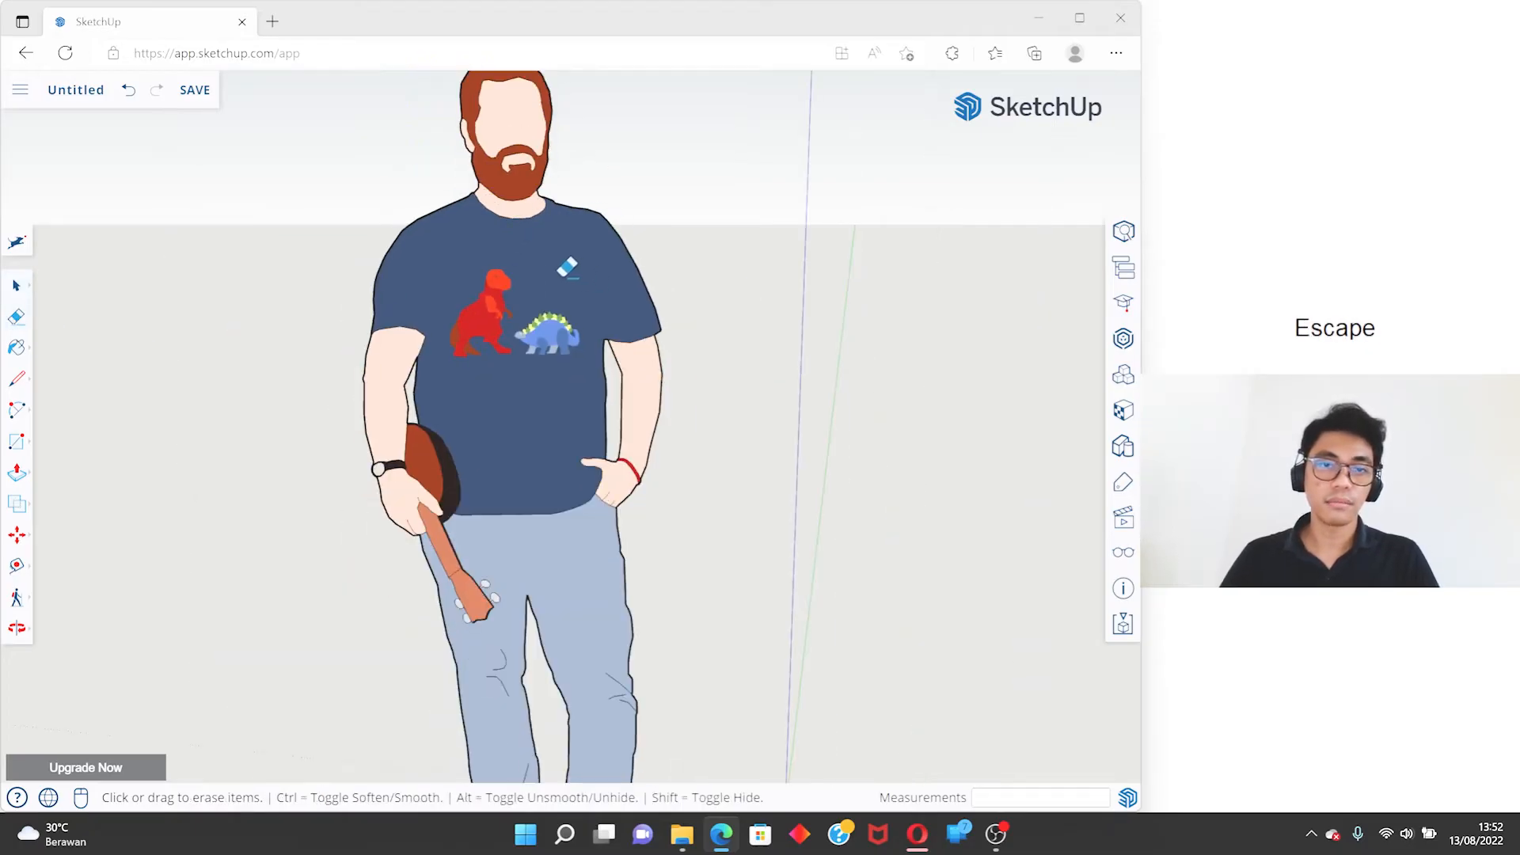
click(434, 281)
scroll(401, 385, down, 3)
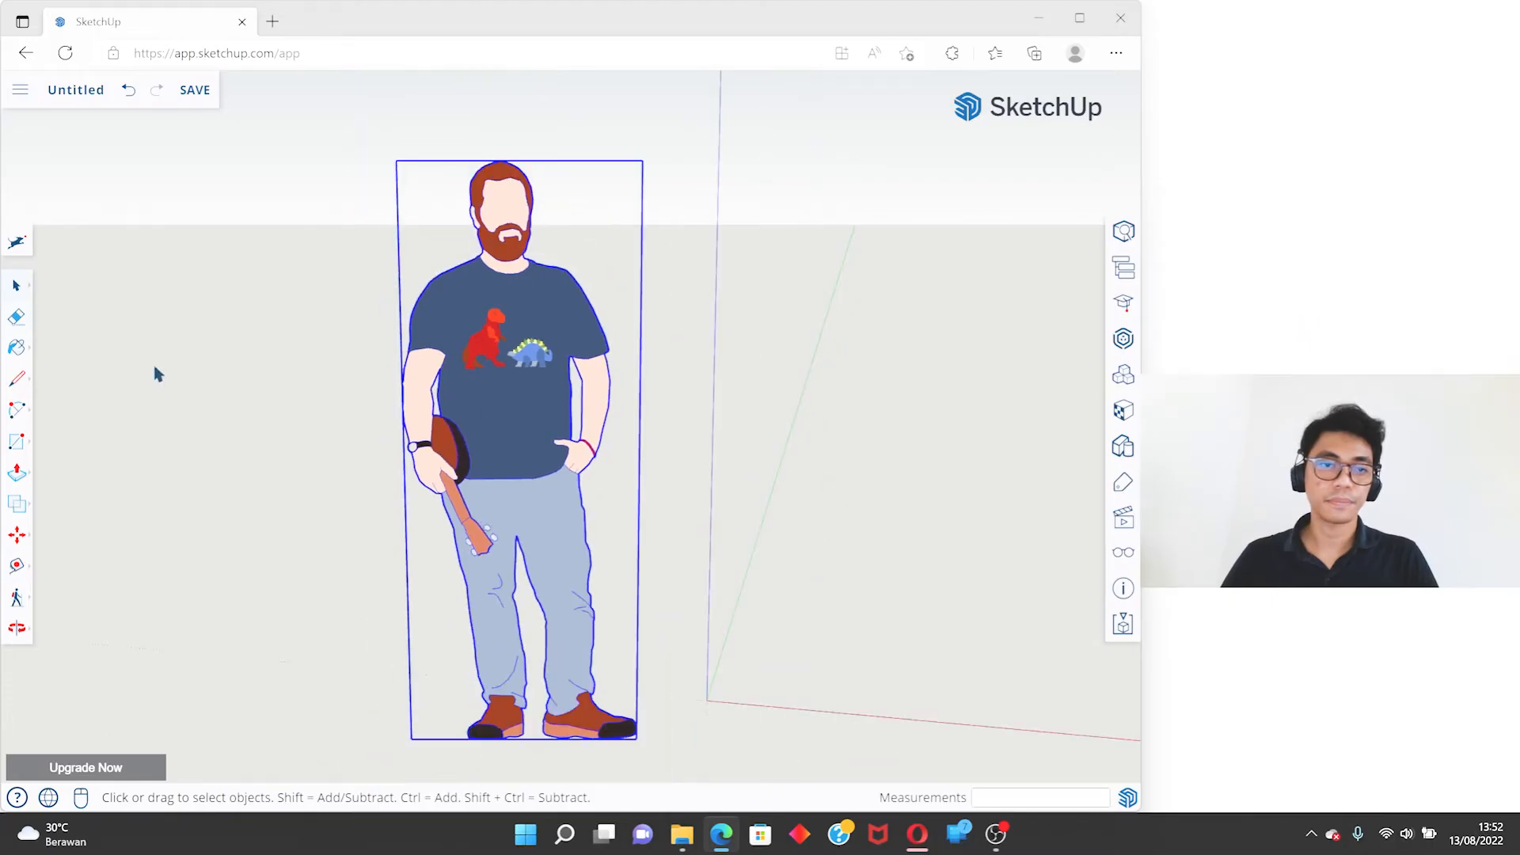
scroll(453, 328, up, 1)
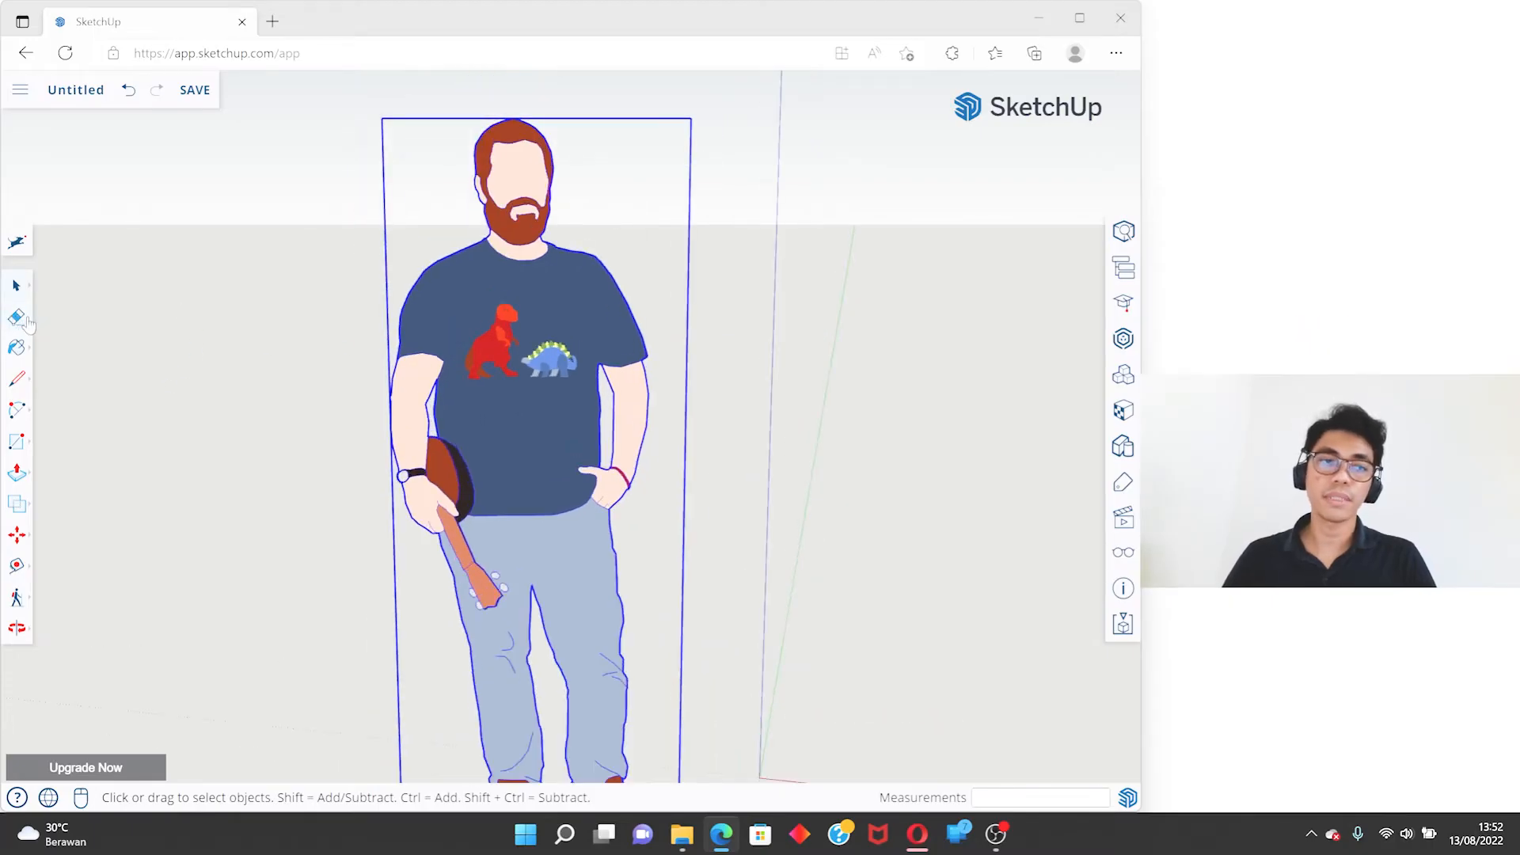
- Practise switching between the Eraser and Select tools, keeping the scale figure selected
click(16, 317)
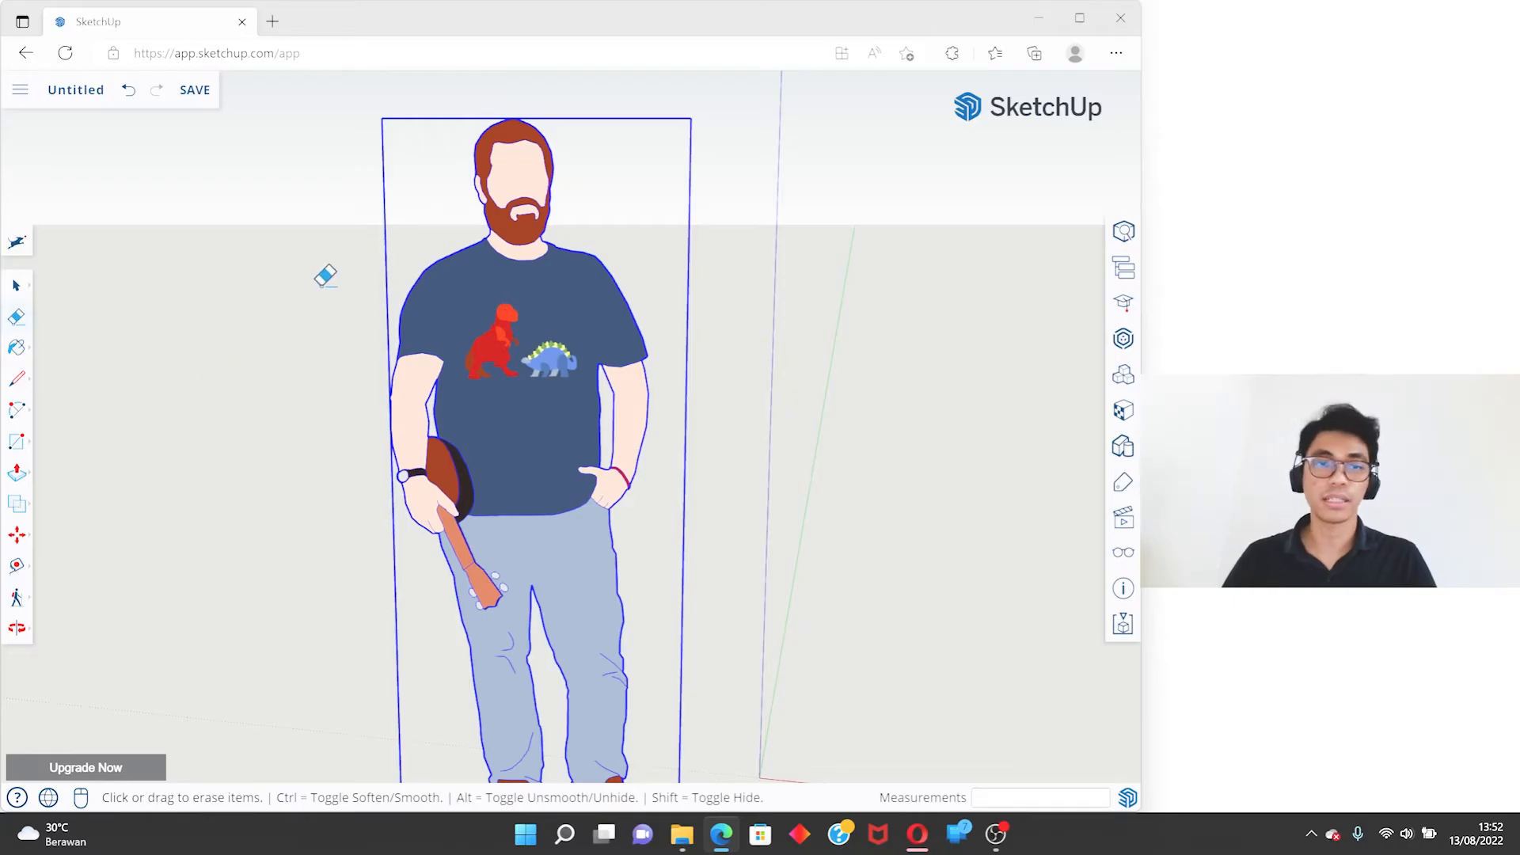
key(space)
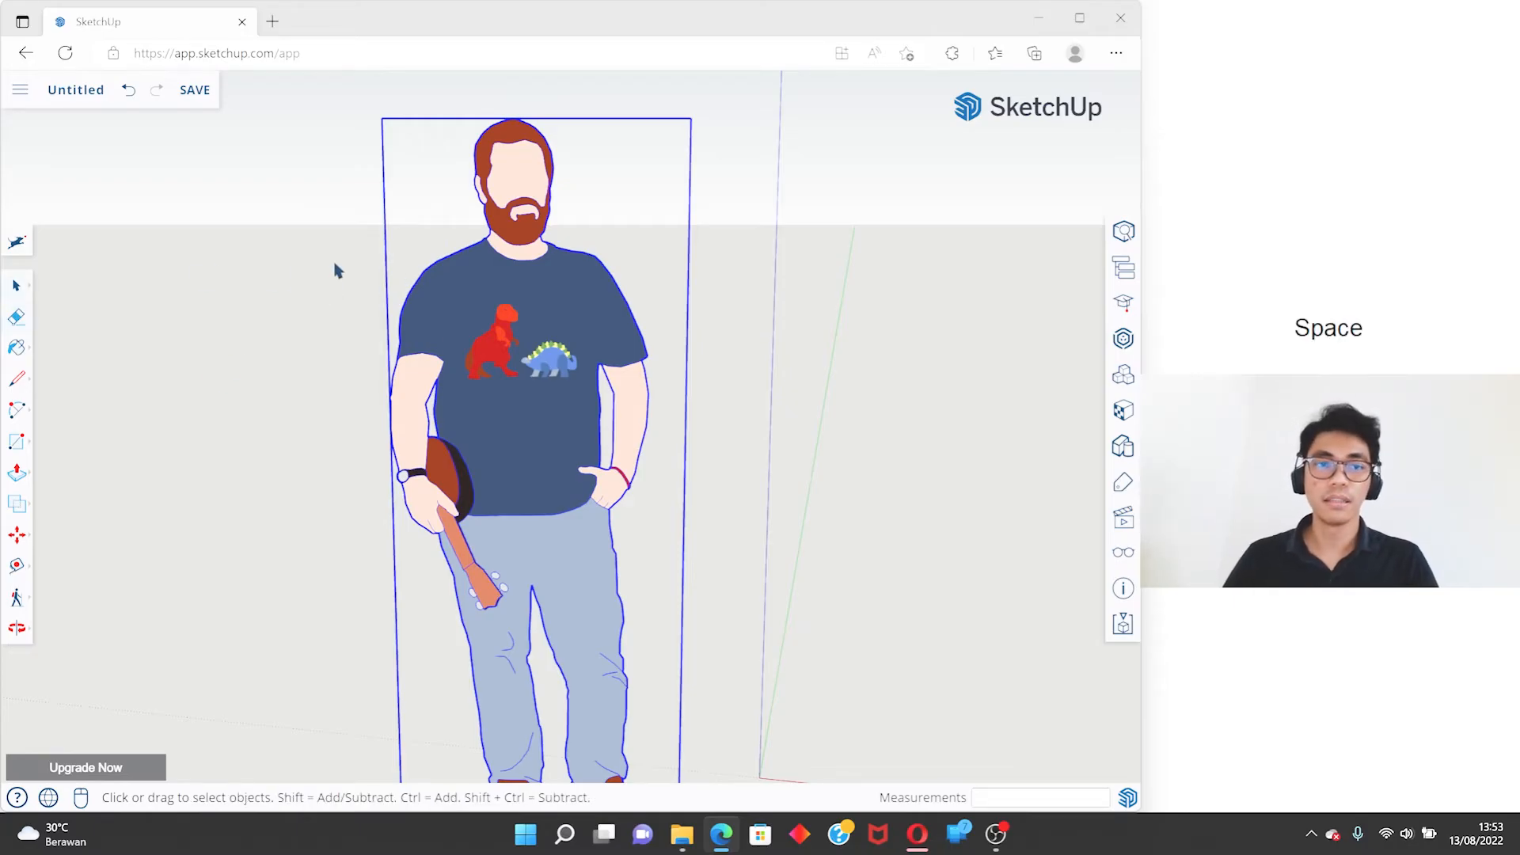
click(295, 264)
click(520, 302)
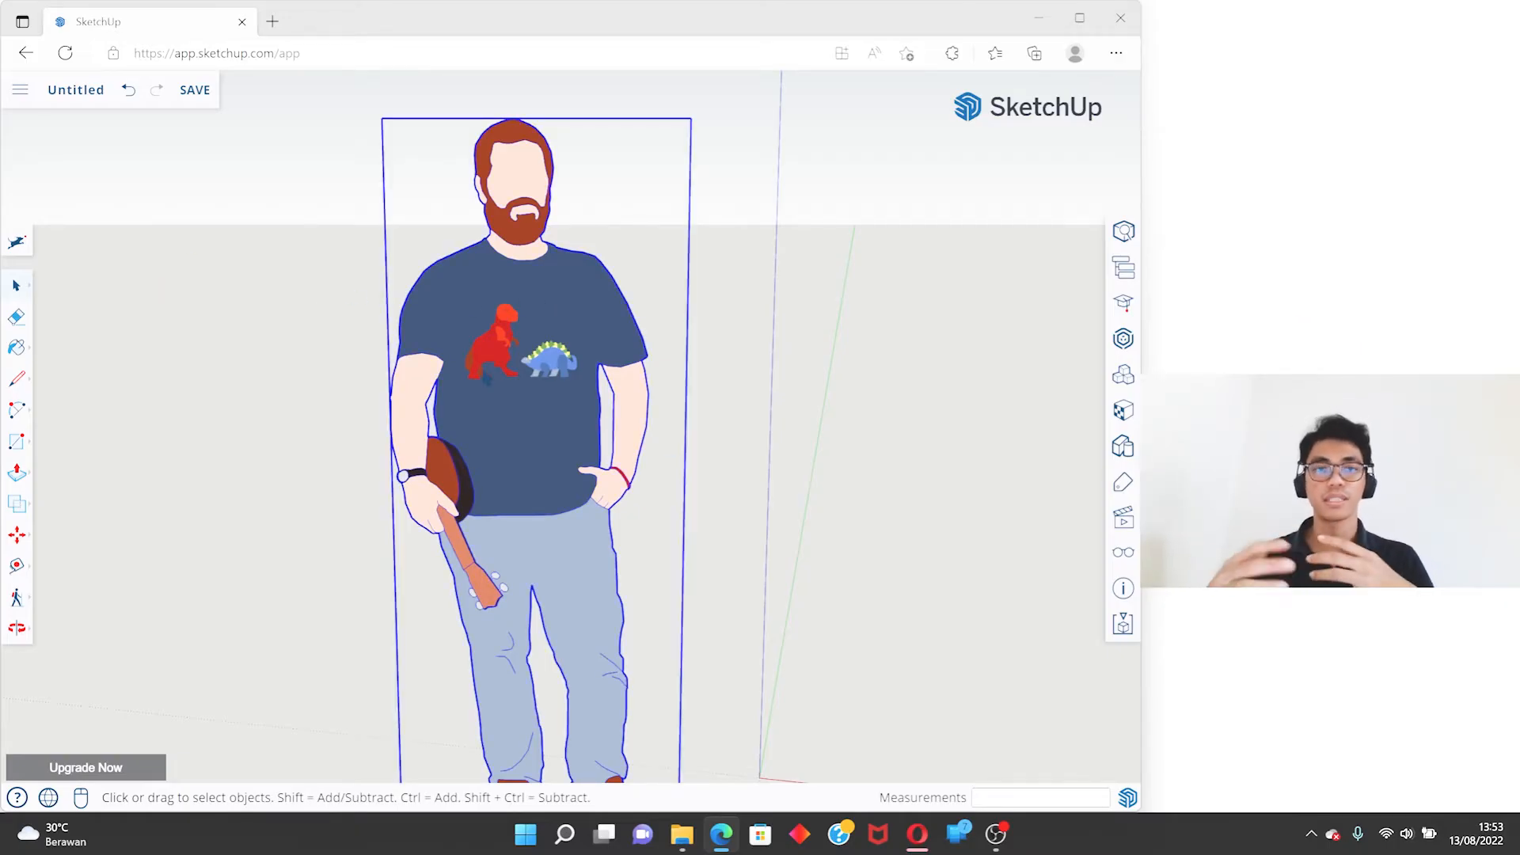
click(17, 318)
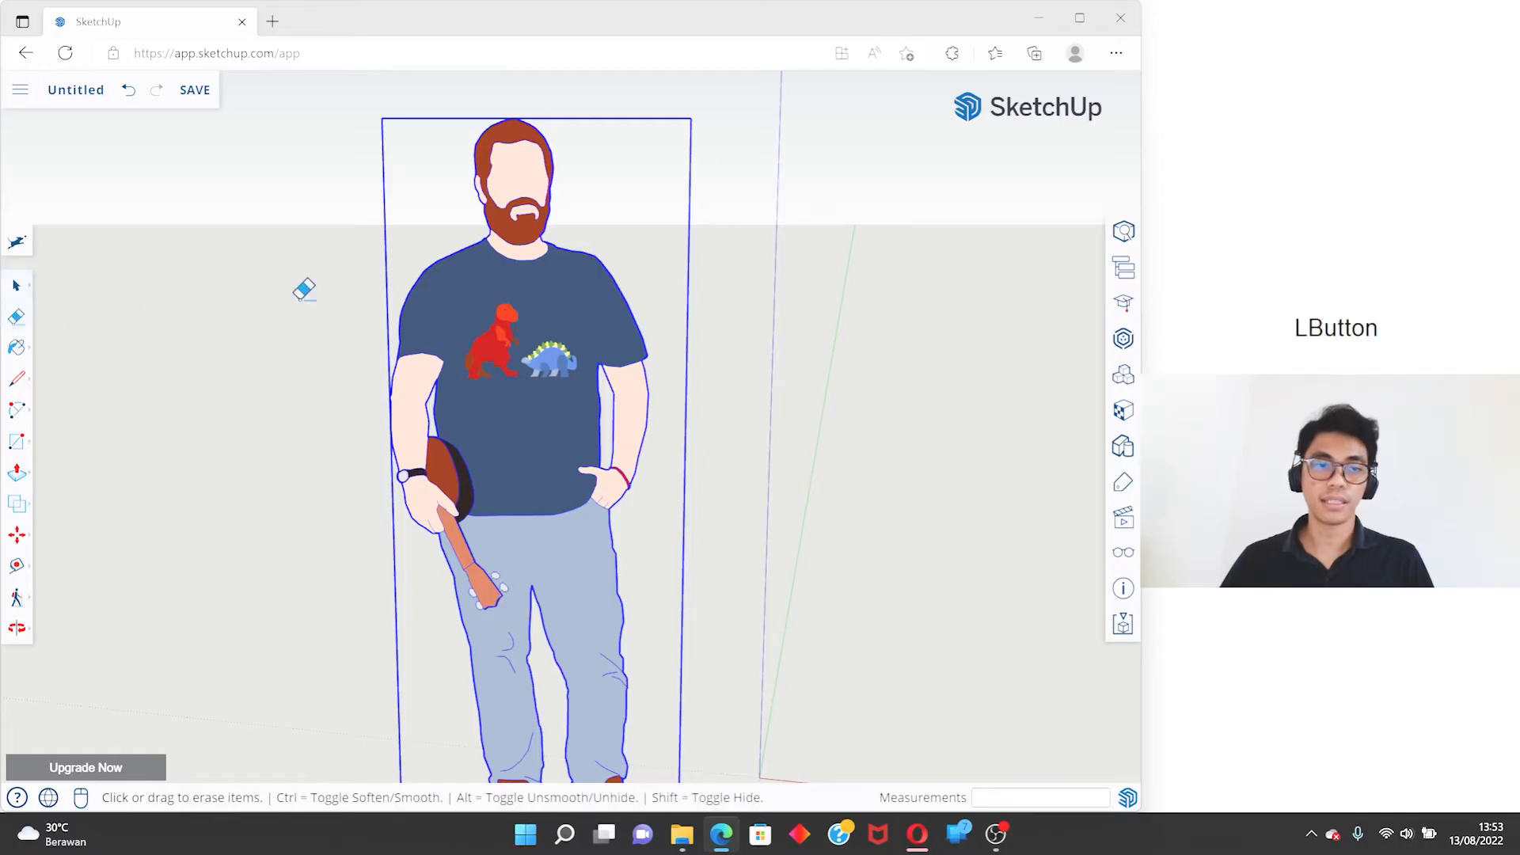
key(space)
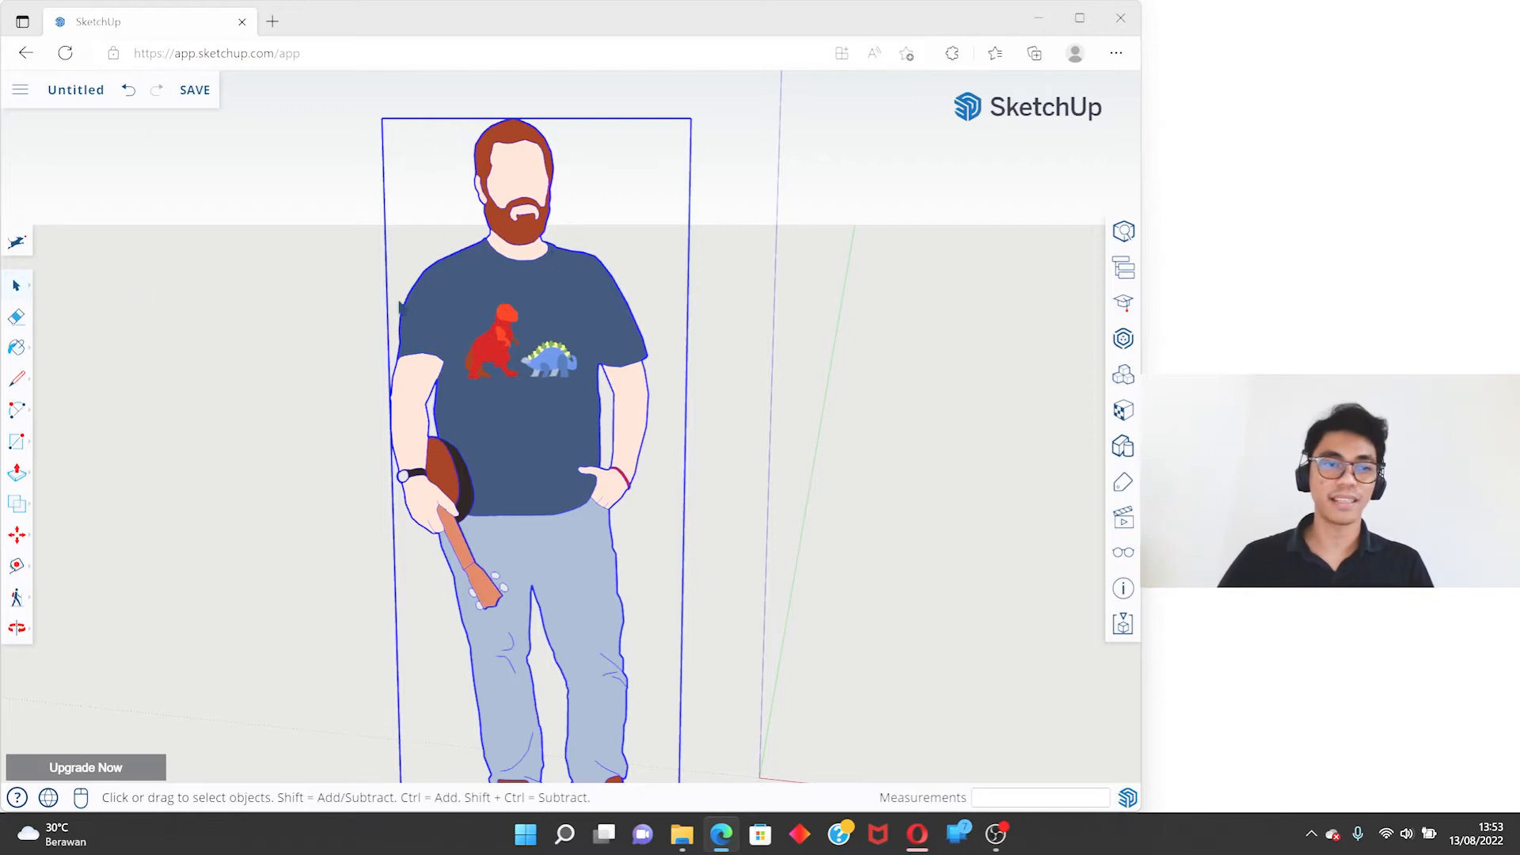
- Erase the whole scale figure, close the materials list and undo the erasure
click(15, 320)
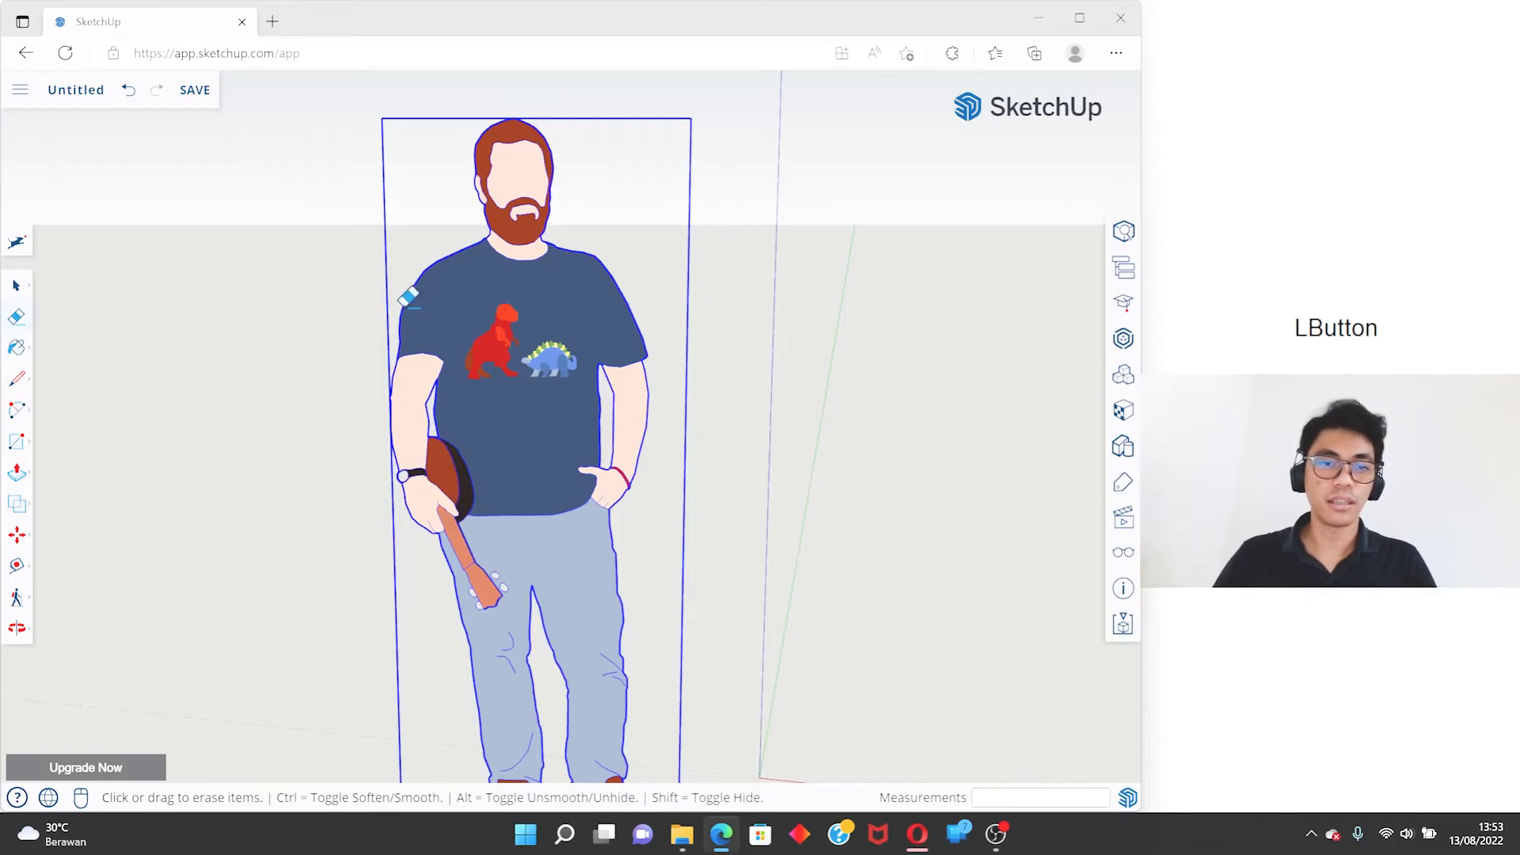
click(402, 299)
key(space)
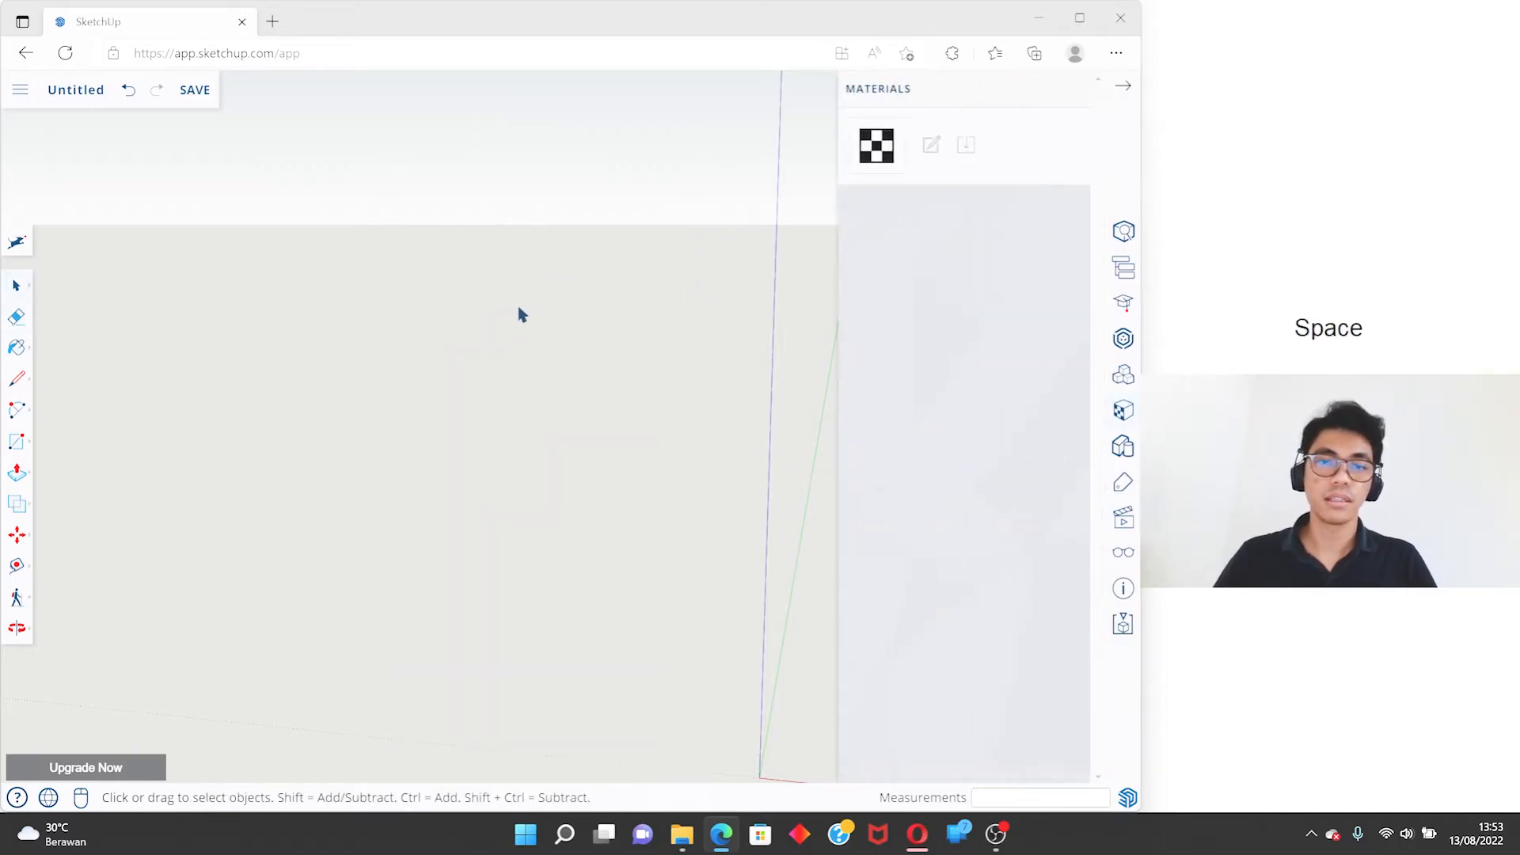
click(1120, 91)
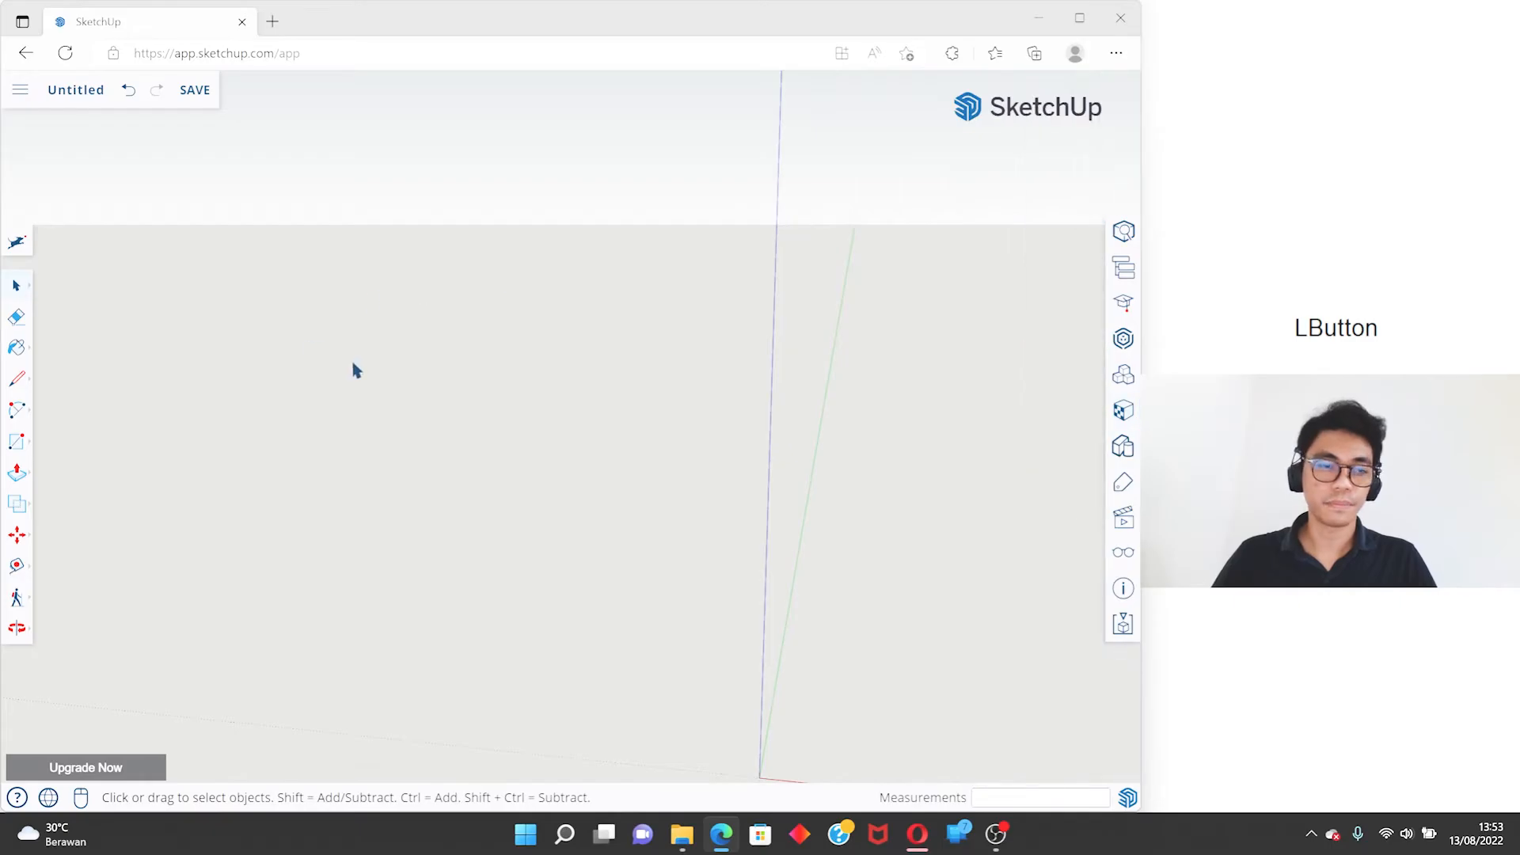
key(ctrl+z)
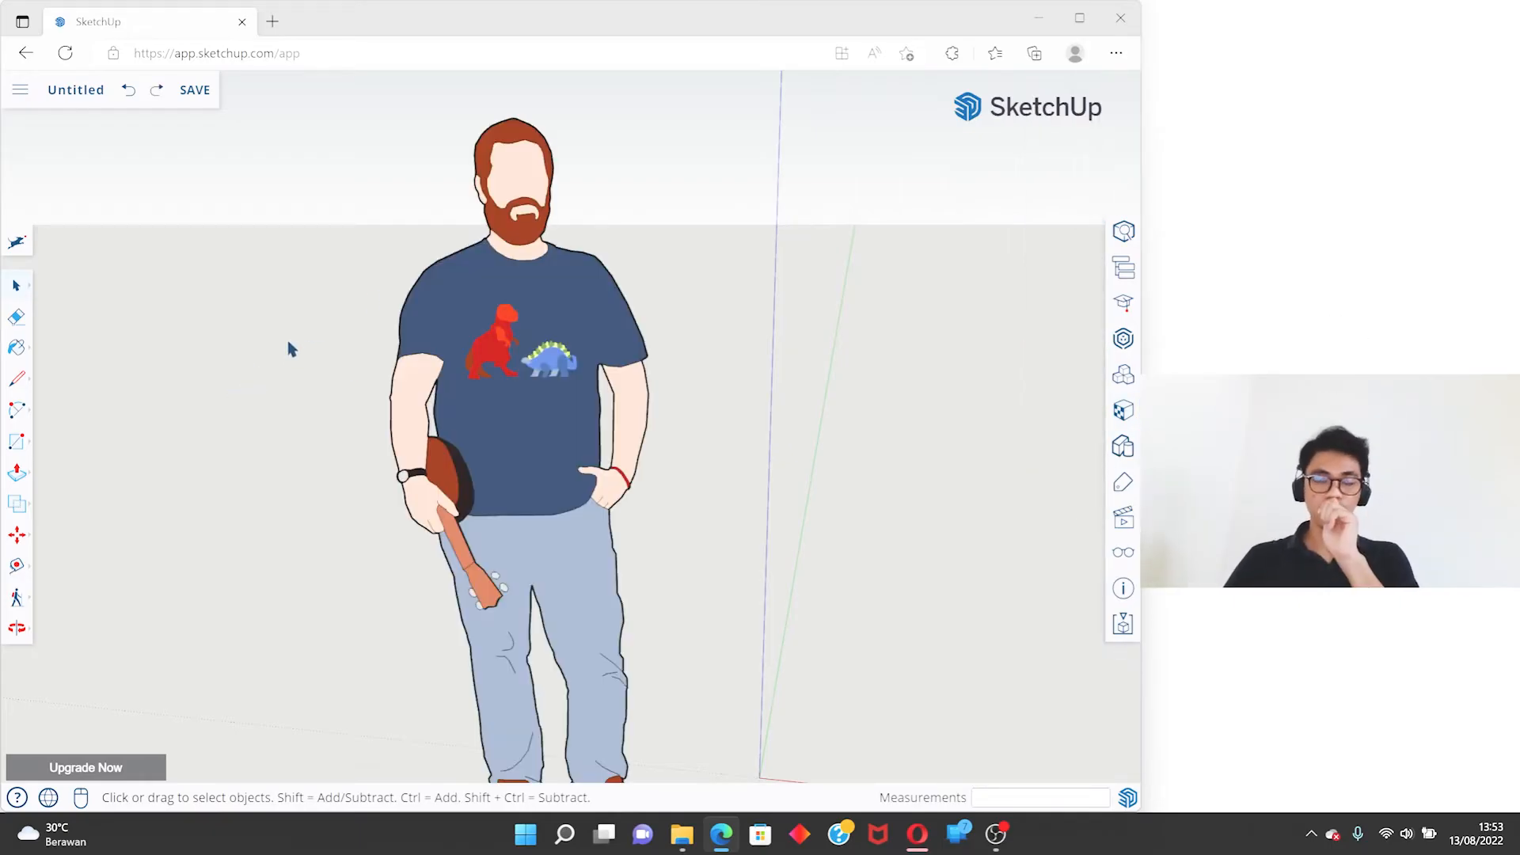
- Open the scale figure component and erase the neckline edge between the neck and the shirt
click(496, 296)
scroll(496, 296, up, 4)
double_click(492, 296)
click(493, 296)
scroll(554, 209, up, 3)
key(e)
click(519, 252)
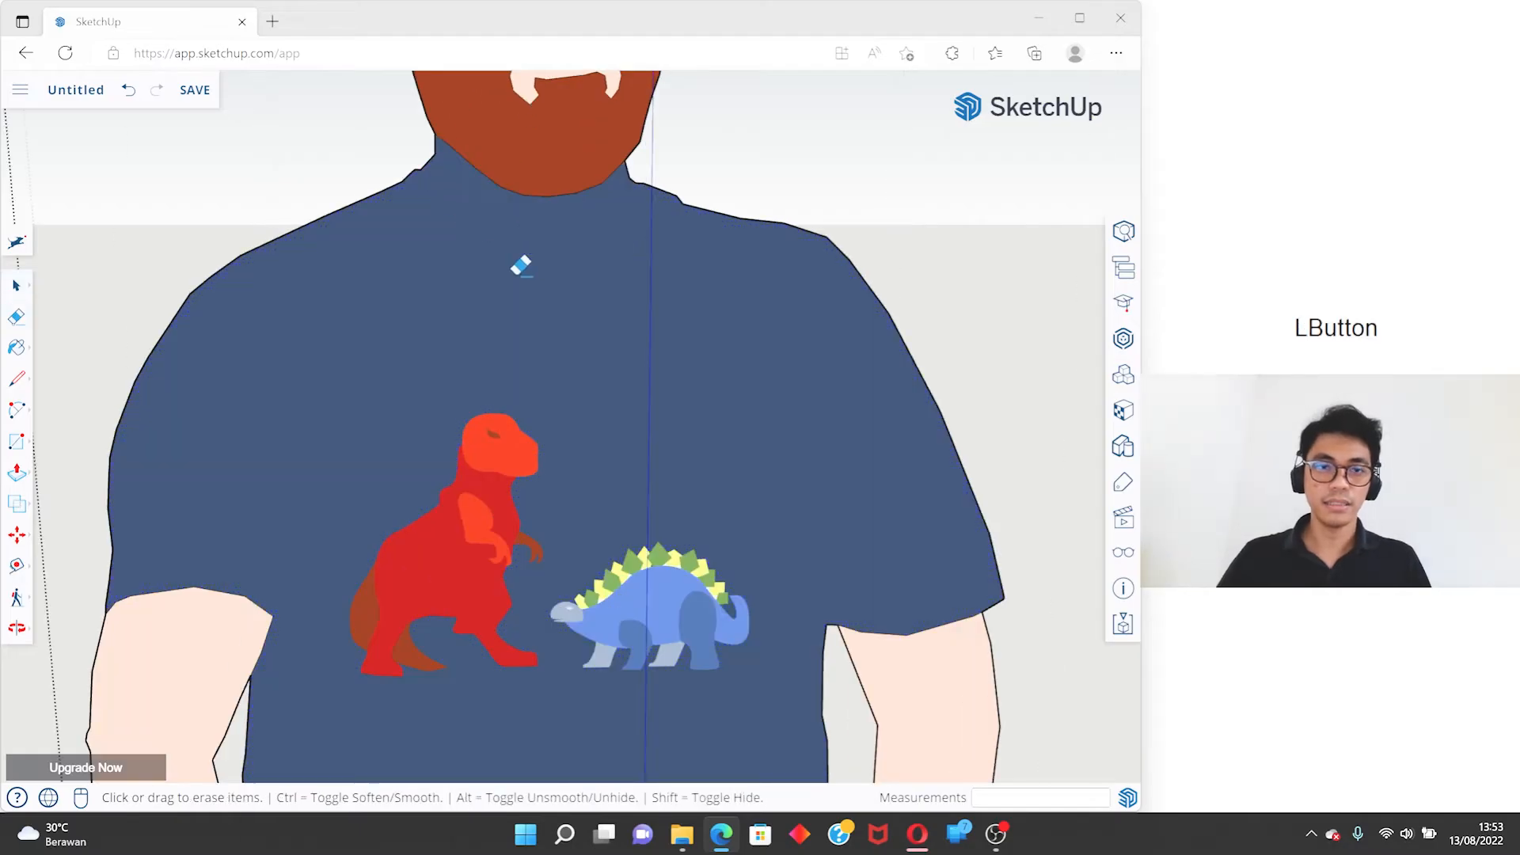
scroll(519, 262, down, 3)
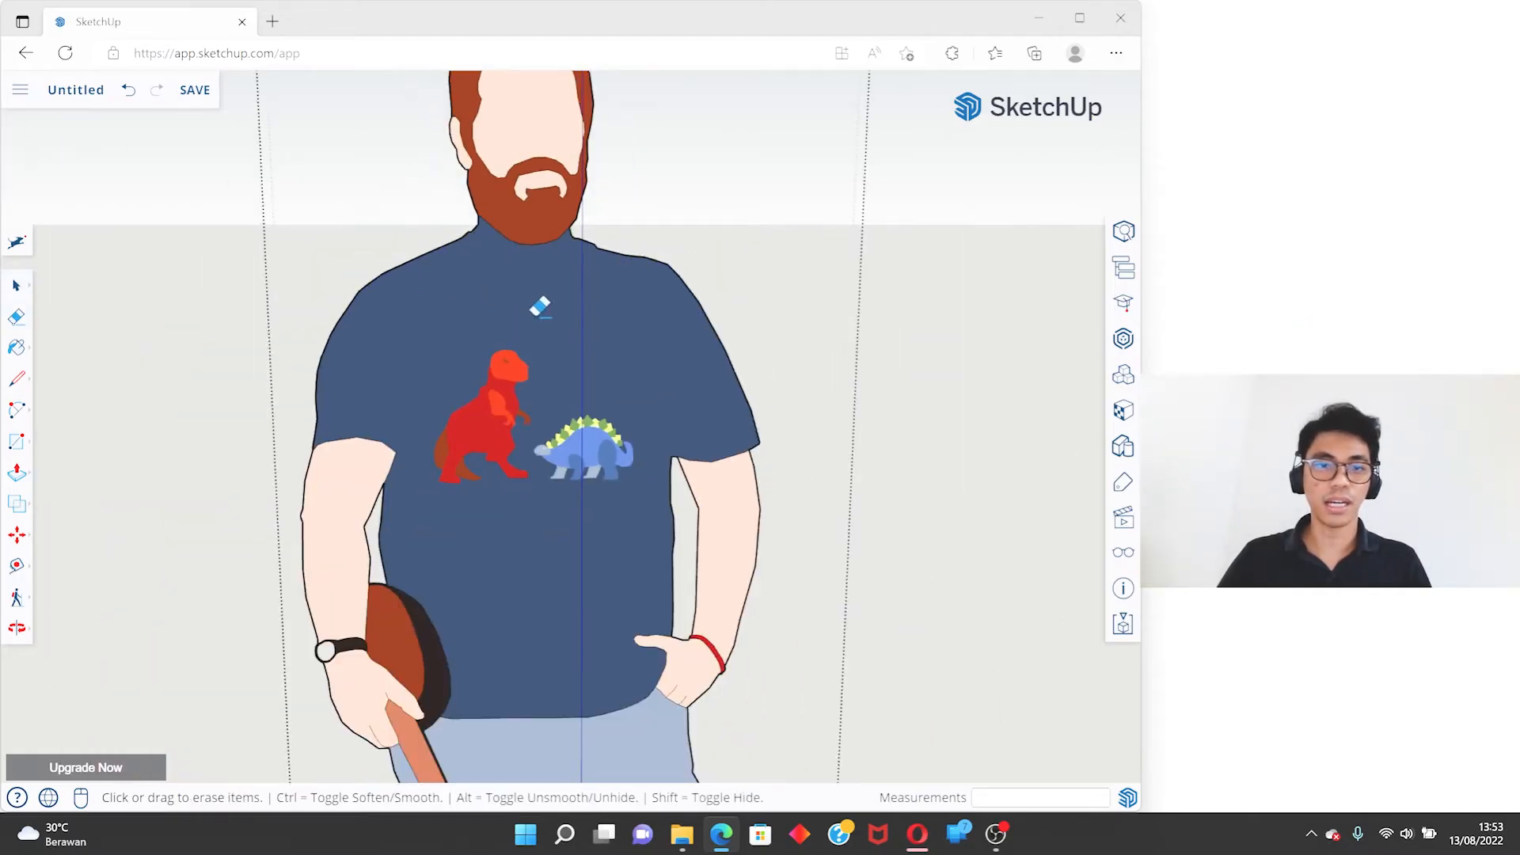
scroll(540, 308, down, 2)
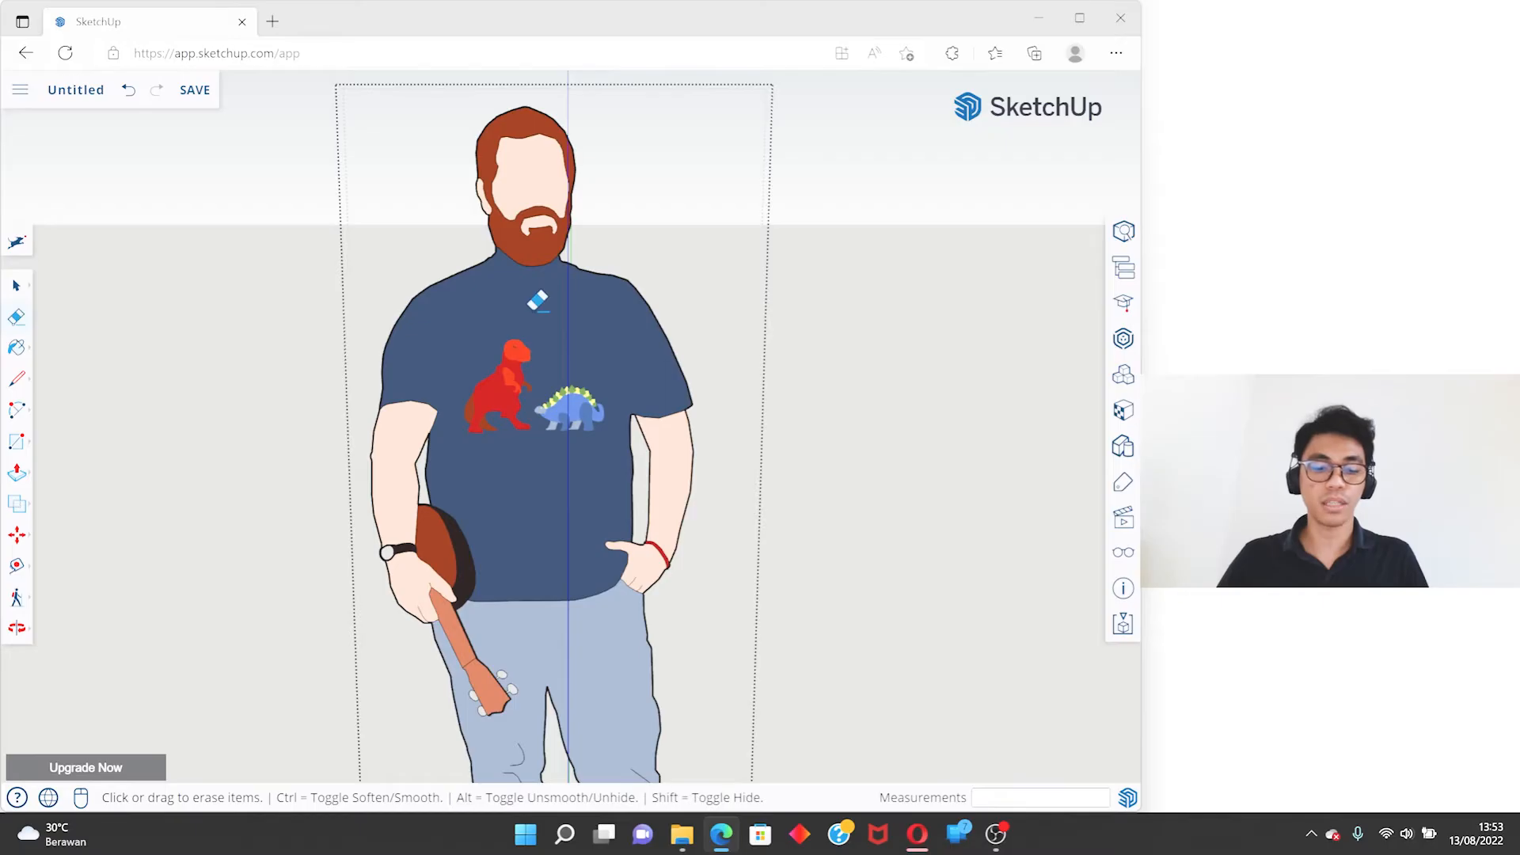
- Undo the neckline erasure, erase the same edge once more and undo that too
key(ctrl+z)
click(541, 275)
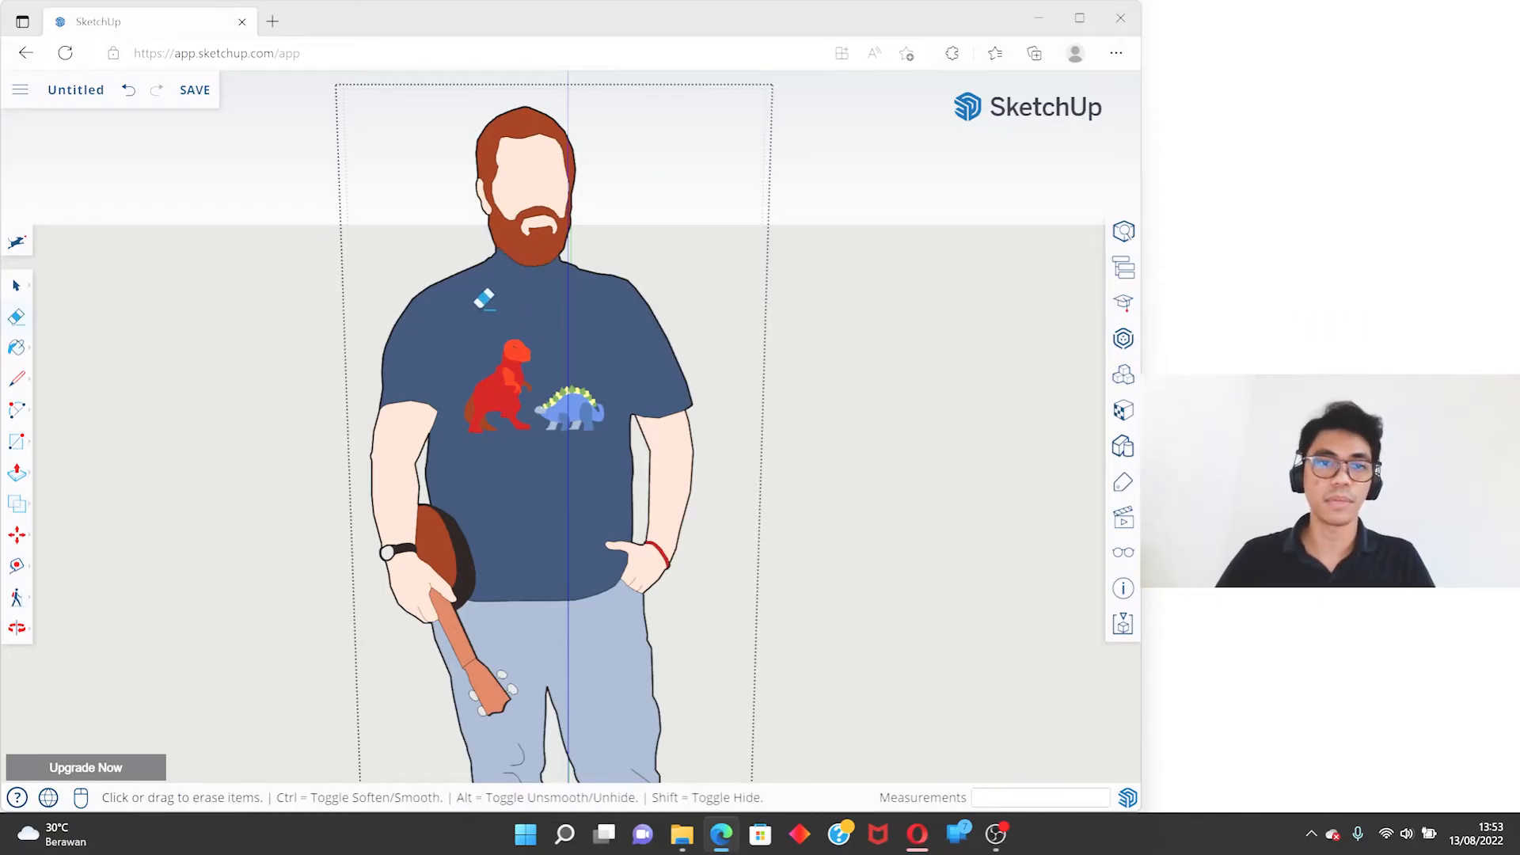
key(ctrl+z)
- Exit the figure component and select the entire scale figure
key(space)
click(509, 270)
click(509, 270)
double_click(508, 269)
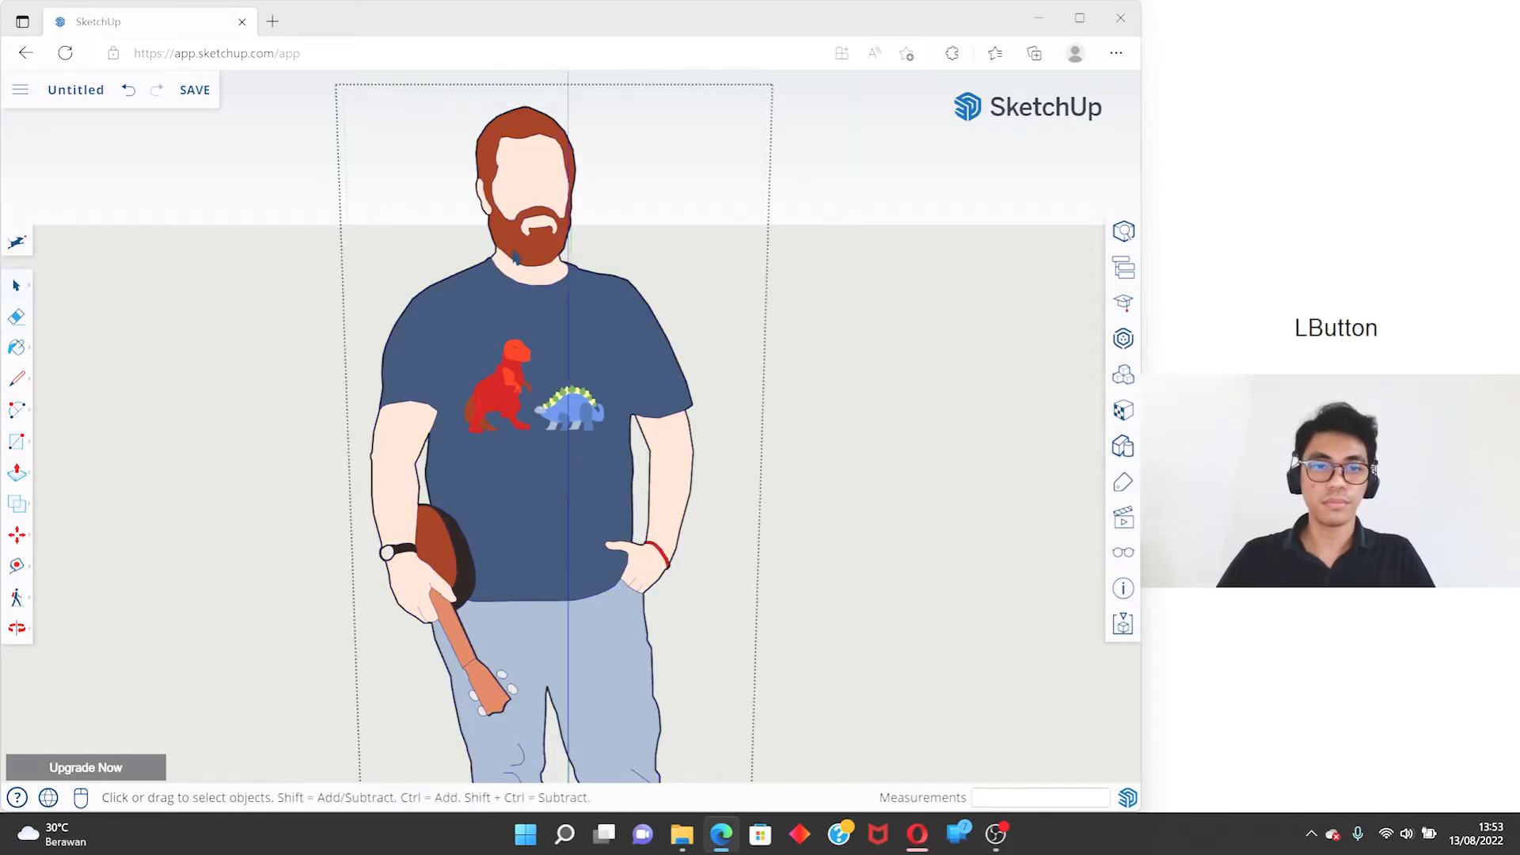
key(ctrl+z)
click(423, 241)
click(583, 293)
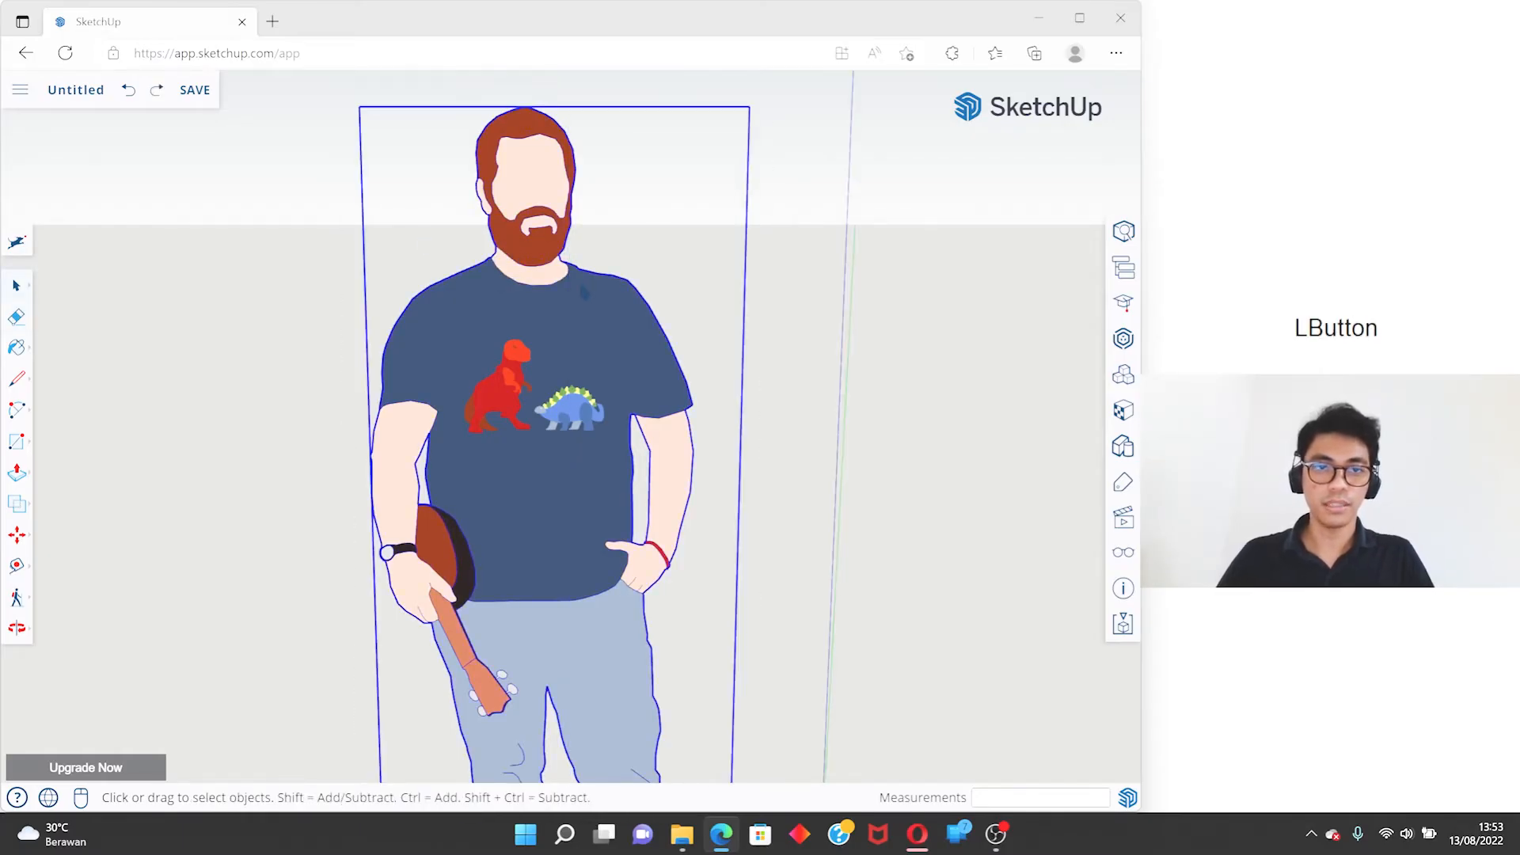
- Activate the Paint tool to show the model's materials and practise alternating between the Eraser and Select tools
click(17, 348)
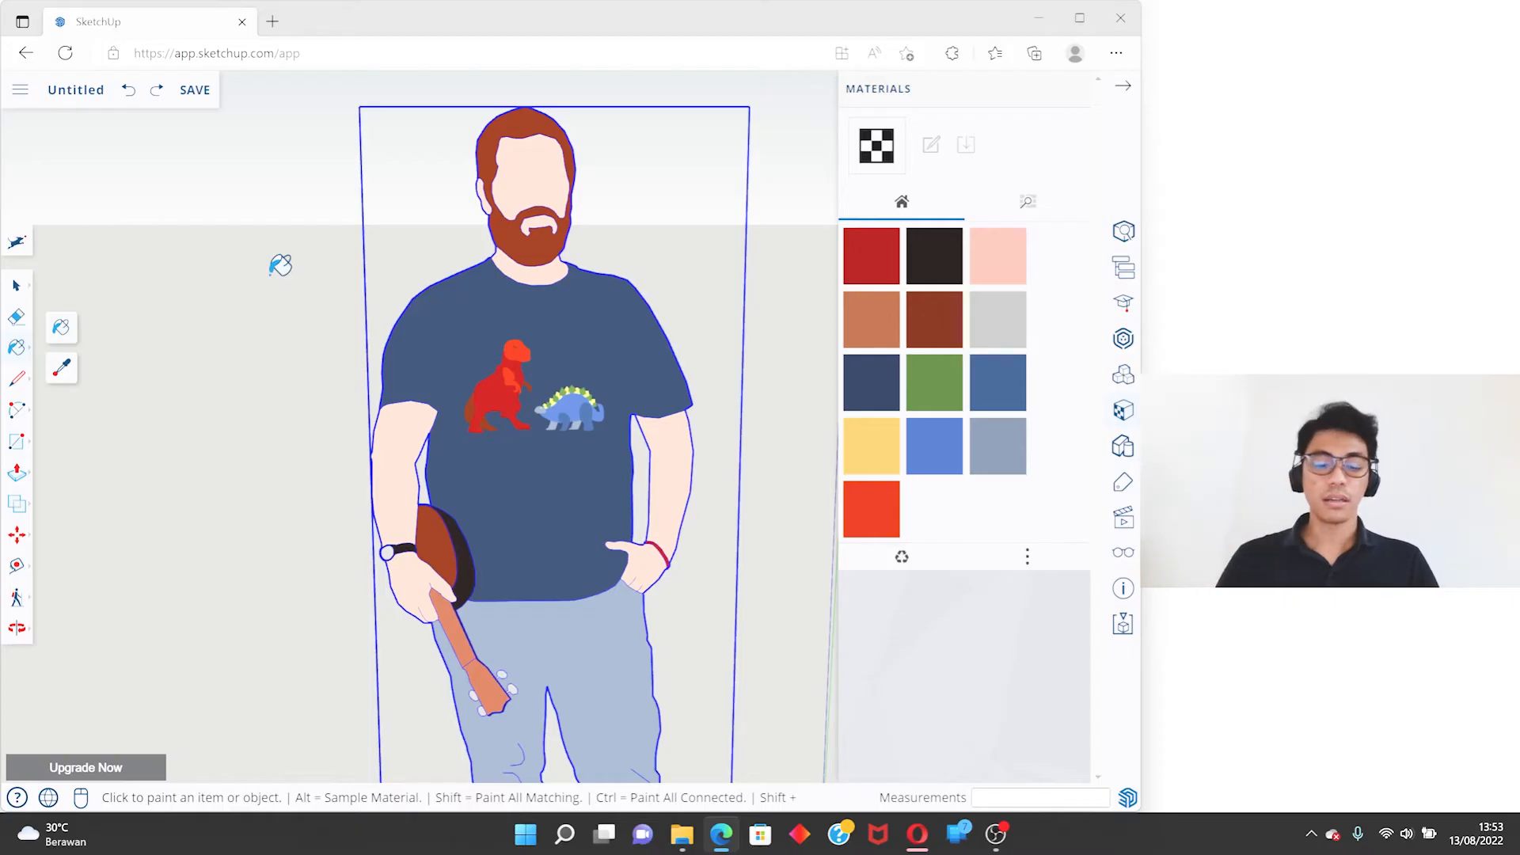
click(278, 261)
click(16, 317)
key(e)
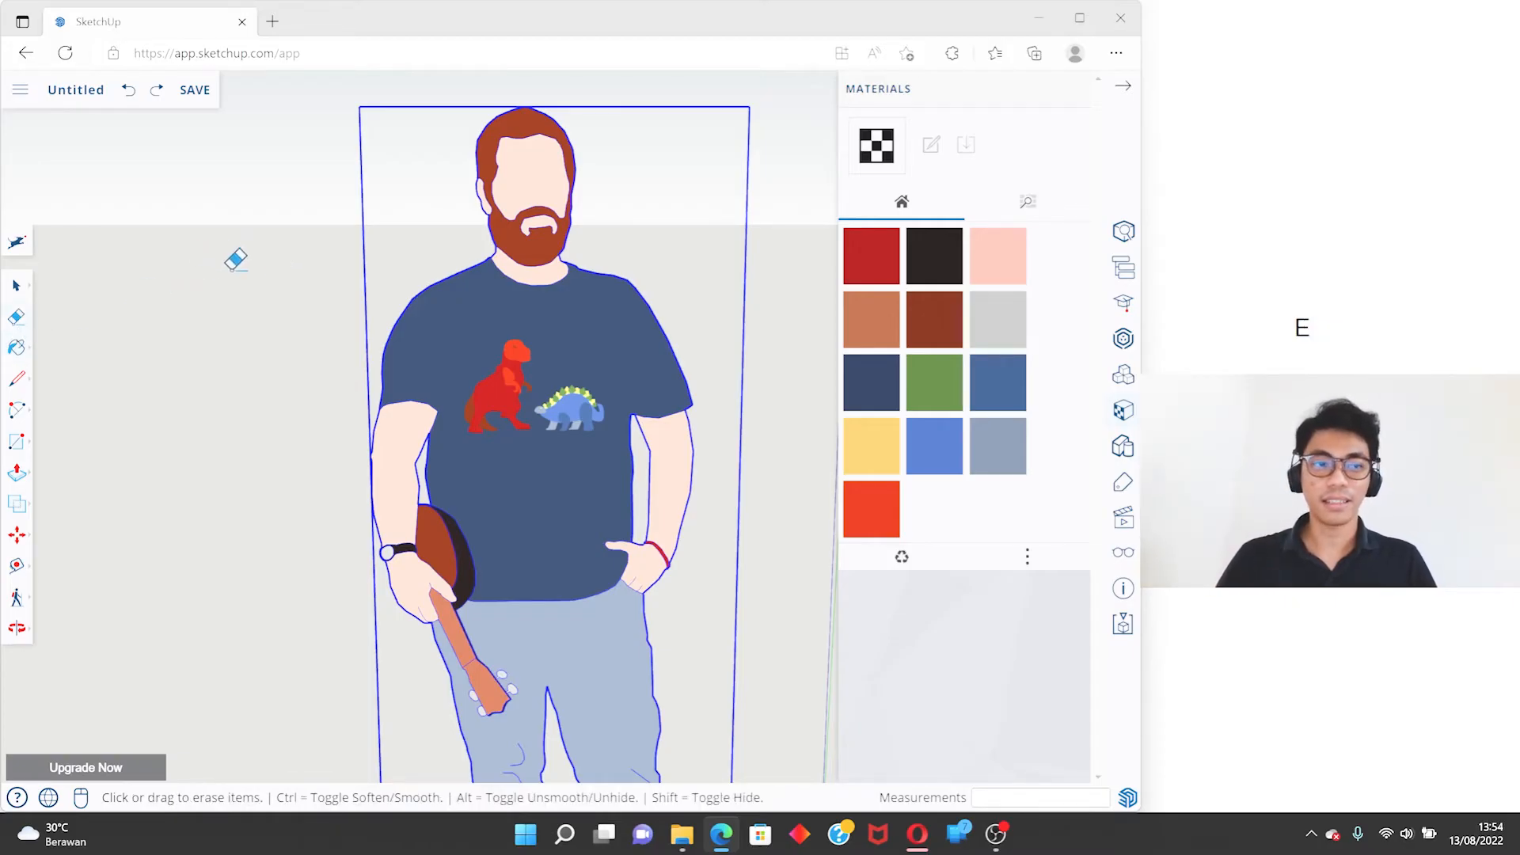
key(space)
key(e)
key(space)
- Try the Eraser on the scale figure's surrounding area, undo it and return to the Select tool
key(e)
click(370, 245)
key(ctrl+z)
key(space)
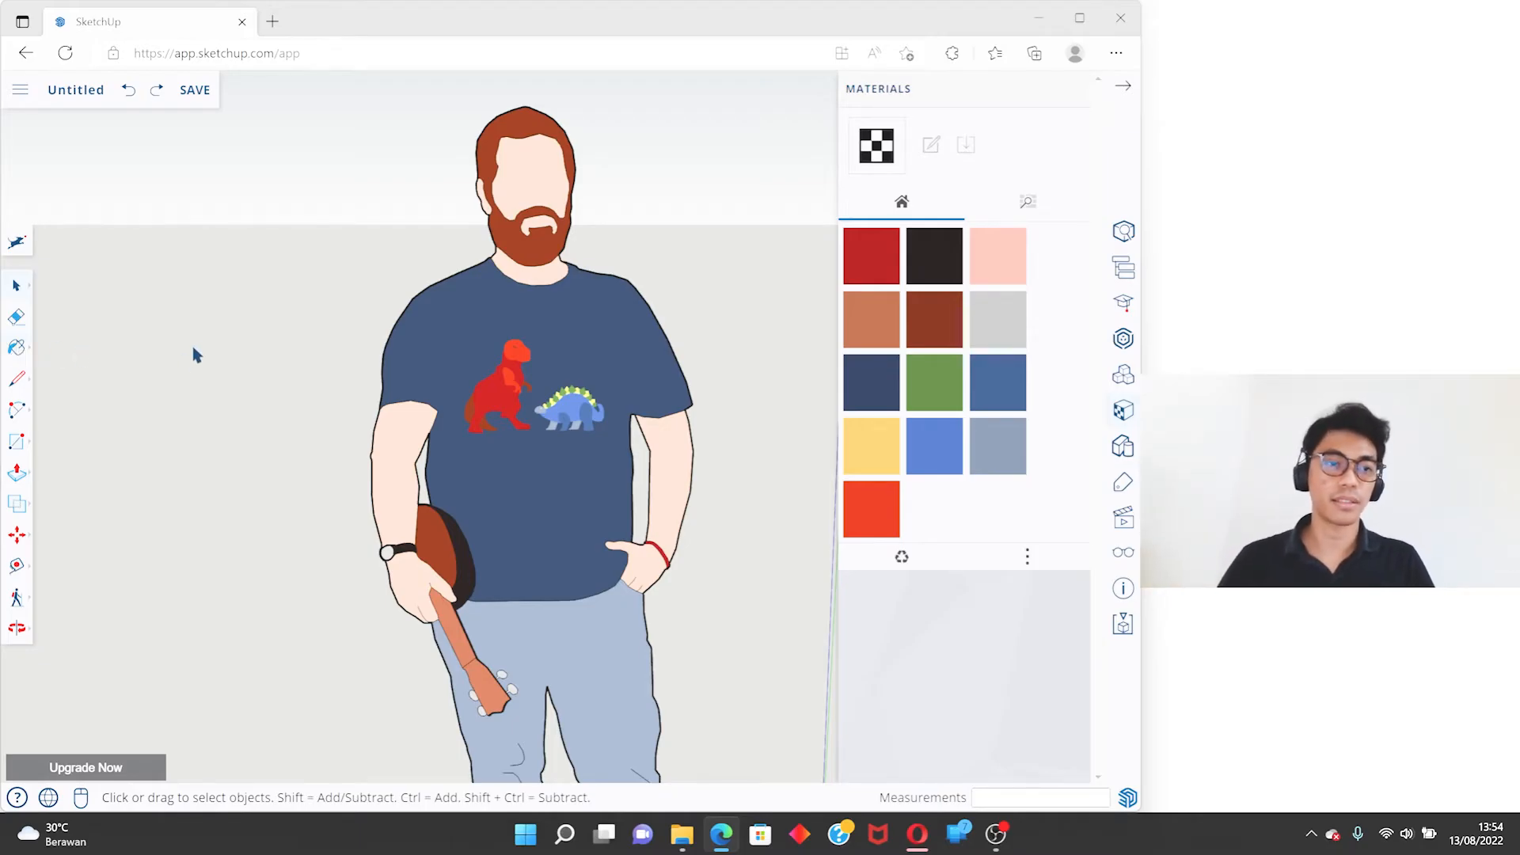
- Return from the Paint tool to Select and select the whole scale figure
key(b)
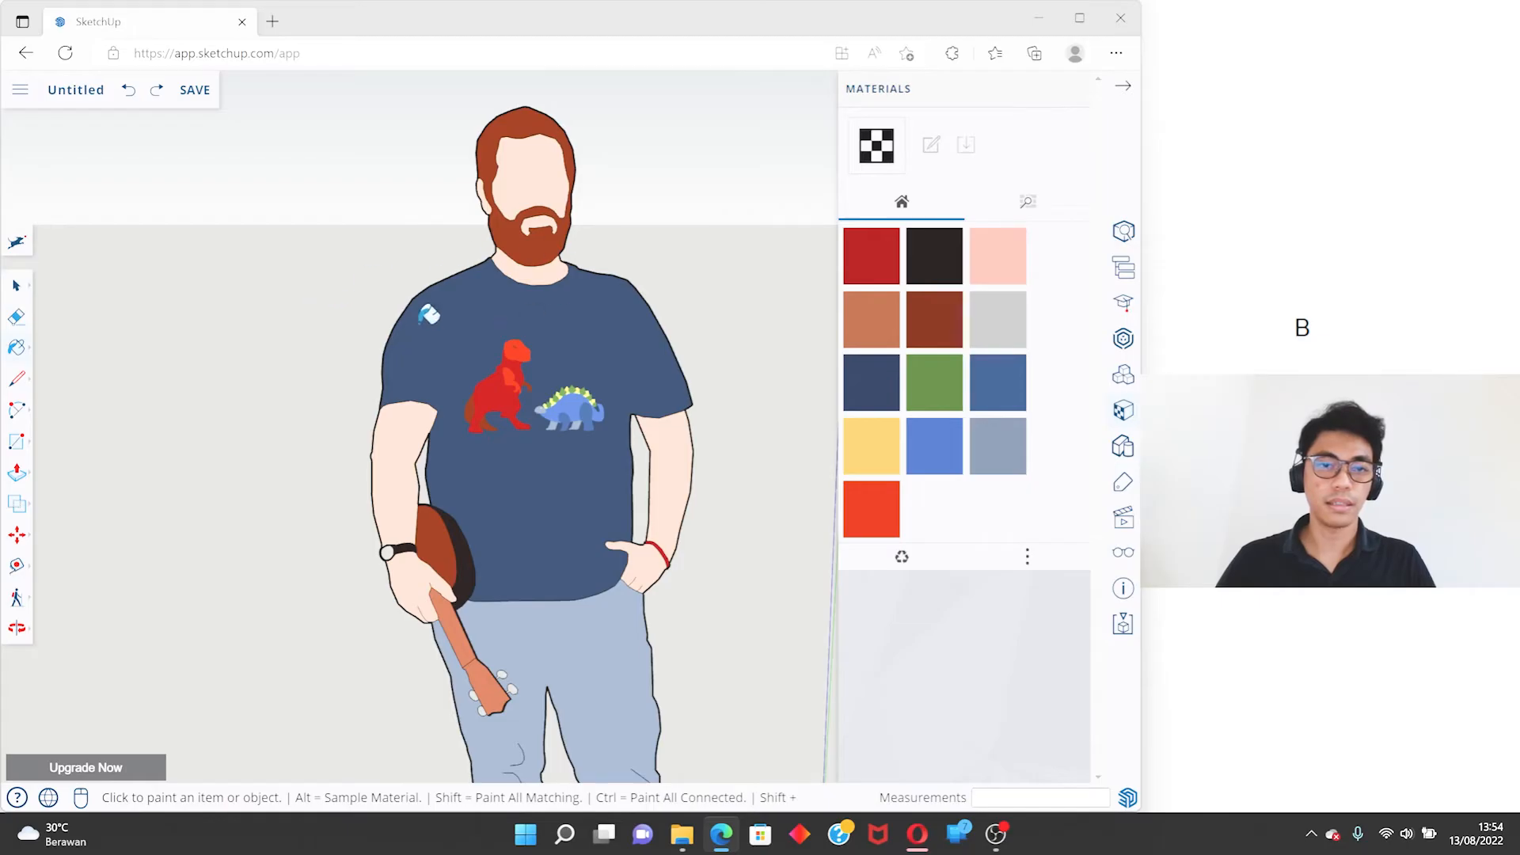
key(space)
click(484, 298)
scroll(486, 293, up, 5)
scroll(497, 293, down, 4)
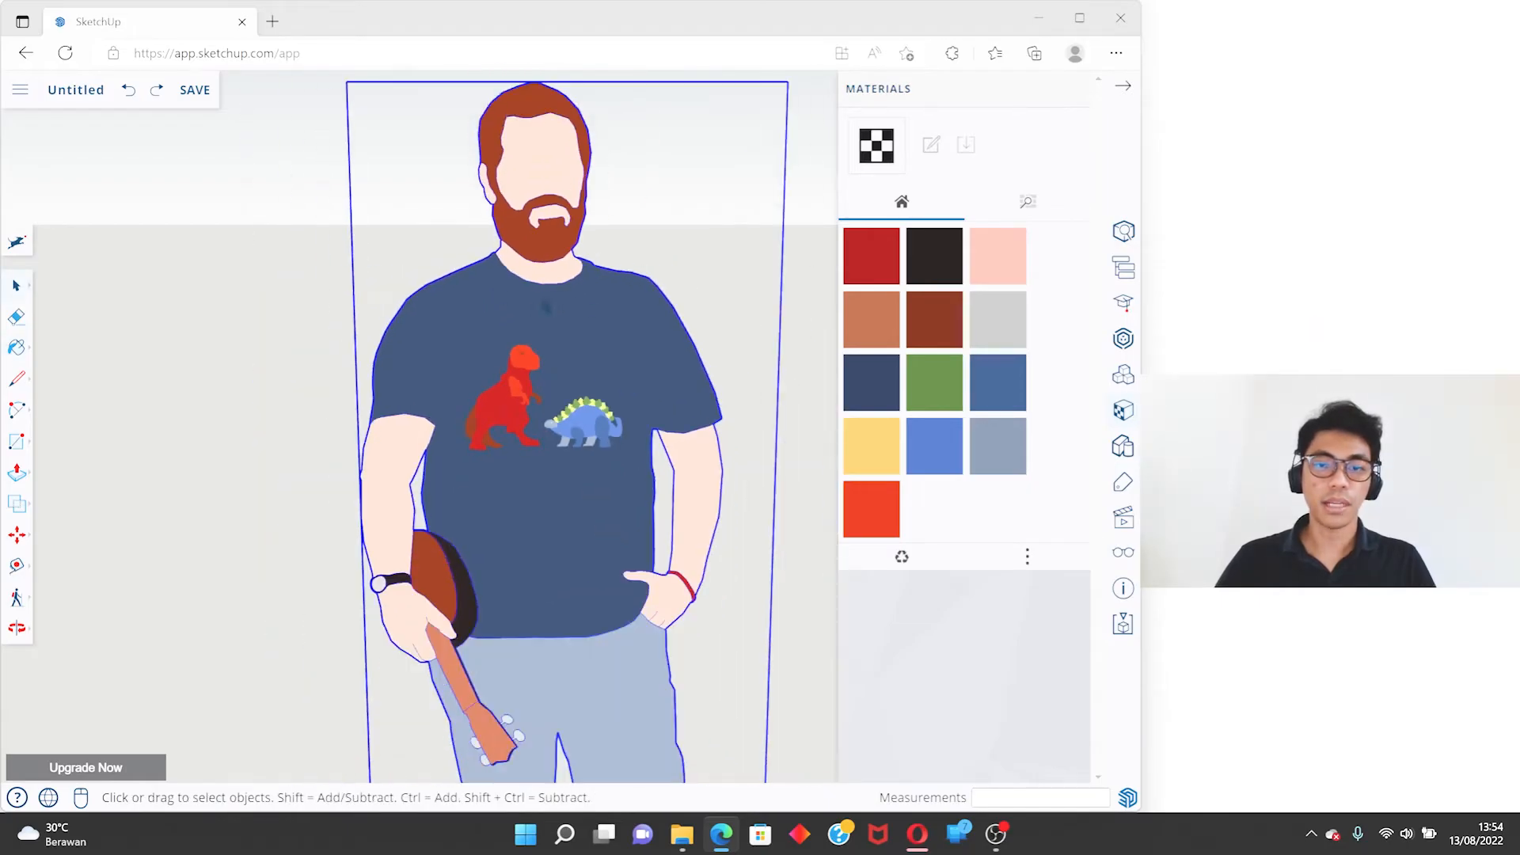
- Load the Ty_Red material for painting, and open the figure component to select its T-shirt face
key(b)
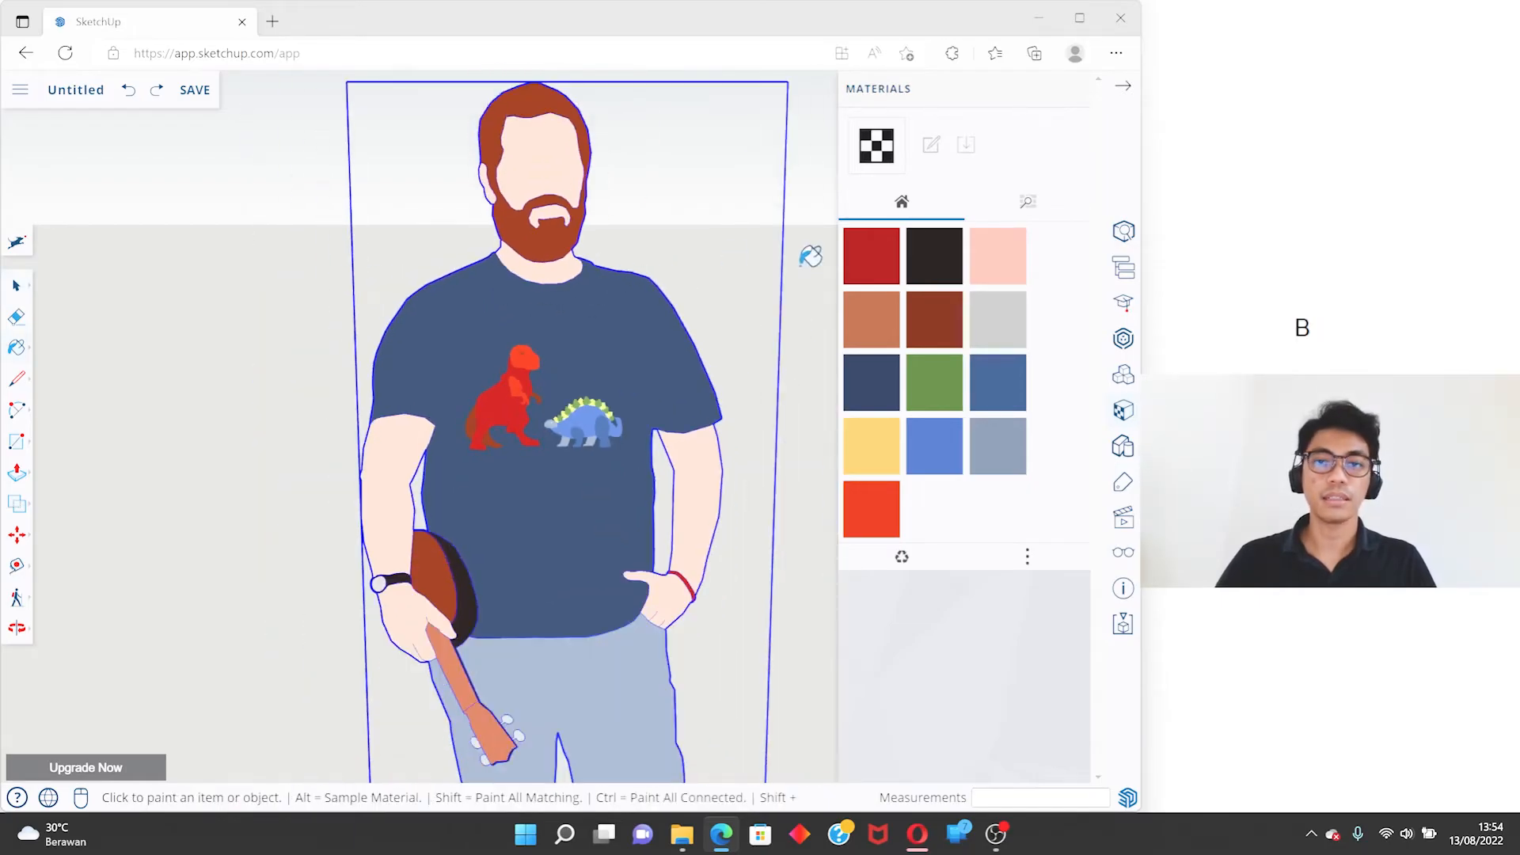
click(865, 261)
key(space)
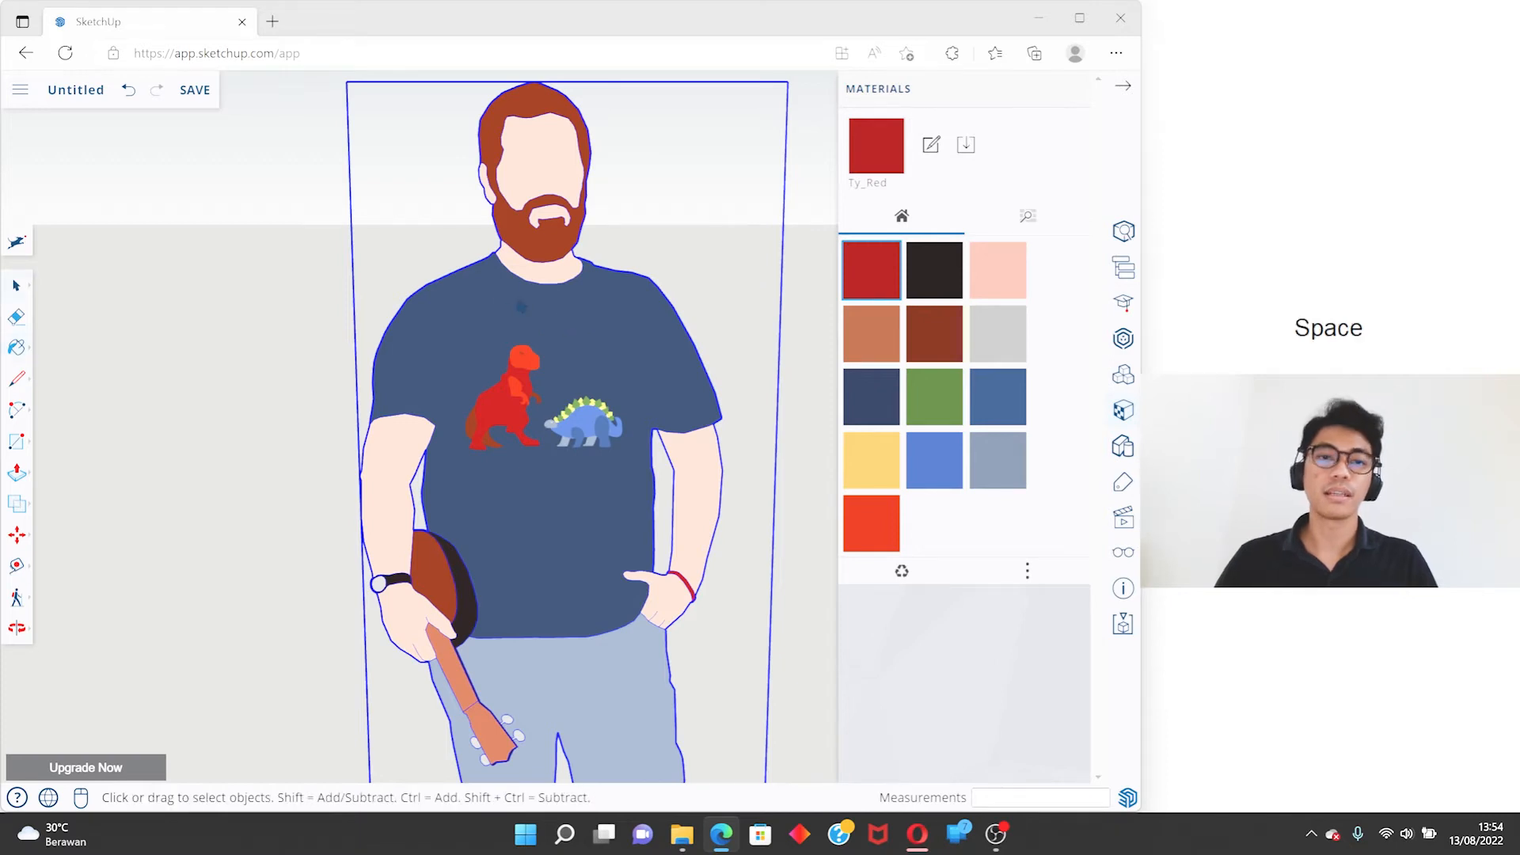
click(504, 303)
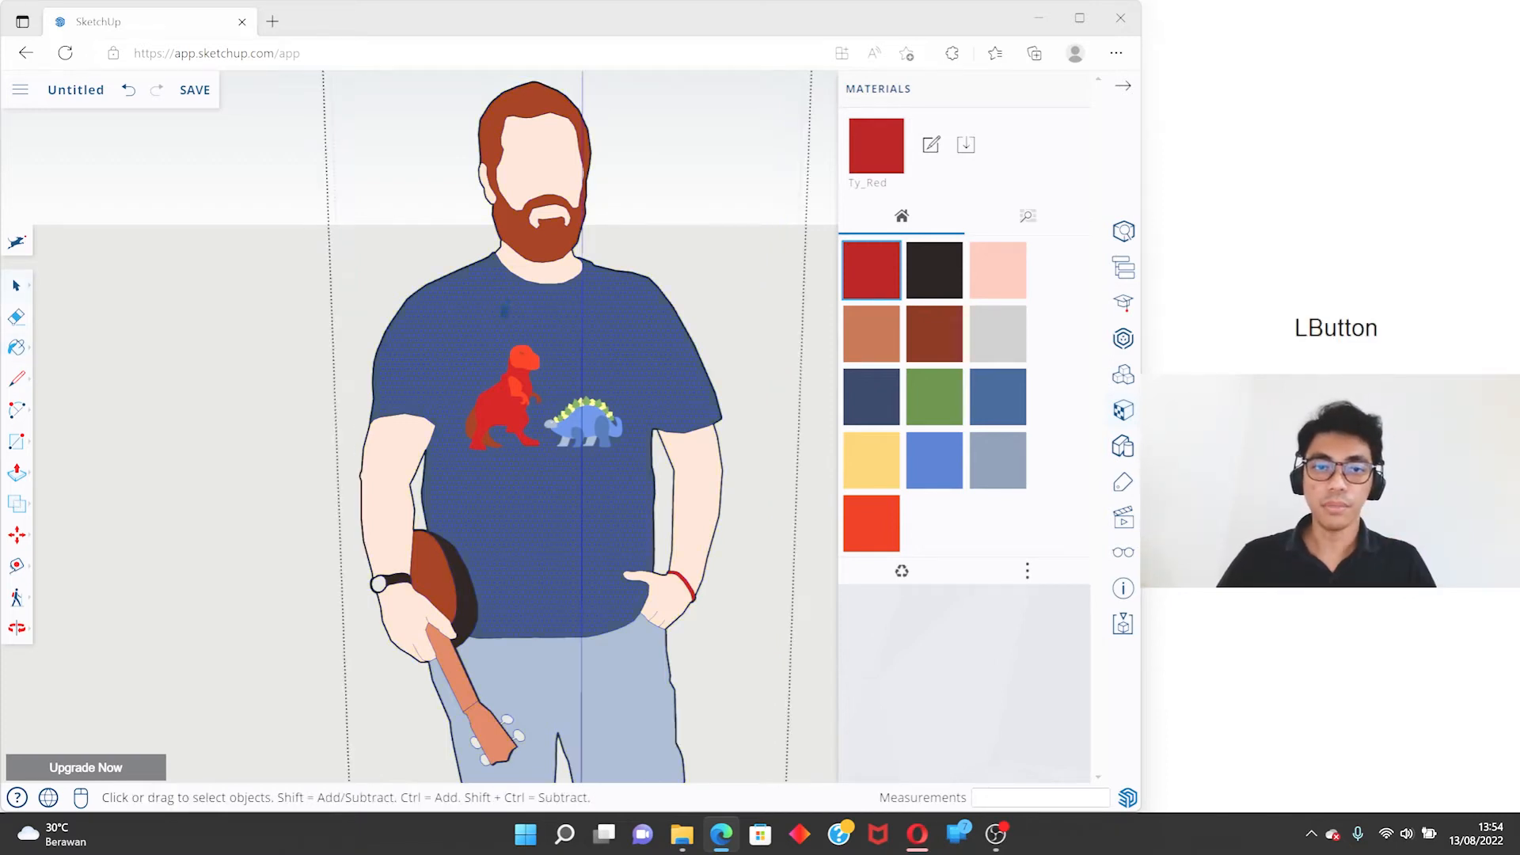
- Paint the T-shirt face with Ty_Red and undo the change
click(874, 273)
click(597, 307)
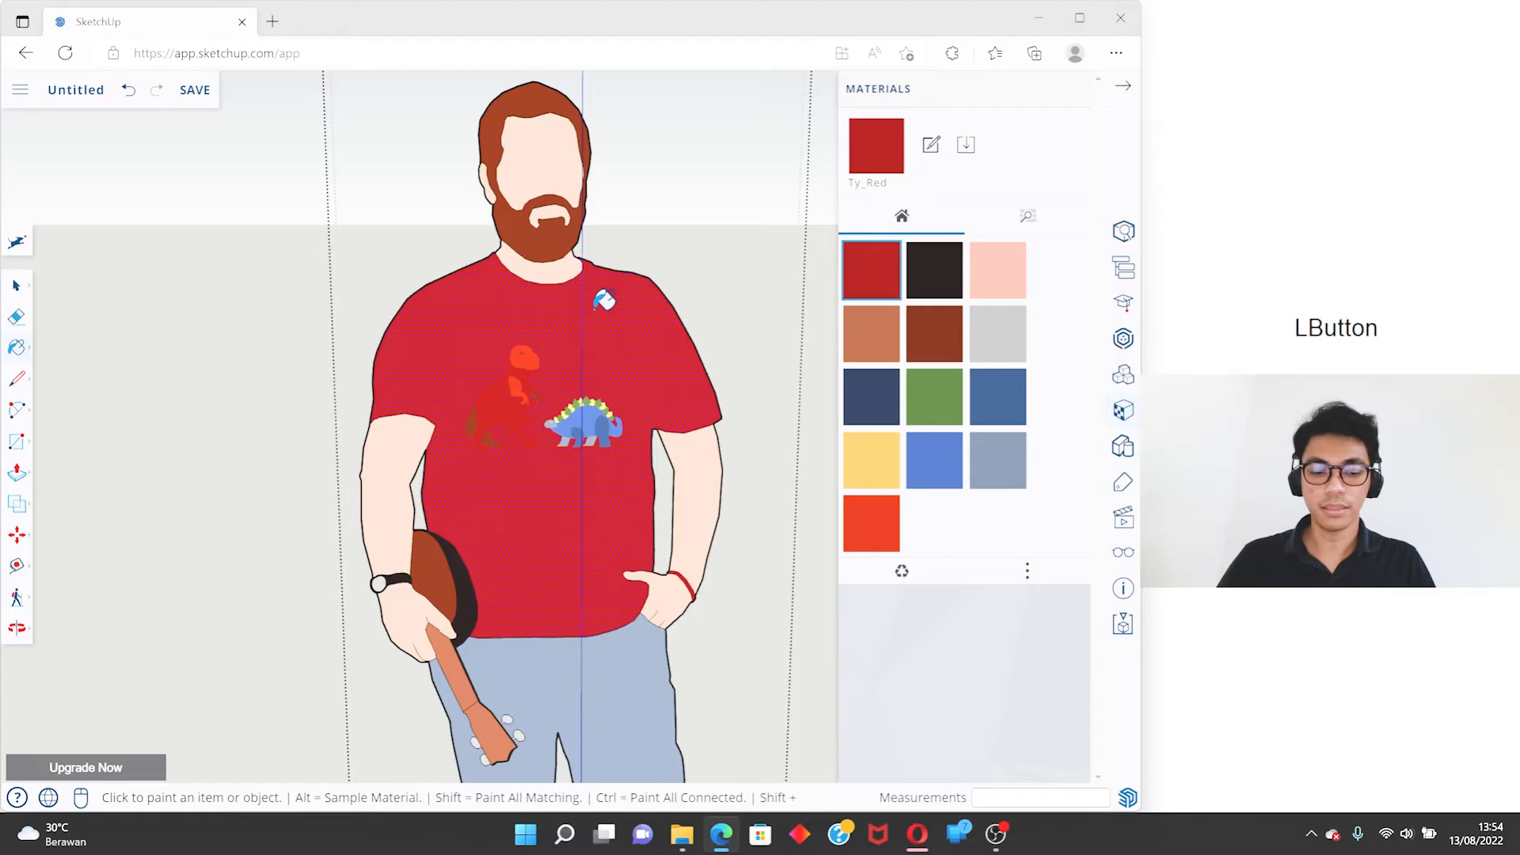
key(ctrl+z)
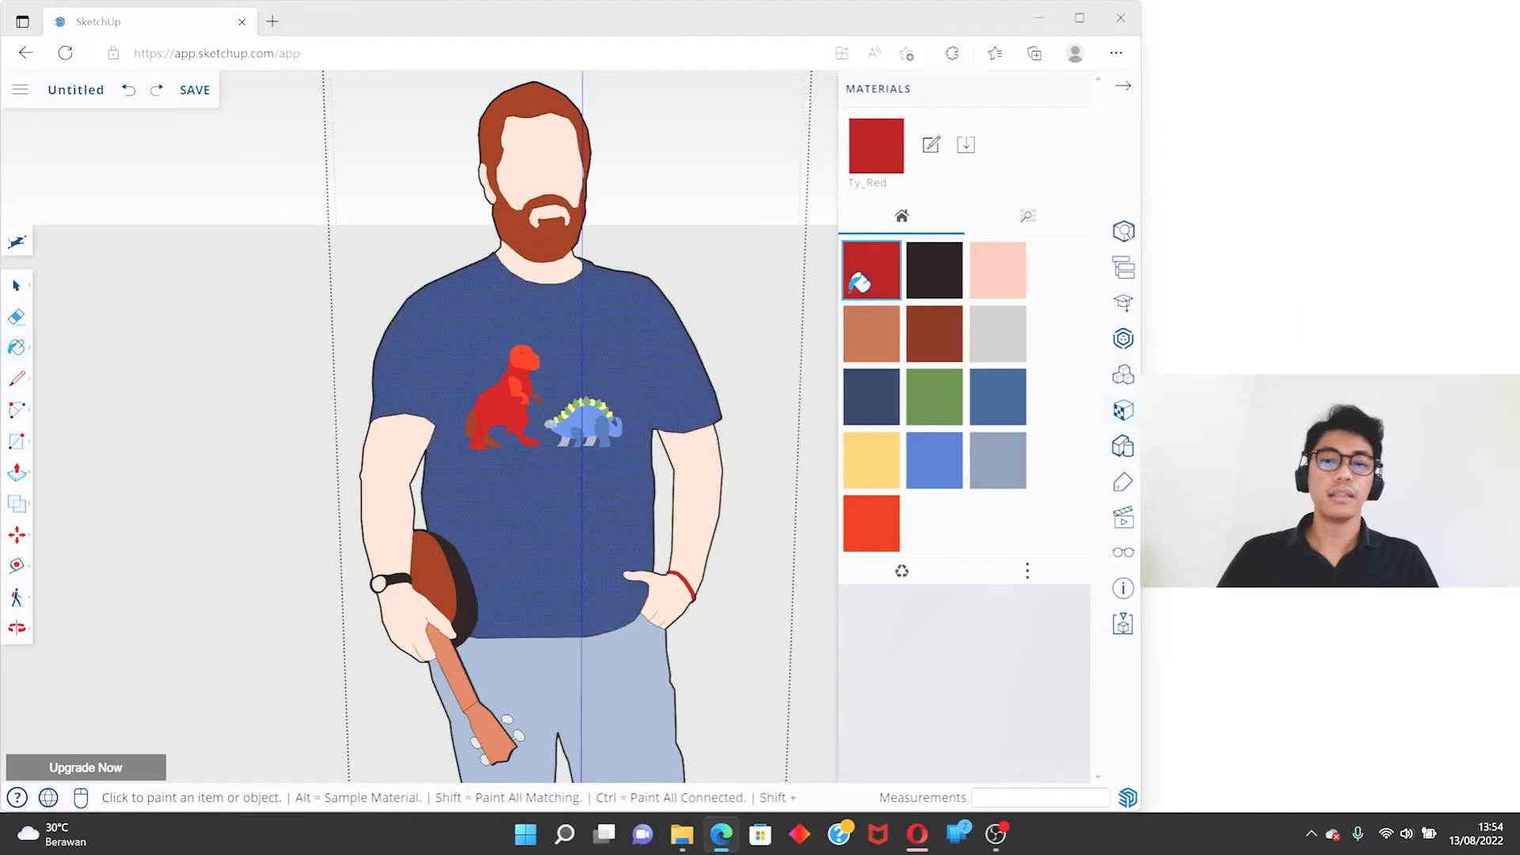
- Pick Ty_Green and examine the material library categories, from Asphalt and Concrete through Brick, Carpet, and Glass and Mirrors to Roofing
click(943, 392)
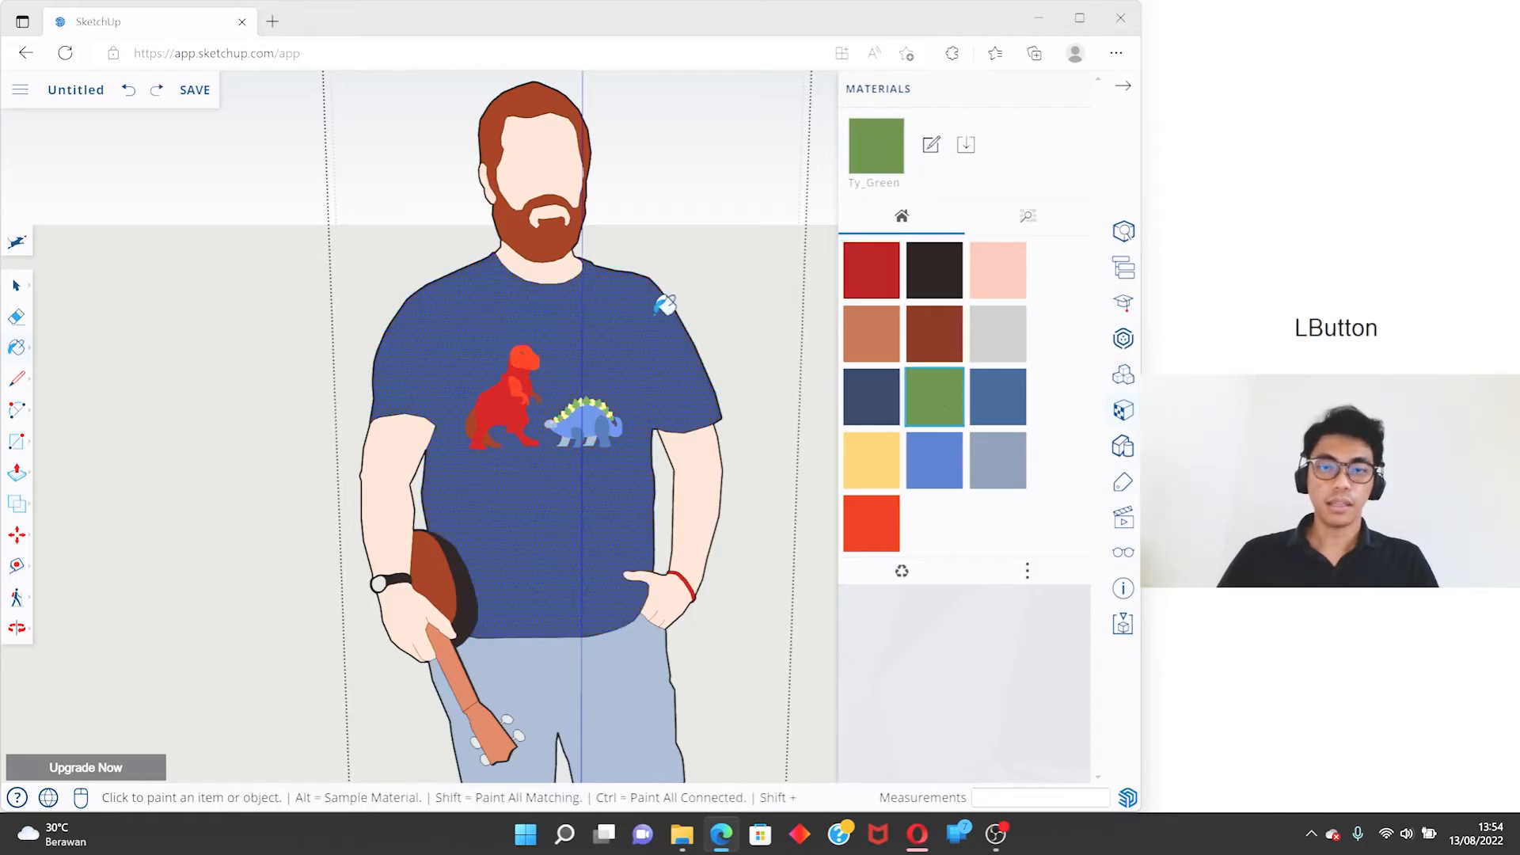
click(1029, 216)
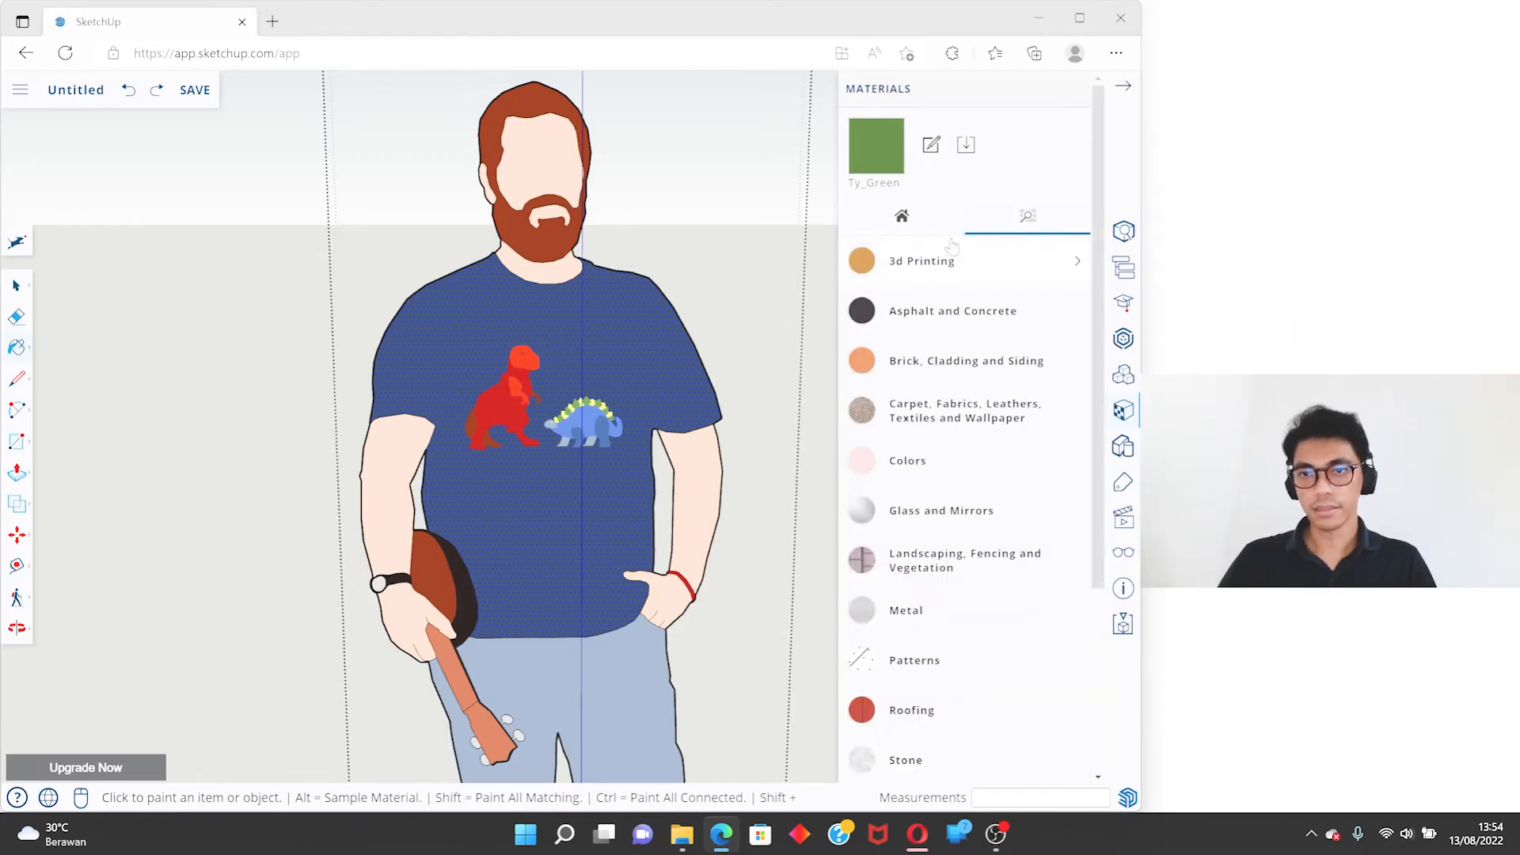
click(949, 313)
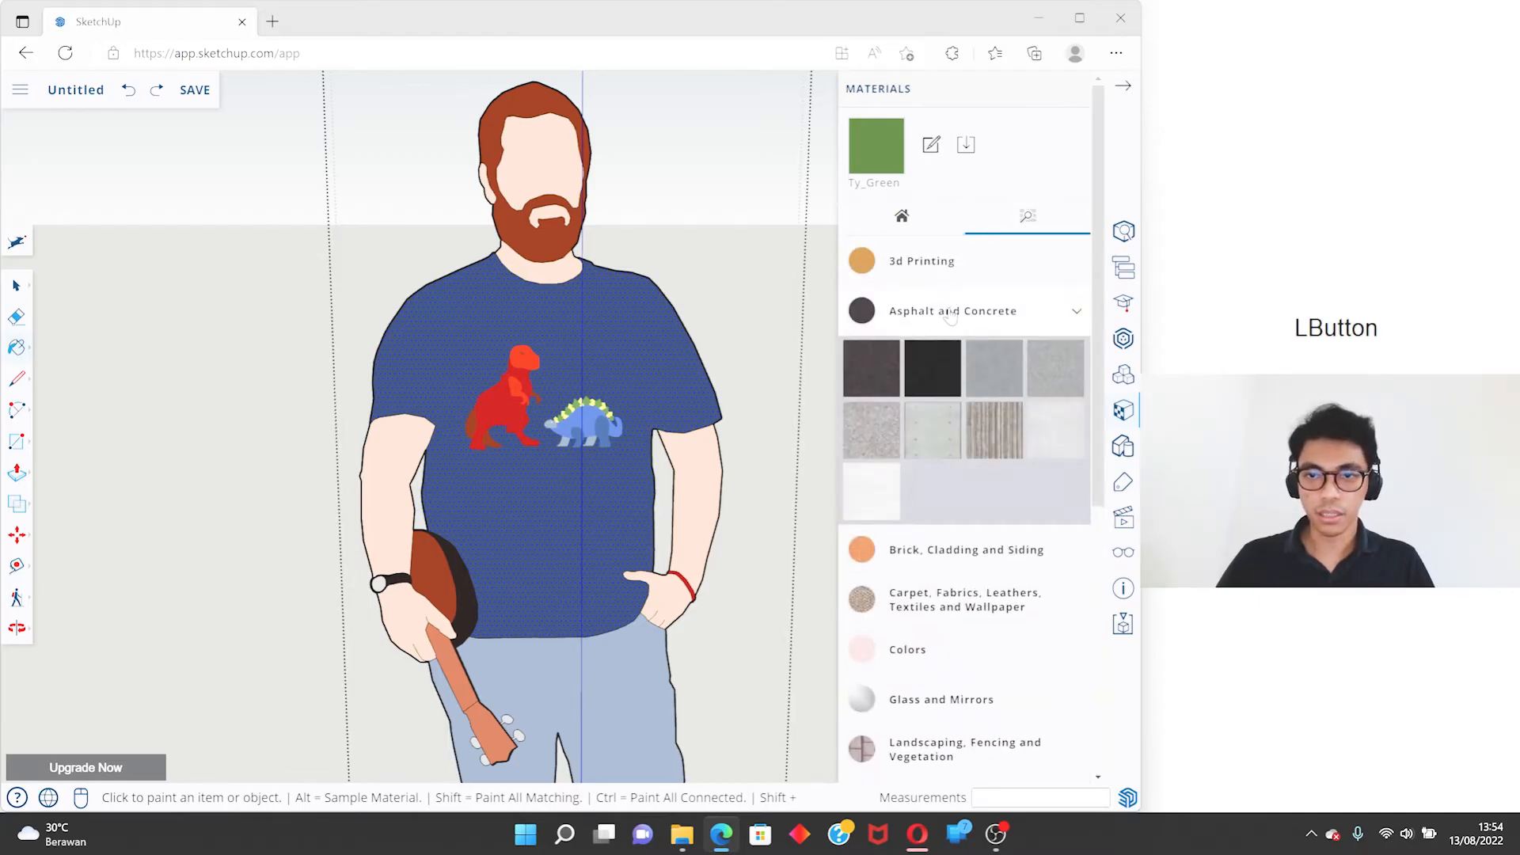
scroll(953, 301, down, 1)
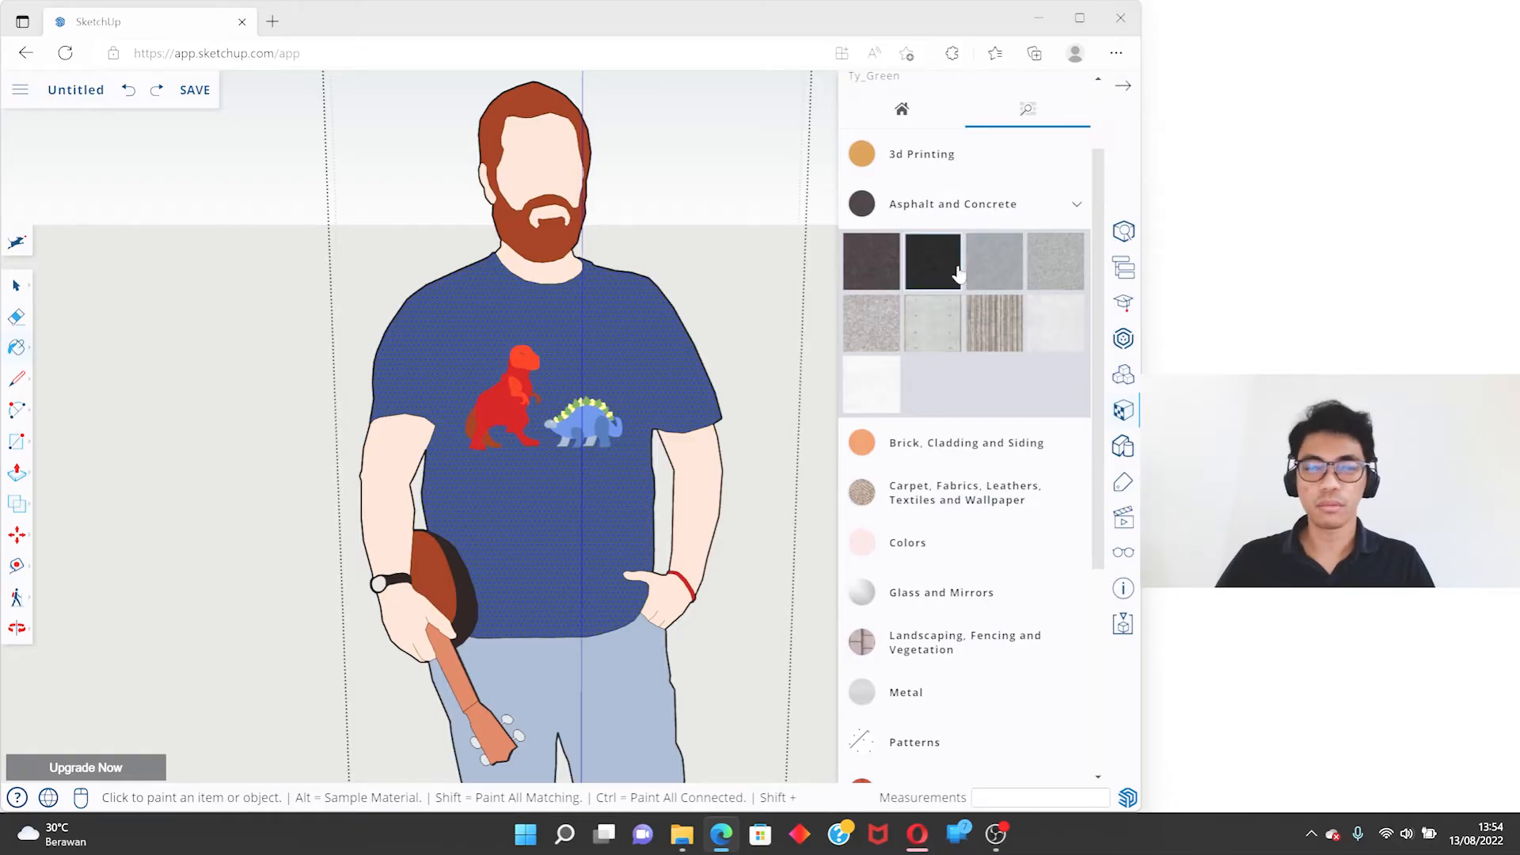
scroll(950, 339, down, 1)
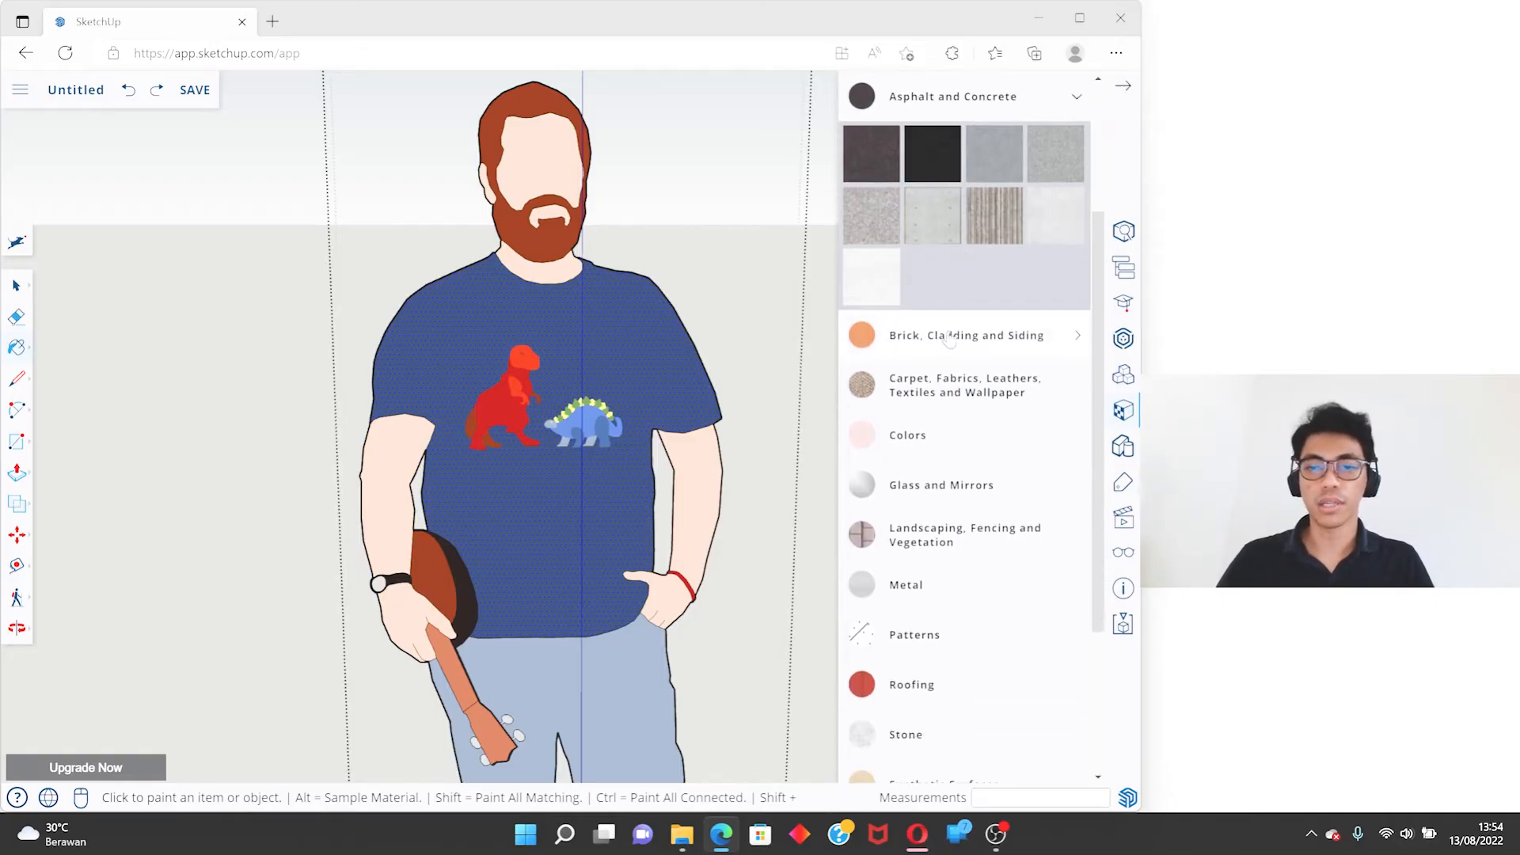
click(950, 336)
scroll(941, 419, down, 3)
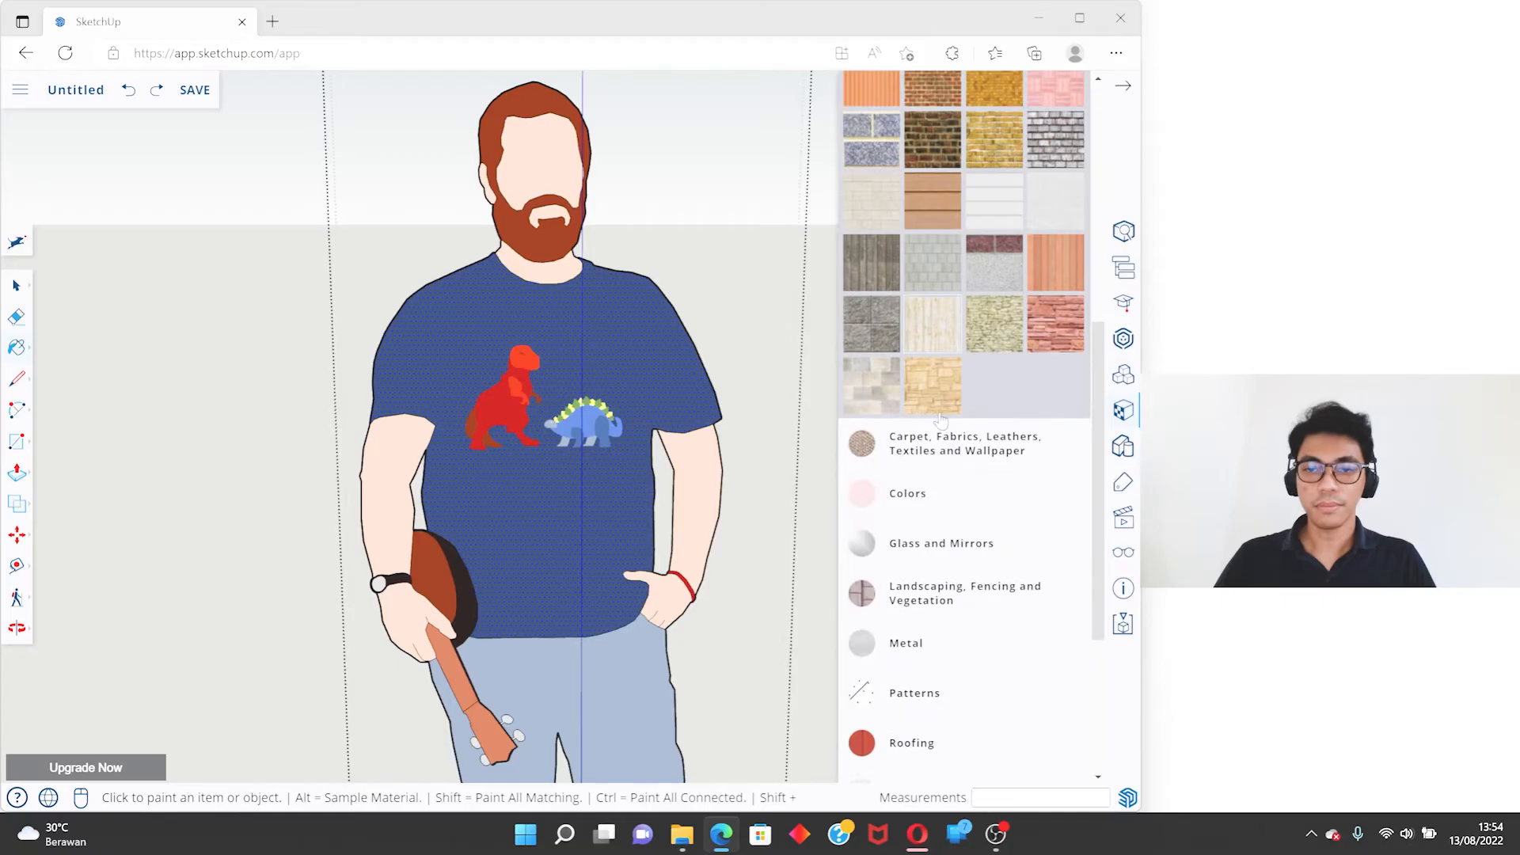
click(939, 434)
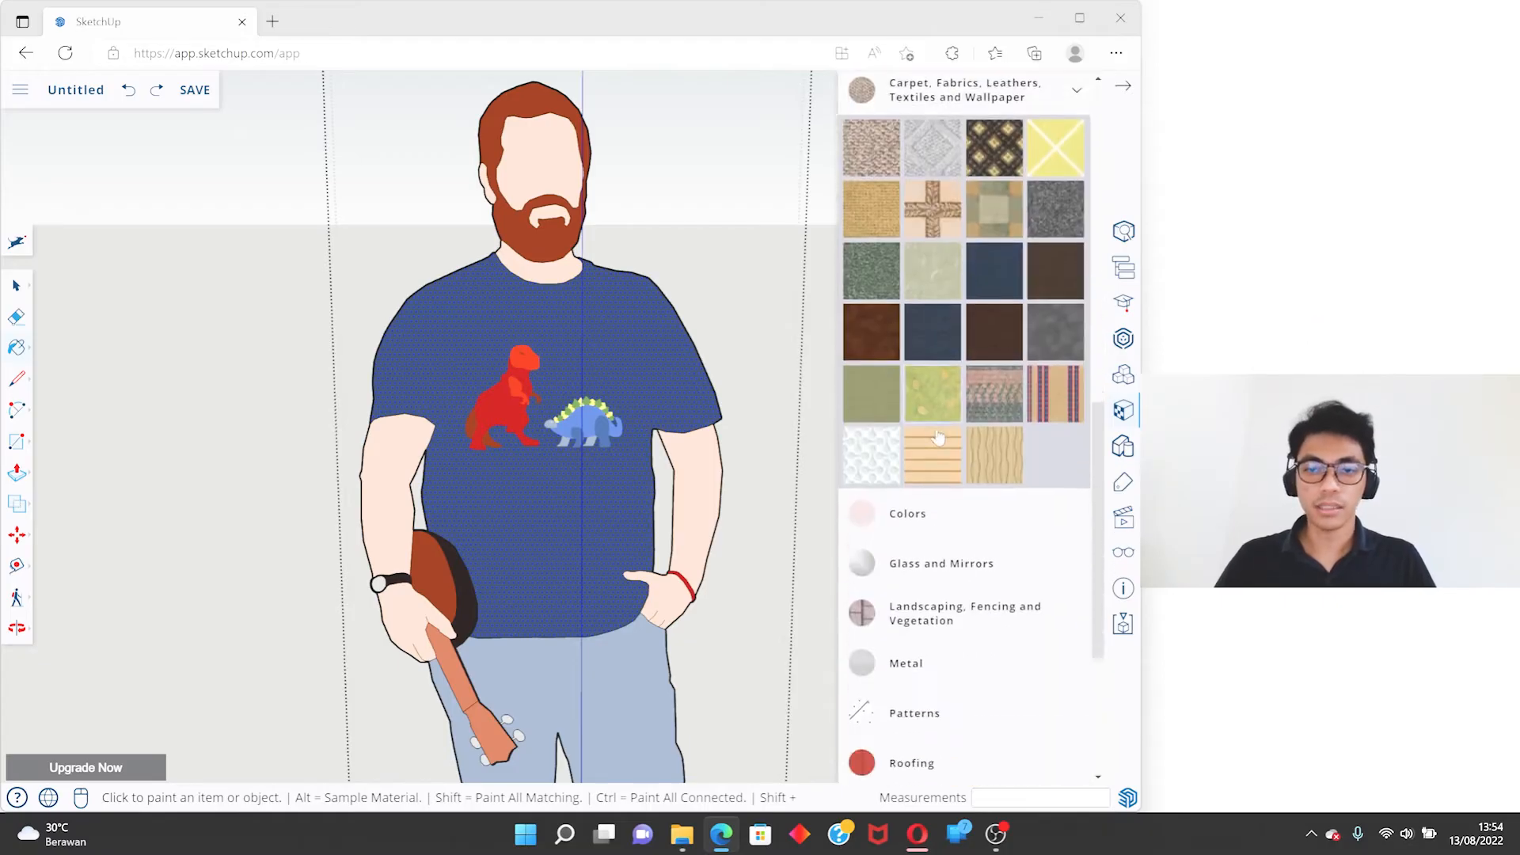
scroll(942, 403, down, 2)
click(946, 377)
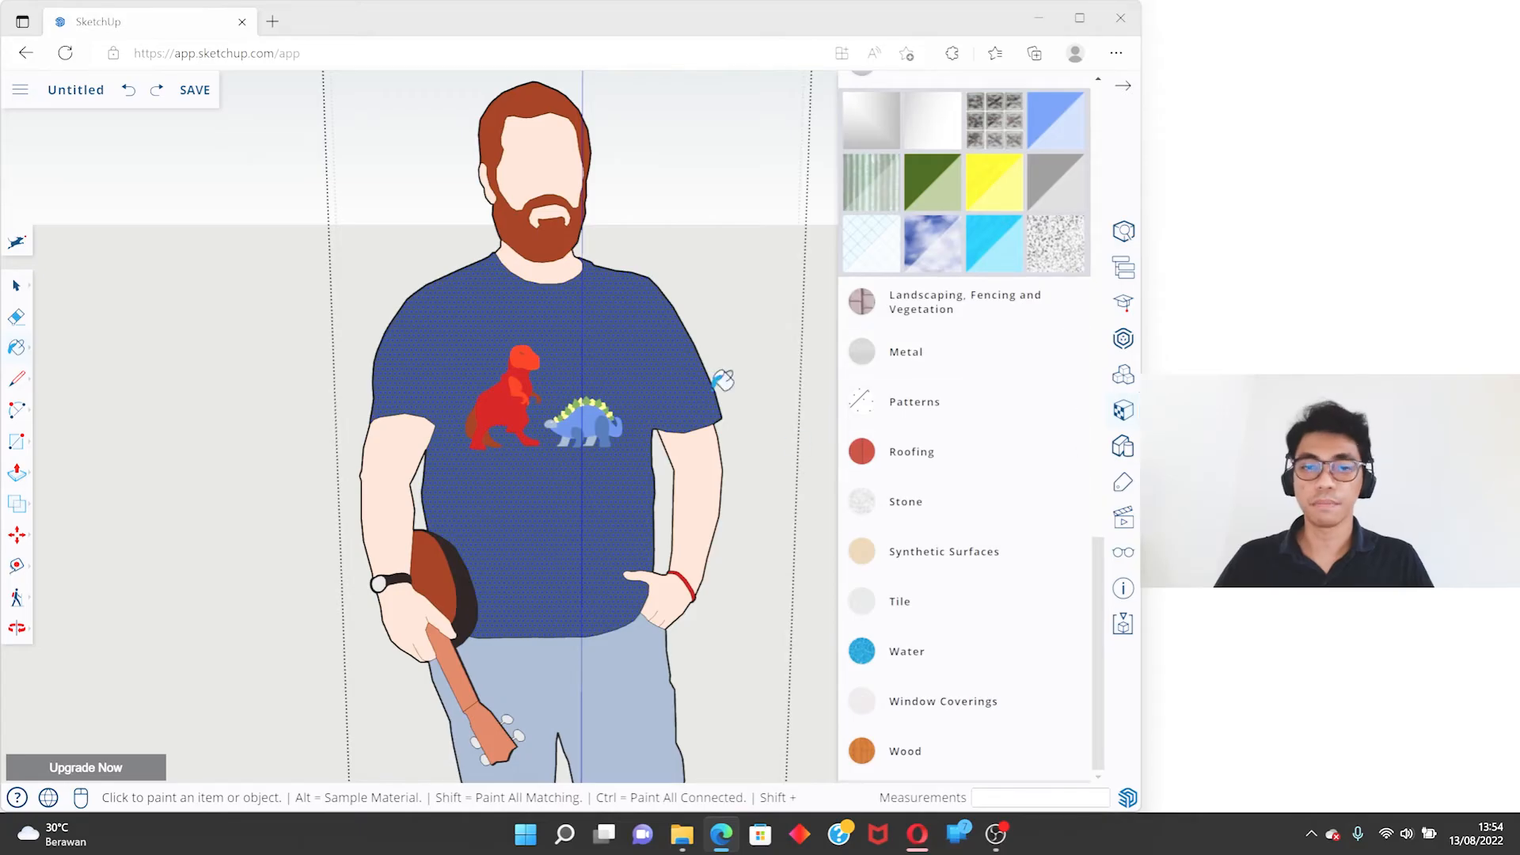
click(993, 463)
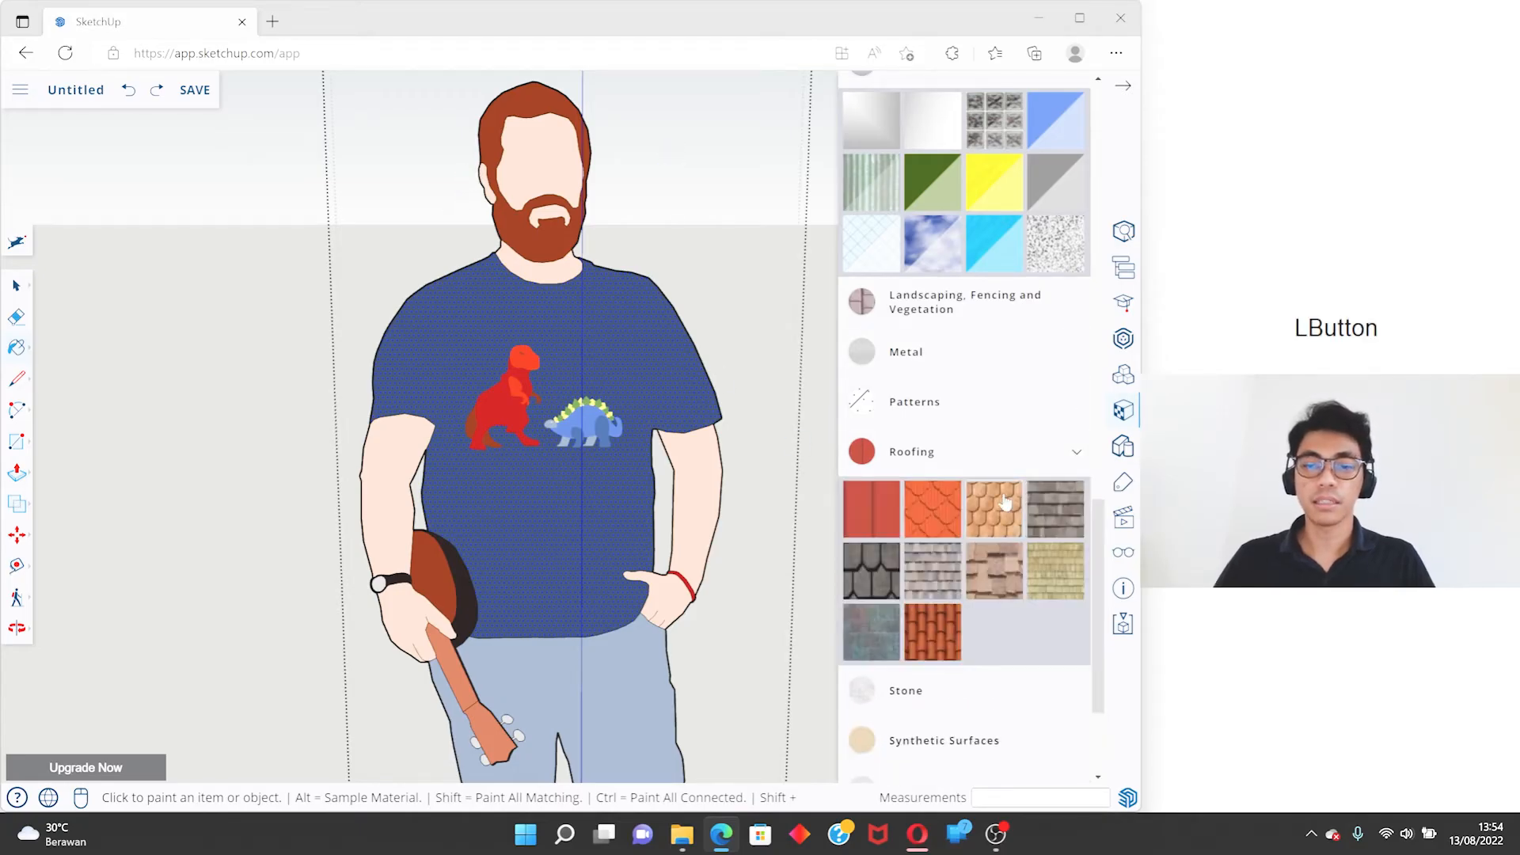
- Paint the figure's face with the red clay tile material from the Roofing category and select that face
click(933, 632)
click(546, 158)
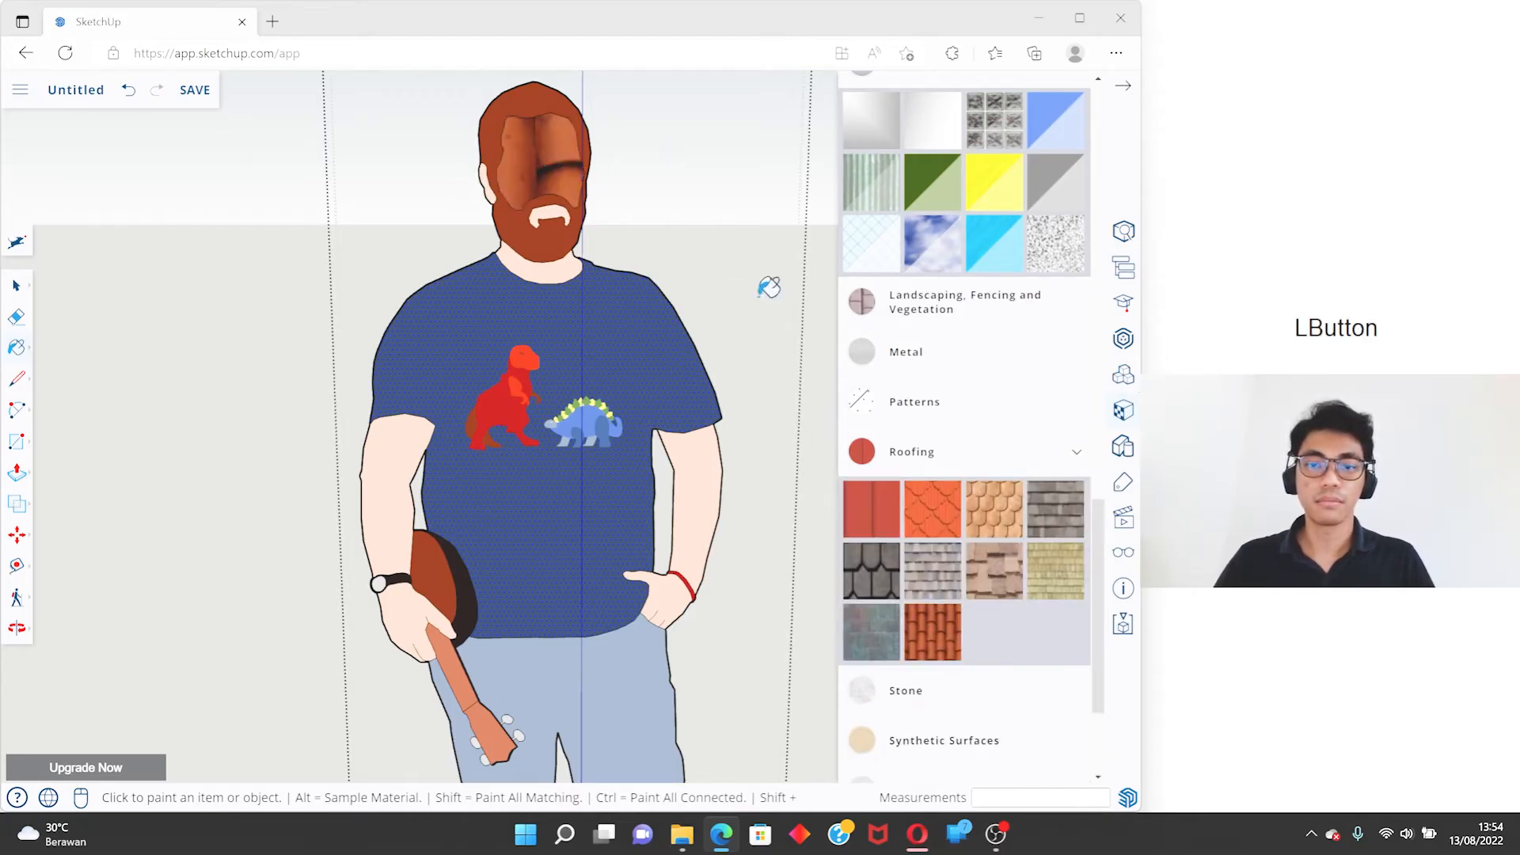
key(space)
click(546, 160)
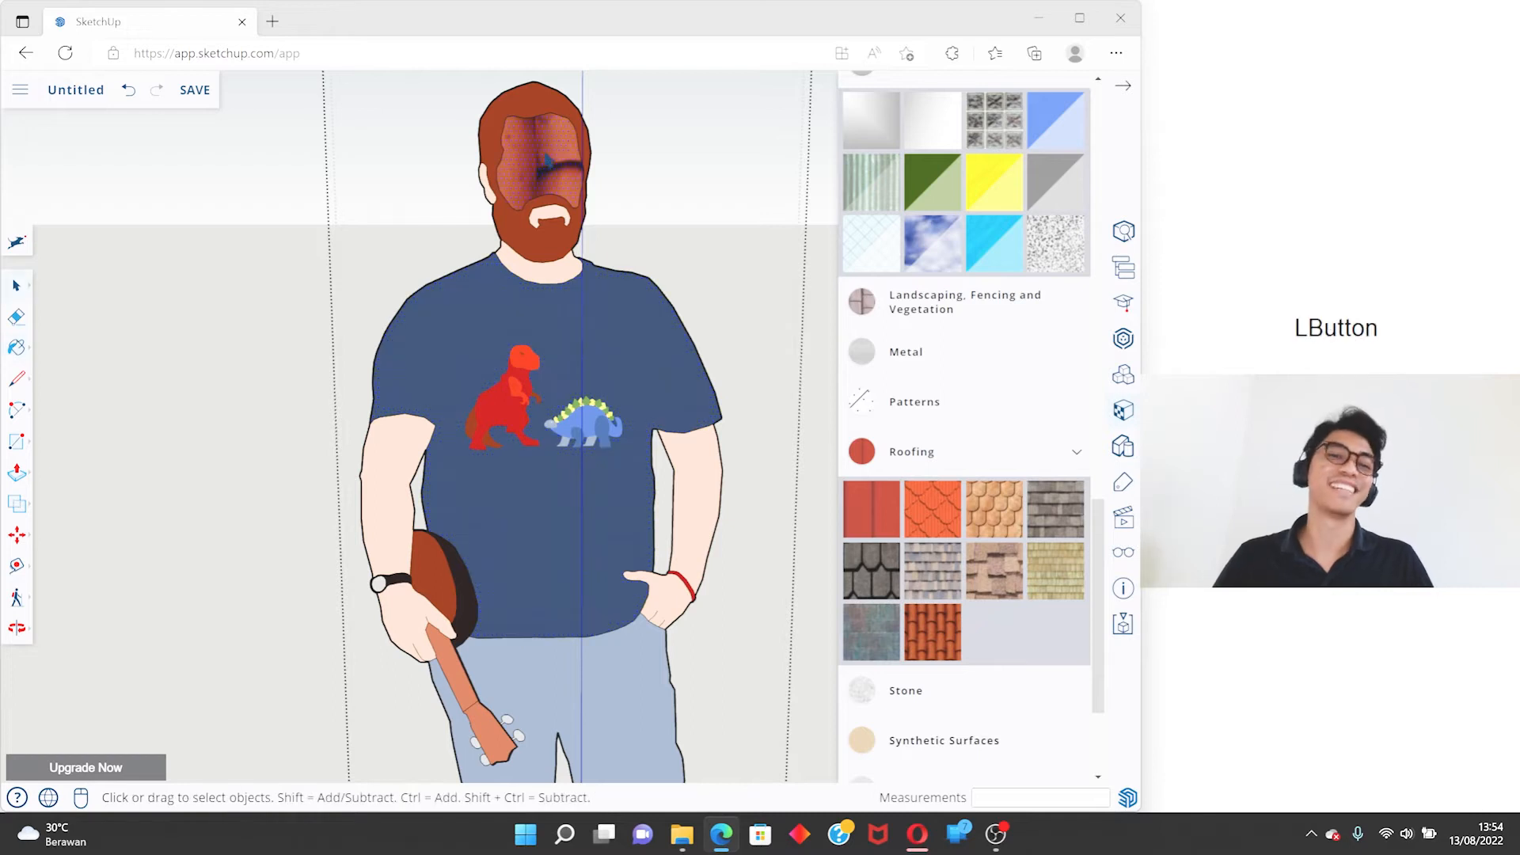
- Try Roofing Slate Dark on the figure's face, undo both roofing materials and clear the selection
click(870, 629)
click(561, 174)
key(space)
key(ctrl+z)
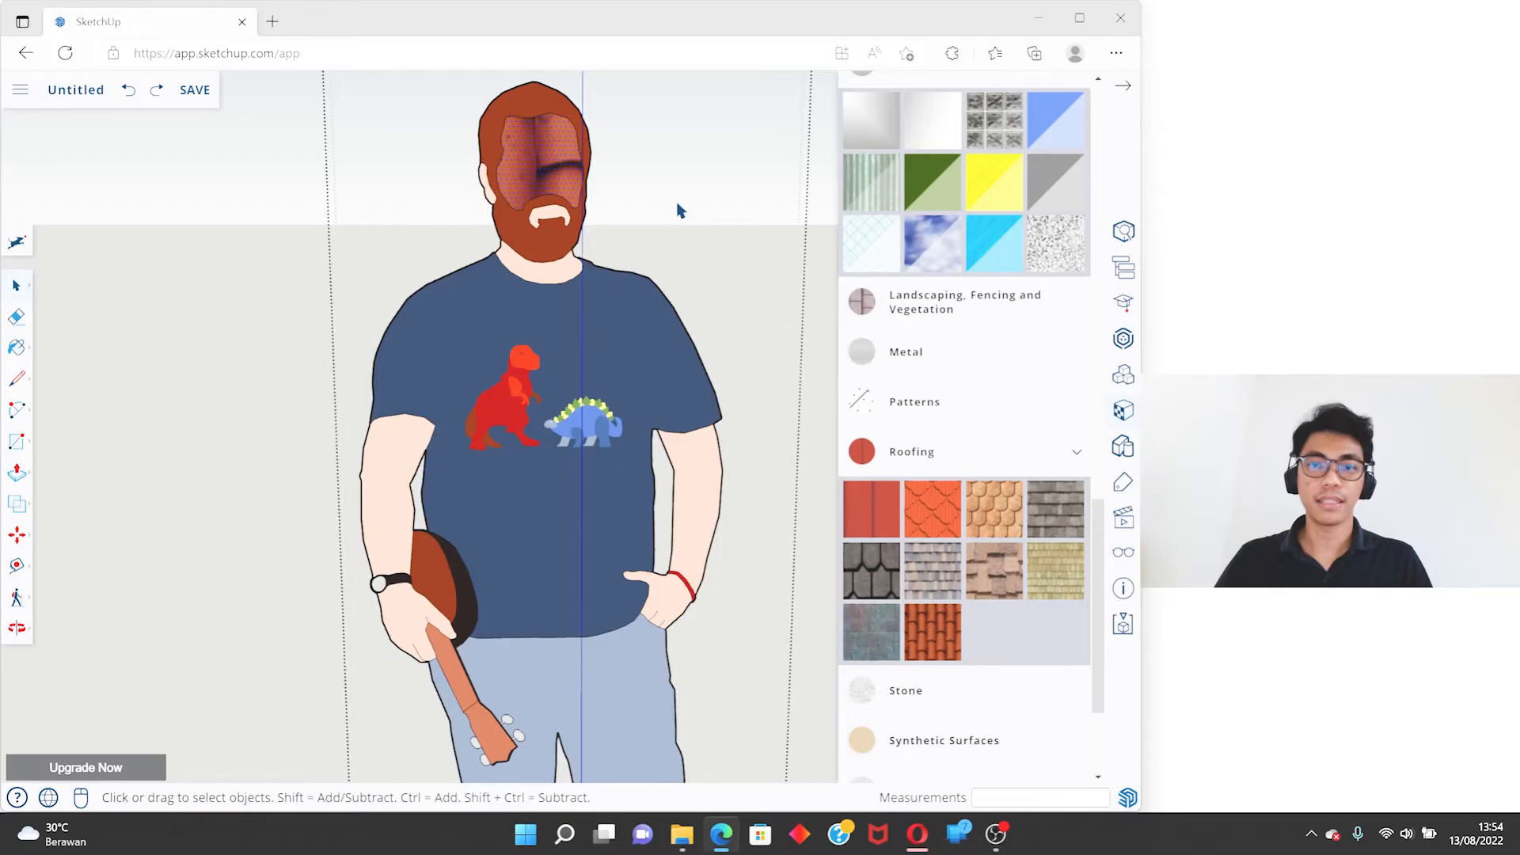
key(ctrl+z)
click(681, 209)
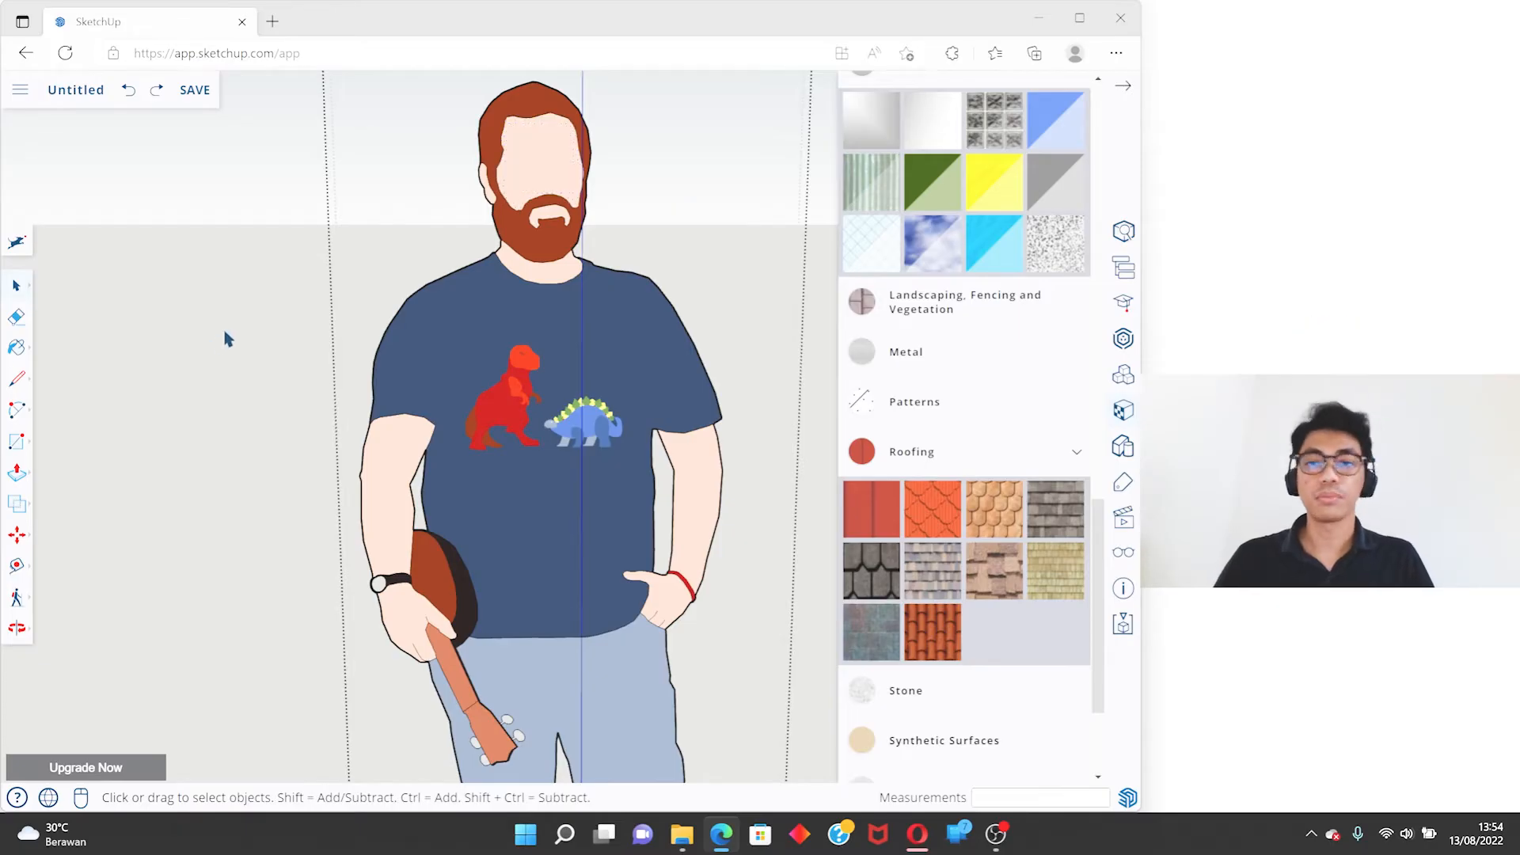
- Sample the T-shirt's material with the Paint tool's eyedropper variant
scroll(851, 293, up, 3)
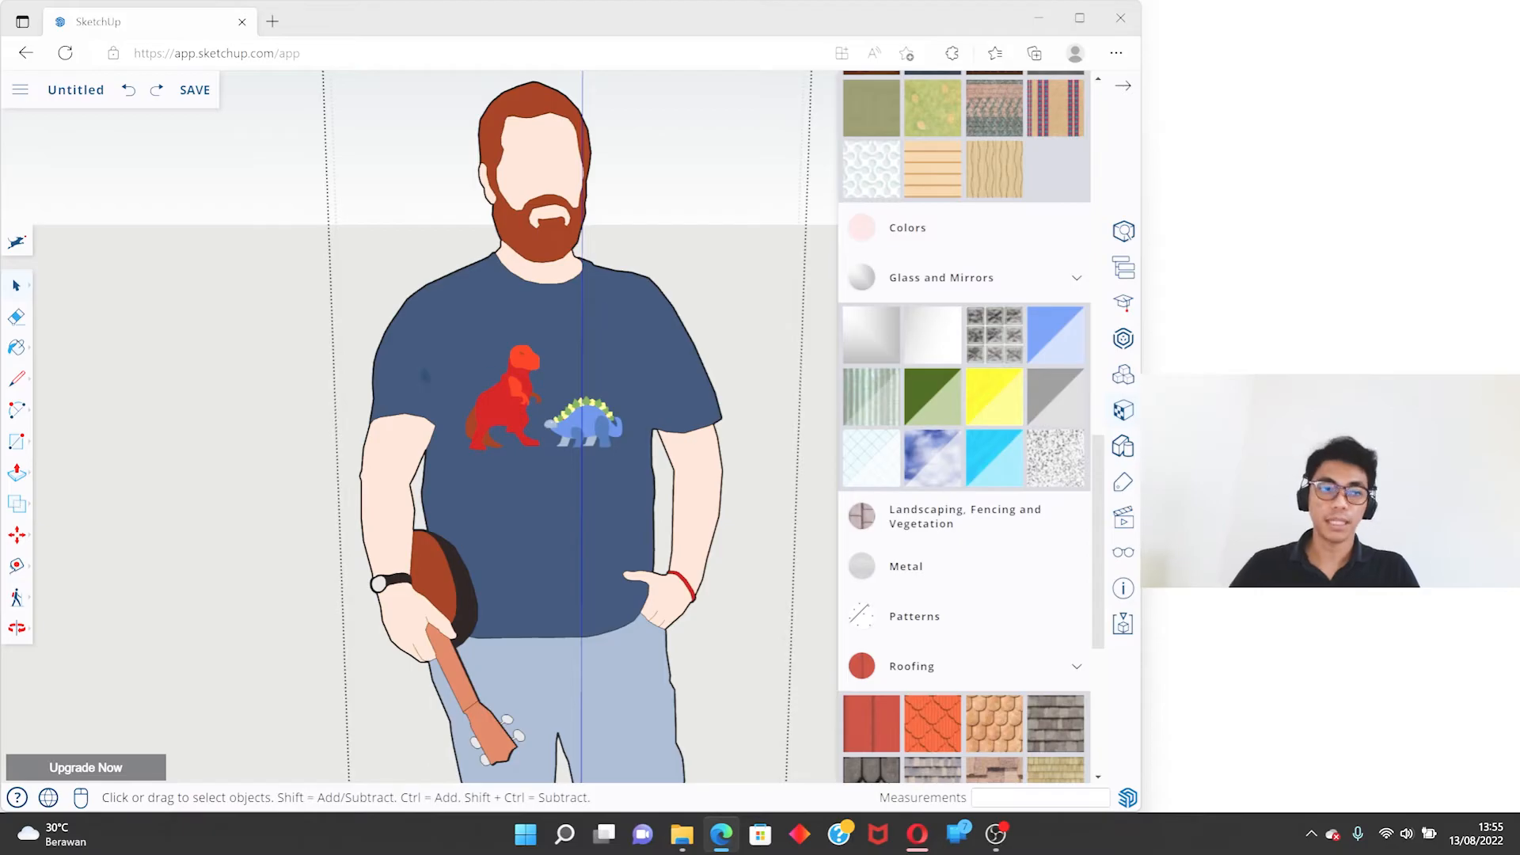
click(19, 350)
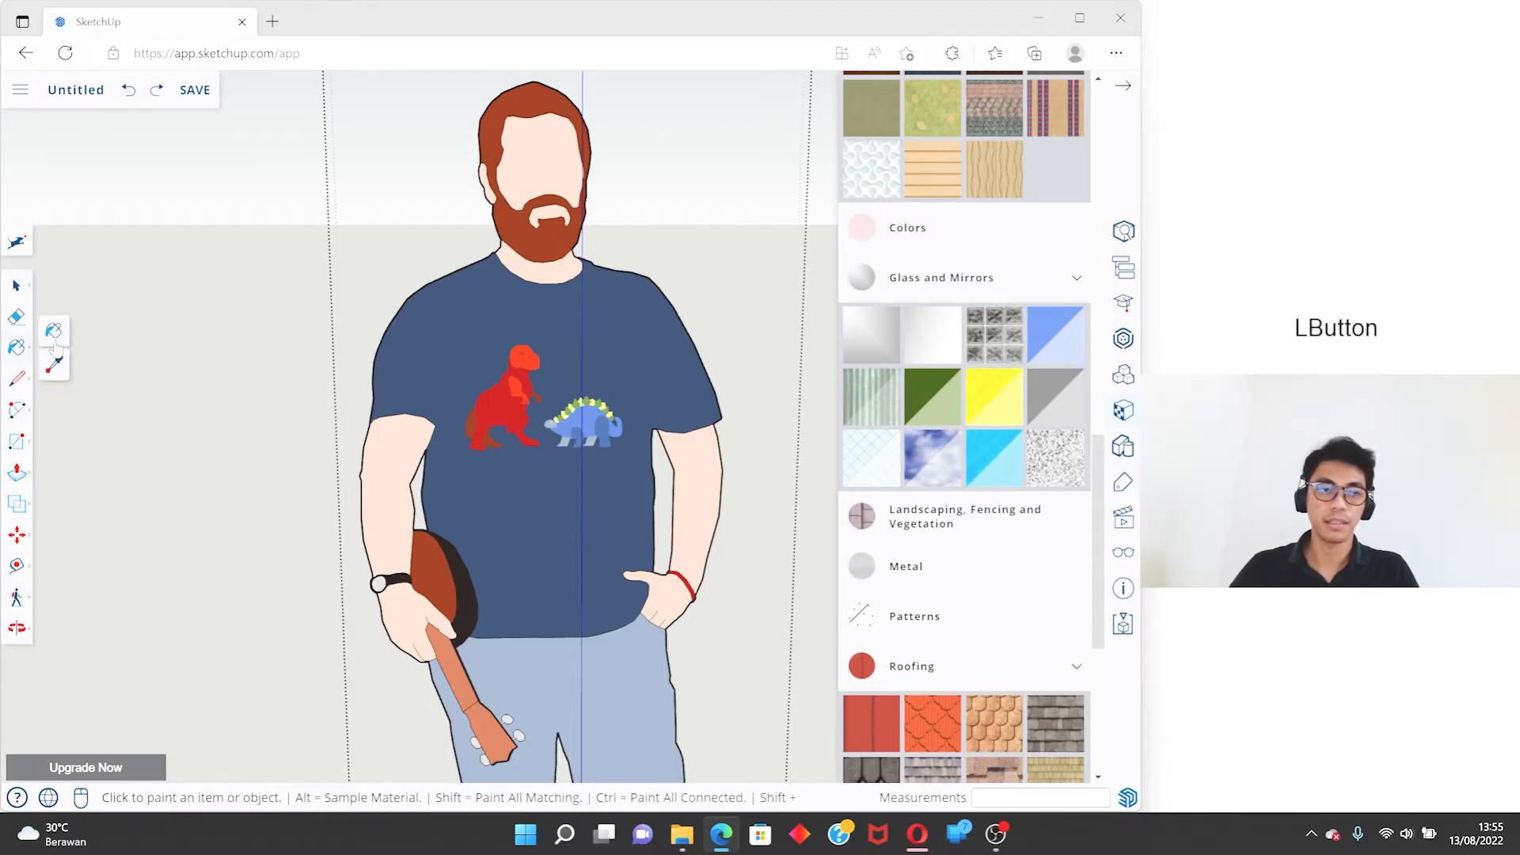
click(63, 368)
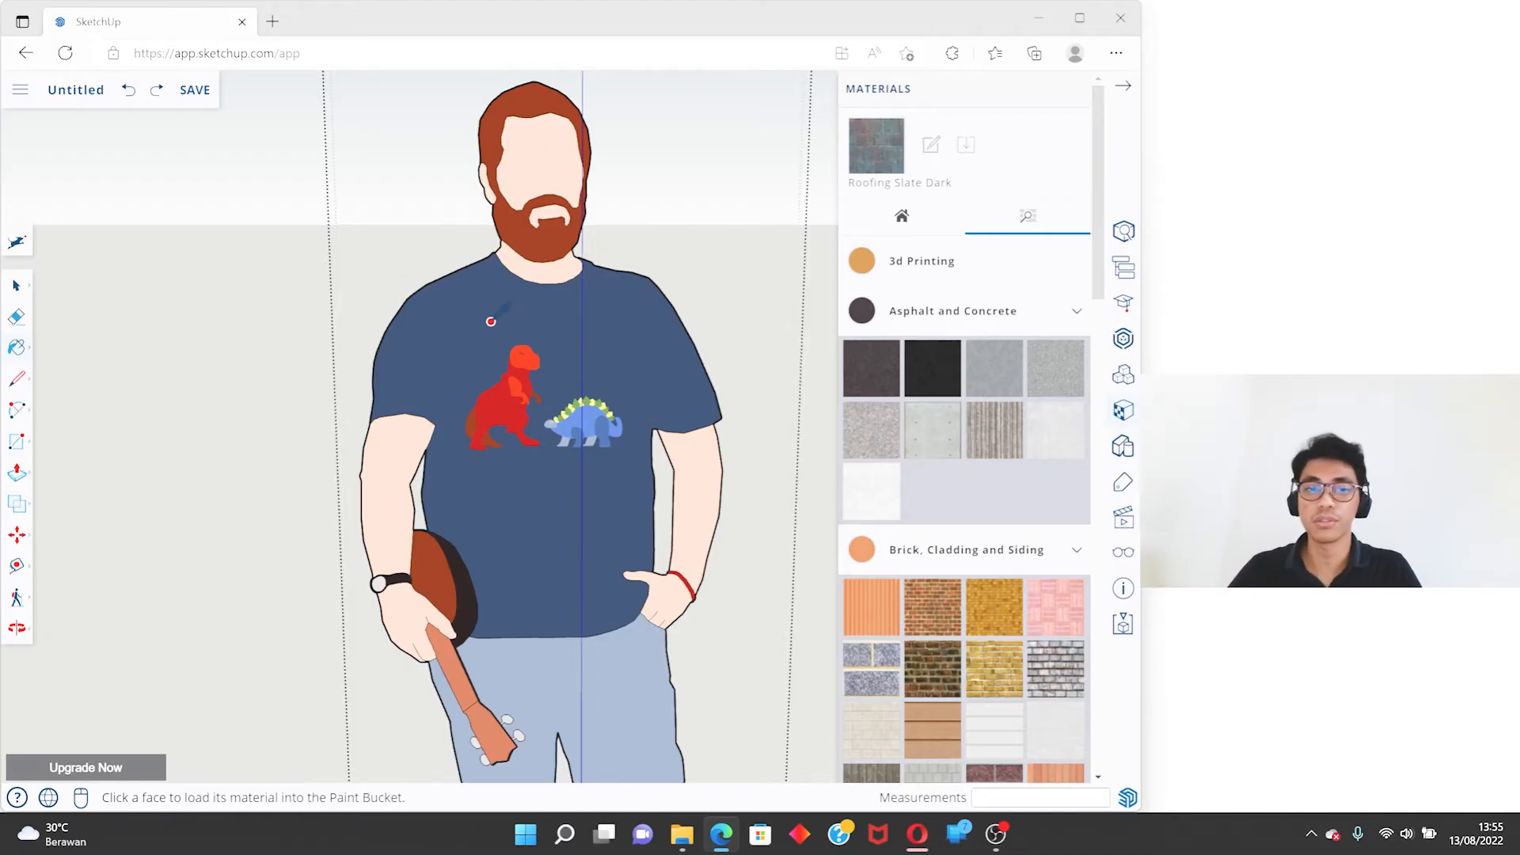
click(636, 323)
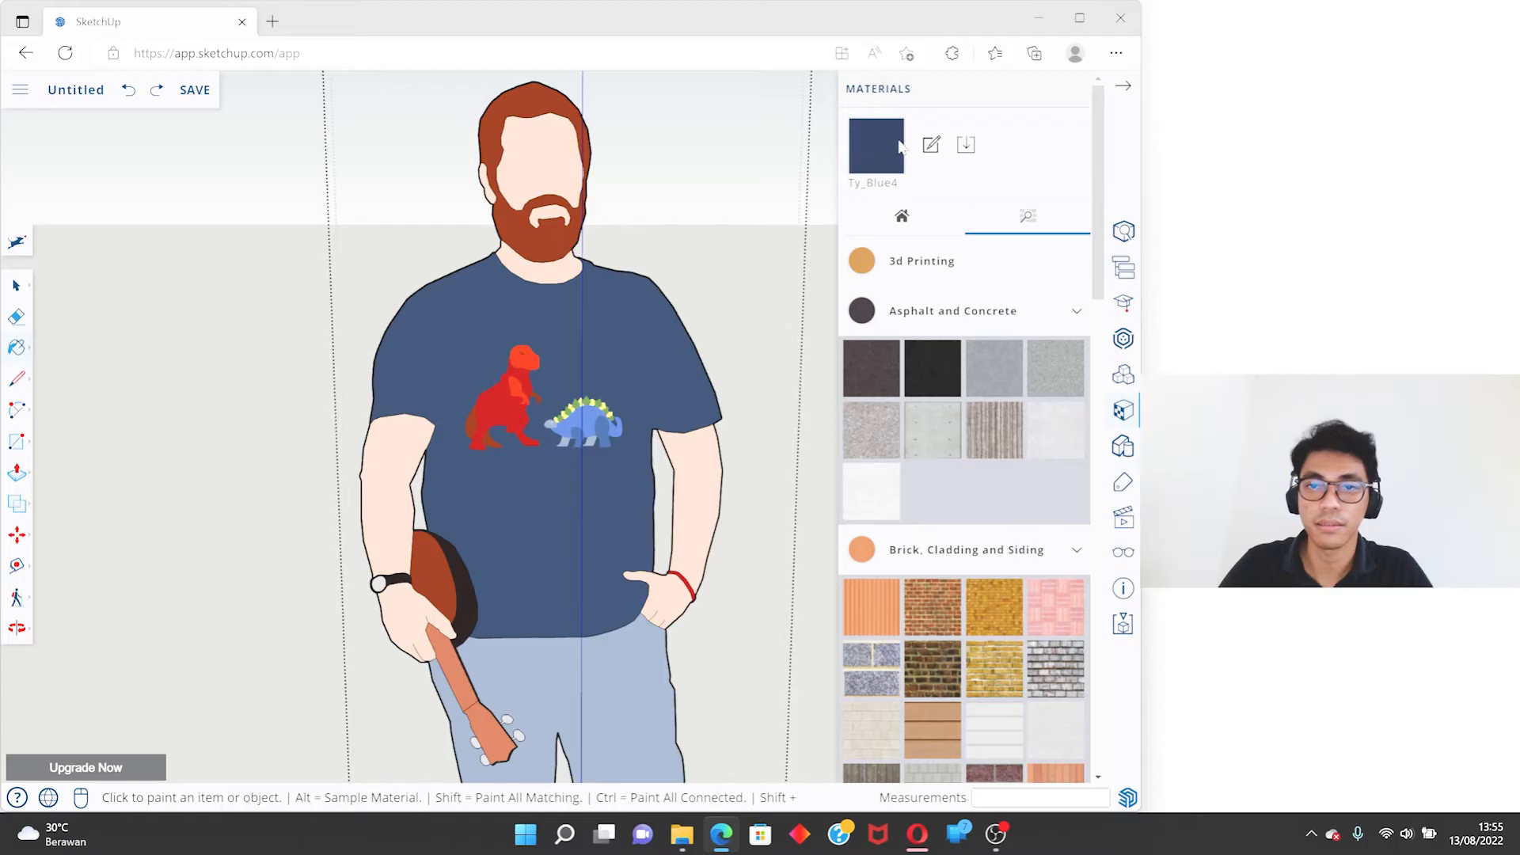
- Paint the figure's face, neck, both arms and both hands with Ty_Blue4 and return to Select
click(554, 141)
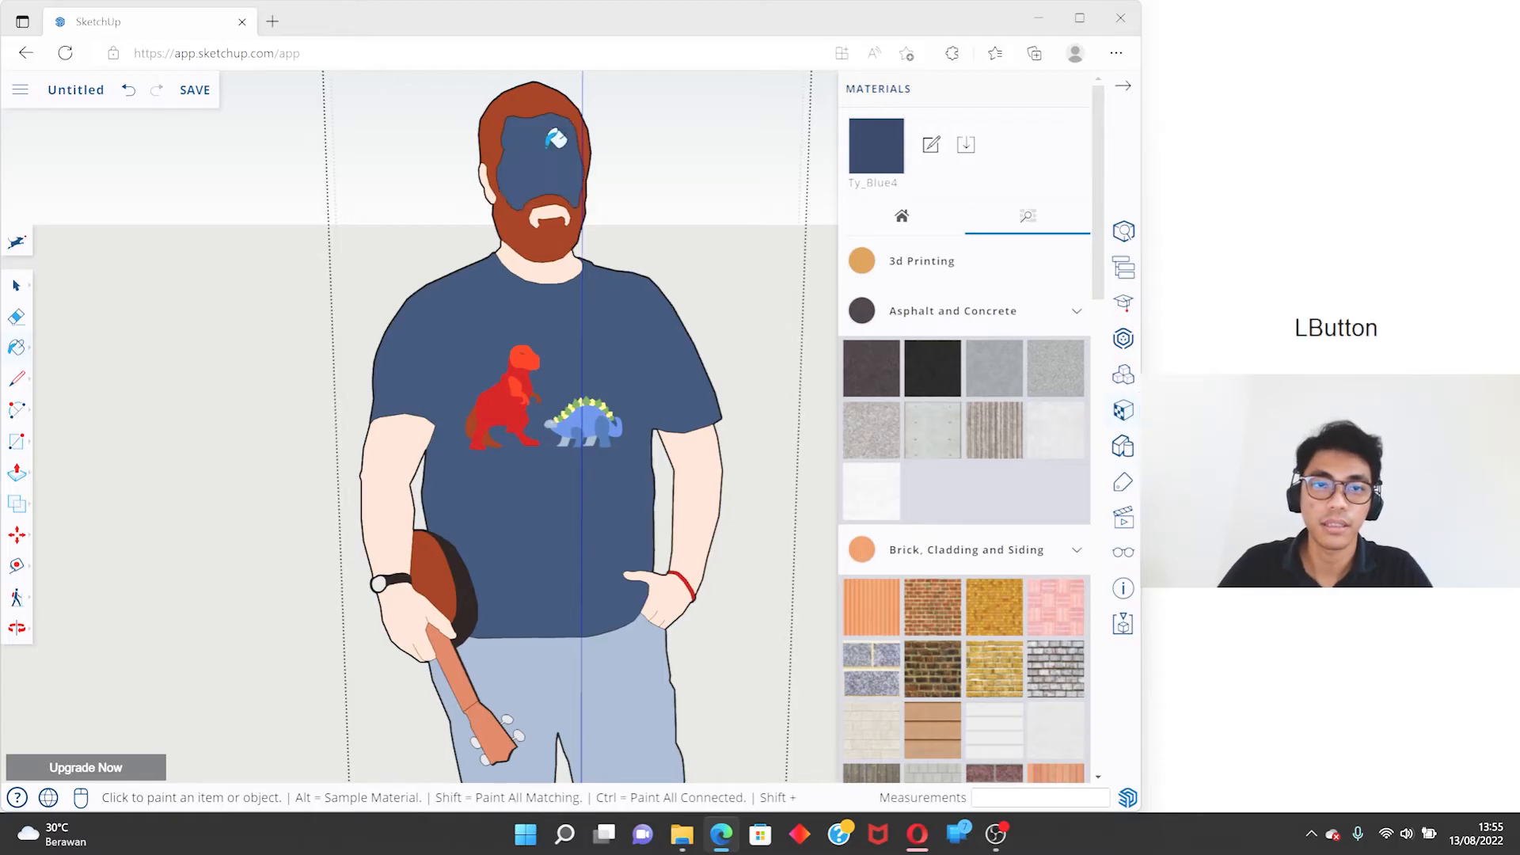
click(572, 261)
click(394, 452)
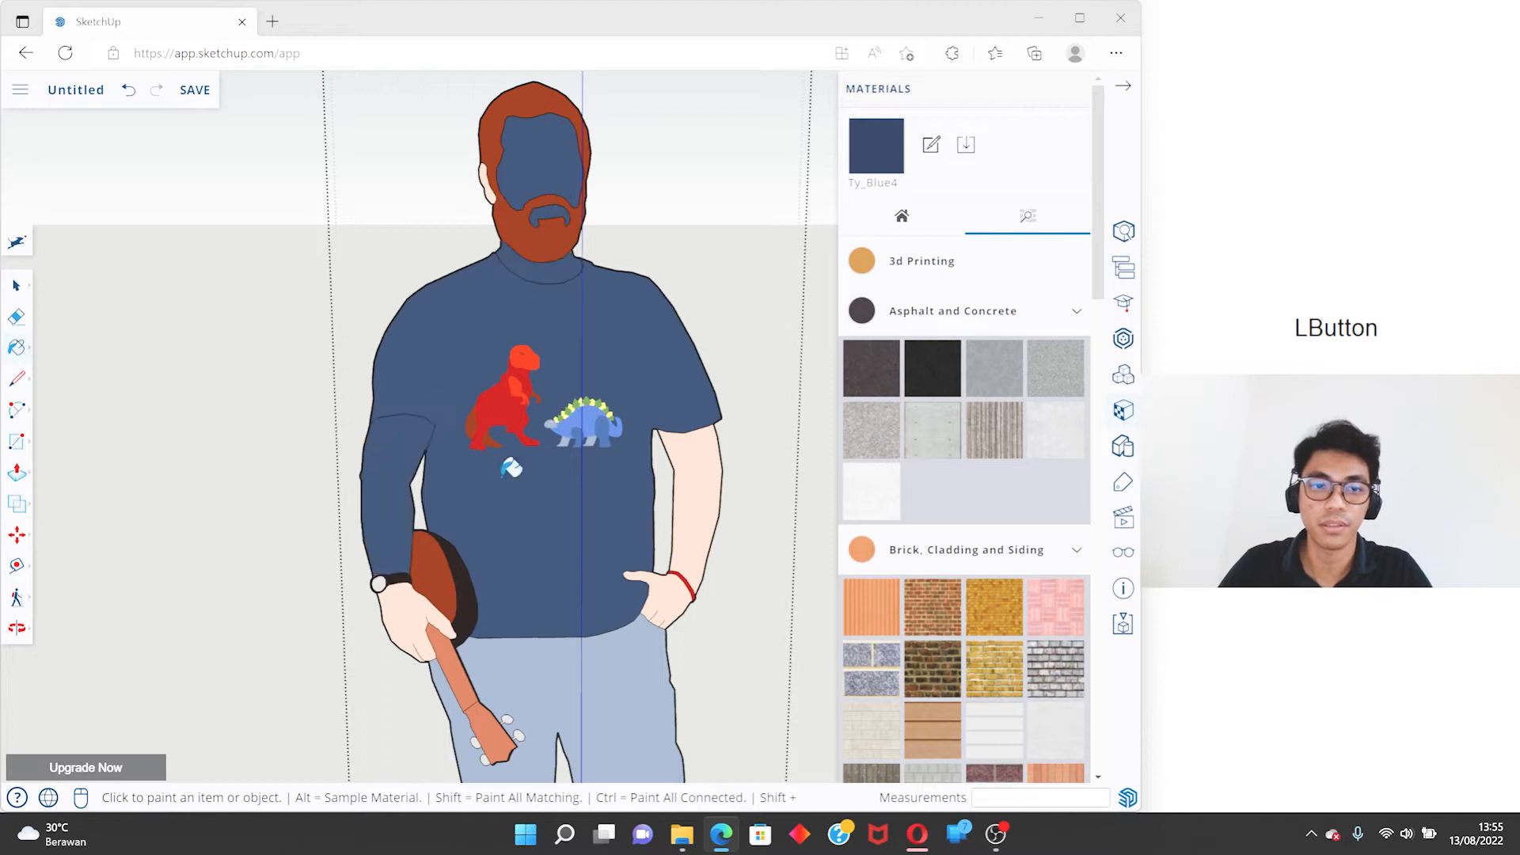
click(677, 485)
click(672, 586)
click(398, 608)
key(space)
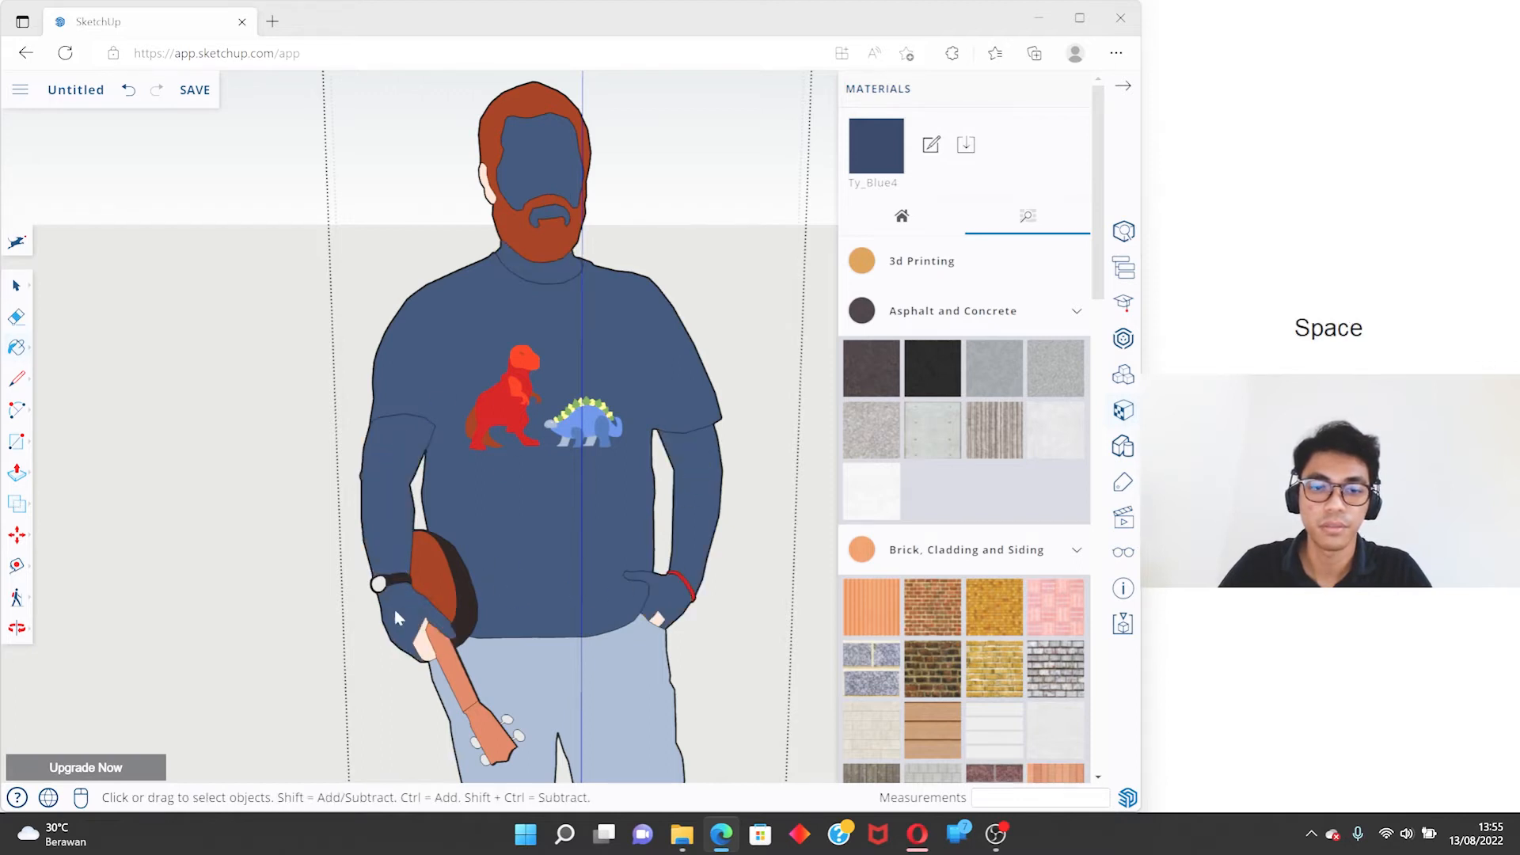
- Undo all the Ty_Blue4 painting on the figure's skin areas
scroll(480, 385, down, 3)
key(ctrl+z)
key(ctrl+z)
key(ctrl+z)
key(ctrl+z)
key(ctrl+z)
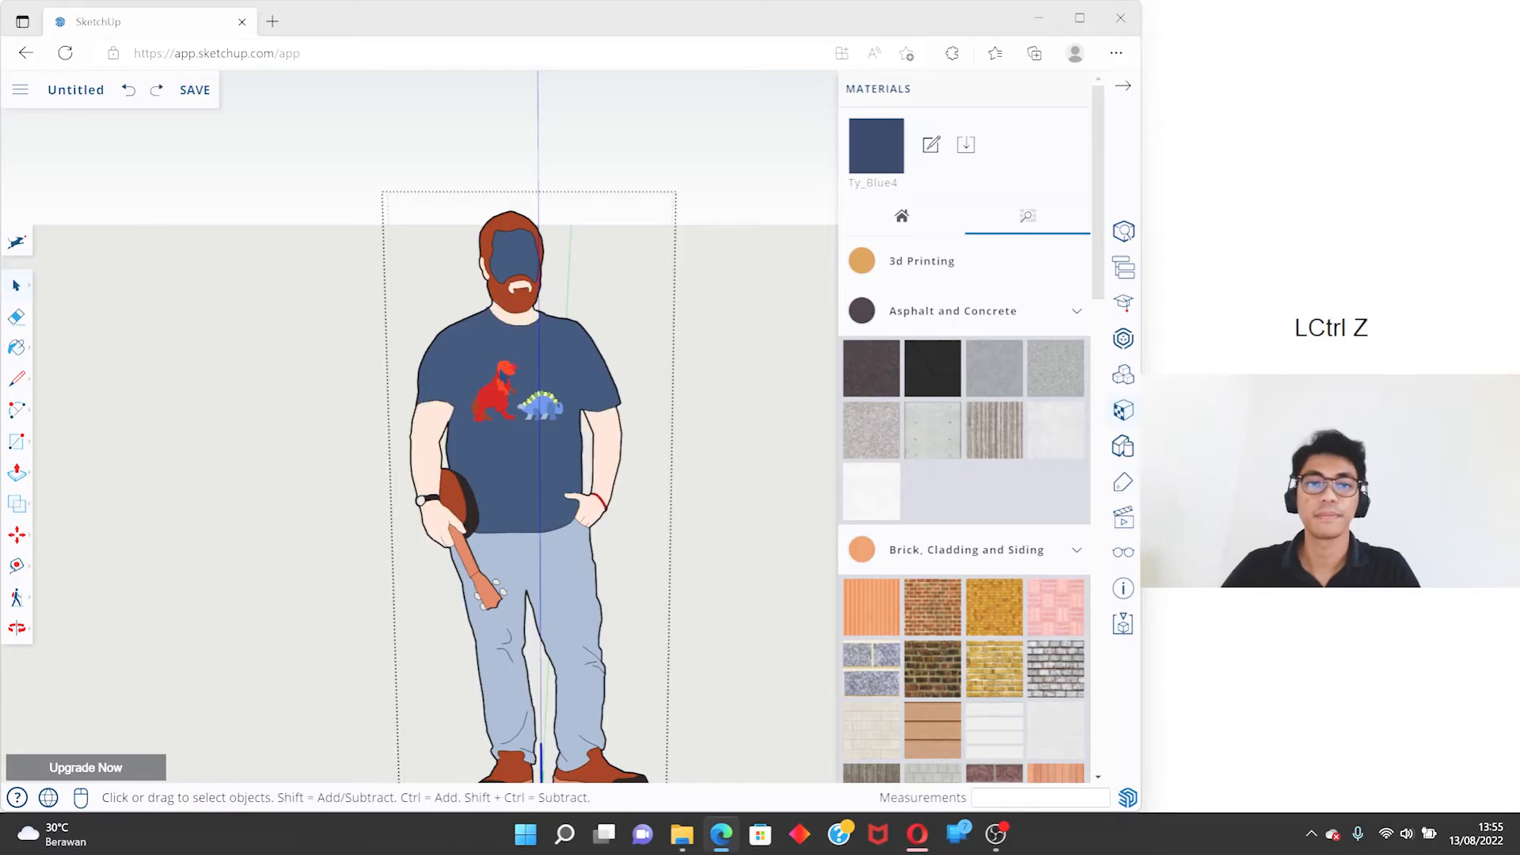
key(ctrl+z)
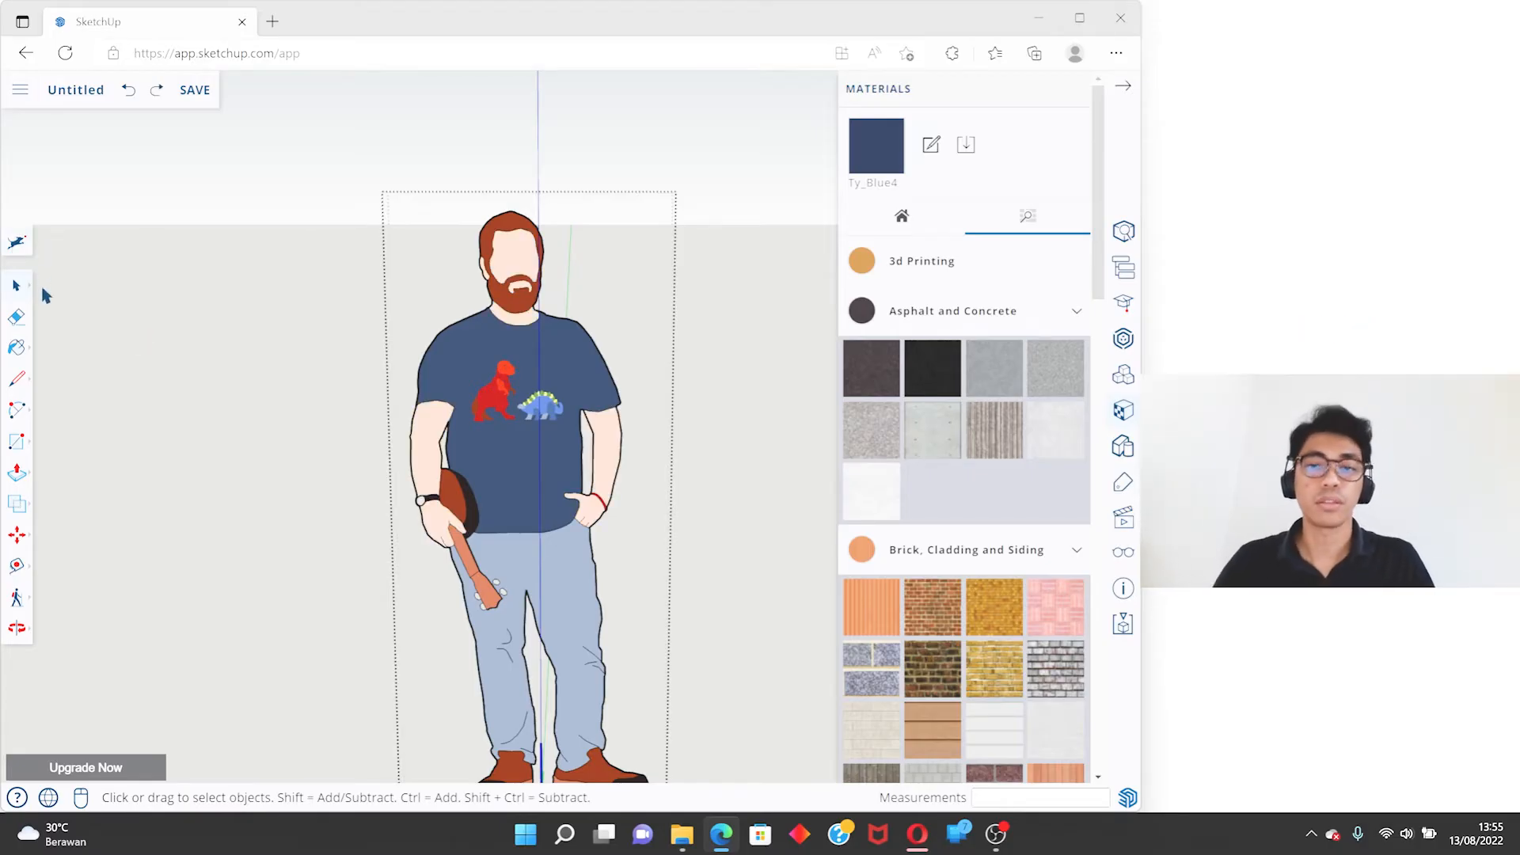
- Hide the materials list, show the Line tool with its Freehand variant and return to Select
click(1074, 90)
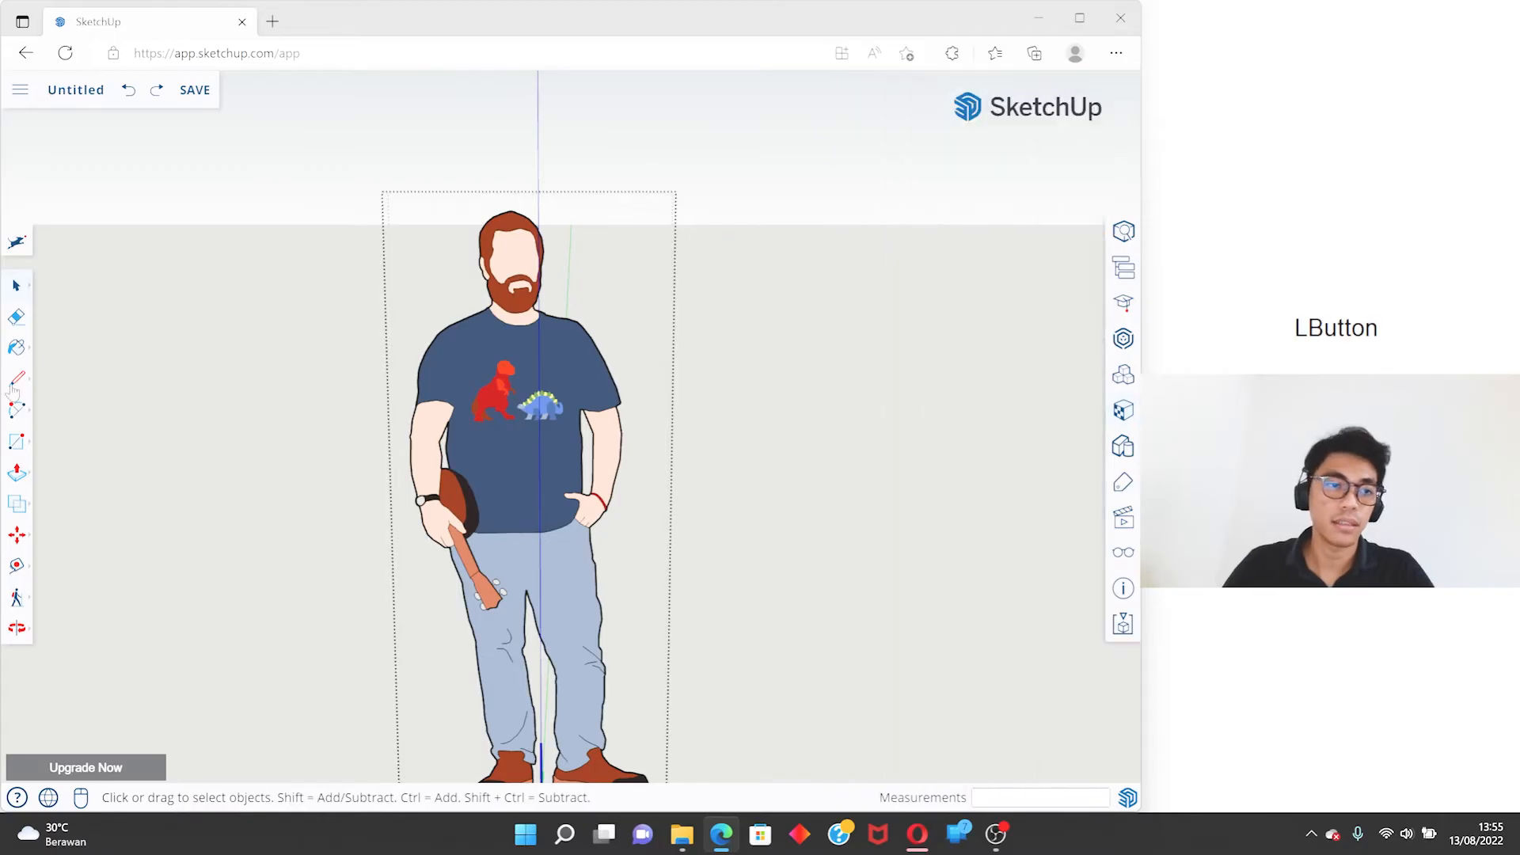
click(18, 381)
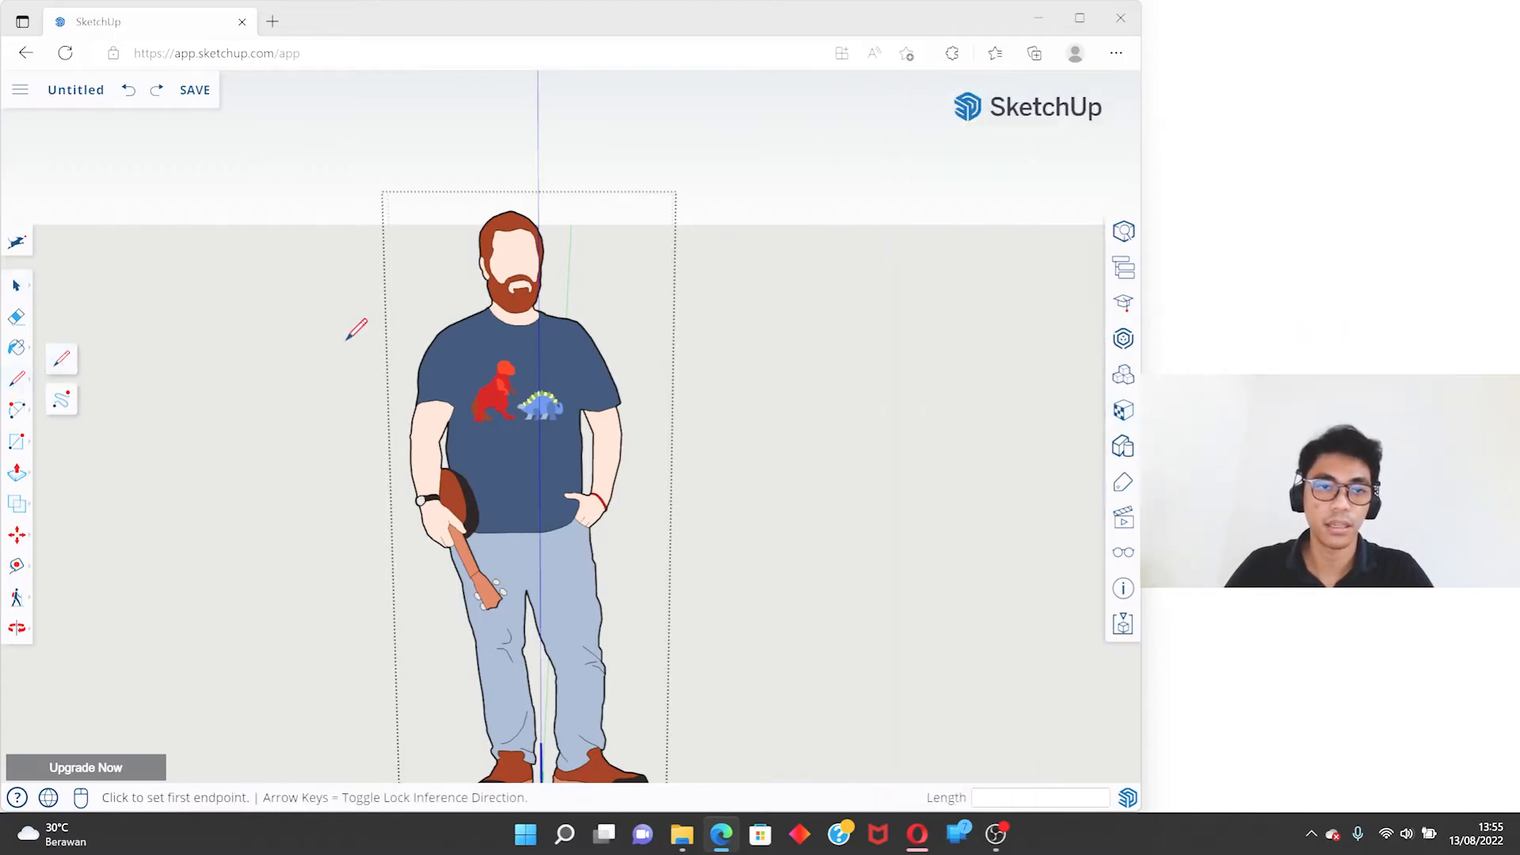
key(space)
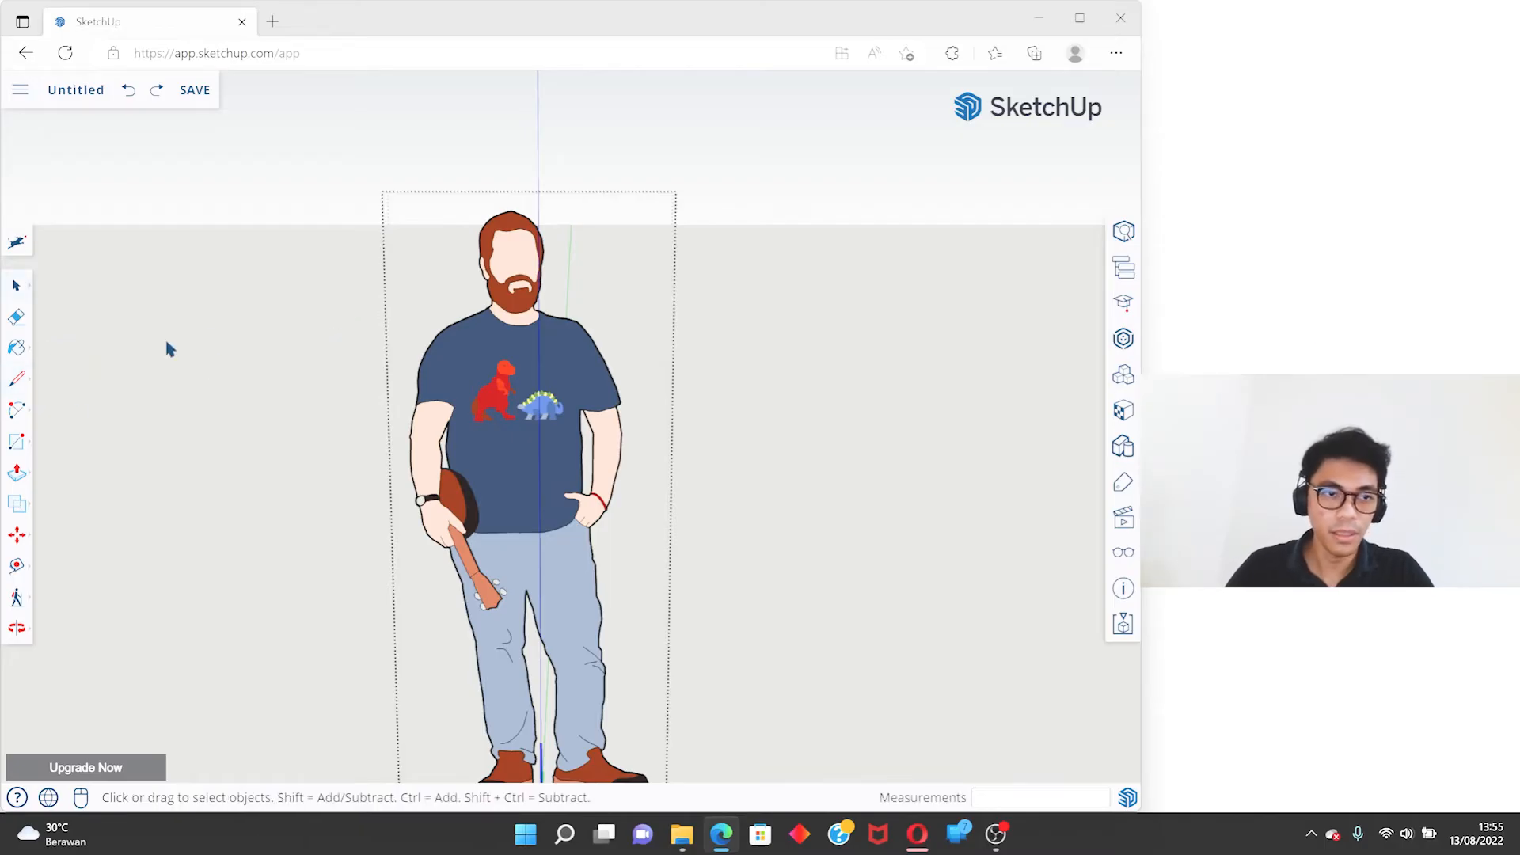
- Deselect the figure and bring the origin and axes into view
click(310, 326)
scroll(542, 267, down, 5)
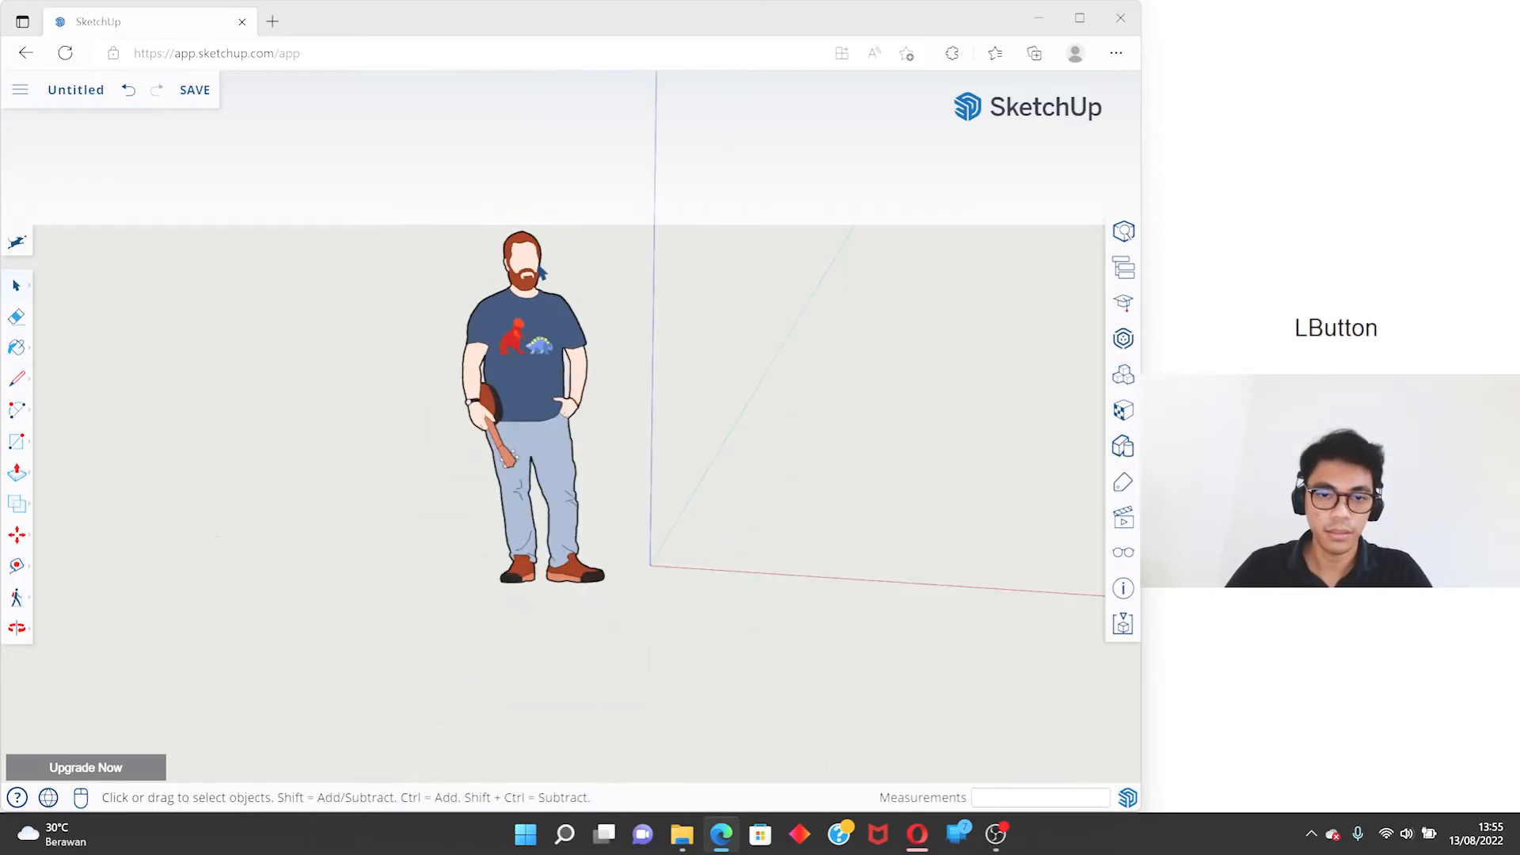
scroll(727, 402, up, 2)
middle_drag(727, 402, 689, 484)
key(l)
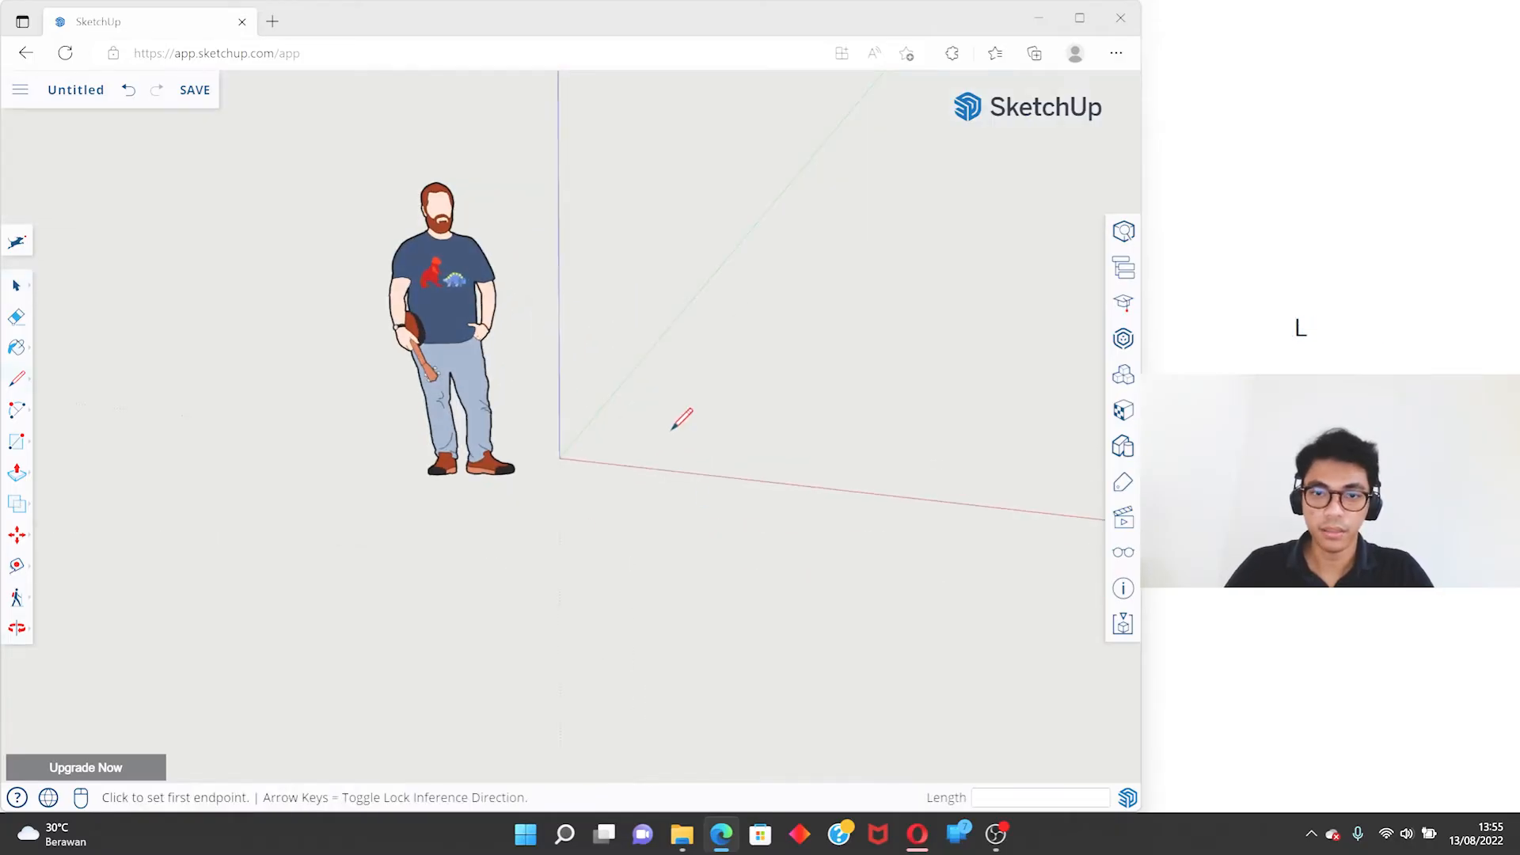
click(576, 457)
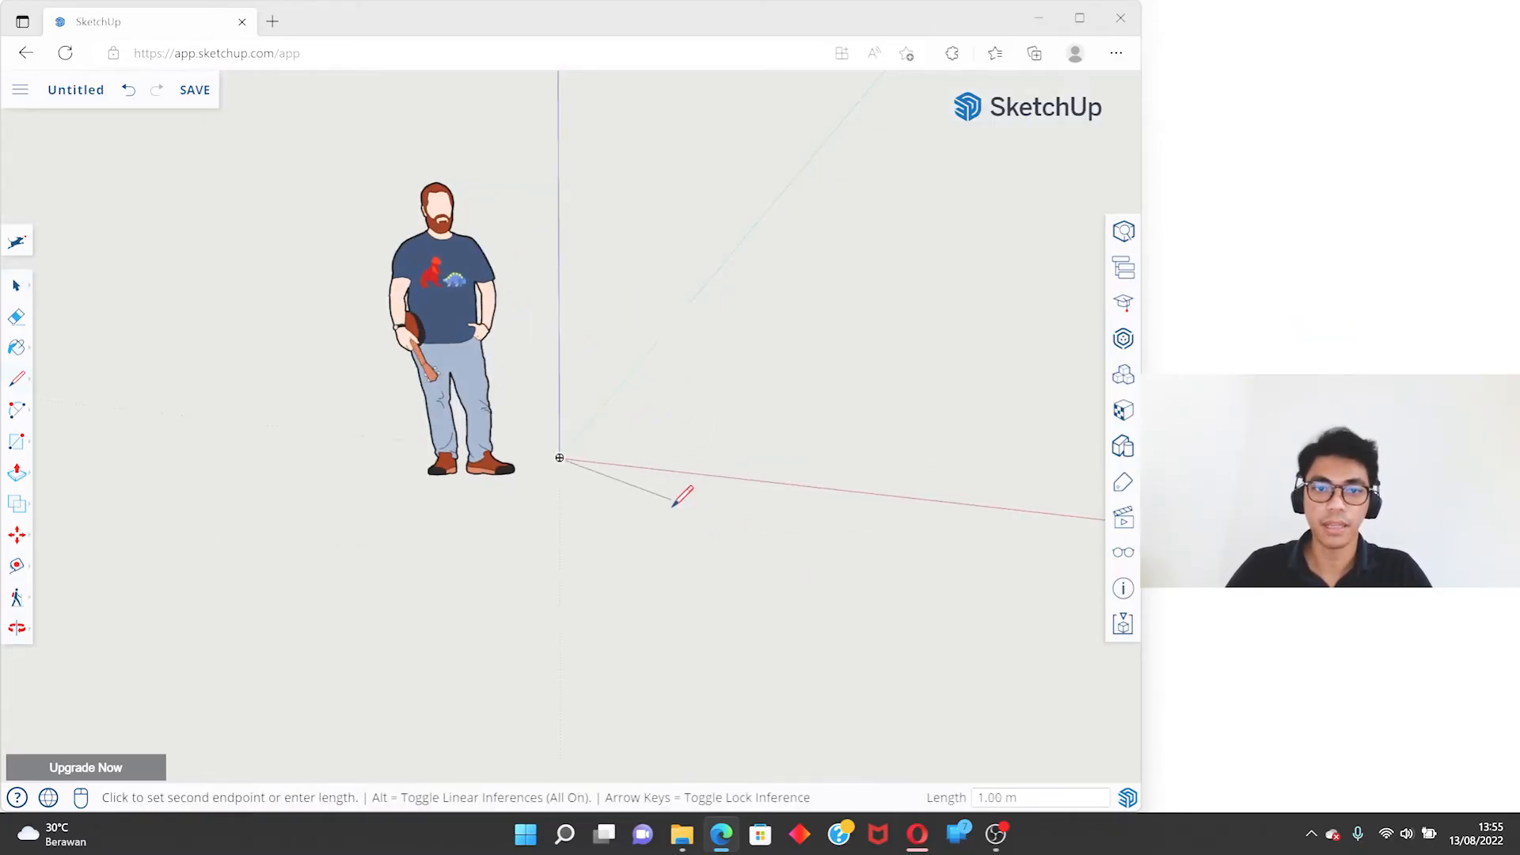
scroll(595, 409, up, 2)
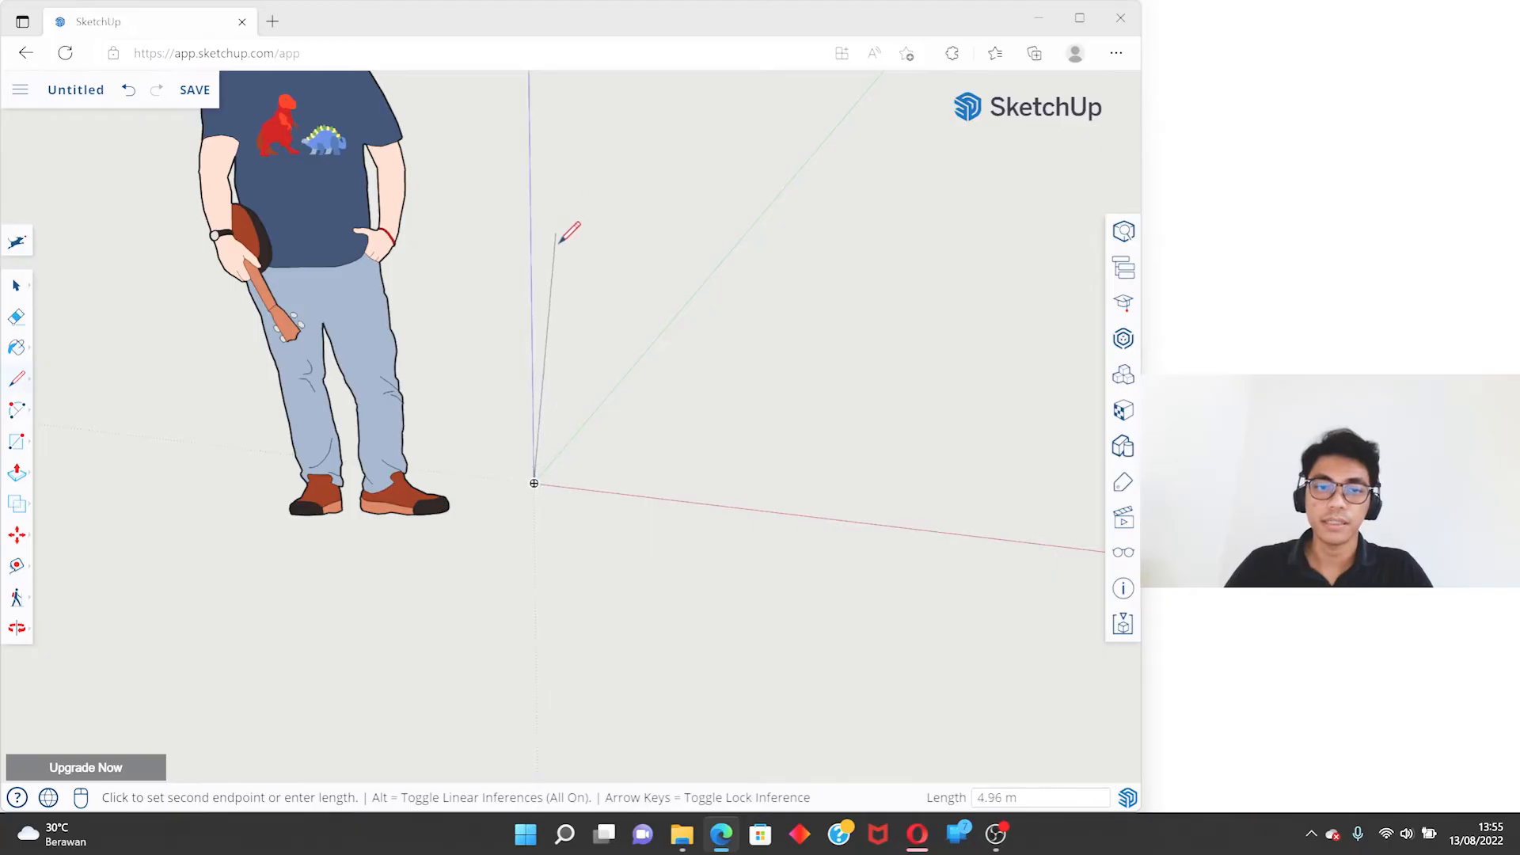
scroll(584, 545, down, 2)
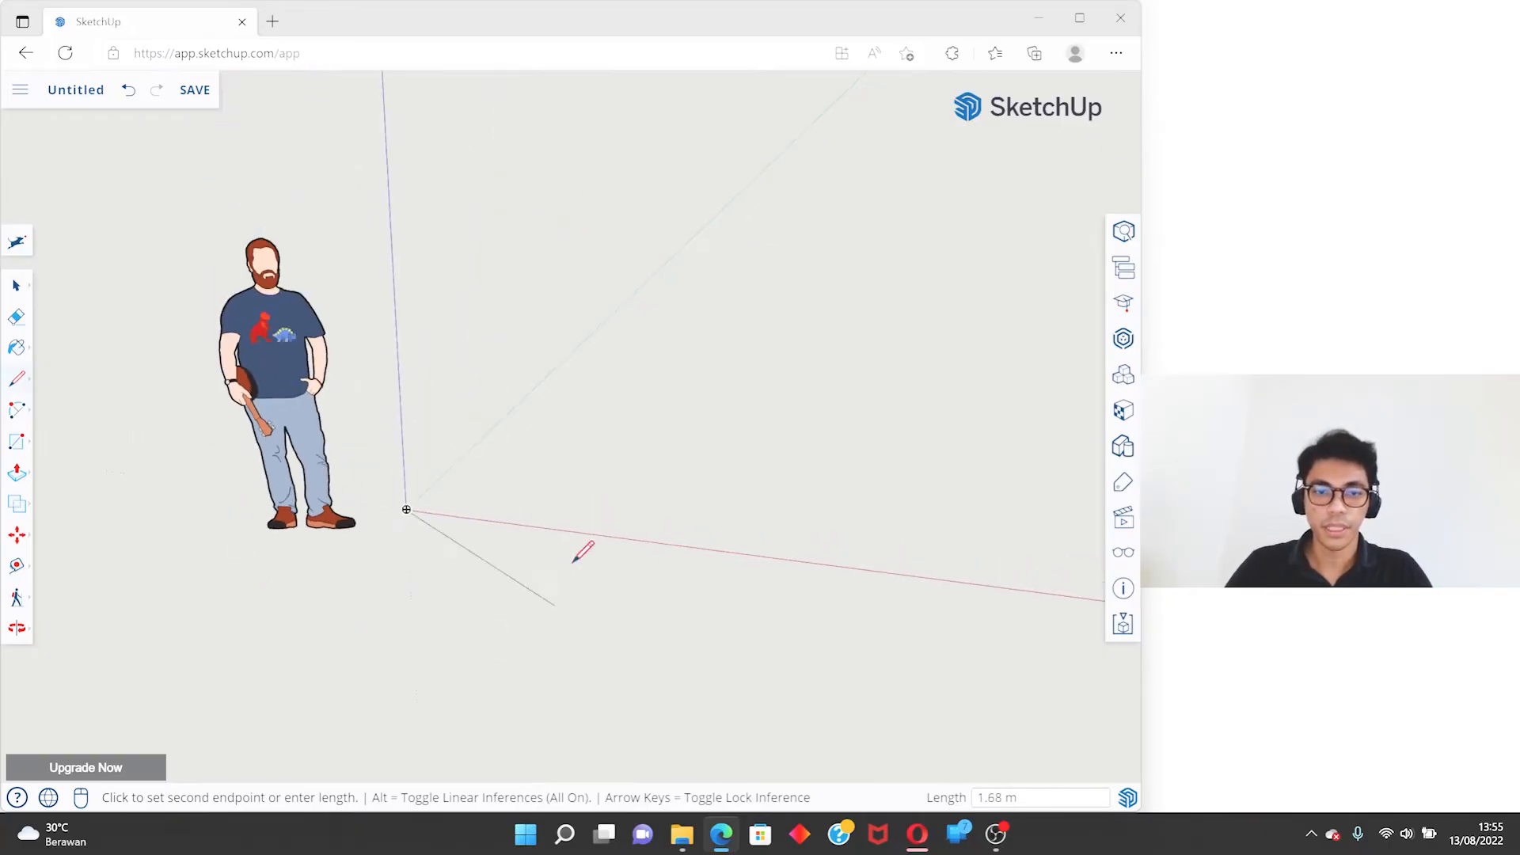
scroll(538, 514, up, 2)
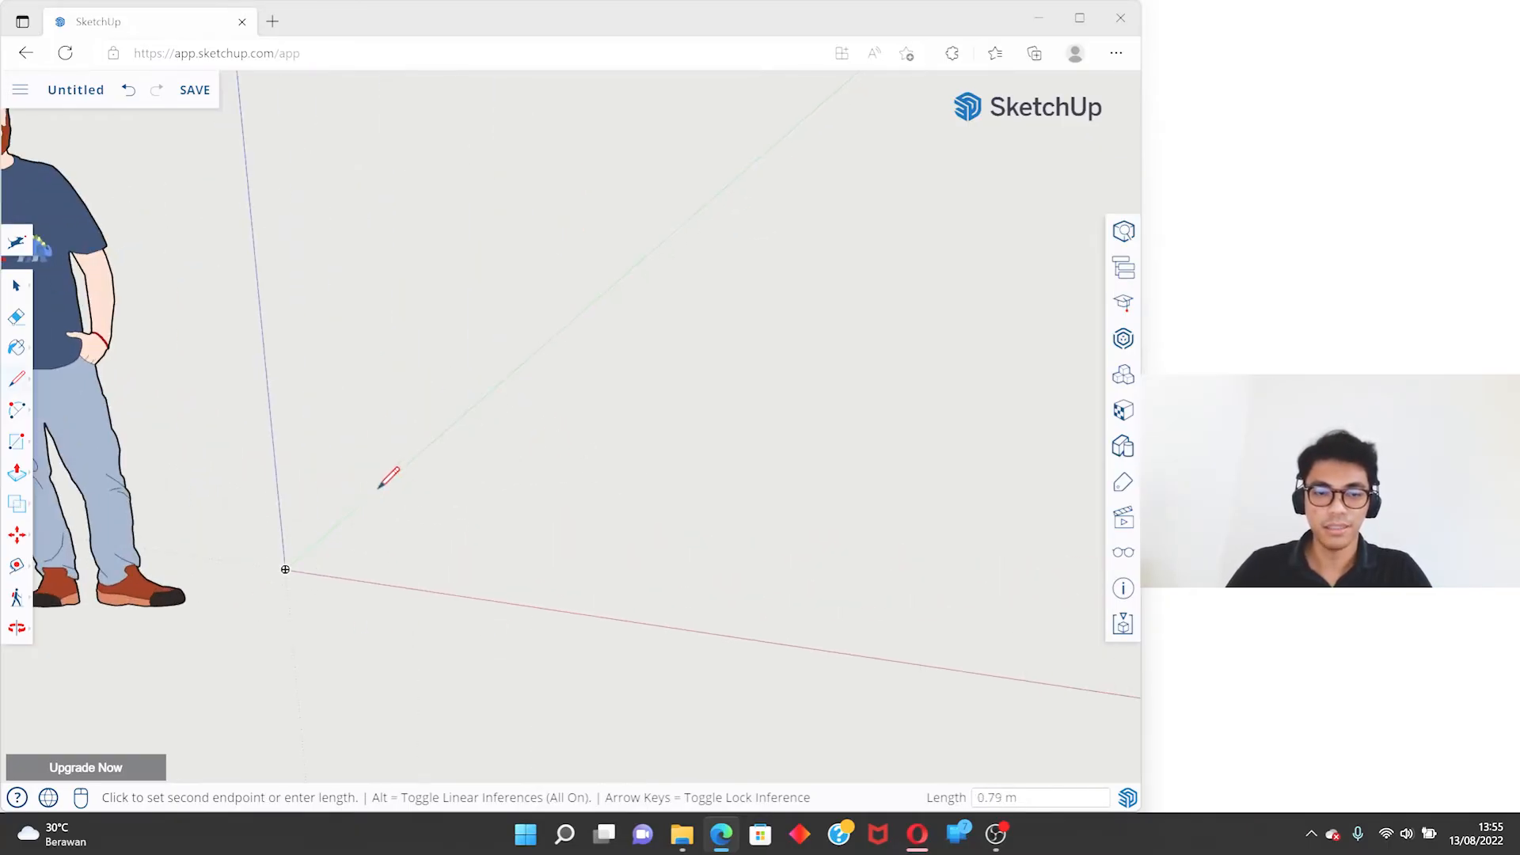
key(space)
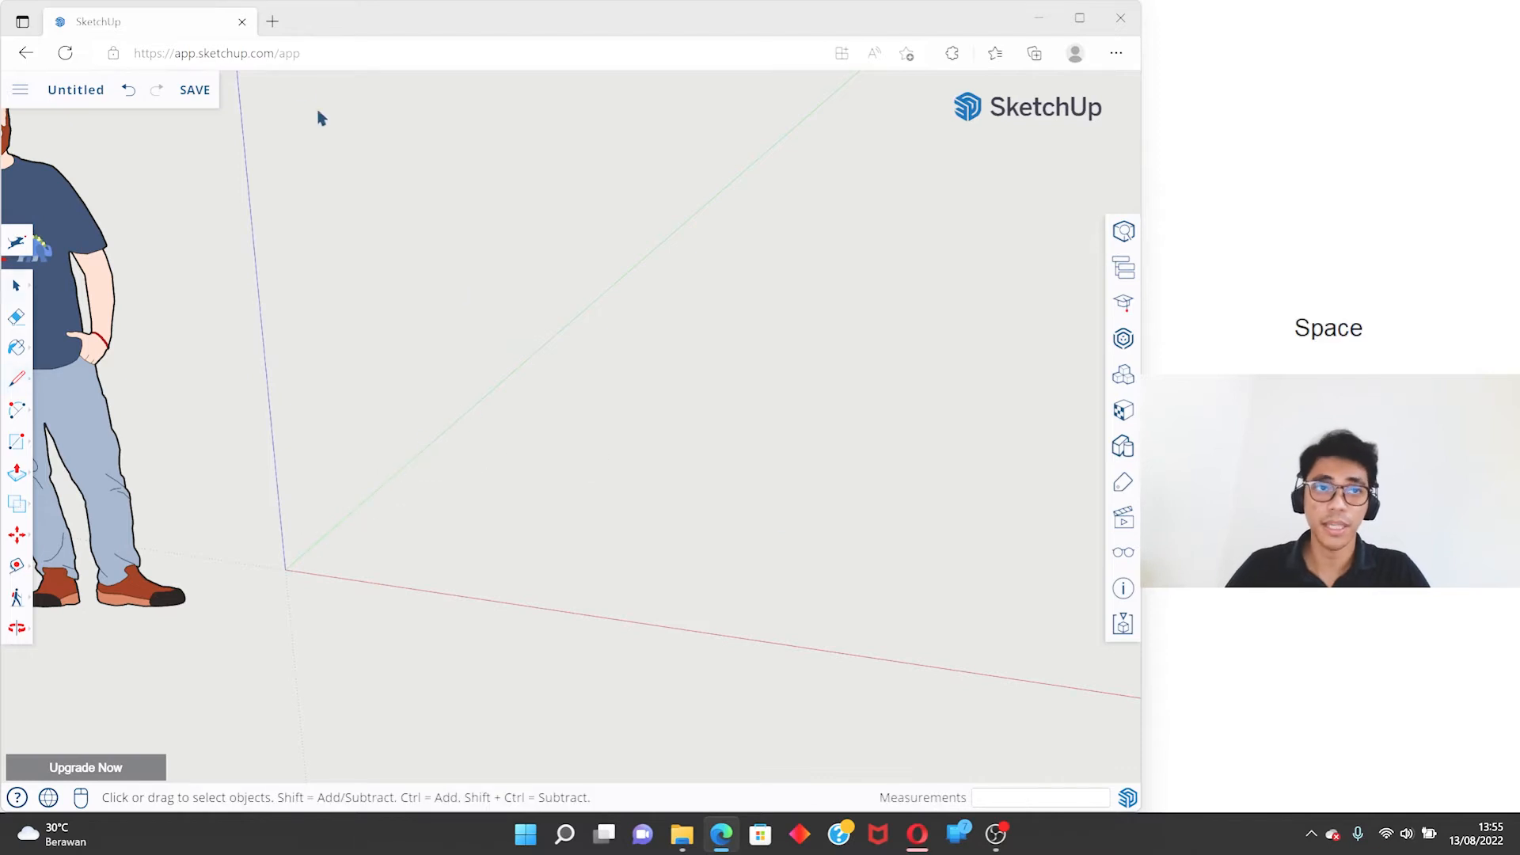
- Search the web for "mesh in 3d" in a new browser tab, look over the results and return to SketchUp
click(274, 23)
text(mesh )
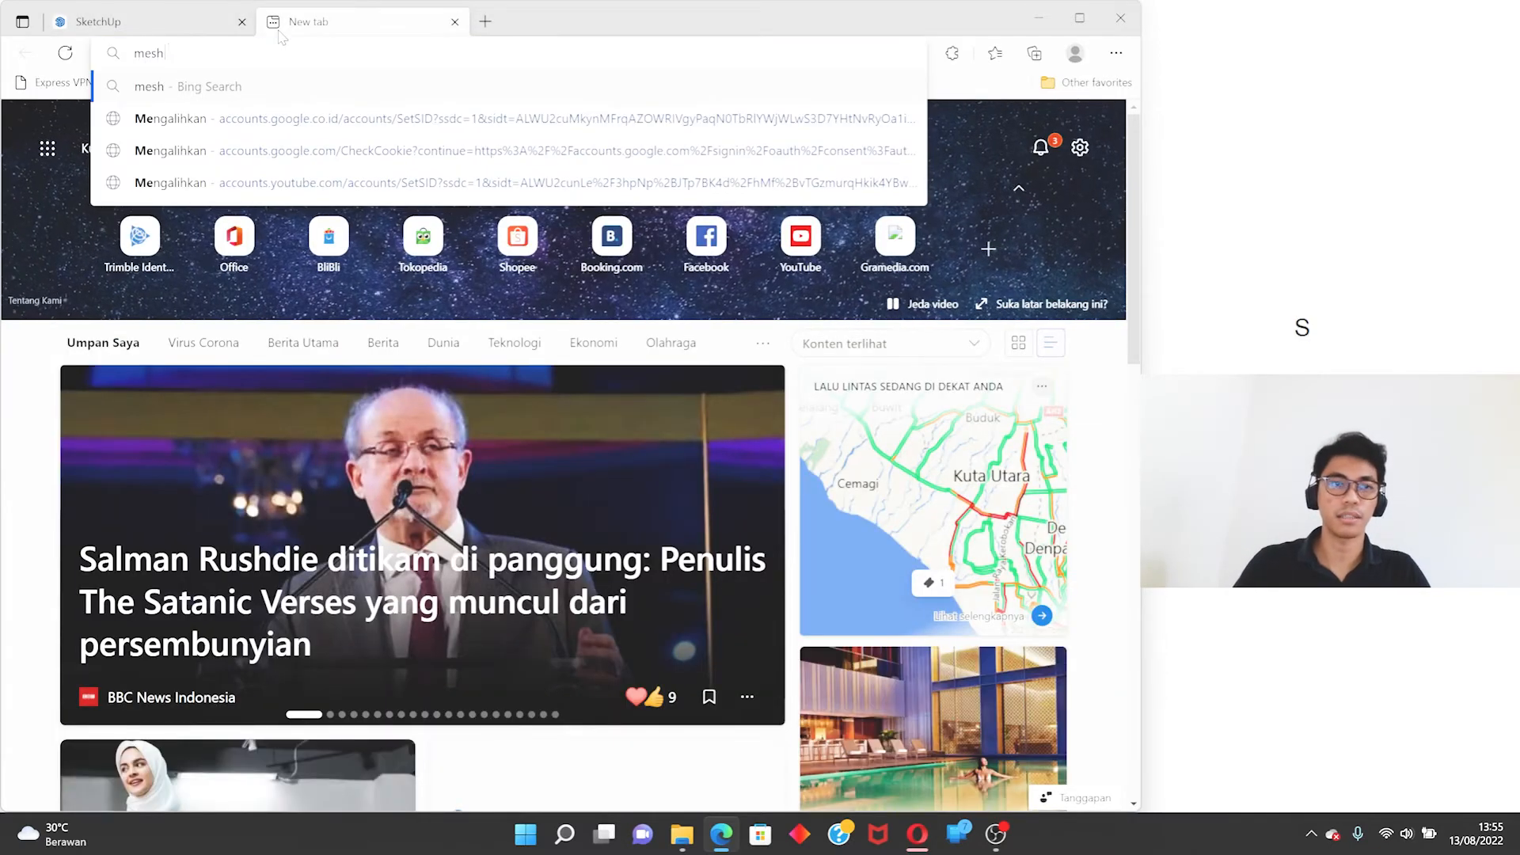
text(in 3d)
key(Return)
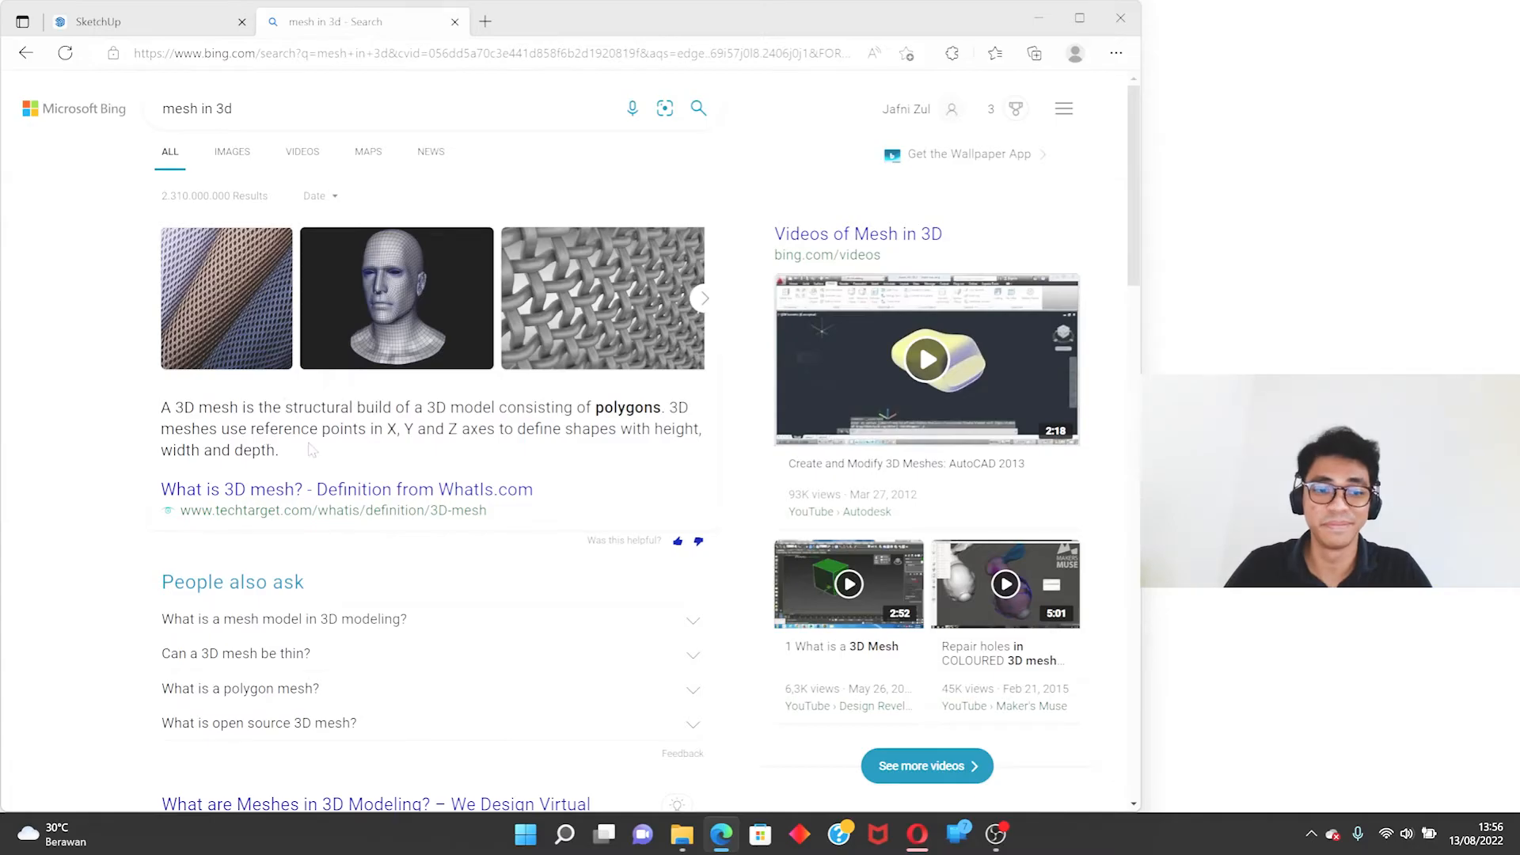
scroll(311, 449, down, 5)
click(118, 21)
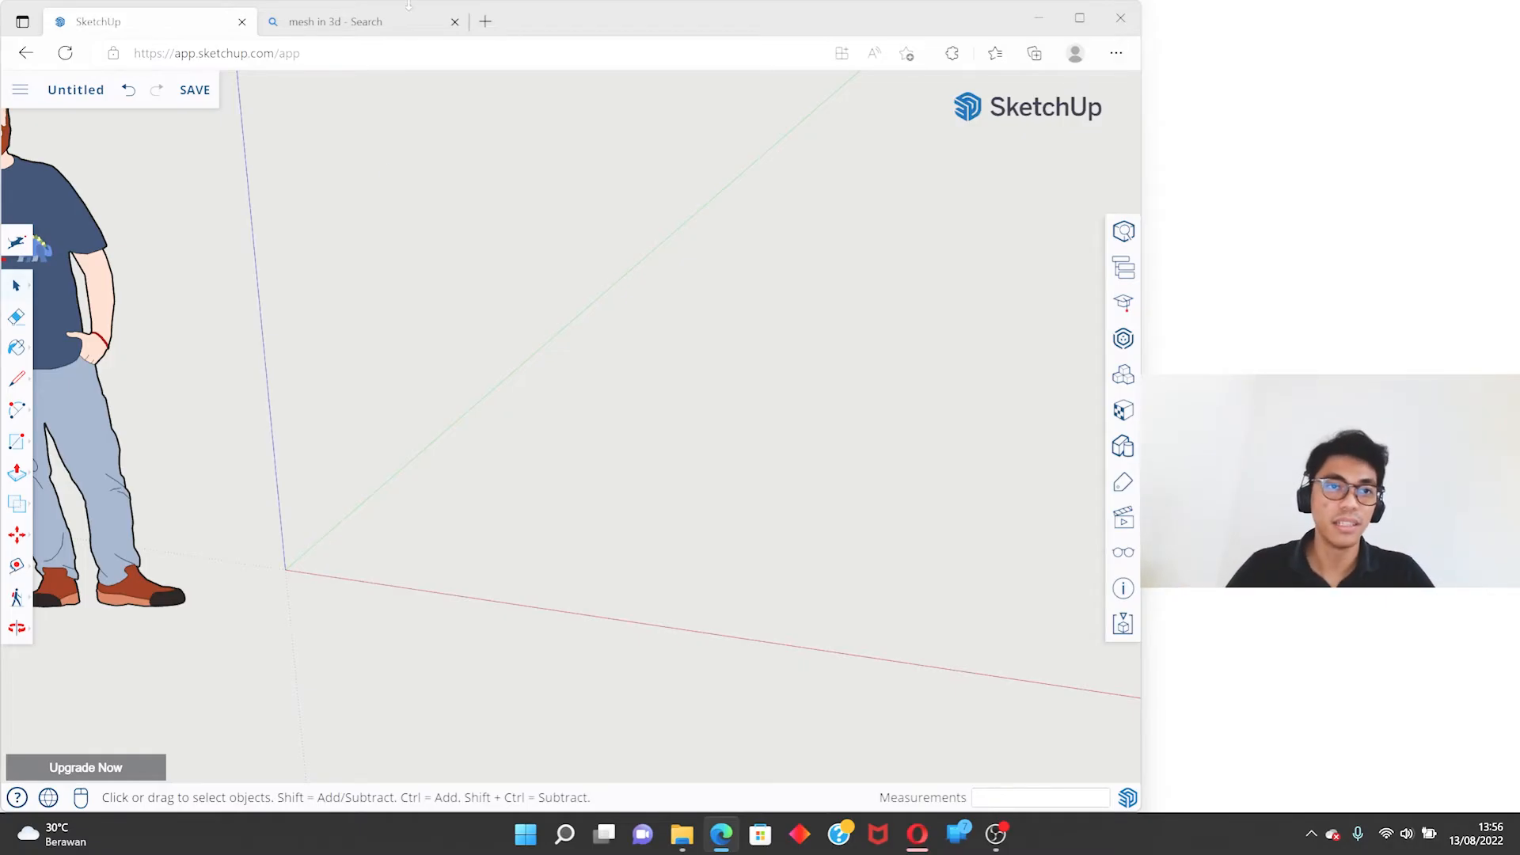
key(l)
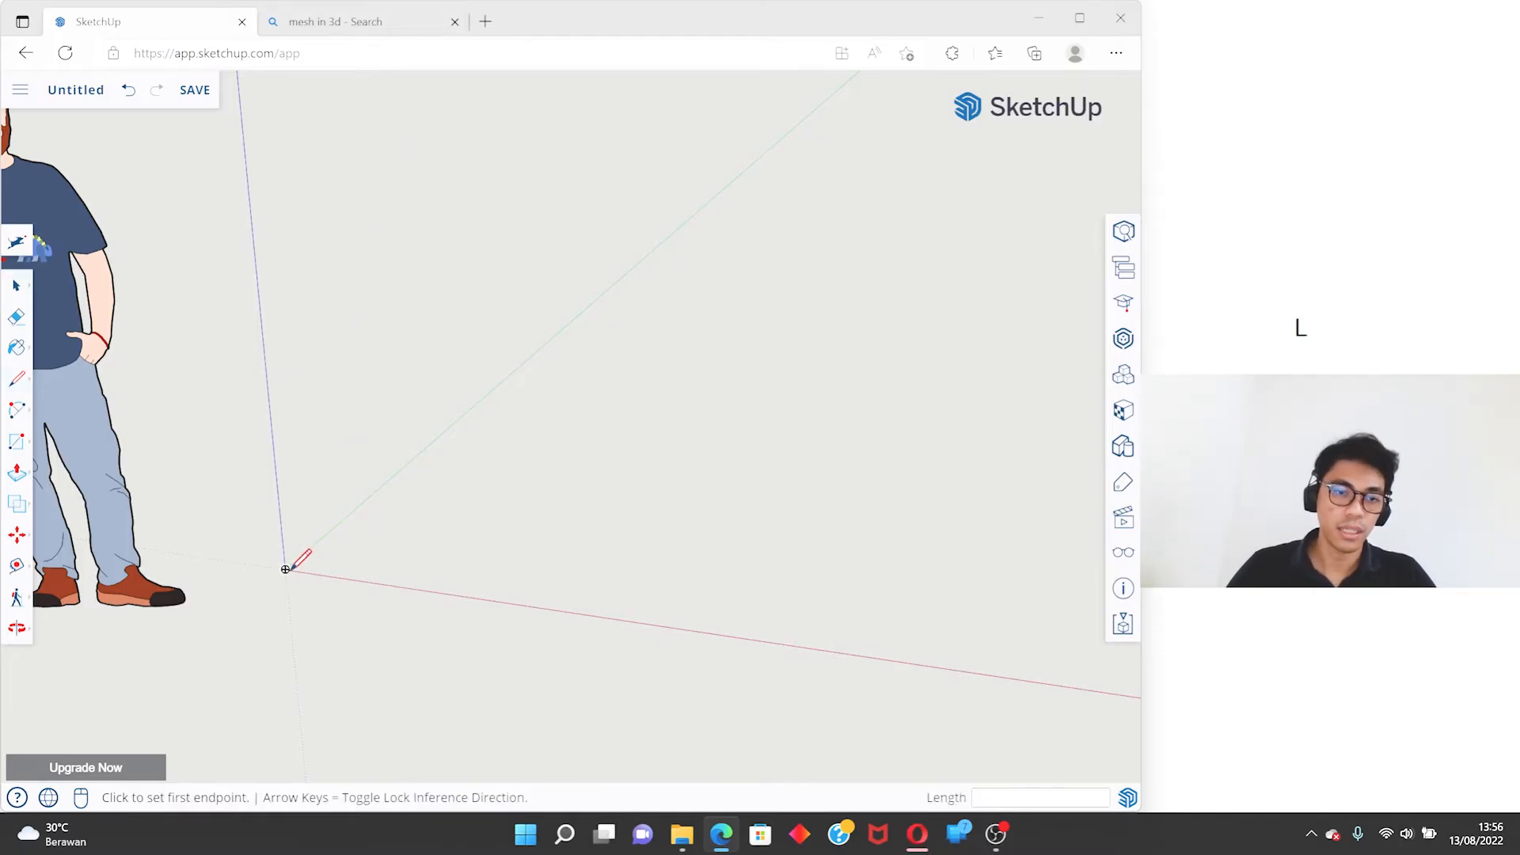
click(285, 568)
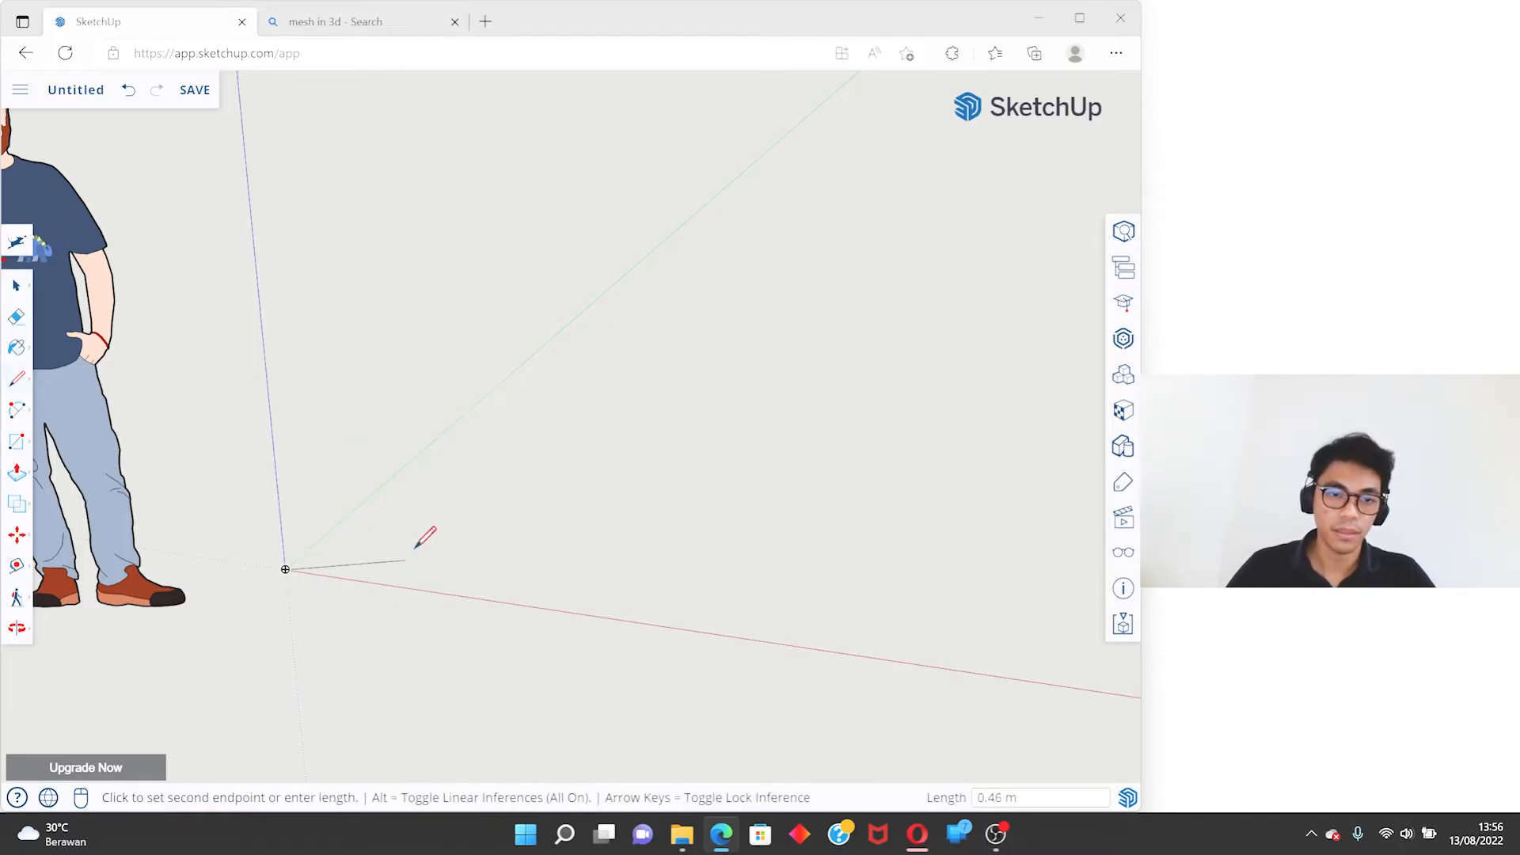
scroll(325, 530, up, 1)
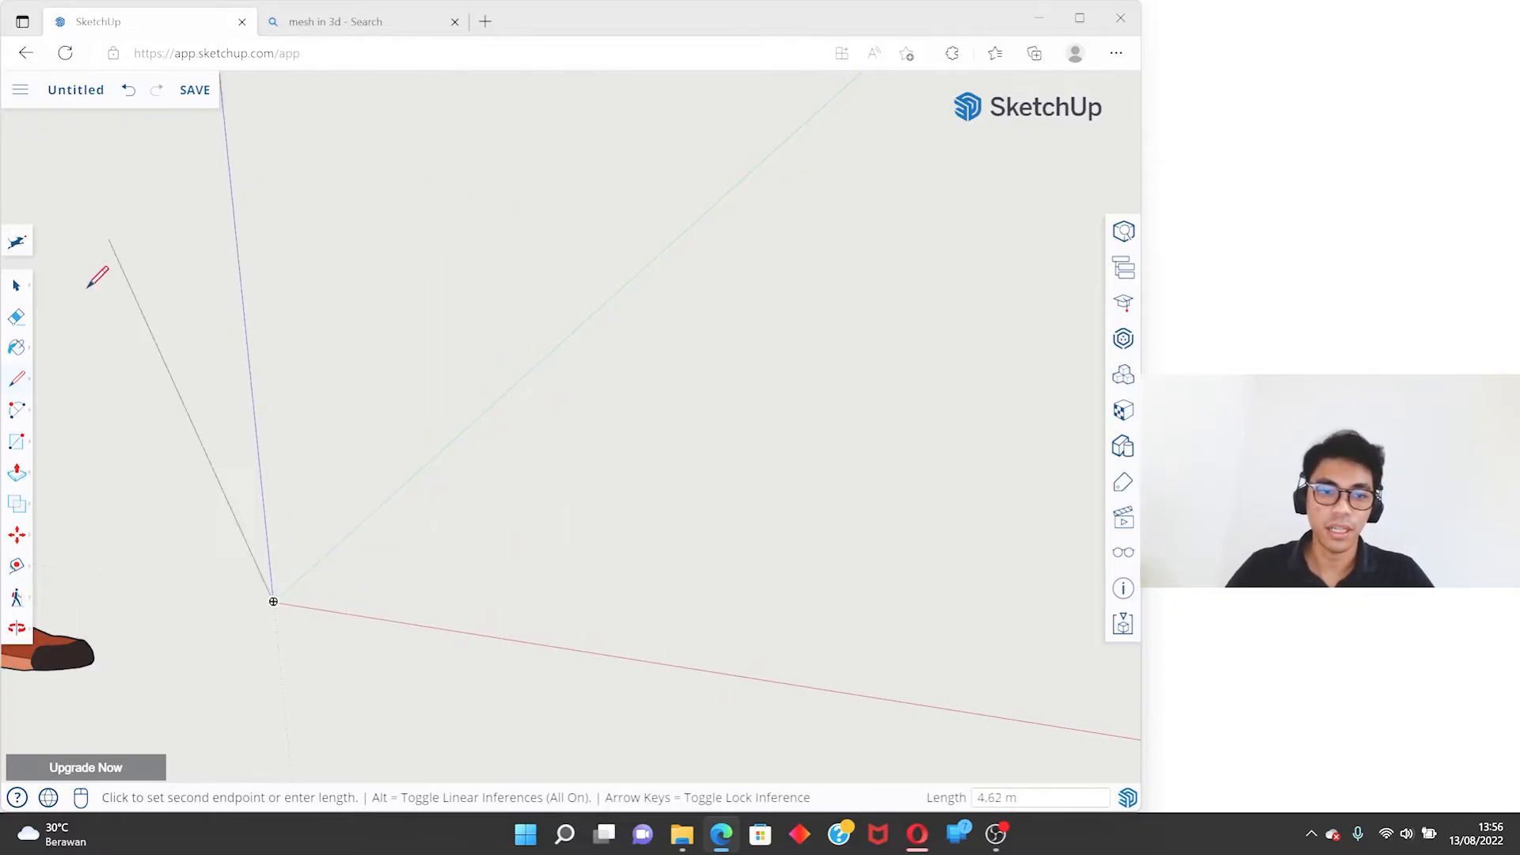
scroll(440, 372, down, 3)
middle_drag(477, 306, 512, 546)
middle_drag(312, 411, 443, 460)
key(space)
- Start a line at the origin and lock its direction to the red, green and blue axes in turn
key(l)
click(417, 473)
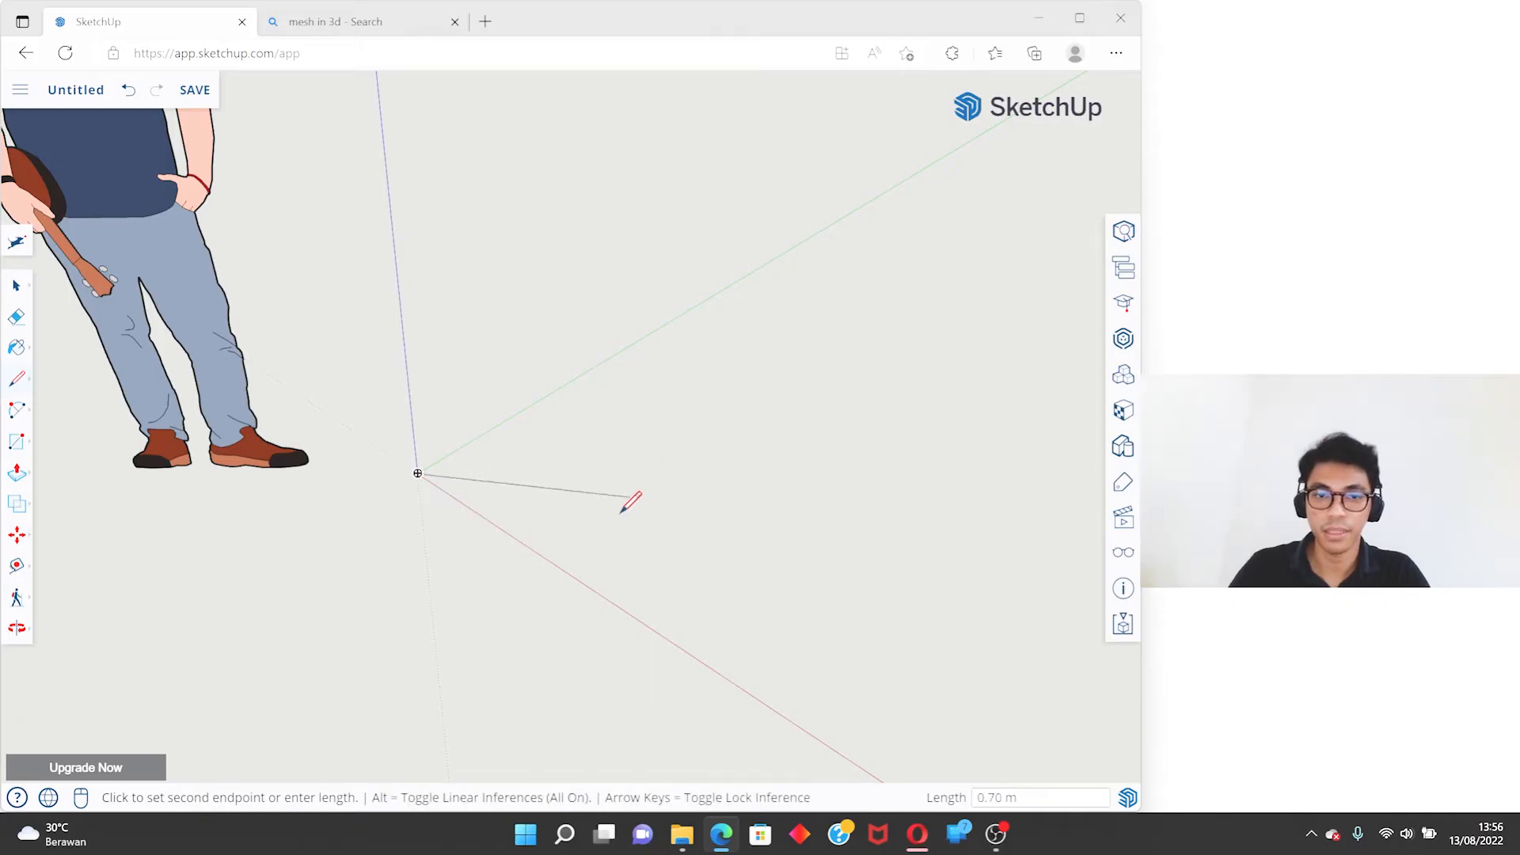
key(Right)
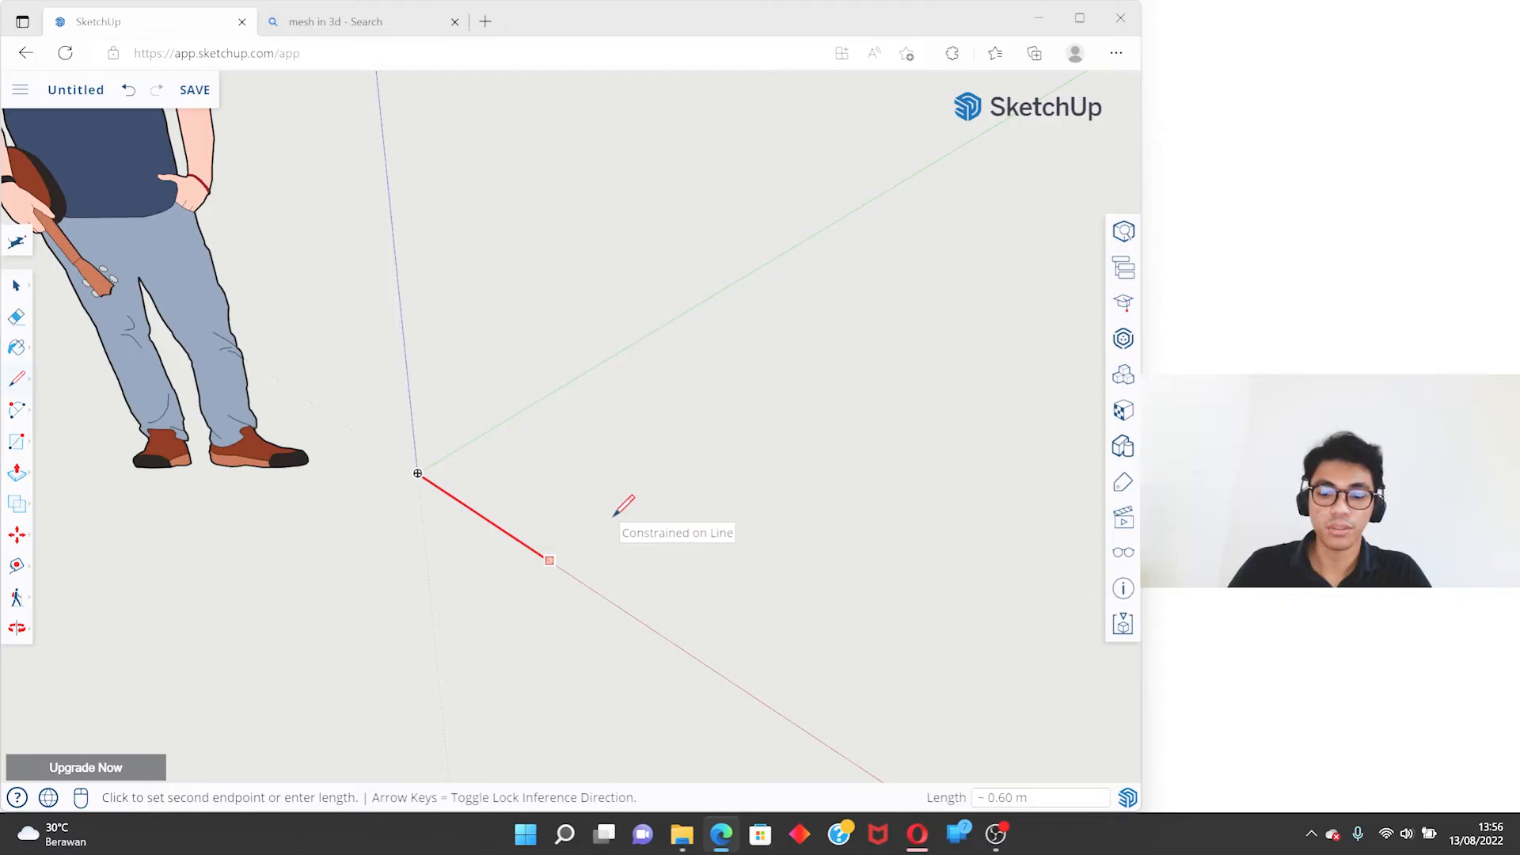
key(Left)
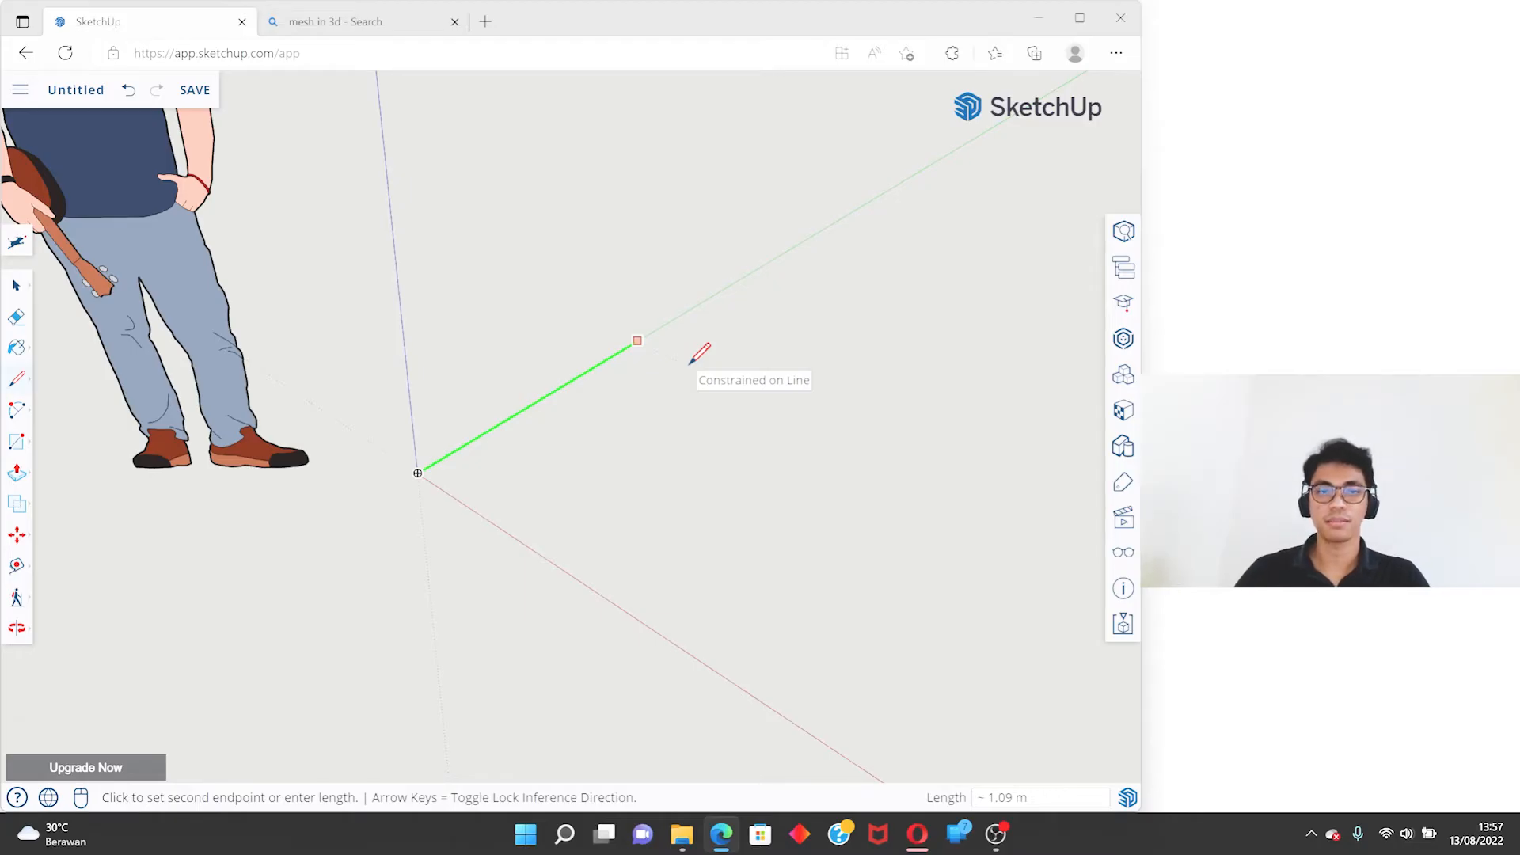
key(Up)
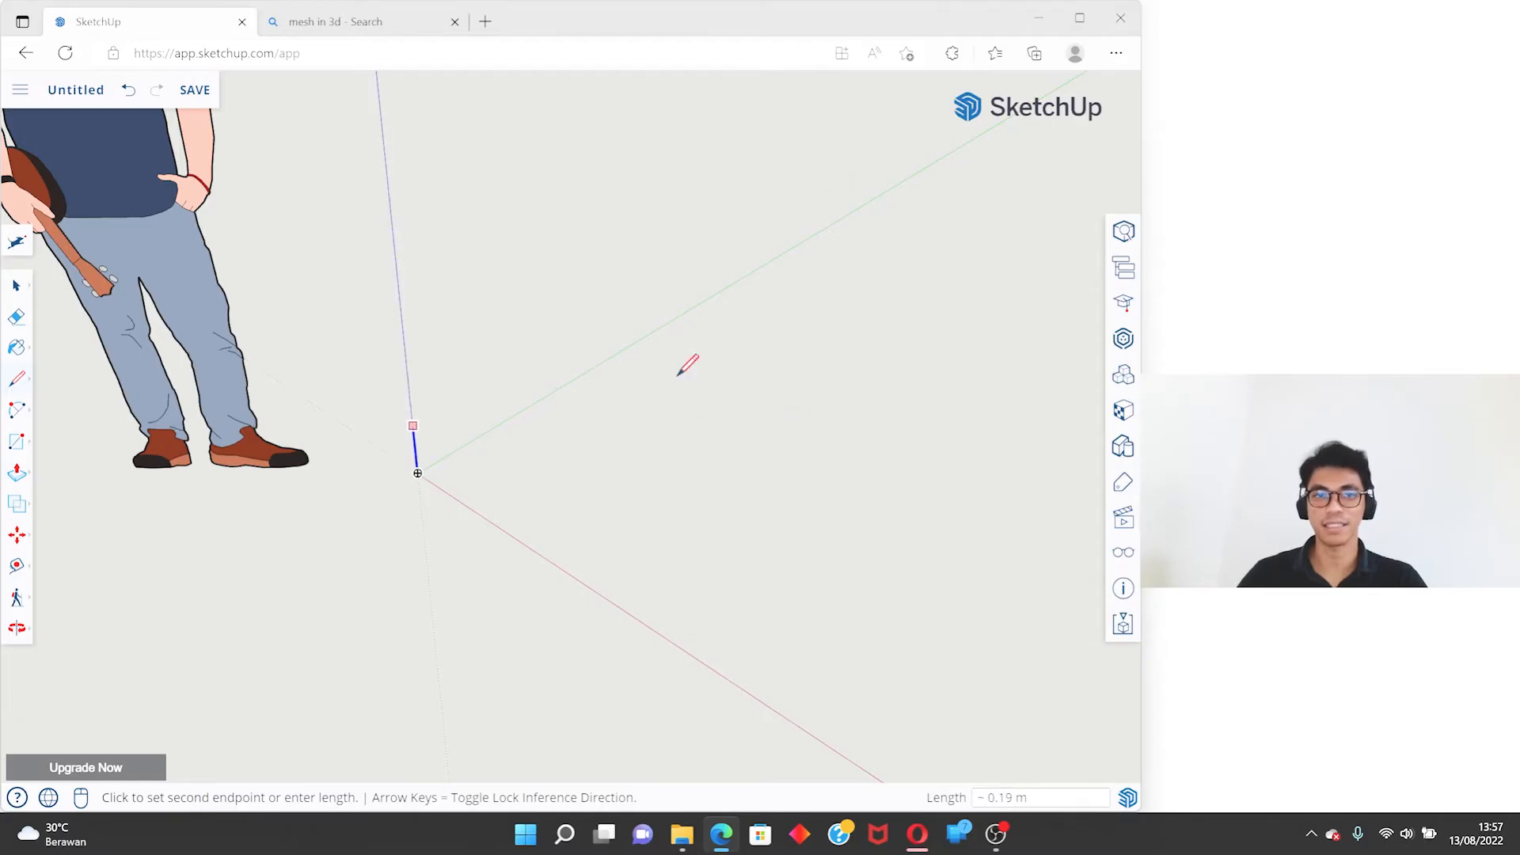
key(Right)
key(Left)
key(Up)
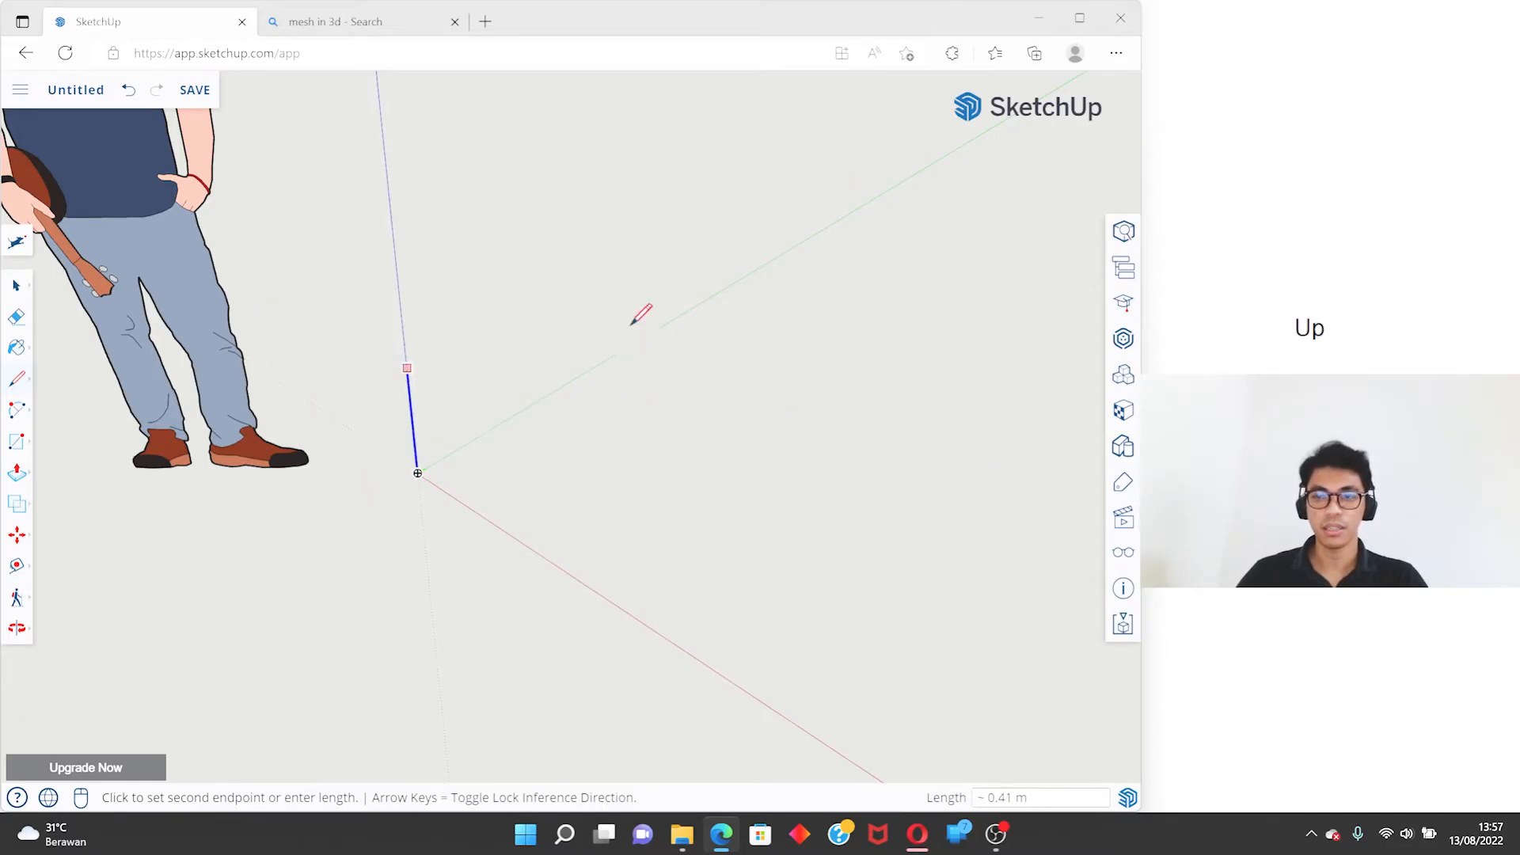
key(Right)
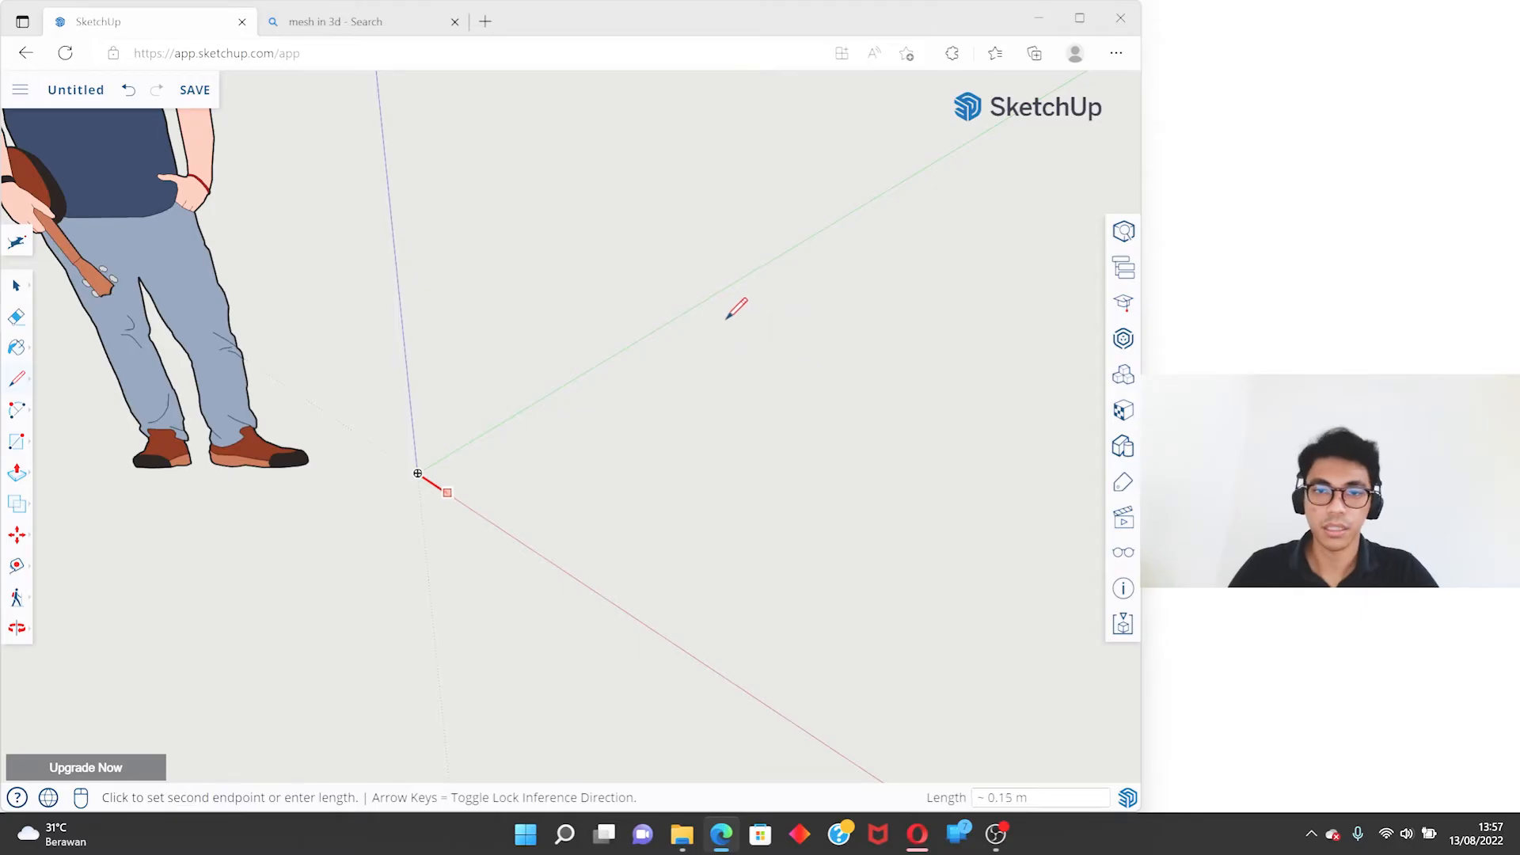
- Draw a 2 m line from the origin along the green axis and continue with a 2 m line parallel to the red axis
key(Left)
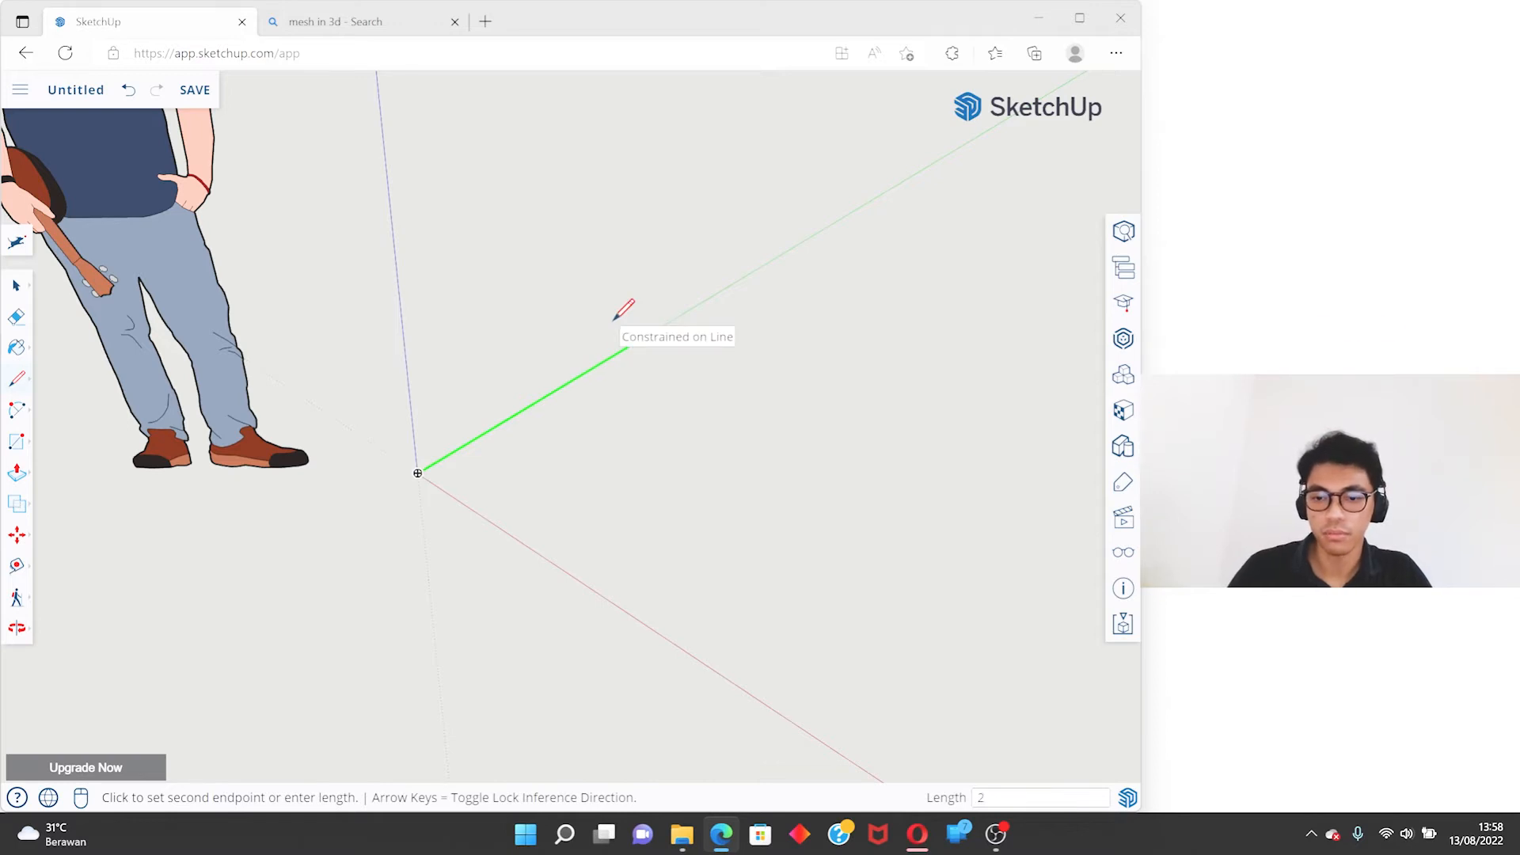
key(Return)
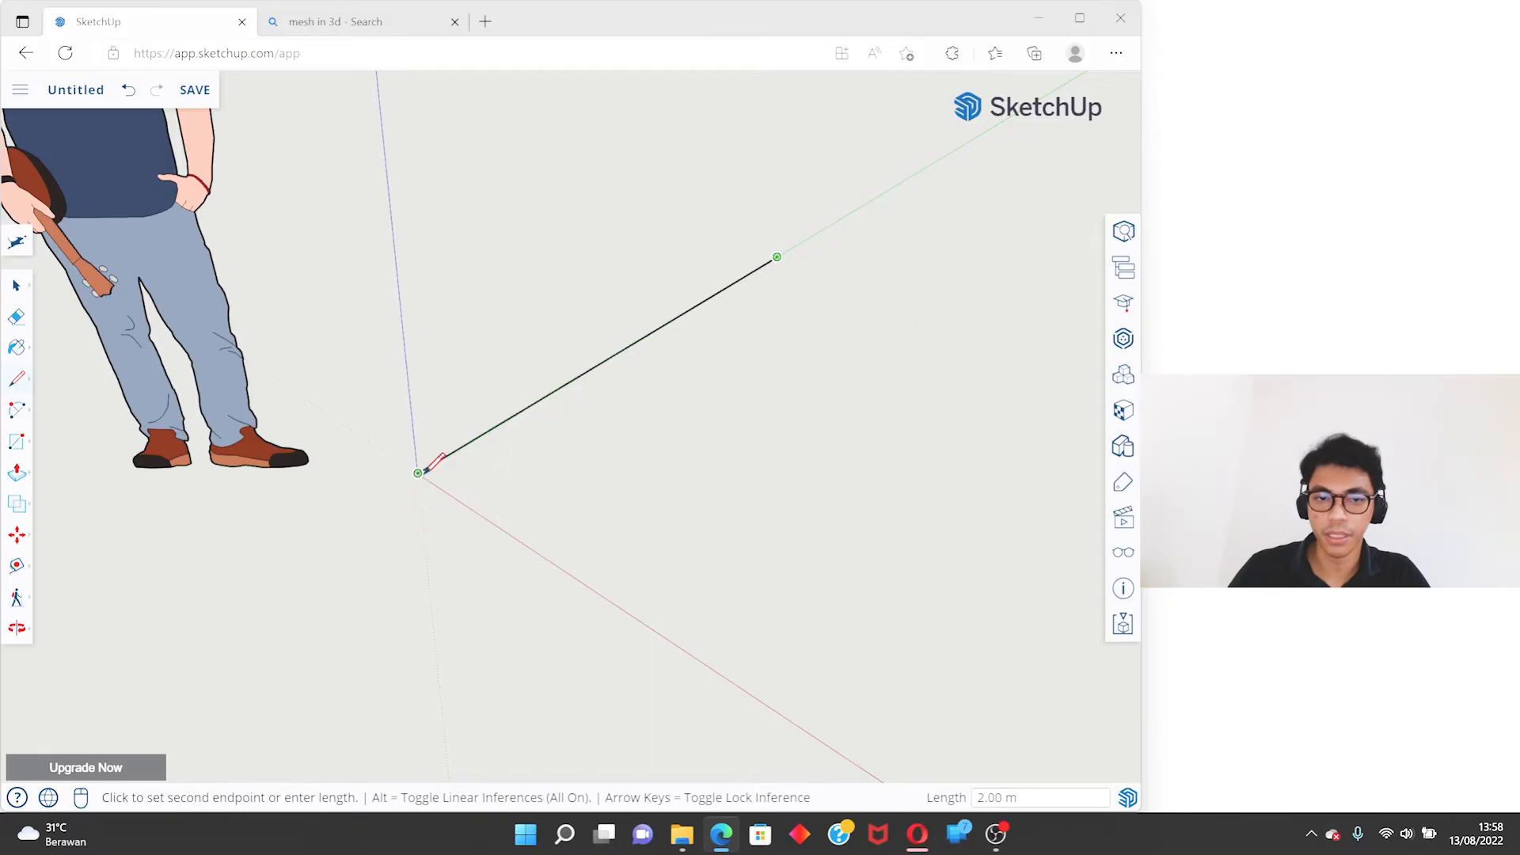
scroll(364, 348, down, 4)
scroll(541, 249, up, 1)
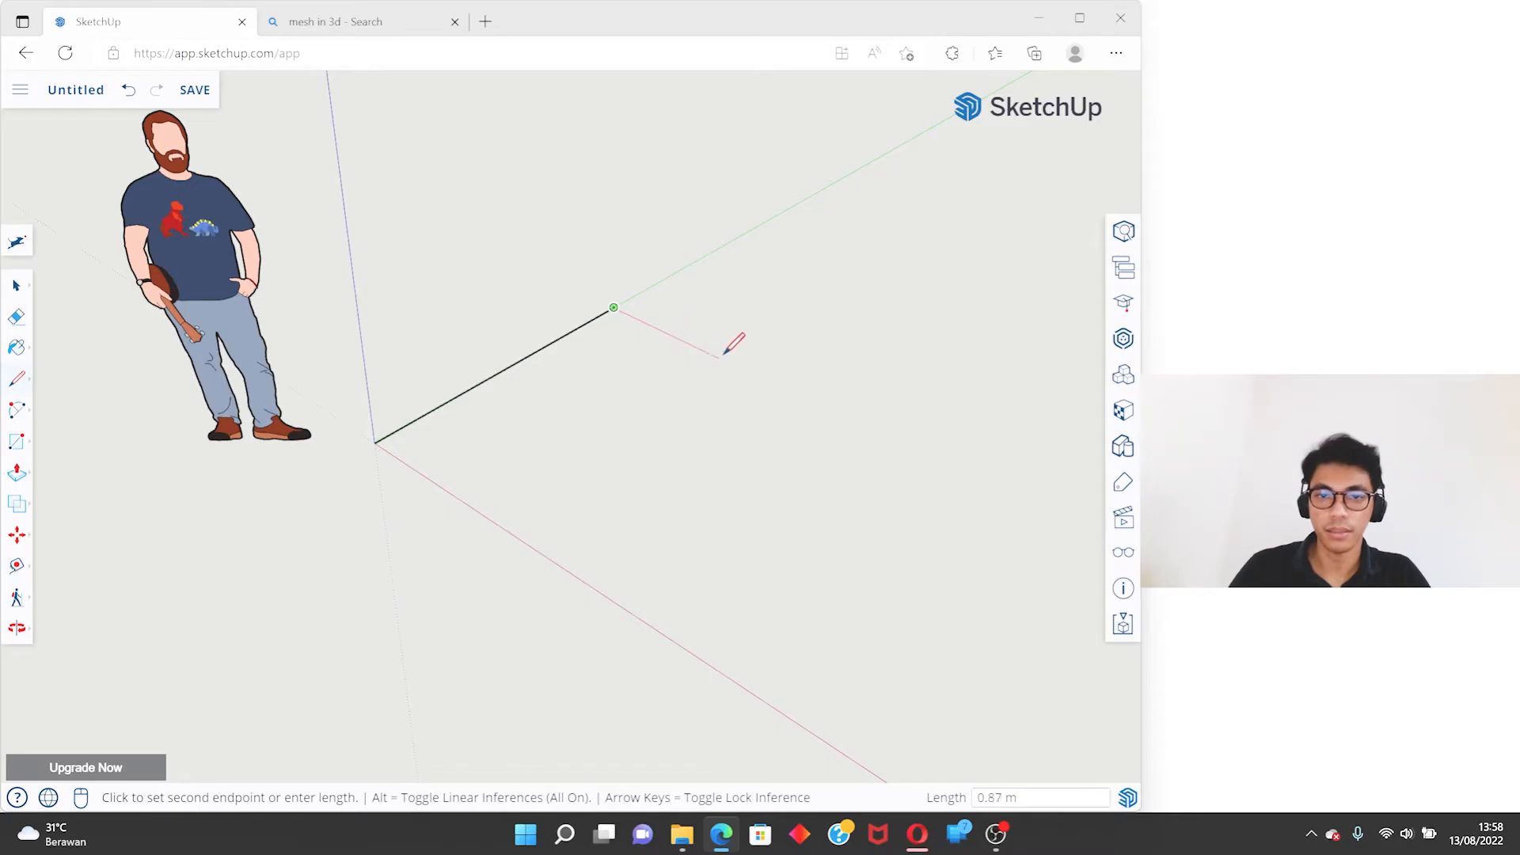
text(2)
key(Return)
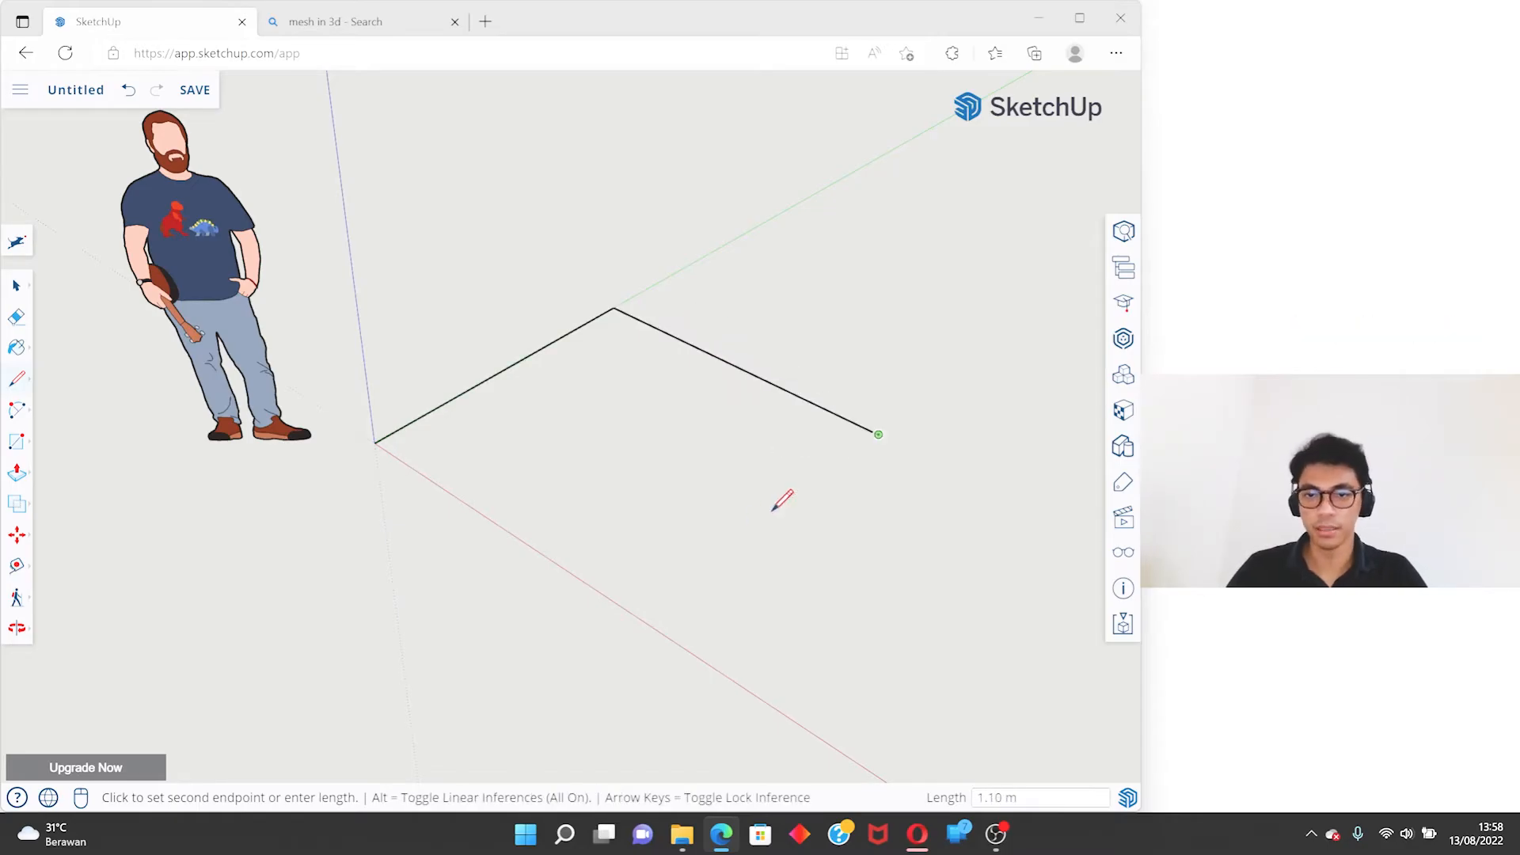
- Draw the third edge parallel to the green axis, aligned with the origin, and close the square at the origin
key(Left)
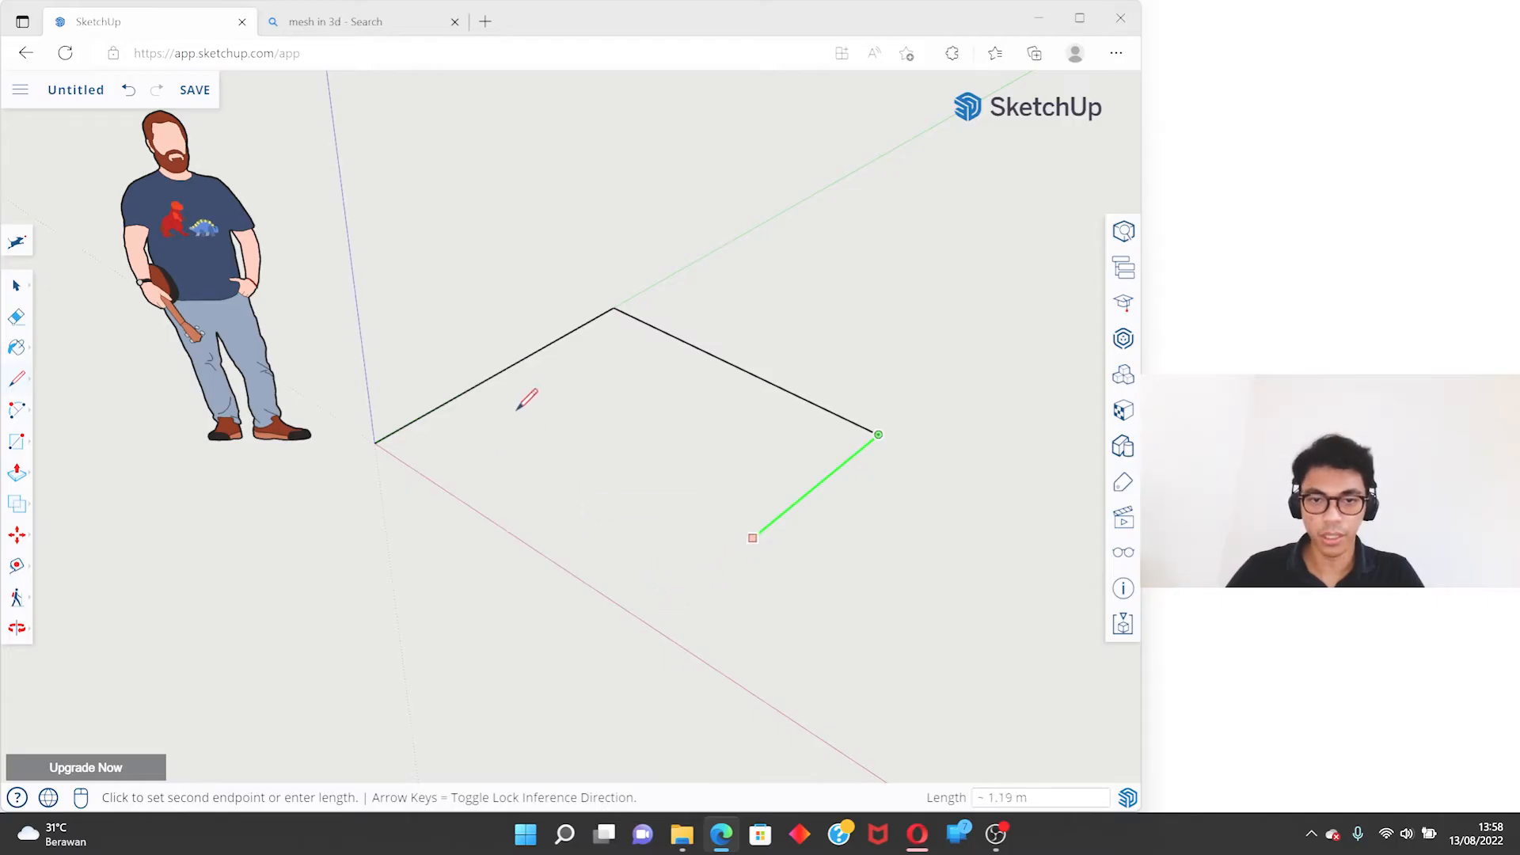
click(375, 441)
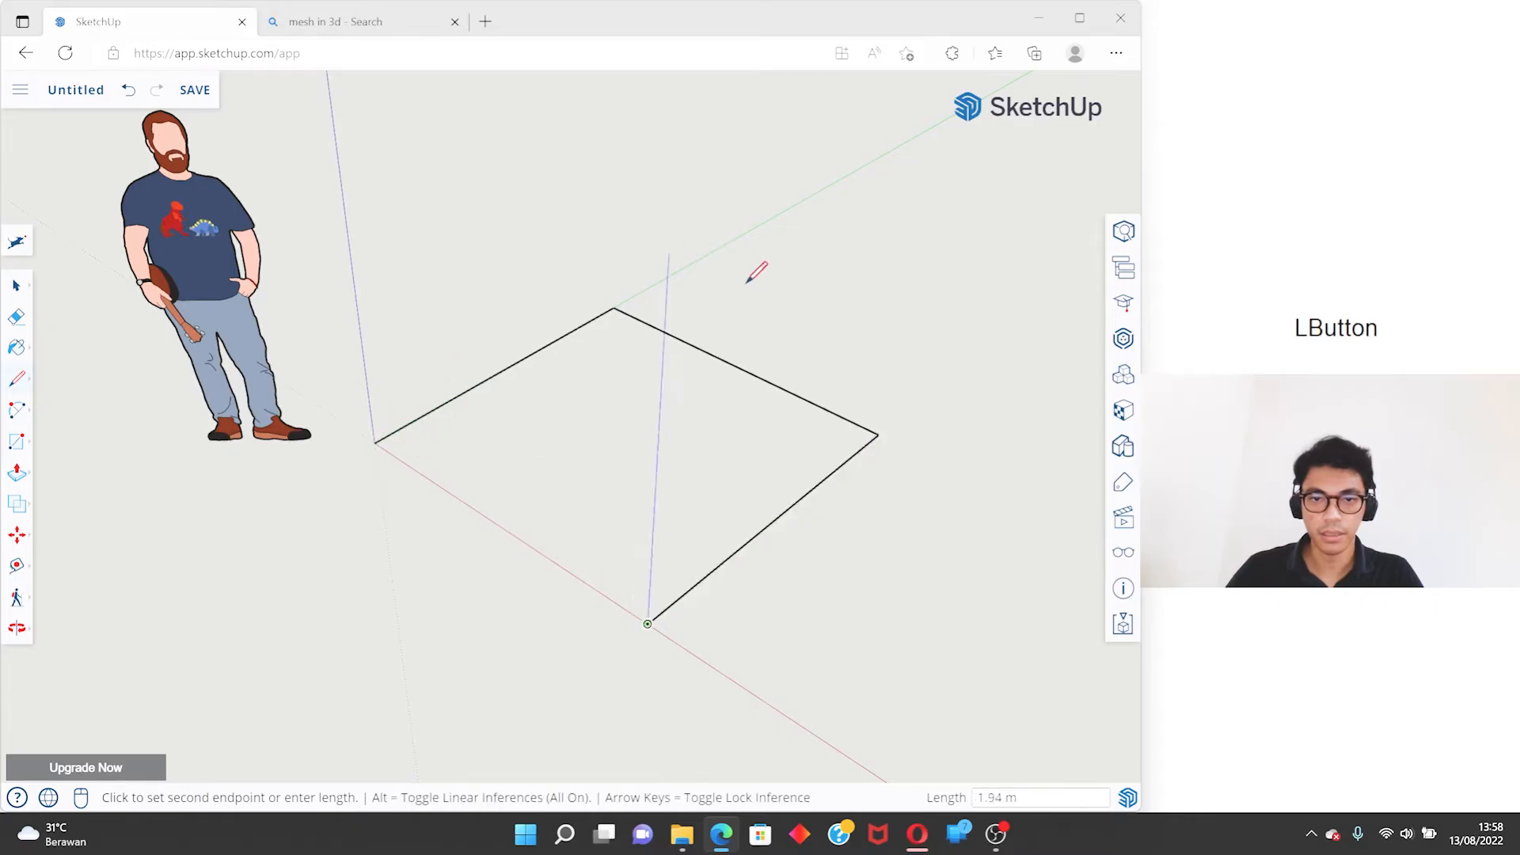
mouse_move(627, 570)
middle_down()
mouse_move(965, 428)
mouse_move(483, 536)
middle_up()
scroll(665, 499, down, 2)
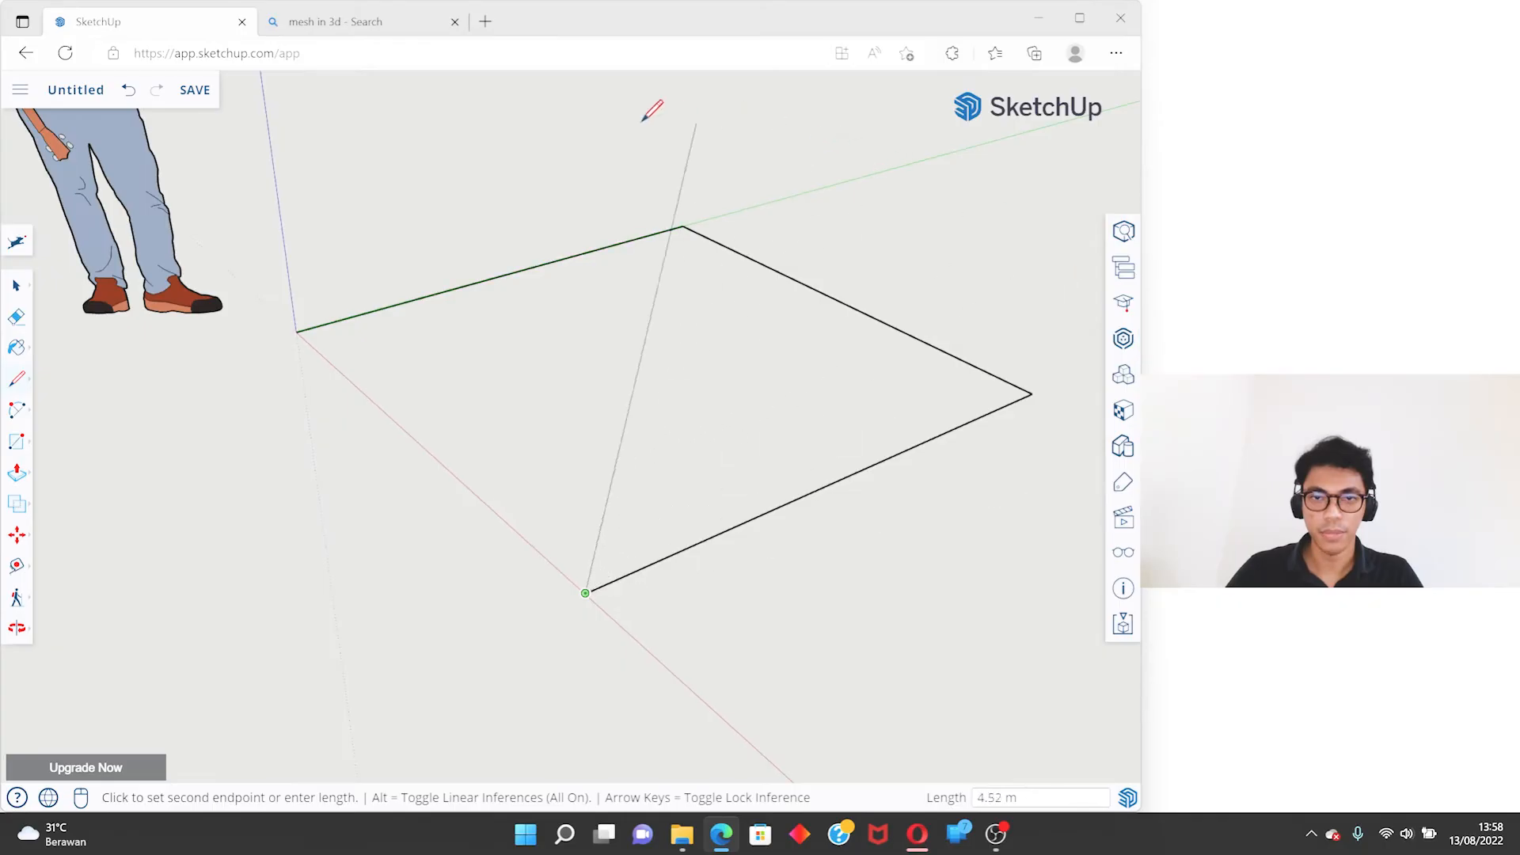
middle_drag(475, 383, 543, 543)
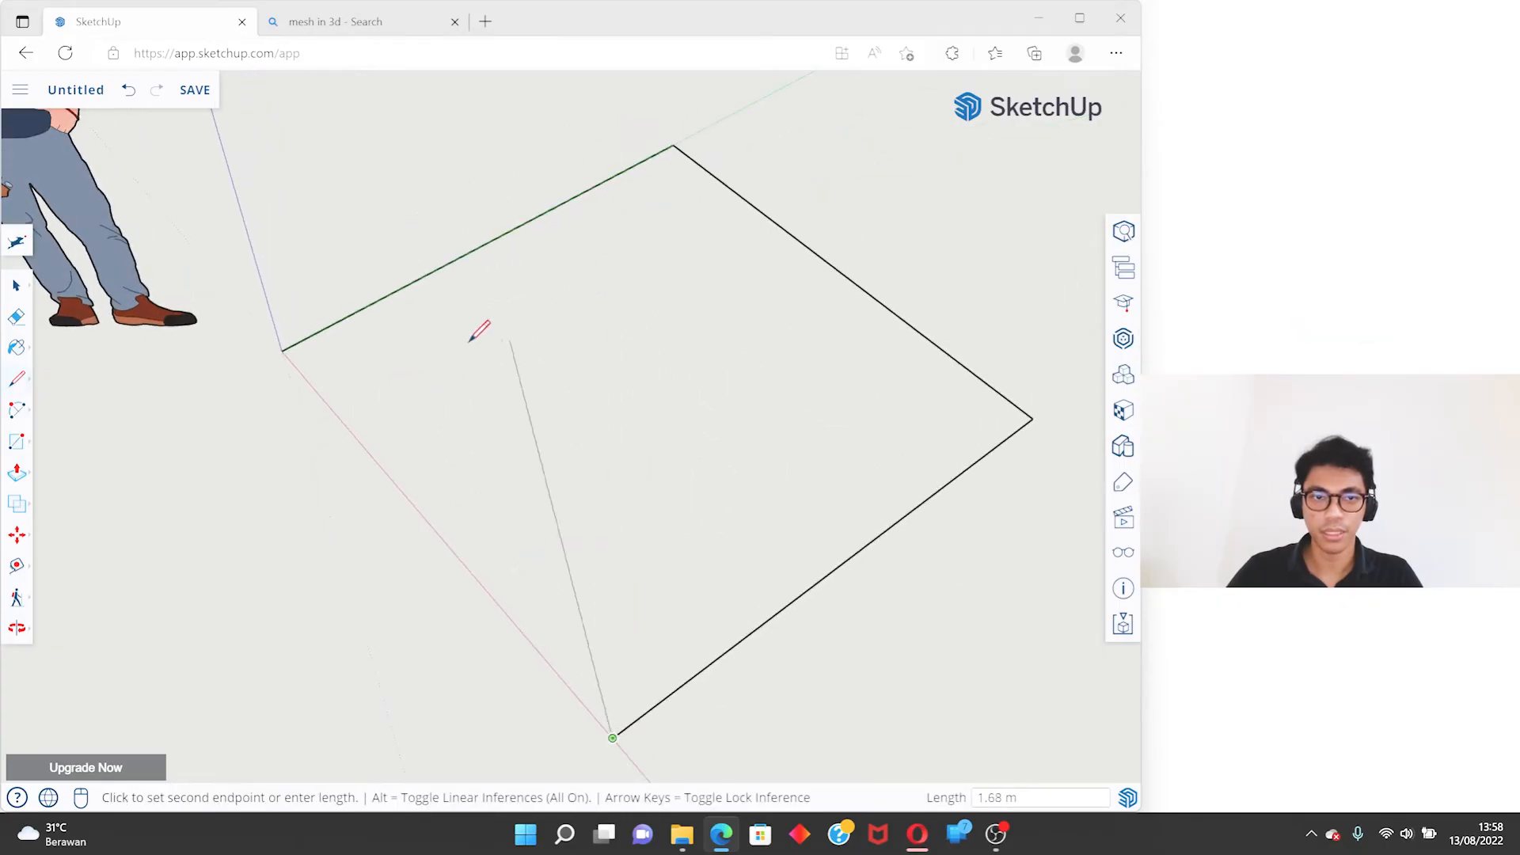
click(285, 345)
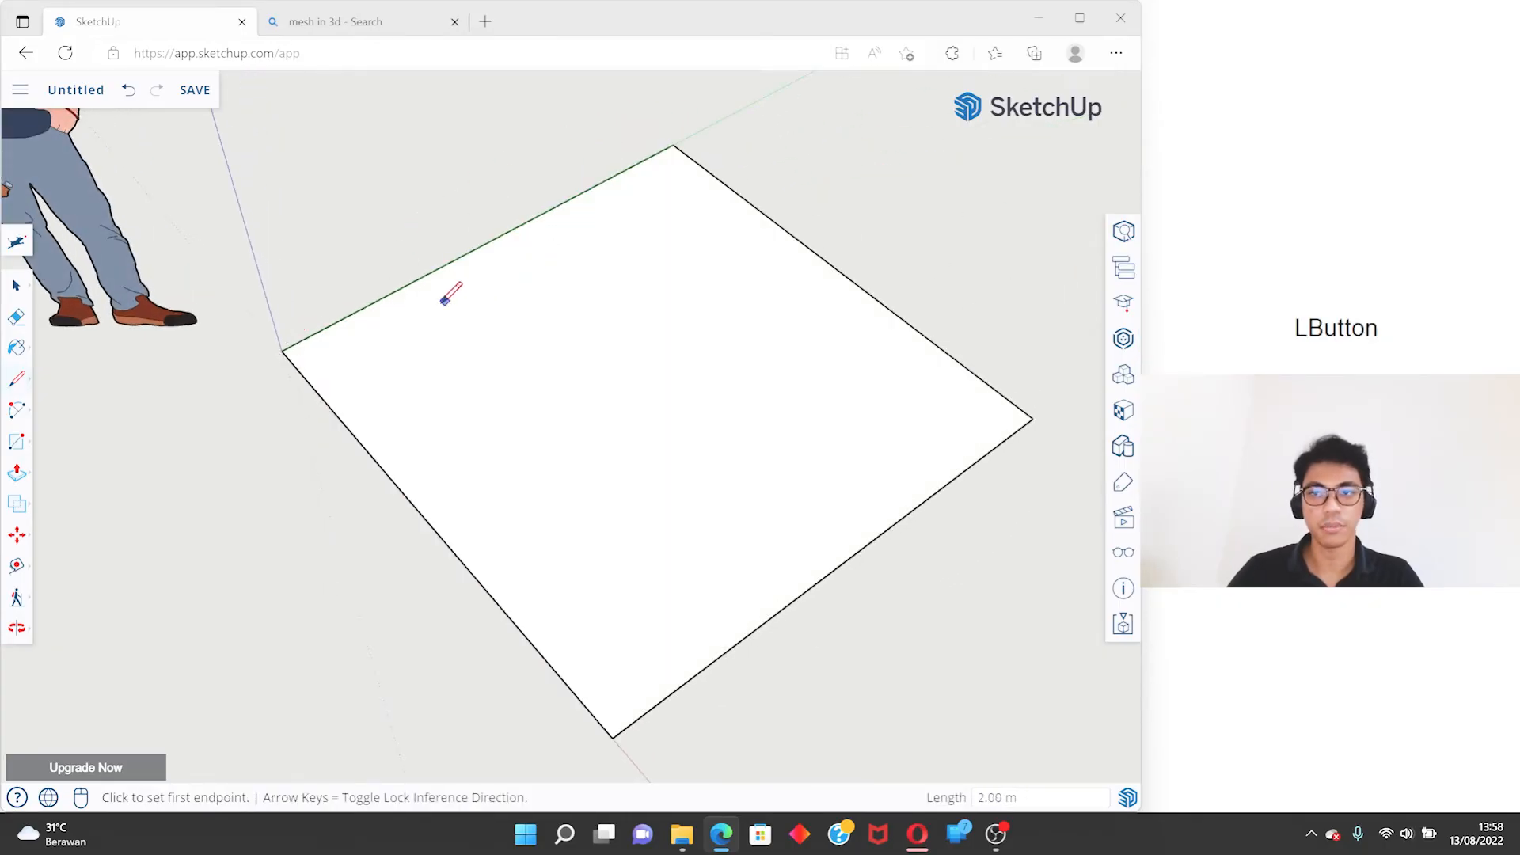
- Return to Select, select the square face with its edges and clear the selection
scroll(440, 304, down, 5)
key(space)
middle_drag(420, 373, 780, 224)
scroll(525, 365, up, 2)
click(525, 365)
double_click(524, 366)
scroll(525, 366, up, 3)
middle_drag(532, 356, 499, 369)
scroll(498, 370, down, 1)
click(637, 289)
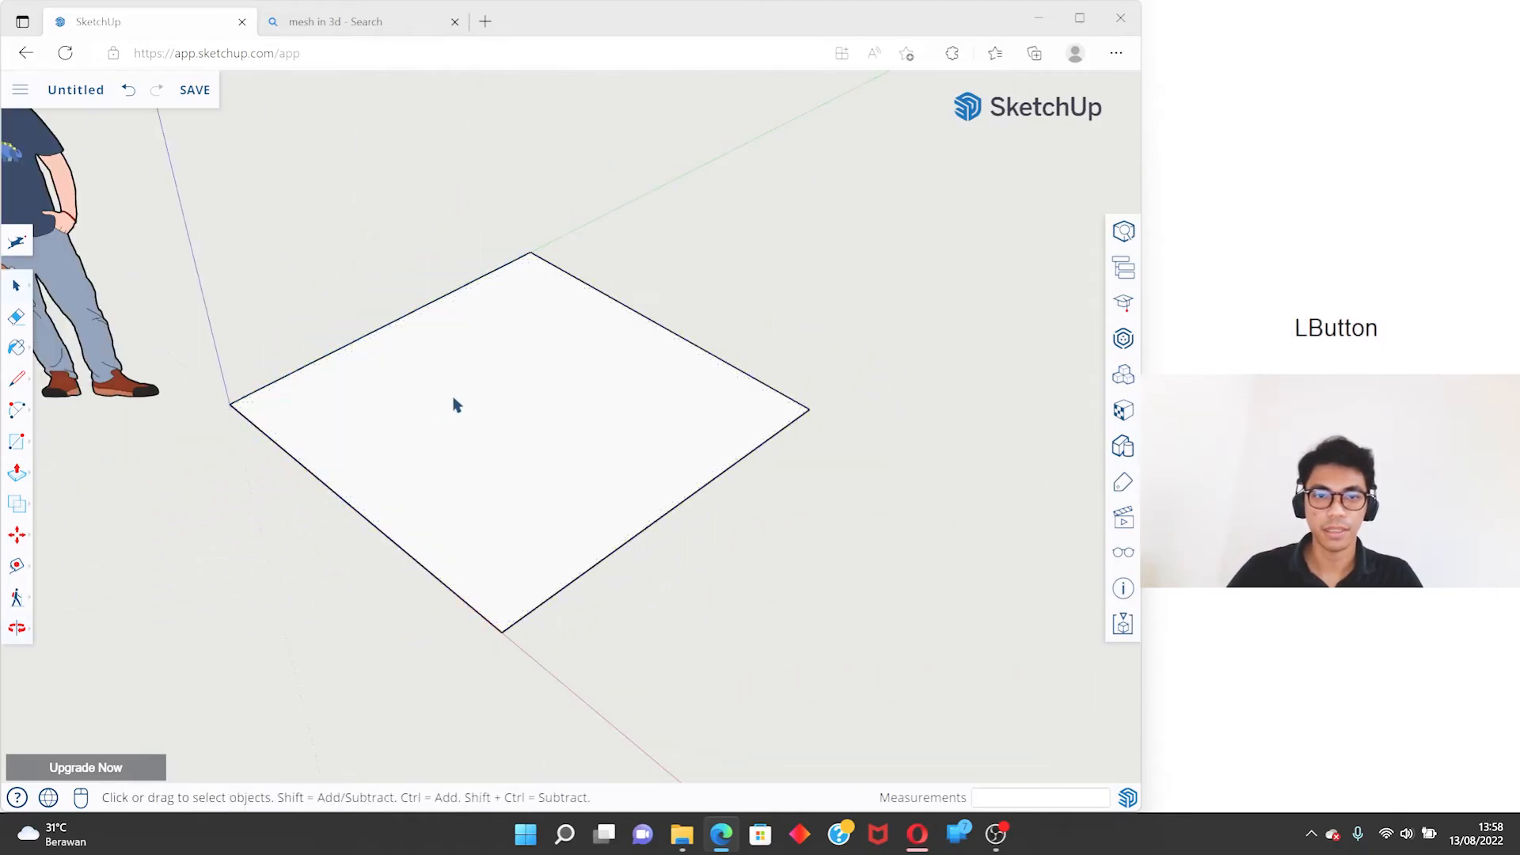
- Examine the finished square face from different angles and distances
middle_drag(726, 353, 277, 384)
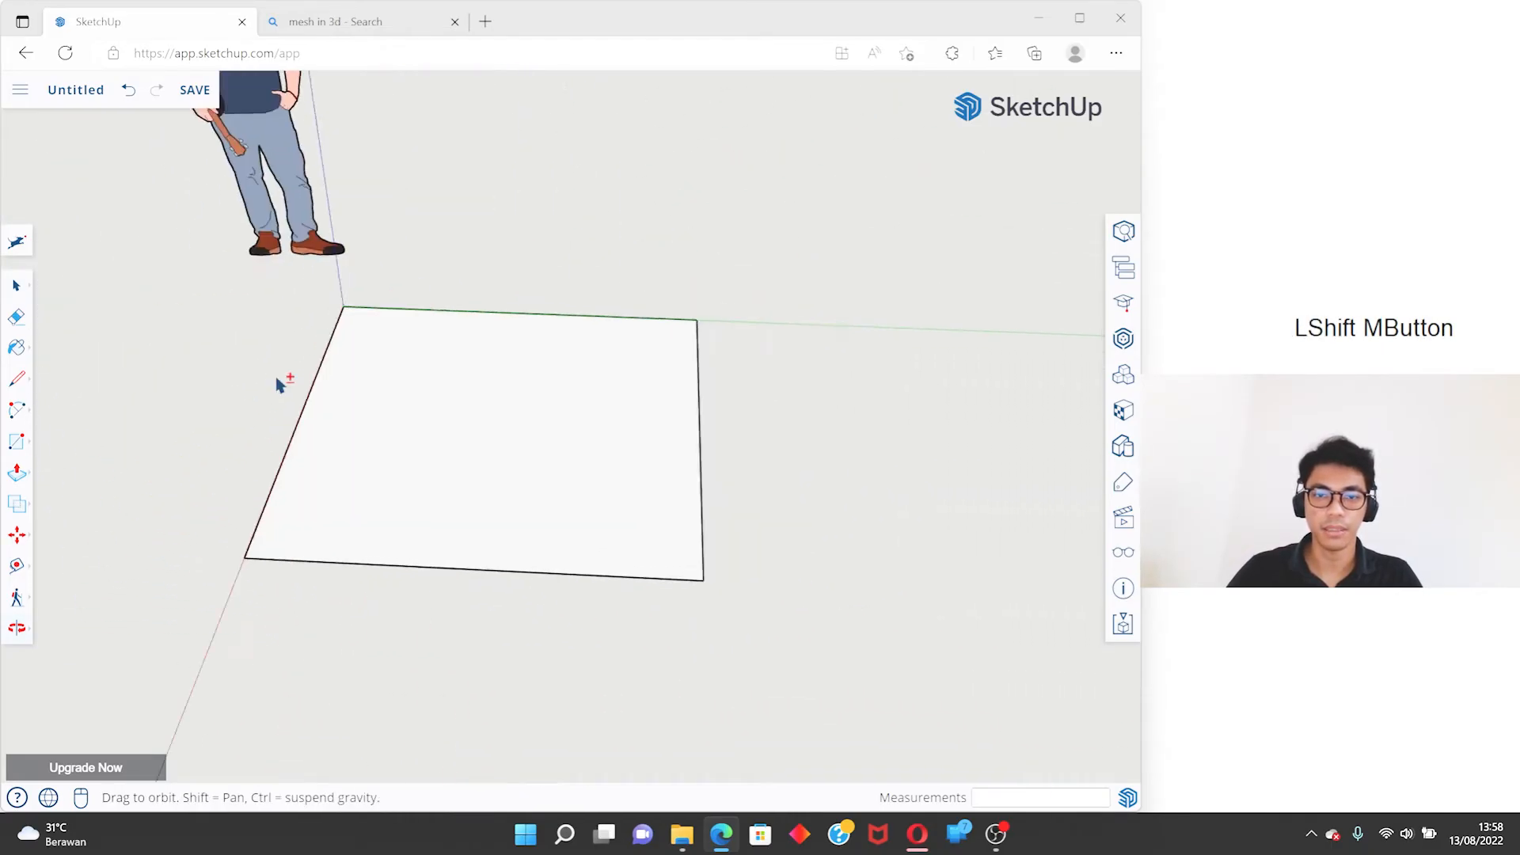
scroll(543, 435, up, 3)
scroll(424, 417, down, 5)
middle_drag(424, 417, 274, 458)
scroll(482, 363, up, 3)
scroll(373, 393, down, 3)
scroll(462, 468, up, 3)
shift+middle_drag(462, 468, 463, 364)
scroll(464, 364, down, 3)
- Select the face and its bounding edges once more to show the selection, and deselect them
double_click(567, 370)
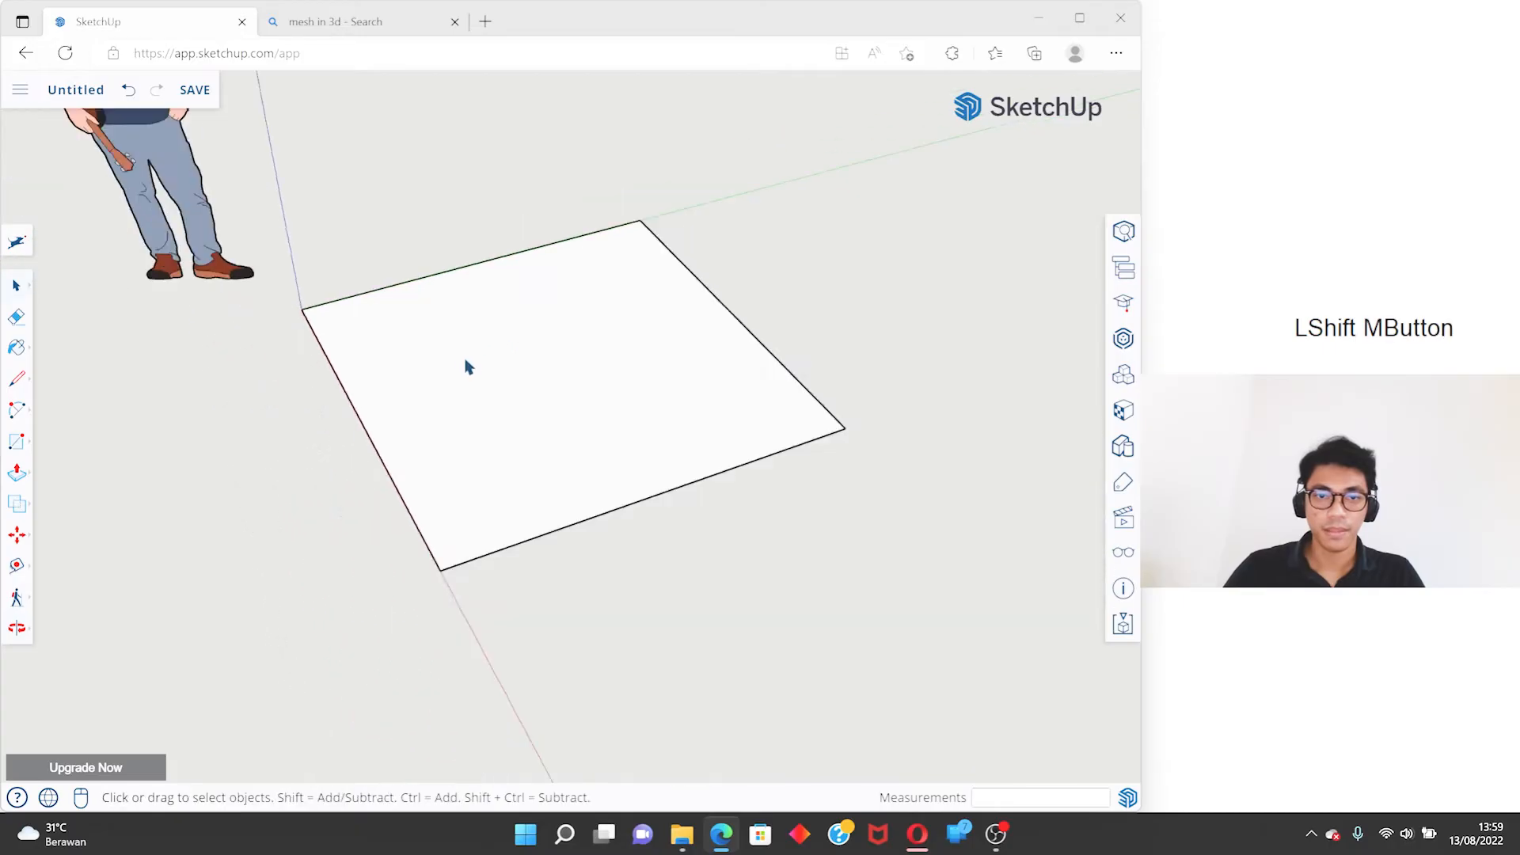
middle_drag(567, 370, 652, 319)
click(554, 344)
scroll(503, 358, up, 3)
double_click(510, 313)
scroll(575, 302, down, 3)
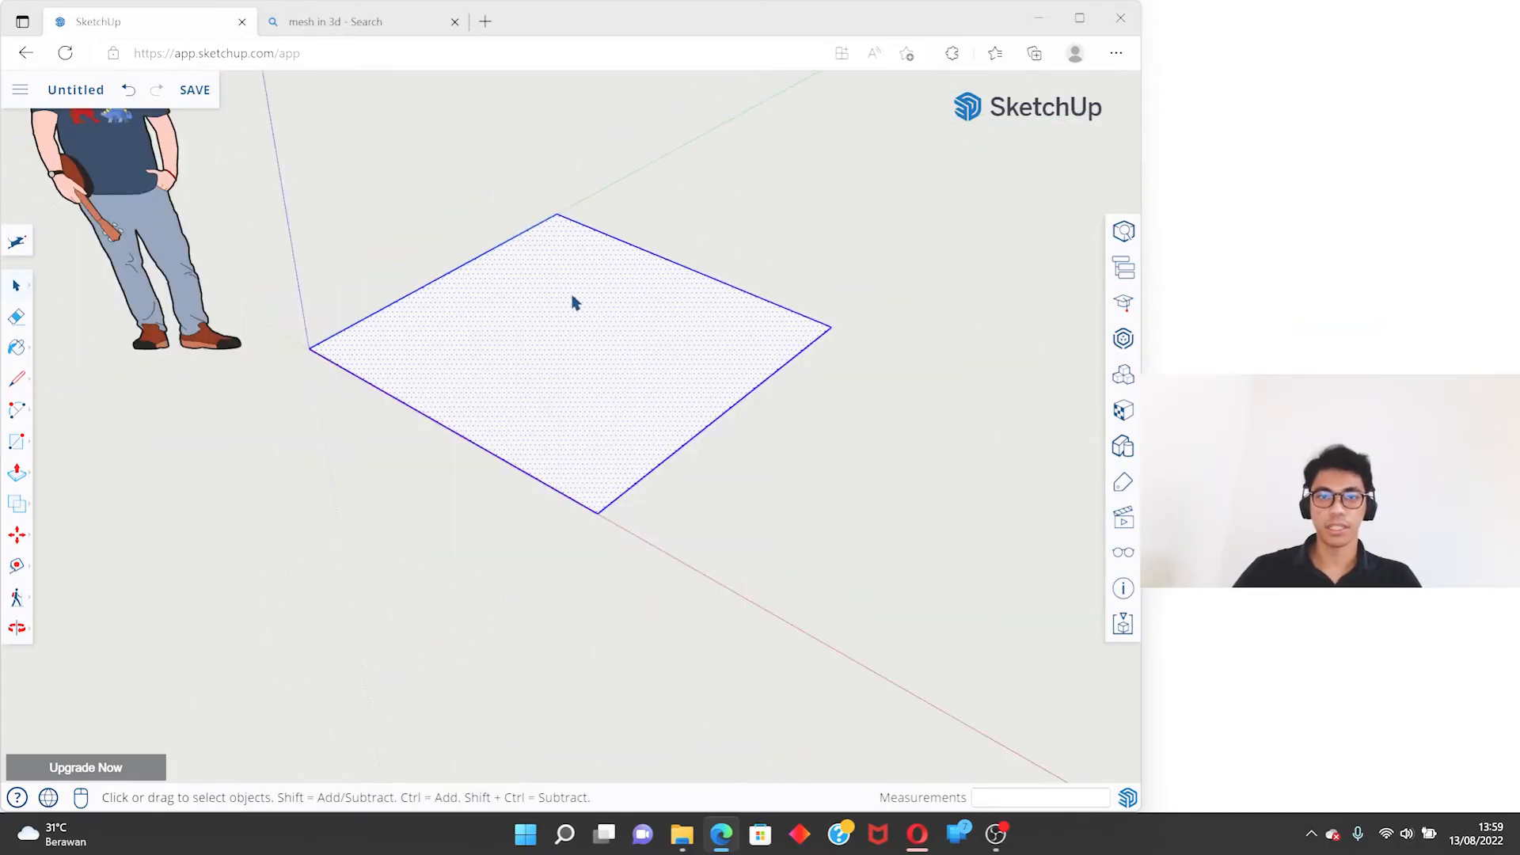
mouse_move(575, 302)
middle_down()
mouse_move(543, 316)
mouse_move(563, 301)
middle_up()
click(713, 224)
middle_drag(712, 224, 458, 347)
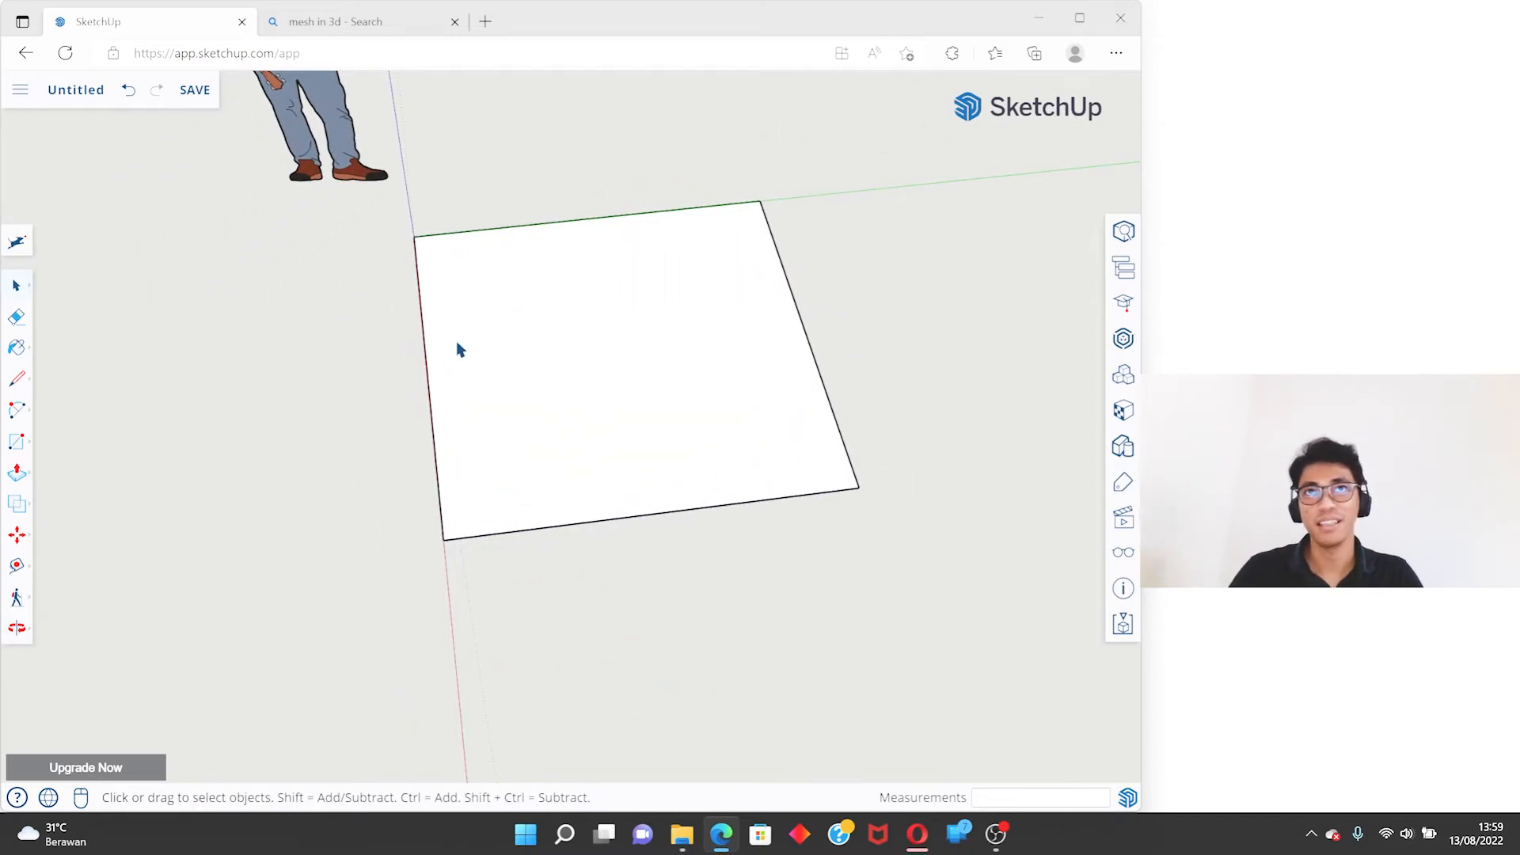
scroll(457, 344, down, 4)
scroll(486, 335, up, 5)
middle_drag(408, 354, 382, 330)
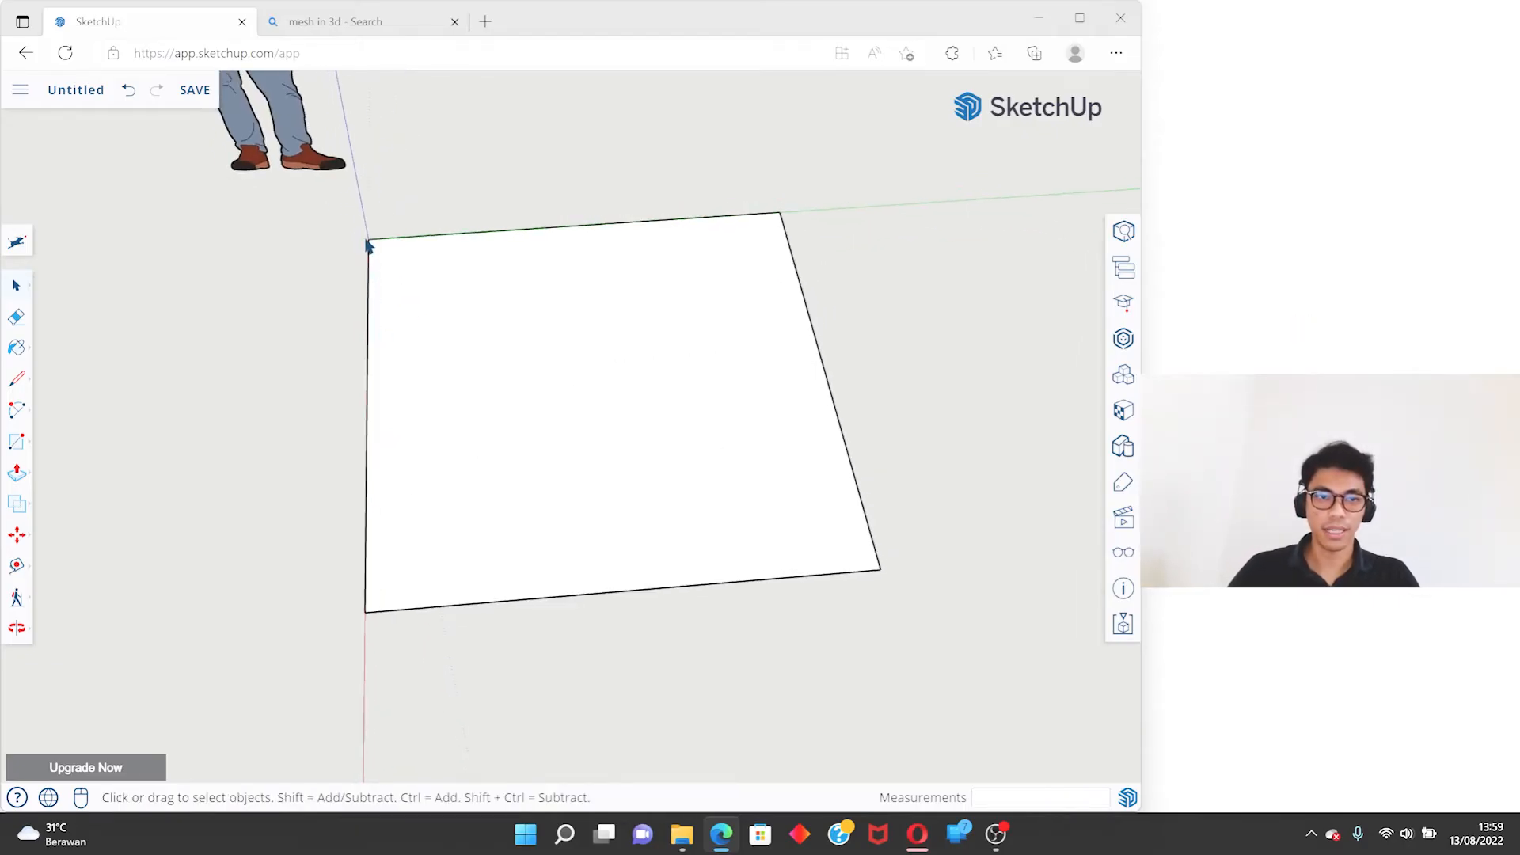
middle_drag(361, 269, 699, 272)
shift+middle_drag(374, 278, 515, 315)
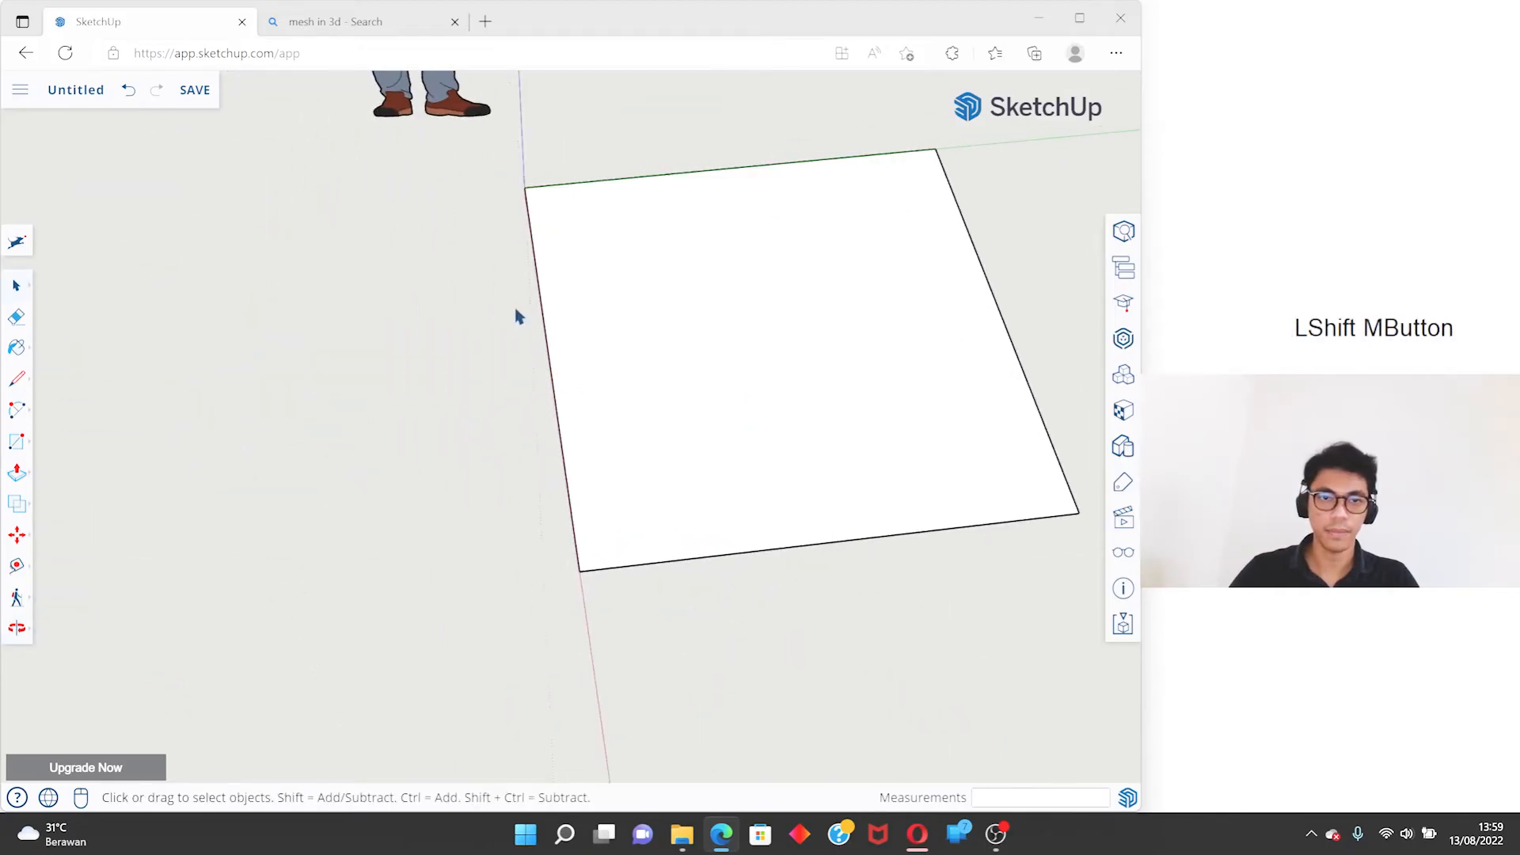
- Select the square's edge along the red axis on its own and clear the selection
click(535, 274)
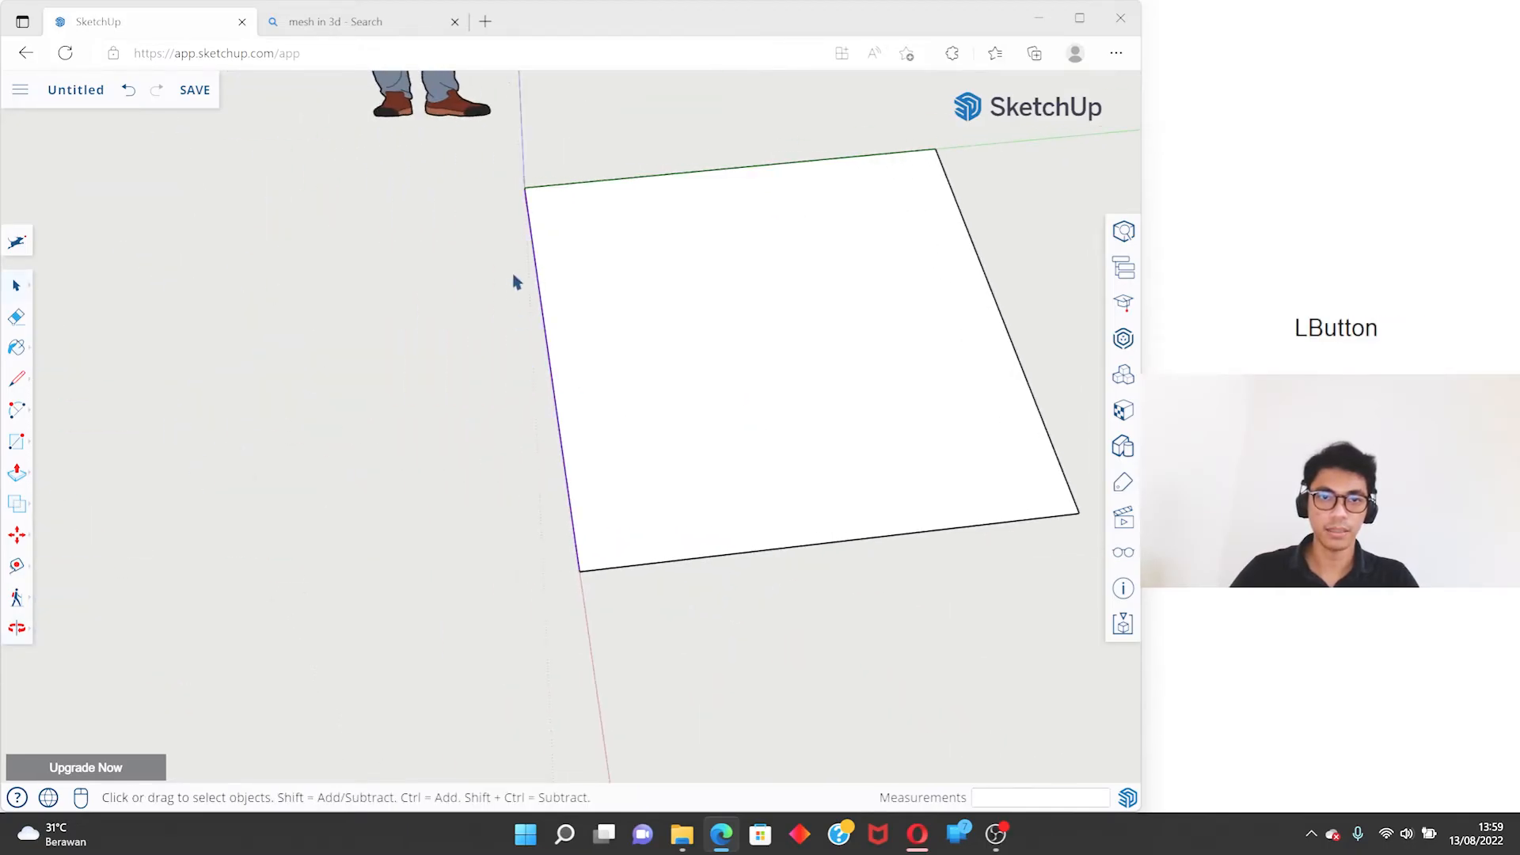
click(533, 252)
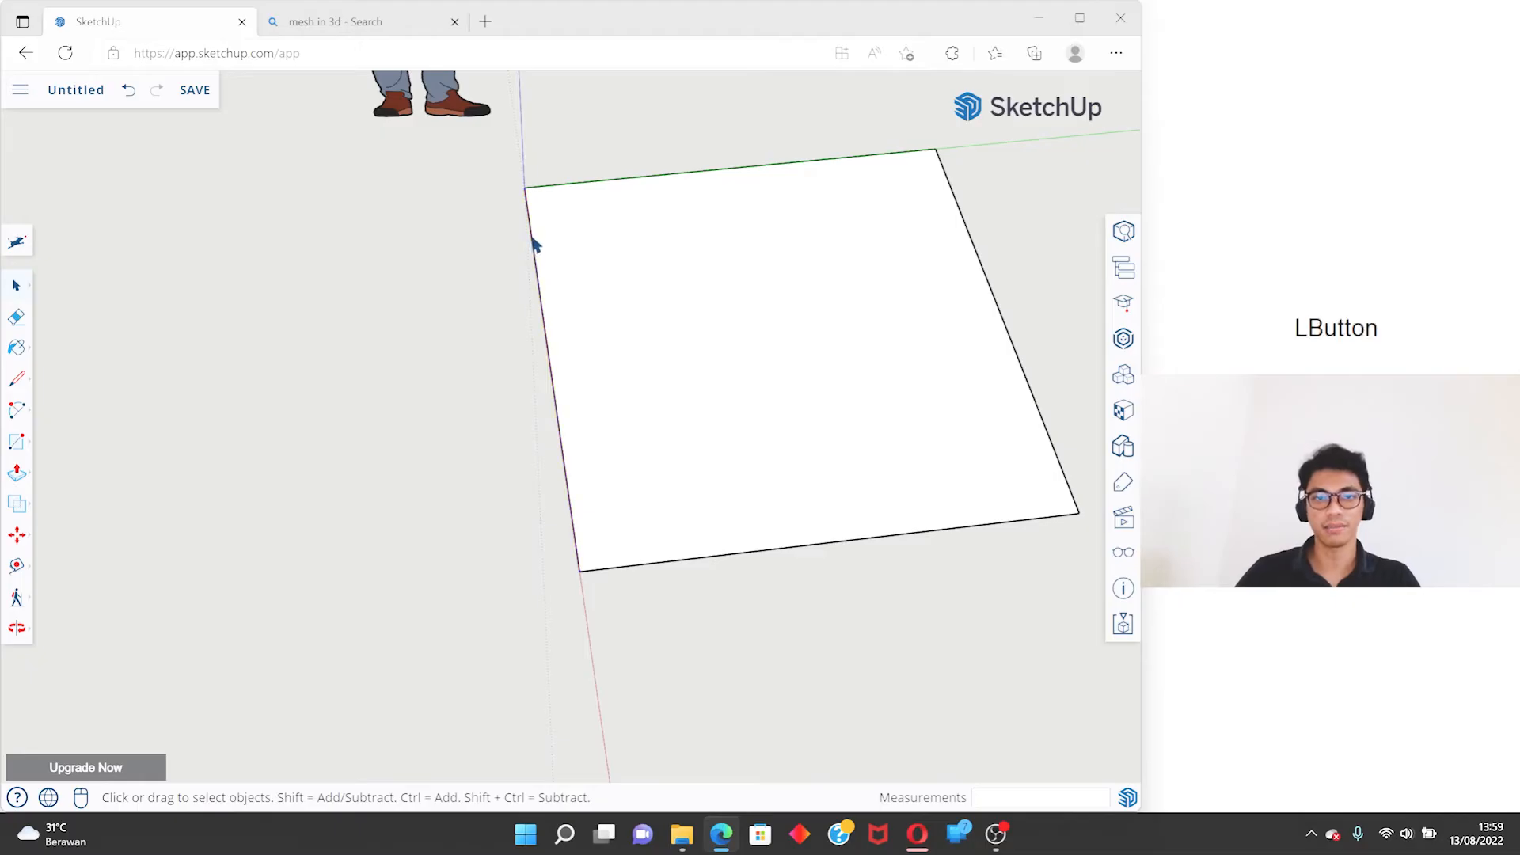
click(452, 298)
scroll(590, 293, down, 3)
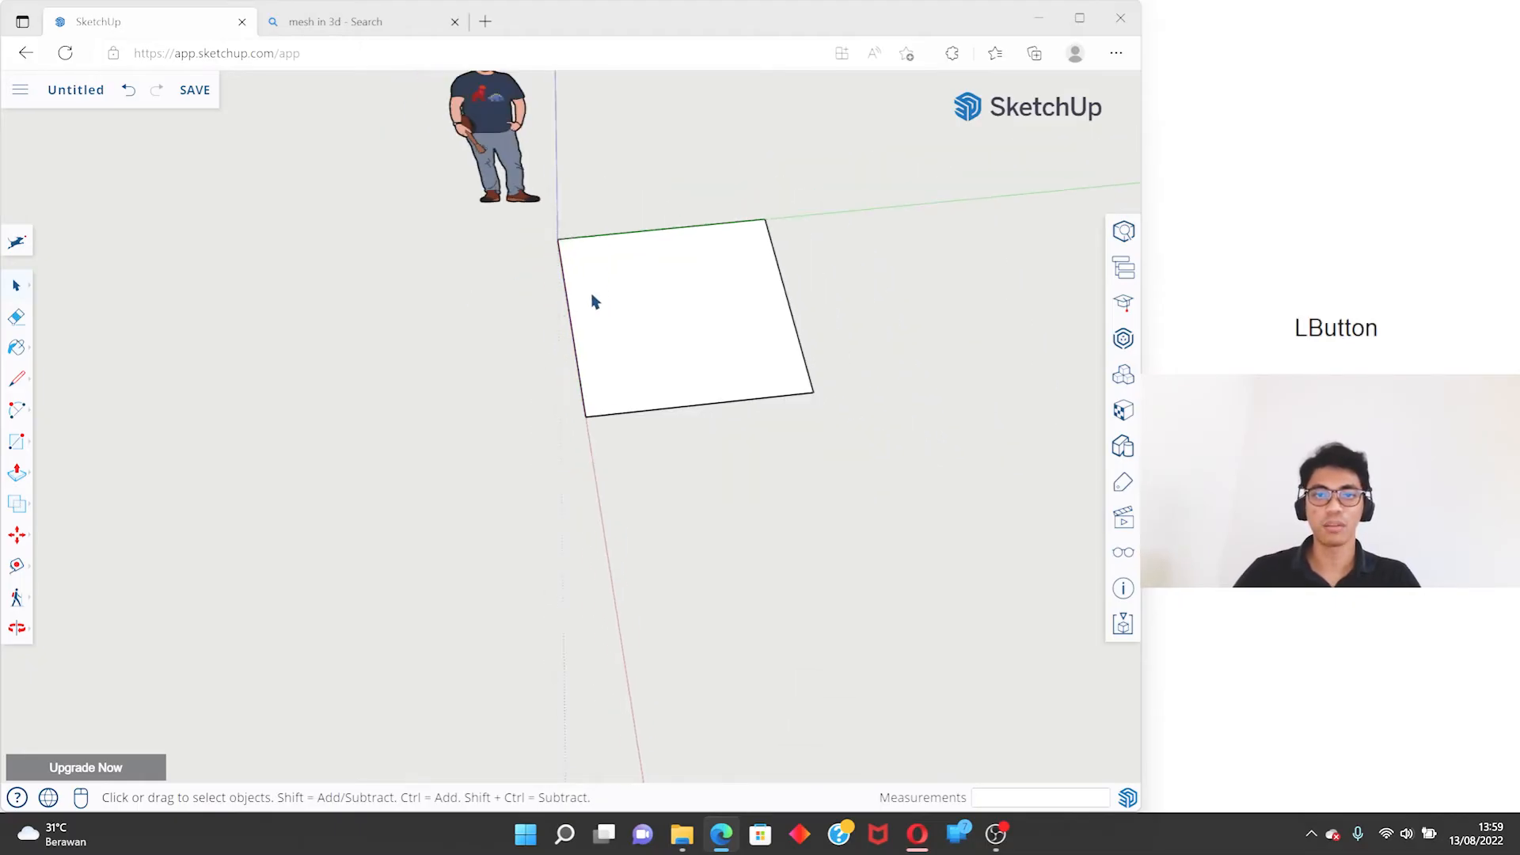
scroll(544, 348, up, 3)
scroll(616, 453, down, 3)
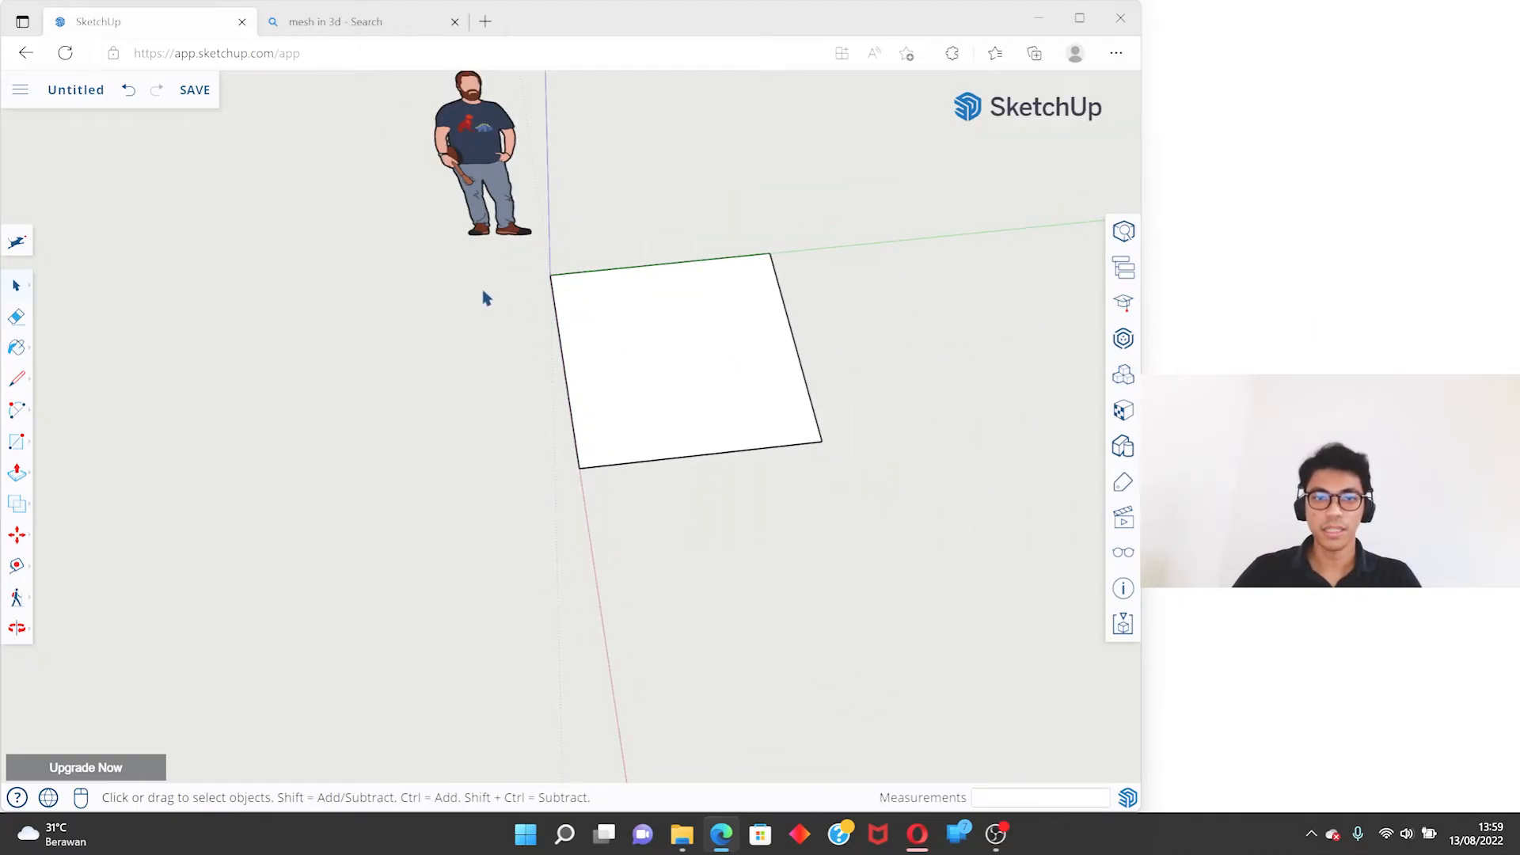
- Window-select the edge along the red axis by fully enclosing it and only partly enclosing the face
click(425, 262)
drag(441, 265, 651, 519)
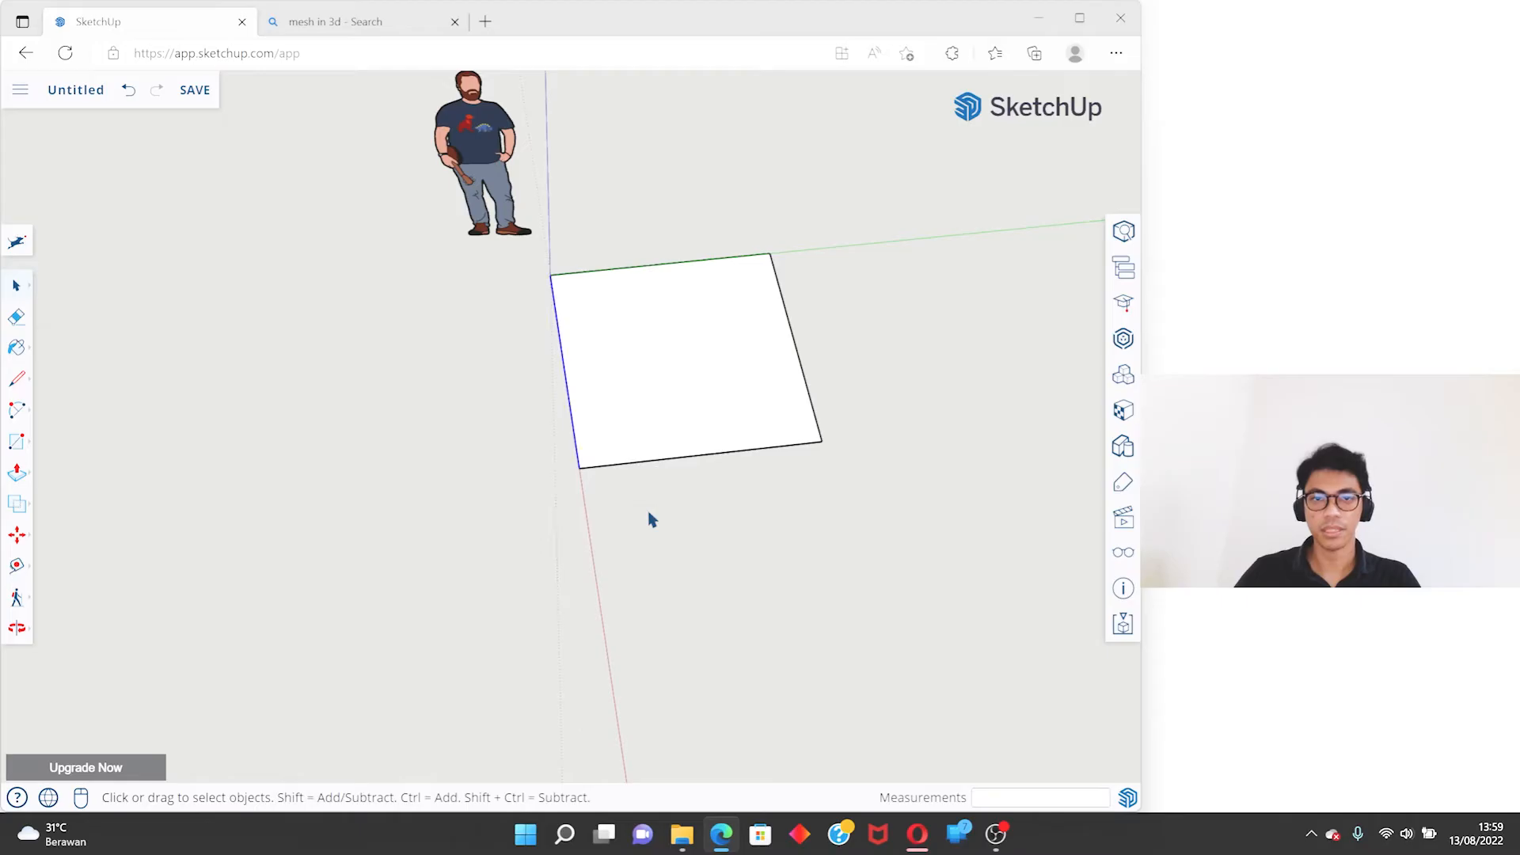
drag(401, 247, 625, 559)
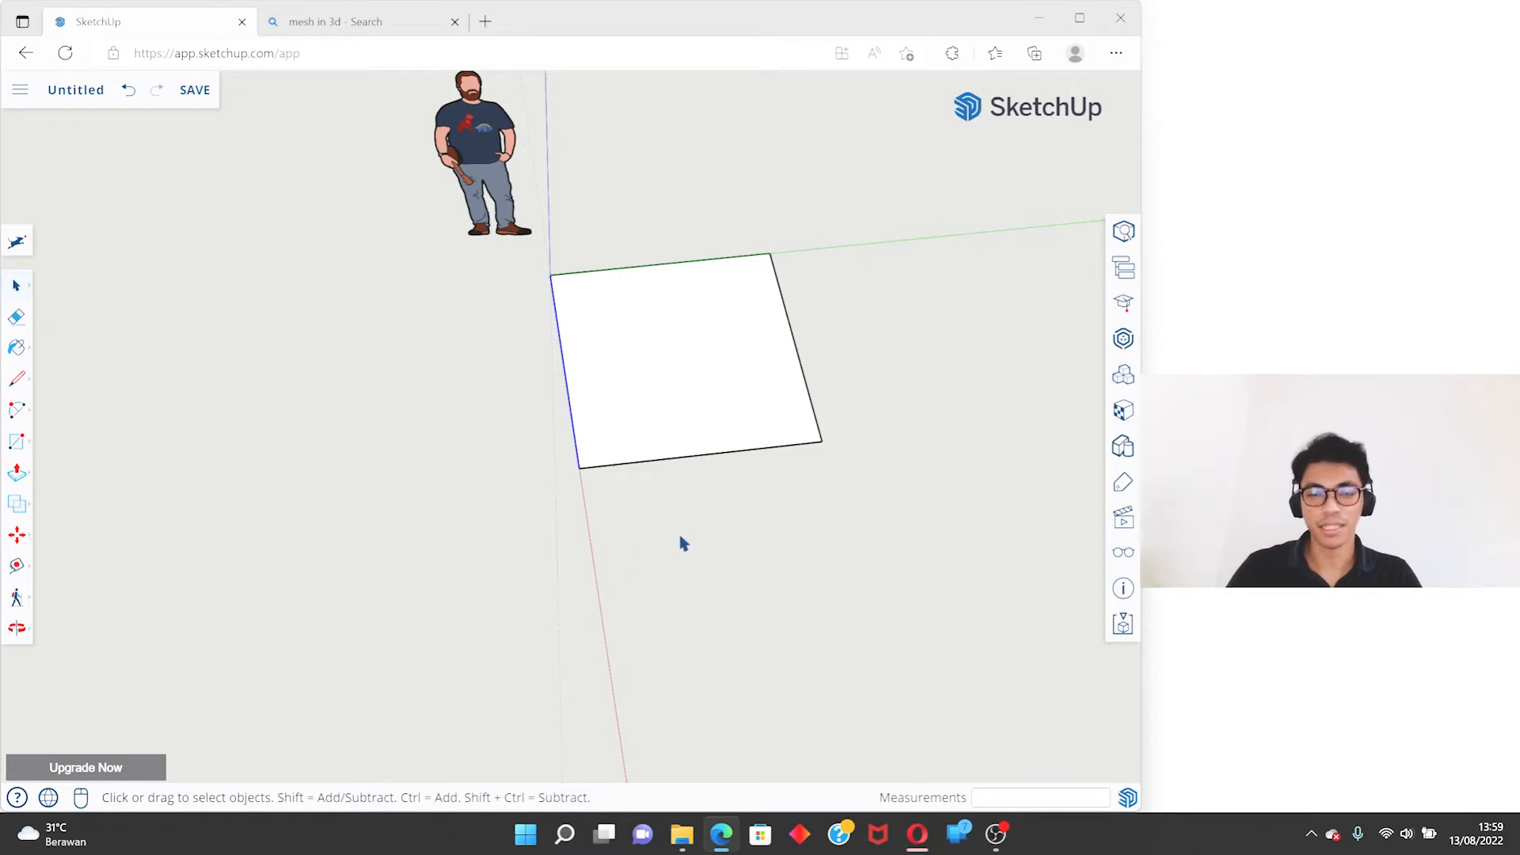
- Crossing-select the face and every edge the selection box touches, and clear the selection
drag(663, 514, 387, 274)
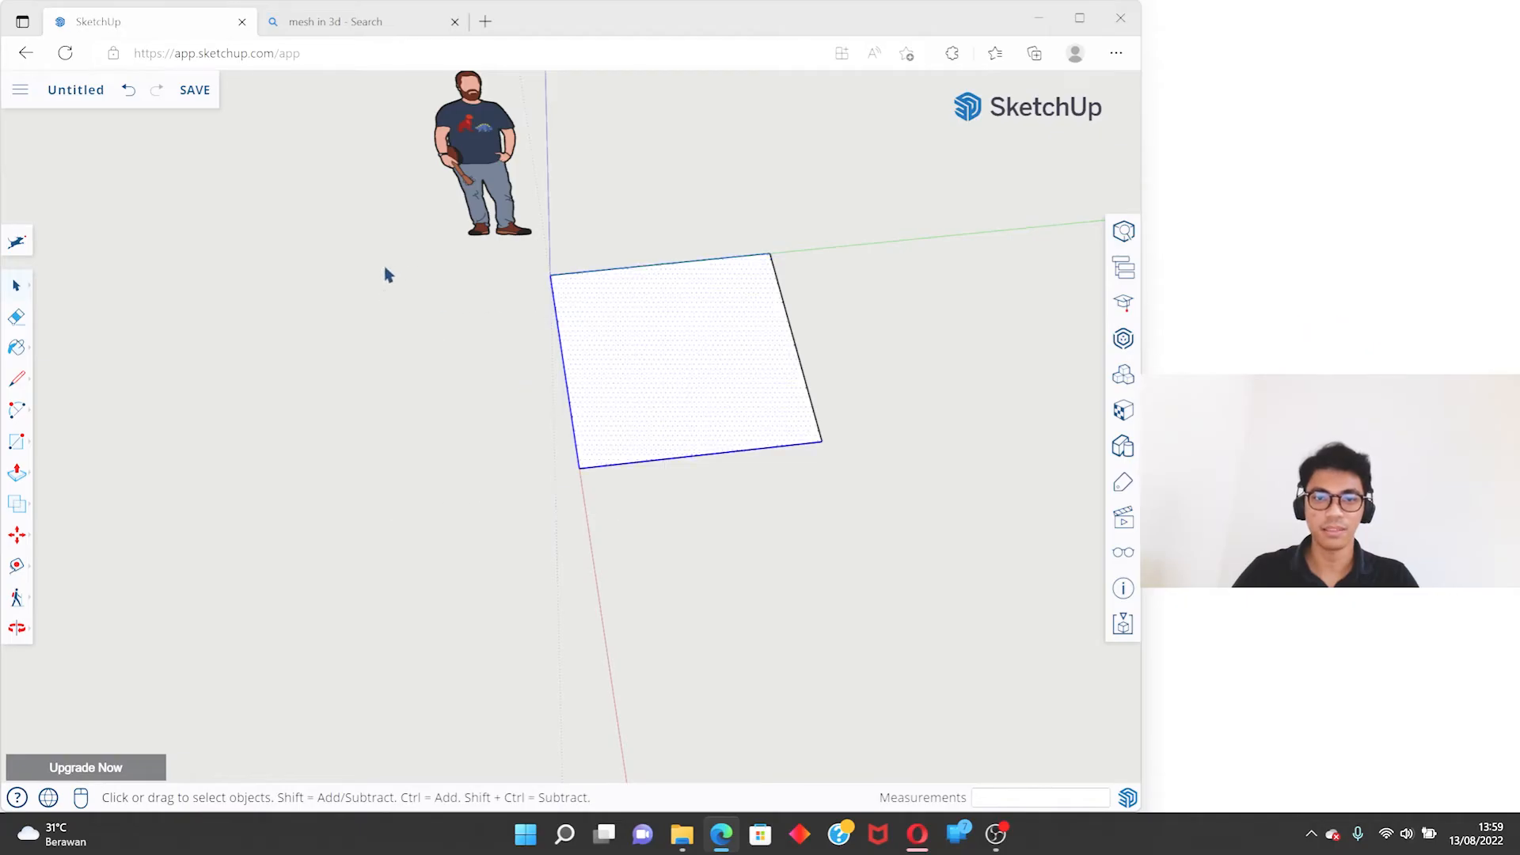
click(686, 540)
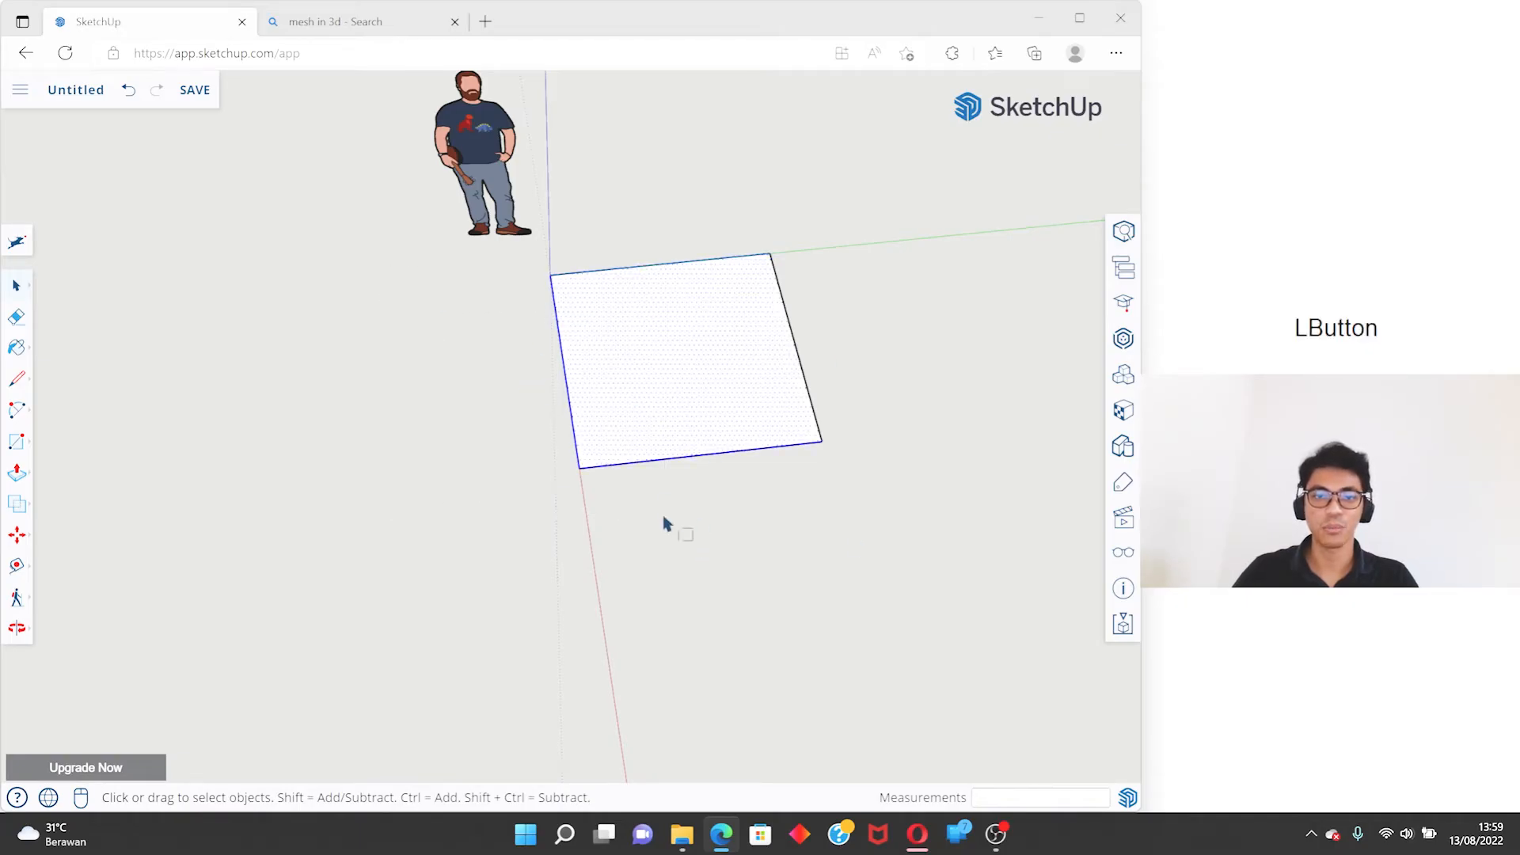
drag(498, 389, 363, 270)
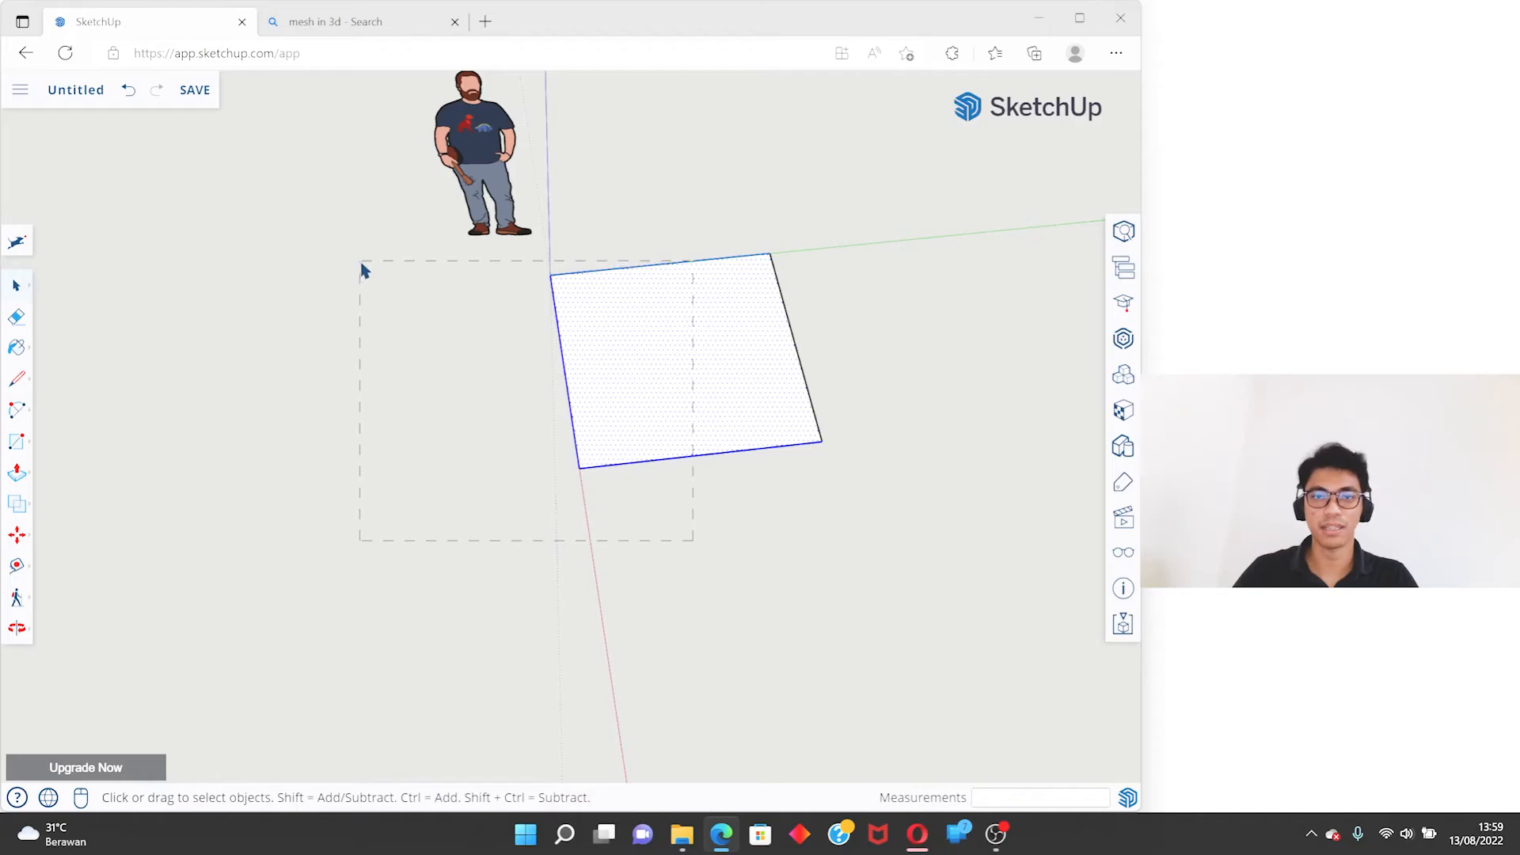
drag(709, 552, 461, 273)
click(887, 595)
- Repeat the window selection around the red-axis edge and clear the selection
drag(551, 299, 560, 343)
click(541, 366)
drag(307, 236, 629, 605)
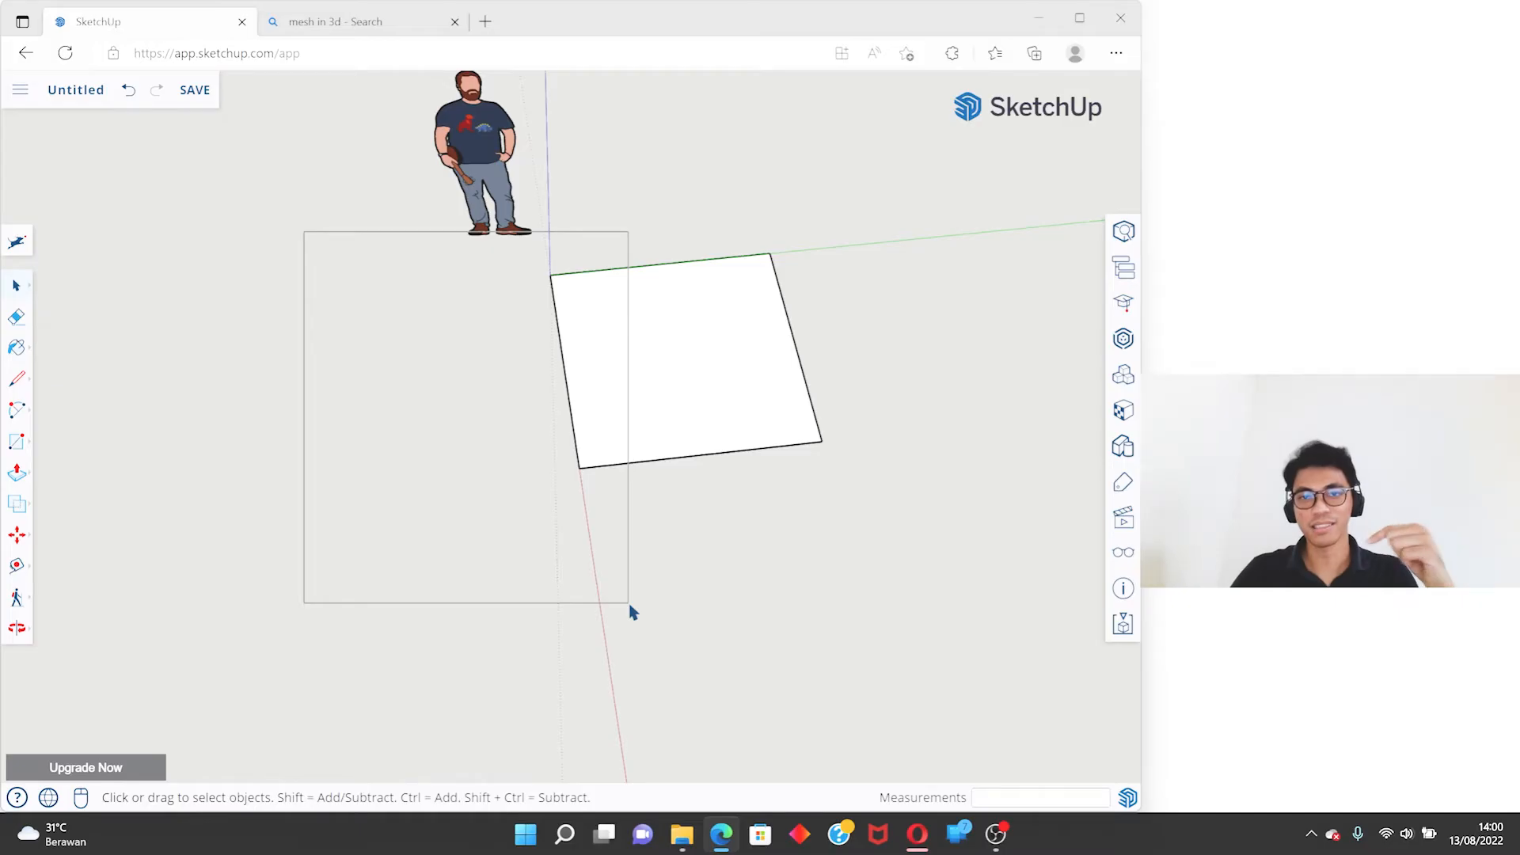
drag(632, 613, 632, 612)
scroll(509, 420, up, 4)
middle_drag(607, 292, 828, 306)
scroll(624, 325, down, 4)
click(733, 312)
- Select the square face together with all its bounding edges
shift+middle_drag(717, 262, 559, 401)
scroll(519, 417, up, 3)
scroll(462, 352, up, 5)
middle_drag(460, 348, 471, 375)
scroll(362, 356, down, 2)
middle_drag(363, 356, 417, 335)
scroll(464, 303, down, 2)
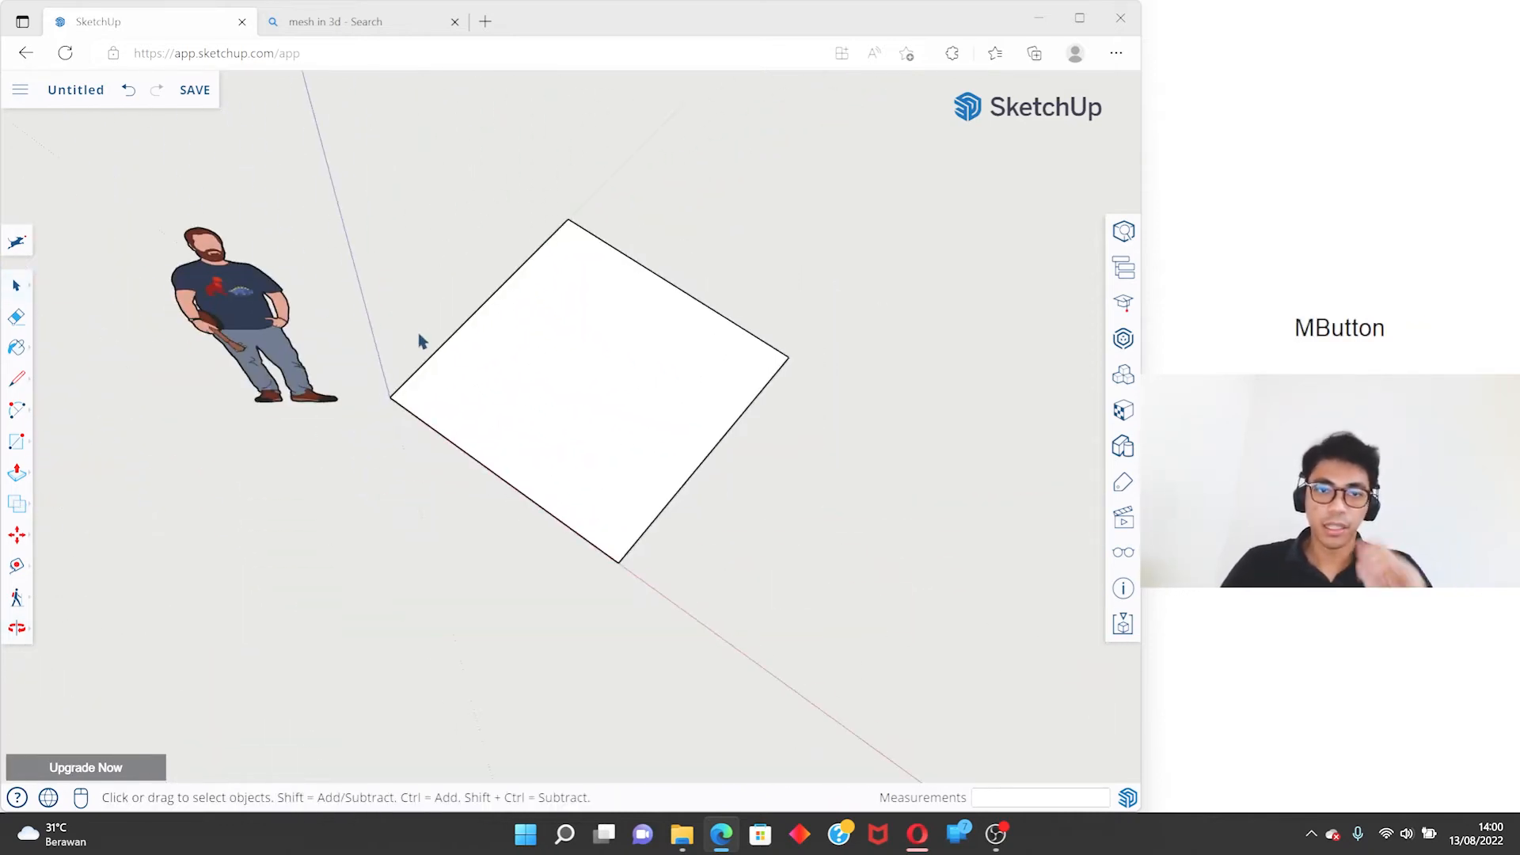
click(733, 406)
middle_drag(733, 406, 566, 441)
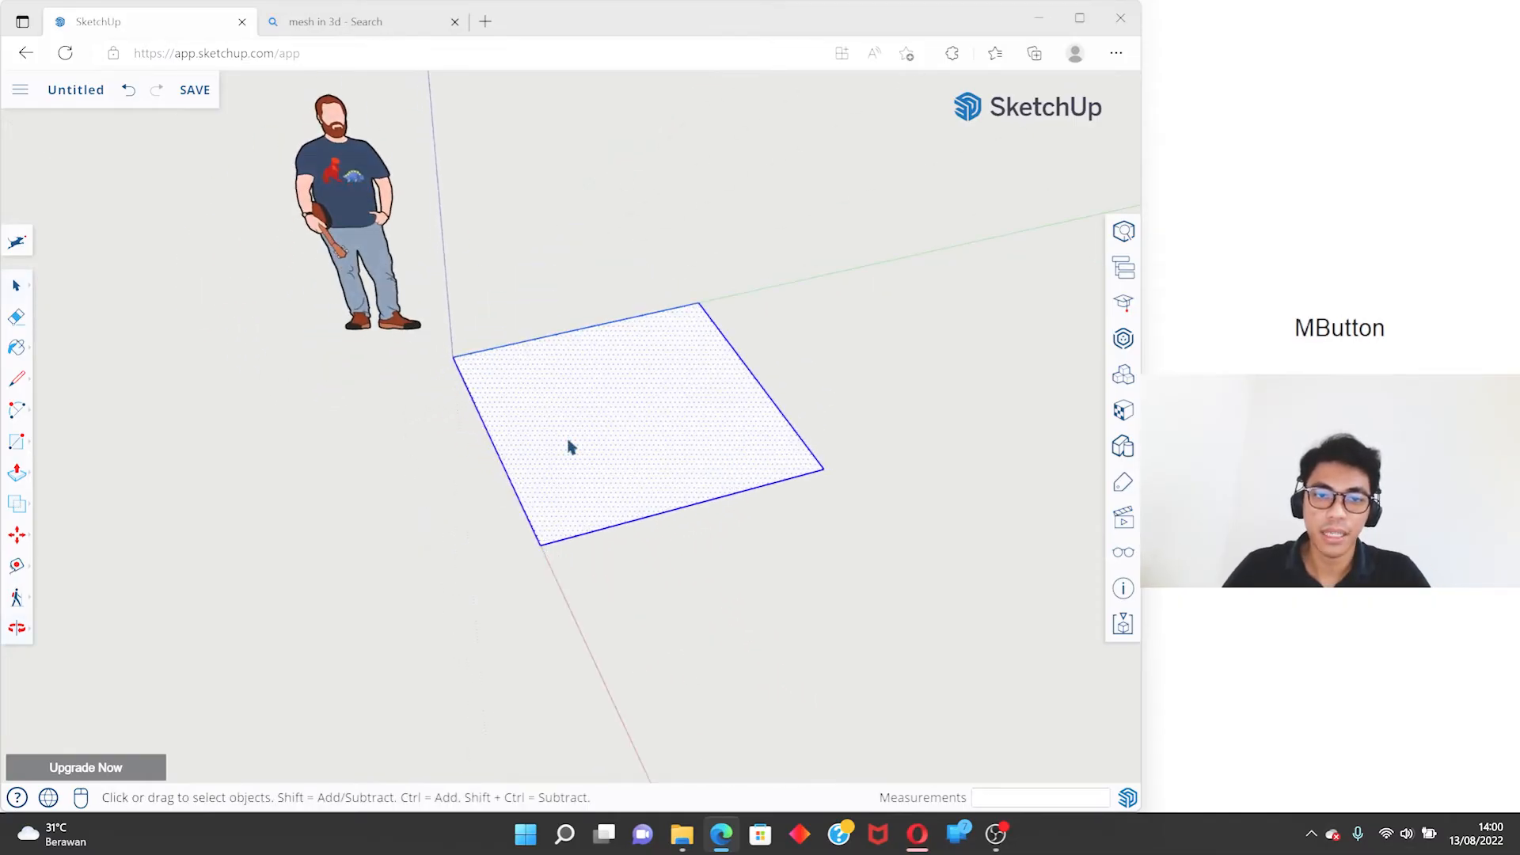
- Select the face alone, extend the selection to its bounding edges, and make them a group
scroll(477, 320, up, 3)
click(645, 370)
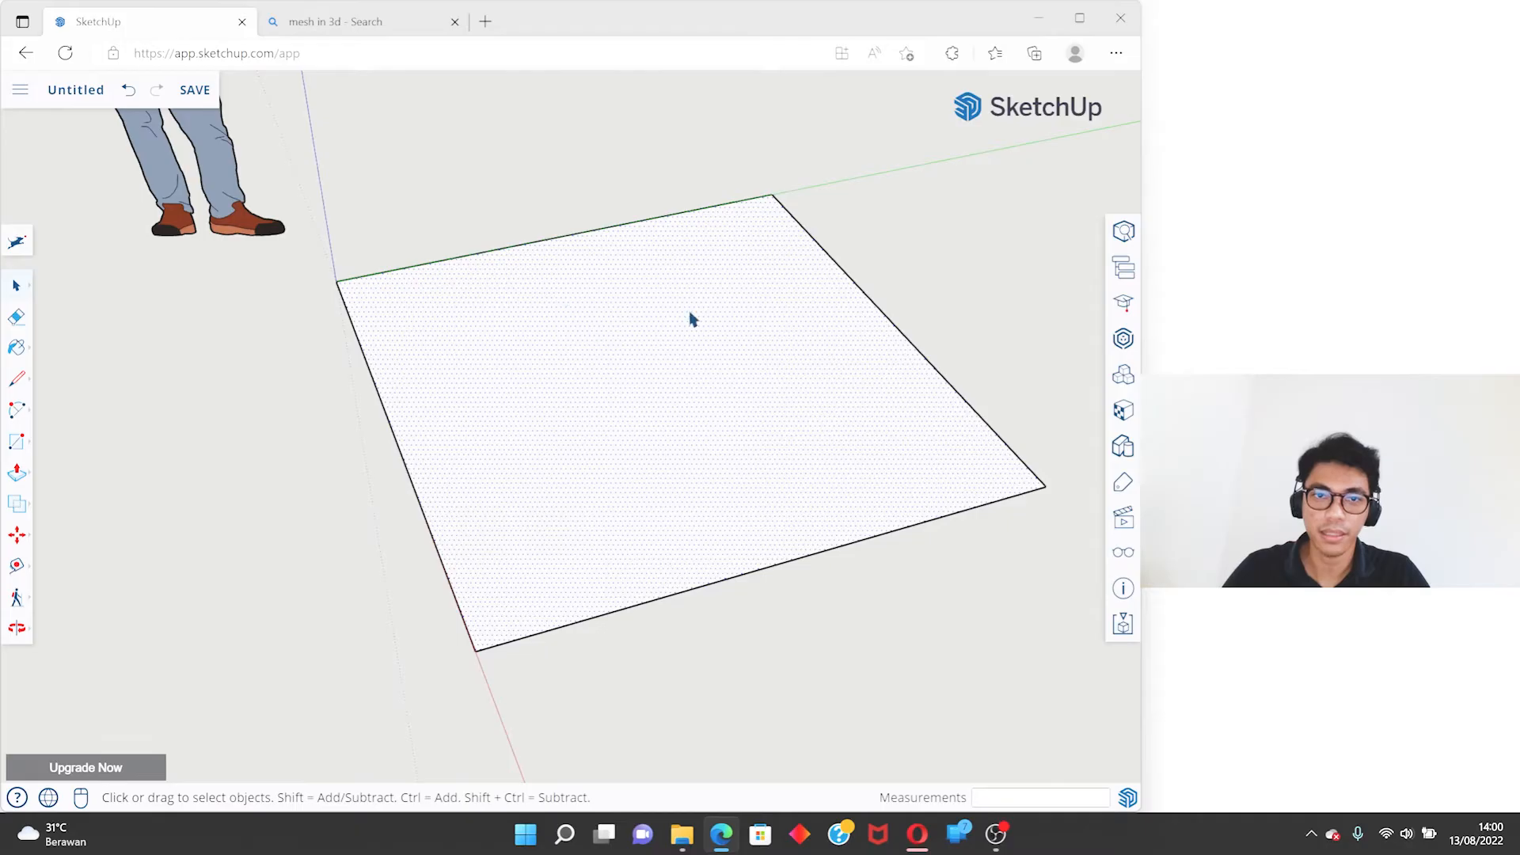
click(667, 319)
scroll(455, 319, down, 3)
scroll(554, 314, up, 2)
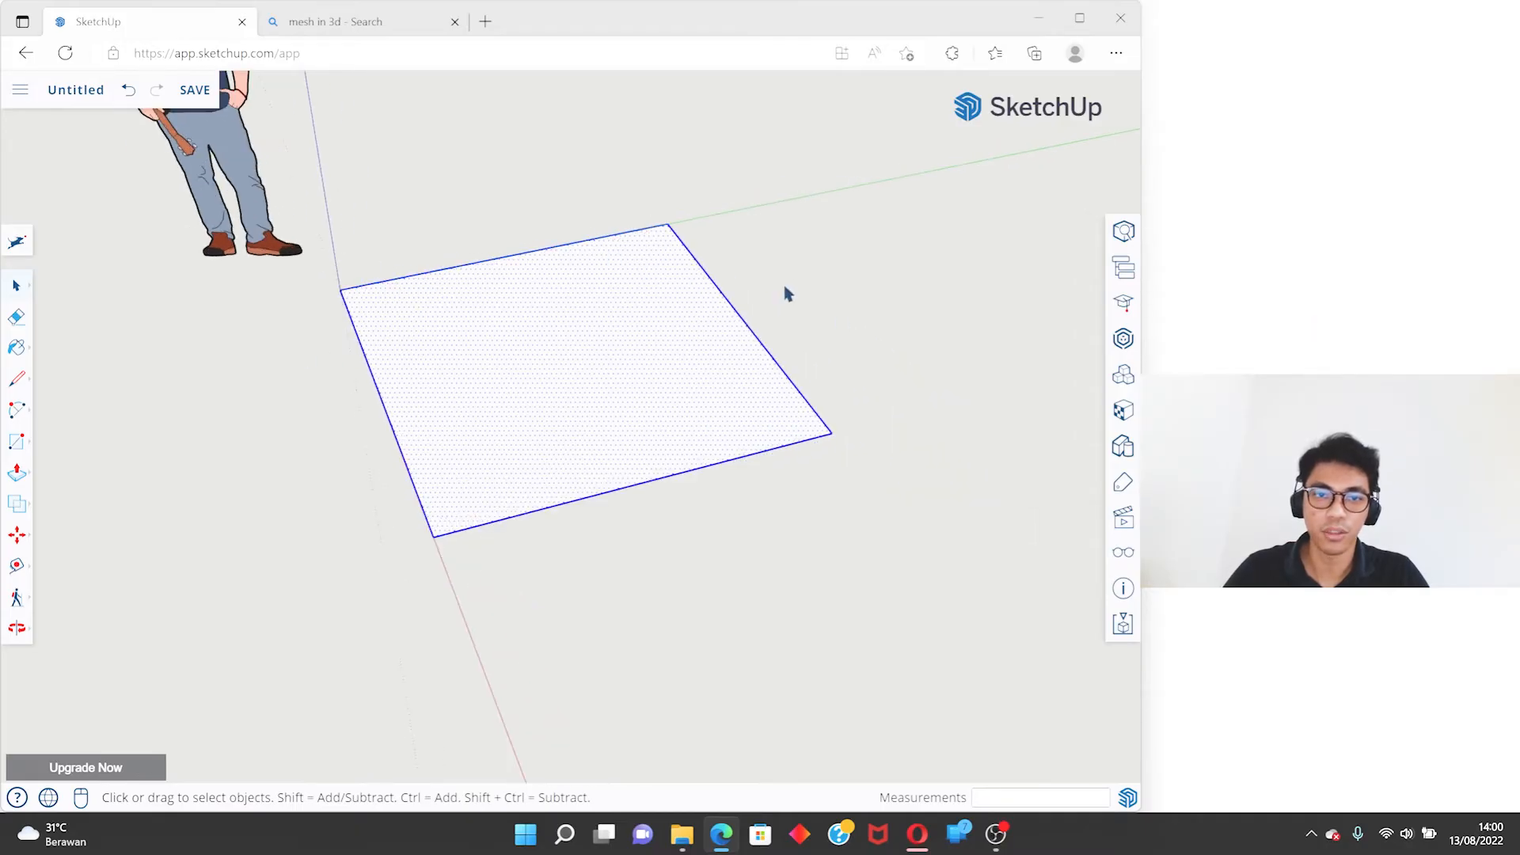
right_click(594, 289)
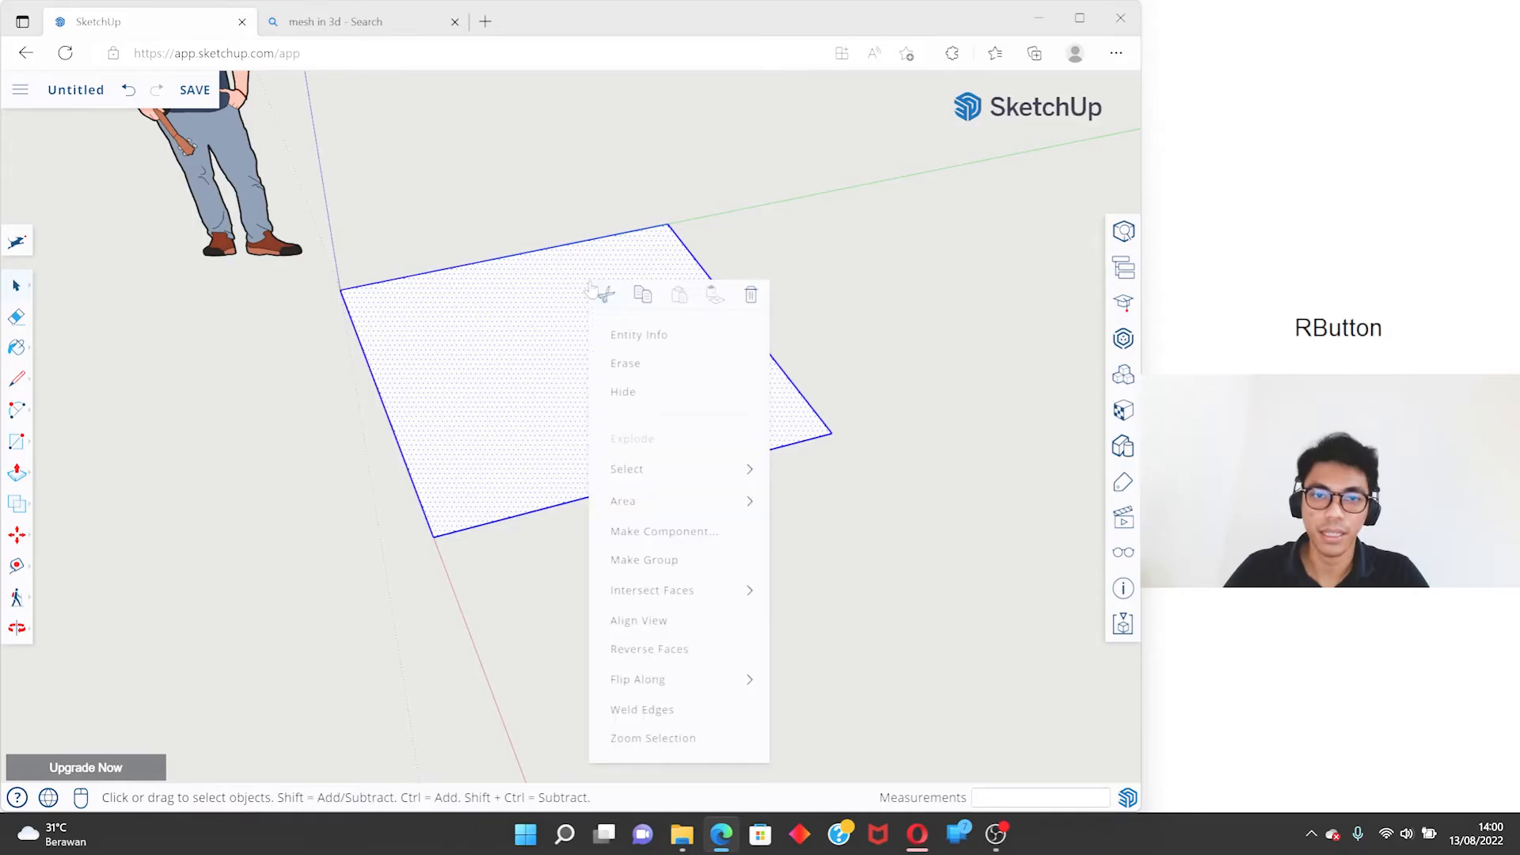
click(702, 569)
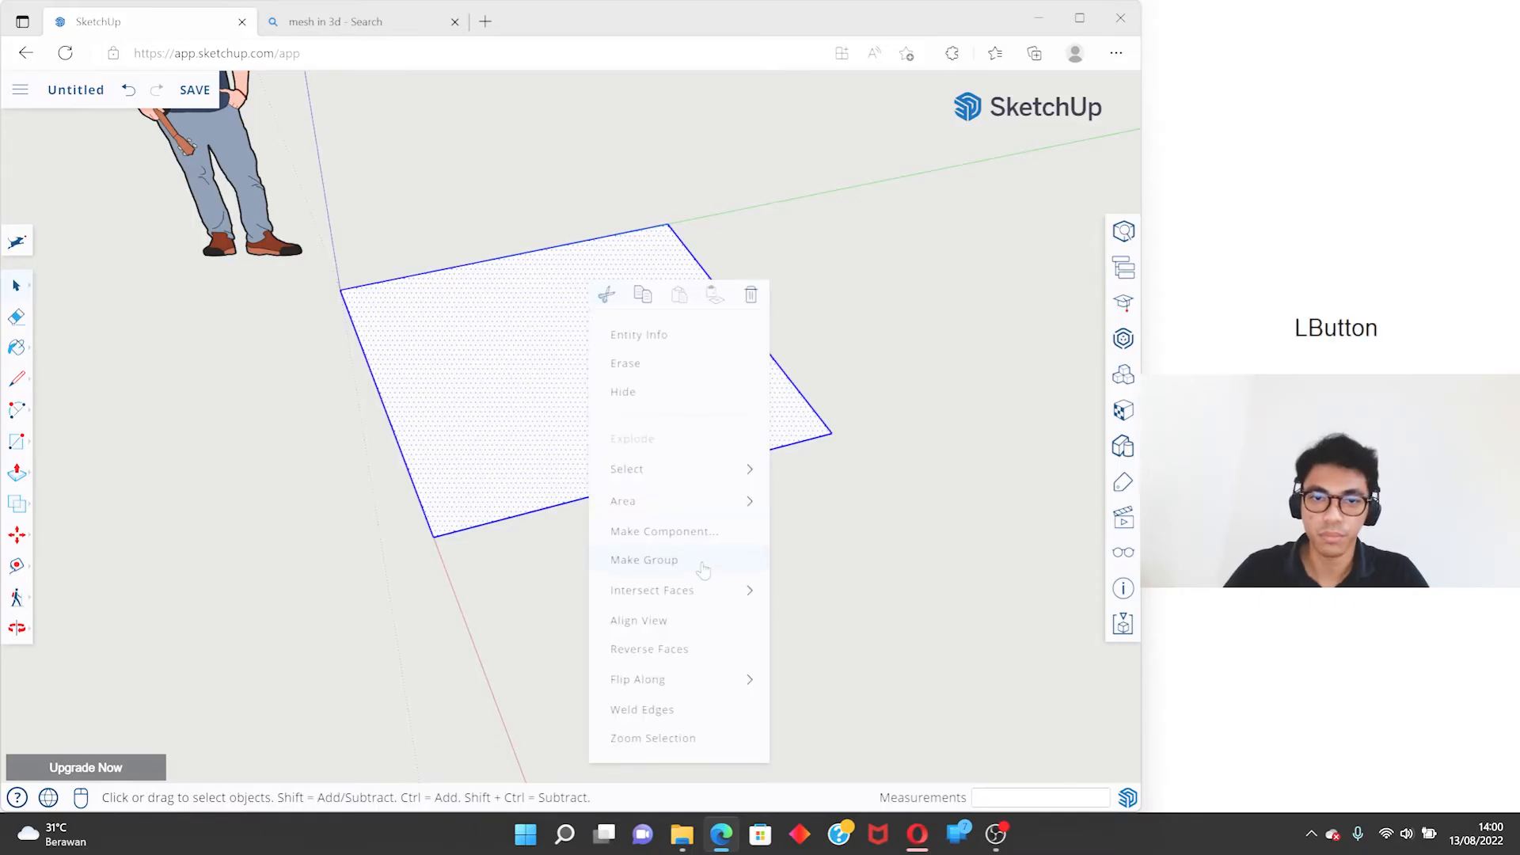
- Select the square group, try the Move tool on it, and return to Select
scroll(461, 440, up, 3)
middle_drag(460, 437, 611, 330)
click(610, 330)
scroll(598, 338, down, 3)
key(m)
click(559, 319)
click(638, 292)
key(space)
- Select the square group and explode it into loose geometry
click(682, 262)
middle_drag(682, 262, 535, 295)
scroll(554, 305, down, 2)
click(583, 298)
scroll(553, 319, down, 3)
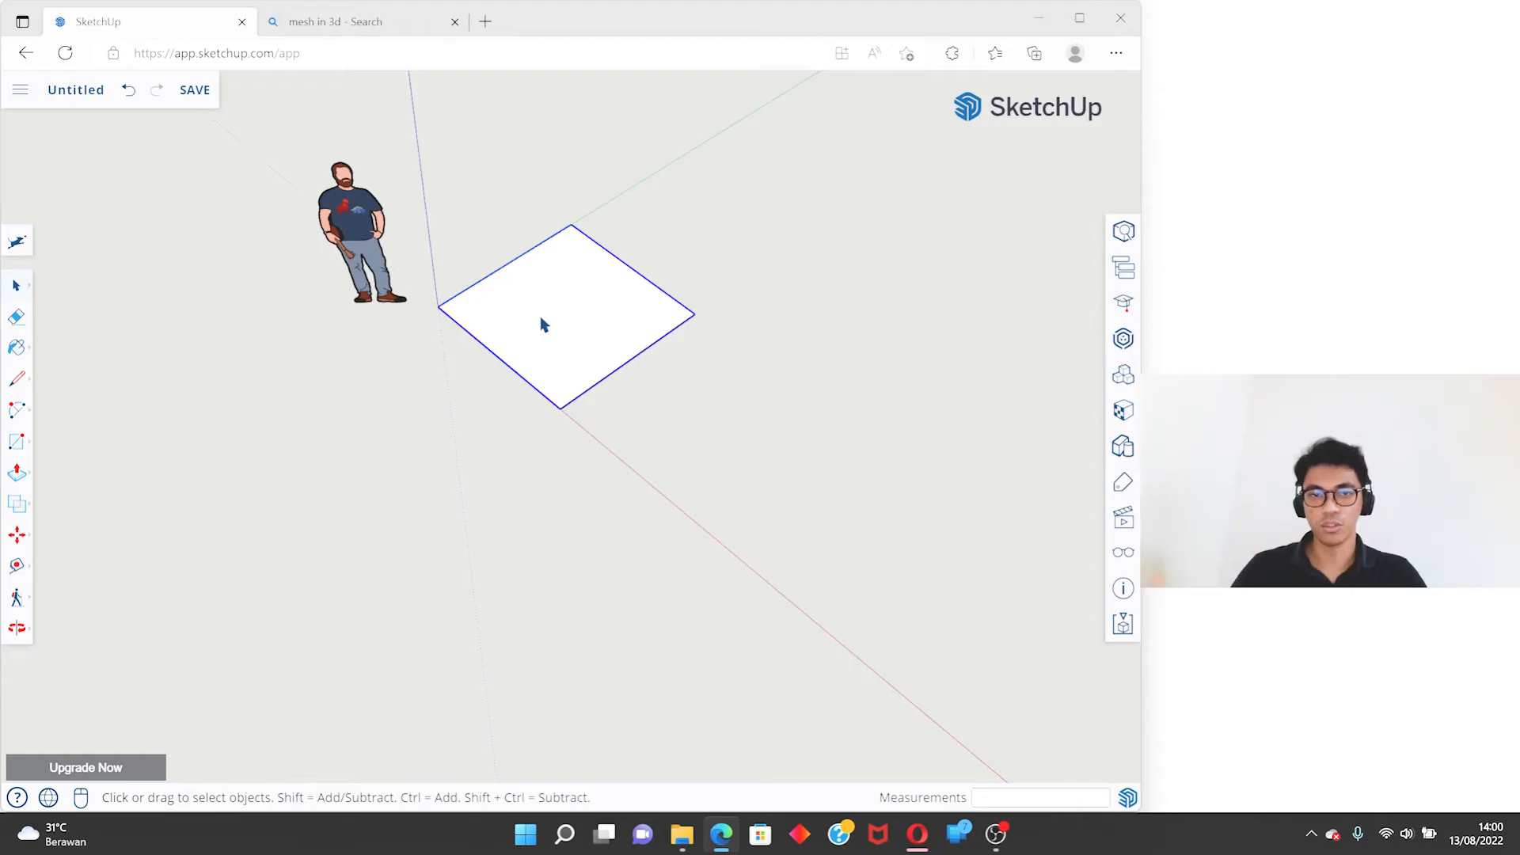
scroll(543, 325, up, 3)
right_click(575, 293)
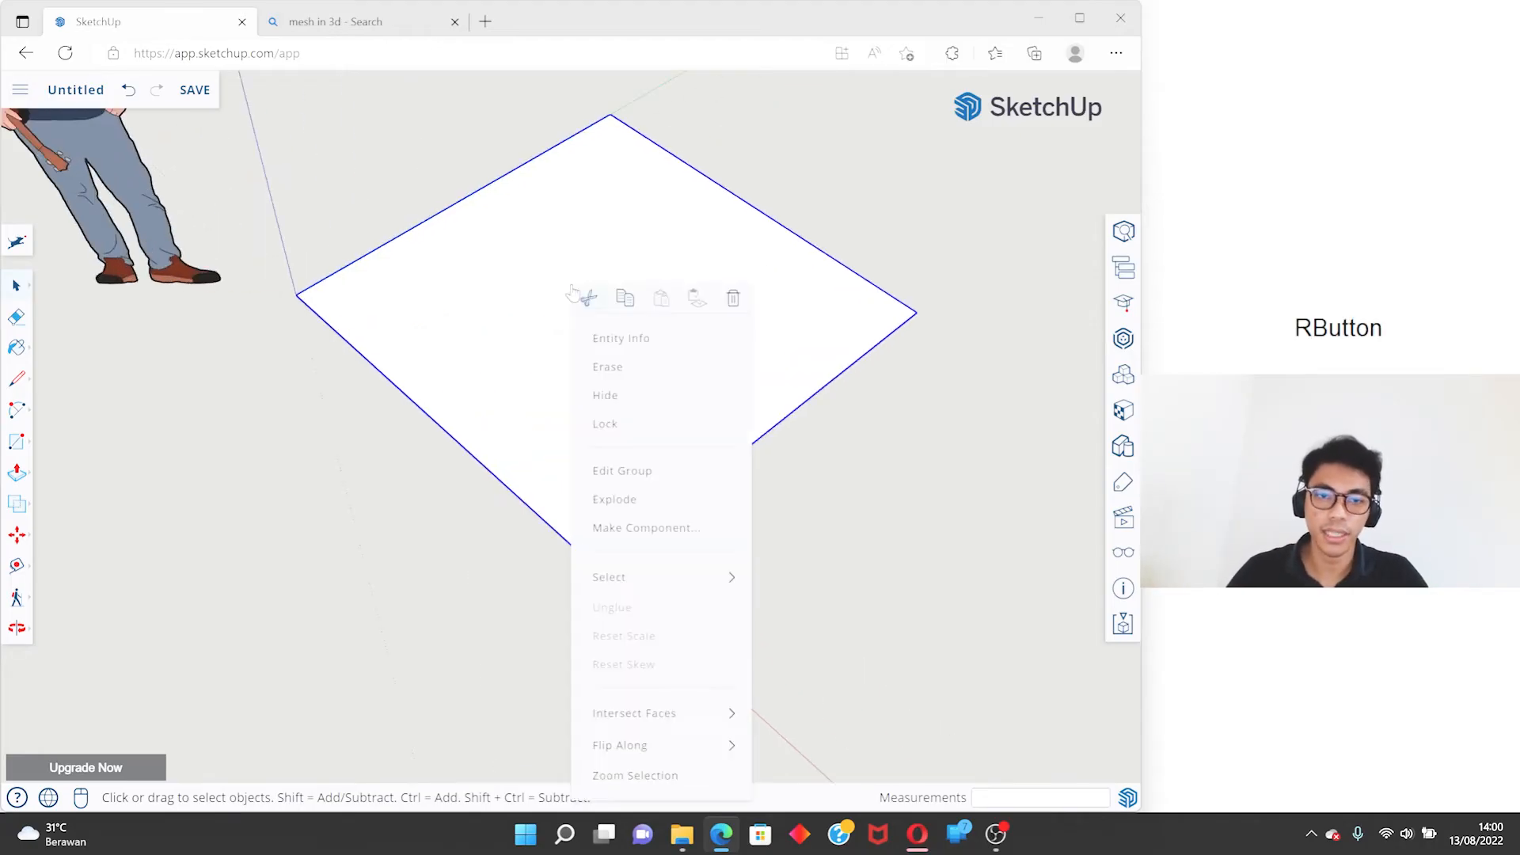
click(674, 506)
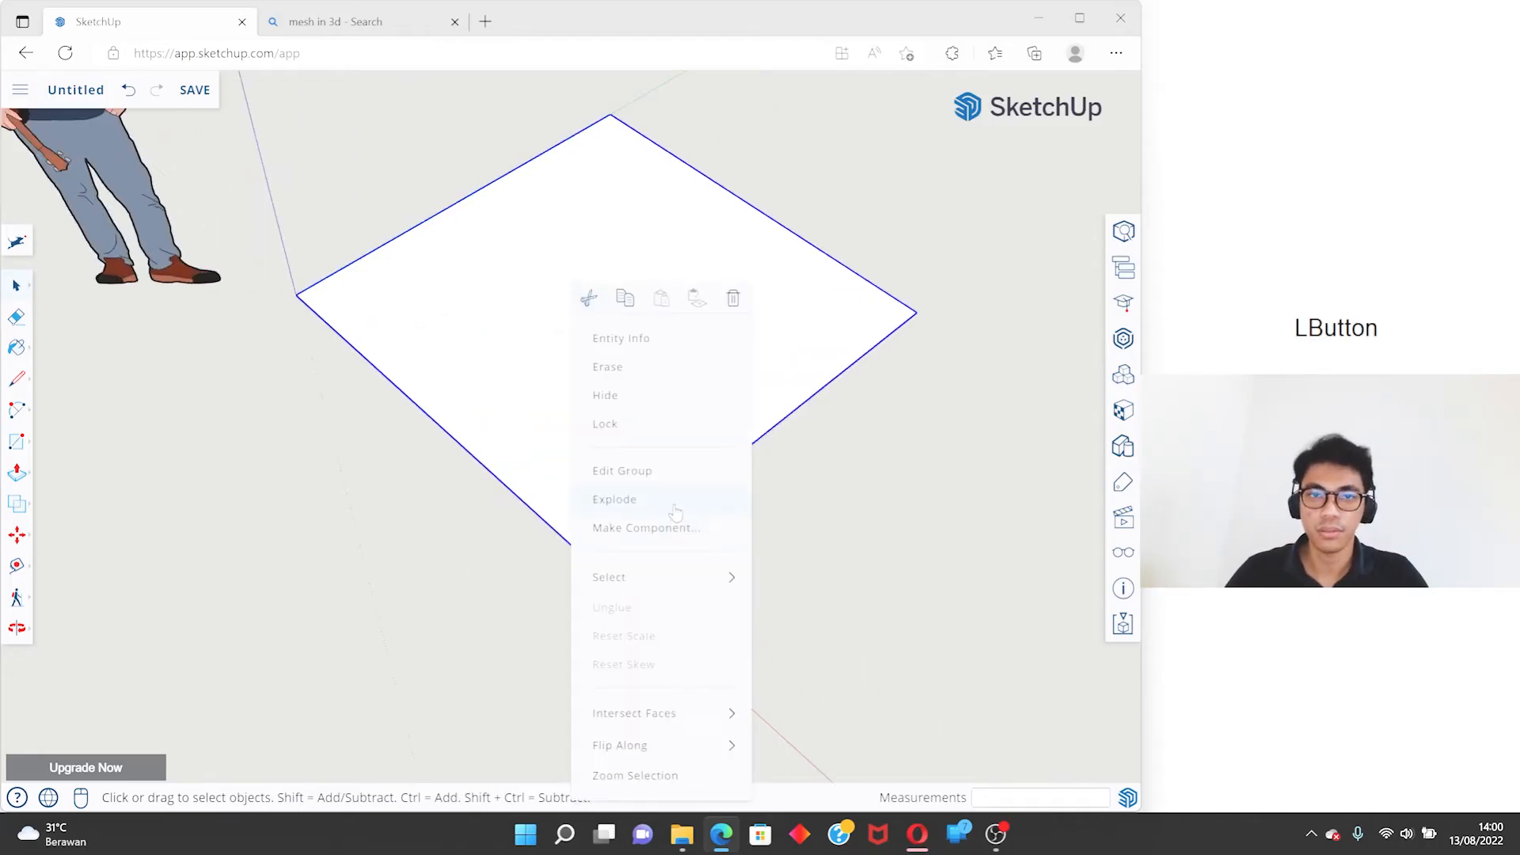
- Select the loose square face with all its edges and make them a group again
scroll(546, 368, down, 1)
click(700, 335)
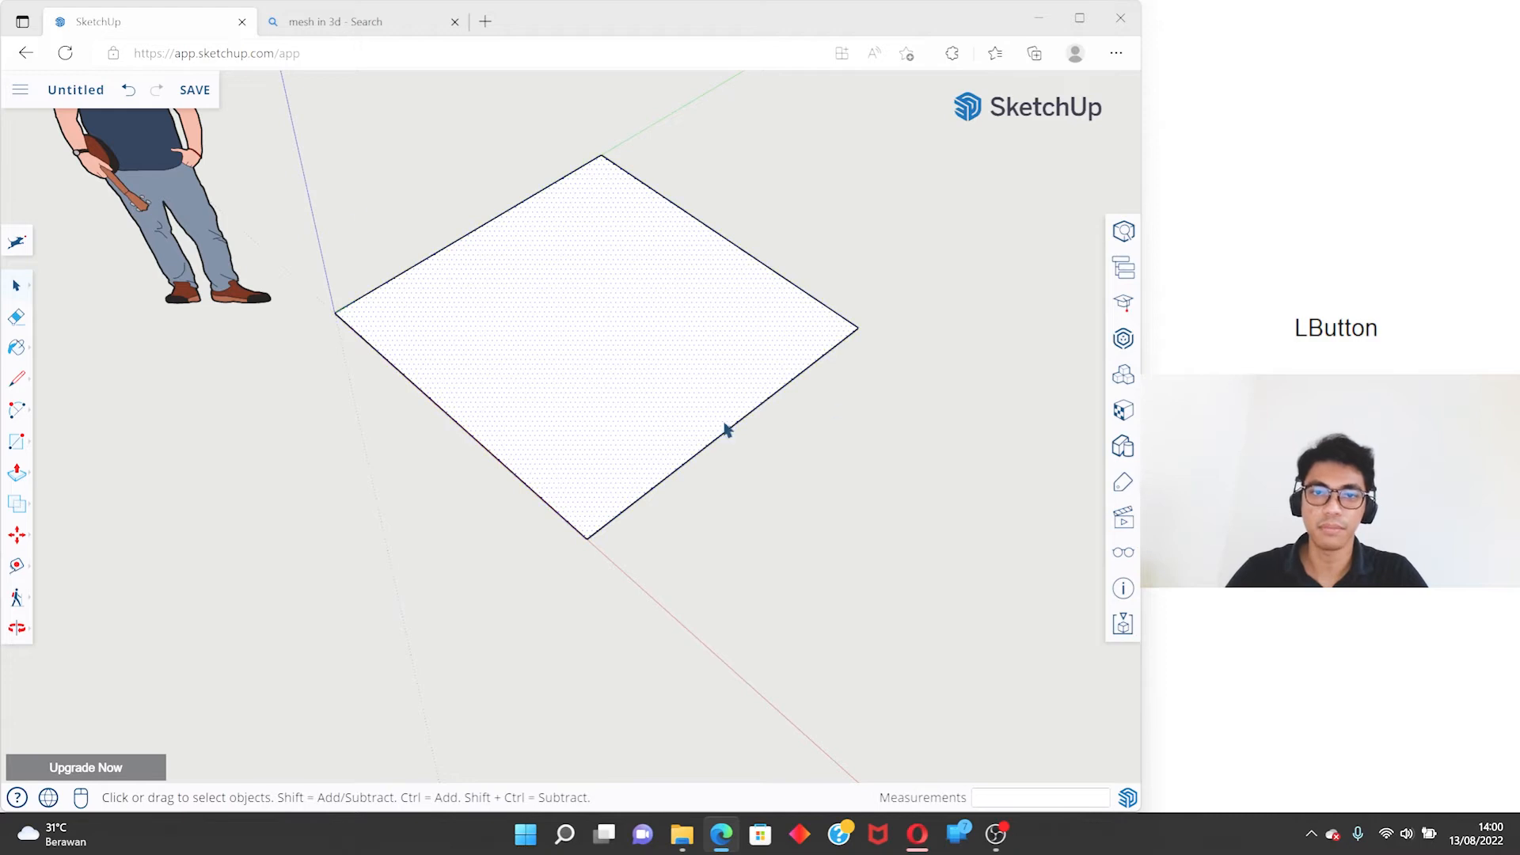
drag(906, 567, 555, 166)
drag(888, 472, 471, 127)
middle_drag(591, 272, 637, 312)
scroll(638, 312, up, 3)
click(720, 342)
right_click(747, 348)
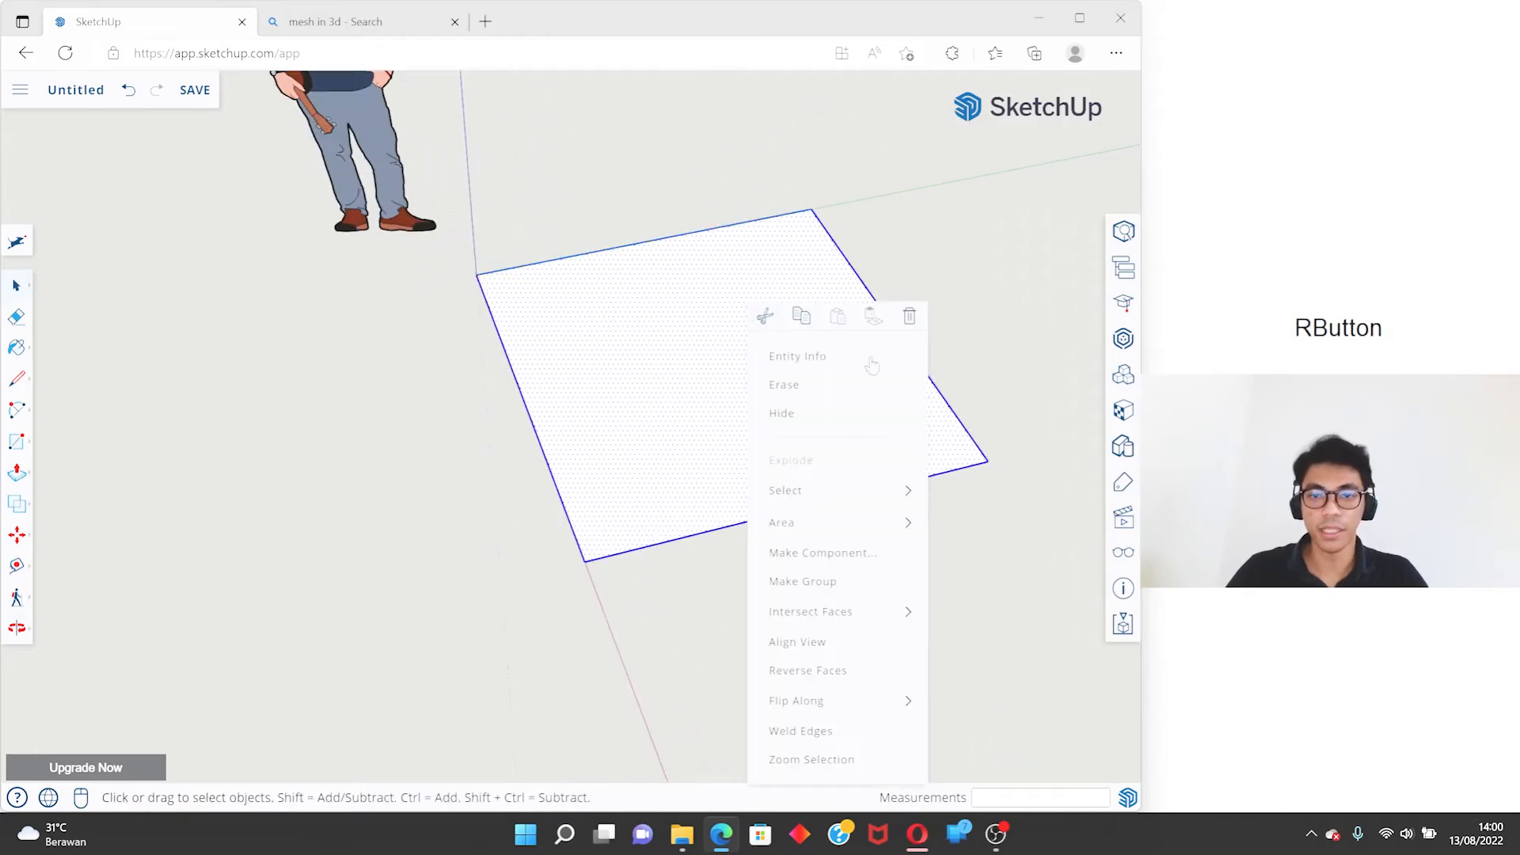
click(834, 578)
- Examine the selected square group from different angles and distances
scroll(633, 323, down, 3)
scroll(673, 322, up, 5)
middle_drag(443, 305, 649, 255)
key(shift+z)
middle_drag(668, 366, 549, 435)
right_click(570, 359)
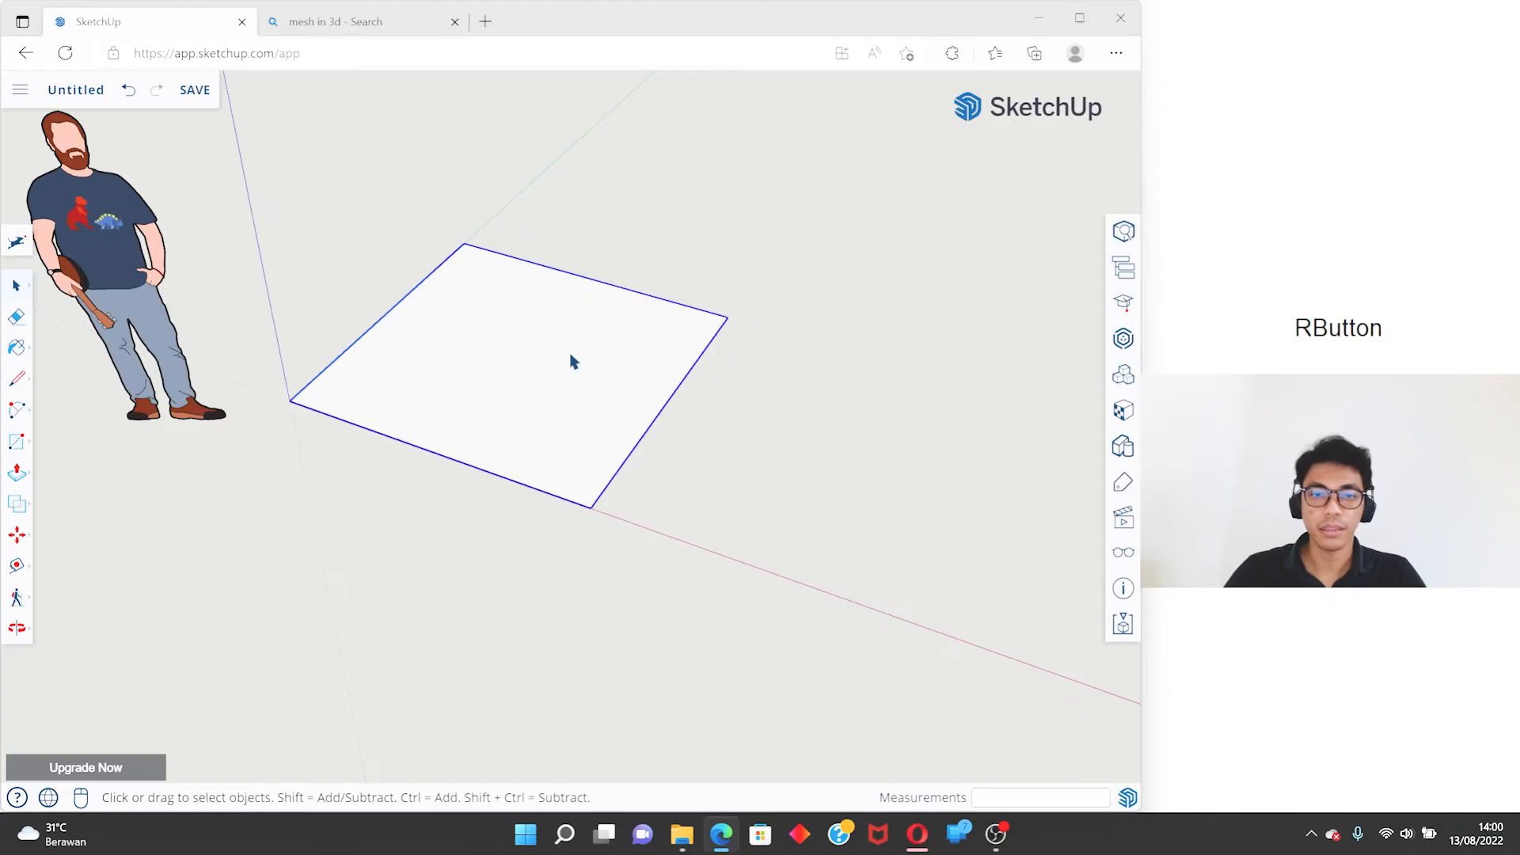
click(475, 271)
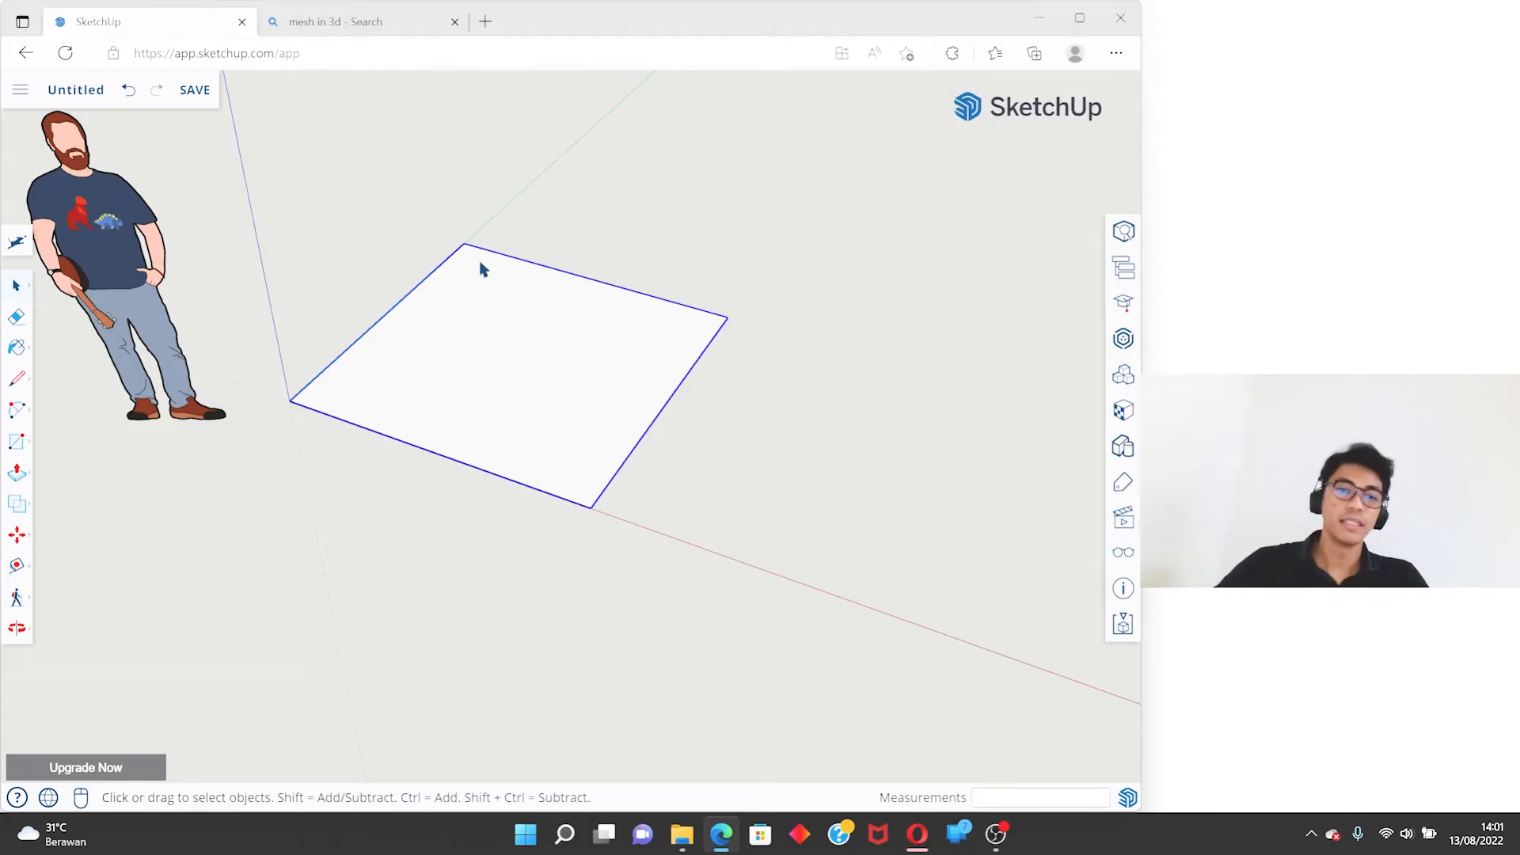
scroll(467, 325, down, 2)
middle_drag(468, 325, 665, 478)
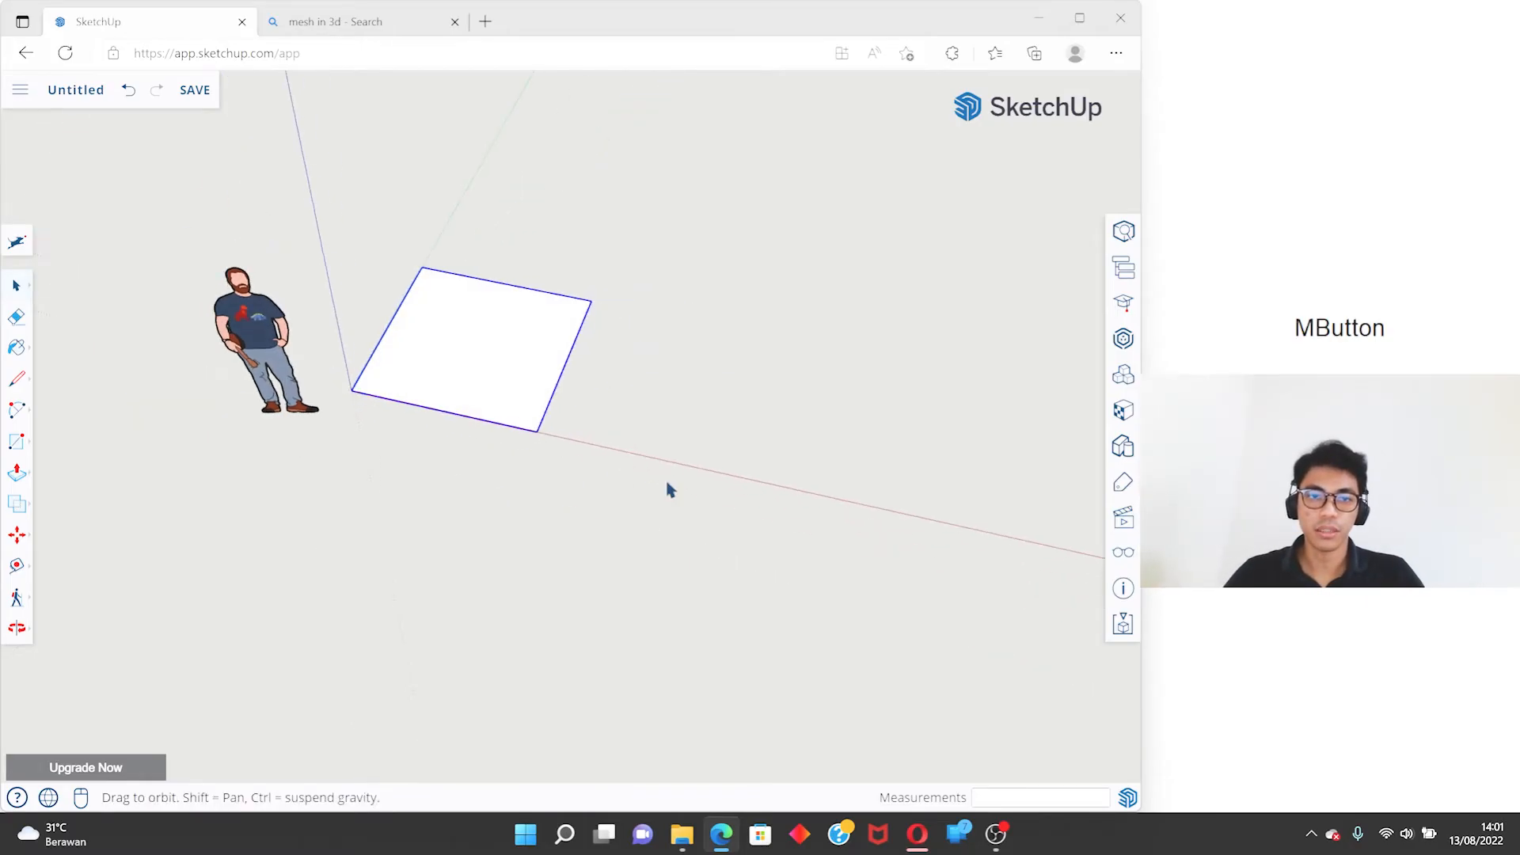
scroll(502, 380, up, 4)
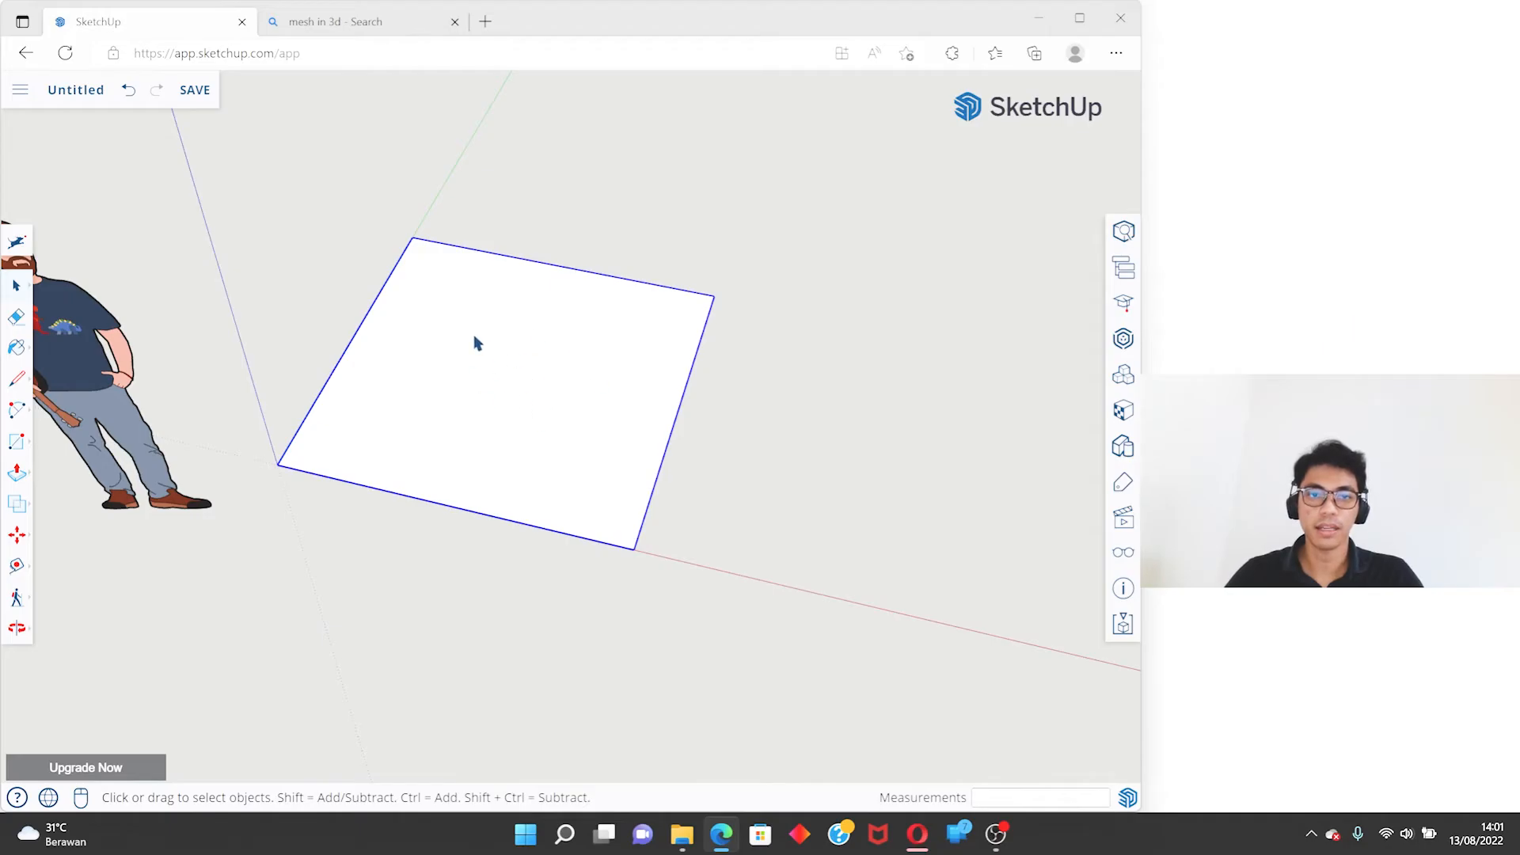
middle_drag(475, 341, 579, 357)
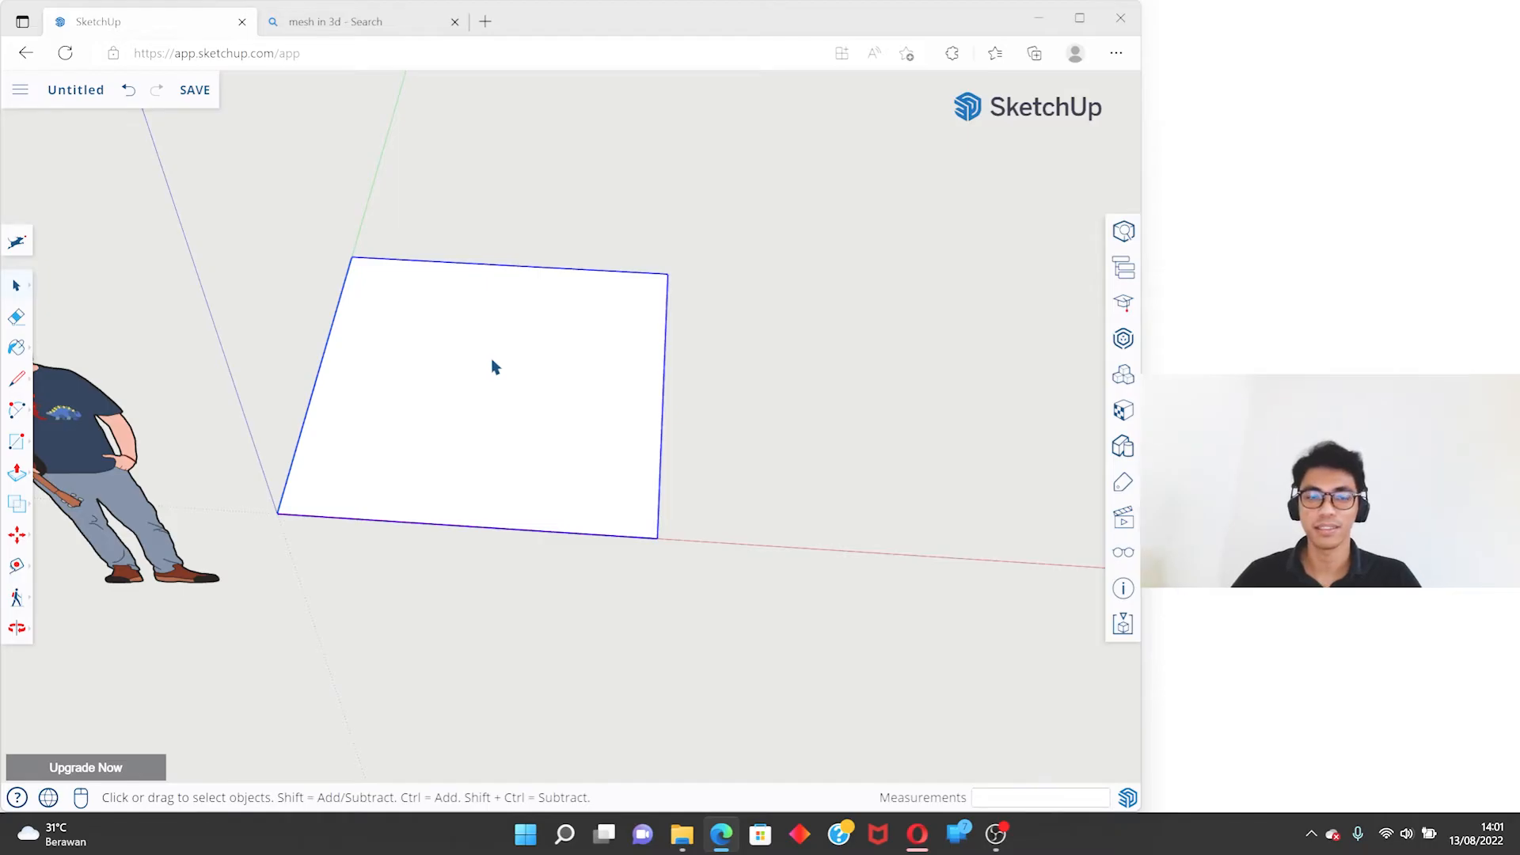
scroll(492, 366, down, 2)
middle_drag(492, 365, 587, 346)
key(m)
key(ctrl)
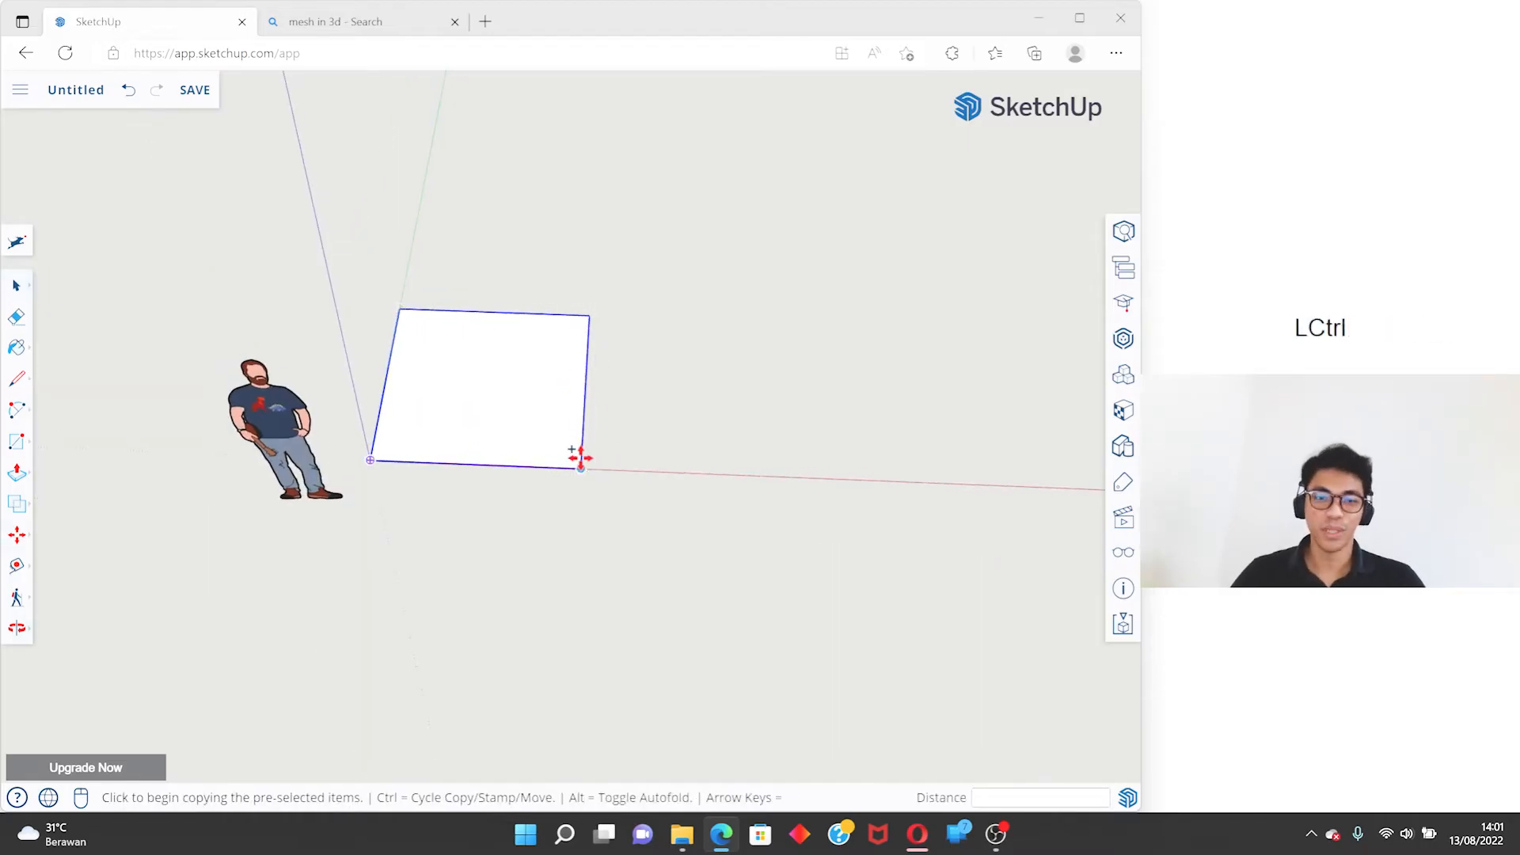
key(space)
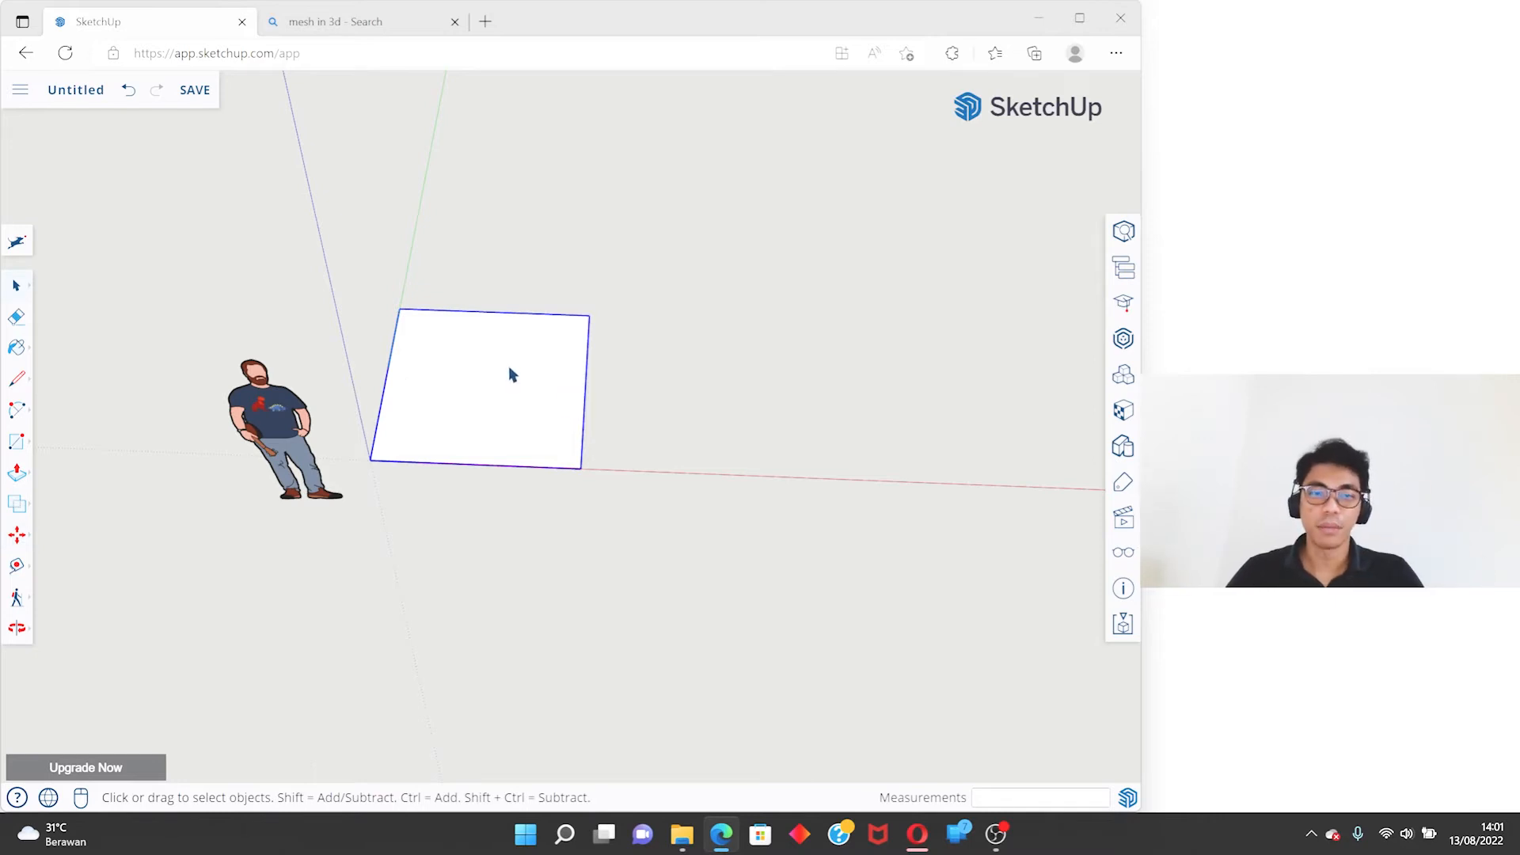
- Copy the square group, paste the duplicate on the red axis beside the original, and clear the selection
scroll(474, 340, up, 3)
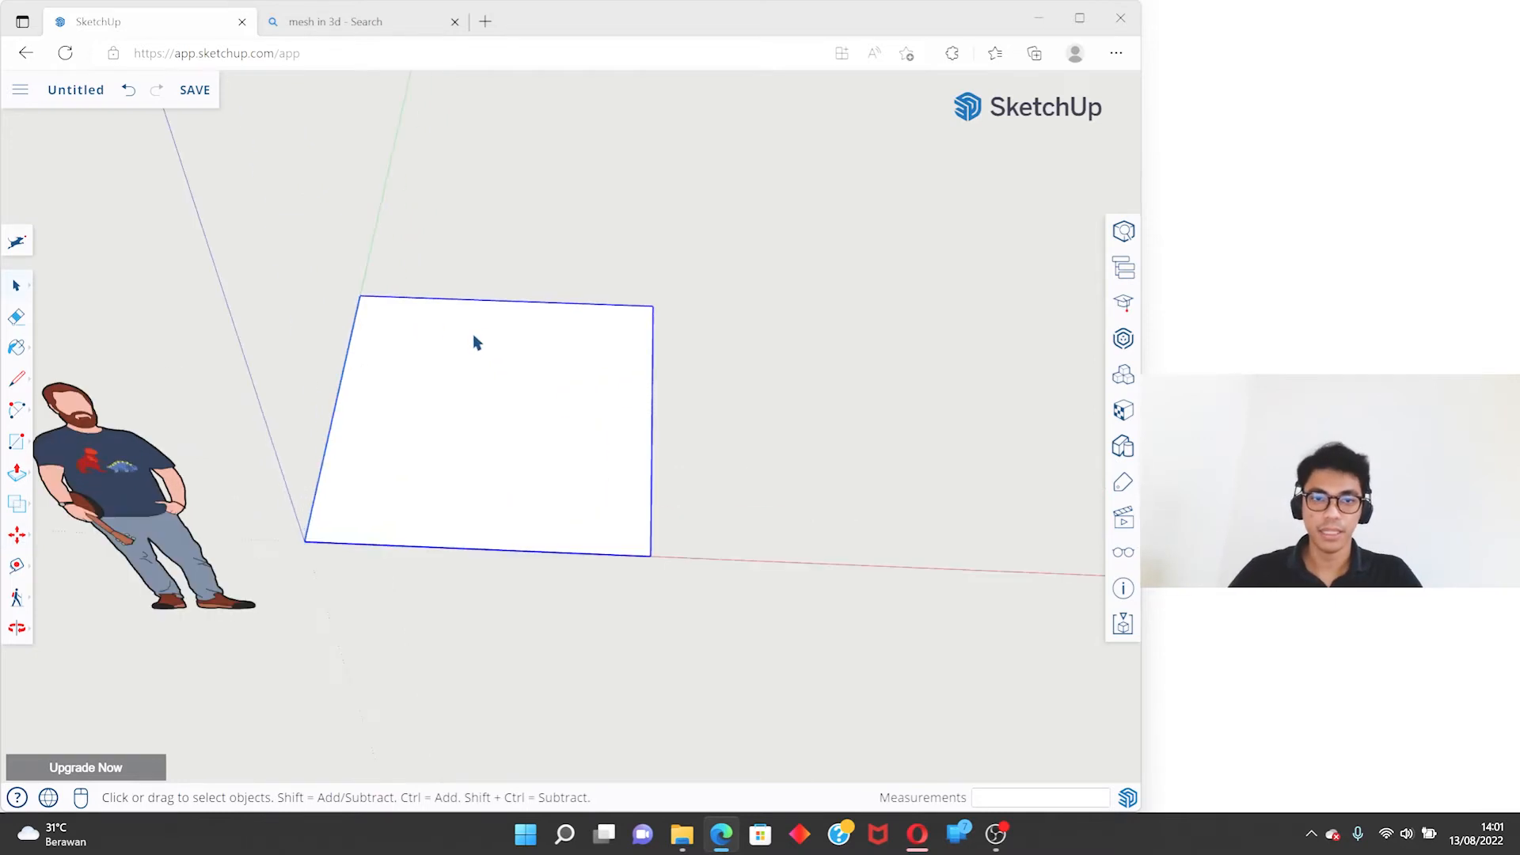
scroll(535, 287, down, 2)
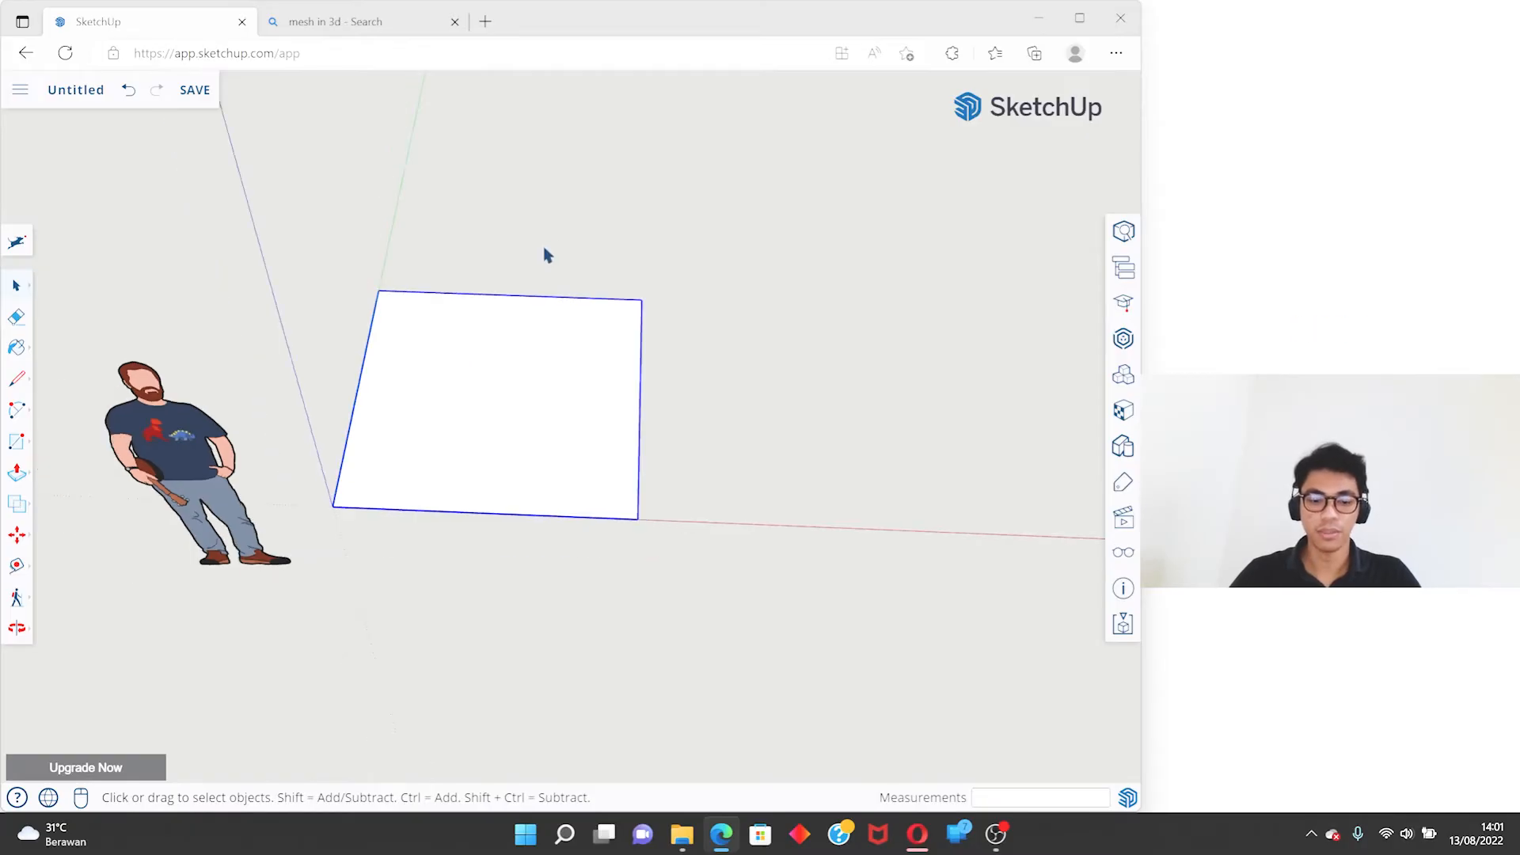
key(ctrl+v)
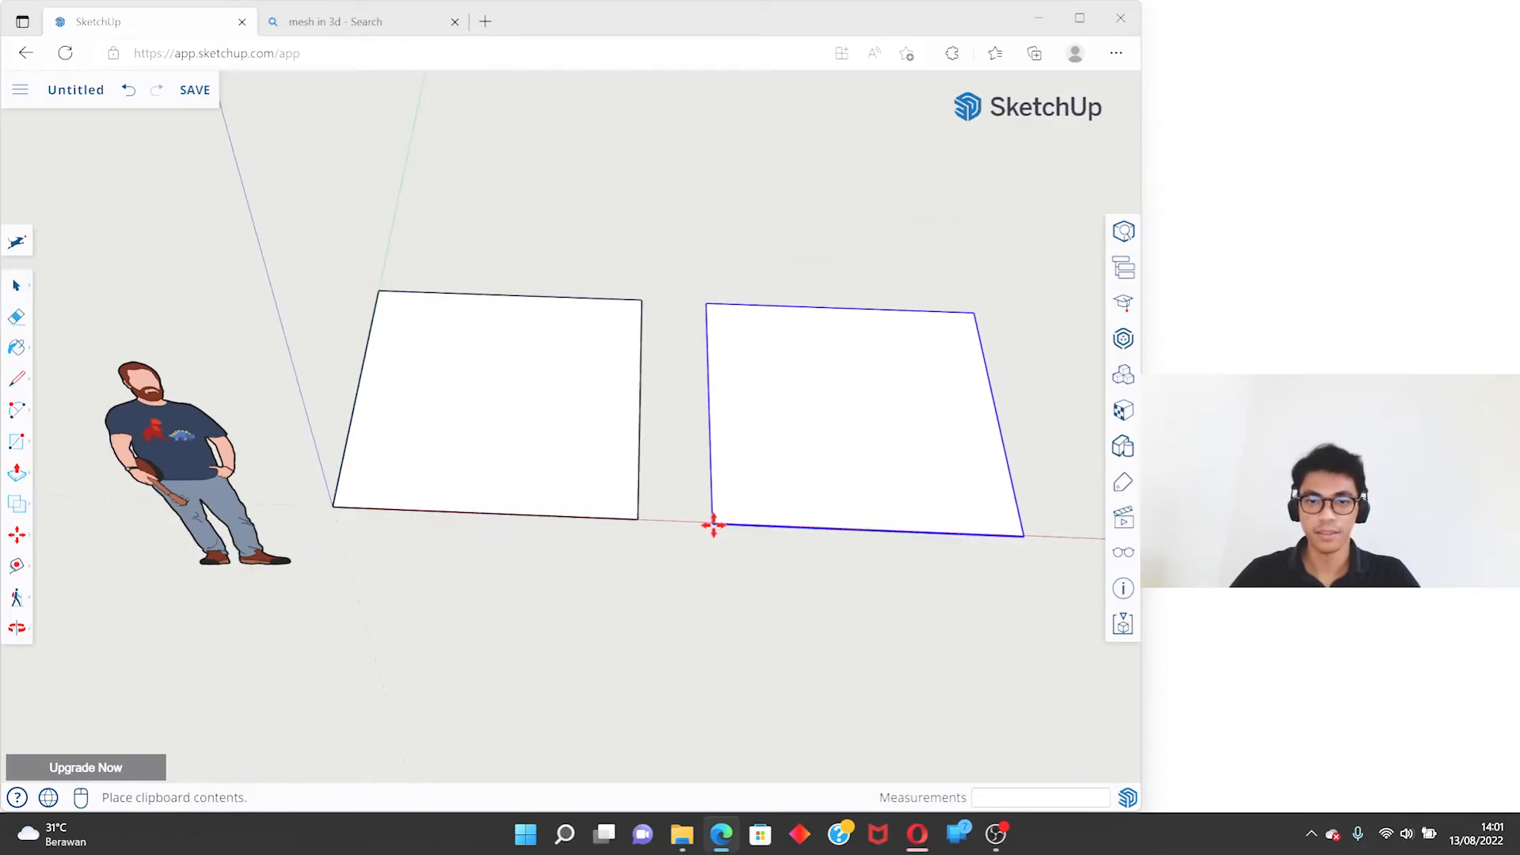
click(706, 524)
key(space)
click(696, 208)
shift+middle_drag(653, 275, 630, 295)
click(494, 366)
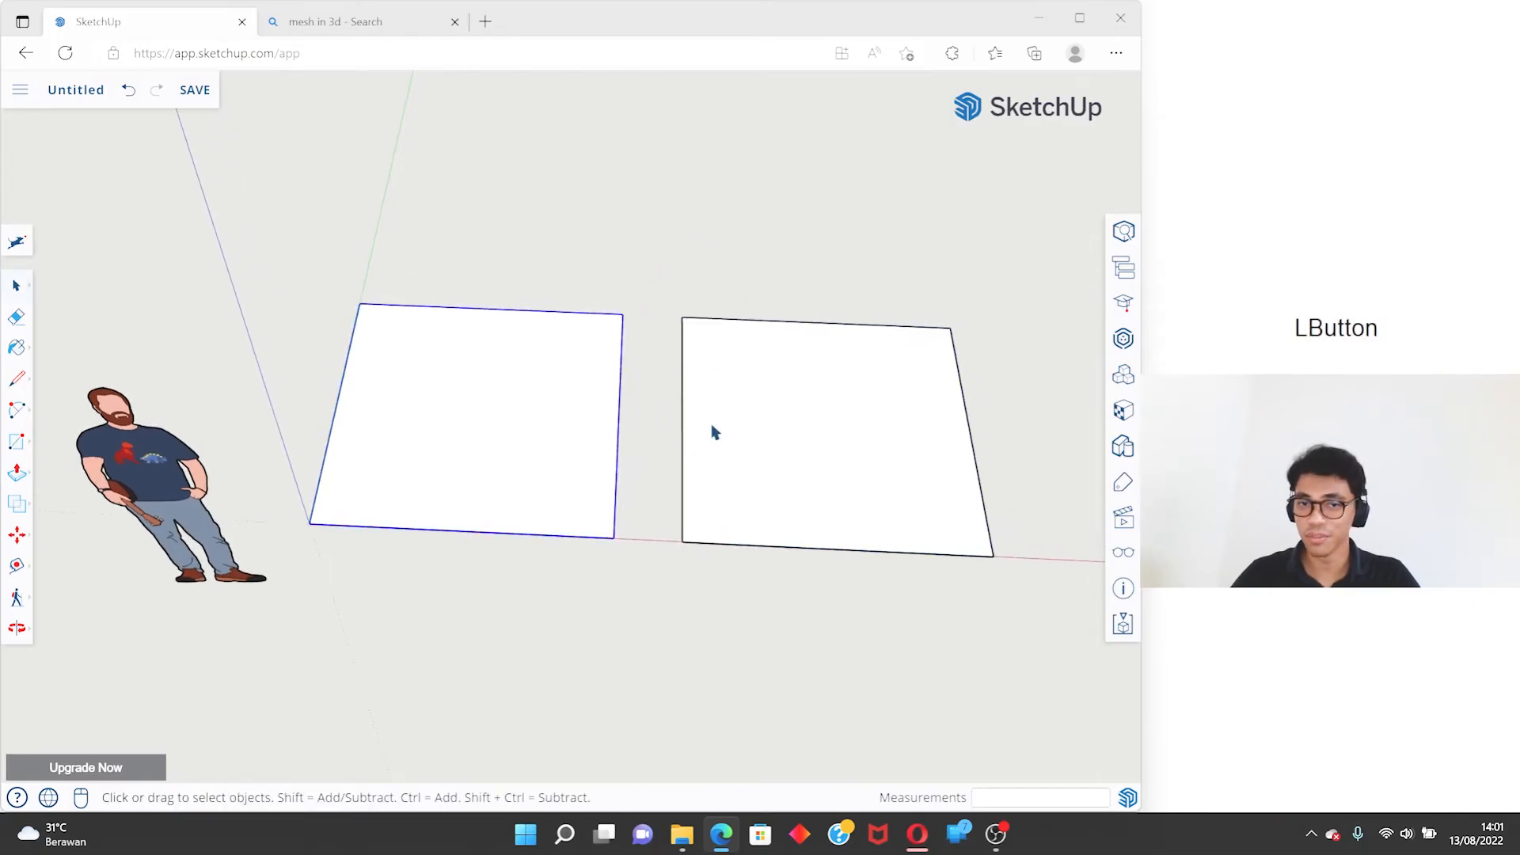
middle_drag(647, 399, 540, 407)
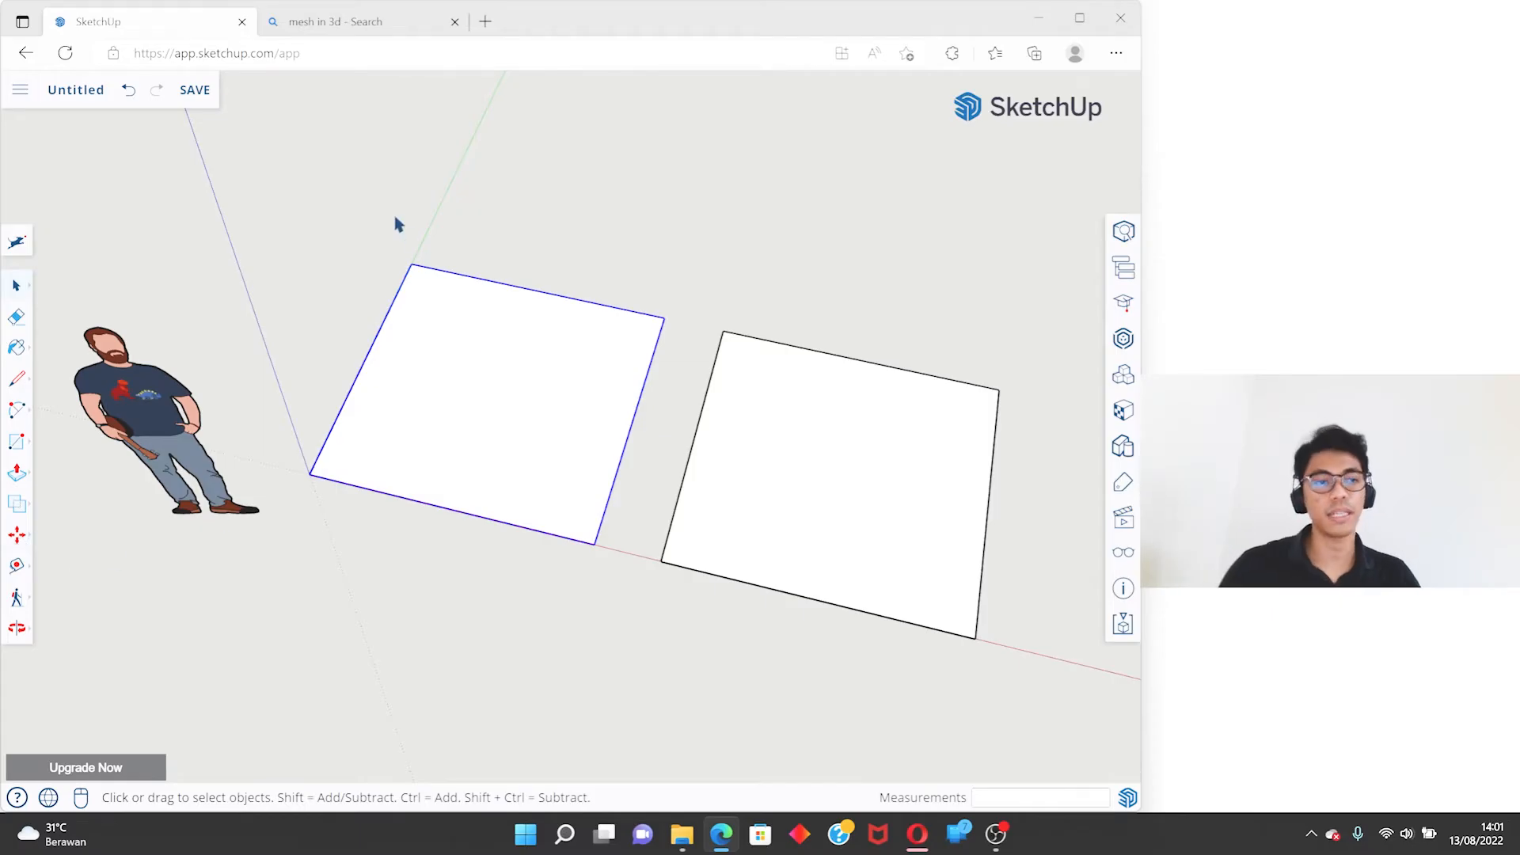
key(m)
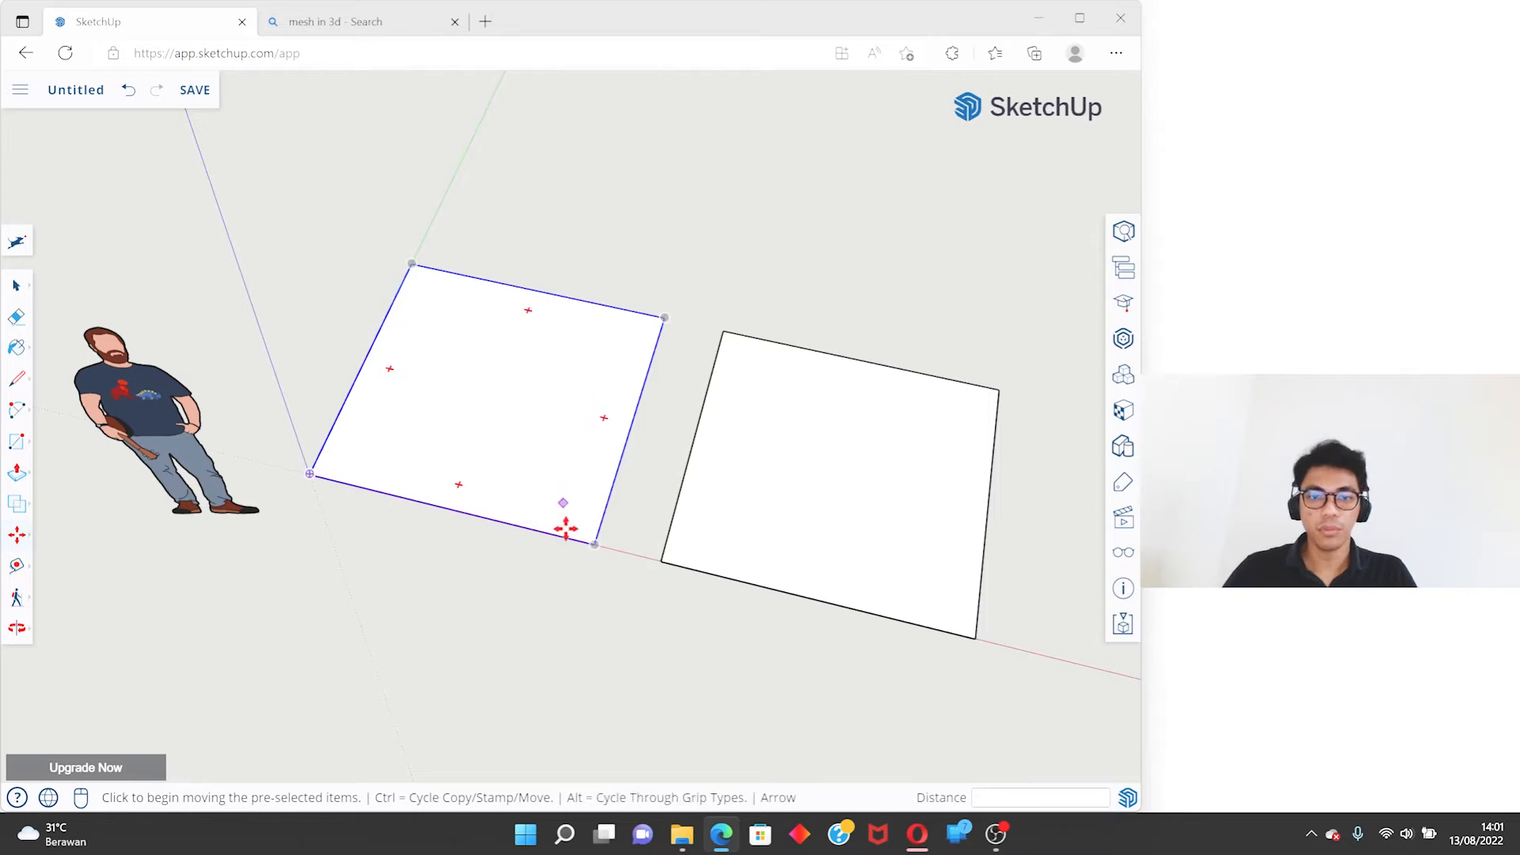
click(594, 543)
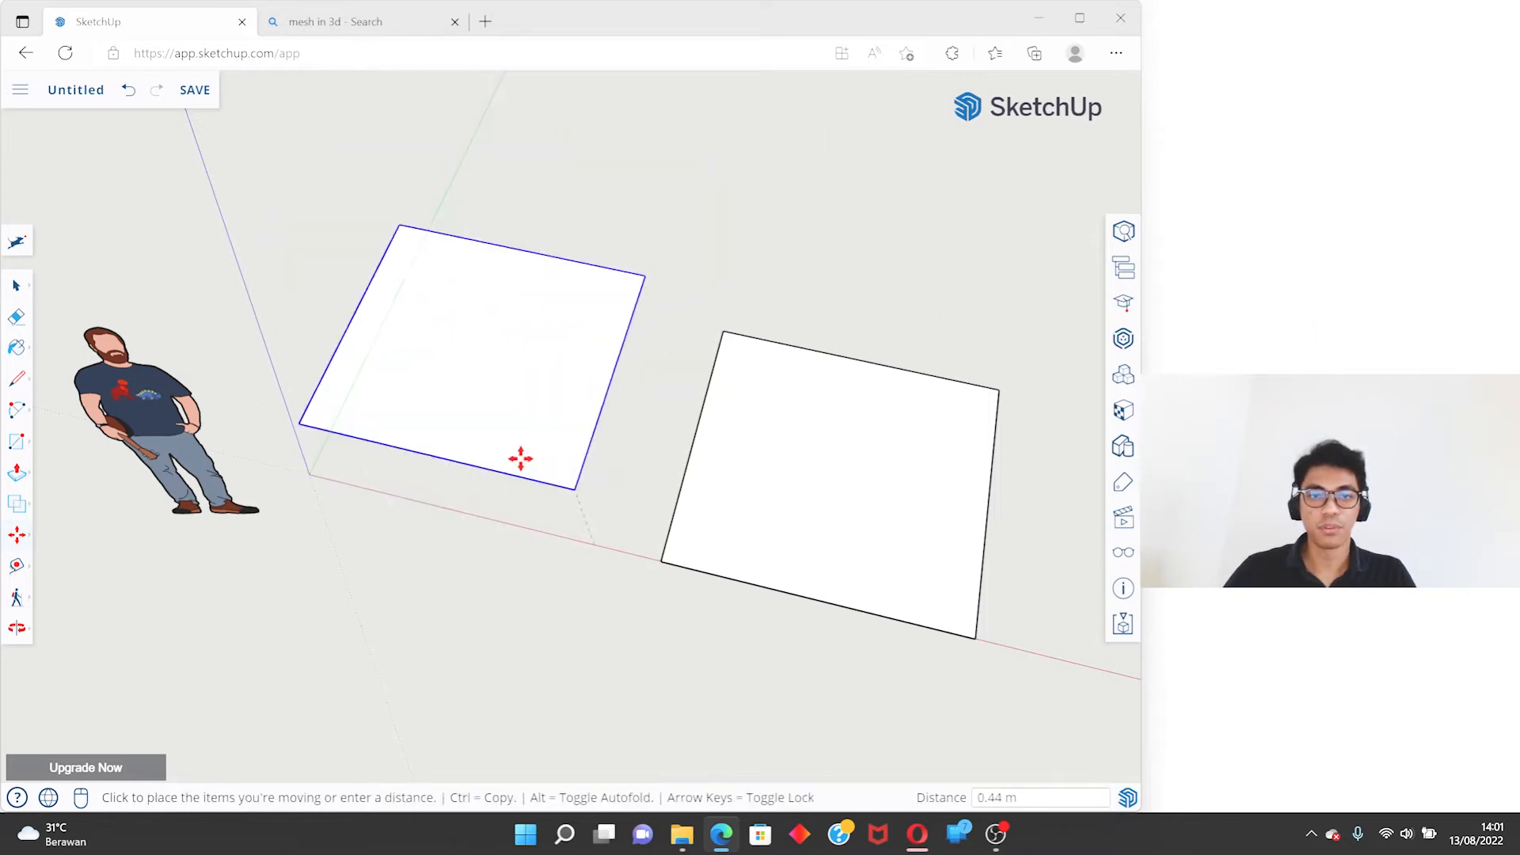
key(space)
click(761, 437)
key(m)
click(763, 519)
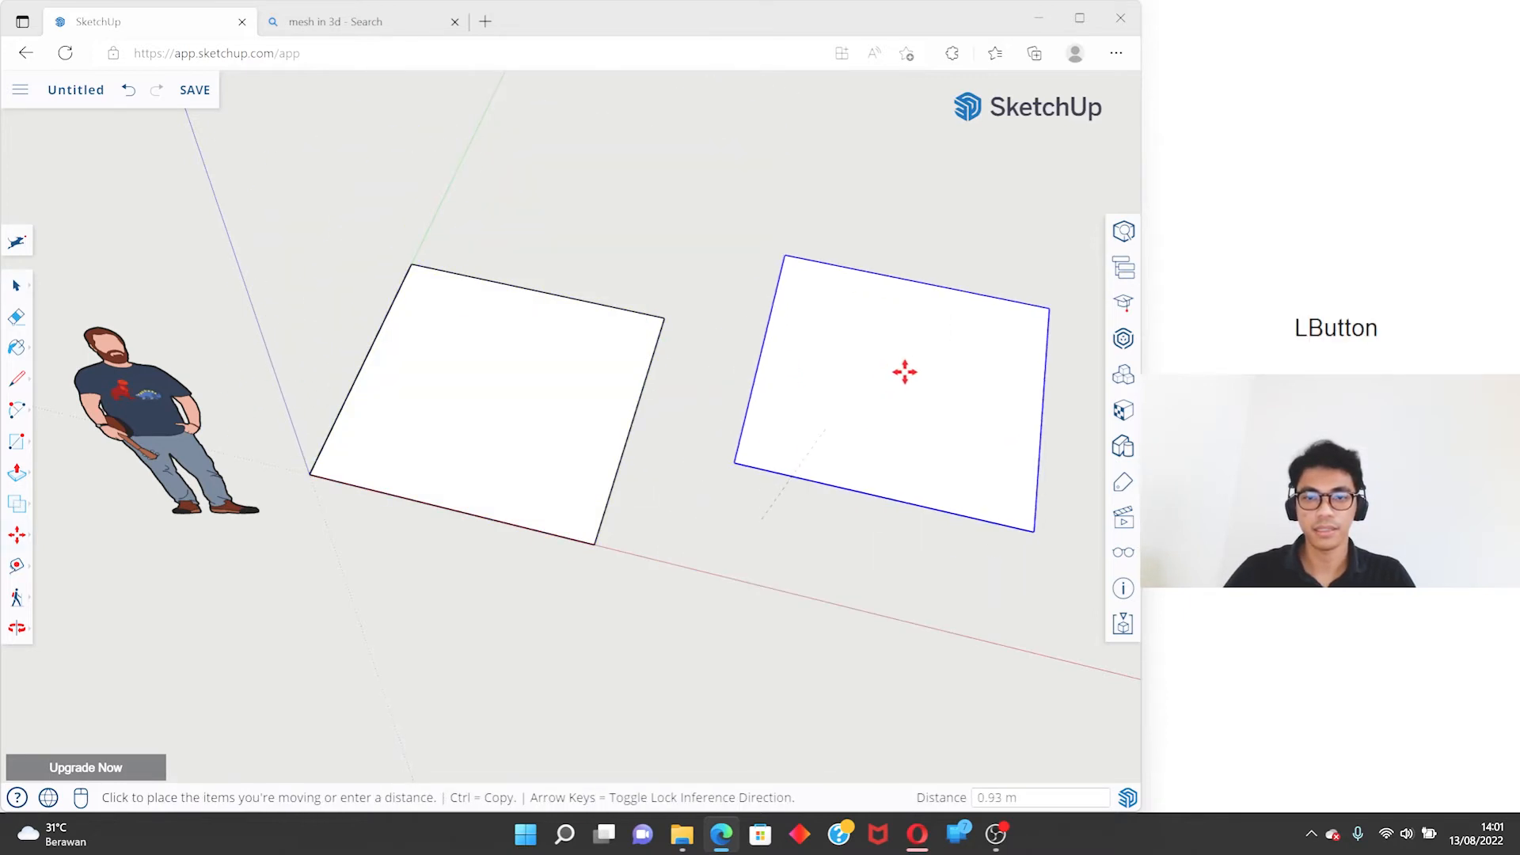
key(space)
- Copy the square group at the origin along the green axis, placing the duplicate about 2.83 m from the original
click(549, 460)
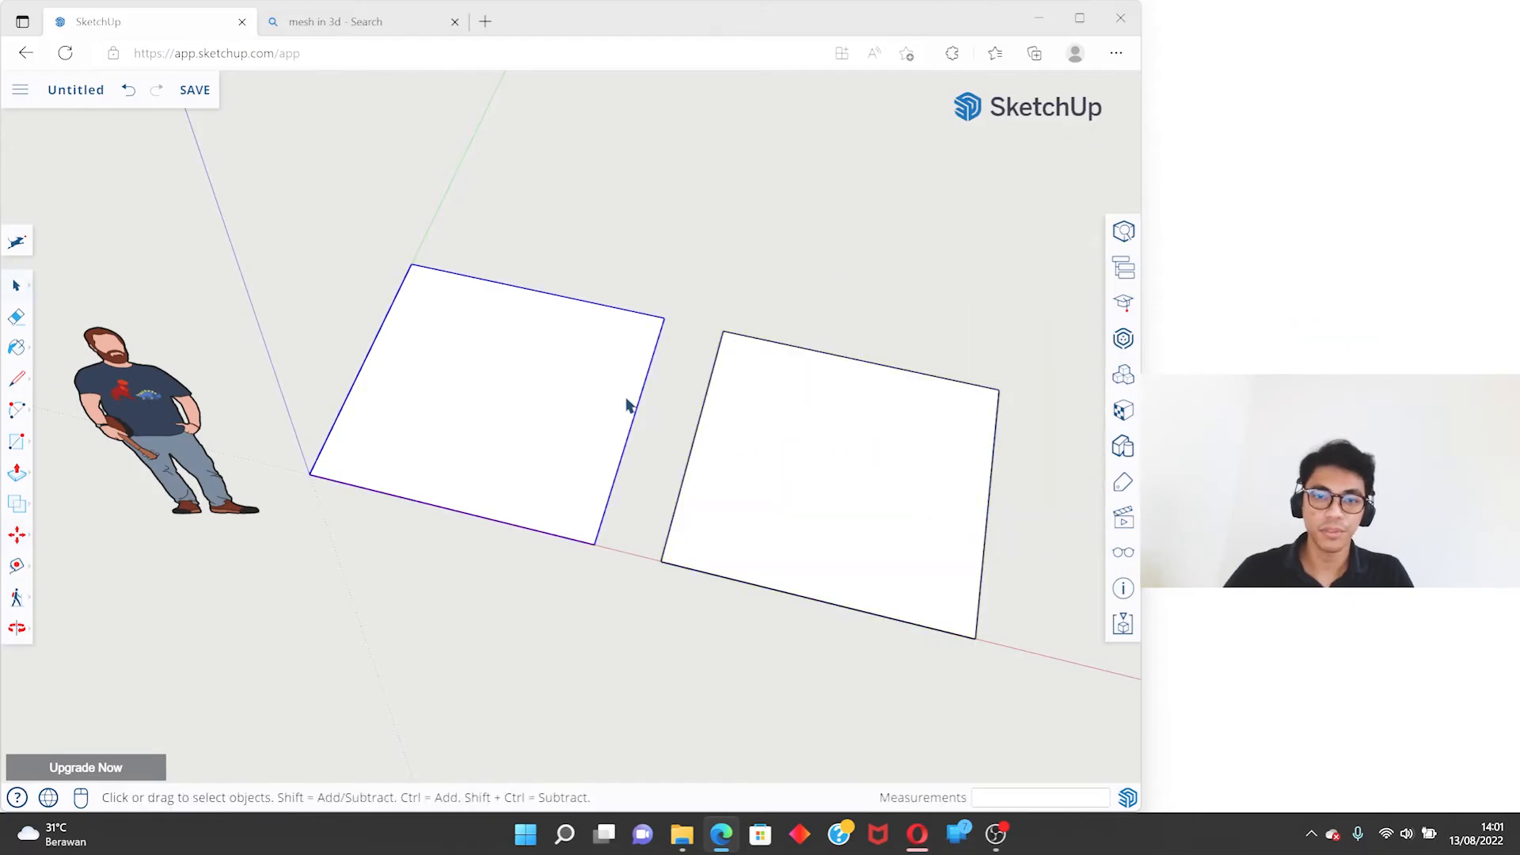
key(m)
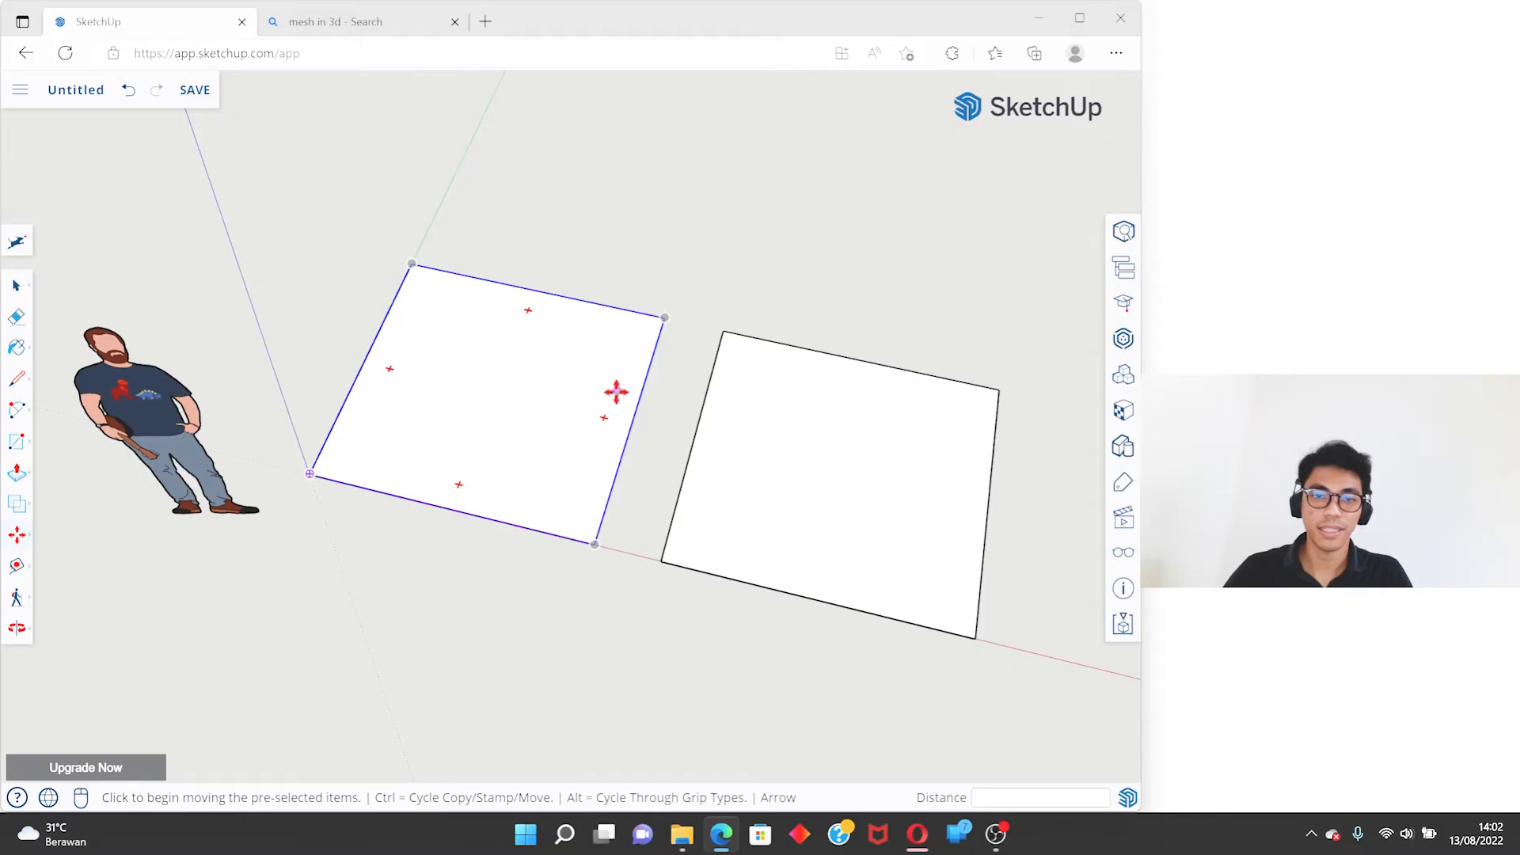
key(ctrl)
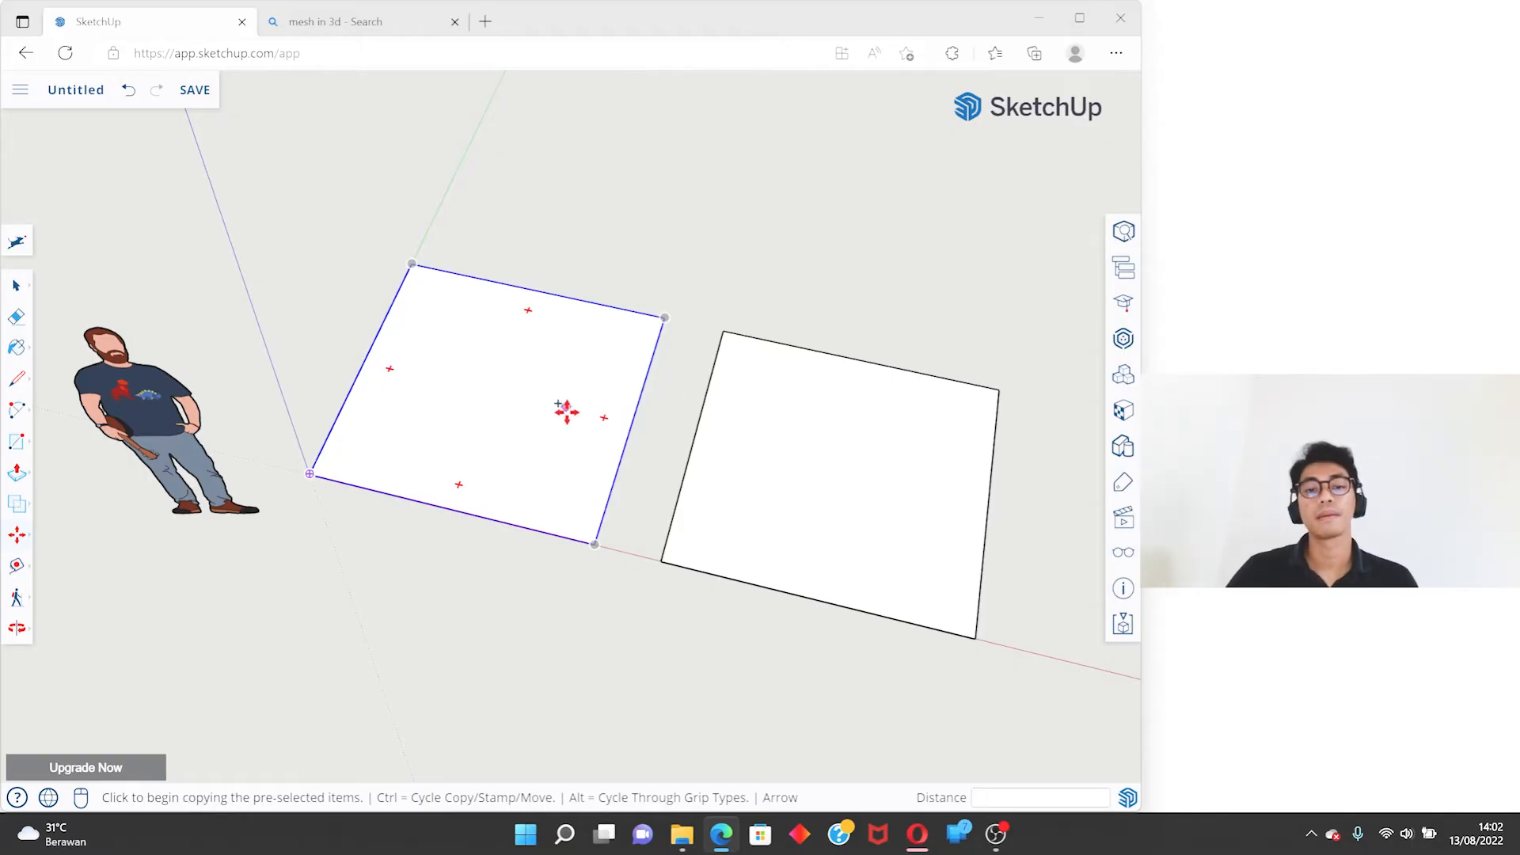
click(594, 540)
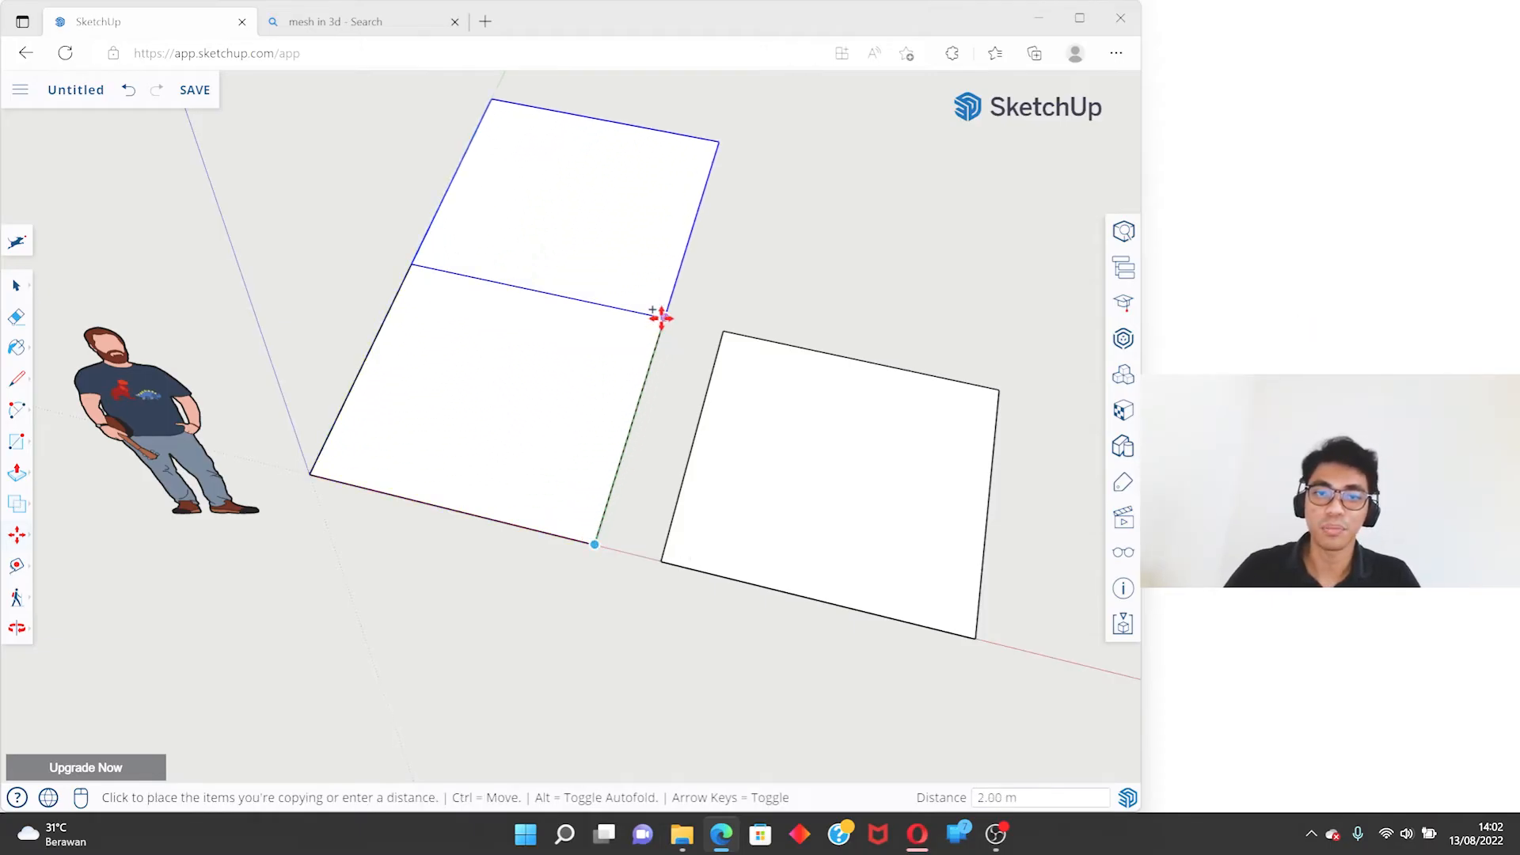
click(694, 246)
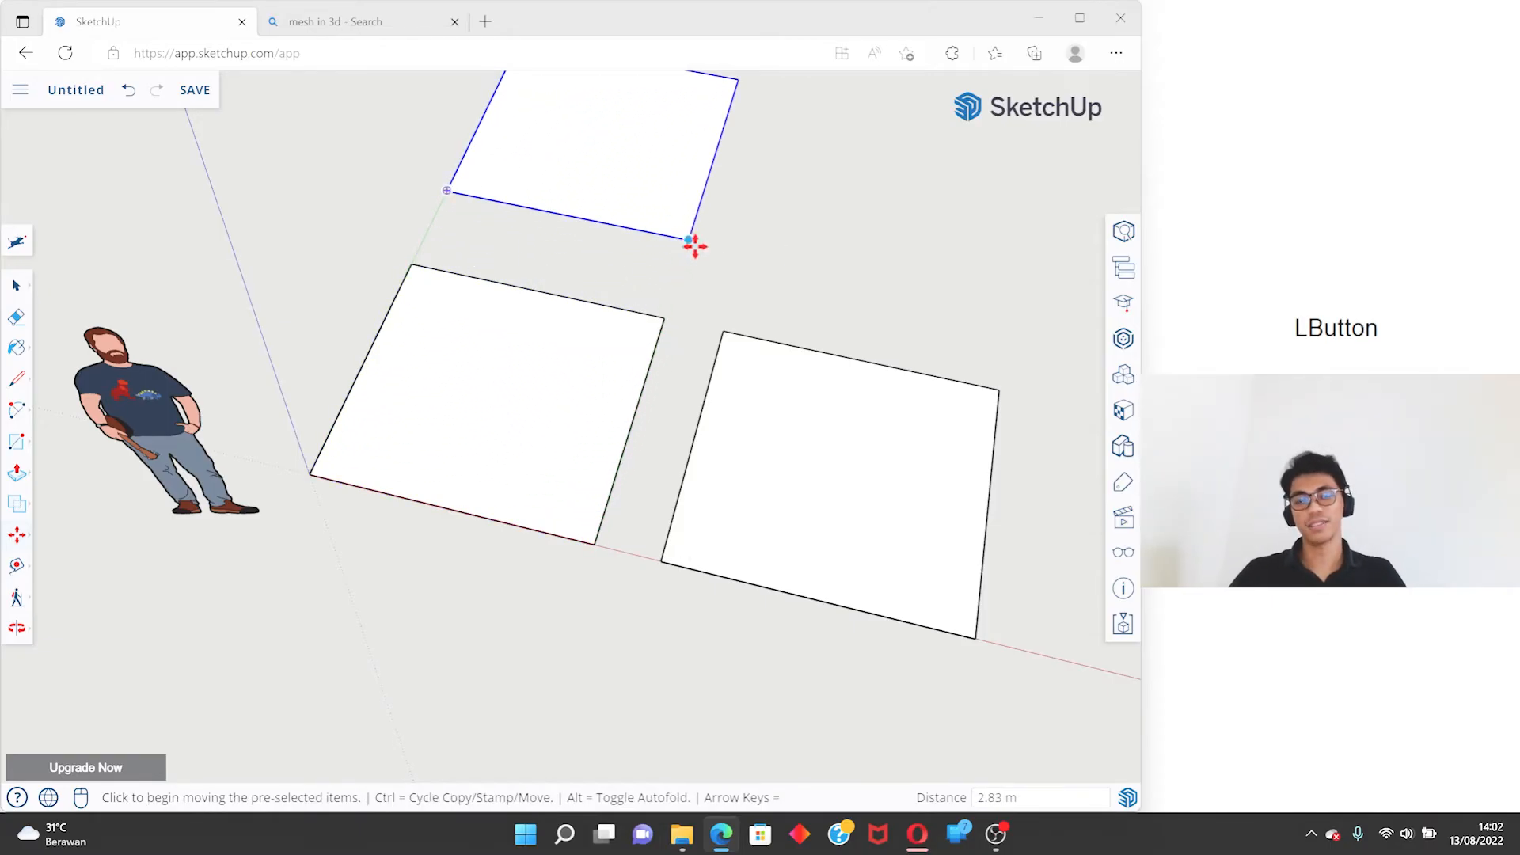
scroll(720, 282, down, 2)
- Delete the copied square on the red axis and the copy on the green axis, keeping only the original
key(space)
middle_drag(719, 282, 801, 380)
click(783, 413)
key(Delete)
click(583, 258)
key(Delete)
- Copy the remaining square group along the green axis with the Move tool, leaving a gap behind the original
click(558, 419)
key(m)
key(ctrl)
click(627, 546)
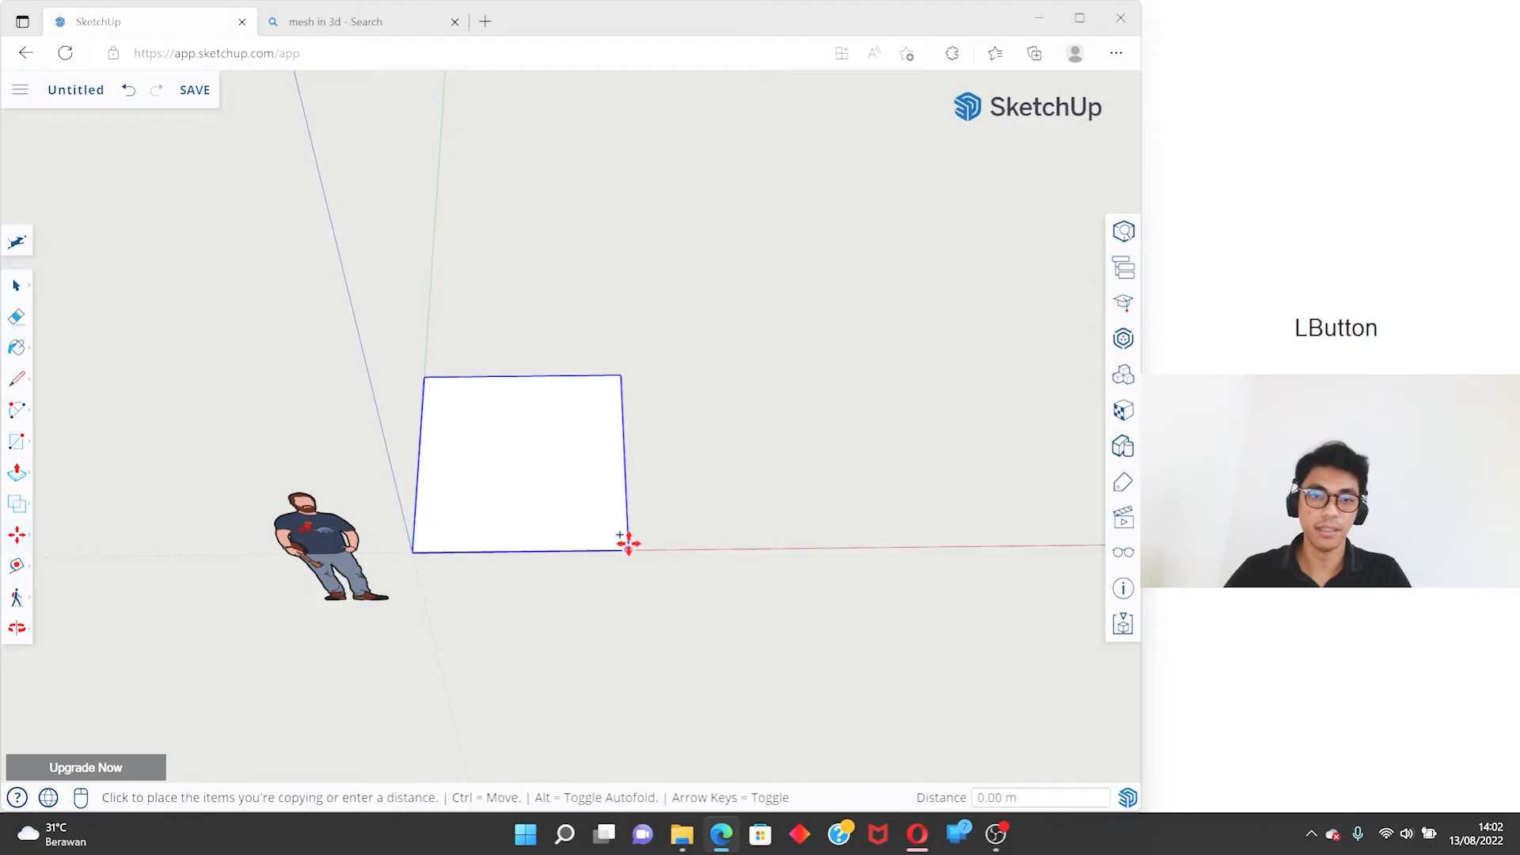
click(623, 316)
key(space)
- Turn the original square group into a component with the definition "kotak 1" and the description "kotak belajar"
scroll(720, 395, up, 2)
middle_drag(727, 406, 519, 299)
click(443, 428)
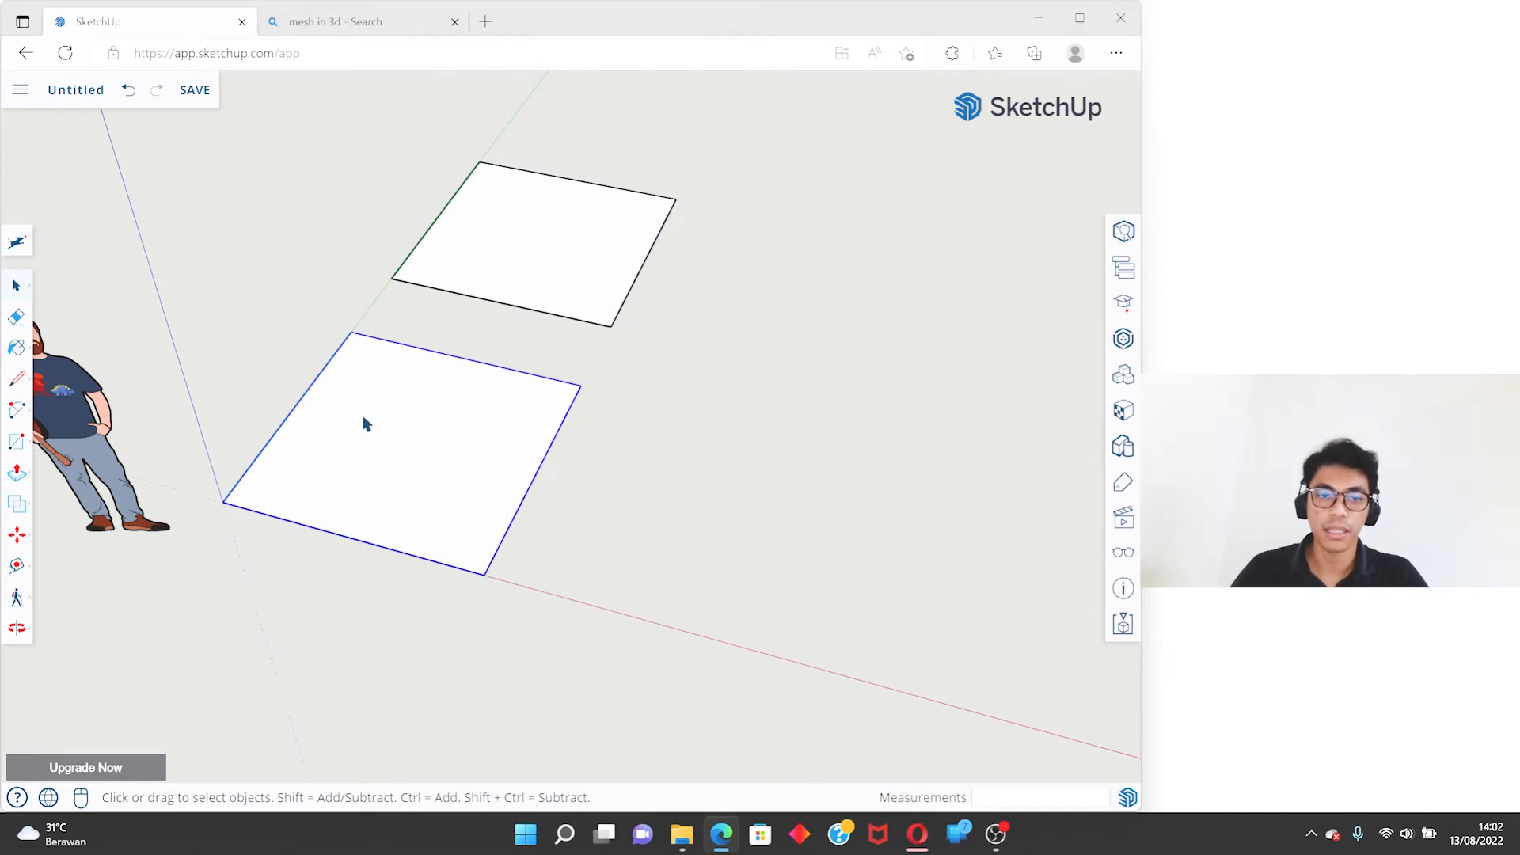
scroll(365, 424, up, 3)
right_click(420, 383)
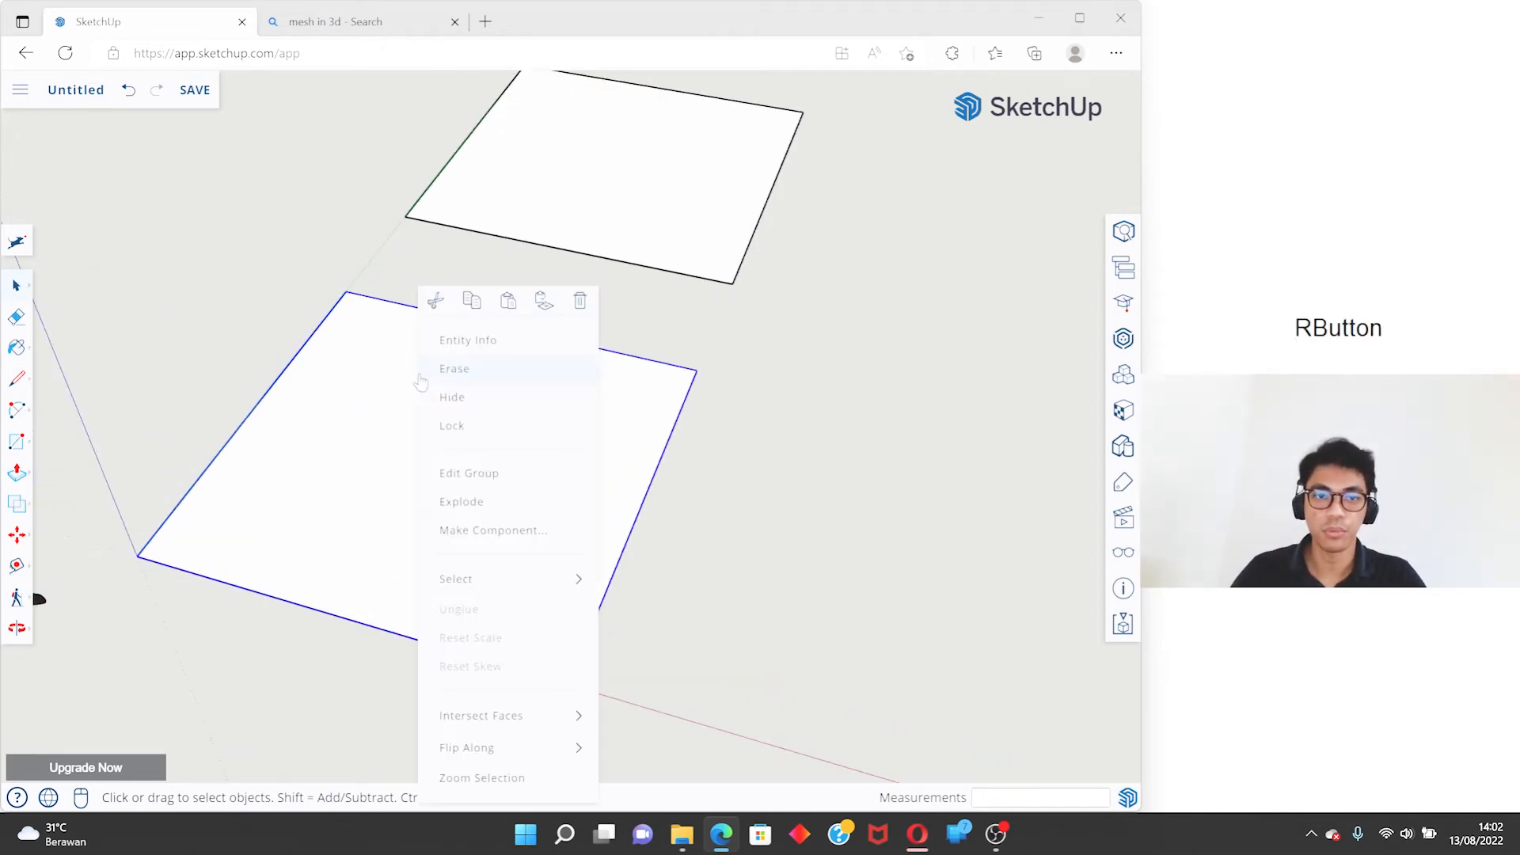
click(492, 531)
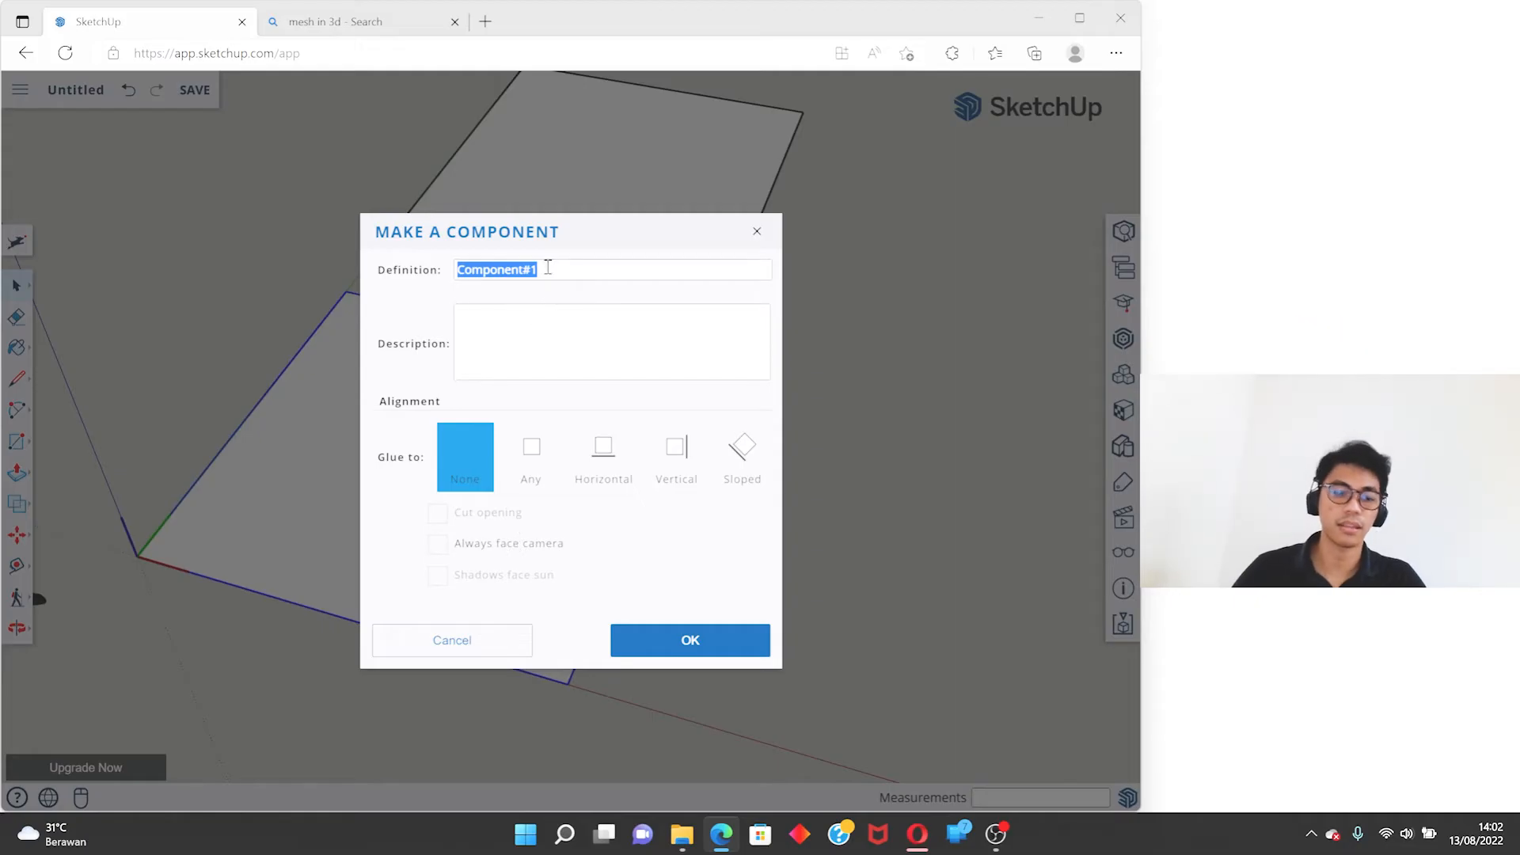
text(kotak 1)
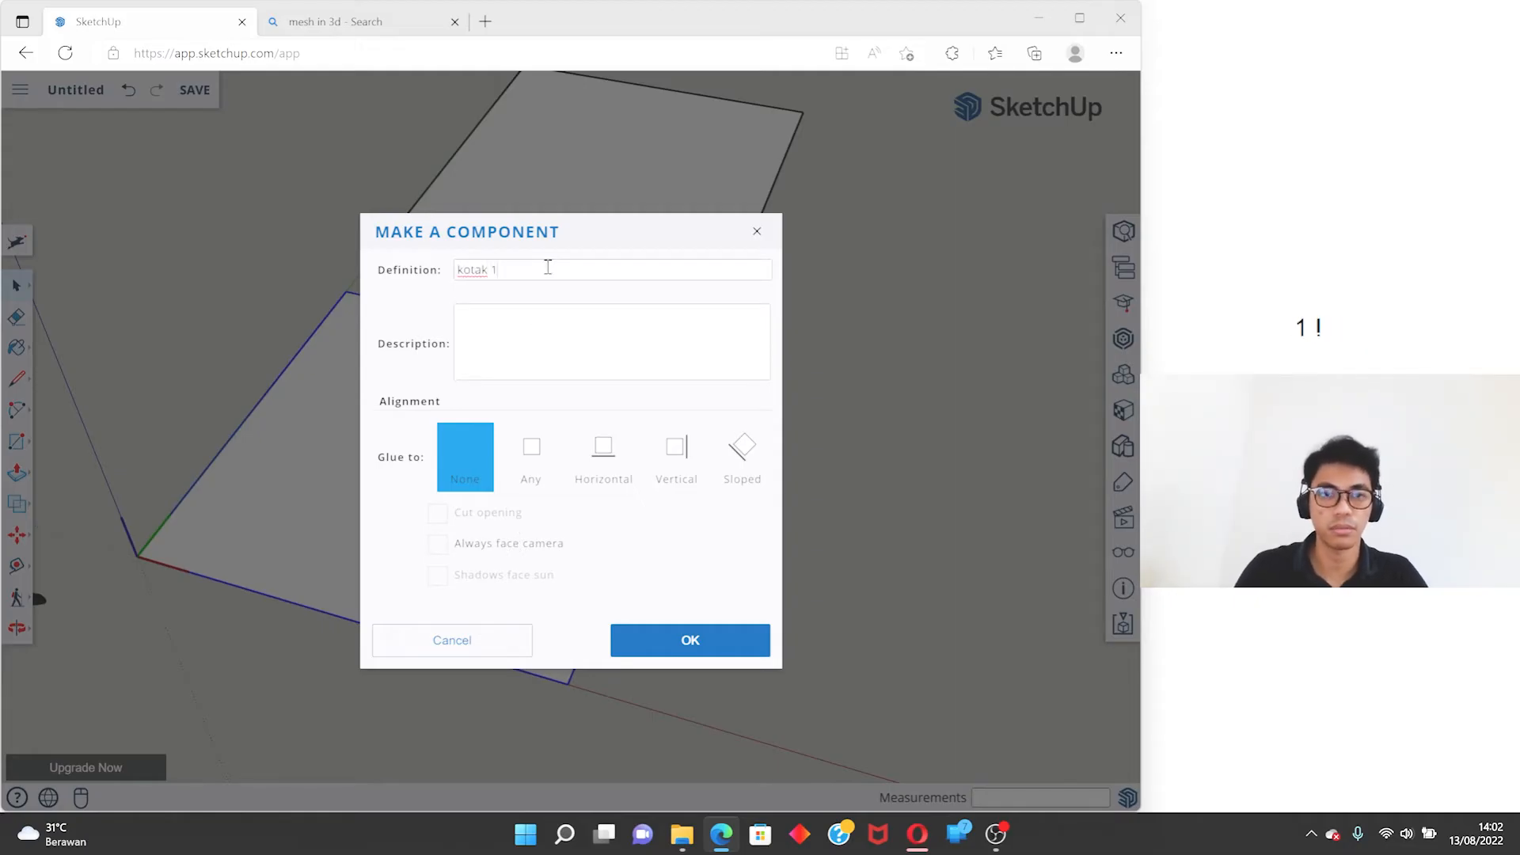
click(528, 350)
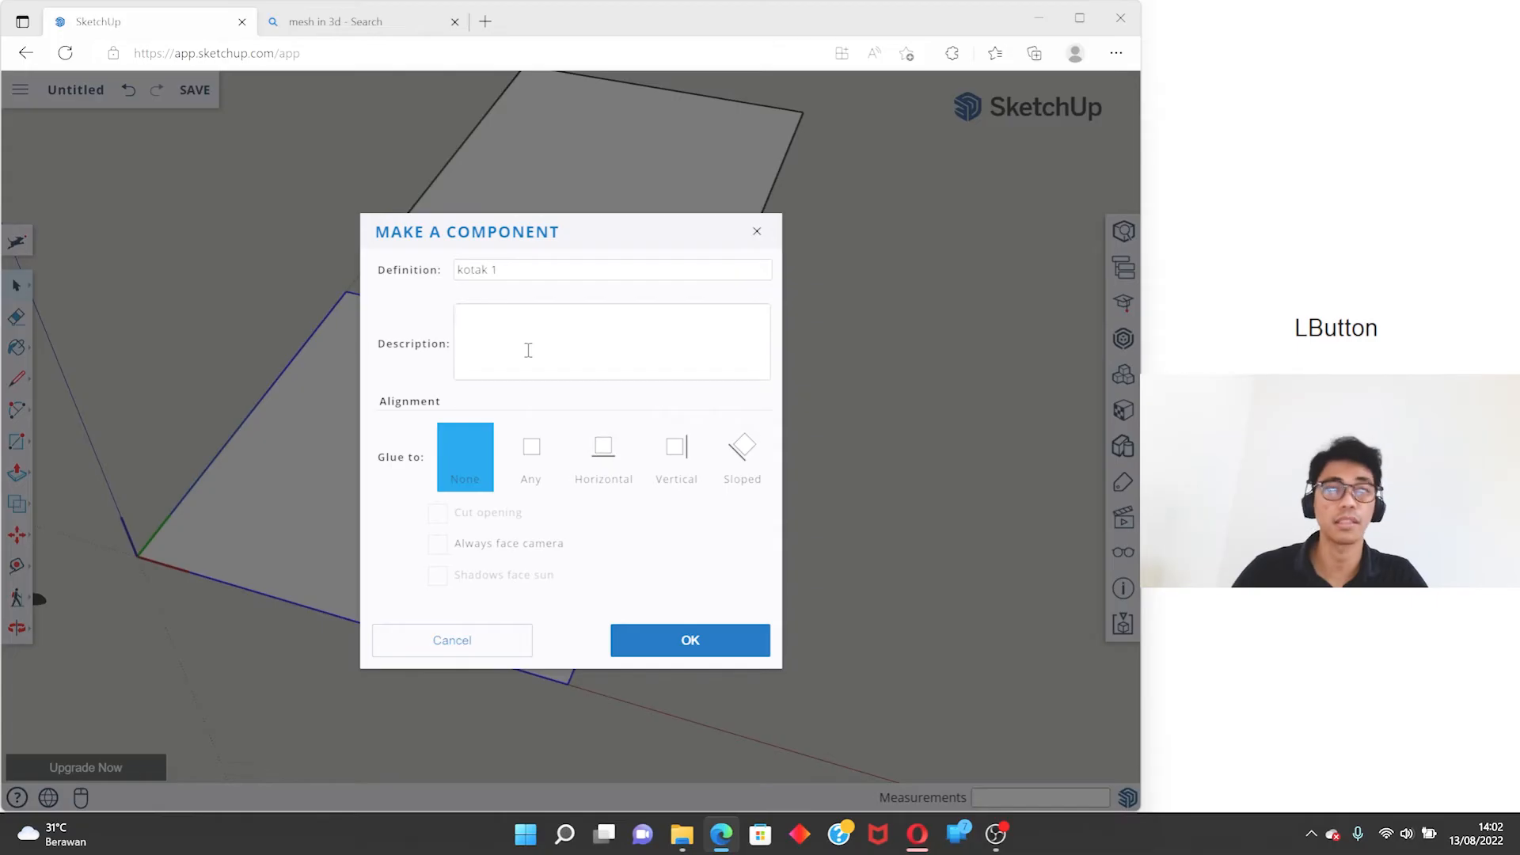
text(kota)
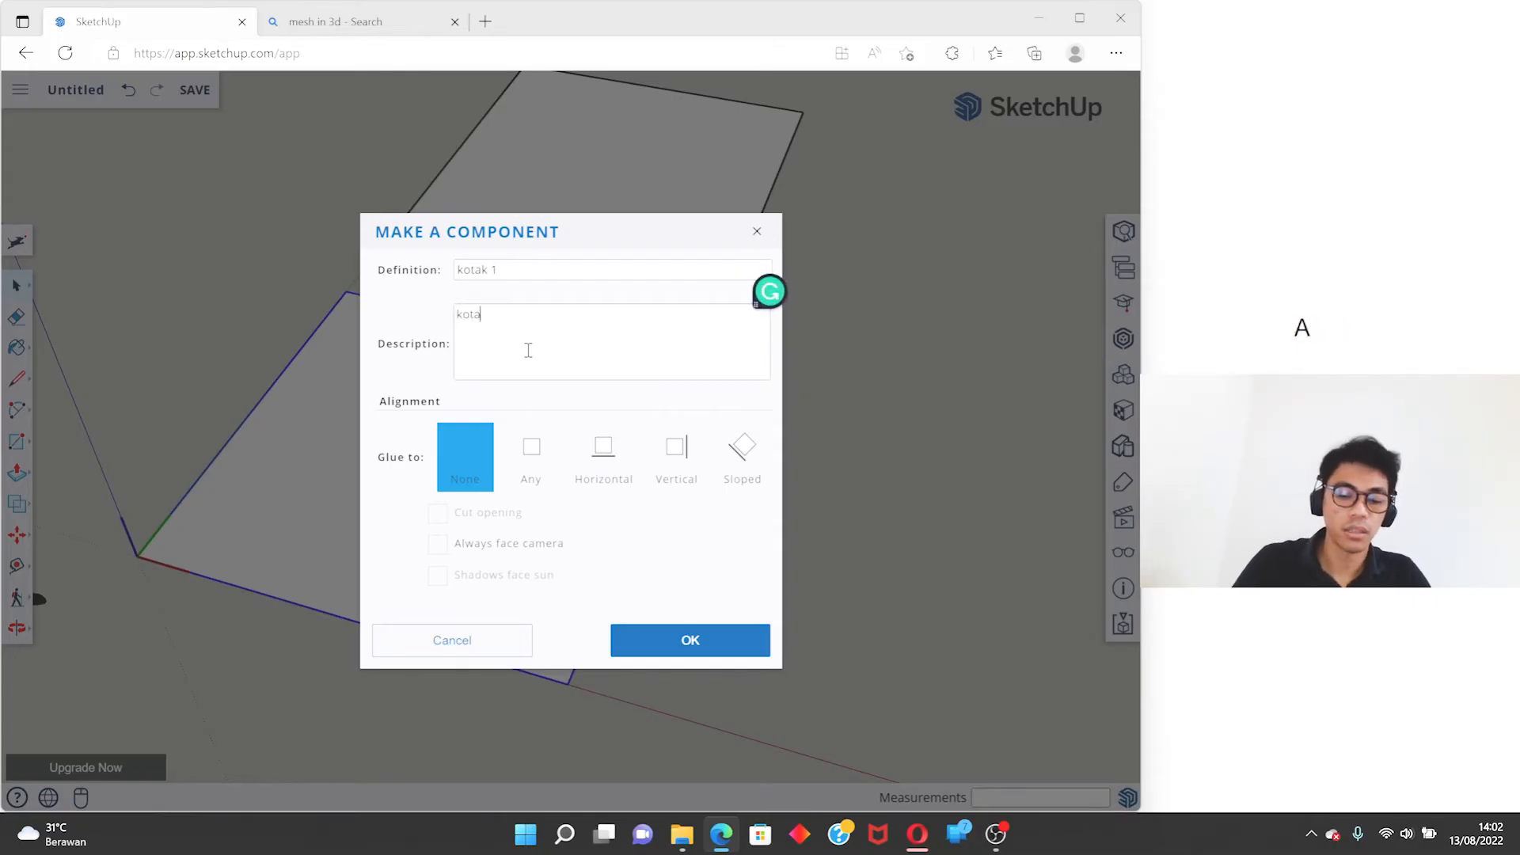
text(k belajar)
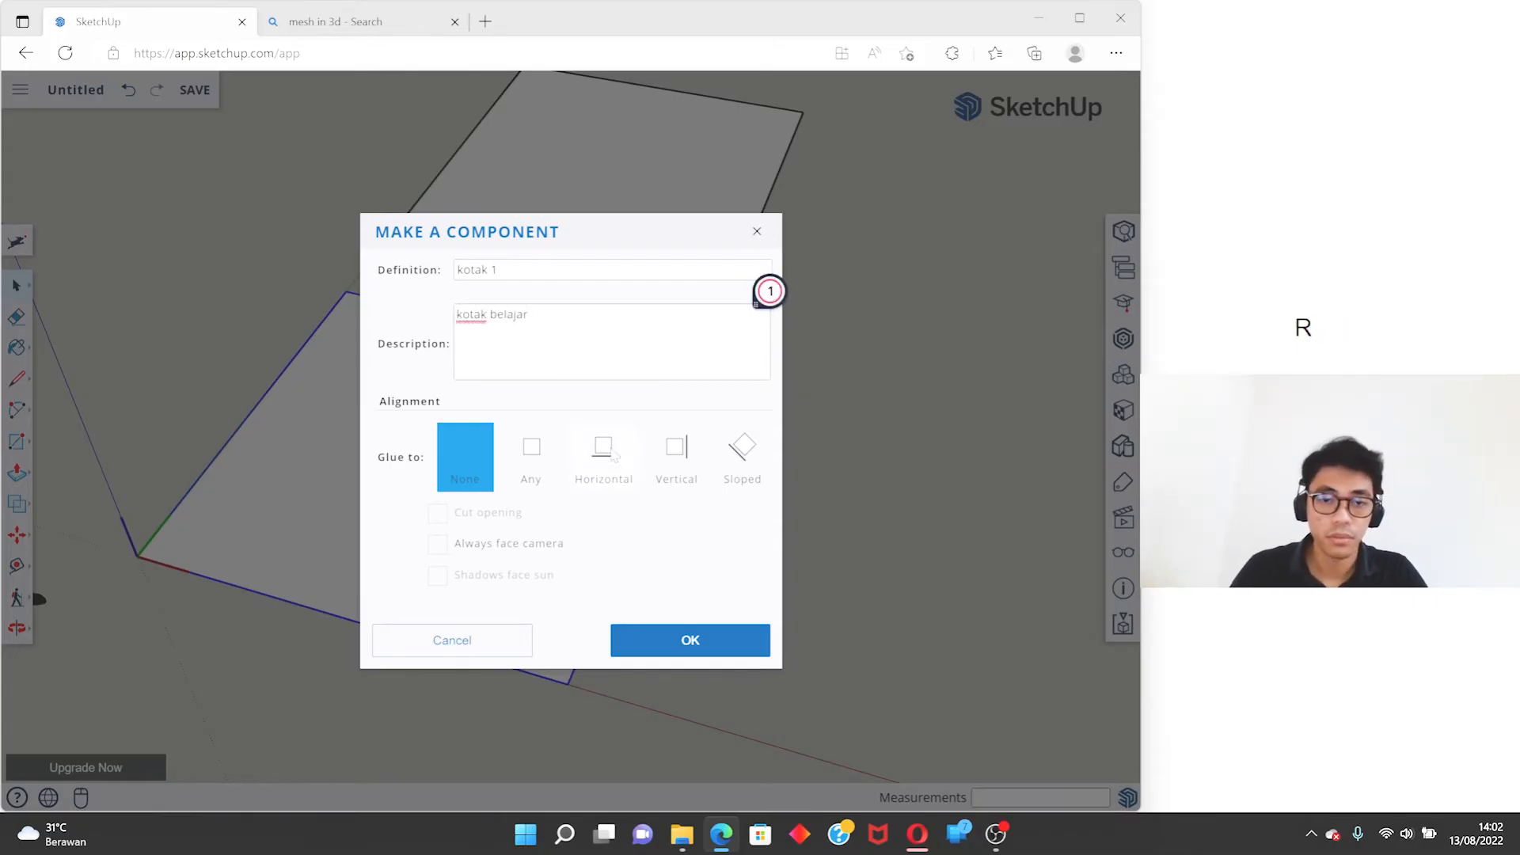
click(688, 640)
scroll(527, 552, down, 5)
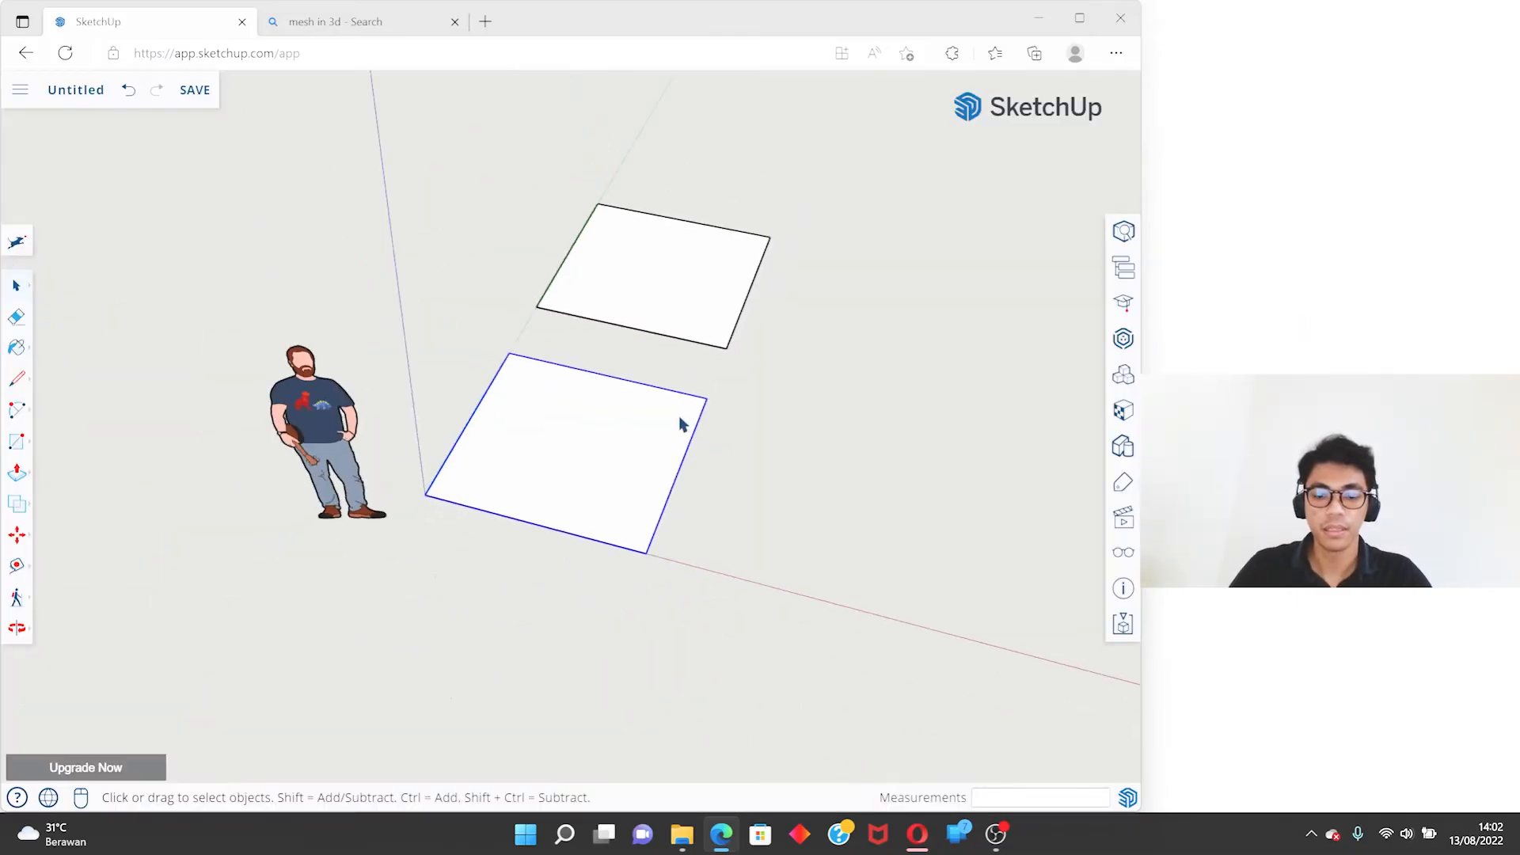
scroll(625, 452, up, 3)
middle_drag(626, 452, 628, 441)
key(m)
key(ctrl)
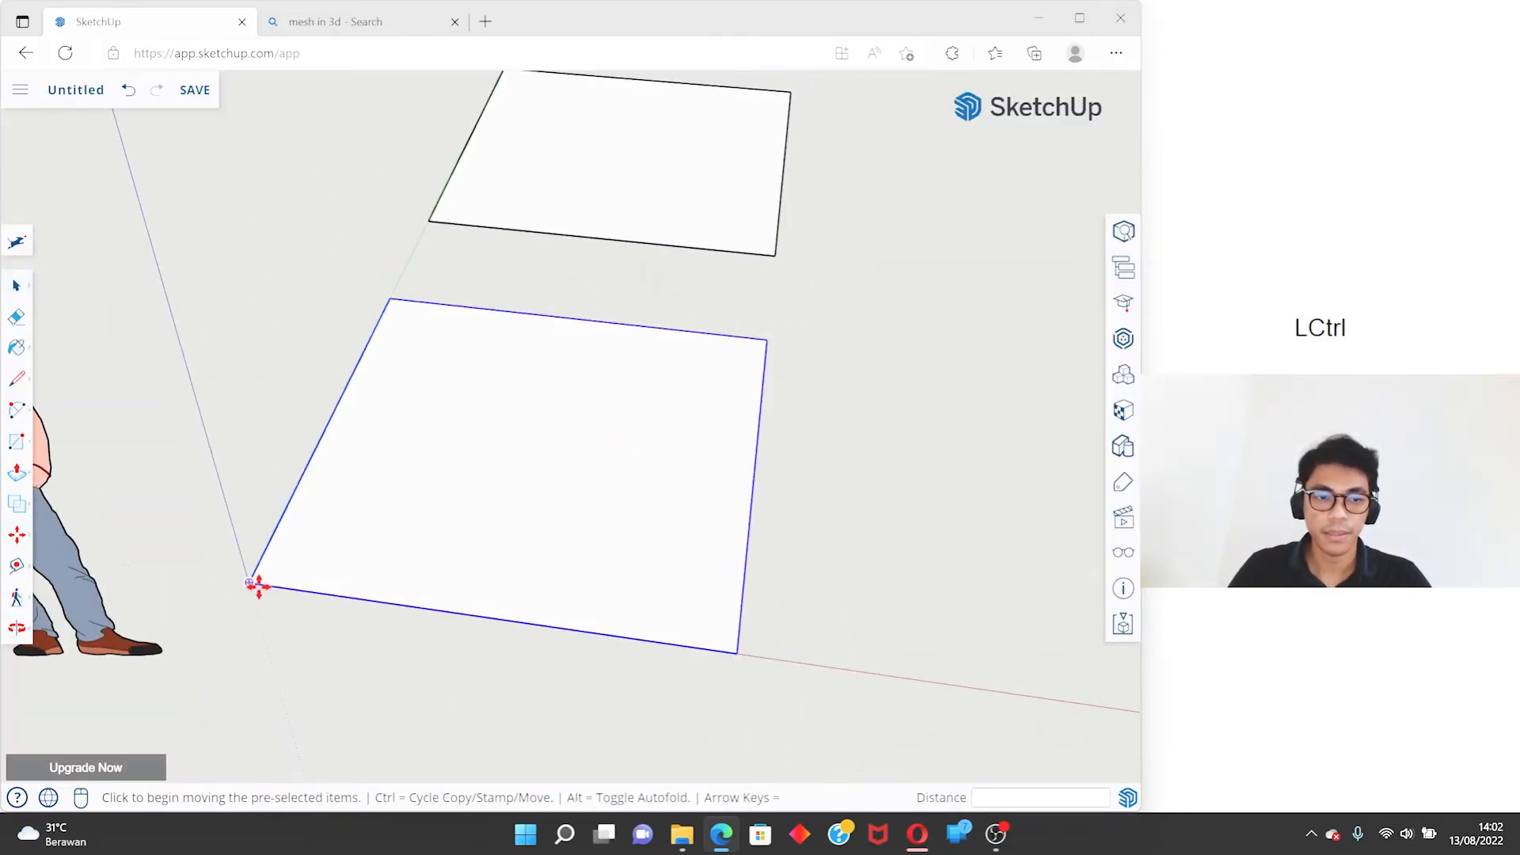
key(space)
click(633, 200)
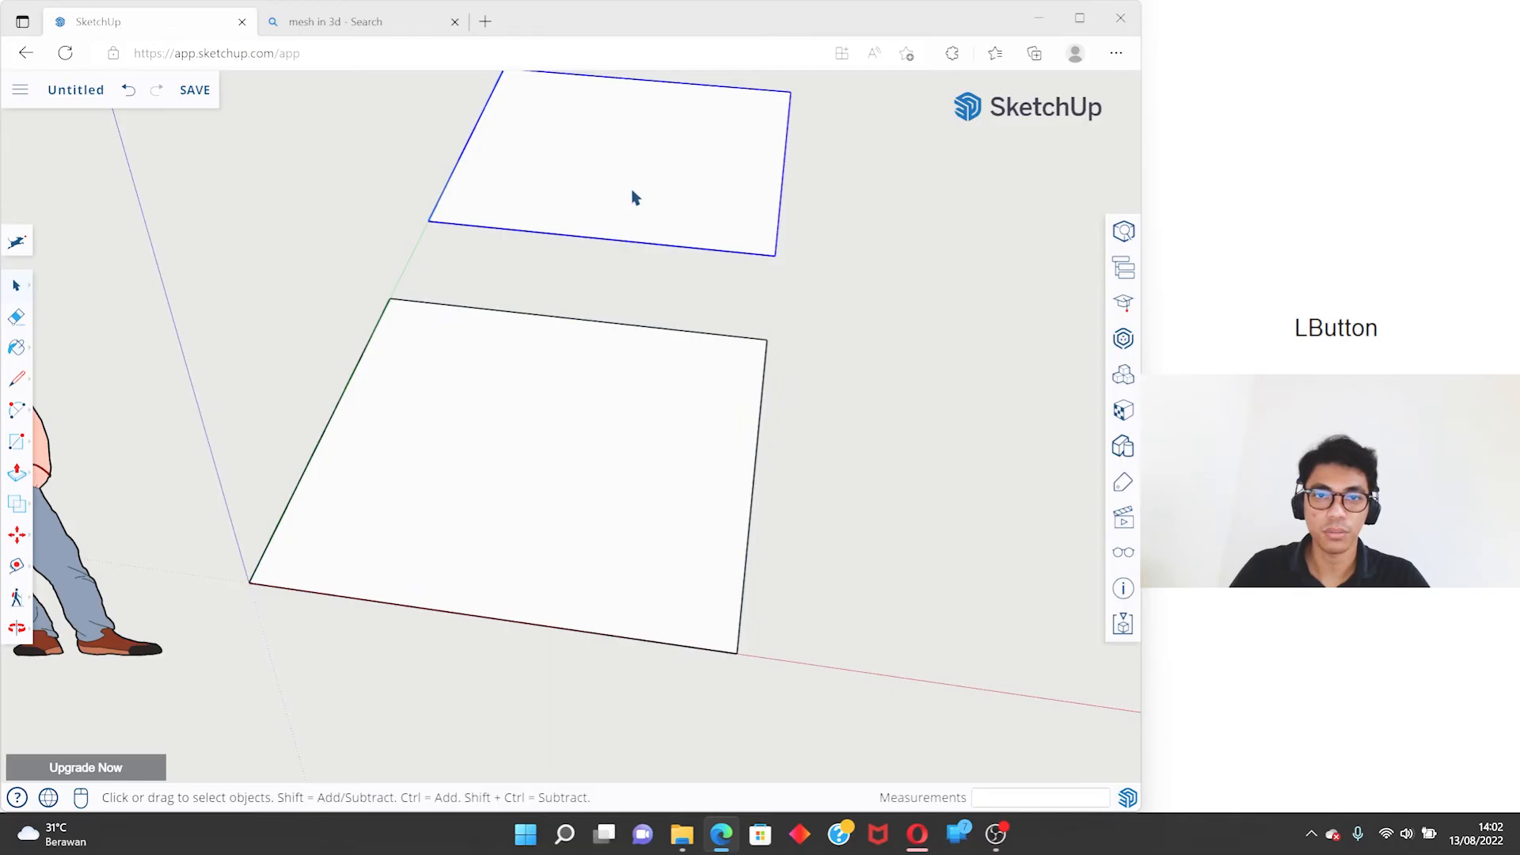
scroll(624, 291, down, 3)
- Copy the kotak 1 component along the red axis with the Move tool, leaving a gap beside the original
click(610, 315)
middle_drag(620, 282, 638, 258)
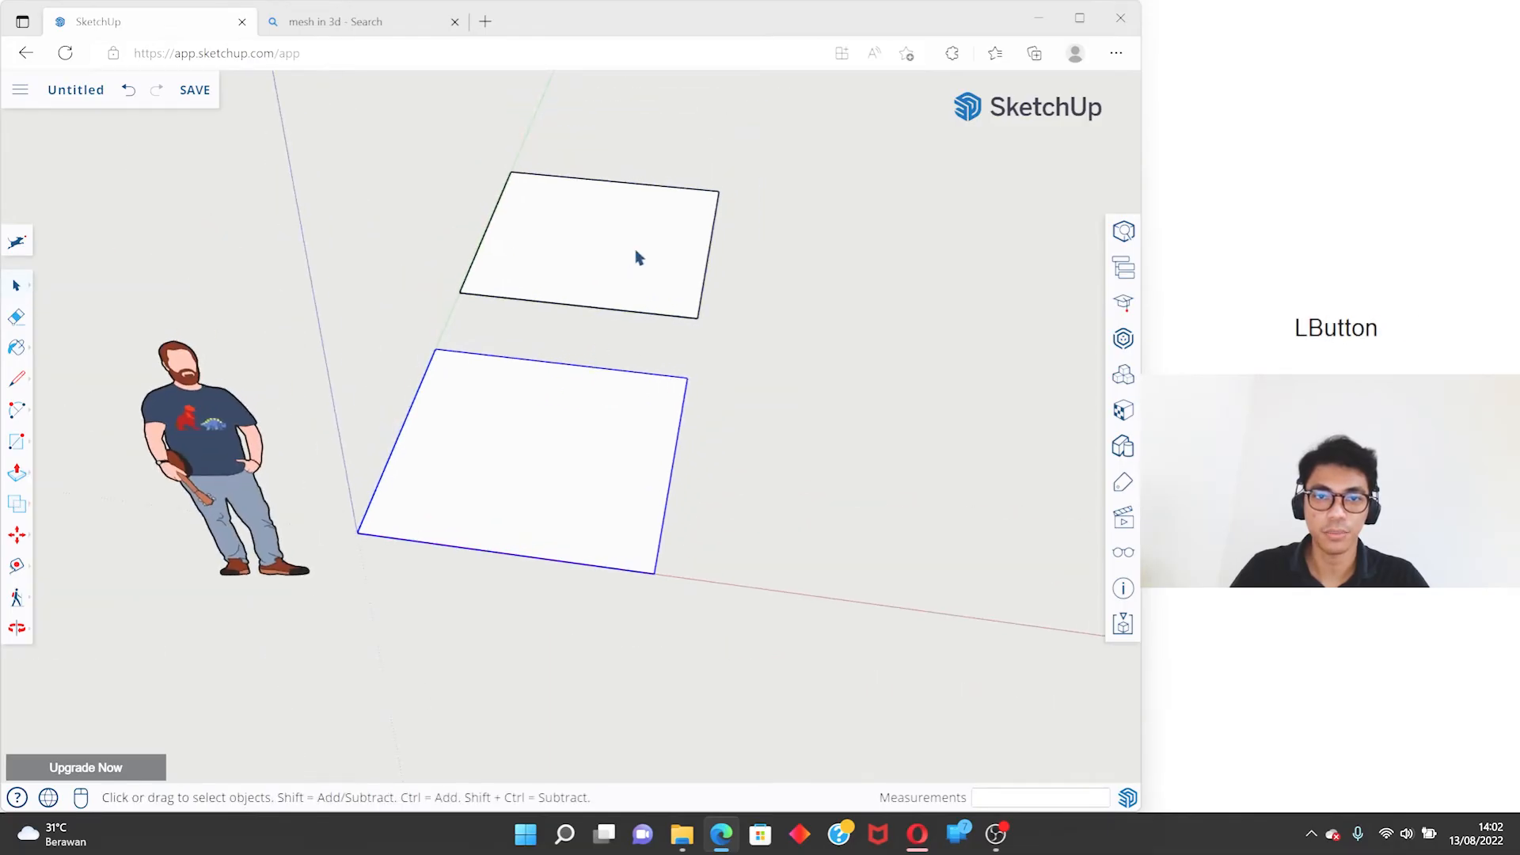
key(m)
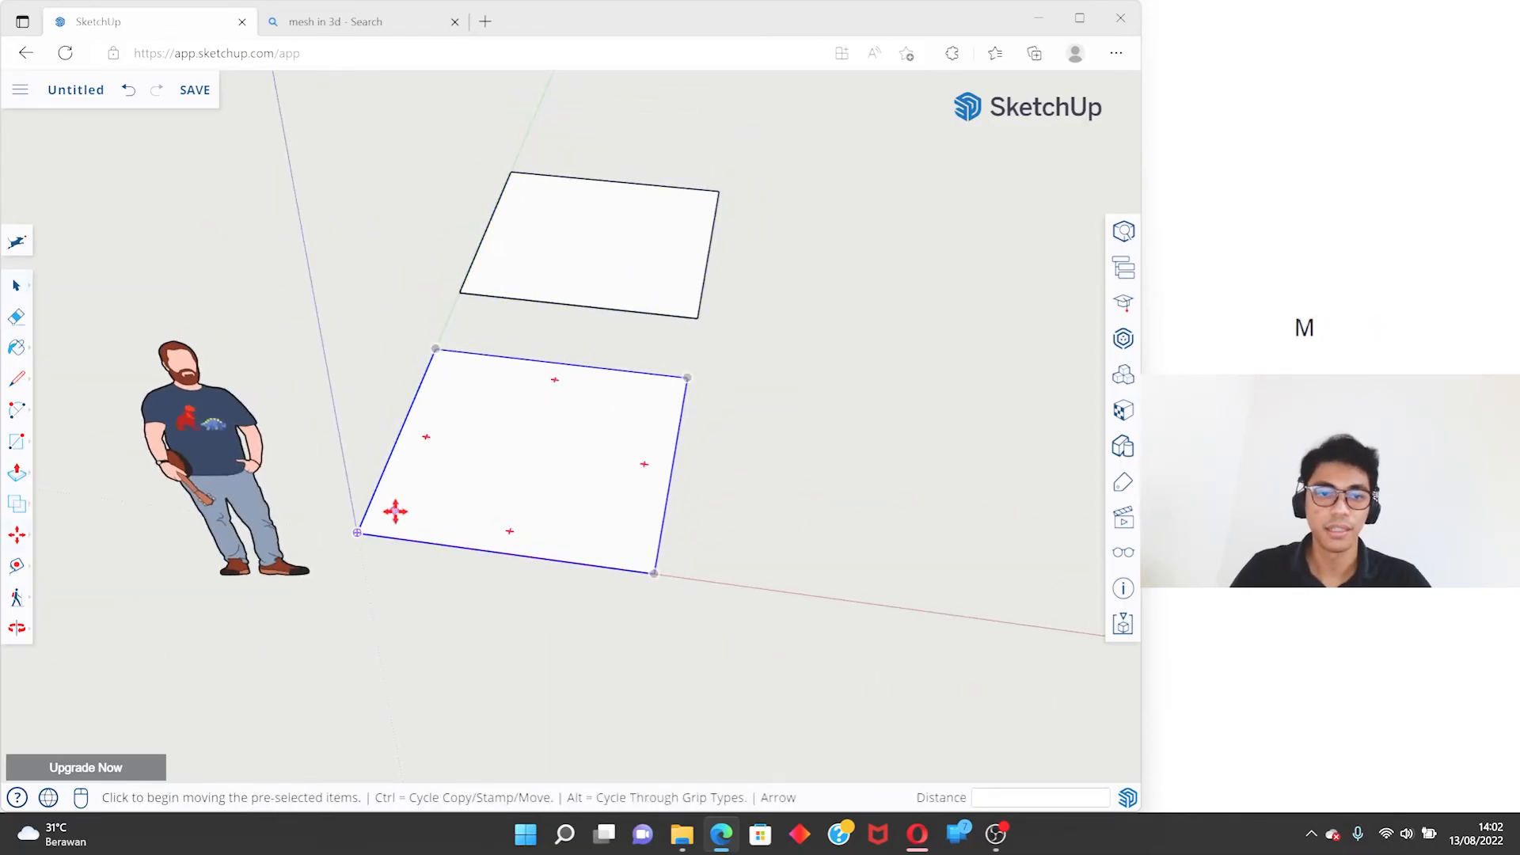
key(ctrl)
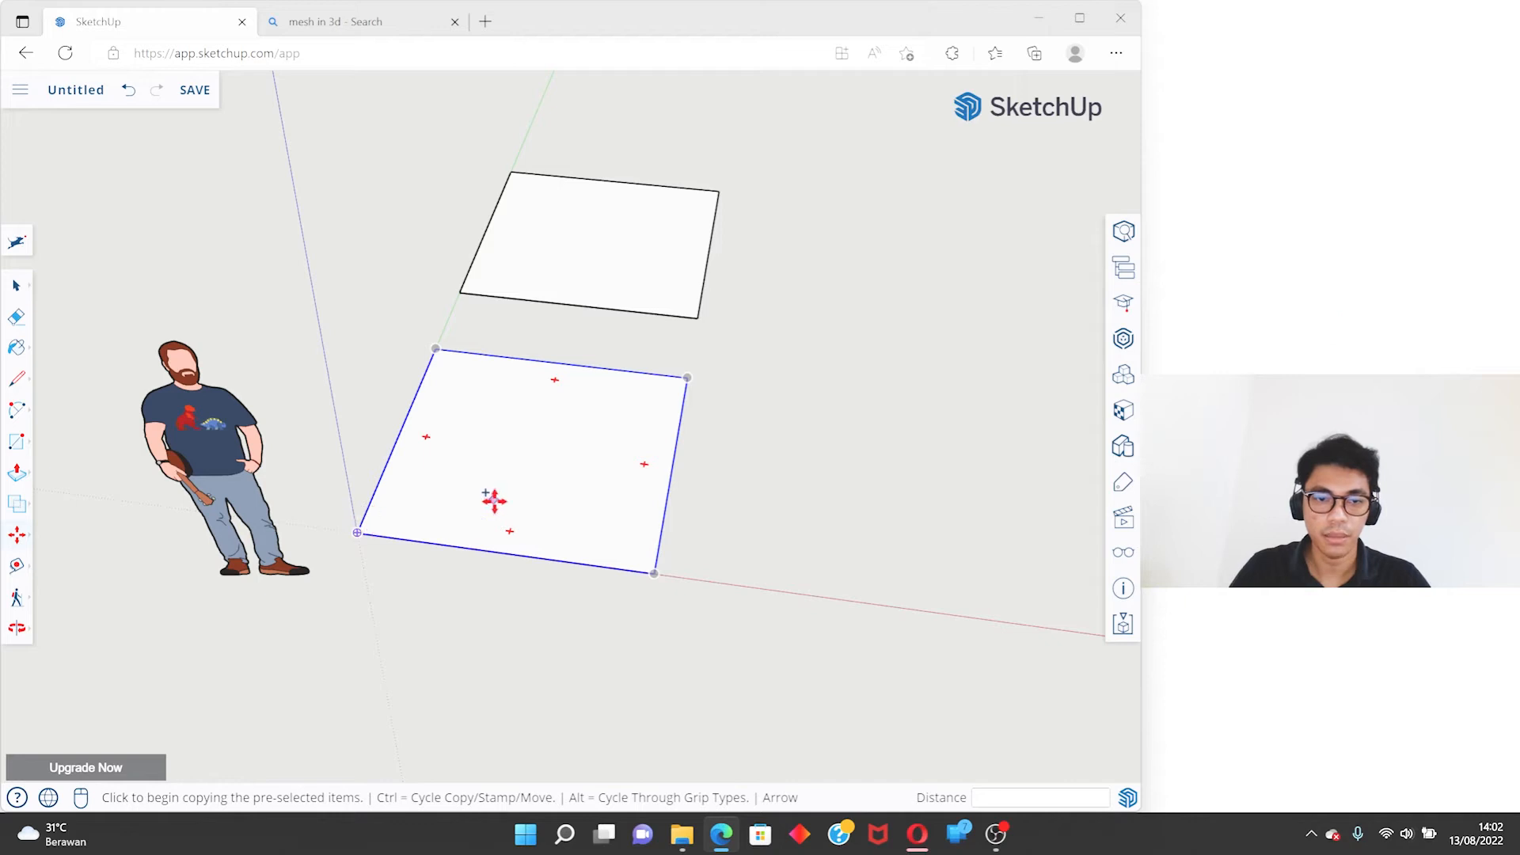
key(space)
key(m)
key(ctrl)
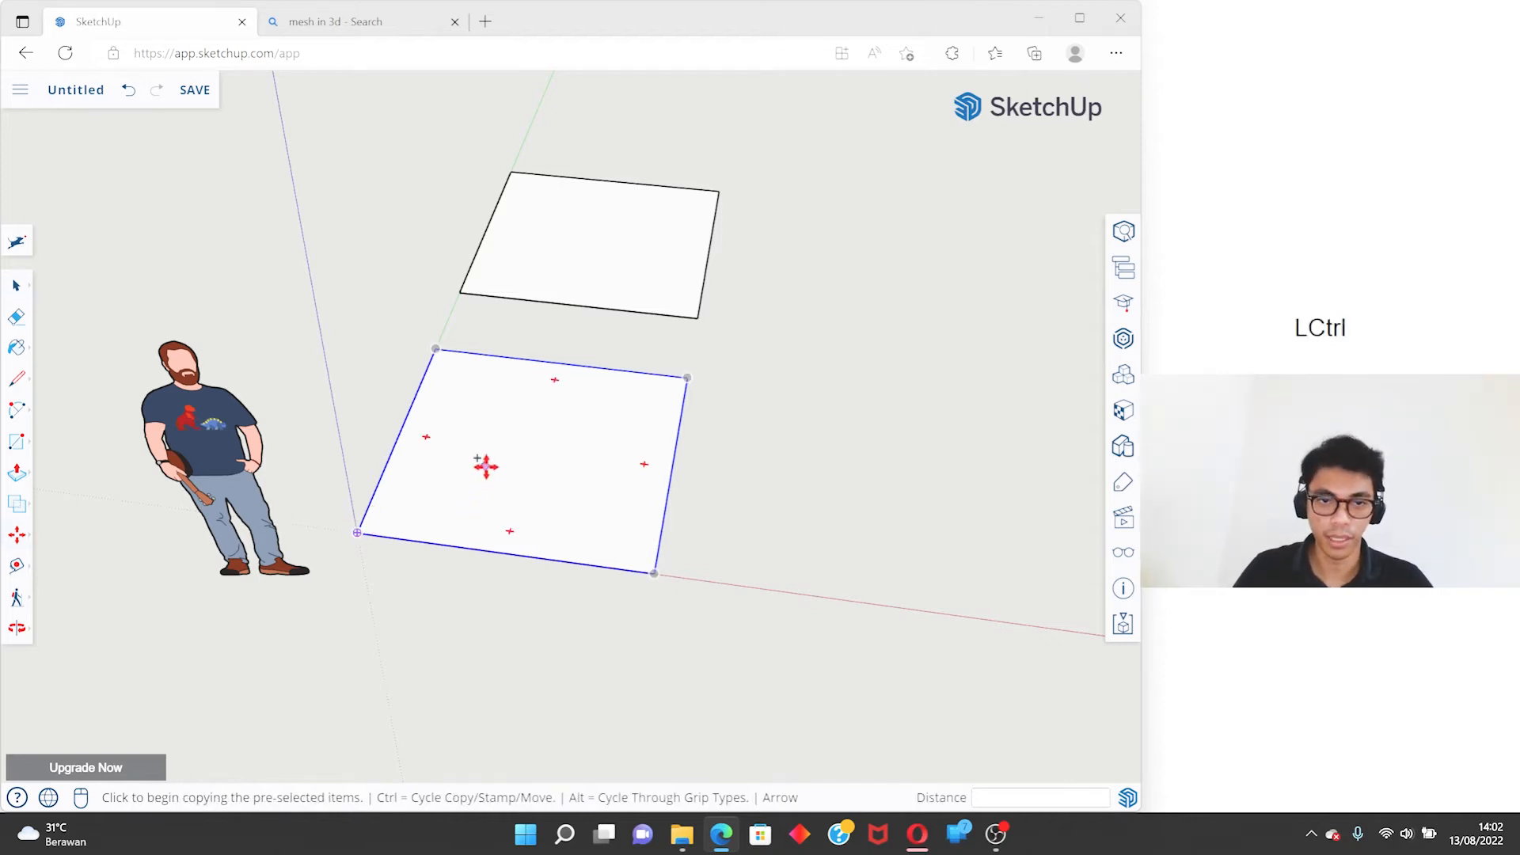
drag(360, 529, 804, 590)
key(space)
- Open the kotak 1 component at the origin for editing and draw a 2 m line along the green axis between opposite edge midpoints
shift+middle_drag(690, 540, 584, 485)
click(404, 470)
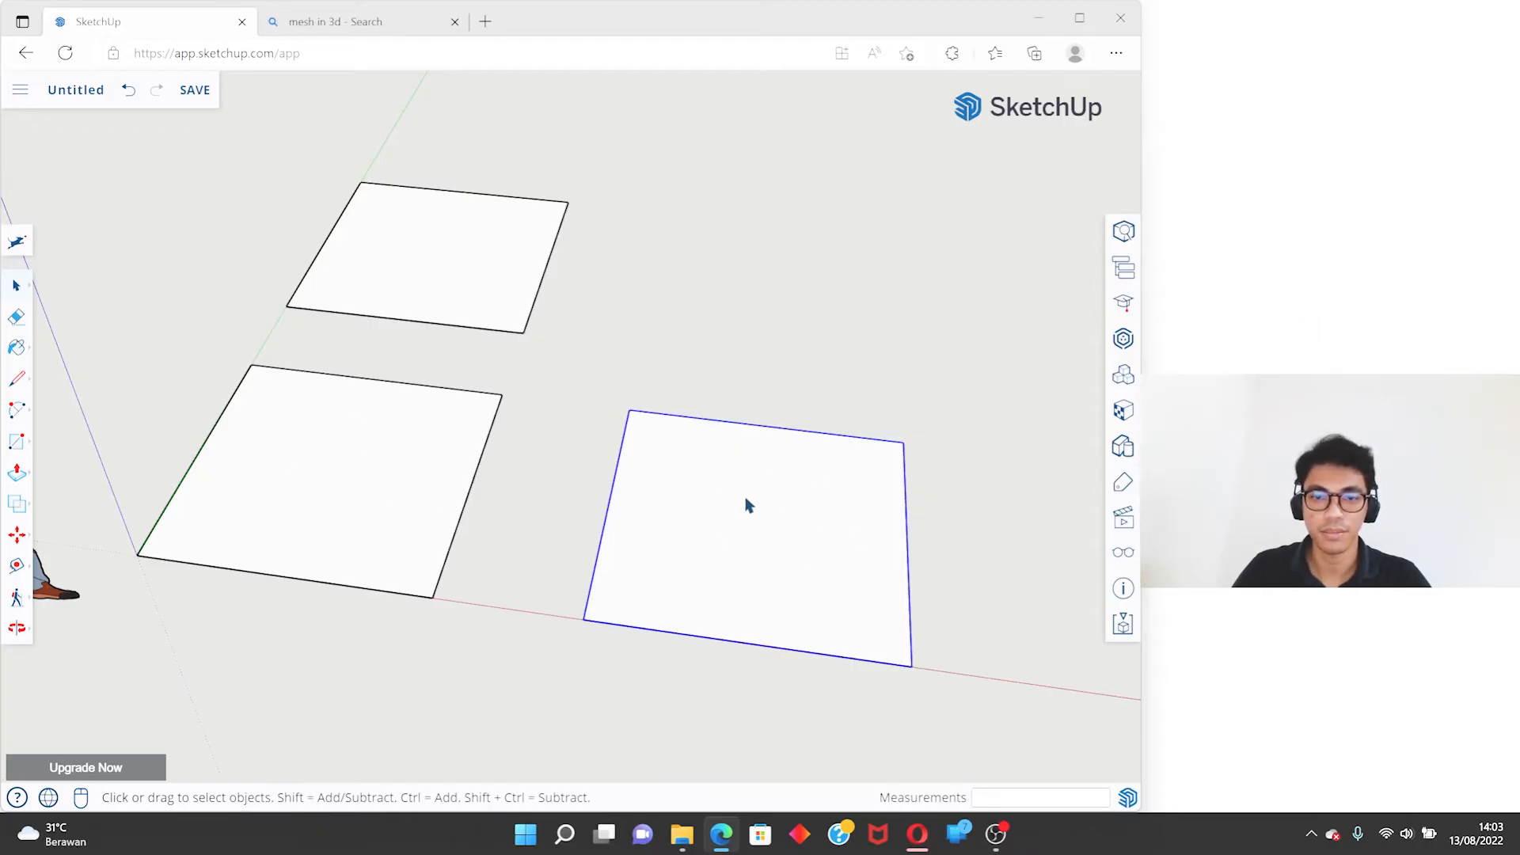
double_click(386, 444)
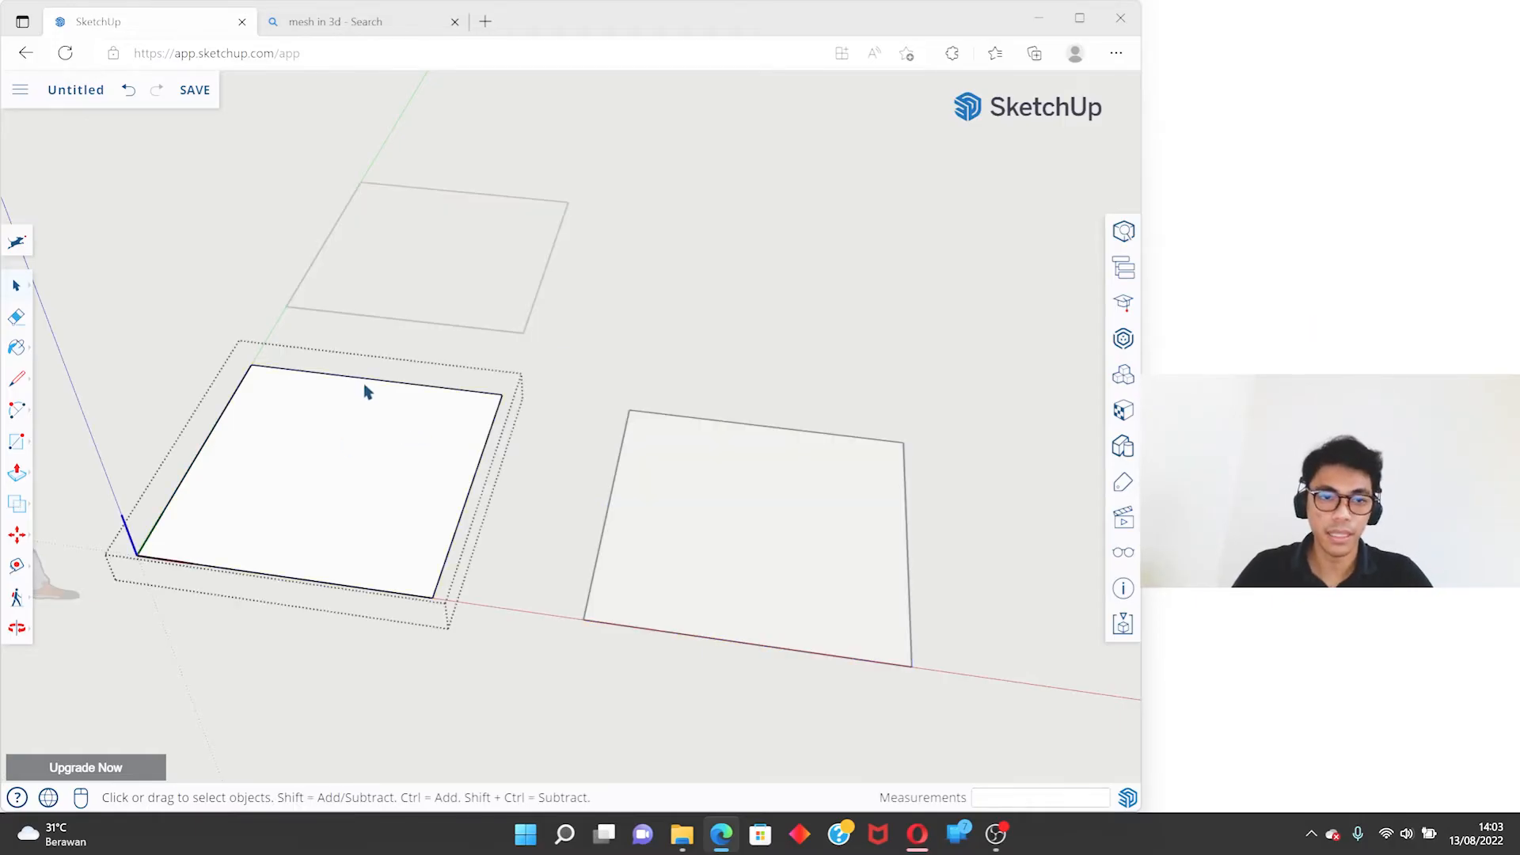
key(l)
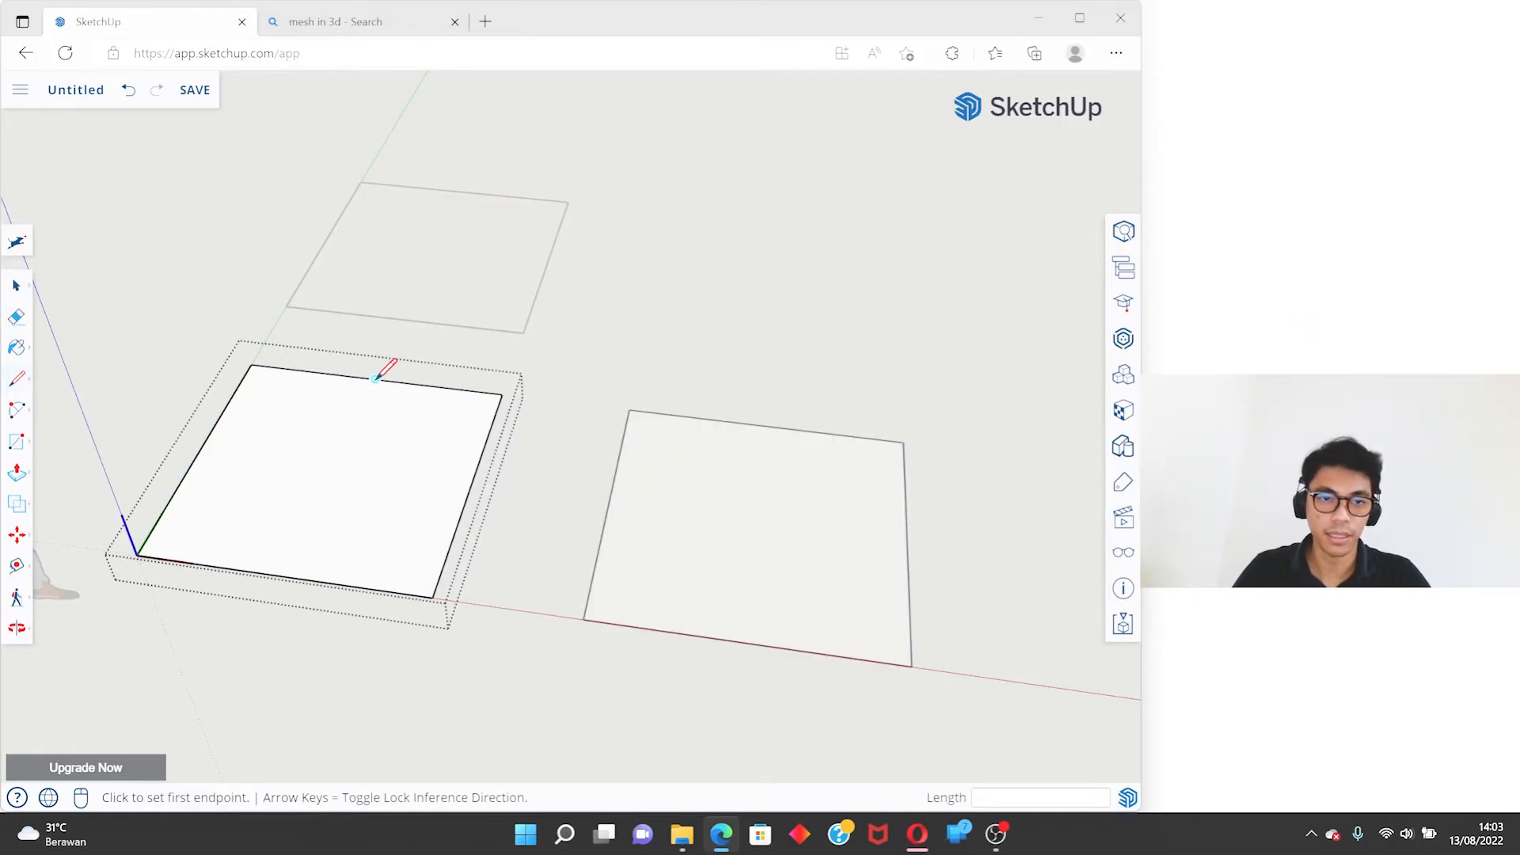
scroll(321, 354, up, 2)
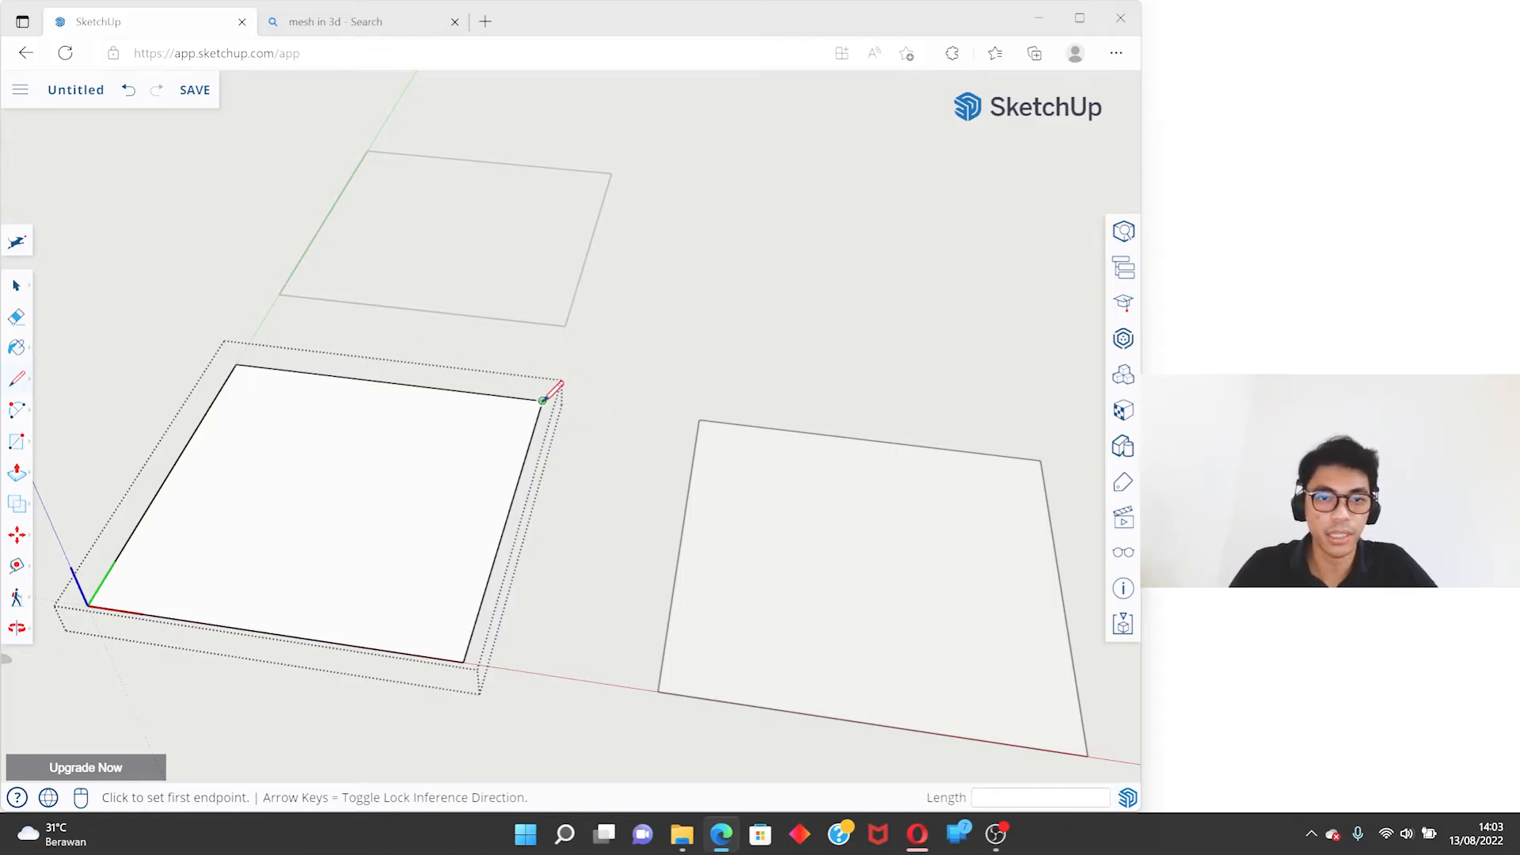
click(387, 382)
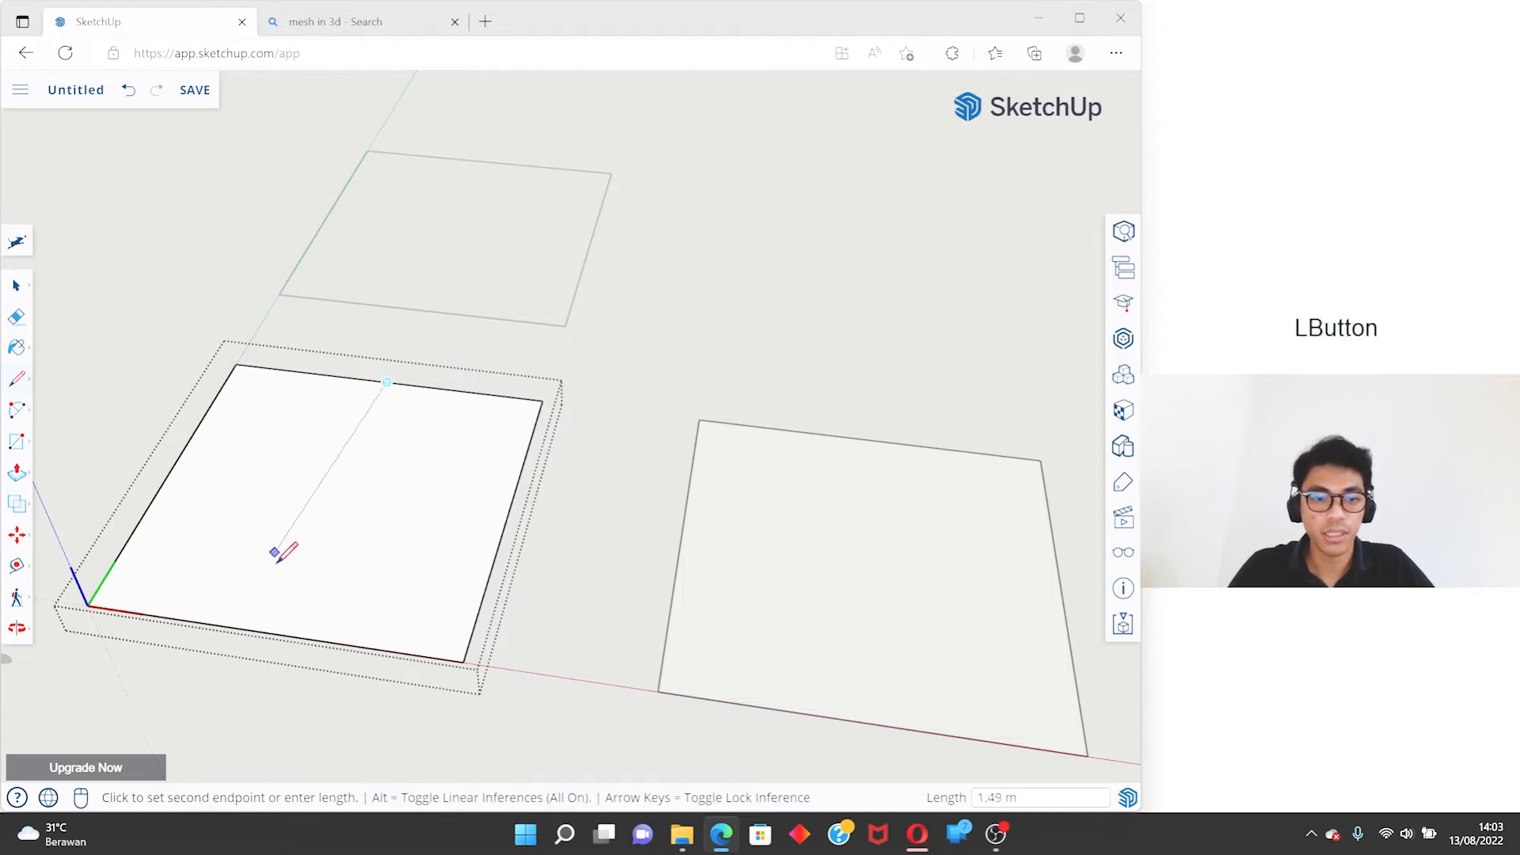
click(275, 632)
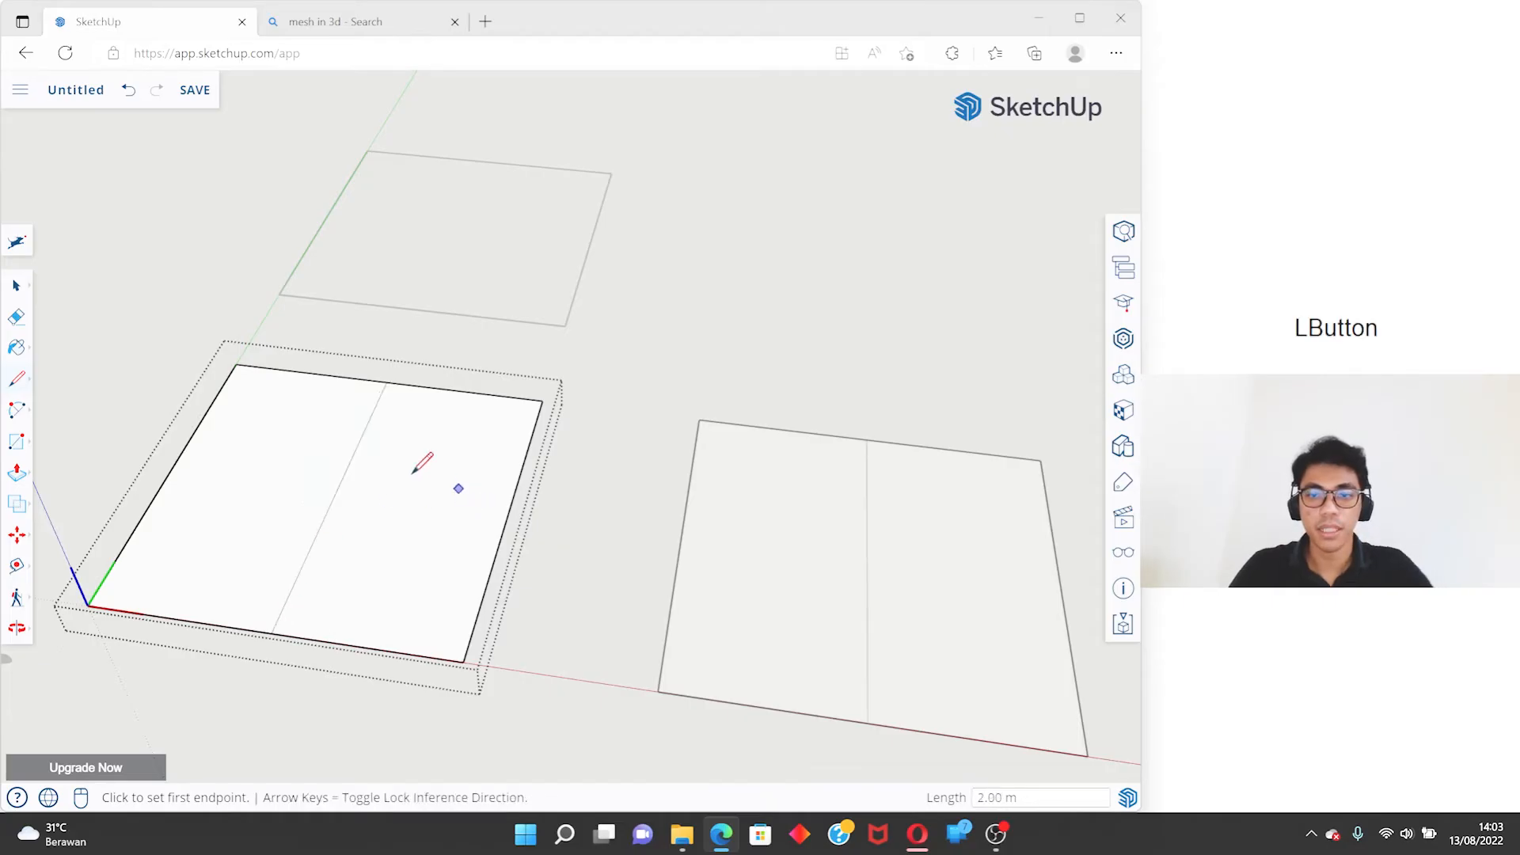
scroll(424, 459, down, 2)
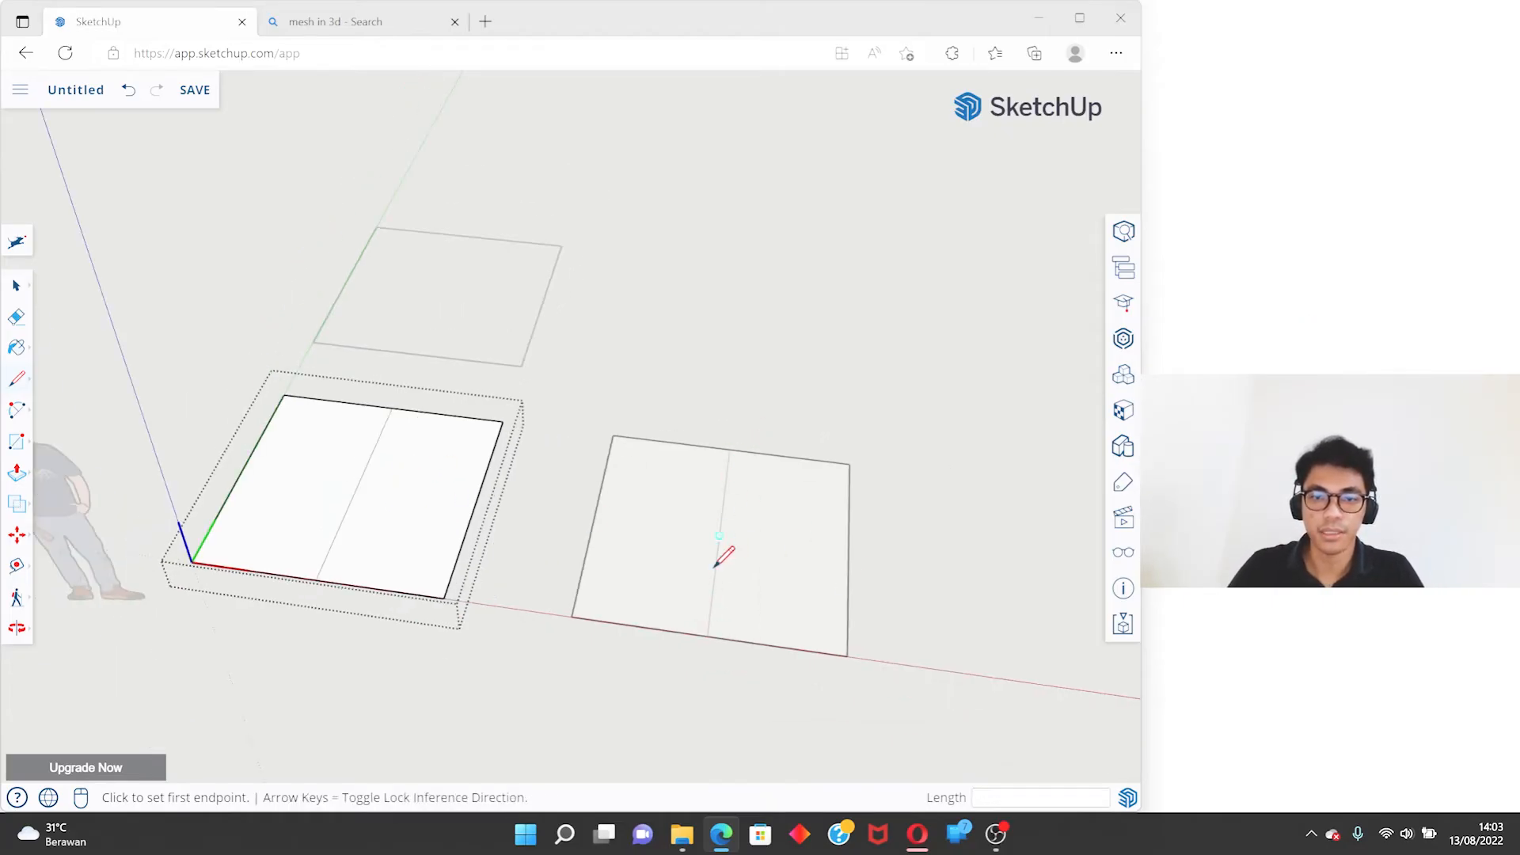
key(space)
- Draw a second line across the component between the midpoints of its other two edges, and leave component editing
scroll(319, 492, up, 2)
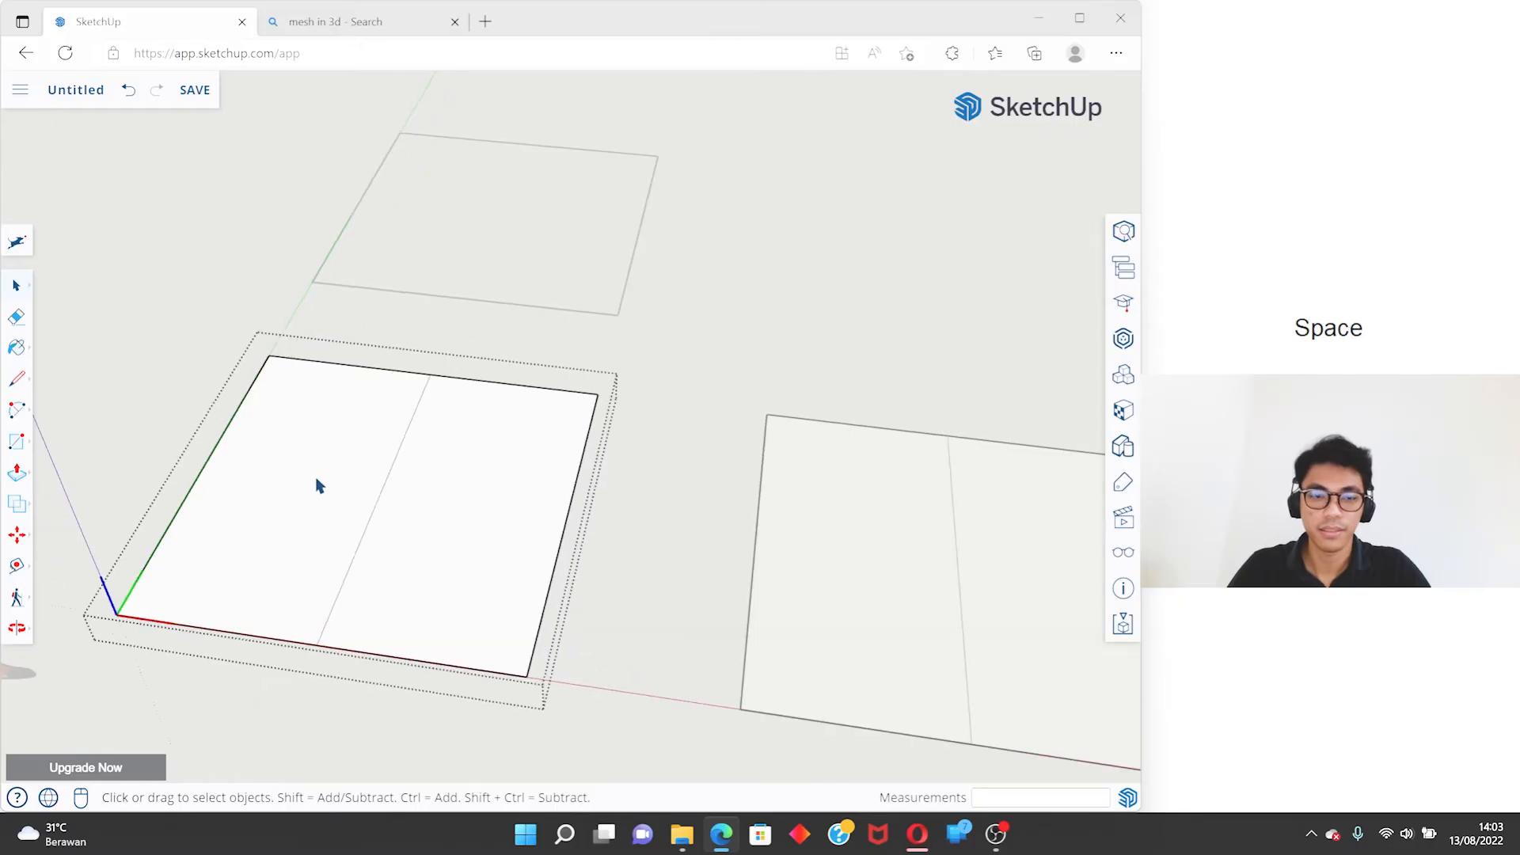
key(l)
click(204, 470)
click(565, 516)
scroll(380, 496, down, 3)
key(space)
click(563, 435)
- Examine the two divided component squares and the separate square group from different angles and distances
middle_drag(562, 460, 558, 589)
scroll(579, 230, up, 5)
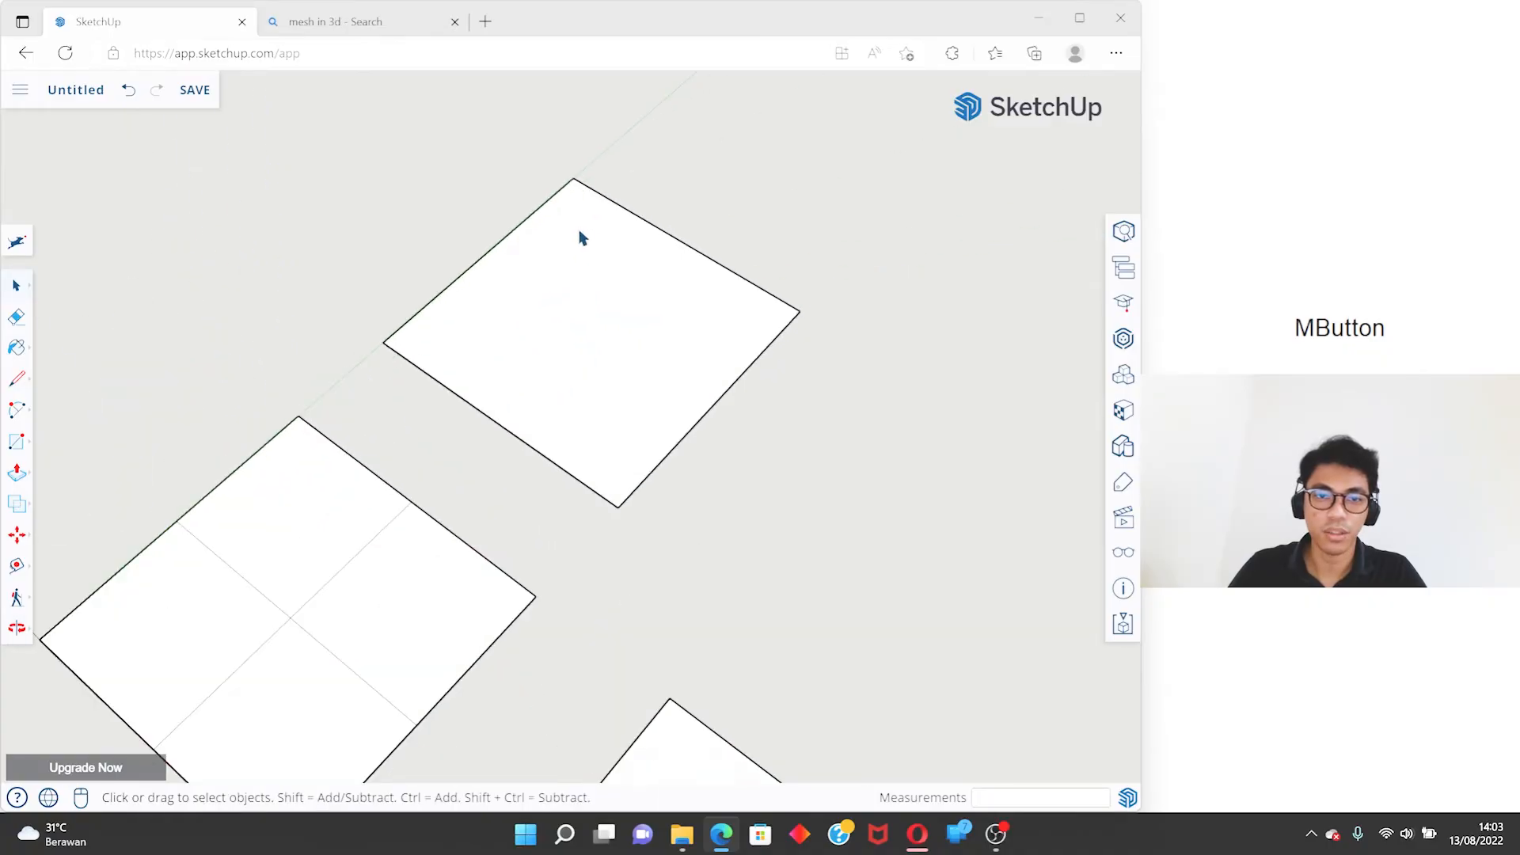
scroll(644, 214, down, 5)
middle_drag(505, 230, 728, 255)
scroll(503, 349, down, 4)
scroll(629, 502, up, 5)
middle_drag(322, 525, 496, 408)
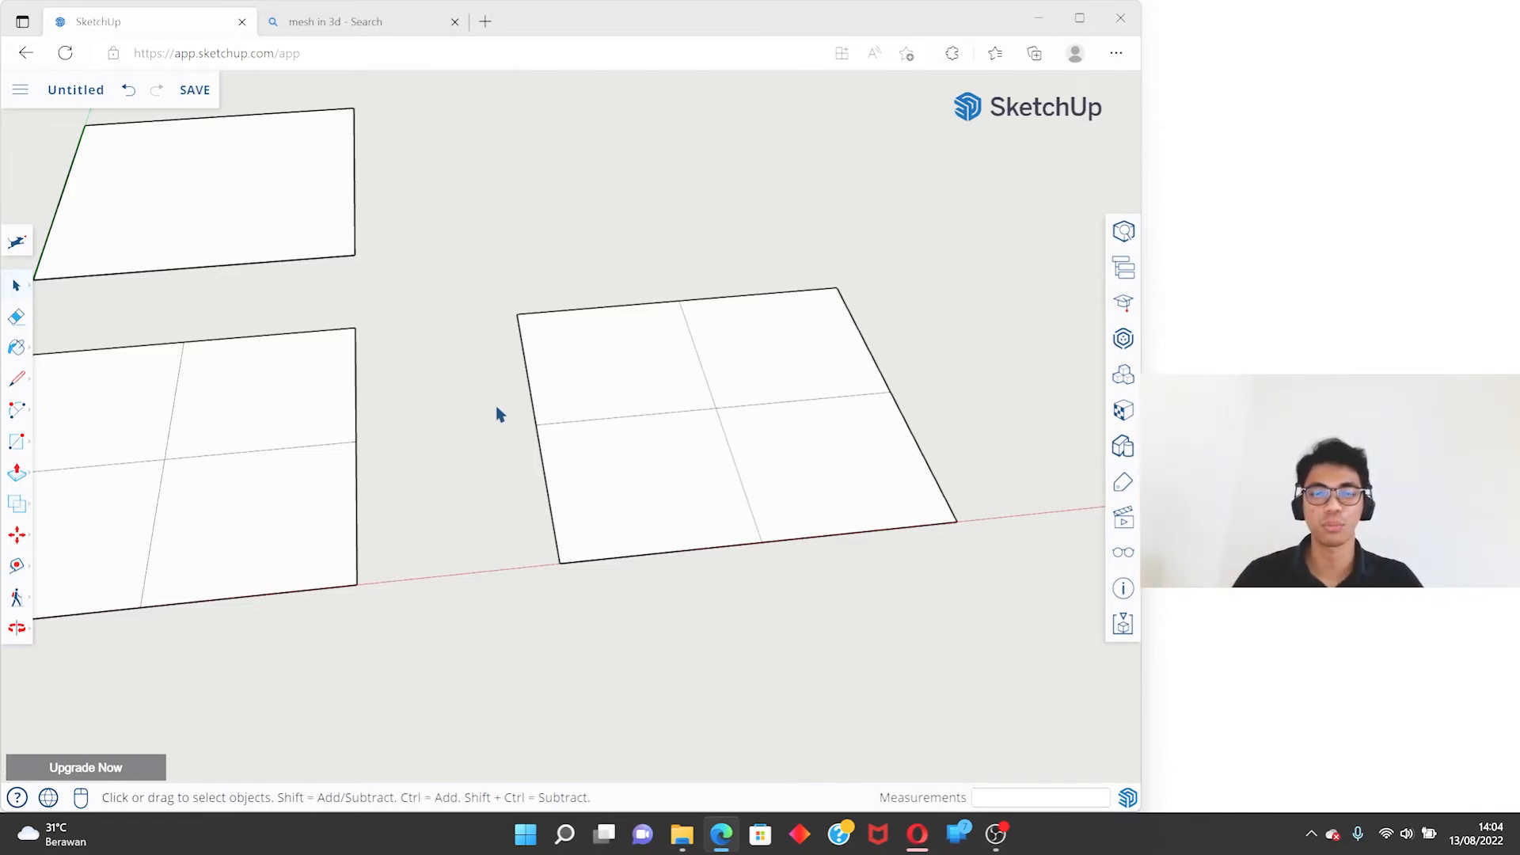
- Select the second divided component square and the separate square group, and delete both
scroll(498, 413, down, 2)
middle_drag(536, 414, 664, 407)
scroll(665, 407, up, 3)
scroll(665, 407, down, 3)
key(shift)
key(ctrl)
click(760, 516)
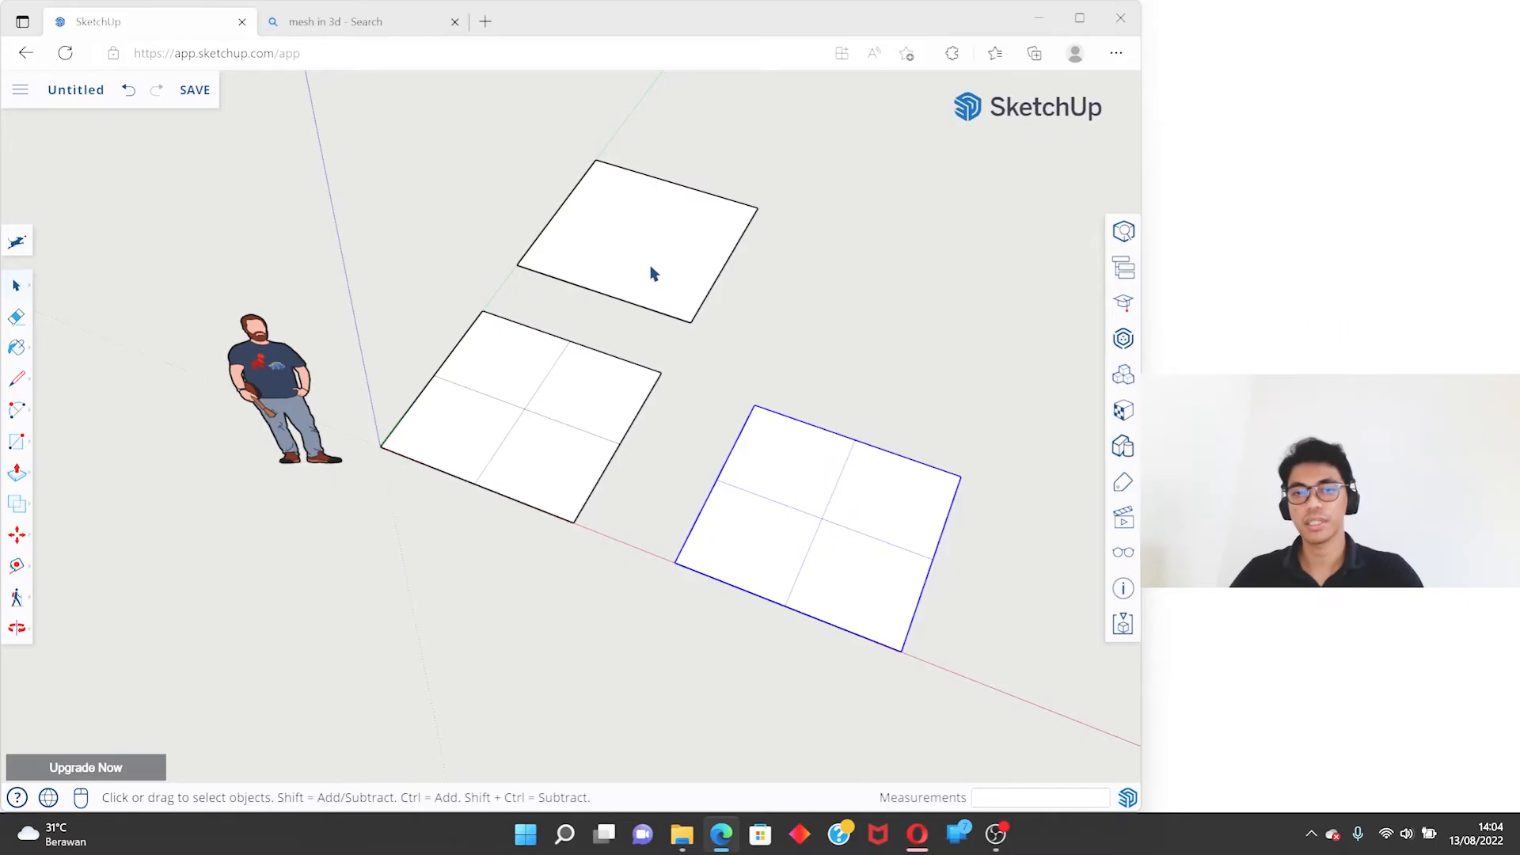
key(Delete)
- Explode the component square at the origin and turn its geometry into a group
click(585, 383)
right_click(583, 389)
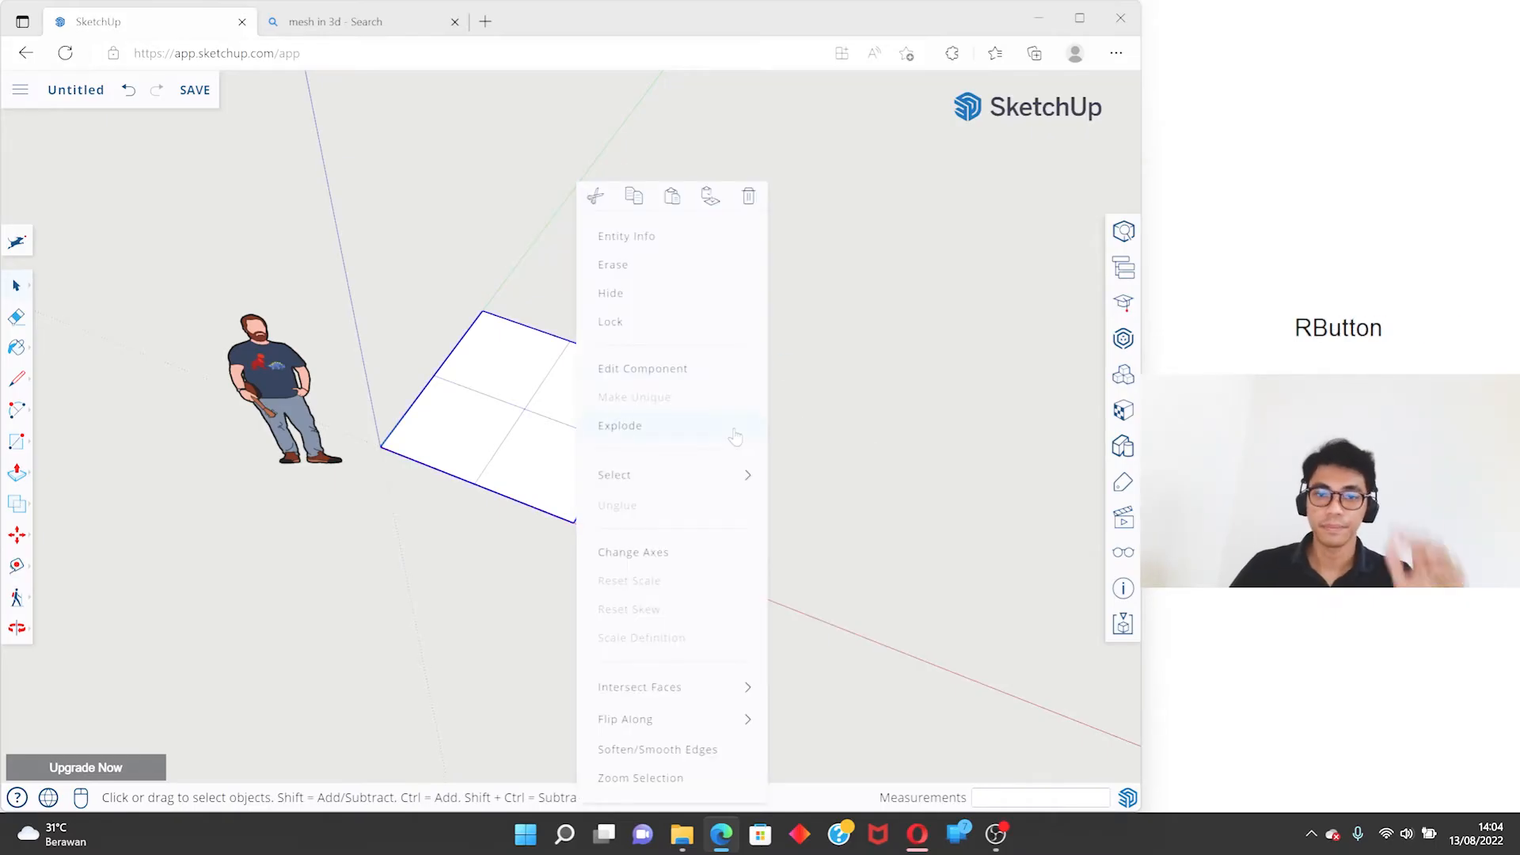
click(526, 262)
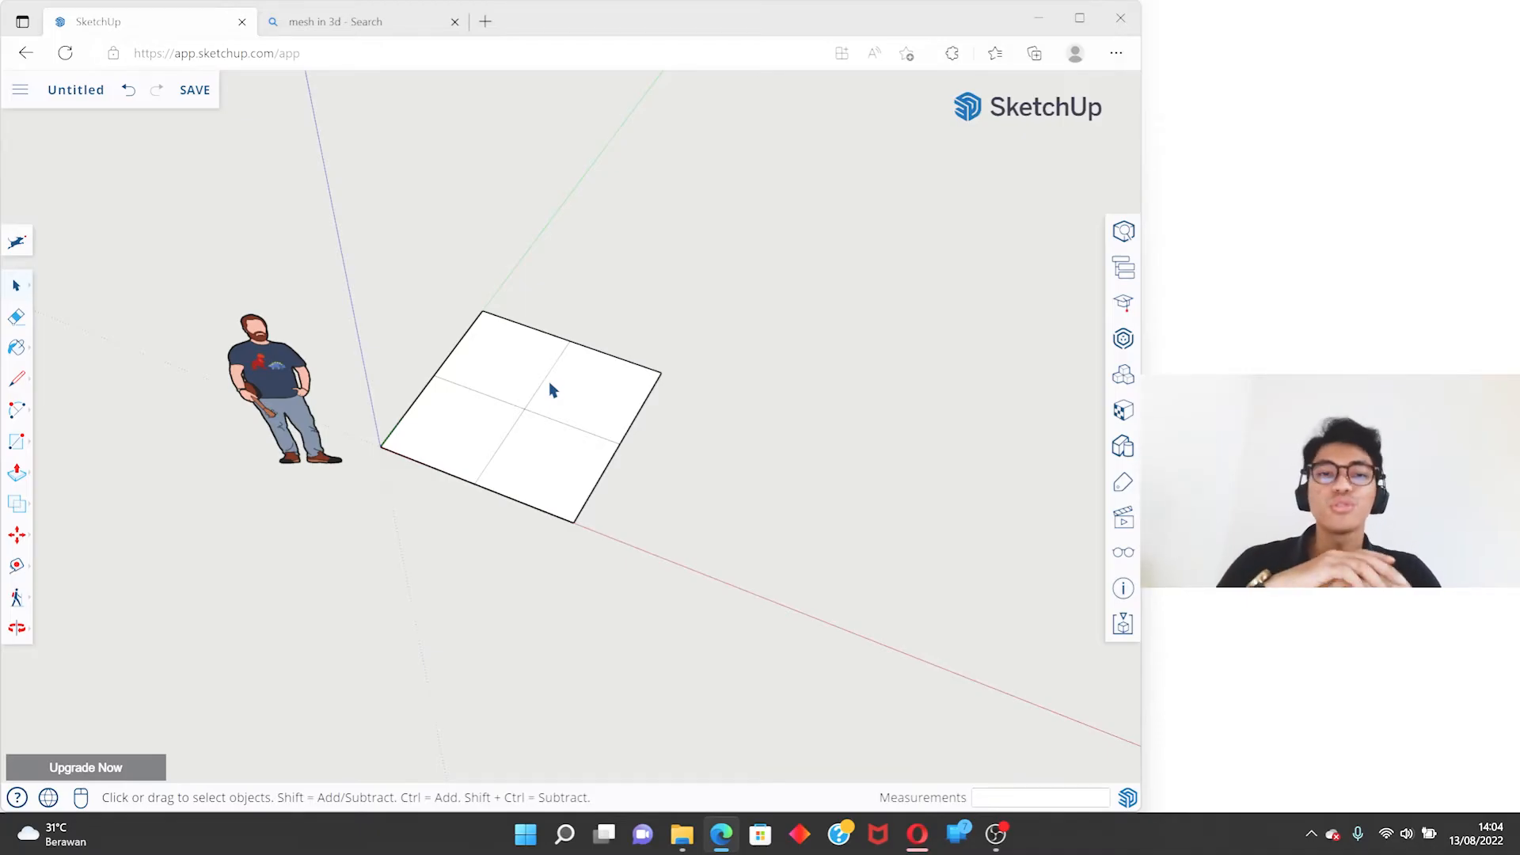
click(563, 428)
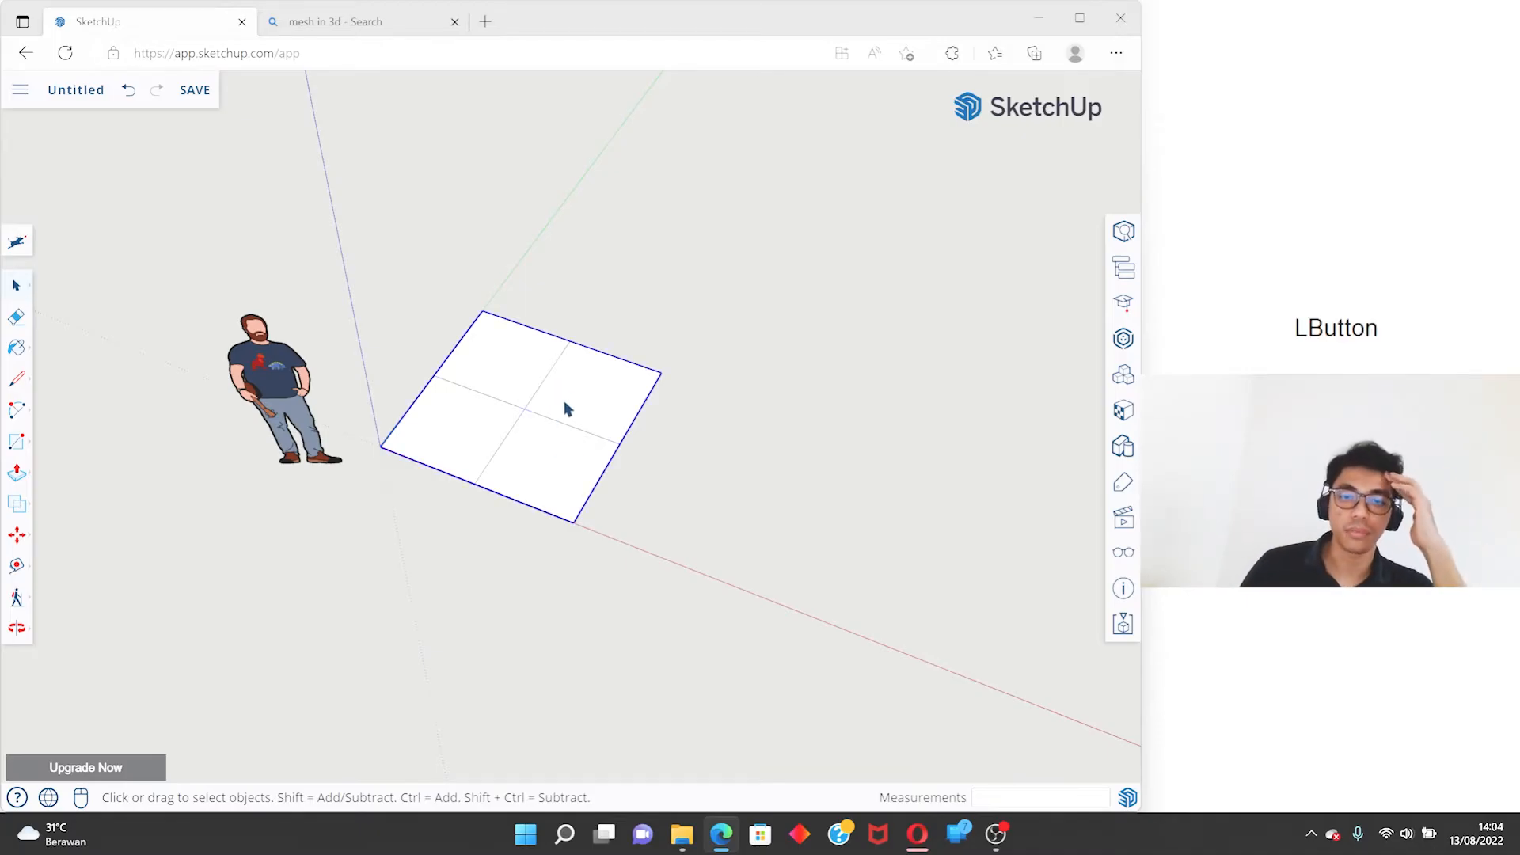
scroll(563, 402, up, 3)
right_click(563, 398)
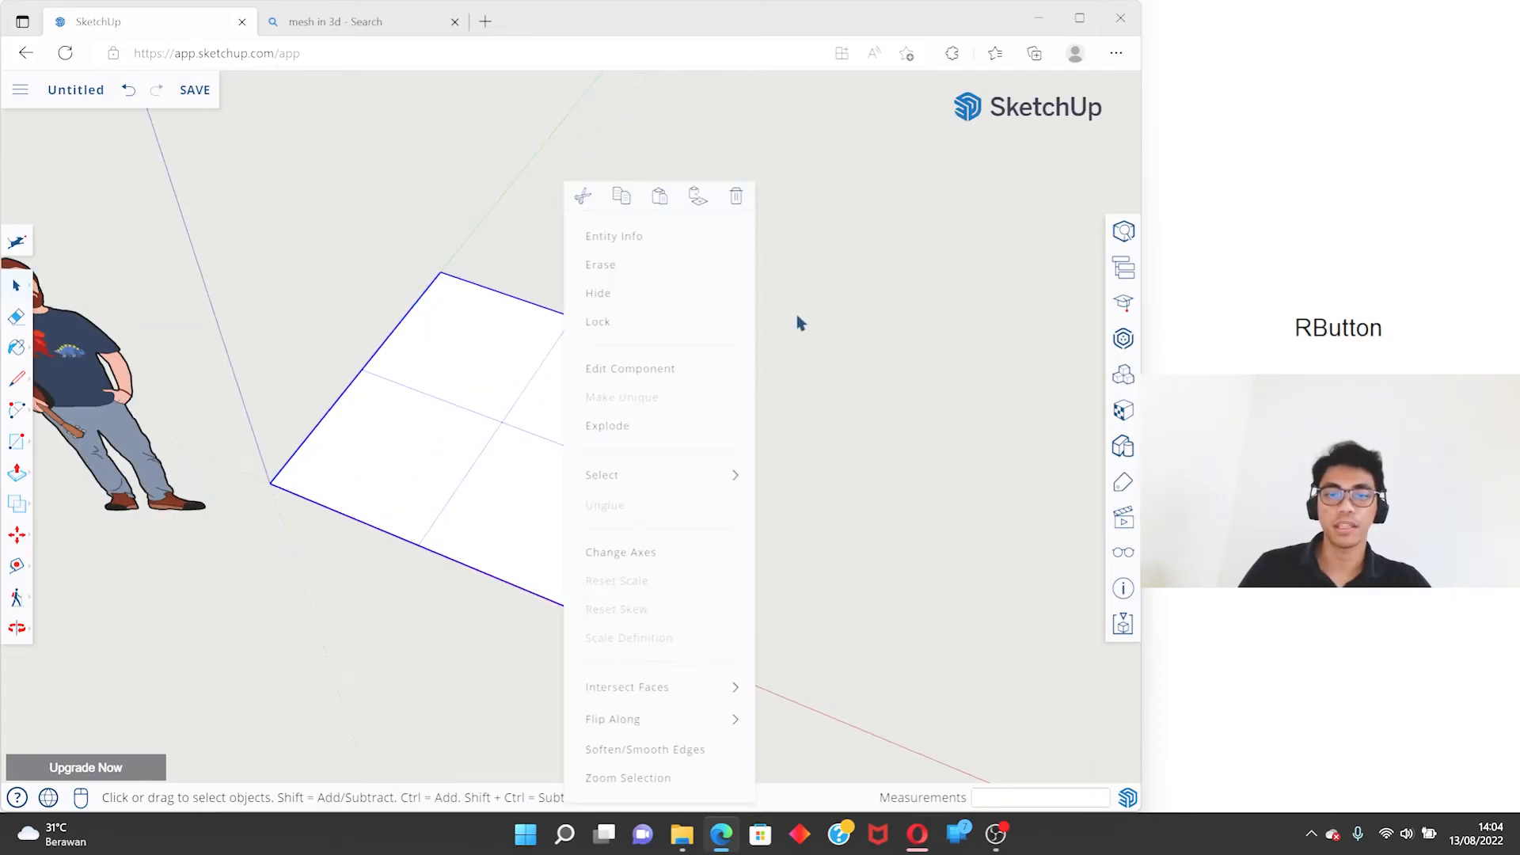
click(625, 425)
scroll(420, 360, down, 2)
right_click(441, 349)
click(535, 571)
- Copy the square group along the red axis with the Move tool, leaving a gap beside the original
key(m)
key(ctrl)
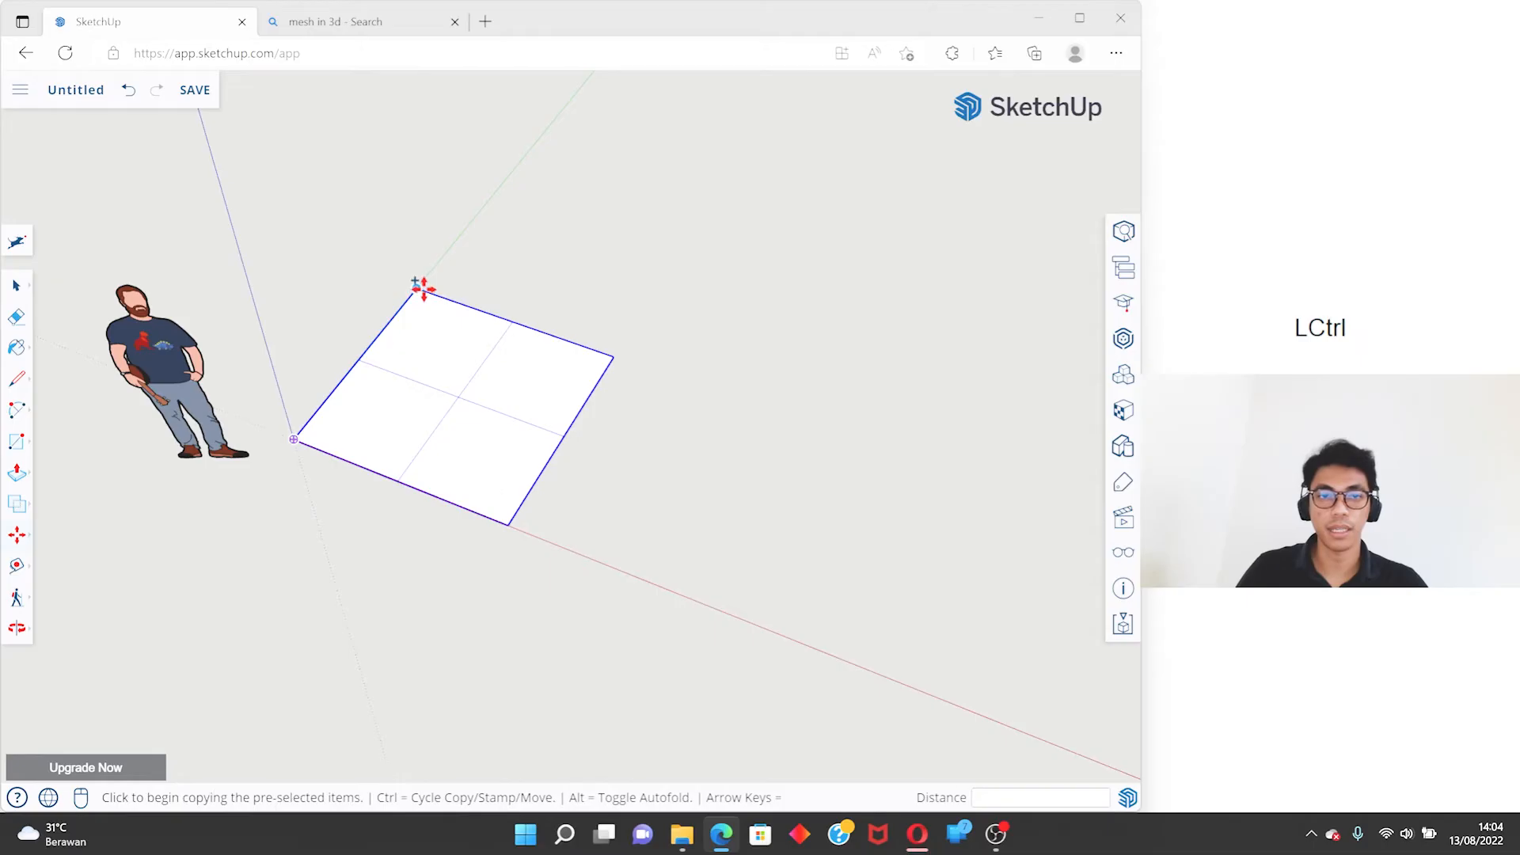
click(423, 289)
click(714, 393)
- Open the original square group for editing and erase segments of its inner dividing lines
key(space)
click(499, 387)
key(e)
mouse_move(477, 349)
mouse_down()
mouse_move(509, 367)
mouse_move(484, 423)
mouse_up()
mouse_move(458, 361)
mouse_down()
mouse_move(435, 410)
mouse_move(454, 431)
mouse_up()
- Undo the erasures in the original group and delete the copied group
key(ctrl+z)
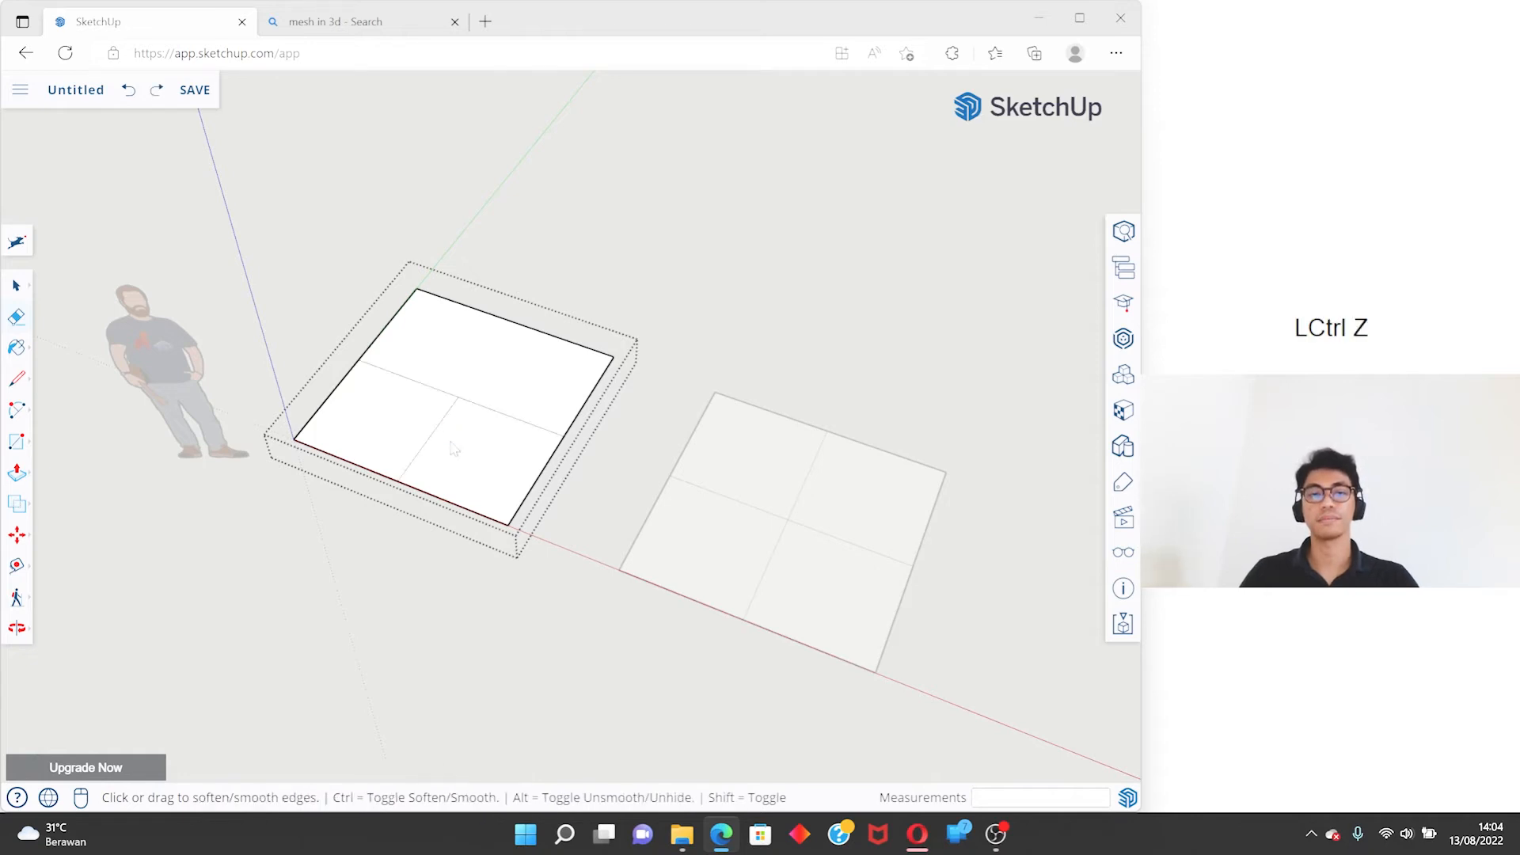
key(ctrl+z)
key(space)
click(787, 458)
key(Delete)
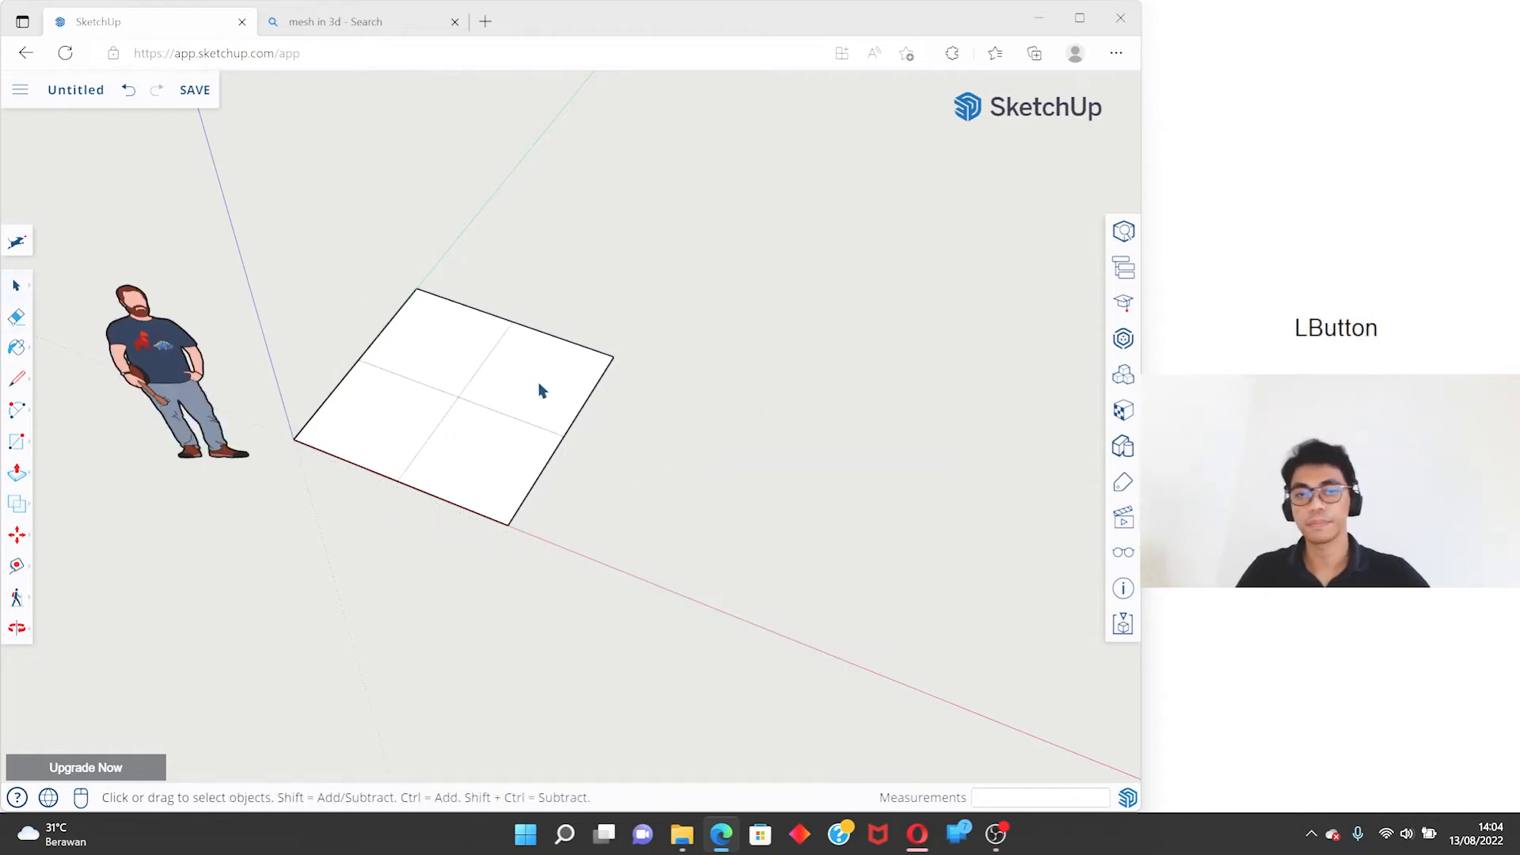
- Look through the Line and Arc tool variants, including Arc and 2 Point Arc, beside the selected square group
click(448, 405)
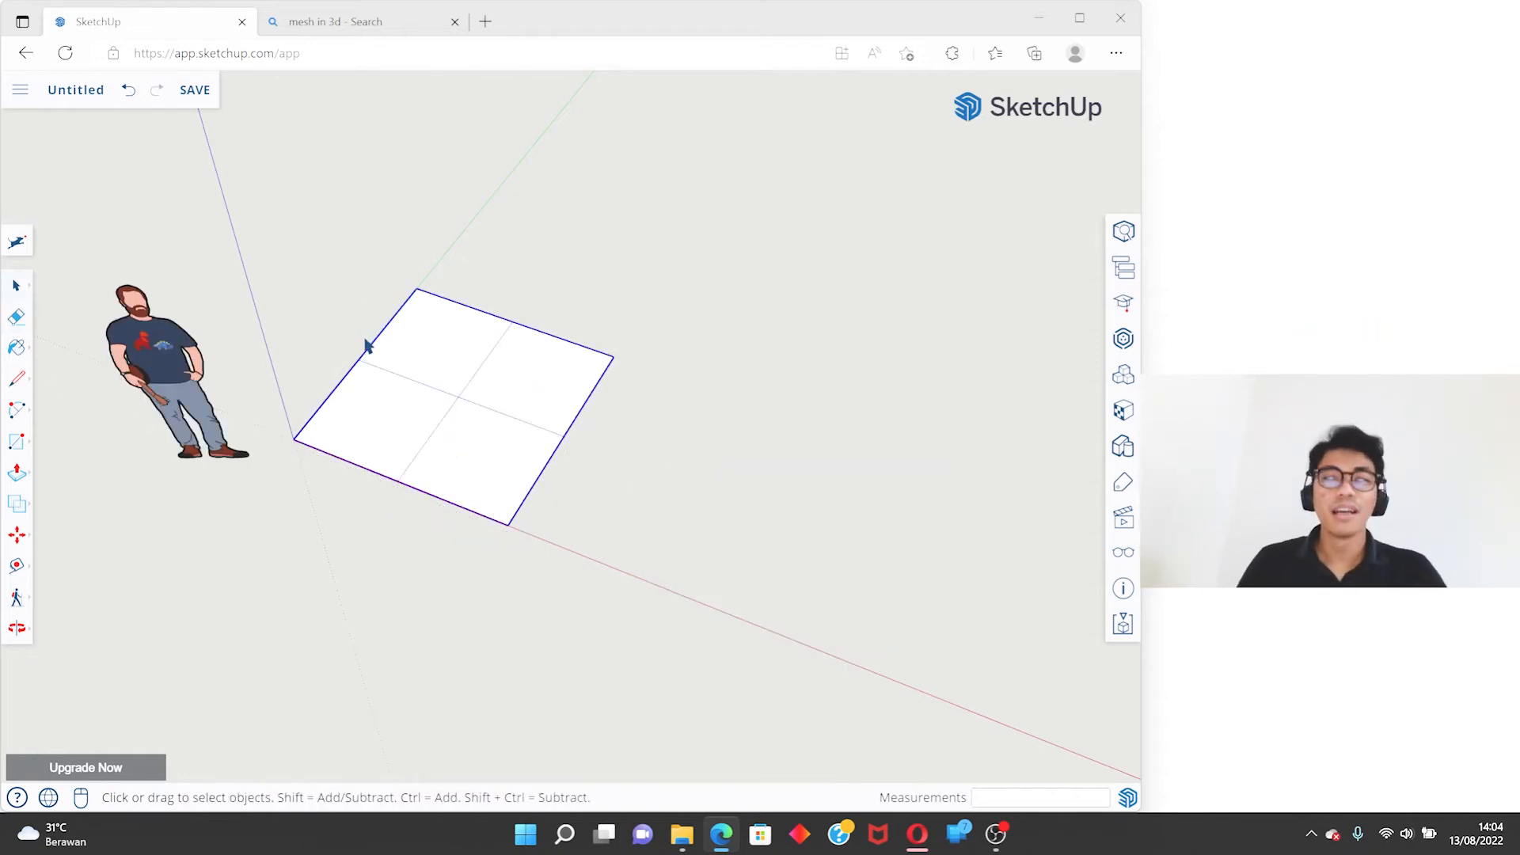
click(19, 381)
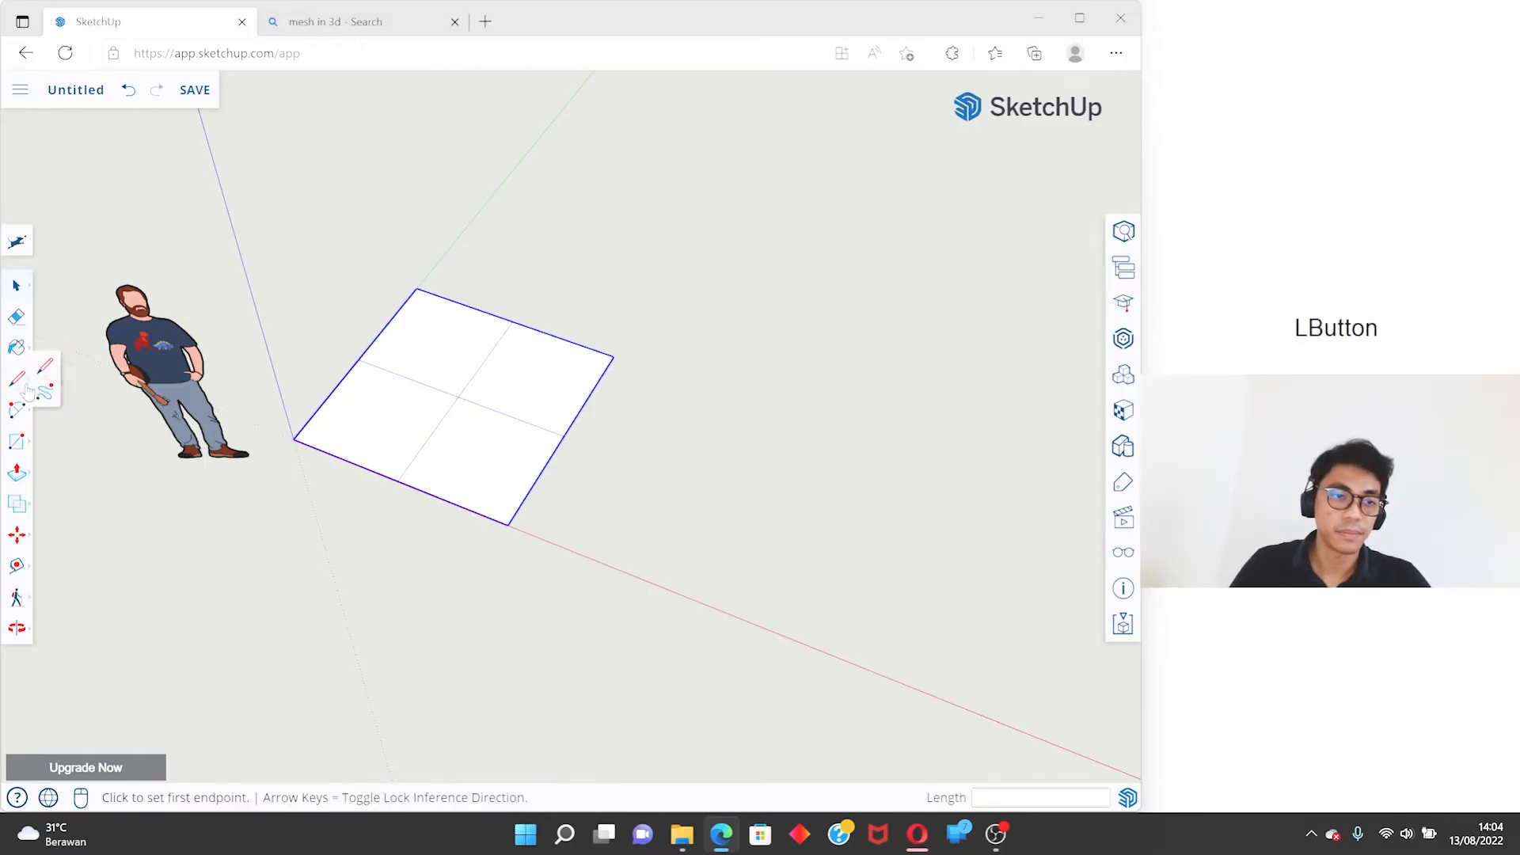
click(17, 411)
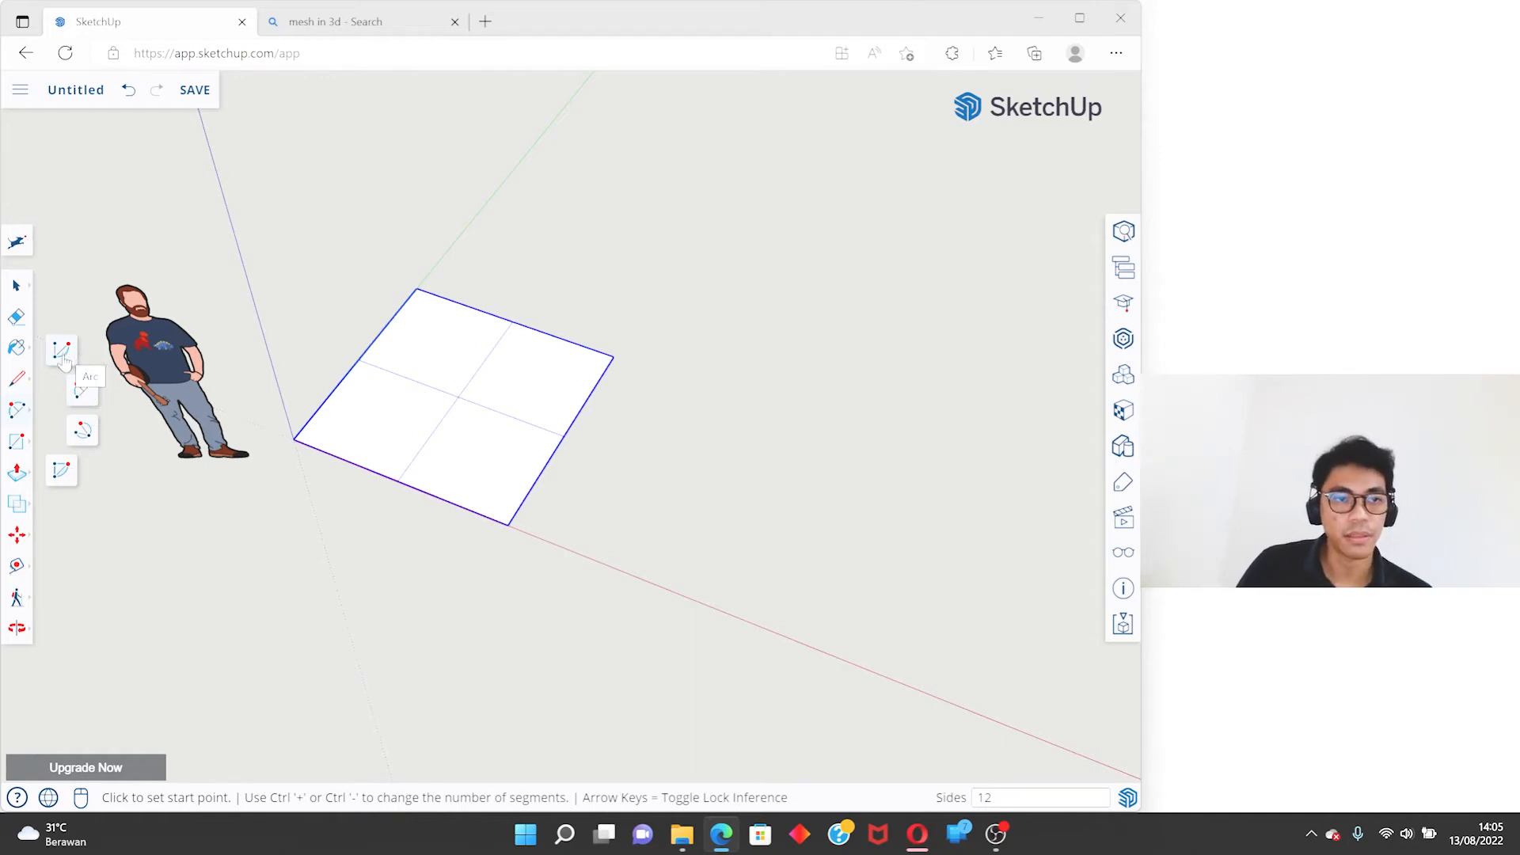
click(63, 353)
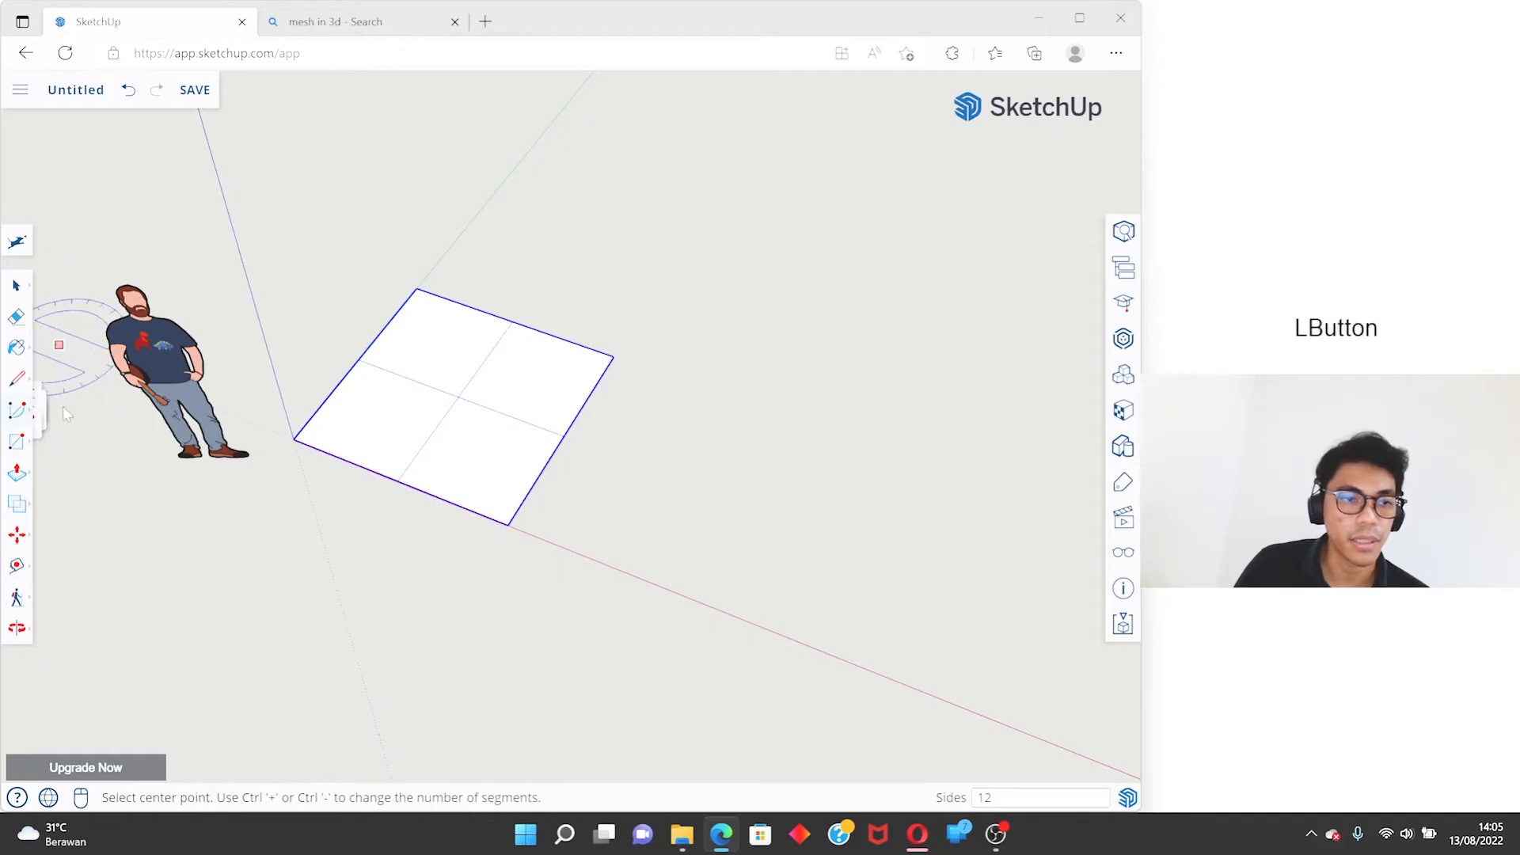
click(18, 413)
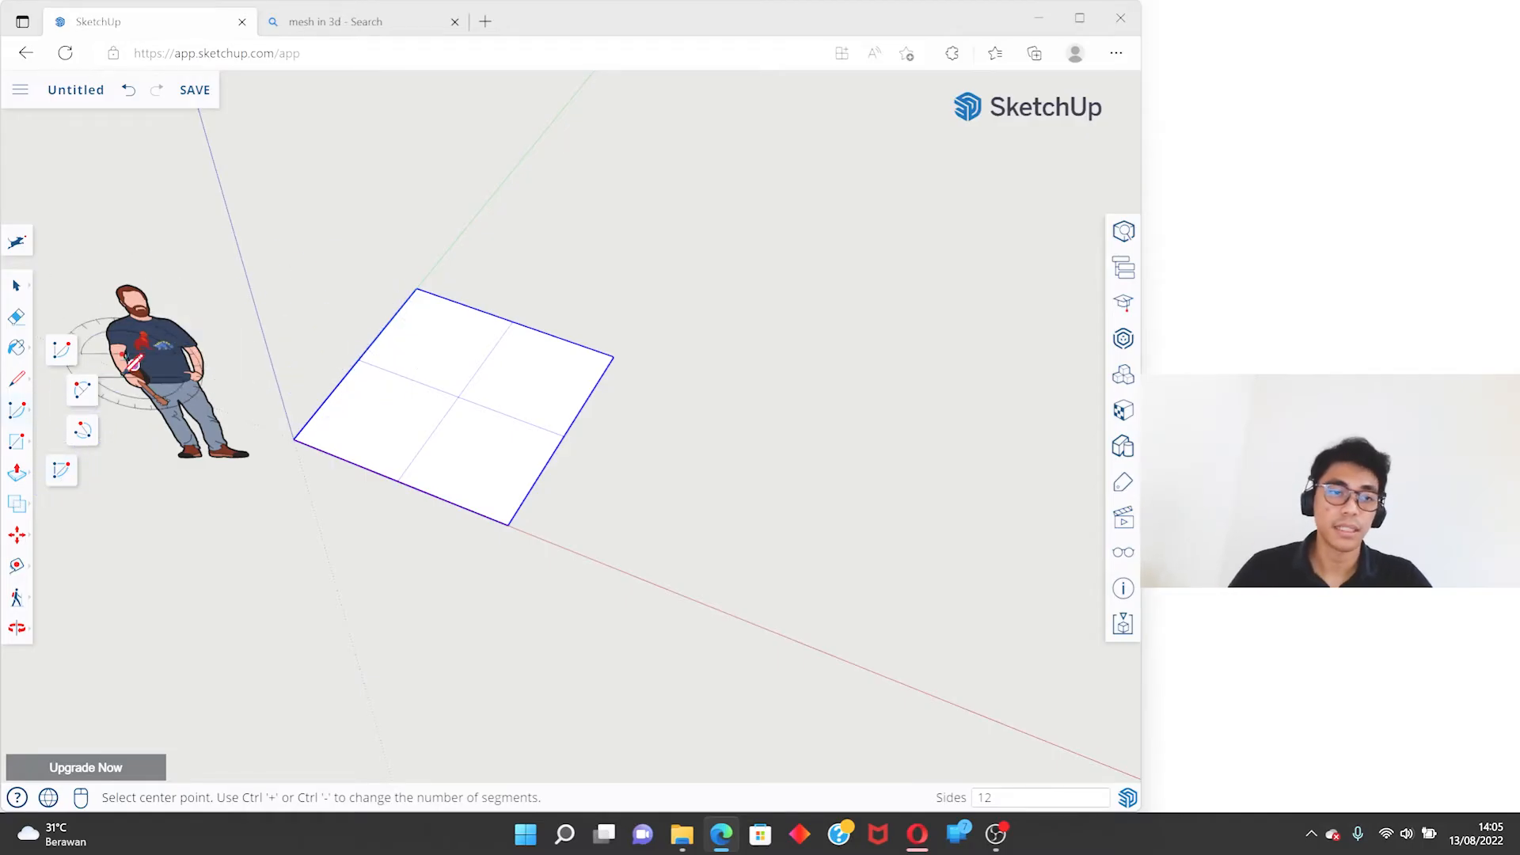
click(79, 388)
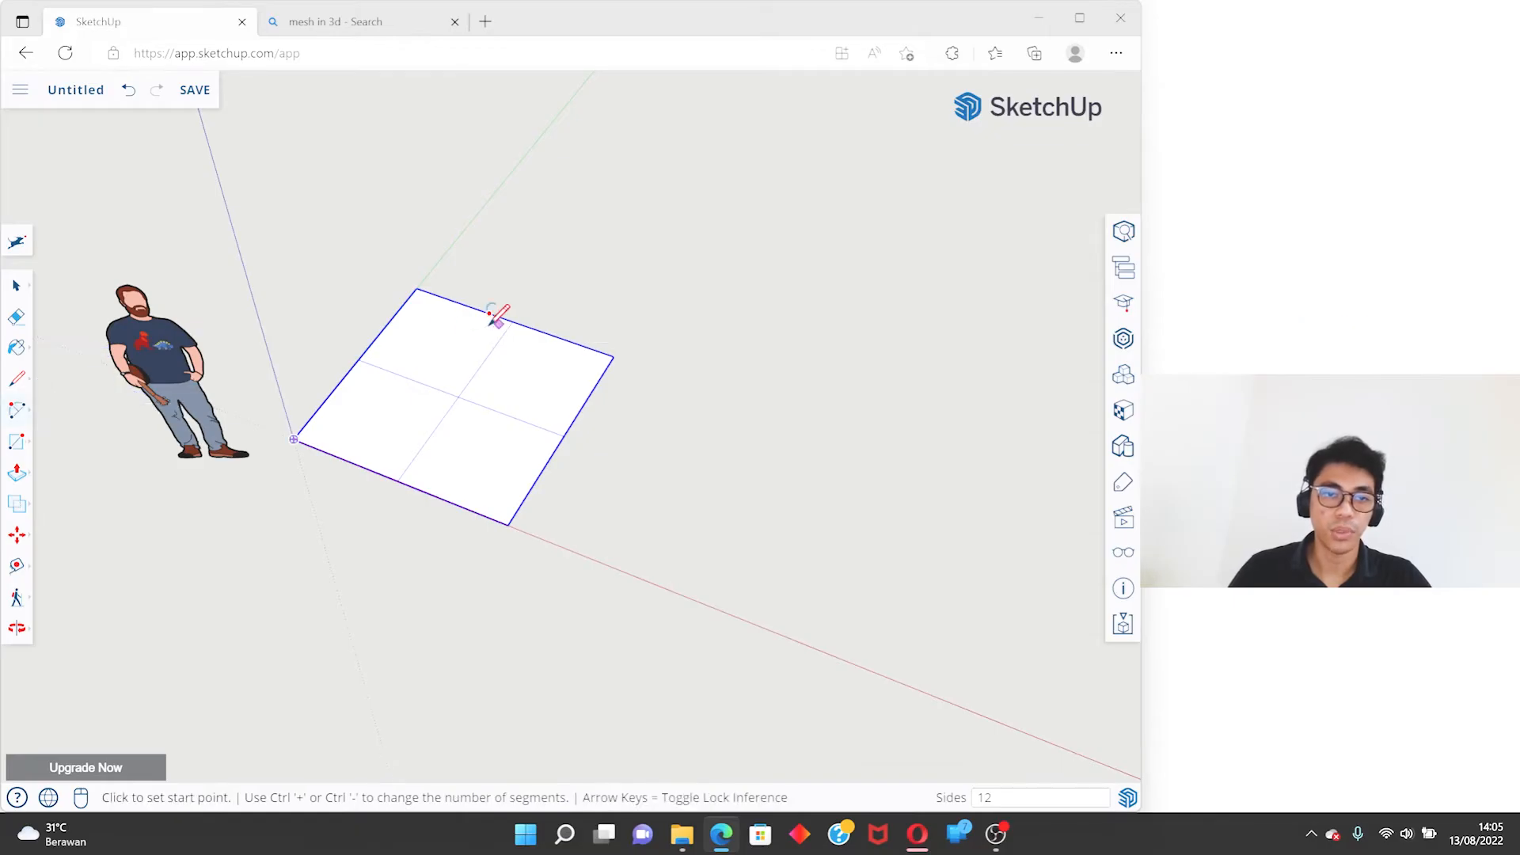
scroll(430, 323, up, 4)
middle_drag(431, 325, 436, 397)
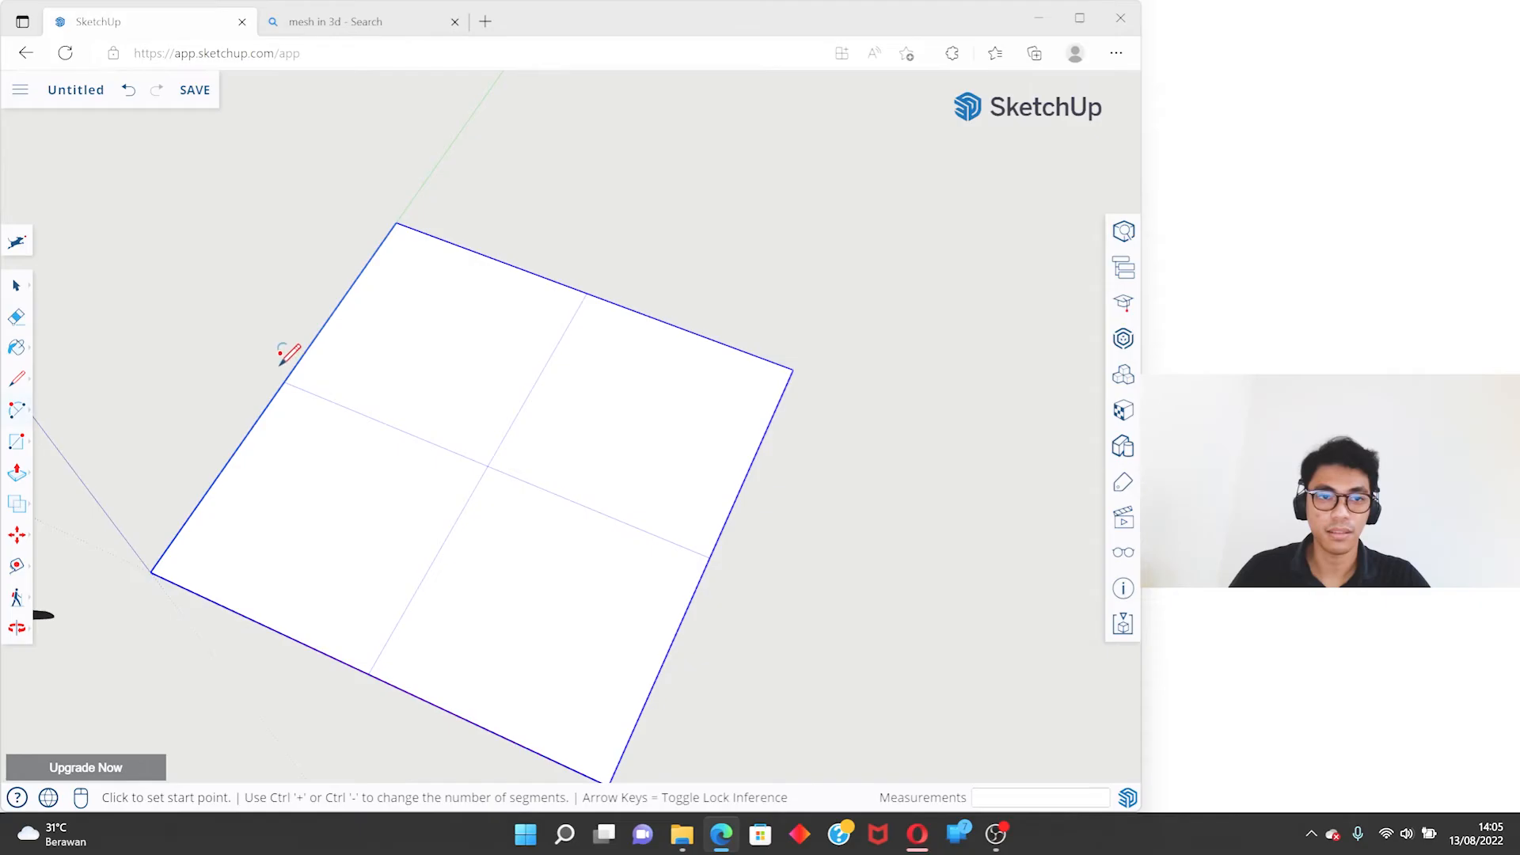
key(space)
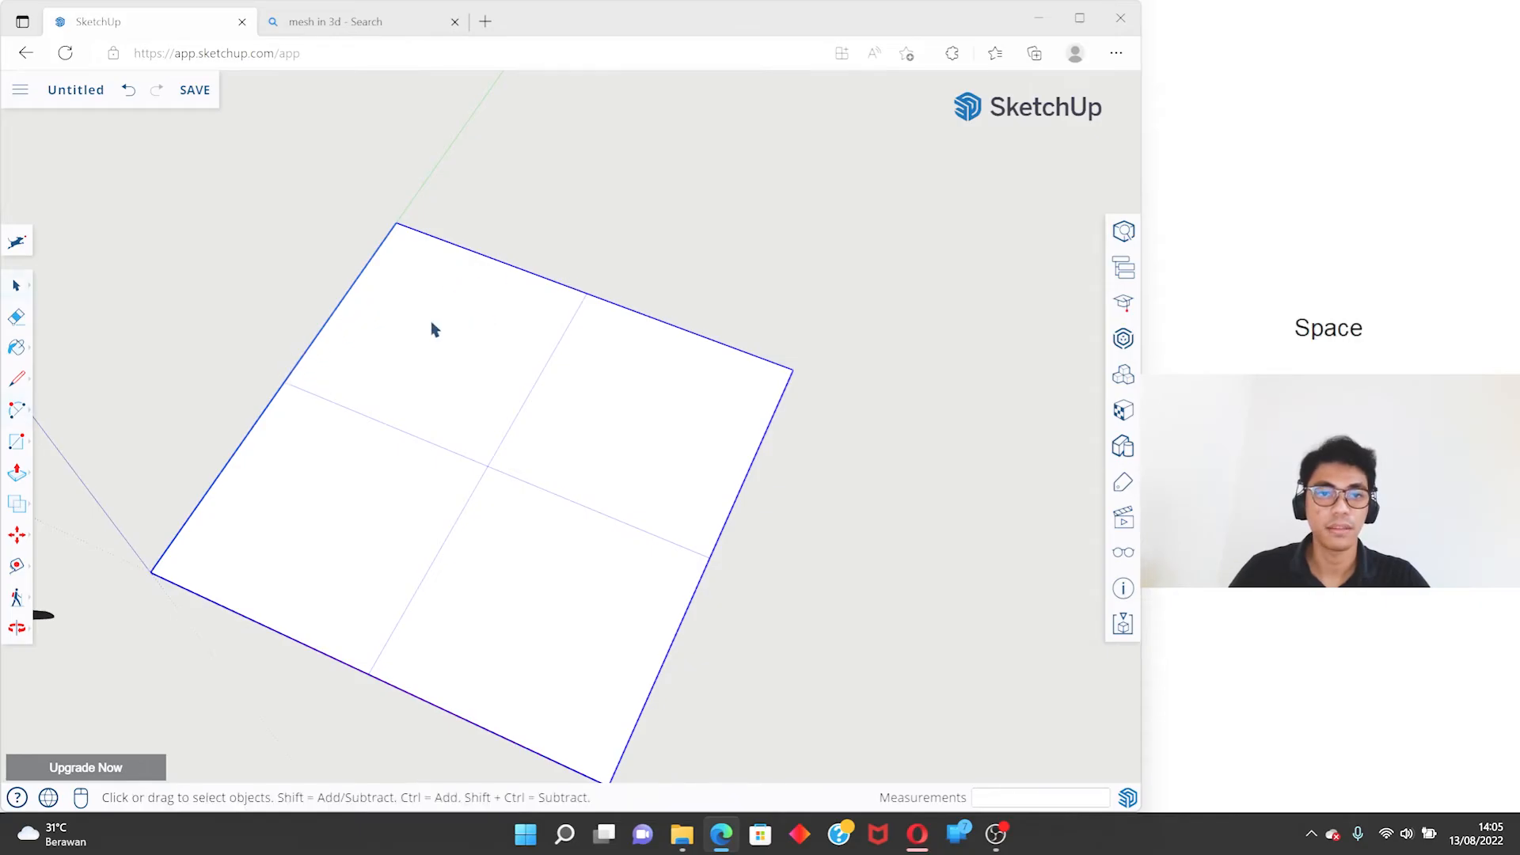
- Explode the square group into loose geometry and clear the selection
right_click(432, 327)
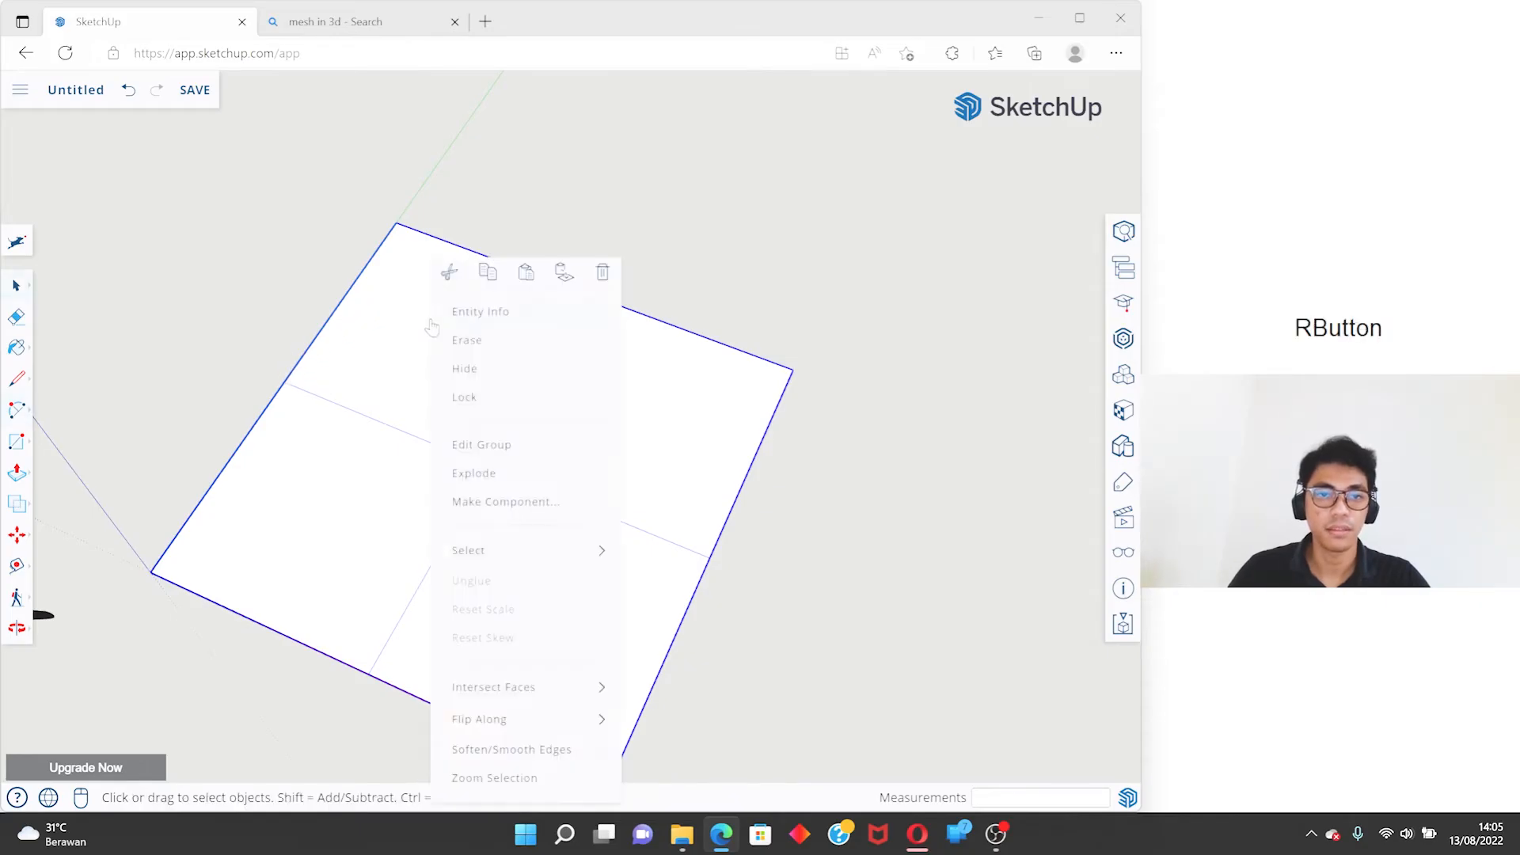
click(483, 445)
click(682, 221)
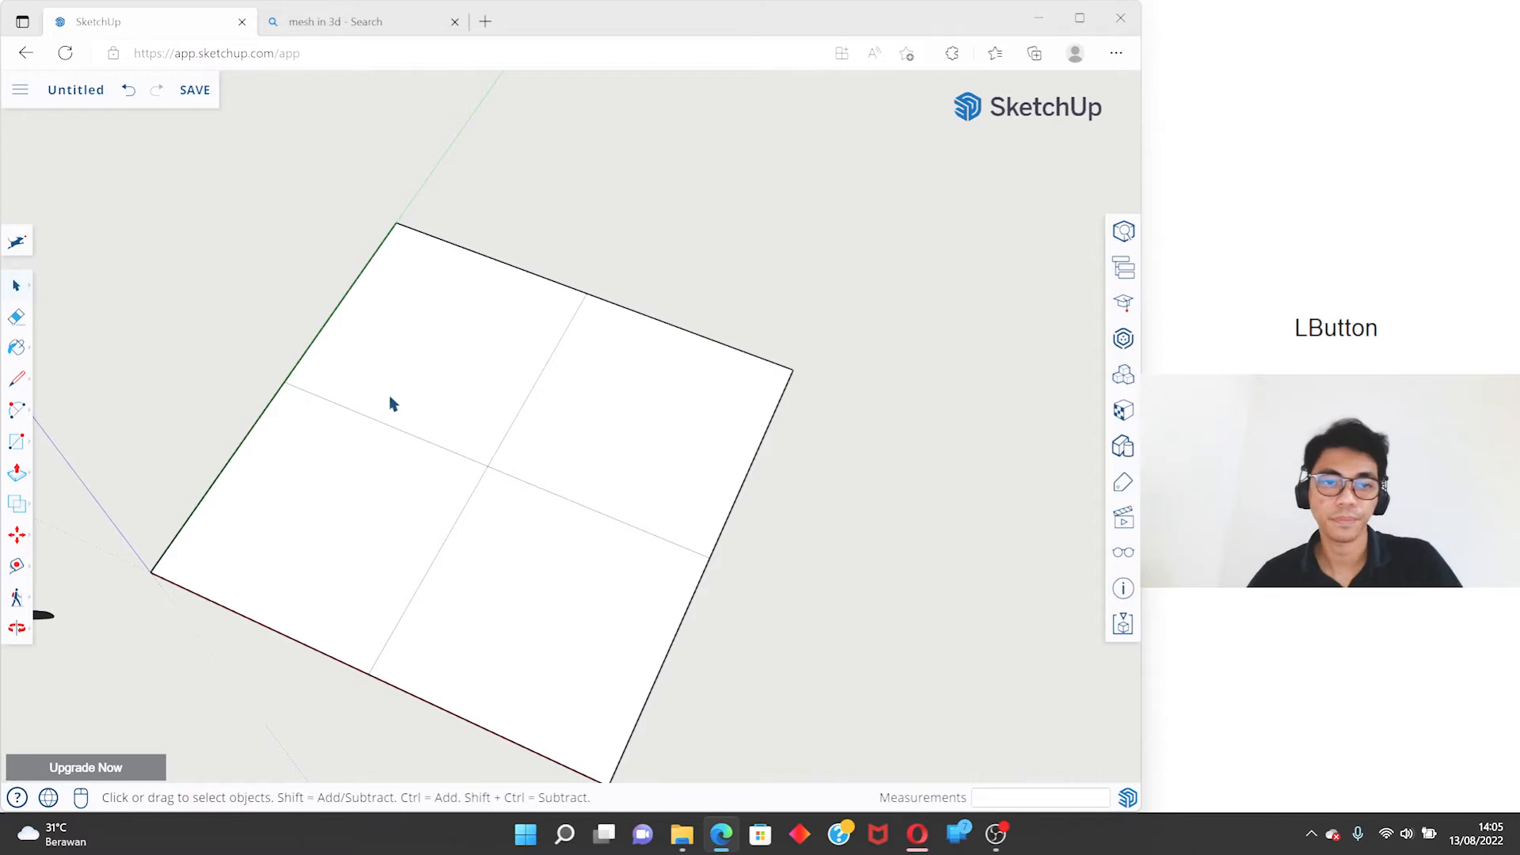
- Draw a 2 Point Arc with a 1.41 m chord from the green-axis edge's midpoint to the back edge's midpoint, tangent to both edges
click(16, 409)
key(space)
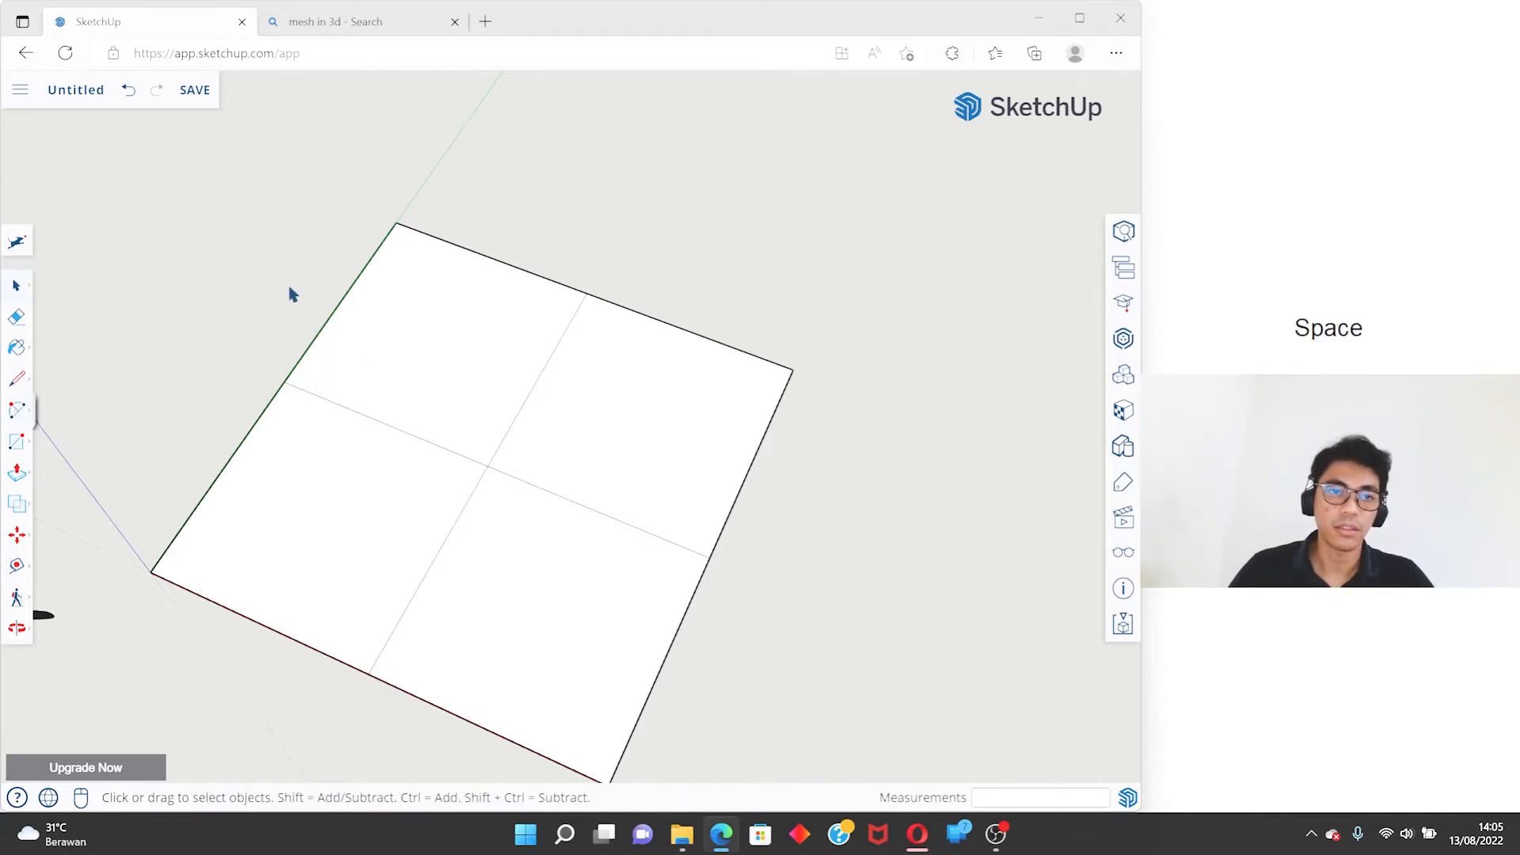
key(a)
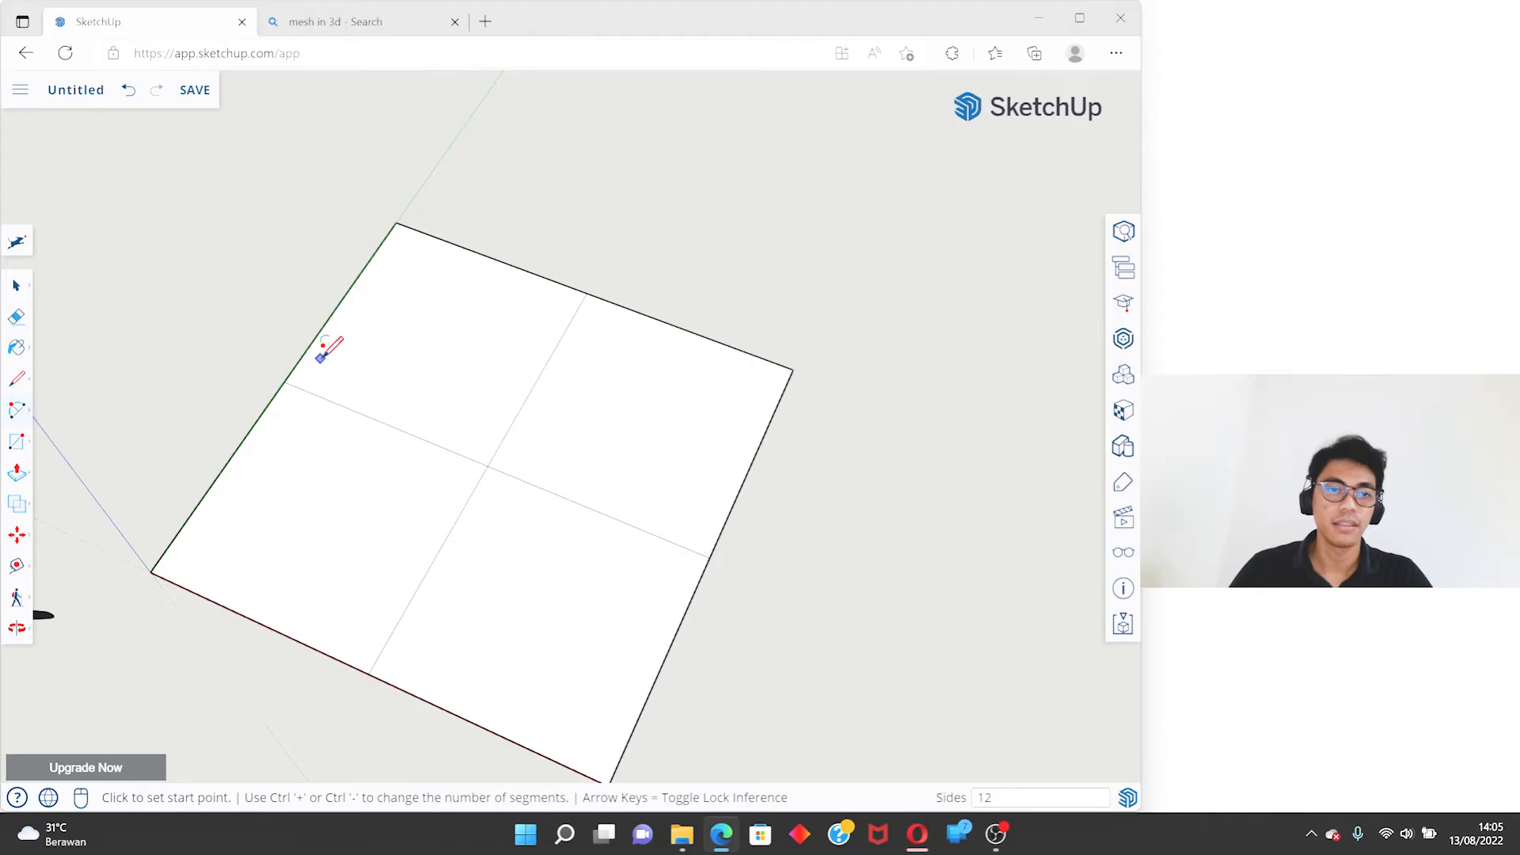
click(285, 379)
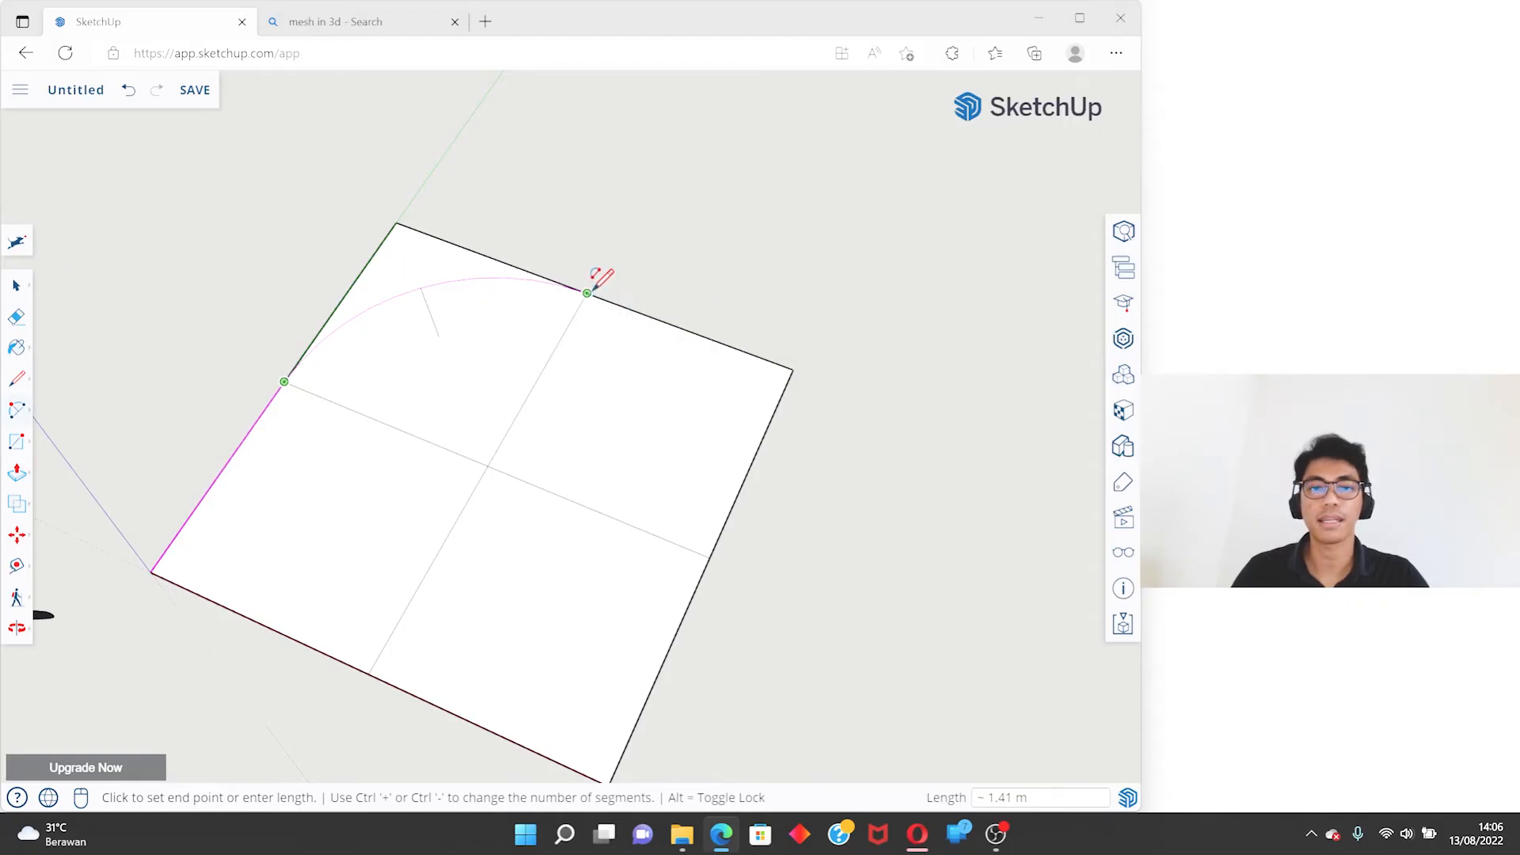
click(586, 293)
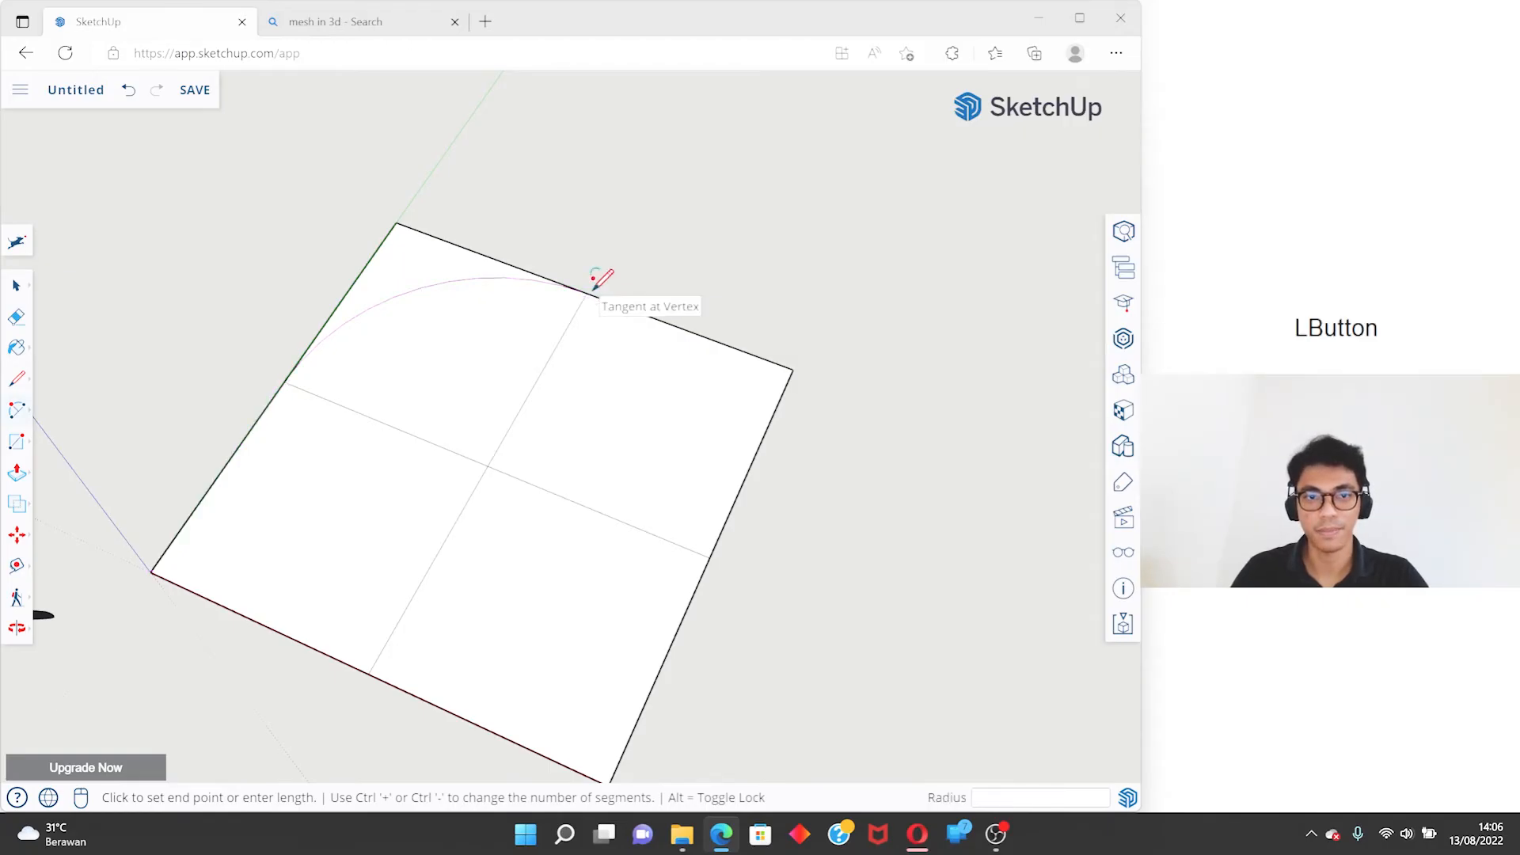
- Select the tangent arc, inspect its straight segments up close, and undo the arc
scroll(451, 288, up, 3)
key(space)
middle_drag(448, 292, 800, 195)
scroll(799, 195, down, 1)
scroll(298, 437, up, 2)
click(332, 447)
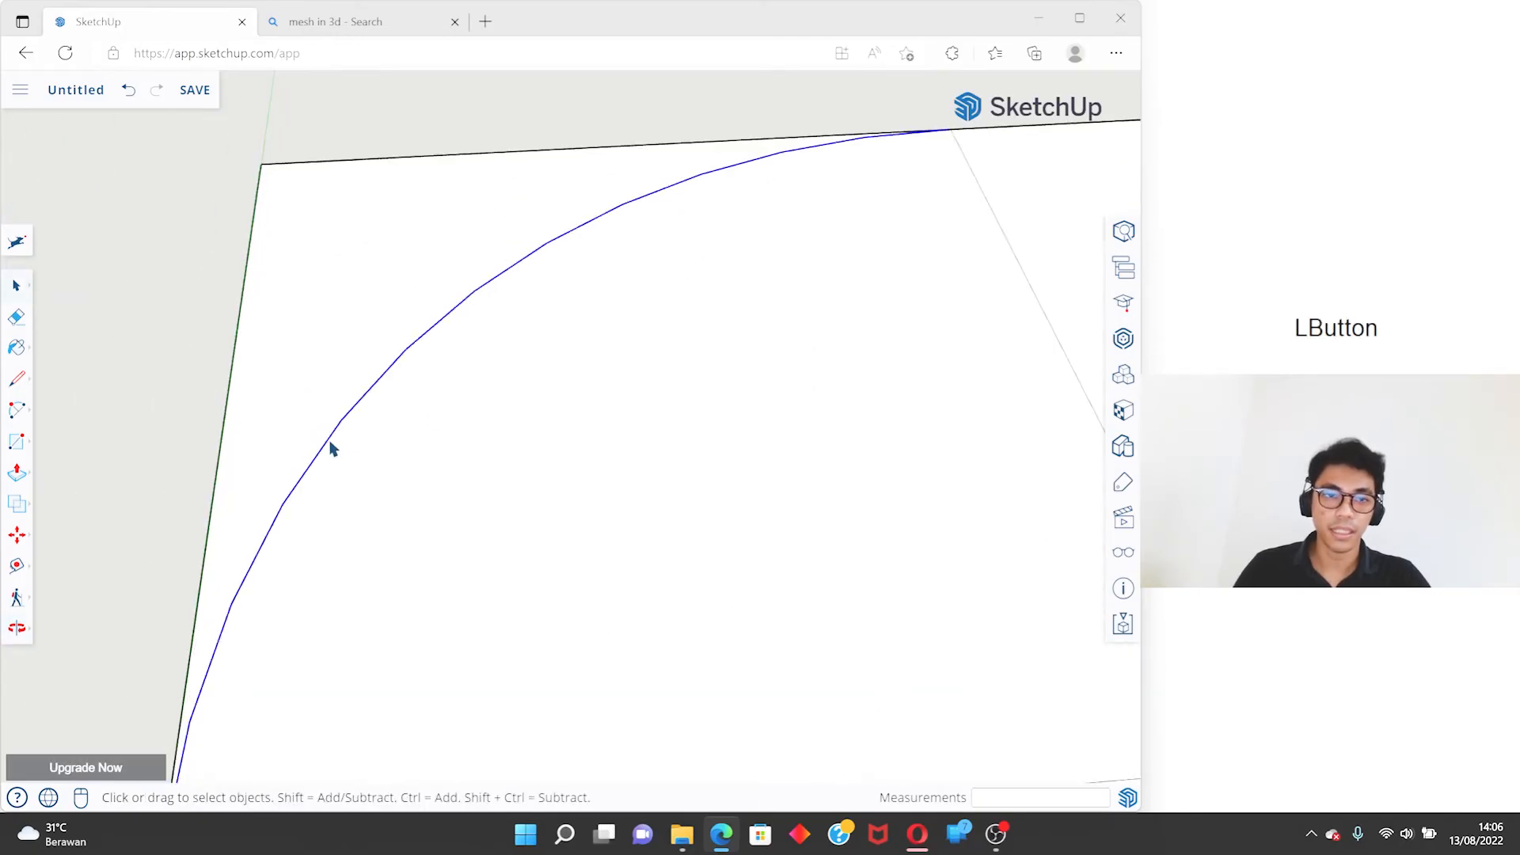
scroll(424, 401, down, 1)
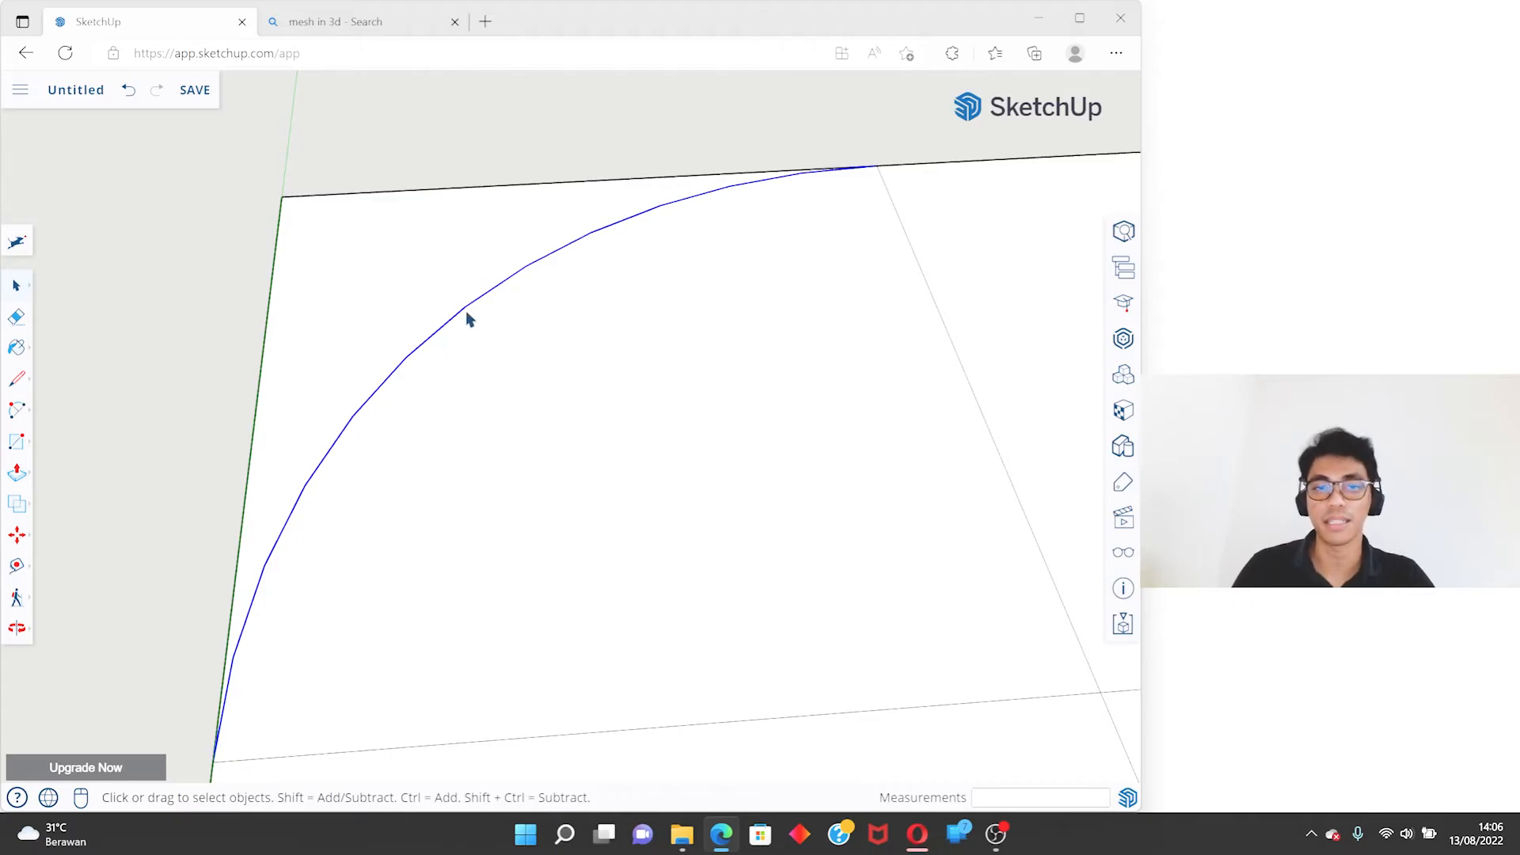
middle_drag(519, 231, 568, 194)
scroll(497, 262, up, 2)
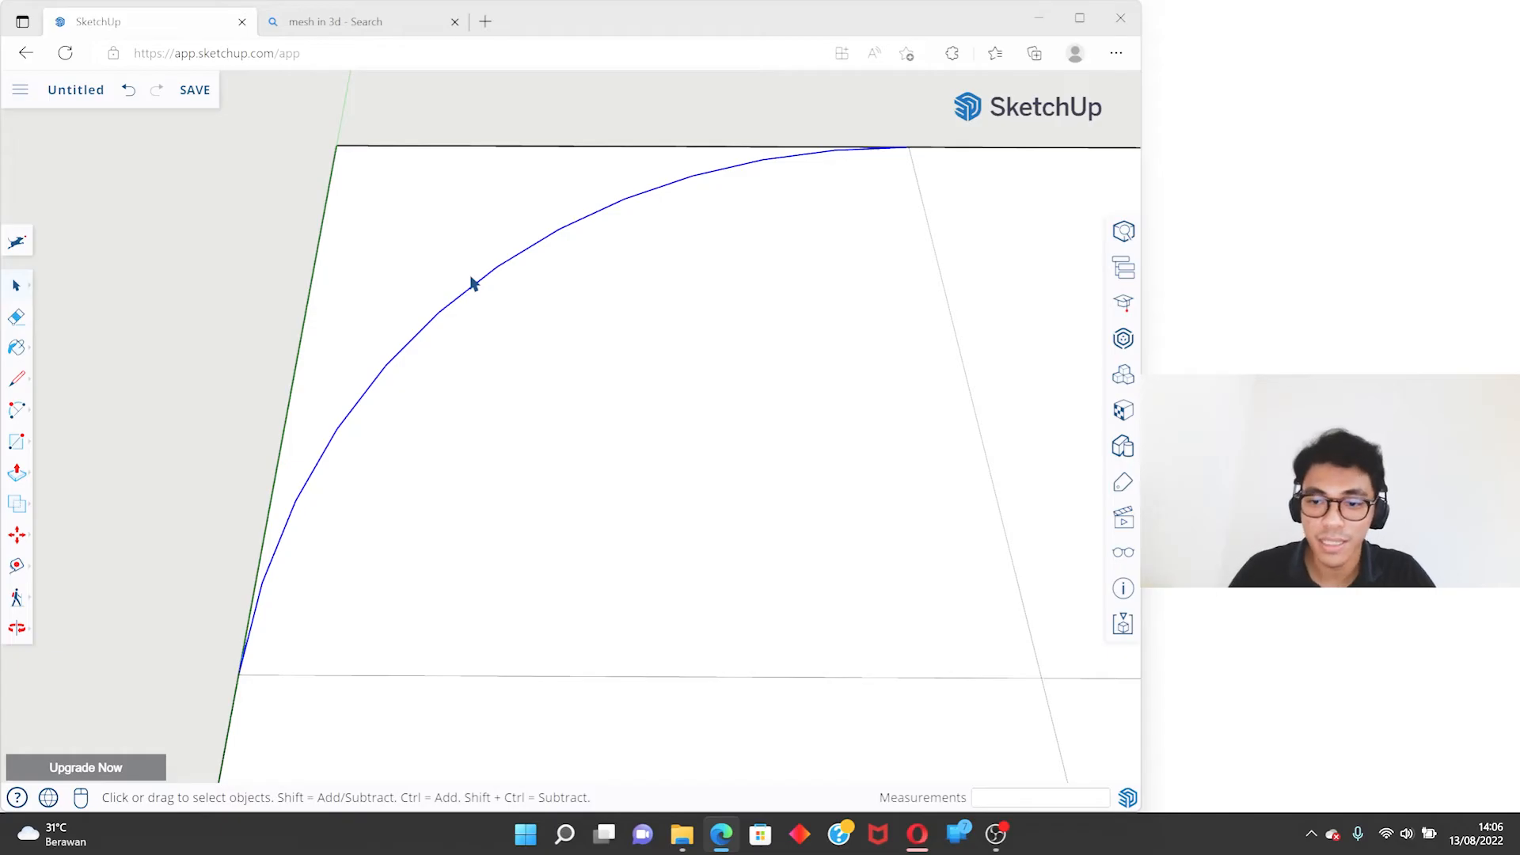
key(ctrl+z)
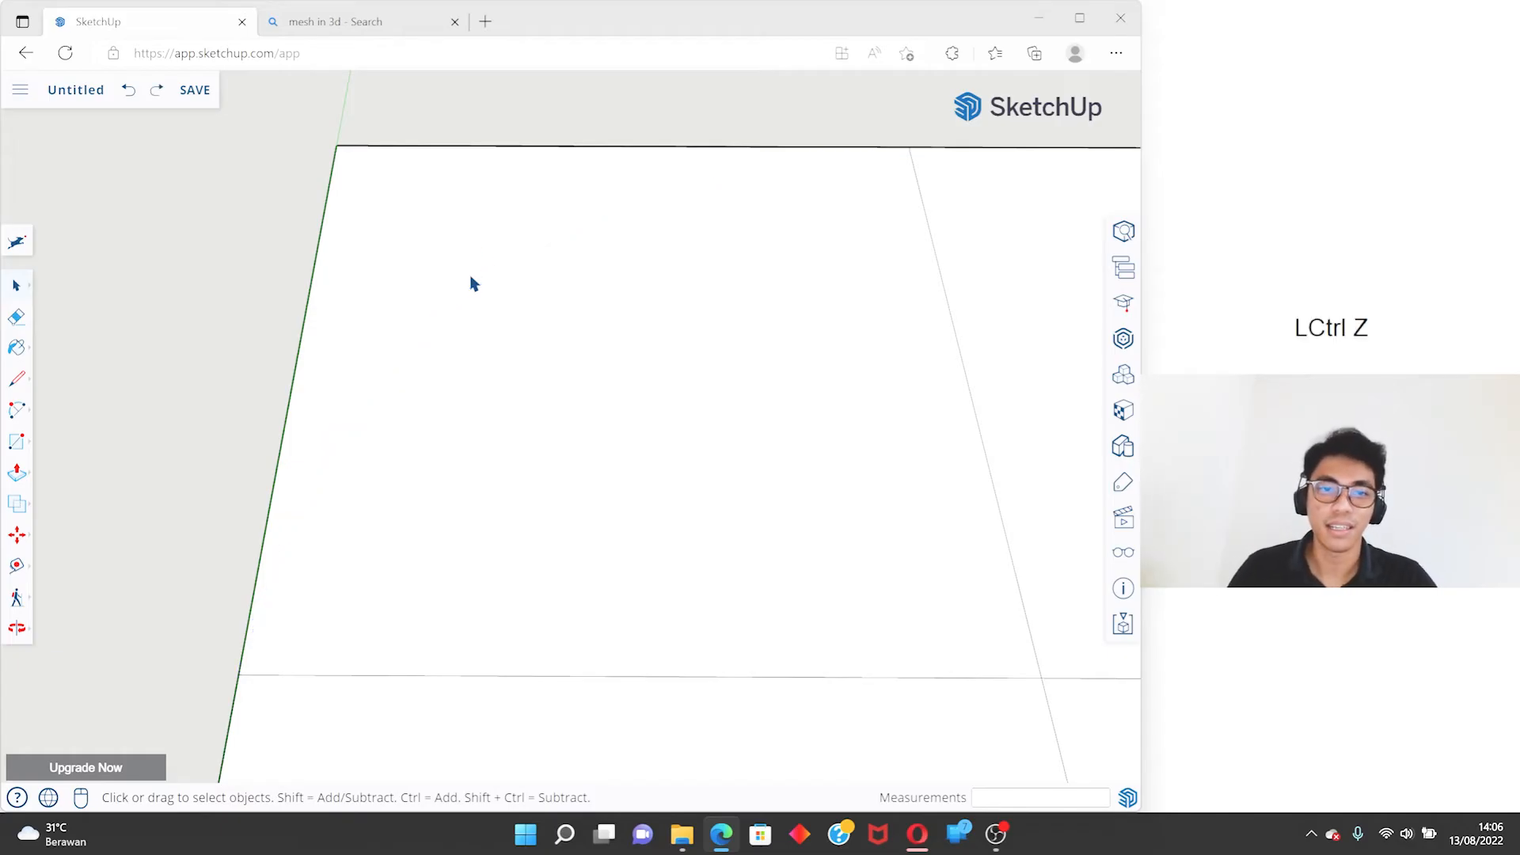
key(a)
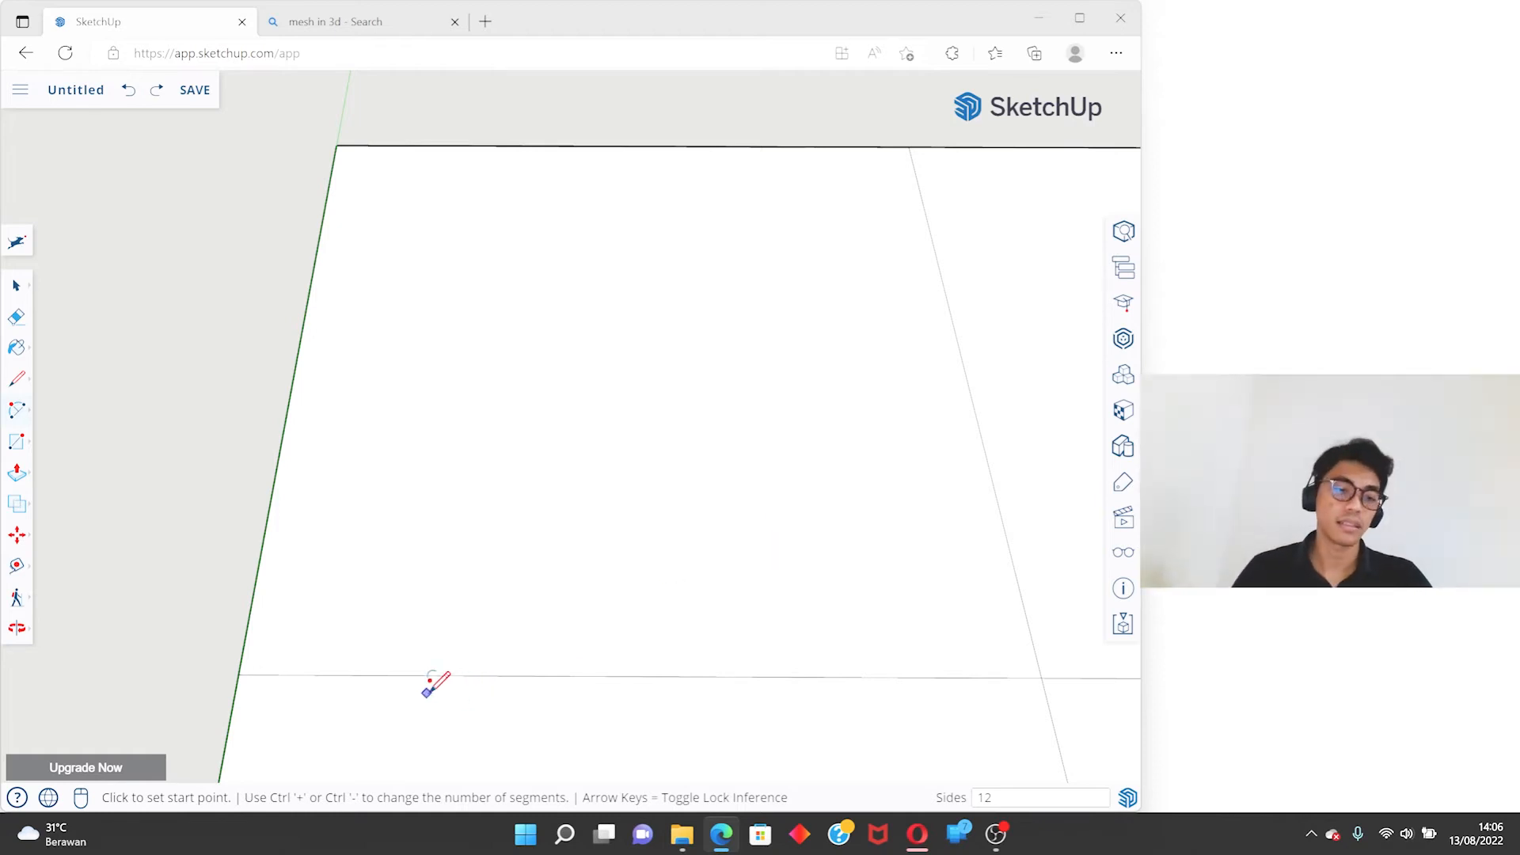
click(240, 674)
click(909, 147)
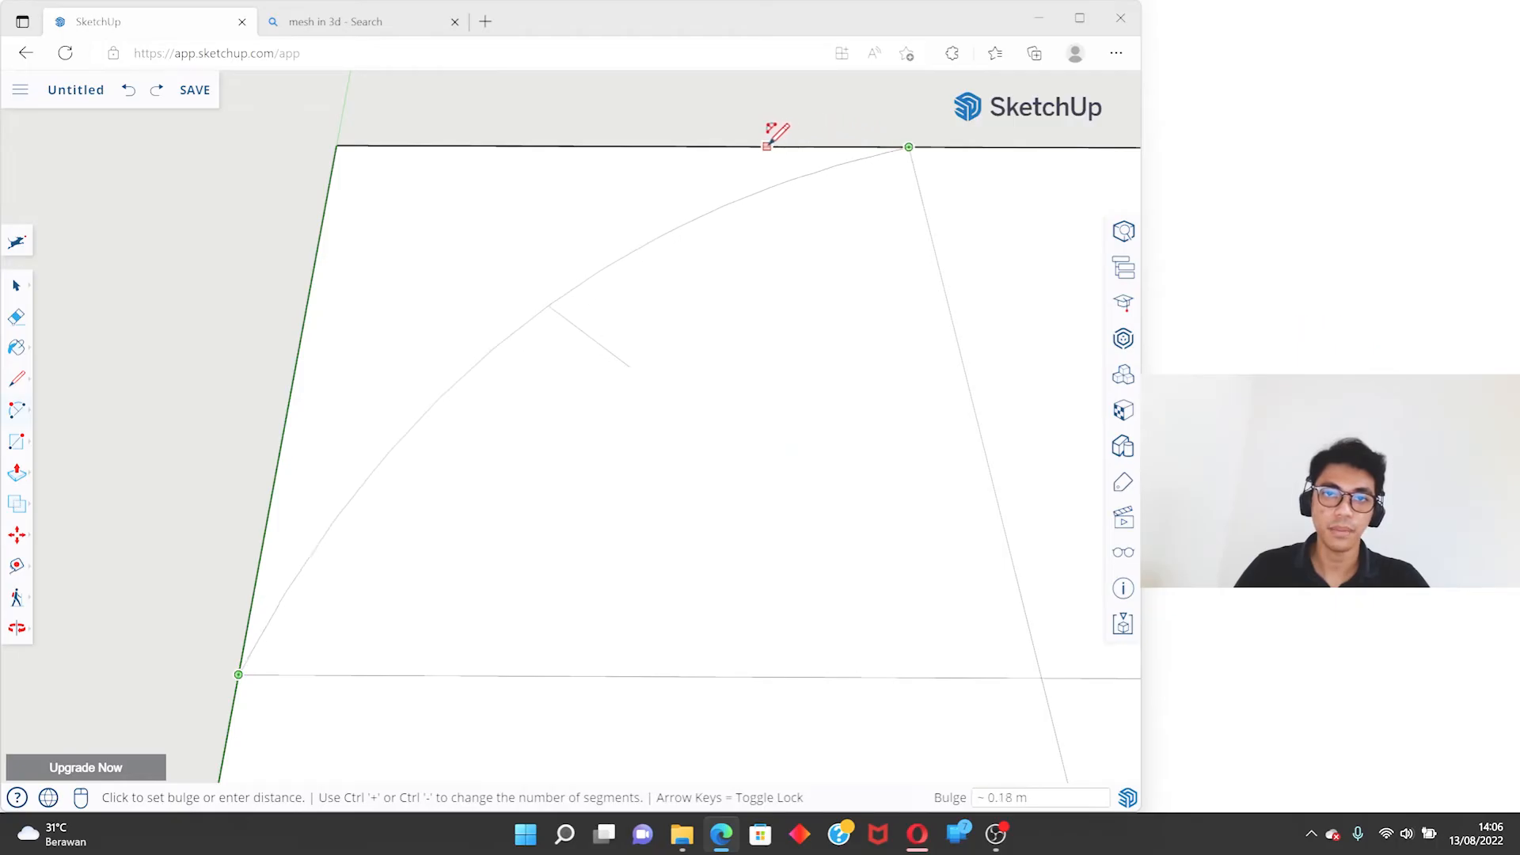
middle_drag(629, 127, 651, 339)
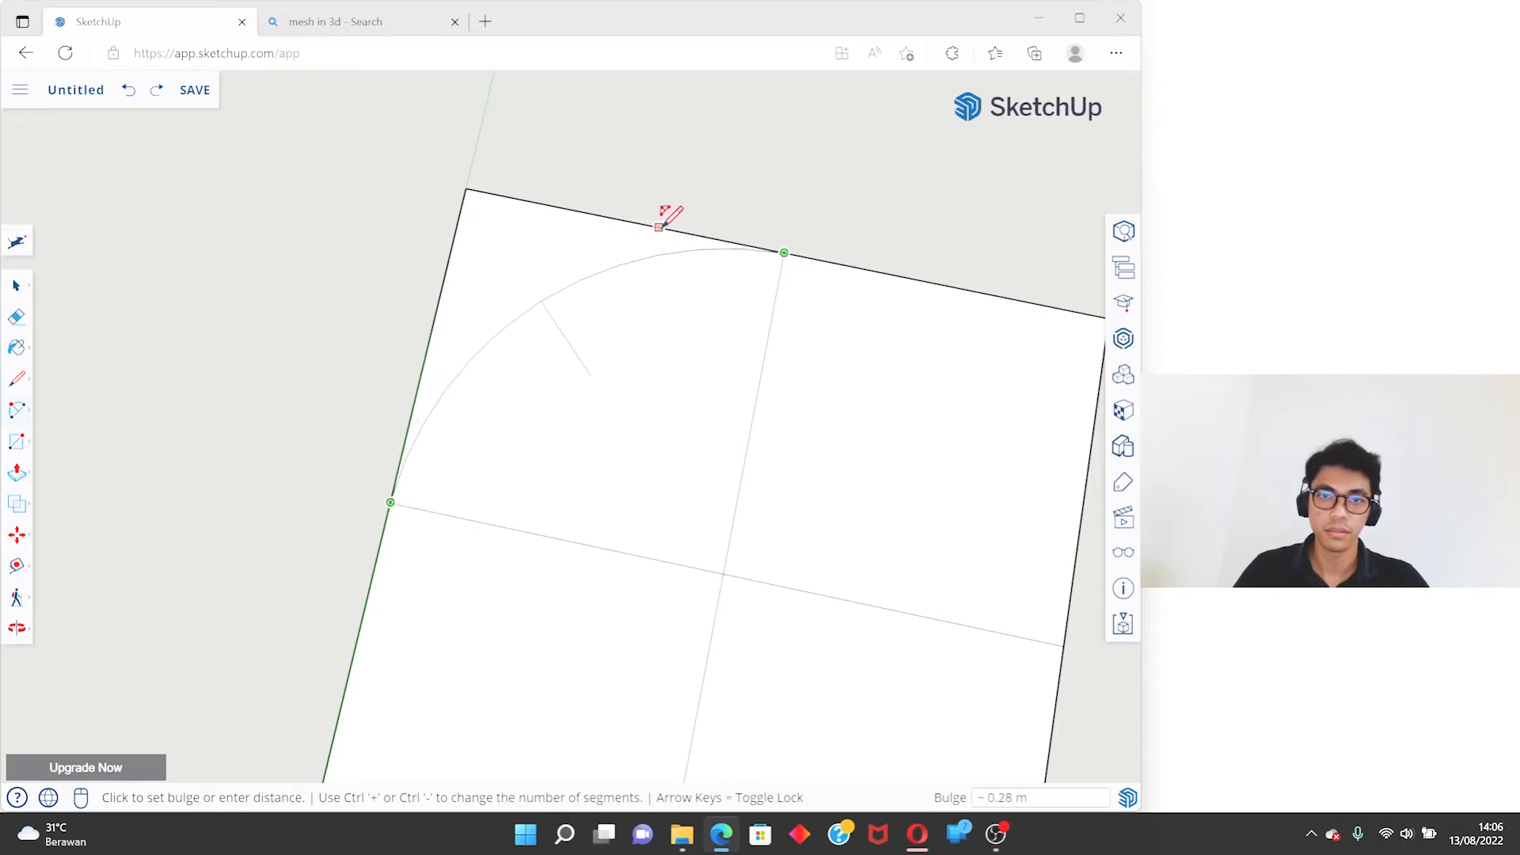
key(space)
- Draw an arc between the green-axis edge's midpoint and the back edge's midpoint, tangent to the inner dividing lines
click(12, 411)
click(390, 503)
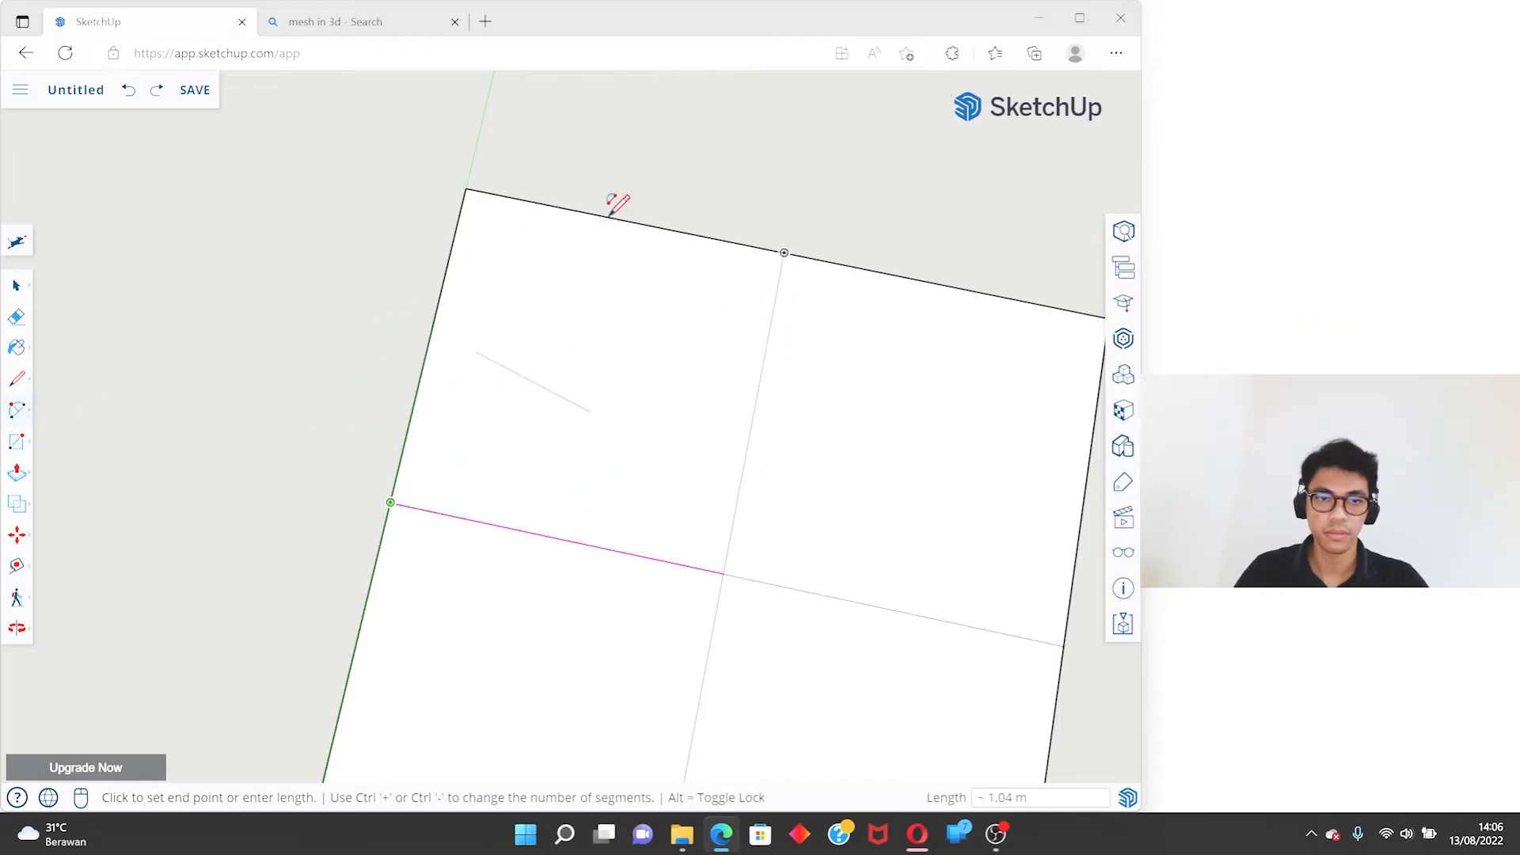
click(784, 252)
- Select the inward-curving arc, inspect its segments up close, and undo it
key(space)
scroll(780, 372, up, 3)
middle_drag(781, 373, 767, 268)
click(761, 266)
scroll(818, 322, down, 3)
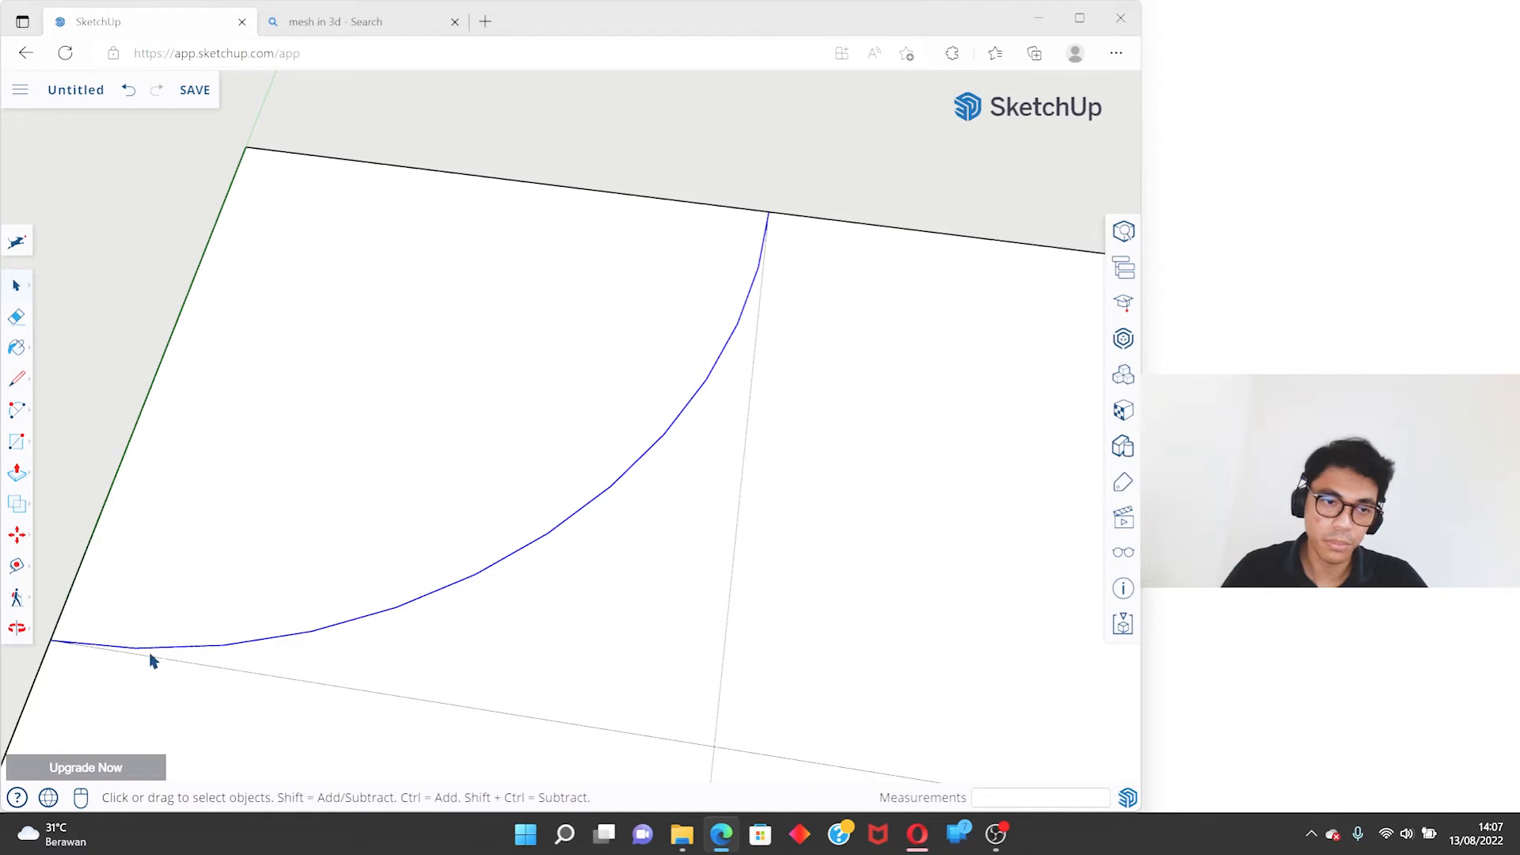
key(ctrl+z)
- Activate the 2 Point Arc tool and set its number of sides to 50
middle_drag(438, 441, 578, 344)
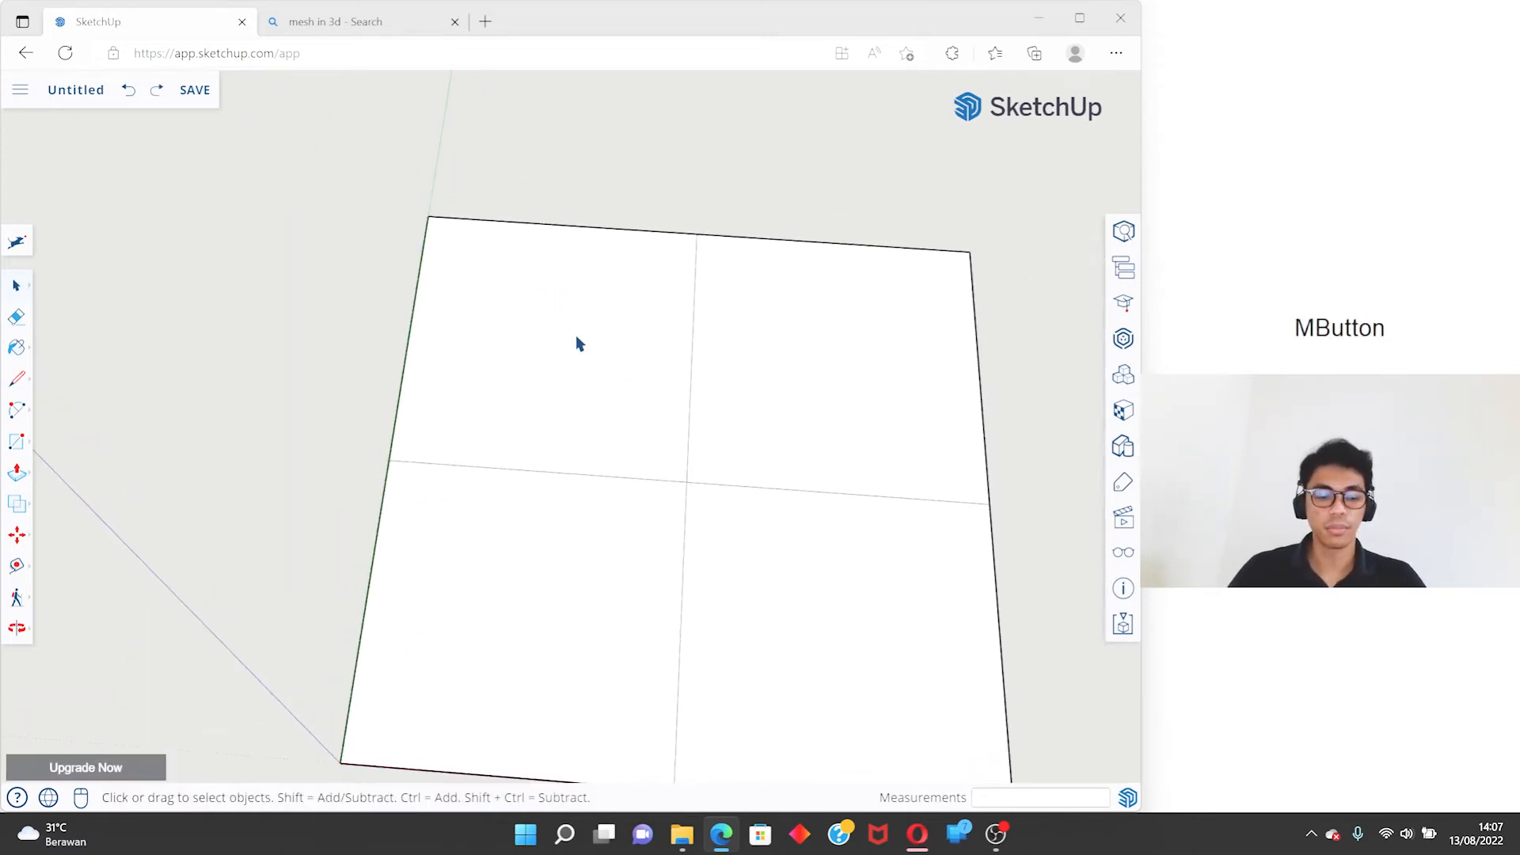
key(a)
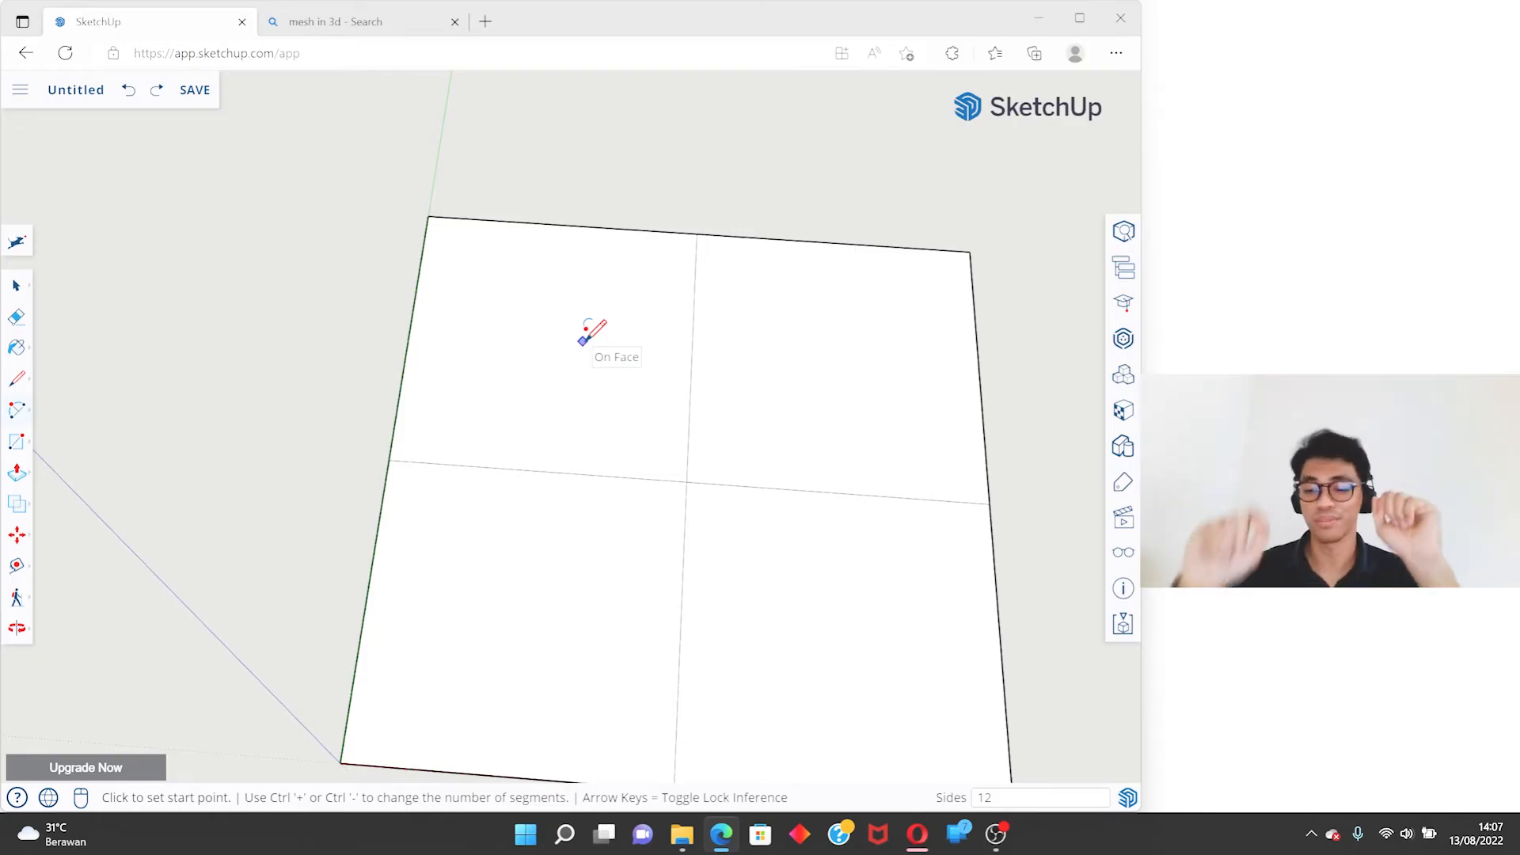
text(50)
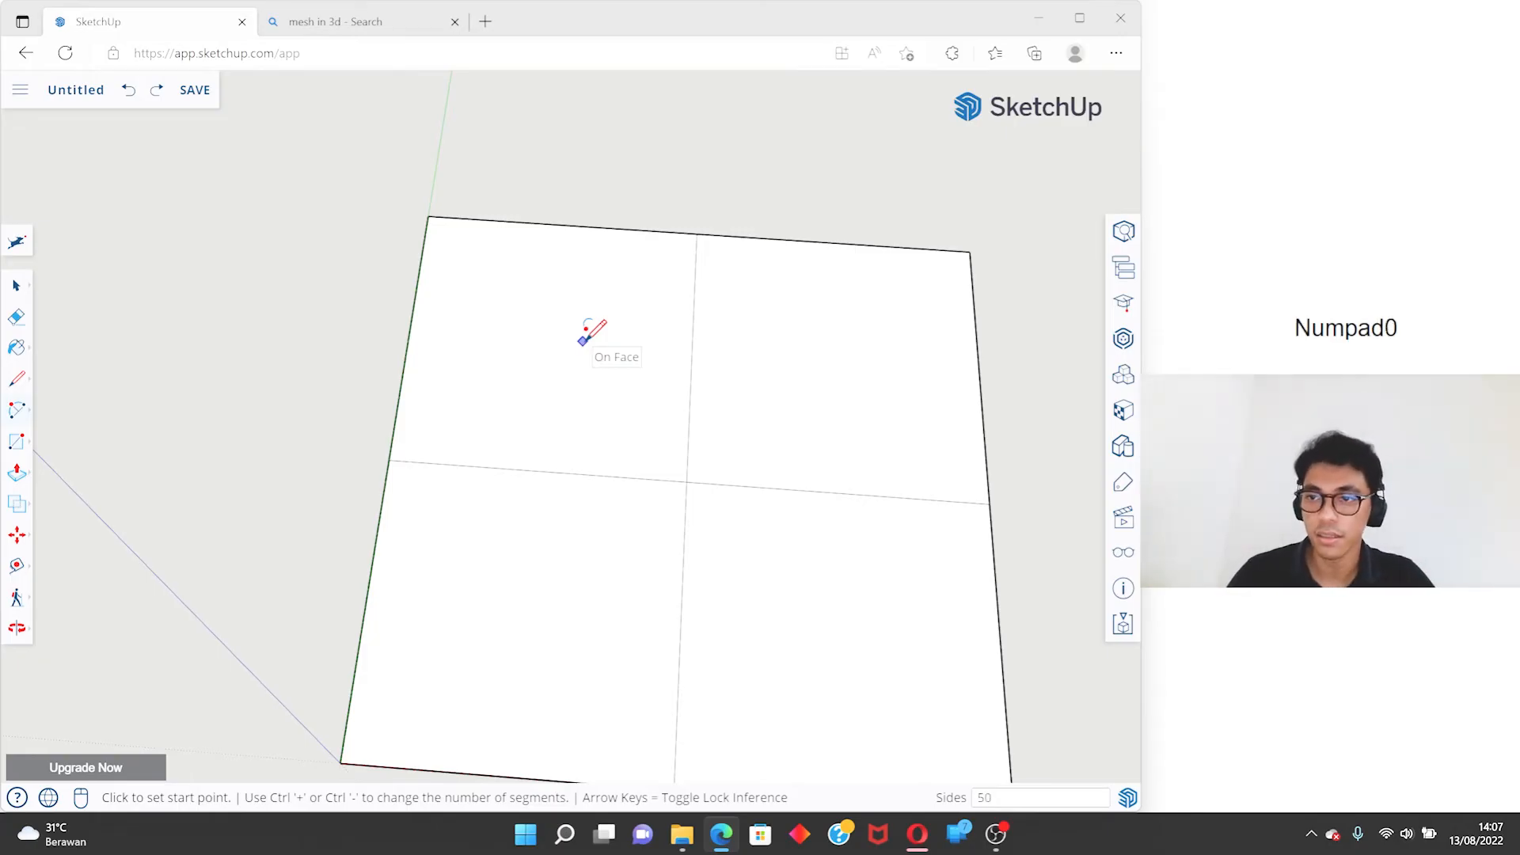
key(Return)
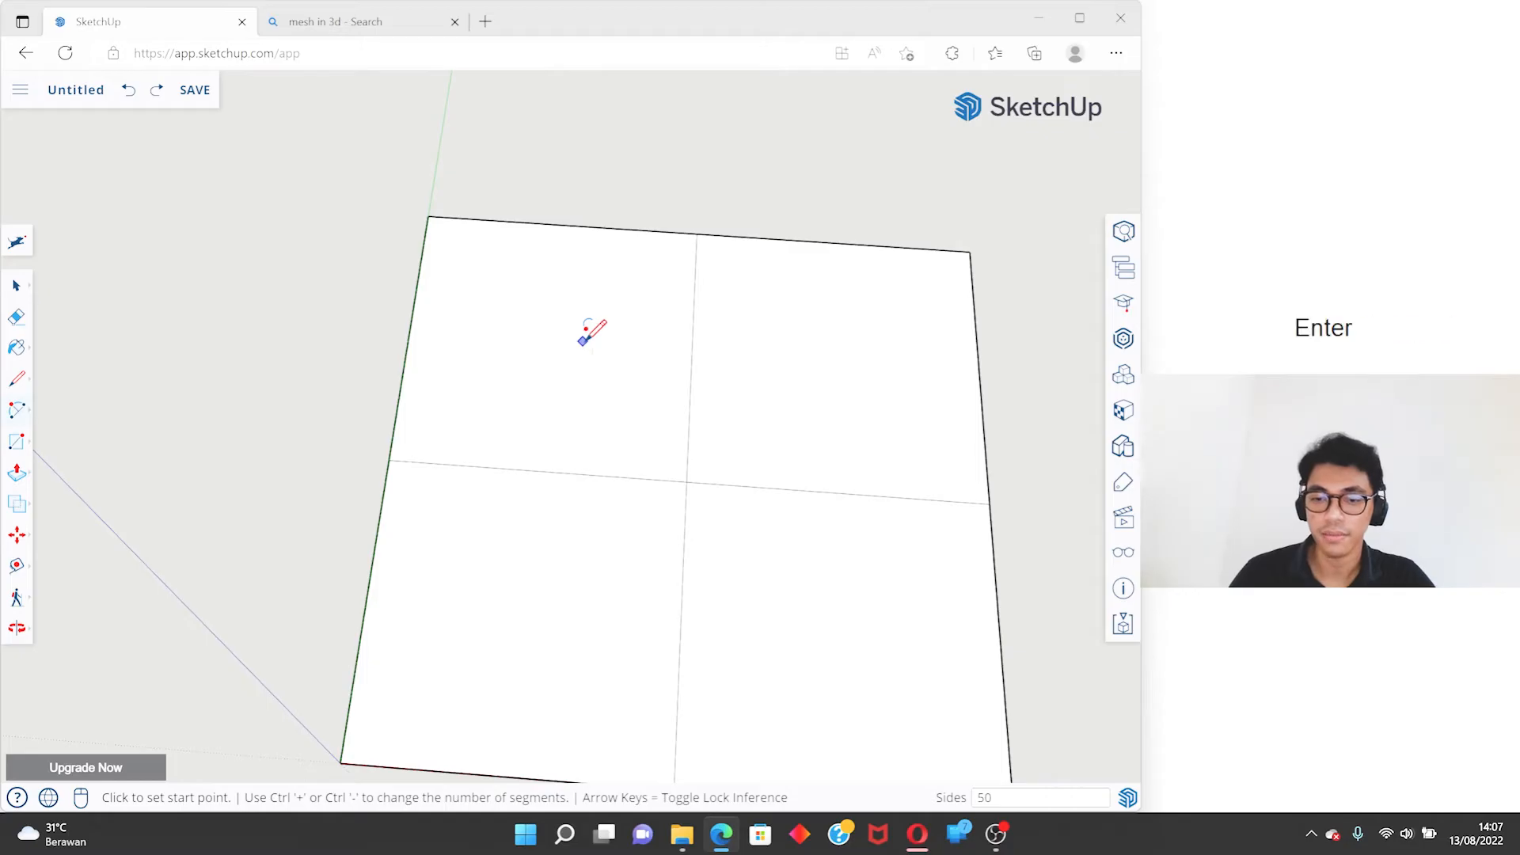
- Draw a 50-sided 2 Point Arc from the green-axis edge's midpoint to the back edge's midpoint, tangent to the square's outer edges, and inspect its smoothness
key(space)
key(a)
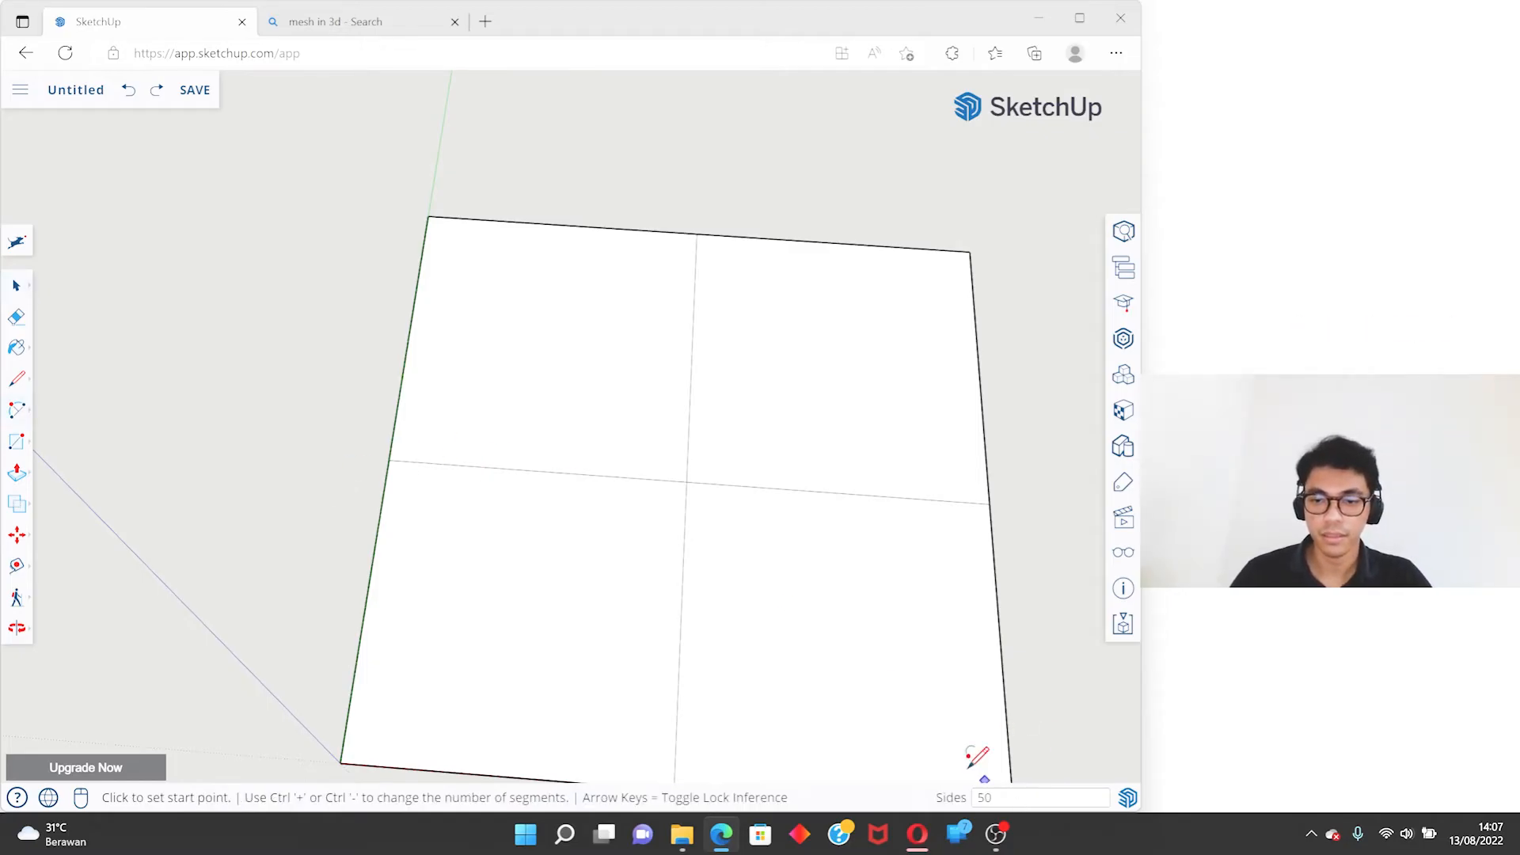
click(388, 459)
click(696, 233)
key(space)
scroll(556, 245, up, 5)
mouse_move(529, 304)
middle_down()
mouse_move(515, 343)
mouse_move(828, 81)
mouse_move(903, 88)
mouse_move(574, 300)
middle_up()
scroll(364, 499, down, 3)
middle_drag(364, 499, 292, 509)
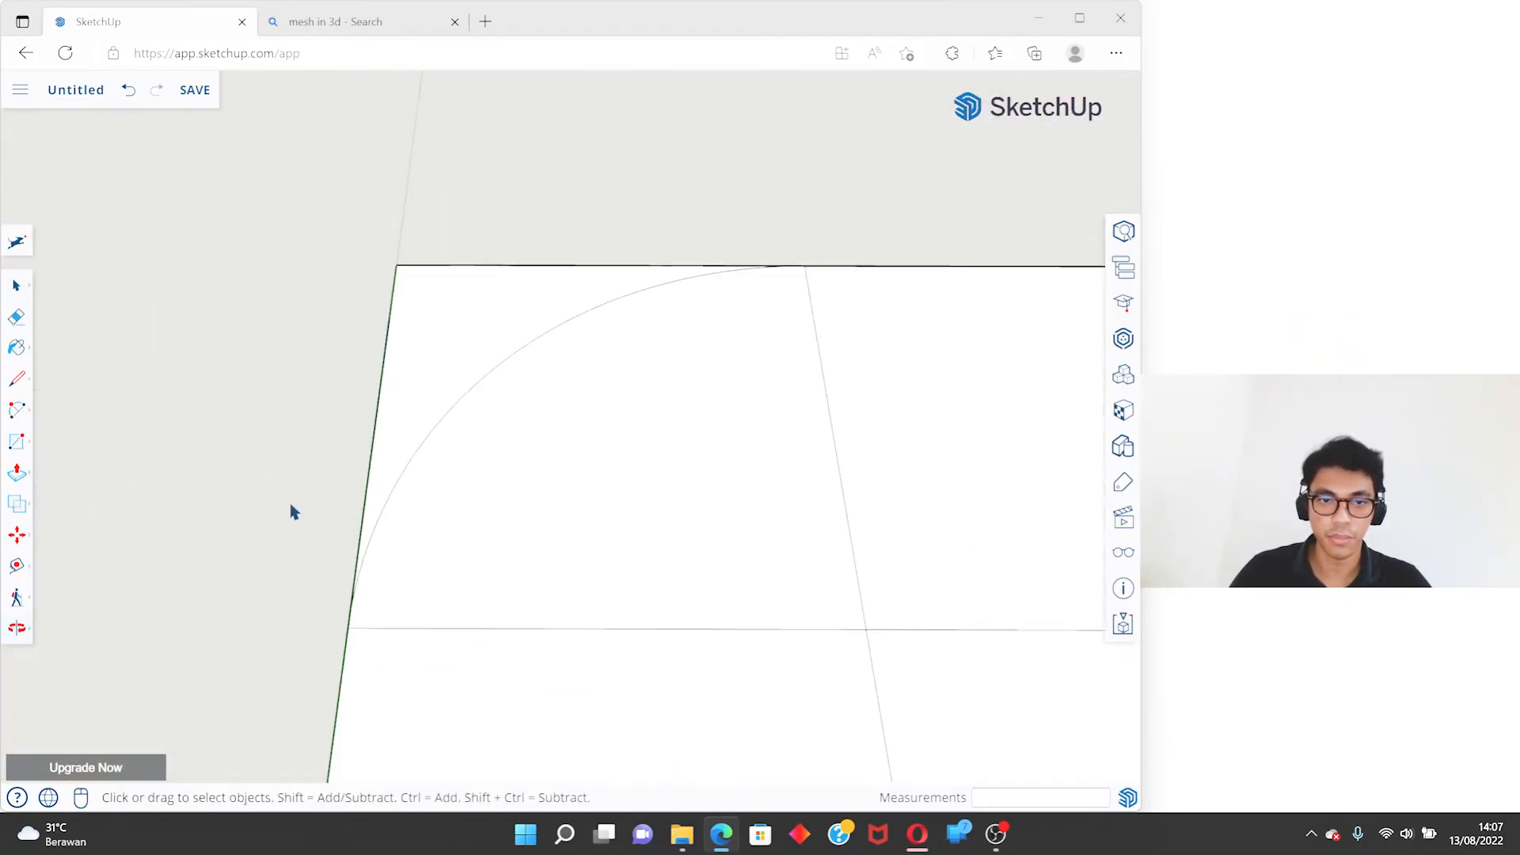
- Select the 50-sided arc in the square's back corner and delete it
middle_drag(577, 333, 529, 434)
click(548, 351)
key(BackSpace)
- Set the 2 Point Arc to 12 sides and draw it between the green-axis edge's midpoint and the back edge's midpoint
key(a)
text(12)
key(Return)
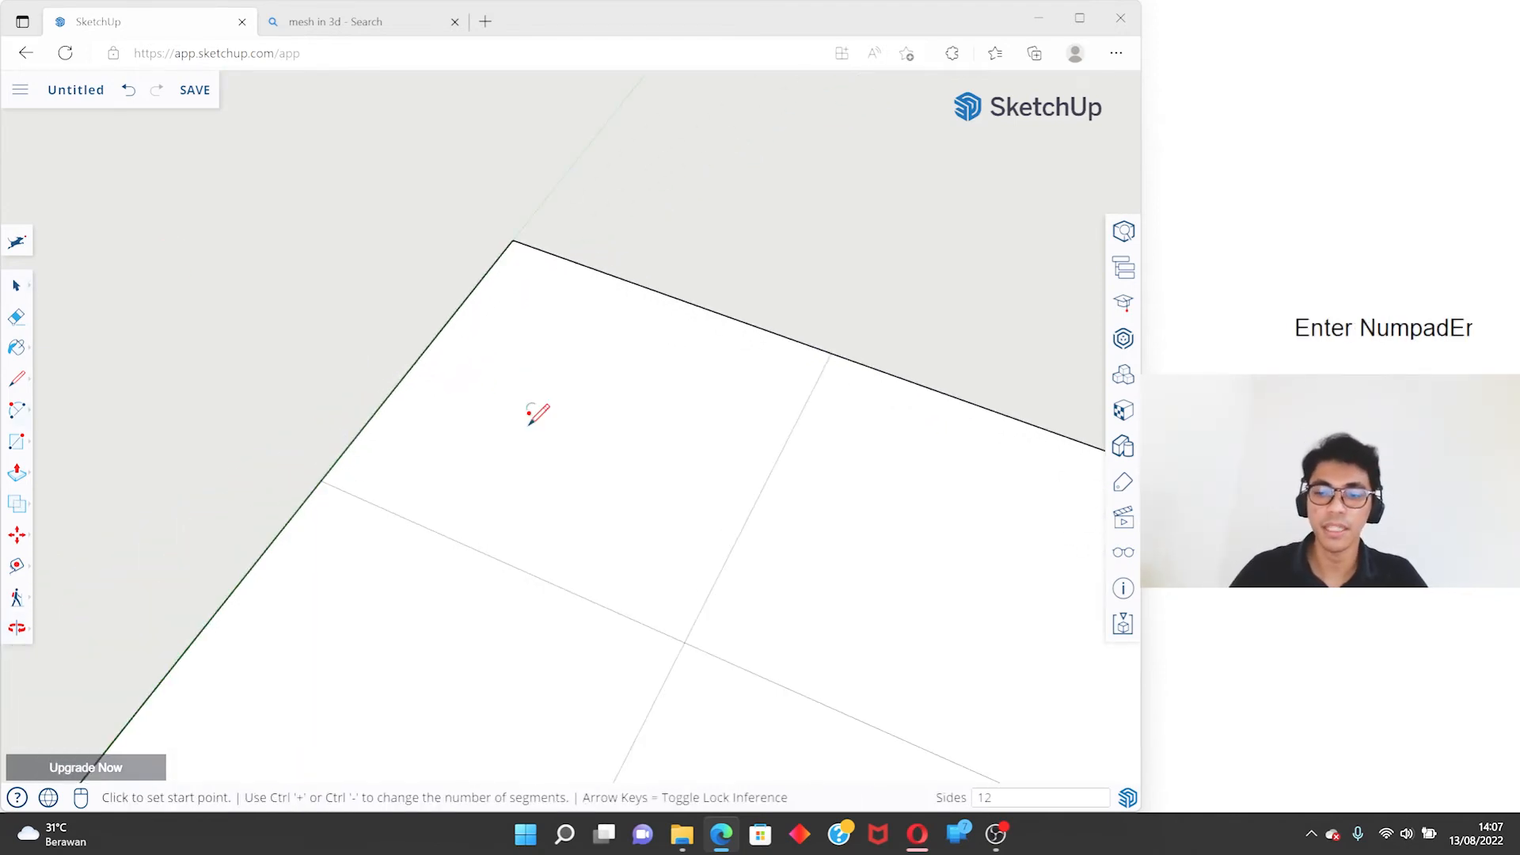
click(320, 480)
click(831, 353)
key(space)
middle_drag(224, 478, 346, 472)
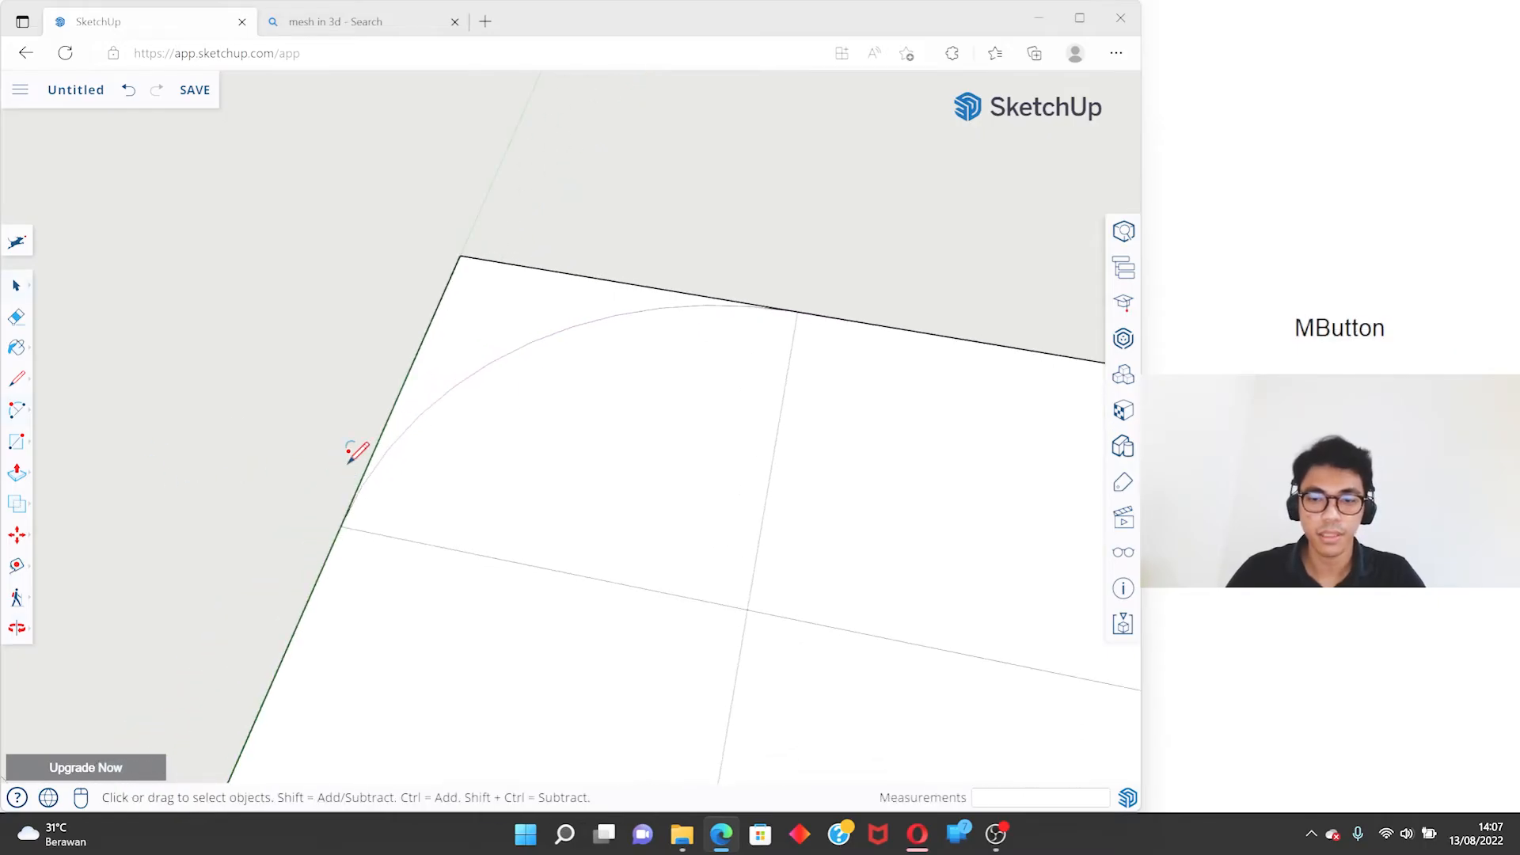
- Draw a 5-sided 2 Point Arc between the same two edge midpoints, inspect its segments, and undo the arcs
text(a)
text(5)
key(Return)
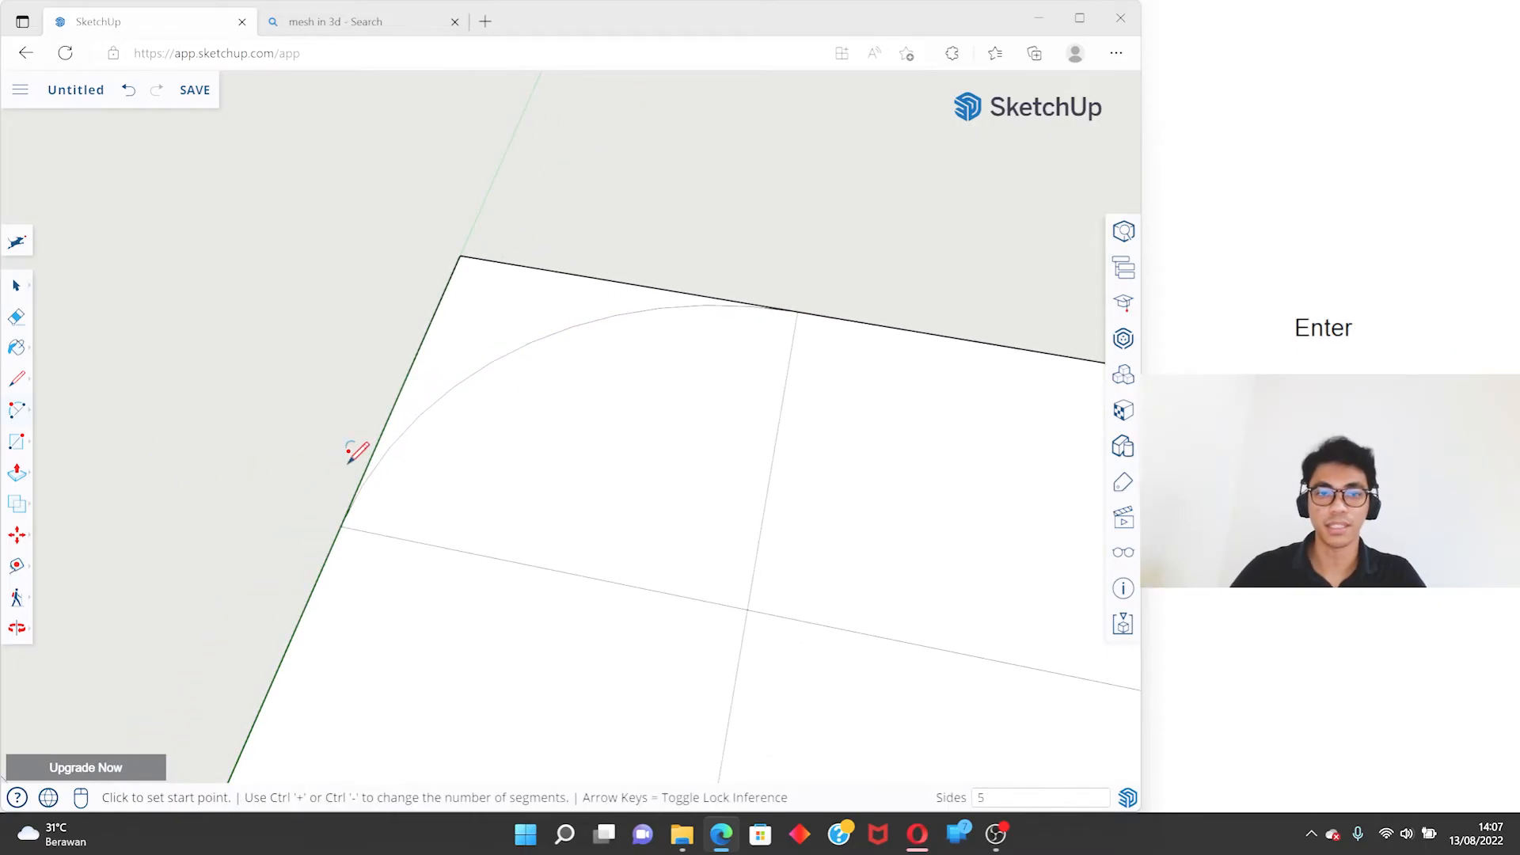
click(349, 511)
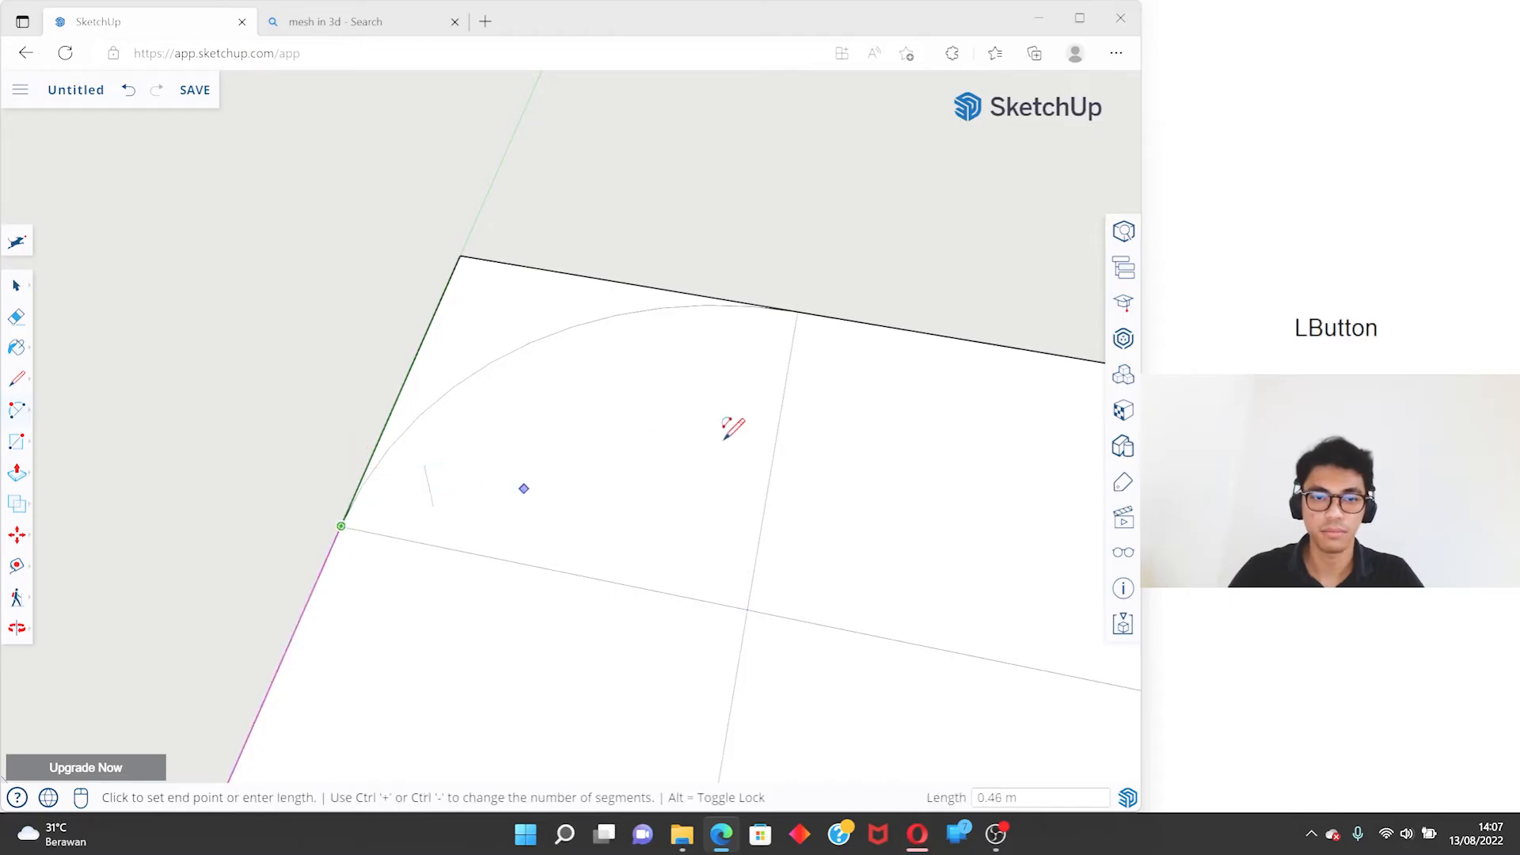
click(797, 310)
key(space)
middle_drag(509, 373, 486, 394)
key(ctrl+z)
- Start a rectangle on the open ground beside the square, on the side away from the green axis
scroll(502, 472, down, 3)
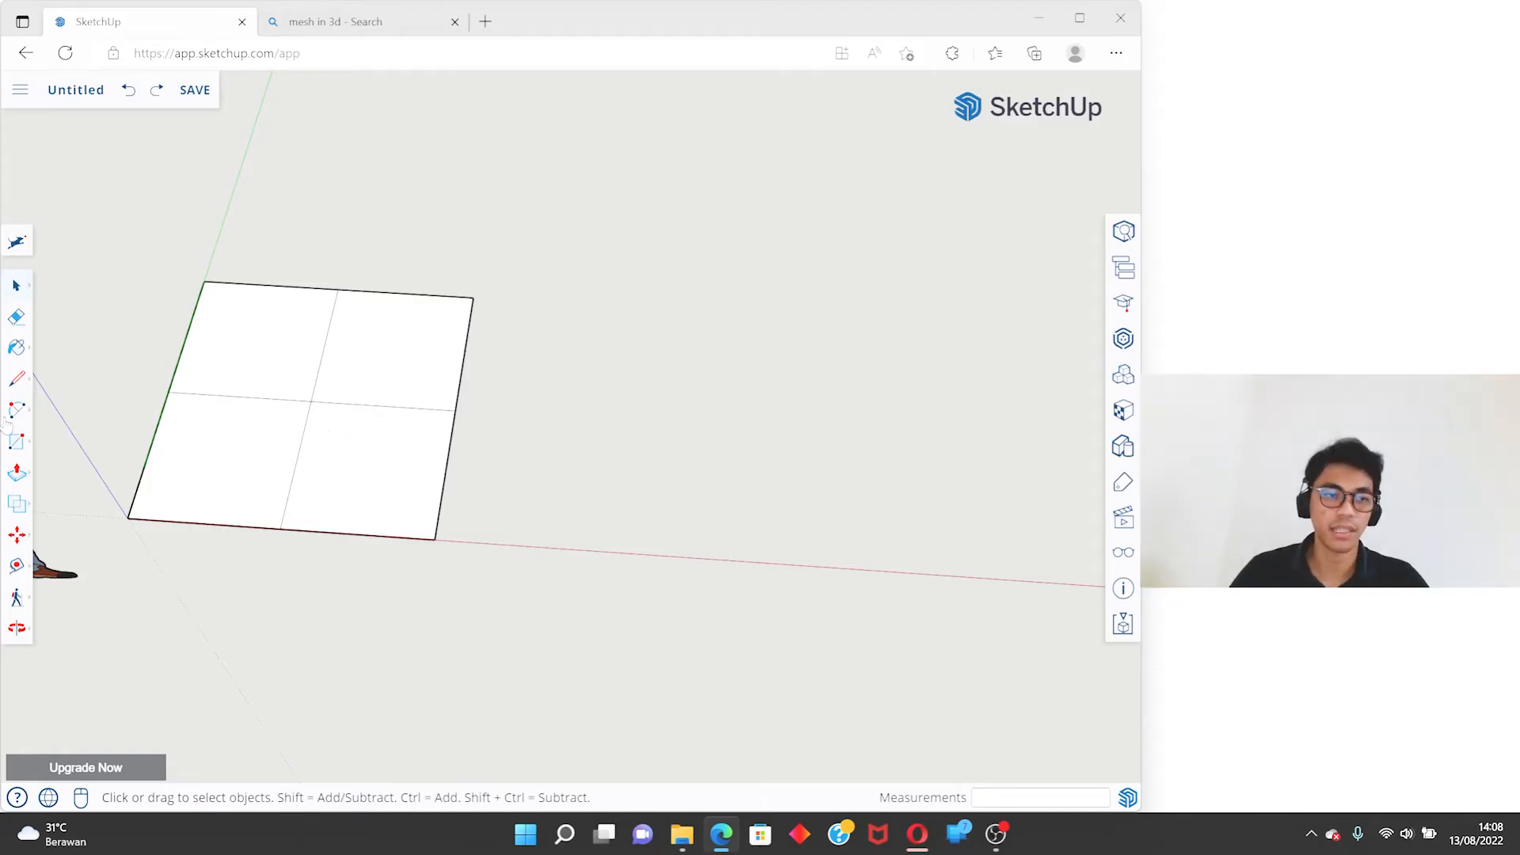
key(r)
scroll(685, 294, up, 5)
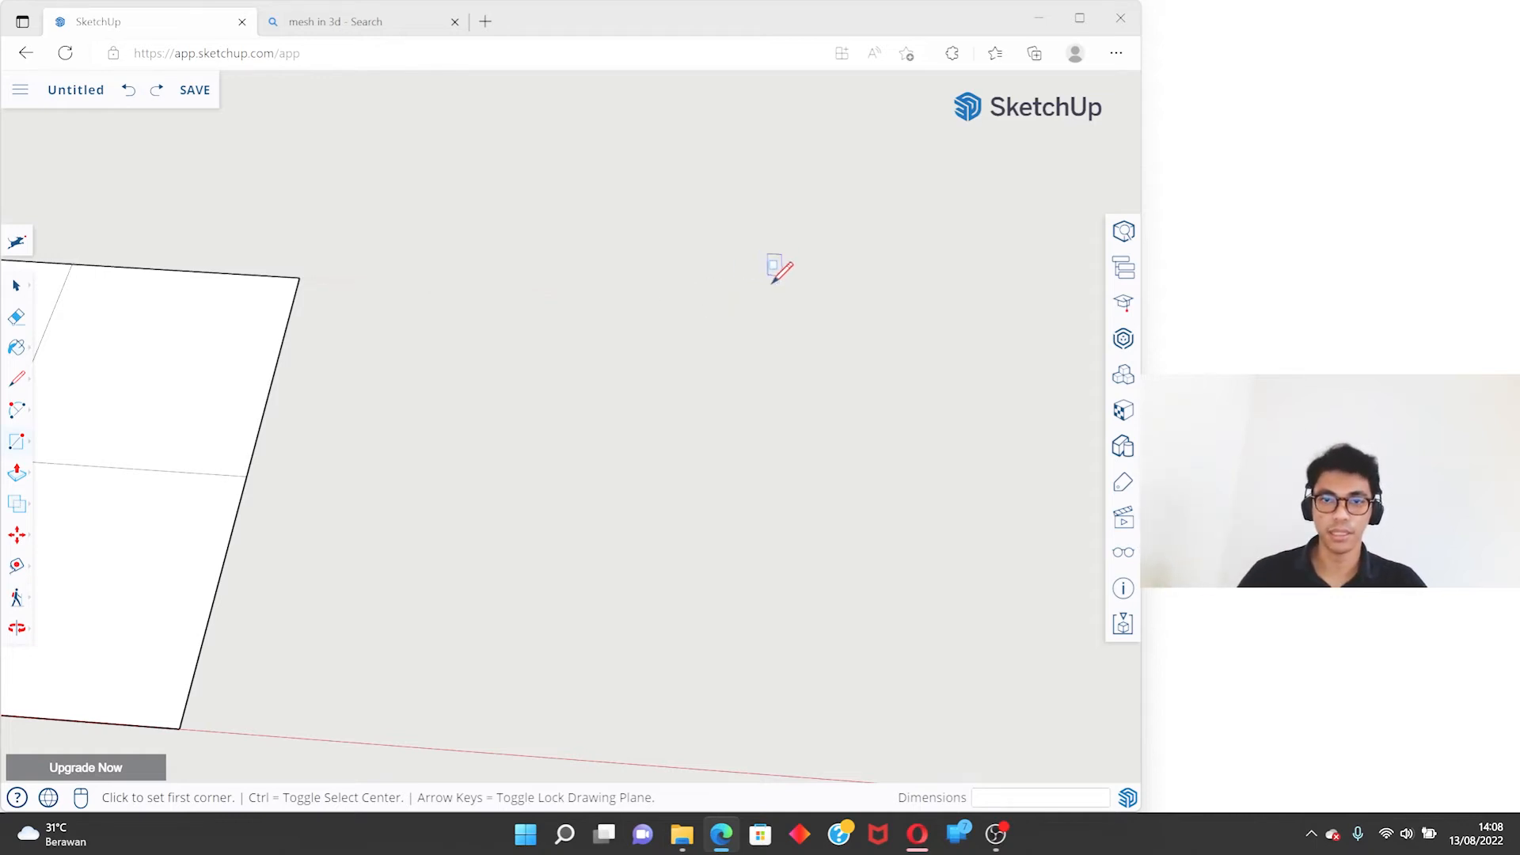
scroll(448, 282, down, 3)
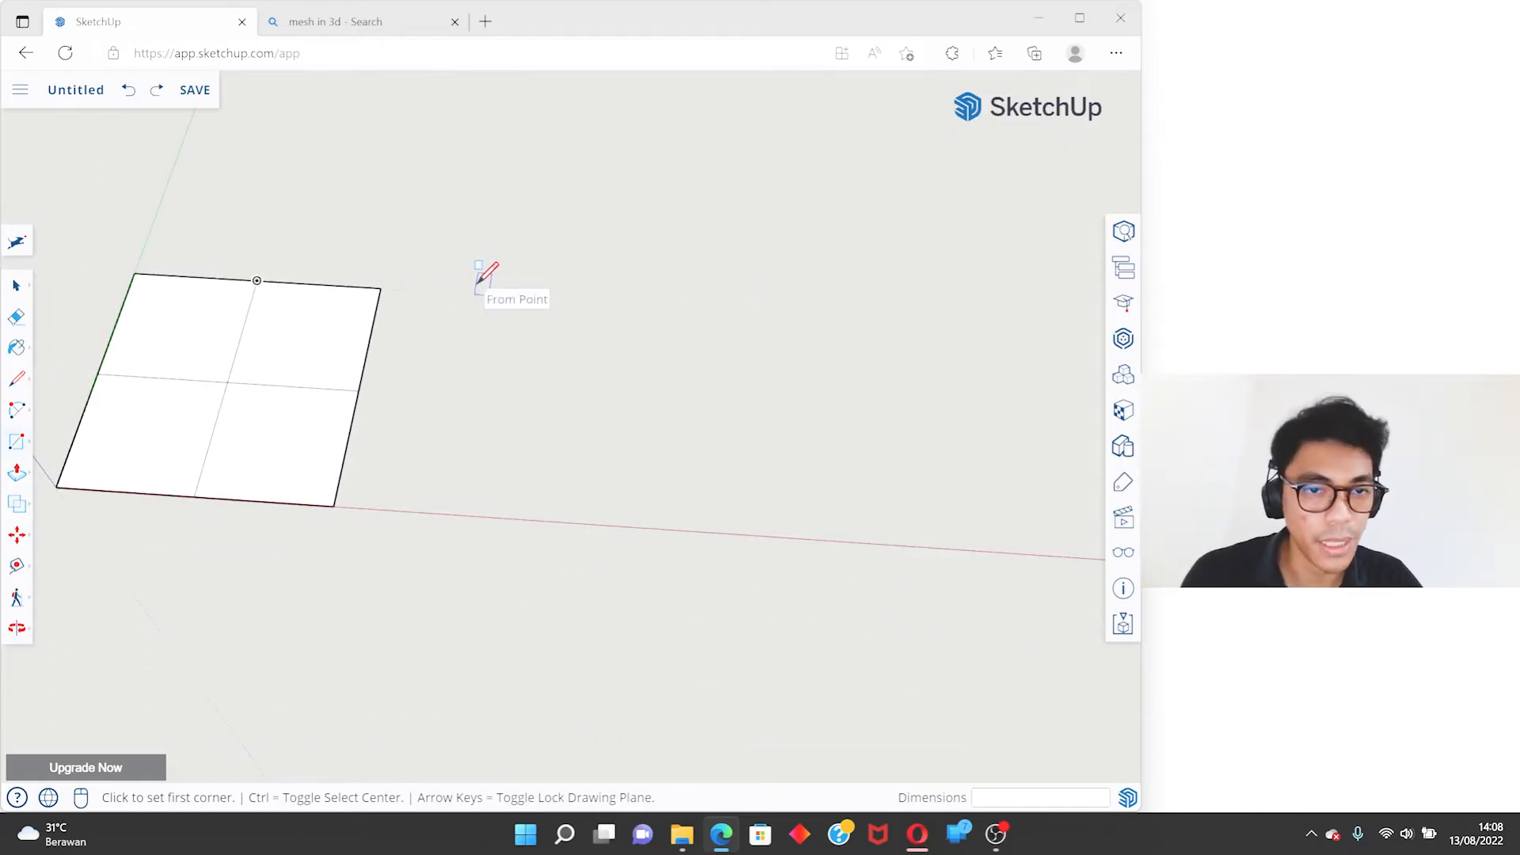
click(536, 299)
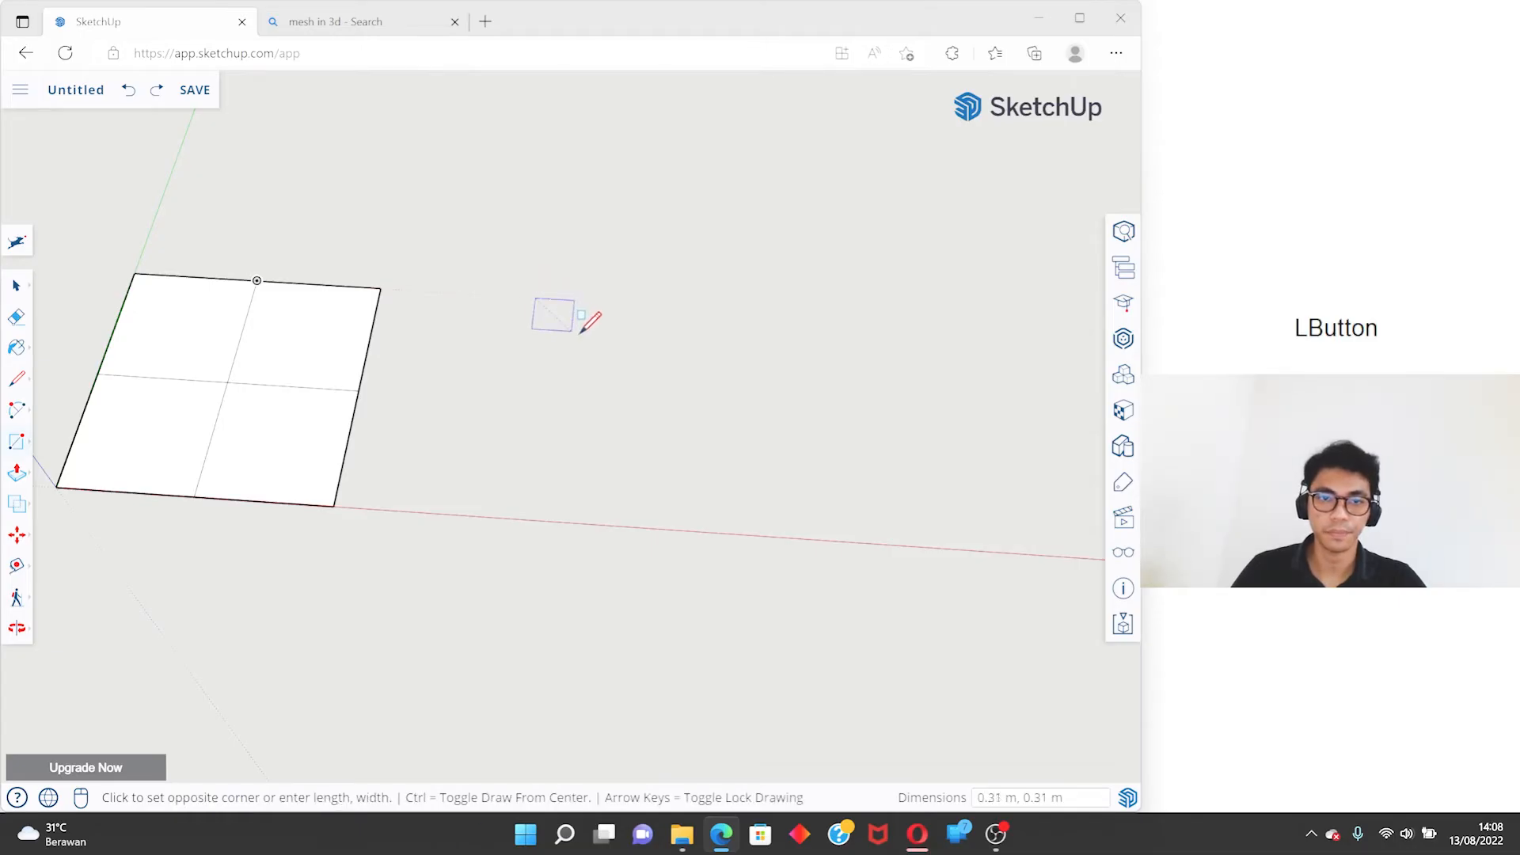
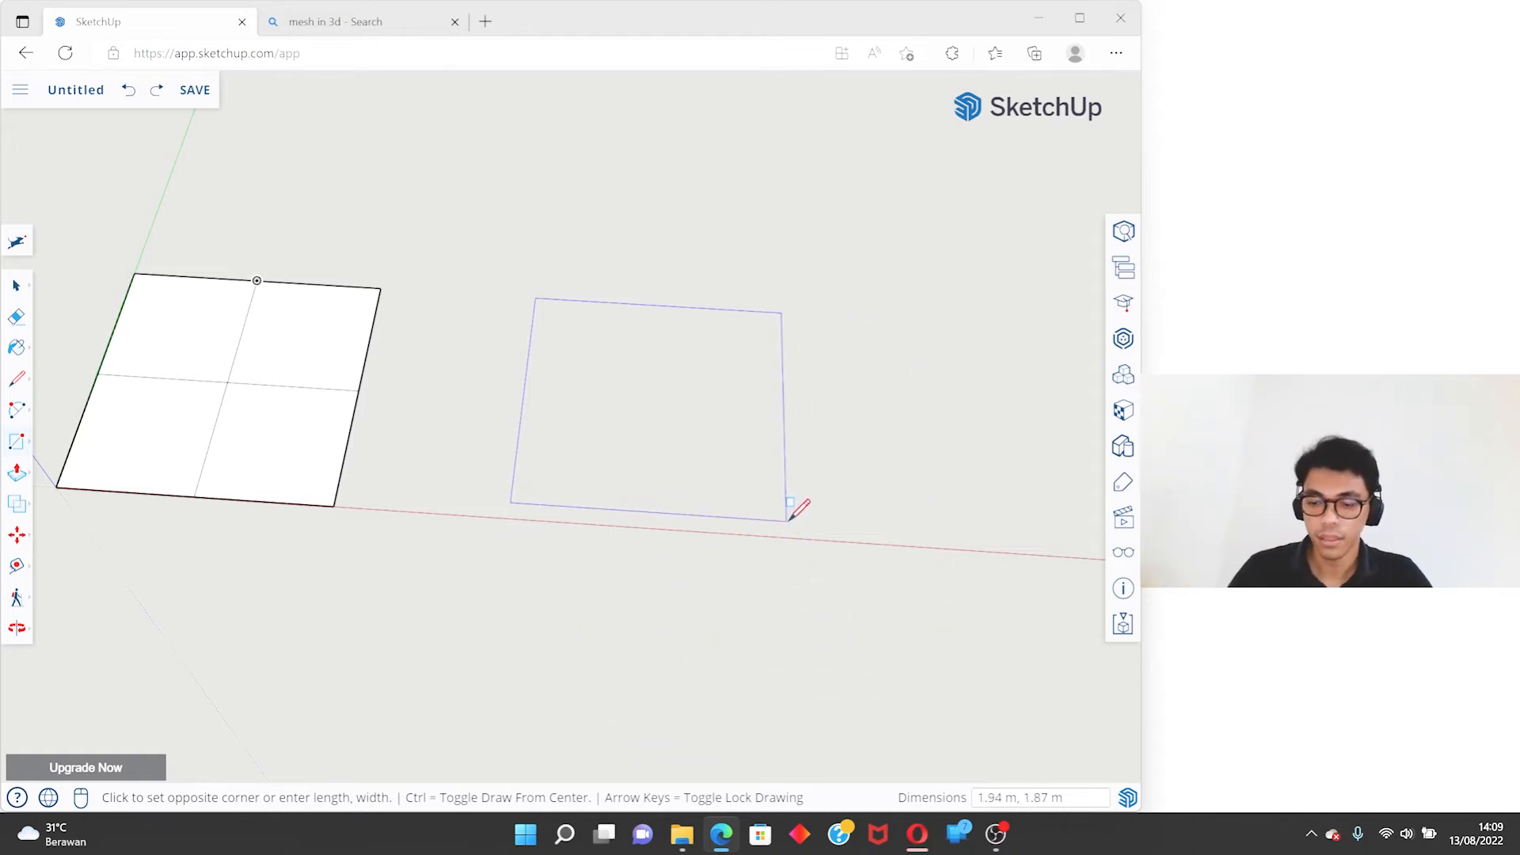
- Finish the rectangle beside the first square with dimensions 2 by 2 m
text(2)
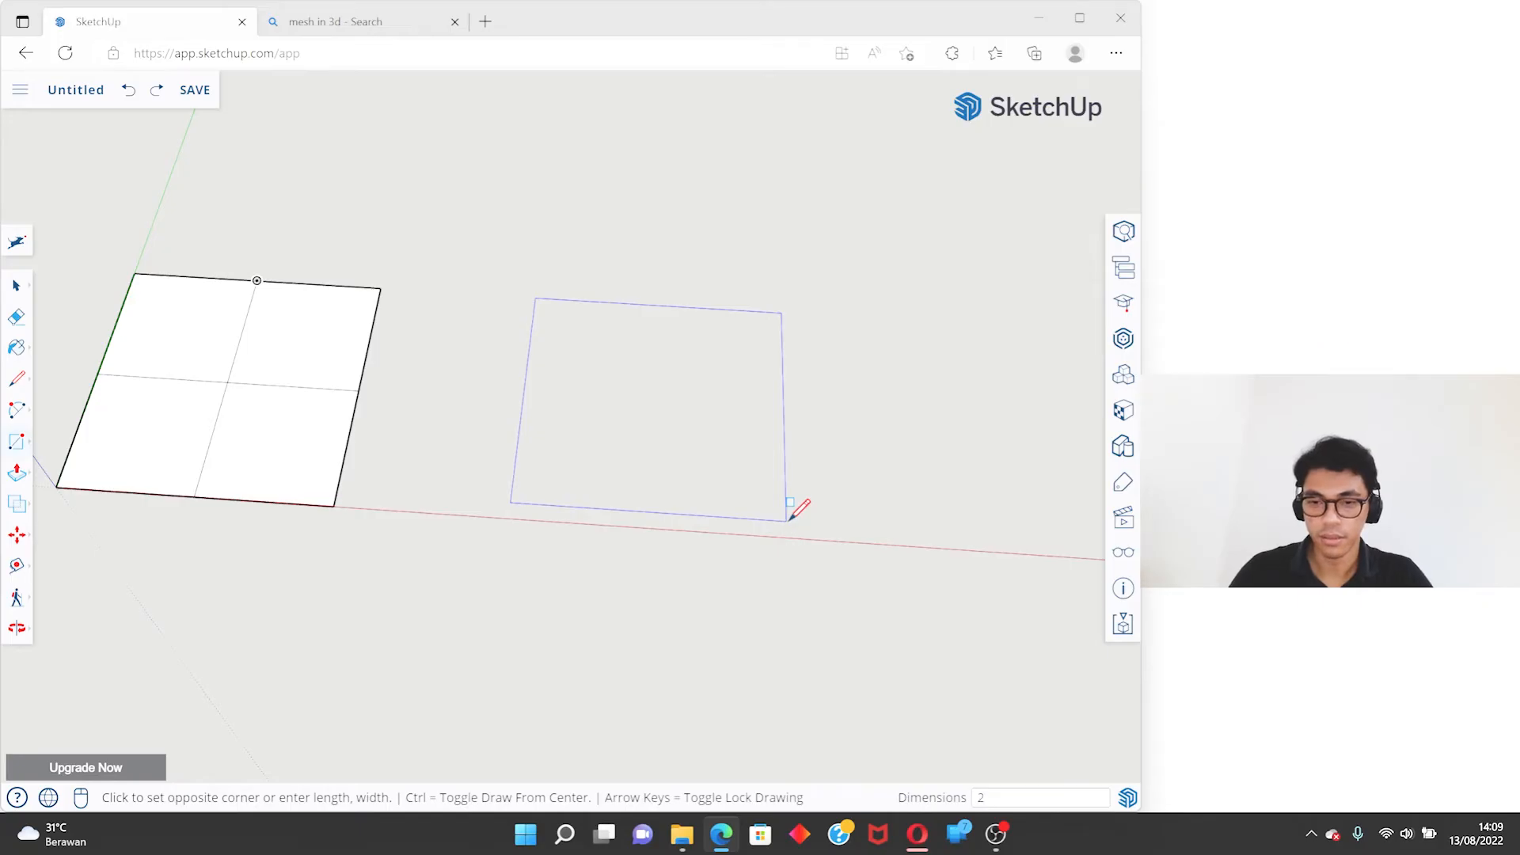
text(m)
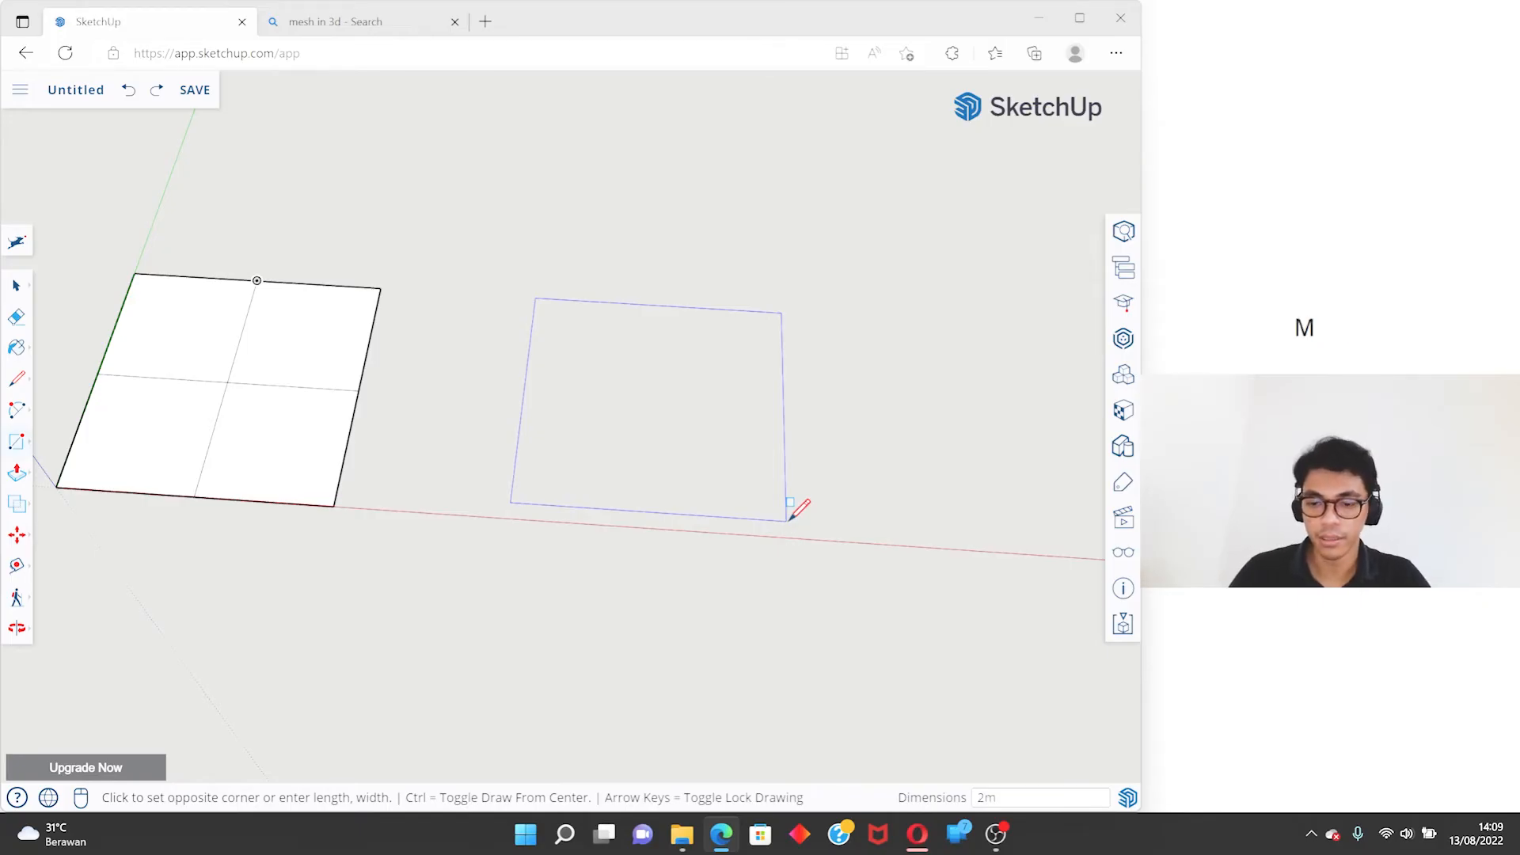
key(BackSpace)
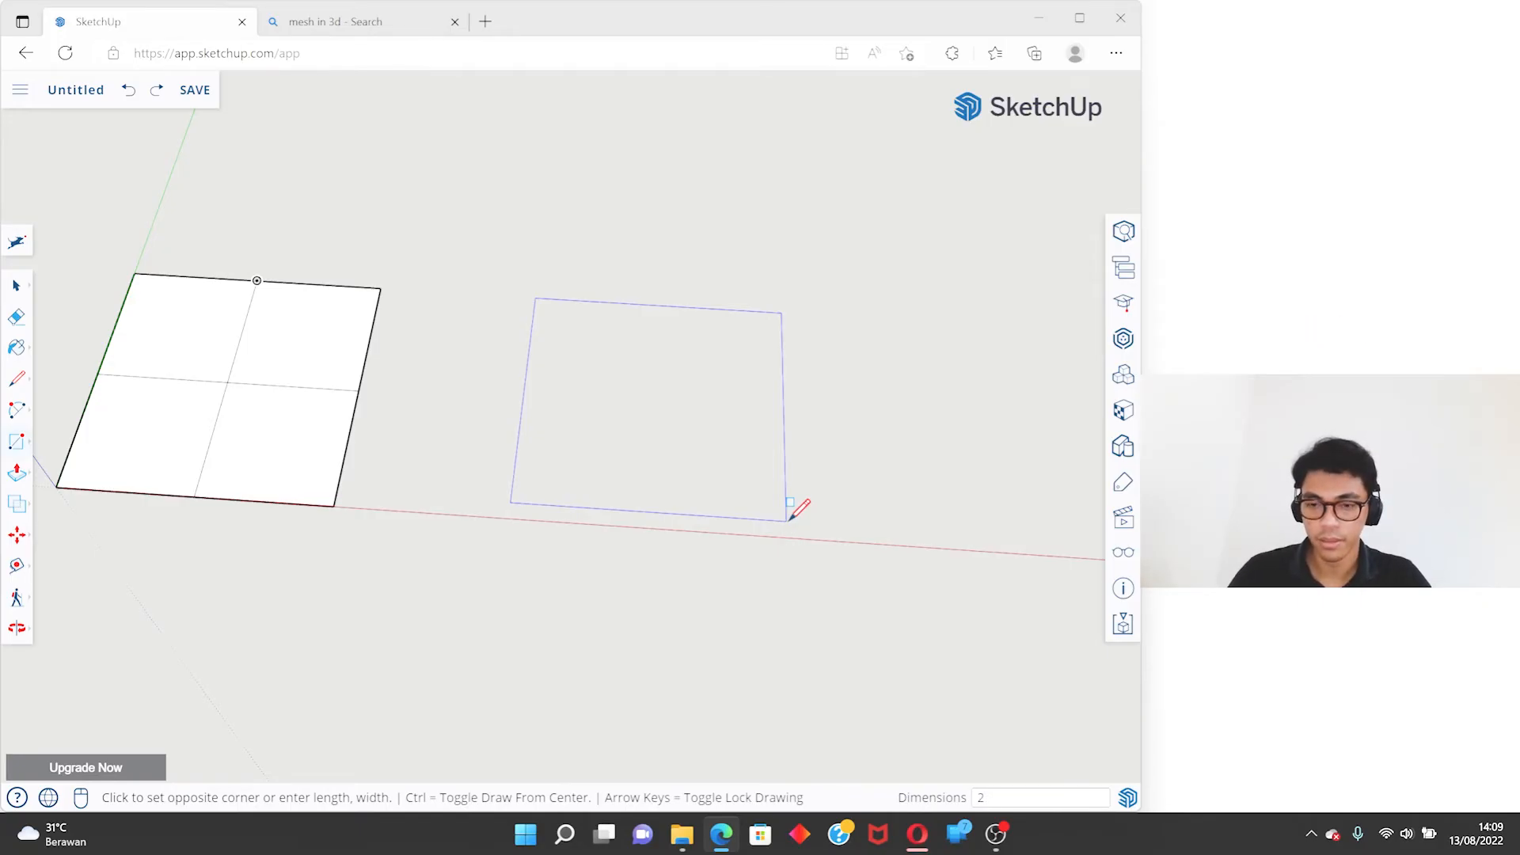
text(,2)
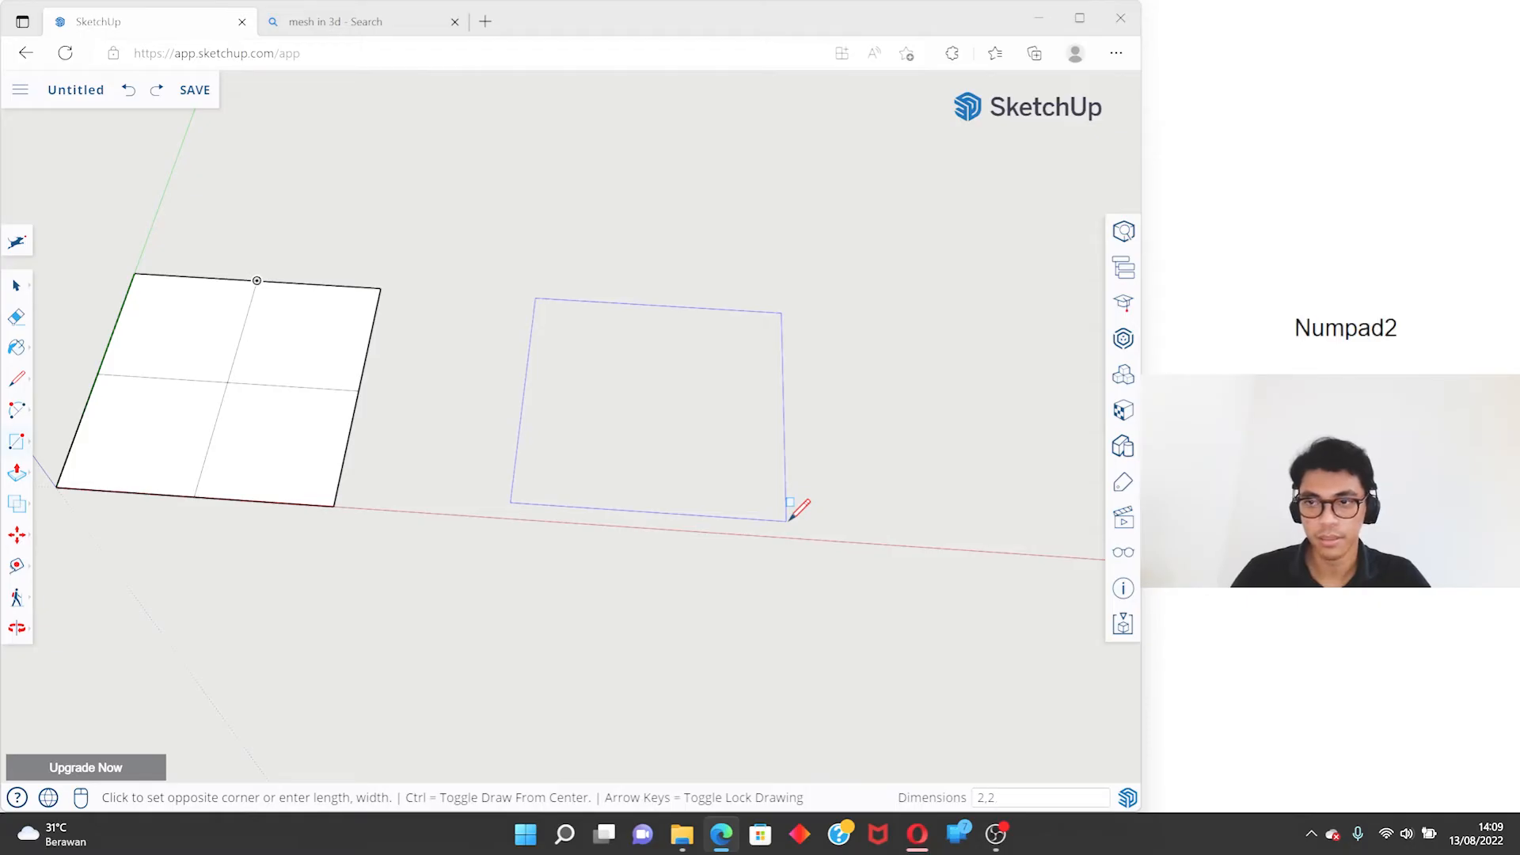
key(Return)
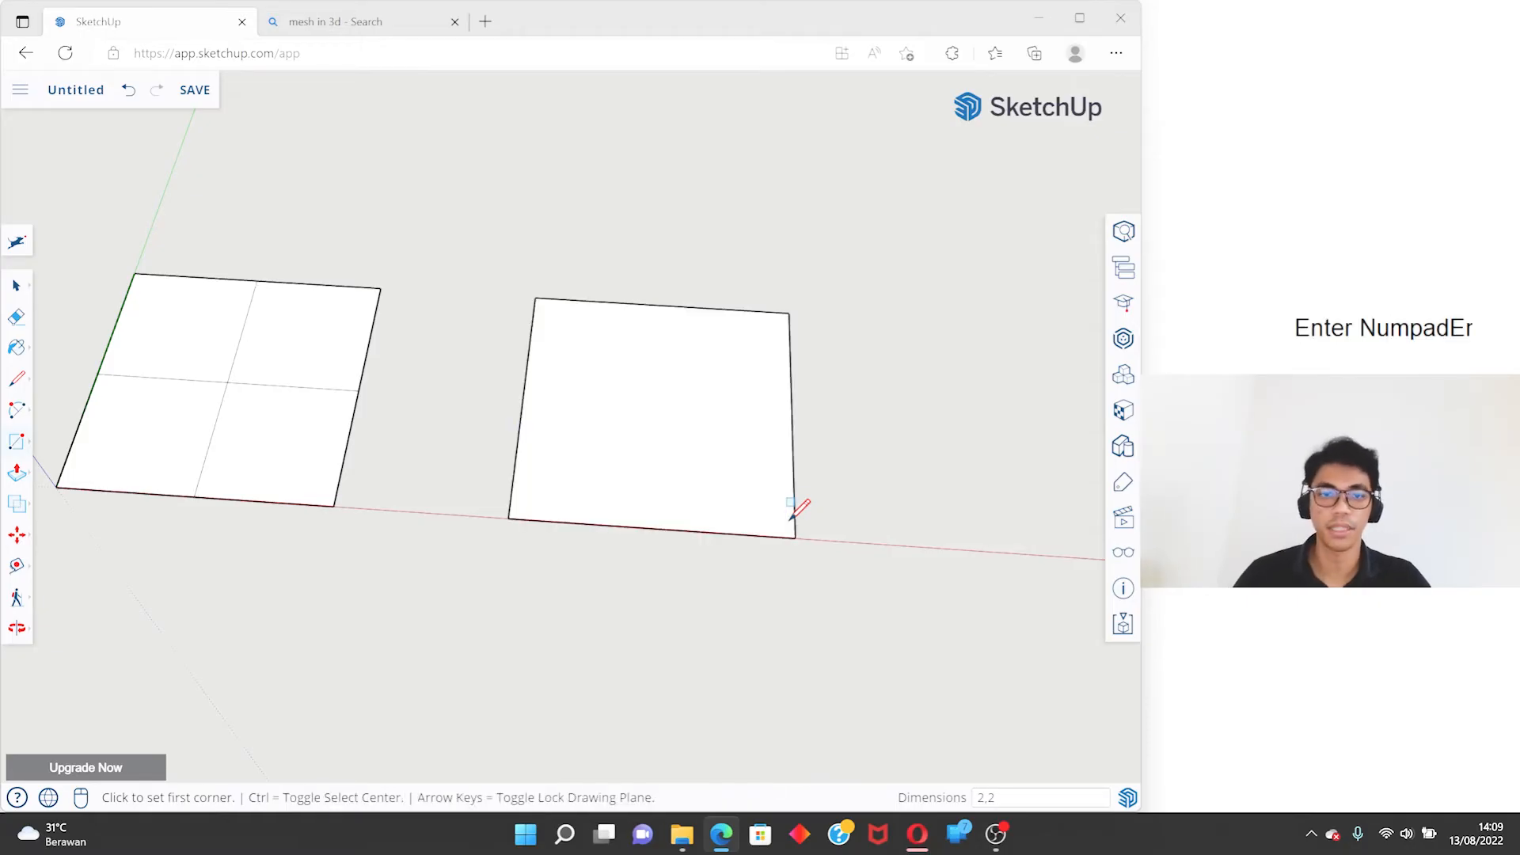
- Use the Line tool to measure the side edge of the second square without drawing a line
key(space)
mouse_move(800, 509)
middle_down()
mouse_move(695, 285)
mouse_move(513, 326)
mouse_move(412, 427)
mouse_move(522, 427)
mouse_move(628, 380)
middle_up()
key(l)
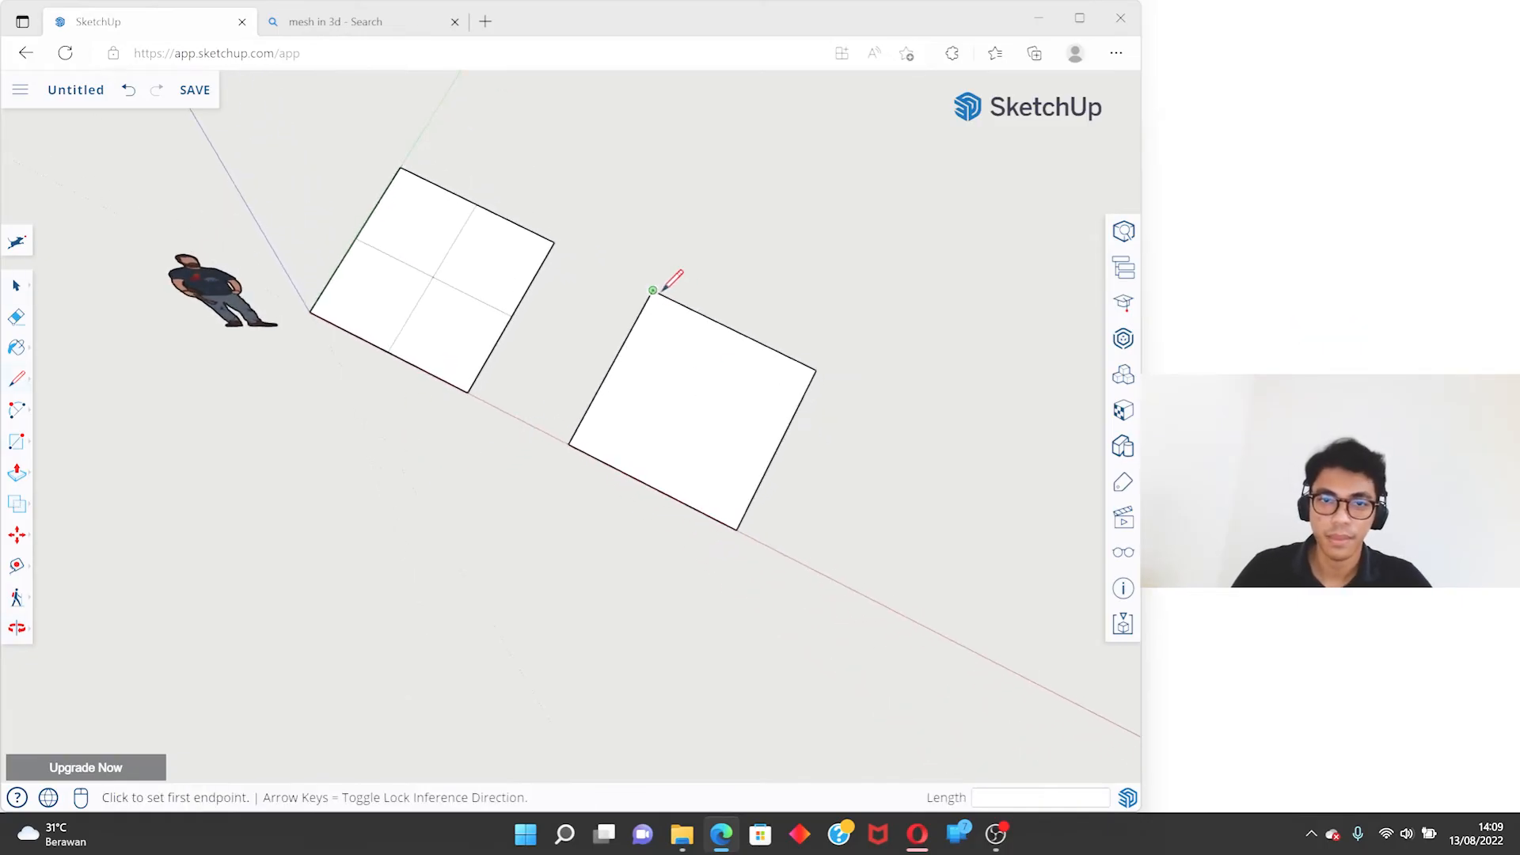
click(653, 291)
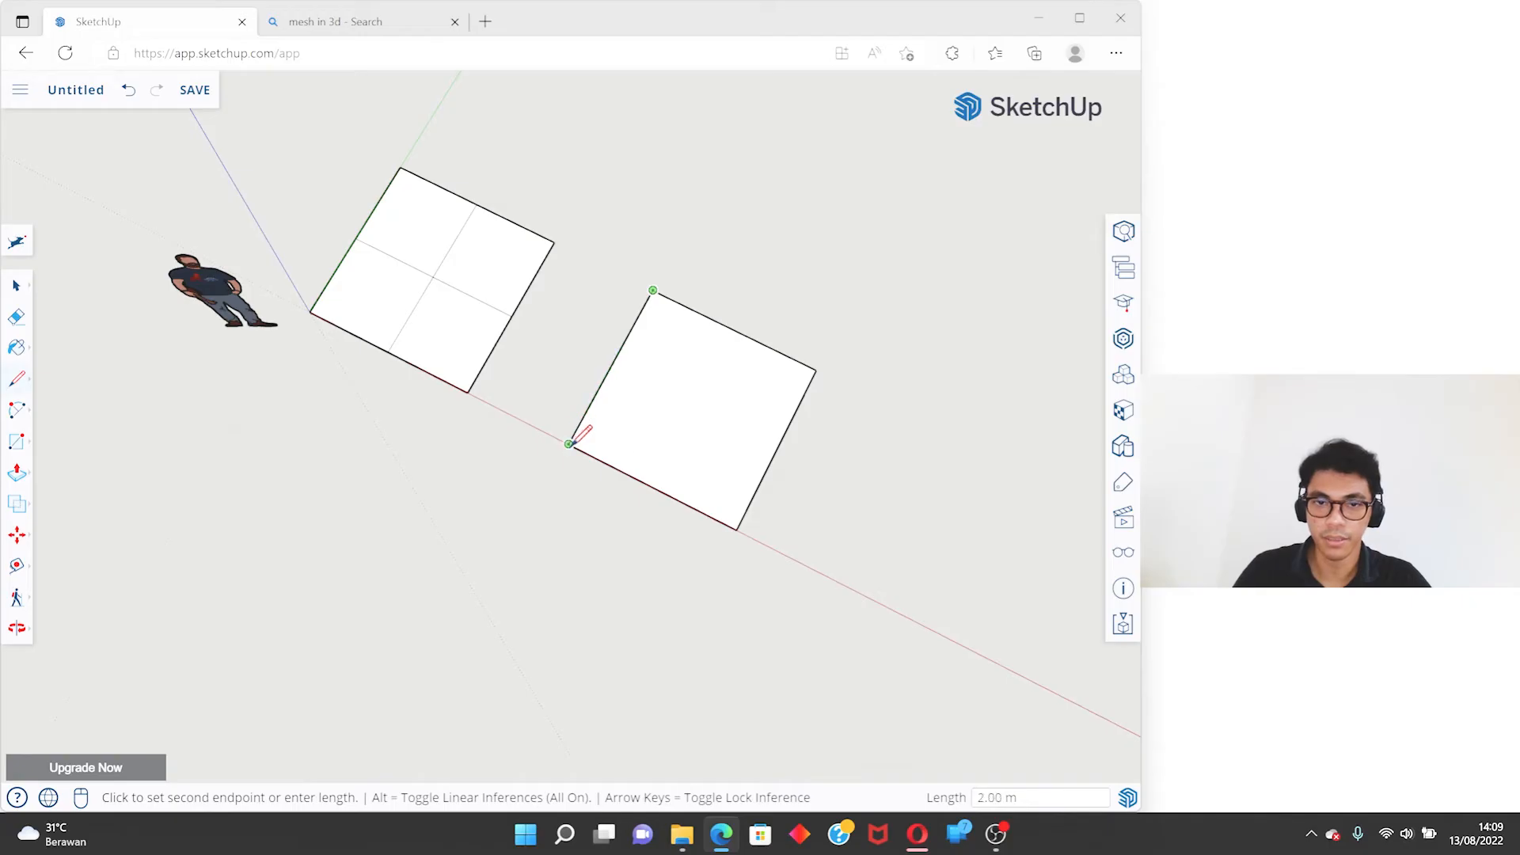
key(space)
key(l)
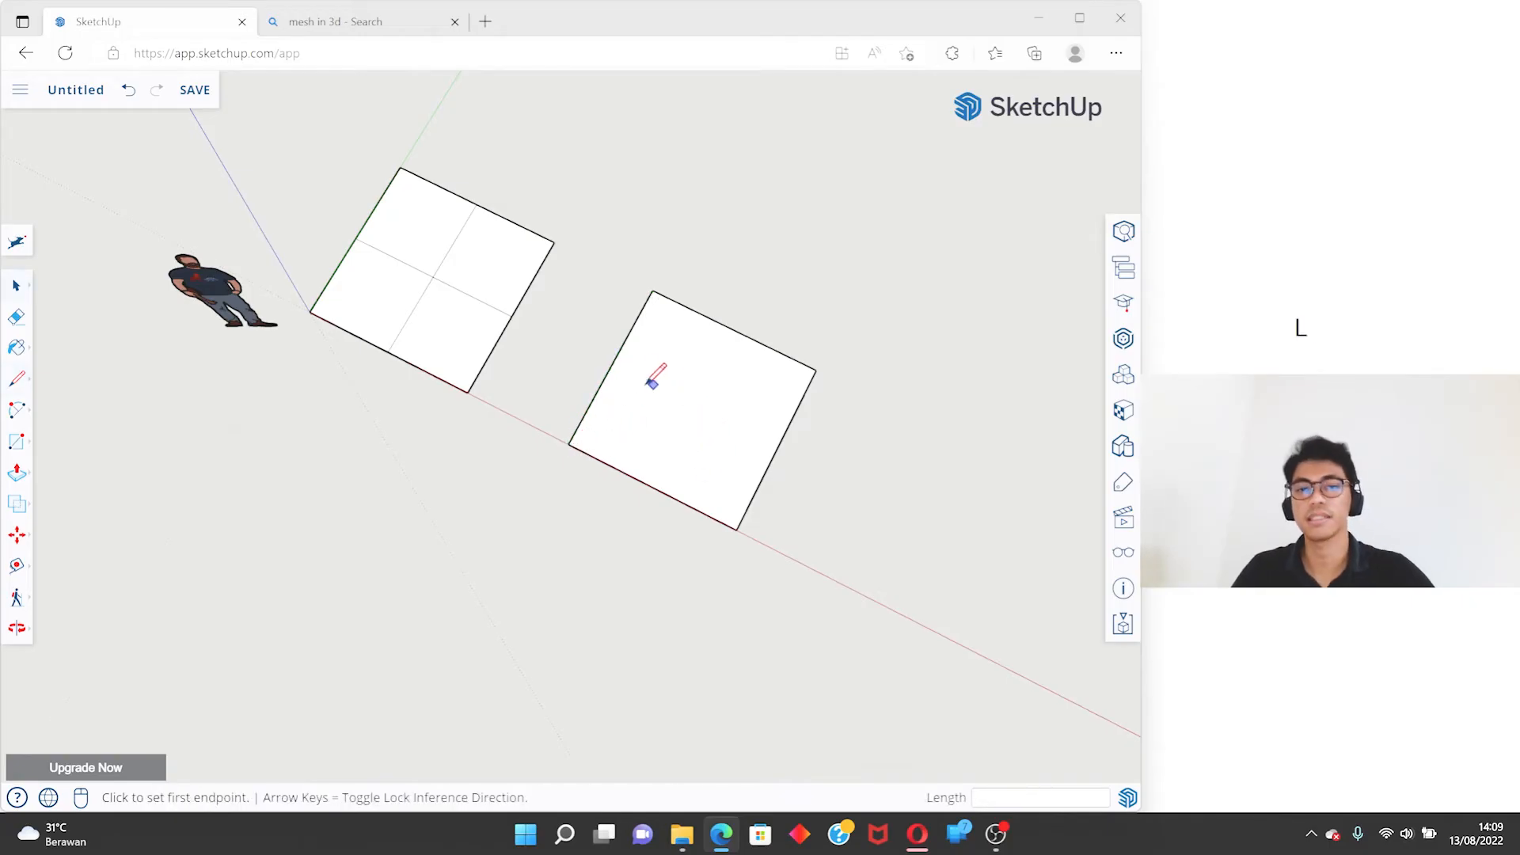
middle_drag(687, 269, 622, 363)
- Try a 6 by 8 m rectangle starting on the open ground behind the second square, and undo it
key(space)
key(r)
scroll(713, 277, down, 3)
click(624, 231)
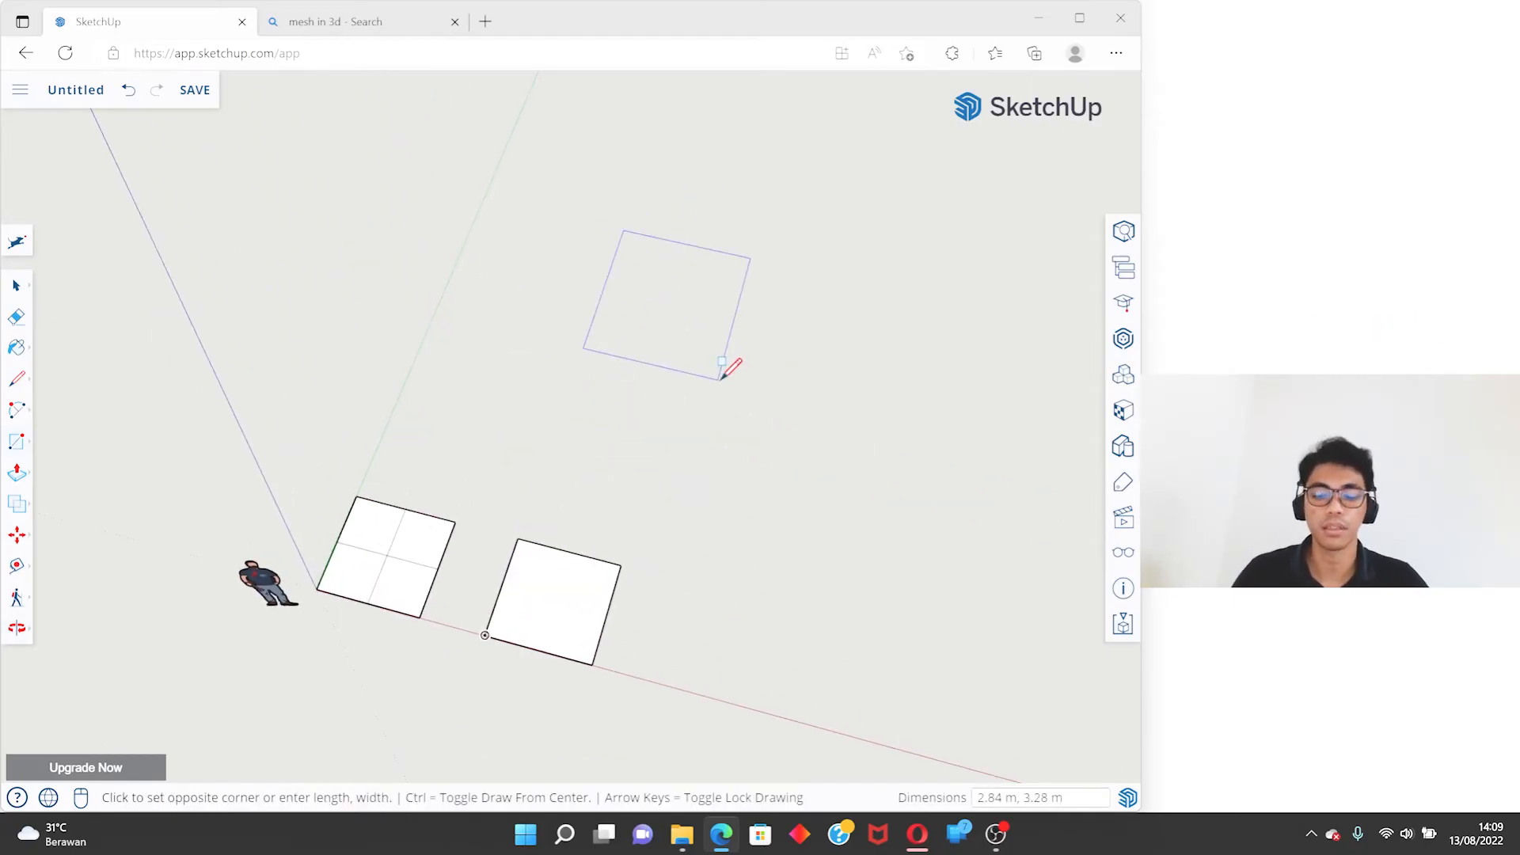
text(6,8)
key(Return)
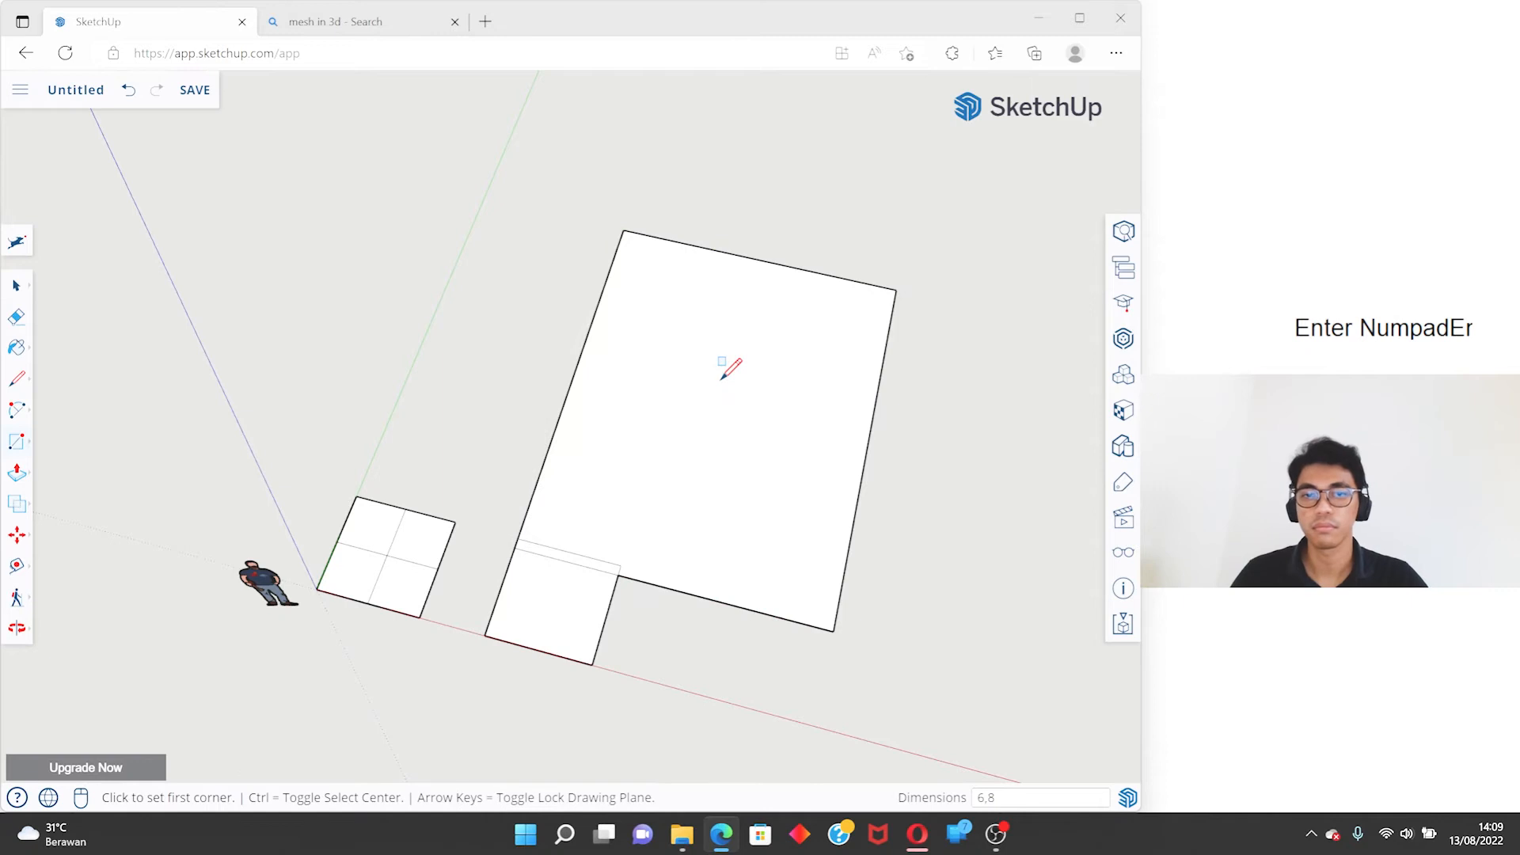
key(ctrl+z)
- Draw a 6 by 8 m rectangle from one corner on the open ground, clear of the two squares
scroll(515, 285, down, 2)
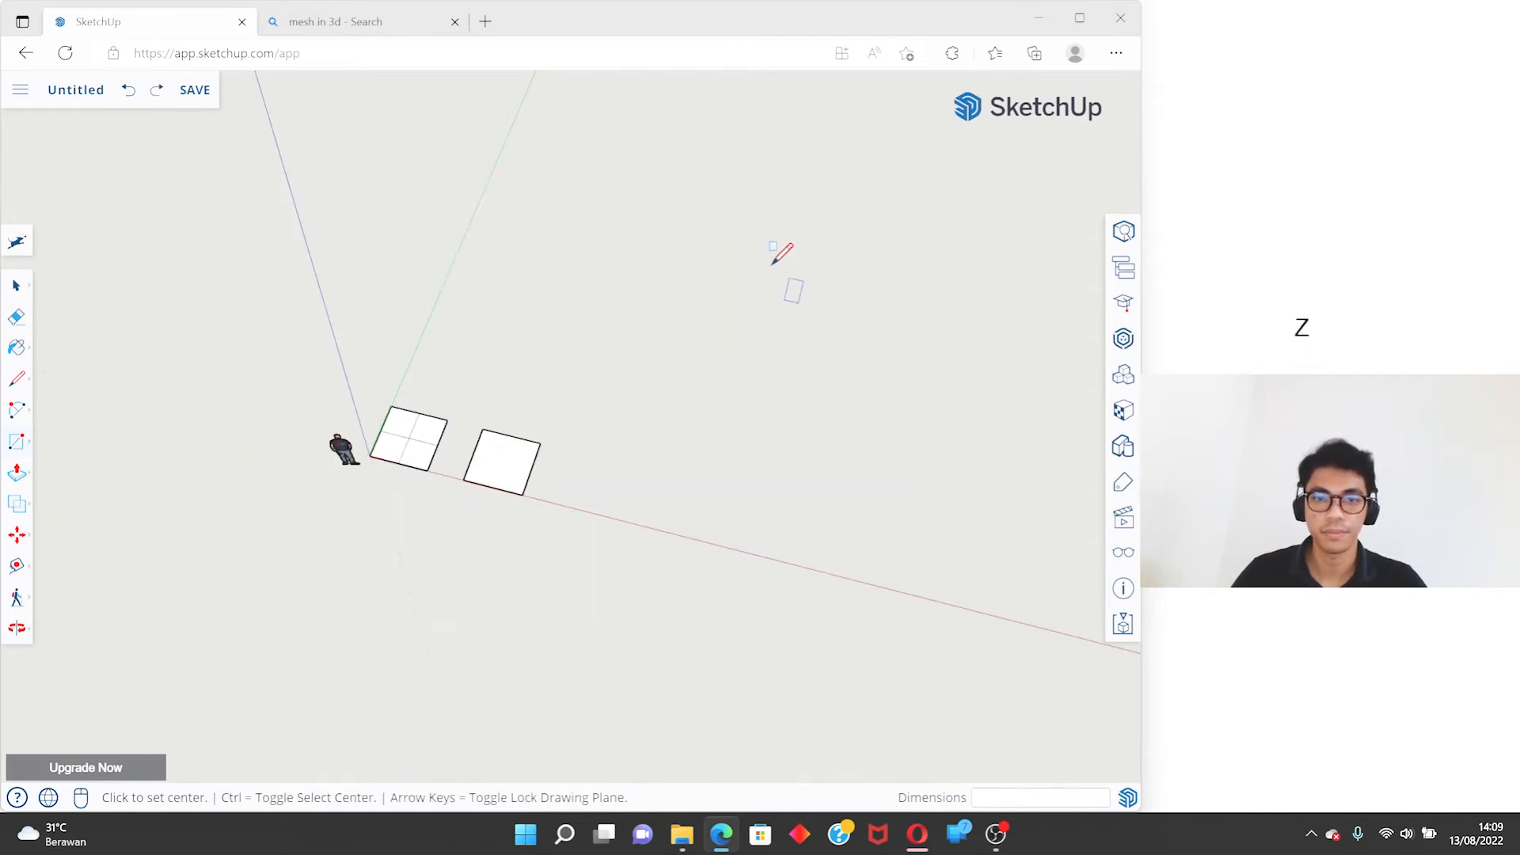
click(767, 268)
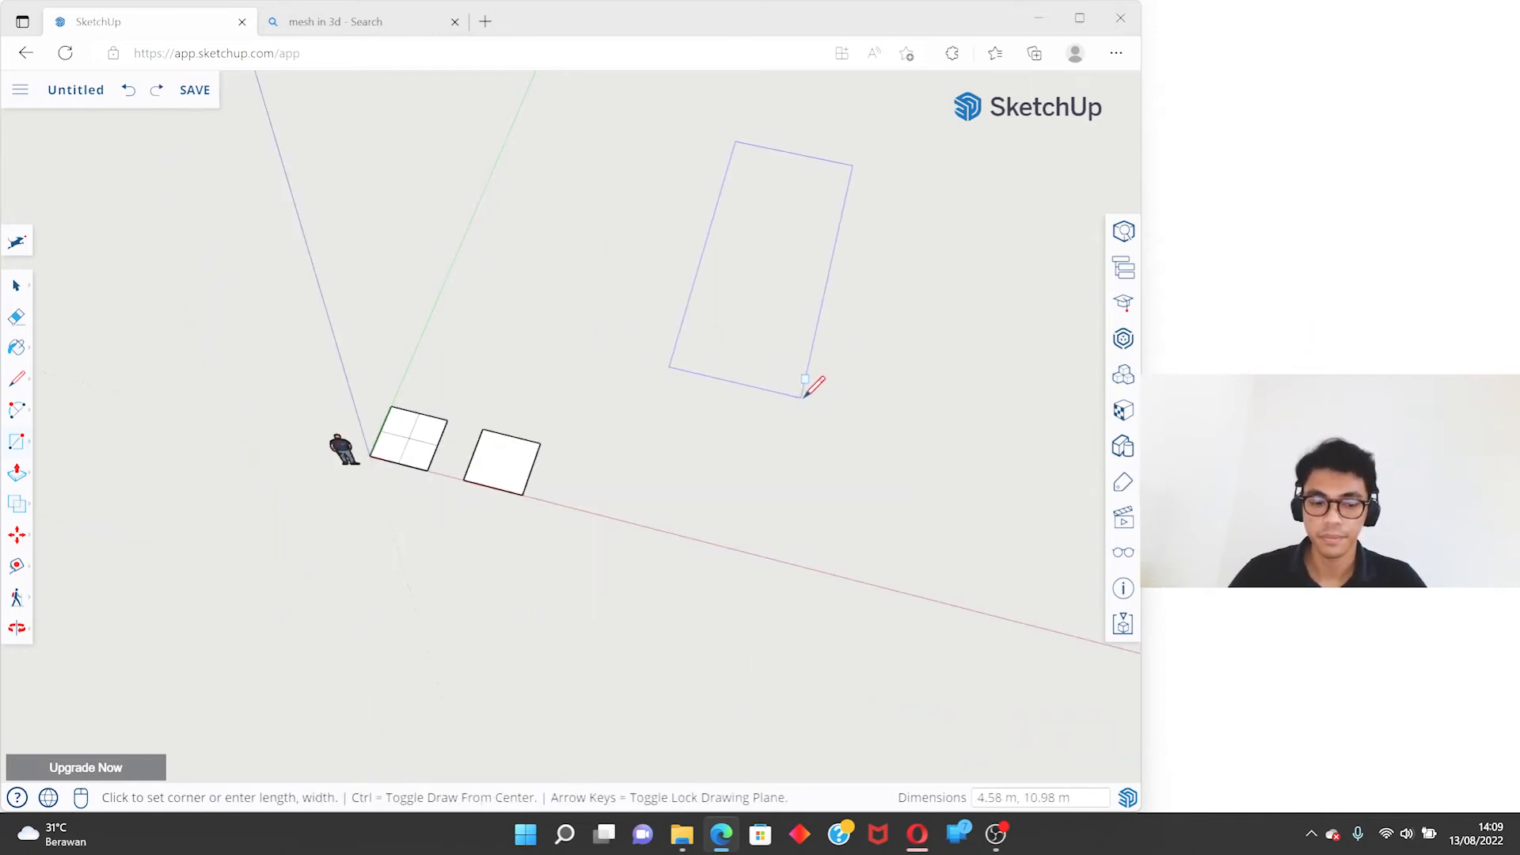
key(ctrl)
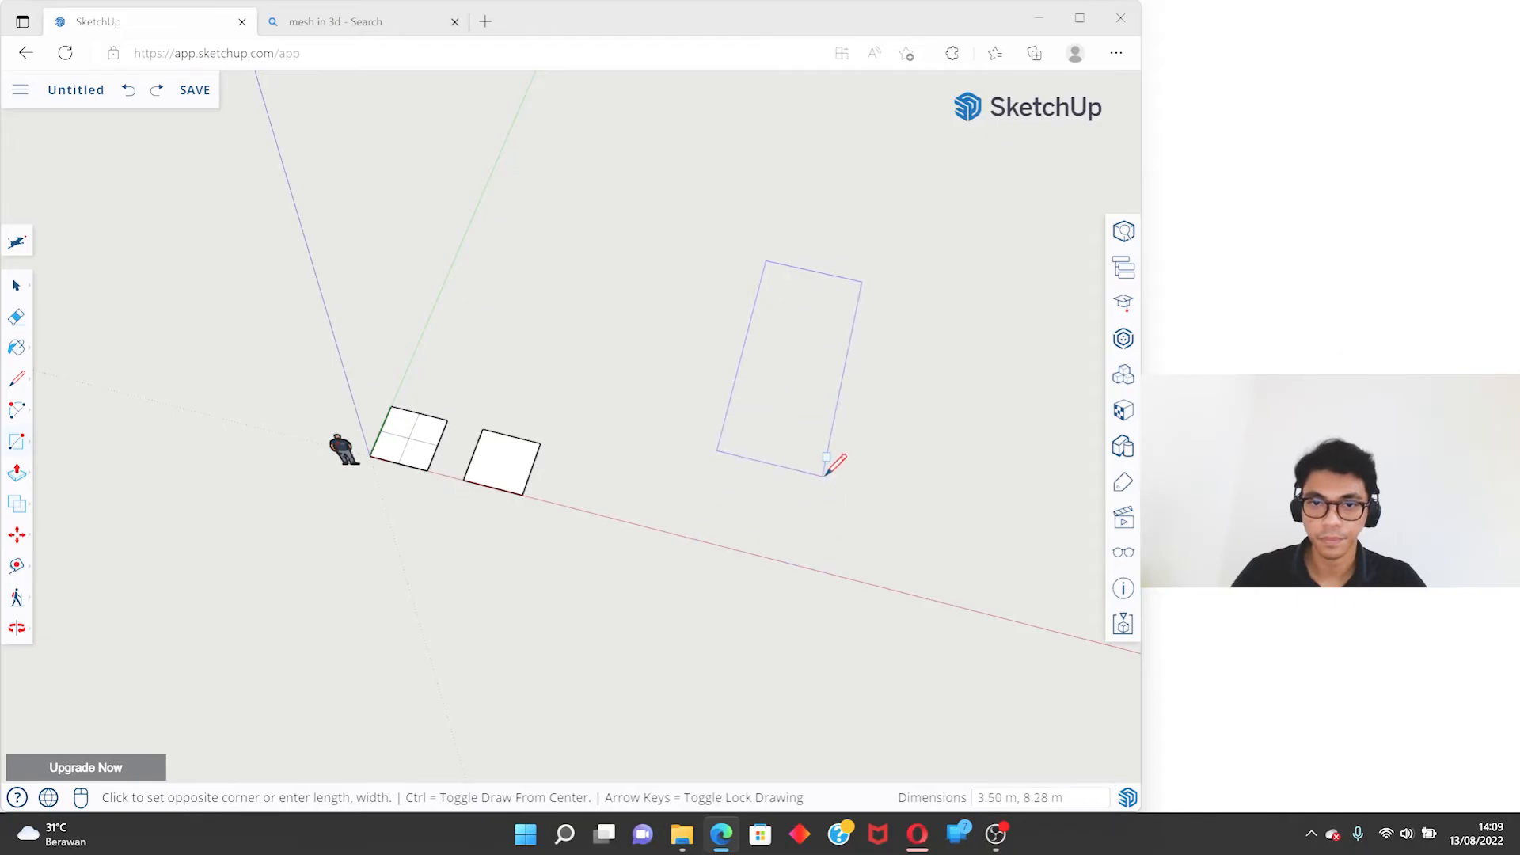
text(6,8)
key(Return)
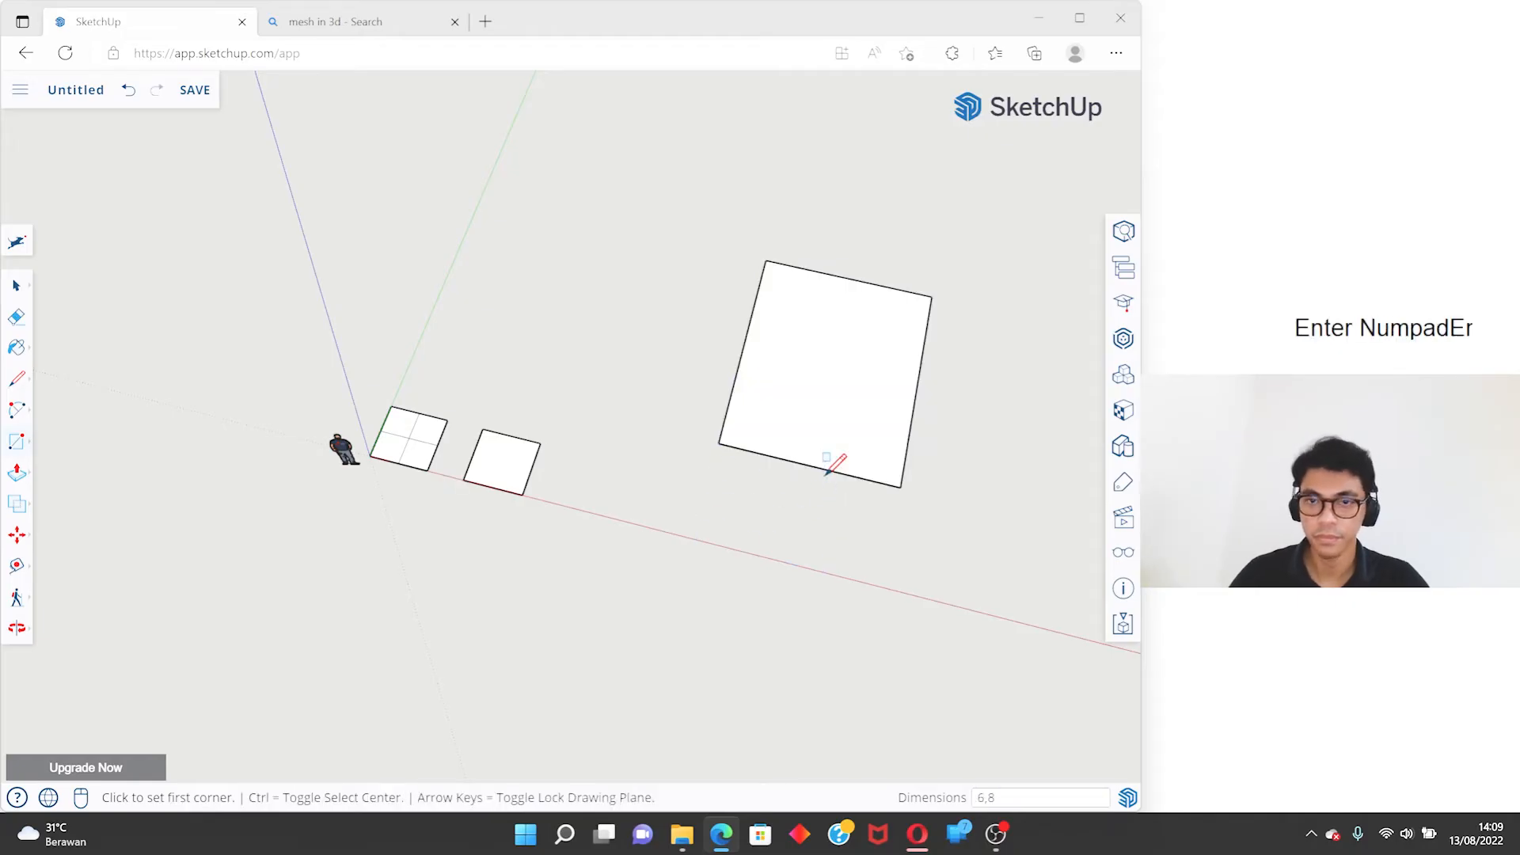
- Select the 6 by 8 m rectangle and move it towards the squares so its front edge lies on the red axis
key(space)
click(812, 318)
key(m)
click(825, 326)
click(716, 381)
- Use the Line tool to measure the side and back edges of the large rectangle without drawing a line
key(space)
key(l)
click(663, 318)
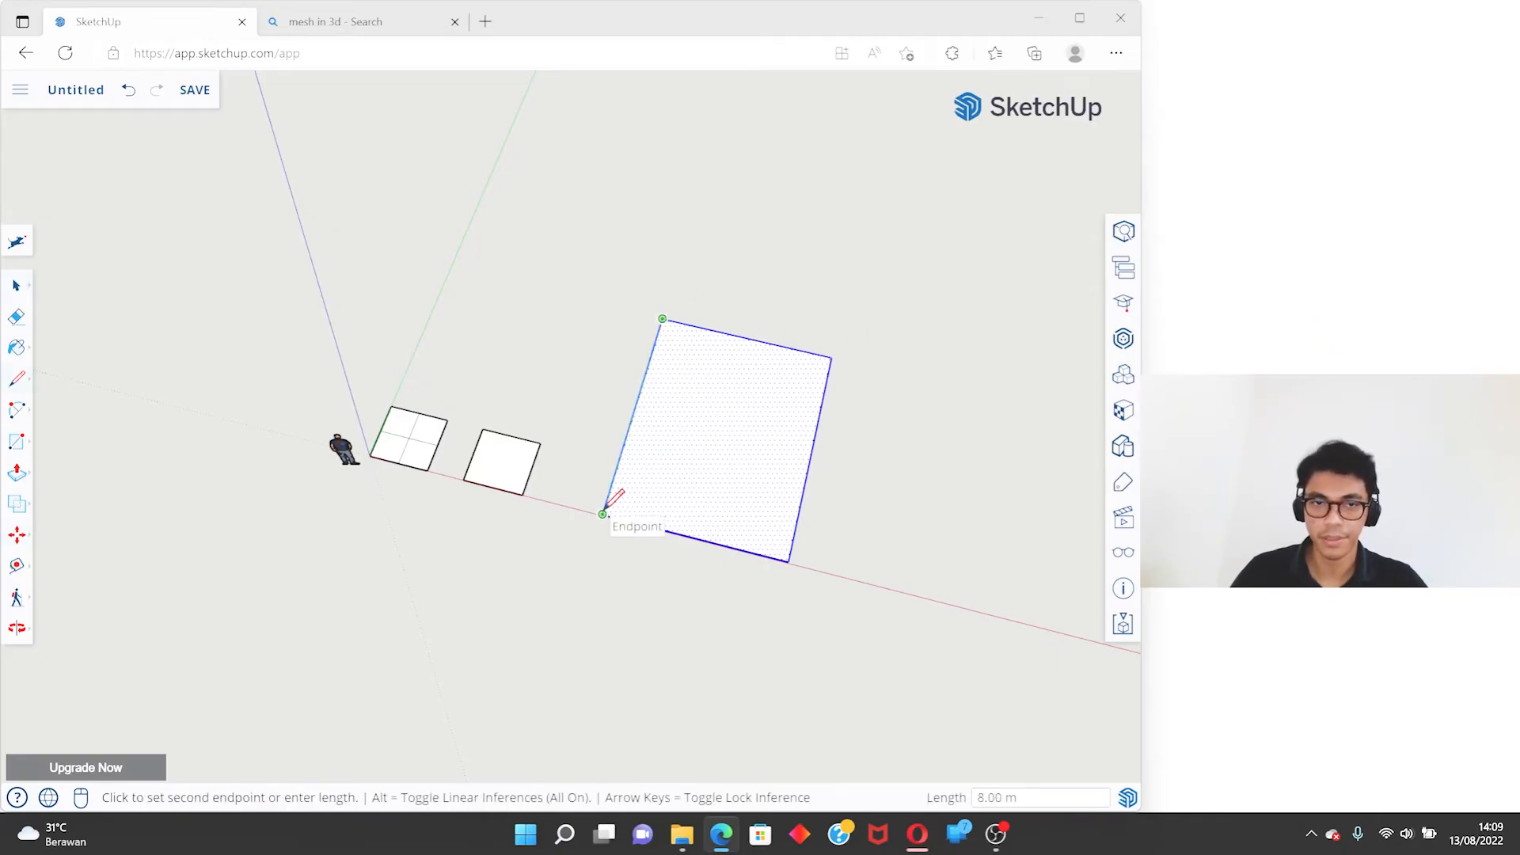
middle_drag(602, 513, 726, 359)
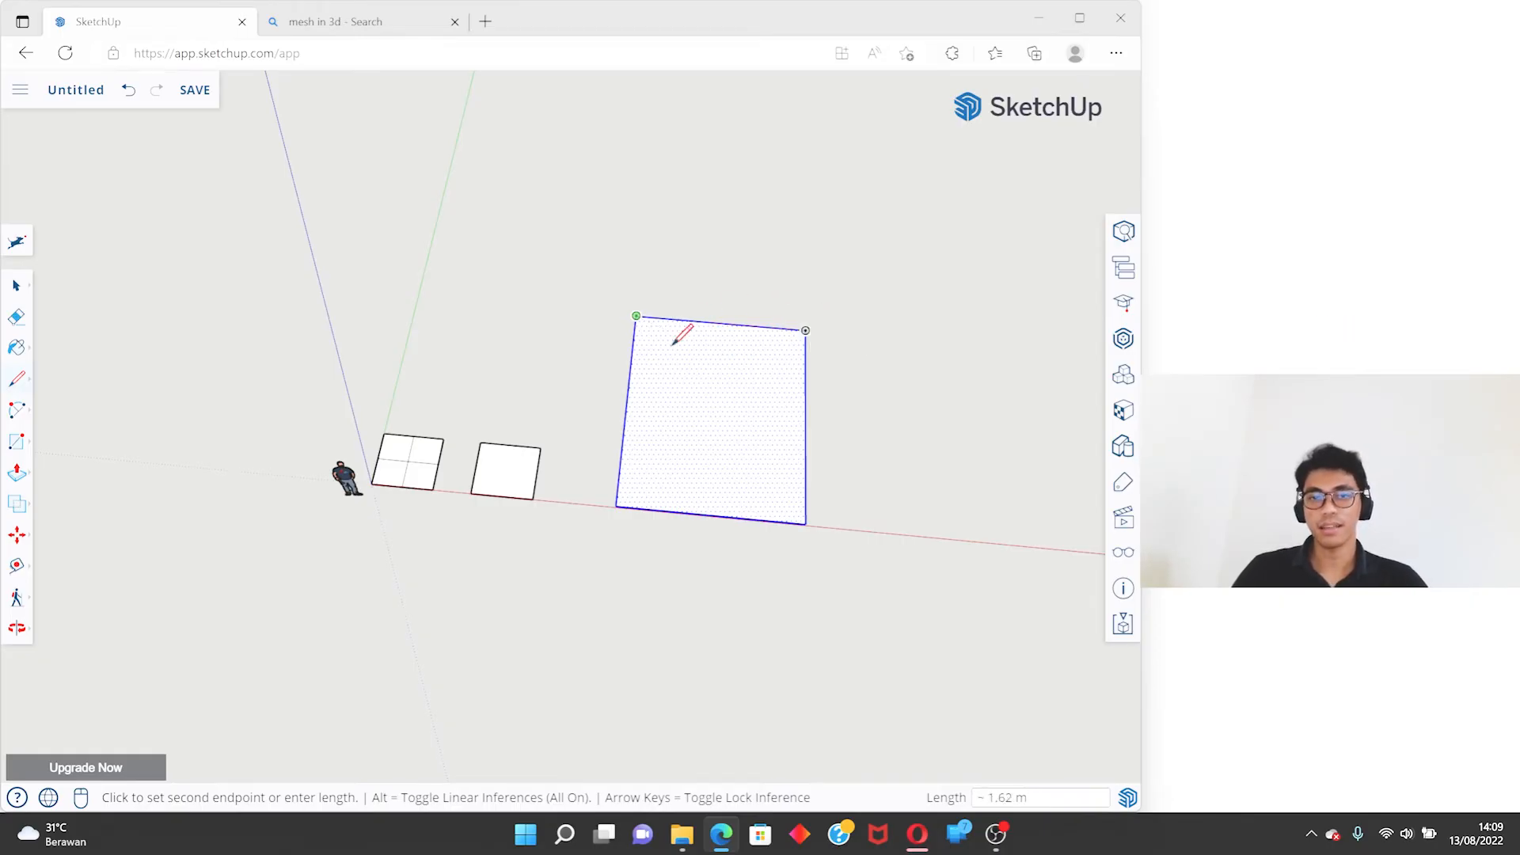
key(space)
- Delete the large rectangle, leaving only the two squares
key(Escape)
click(708, 411)
key(Delete)
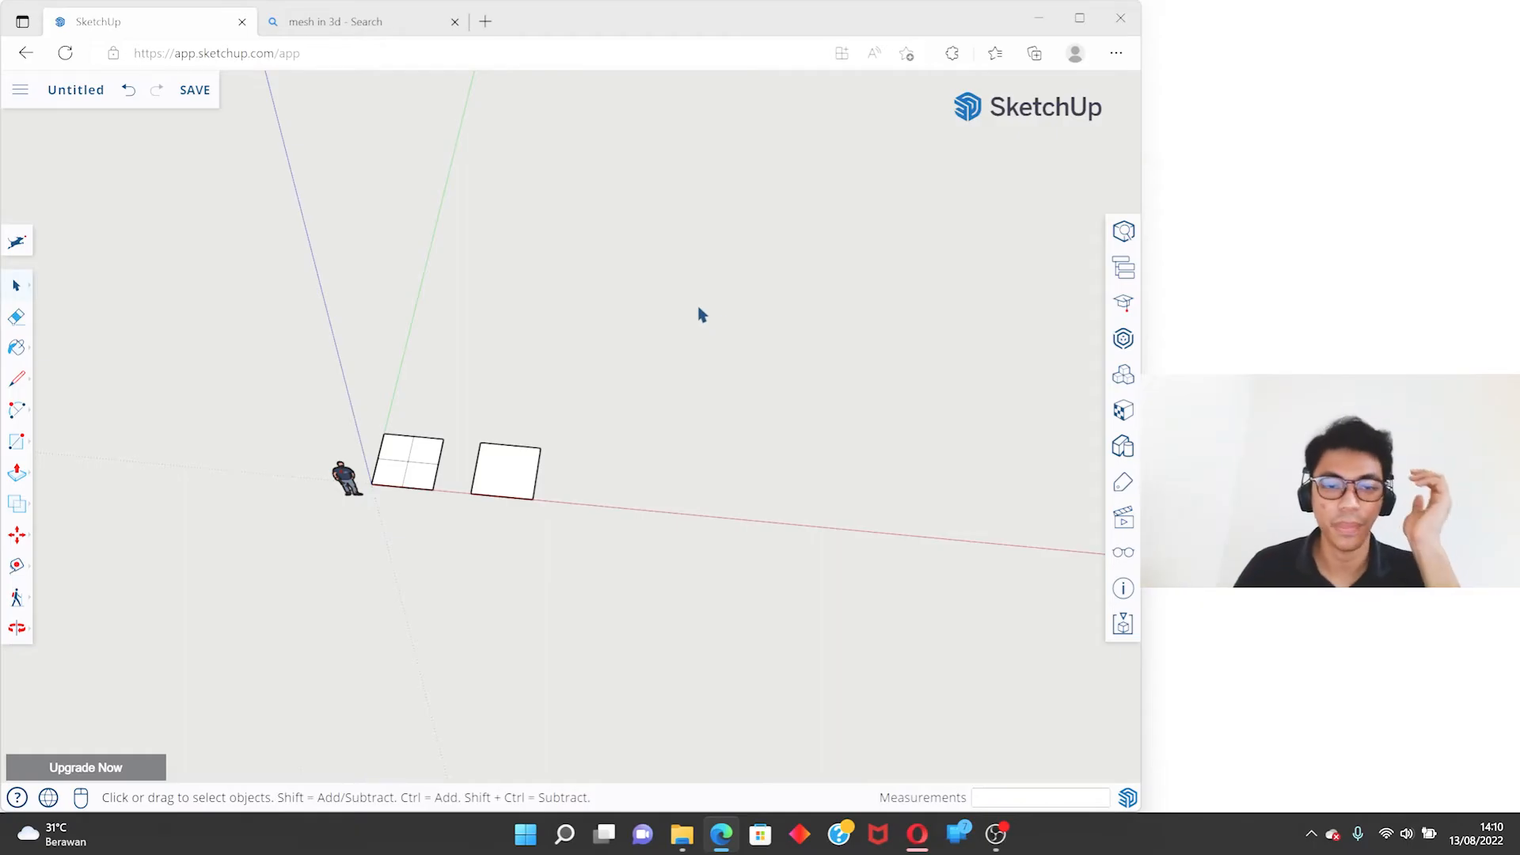
- Start a Rotated Rectangle on the open ground past the second square, with a 2 m first edge along the green axis
right_click(24, 447)
click(19, 443)
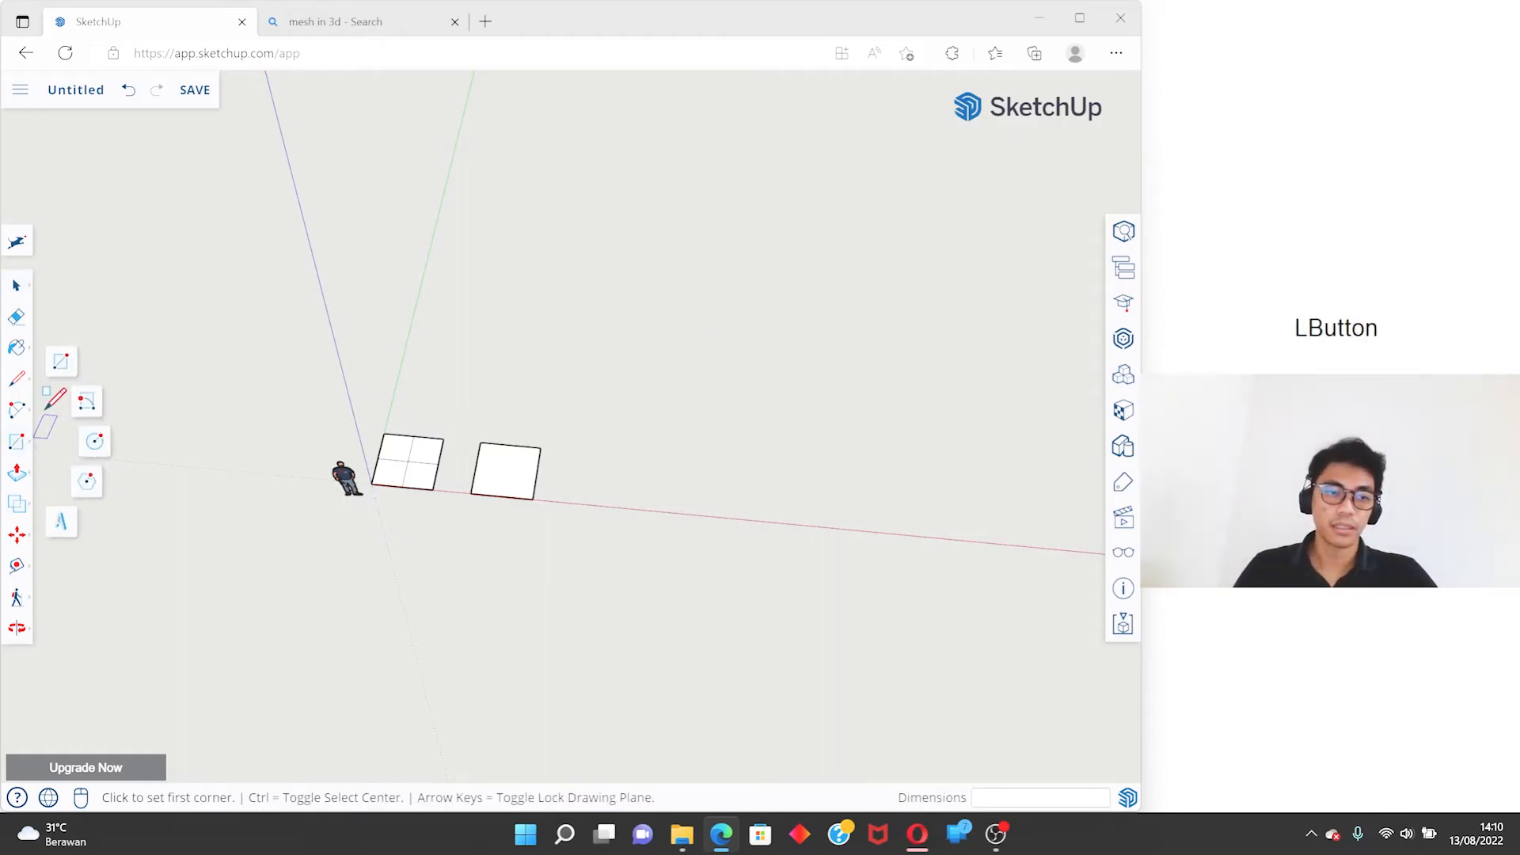
click(87, 405)
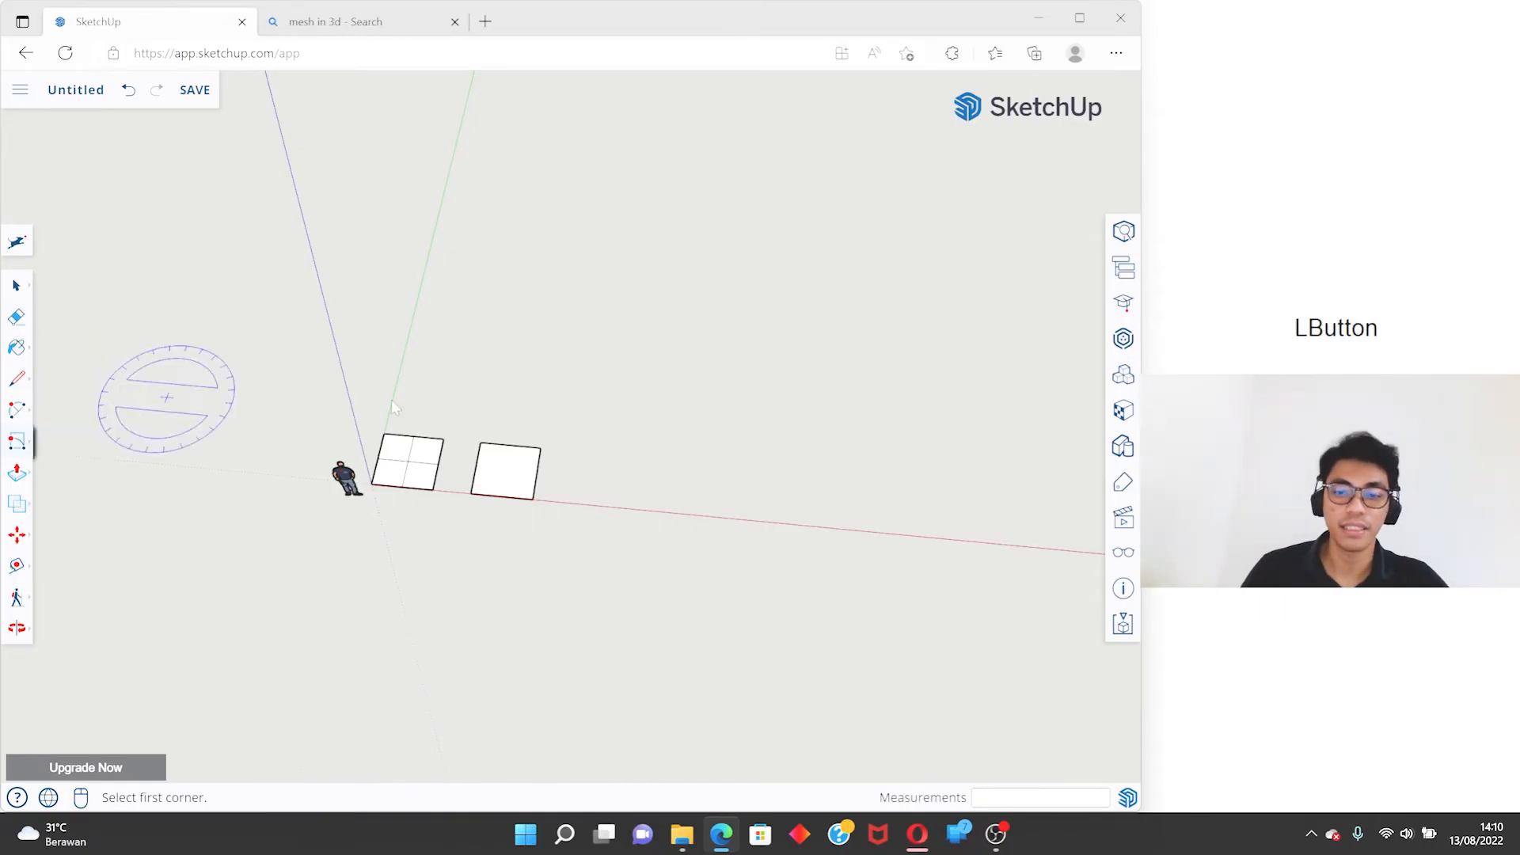
scroll(740, 482, up, 5)
scroll(691, 459, down, 5)
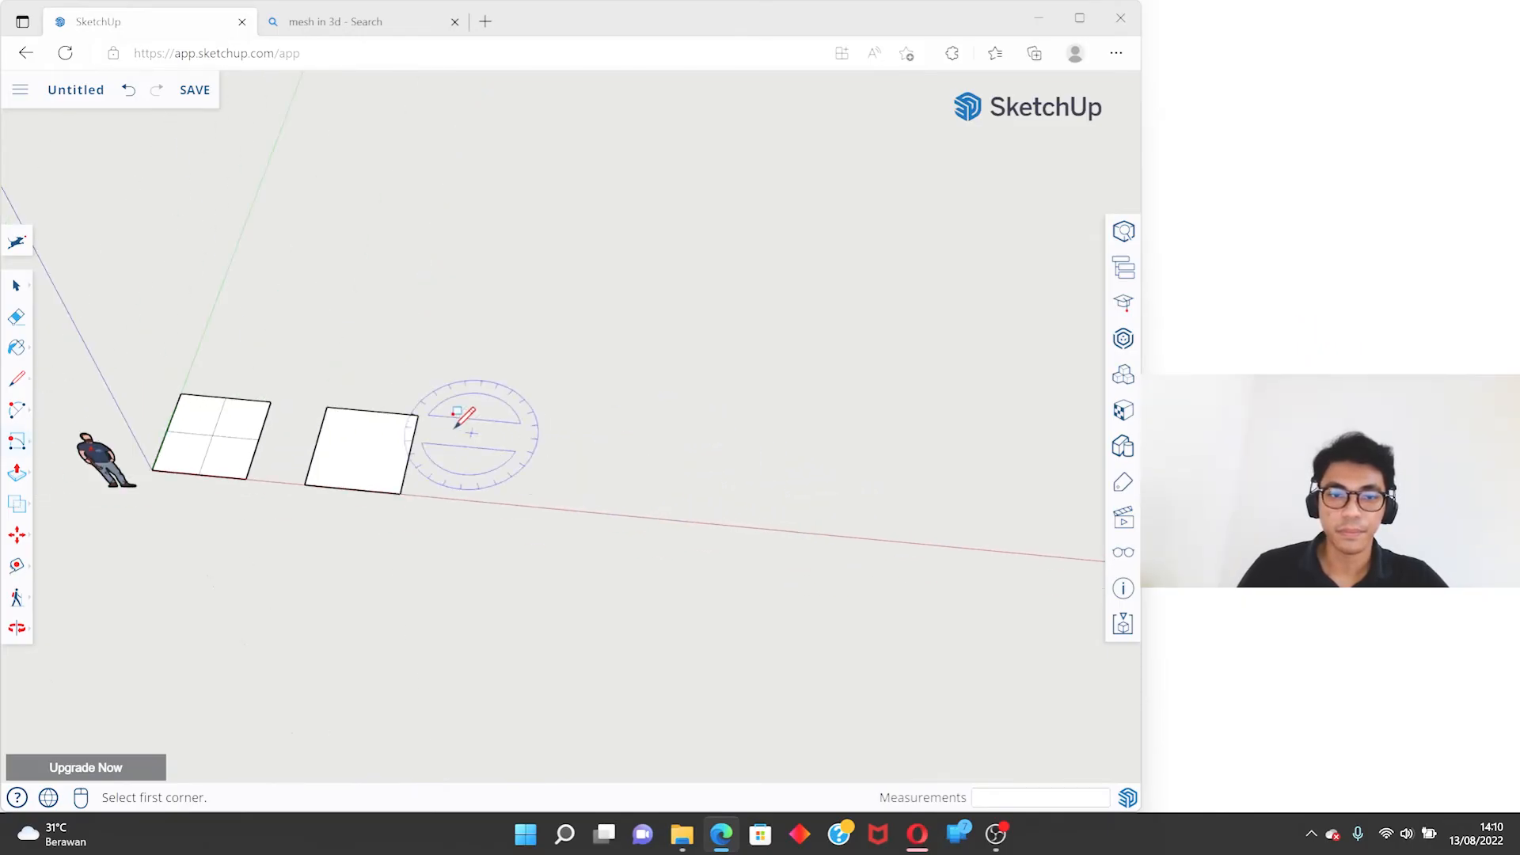
click(600, 419)
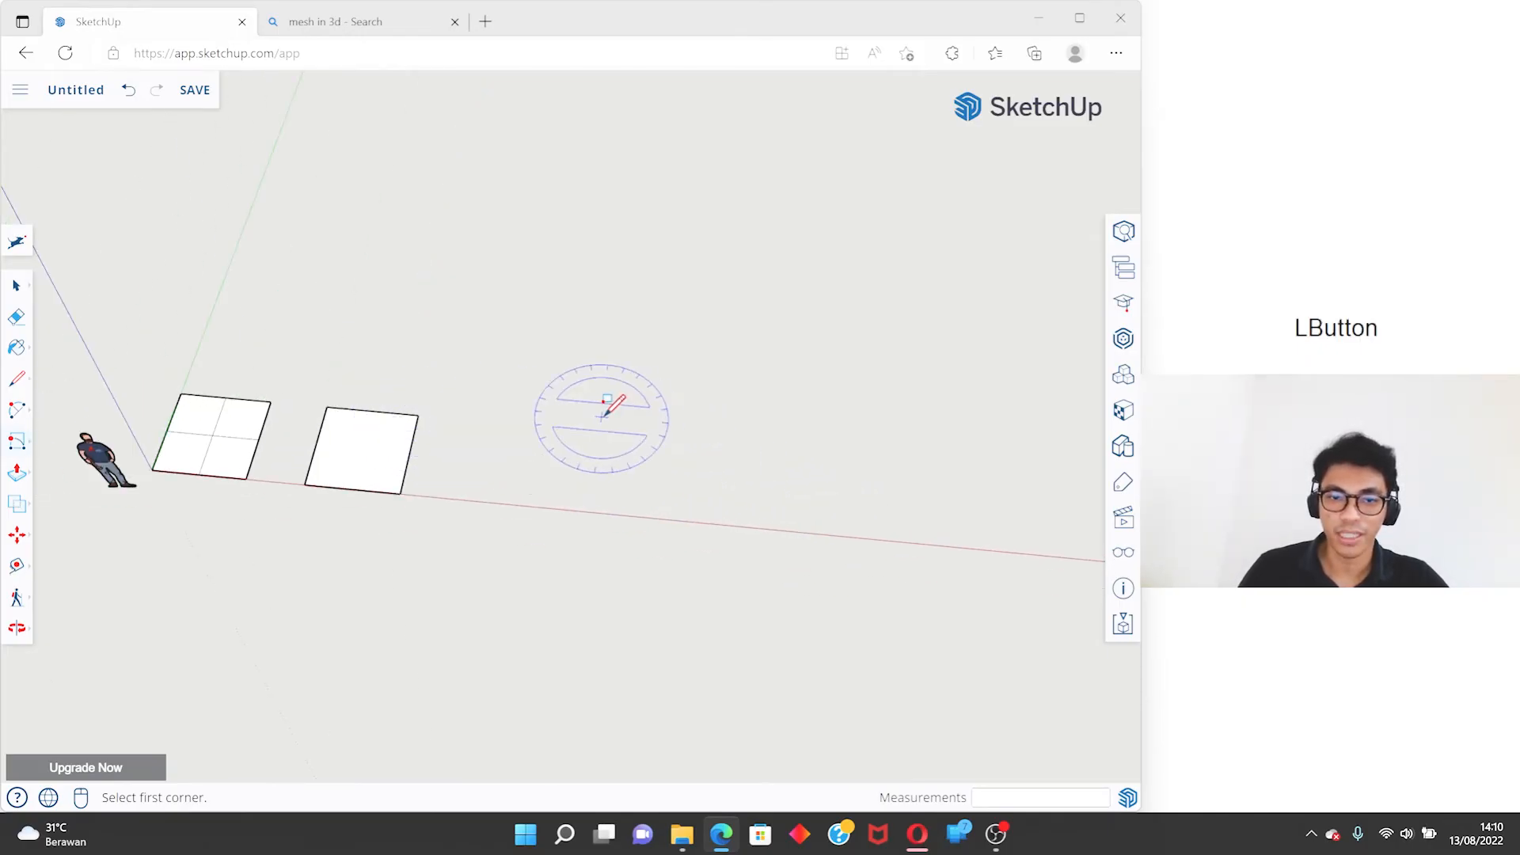
middle_drag(587, 499, 743, 404)
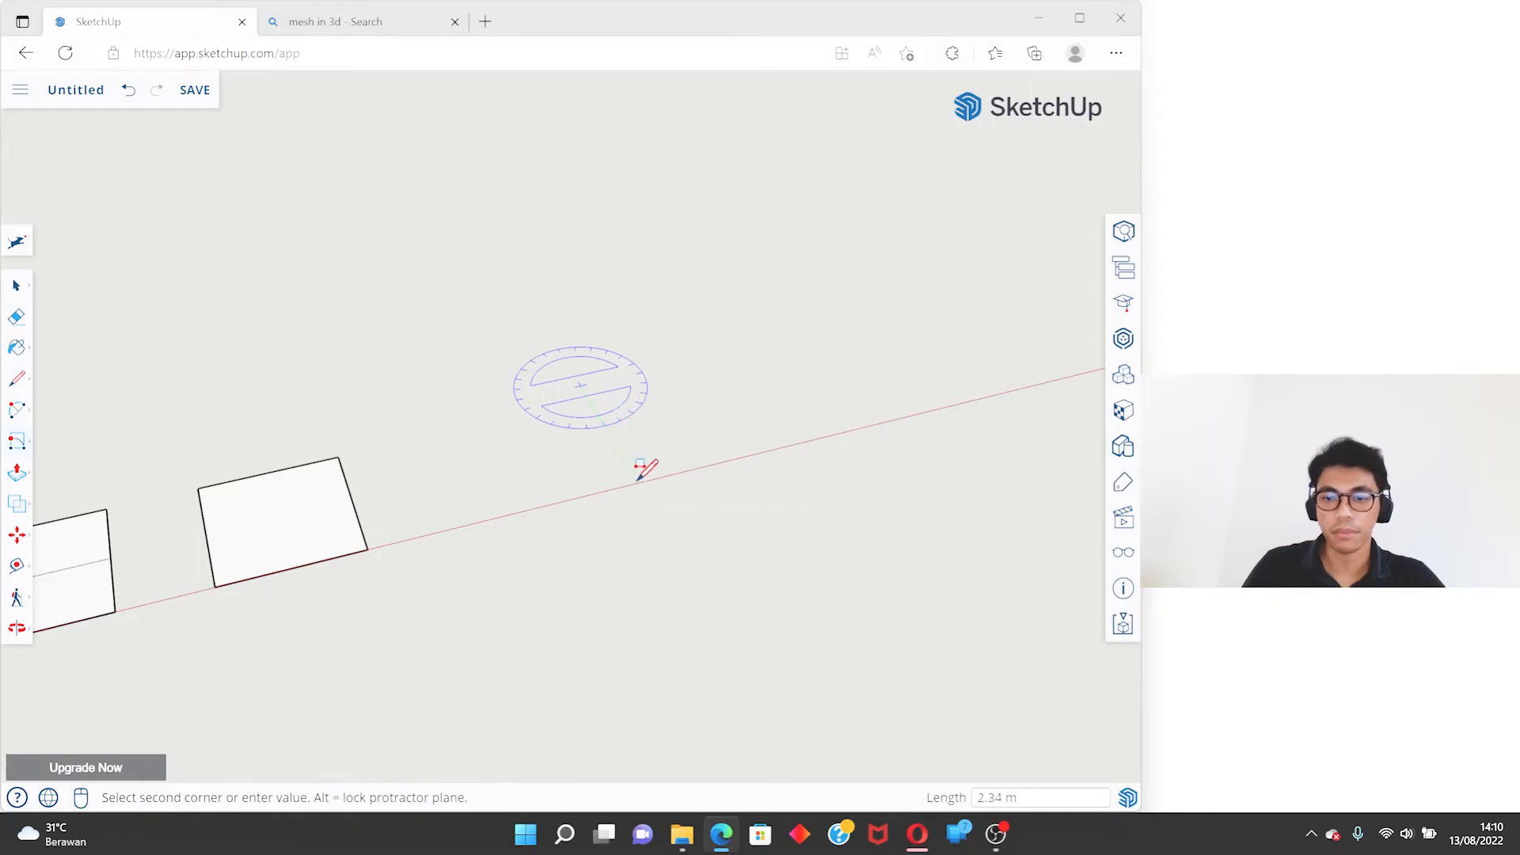
text(2)
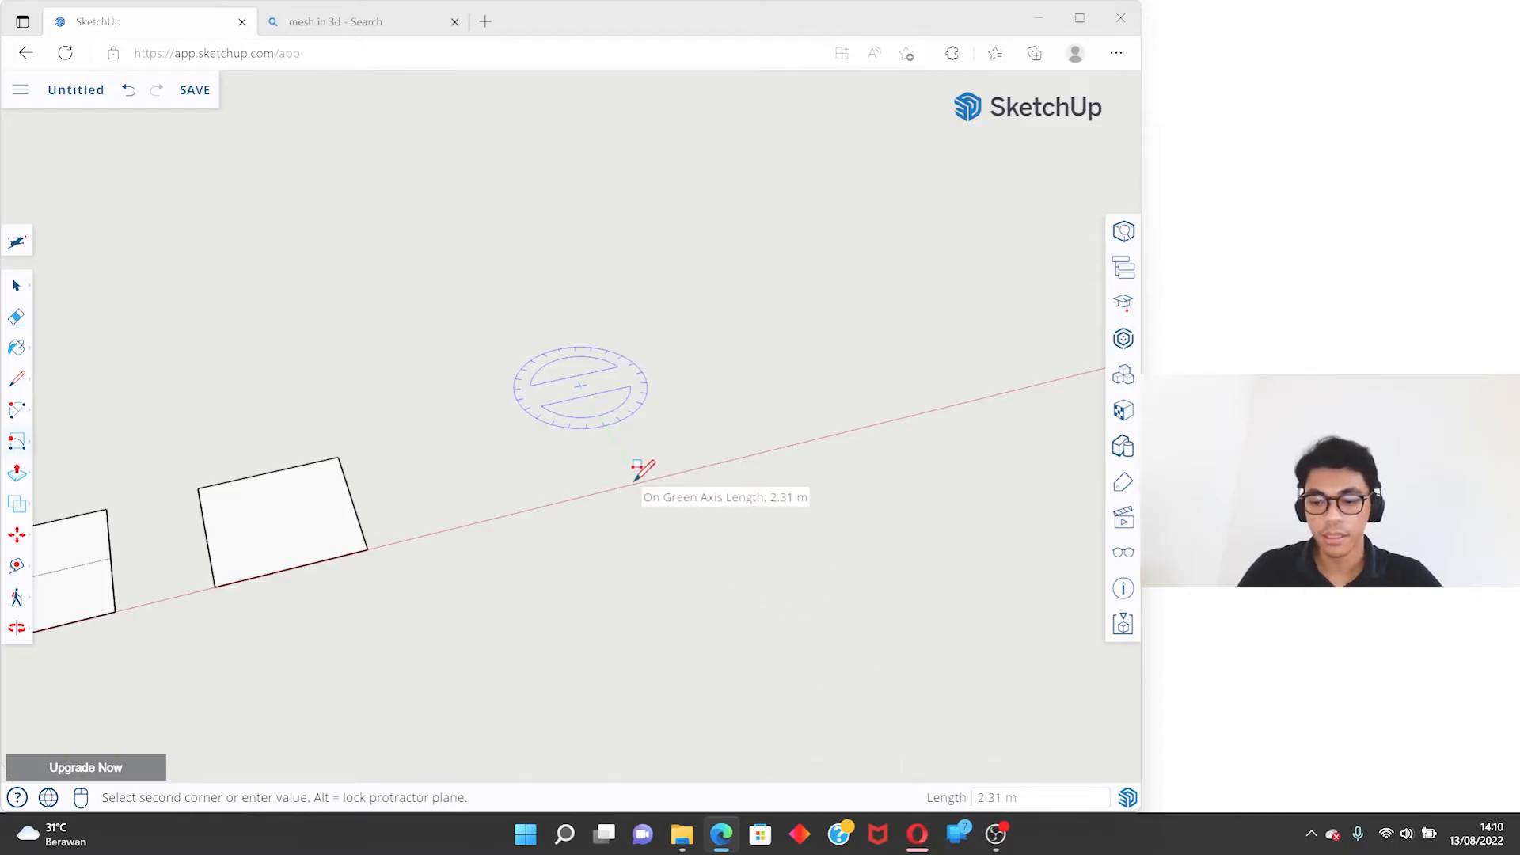
text(2)
key(Return)
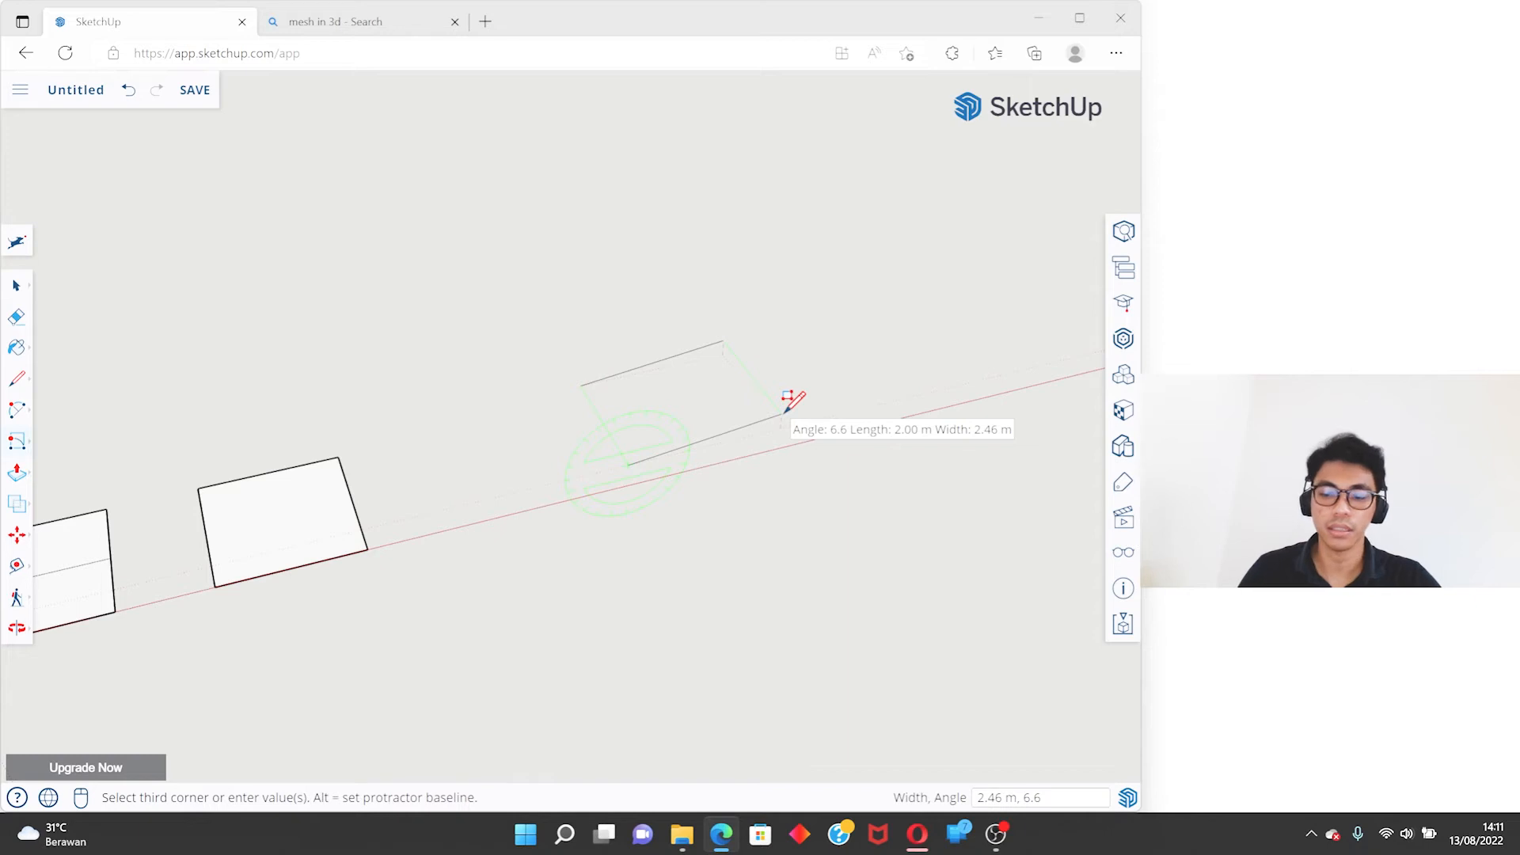
- Finish the rotated rectangle with a width of 5 m and an angle of 45 degrees, and view its tilt
text(5,4)
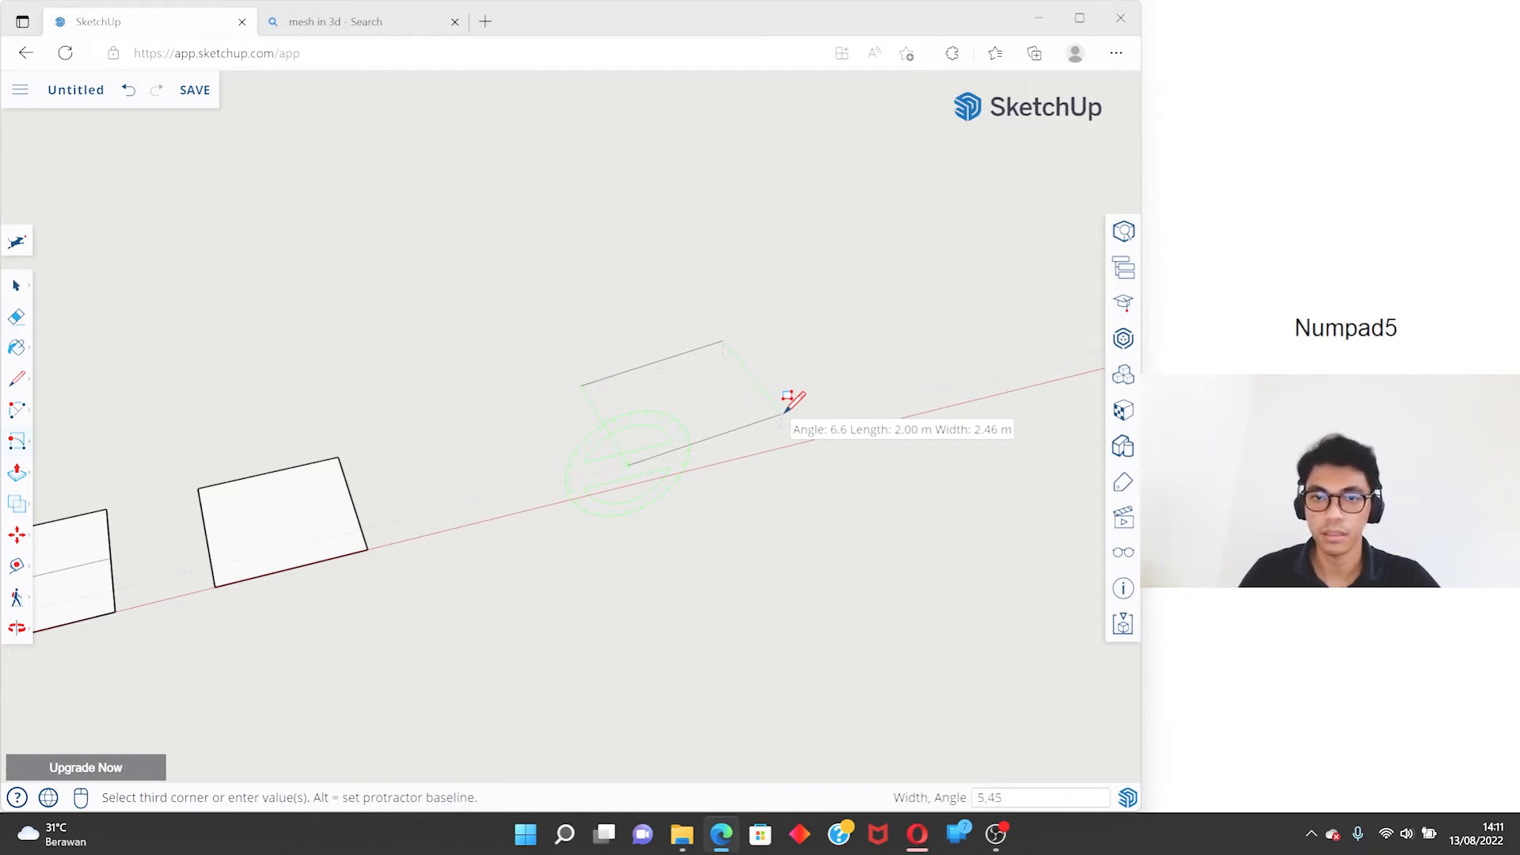
text(5)
key(Return)
scroll(627, 402, up, 4)
middle_drag(629, 403, 782, 443)
scroll(704, 441, down, 1)
key(space)
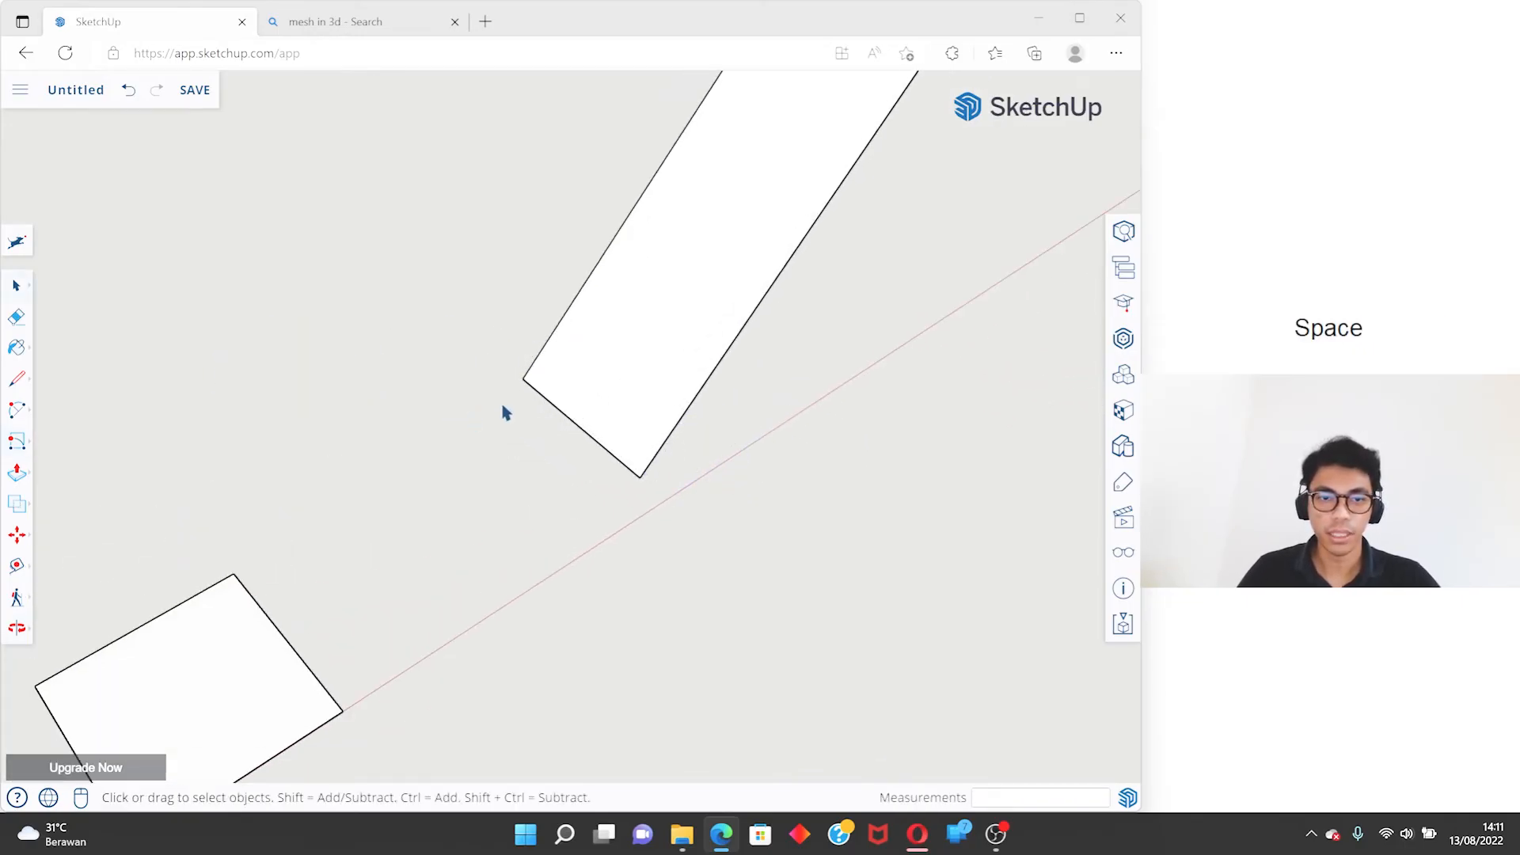
shift+middle_drag(517, 395, 516, 400)
middle_drag(644, 485, 547, 449)
scroll(704, 235, down, 3)
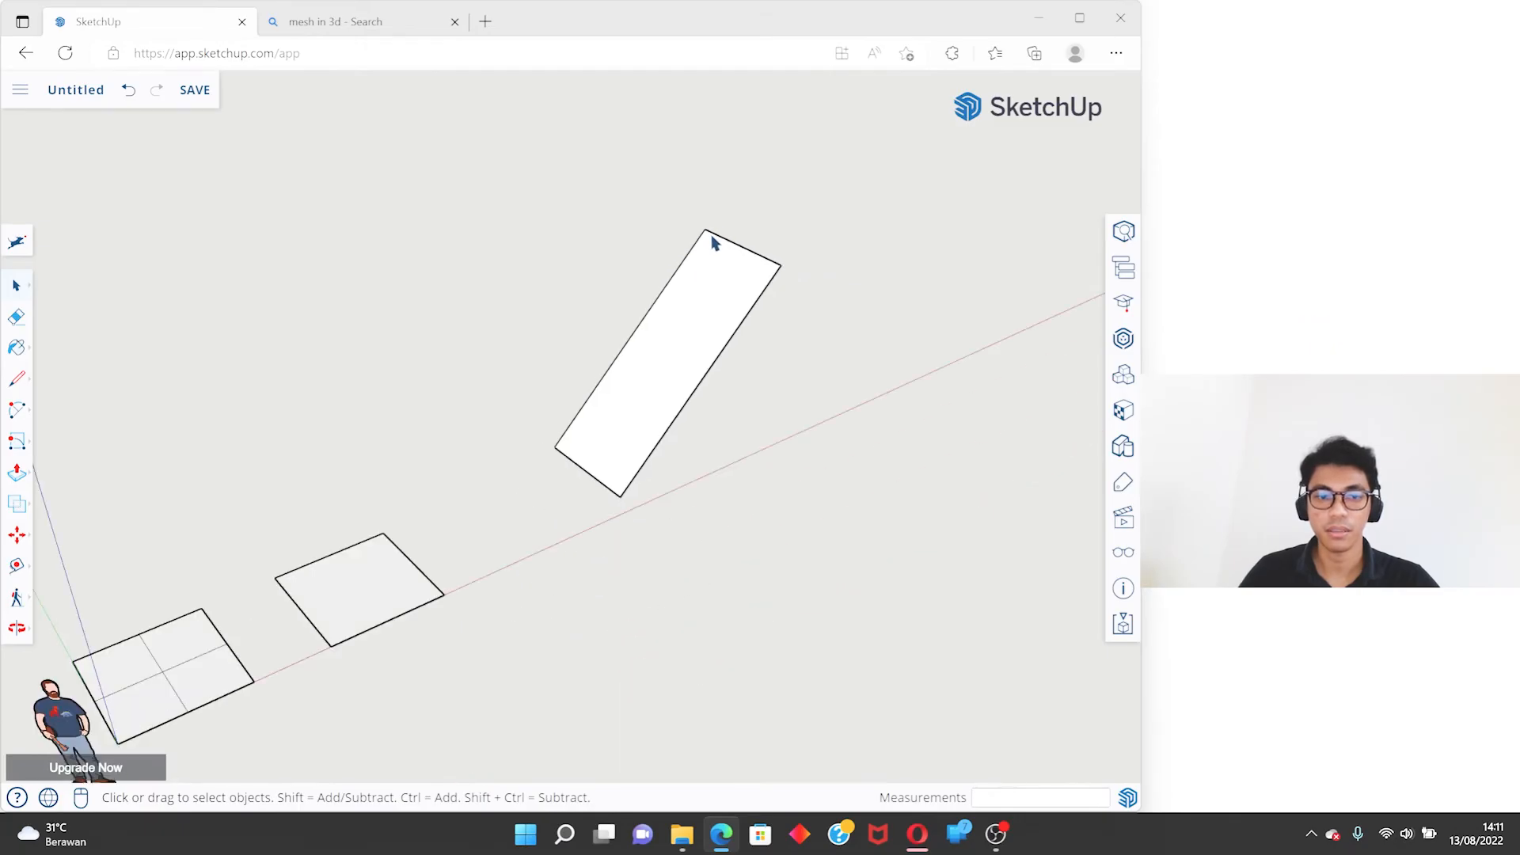
- Check the tilted rectangle's long side with the Line tool and draw a line out from its lower corner
key(l)
click(555, 447)
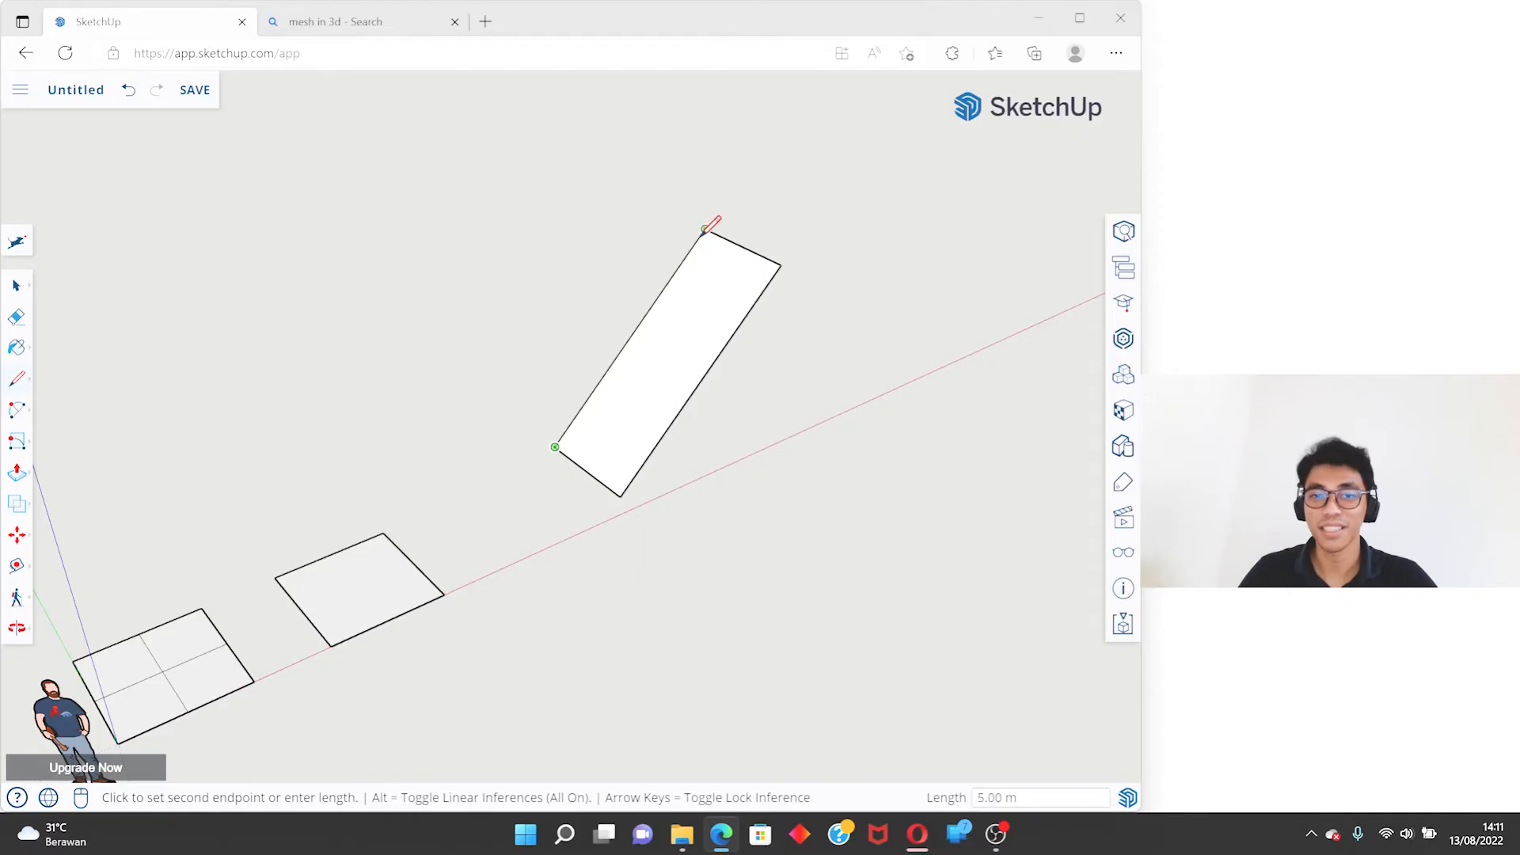
middle_drag(701, 238, 419, 372)
click(995, 444)
middle_drag(1000, 434, 800, 404)
- Undo the stray line and the tilted rectangle
key(z)
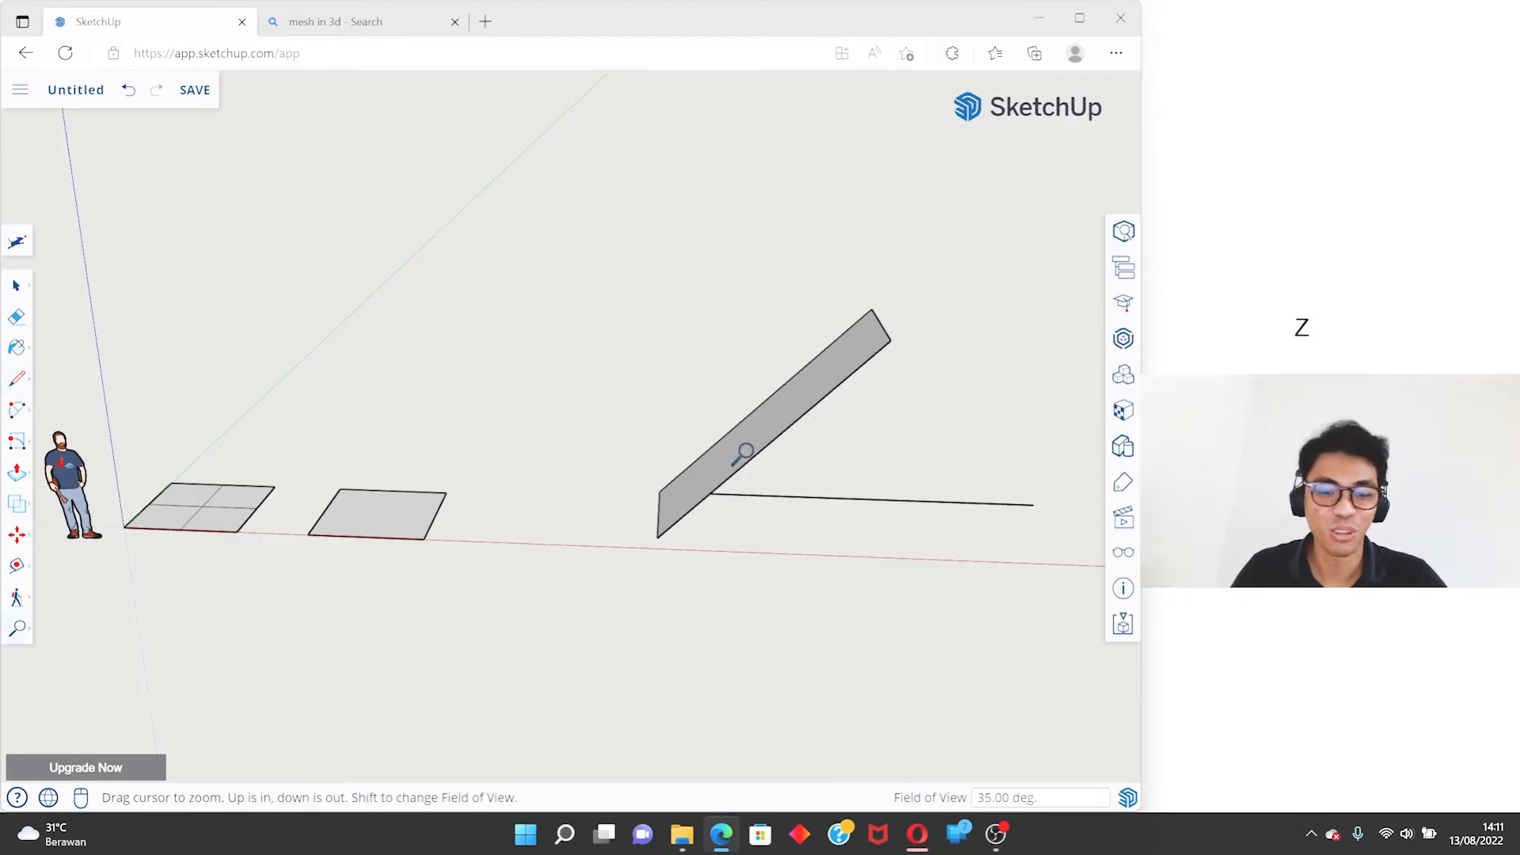
key(ctrl+z)
key(space)
- Start another Rotated Rectangle past the second square, with a 10 m first edge along the green axis
click(19, 444)
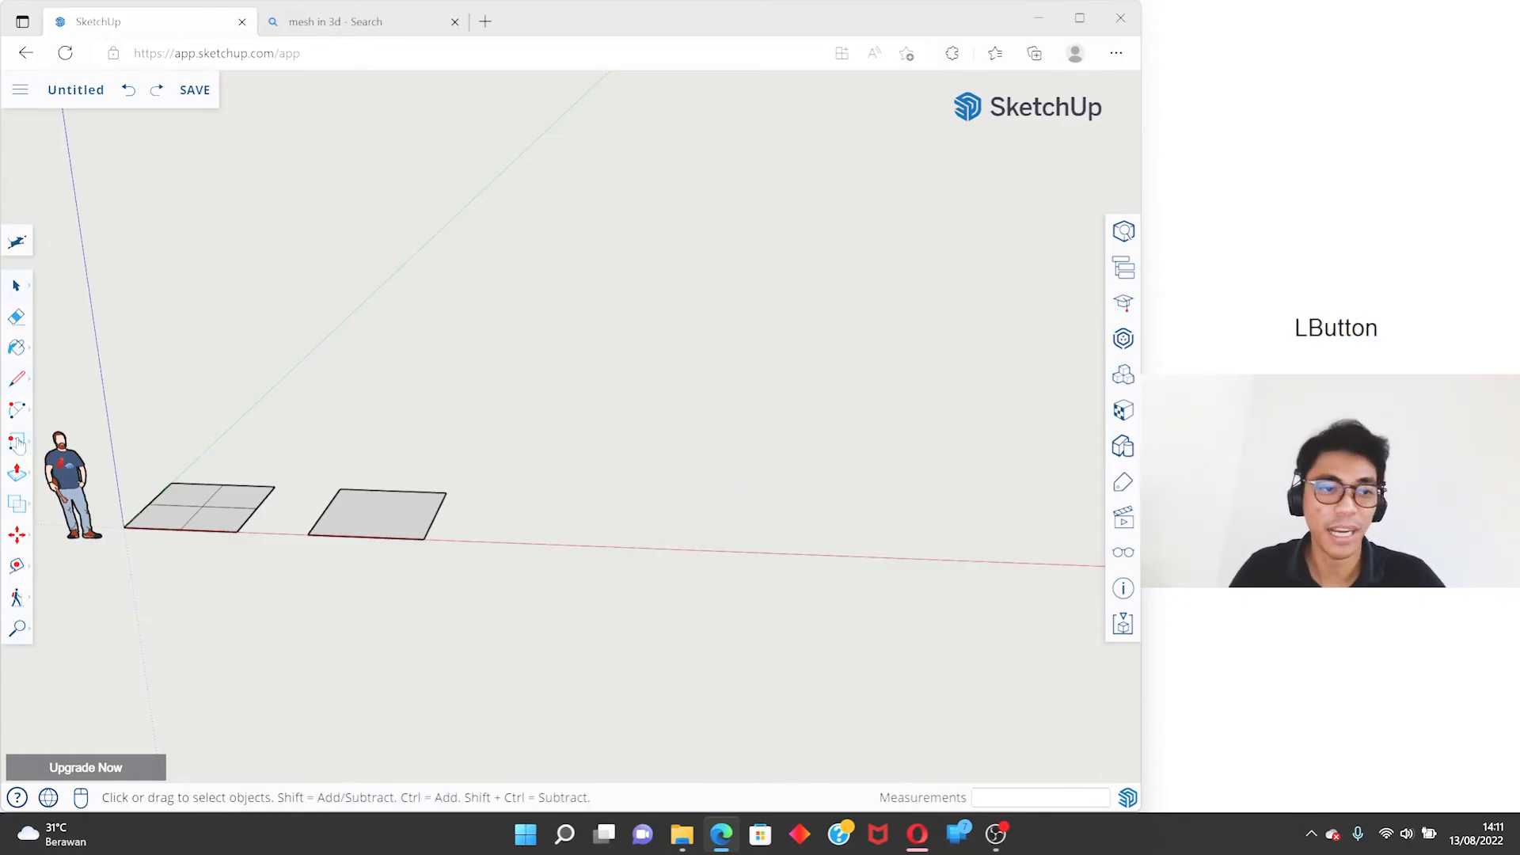
middle_drag(634, 484, 678, 662)
click(649, 436)
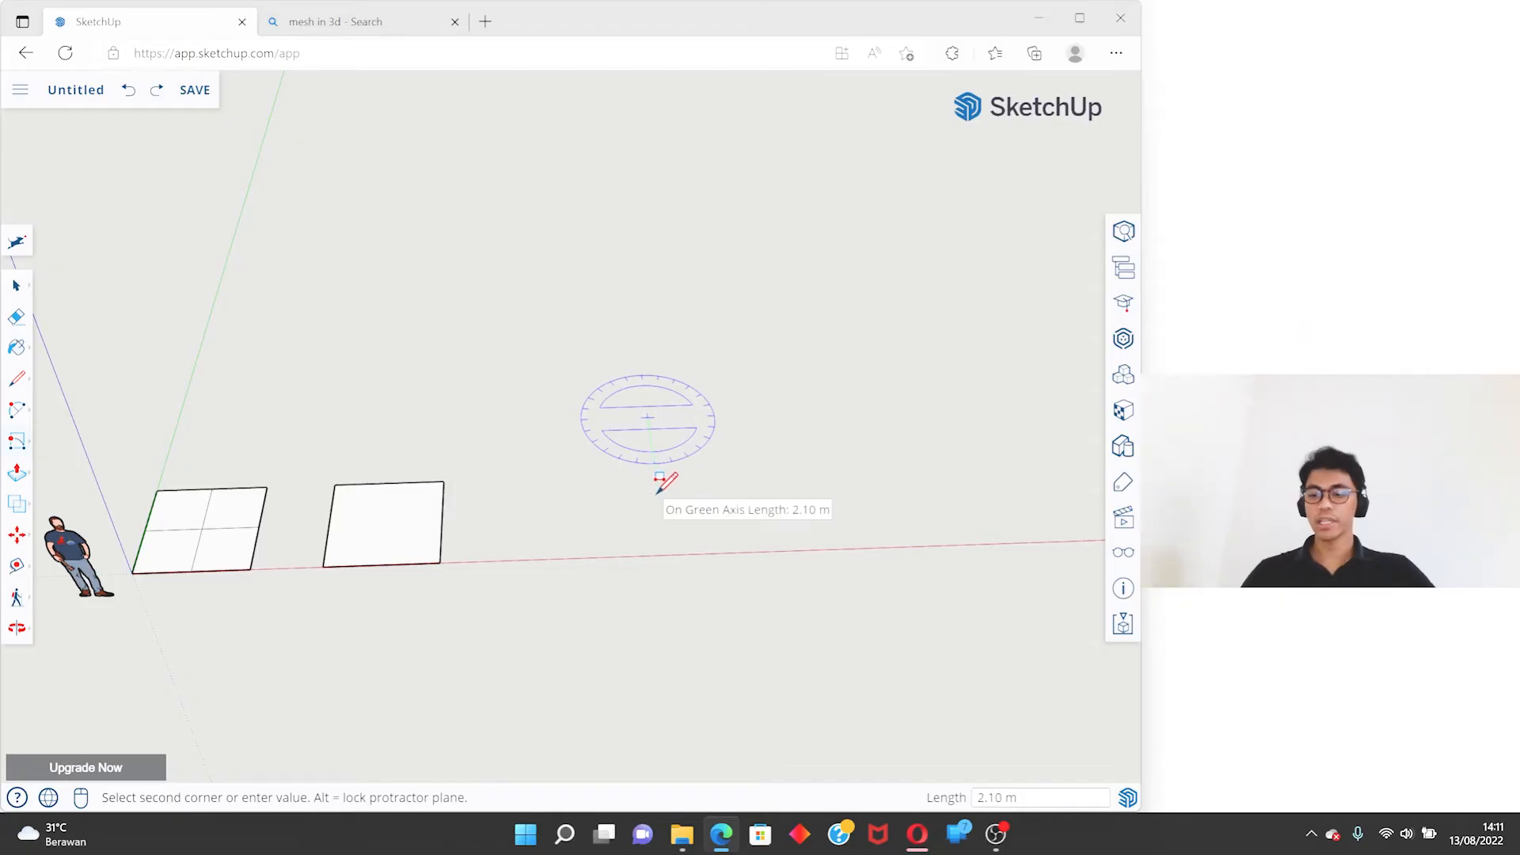
text(10)
key(Return)
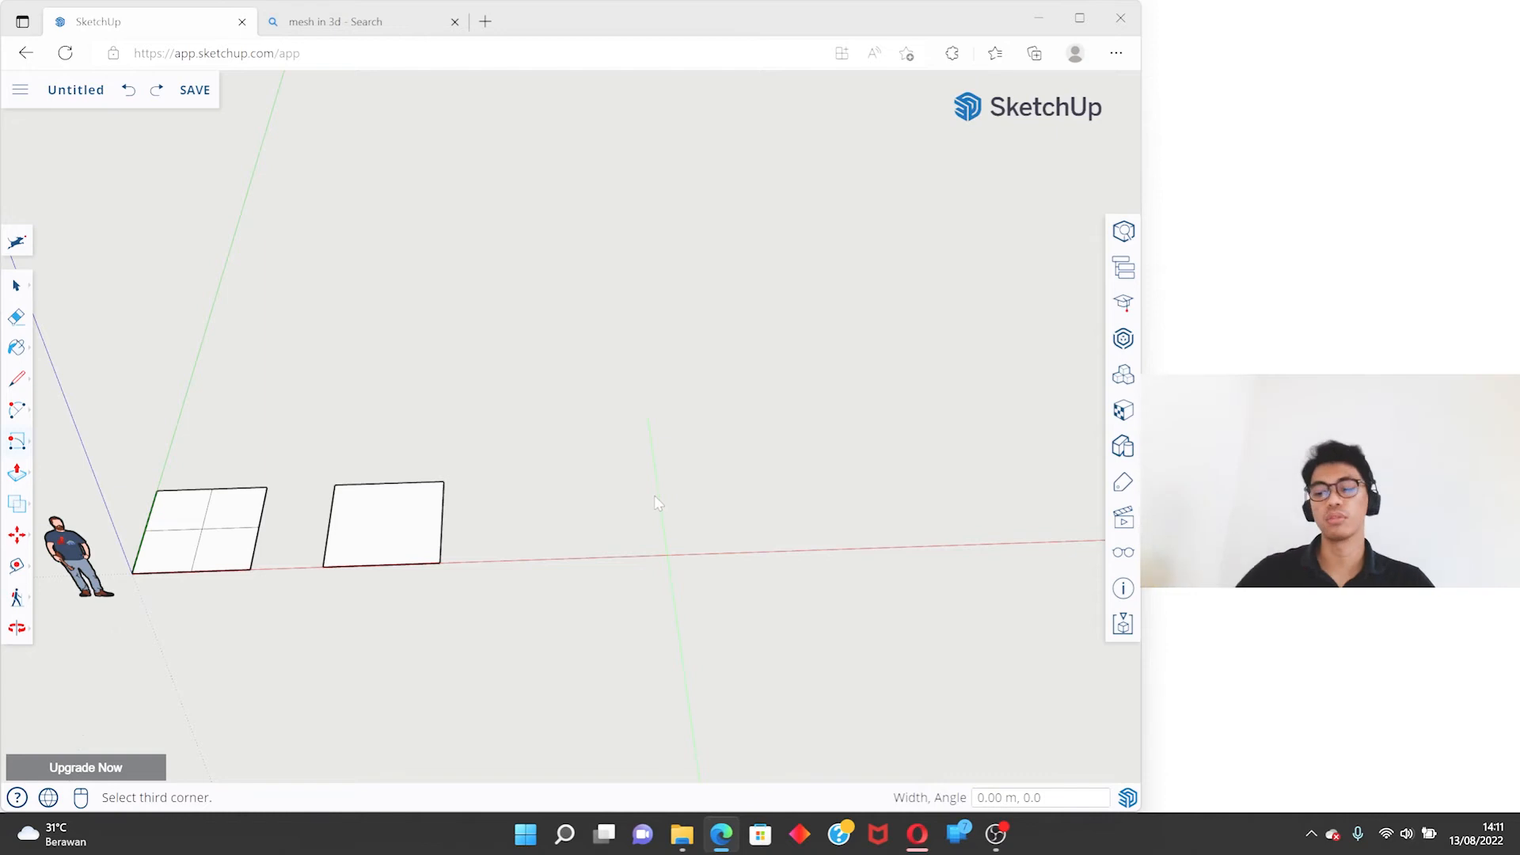
- Try to finish the rotated rectangle with a width entry of 2530 and examine the resulting shape
text(2)
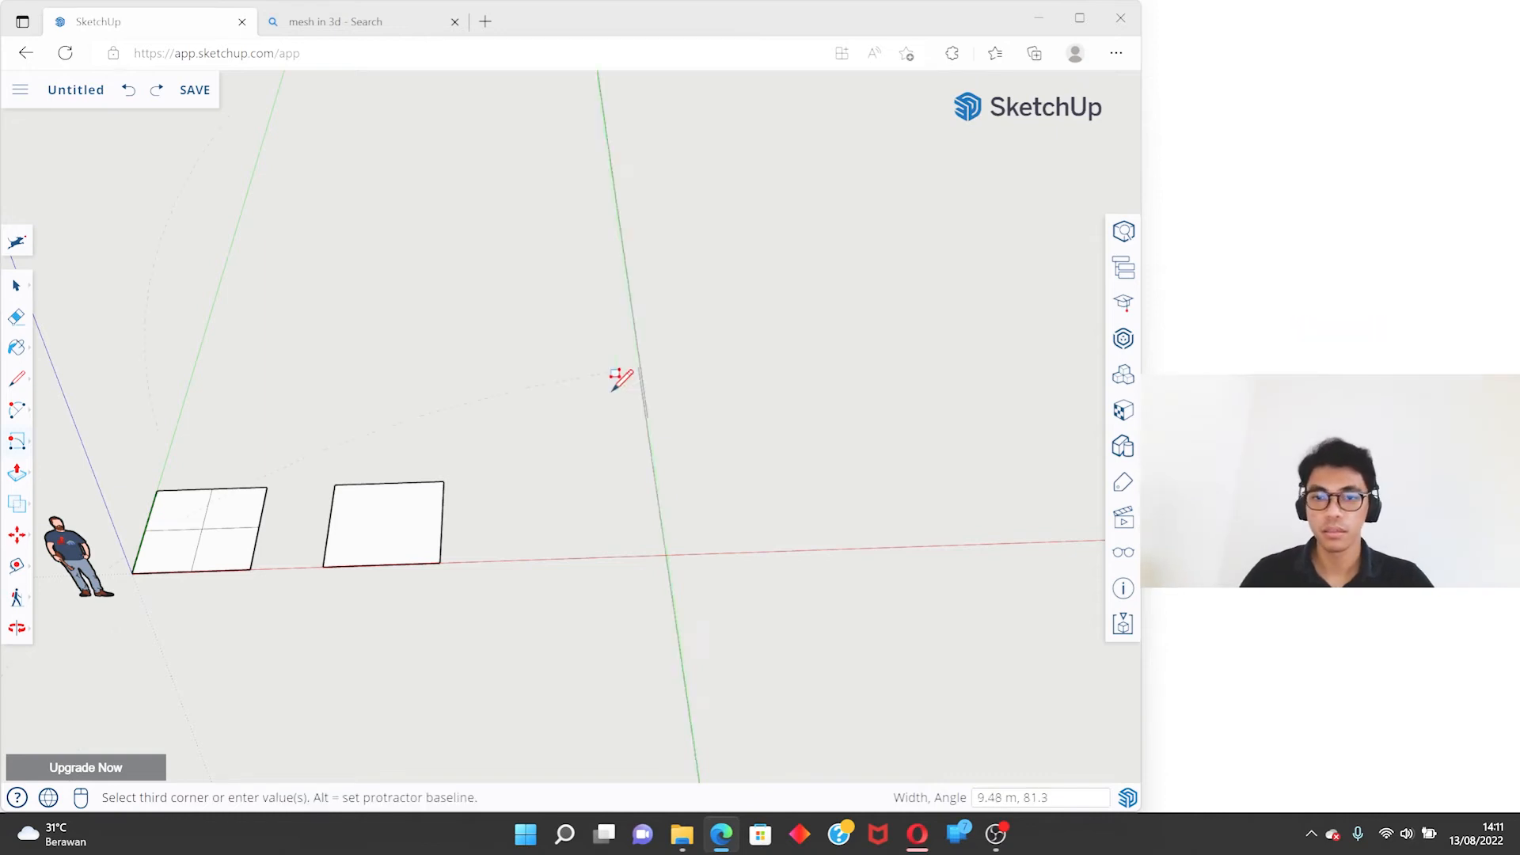
scroll(629, 412, down, 3)
text(25)
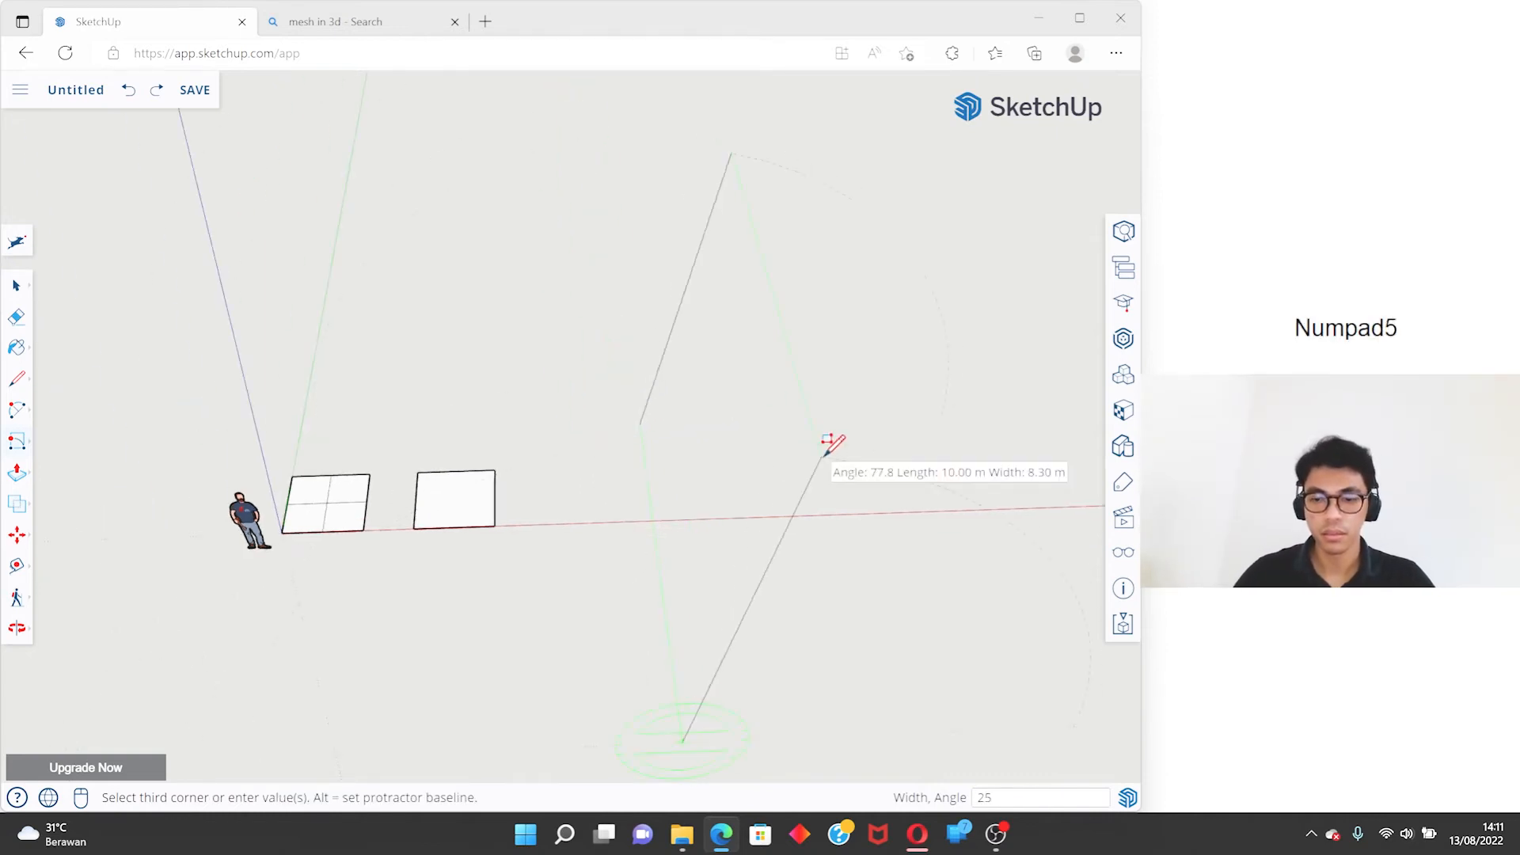
text(30)
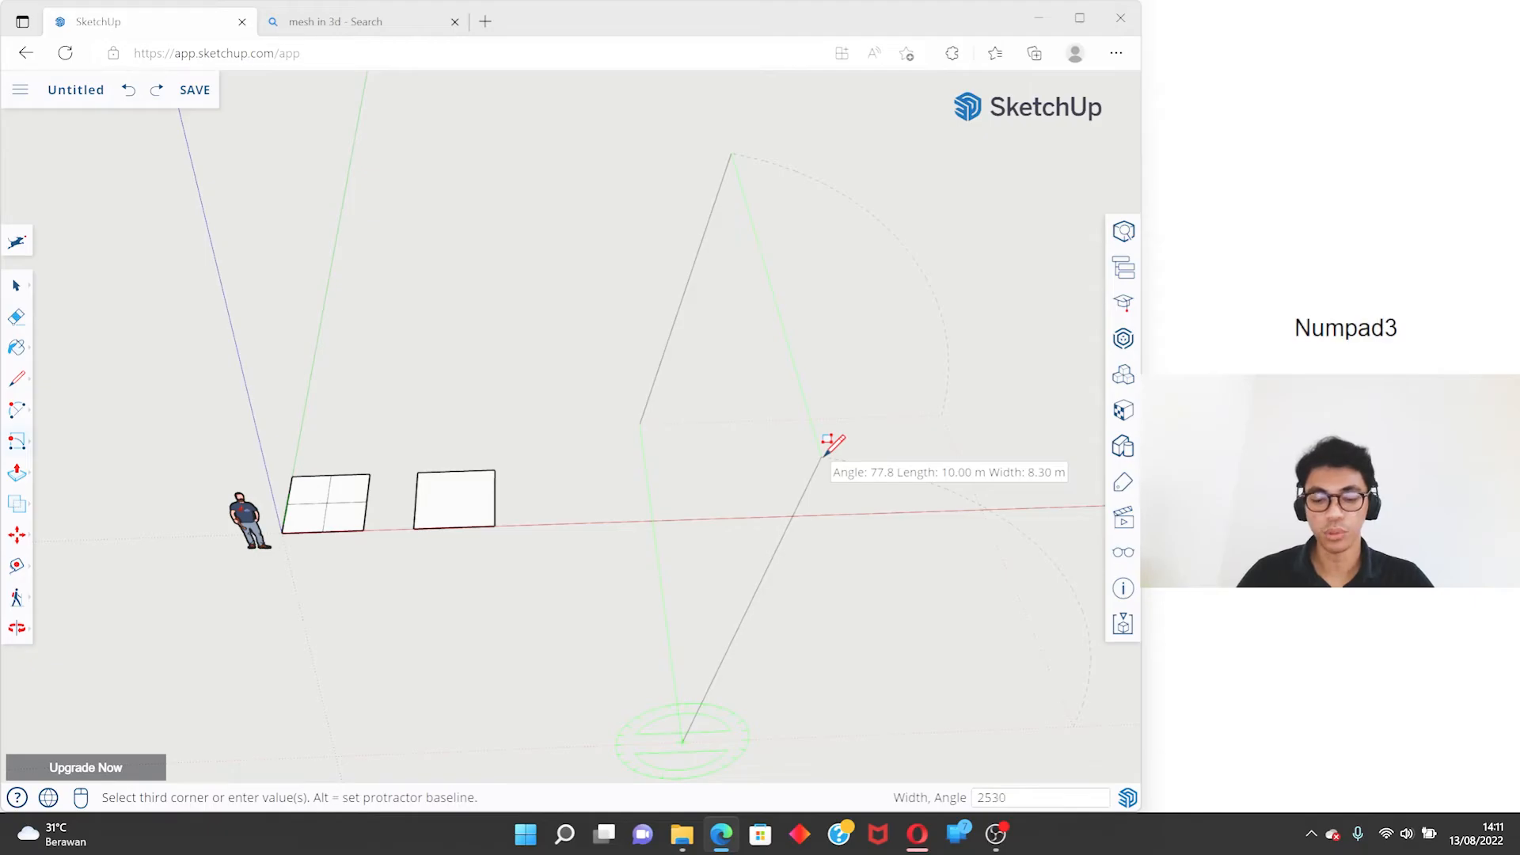
key(Return)
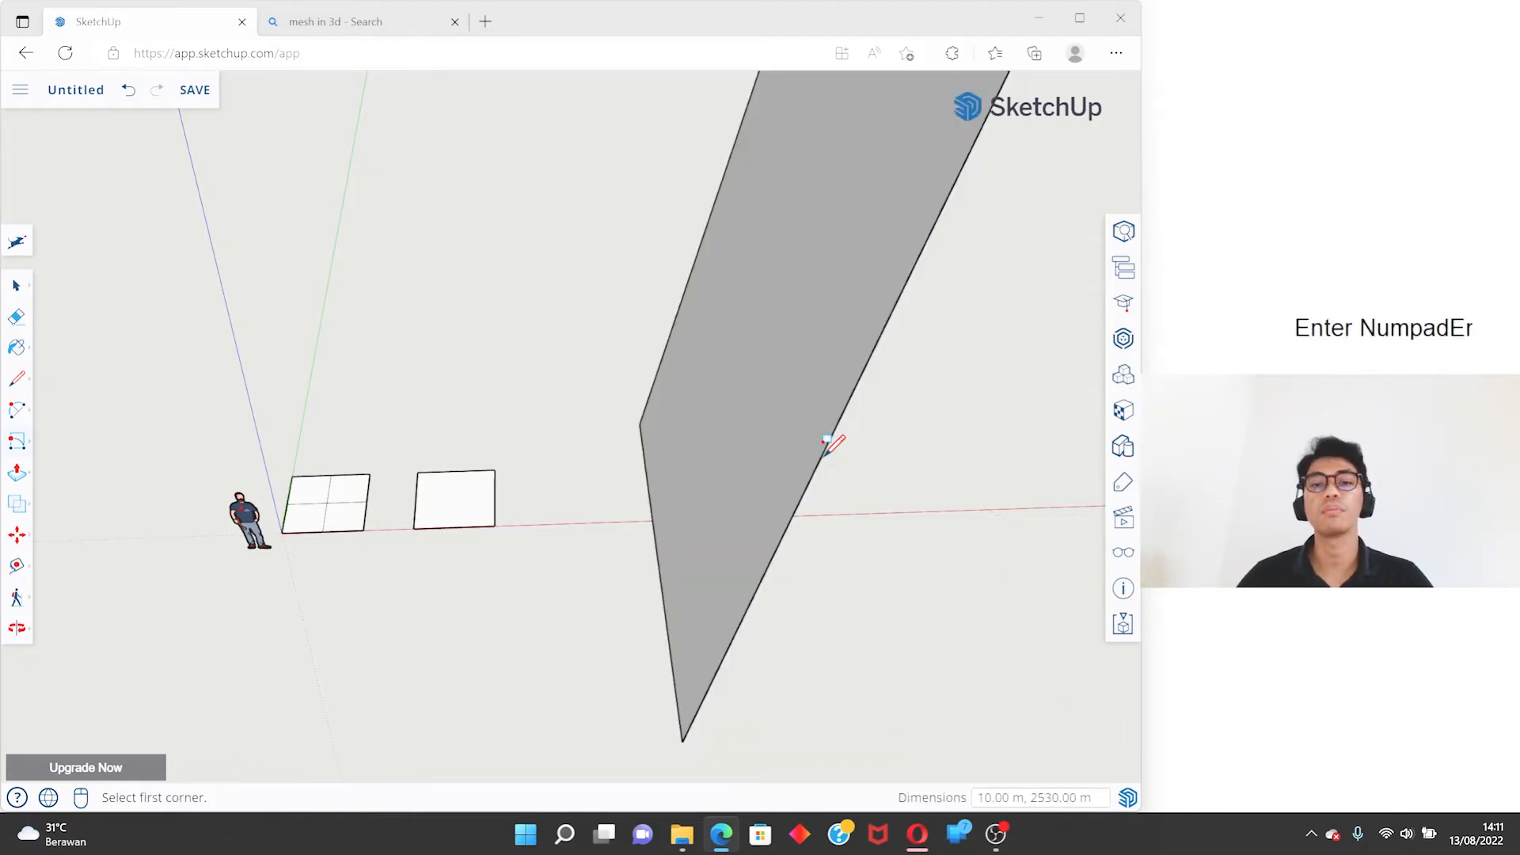
key(space)
middle_drag(791, 475, 644, 475)
scroll(604, 465, down, 5)
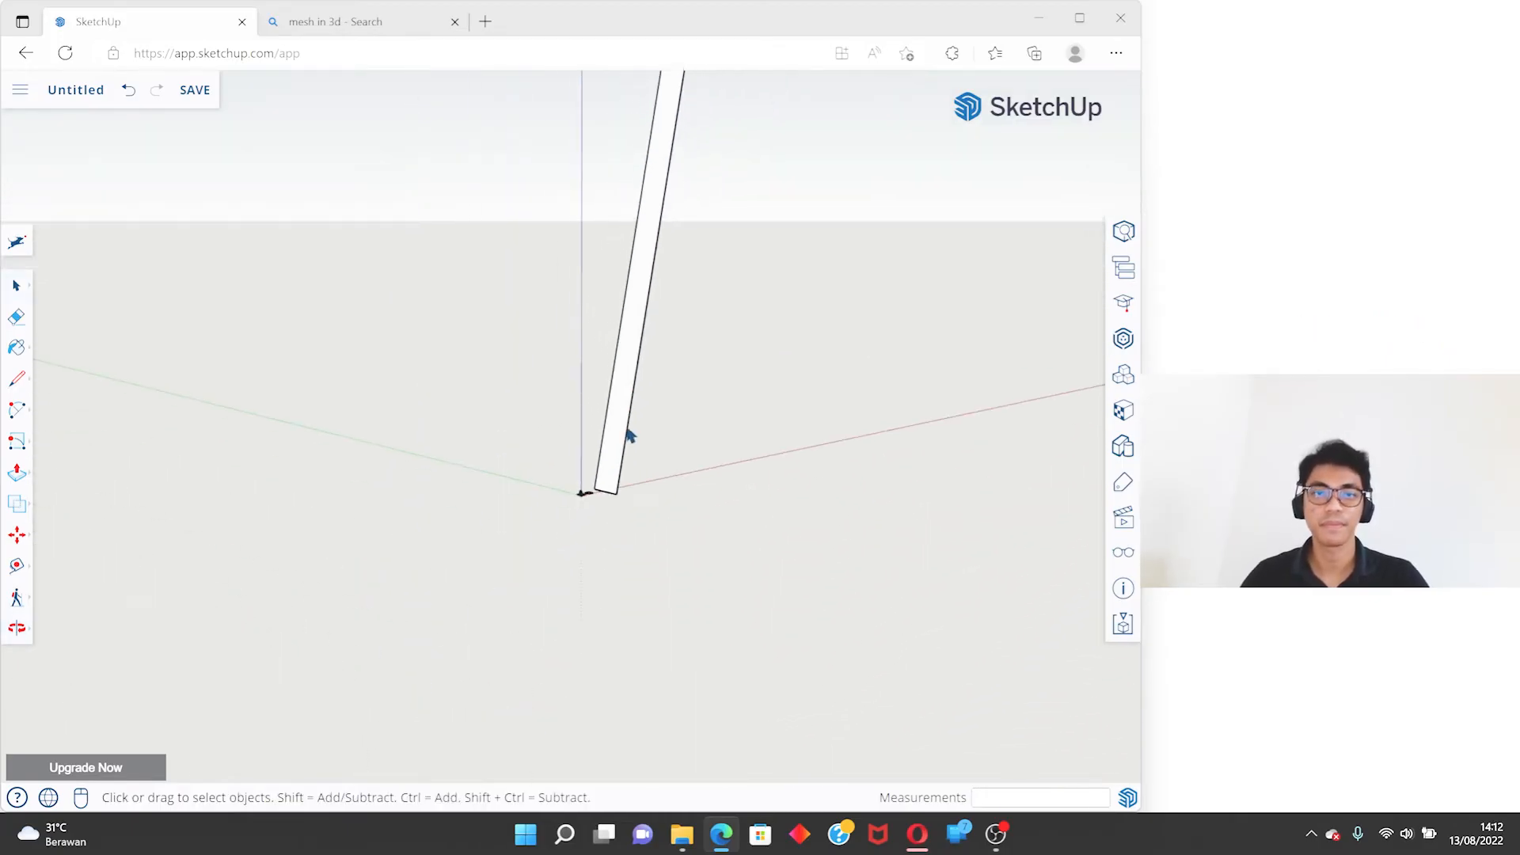
shift+middle_drag(641, 383, 594, 618)
- Undo the oversized rotated rectangle and bring the two squares back into view
key(ctrl+z)
middle_drag(594, 617, 485, 691)
scroll(538, 649, up, 8)
scroll(619, 387, up, 6)
middle_drag(619, 387, 552, 467)
right_click(24, 448)
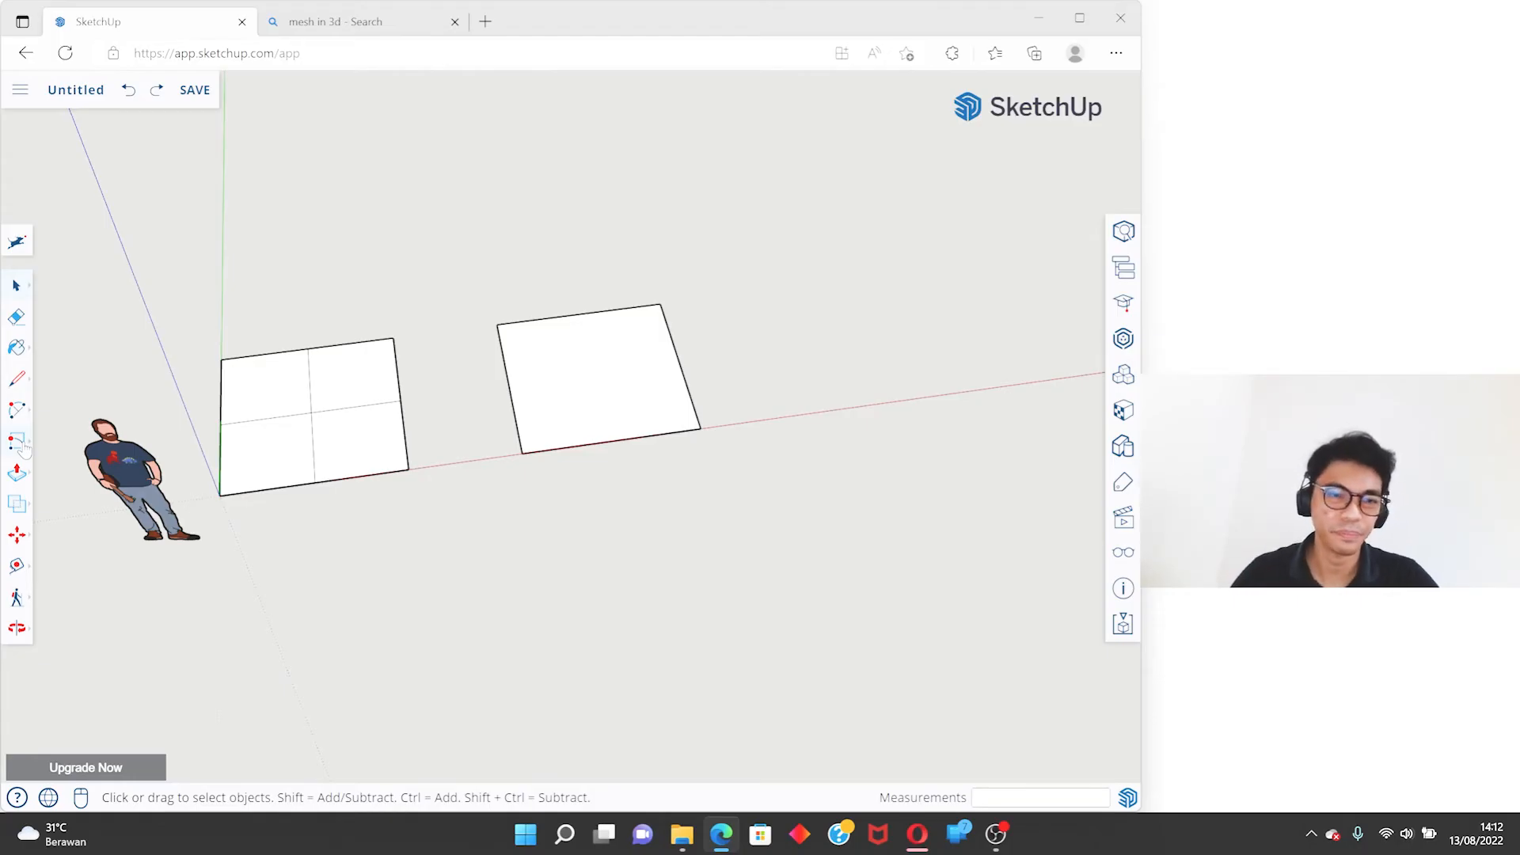
right_click(22, 450)
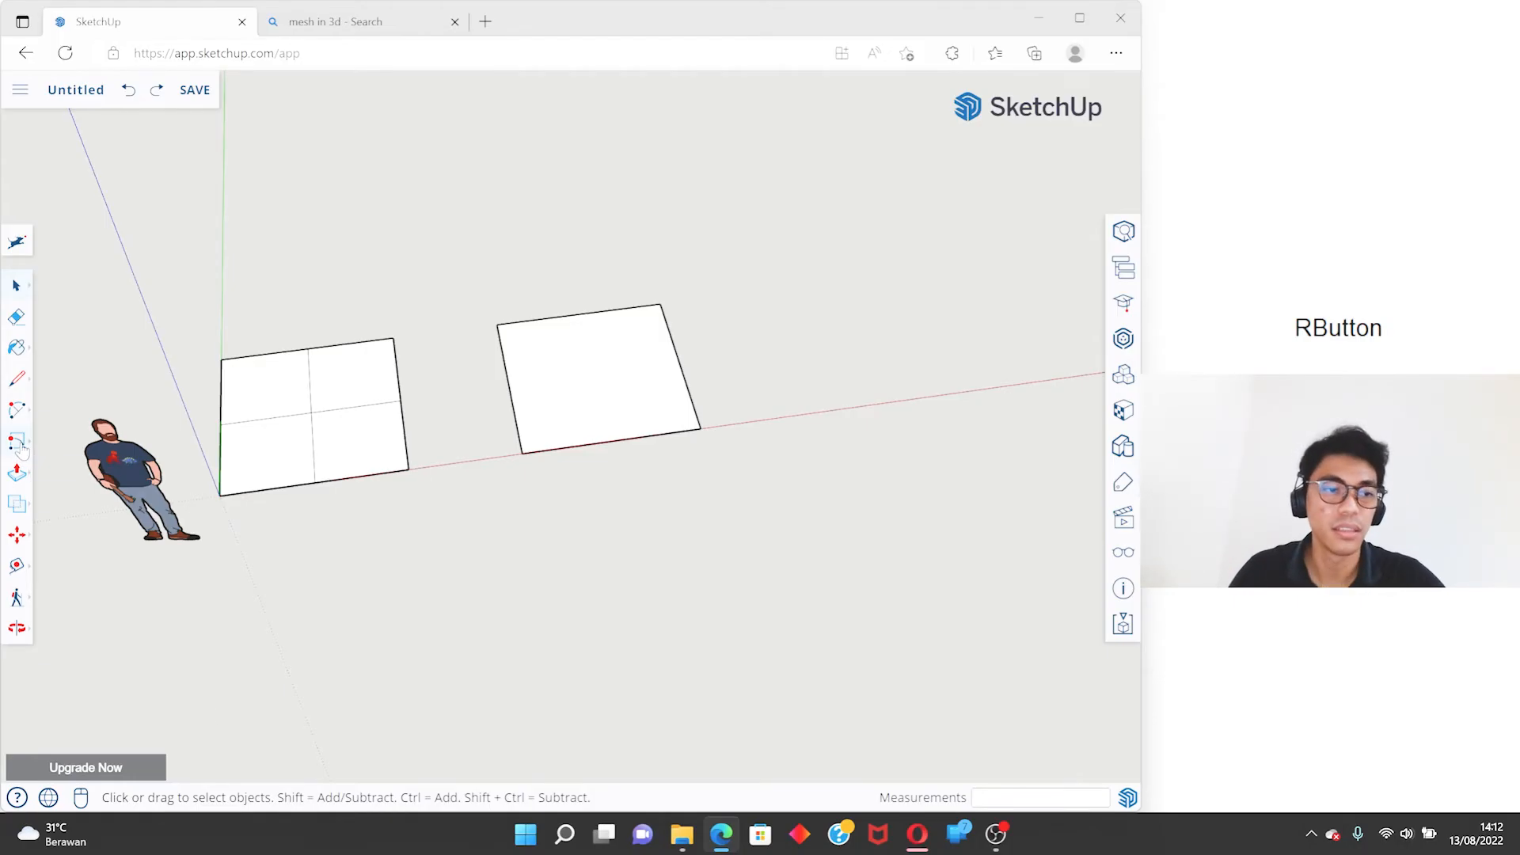
click(23, 443)
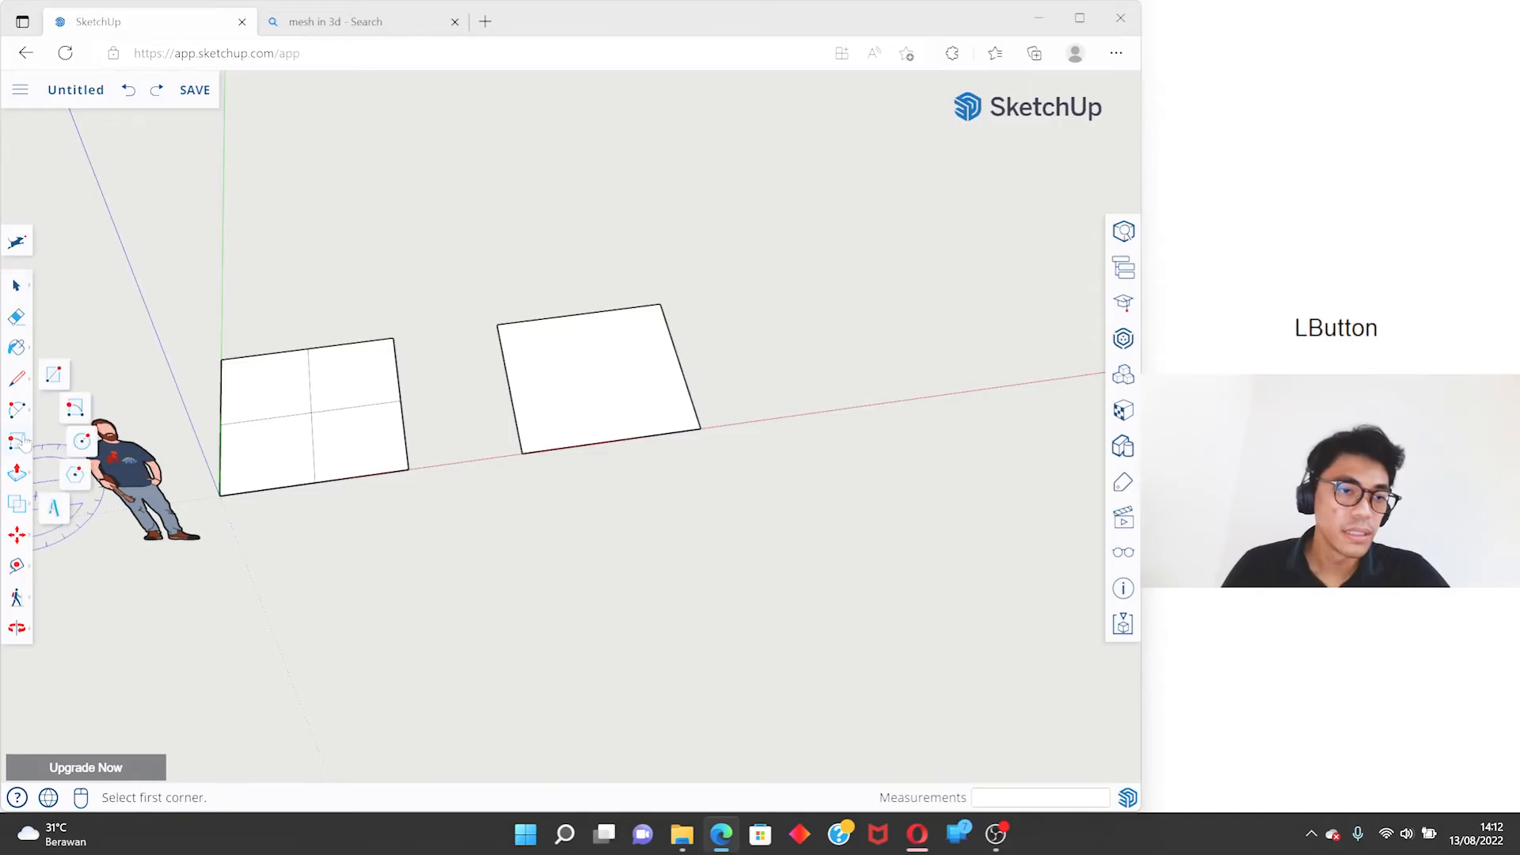
click(95, 443)
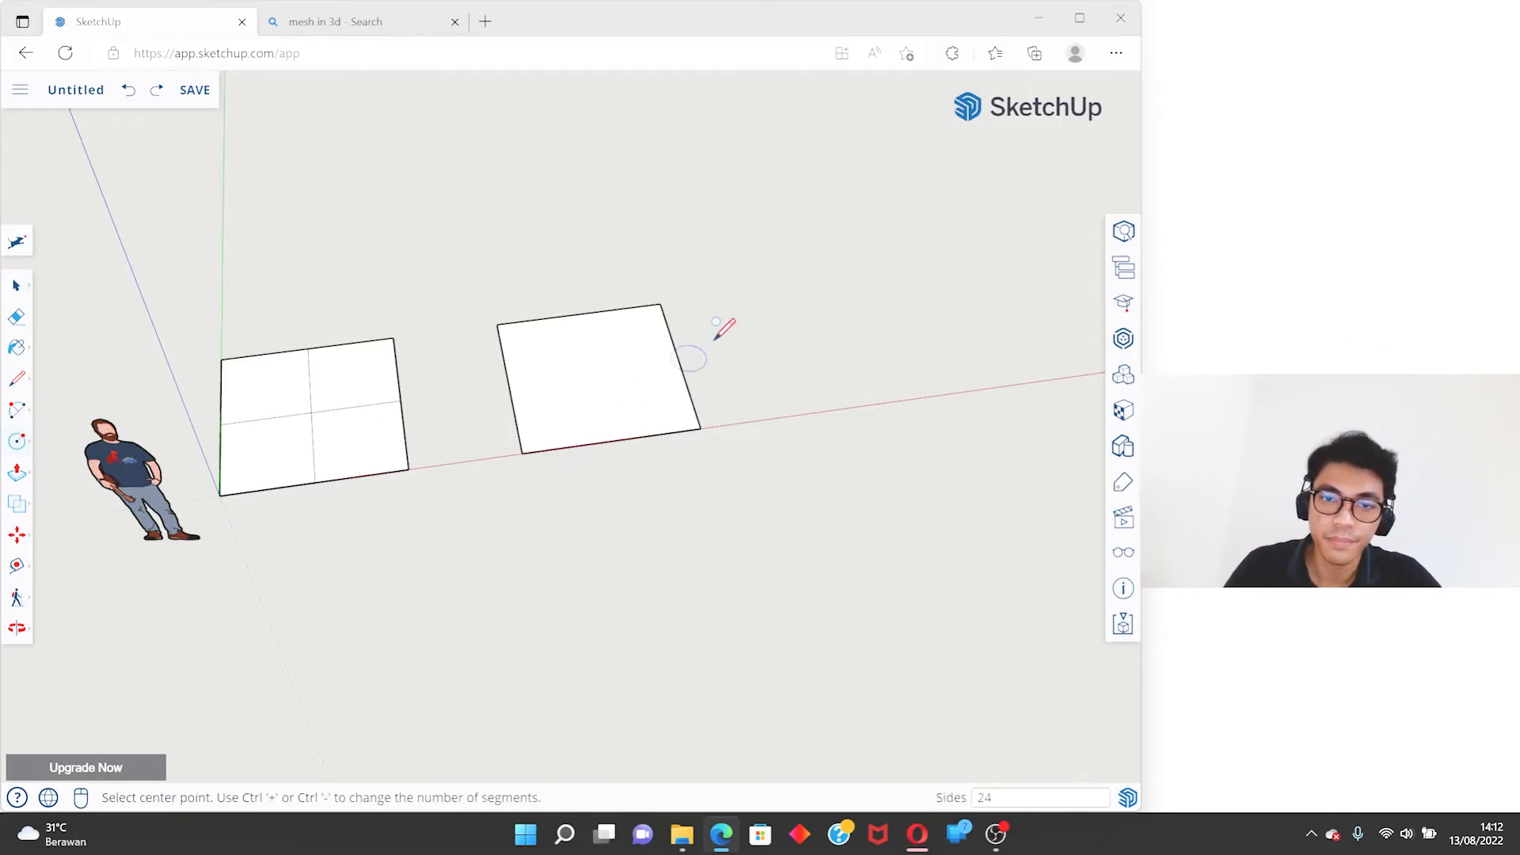
scroll(562, 368, down, 3)
key(space)
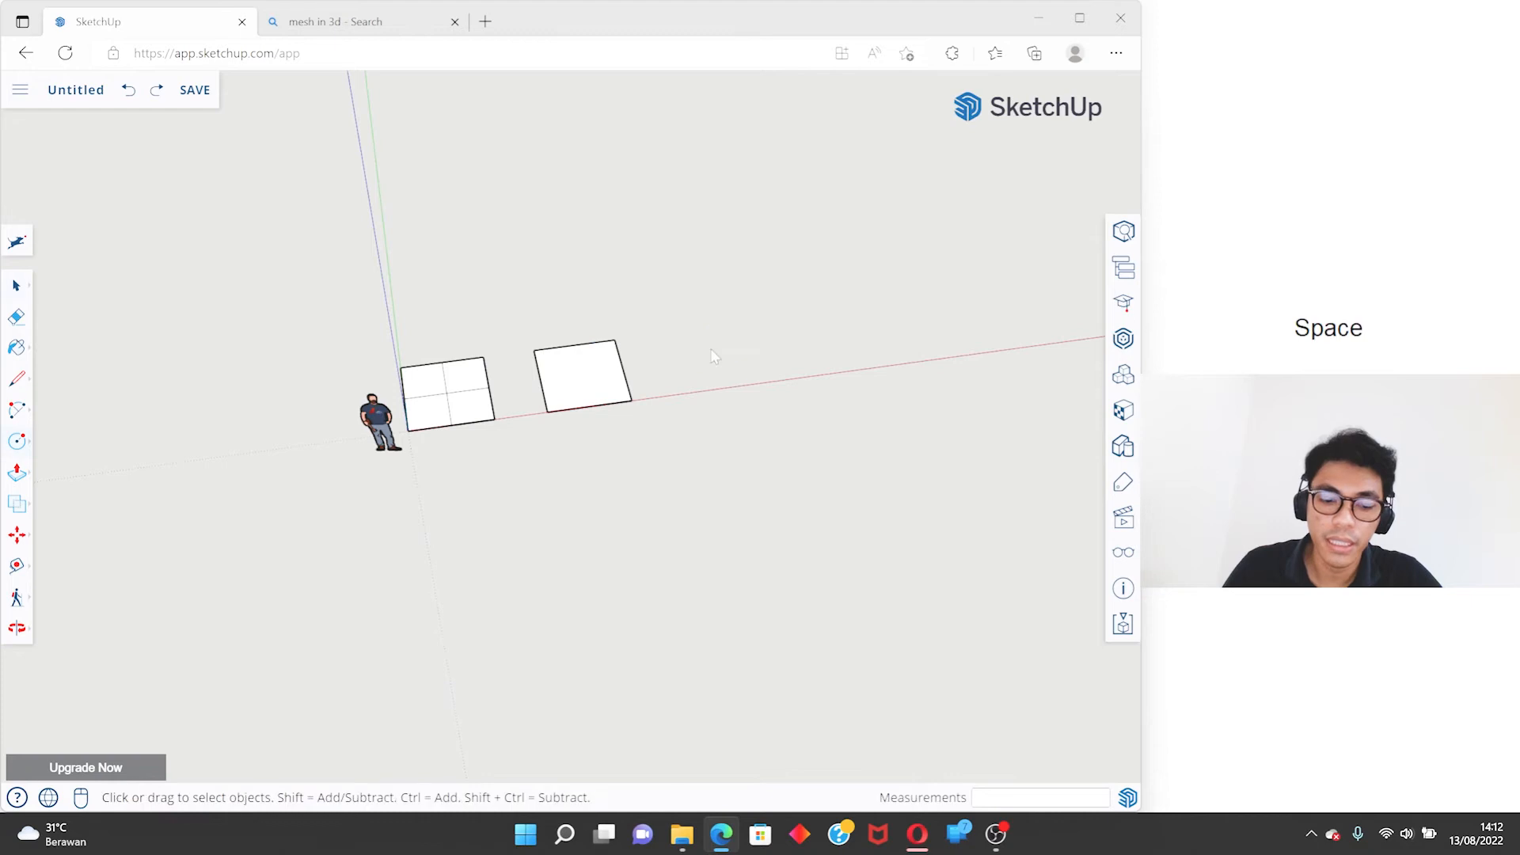
key(c)
key(space)
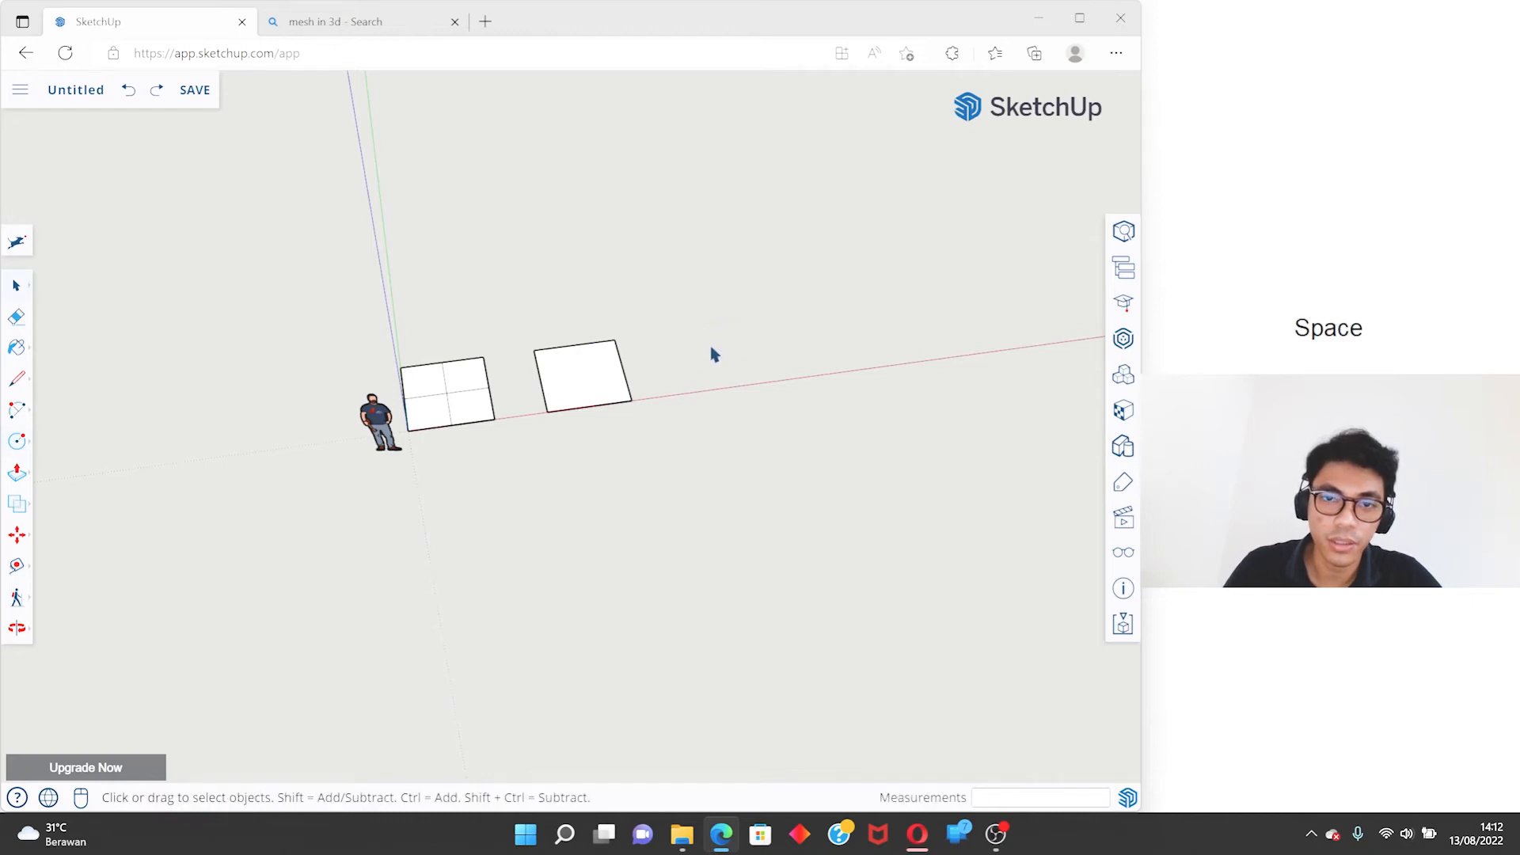
key(c)
scroll(721, 341, up, 2)
click(714, 347)
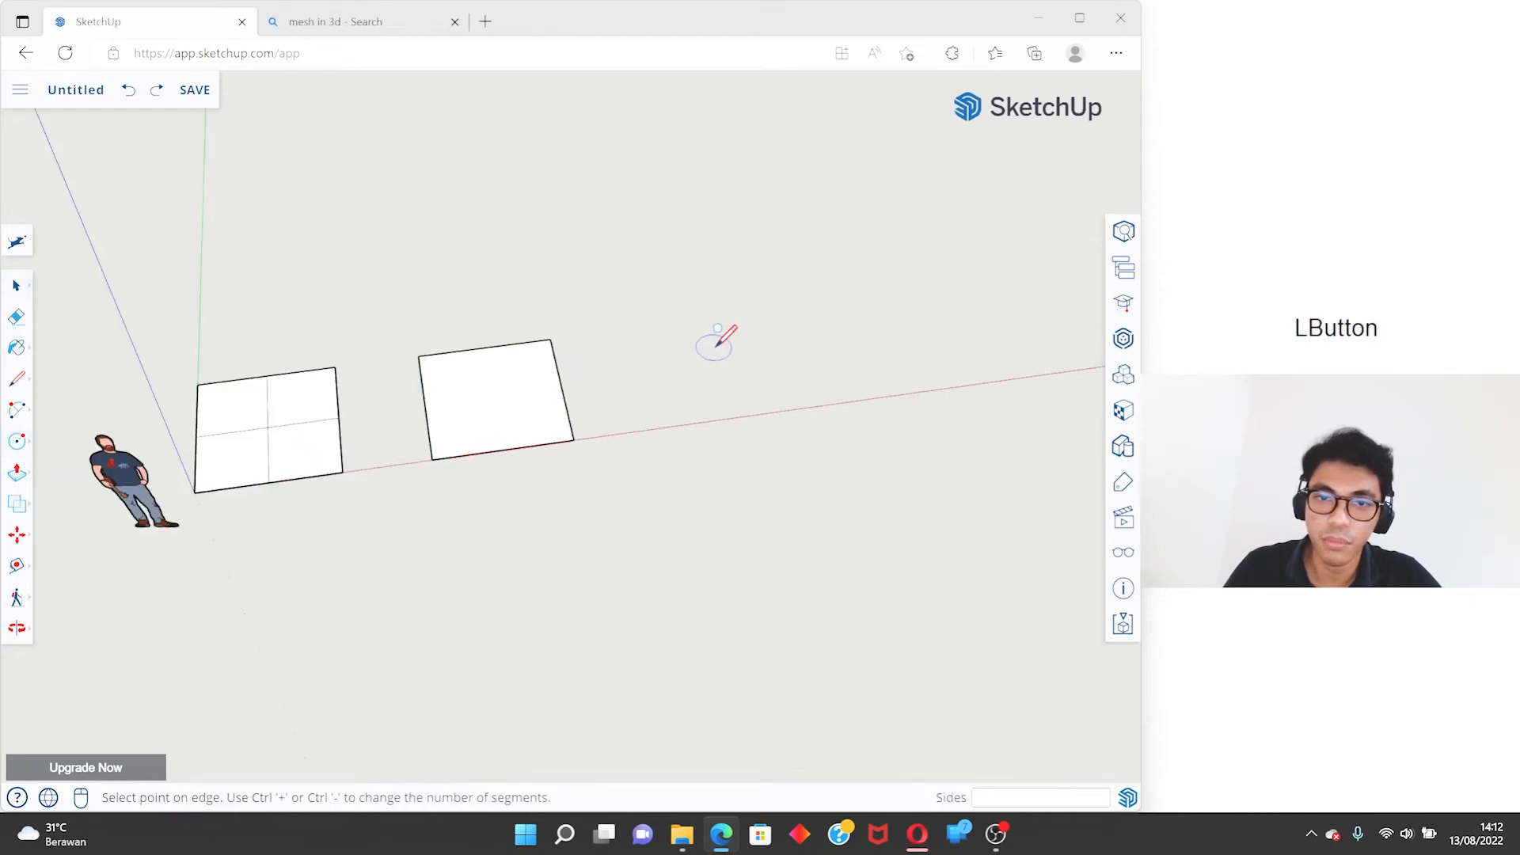
- Draw a circle with a 1 m radius along the red axis direction, past the second square
key(c)
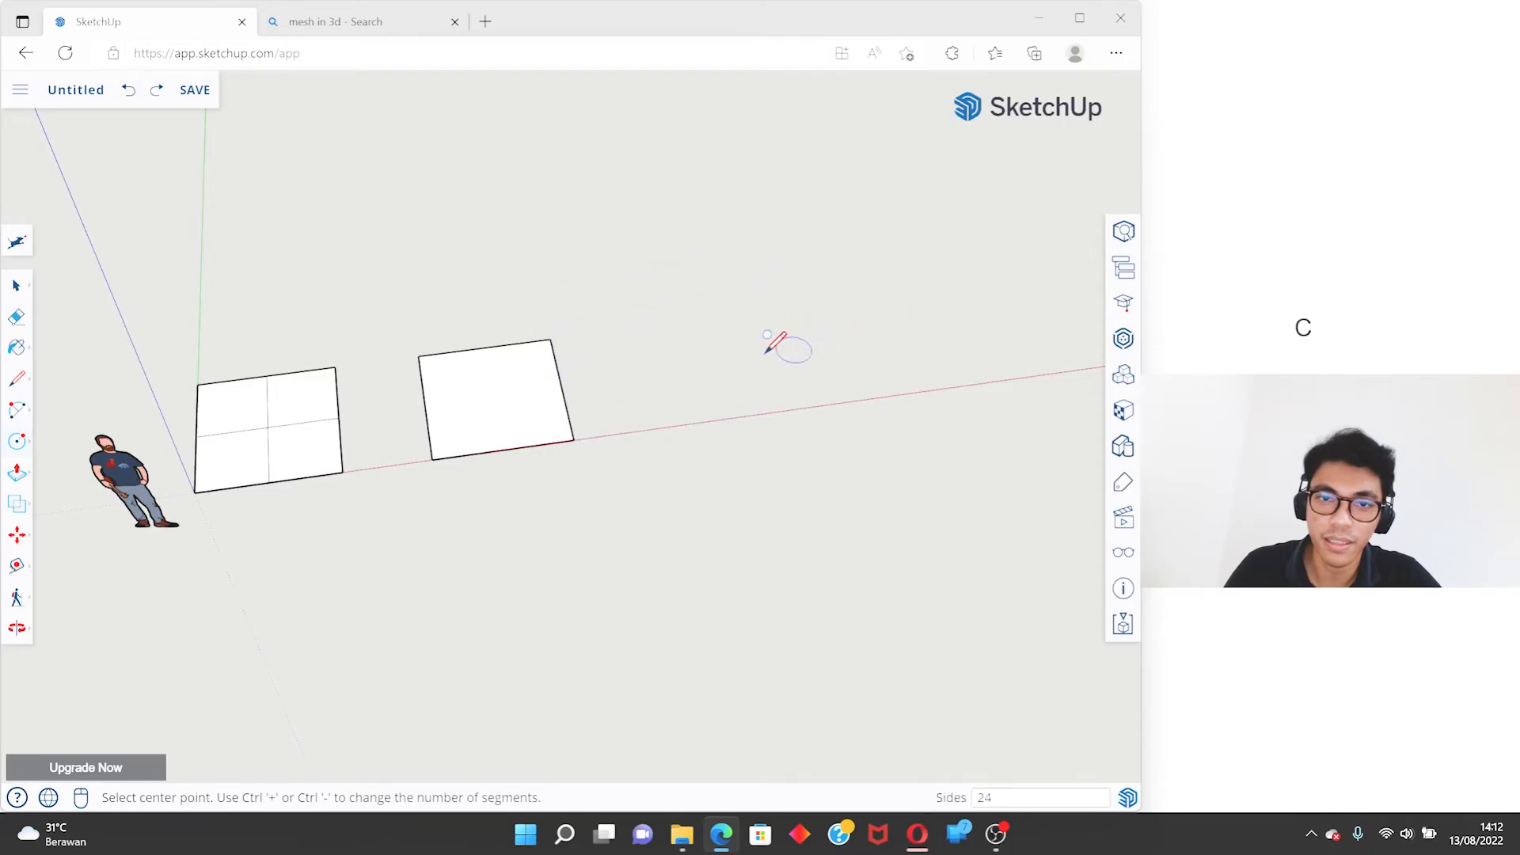
scroll(780, 339, down, 2)
click(732, 340)
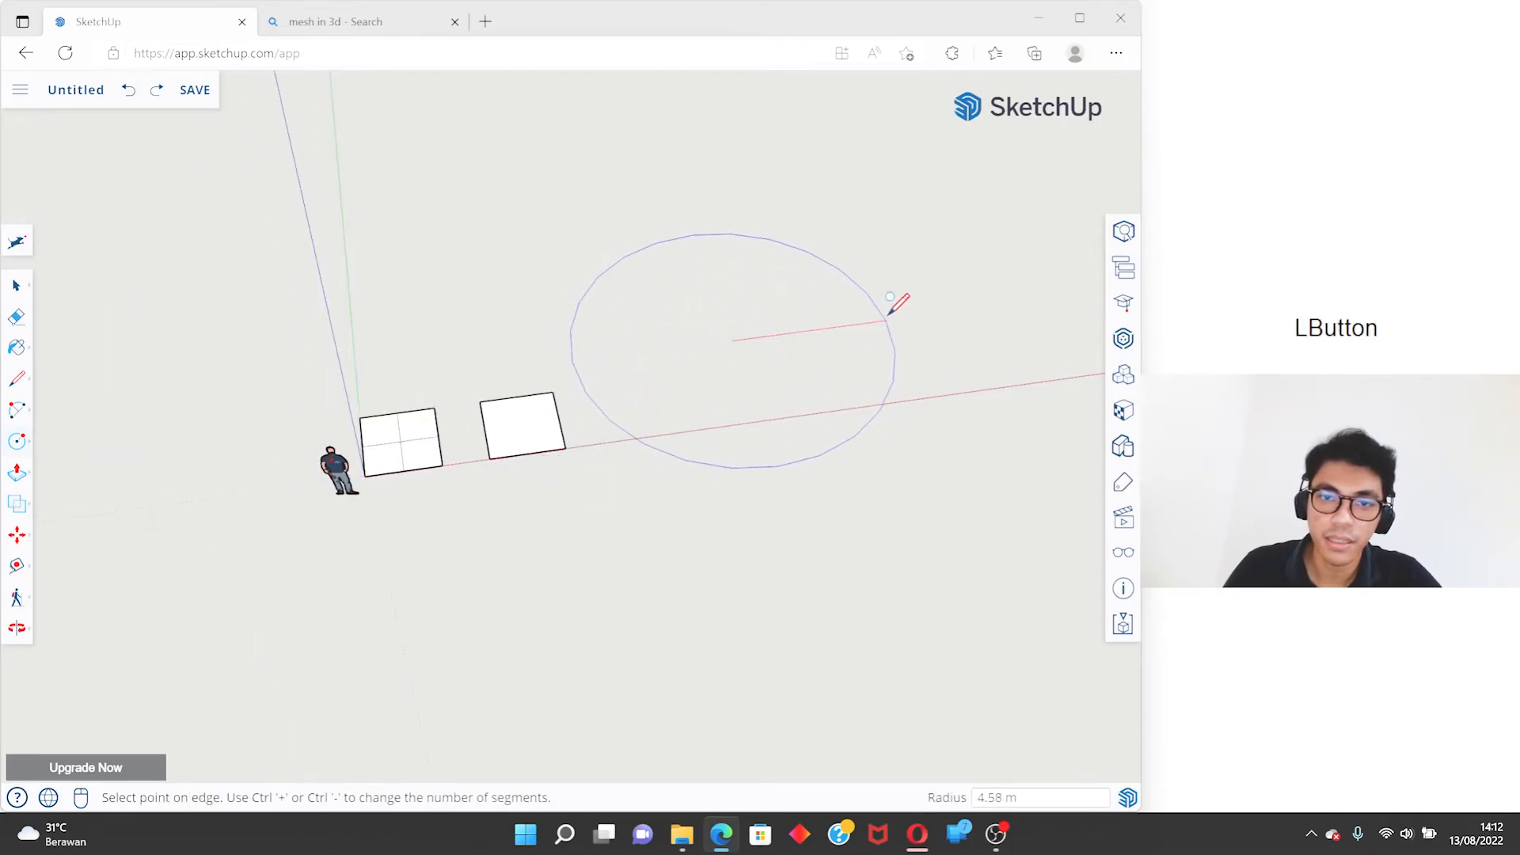
scroll(791, 325, up, 4)
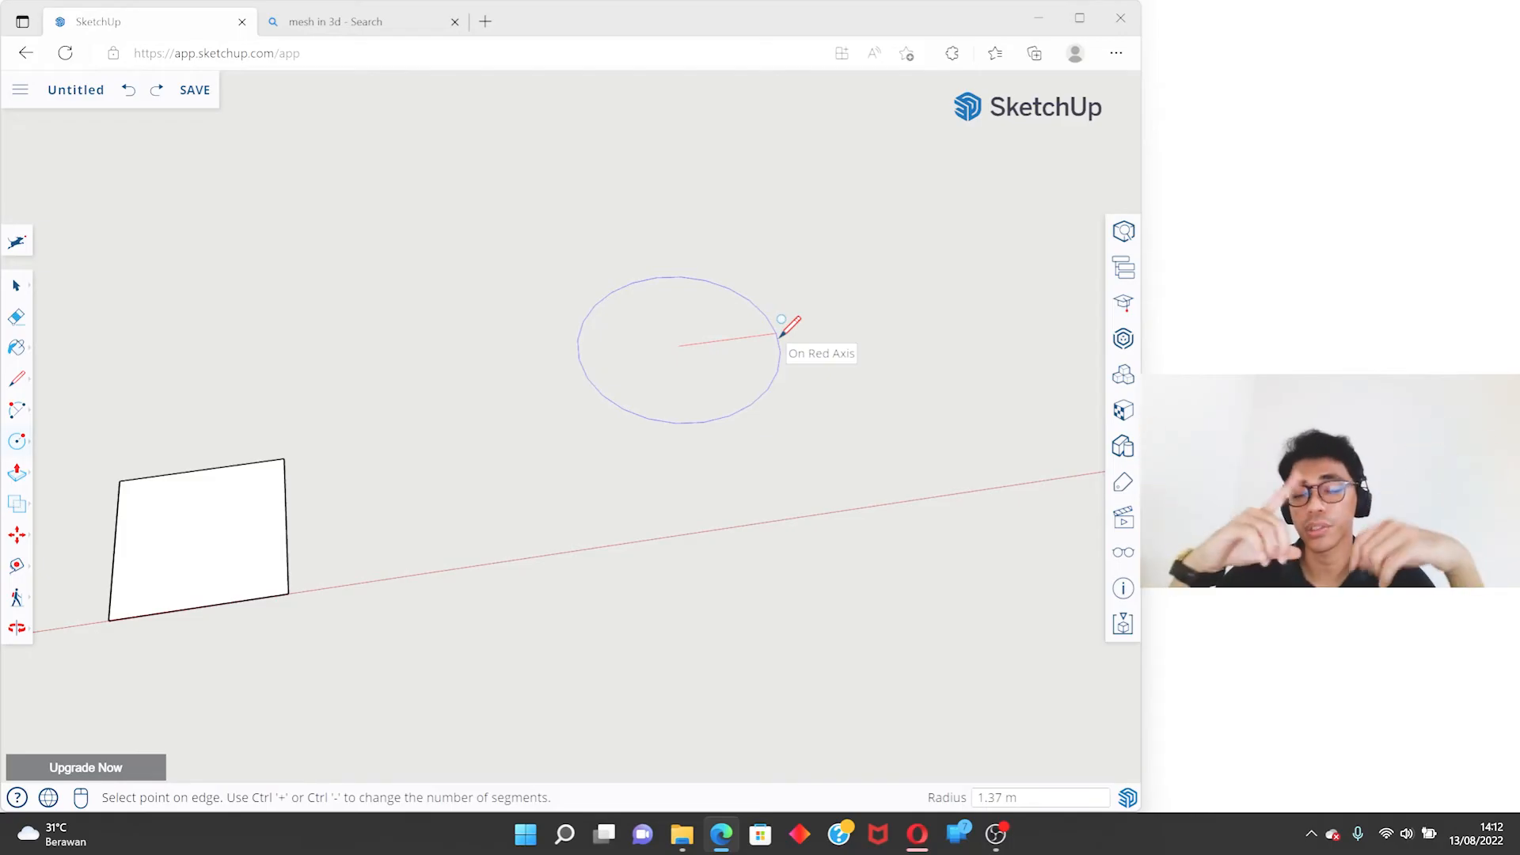
text(1)
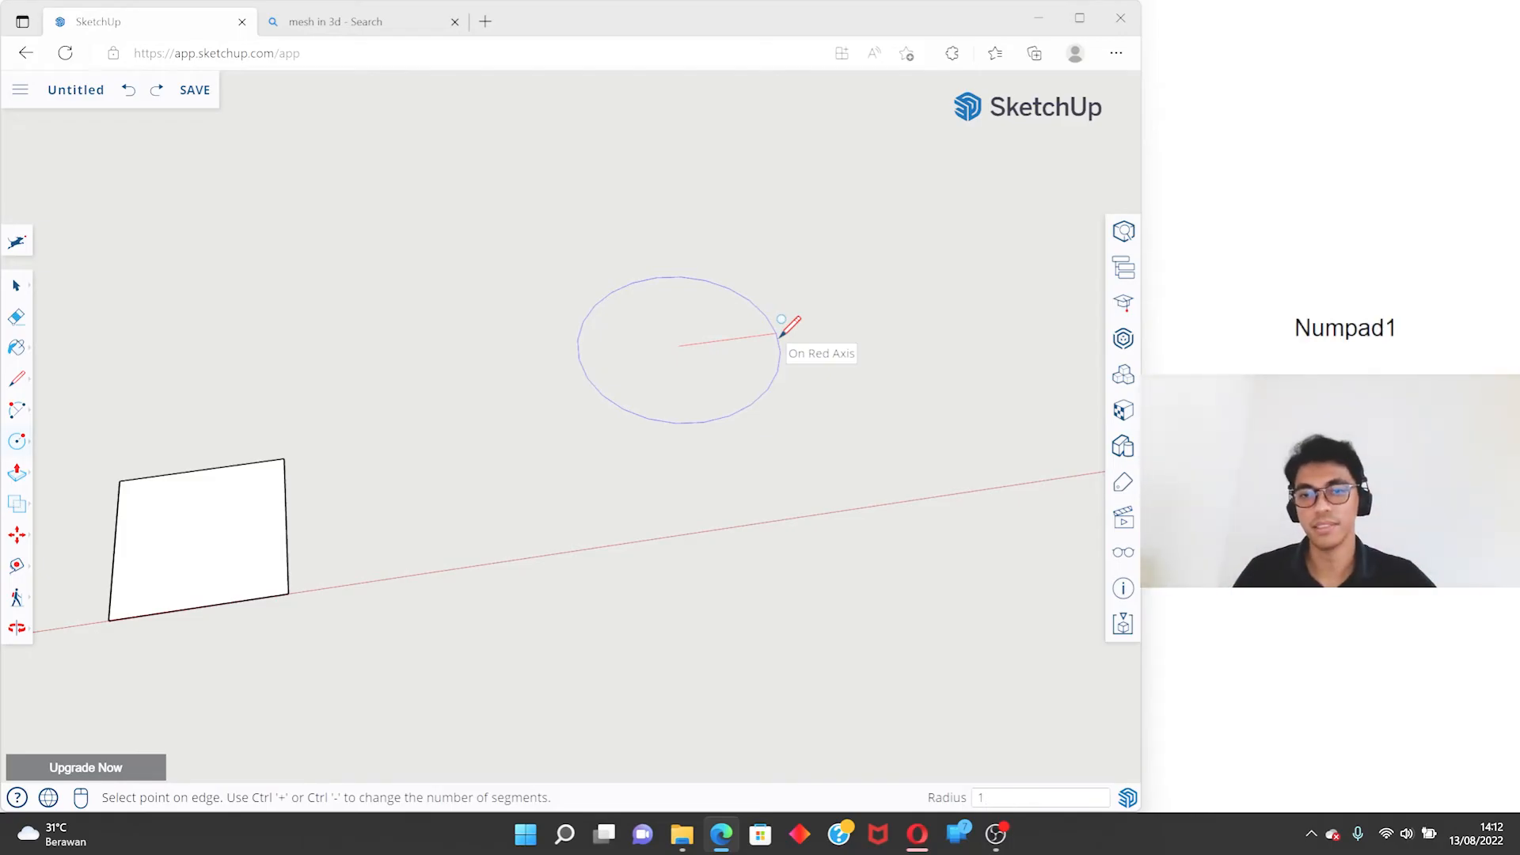
key(Return)
- Measure the circle's diameter between two opposite endpoints with the Line tool, without drawing a line
key(l)
scroll(650, 310, up, 2)
click(548, 375)
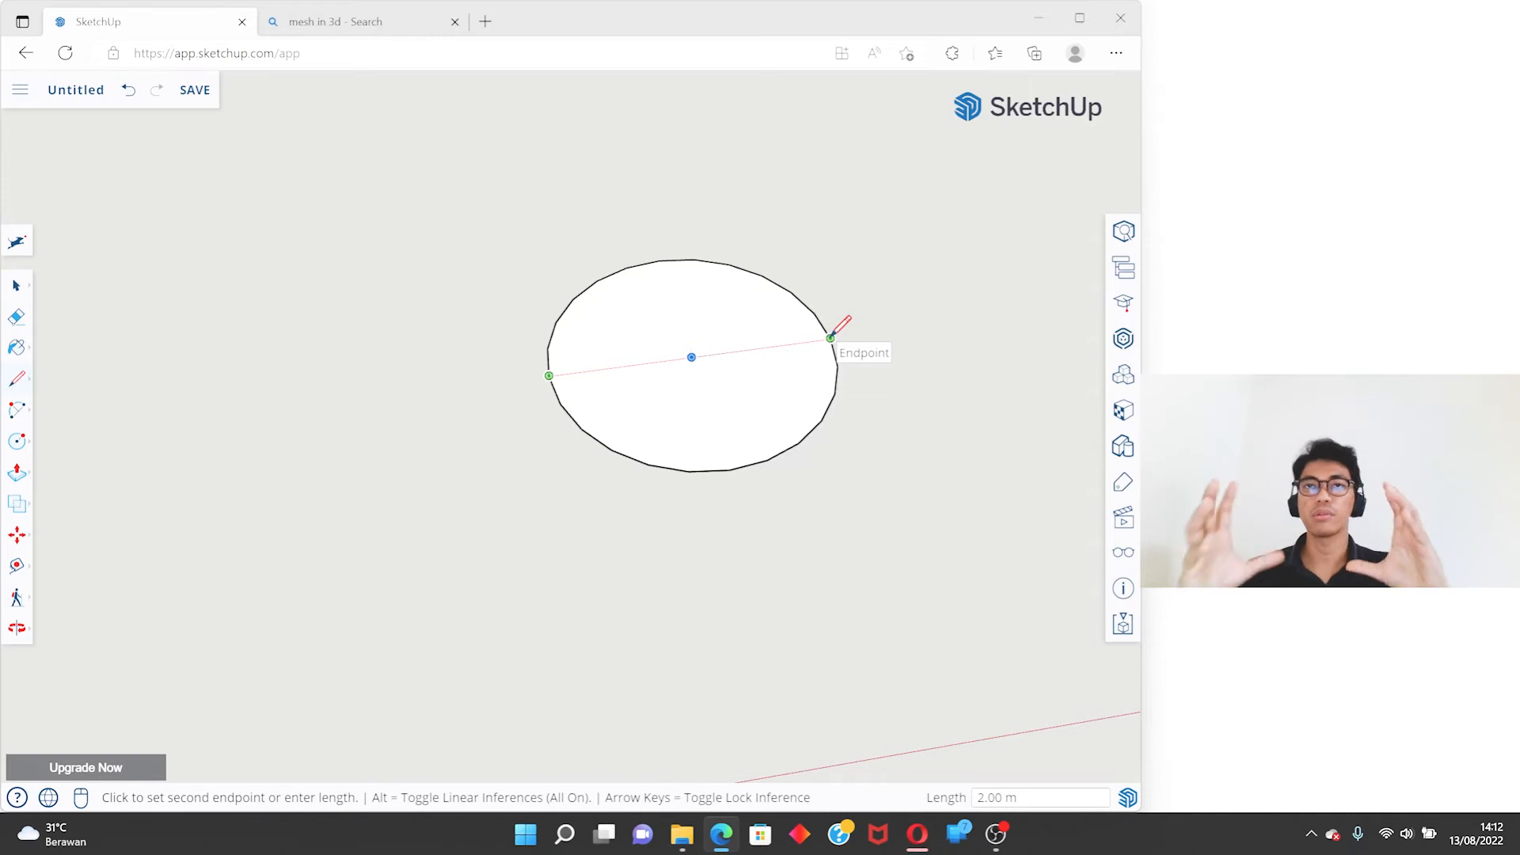
key(space)
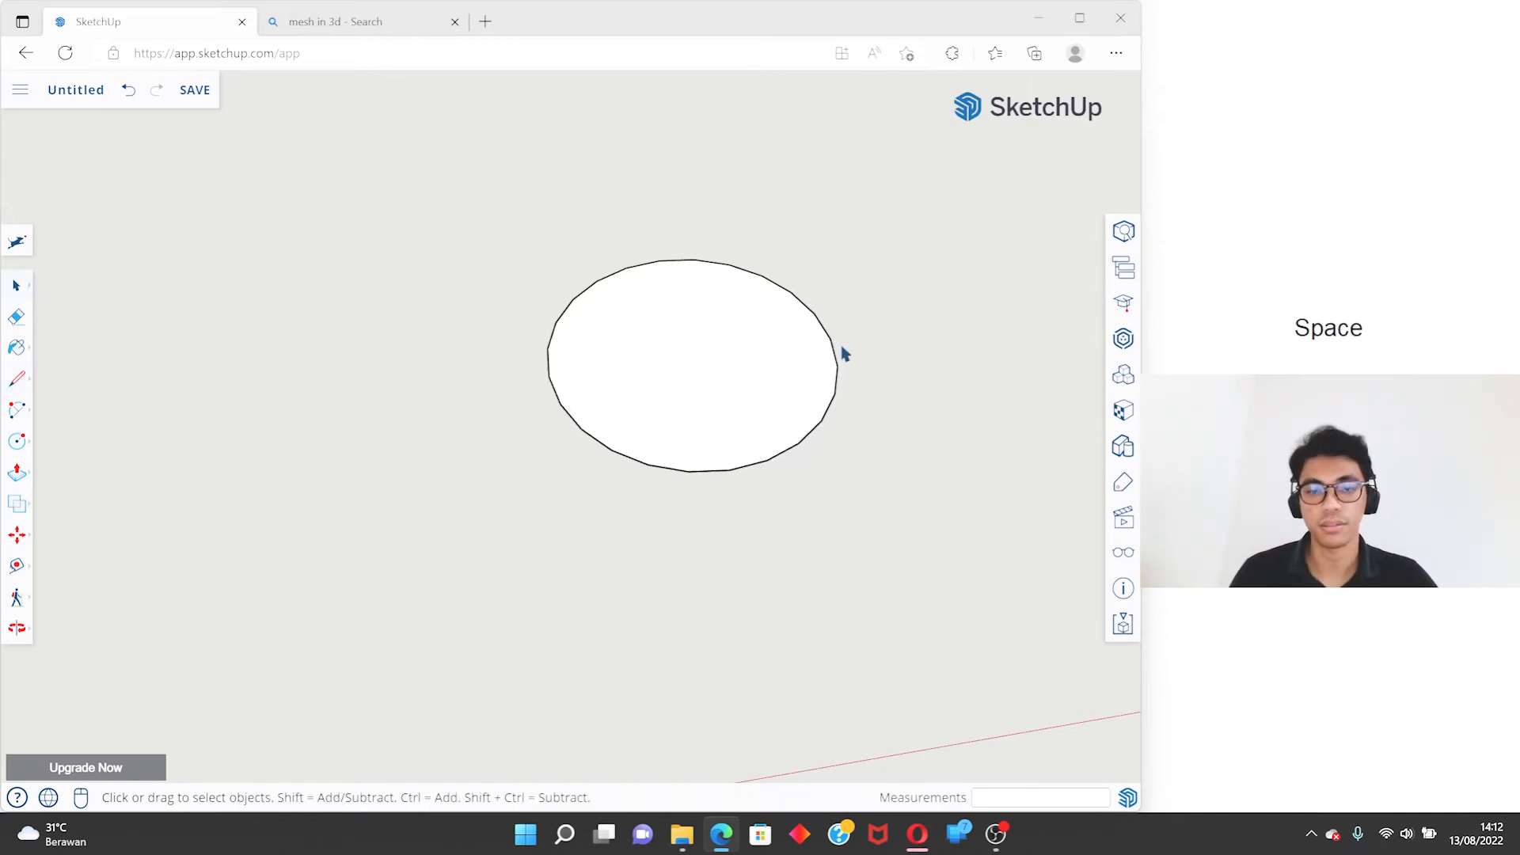
- Delete the circle's face and edge
click(717, 375)
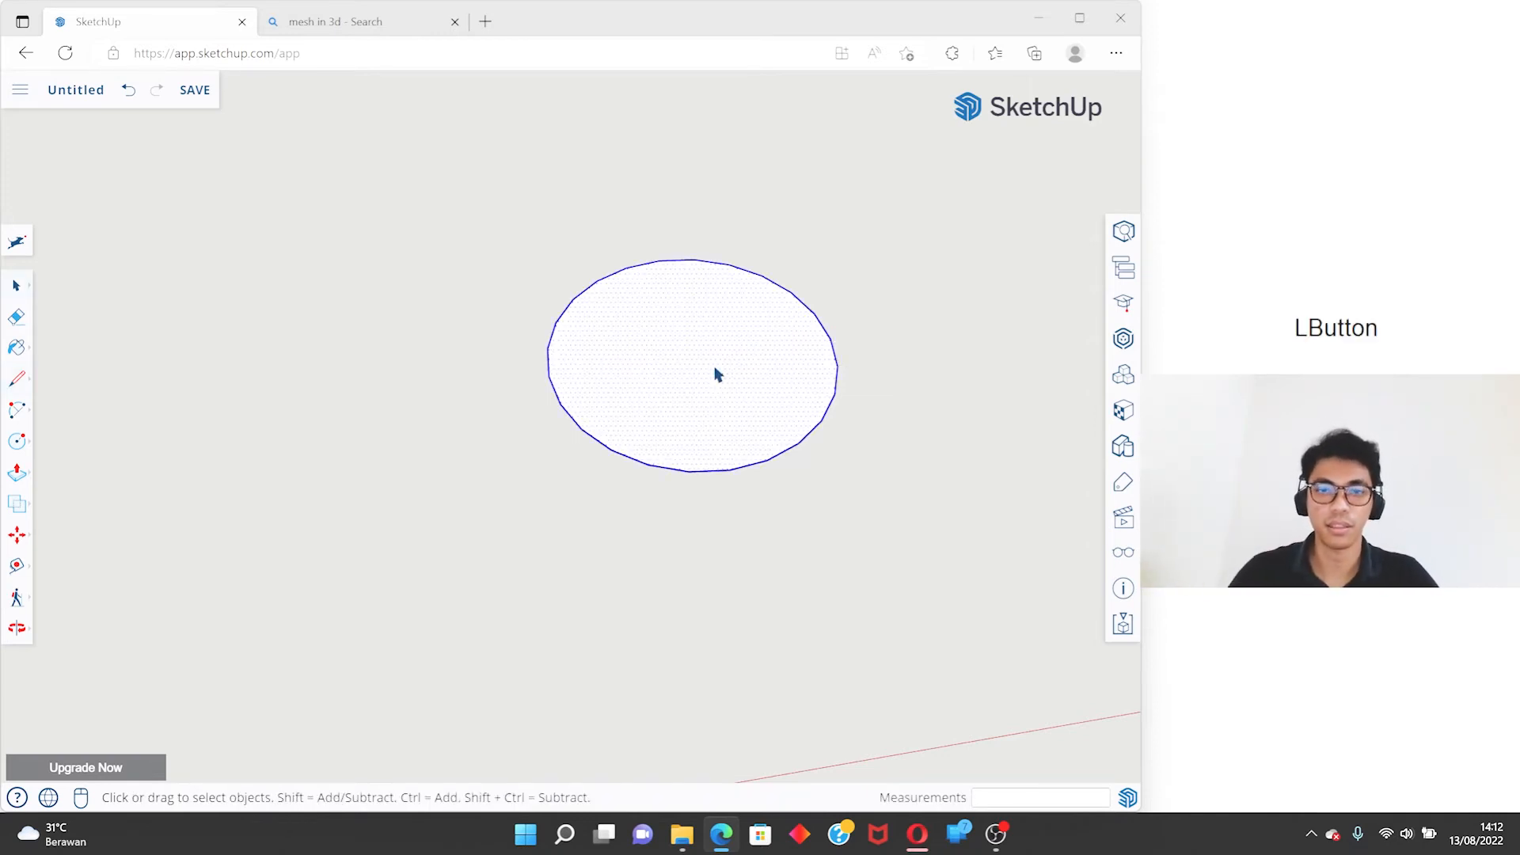
key(Delete)
scroll(717, 375, down, 5)
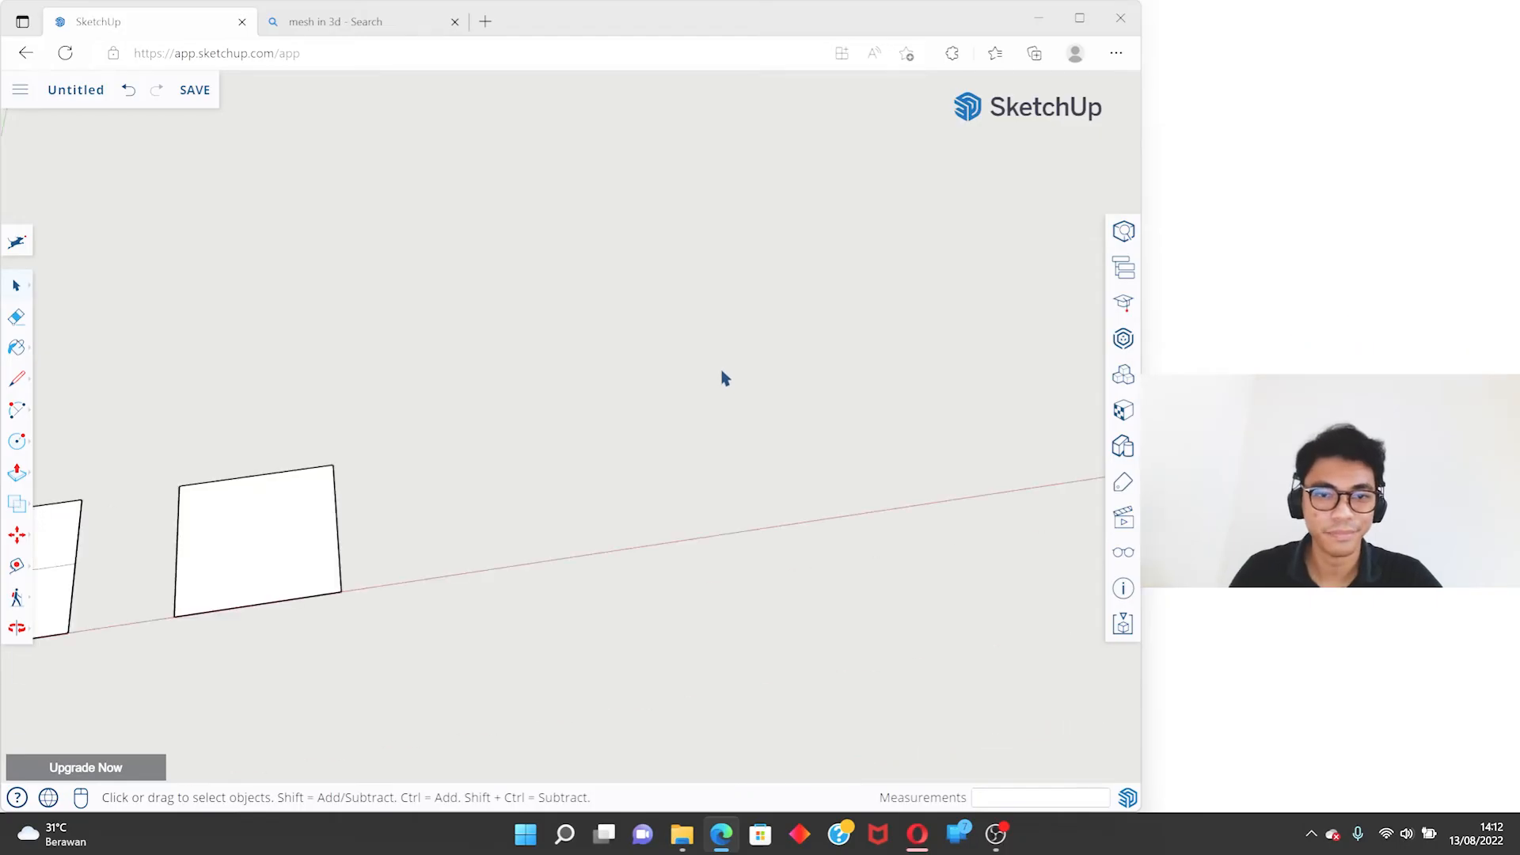
- Try a freehand 24-sided circle with a radius of about 3.85 m past the second square, and undo it
key(c)
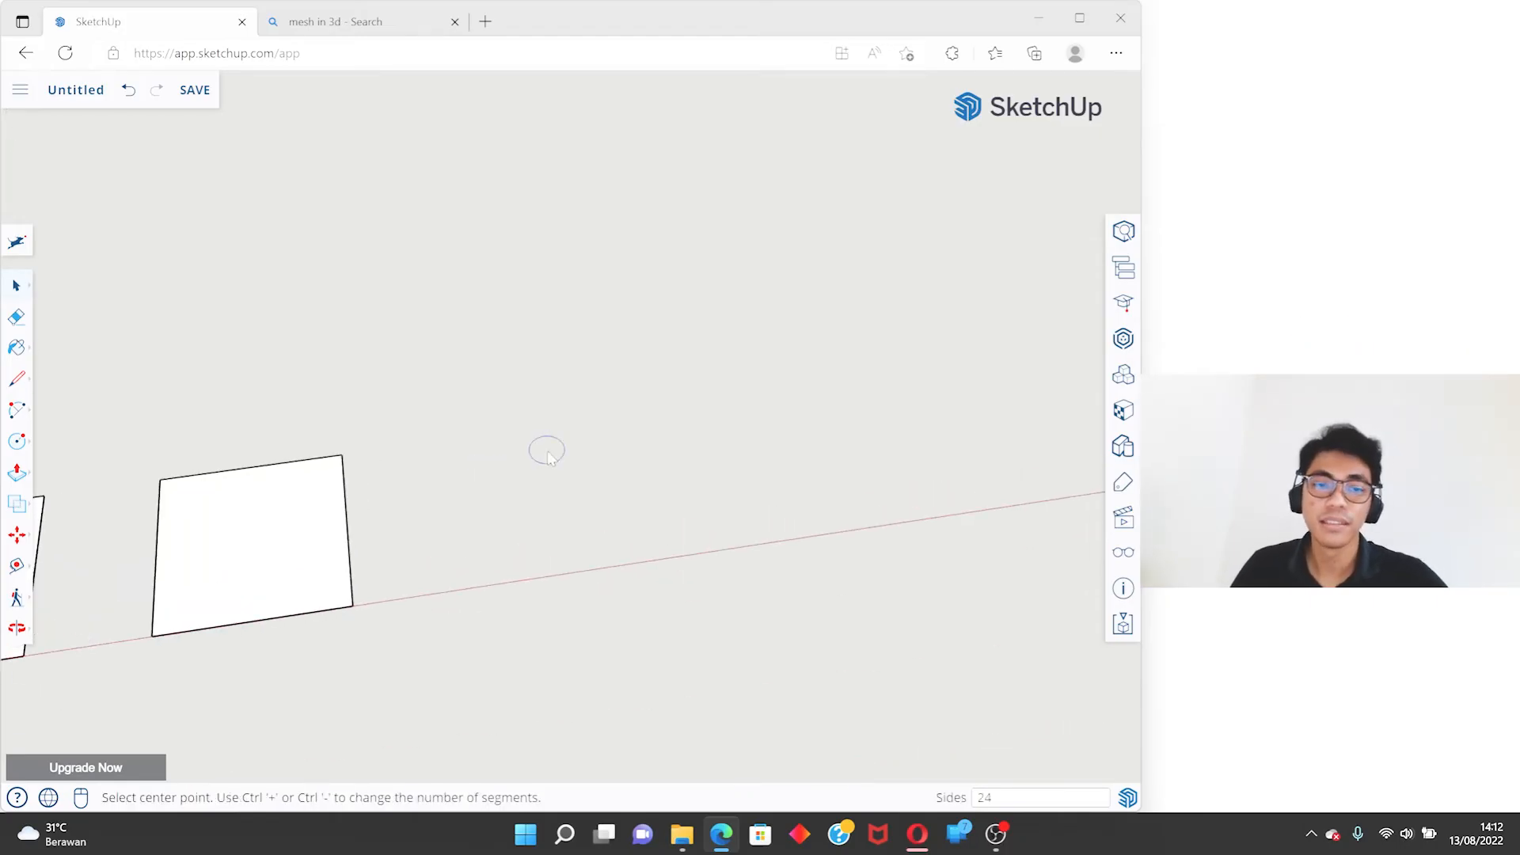
click(691, 376)
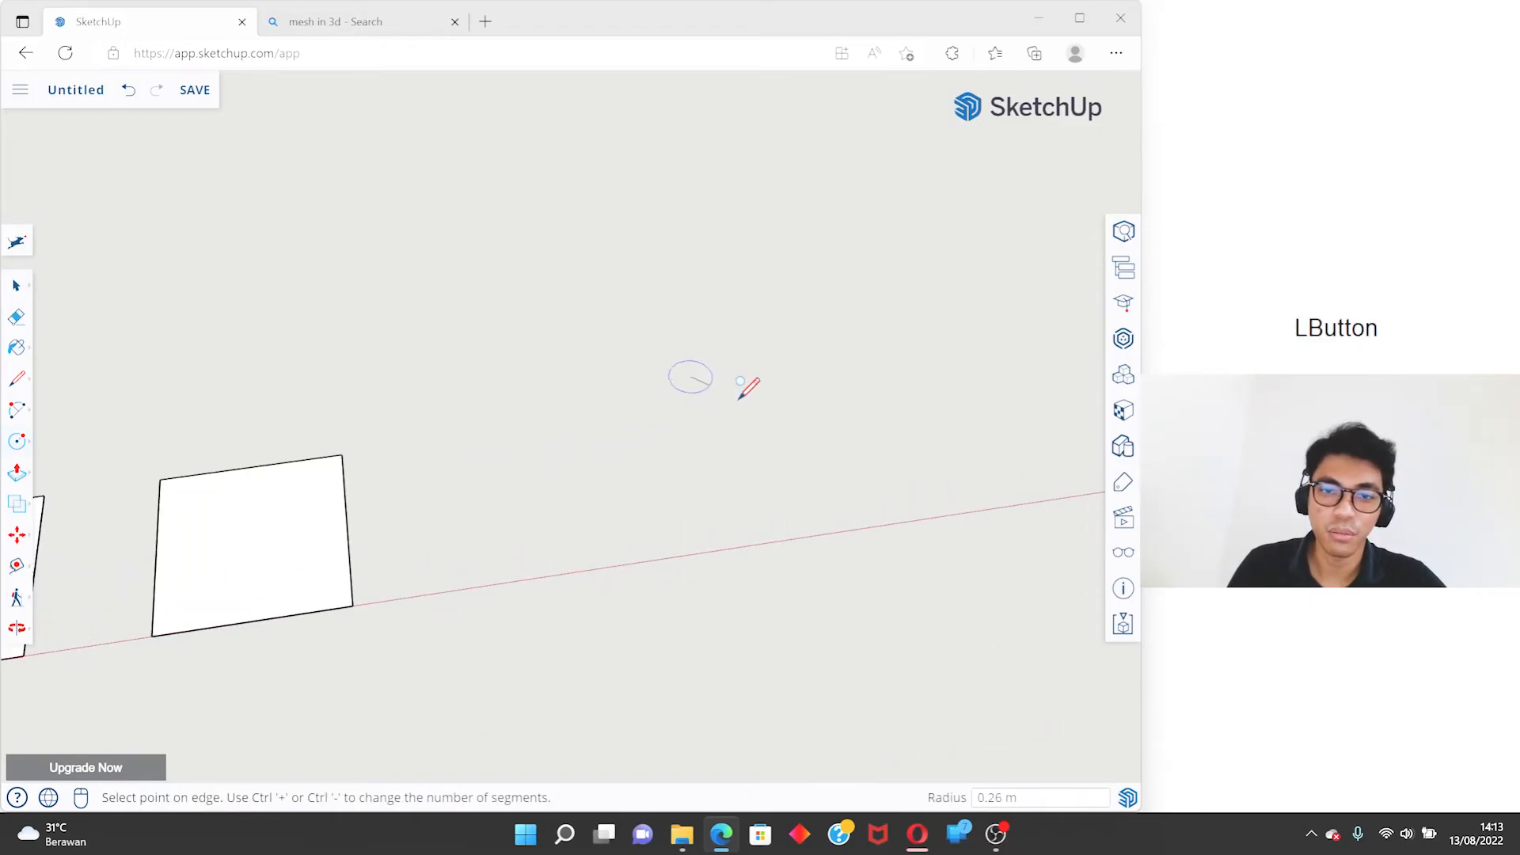
click(976, 561)
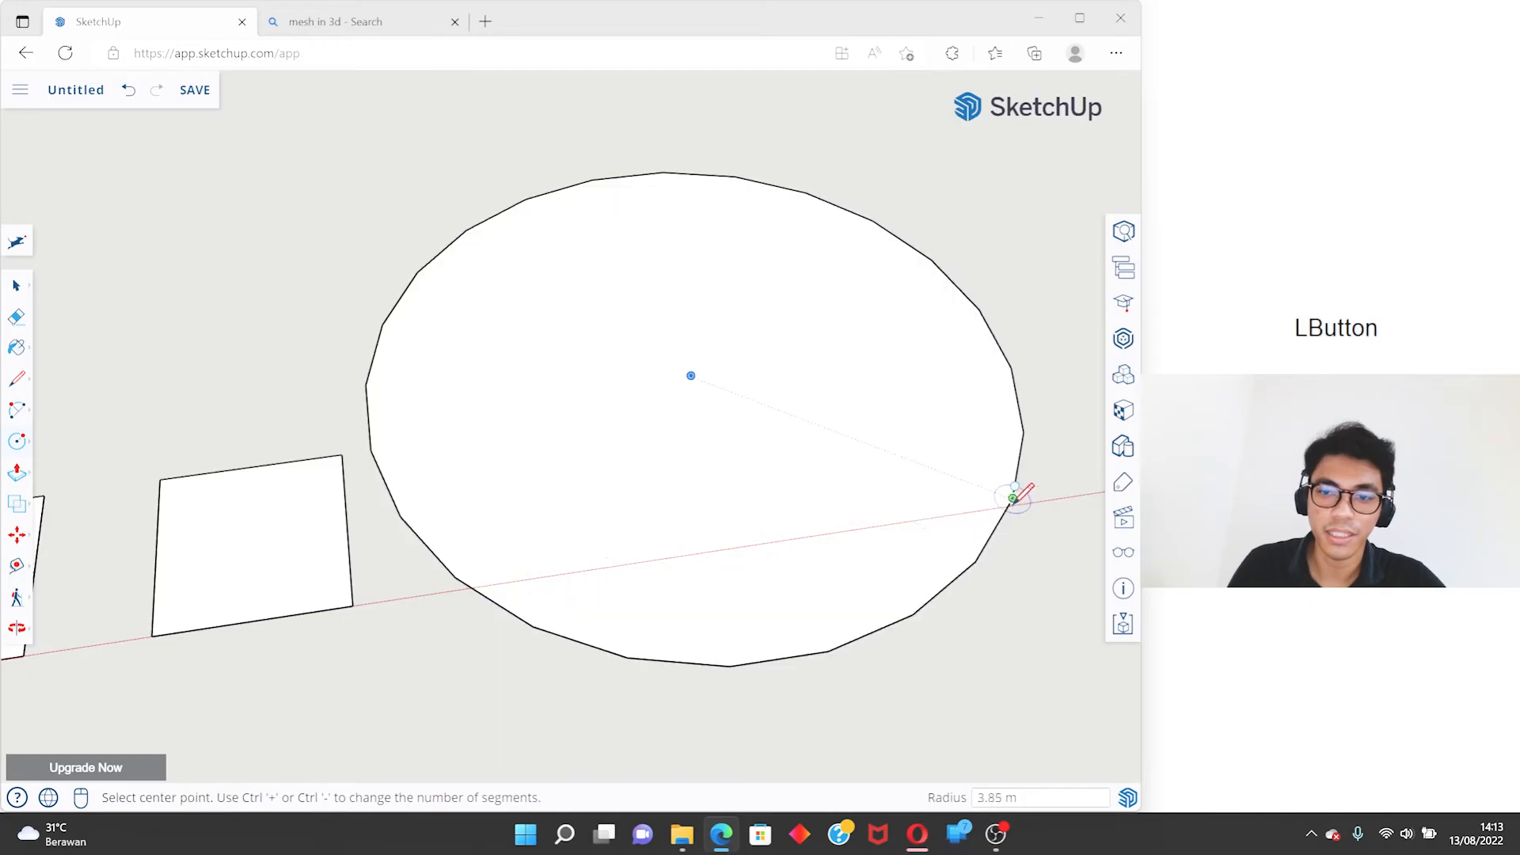
key(space)
key(ctrl+z)
- Draw a circle with 100 sides and a 1 m radius past the second square, near the red axis
key(c)
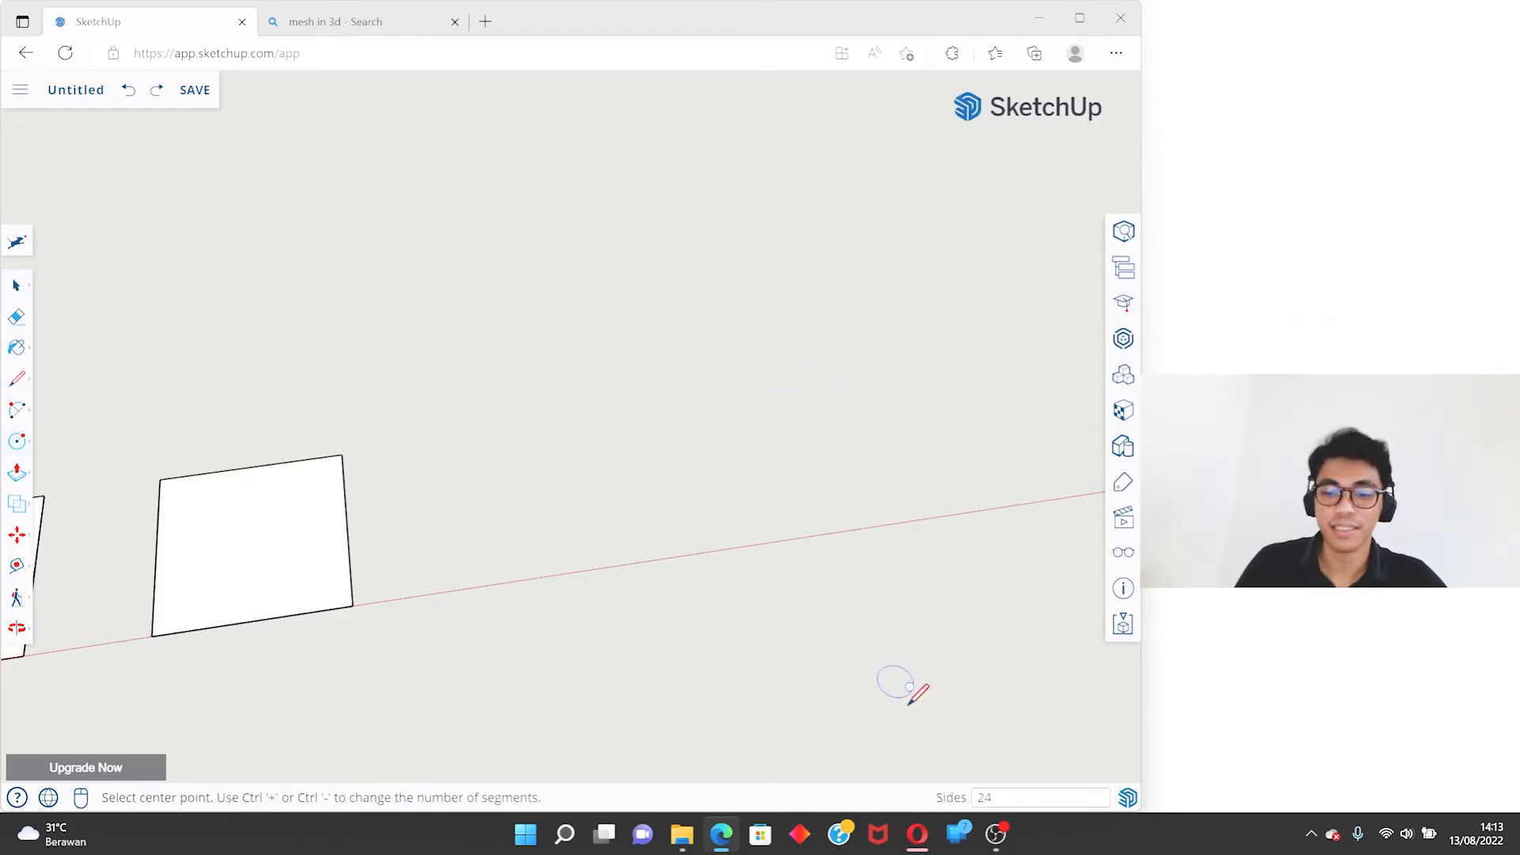
text(1)
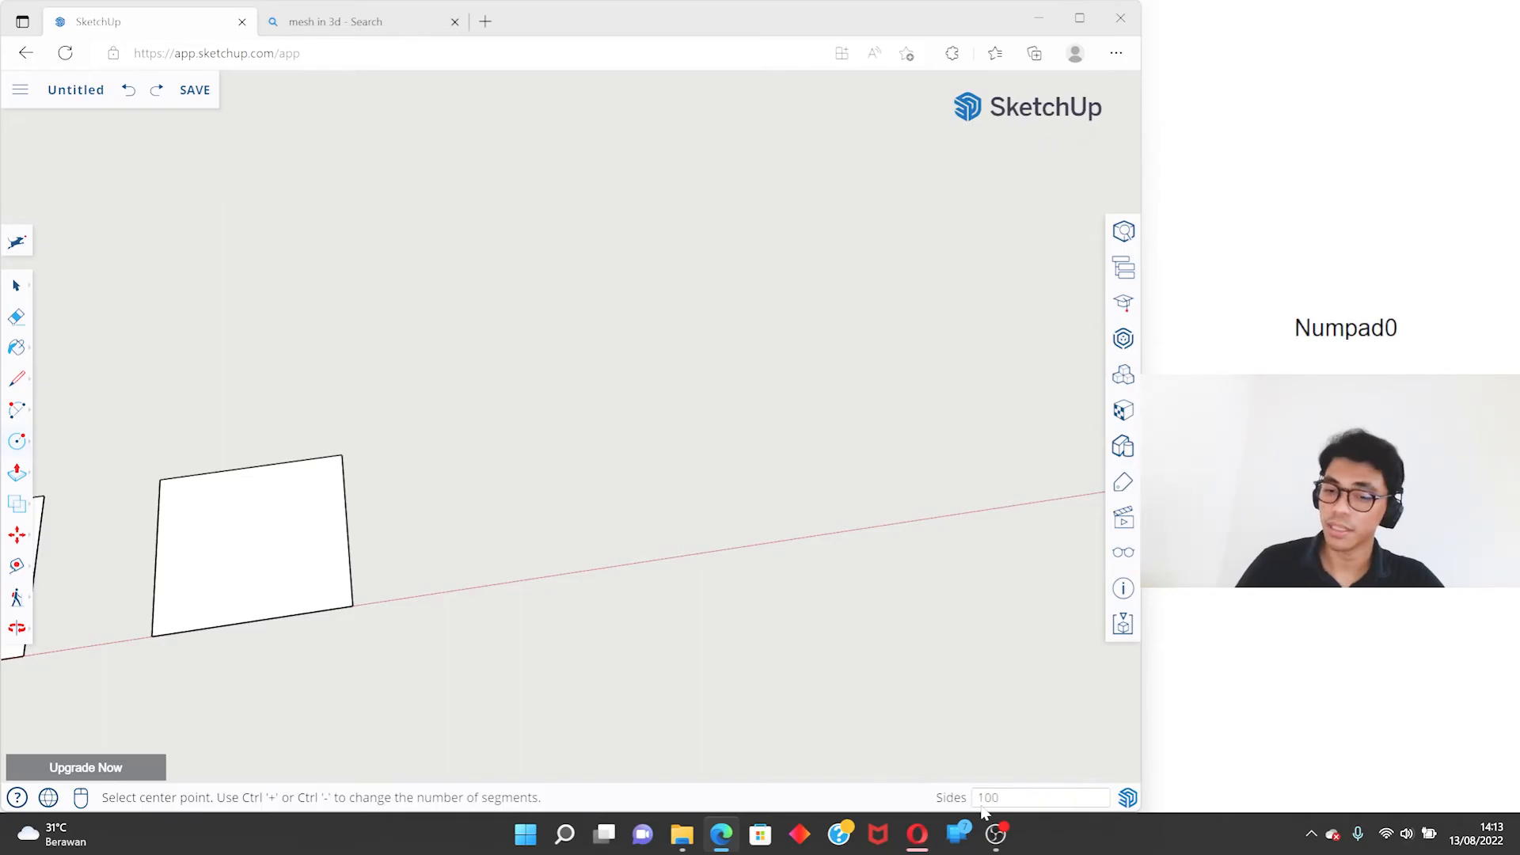
text(00)
key(Return)
click(707, 464)
text(1)
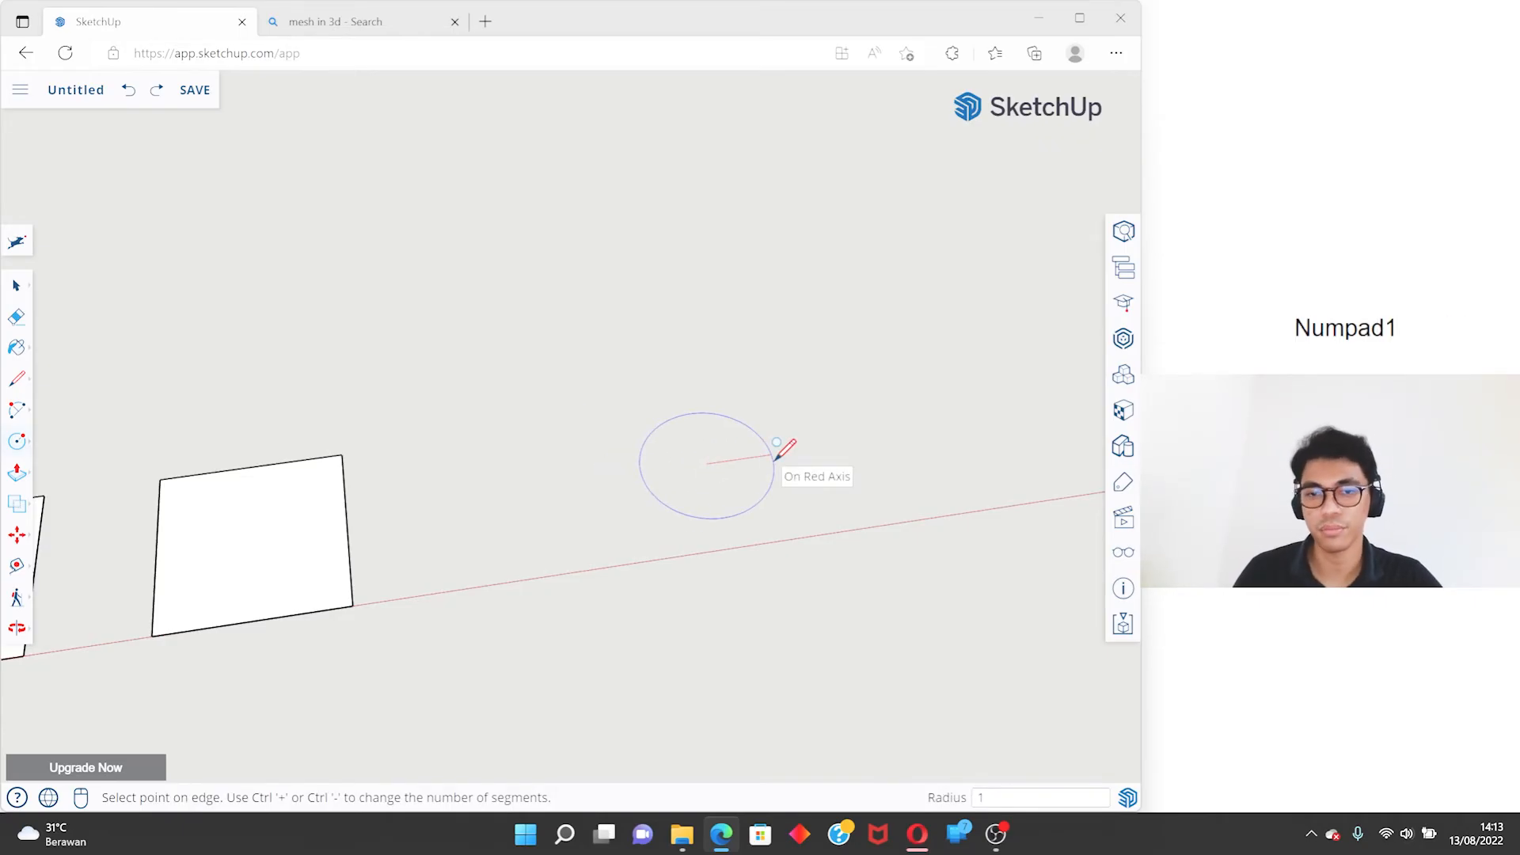
key(Return)
key(space)
- Select the 100-sided circle's edge and inspect the smoothness of its outline up close
scroll(774, 467, up, 5)
middle_drag(794, 321, 784, 520)
scroll(810, 374, down, 3)
click(810, 368)
scroll(793, 313, down, 3)
middle_drag(789, 355, 882, 354)
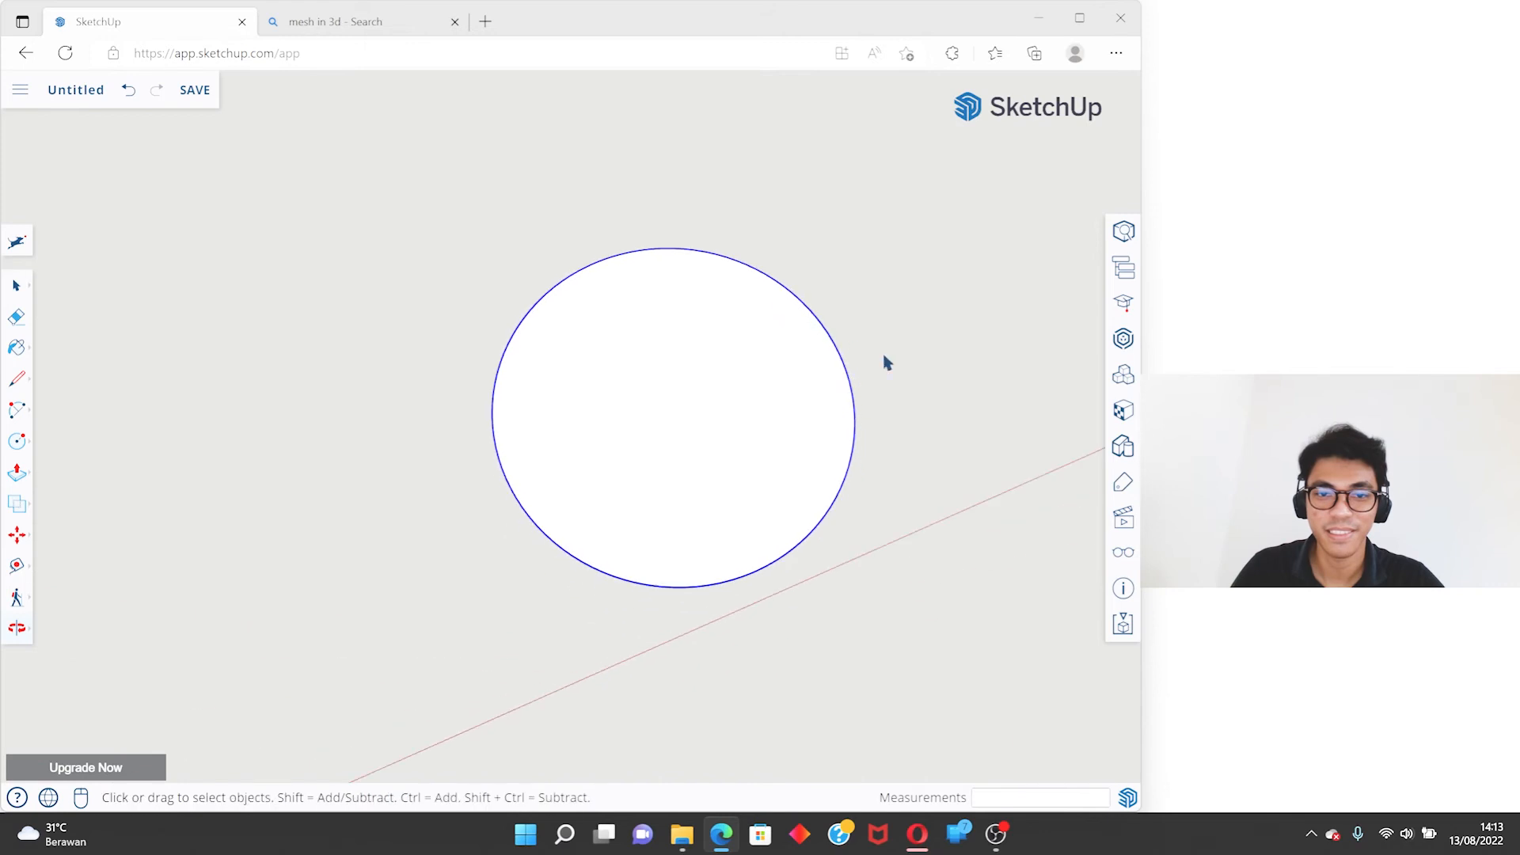
scroll(810, 391, down, 2)
scroll(678, 416, down, 3)
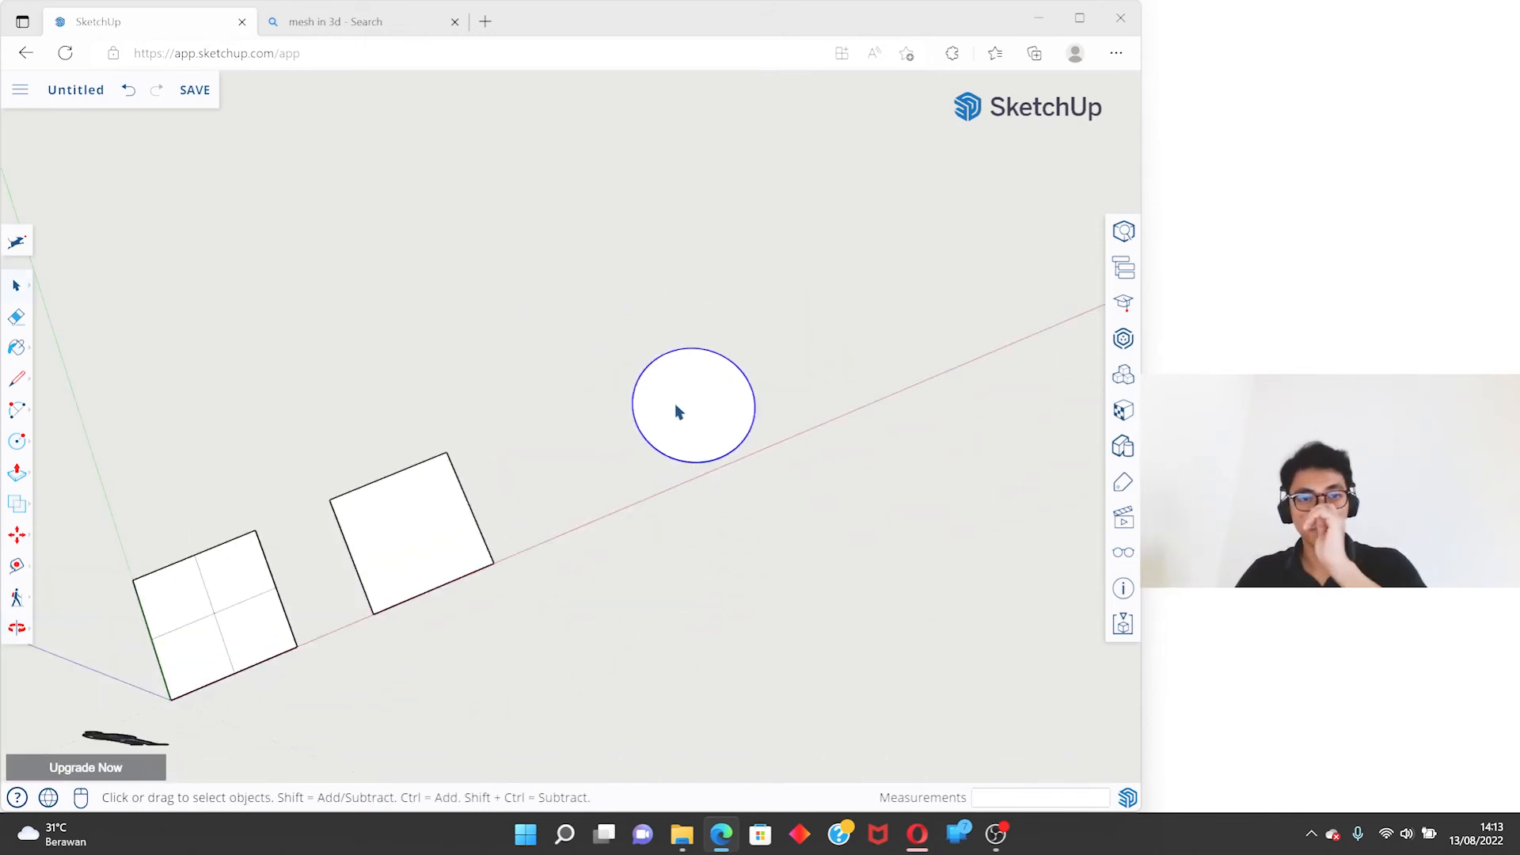
- Draw a hexagon with the Polygon tool behind the circle, with an inscribed radius of about 2.1 m
click(18, 441)
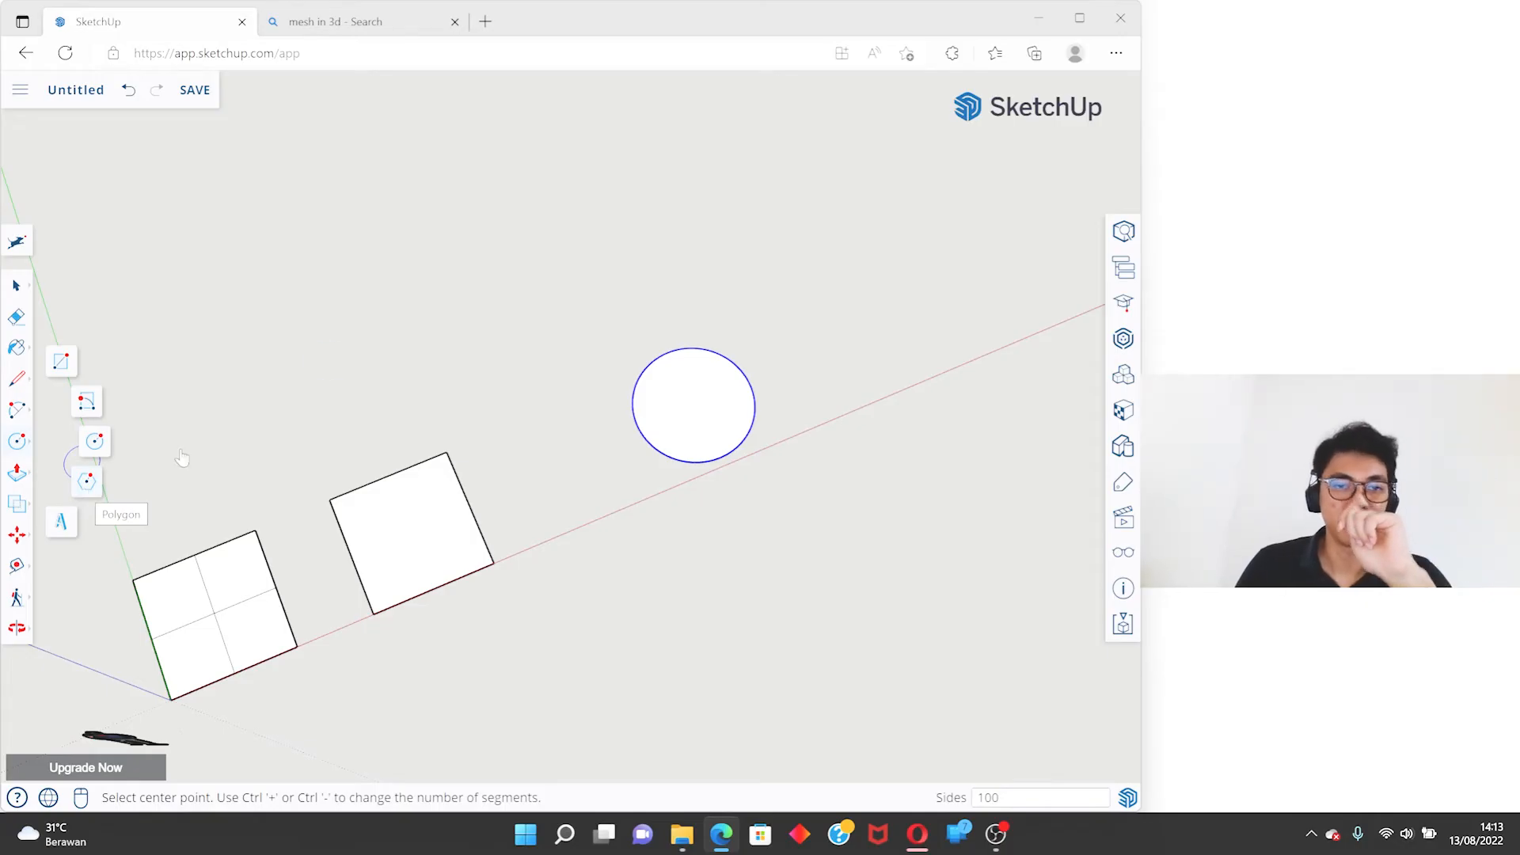
click(86, 481)
click(550, 245)
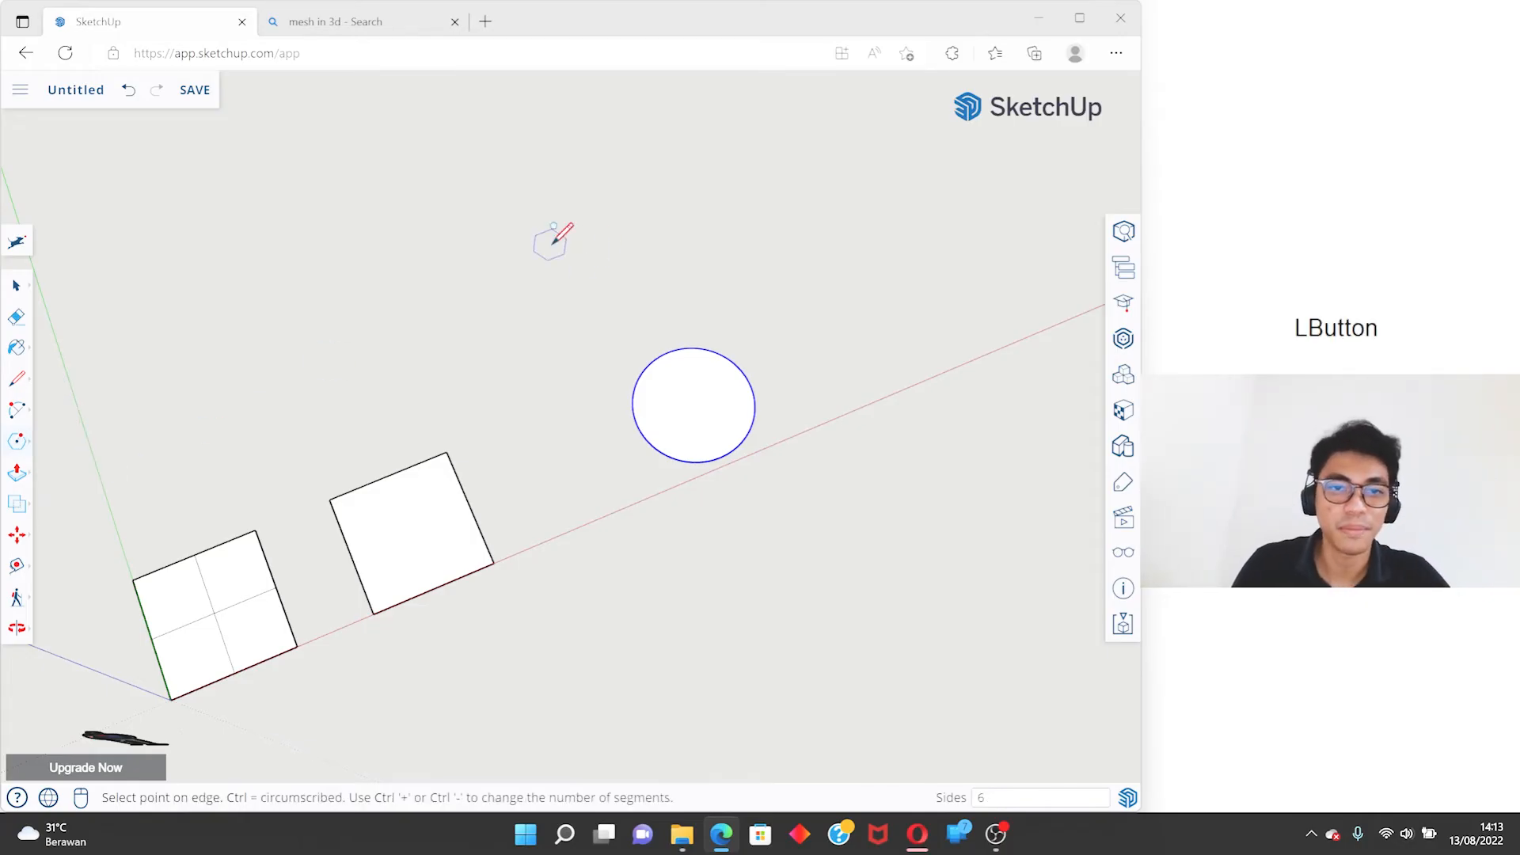
click(682, 235)
middle_drag(681, 234, 601, 234)
scroll(592, 309, down, 5)
shift+middle_drag(696, 438, 641, 421)
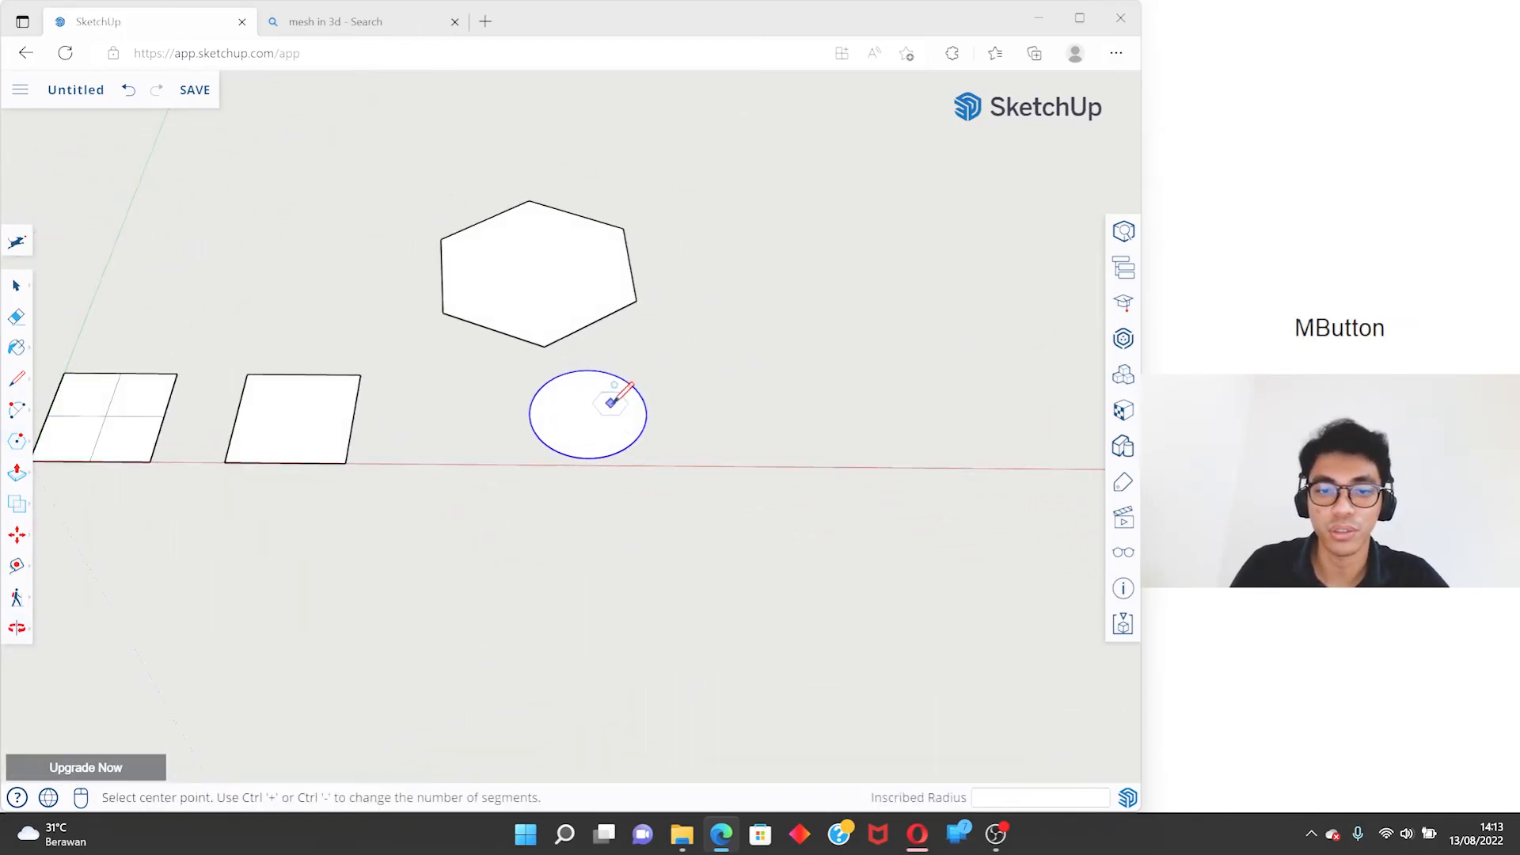
- Draw a second, smaller hexagon beside the first one, with an inscribed radius of about 1.7 m
middle_drag(552, 263, 207, 472)
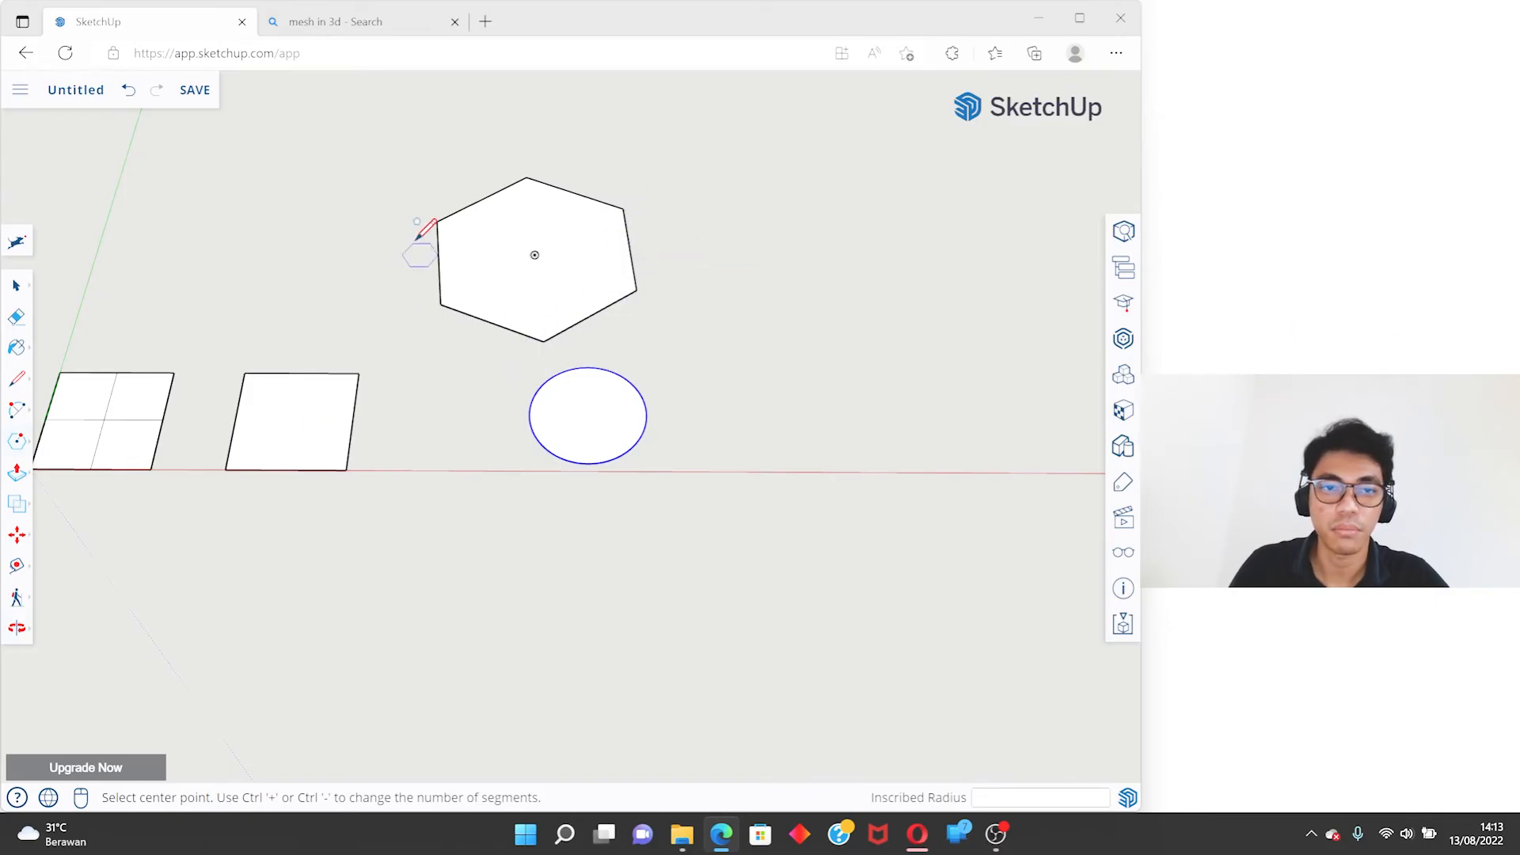
click(718, 192)
click(808, 210)
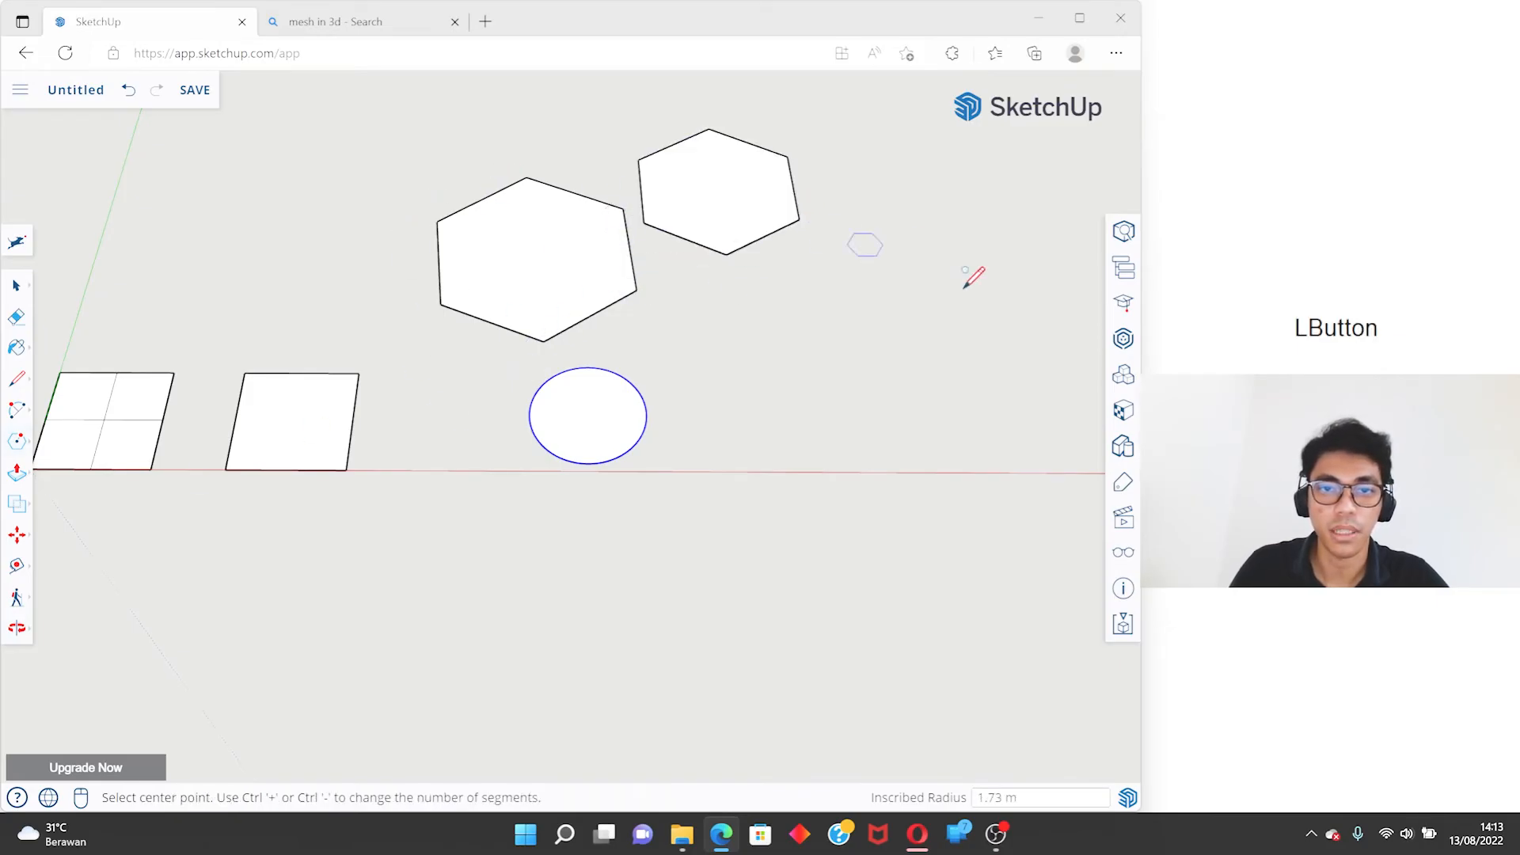
- Draw a six-sided circle with the Circle tool next to the two hexagons, with a radius of about 1.6 m
key(c)
text(6)
key(Return)
click(772, 317)
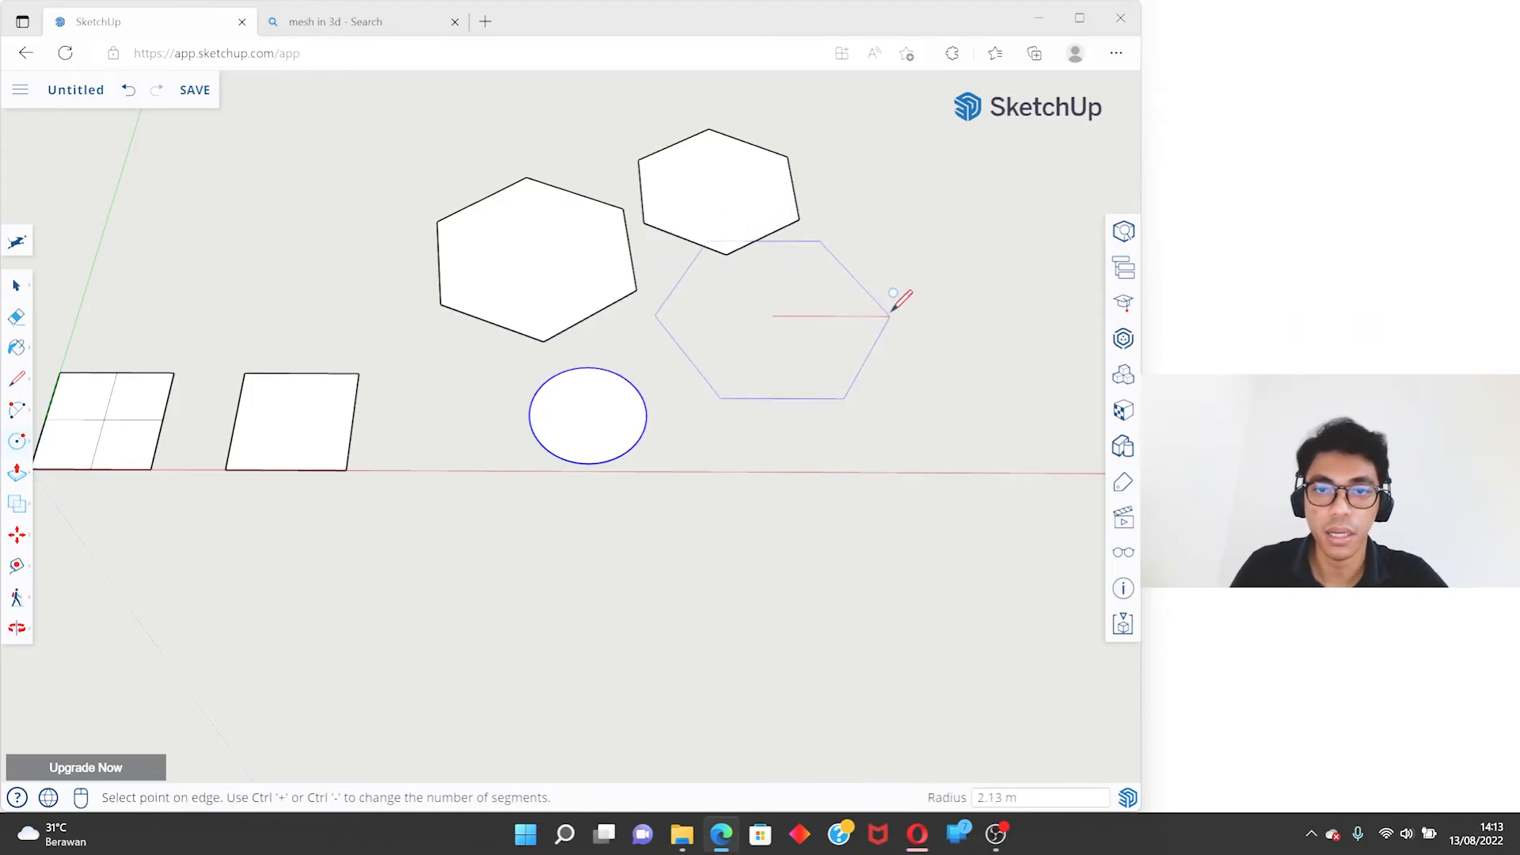
click(841, 279)
middle_drag(876, 390, 815, 491)
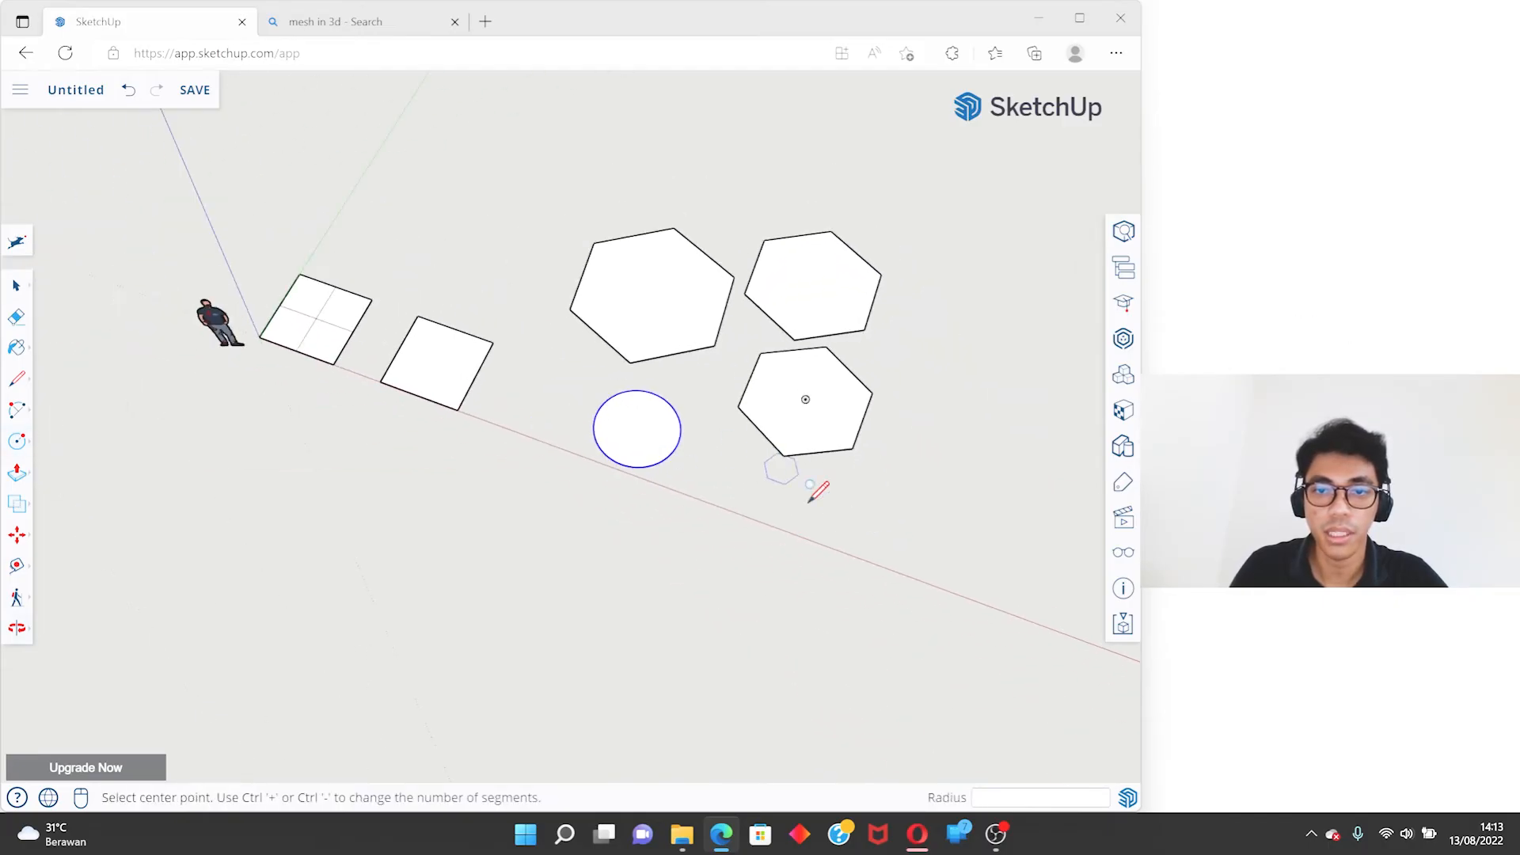
- Draw a larger six-sided circle across the red axis, in front of the other hexagons and beyond the circle
click(783, 553)
click(876, 533)
middle_drag(876, 533, 575, 332)
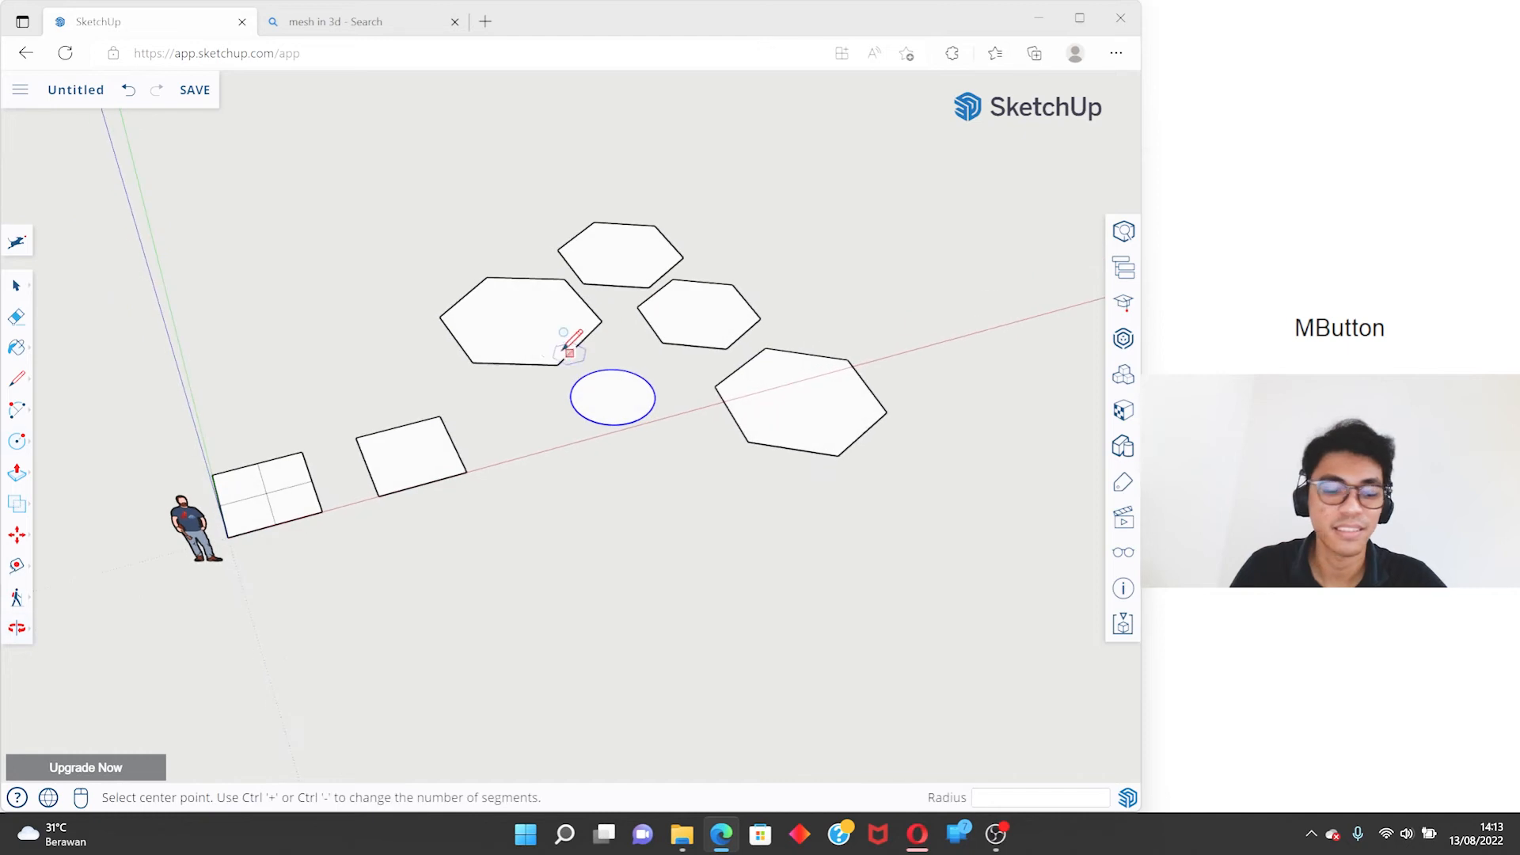
click(20, 444)
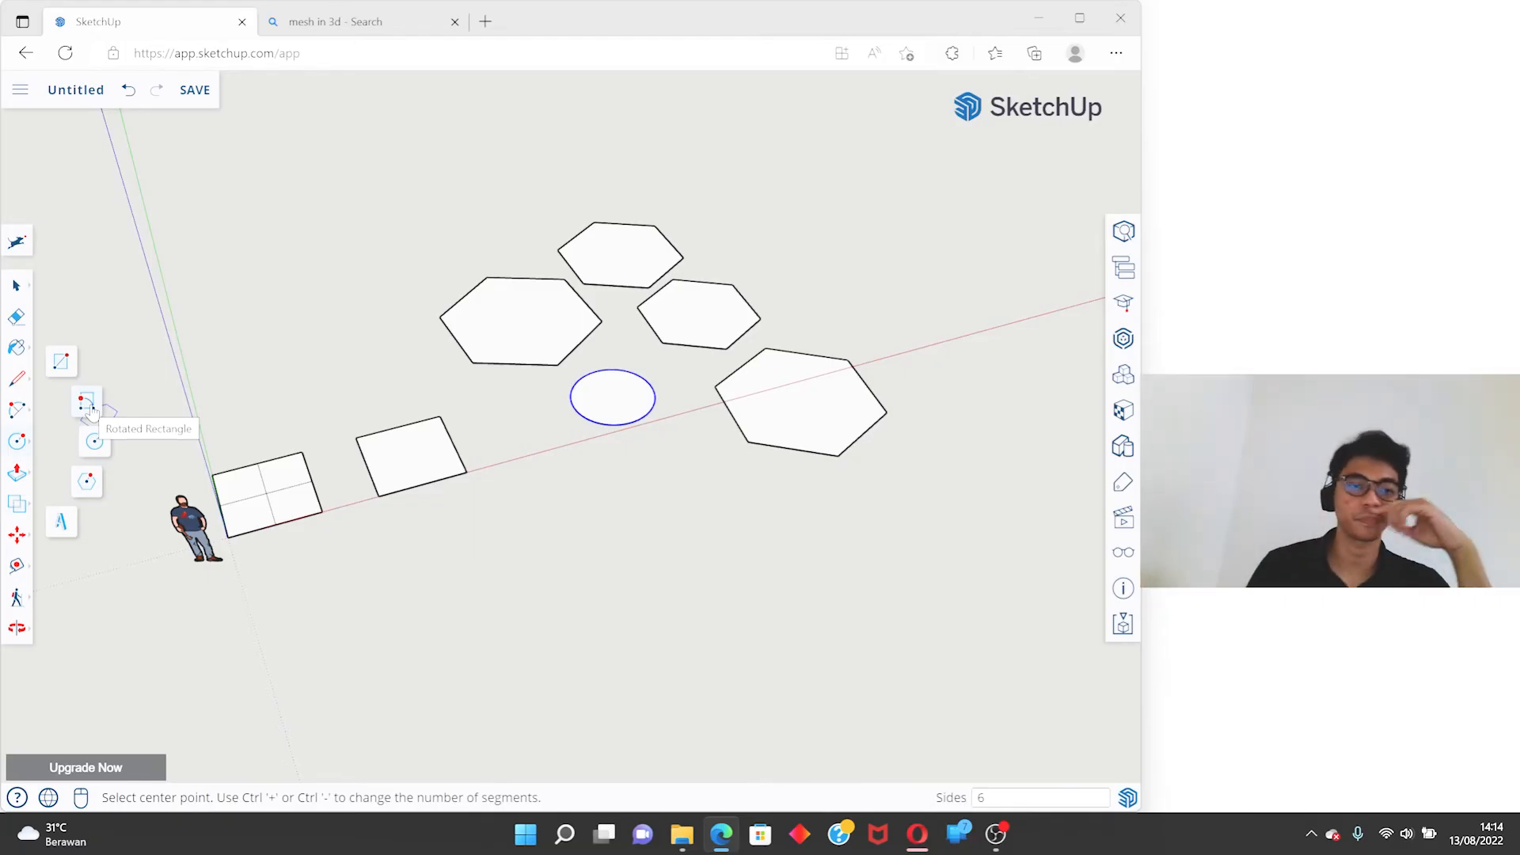
key(space)
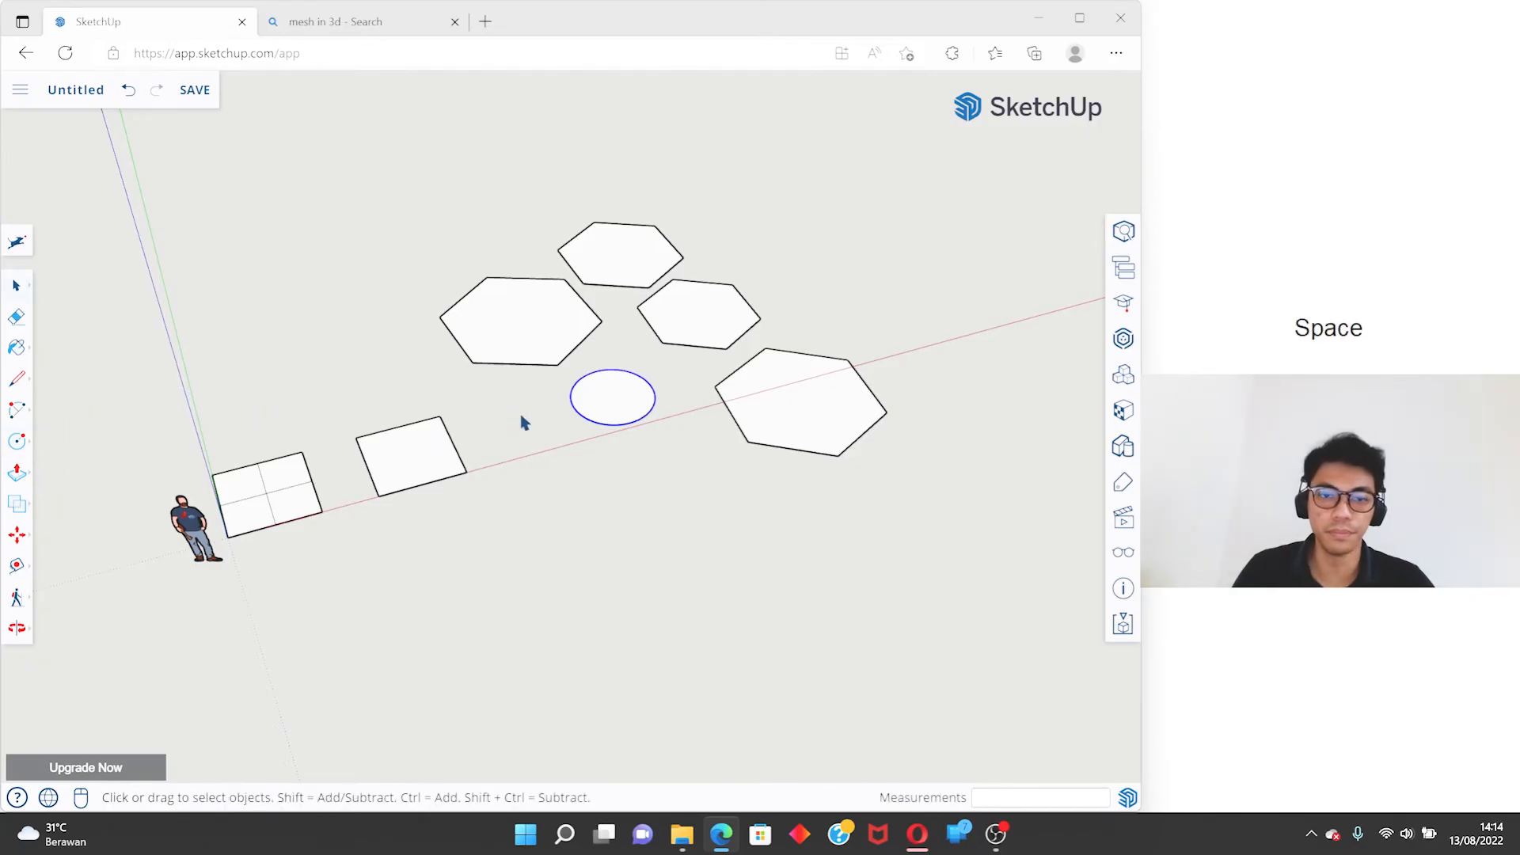
- Undo the hexagons and the circle, and redo them all
key(ctrl+z)
key(ctrl+z)
key(ctrl+z)
key(ctrl+z)
key(ctrl+z)
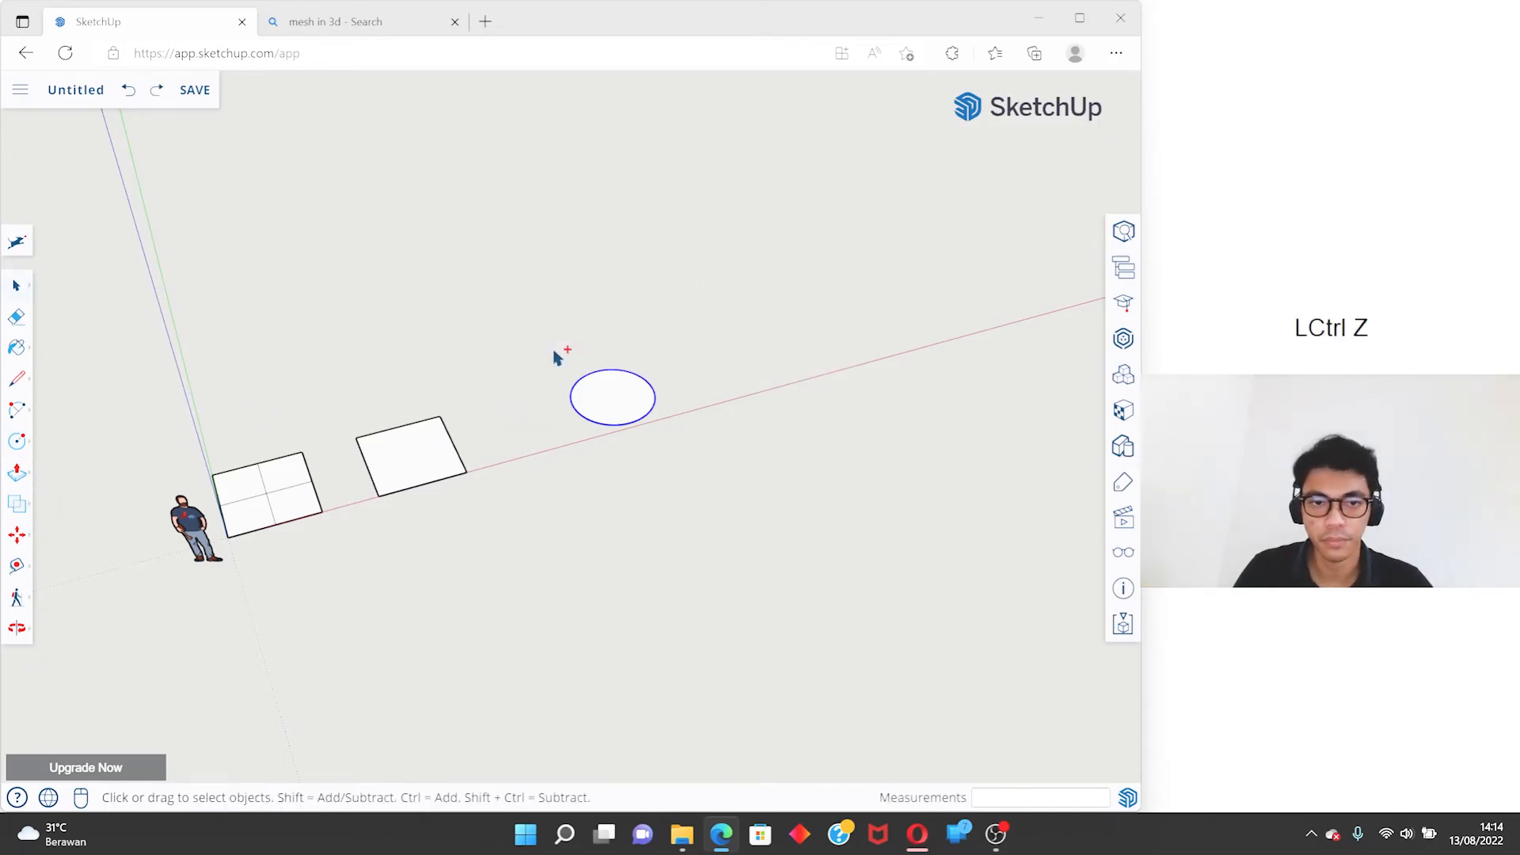
ctrl+scroll(399, 411, up, 1)
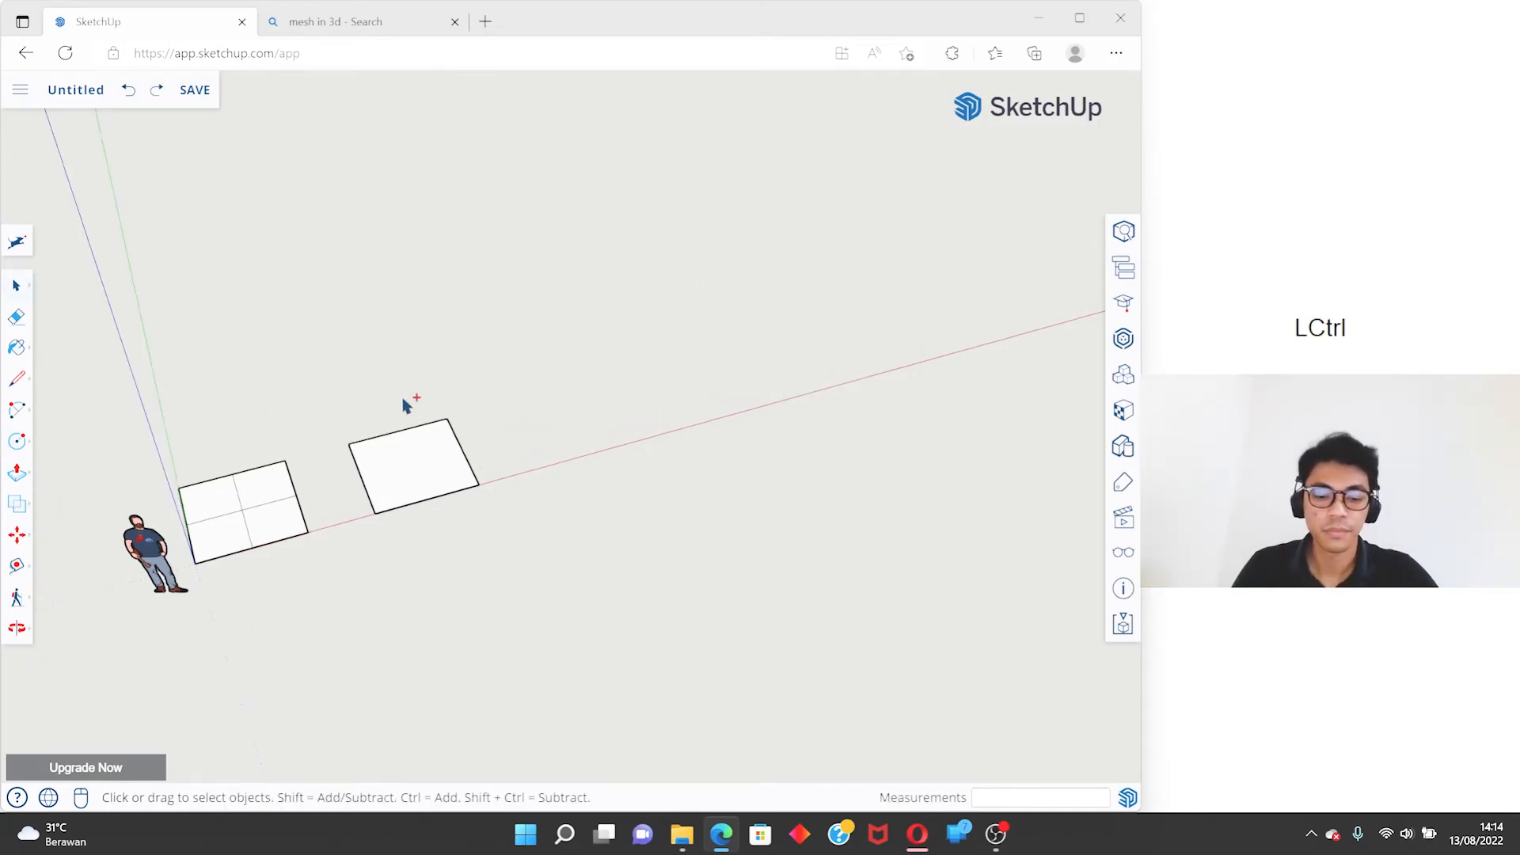
key(ctrl+y)
key(ctrl+y)
key(ctrl+y)
key(ctrl+y)
key(ctrl+y)
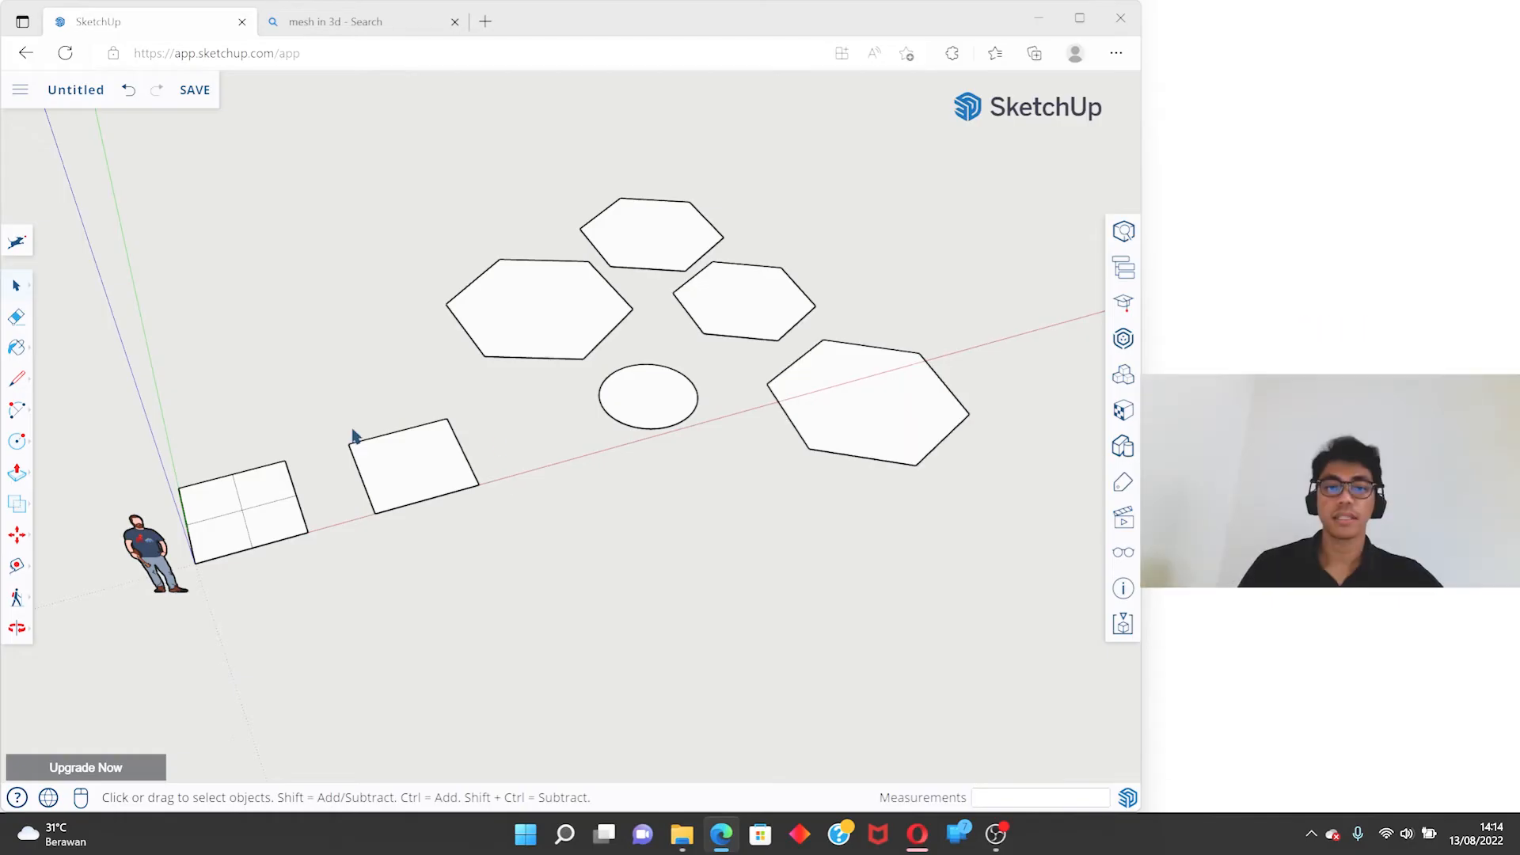
click(19, 473)
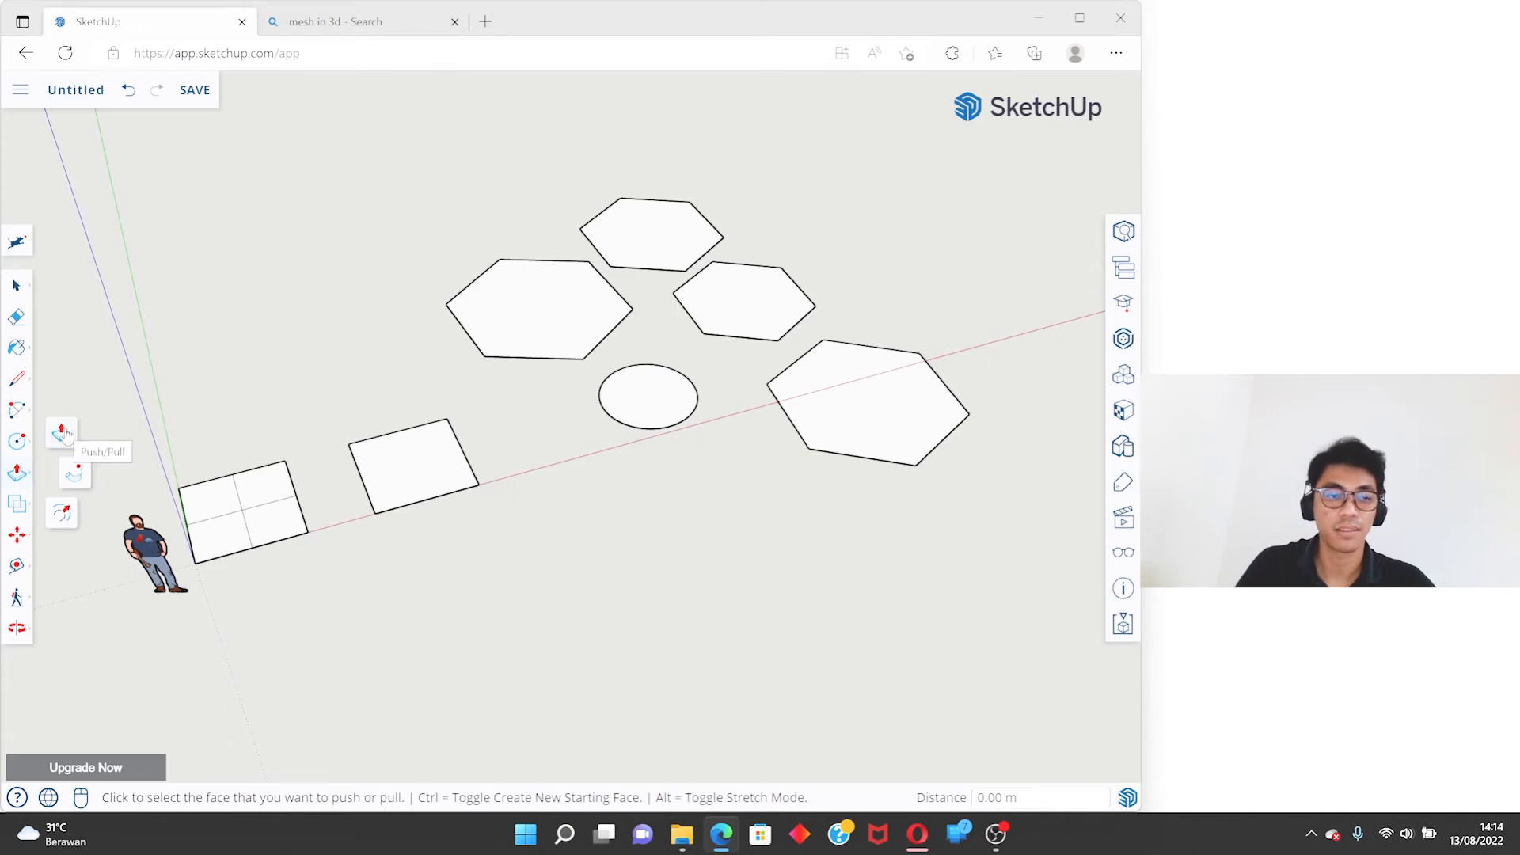
click(73, 472)
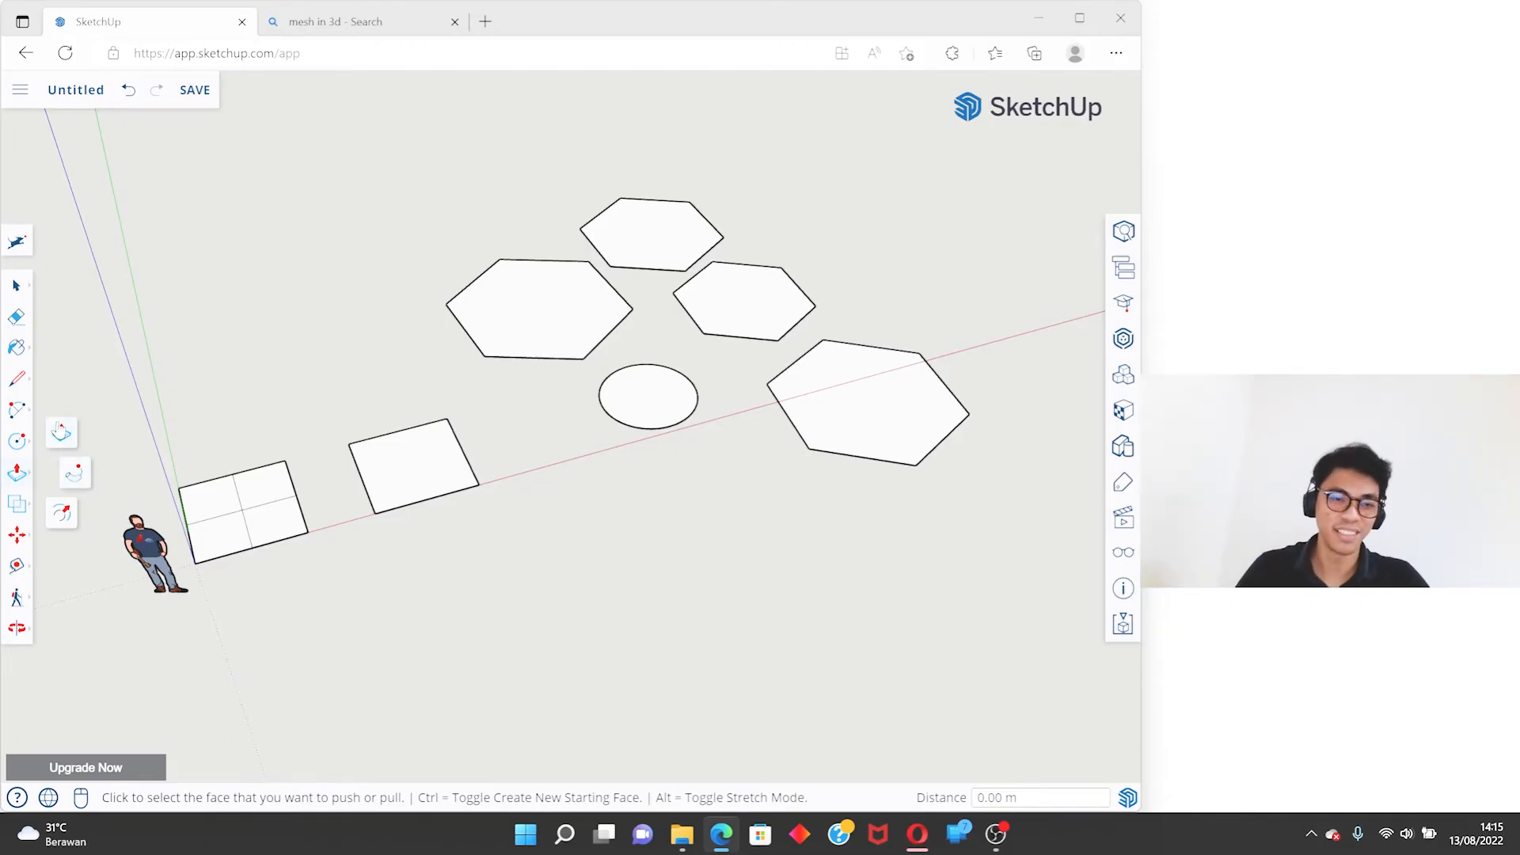
scroll(273, 463, up, 2)
mouse_move(254, 474)
middle_down()
mouse_move(475, 451)
mouse_move(51, 444)
mouse_move(293, 456)
middle_up()
- Copy the undivided square straight up by about 1.3 m with the Move tool
key(space)
middle_drag(393, 407, 562, 492)
key(m)
key(space)
key(m)
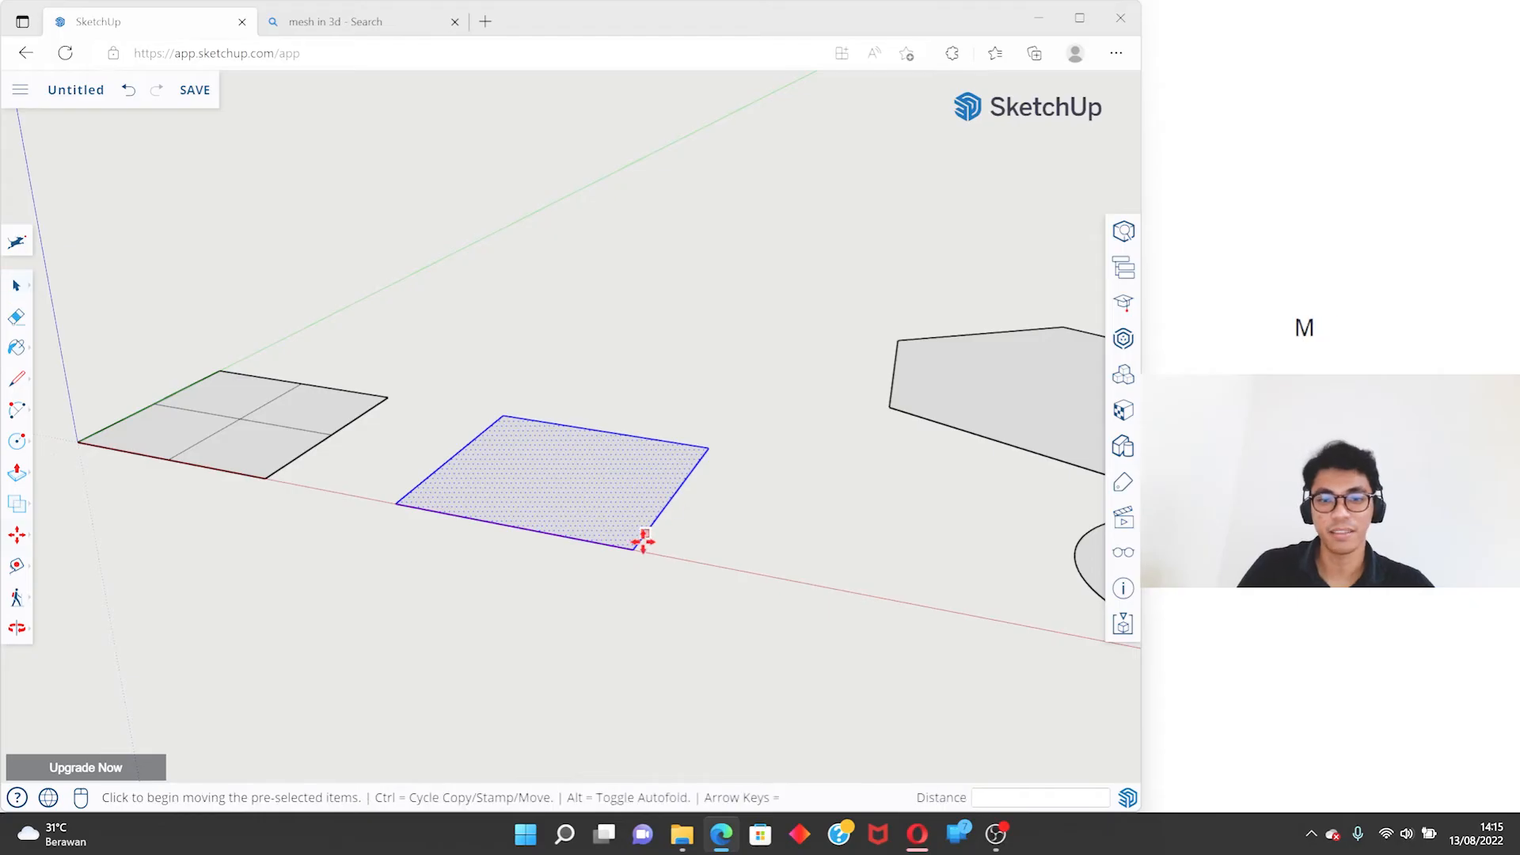
key(ctrl)
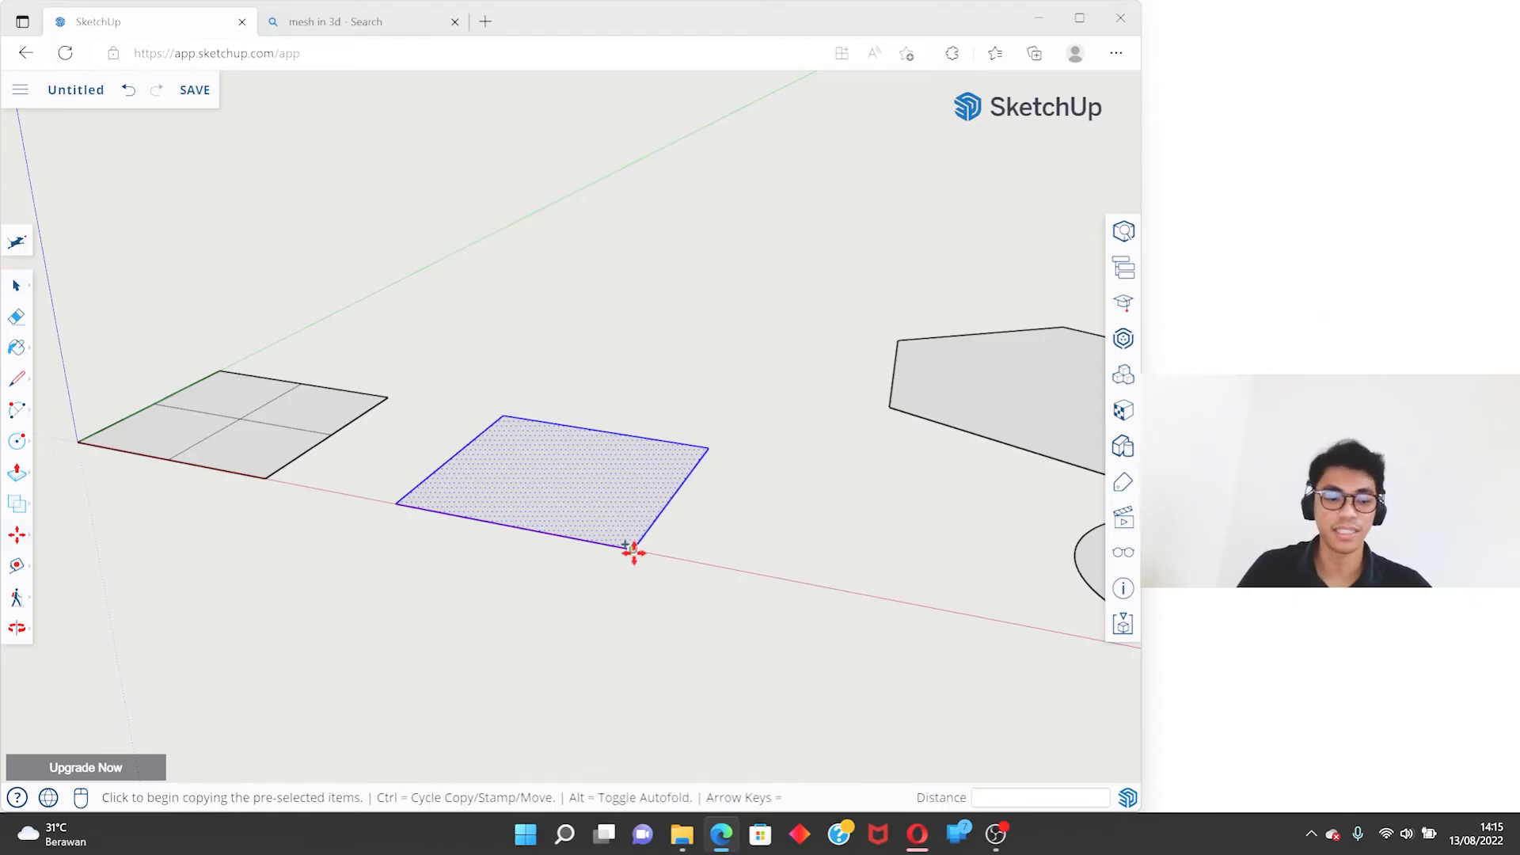
click(634, 548)
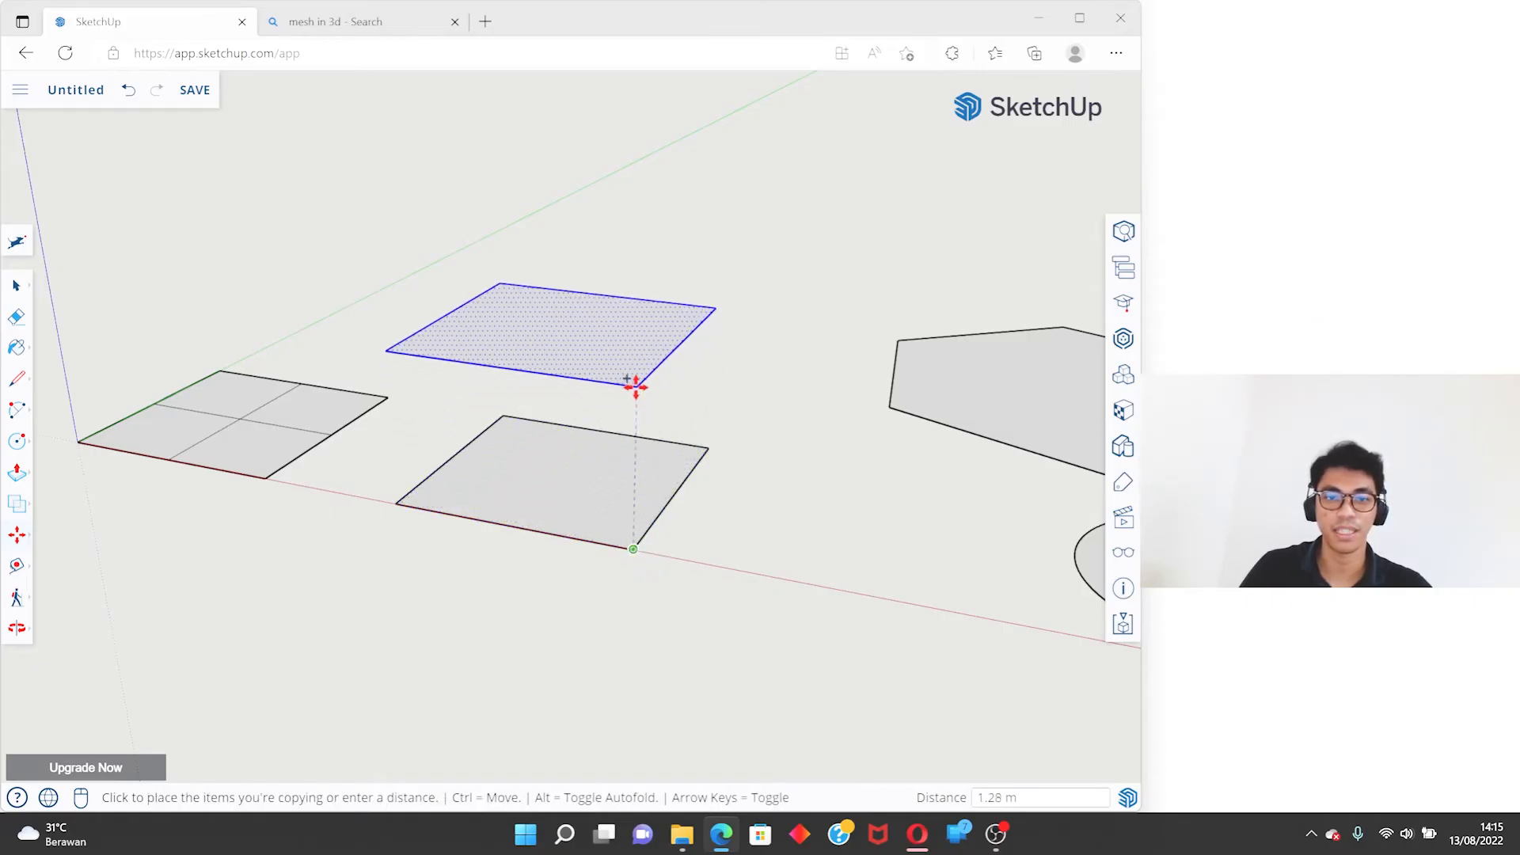
click(636, 383)
middle_drag(621, 417, 580, 401)
- Connect the four corners of the raised square to the corners of the square below with vertical lines, closing the box
key(l)
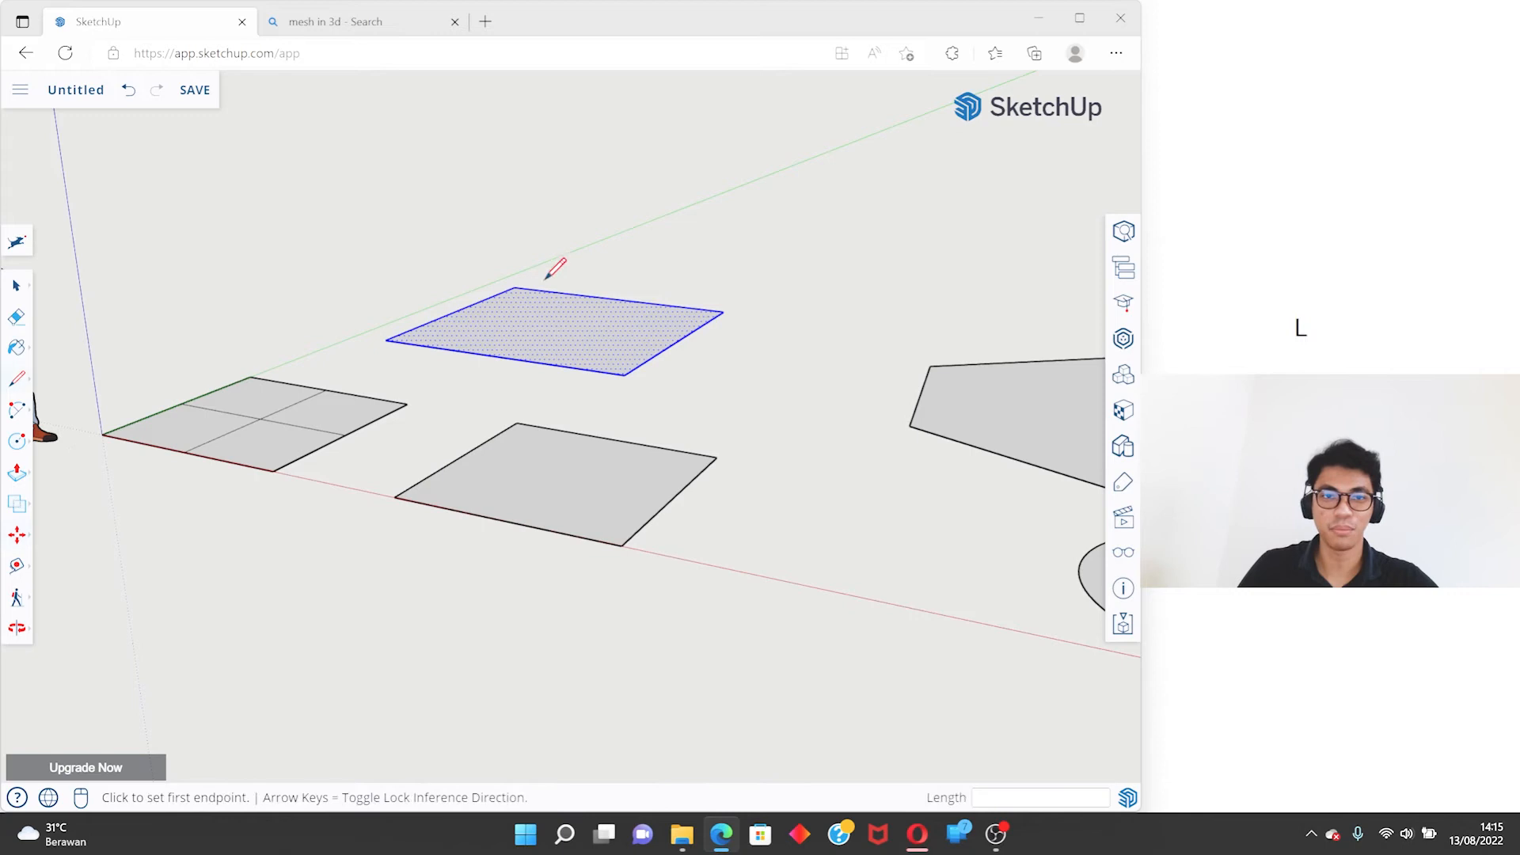
click(515, 287)
click(518, 422)
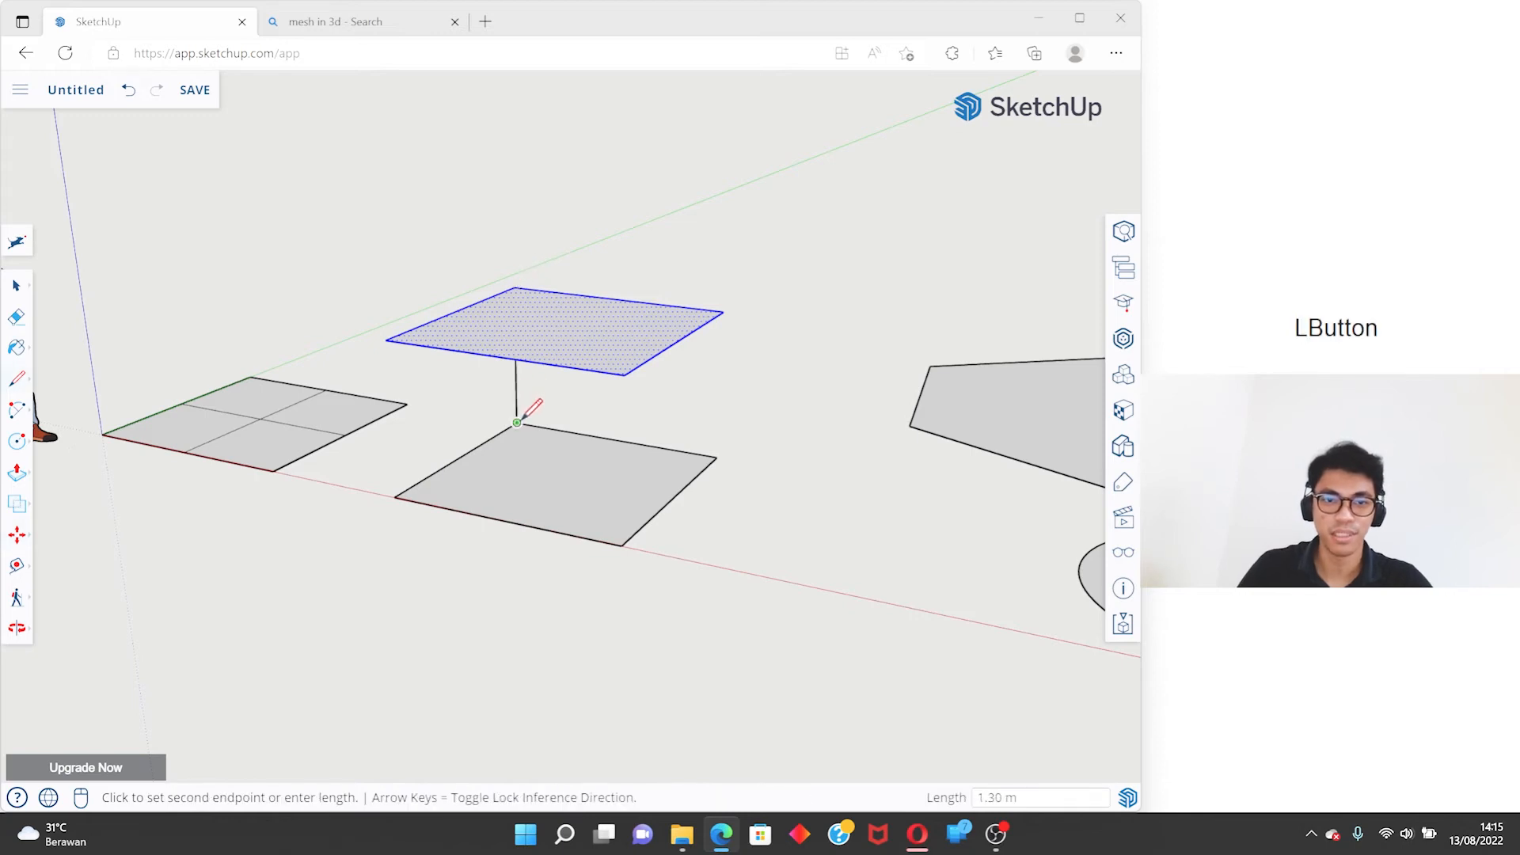
key(l)
click(385, 339)
click(395, 497)
click(722, 312)
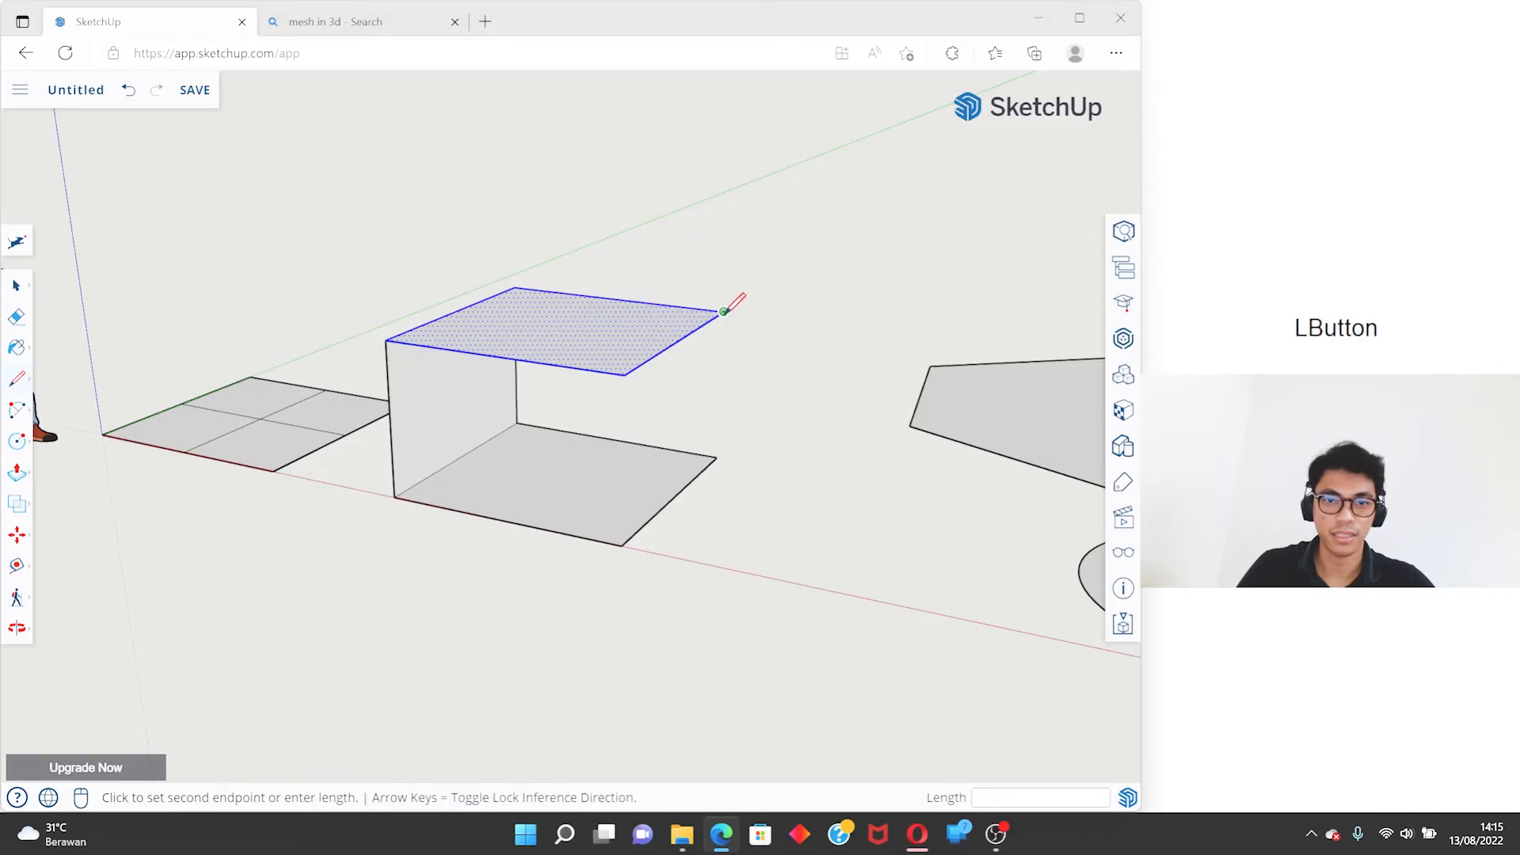
click(717, 457)
key(l)
click(624, 373)
click(622, 544)
key(space)
mouse_move(633, 519)
middle_down()
mouse_move(421, 295)
mouse_move(526, 135)
mouse_move(1041, 244)
mouse_move(936, 468)
mouse_move(396, 507)
mouse_move(271, 383)
mouse_move(380, 380)
mouse_move(981, 459)
mouse_move(529, 337)
mouse_move(1037, 273)
mouse_move(838, 379)
middle_up()
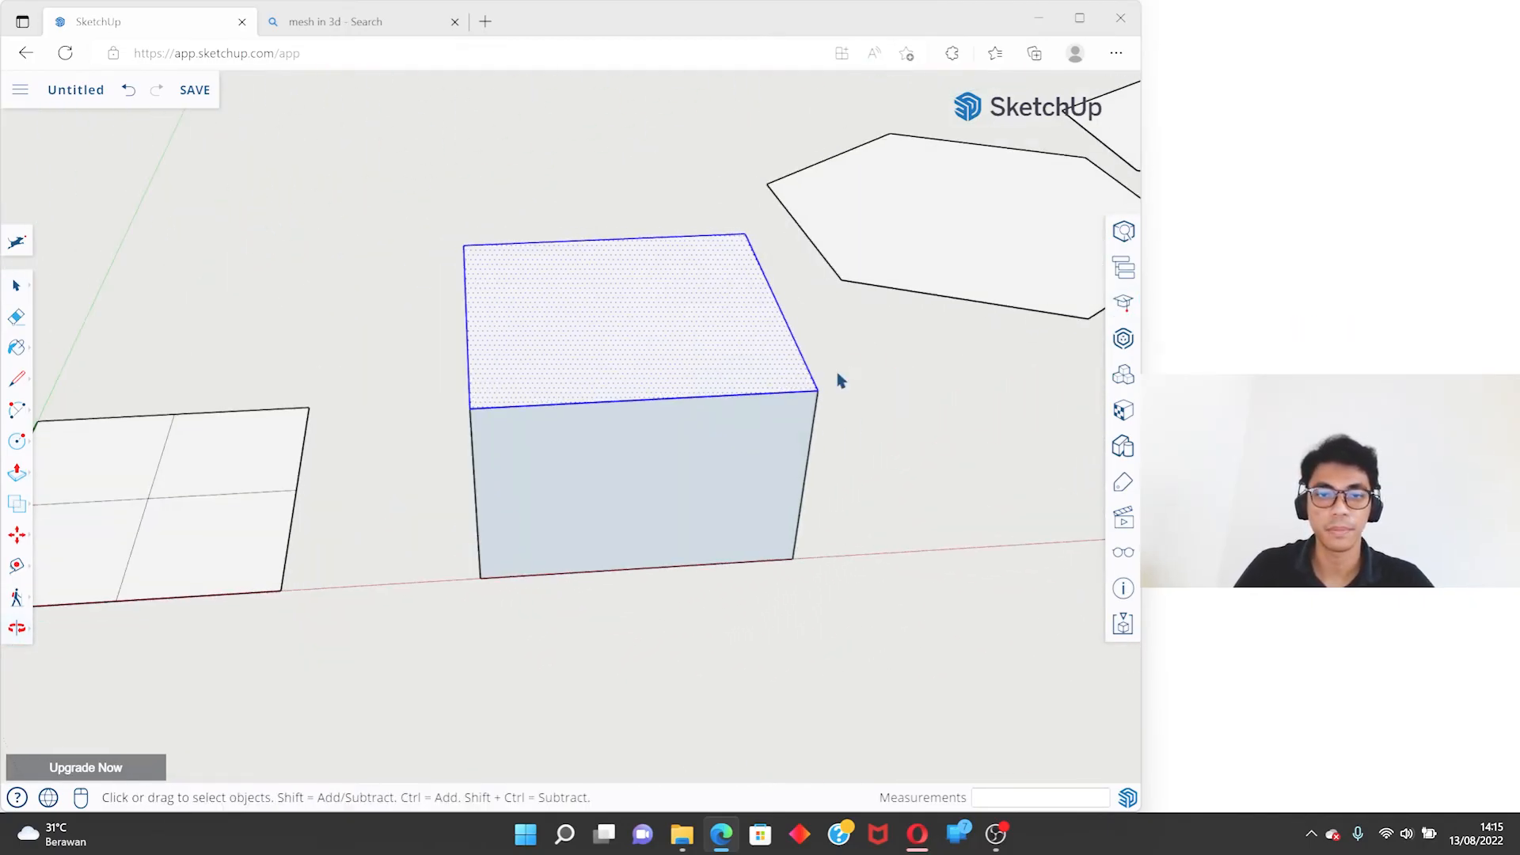
- Undo the vertical lines and the raised copy of the square, leaving only the flat square
scroll(614, 325, down, 4)
key(space)
key(ctrl+z)
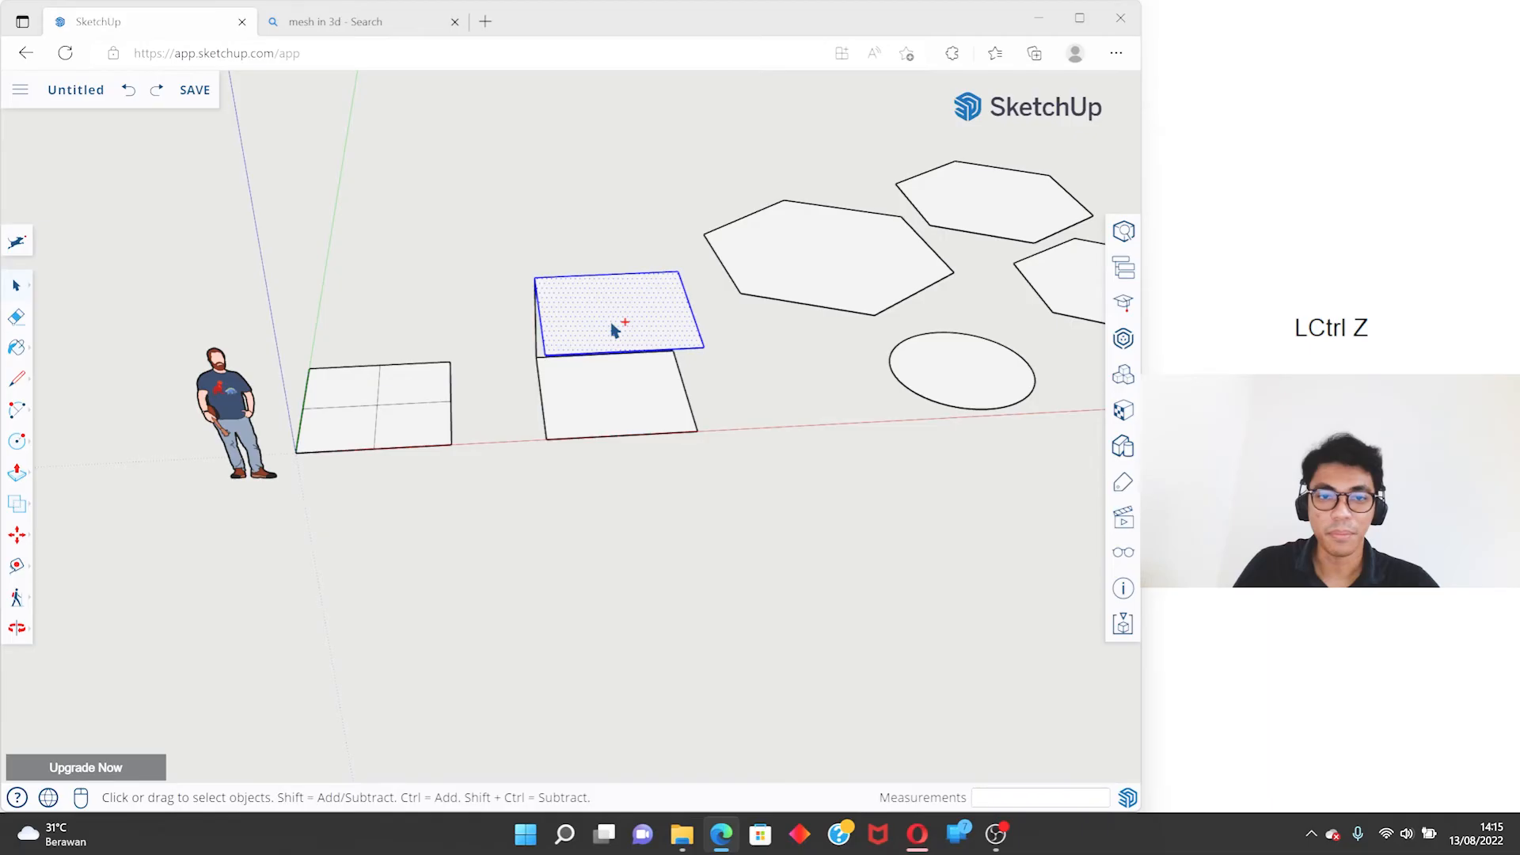
mouse_move(631, 348)
middle_down()
mouse_move(655, 353)
mouse_move(292, 444)
middle_up()
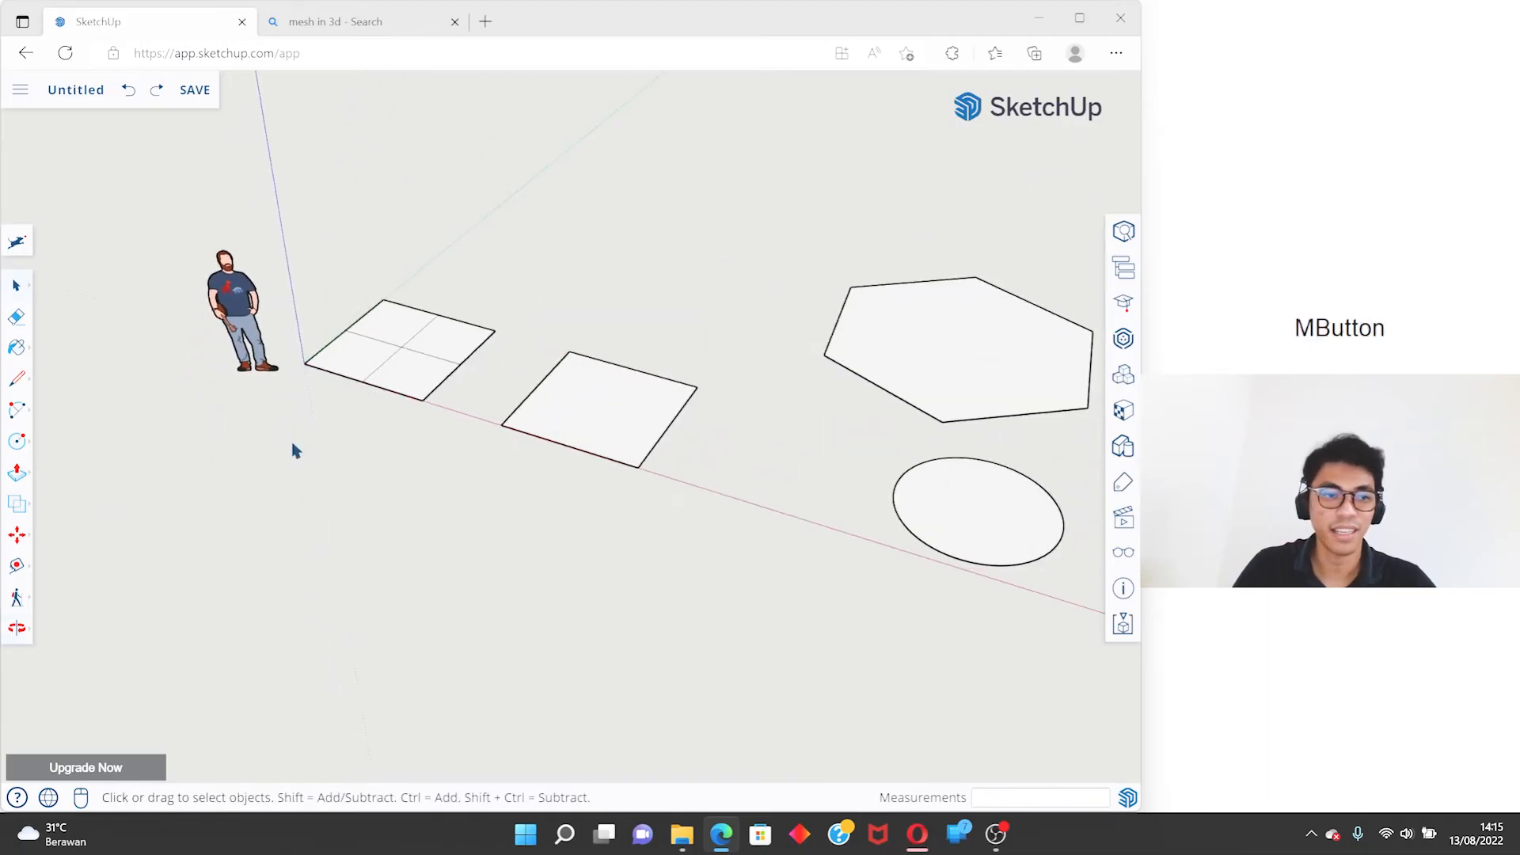
- Extrude the undivided square up 2 m with Push/Pull to make a cube
click(18, 473)
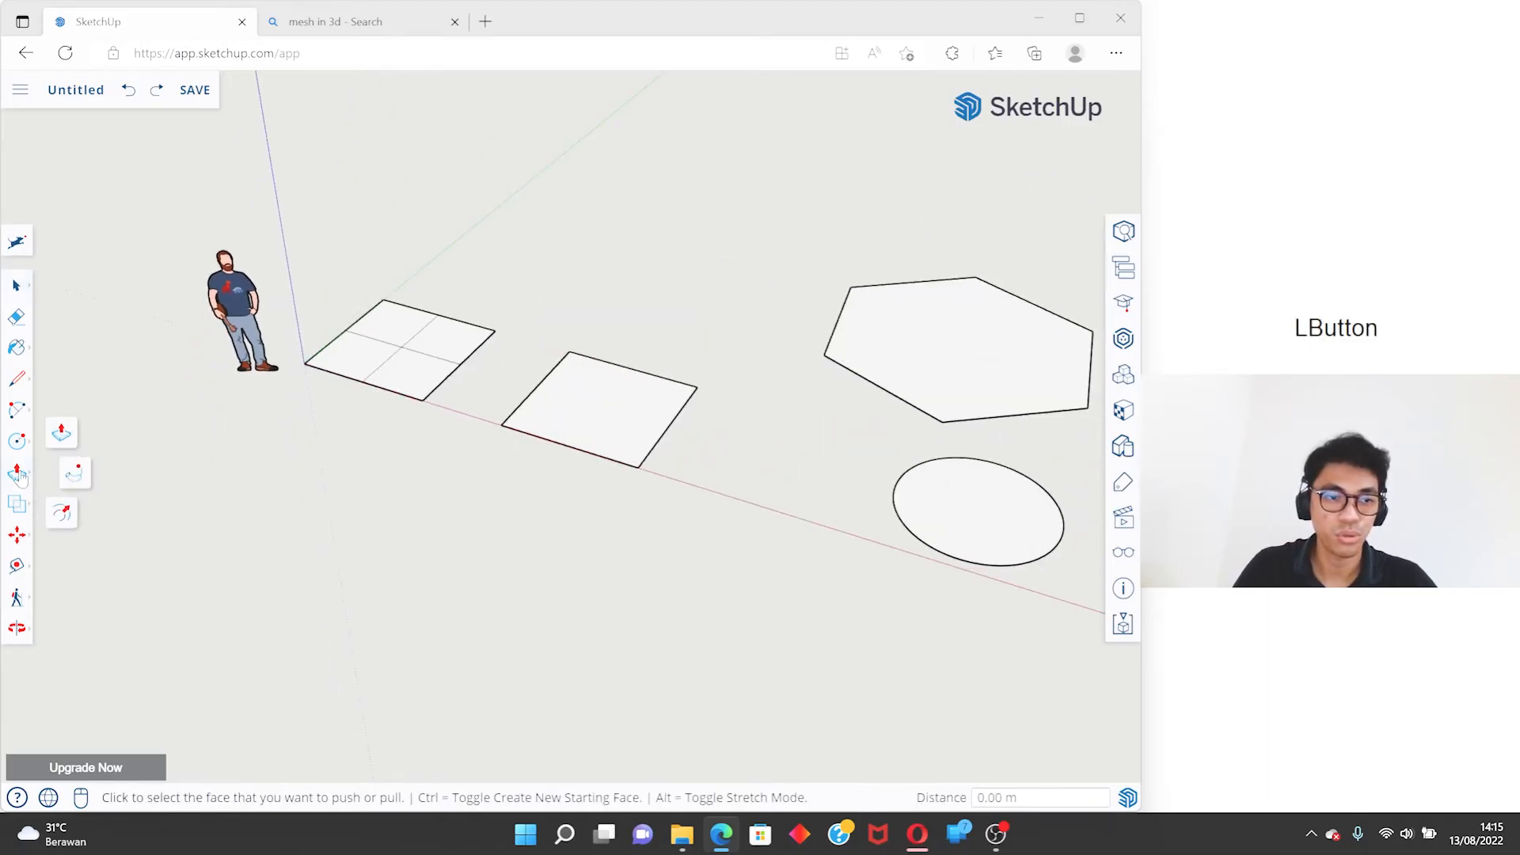
click(62, 436)
scroll(664, 295, up, 4)
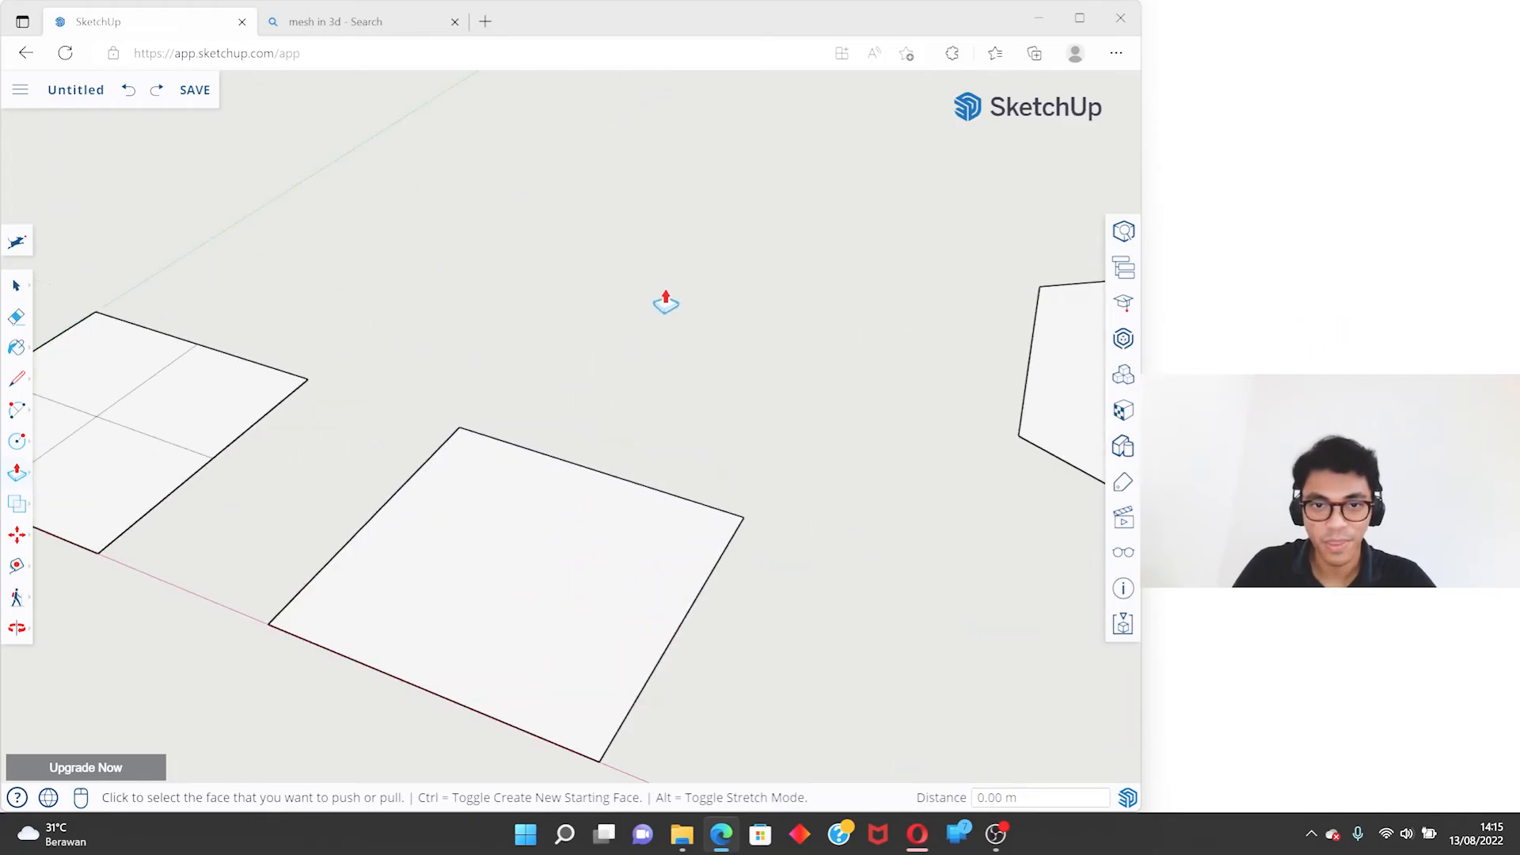
scroll(630, 192, down, 2)
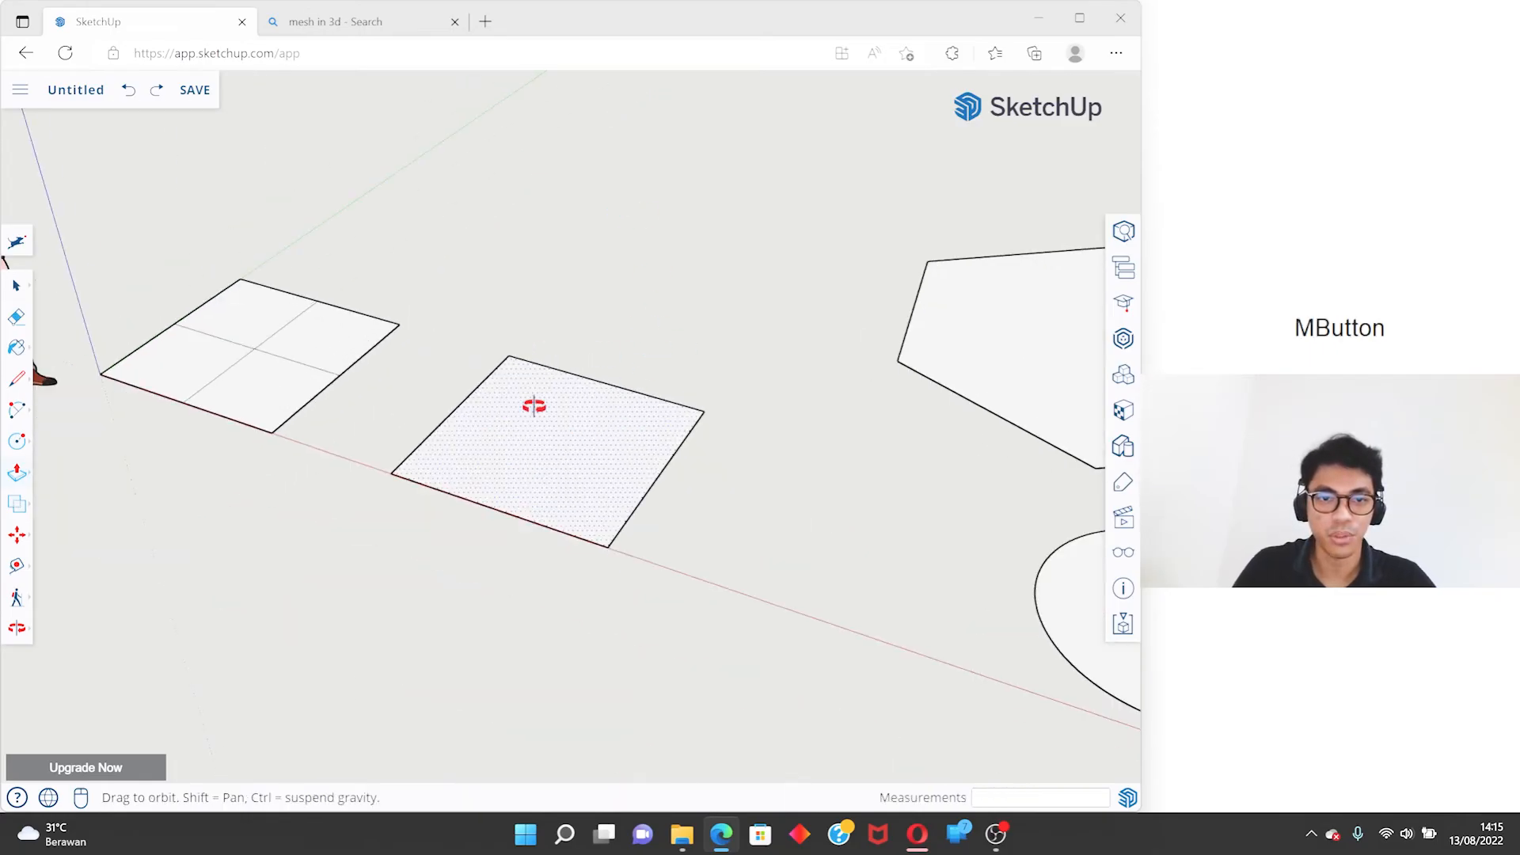
middle_drag(536, 419, 642, 311)
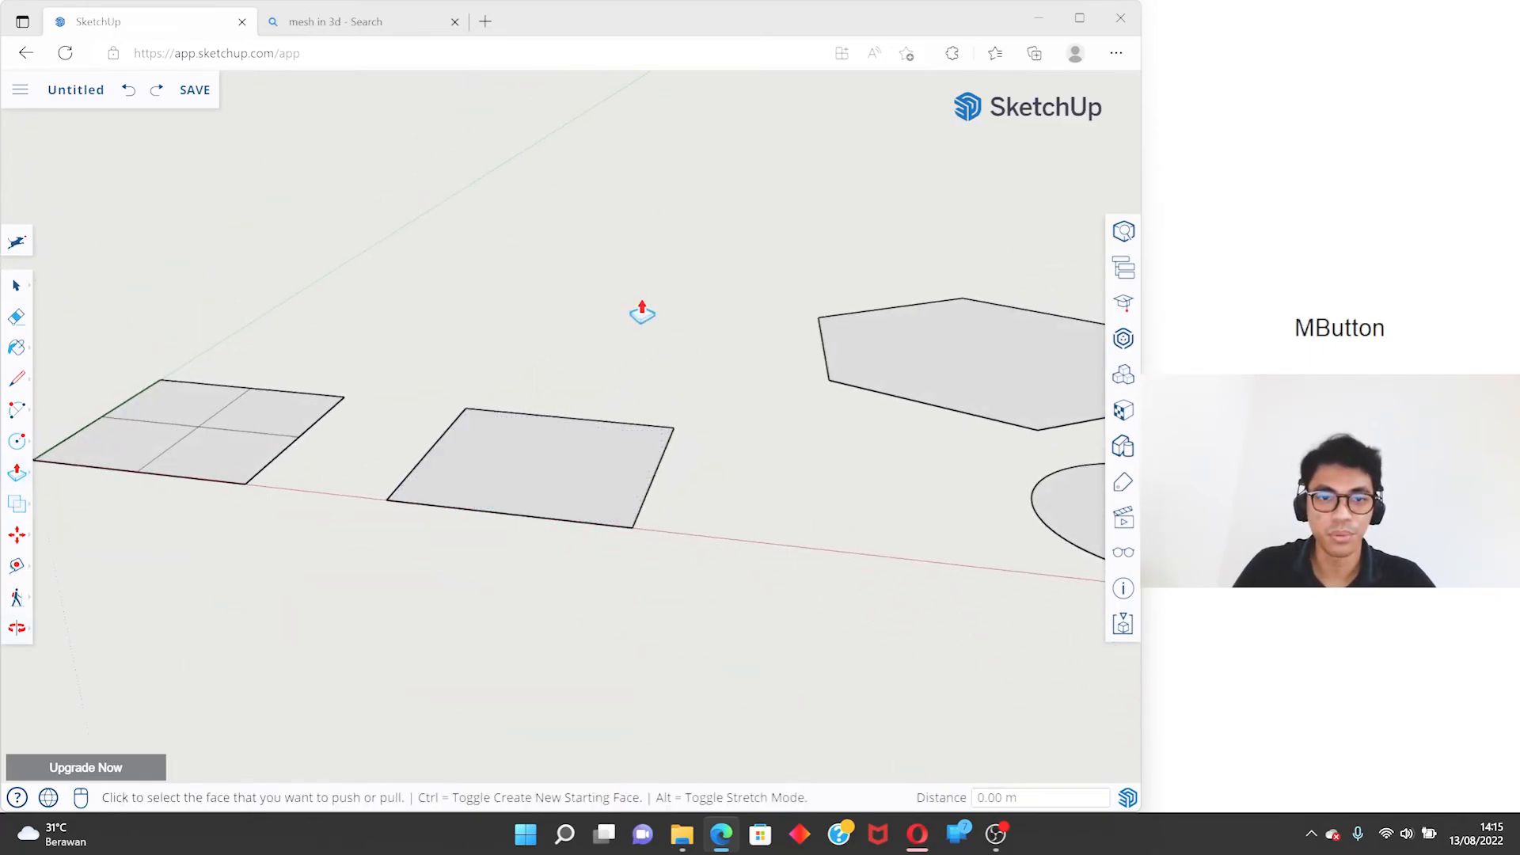
click(546, 471)
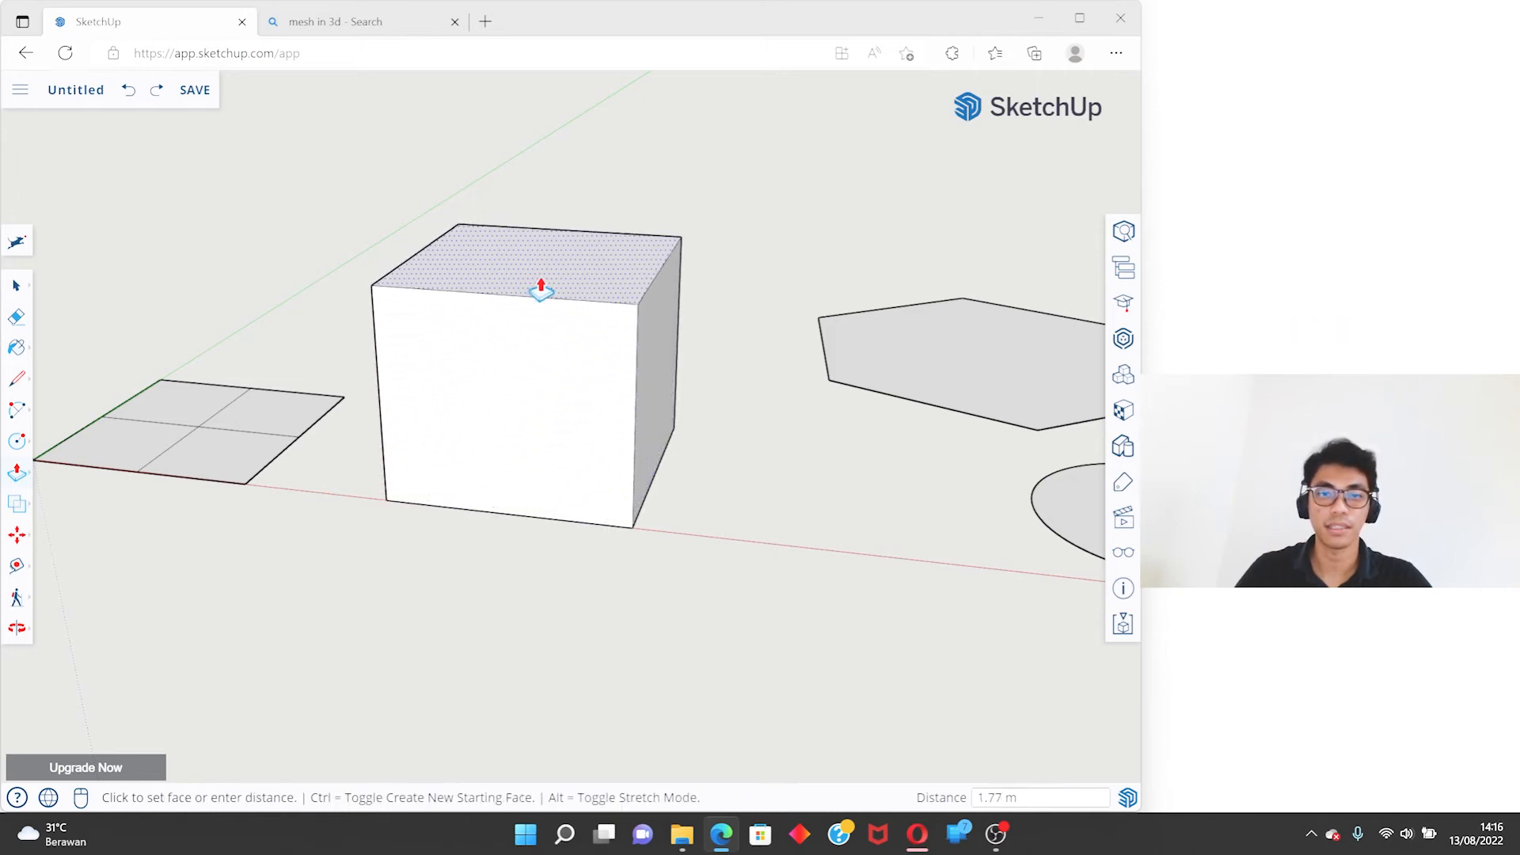
scroll(614, 298, down, 5)
shift+middle_drag(575, 308, 516, 285)
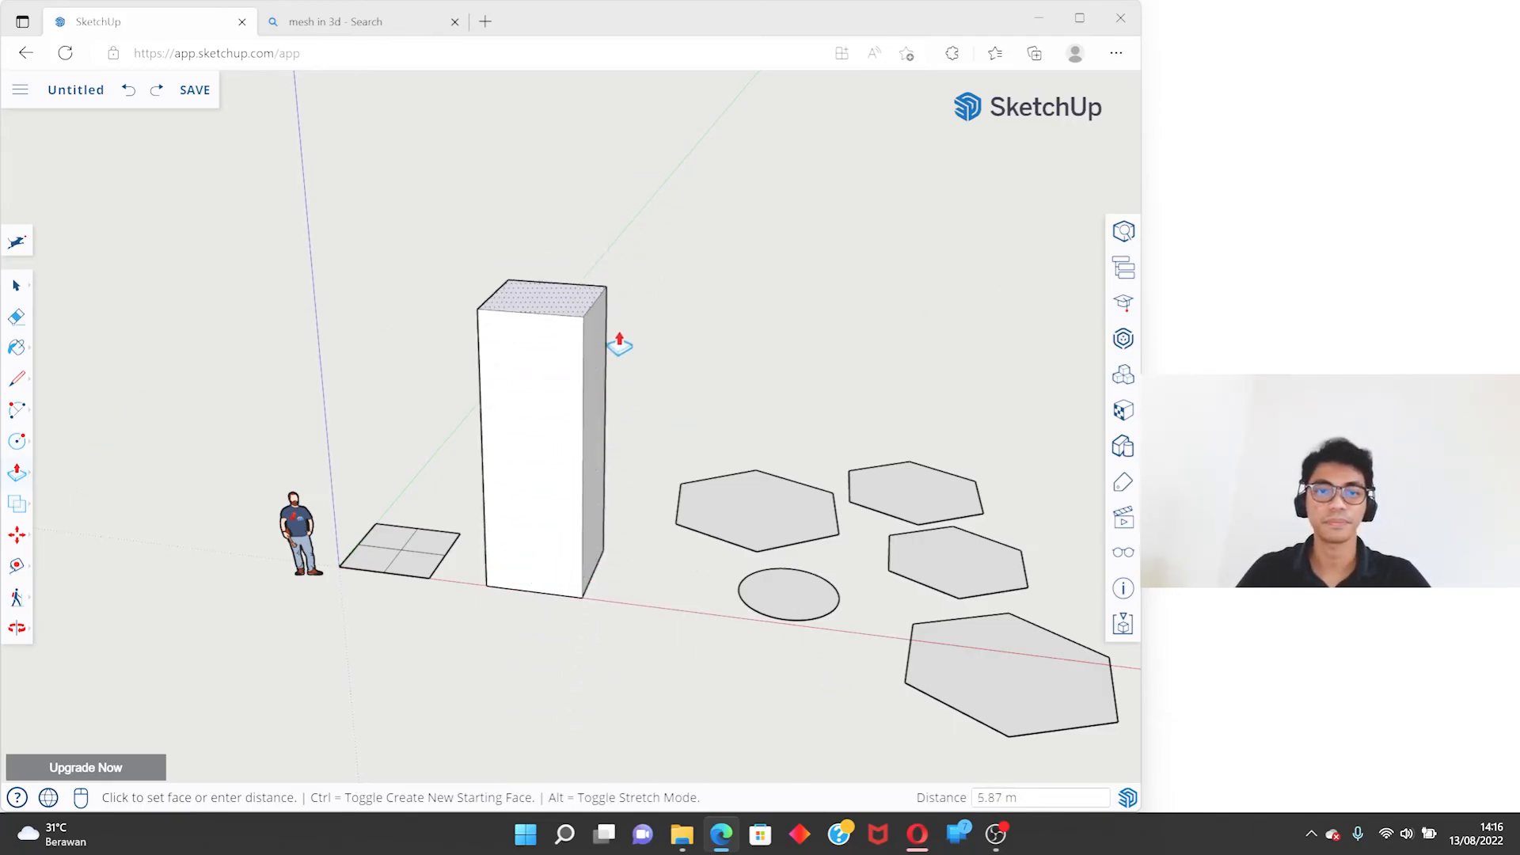
scroll(556, 520, up, 2)
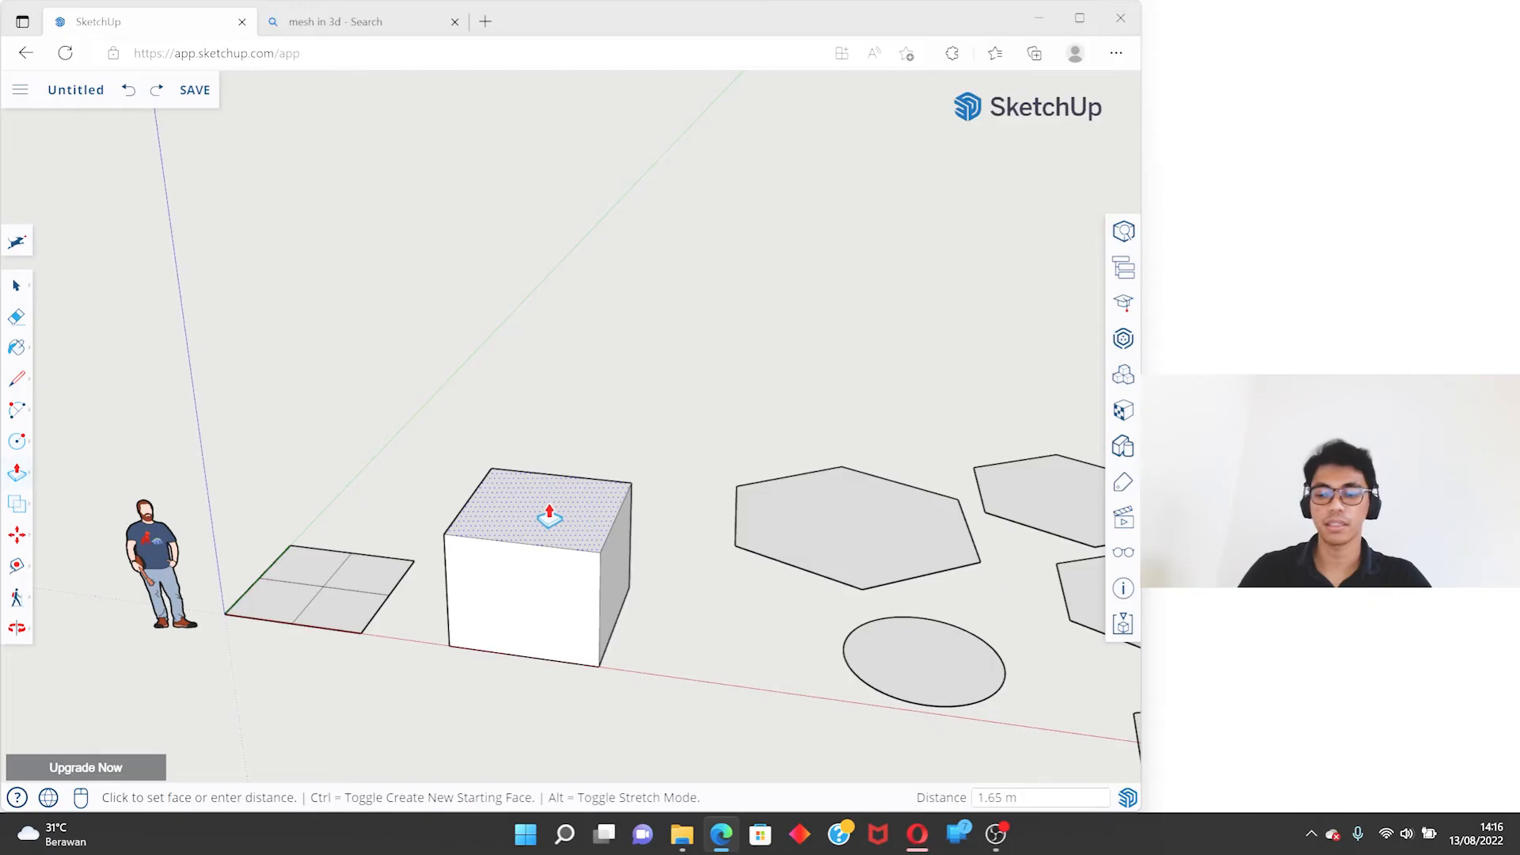
key(Return)
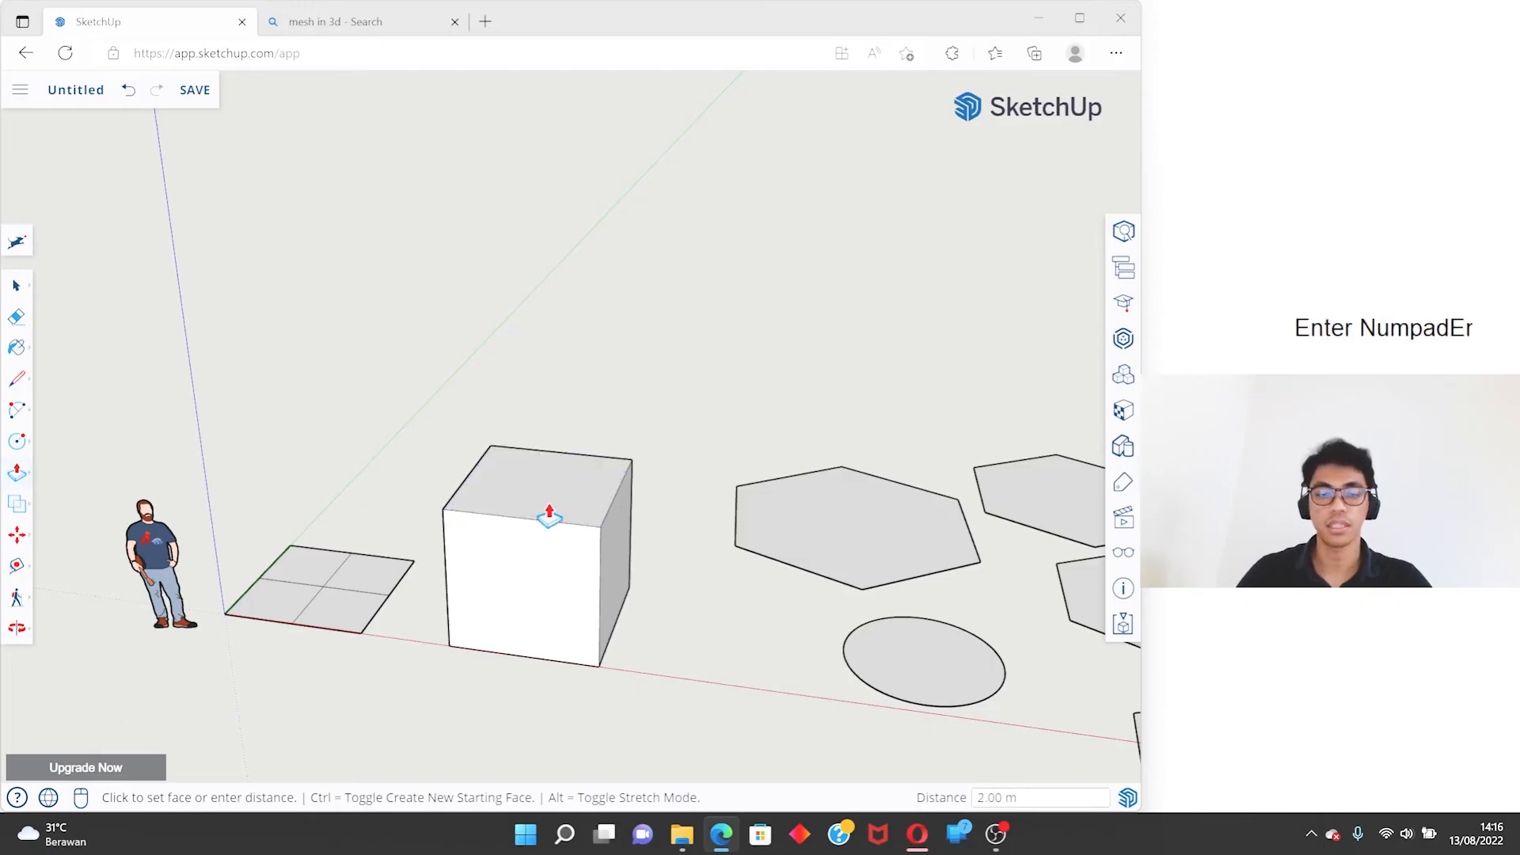
key(space)
- Extrude the back quarter of the divided square beside the green axis up 5 m with Push/Pull
scroll(532, 538, up, 2)
middle_drag(532, 538, 831, 506)
middle_drag(343, 532, 911, 475)
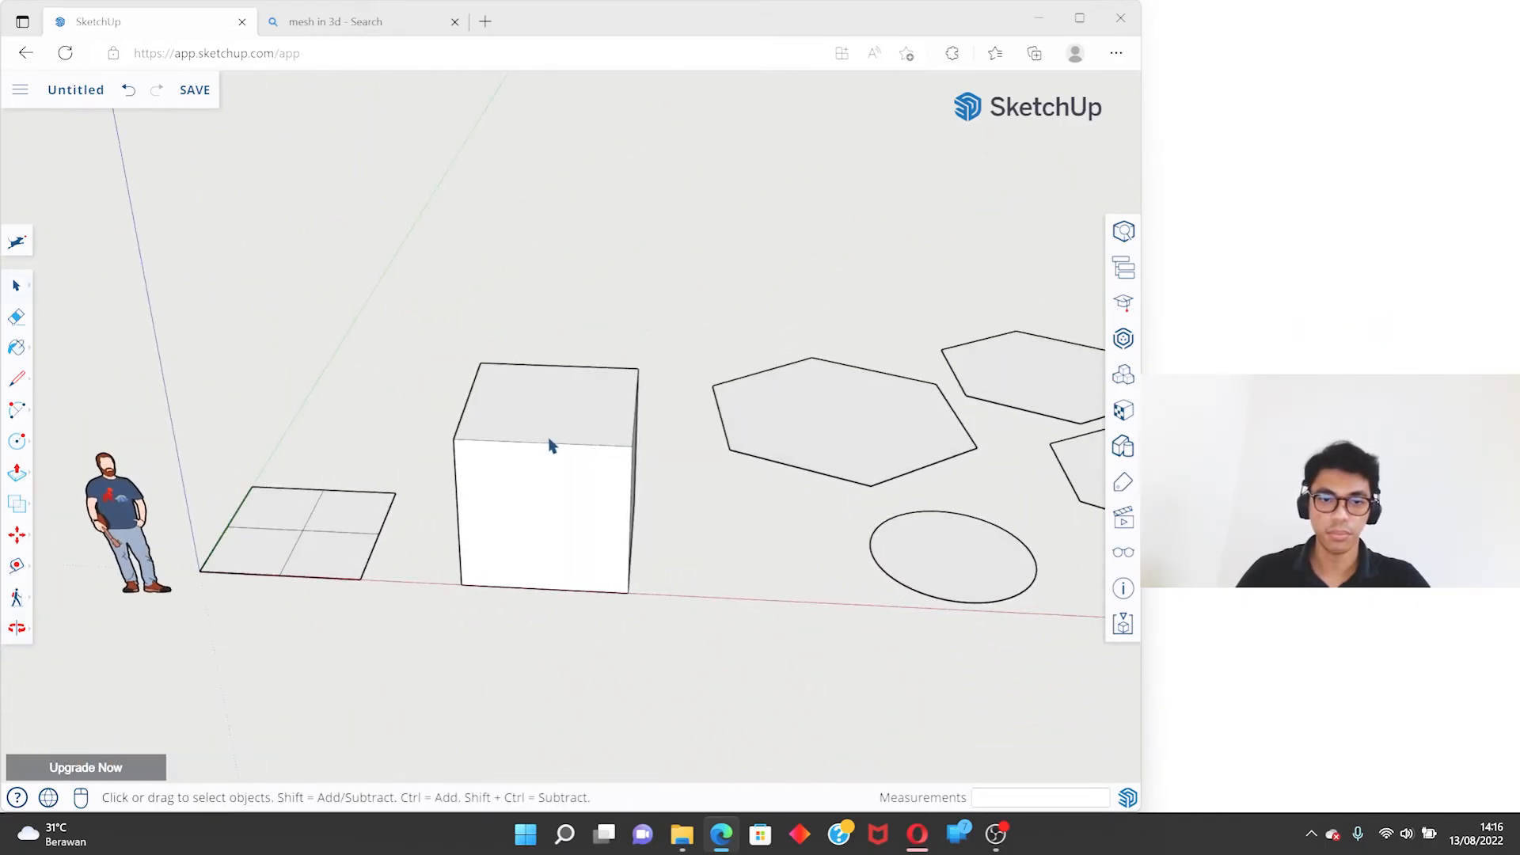
key(p)
scroll(257, 522, up, 5)
click(271, 516)
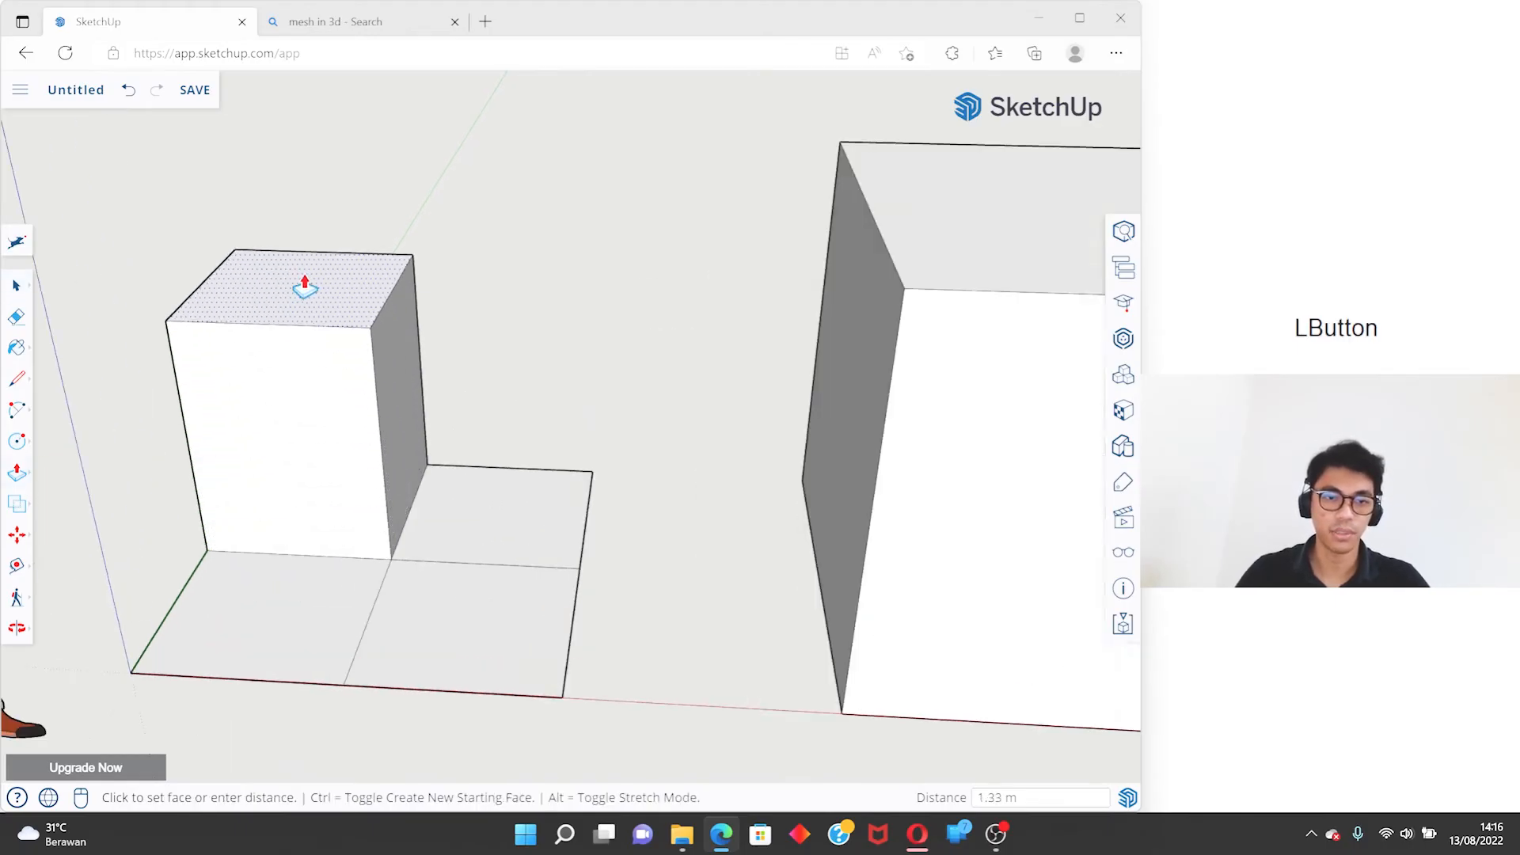
text(5)
key(Return)
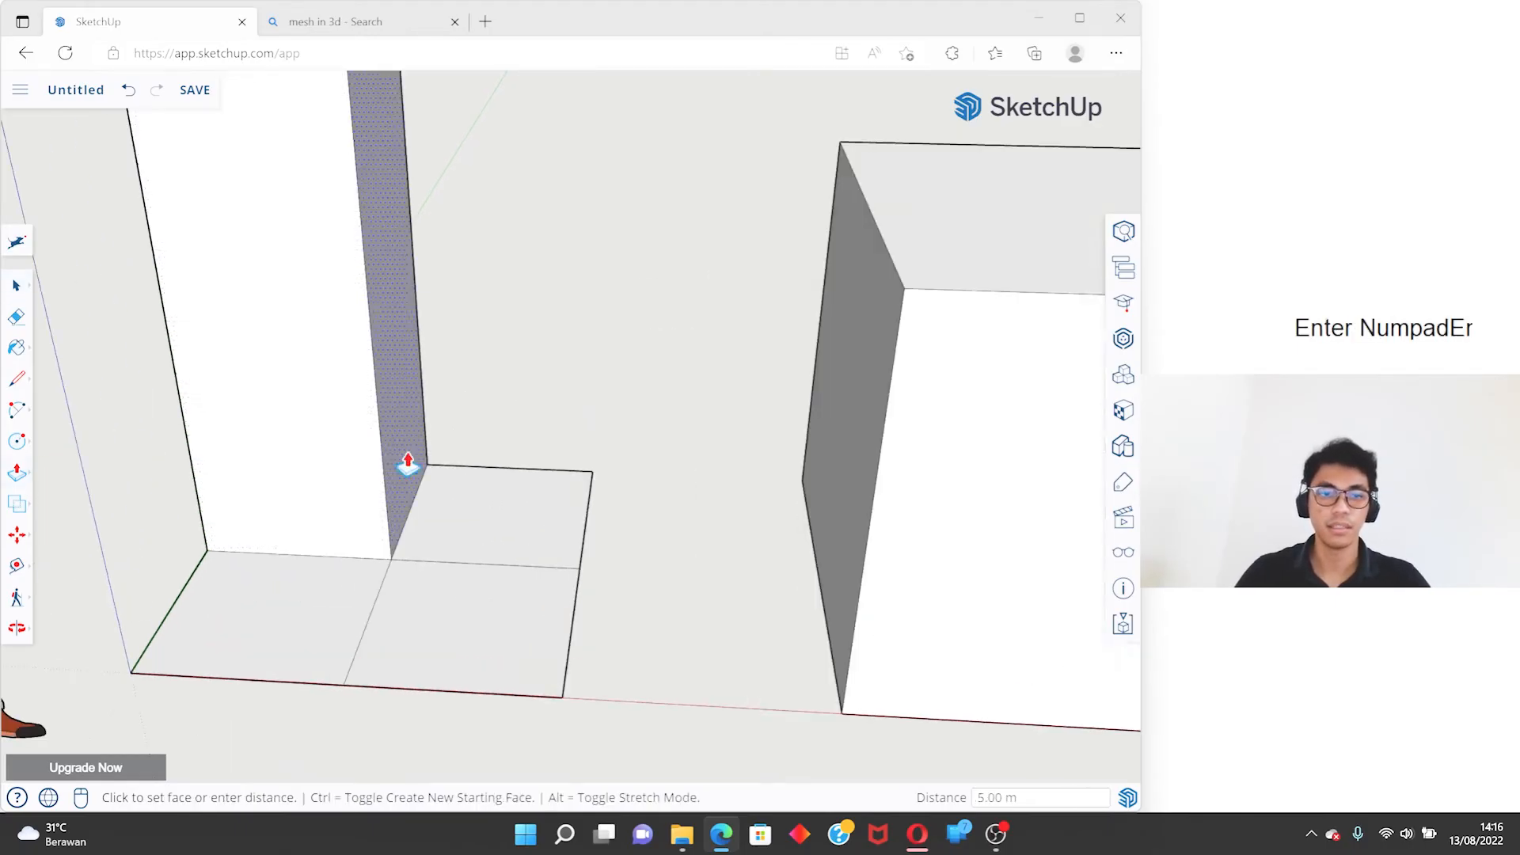
- Extrude the other back quarter of the divided square up 3 m and the front quarter at the origin up 1 m
click(475, 501)
text(3)
key(Return)
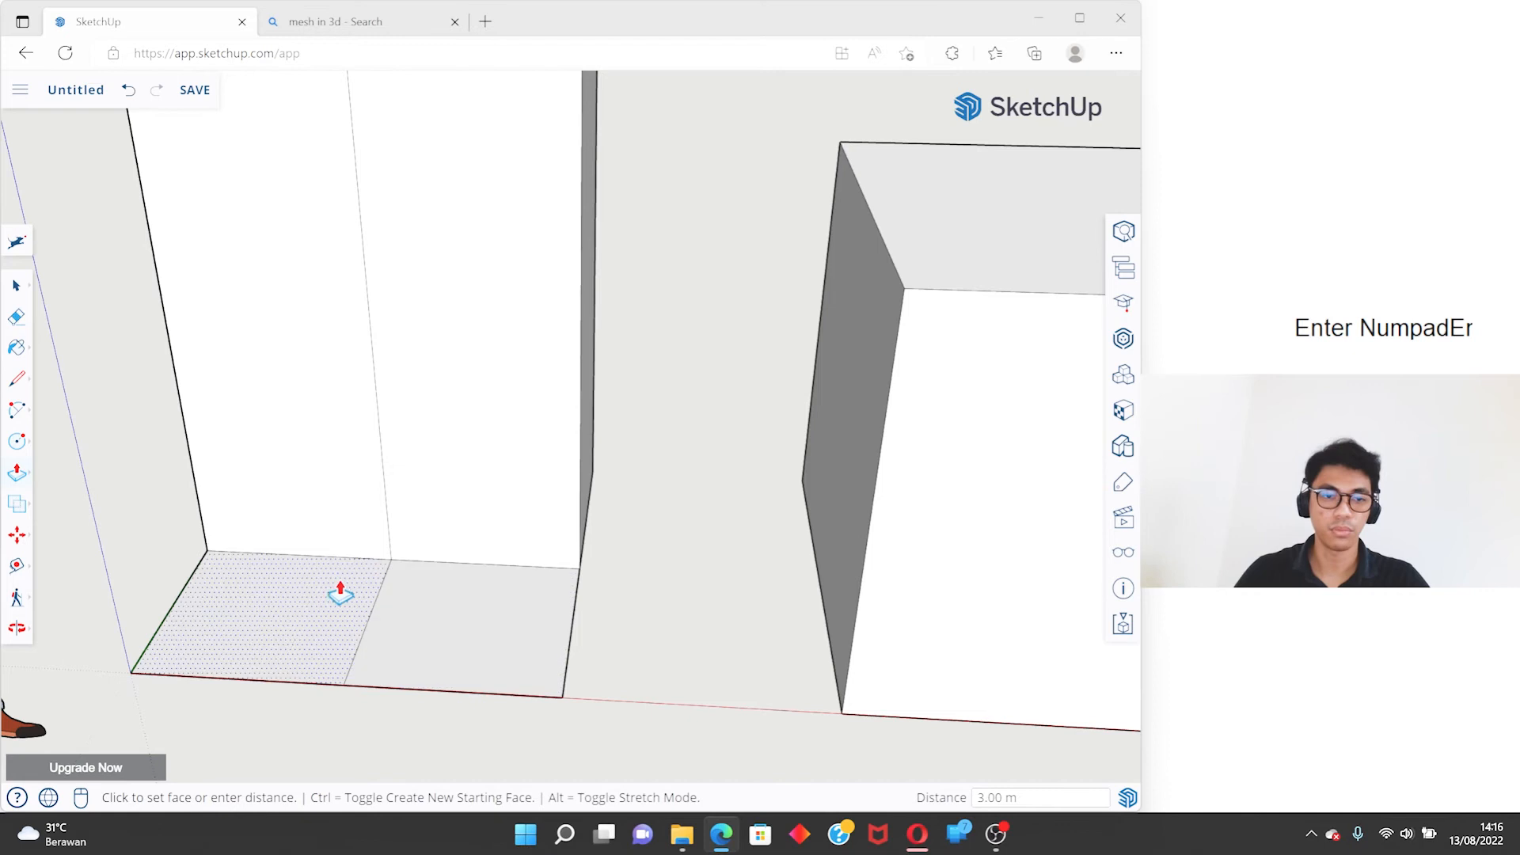
click(371, 589)
text(1)
key(Return)
- Raise the remaining front quarter of the divided square to a height of 2 m with Push/Pull
click(455, 613)
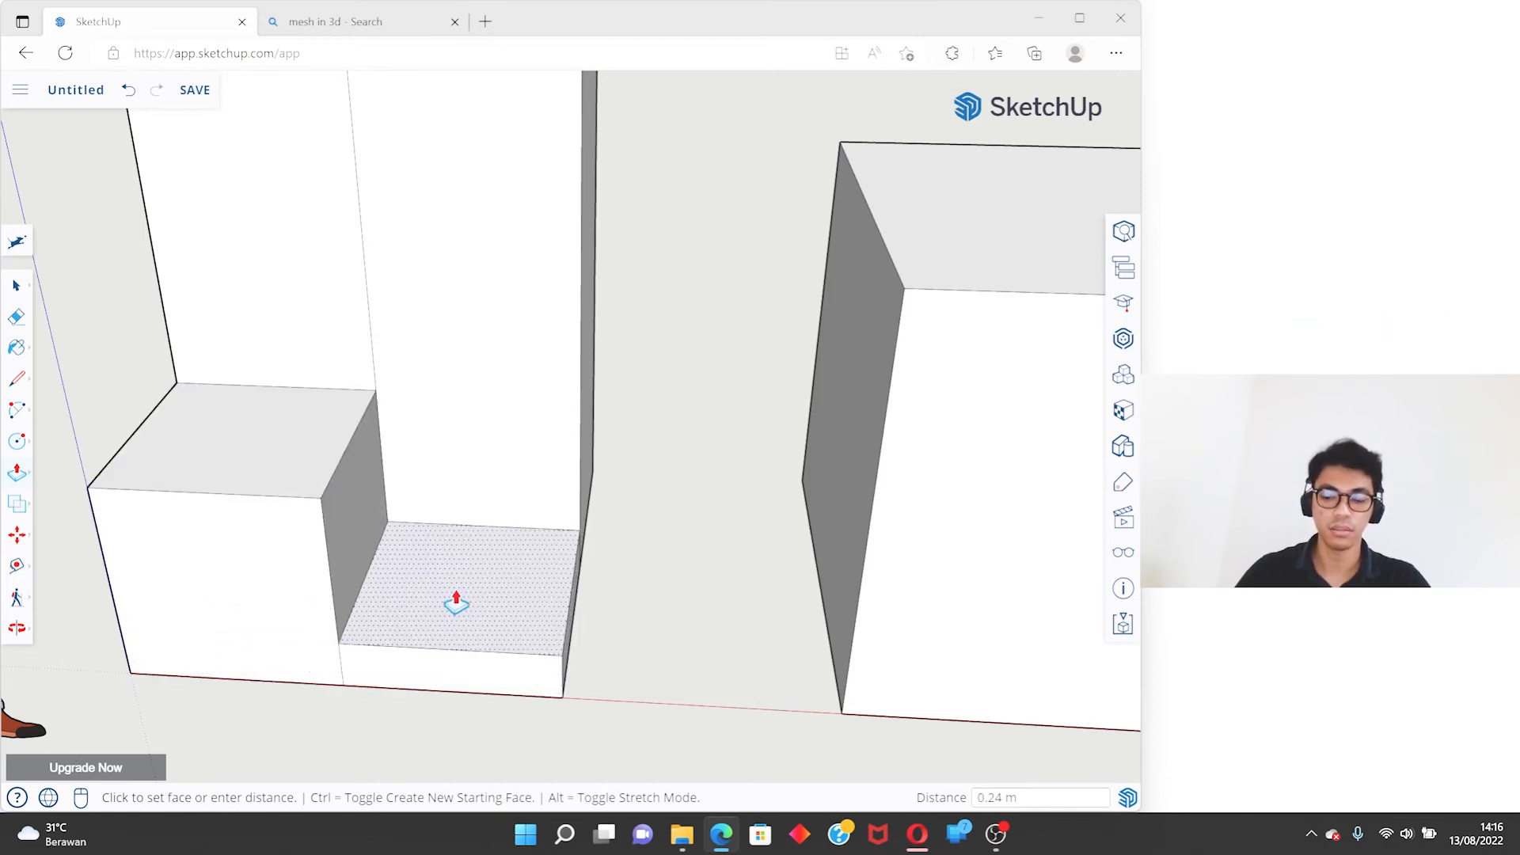
text(2)
key(Return)
scroll(490, 376, down, 2)
click(465, 463)
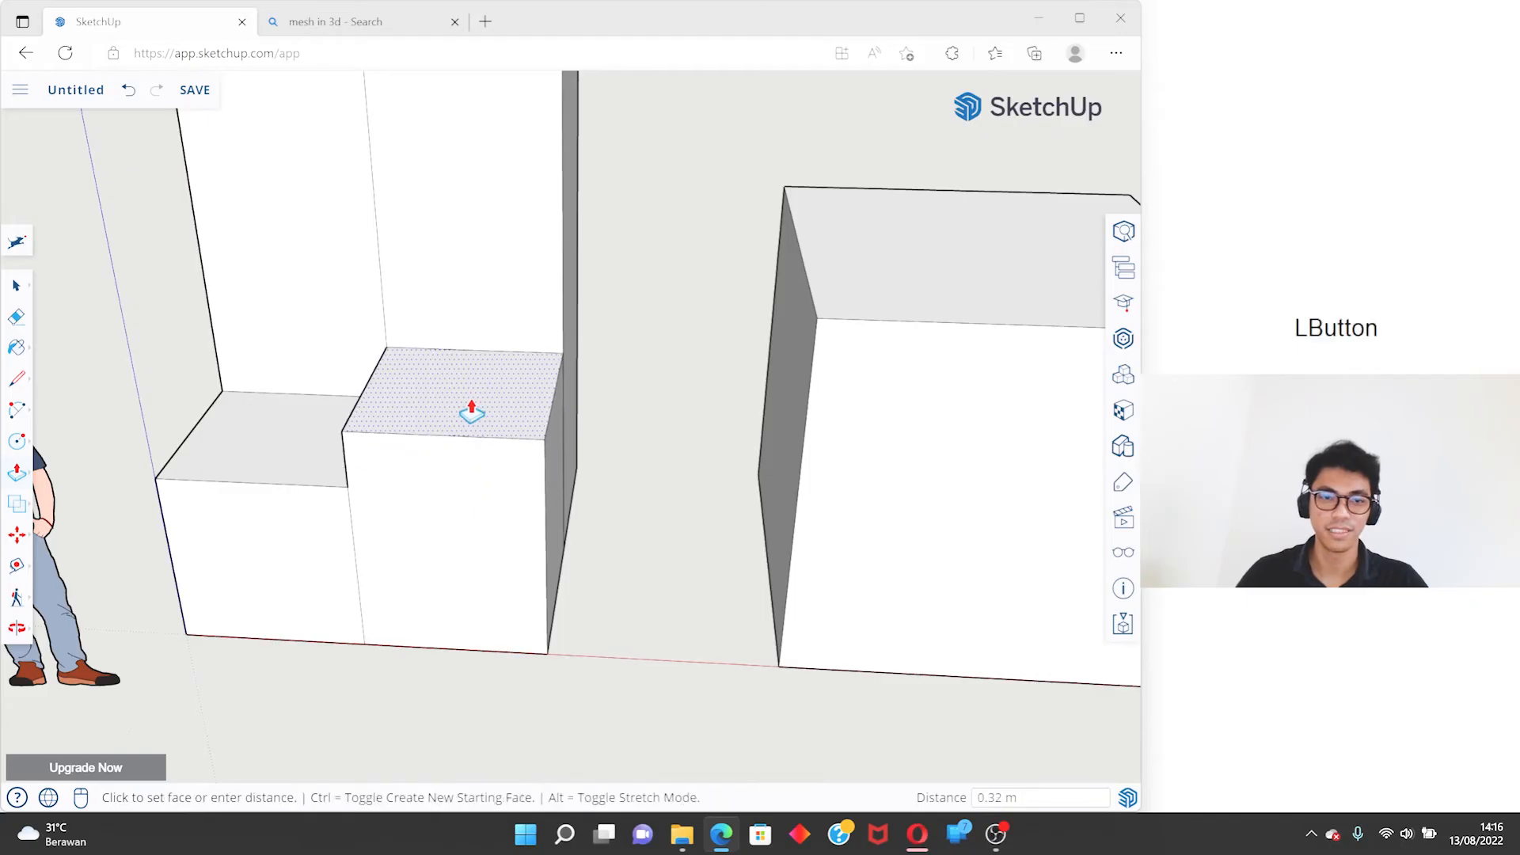
text(1)
key(Return)
scroll(471, 412, down, 5)
middle_drag(526, 407, 428, 354)
key(space)
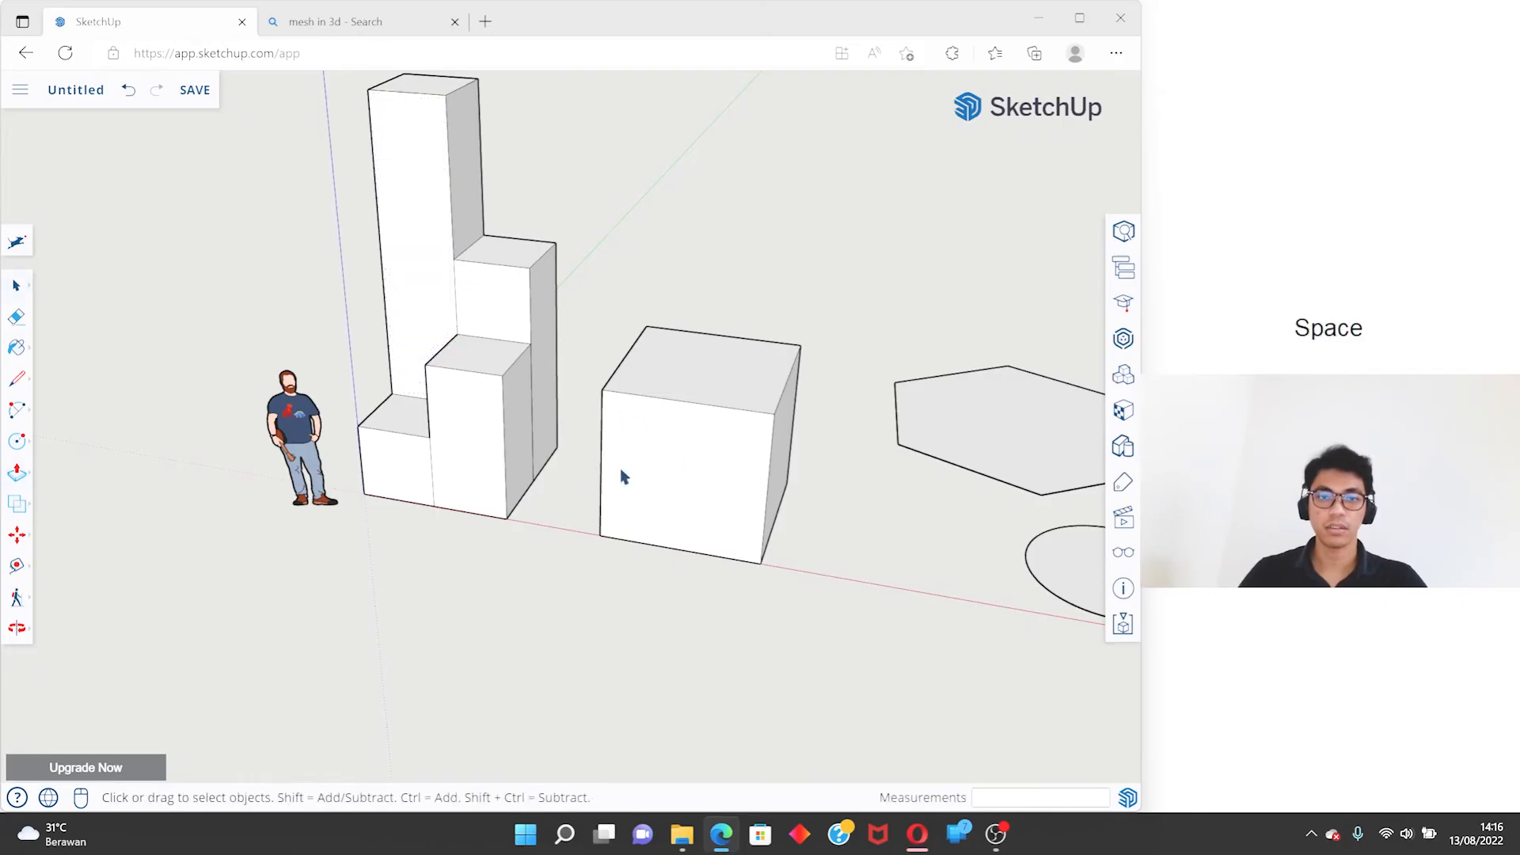
- Delete the front face of the 2 m block and the front face of the 3 m block behind it
click(488, 448)
key(Delete)
middle_drag(488, 444, 505, 315)
click(505, 315)
key(Delete)
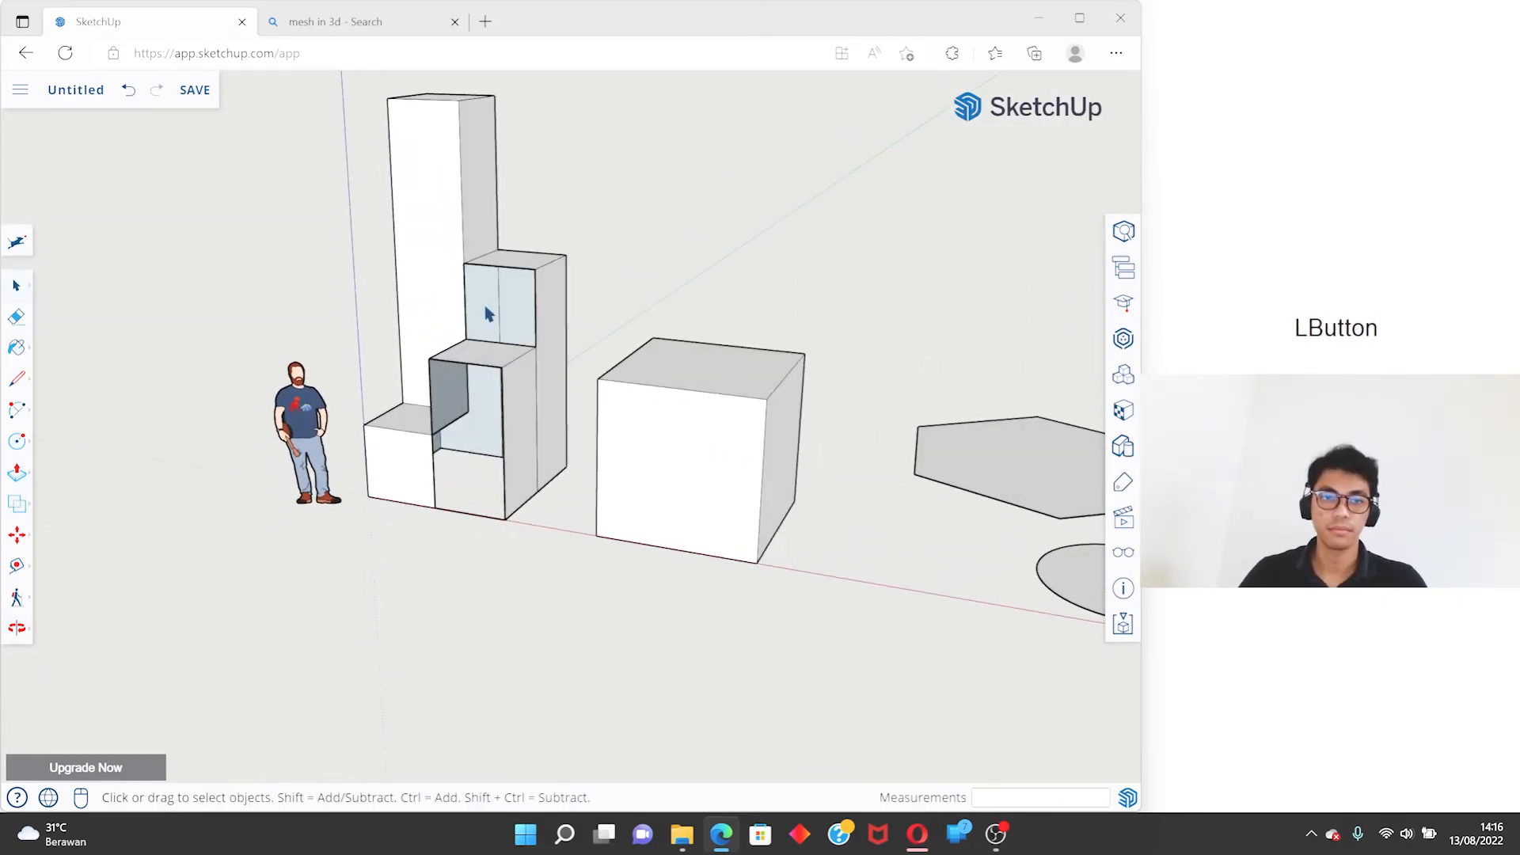
- Undo the face deletions and all extrusions on the divided square, returning its four quarters to flat faces
middle_drag(440, 278, 221, 349)
key(ctrl+z)
key(ctrl+z)
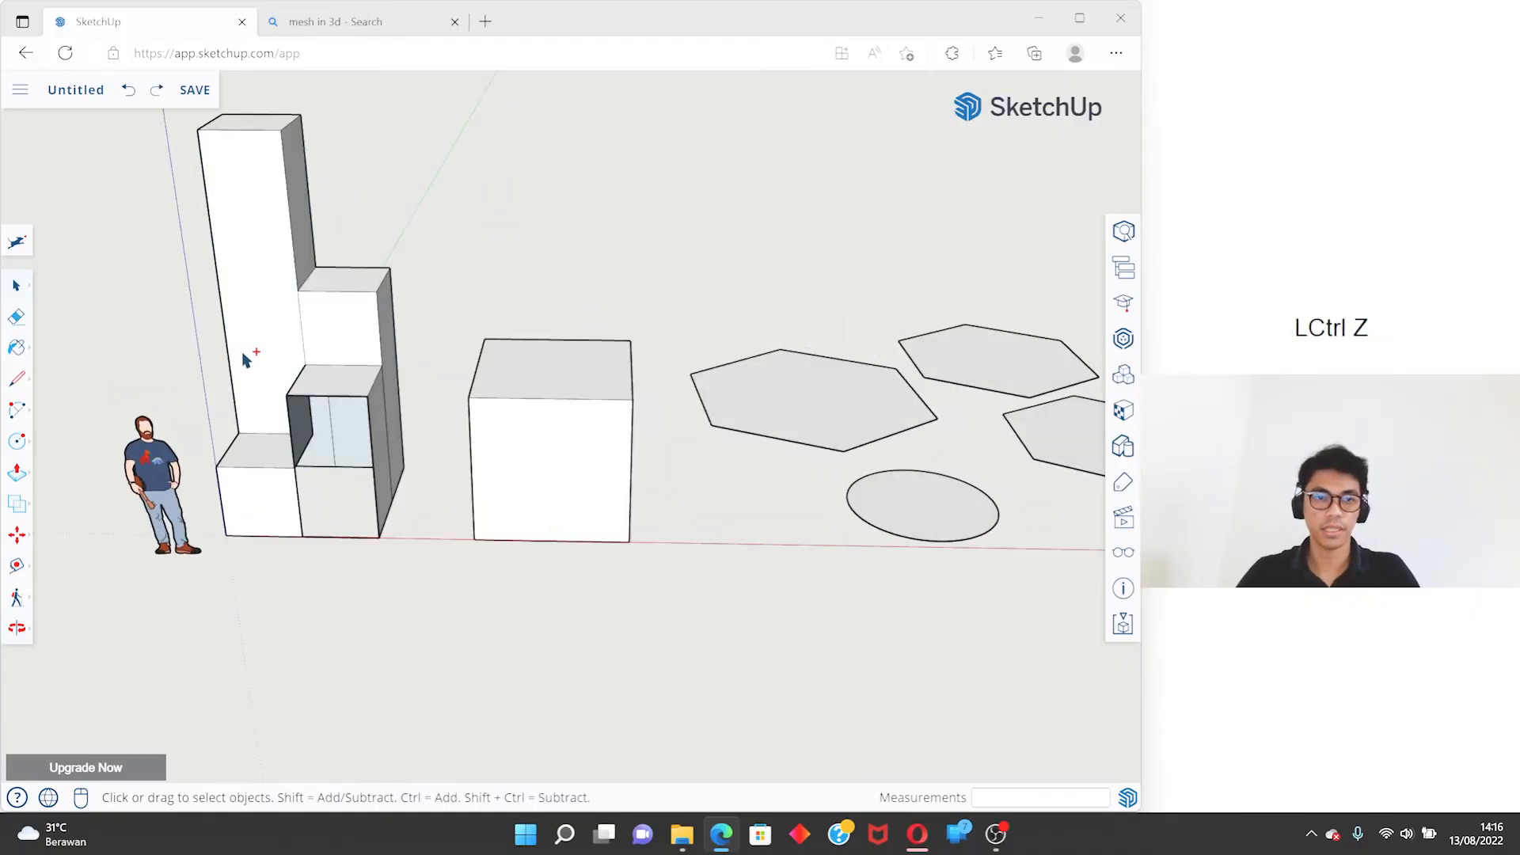
key(ctrl+z)
key(ctrl+z)
key(ctrl+z)
key(ctrl+z)
key(ctrl+z)
middle_drag(261, 380, 421, 434)
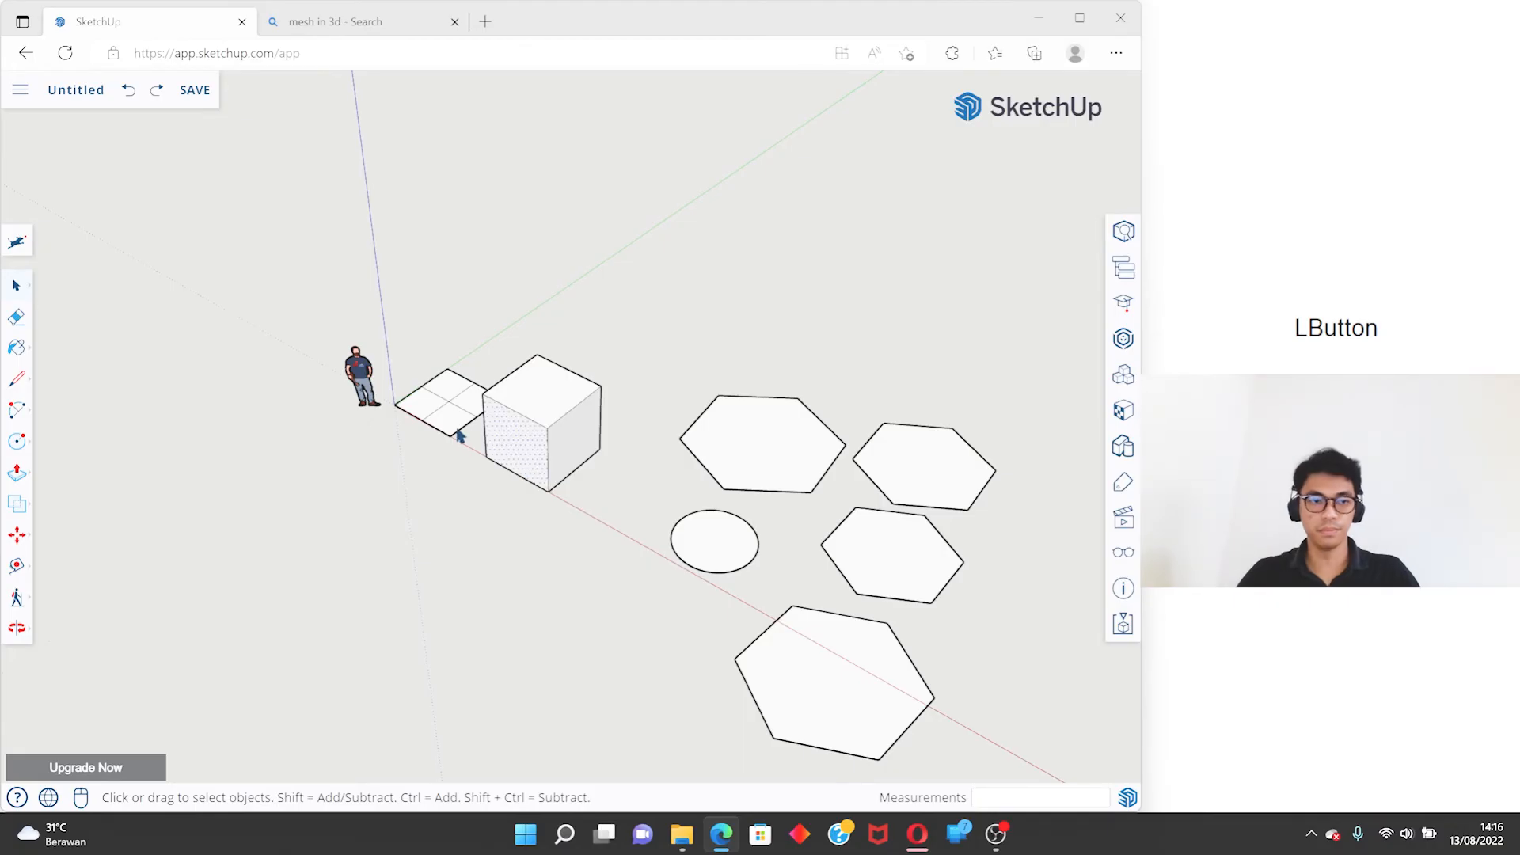
- Try lowering the cube's top face by about 1.7 m with Push/Pull, and undo it
scroll(482, 411, up, 4)
key(p)
click(587, 412)
key(space)
key(p)
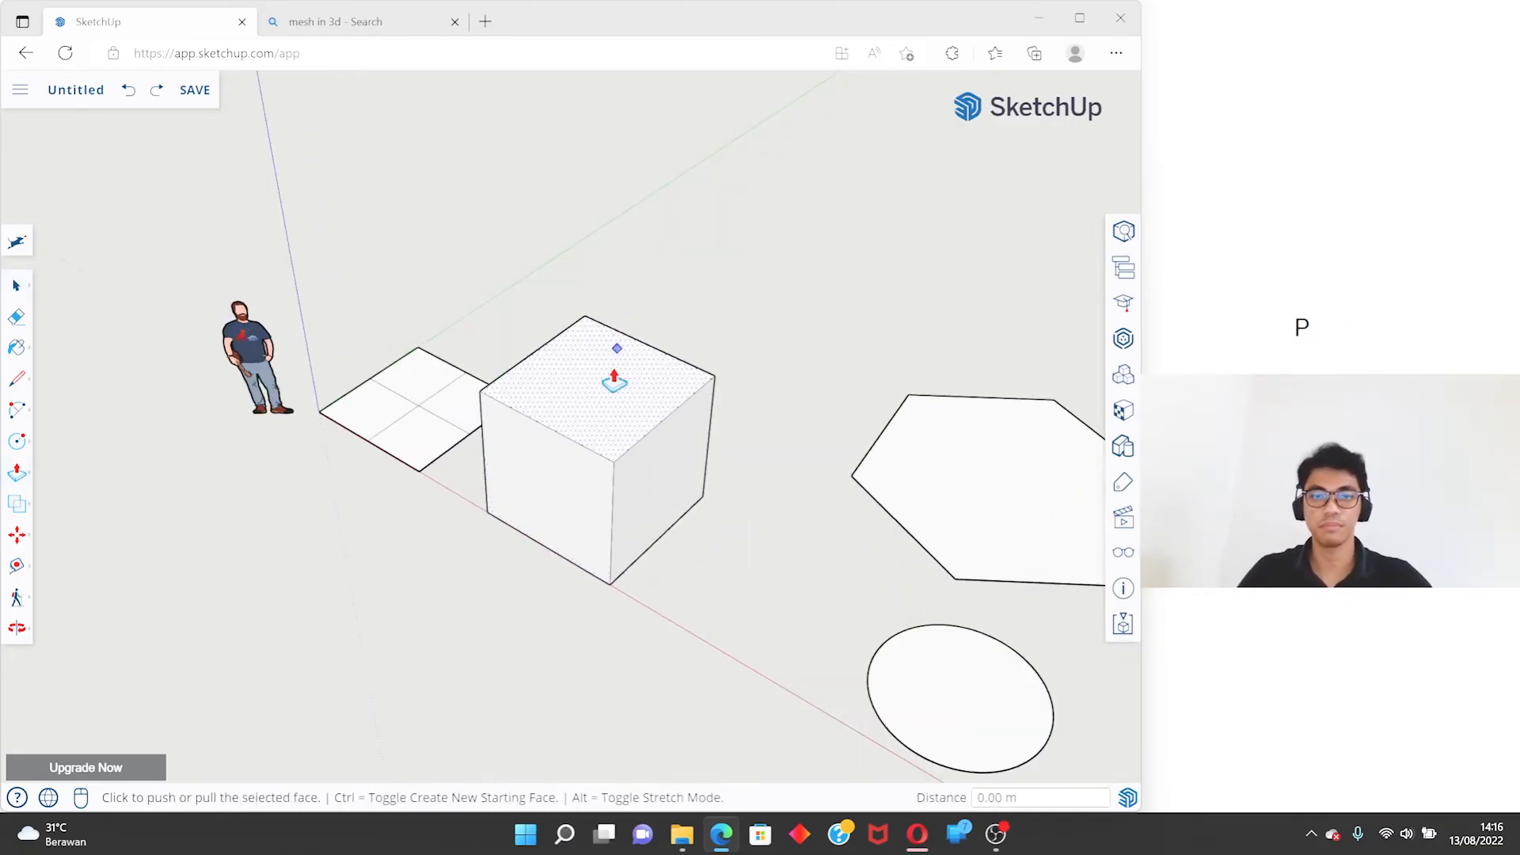
click(614, 382)
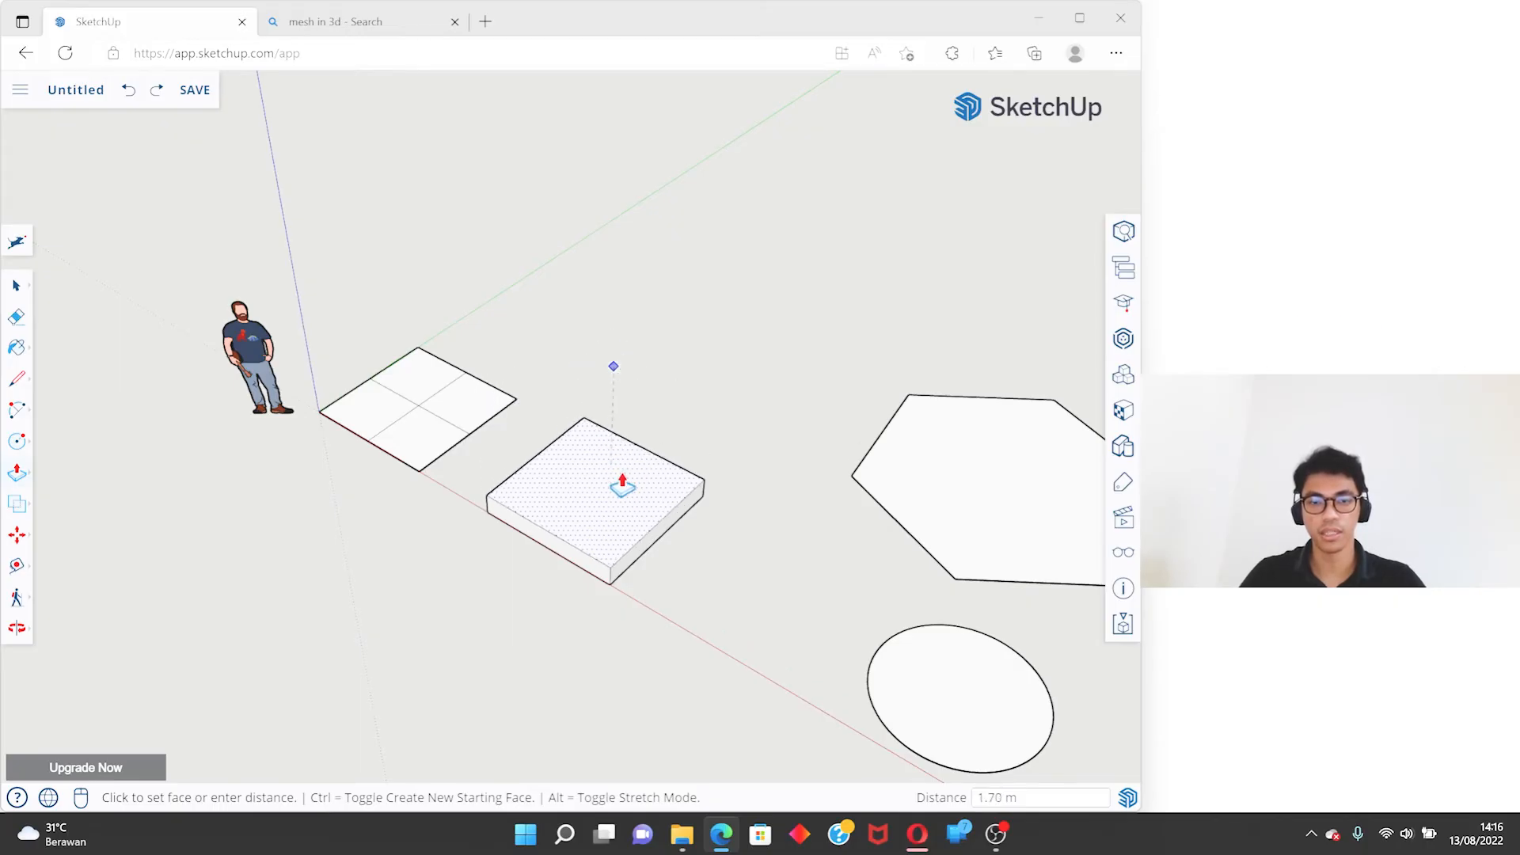
click(621, 480)
key(ctrl+z)
- Lower the cube's top face by about 0.9 m with Push/Pull
click(636, 396)
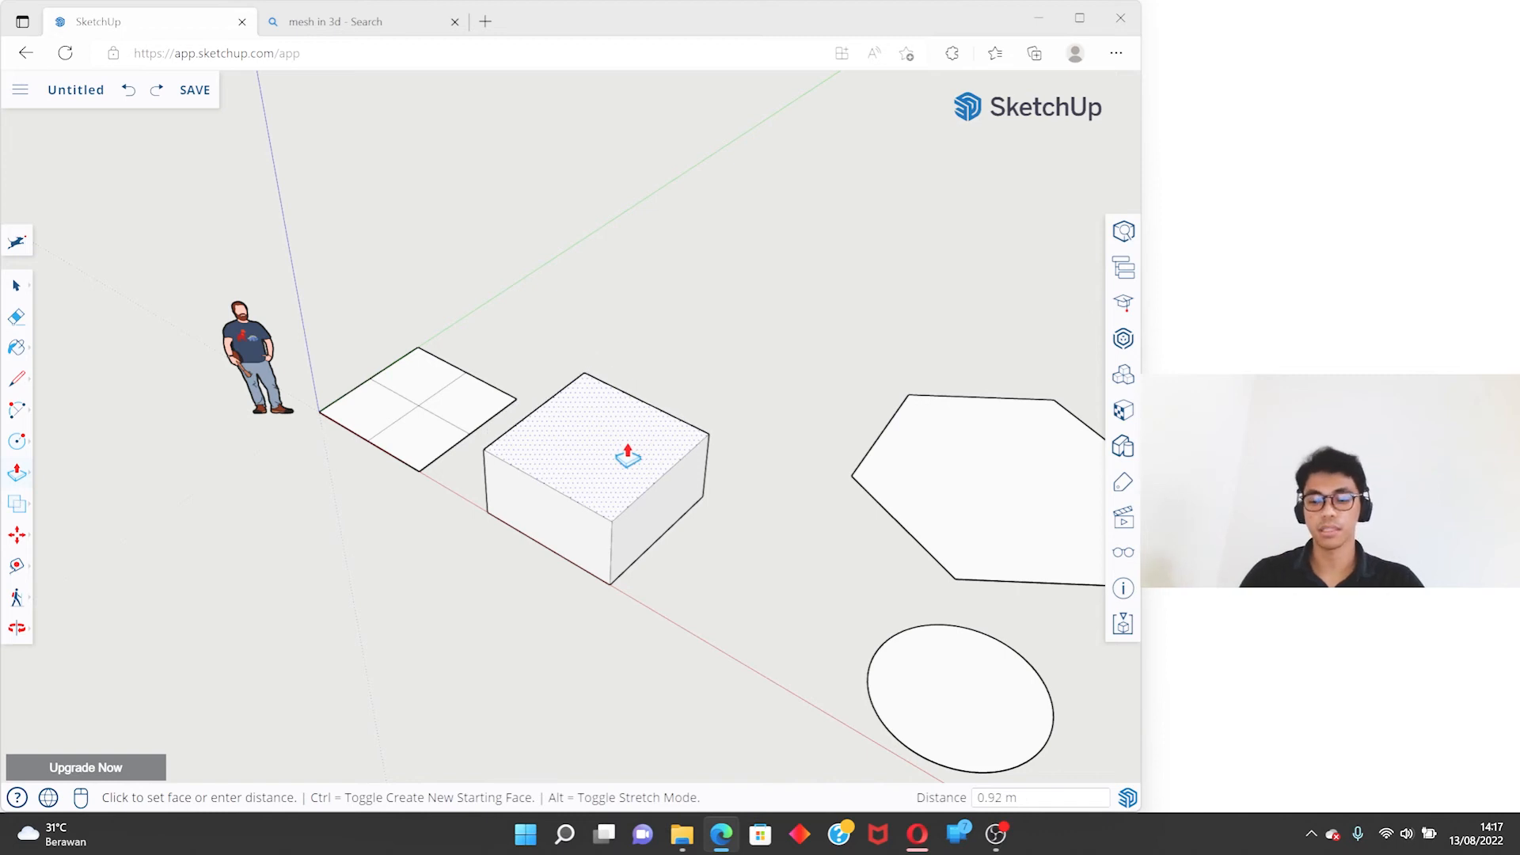
key(Return)
middle_drag(621, 451, 586, 368)
scroll(586, 368, down, 3)
click(595, 366)
key(space)
middle_drag(694, 322, 553, 533)
- Pull the side face of the lowered box outward with Push/Pull, and undo that change
key(p)
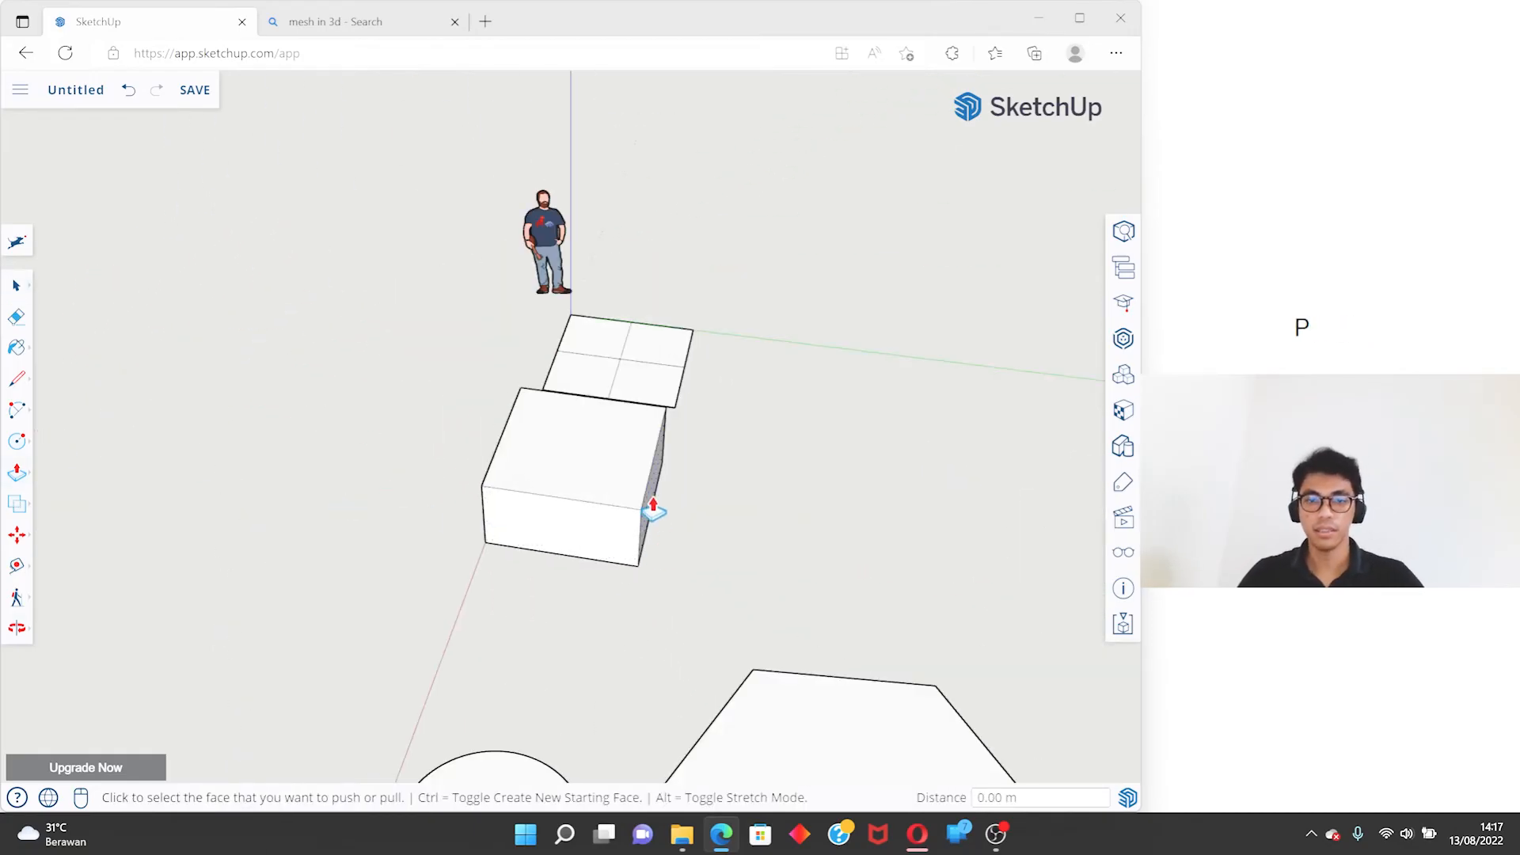
click(655, 510)
click(759, 552)
middle_drag(760, 553, 410, 549)
middle_drag(468, 565, 617, 543)
click(601, 694)
middle_drag(601, 694, 787, 610)
key(ctrl+z)
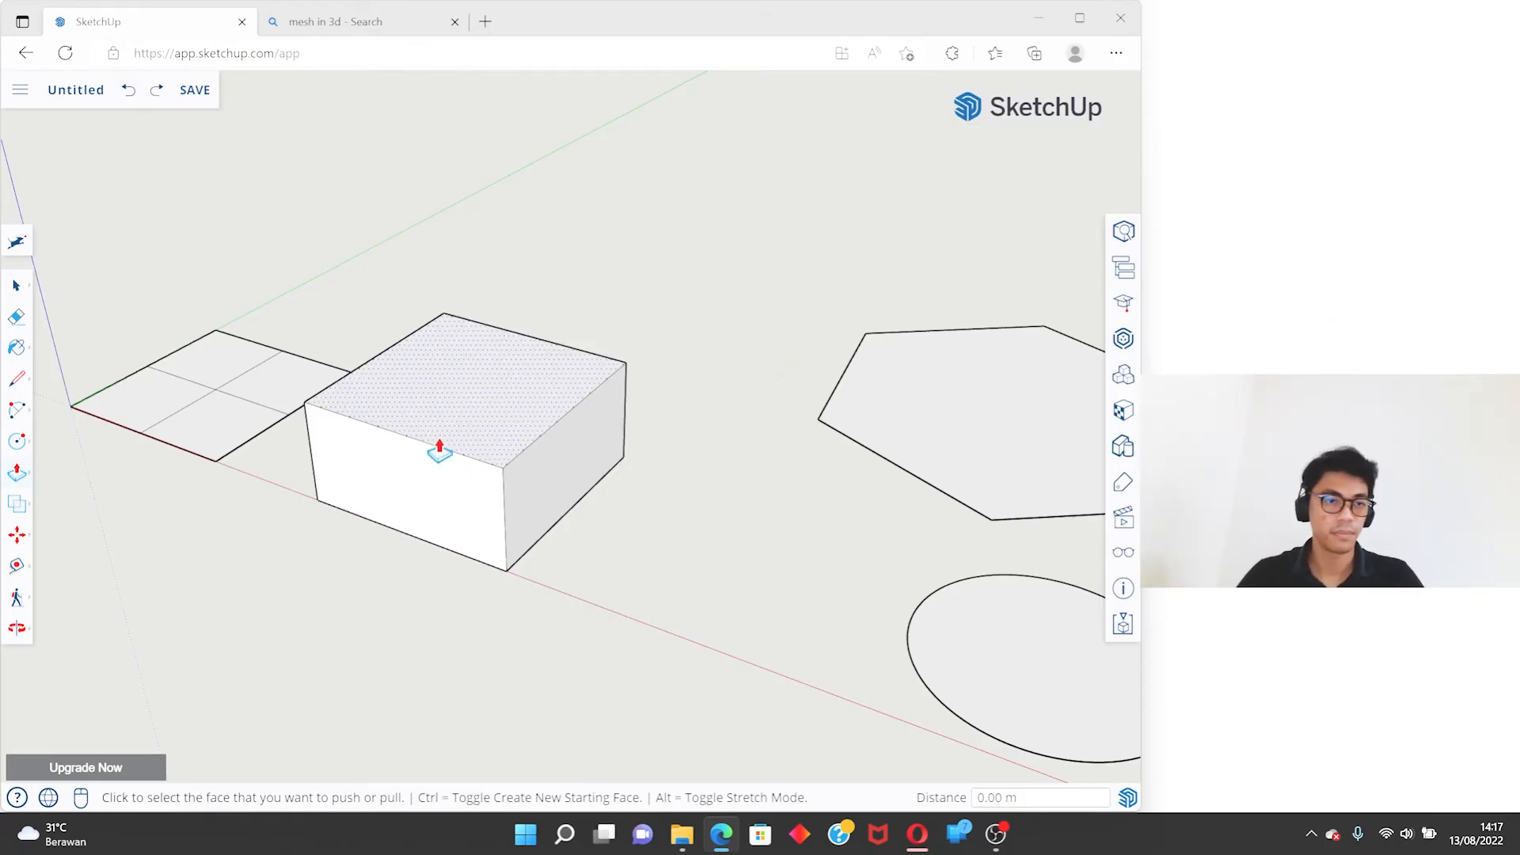
key(space)
middle_drag(550, 393, 299, 421)
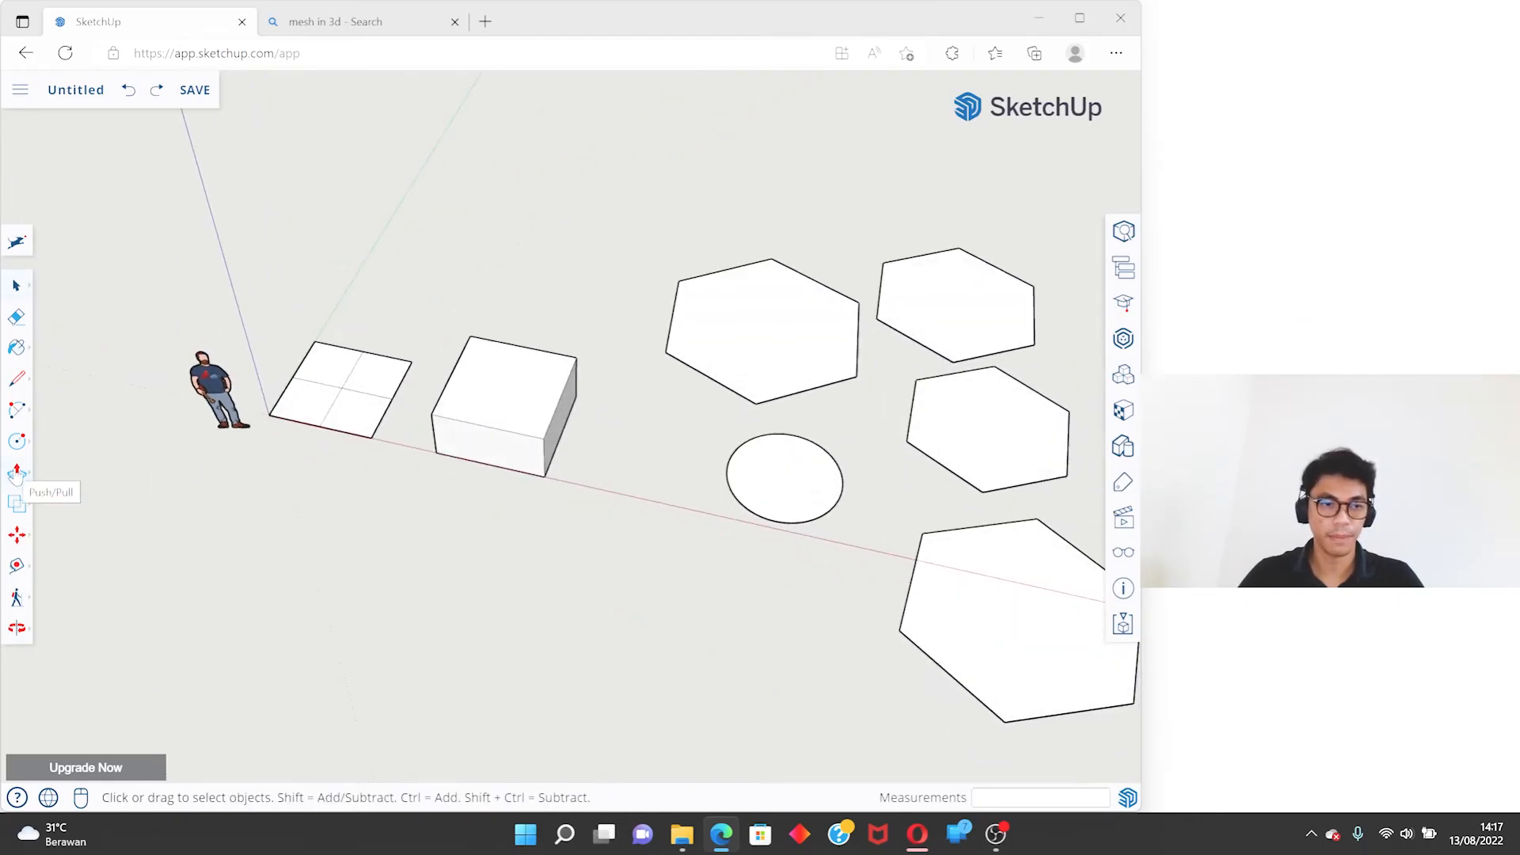
click(18, 473)
click(81, 472)
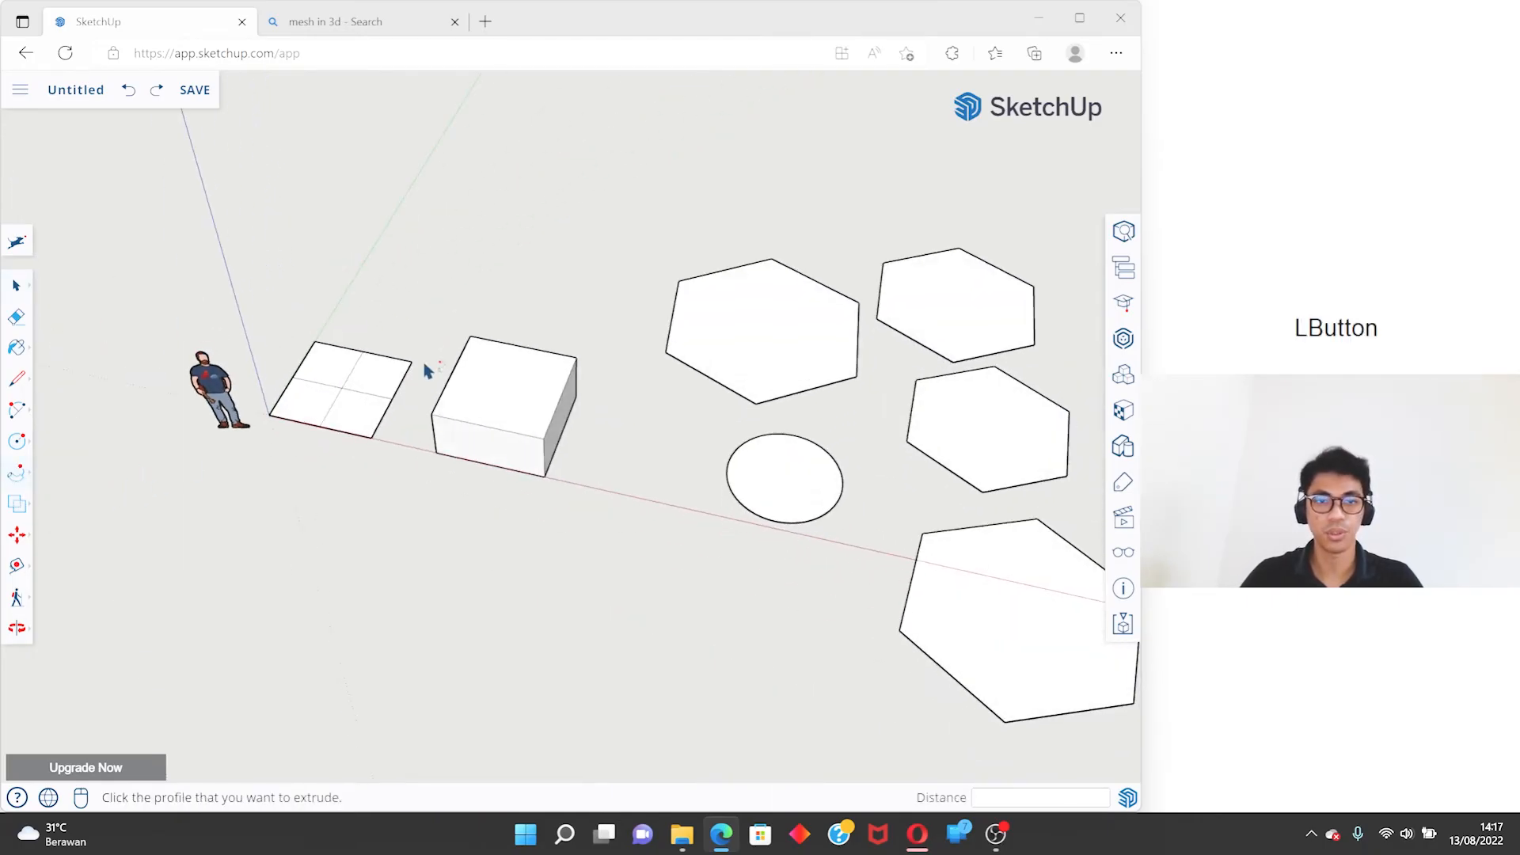
key(space)
scroll(444, 261, down, 3)
middle_drag(764, 325, 479, 390)
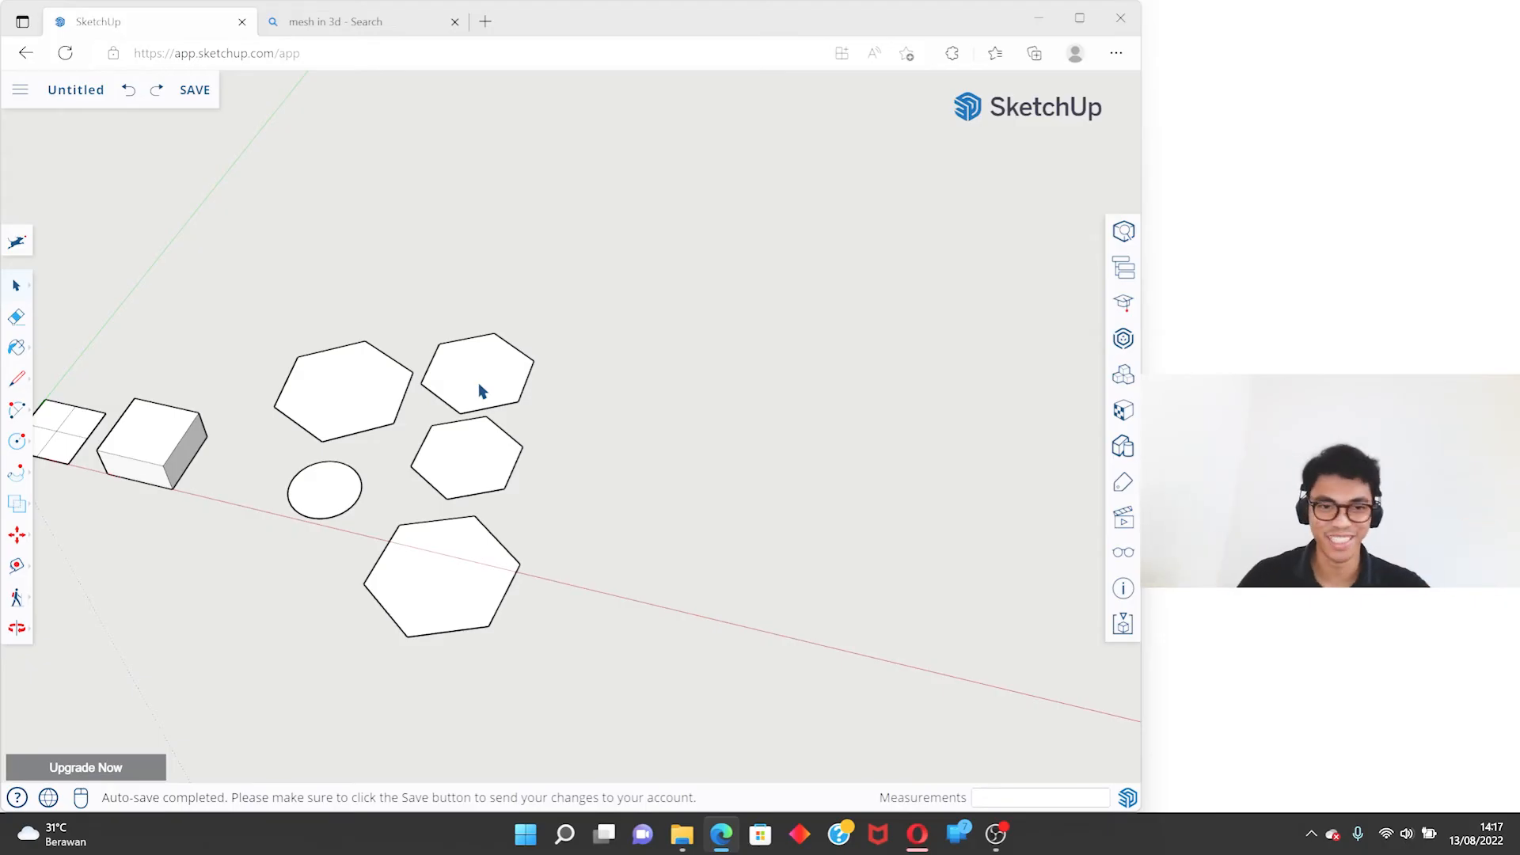
scroll(572, 402, down, 4)
middle_drag(540, 400, 510, 348)
shift+middle_drag(488, 290, 460, 372)
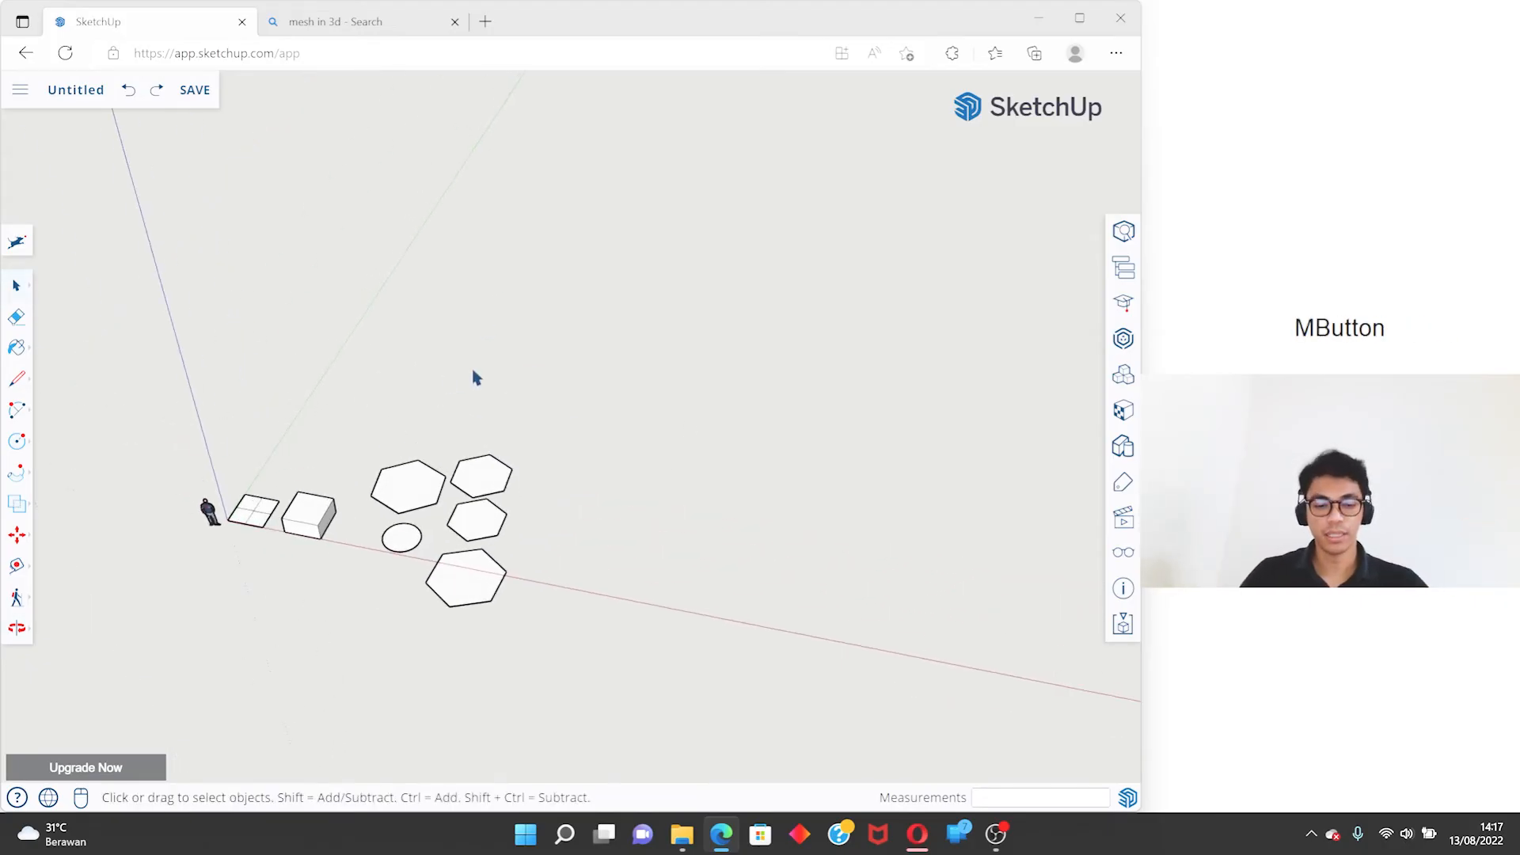
key(a)
click(558, 584)
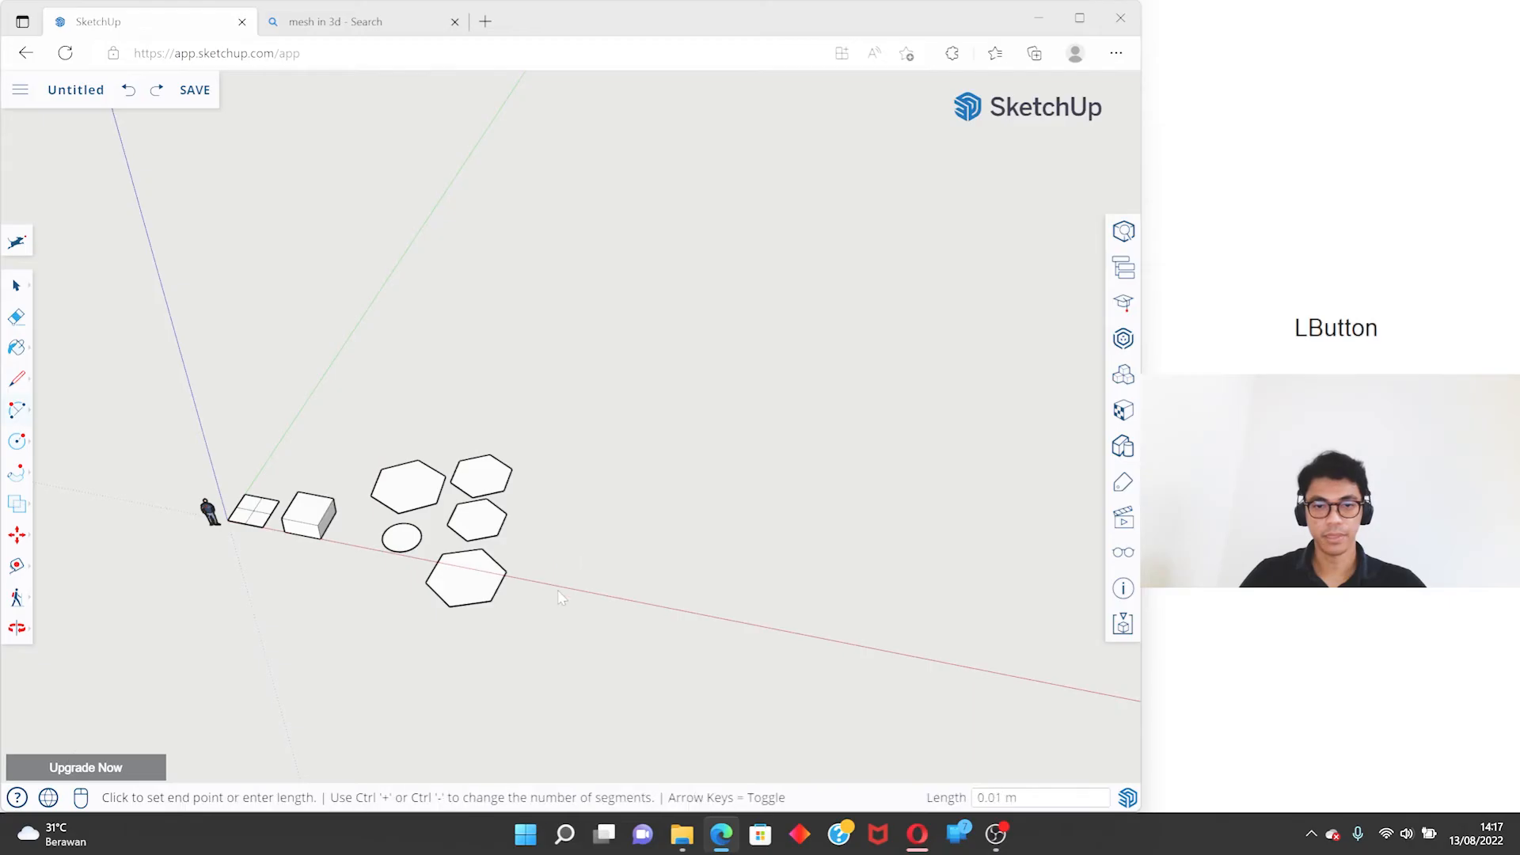
click(871, 648)
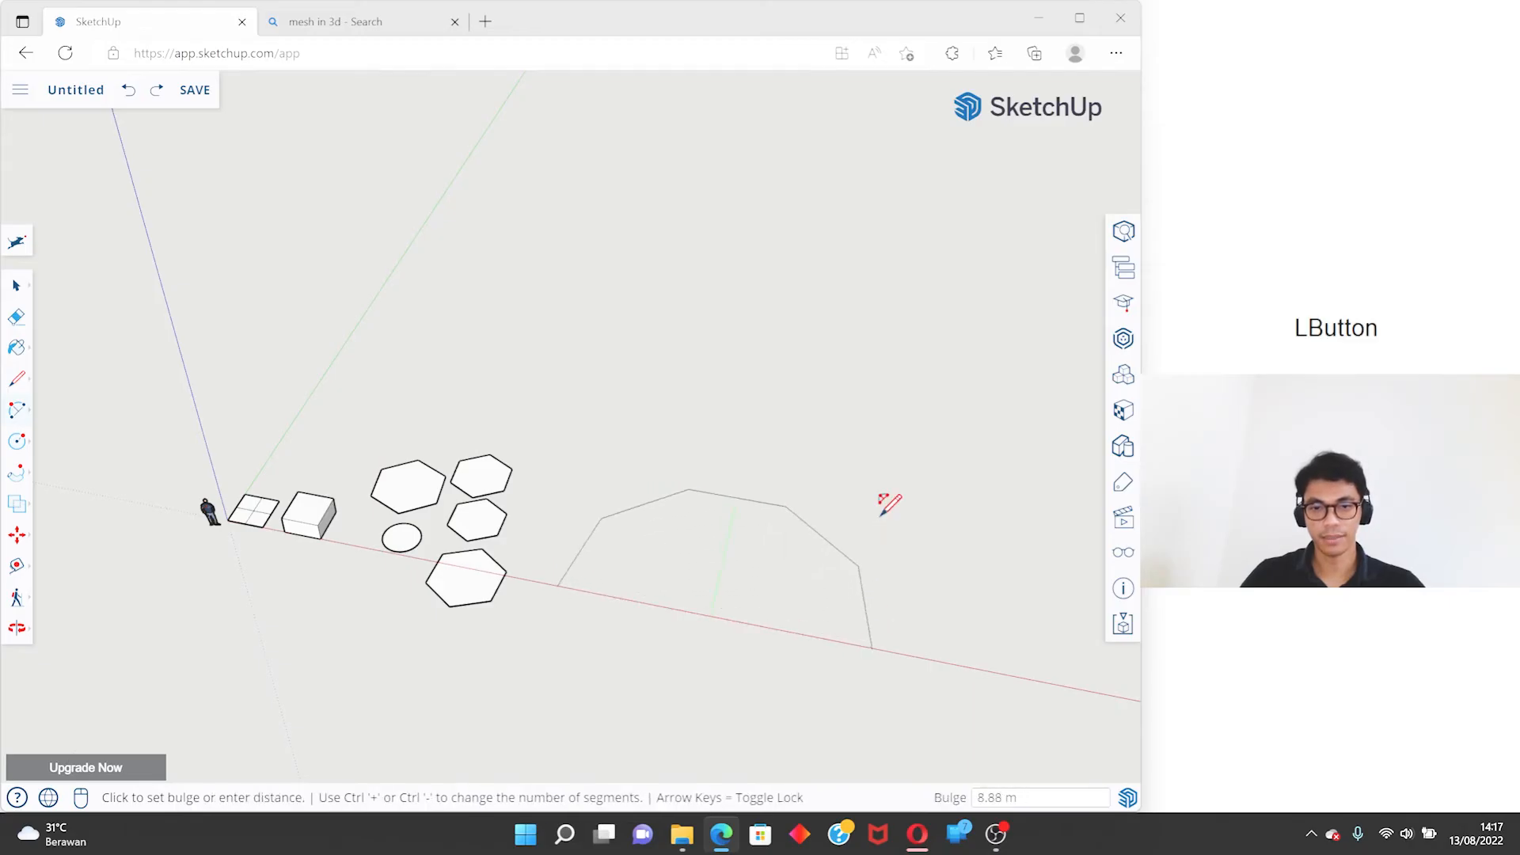
key(space)
- Draw a two-point arc with 50 sides, starting and ending along the red axis in the empty area beyond the hexagons
text(a50)
key(Return)
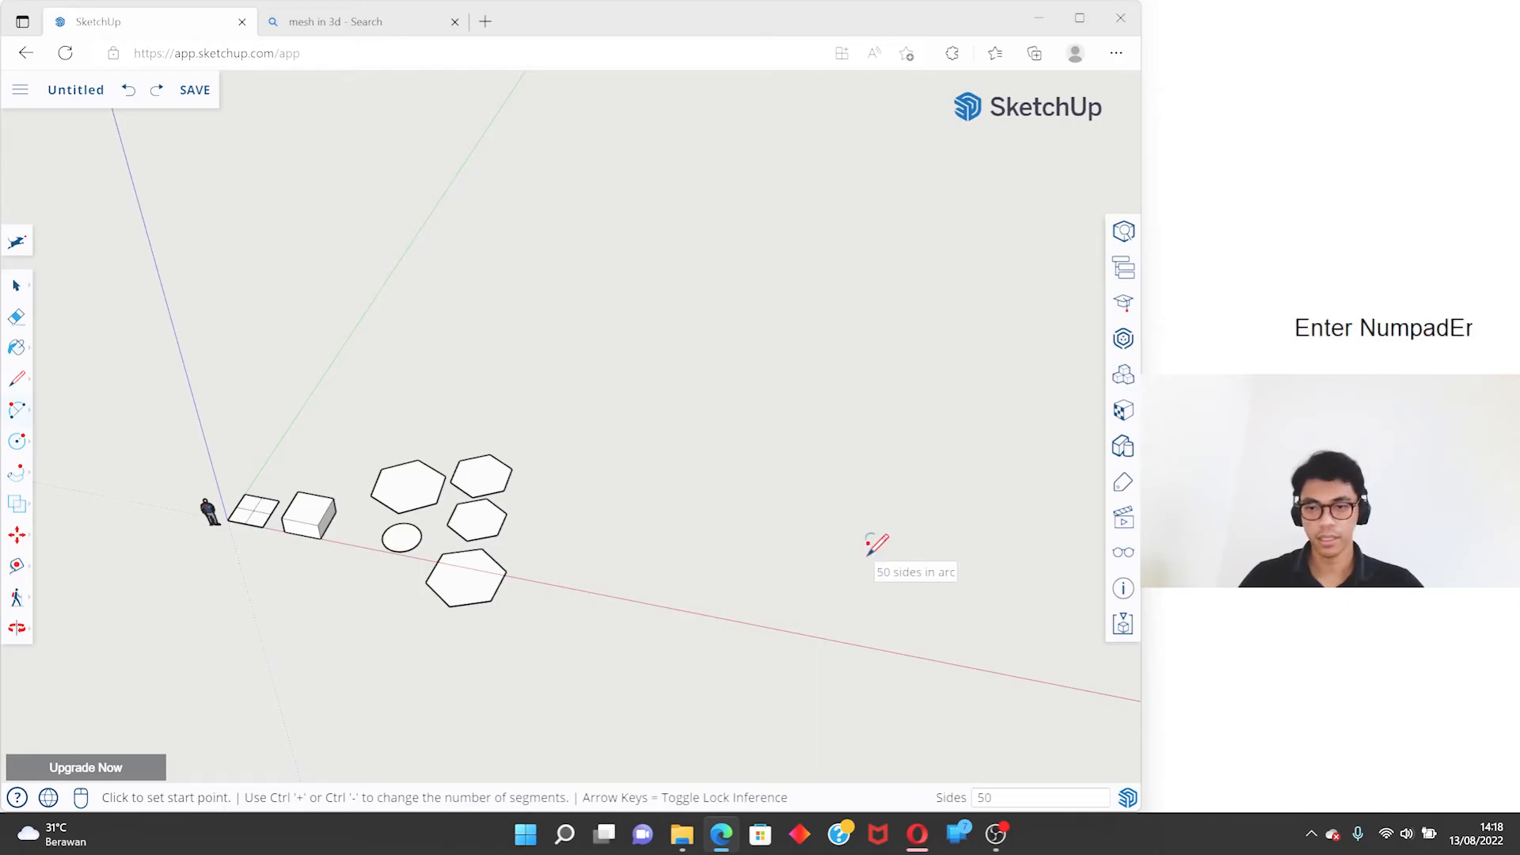
key(Return)
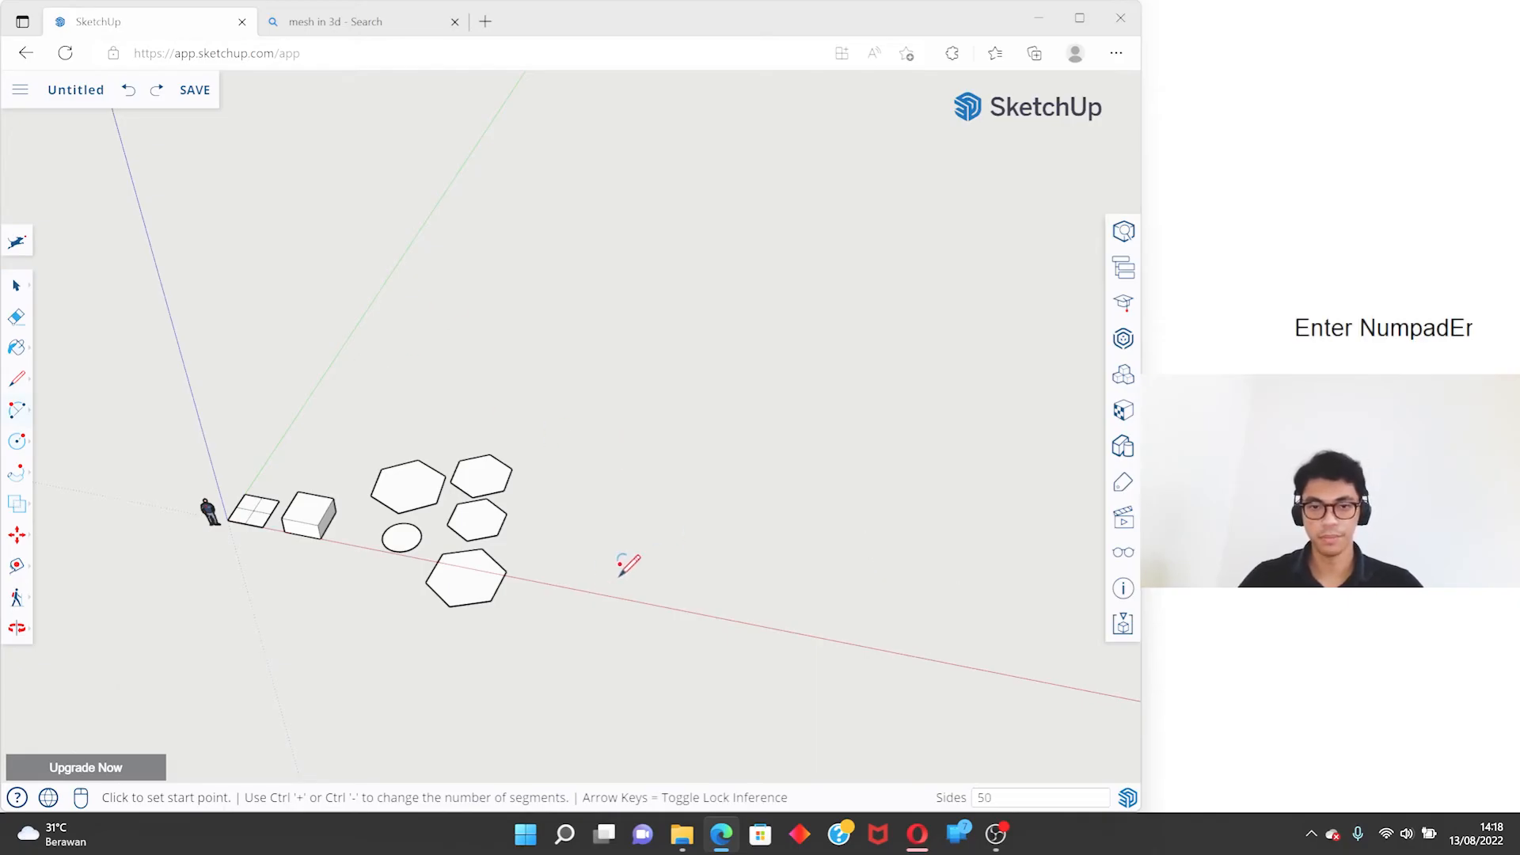
click(576, 588)
click(999, 664)
click(994, 503)
- Start the Circle tool near the arc's end and set it to 50 sides
scroll(984, 609, up, 3)
middle_drag(983, 618, 456, 368)
scroll(839, 419, down, 3)
scroll(454, 536, up, 5)
key(space)
shift+middle_drag(454, 536, 723, 509)
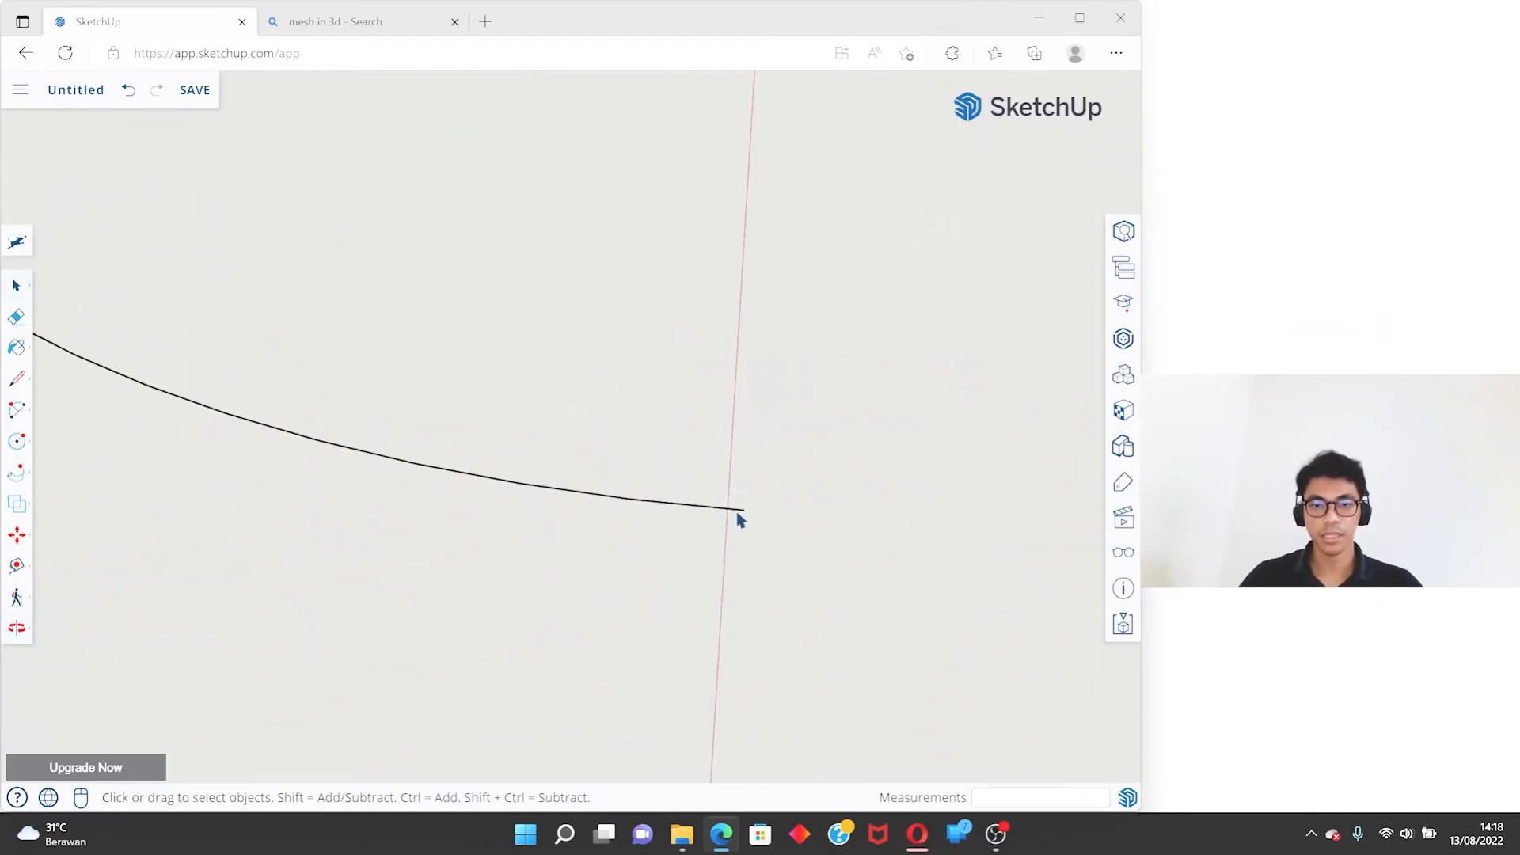
key(c)
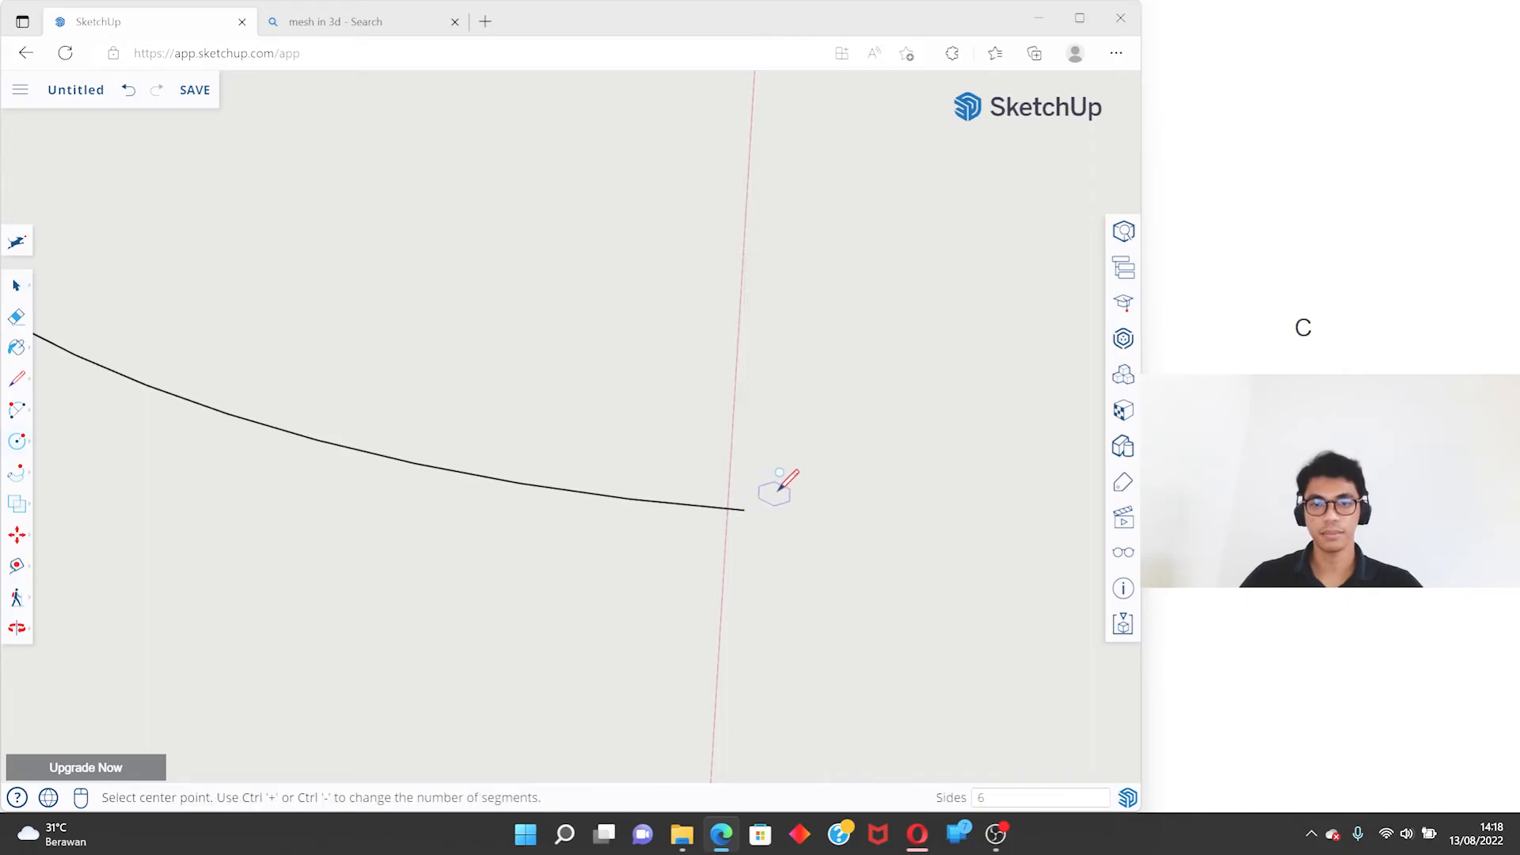
key(space)
key(c)
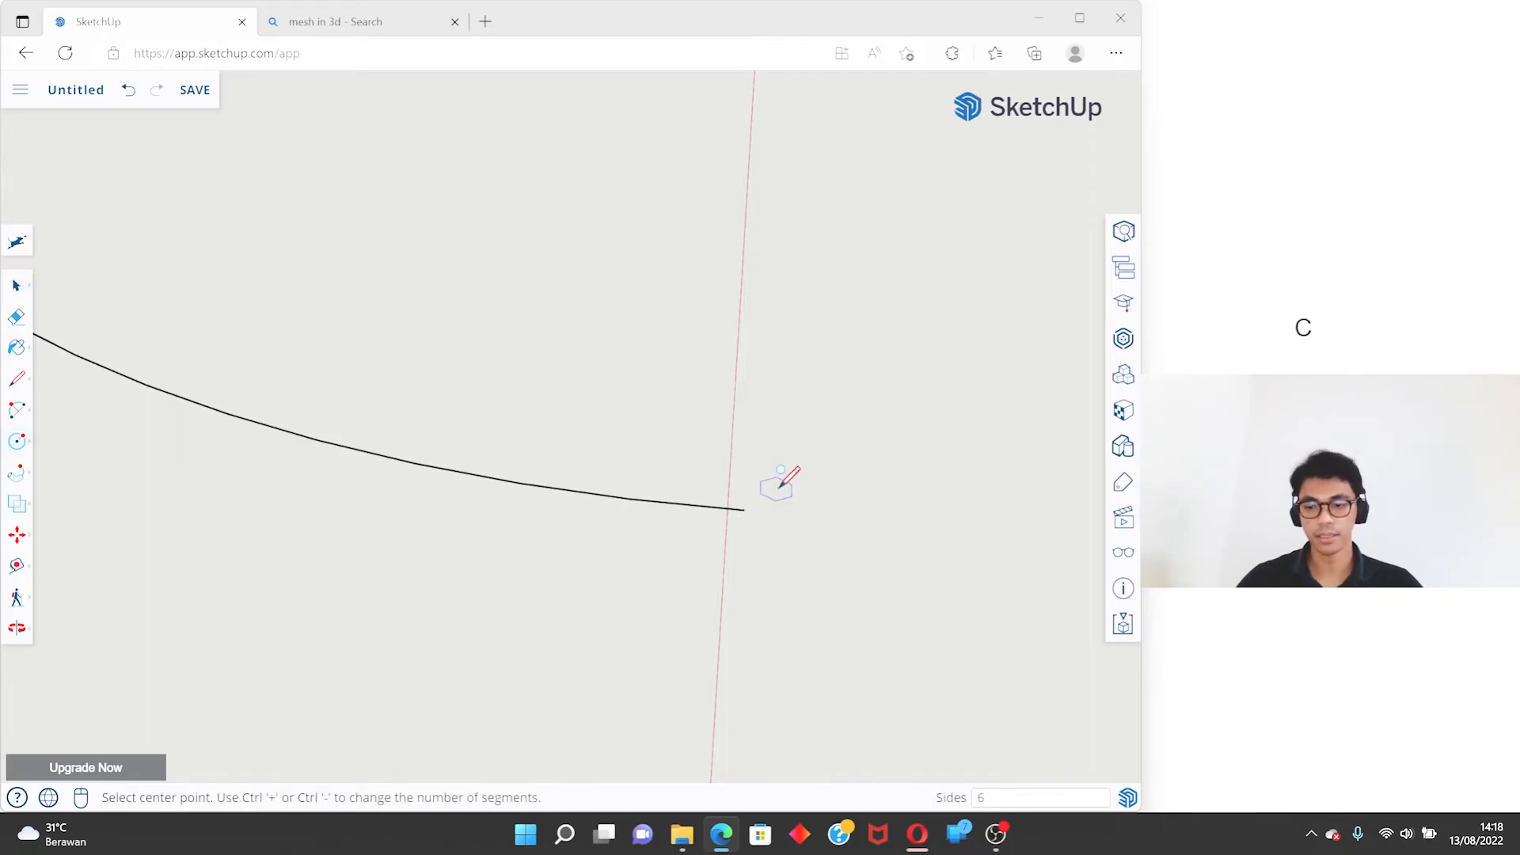
text(50)
key(Return)
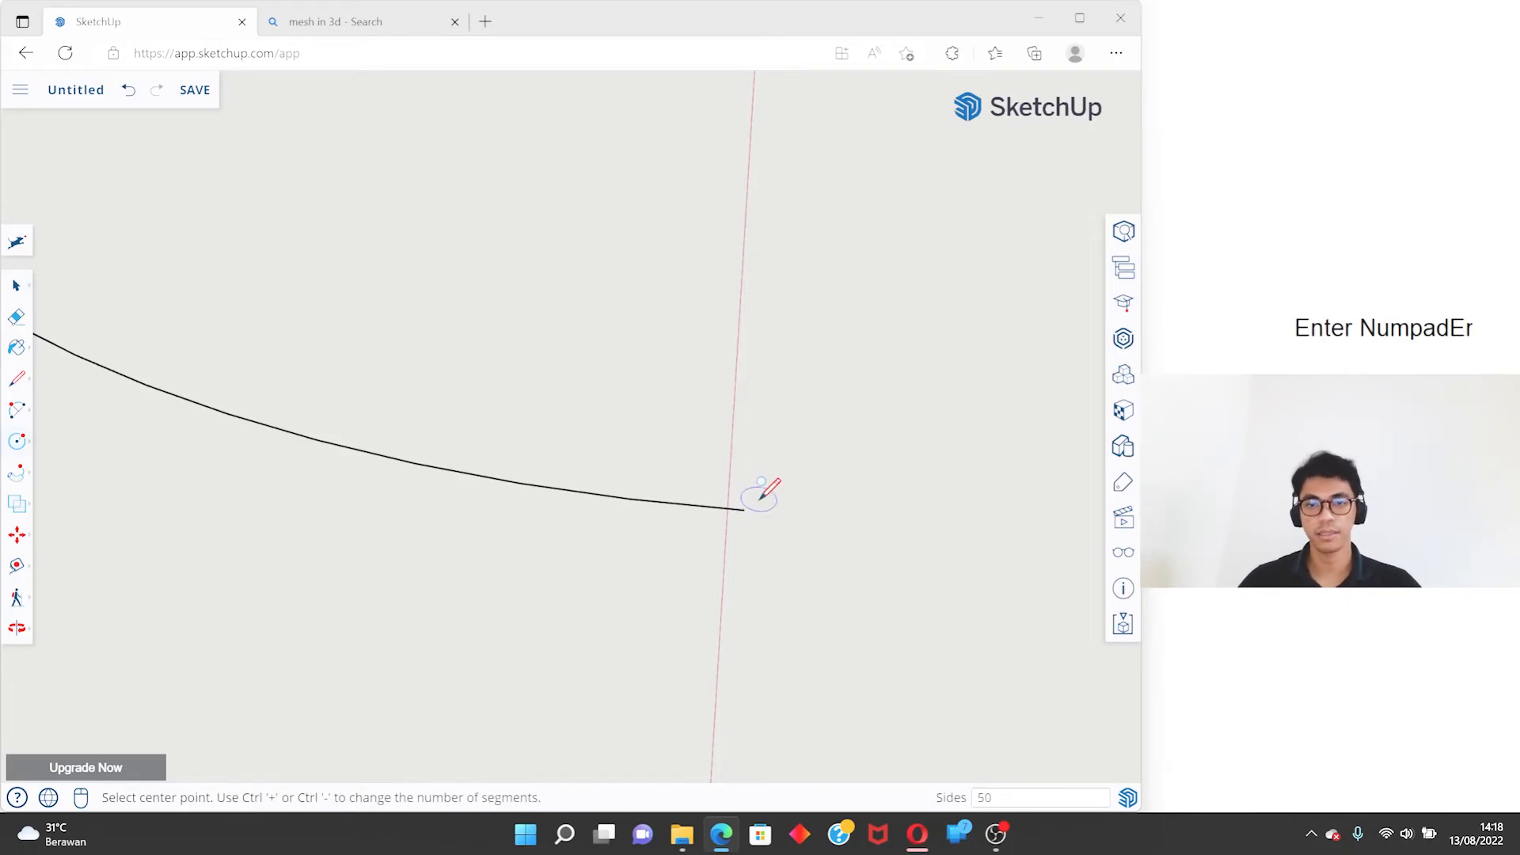
- Lock the circle's orientation to the green axis and place its centre on the arc's endpoint
scroll(771, 500, up, 2)
middle_drag(784, 500, 509, 468)
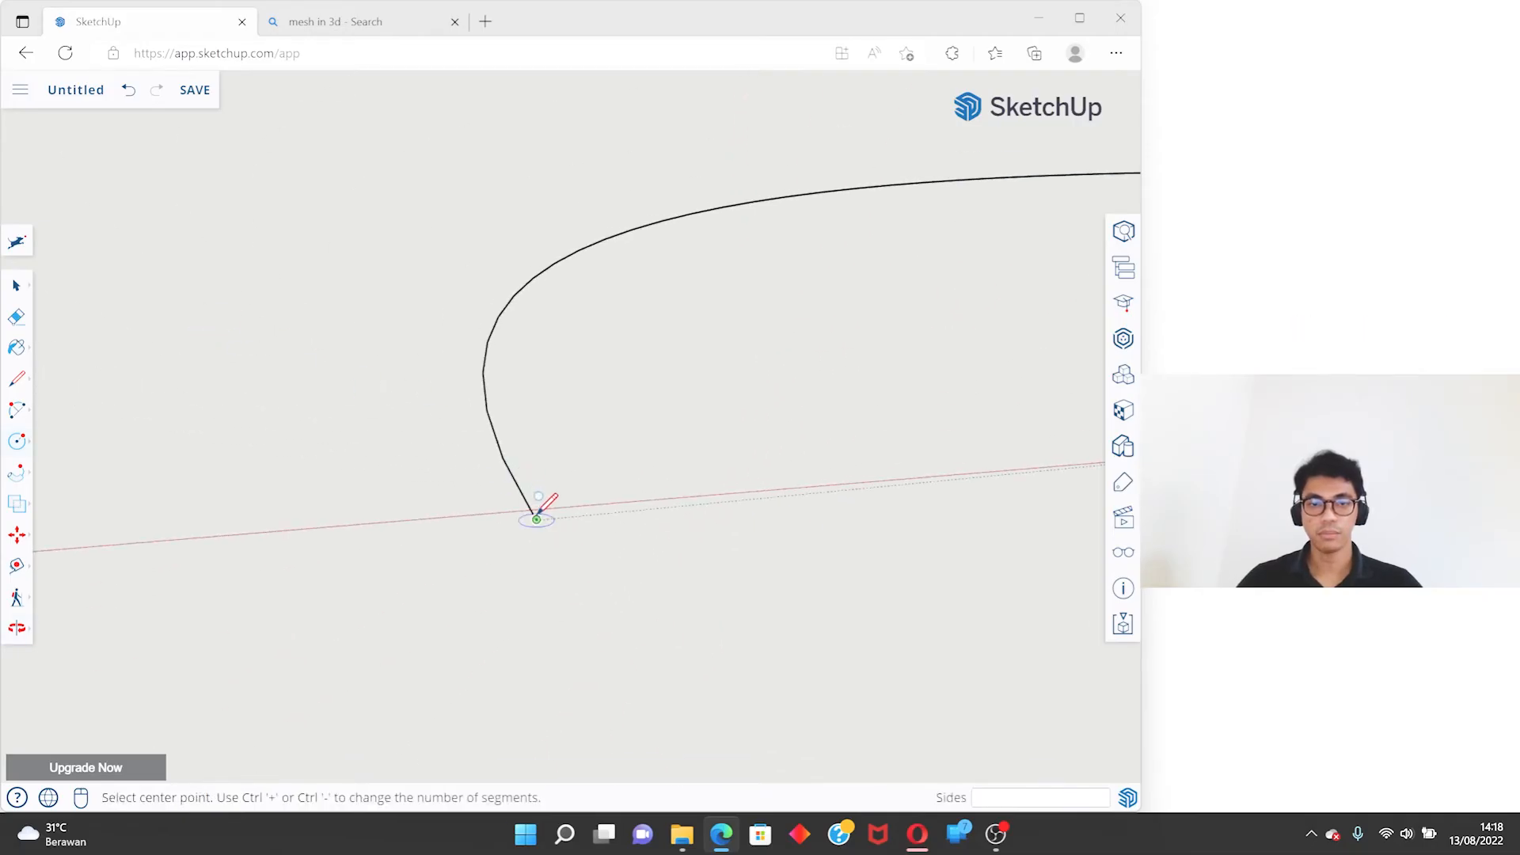
middle_drag(536, 519, 443, 451)
scroll(938, 635, down, 2)
middle_drag(443, 451, 533, 567)
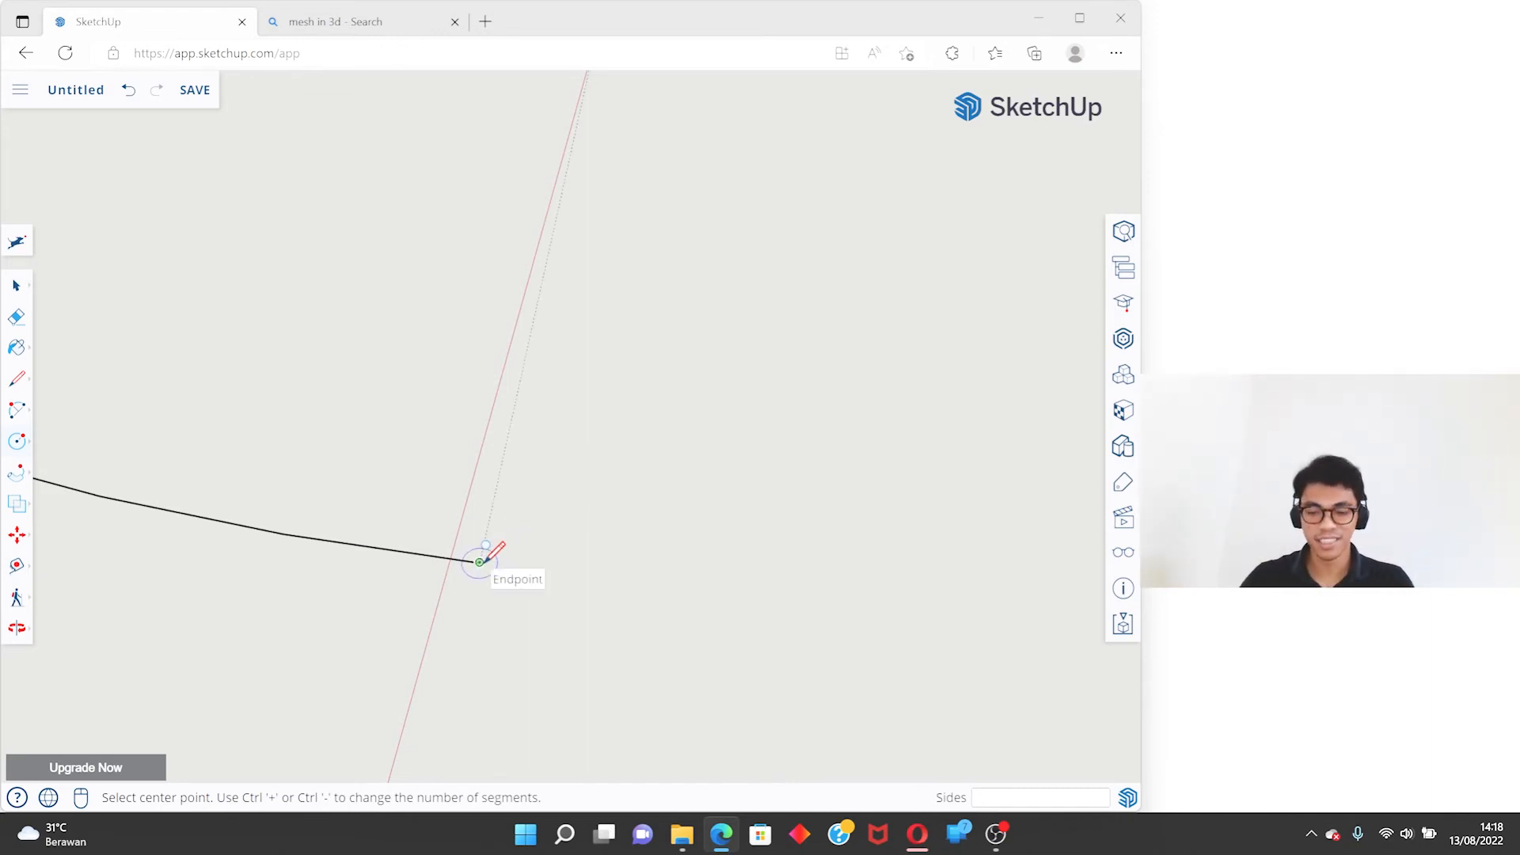
key(Left)
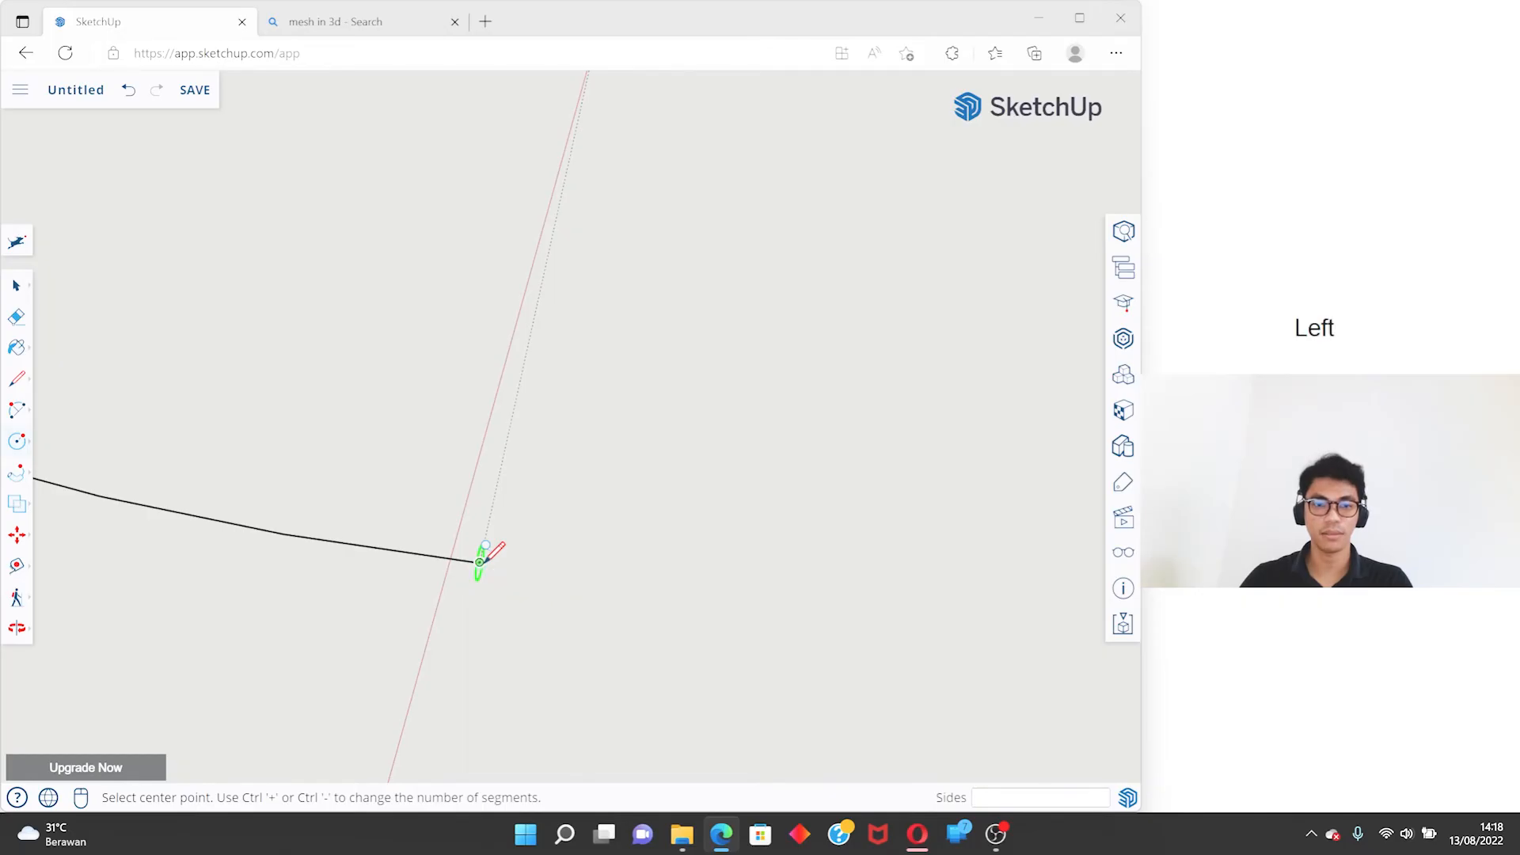
middle_drag(482, 557, 721, 539)
scroll(703, 534, up, 3)
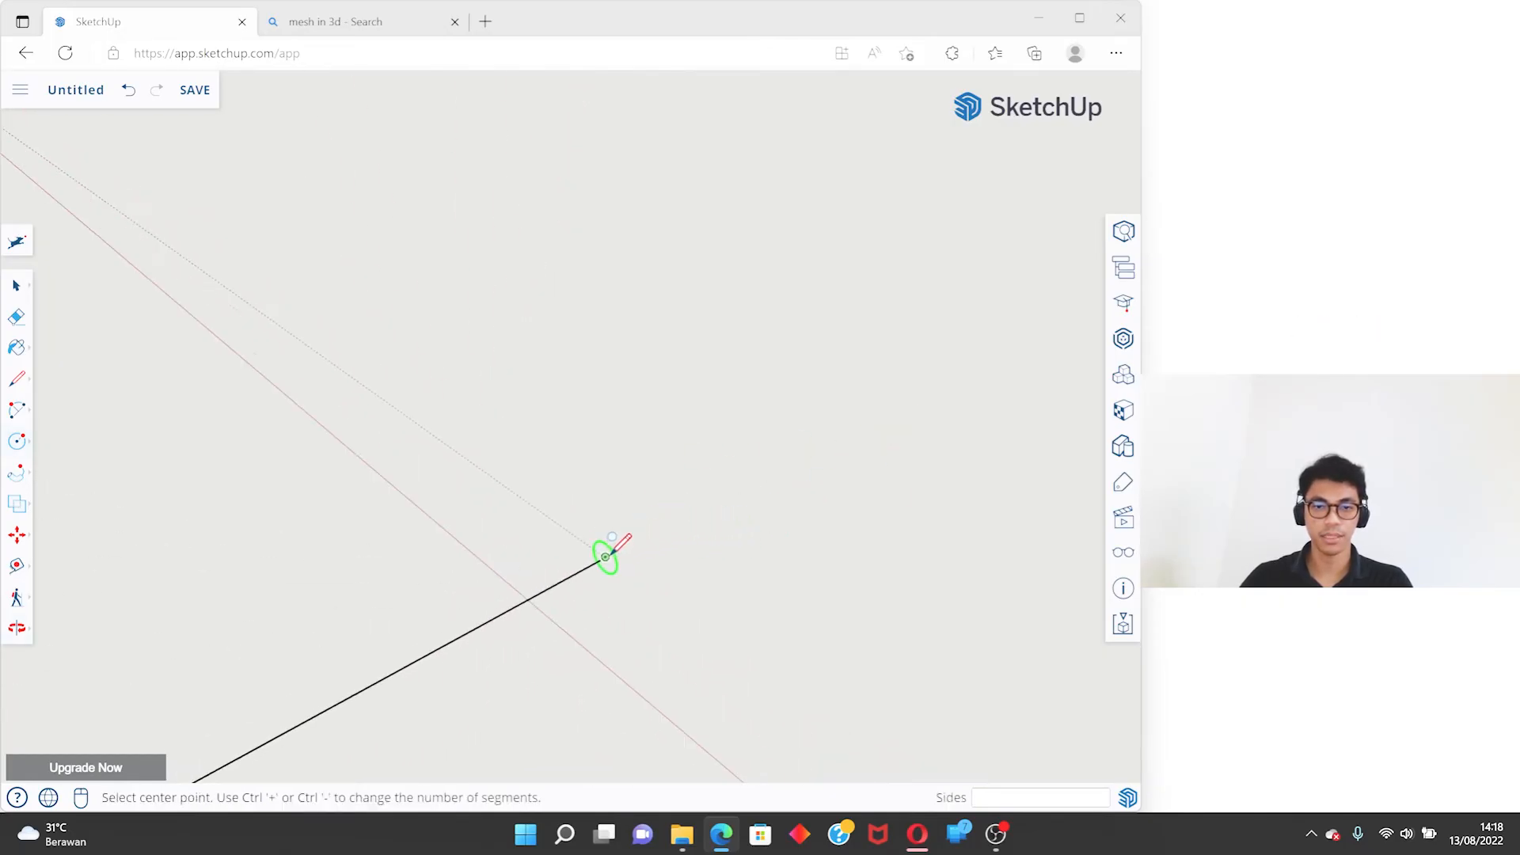
click(606, 557)
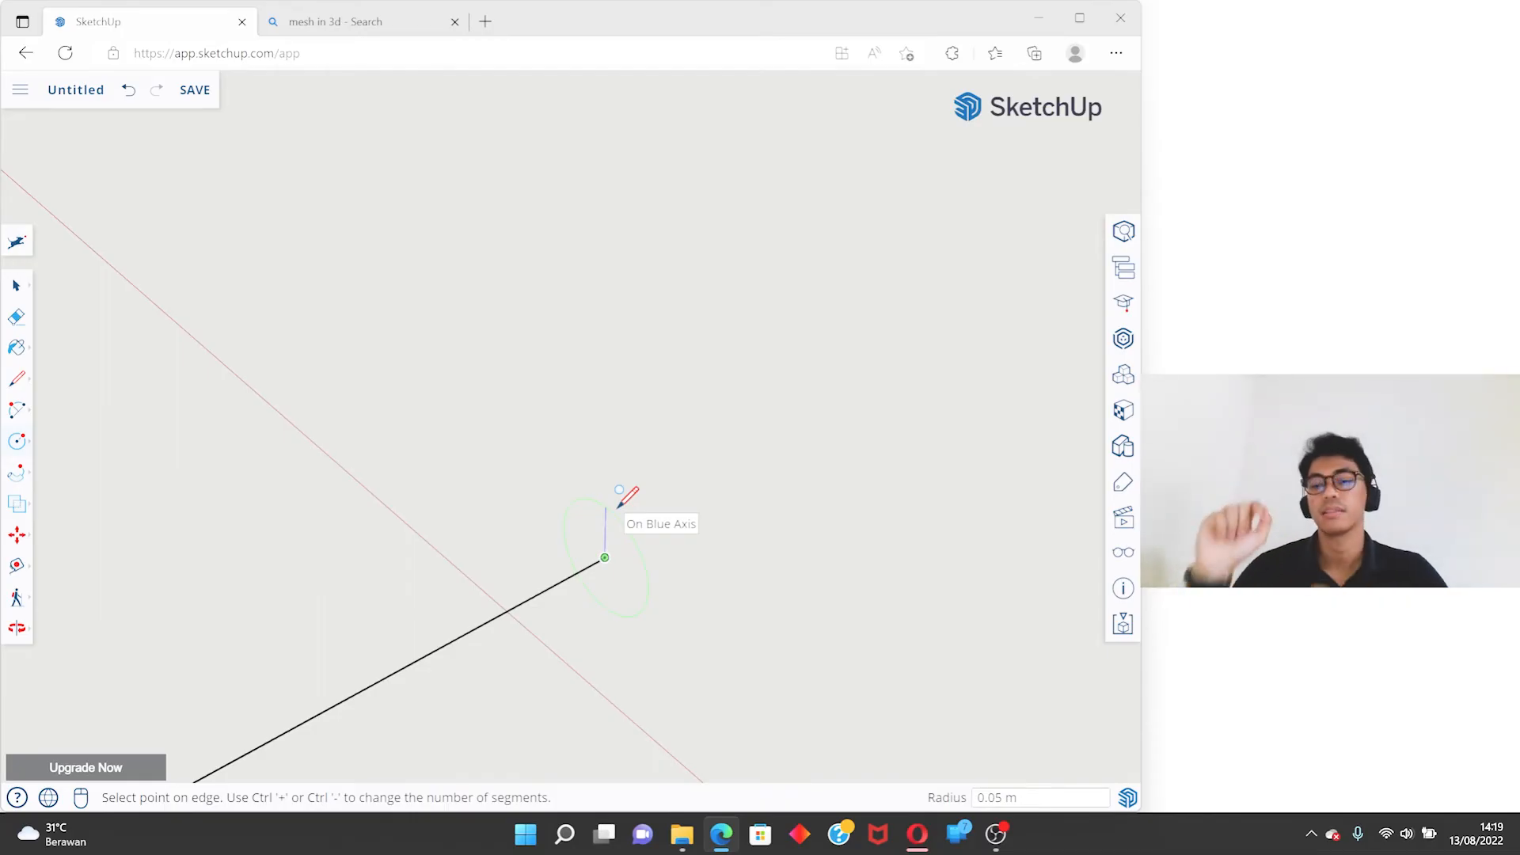
- Set the radius of the upright circle to 0.15 m
text(0)
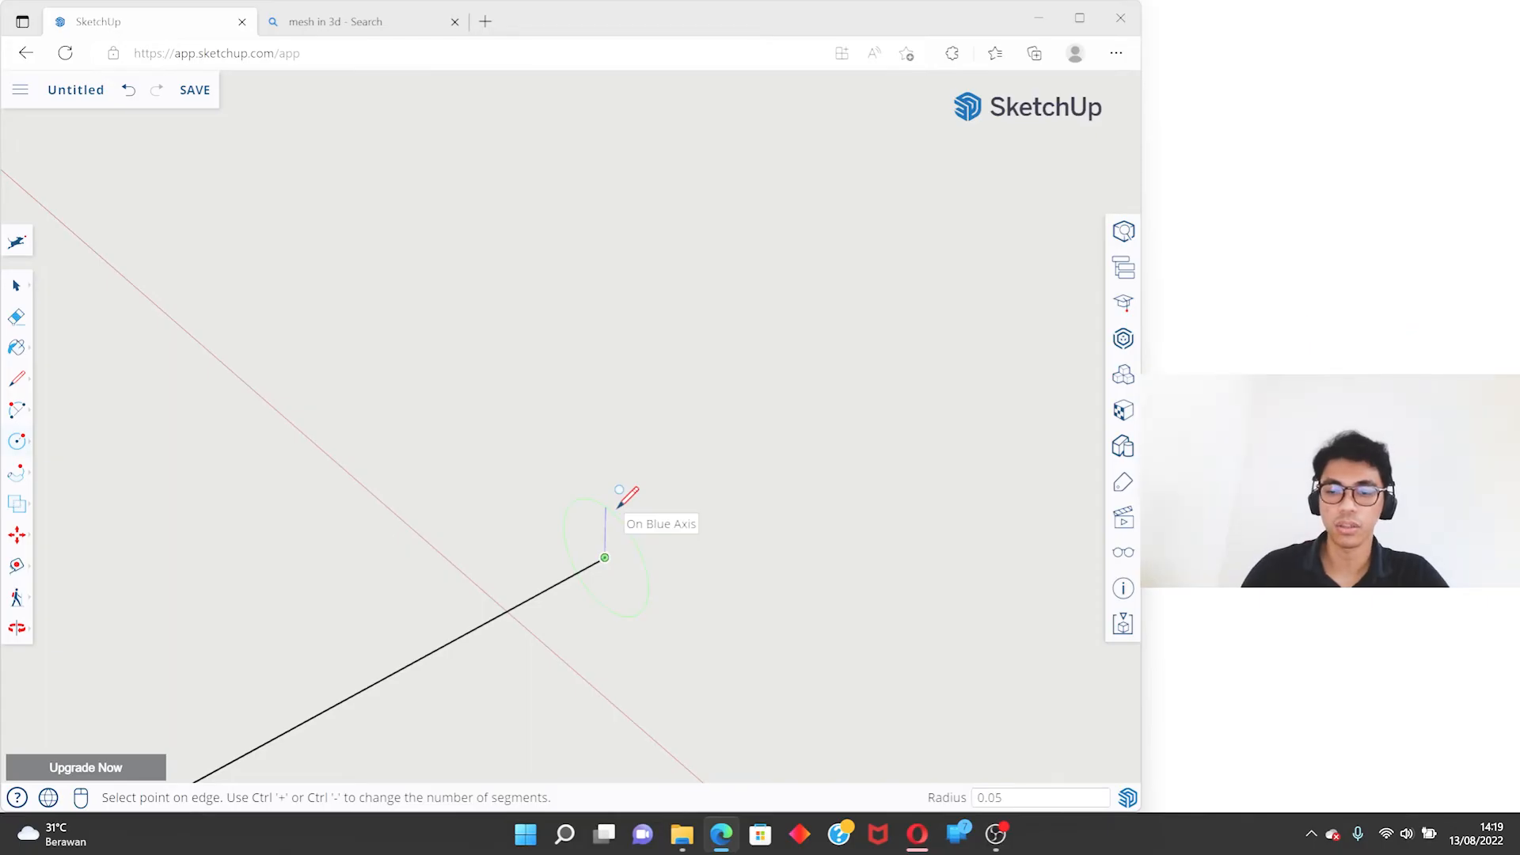
key(BackSpace)
text(10)
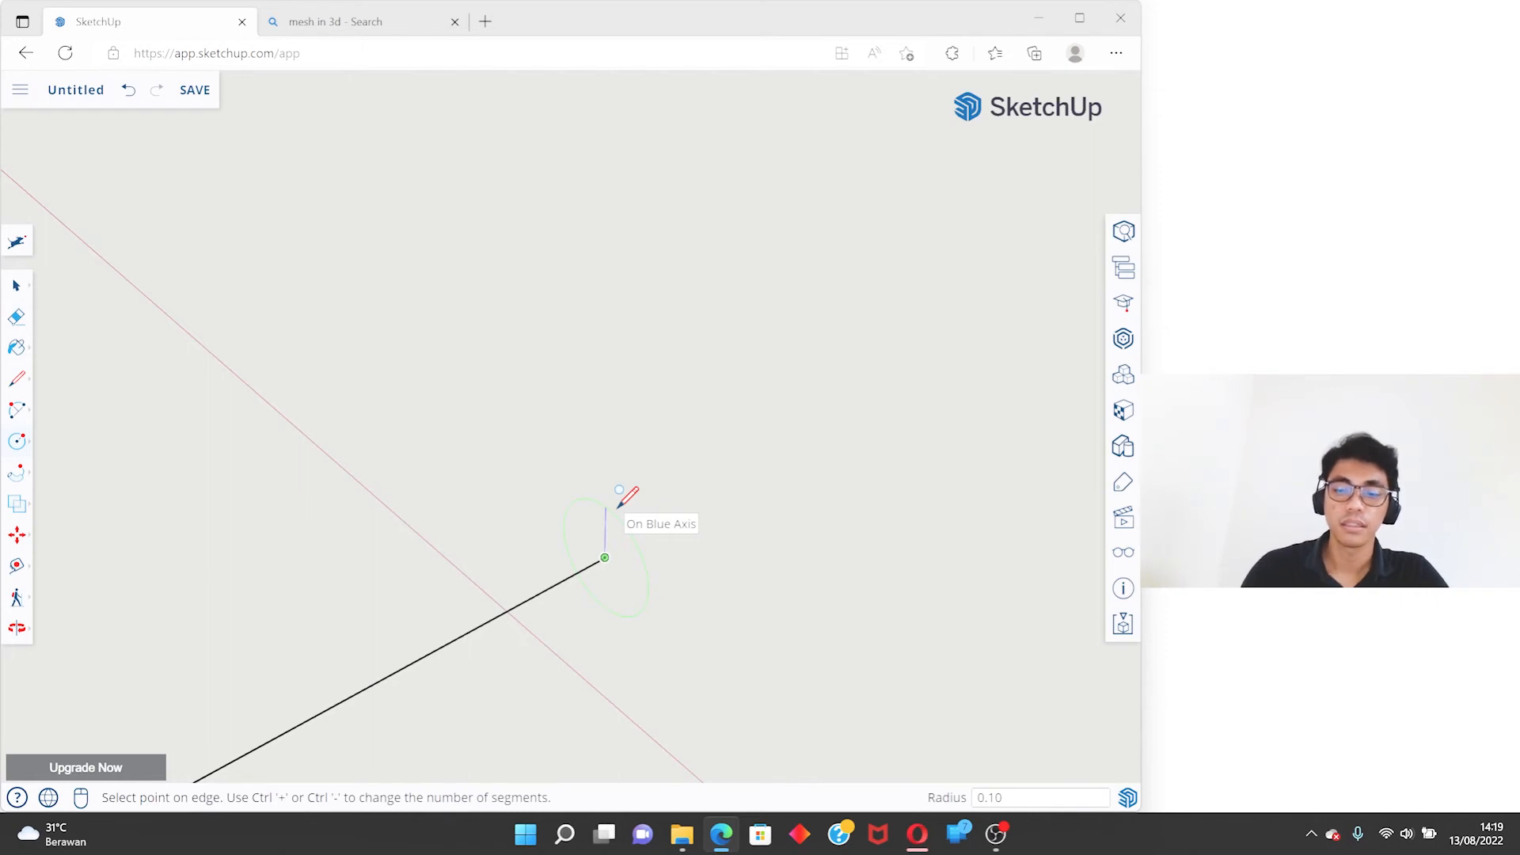
key(BackSpace)
key(BackSpace)
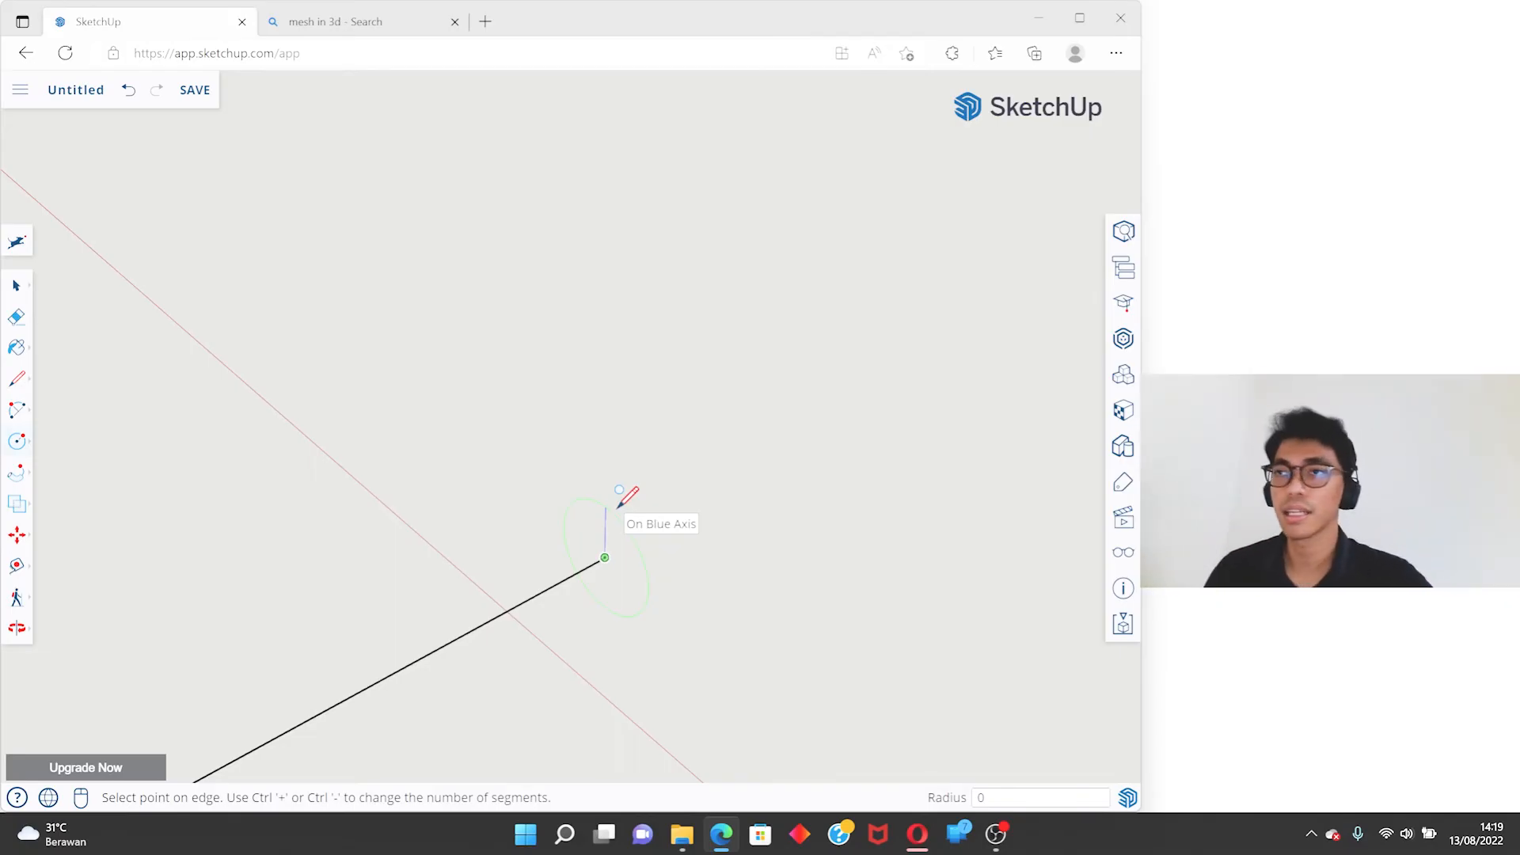
text(0.15)
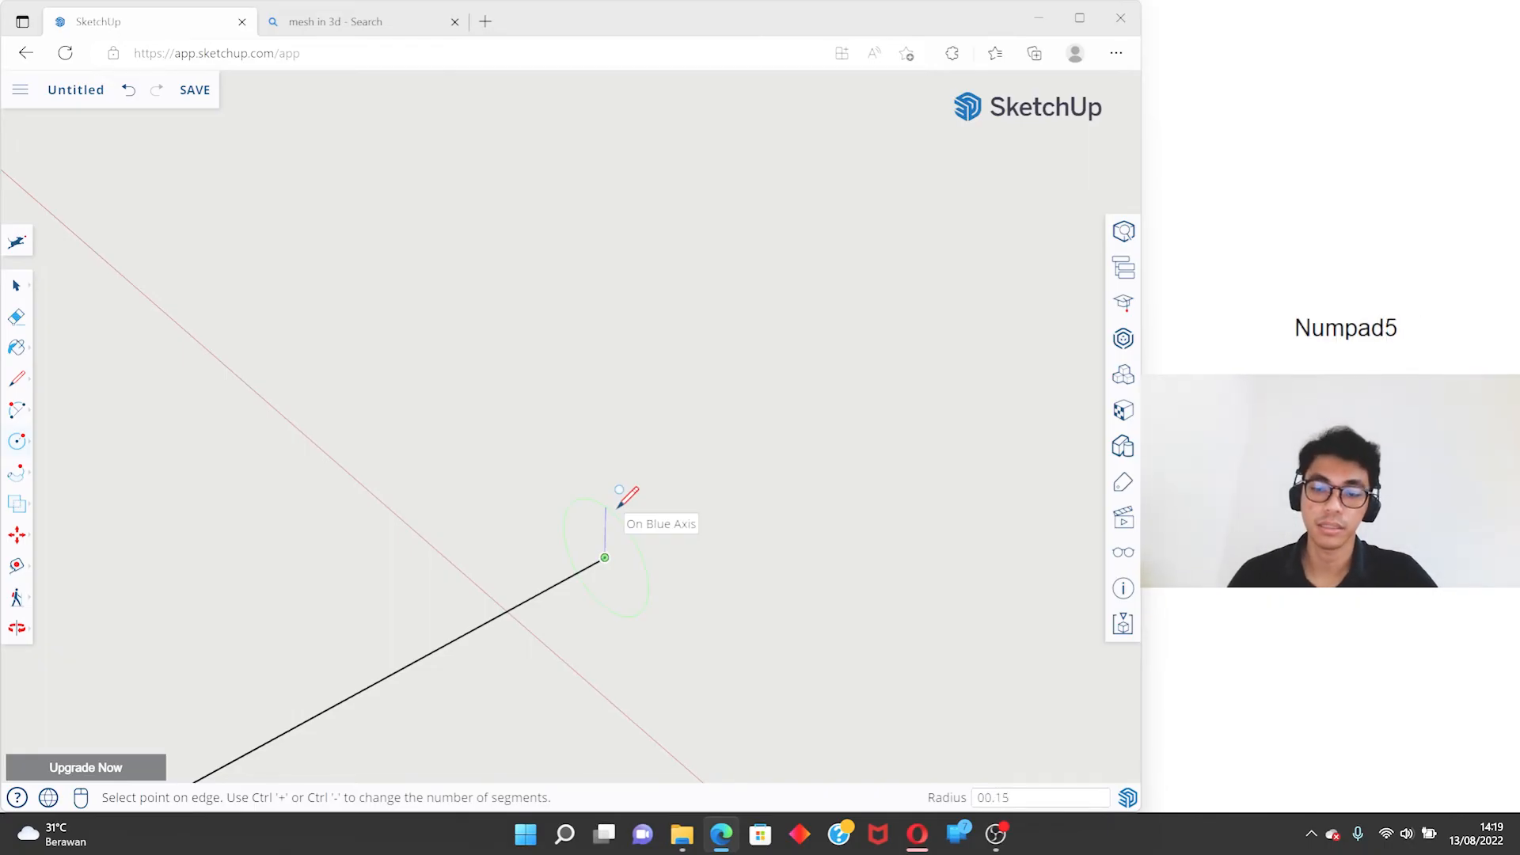
key(BackSpace)
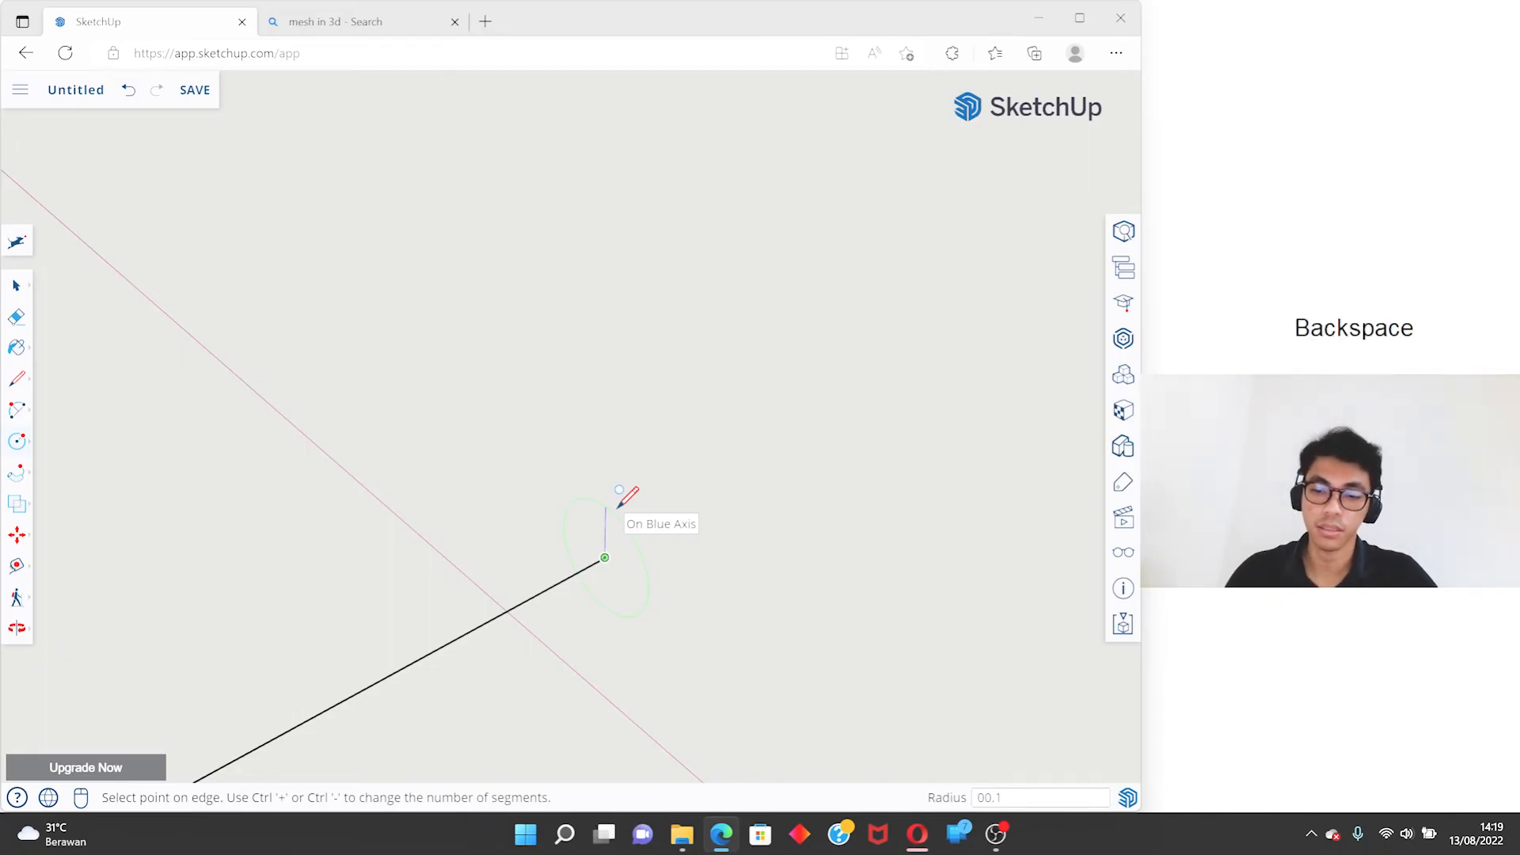
text(.)
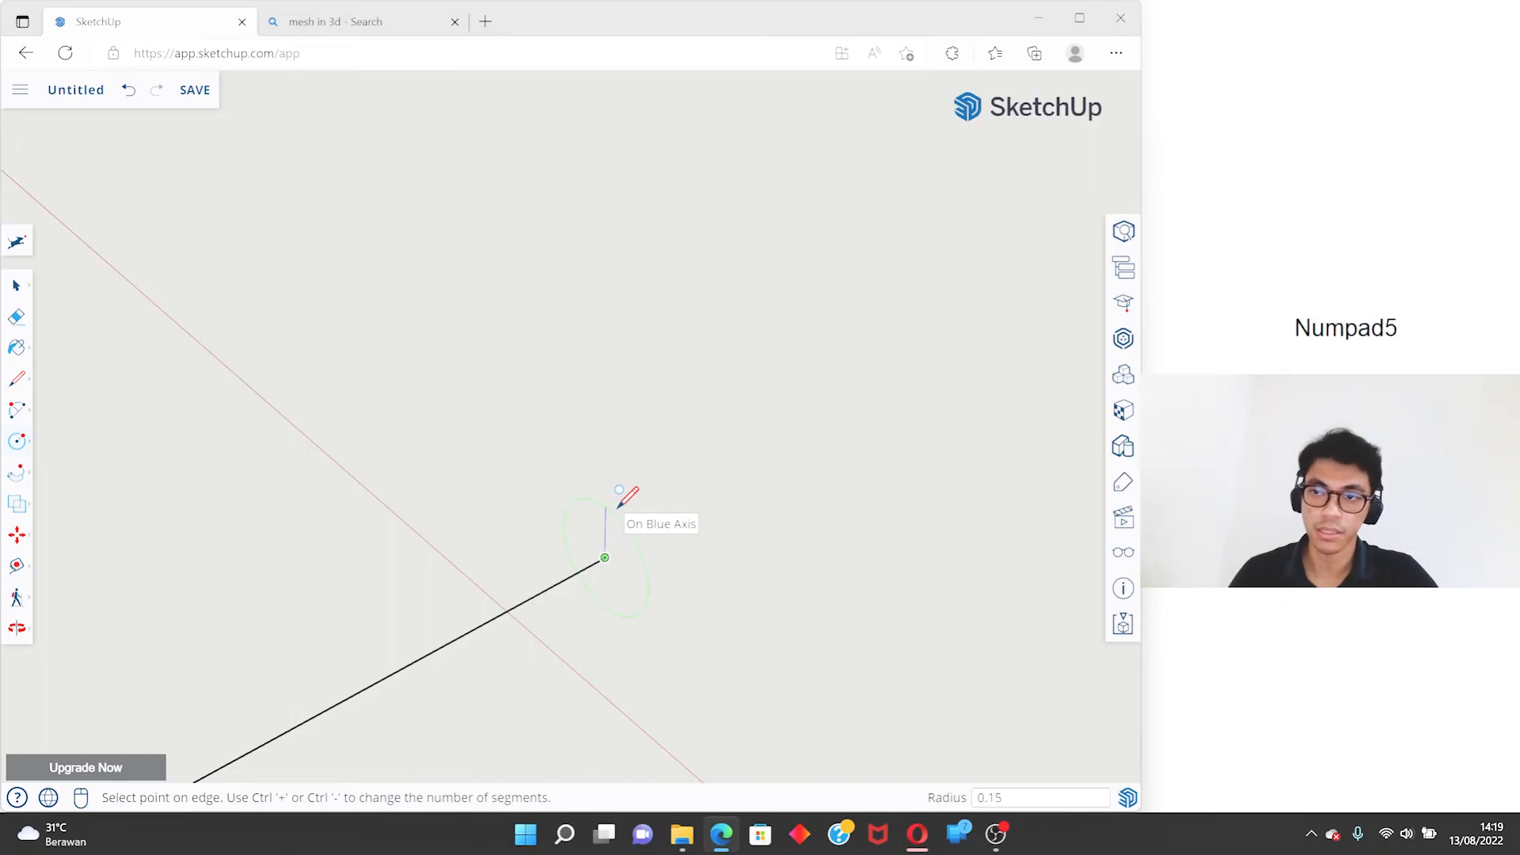
key(Return)
key(space)
- Select the arc as the path and extrude the circle face along it with Follow Me to form a curved tube
middle_drag(665, 513, 811, 593)
scroll(563, 605, up, 5)
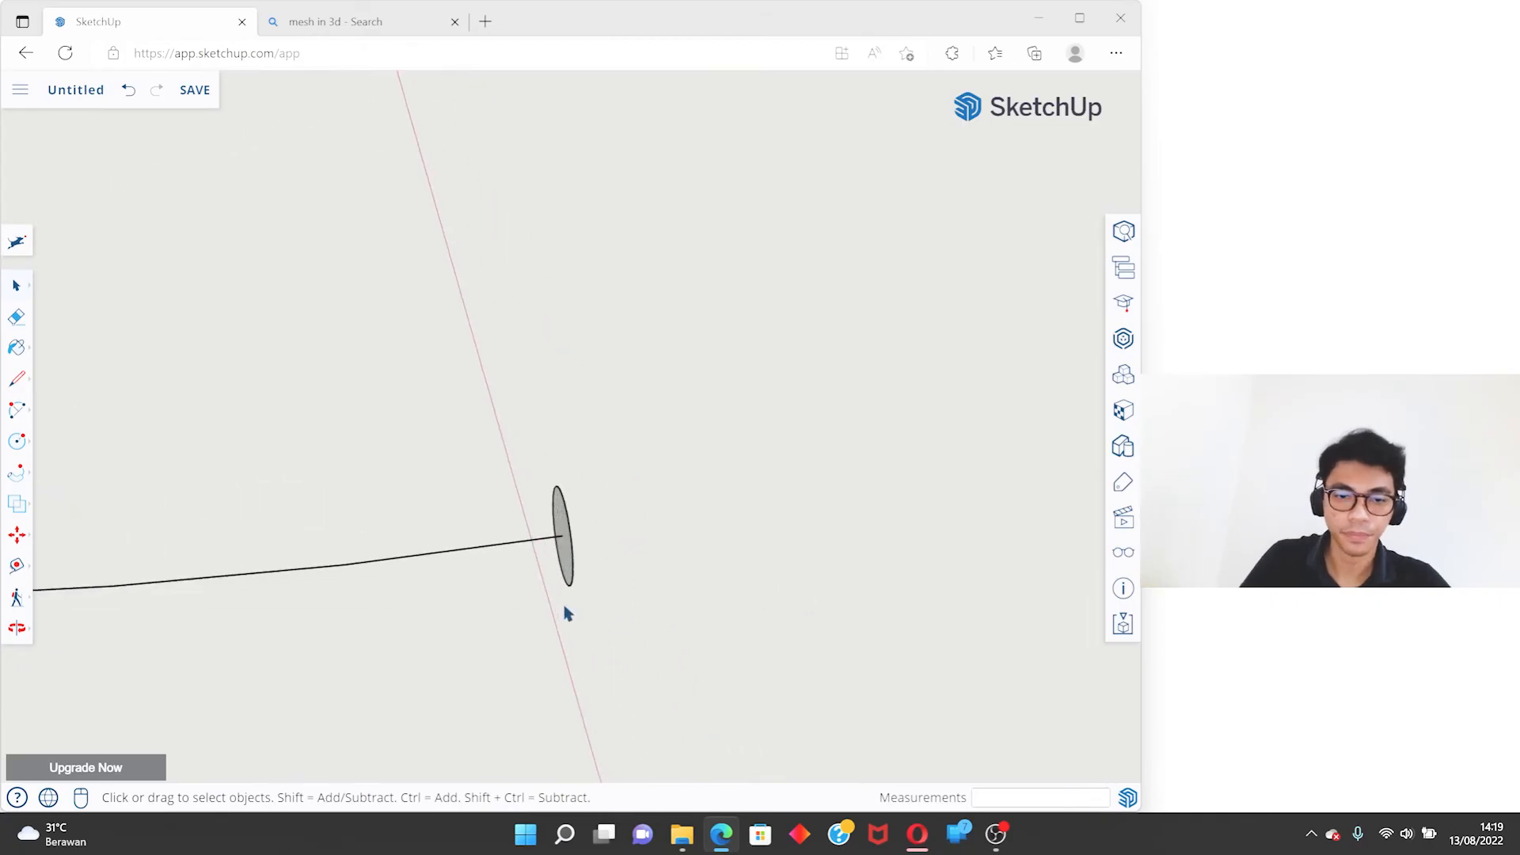
middle_drag(564, 600, 934, 536)
middle_drag(720, 441, 559, 624)
mouse_move(461, 361)
middle_down()
mouse_move(627, 325)
mouse_move(670, 337)
middle_up()
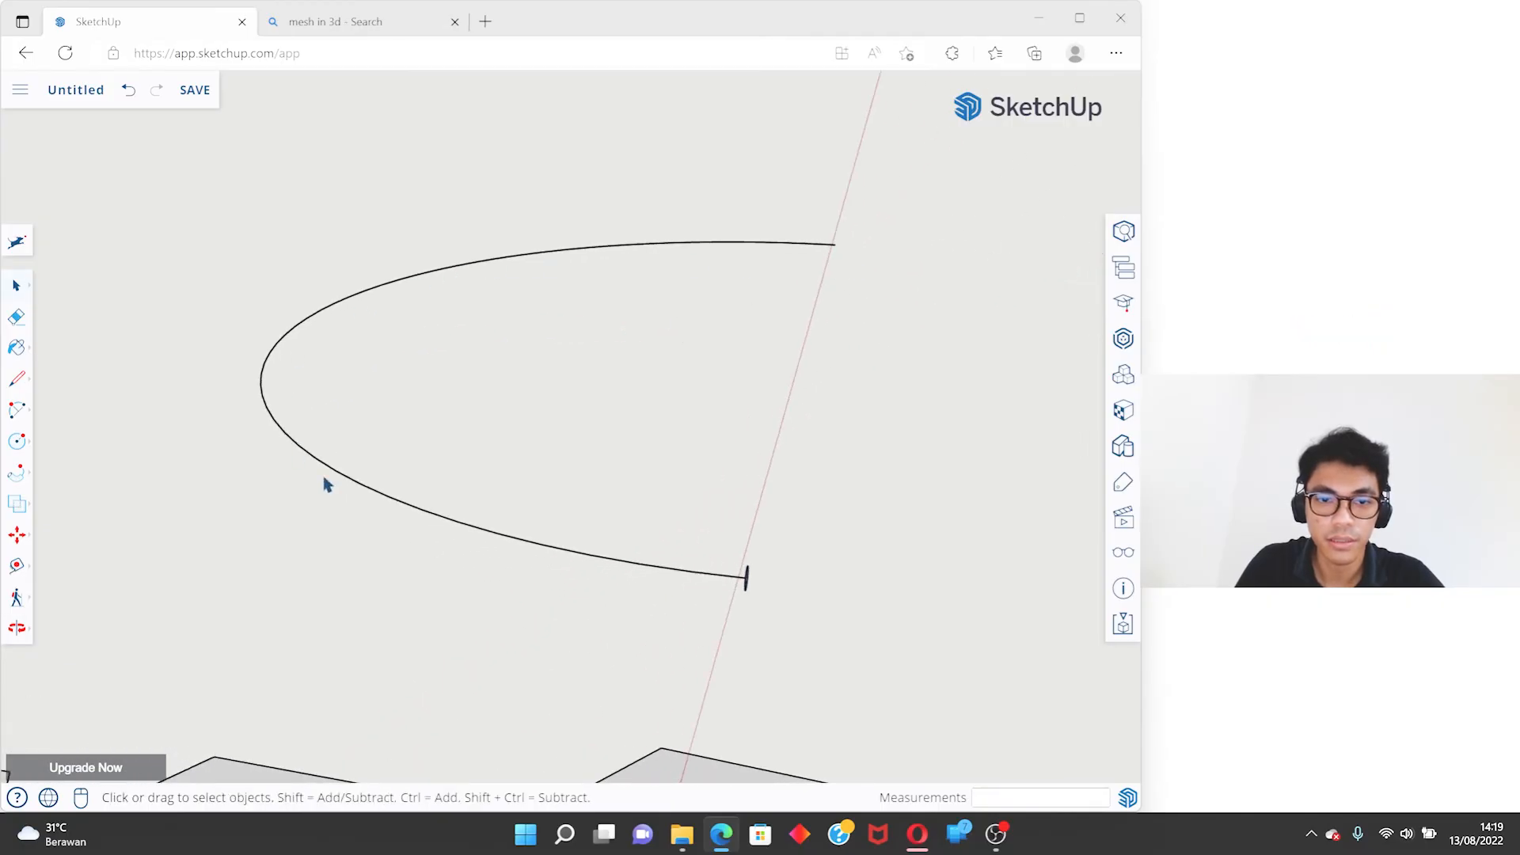
scroll(763, 601, up, 5)
middle_drag(751, 593, 601, 545)
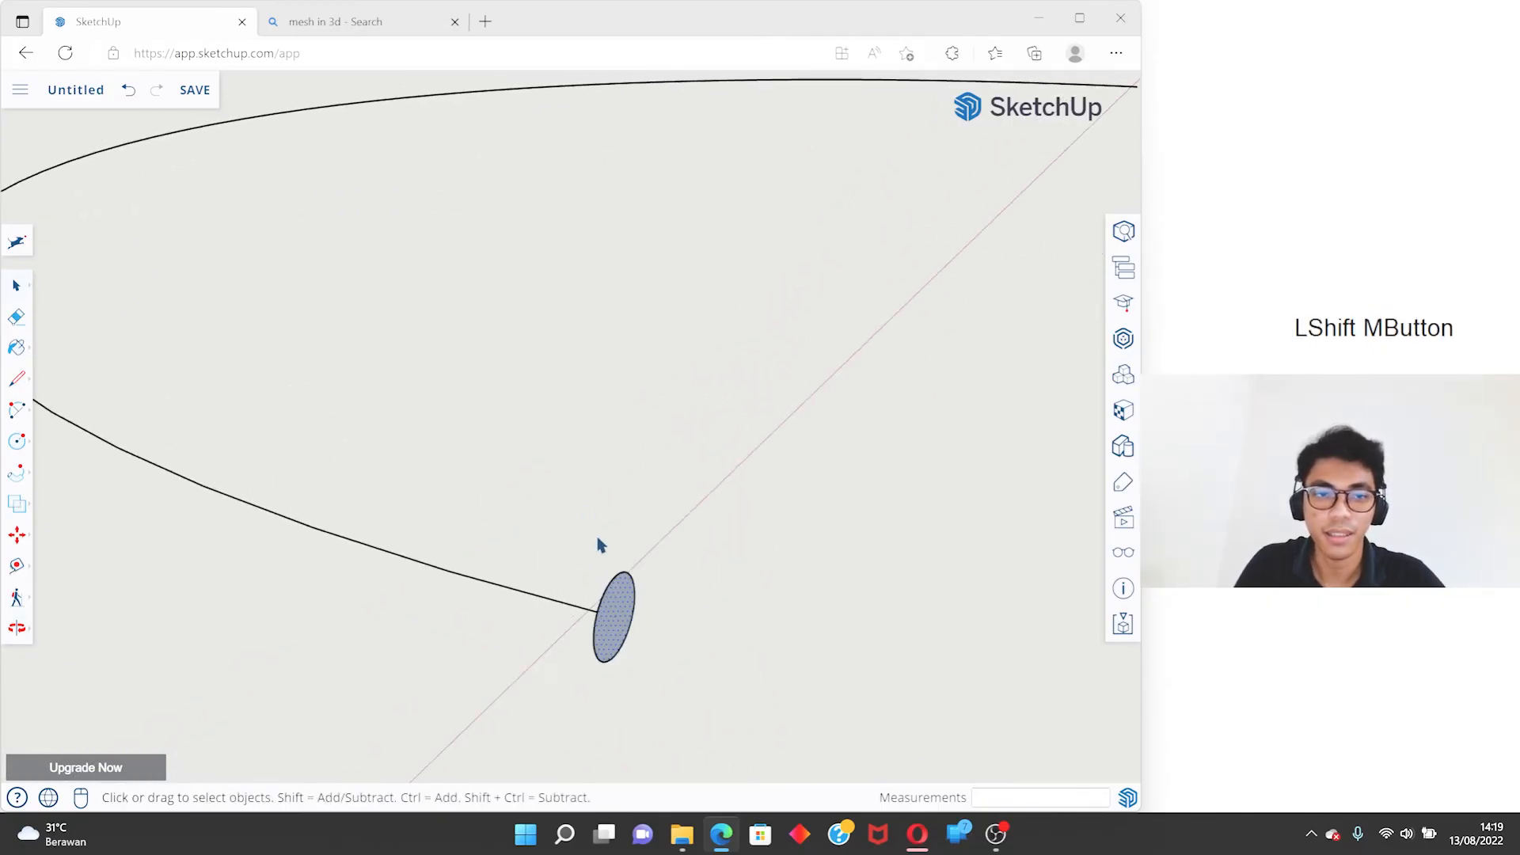
scroll(586, 546, down, 3)
click(498, 552)
scroll(489, 522, down, 1)
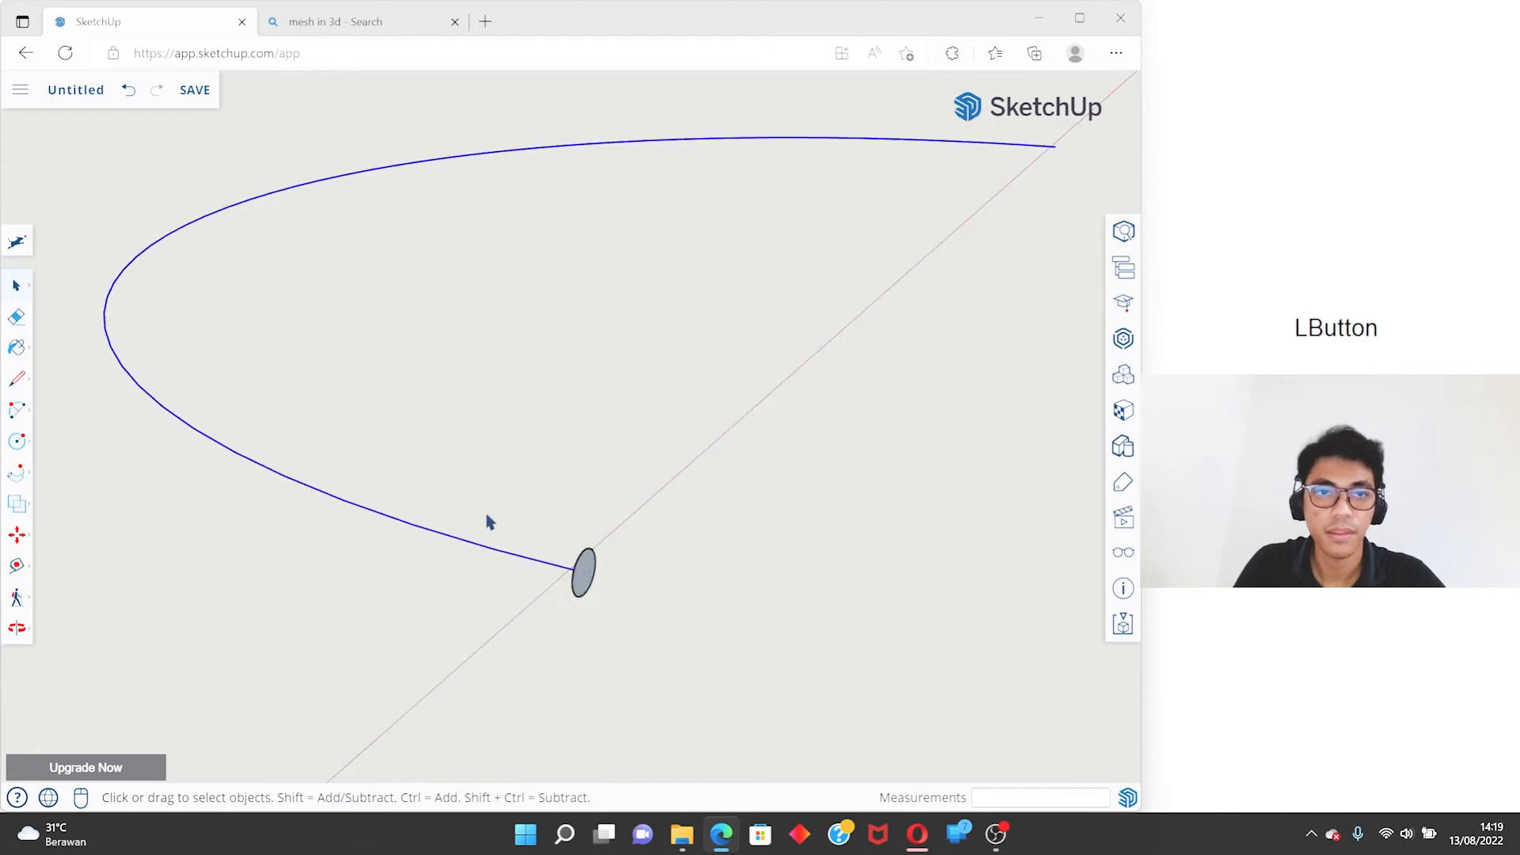
click(18, 475)
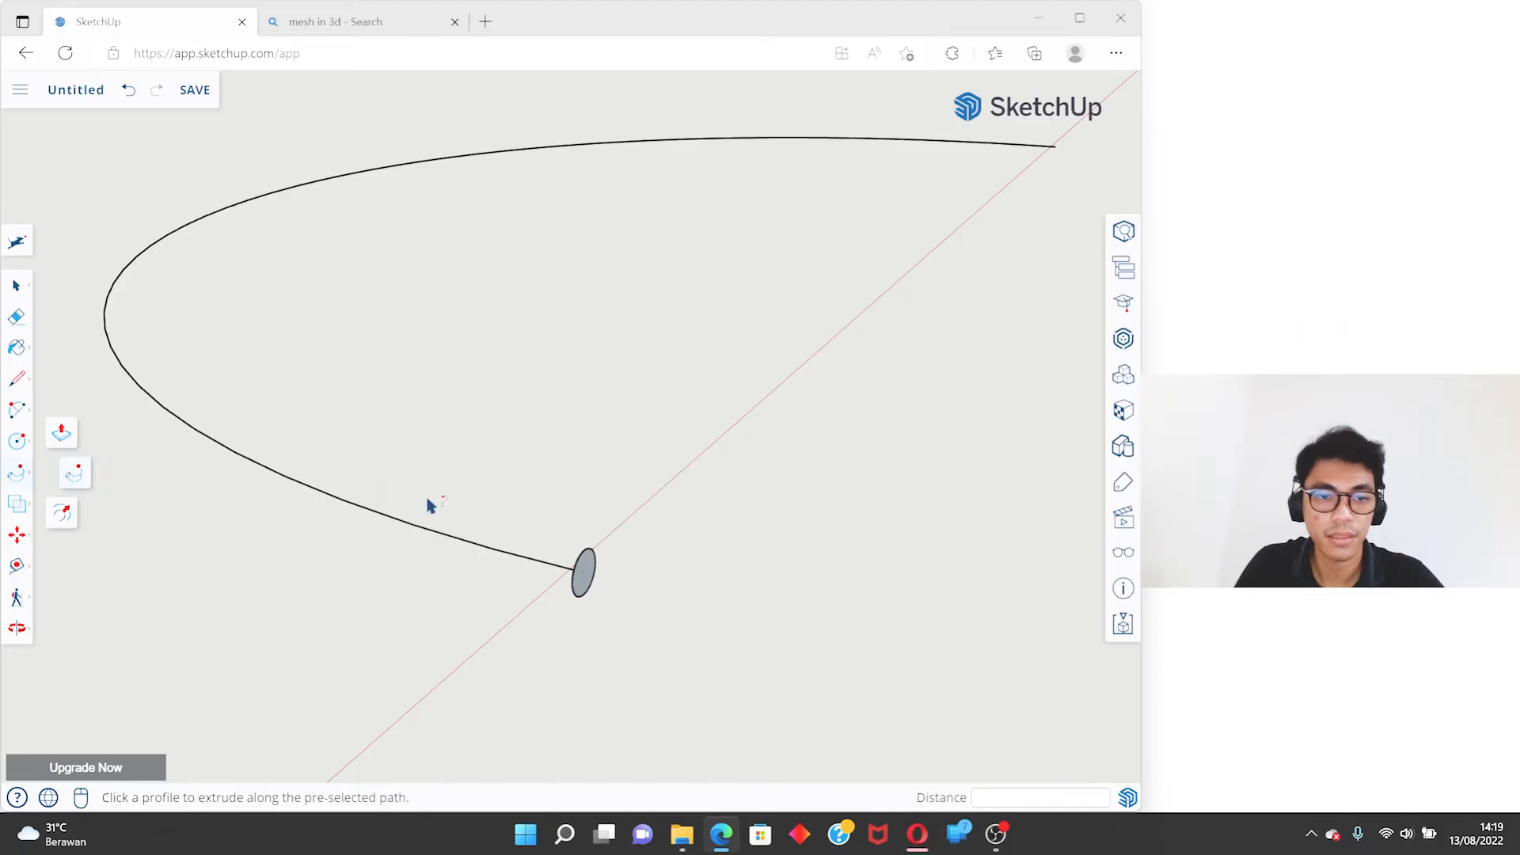
scroll(592, 560, up, 3)
middle_drag(592, 574, 682, 593)
click(645, 573)
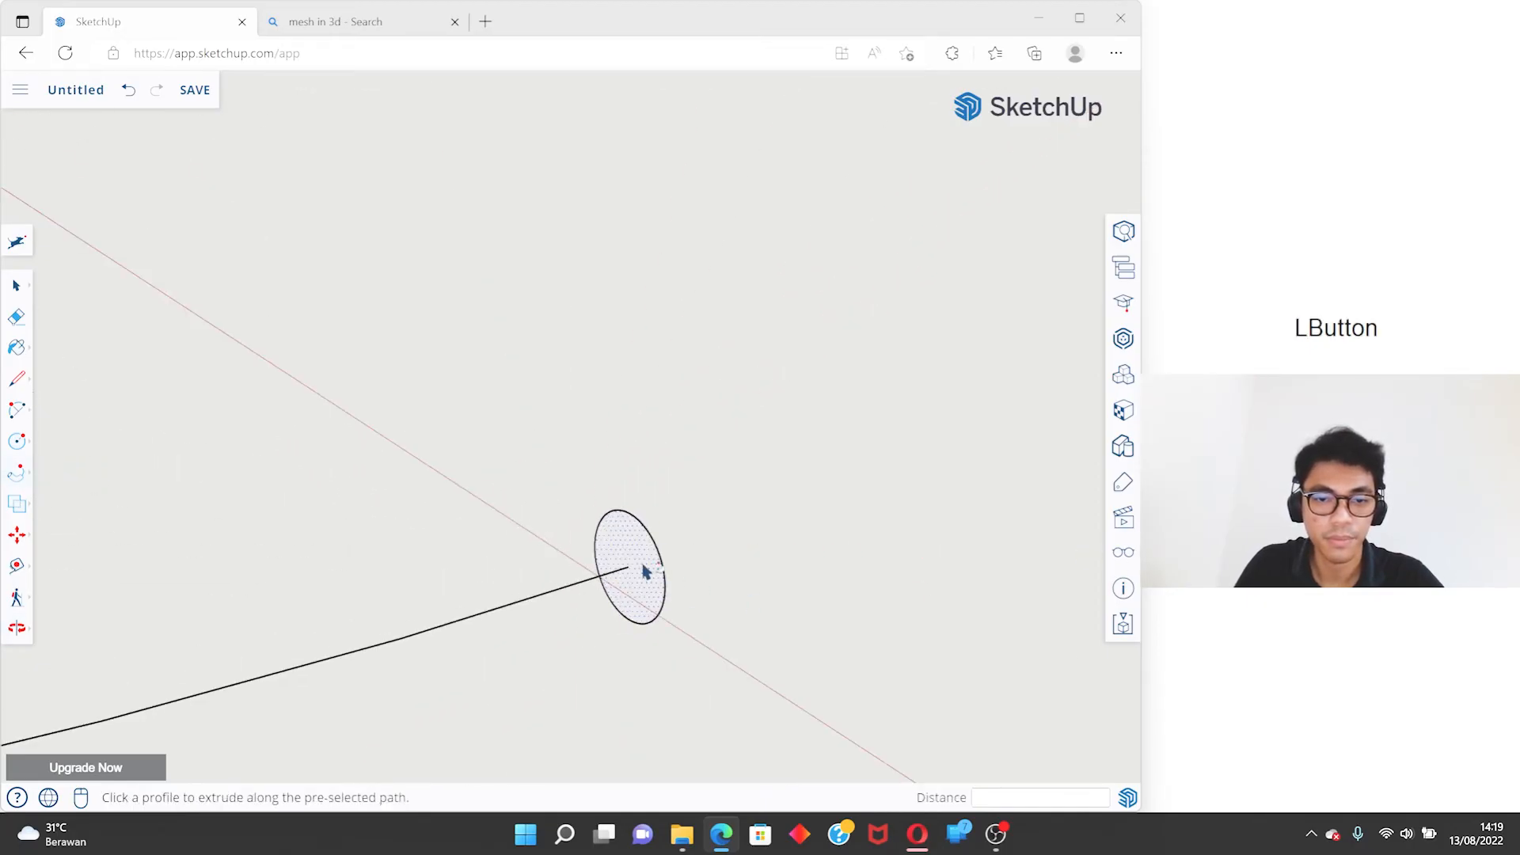
scroll(791, 514, down, 3)
mouse_move(332, 524)
middle_down()
mouse_move(892, 506)
mouse_move(337, 511)
middle_up()
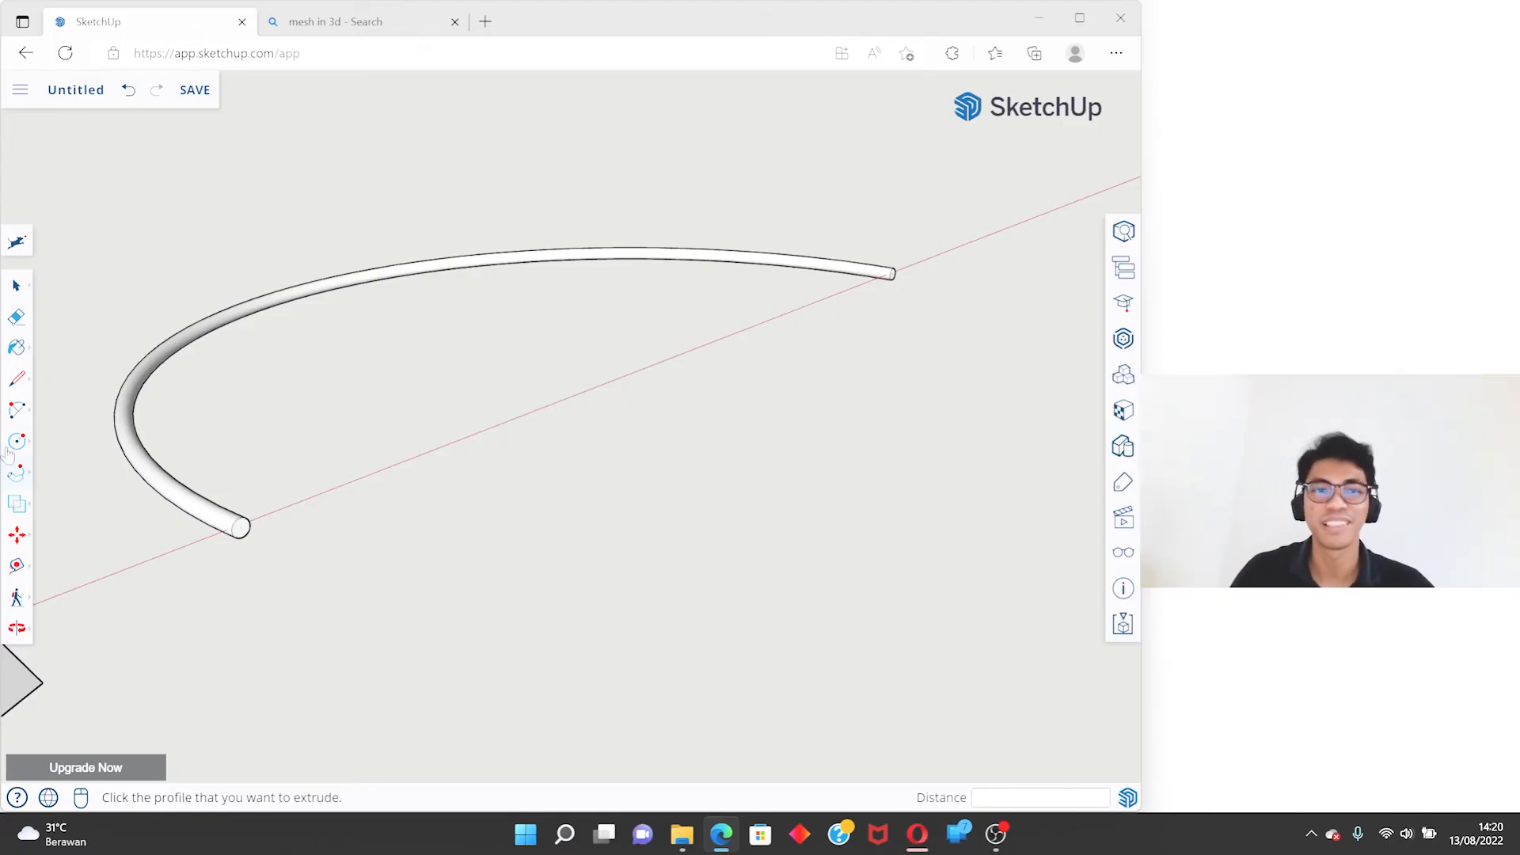
- Undo the Follow Me extrusion of the circle along the arc
scroll(197, 525, up, 3)
mouse_move(197, 526)
middle_down()
mouse_move(739, 519)
mouse_move(895, 420)
mouse_move(249, 584)
mouse_move(620, 336)
mouse_move(665, 349)
mouse_move(682, 316)
middle_up()
key(ctrl+z)
- Begin a five-pointed star on the circle face, drawing lines for its top point and the upper edge of the adjacent point
scroll(637, 356, up, 3)
key(l)
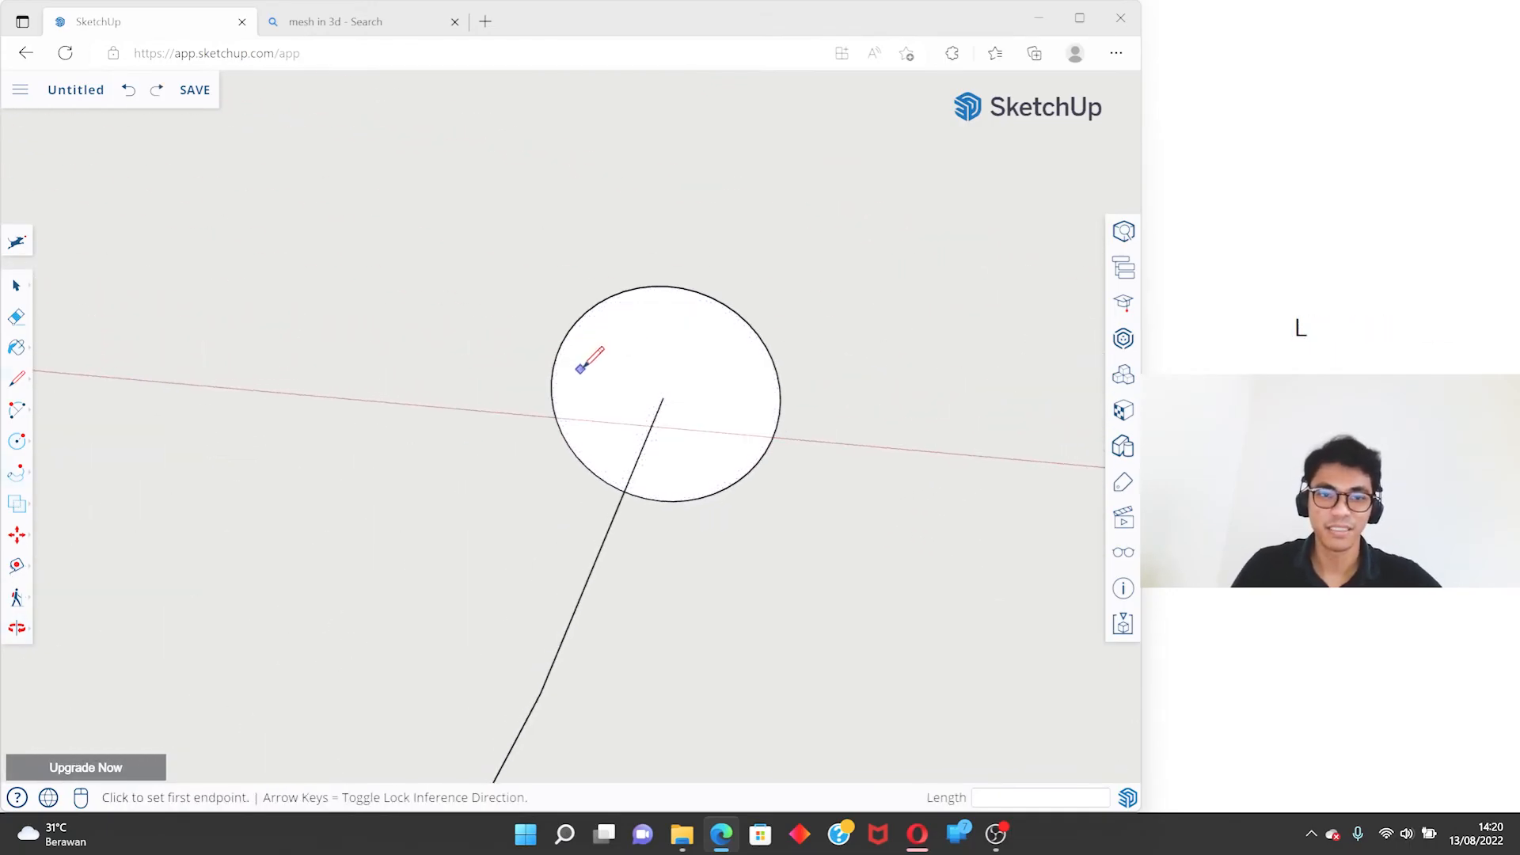
click(613, 378)
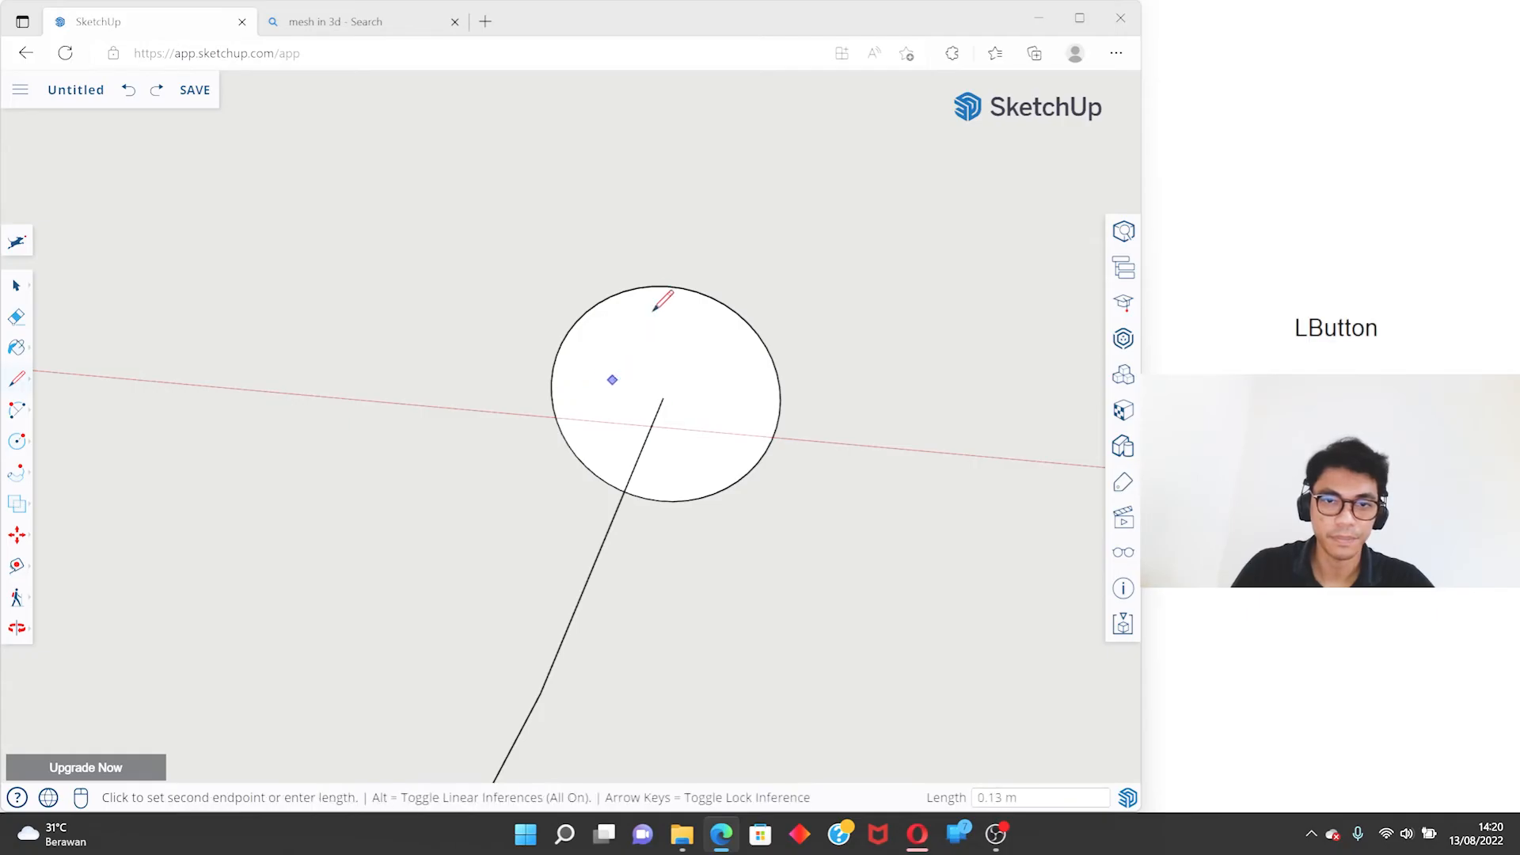
click(667, 286)
click(710, 391)
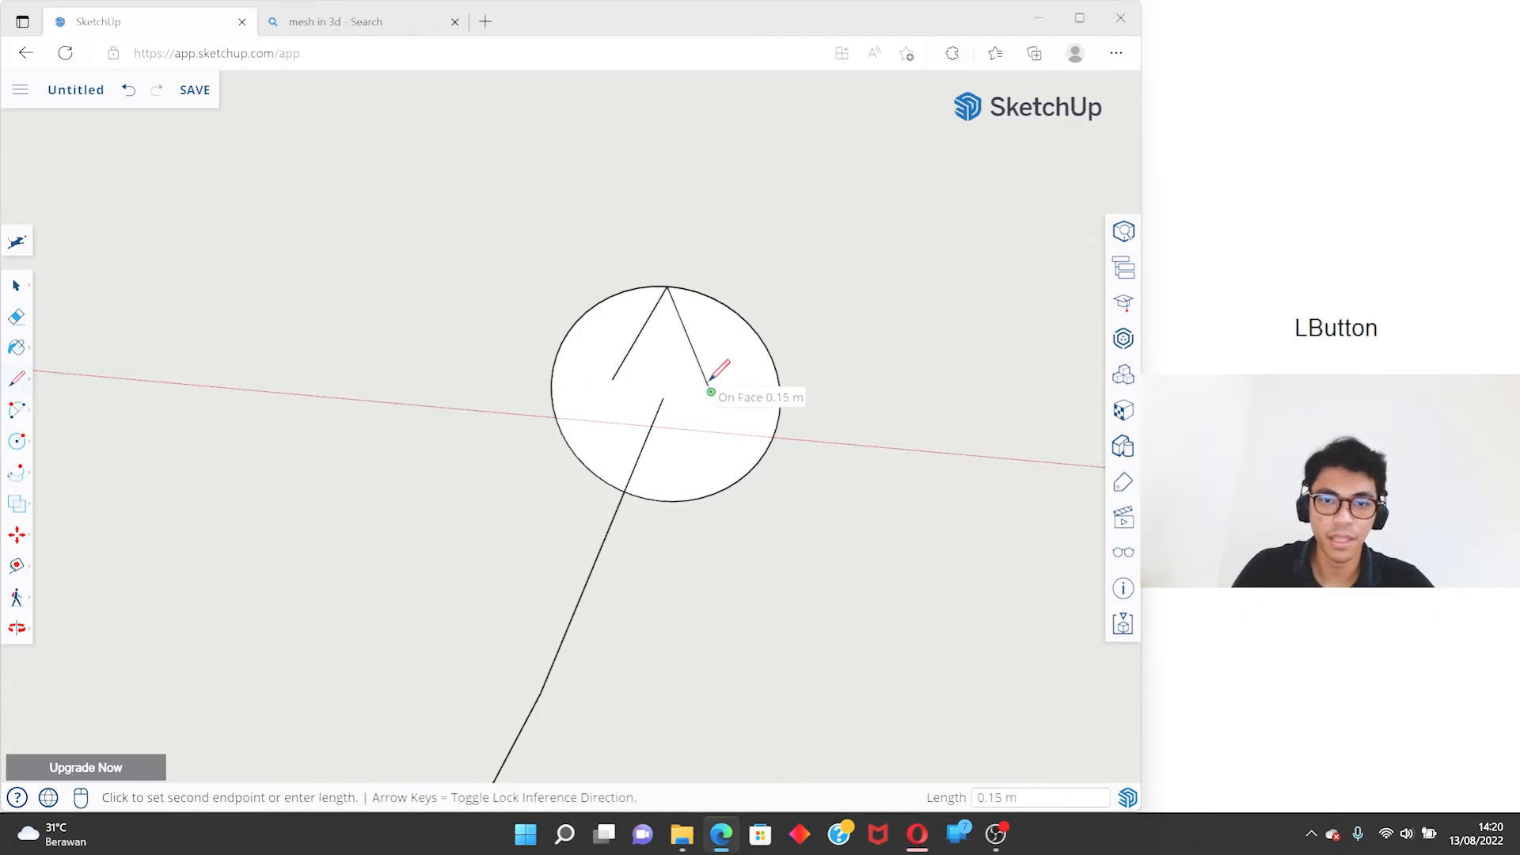
scroll(783, 396, up, 2)
scroll(782, 396, up, 2)
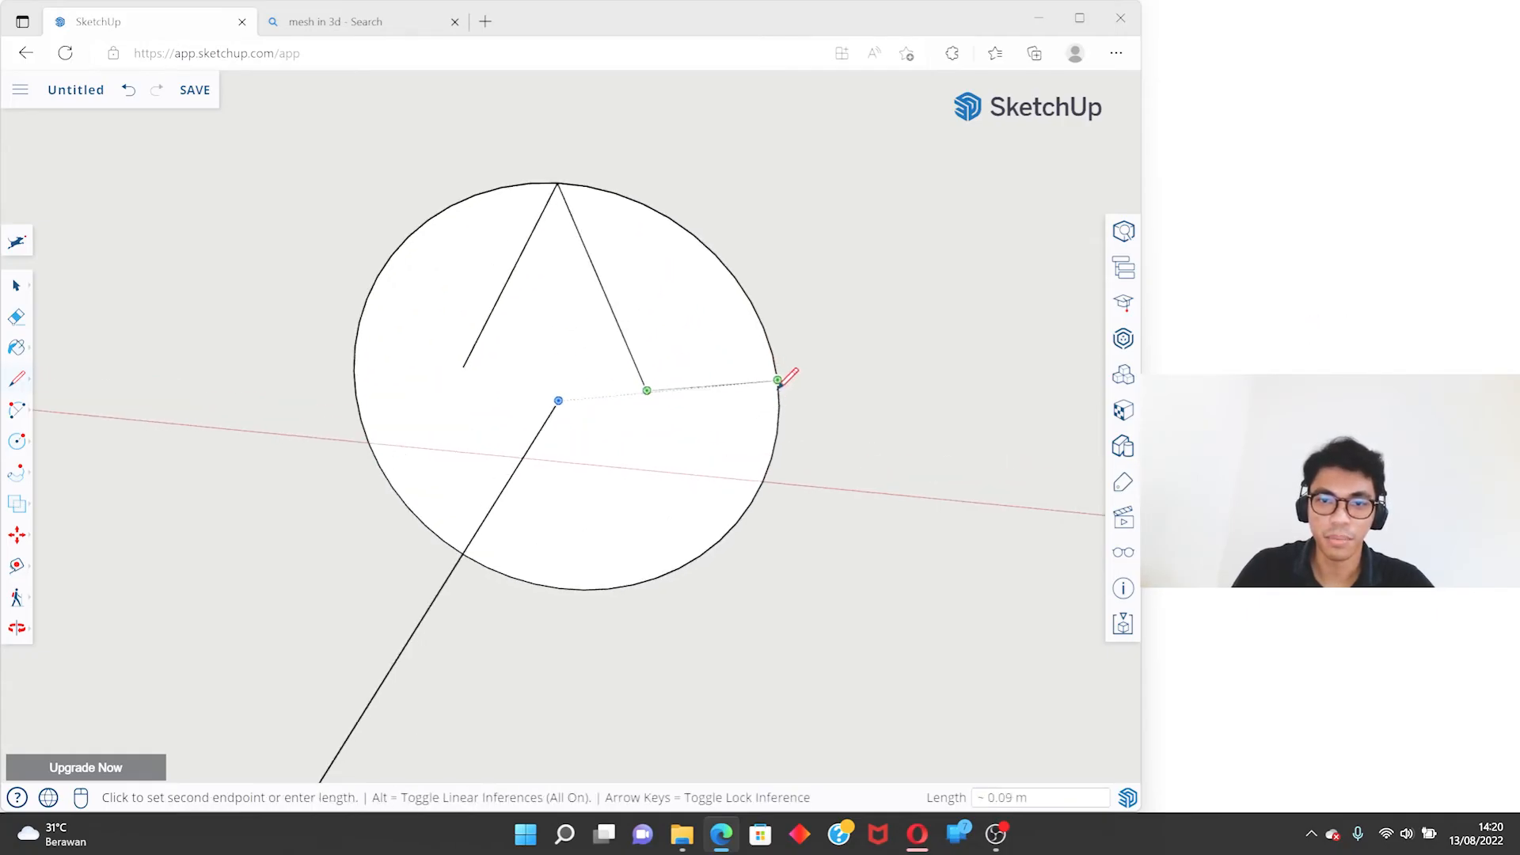
click(778, 398)
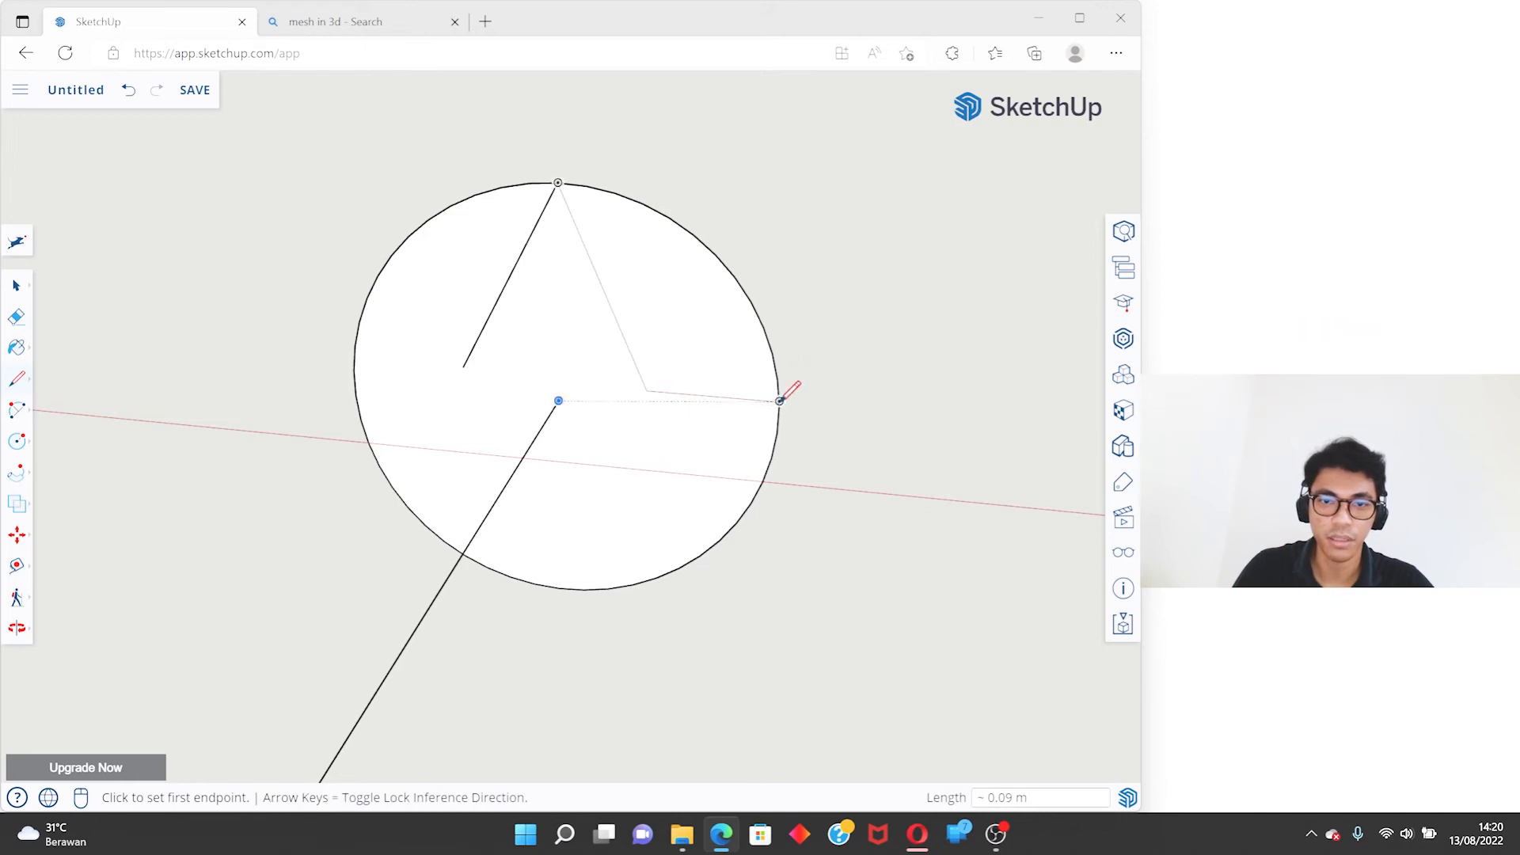
- Continue the star outline around the circle's lower half, alternating between inner points and the edge to form both lower points
click(778, 403)
click(645, 477)
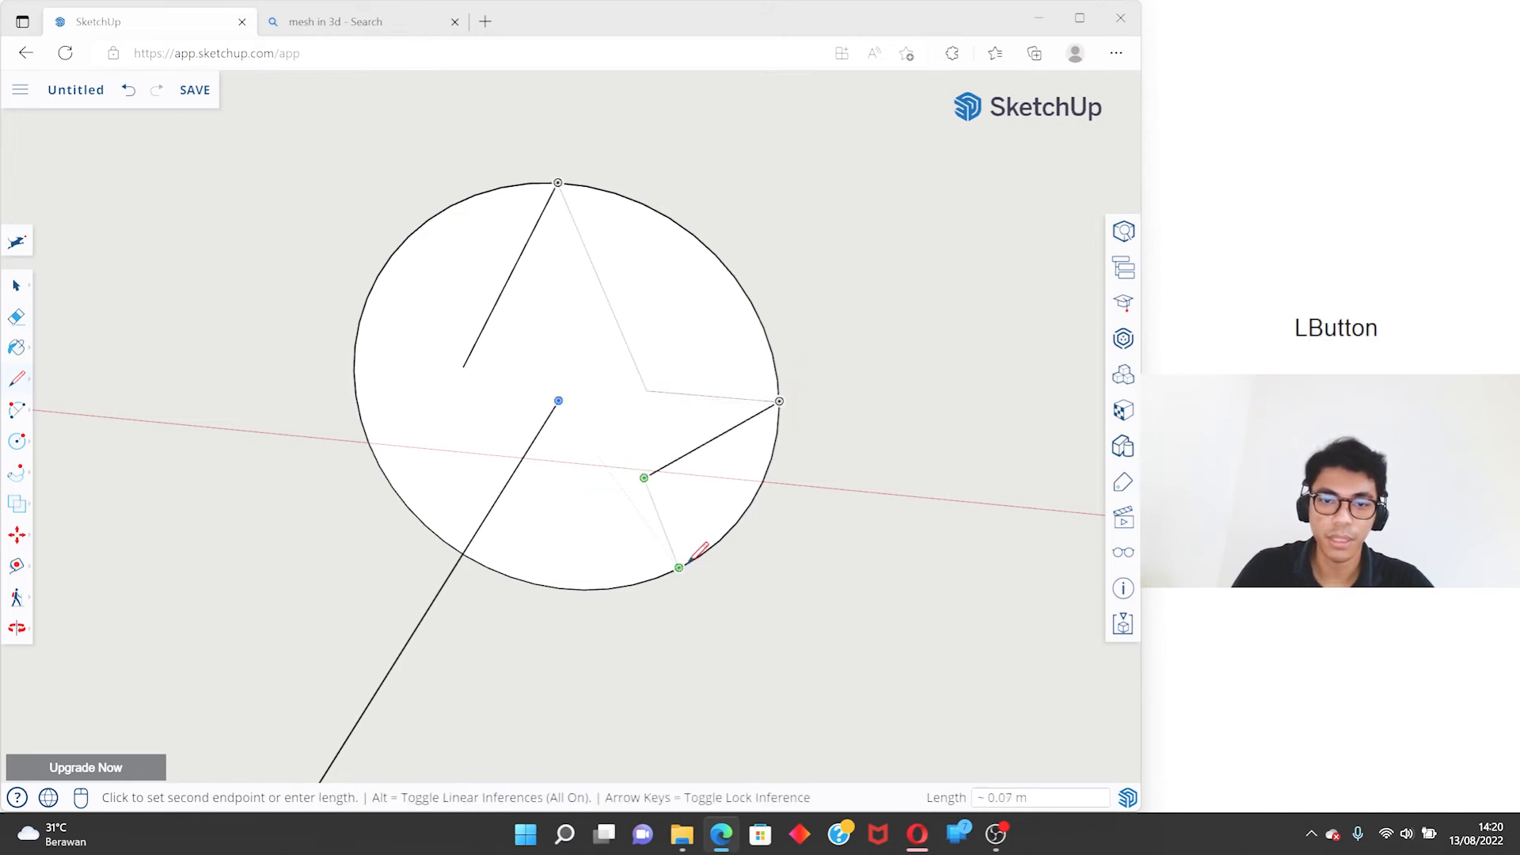
click(677, 566)
click(556, 503)
click(445, 539)
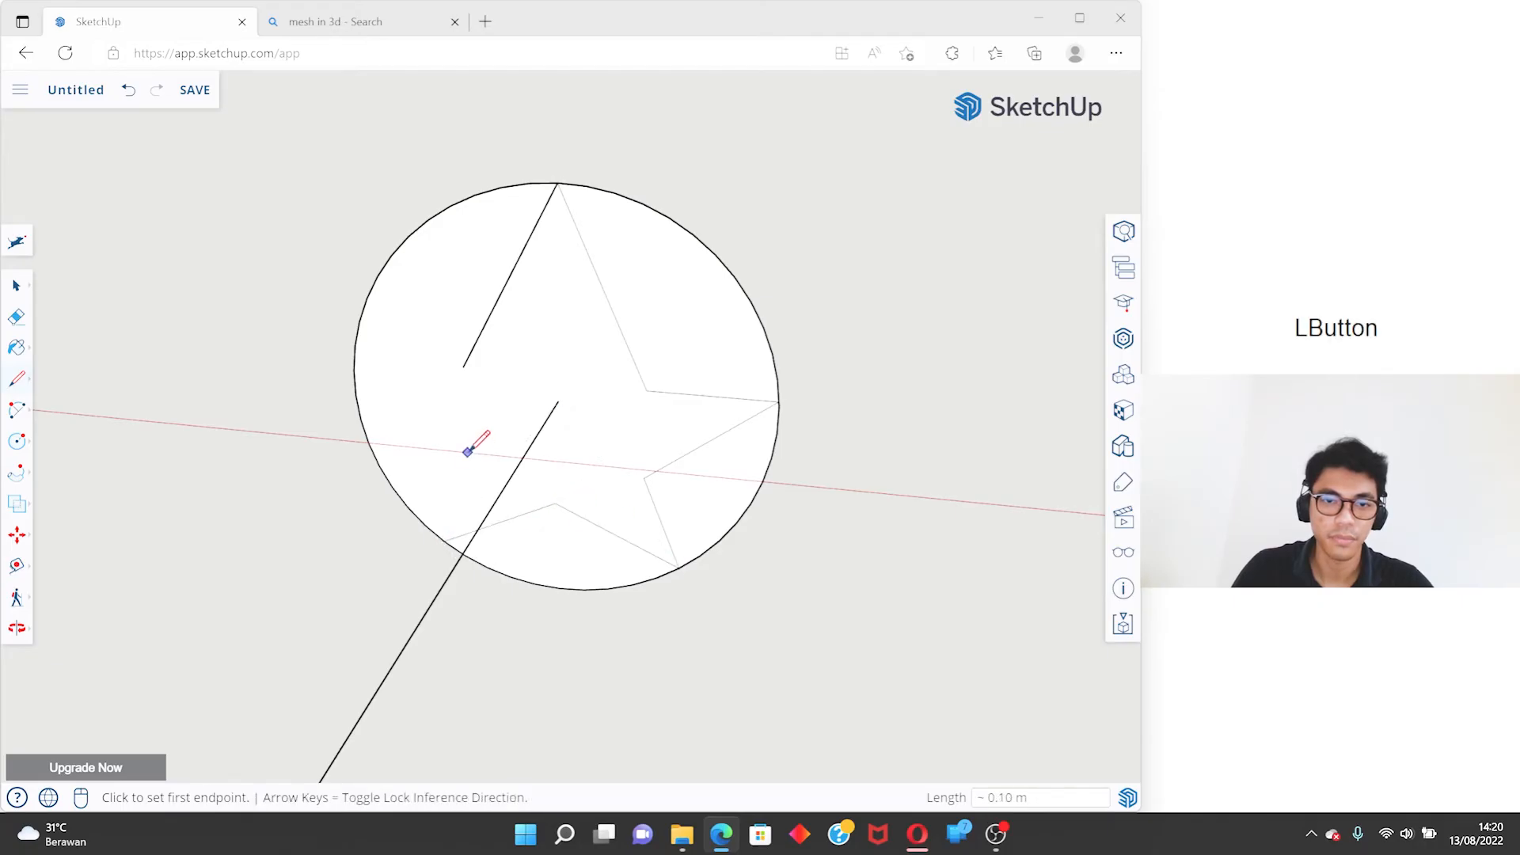
- Close the star outline with lines forming its last side point and joining the inner end of the first line
middle_drag(427, 501, 435, 583)
click(428, 581)
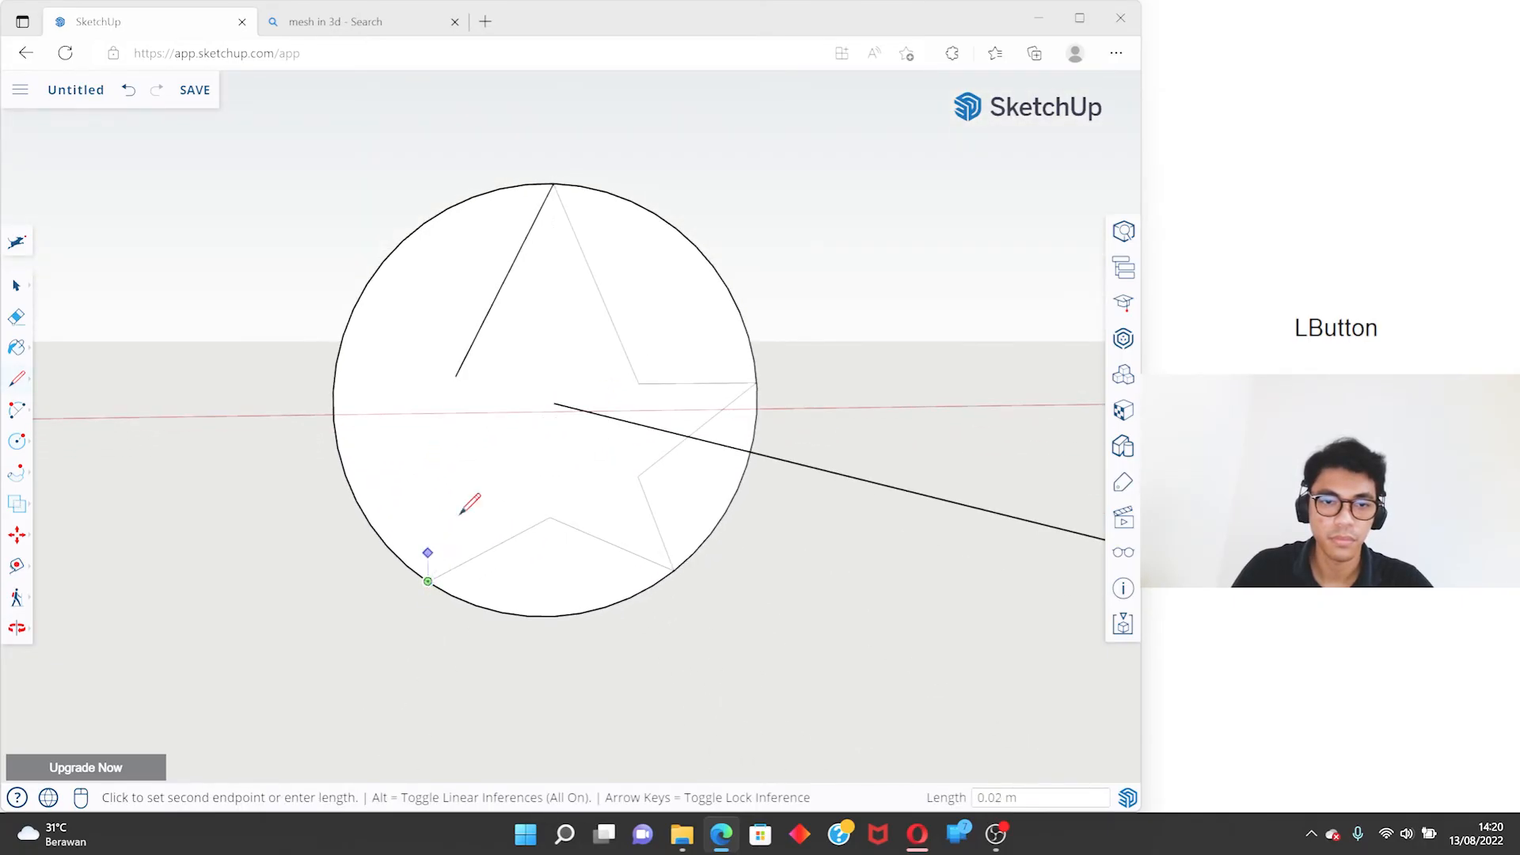
click(484, 477)
click(337, 435)
click(457, 375)
click(338, 434)
- Erase the circle's outer edge segments around the star so only the star-shaped face is left
key(space)
key(e)
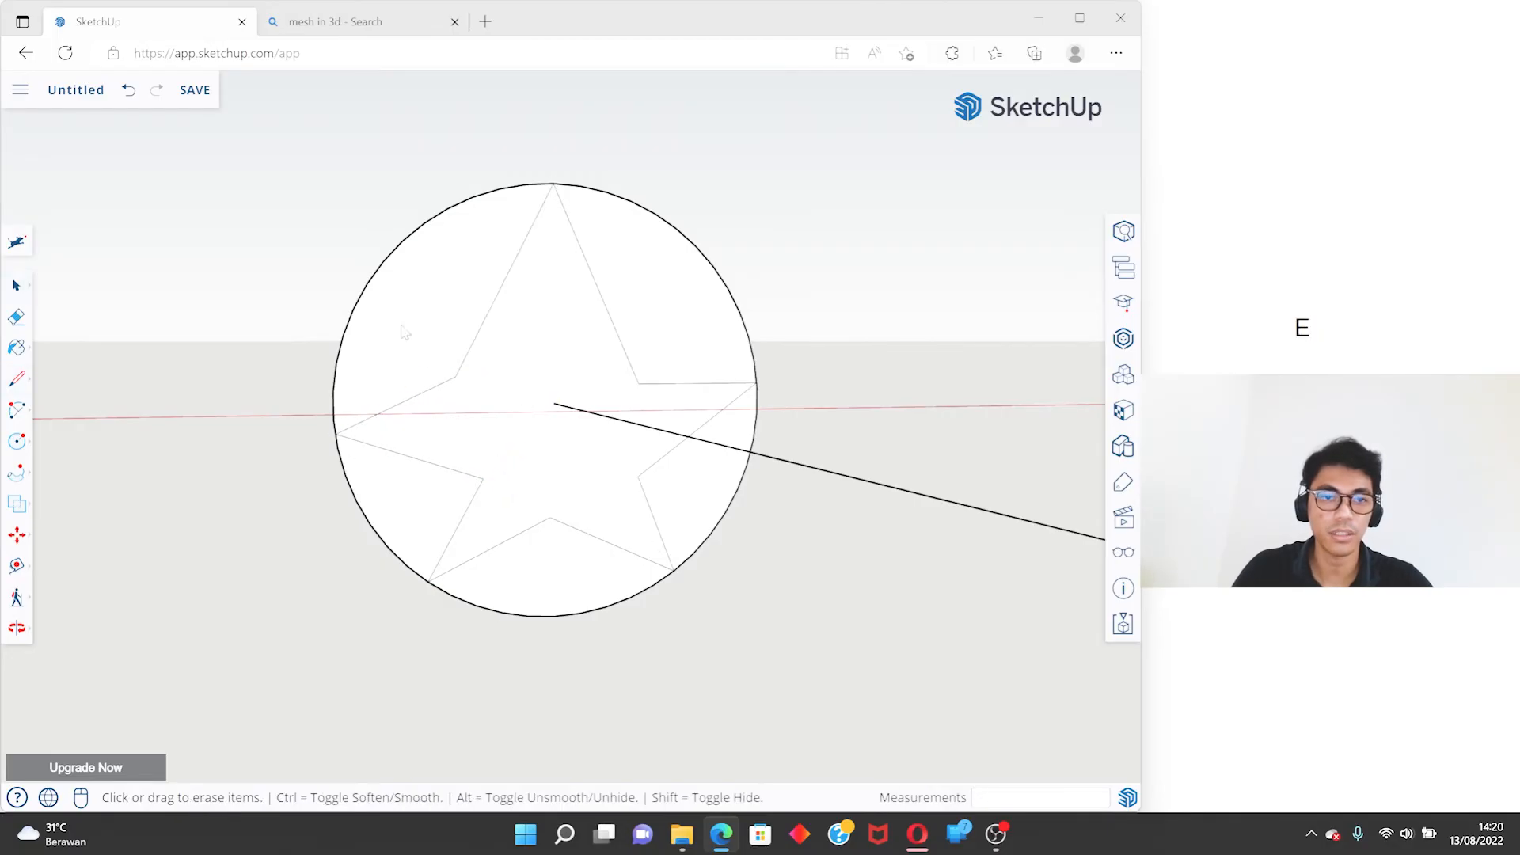
drag(350, 252, 415, 259)
drag(745, 286, 708, 305)
drag(736, 535, 702, 507)
drag(610, 594, 573, 626)
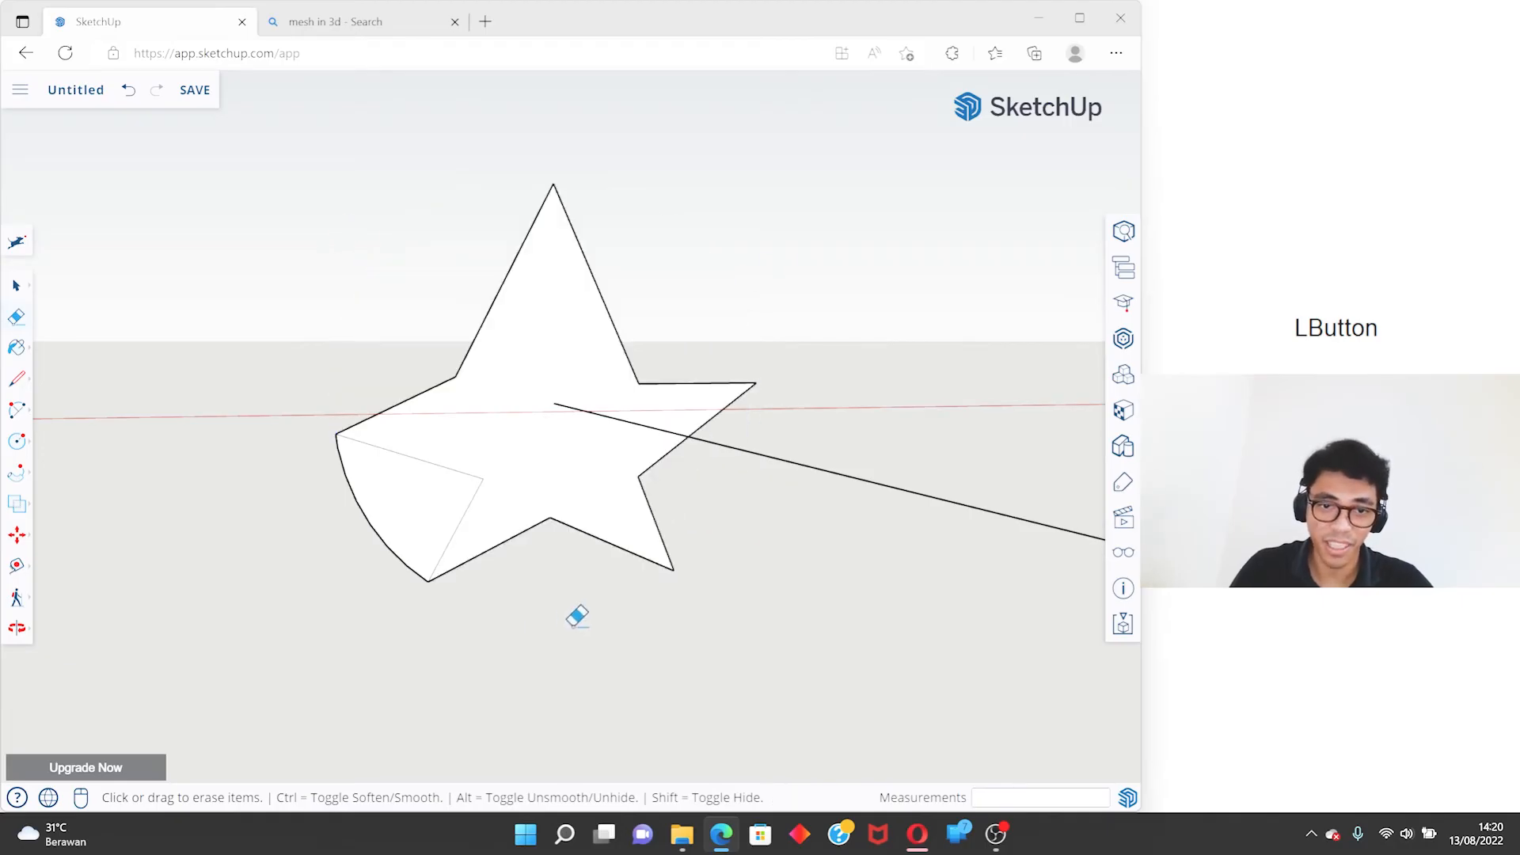
click(351, 496)
- Select the arc as the path and extrude the star face along it with Follow Me
scroll(454, 469, down, 3)
middle_drag(467, 411, 279, 452)
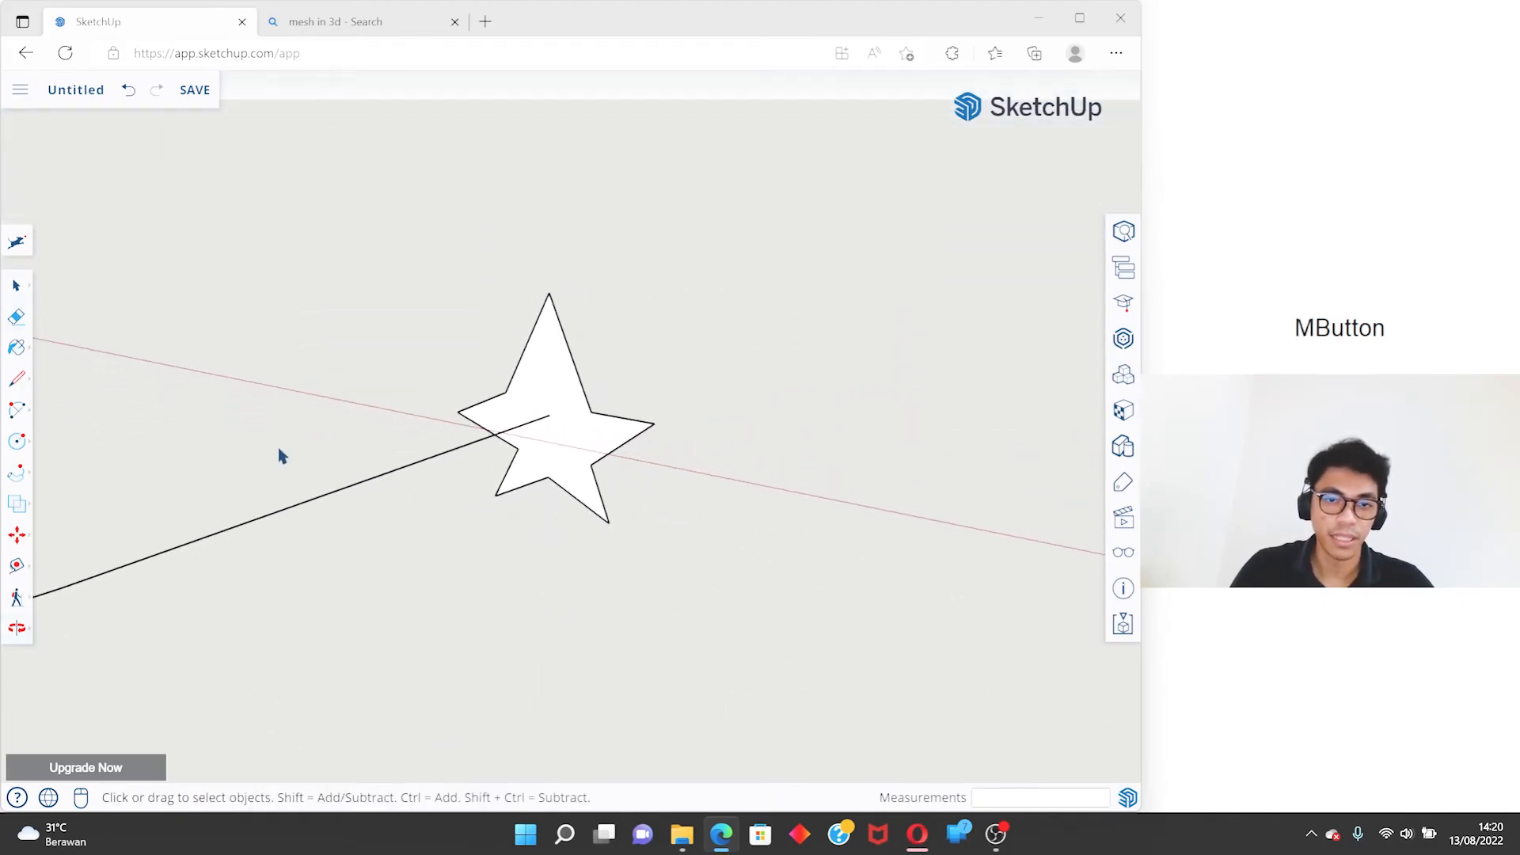
middle_drag(575, 411, 560, 533)
scroll(560, 533, down, 3)
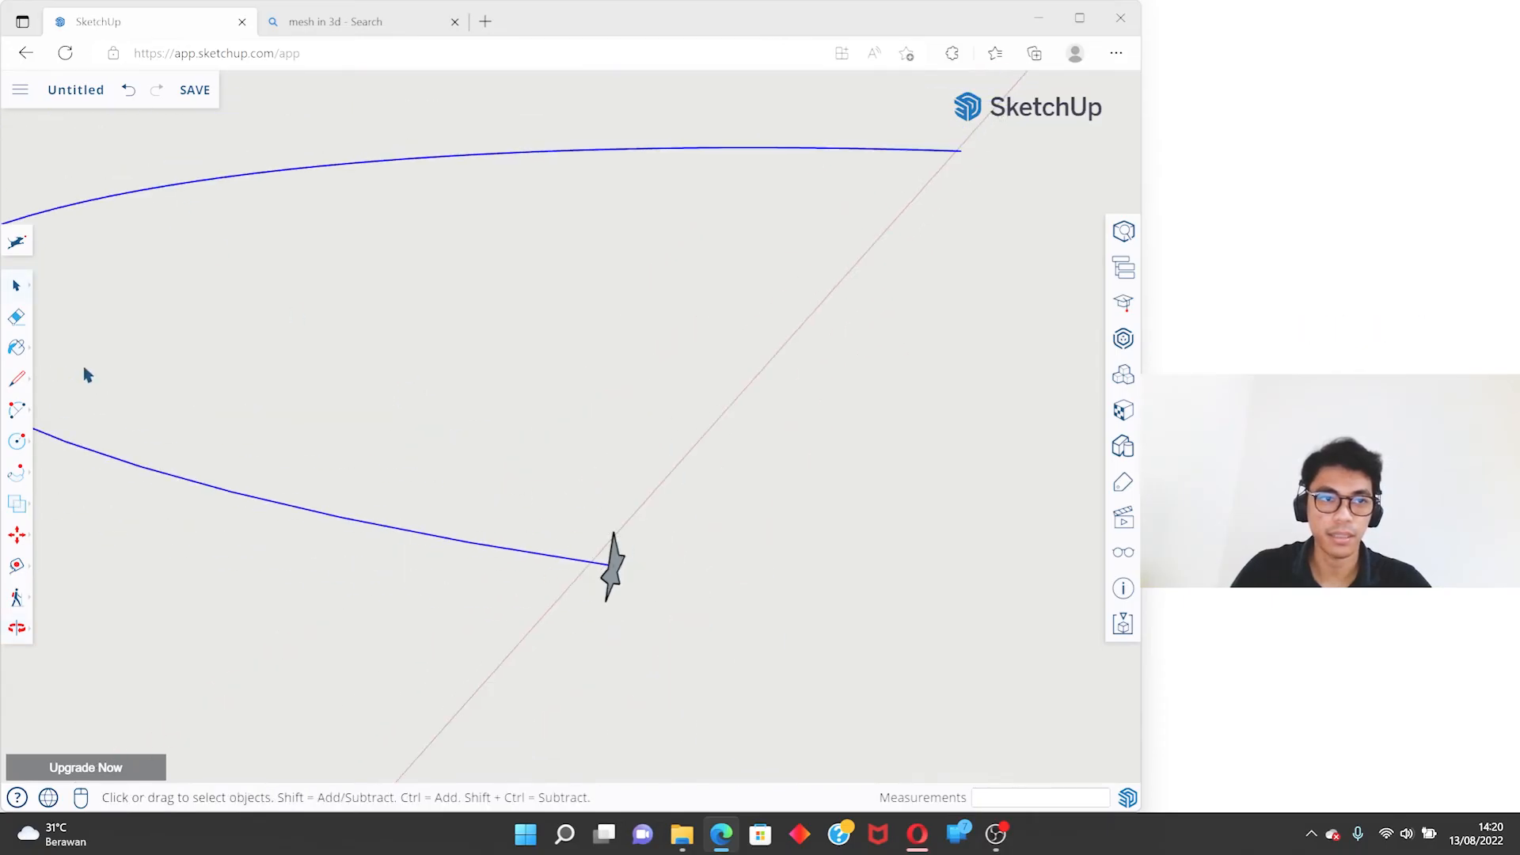
middle_drag(22, 482, 310, 483)
scroll(876, 401, up, 4)
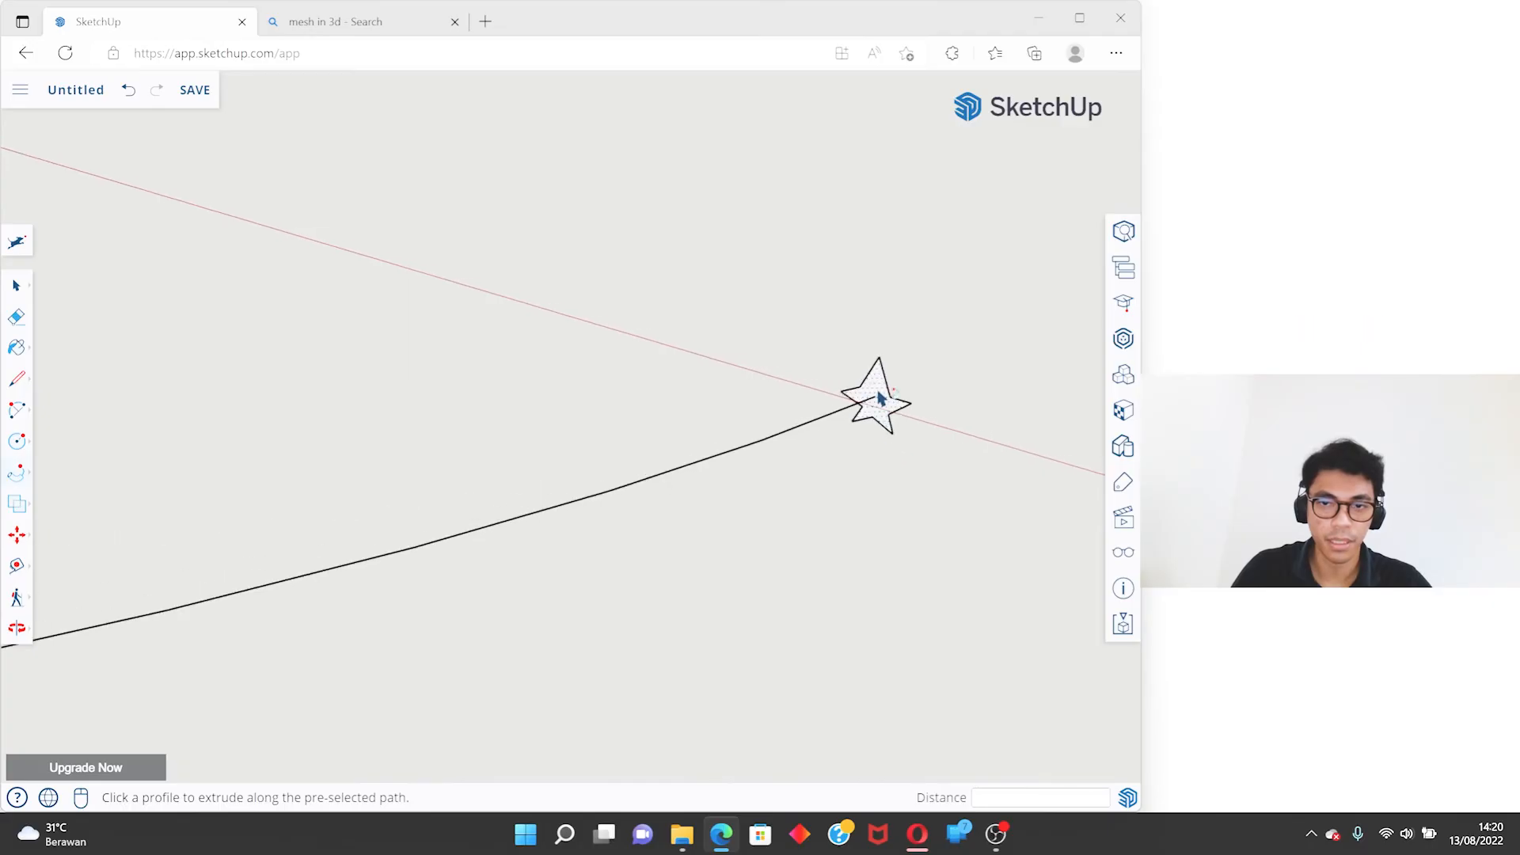
click(878, 398)
middle_drag(882, 397, 810, 523)
scroll(808, 520, down, 5)
scroll(386, 326, up, 3)
scroll(217, 361, up, 2)
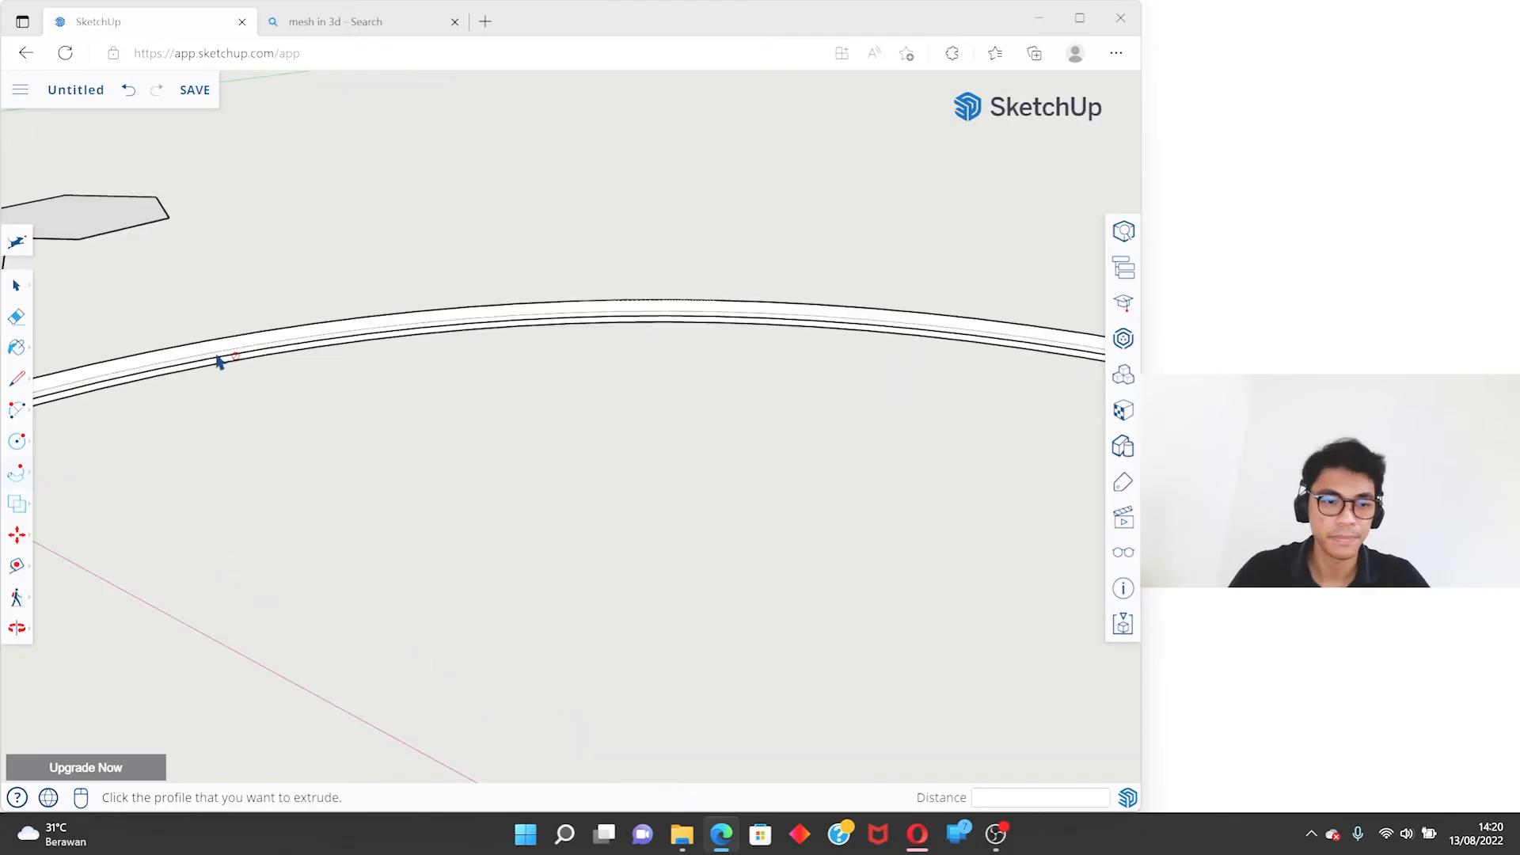
- Undo the star extrusion and the star and circle drawing back to the bare arc
middle_drag(242, 375, 594, 434)
scroll(593, 434, down, 2)
key(ctrl+z)
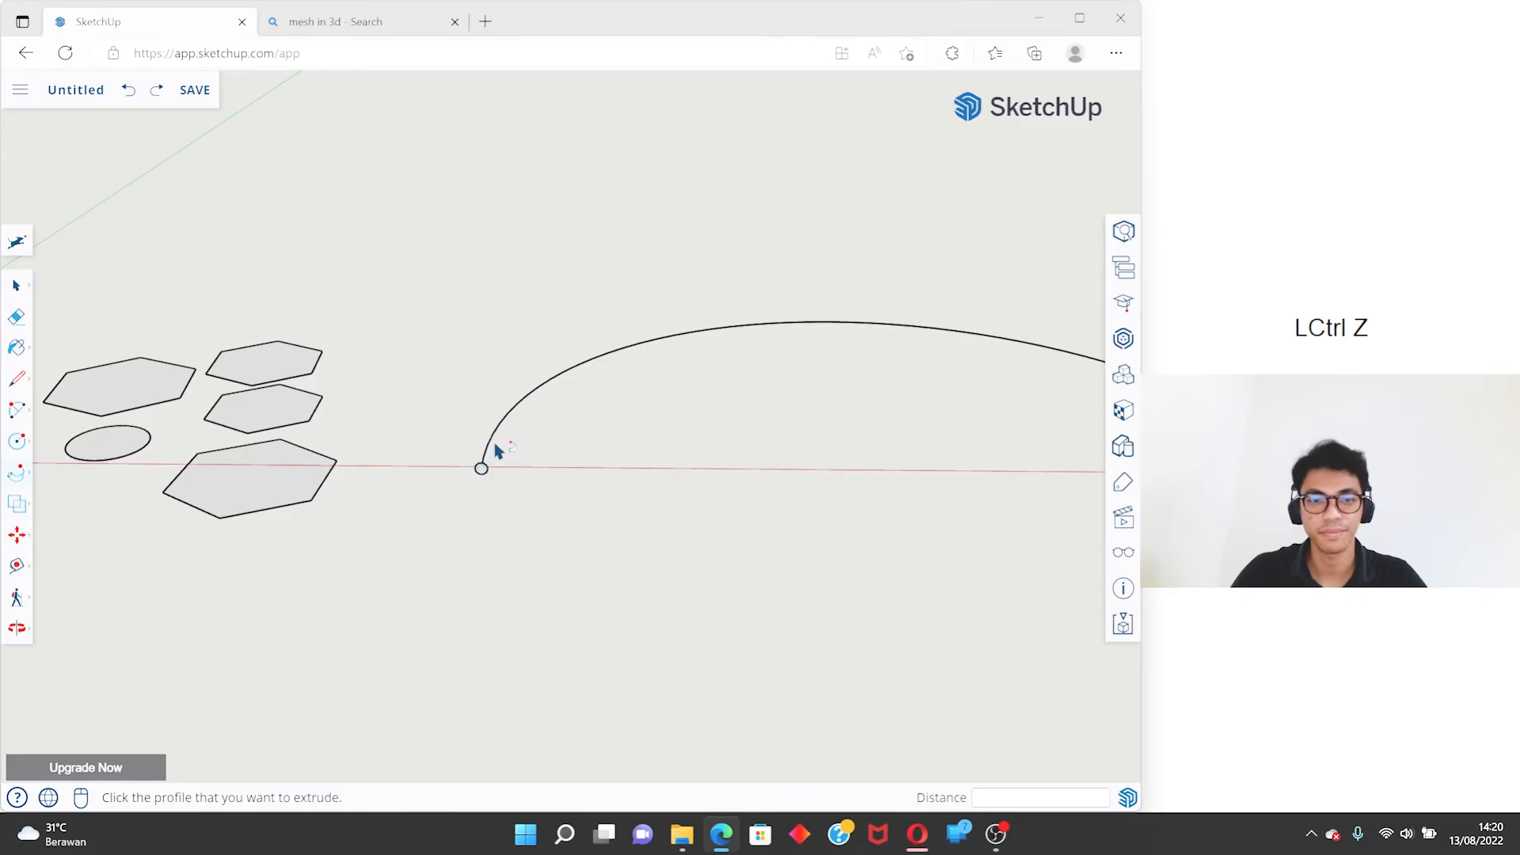
key(ctrl+z)
key(ctrl+y)
- Draw a circle of about 0.15 m radius centred on the arc's endpoint, with its orientation locked to the green axis
scroll(499, 450, up, 2)
key(c)
key(Left)
click(445, 503)
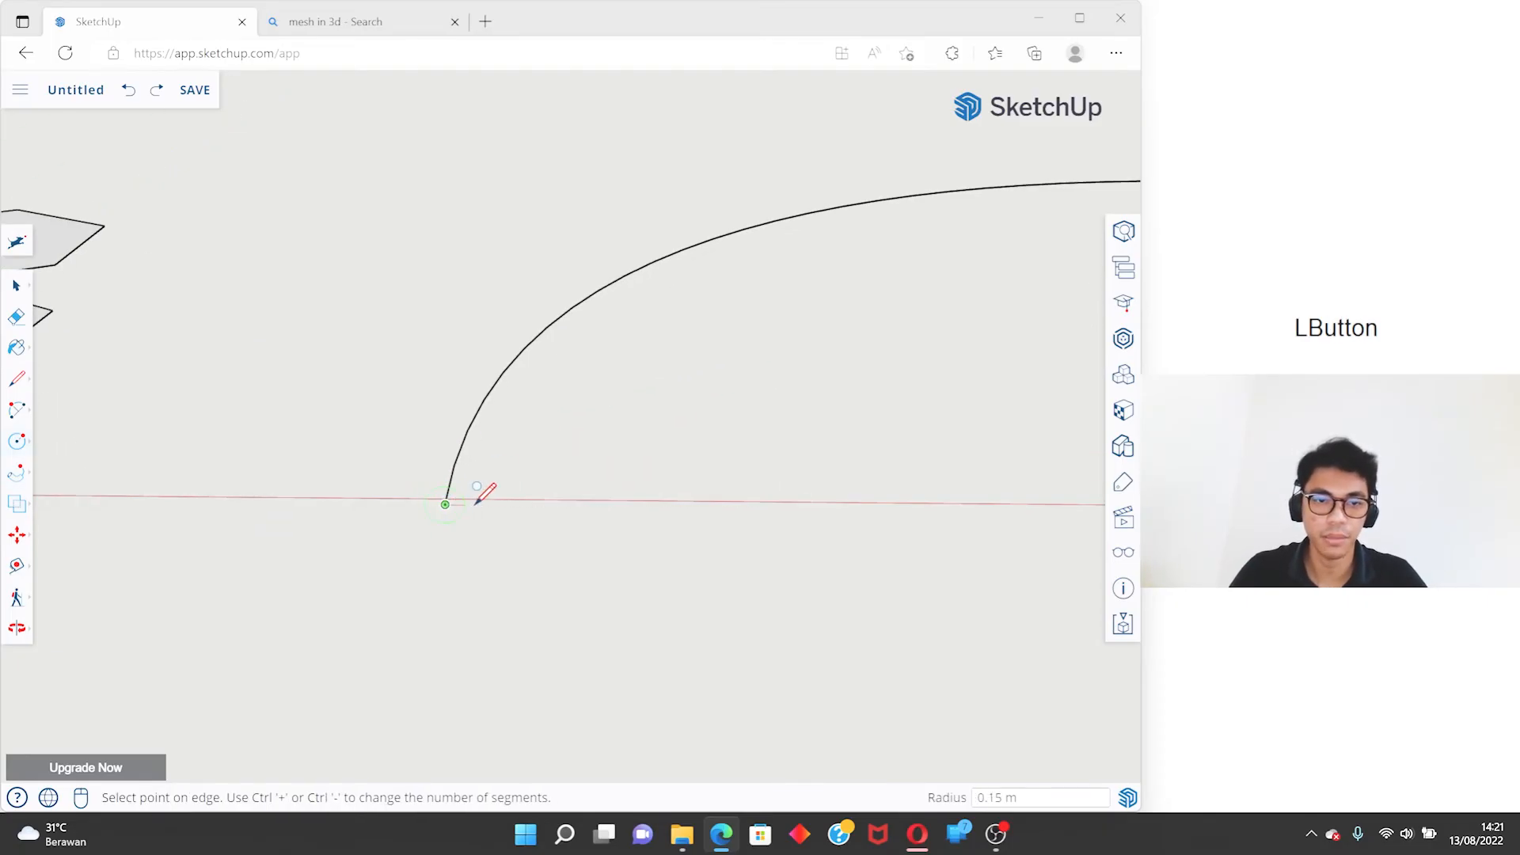
click(468, 486)
- Select the arc as the path and extrude the new circle face along it with Follow Me
key(space)
click(464, 469)
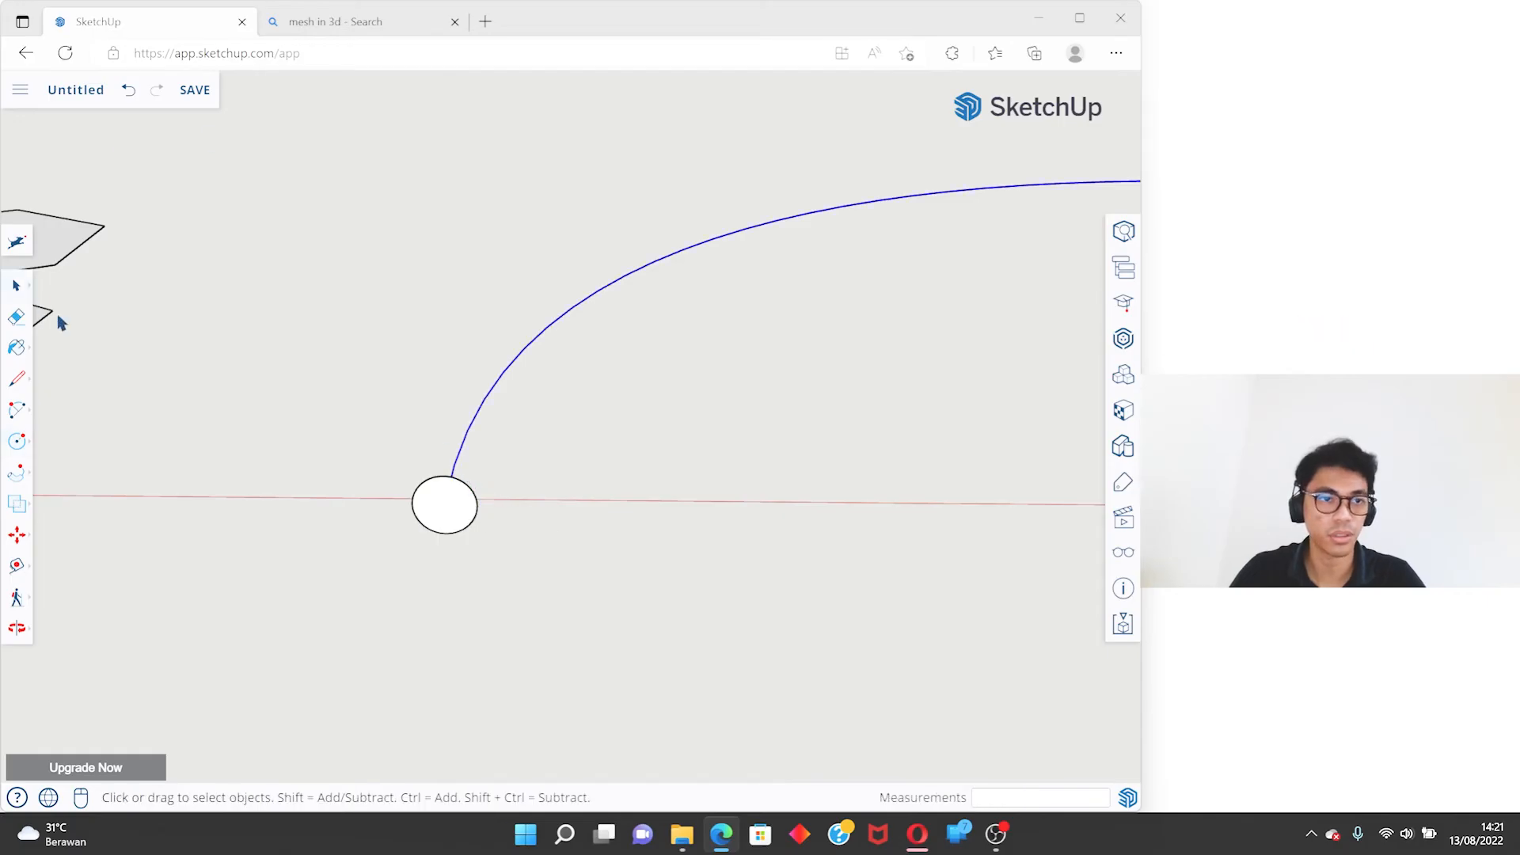
click(17, 472)
click(443, 506)
key(space)
scroll(384, 491, down, 5)
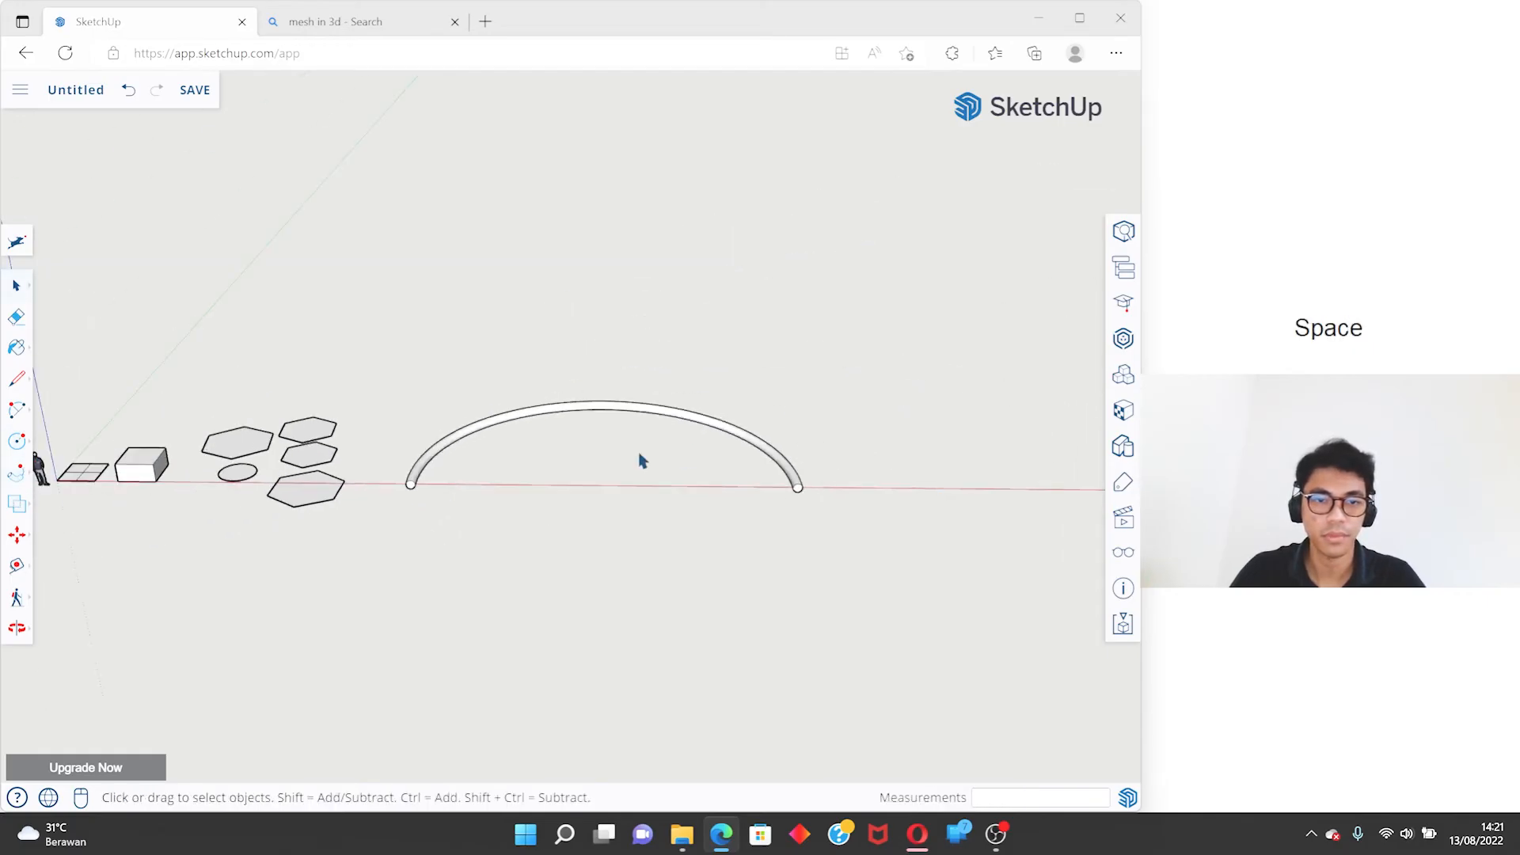
- Select the whole curved tube and make it a group
shift+middle_drag(641, 458, 388, 387)
drag(405, 351, 942, 603)
right_click(744, 445)
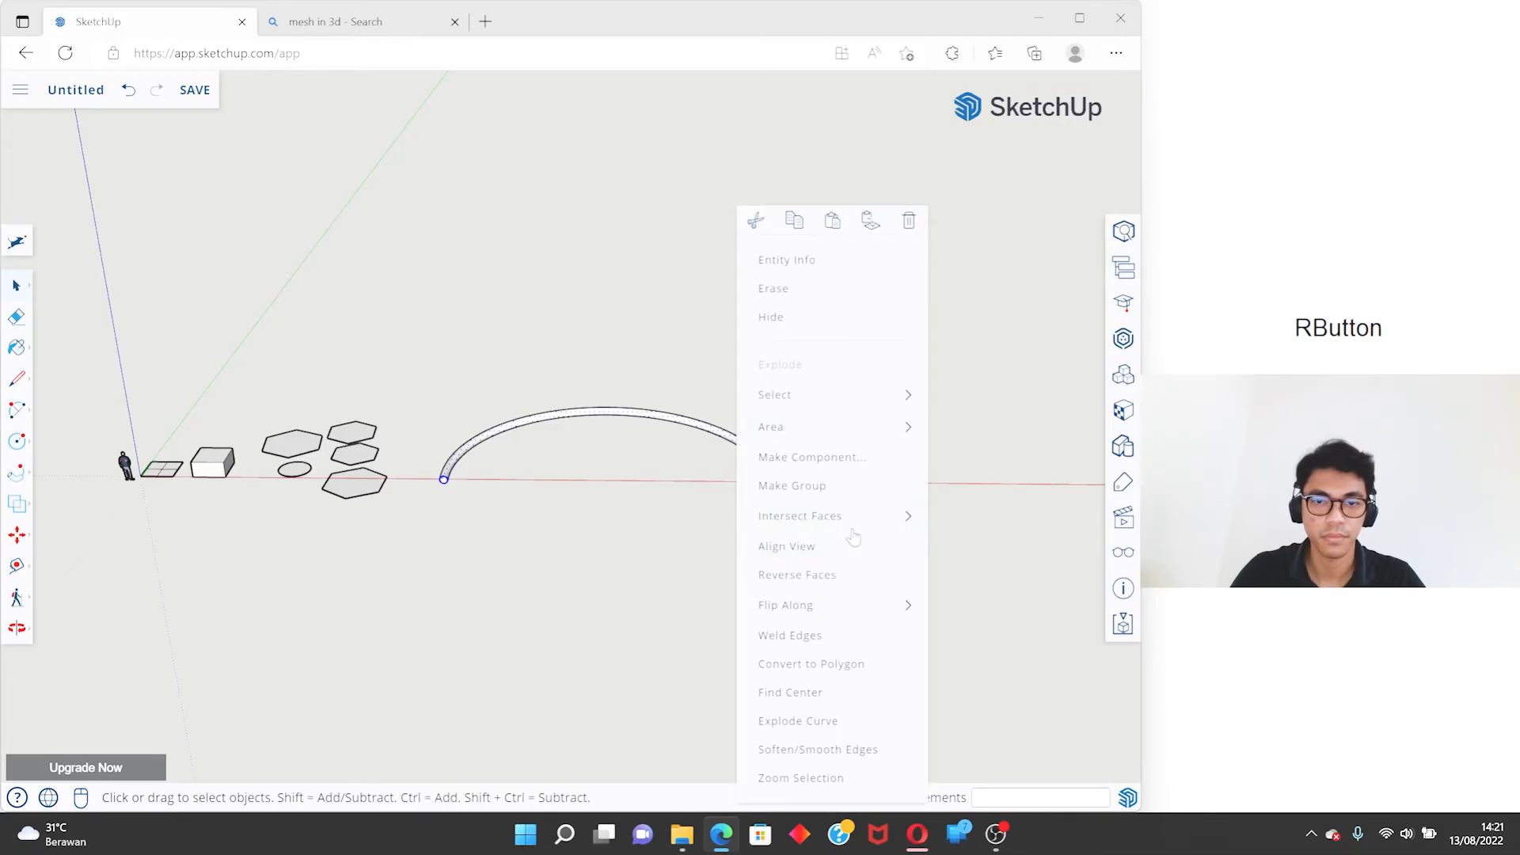
click(820, 497)
middle_drag(855, 472, 479, 479)
scroll(487, 473, down, 2)
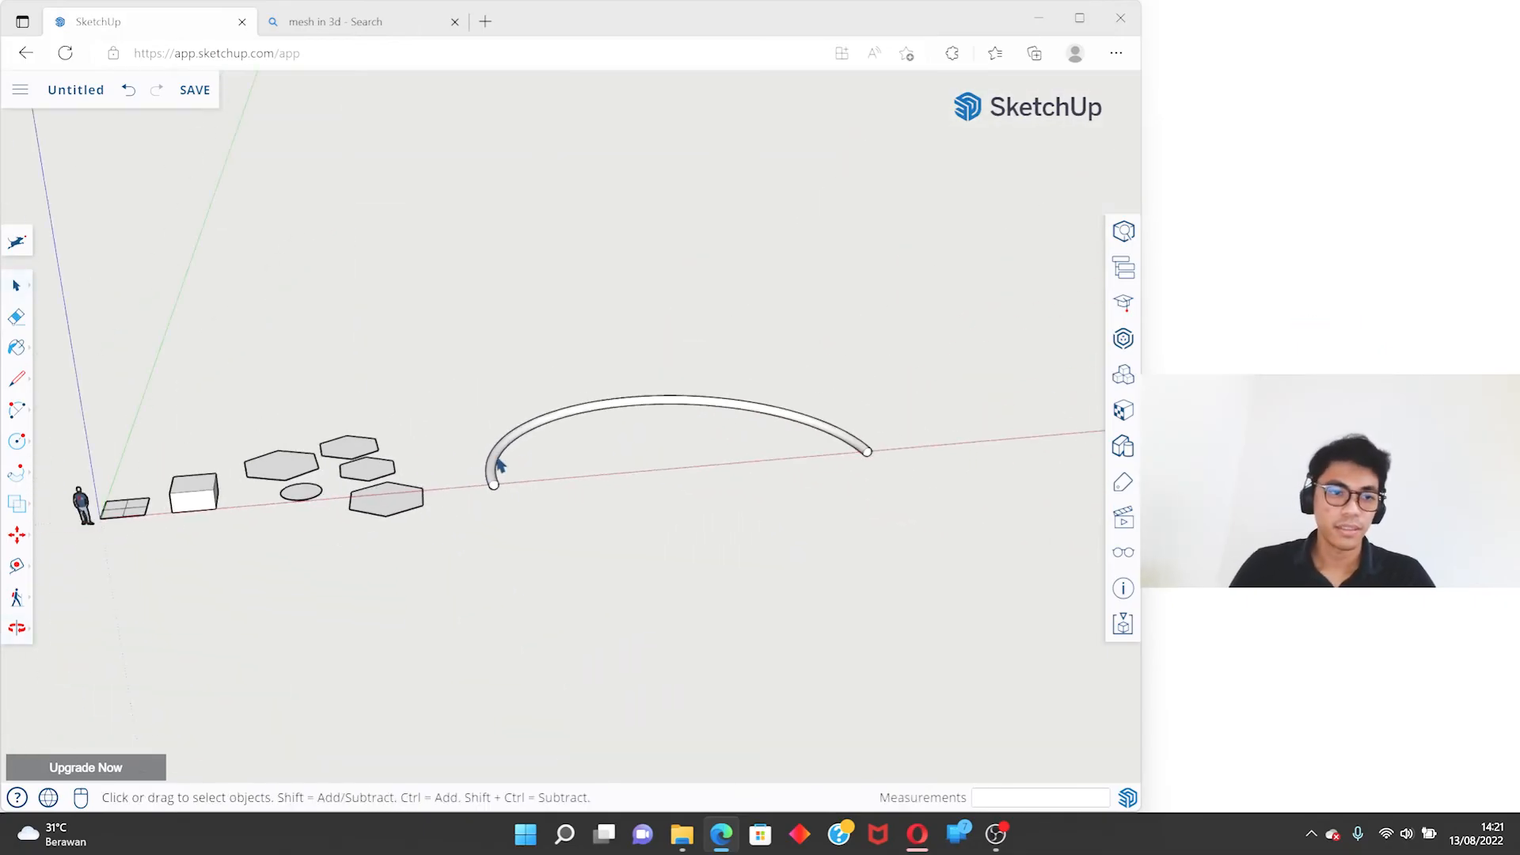
- Choose the Offset tool and select the top face of the box as the face to offset
click(16, 472)
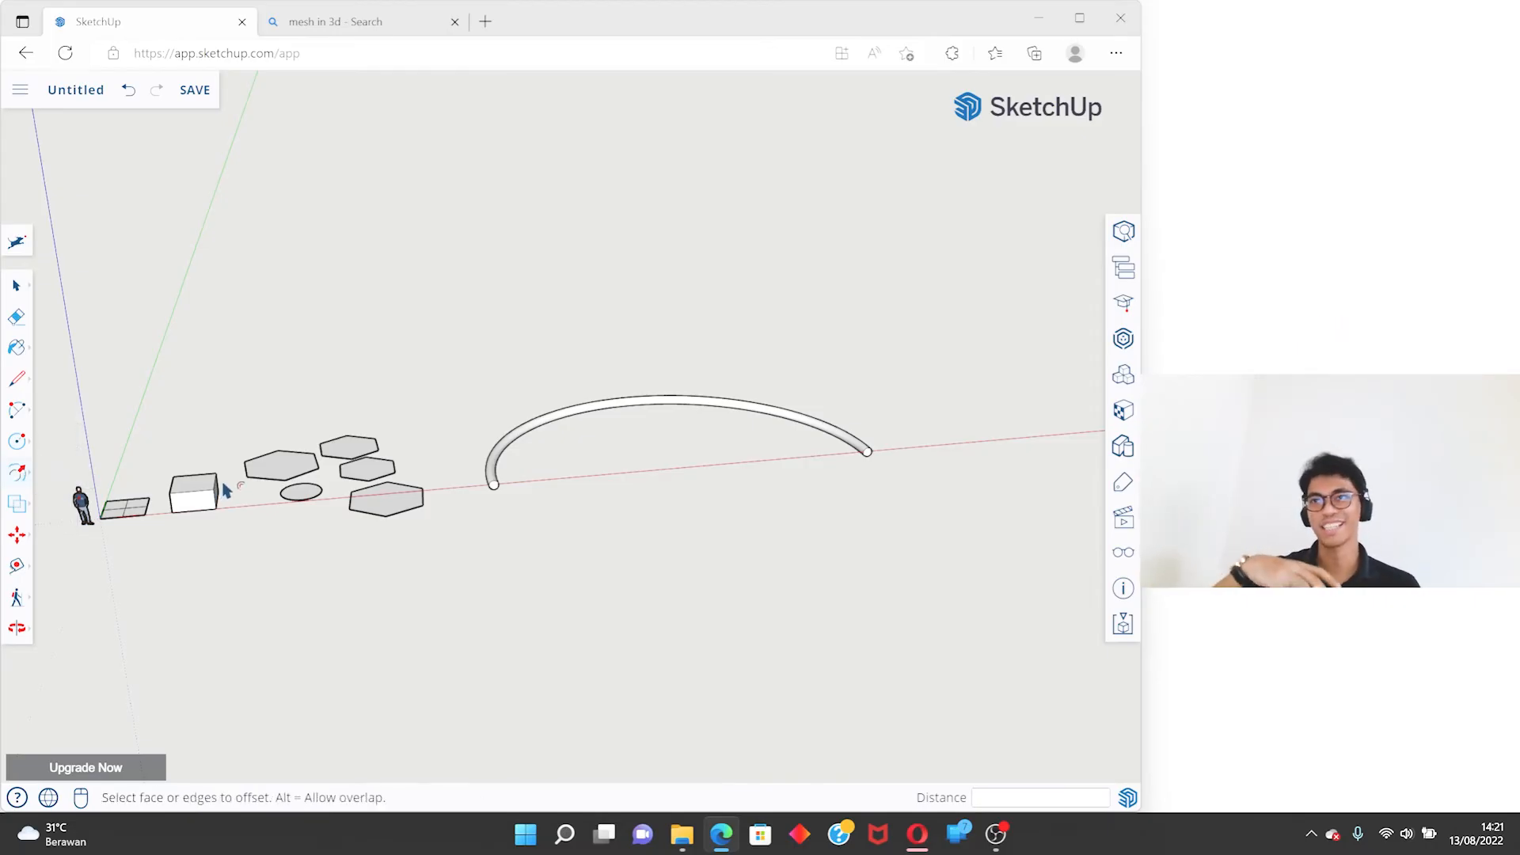
scroll(103, 517, up, 4)
scroll(260, 505, up, 4)
middle_drag(269, 502, 174, 589)
key(space)
scroll(401, 406, up, 3)
middle_drag(367, 428, 335, 450)
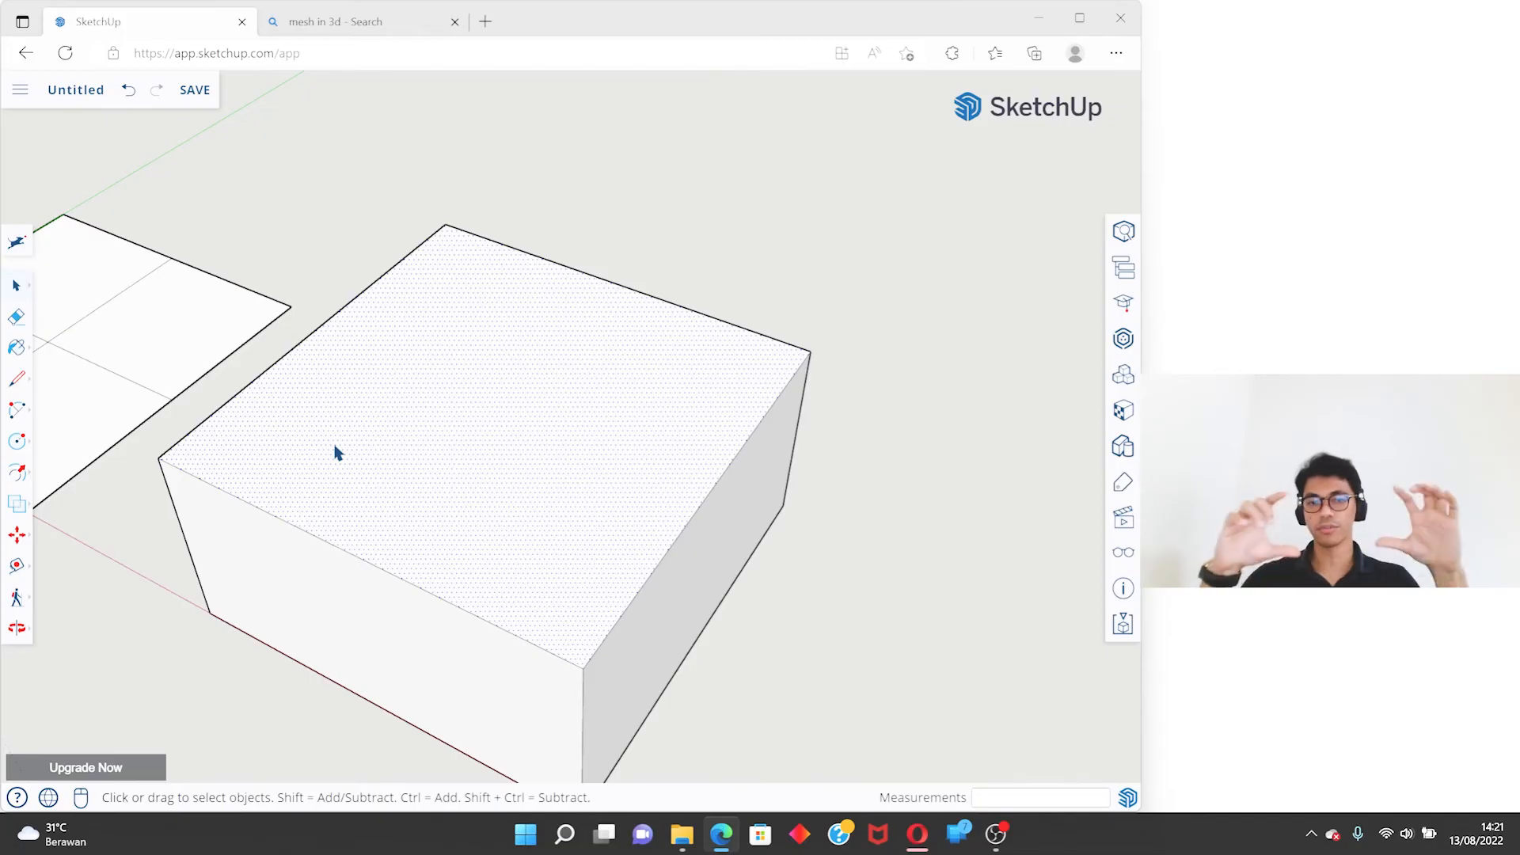
scroll(348, 455, down, 5)
key(space)
middle_drag(380, 380, 507, 416)
middle_drag(417, 452, 176, 428)
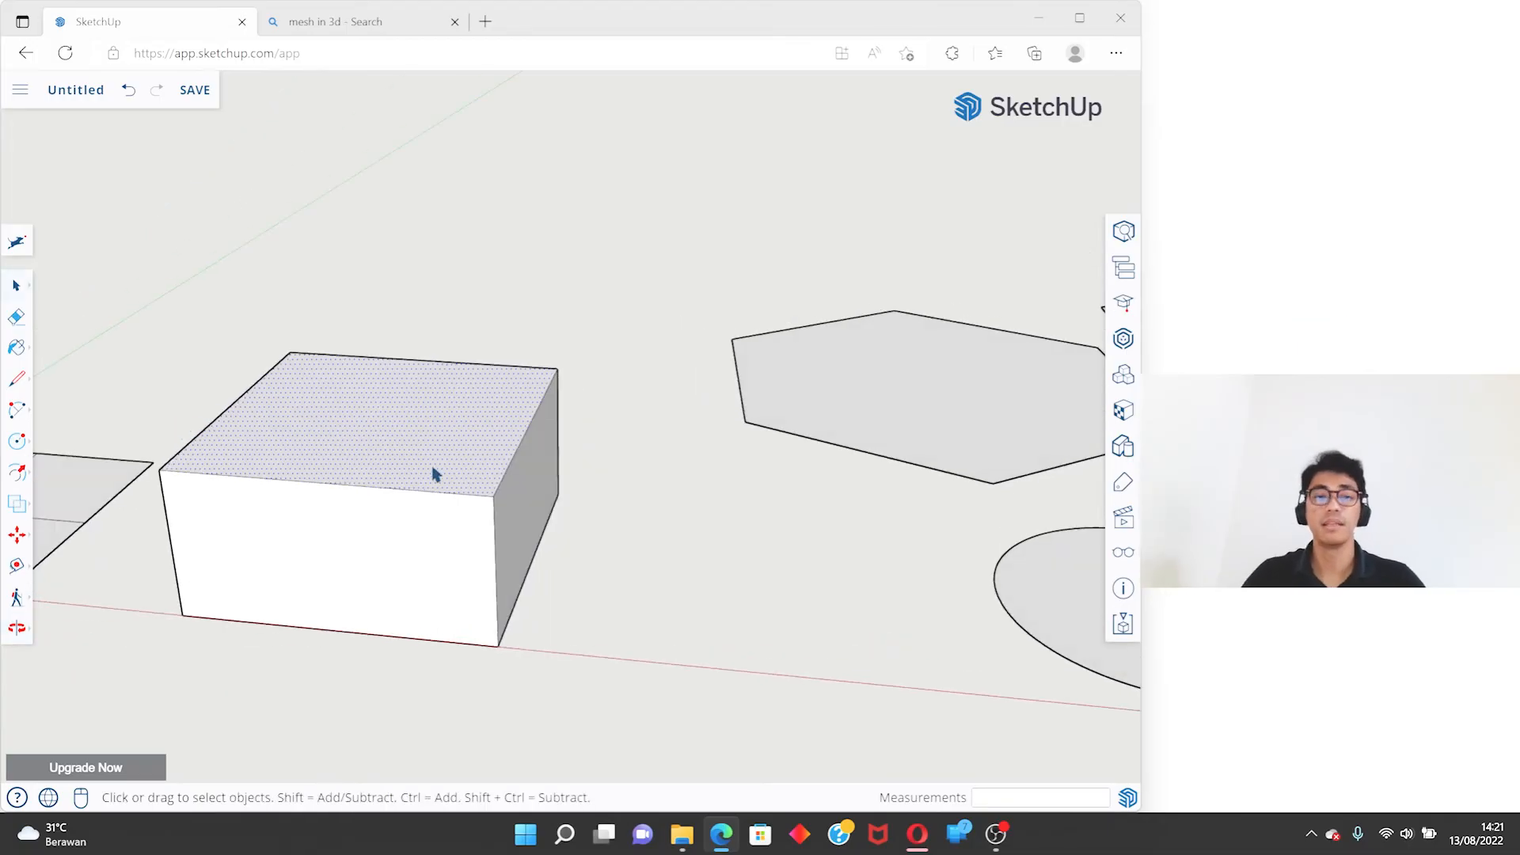
middle_drag(442, 399, 543, 390)
- Offset the edges of the box's top face inward by 0.10 m
key(f)
scroll(487, 386, up, 3)
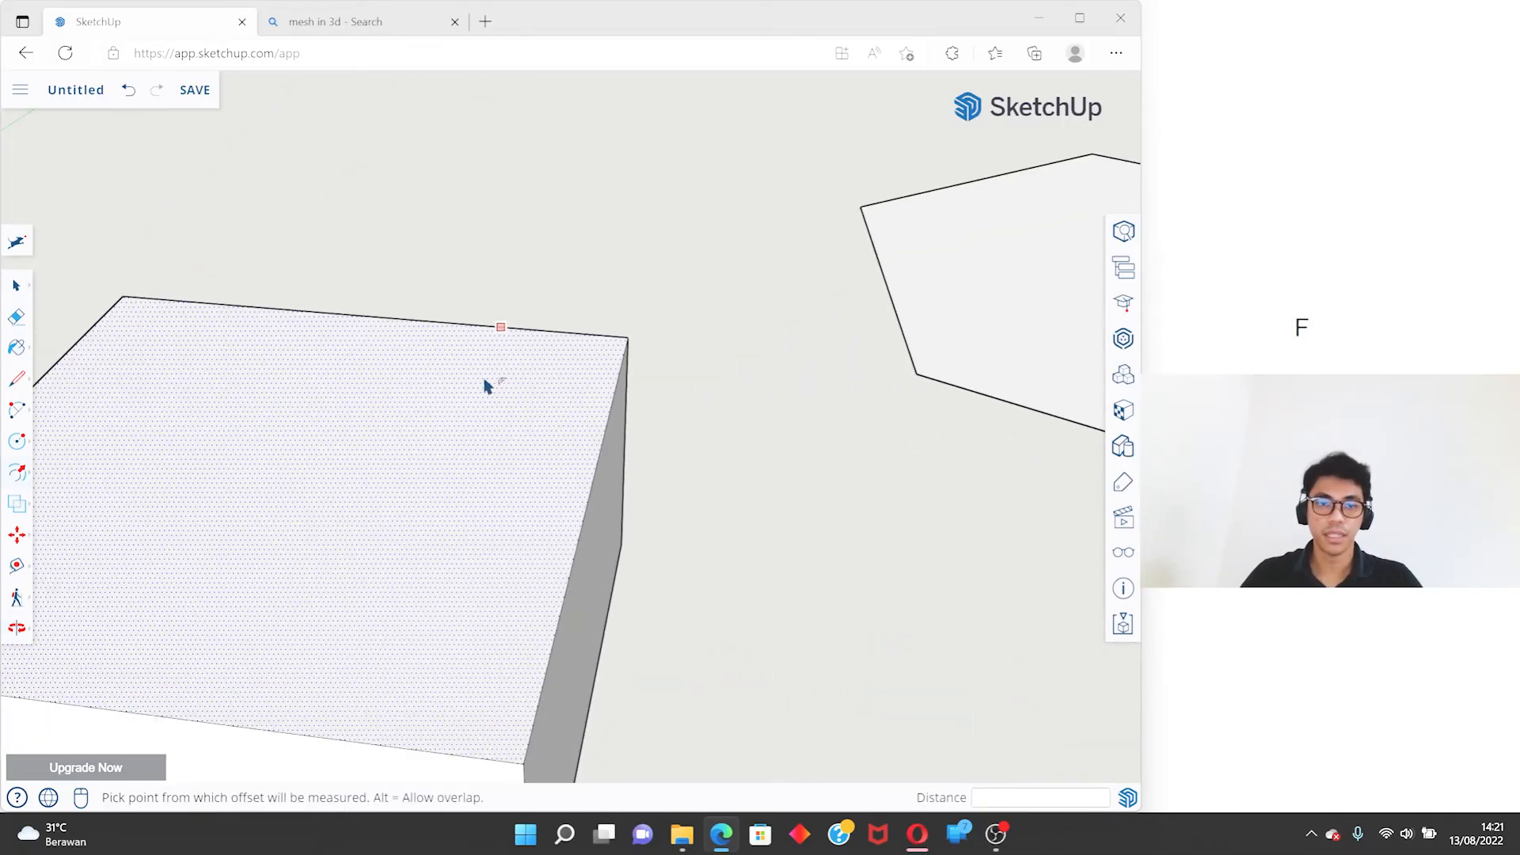
click(520, 351)
scroll(546, 388, down, 5)
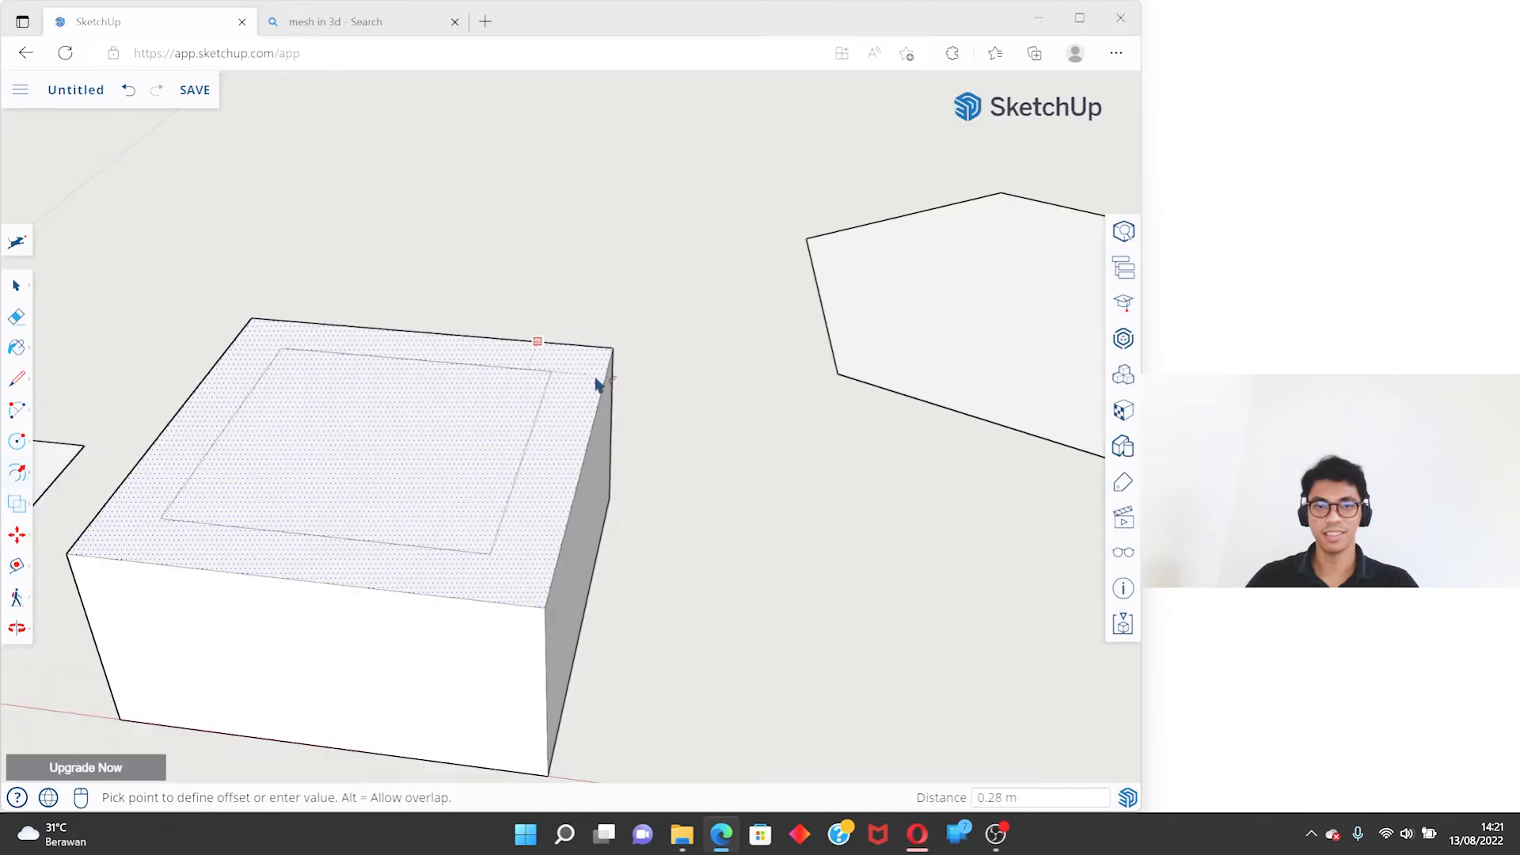
scroll(546, 396, up, 4)
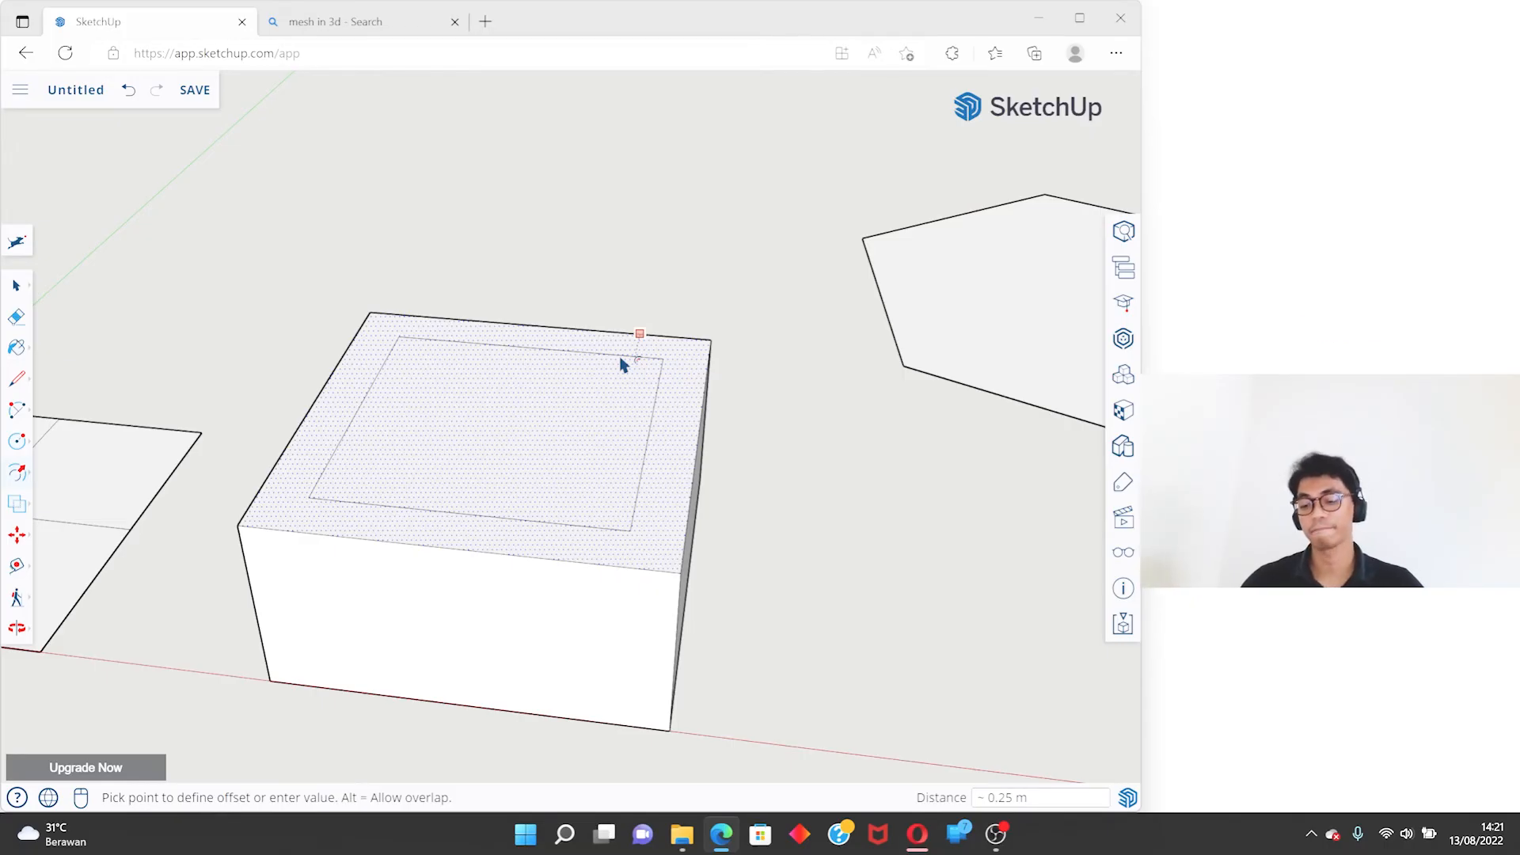
text(0.10)
key(Return)
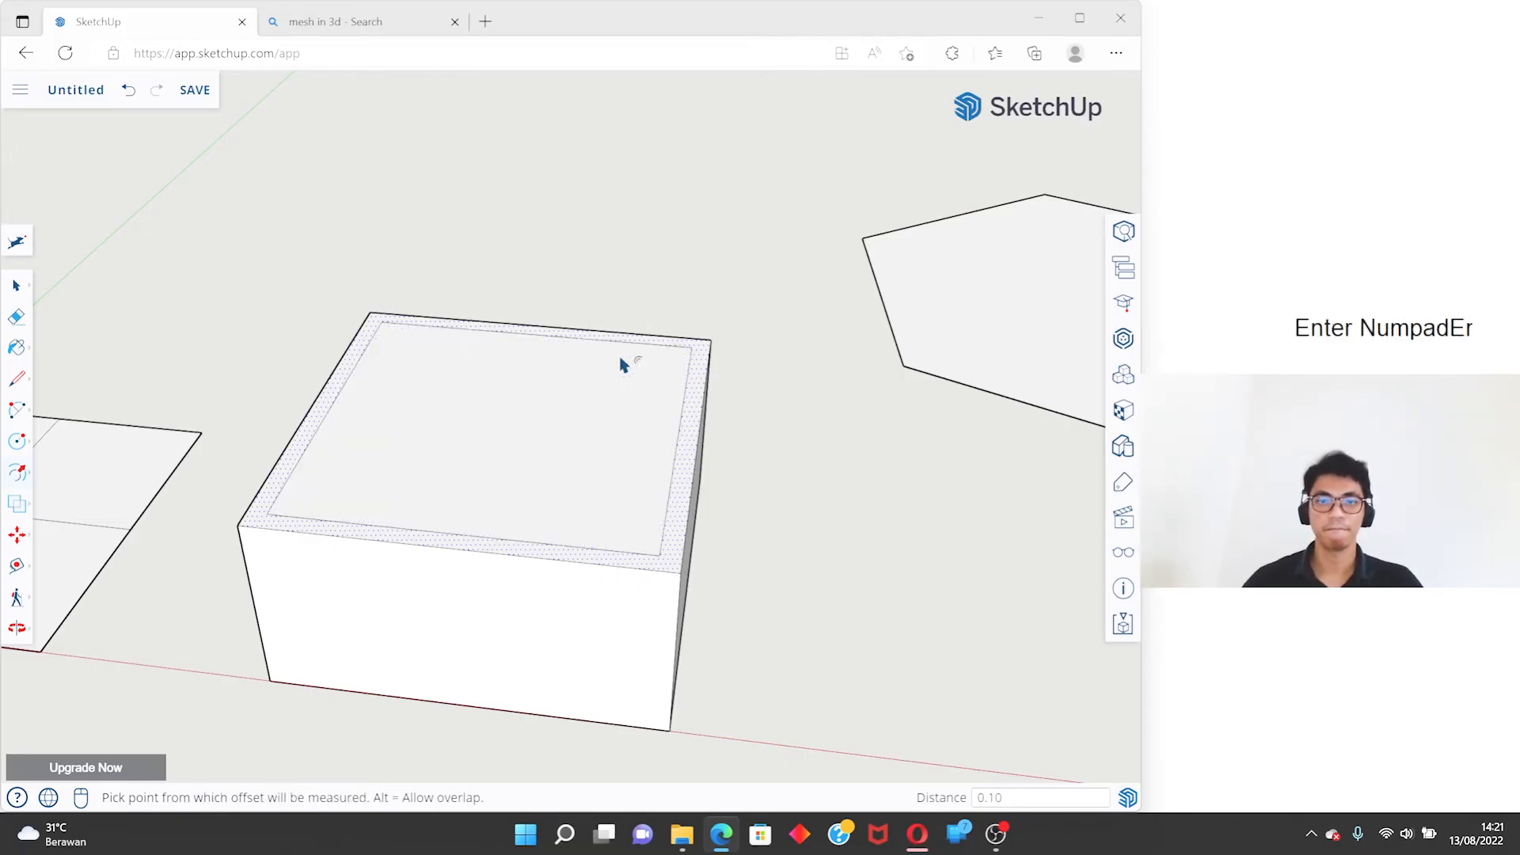
middle_drag(621, 360, 523, 417)
key(space)
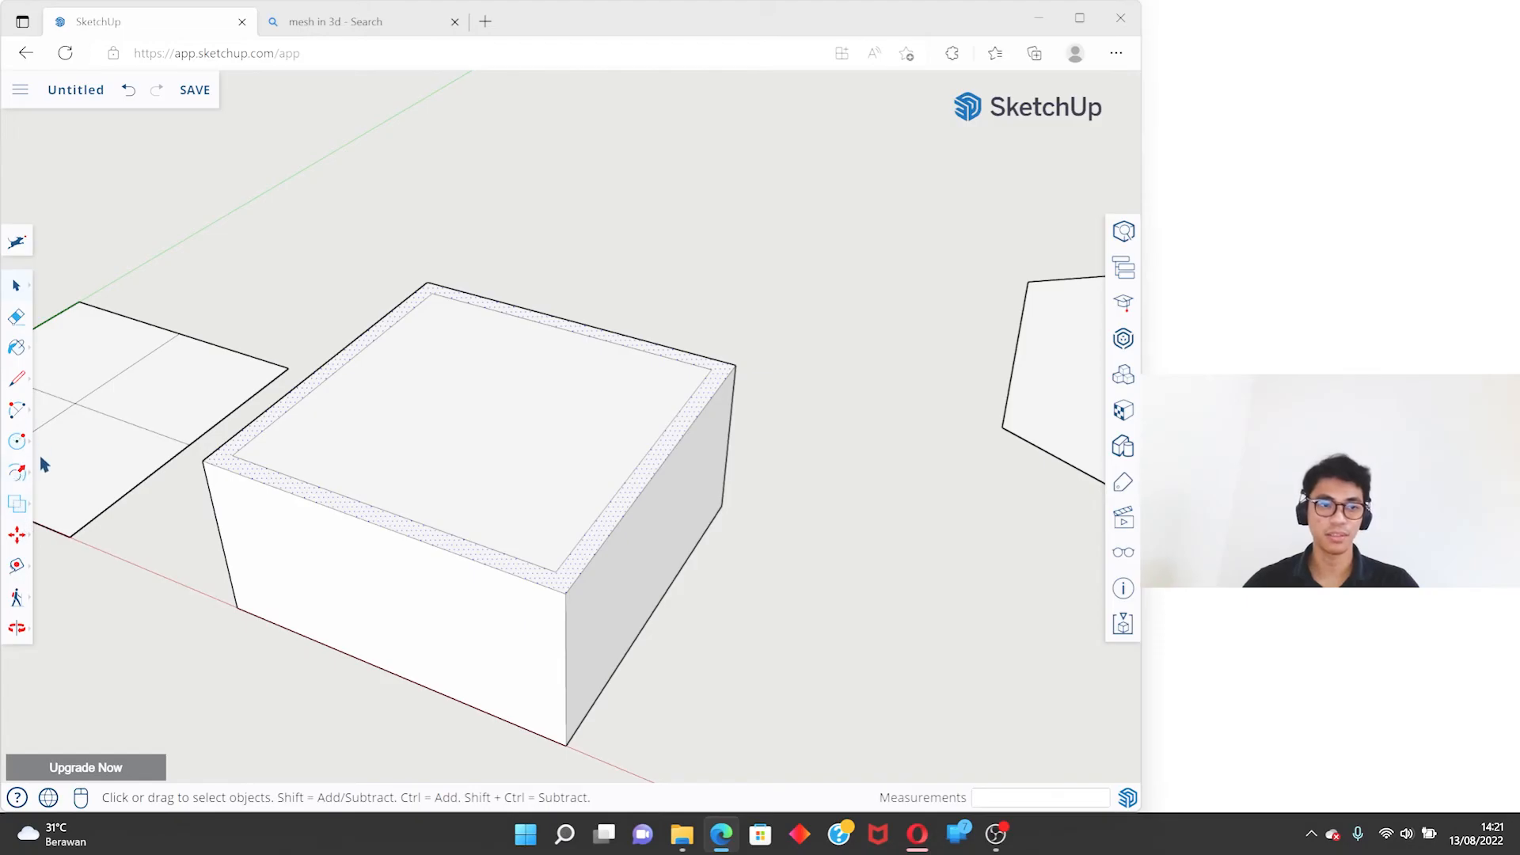
- Push the inner top face 1.00 m down into the box with Push/Pull to hollow it out
right_click(19, 476)
click(364, 427)
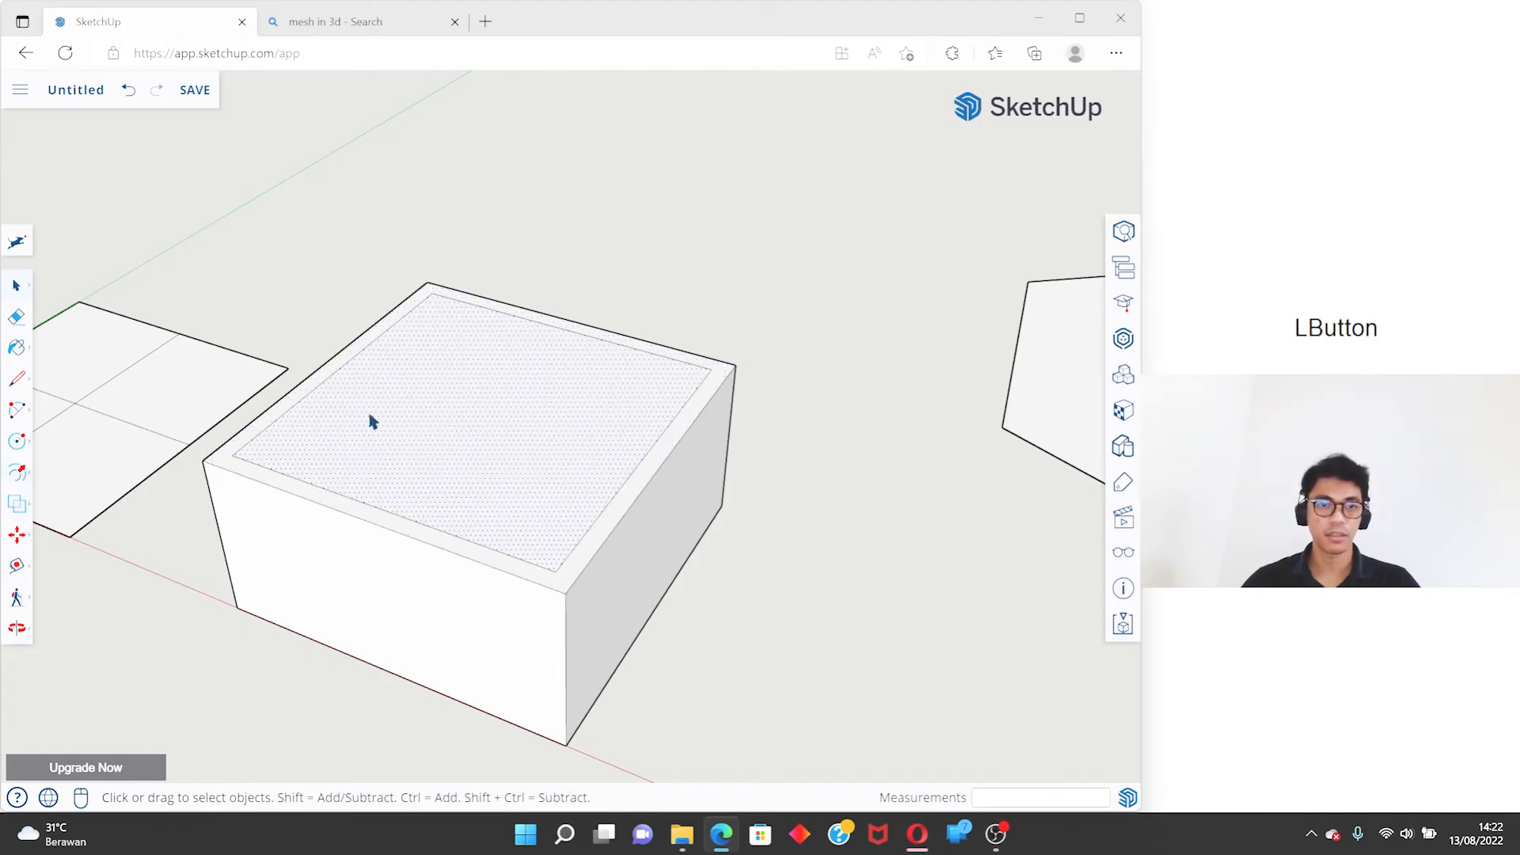
key(p)
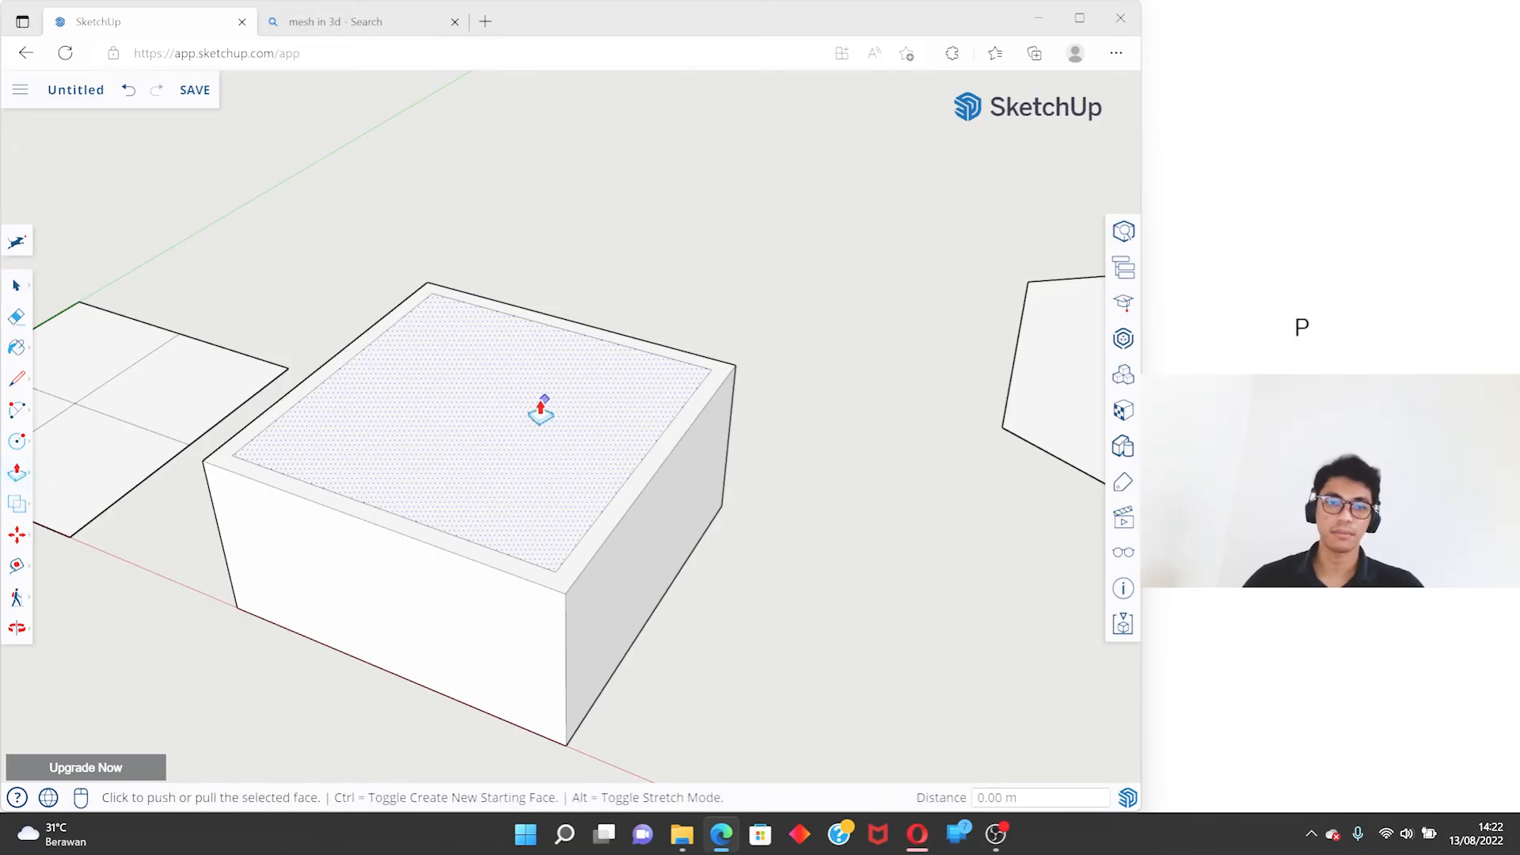
click(501, 333)
middle_drag(495, 360, 509, 594)
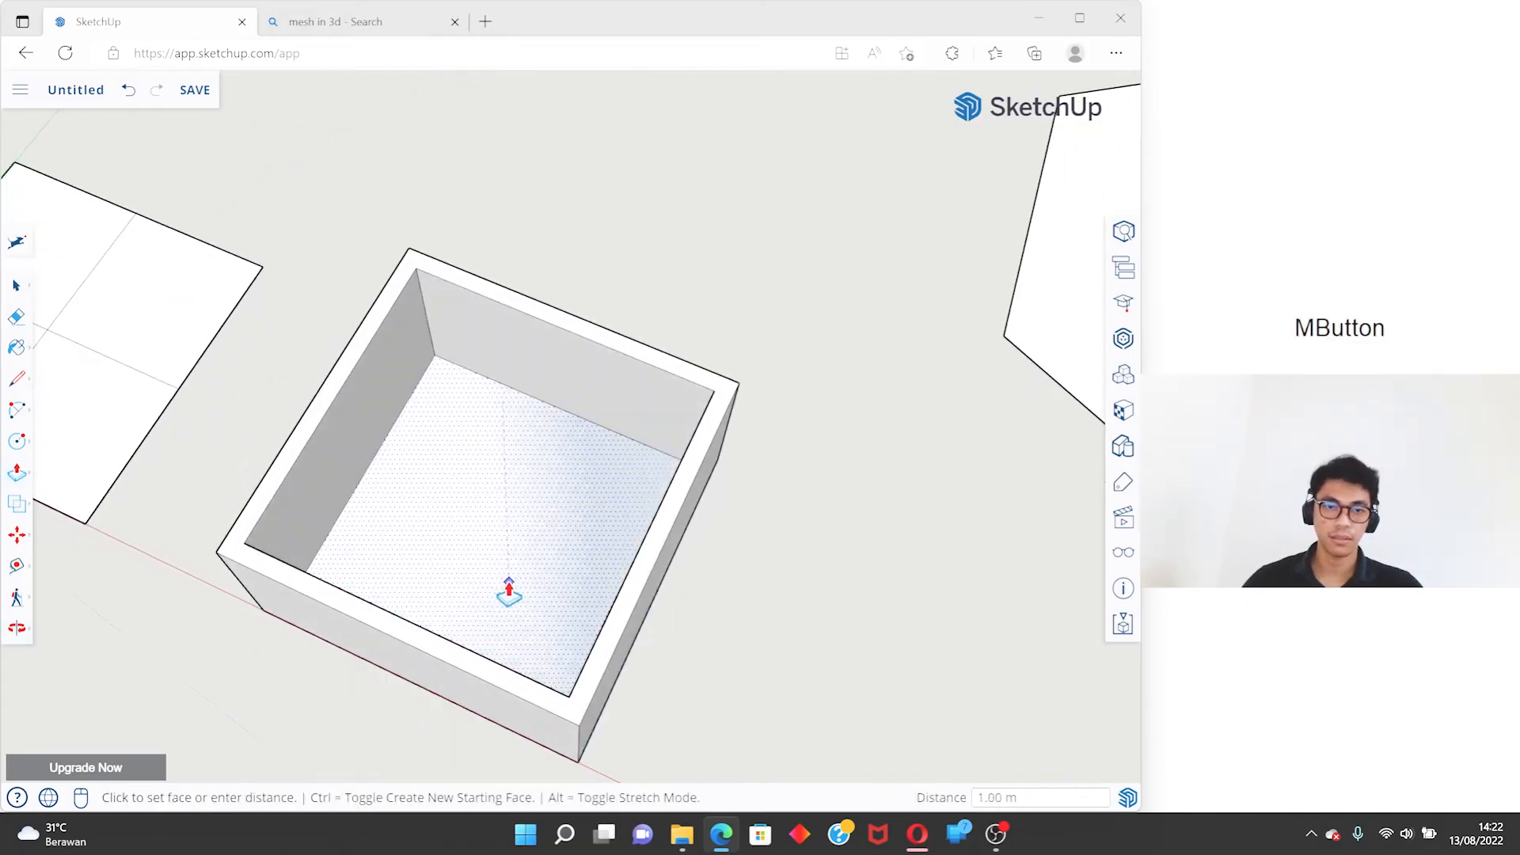
click(571, 496)
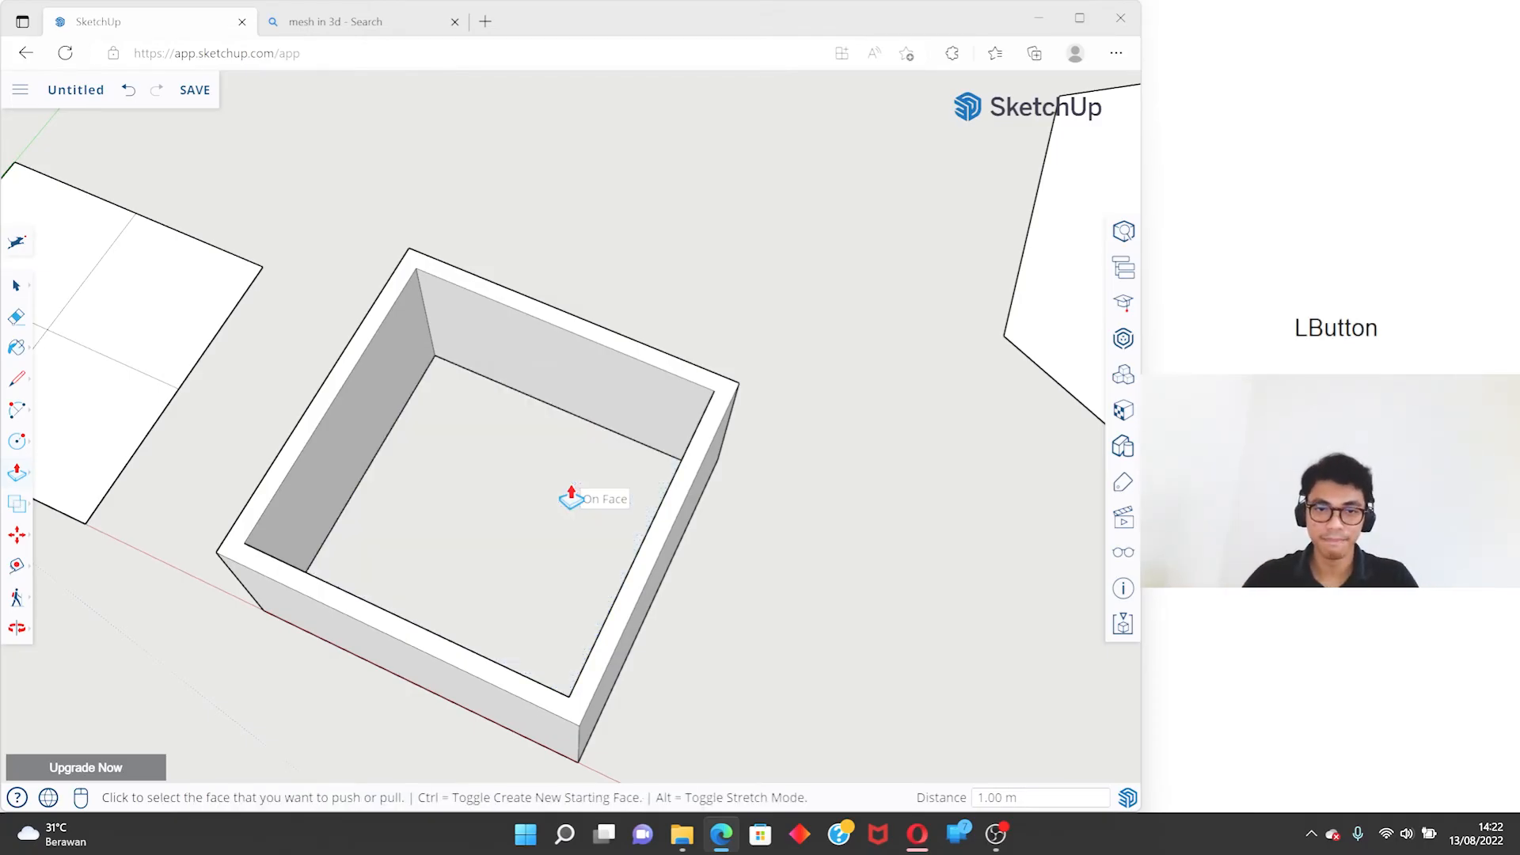
- Undo the hollowing and the top face offset to restore the solid box
scroll(577, 482, down, 5)
middle_drag(577, 482, 203, 601)
key(ctrl+z)
scroll(529, 406, up, 4)
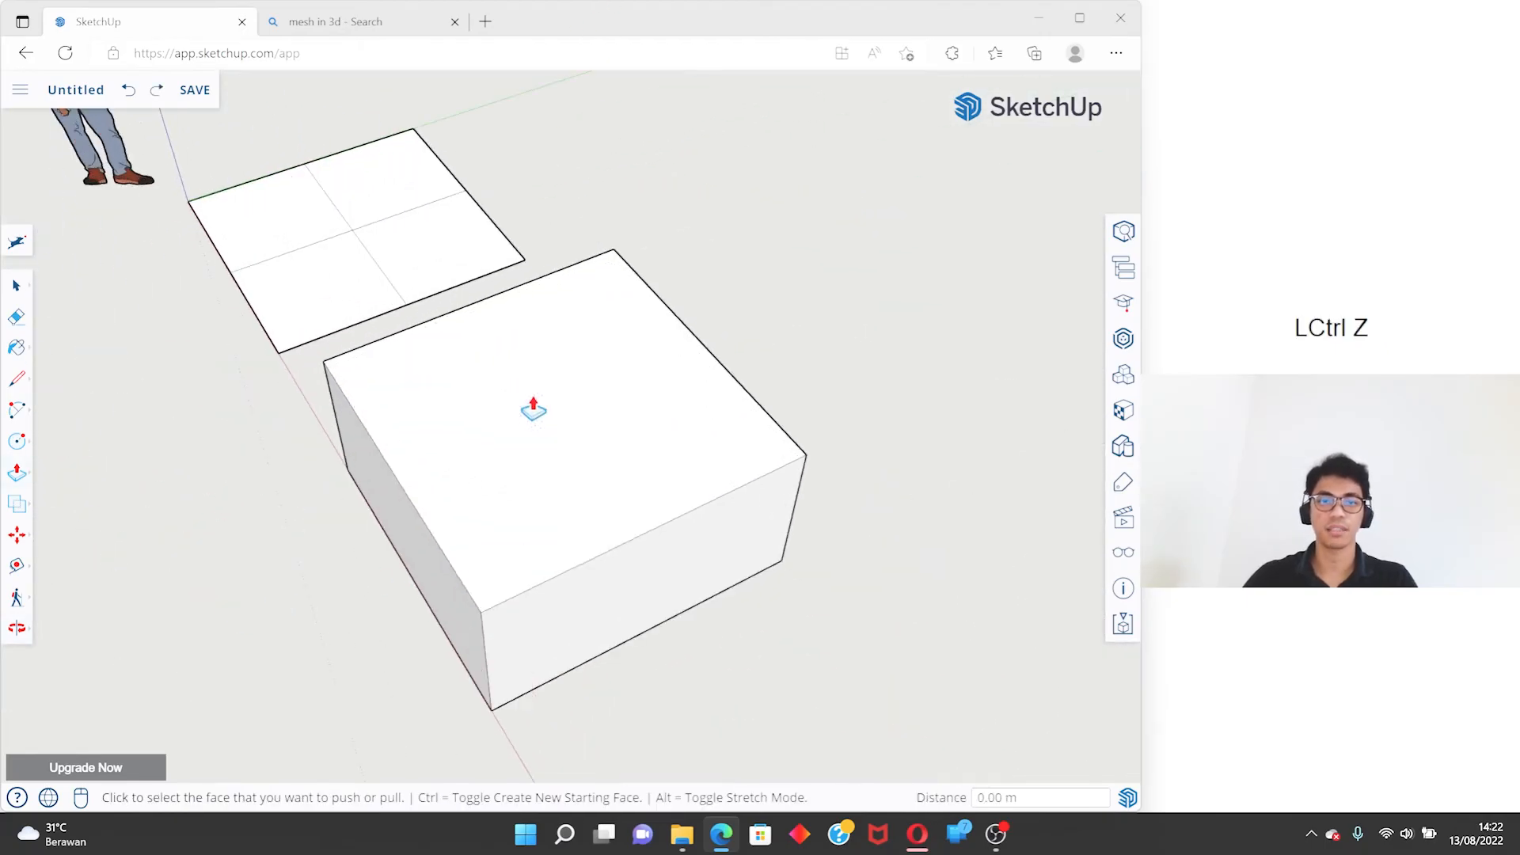
- Offset the edges of the box's vertical side face facing away from the flat rectangle inward by 0.10 m
middle_drag(557, 496, 559, 258)
key(f)
click(661, 492)
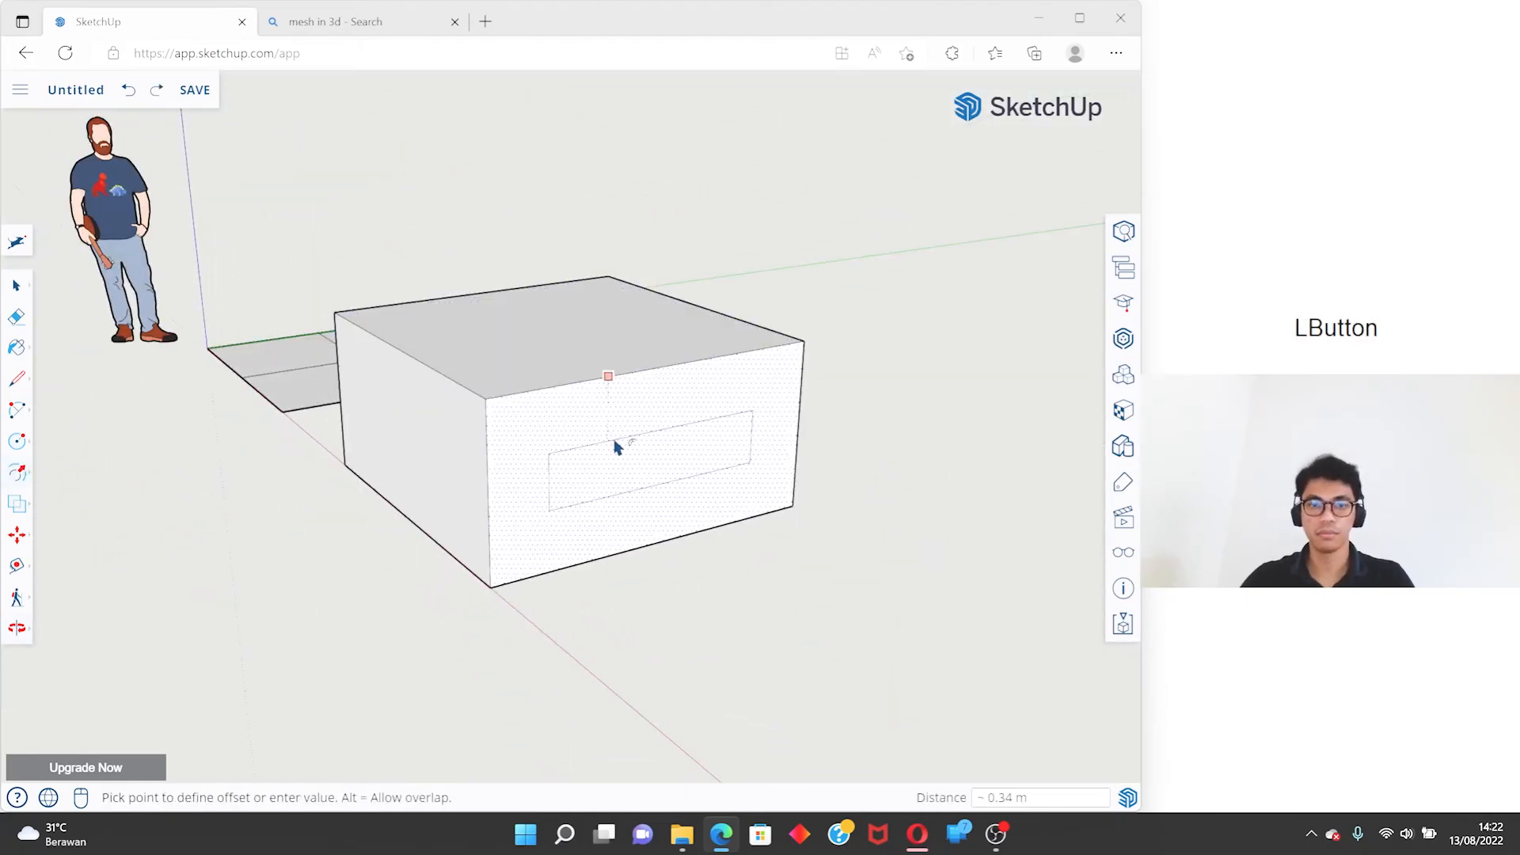
text(0.10)
key(Return)
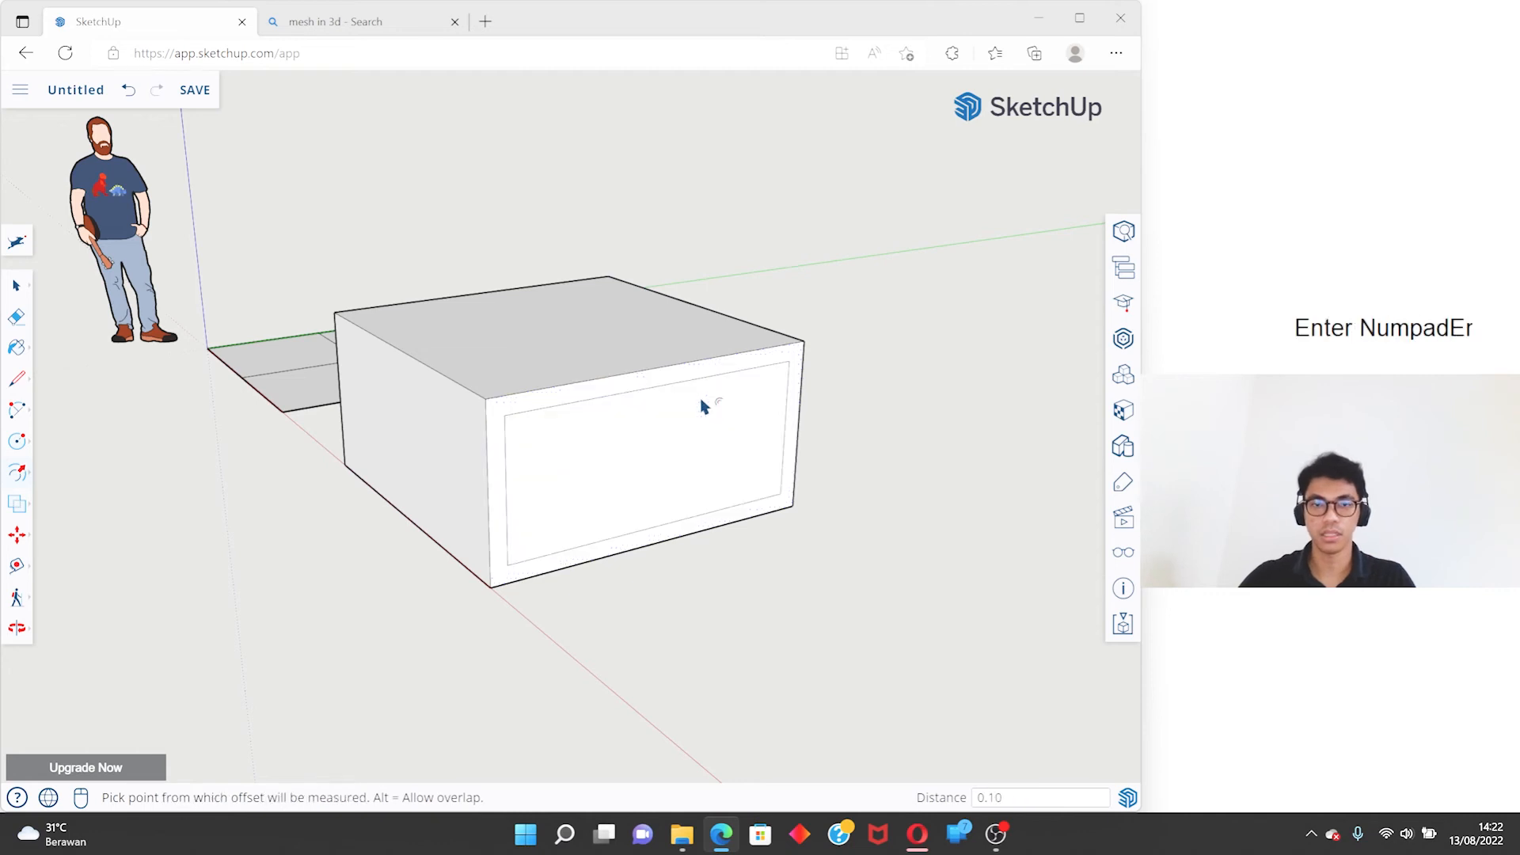
- Push the inner face of the offset side through the full depth of the box to cut an opening with Push/Pull
key(space)
key(p)
click(702, 427)
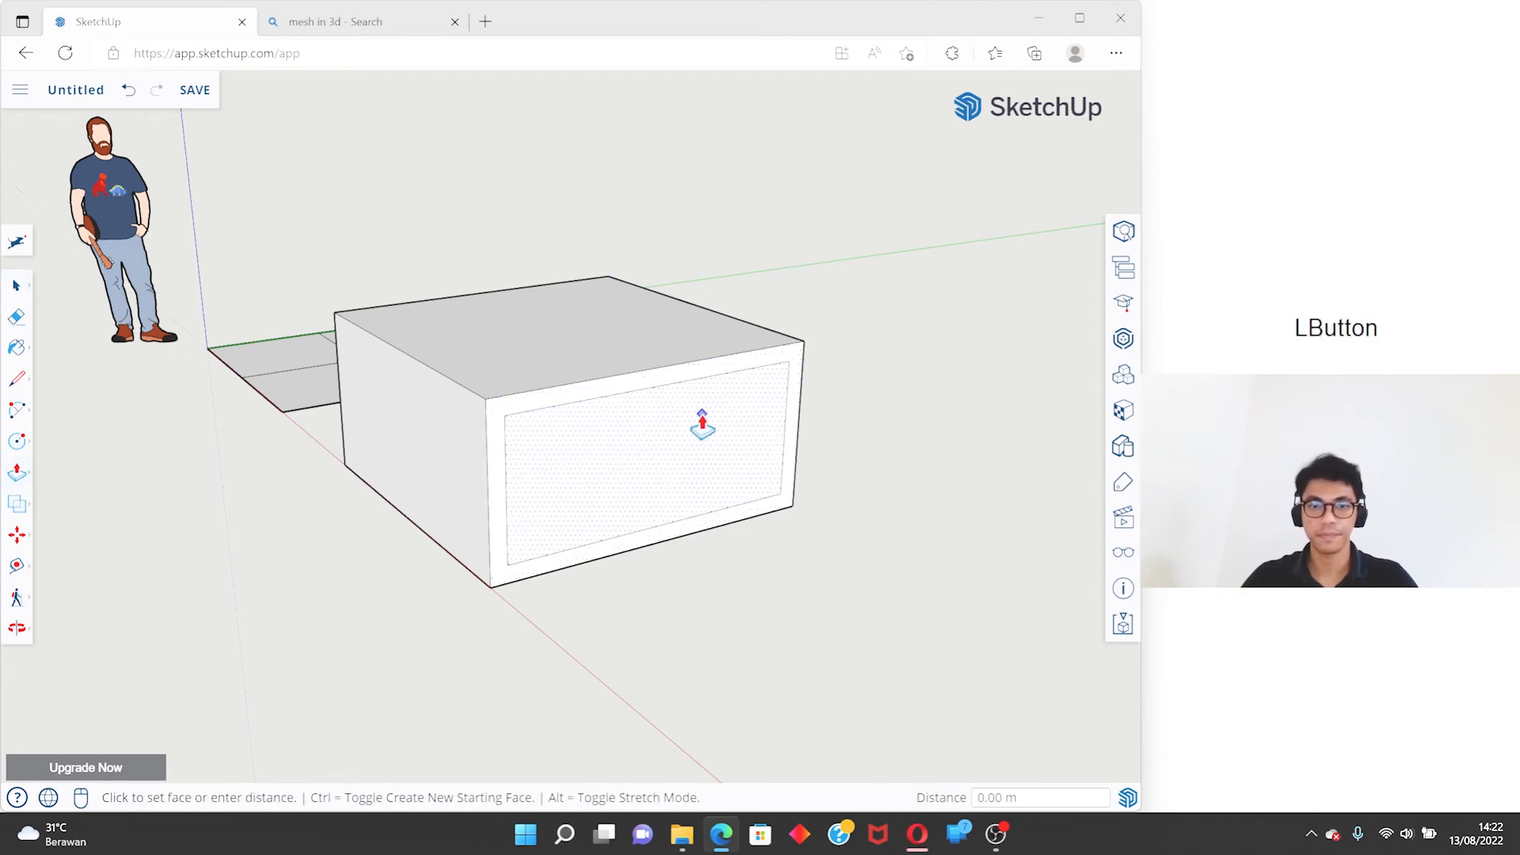
click(594, 285)
middle_drag(594, 285, 655, 407)
key(space)
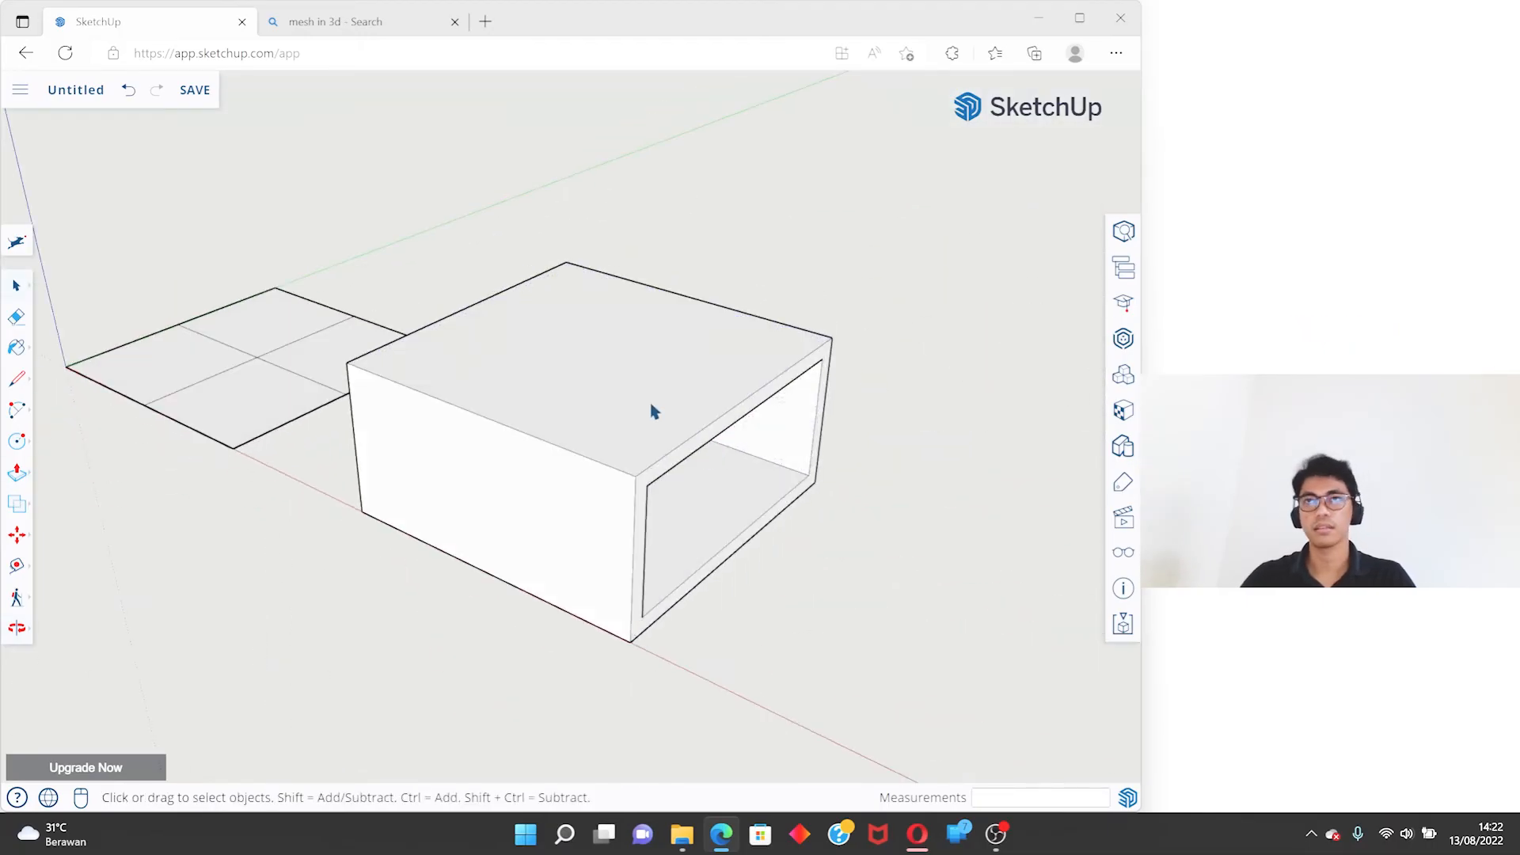
- Try to repeat the last offset on the box's solid side face, and undo it
key(f)
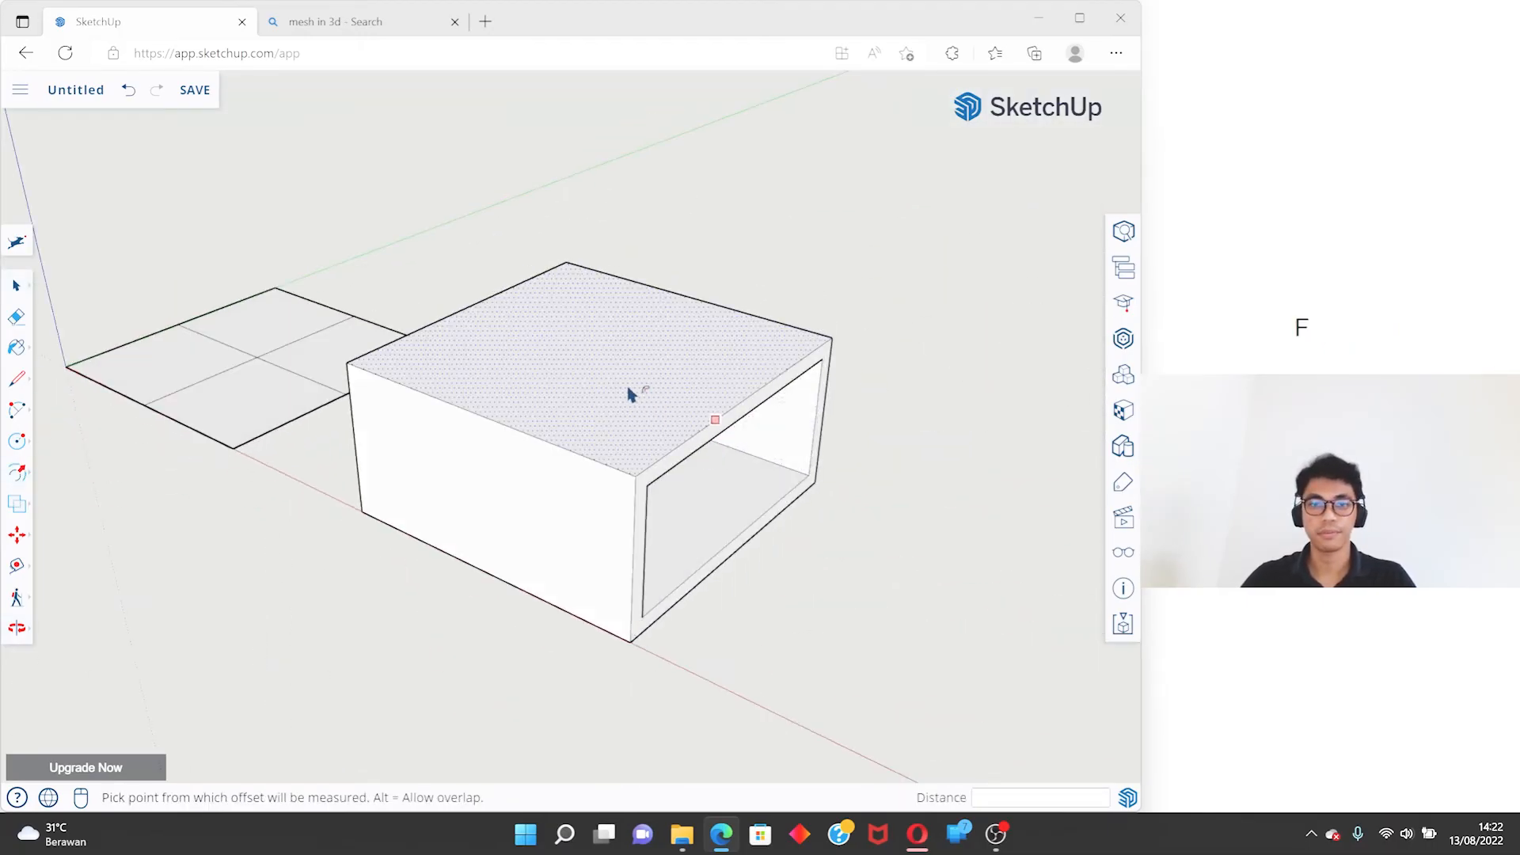
middle_drag(585, 404, 688, 427)
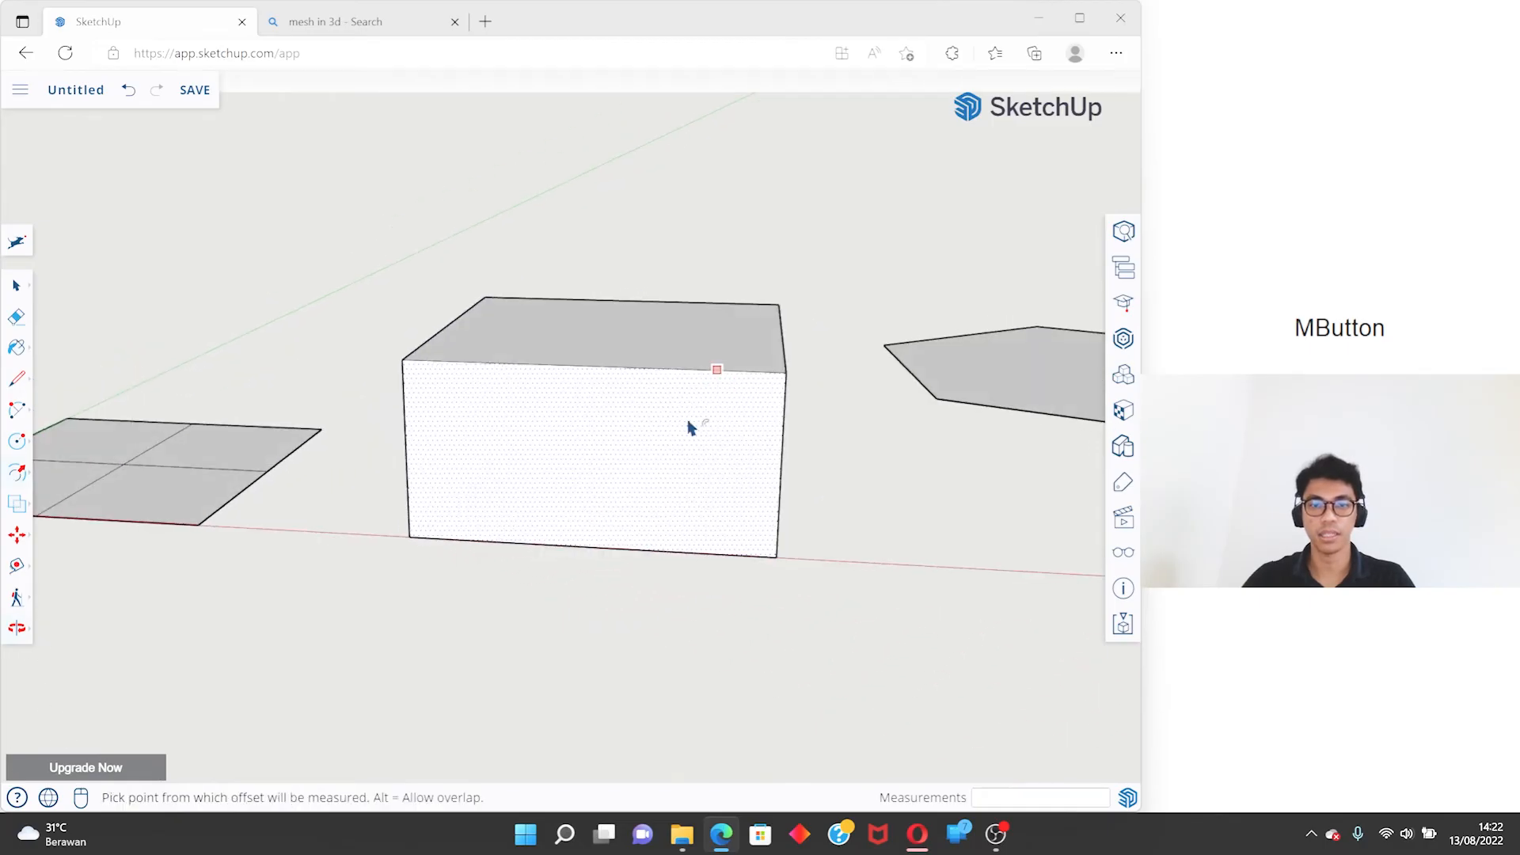
double_click(622, 415)
middle_drag(508, 364, 281, 363)
key(ctrl+z)
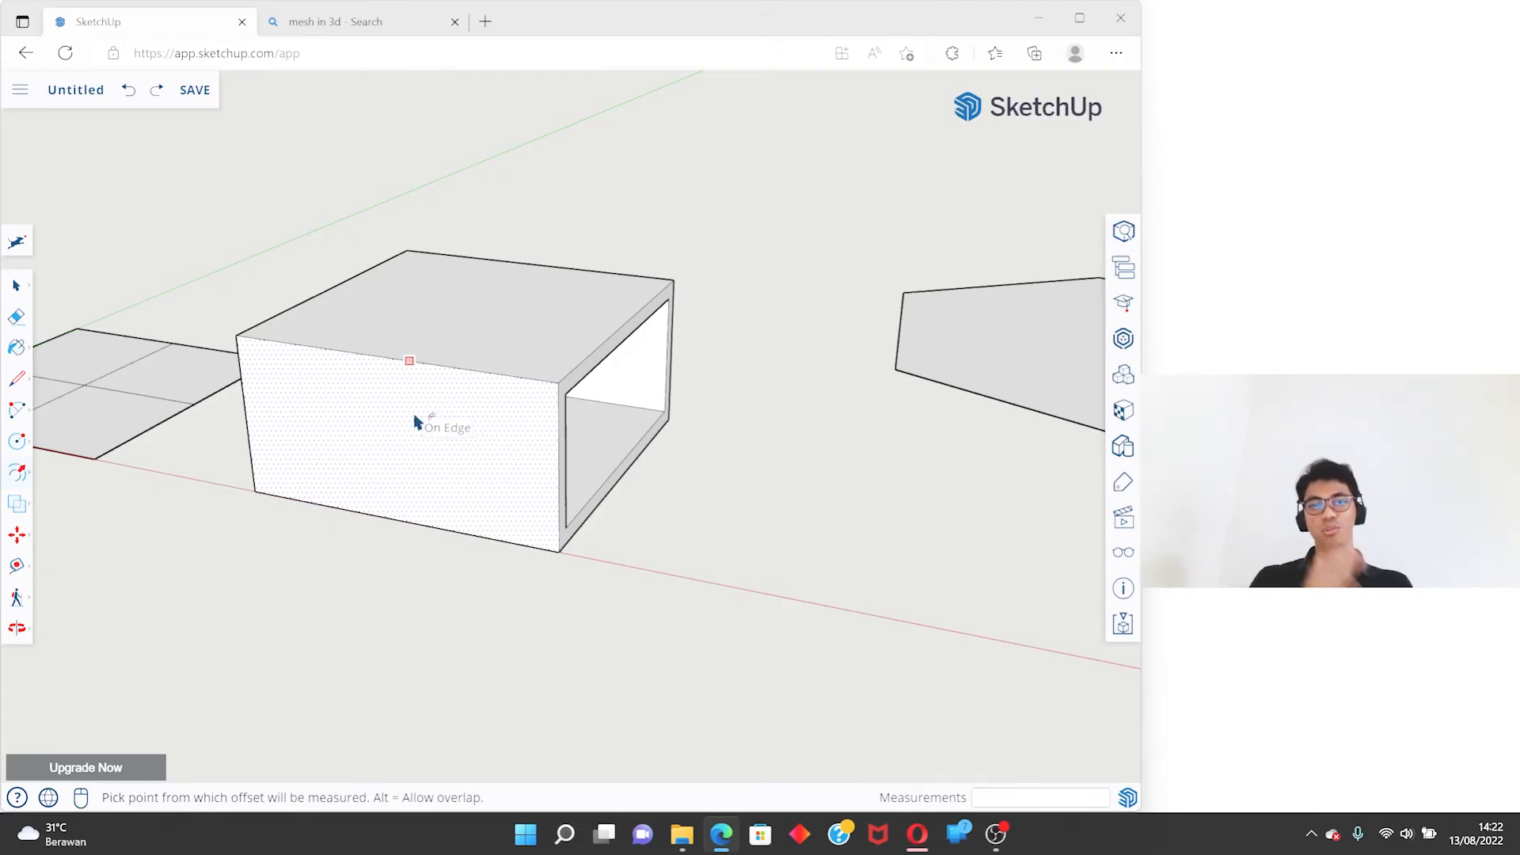
- Pull the box's top face up by 2 m with Push/Pull
key(space)
key(p)
key(space)
click(525, 320)
key(p)
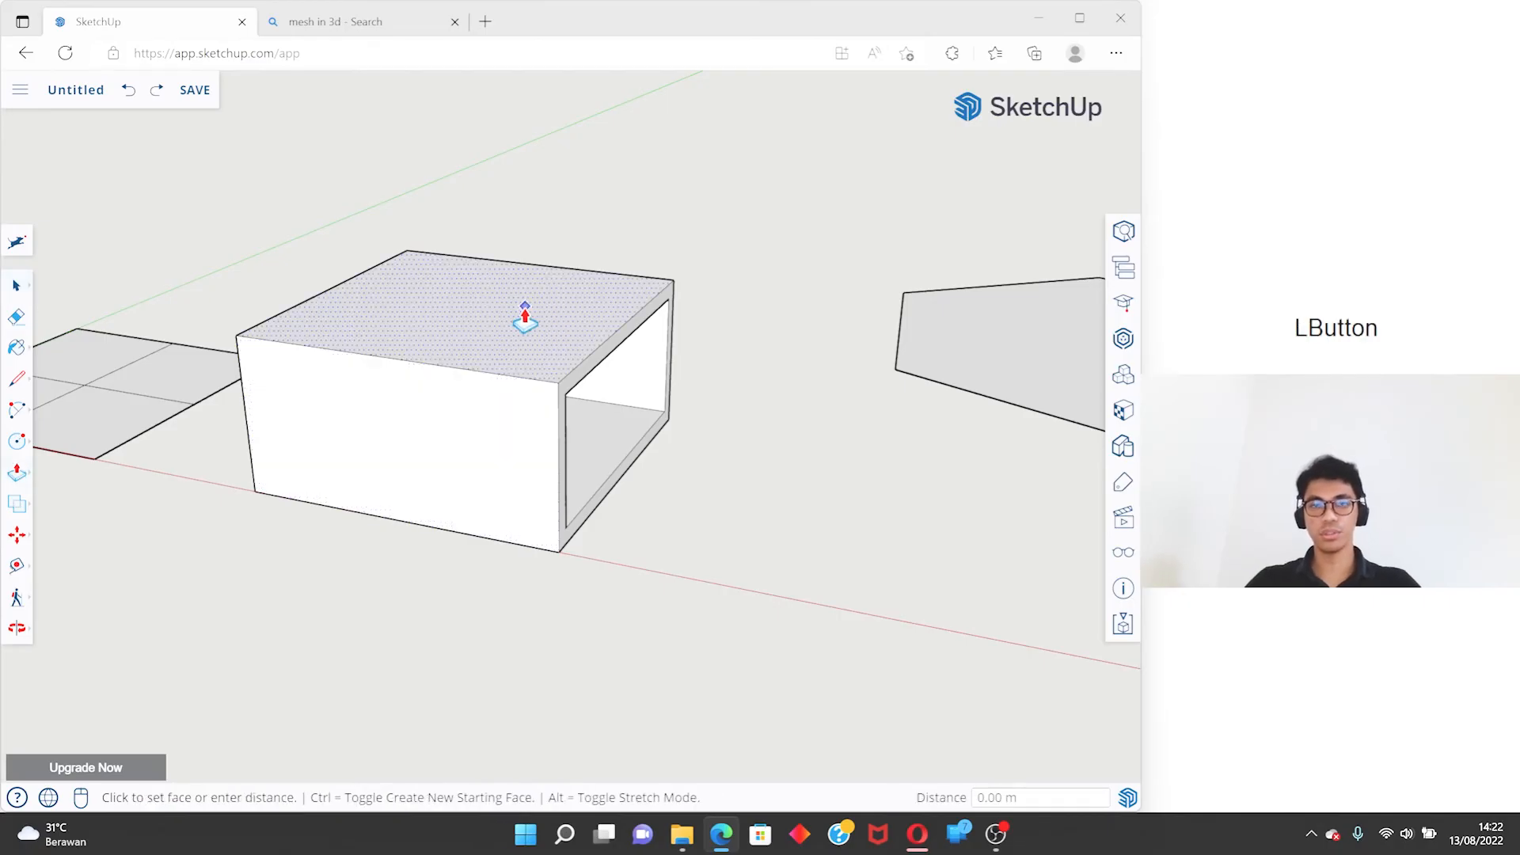
click(524, 319)
text(2)
key(Return)
scroll(536, 309, down, 3)
shift+middle_drag(546, 339, 554, 264)
scroll(527, 242, up, 2)
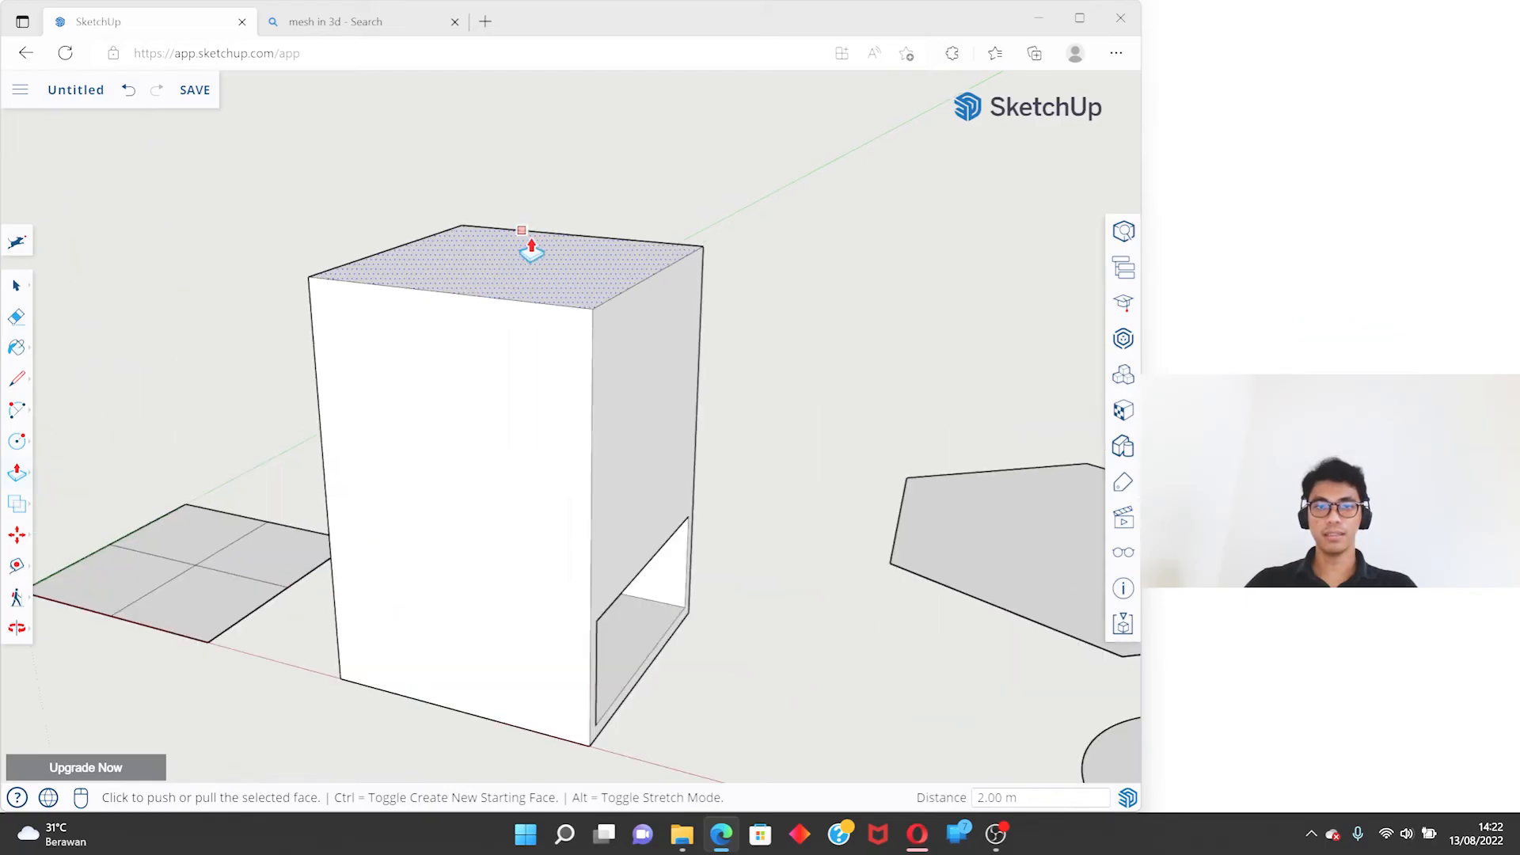
- Repeat the 2 m pull on the top face, and undo both pulls to restore the low box
key(space)
click(633, 309)
key(p)
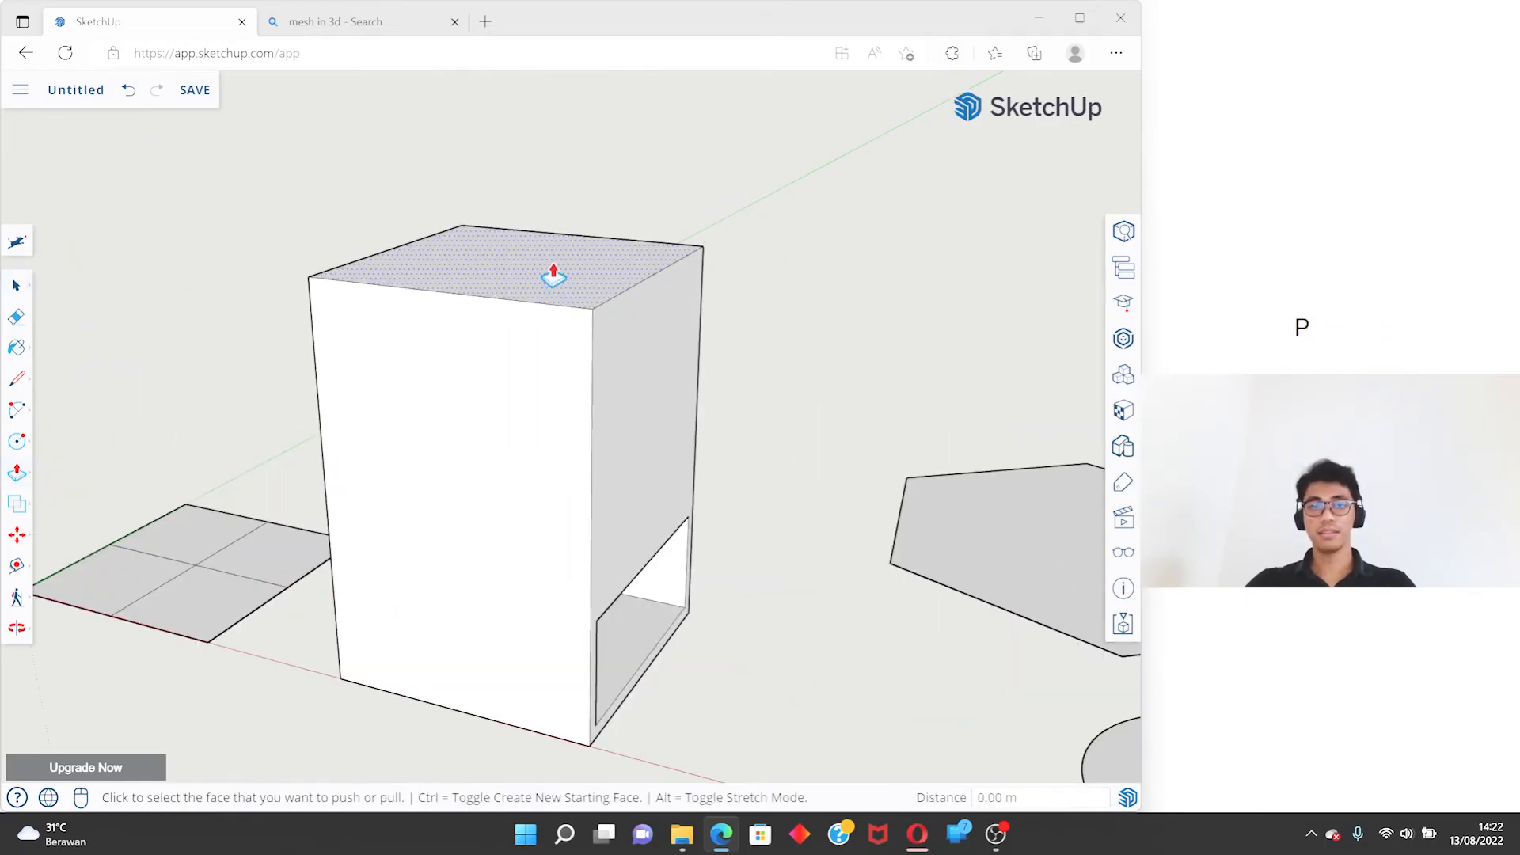
mouse_move(560, 258)
shift+middle_down()
mouse_move(553, 438)
mouse_move(434, 434)
shift+middle_up()
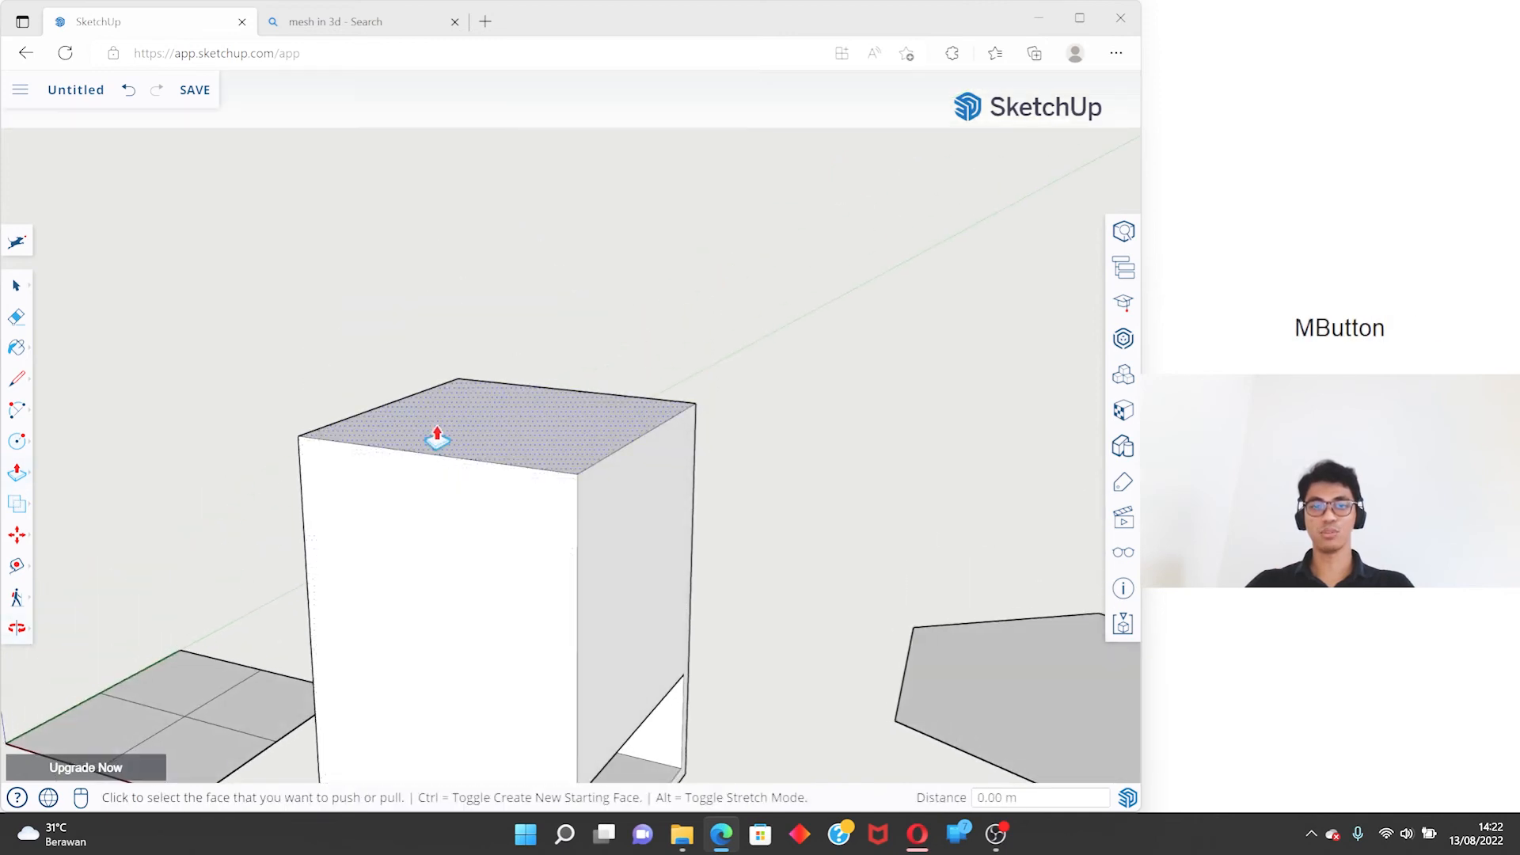
click(514, 408)
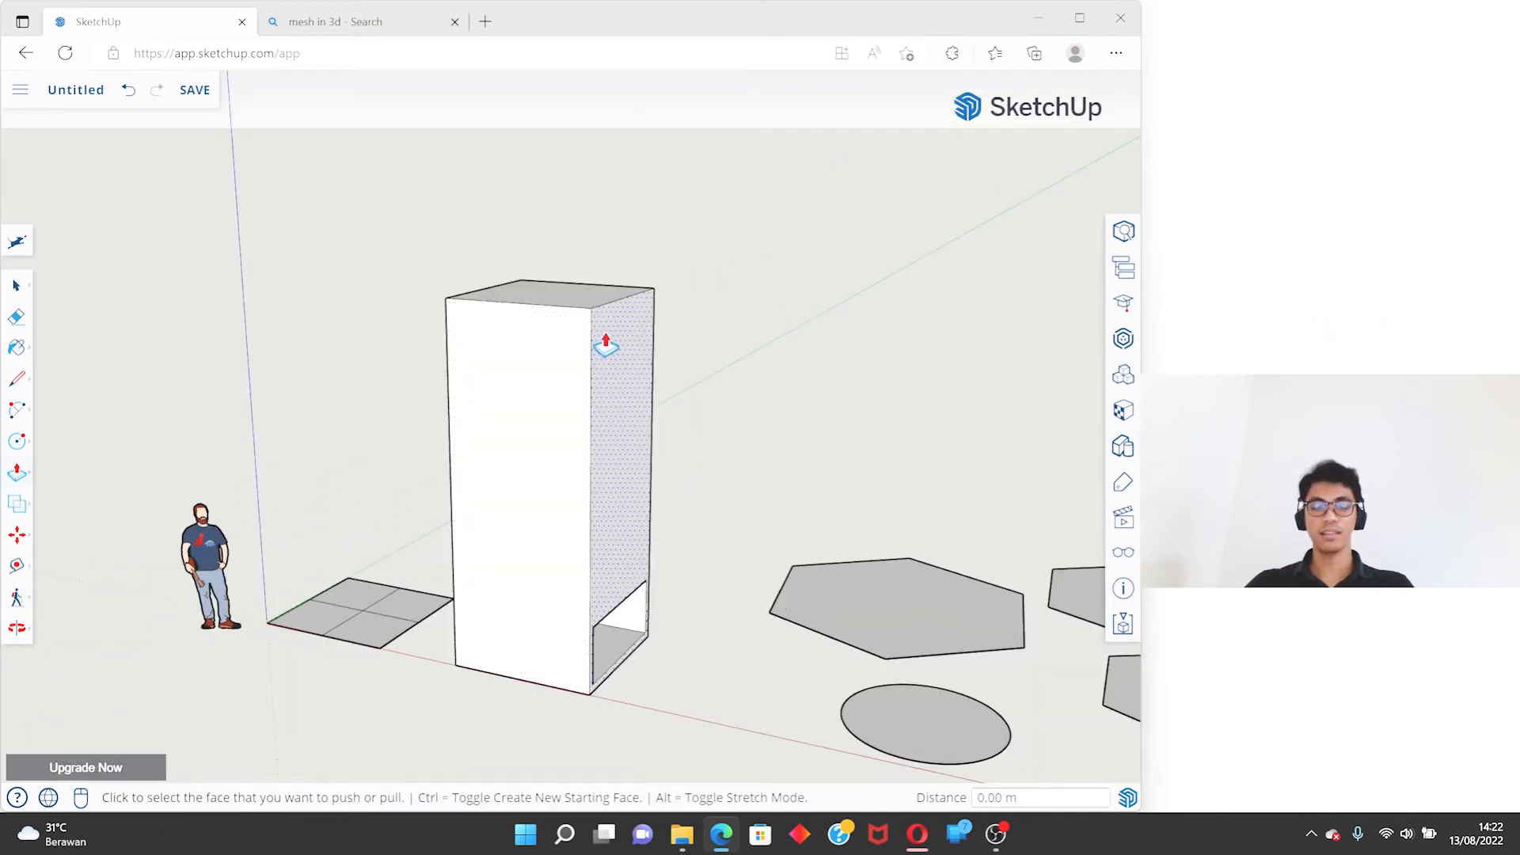
key(ctrl+z)
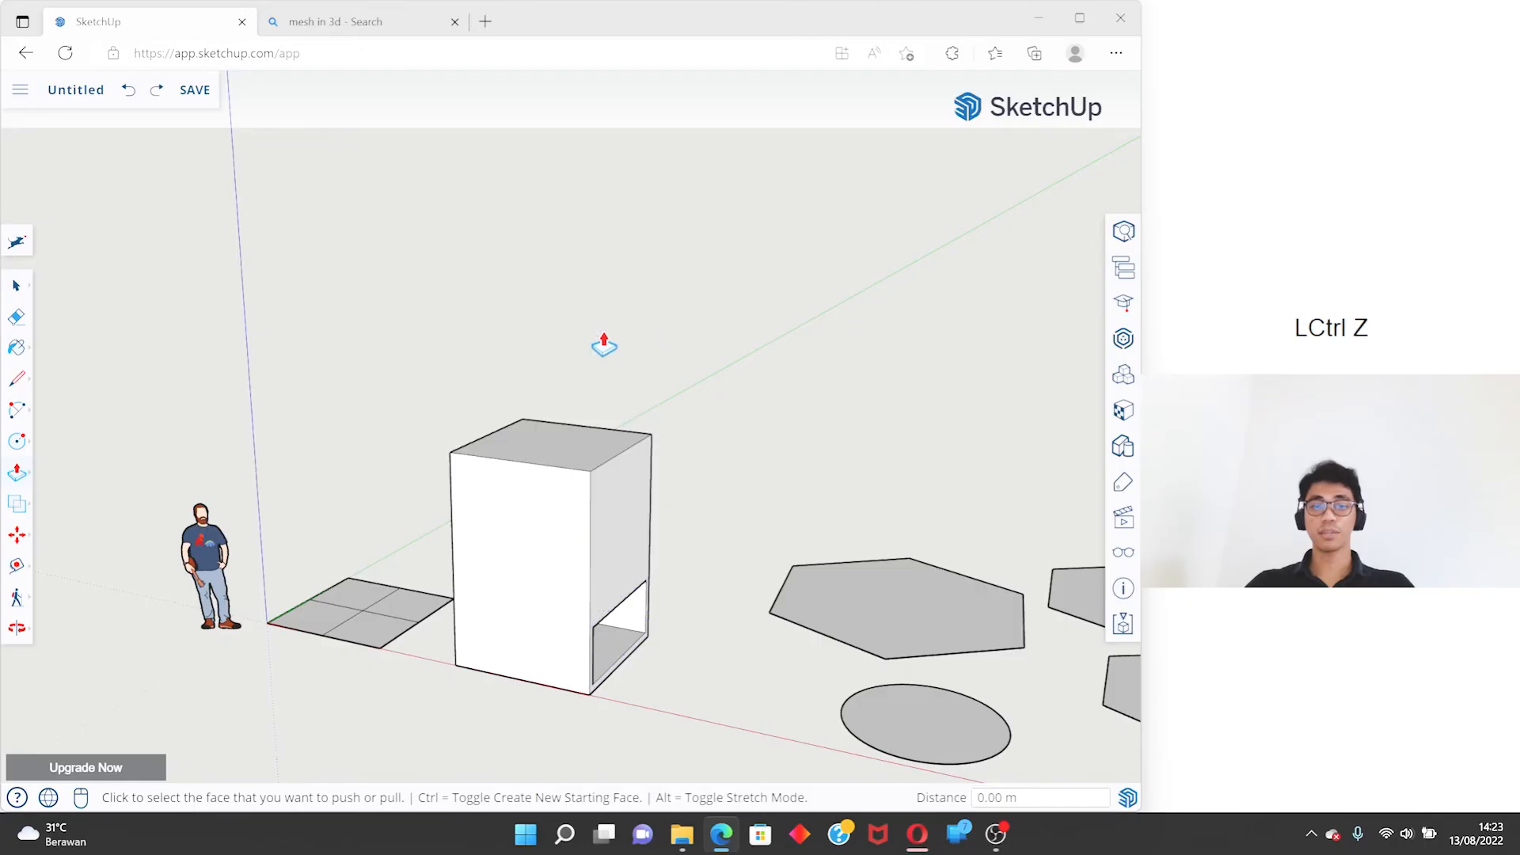
key(ctrl+z)
- Offset the edges of the solid side face next to the opening inward by 0.1 m
scroll(573, 530, up, 5)
shift+middle_drag(550, 621, 612, 379)
middle_drag(611, 380, 621, 353)
key(f)
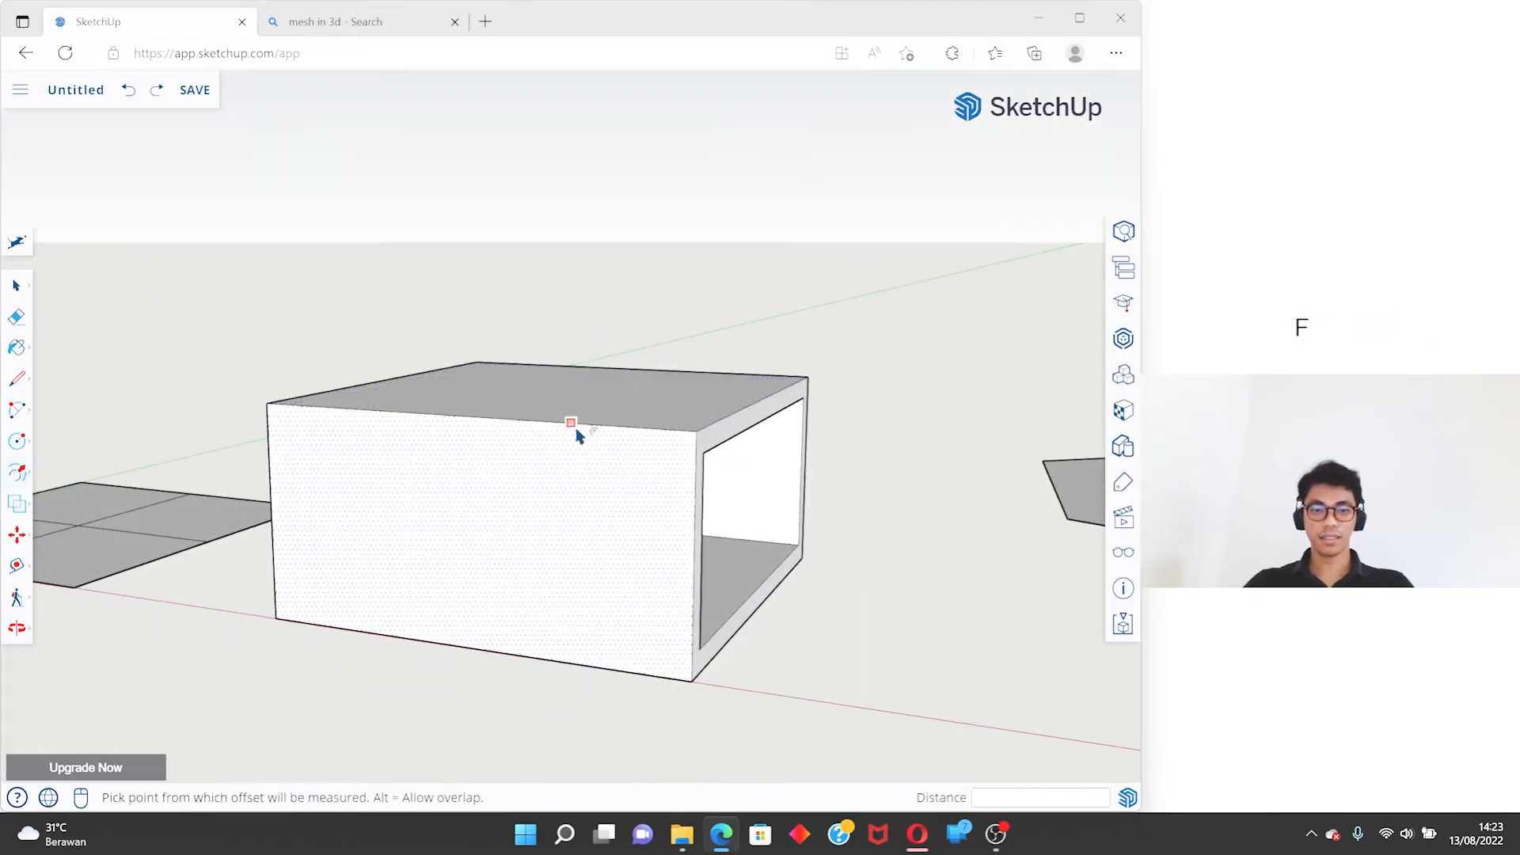
click(559, 473)
text(0.11)
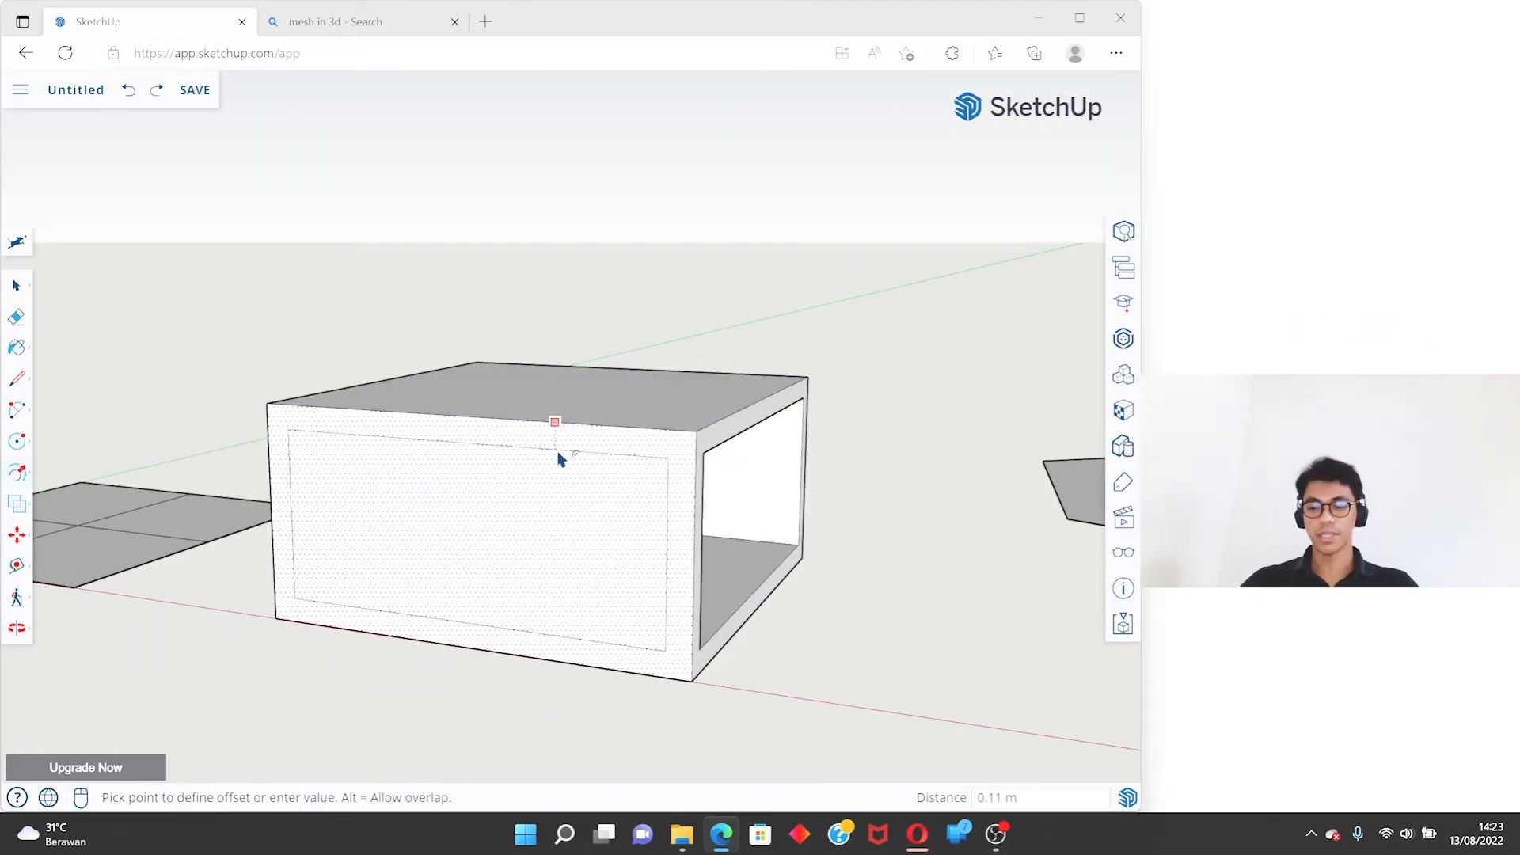
text(1)
key(BackSpace)
key(BackSpace)
text(.)
key(Return)
middle_drag(679, 422, 570, 463)
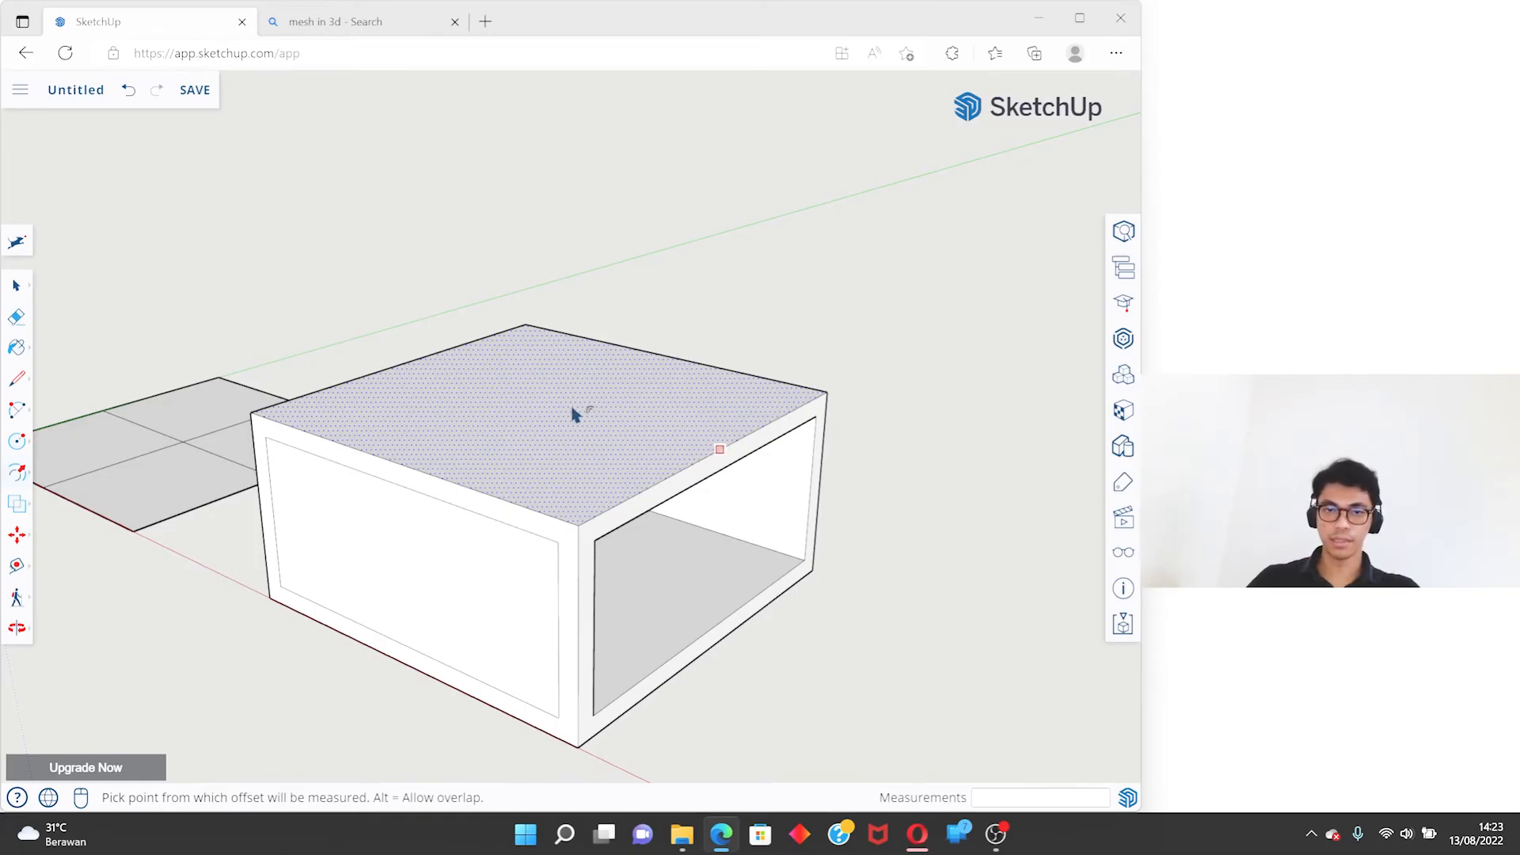
- Repeat the same inward offset on the box's top face, opposite solid side face and bottom face
click(610, 407)
middle_drag(610, 408, 488, 636)
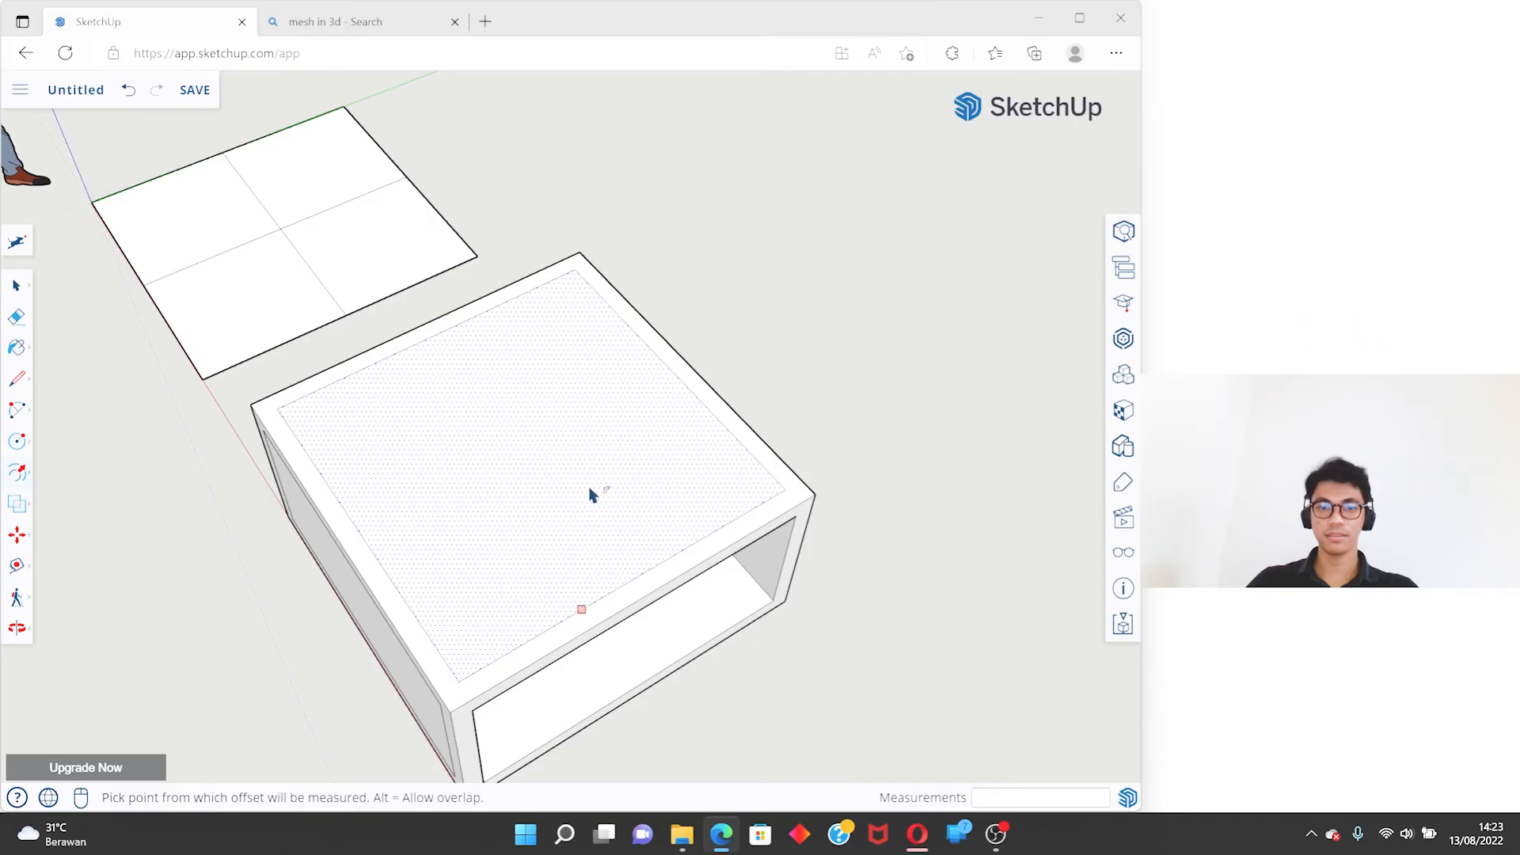
middle_drag(688, 532, 678, 315)
click(501, 417)
click(674, 316)
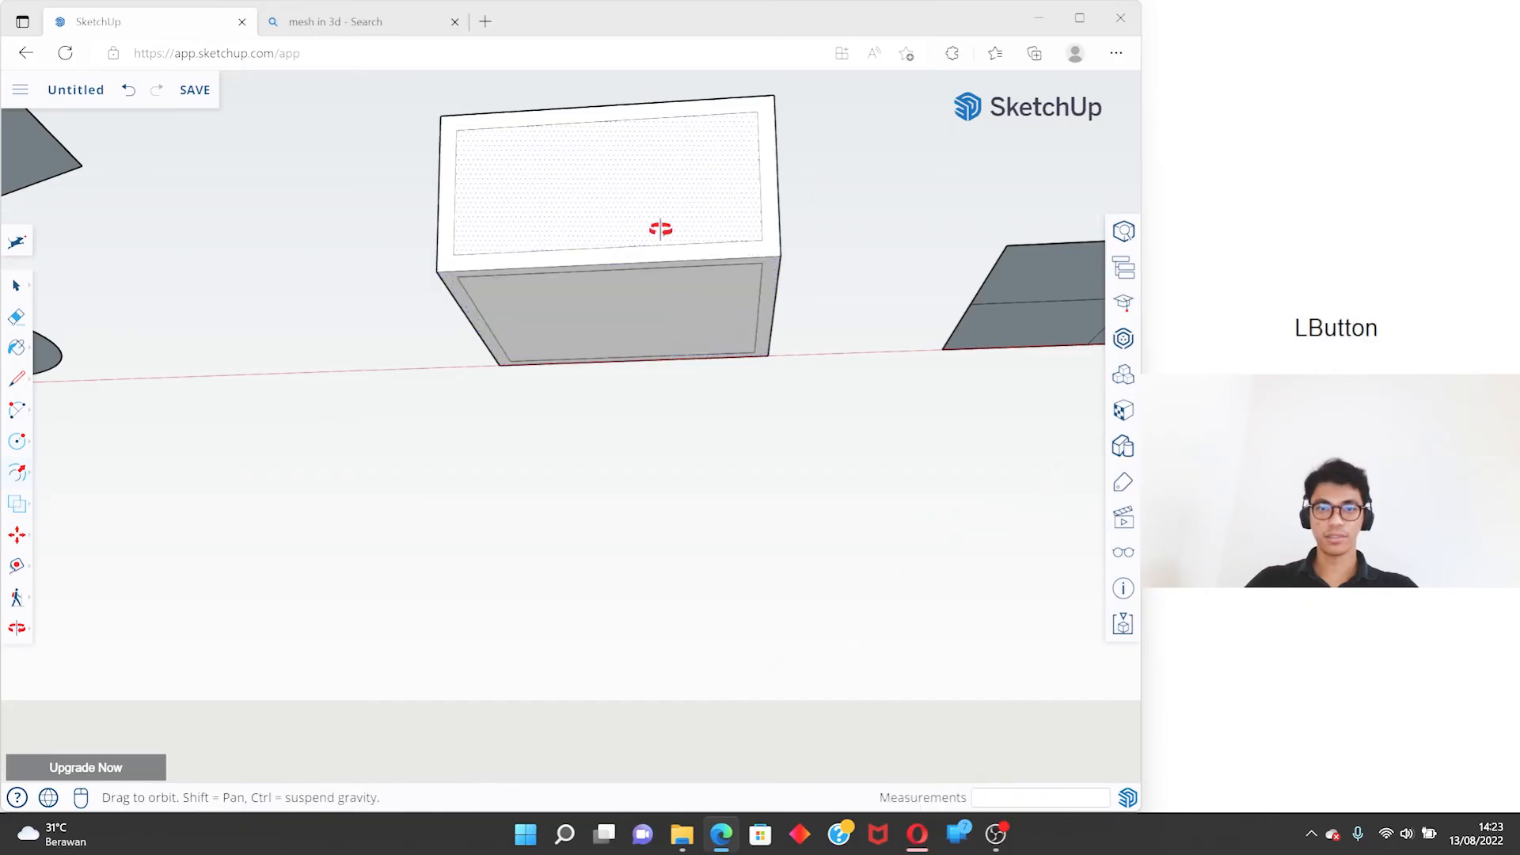
- Try to push the inner top face 0.10 m down into the box with Push/Pull, and undo it
middle_drag(654, 228, 489, 250)
key(p)
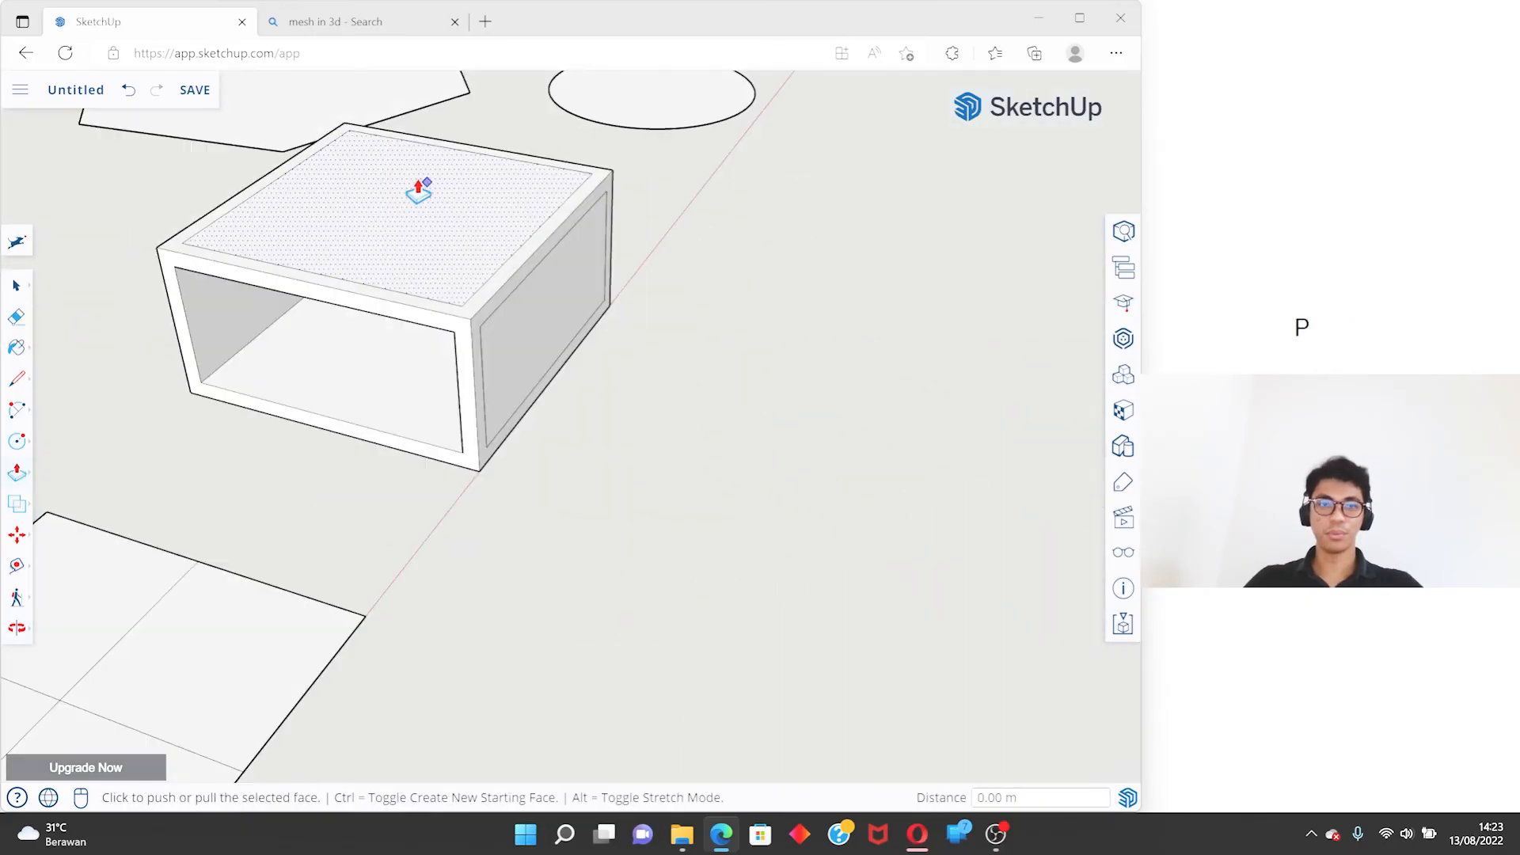
scroll(407, 181, up, 3)
click(404, 165)
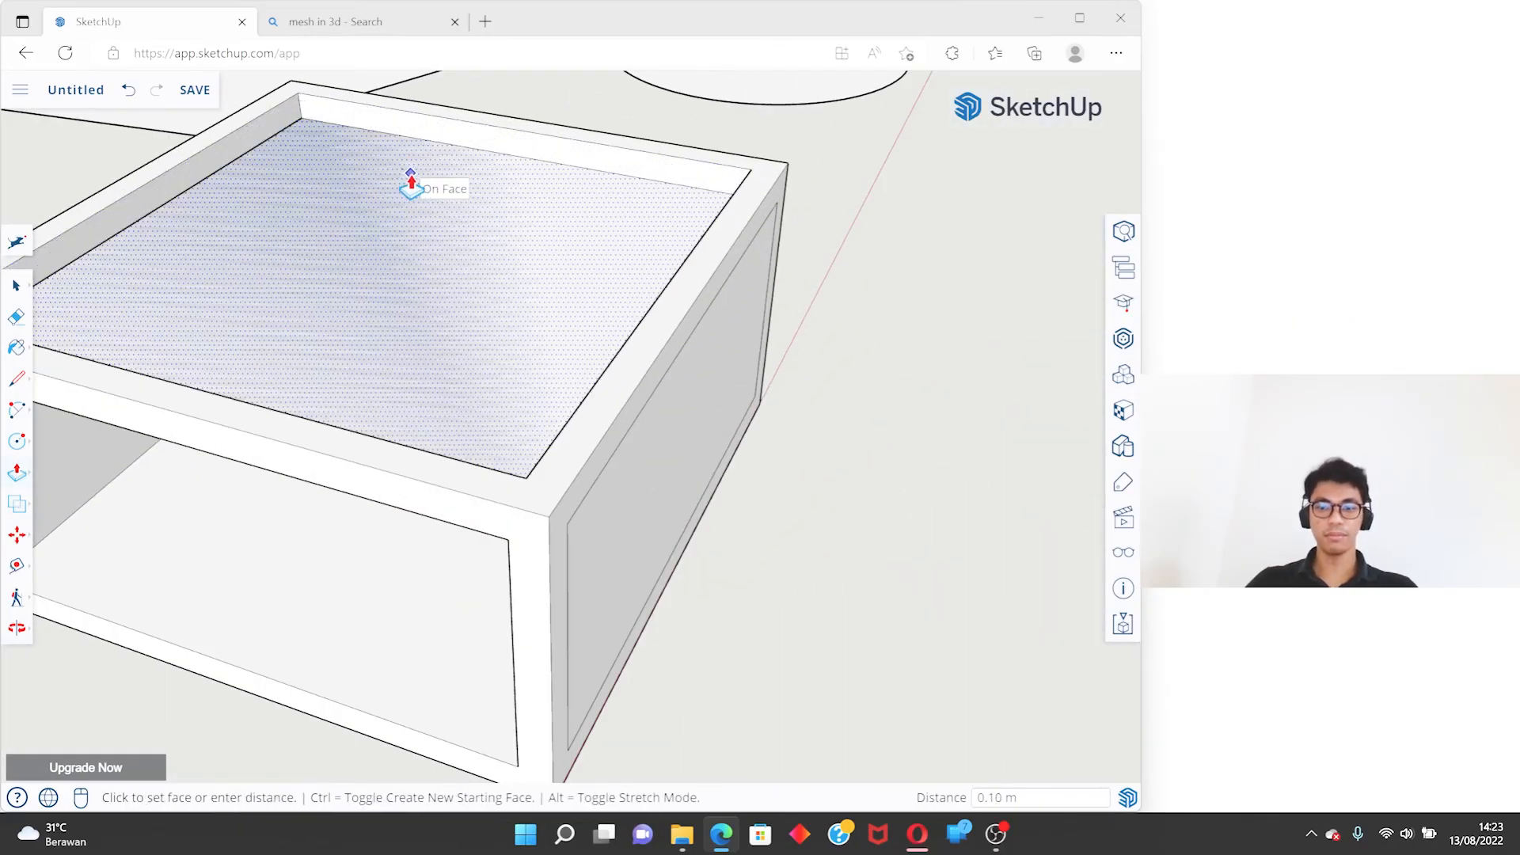
shift+middle_drag(407, 190, 514, 245)
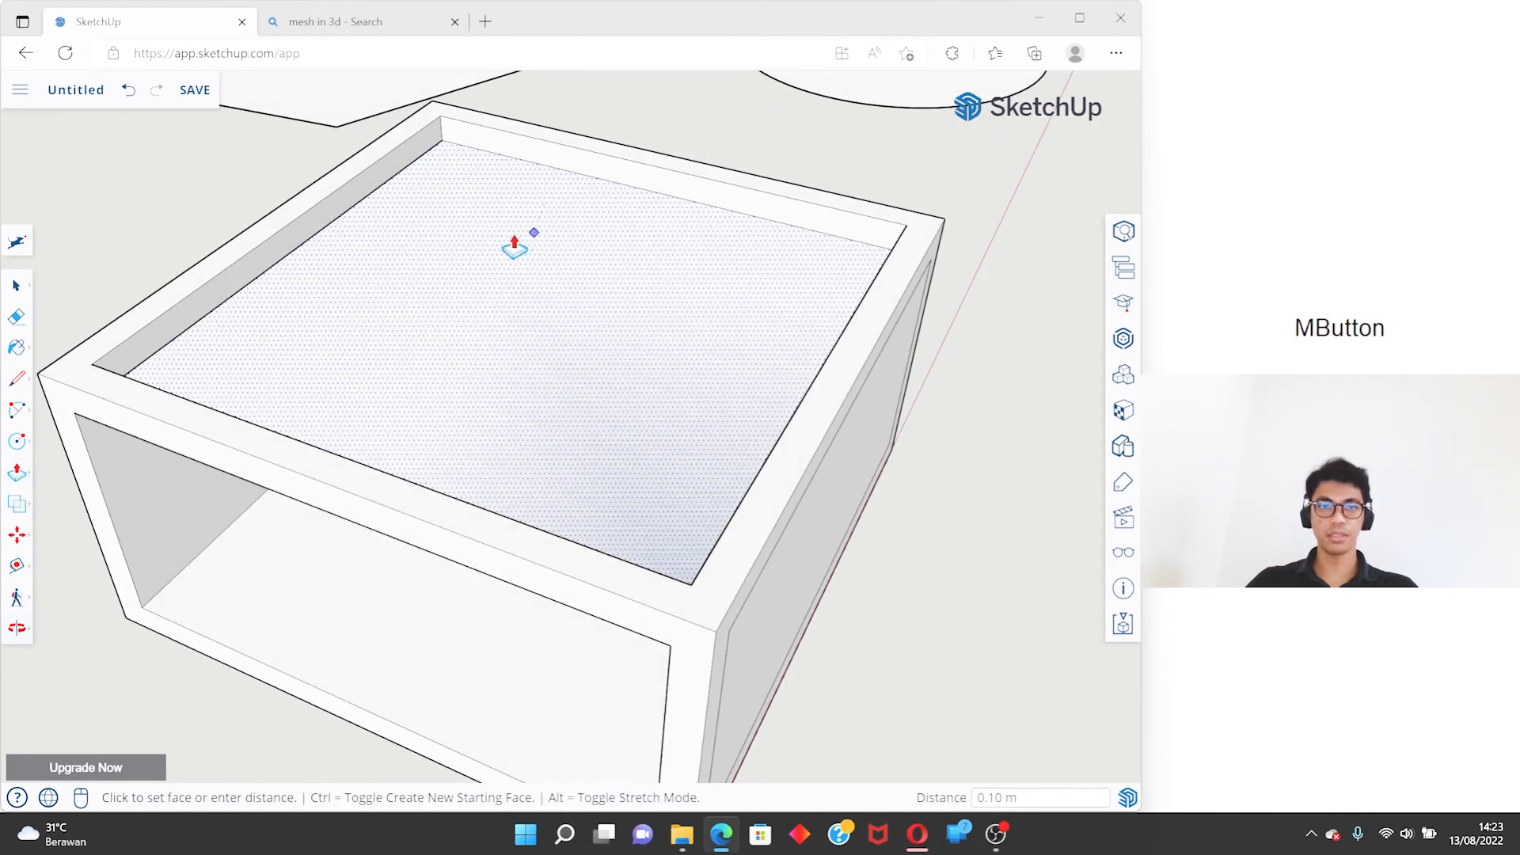
click(467, 234)
scroll(553, 265, down, 2)
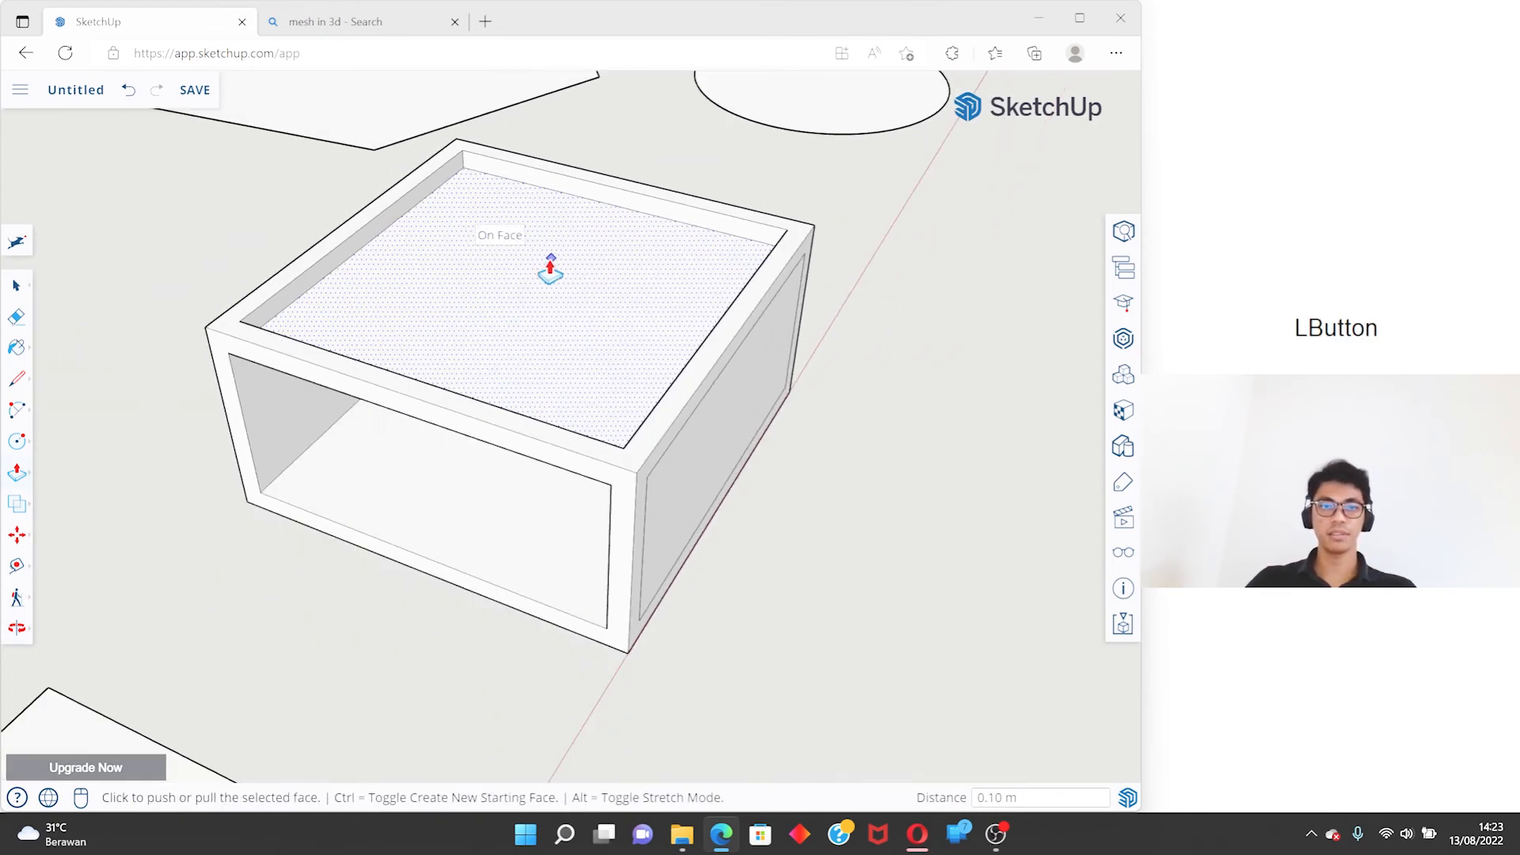
key(ctrl+z)
- Repeat the 0.10 m Push/Pull on the inner top face to recess it into the box
click(507, 255)
click(510, 269)
middle_drag(499, 264, 388, 315)
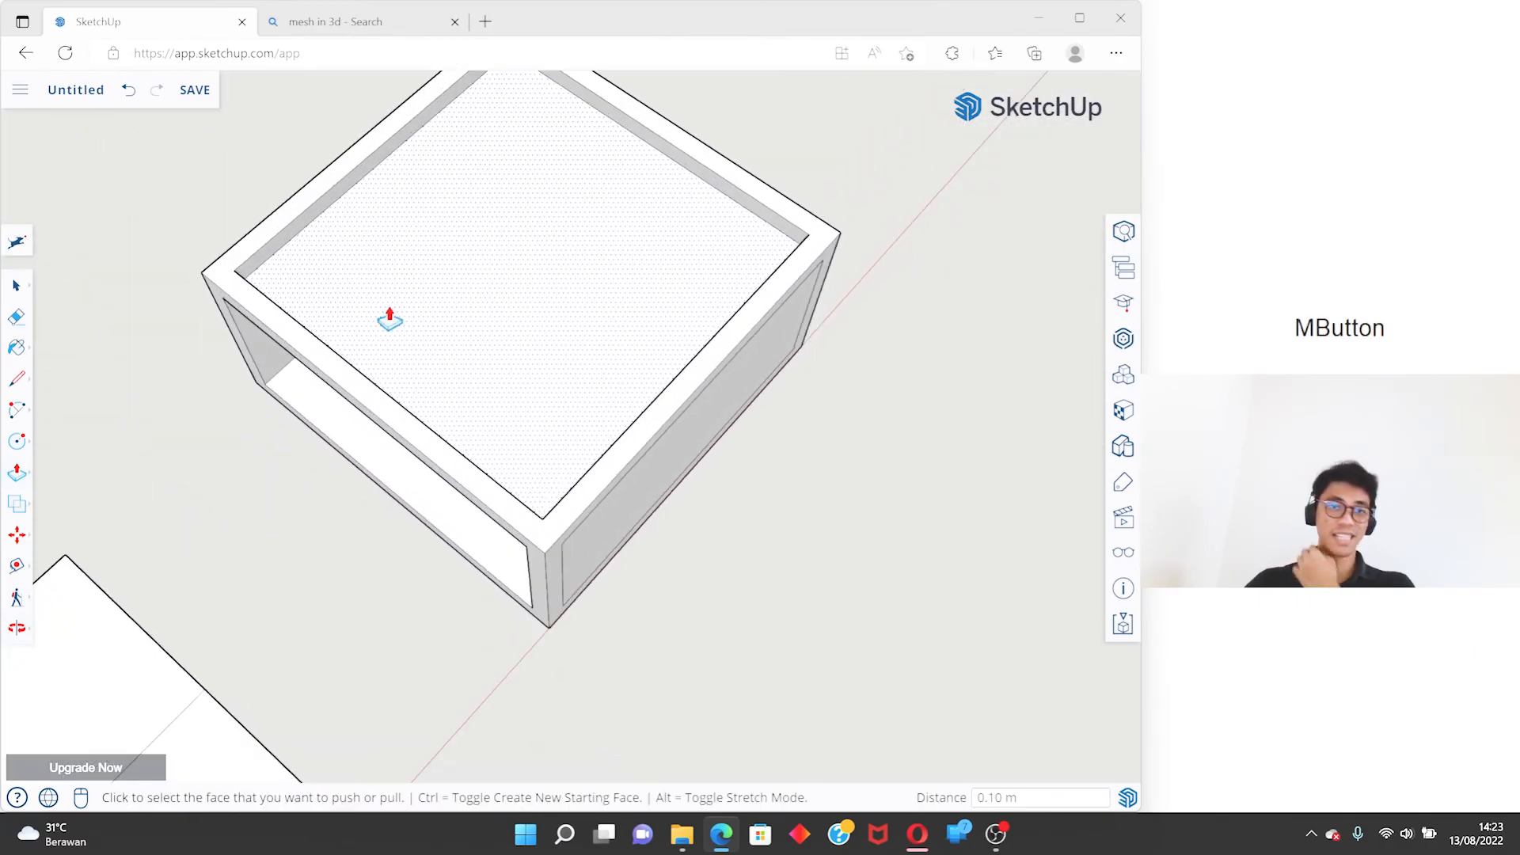
- Delete the recessed inner top face to open the top of the box
scroll(497, 298, down, 3)
scroll(563, 240, up, 3)
key(space)
click(553, 235)
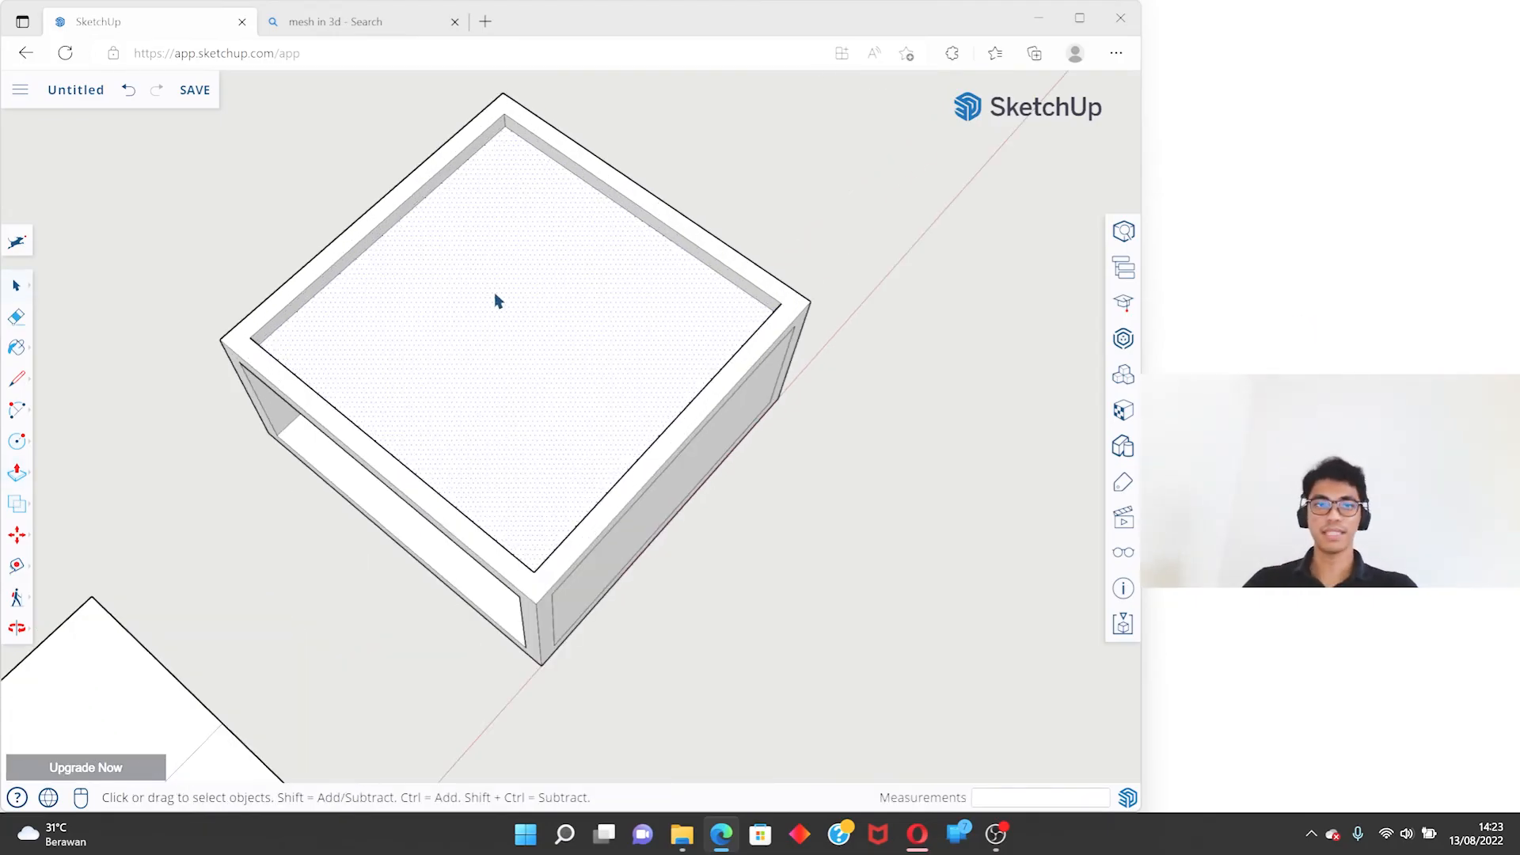
click(511, 247)
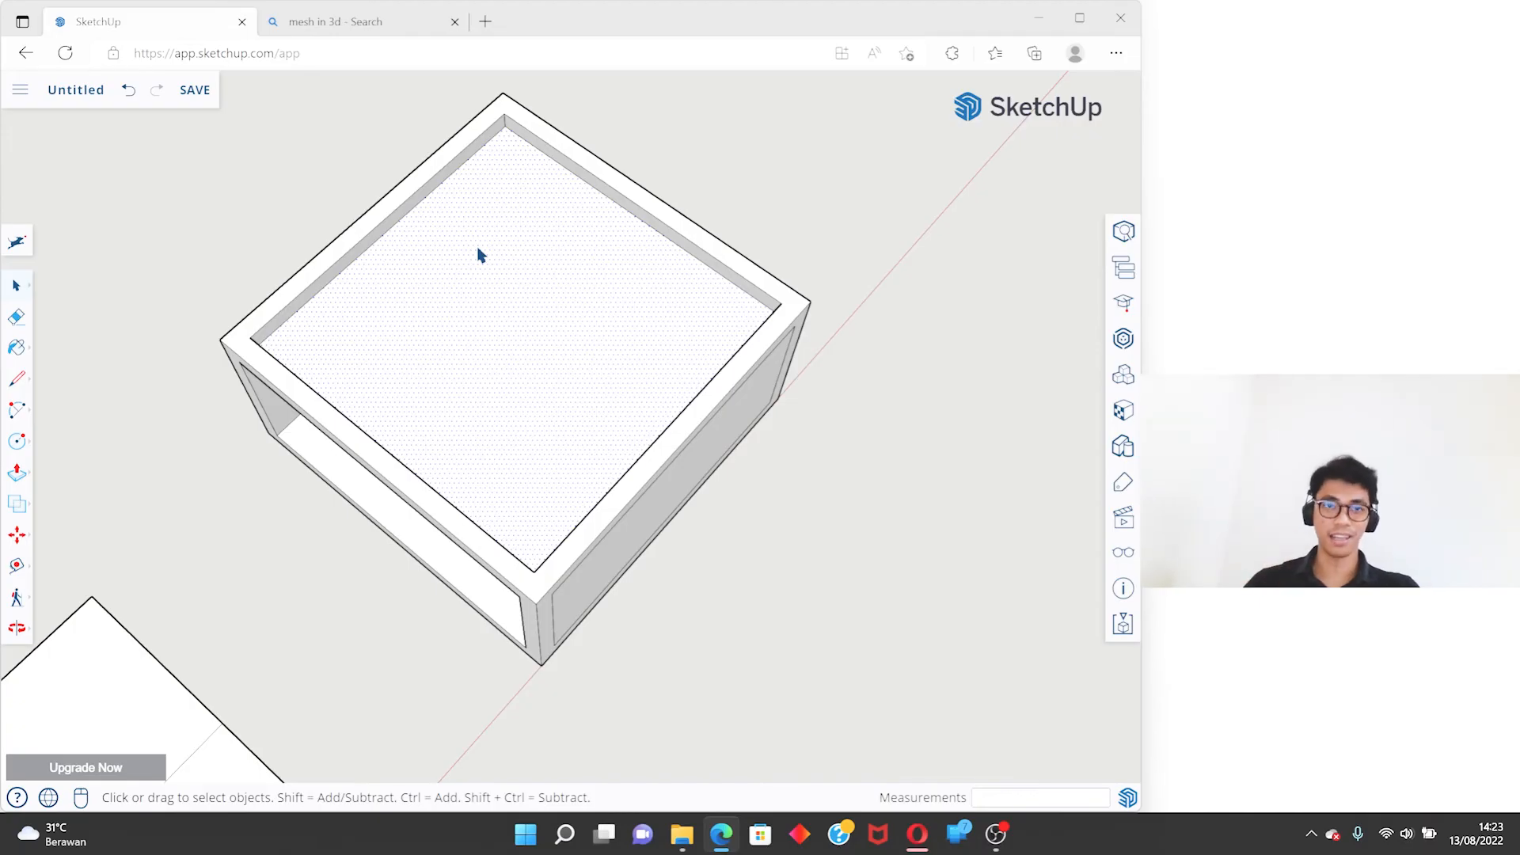
key(Delete)
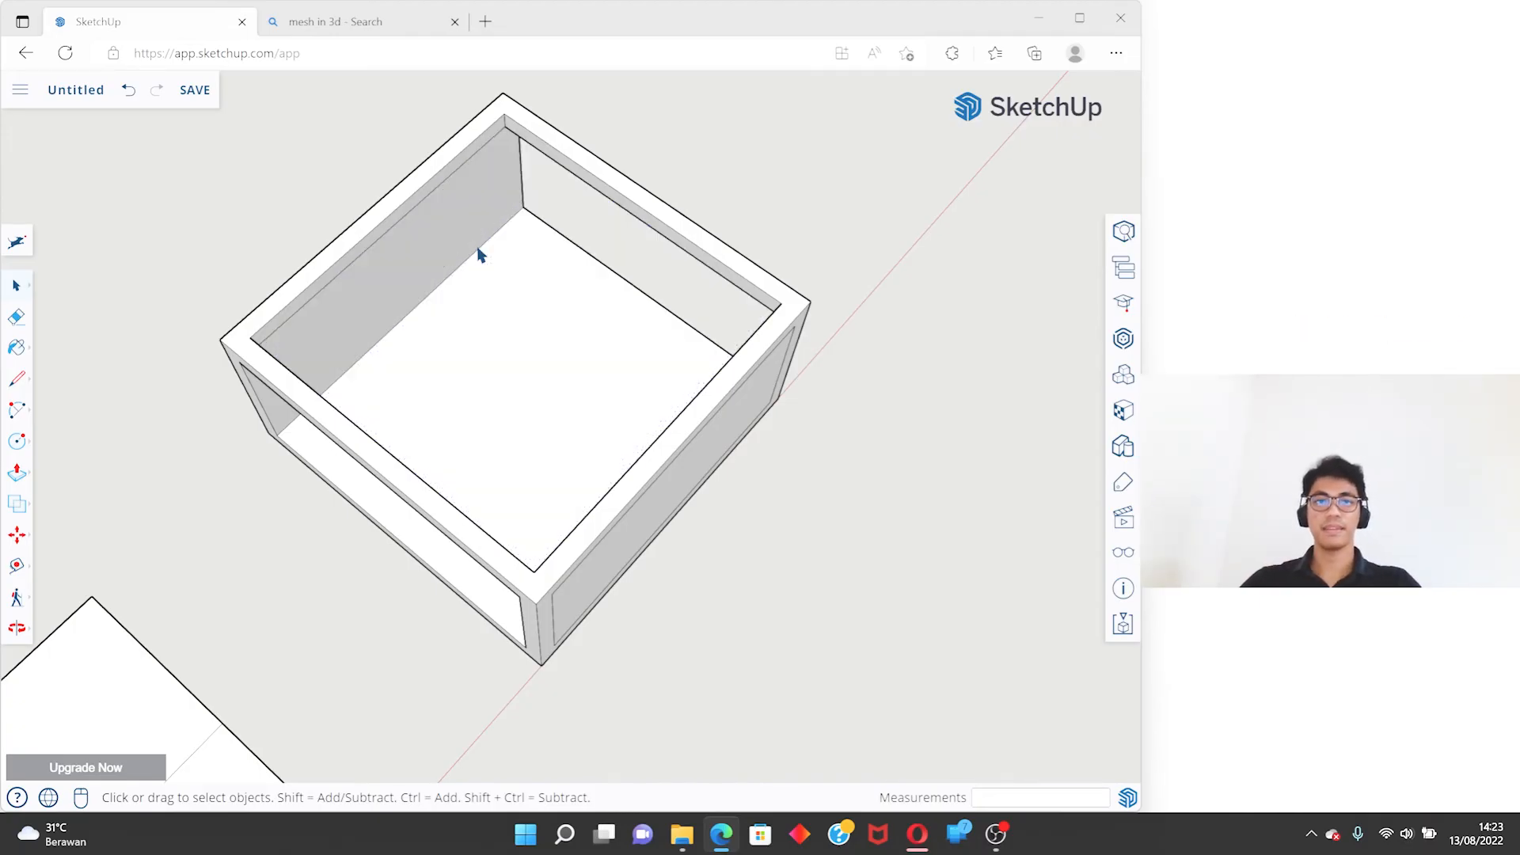
- Push the inner faces of the two solid sides and the bottom 0.10 m inward by repeating the Push/Pull
middle_drag(494, 328, 665, 339)
key(p)
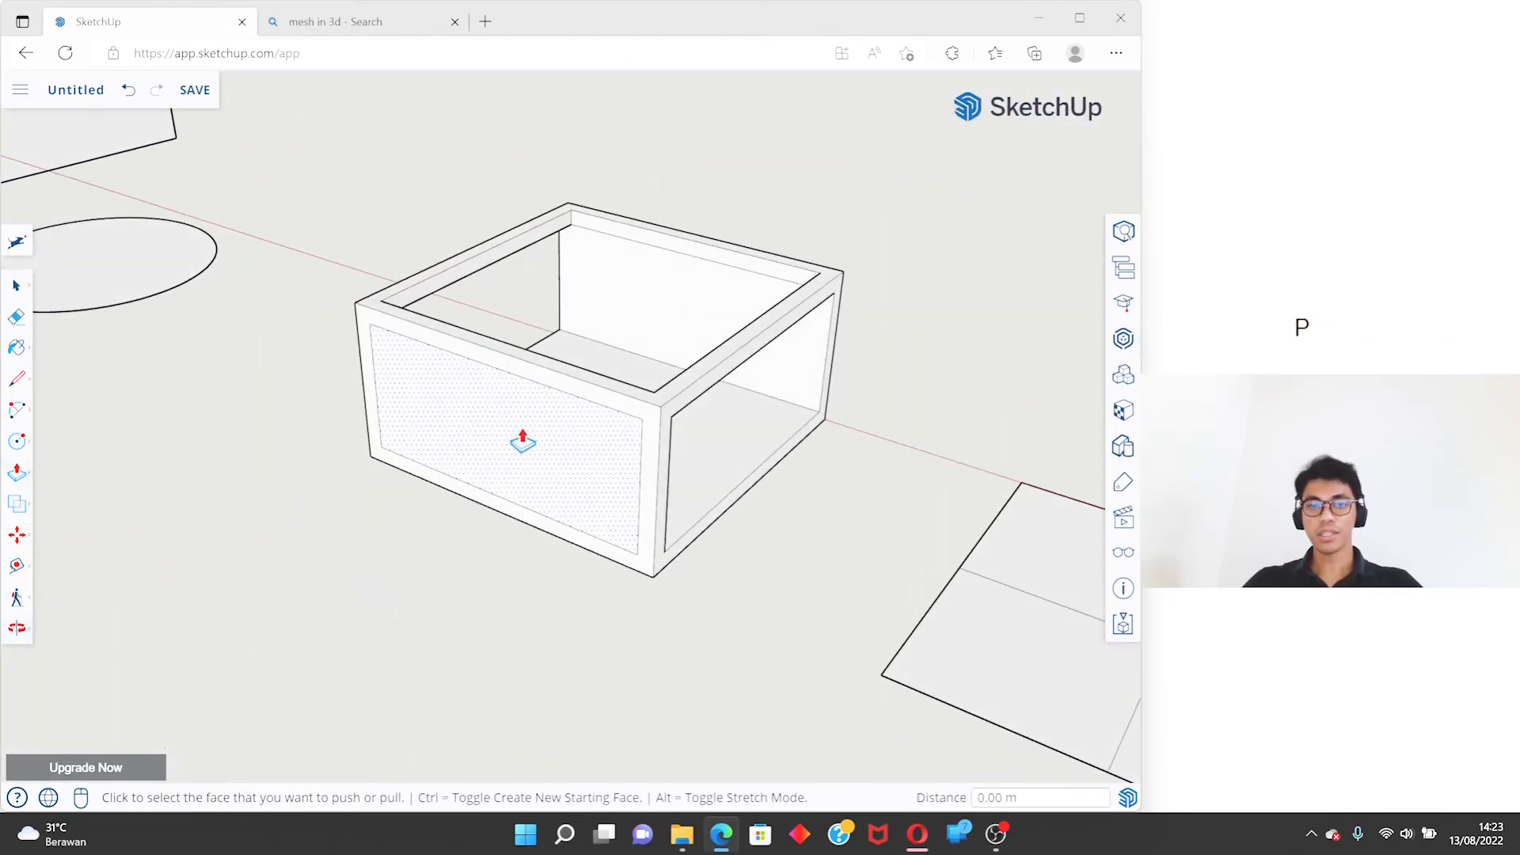
click(504, 422)
middle_drag(746, 370, 439, 190)
double_click(457, 342)
scroll(468, 346, up, 3)
double_click(391, 249)
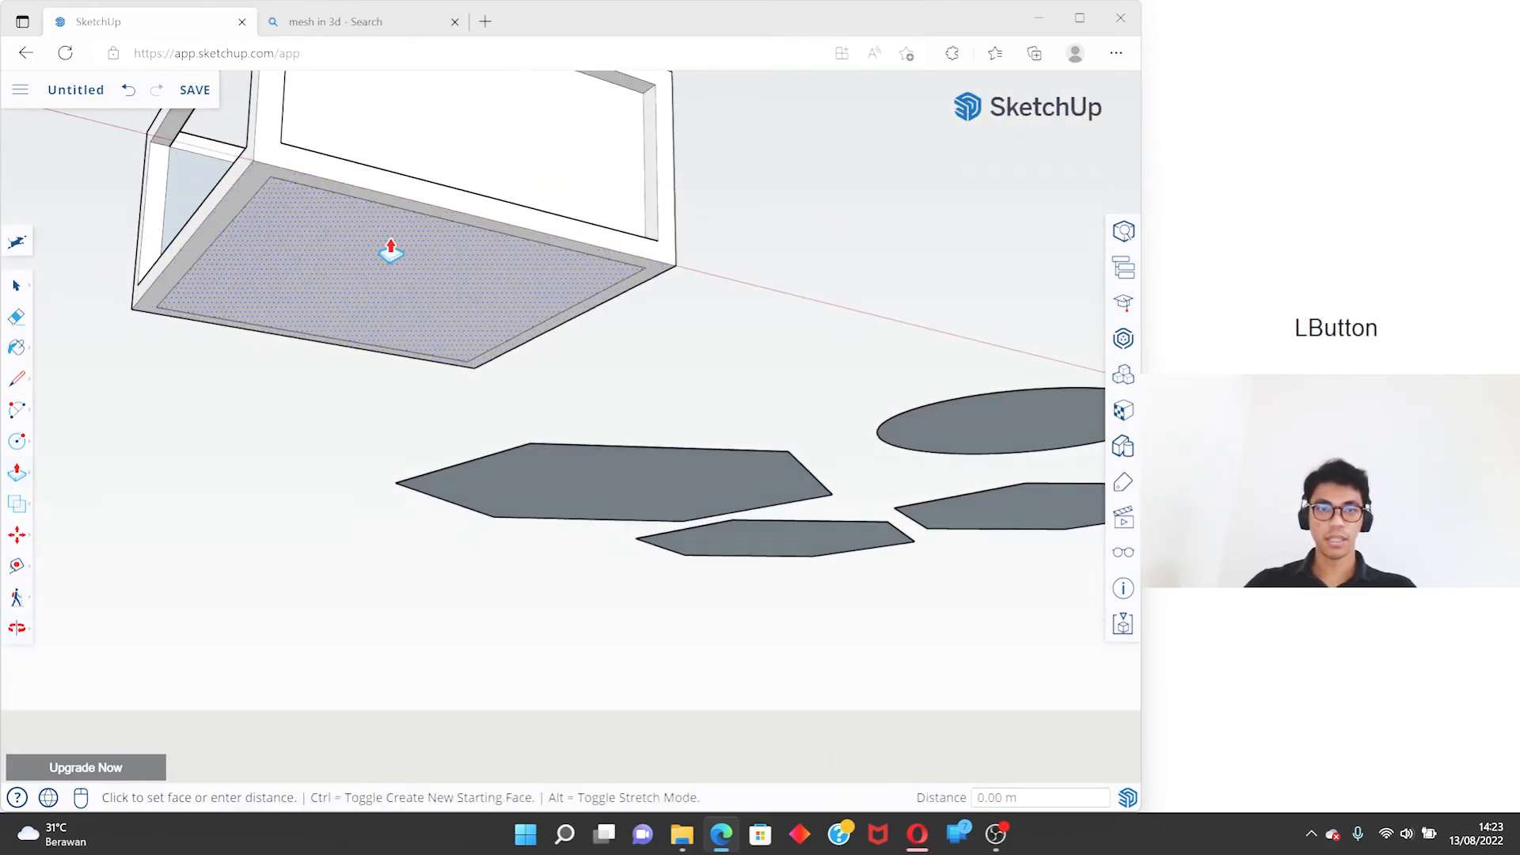
- Delete the recessed inner face of one solid side of the box
shift+middle_drag(471, 252, 586, 457)
key(space)
click(574, 345)
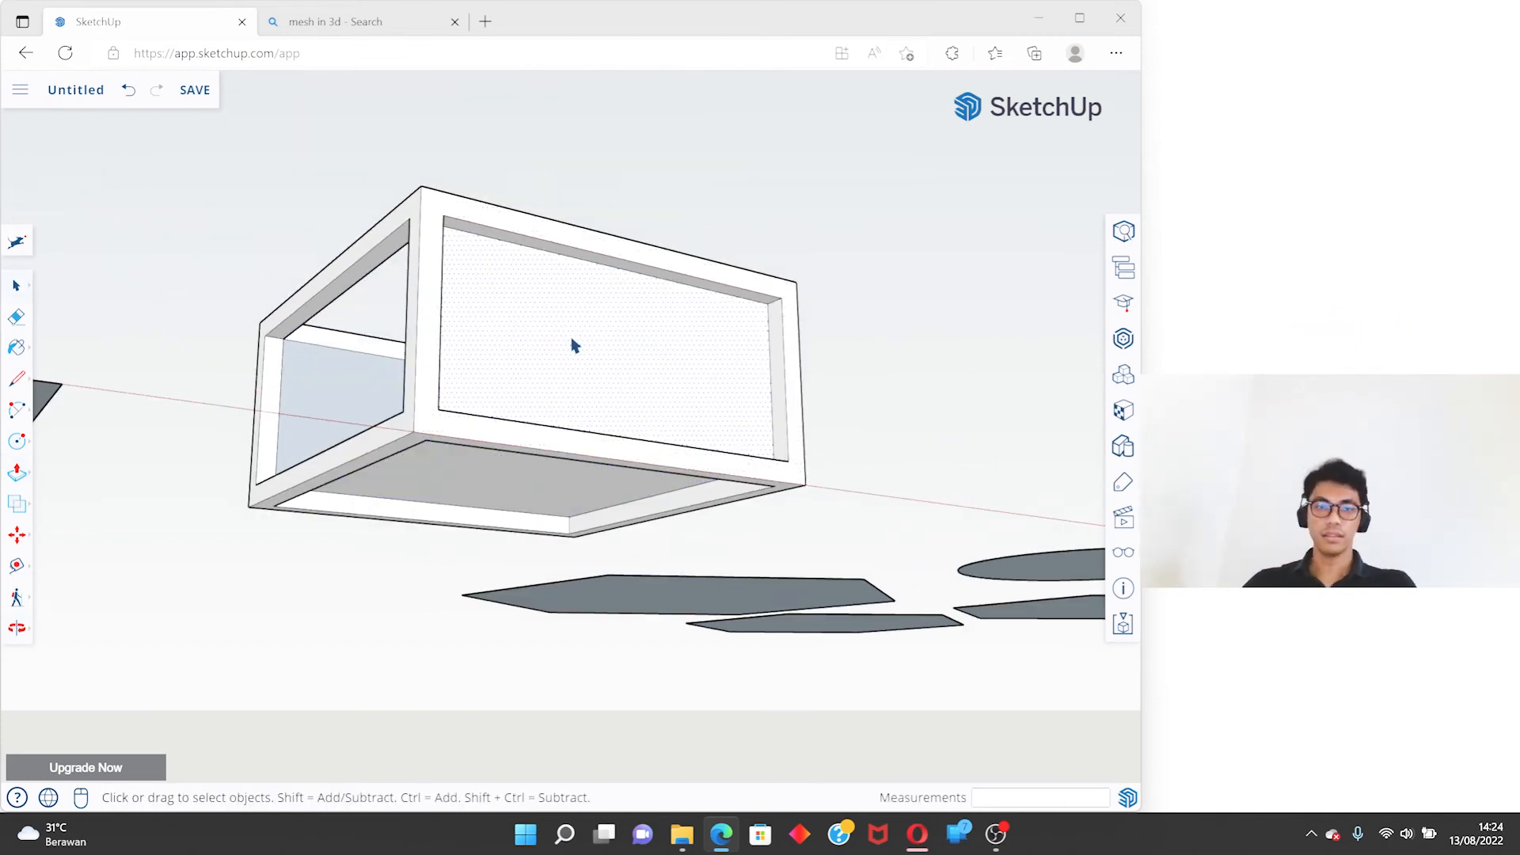
key(Delete)
- Select the remaining recessed side face and add the recessed bottom face to the selection
middle_drag(414, 377, 786, 468)
scroll(775, 465, down, 3)
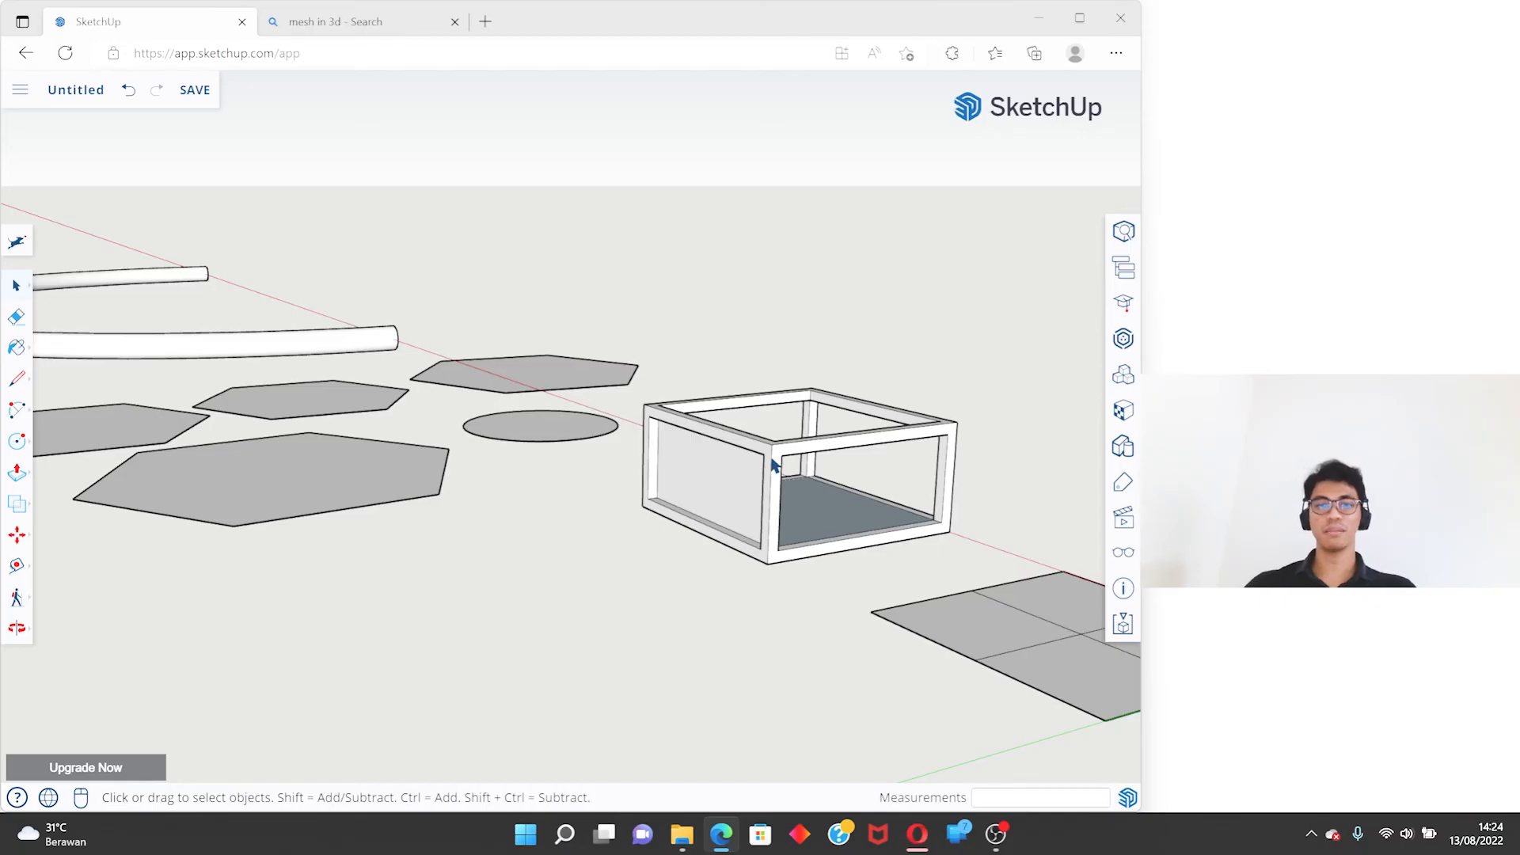
middle_drag(719, 469, 702, 299)
click(910, 415)
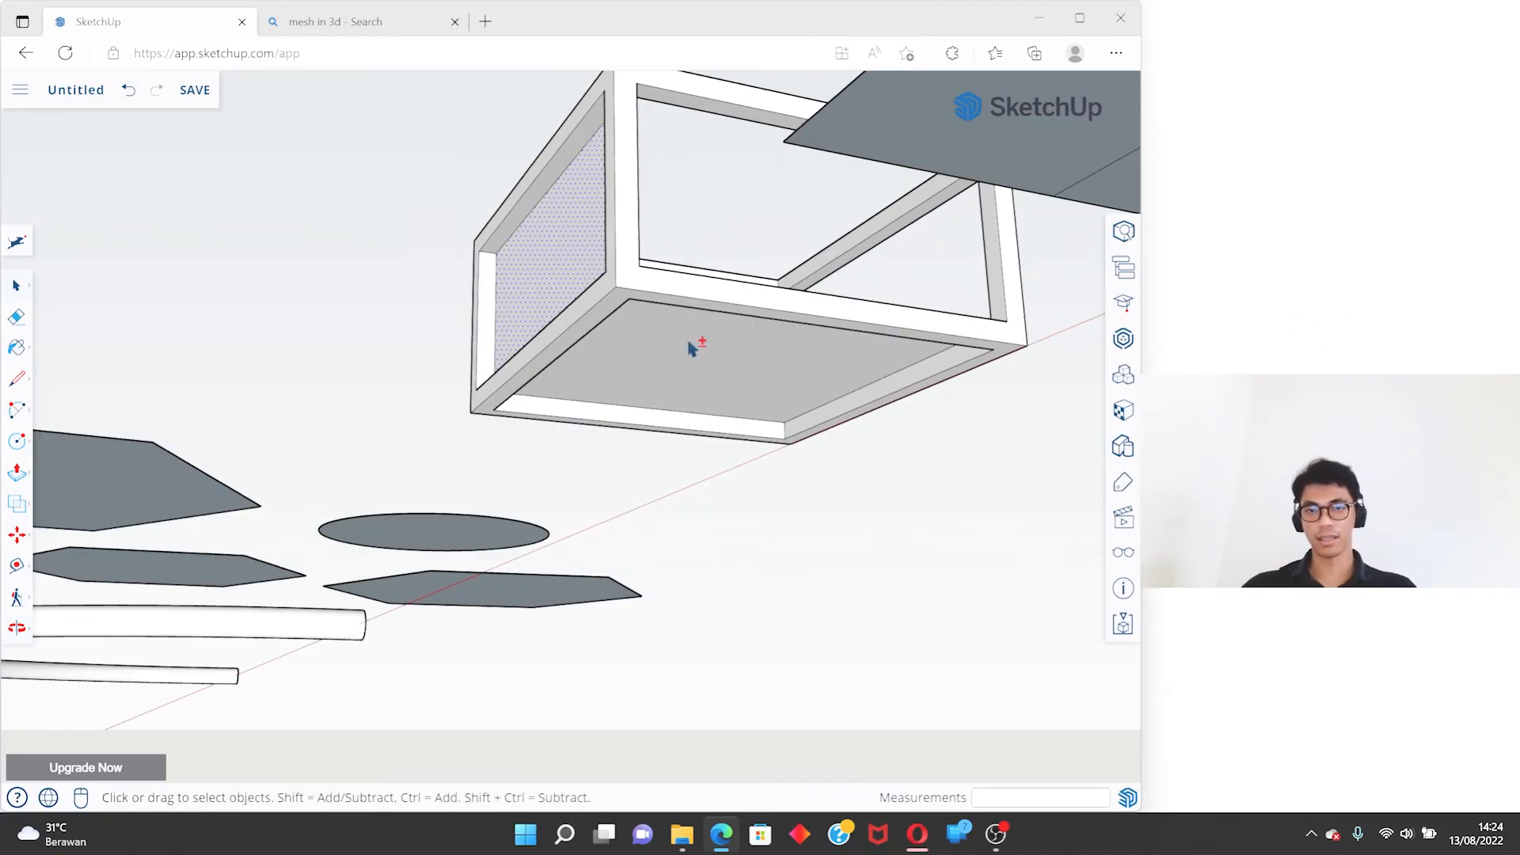
shift+click(645, 351)
mouse_move(648, 343)
shift+middle_down()
mouse_move(530, 387)
mouse_move(787, 299)
mouse_move(782, 323)
mouse_move(655, 340)
shift+middle_up()
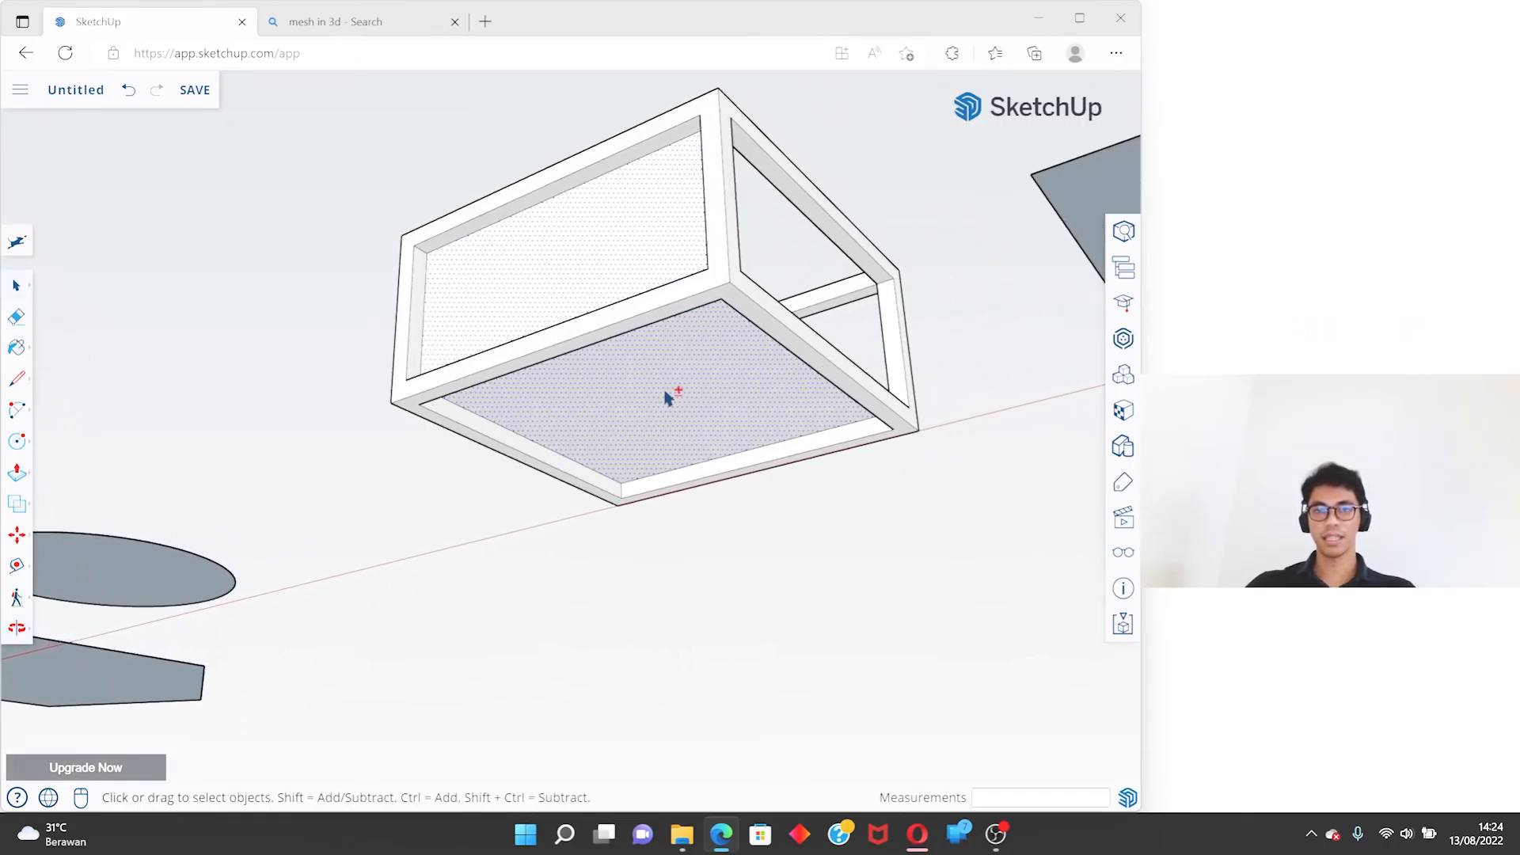
- Practise removing the side and bottom faces from the selection and adding them back, ending with both selected
key(ctrl)
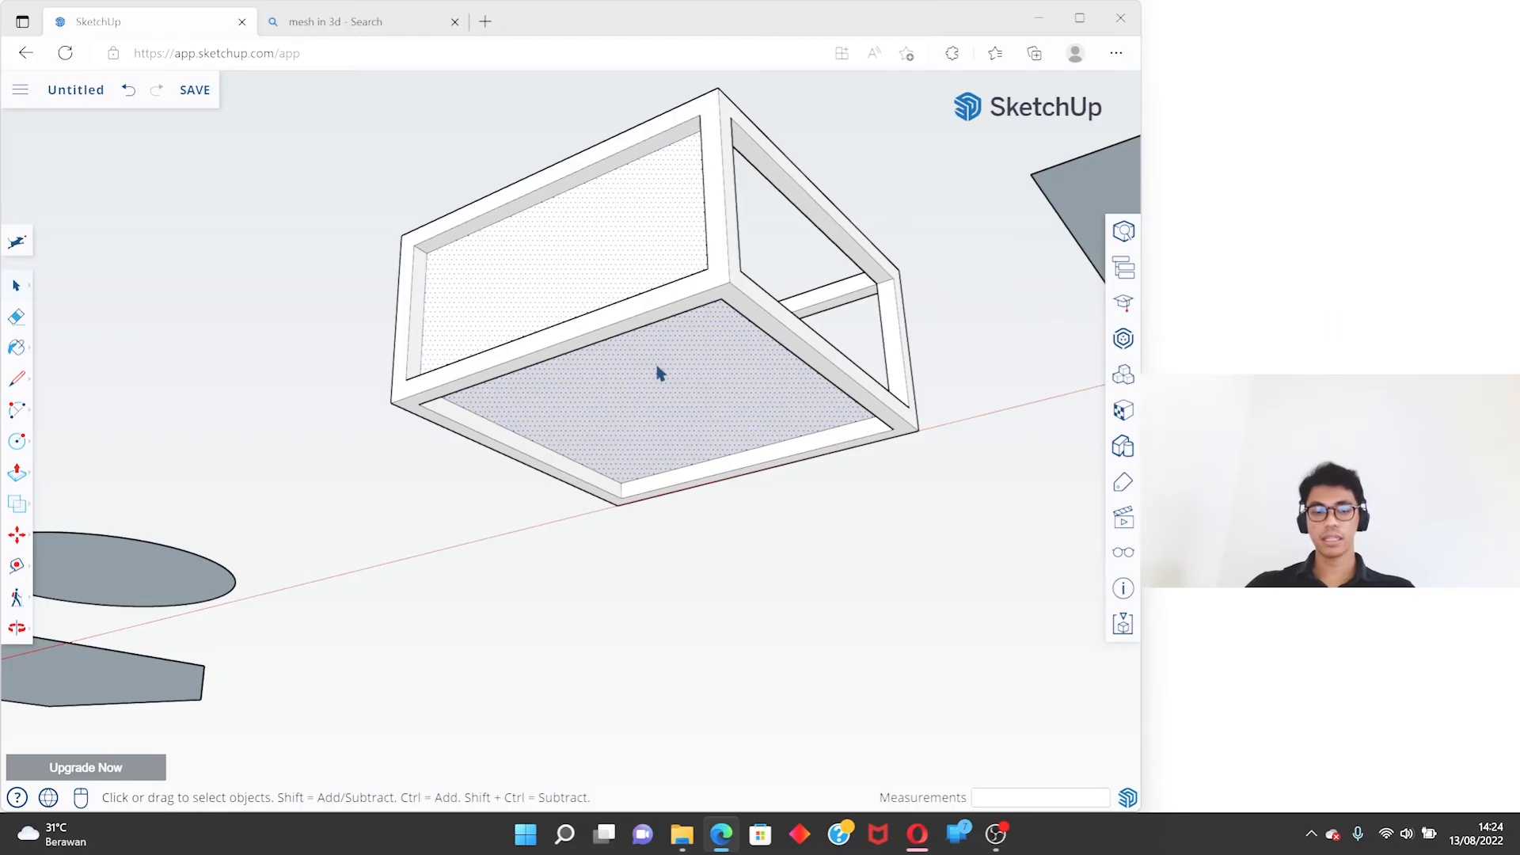
ctrl+click(695, 394)
shift+click(719, 391)
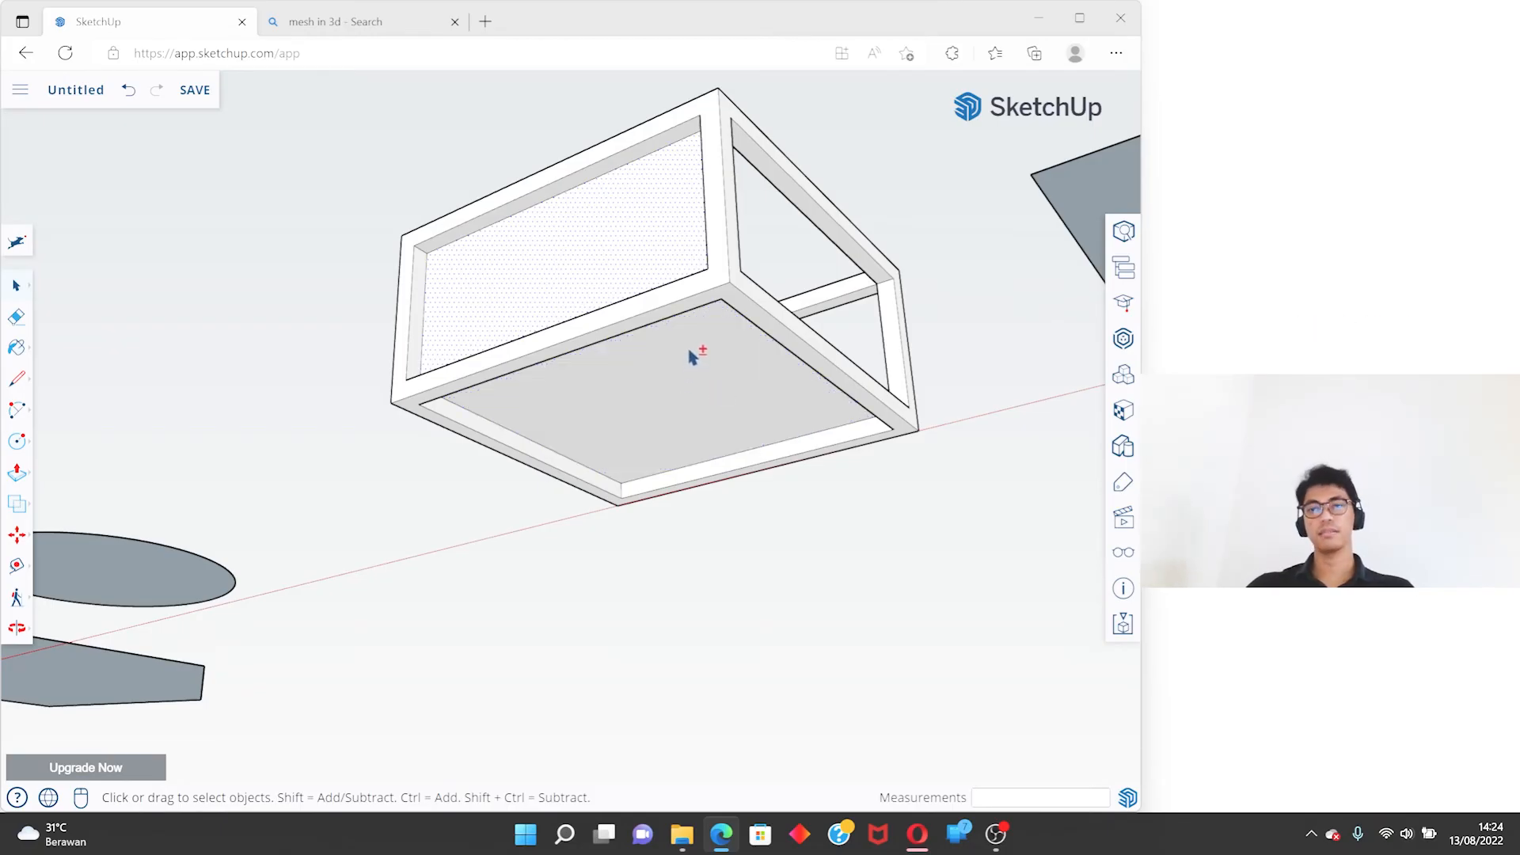
shift+click(708, 366)
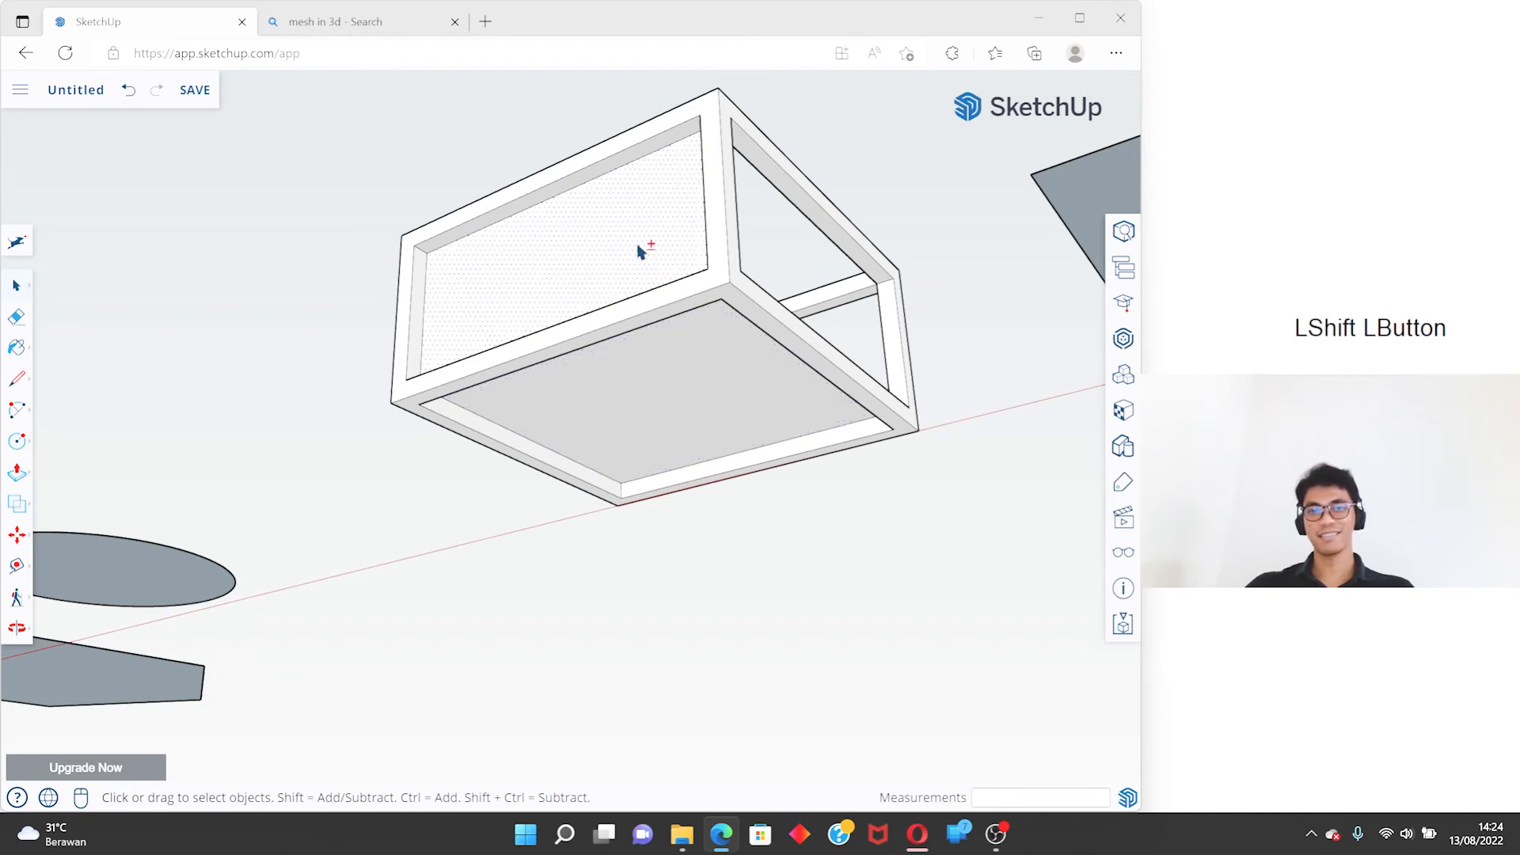
click(687, 380)
click(622, 262)
shift+click(690, 377)
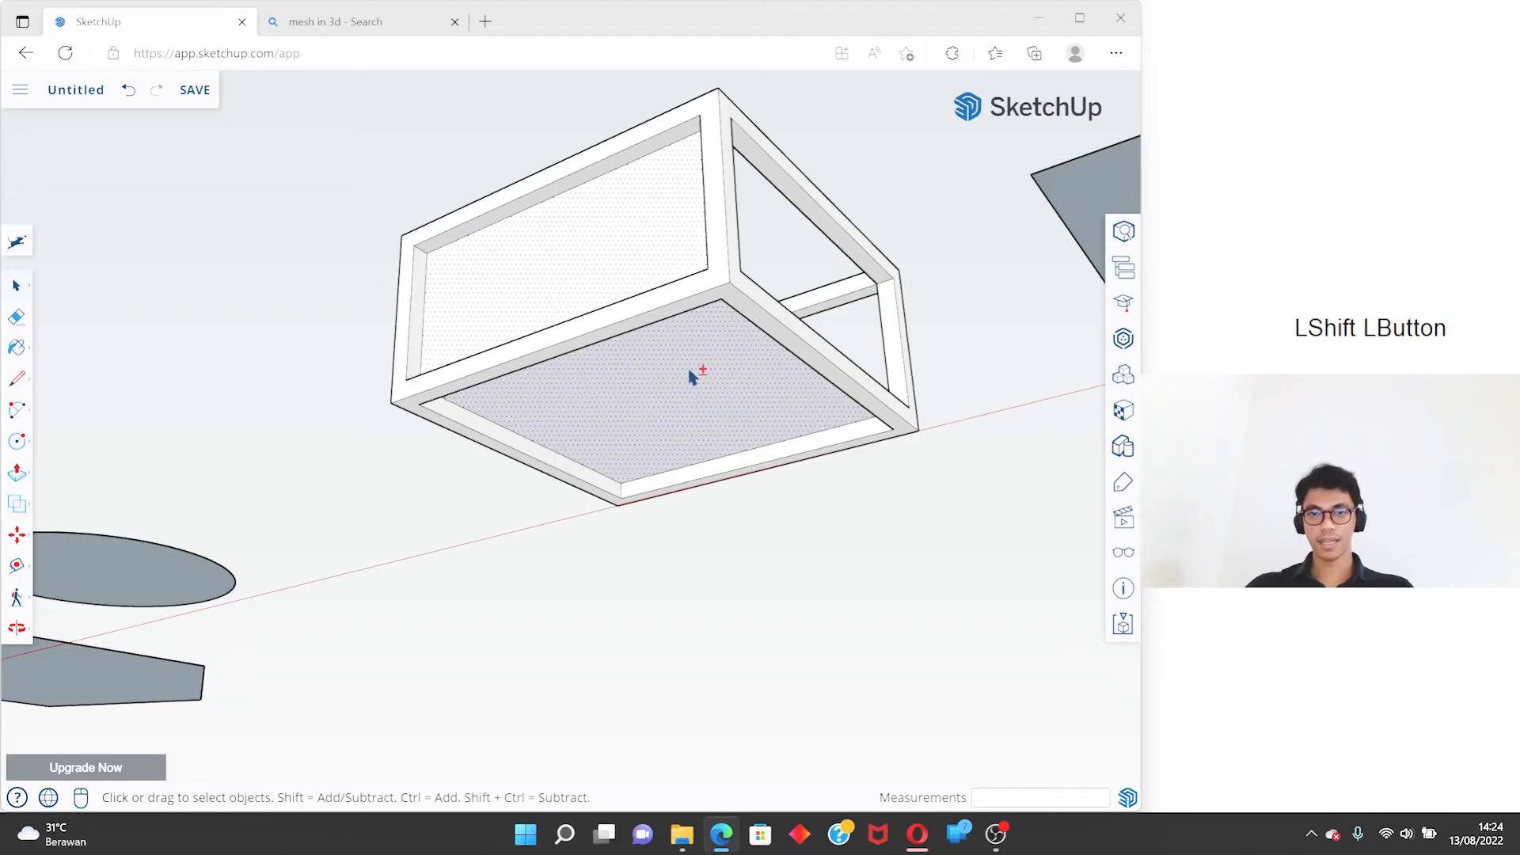
- Delete the selected side and bottom faces to reduce the box to an open frame
key(Delete)
middle_drag(743, 342, 1146, 705)
scroll(818, 404, down, 5)
middle_drag(818, 403, 1104, 438)
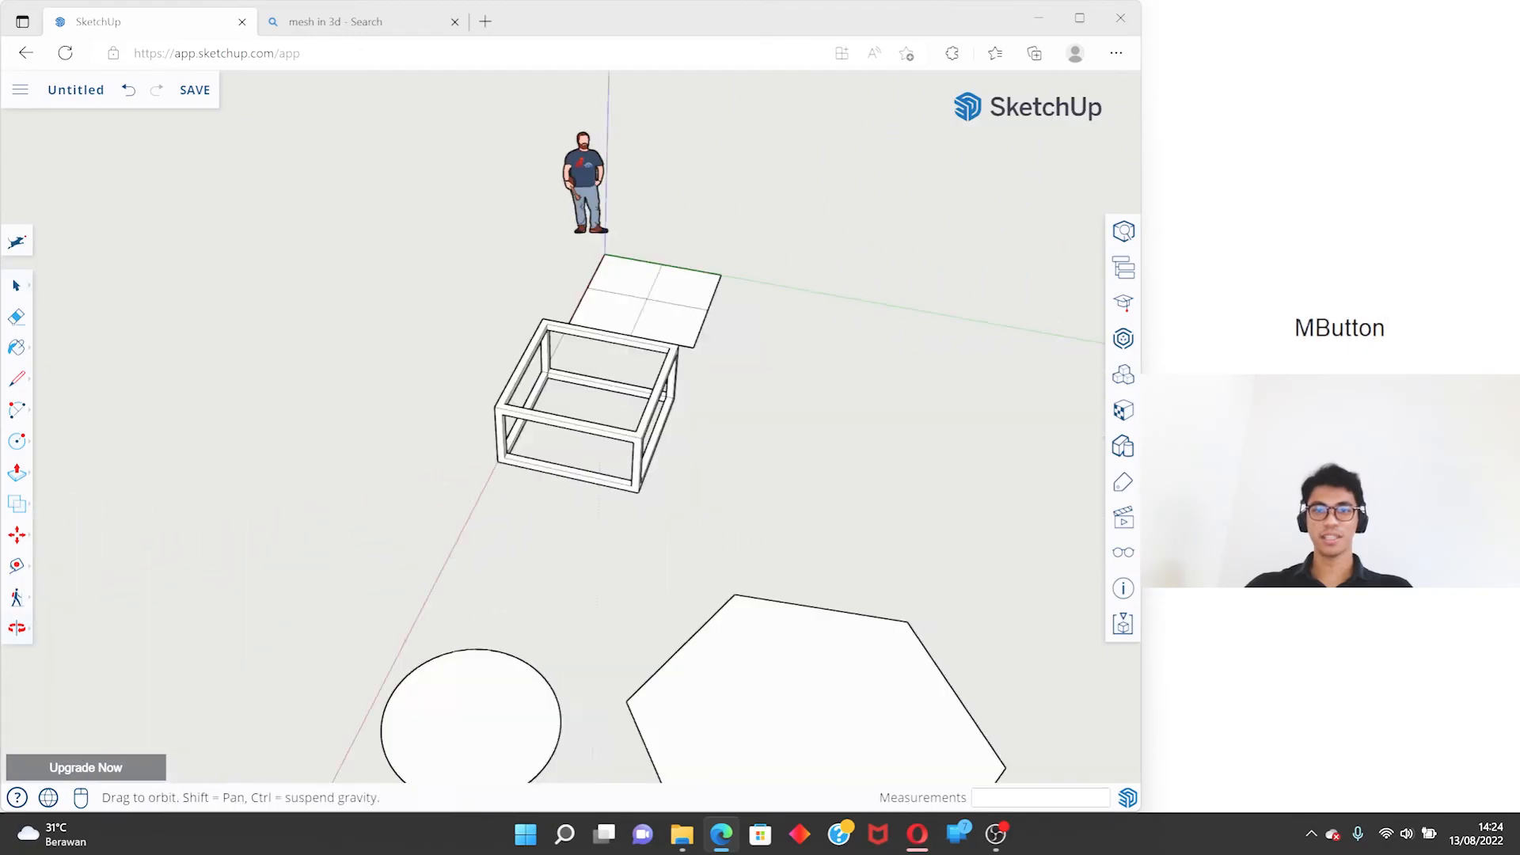
- Try one of the solid tools beyond Outer Shell and dismiss the upgrade offer
scroll(573, 360, up, 7)
mouse_move(584, 364)
middle_down()
mouse_move(777, 387)
mouse_move(839, 377)
middle_up()
scroll(837, 375, down, 5)
mouse_move(807, 427)
middle_down()
mouse_move(550, 277)
mouse_move(512, 296)
mouse_move(625, 468)
middle_up()
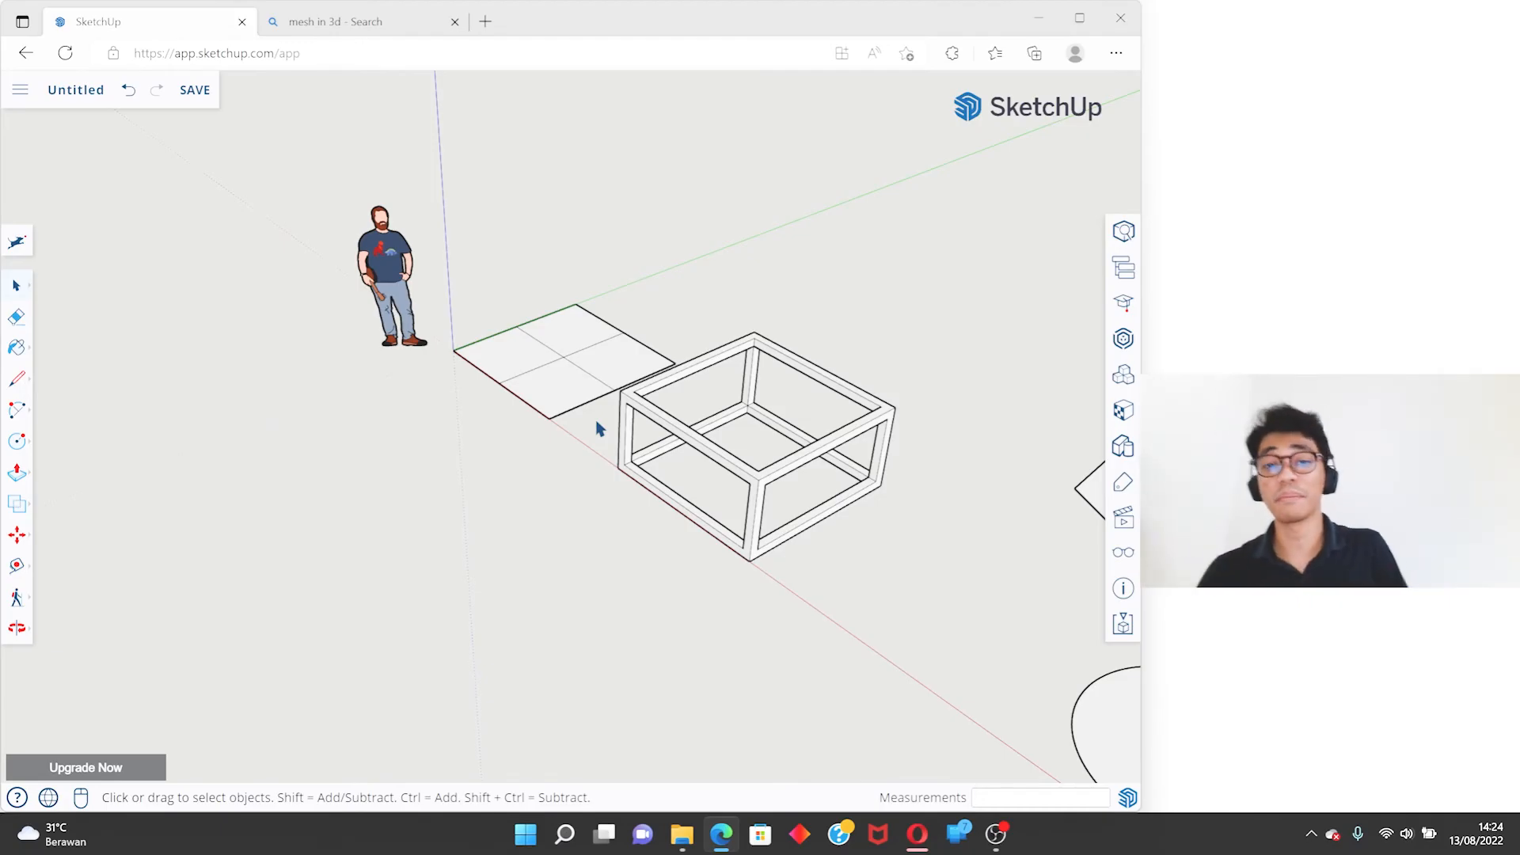
click(19, 505)
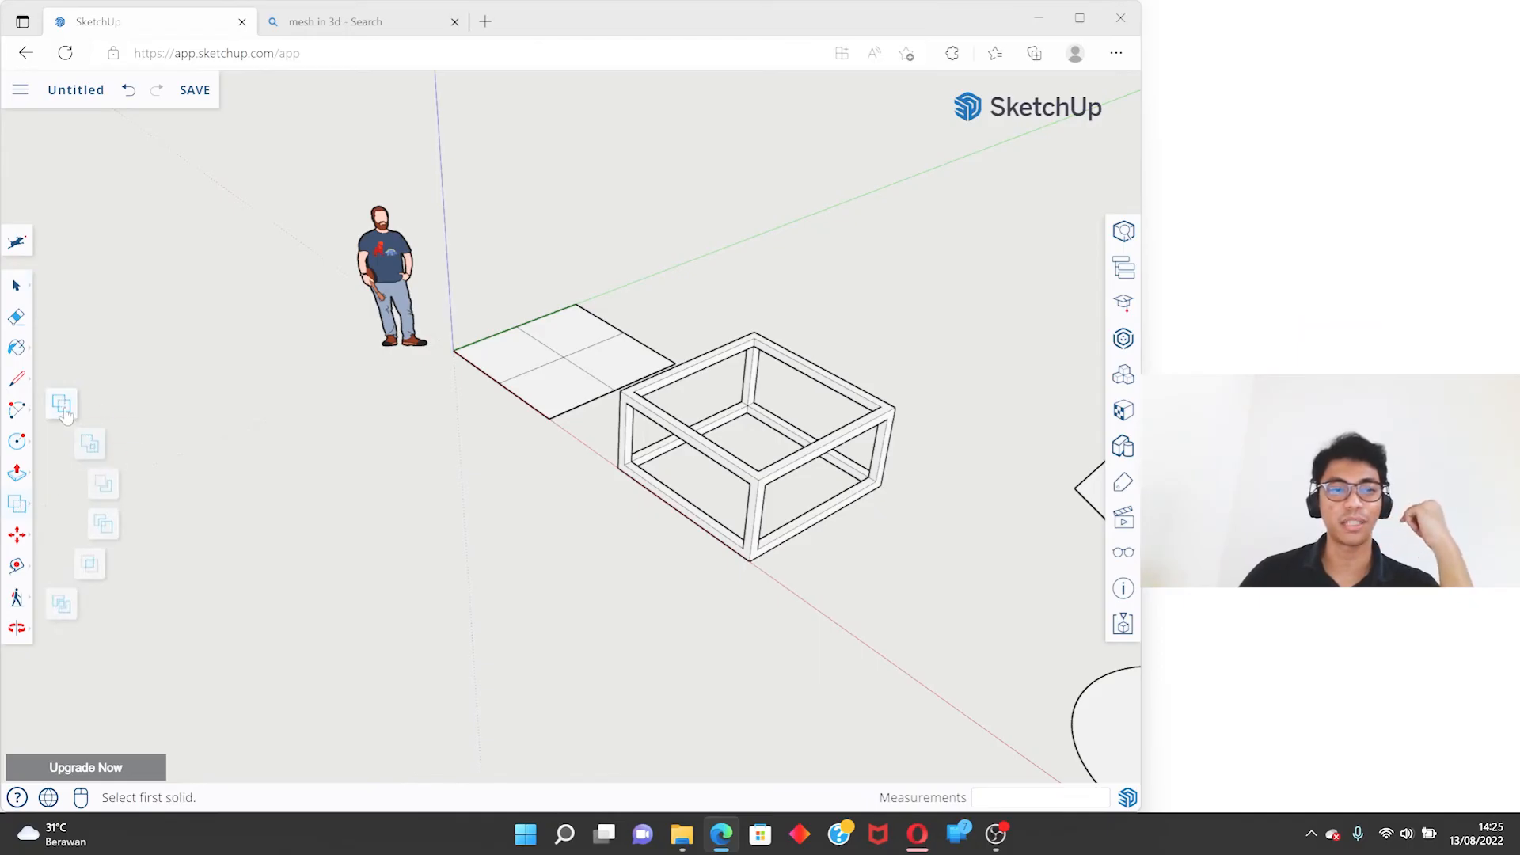
click(91, 449)
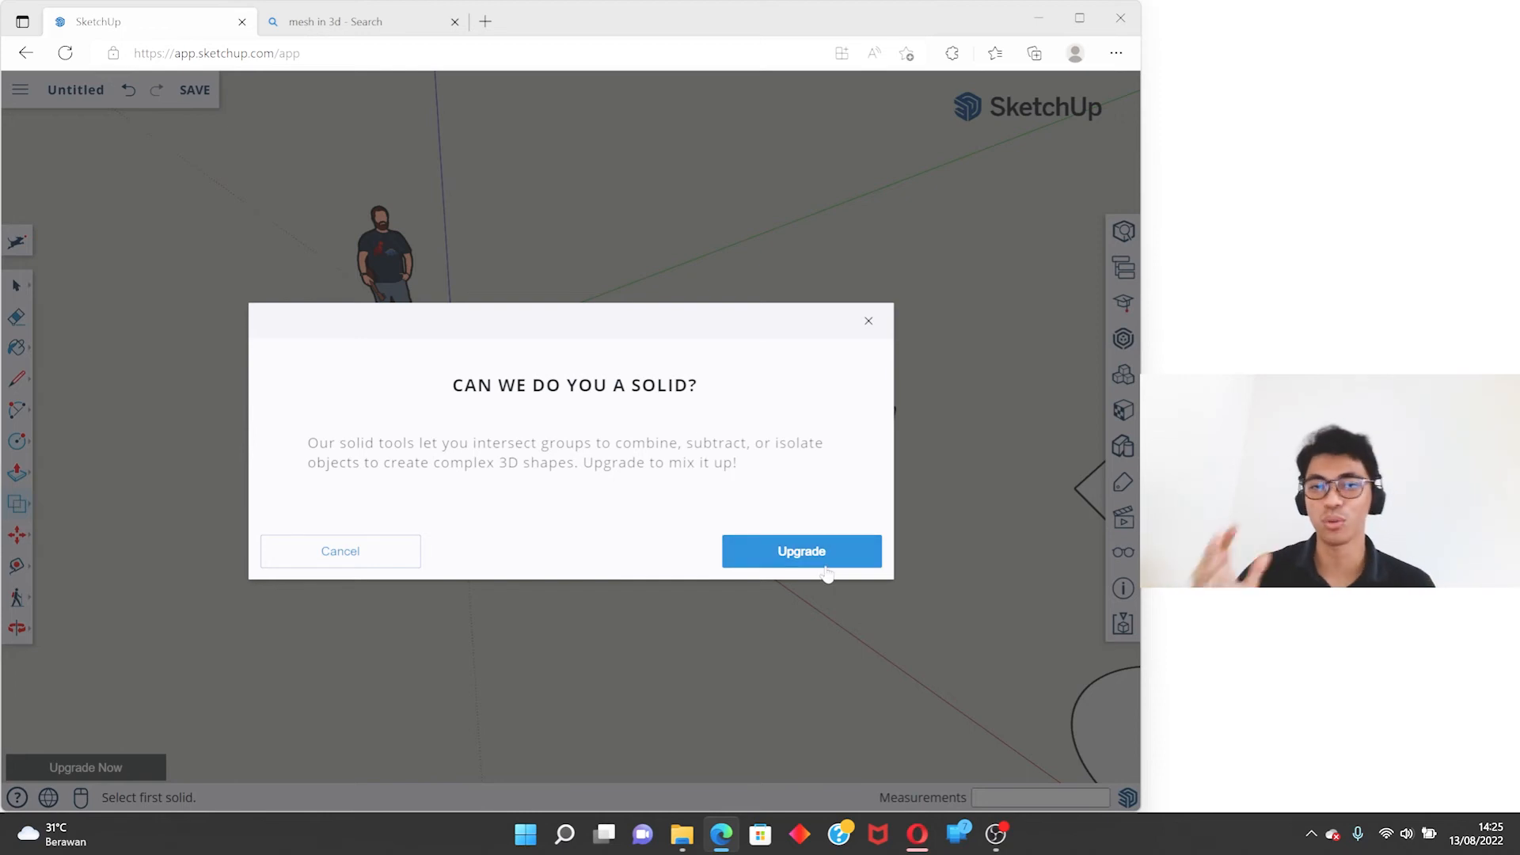
click(352, 552)
key(space)
- Draw a 2 m by 2 m rectangle on the ground behind the open box frame, starting beside the green axis
scroll(516, 380, down, 5)
middle_drag(515, 380, 998, 510)
scroll(557, 356, up, 5)
middle_drag(557, 356, 131, 584)
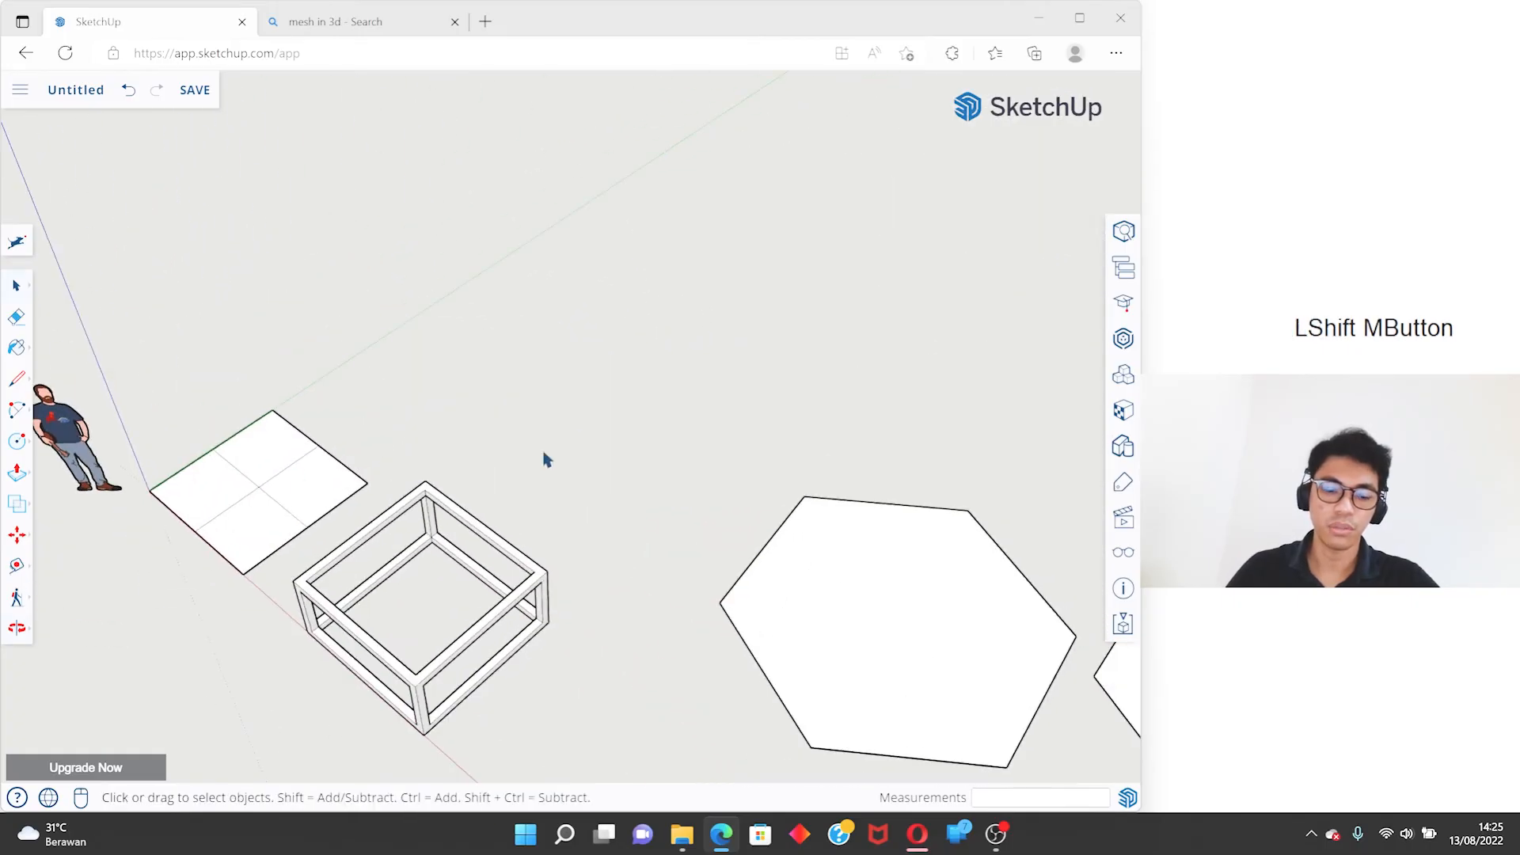
key(r)
key(space)
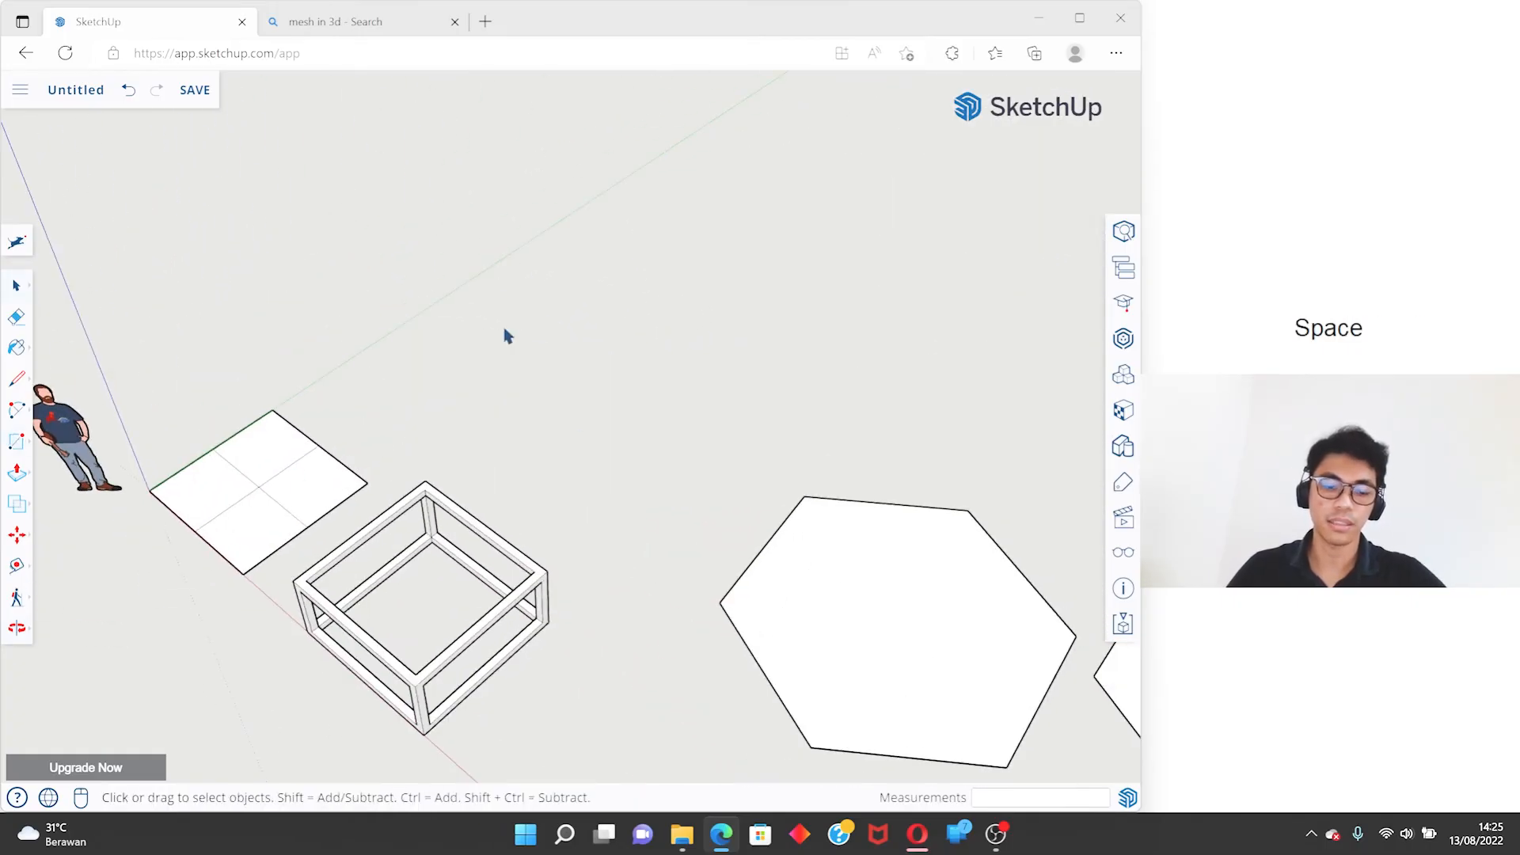
key(r)
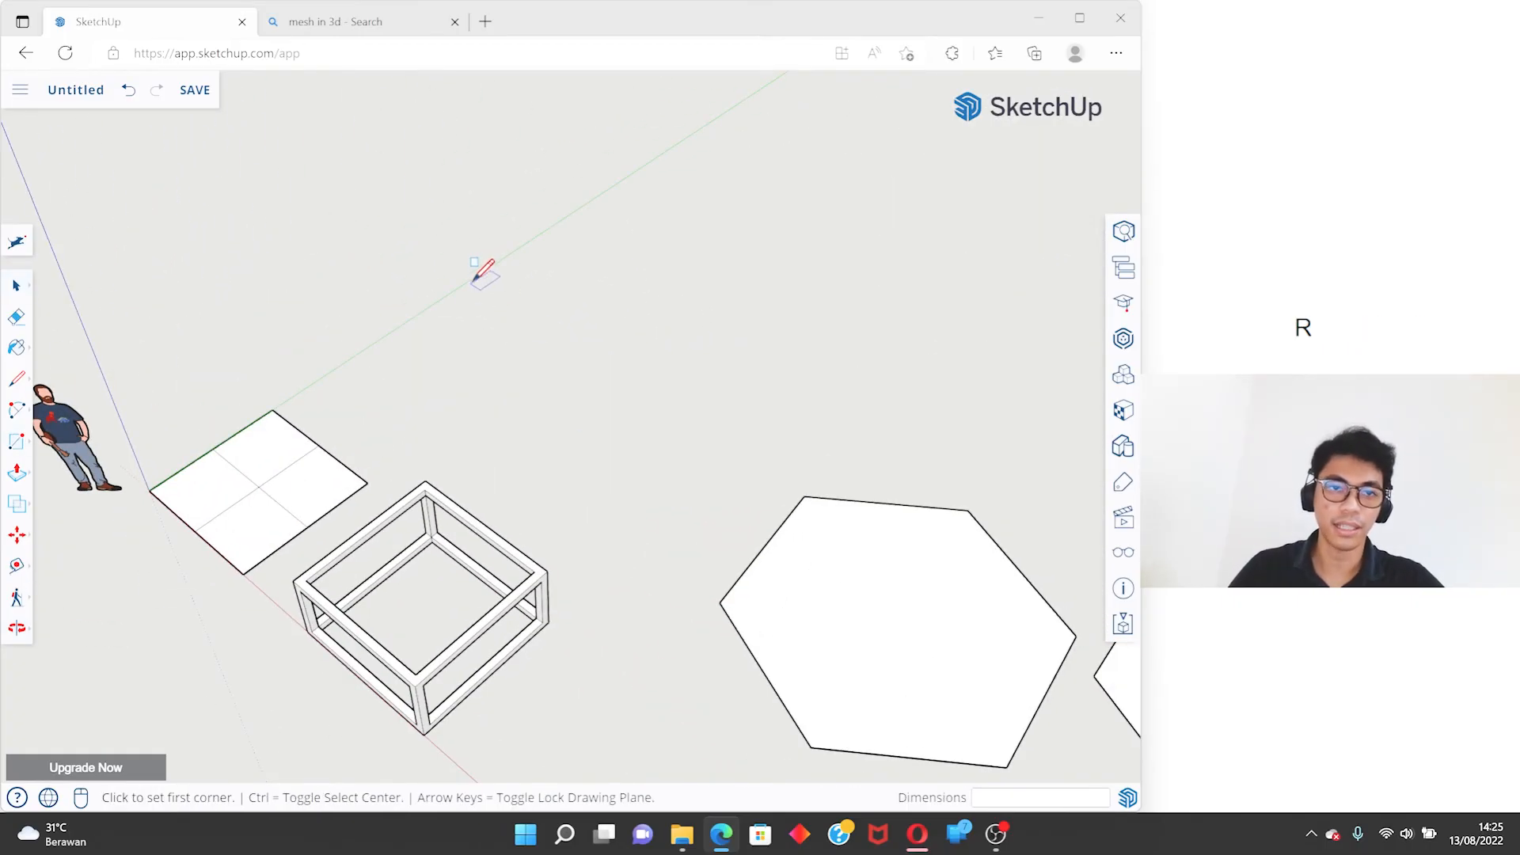
click(507, 254)
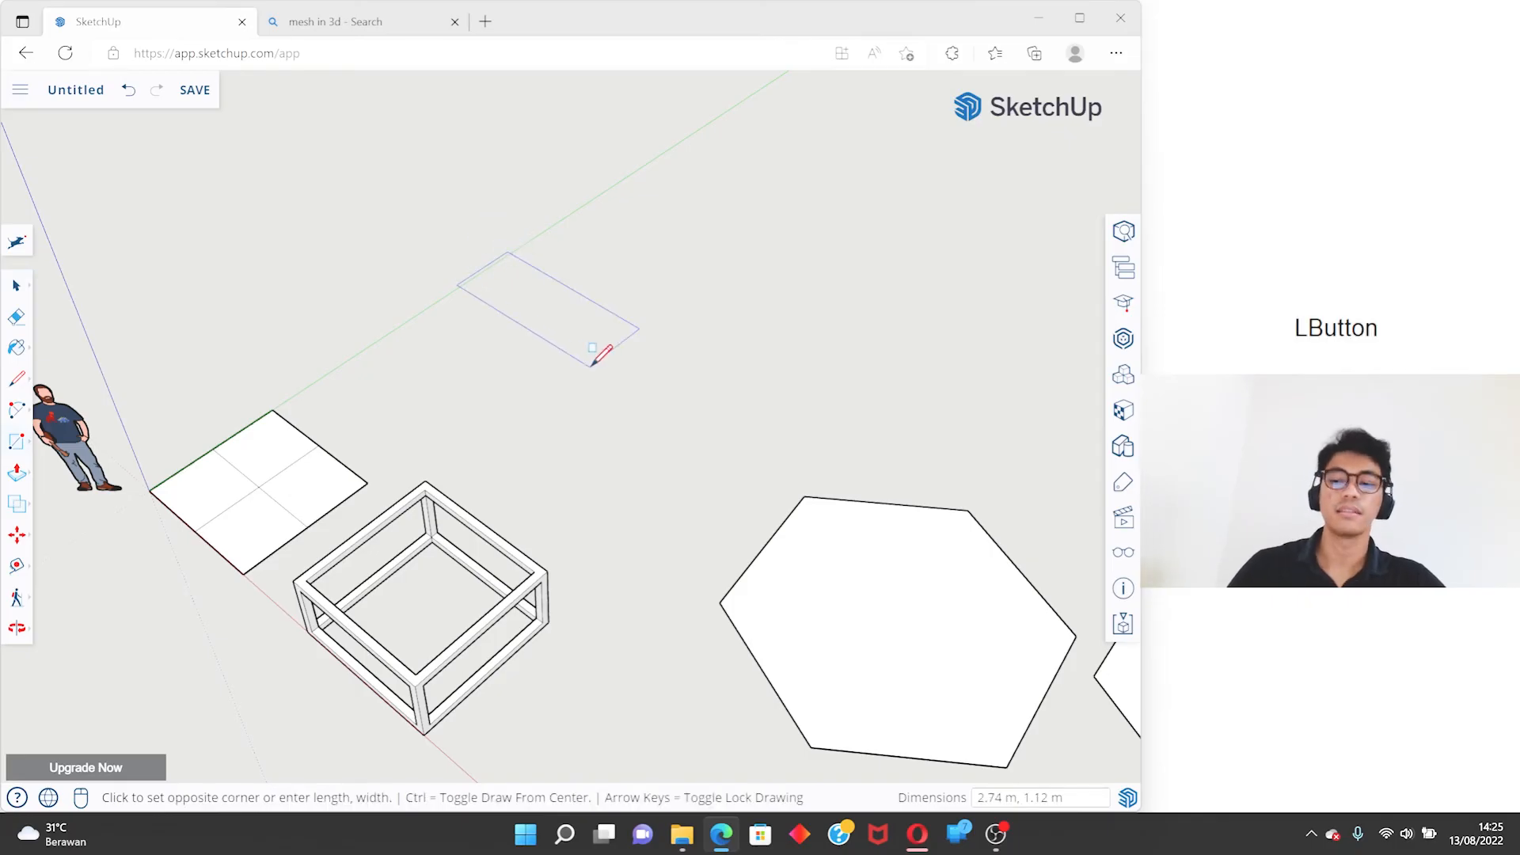
text(2)
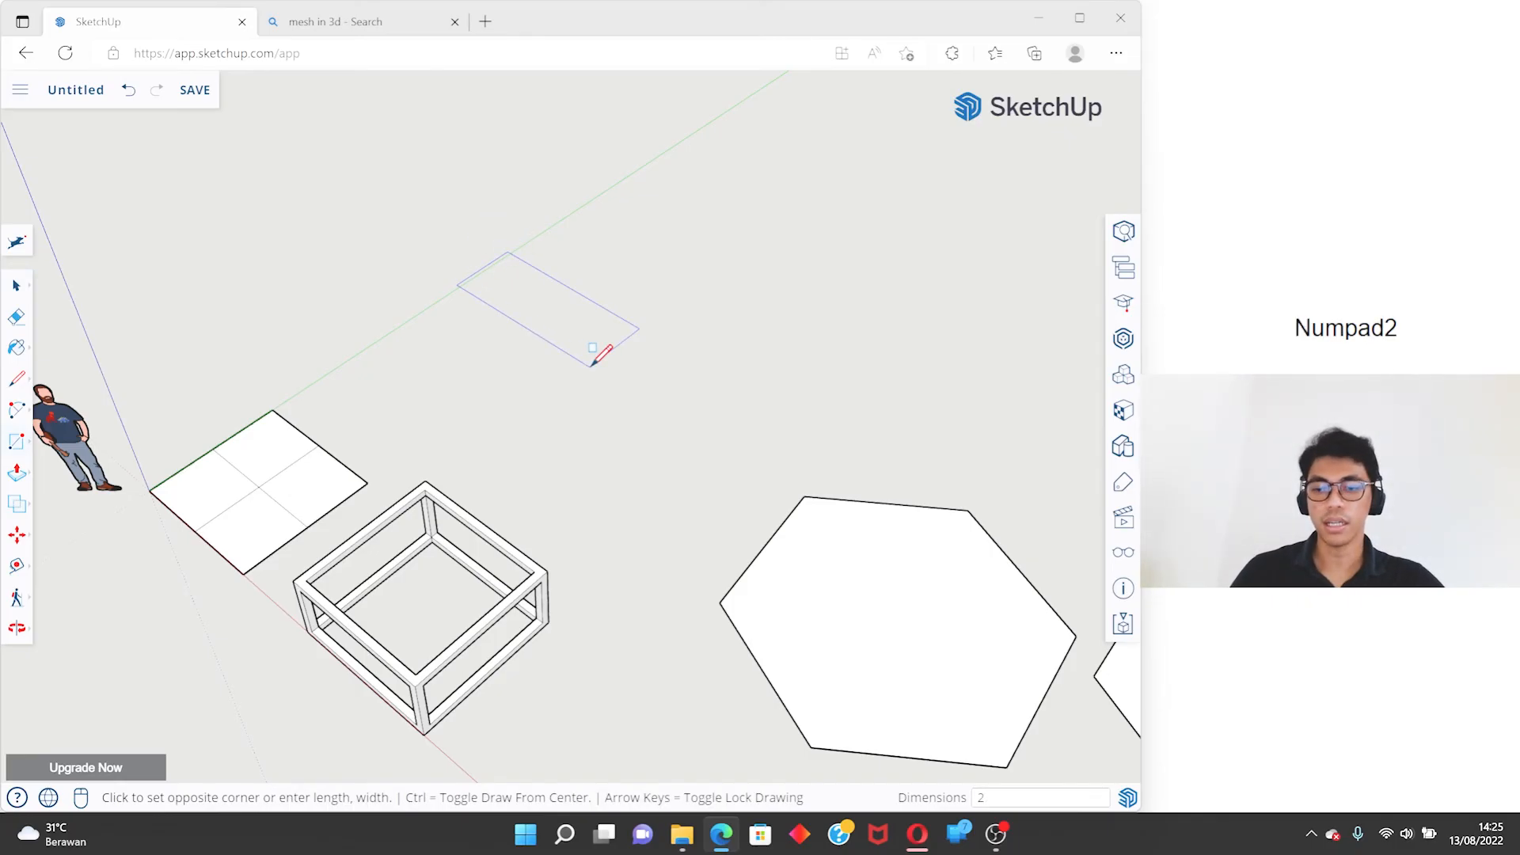
text(,2)
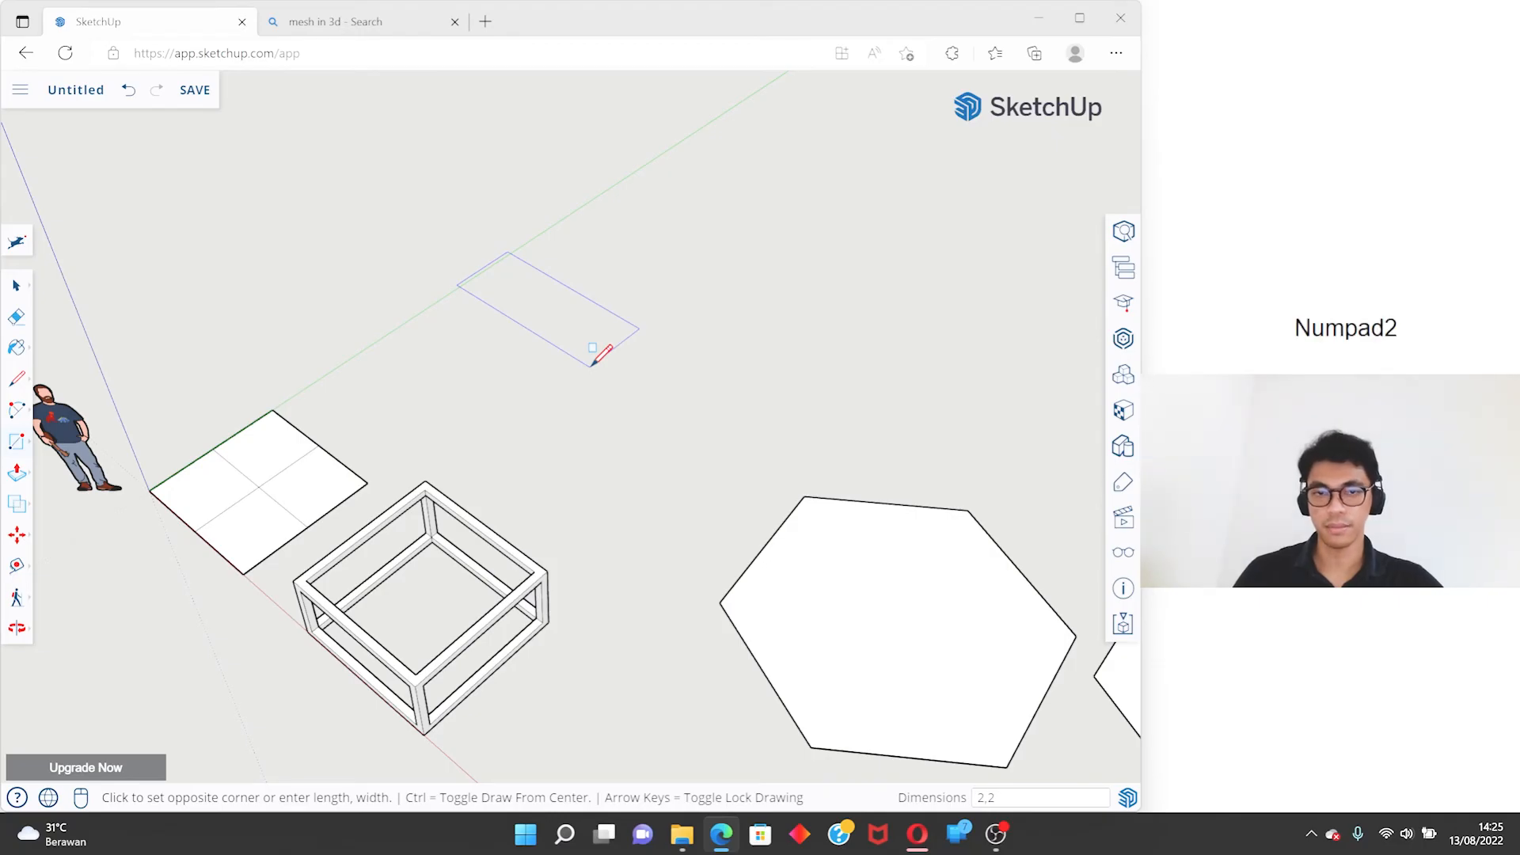
key(Return)
- Push/Pull the new square face up 2 m to form a cube
key(p)
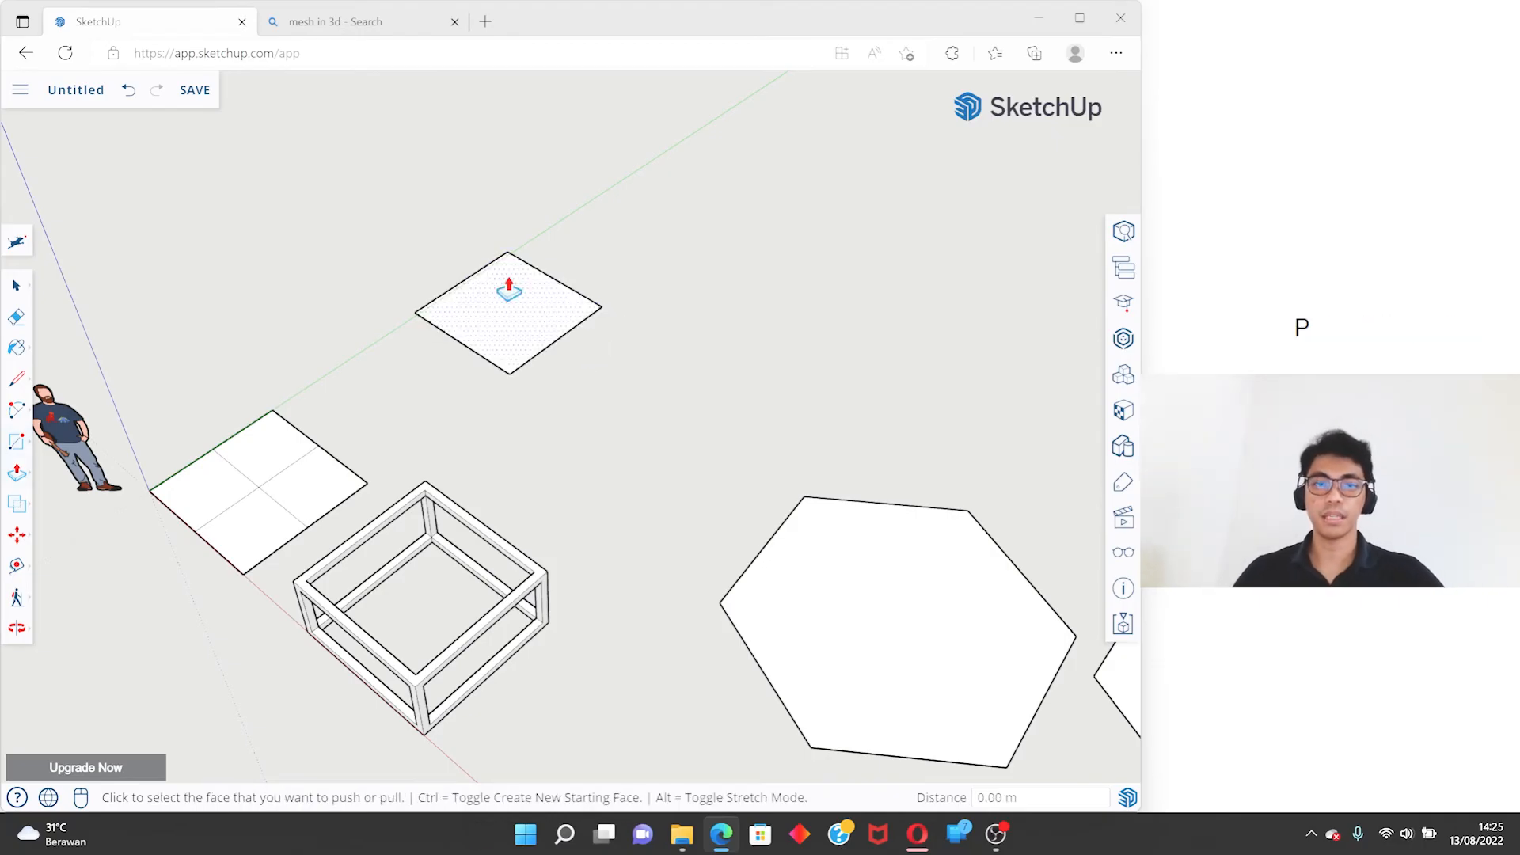
scroll(499, 261, up, 3)
middle_drag(495, 241, 507, 198)
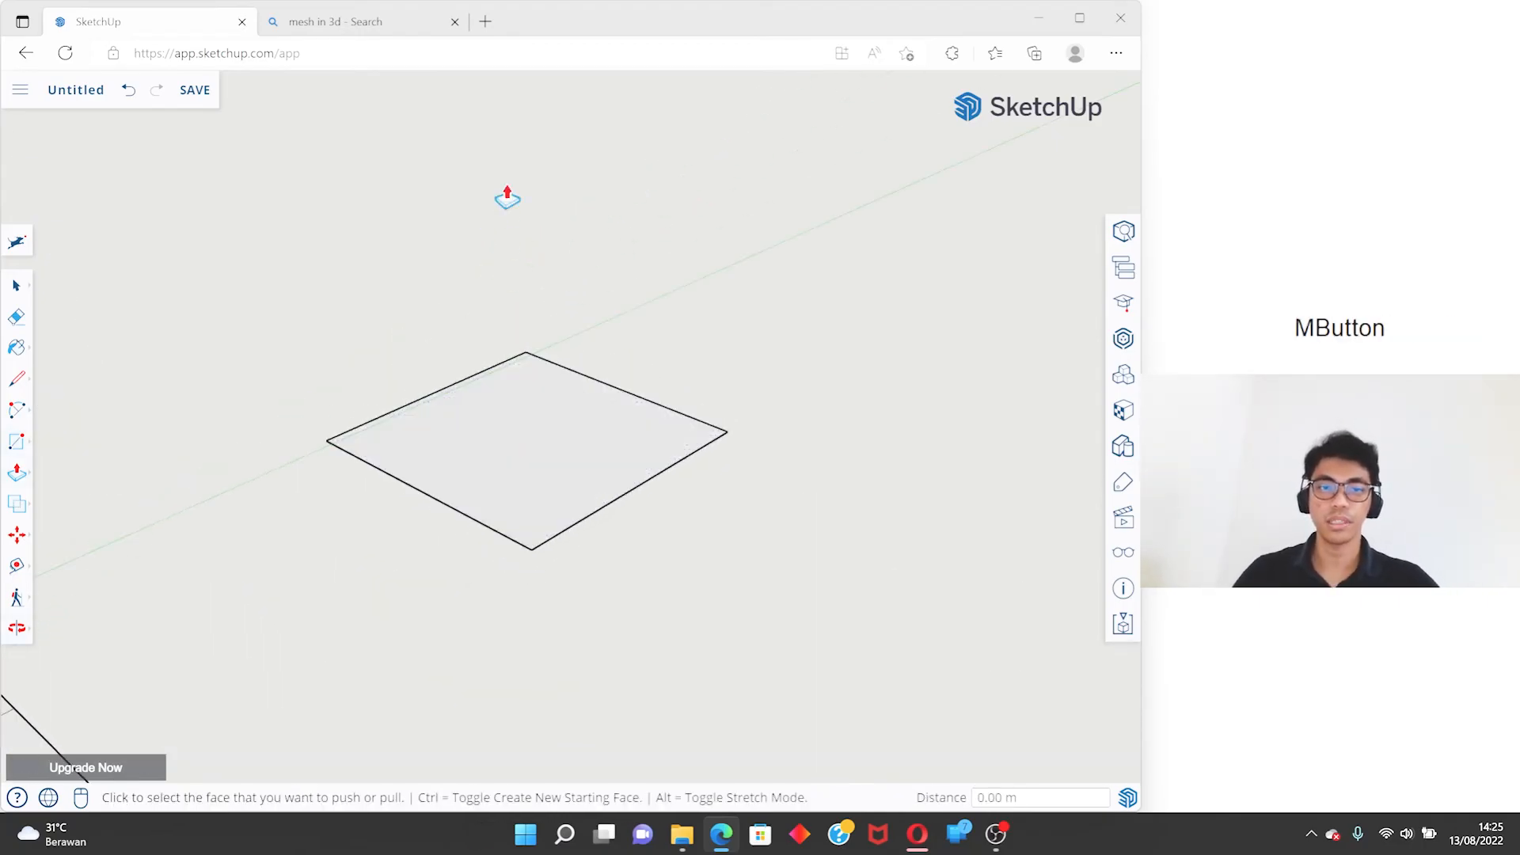
click(533, 411)
text(2)
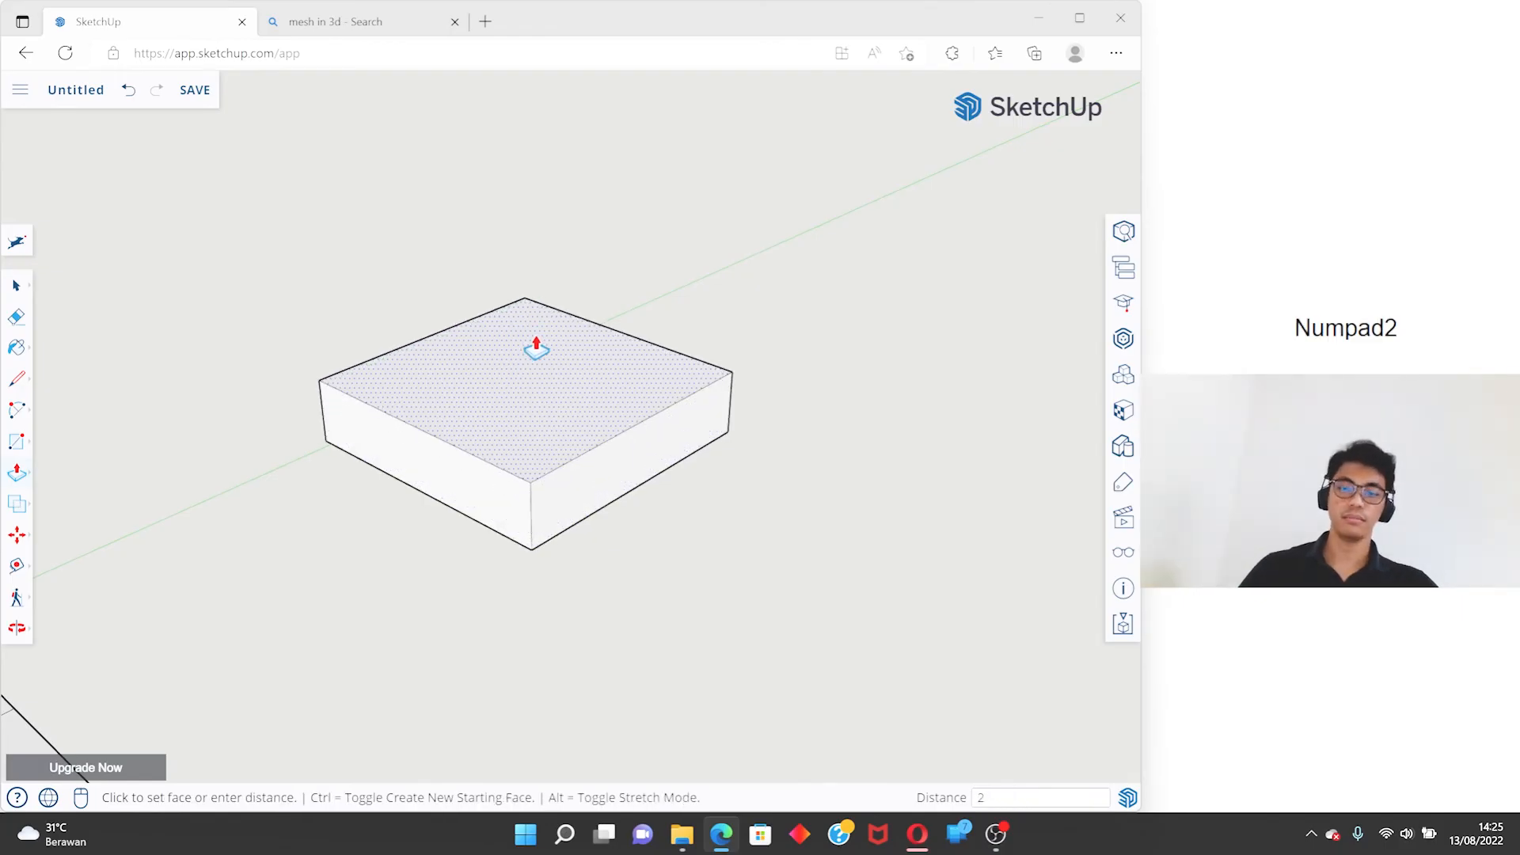
key(Return)
key(space)
- Select all connected faces and edges of the cube and make them a group
middle_drag(536, 348, 580, 325)
click(566, 294)
double_click(566, 295)
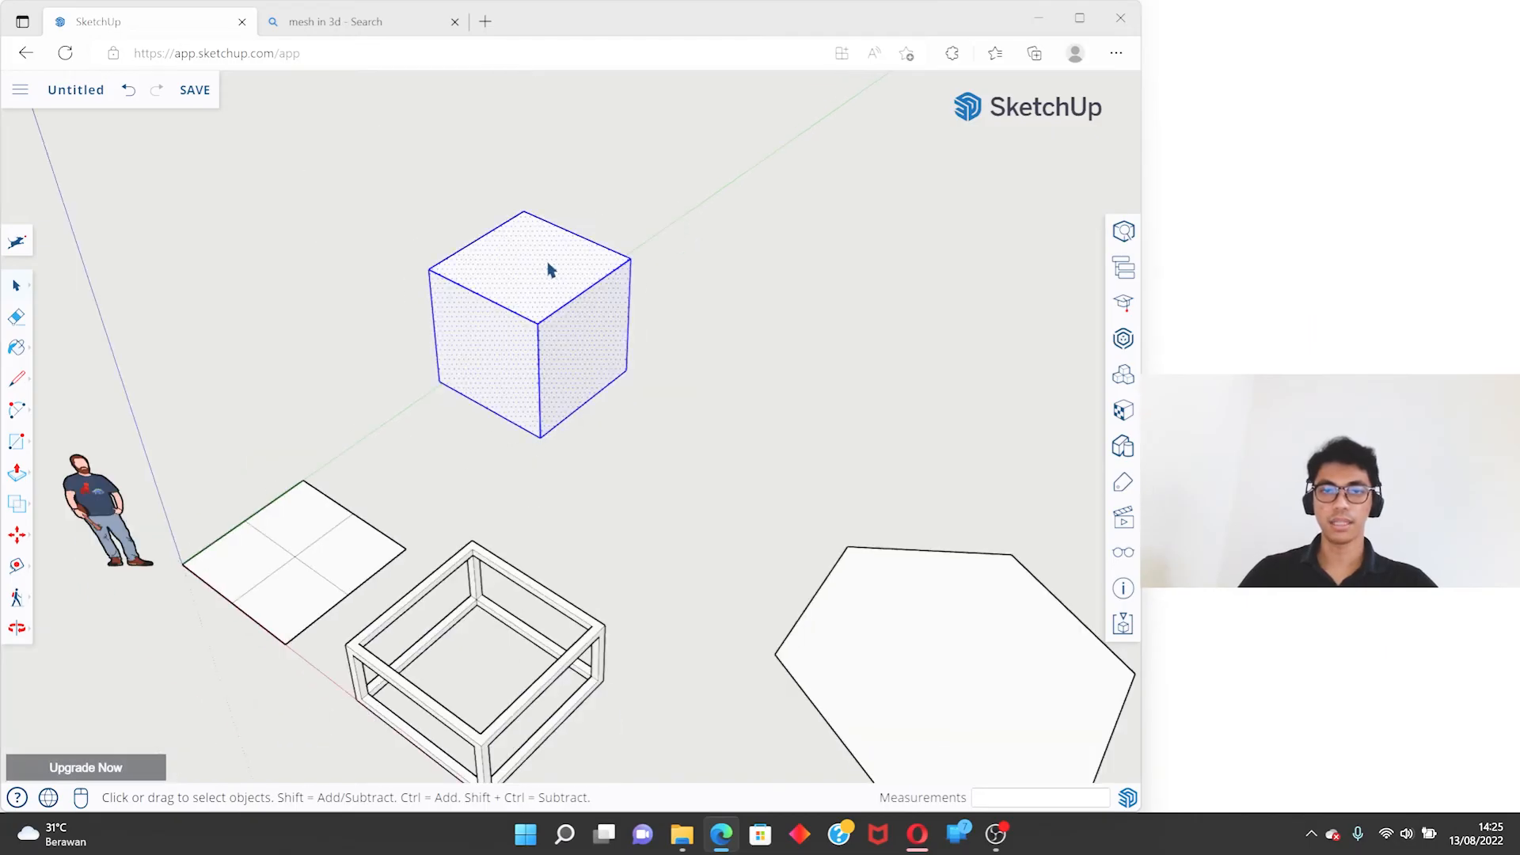
right_click(547, 265)
click(622, 541)
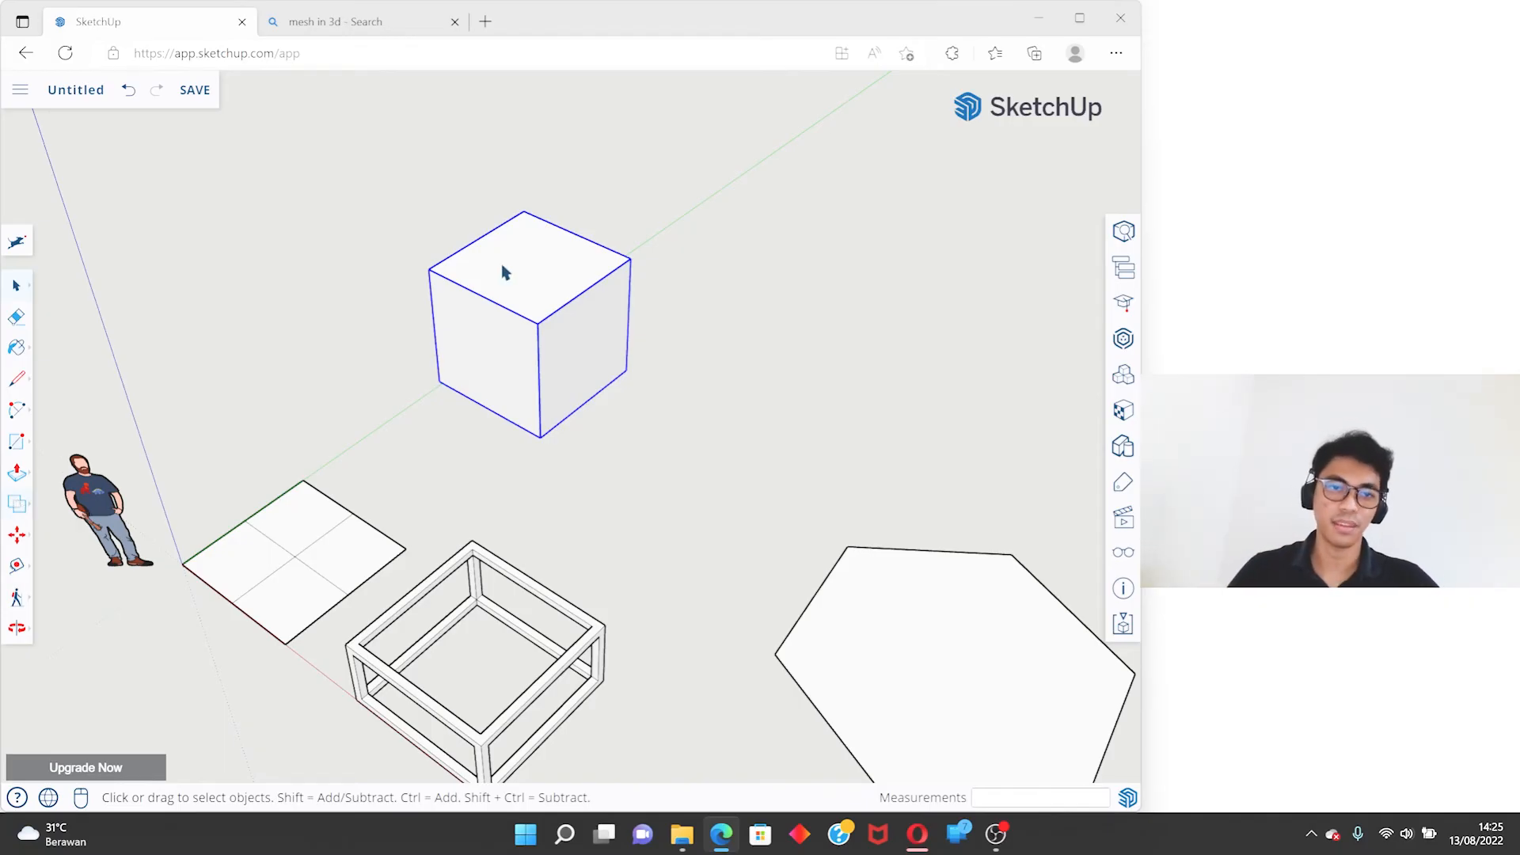
- Copy the cube group with Move from its top corner, placing the duplicate so it partly overlaps the original
key(m)
key(ctrl)
click(431, 270)
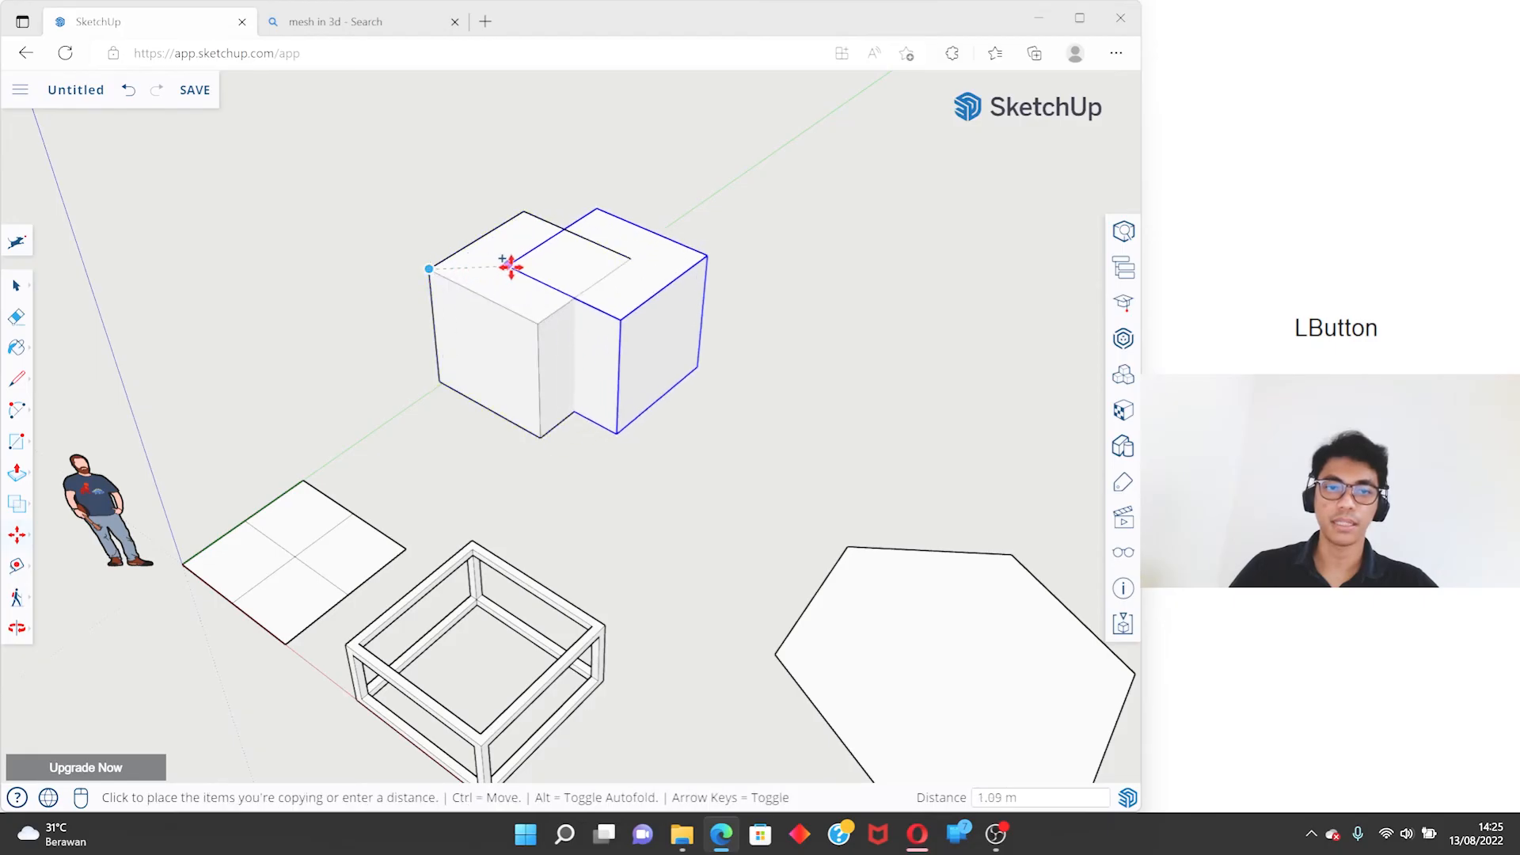
click(538, 270)
key(space)
- Merge the two overlapping cube groups into one solid with Outer Shell
scroll(624, 273, up, 5)
click(922, 273)
middle_drag(719, 388, 104, 250)
middle_drag(433, 531, 589, 372)
click(589, 386)
click(407, 391)
middle_drag(407, 397, 235, 164)
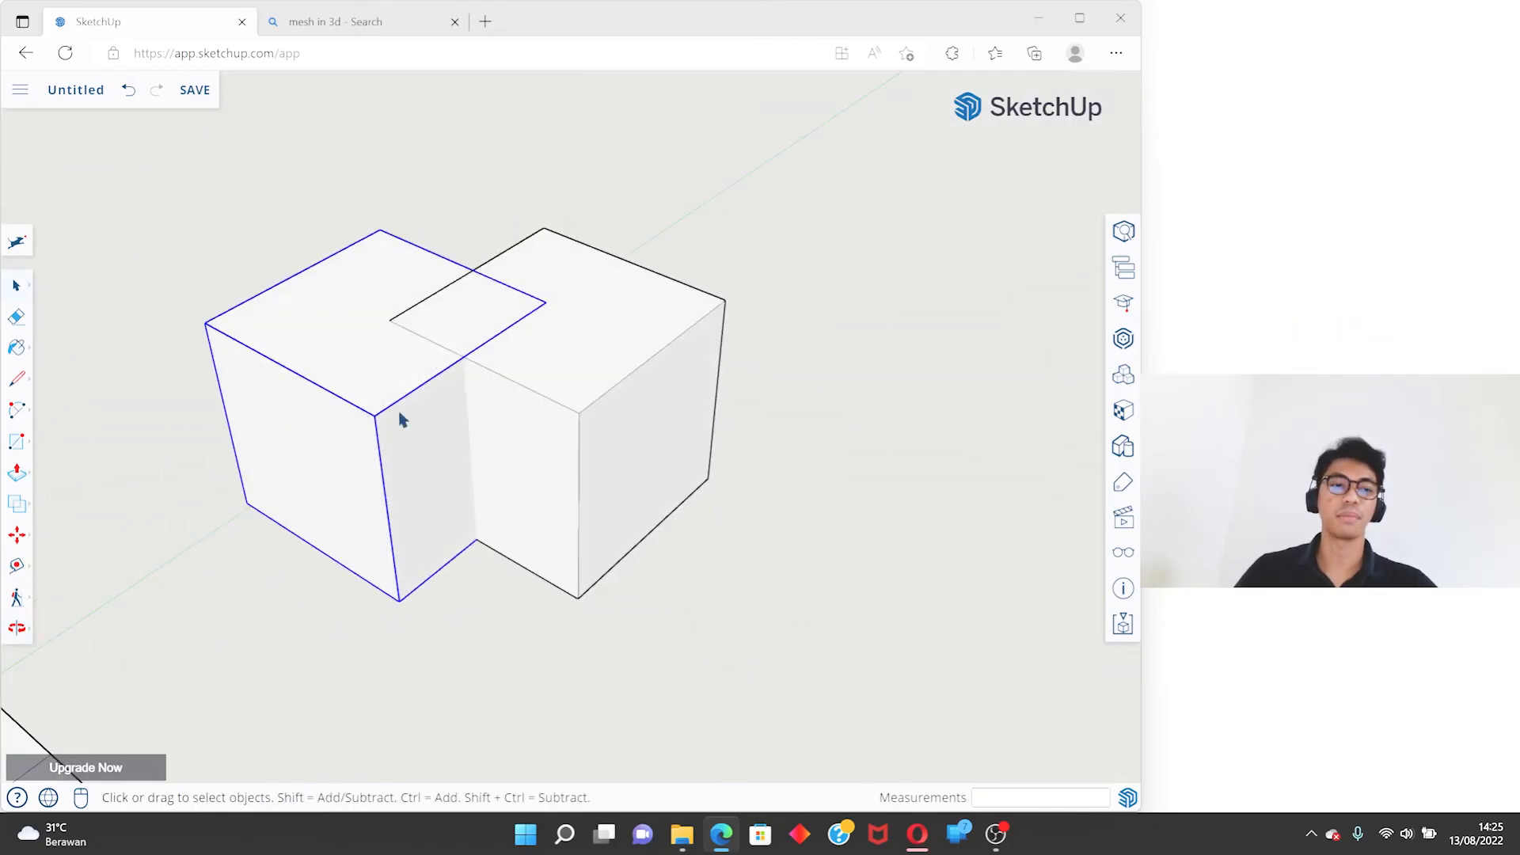
click(19, 509)
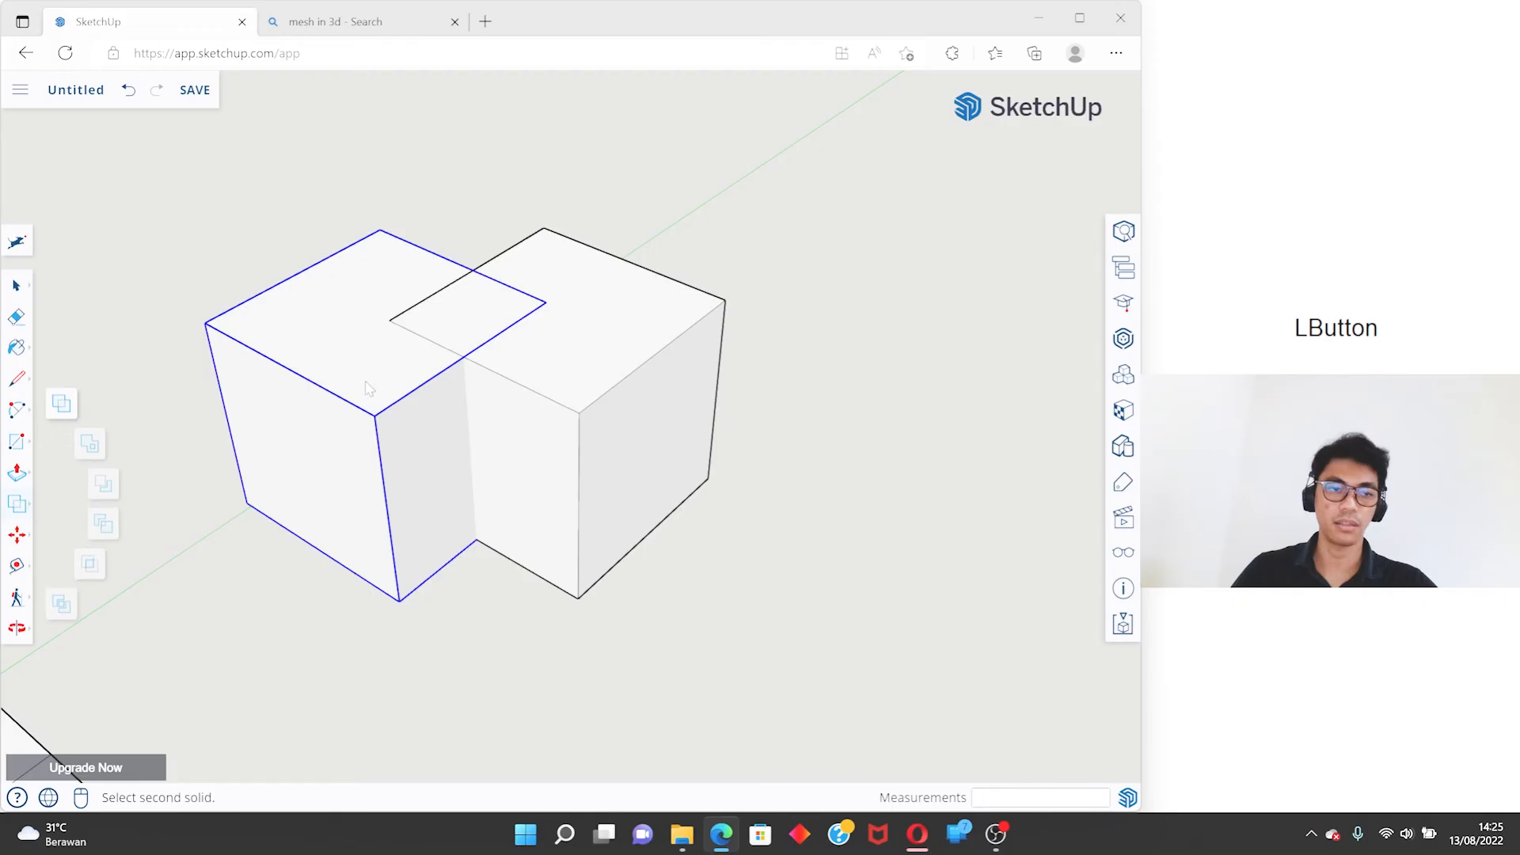
click(66, 405)
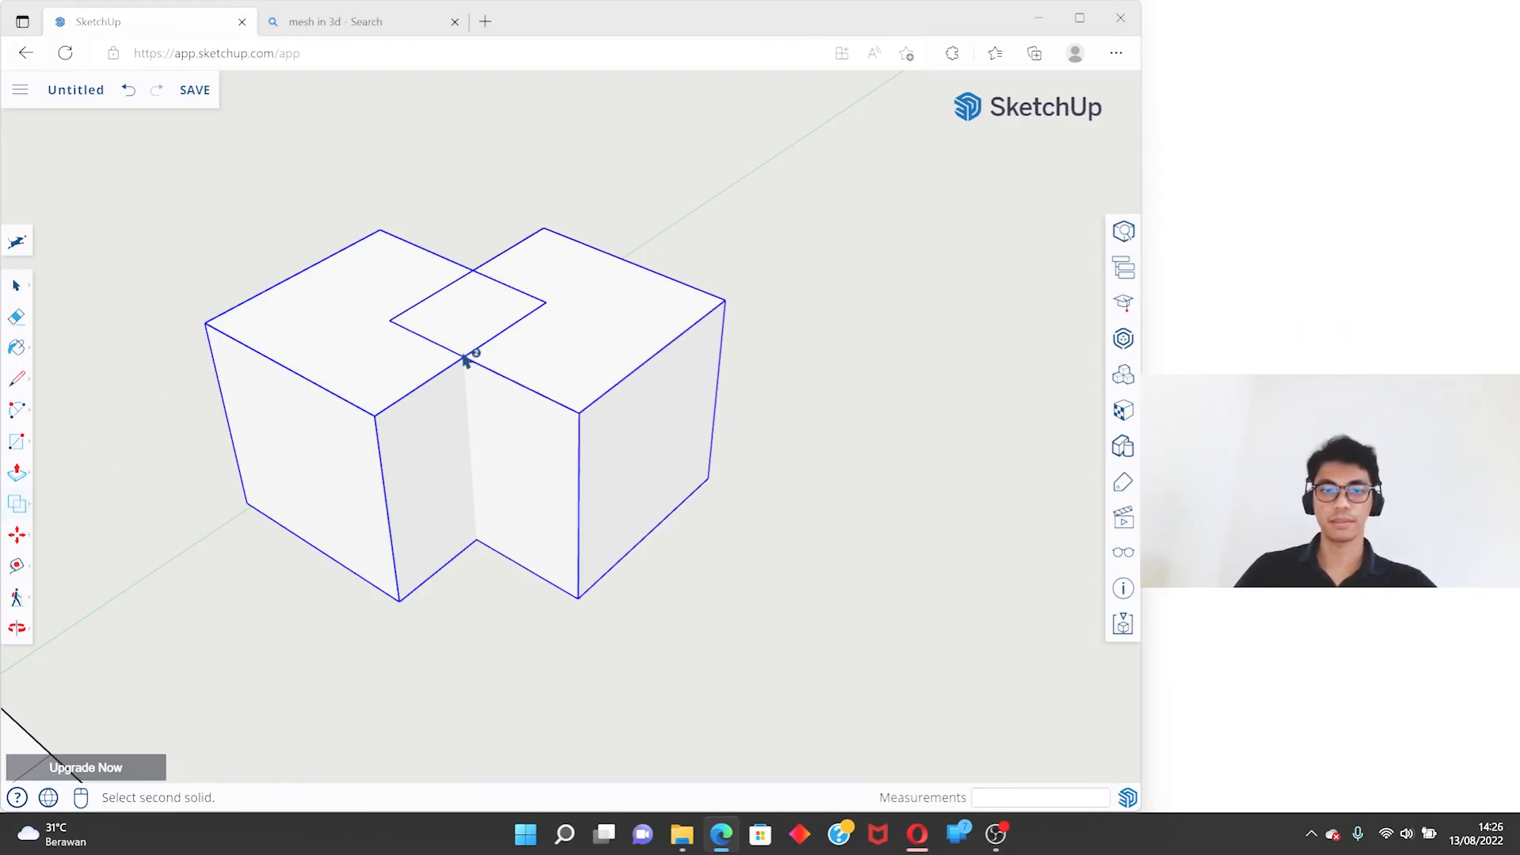
click(614, 325)
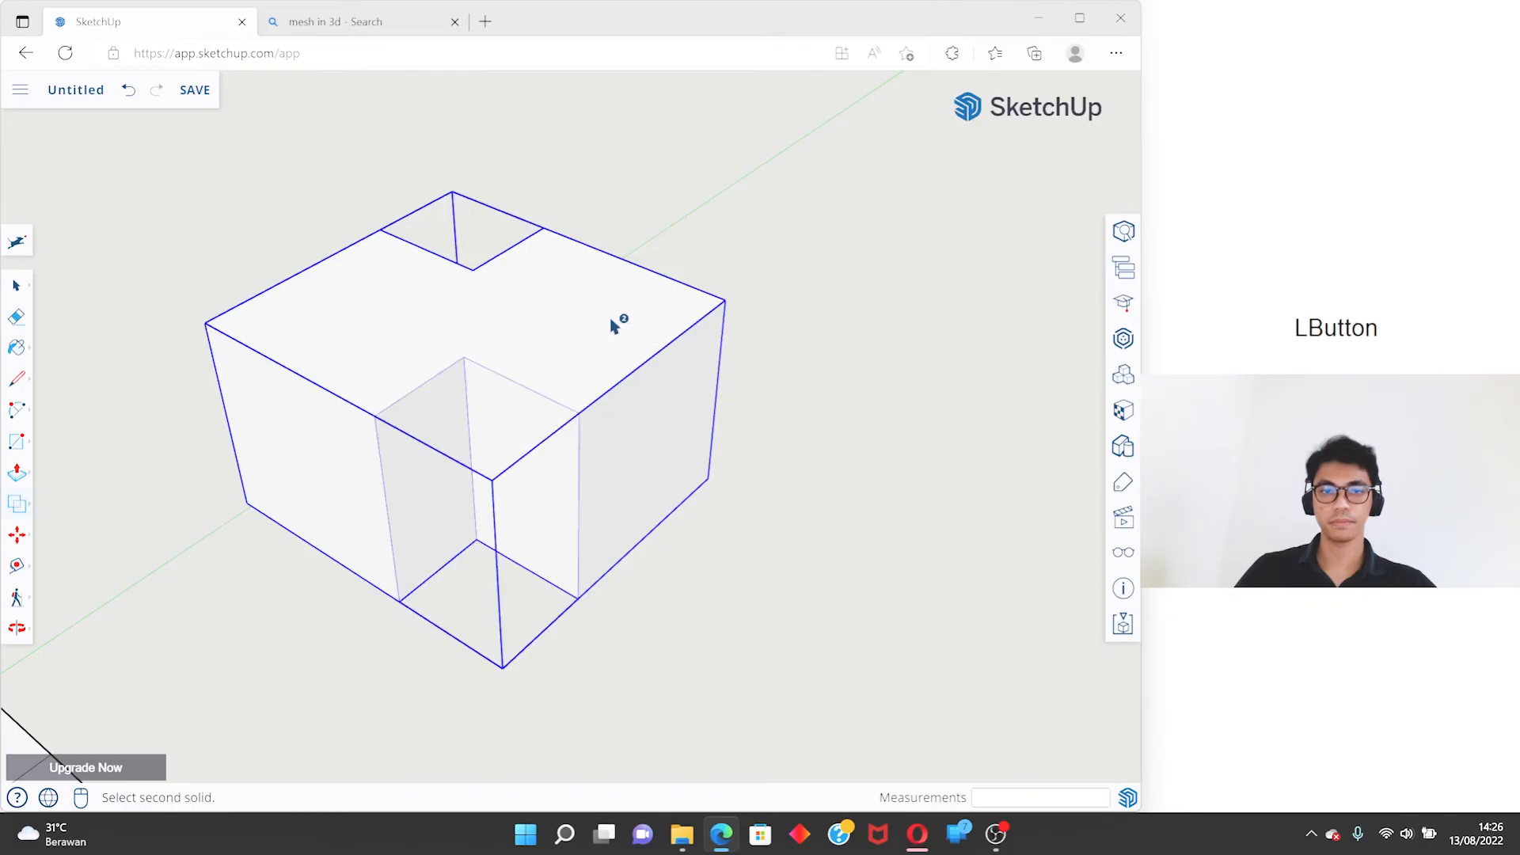
- Examine the merged solid from several sides, opening its group and closing it again
scroll(800, 349, down, 2)
key(space)
click(799, 349)
middle_drag(652, 383, 871, 294)
scroll(480, 440, up, 5)
click(479, 435)
middle_drag(373, 461, 894, 229)
double_click(757, 383)
middle_drag(340, 309, 279, 560)
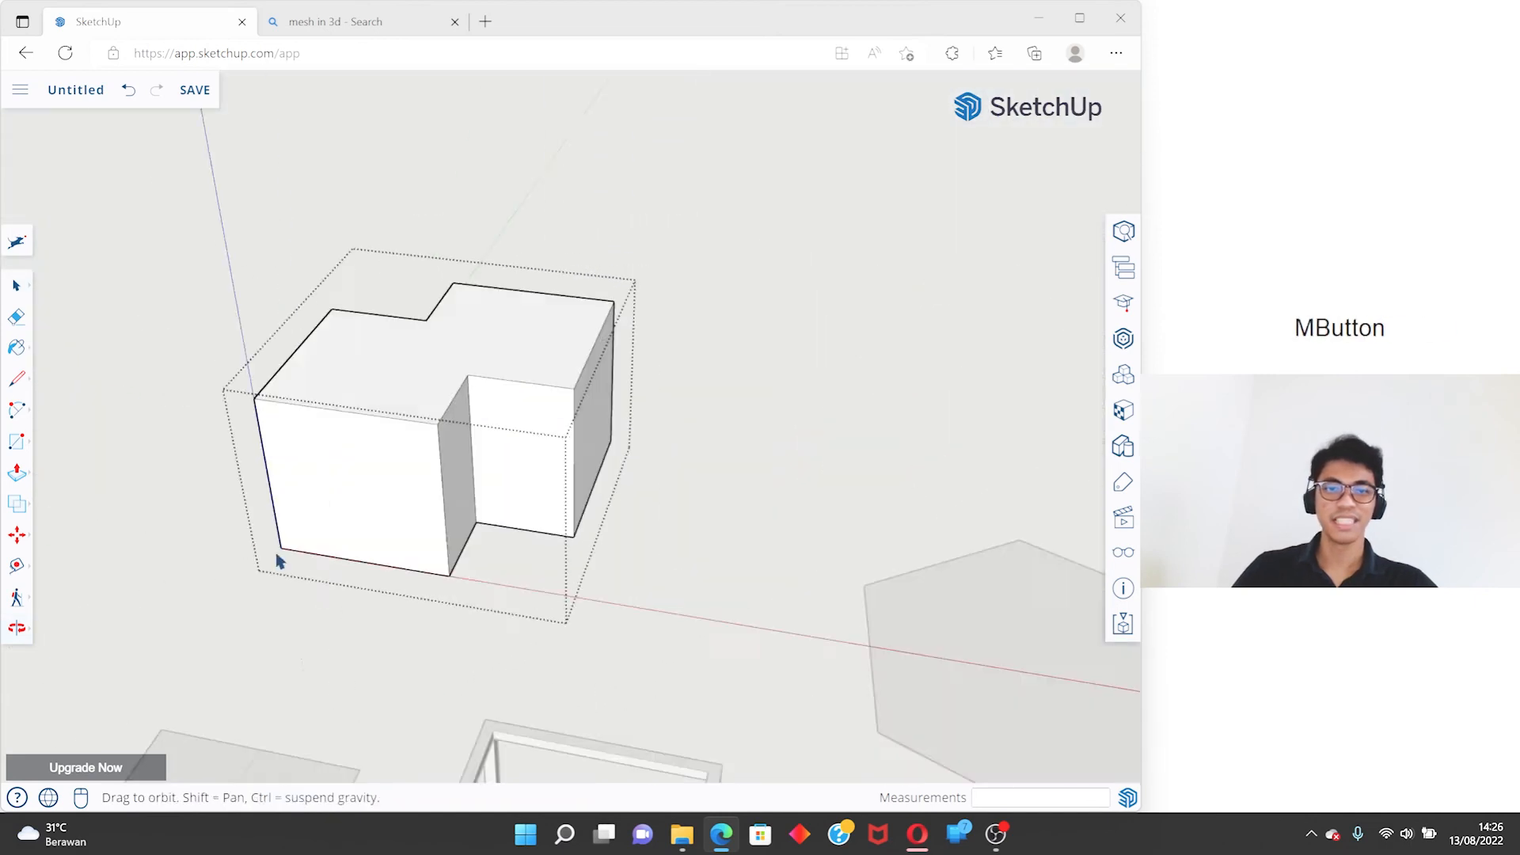
click(728, 246)
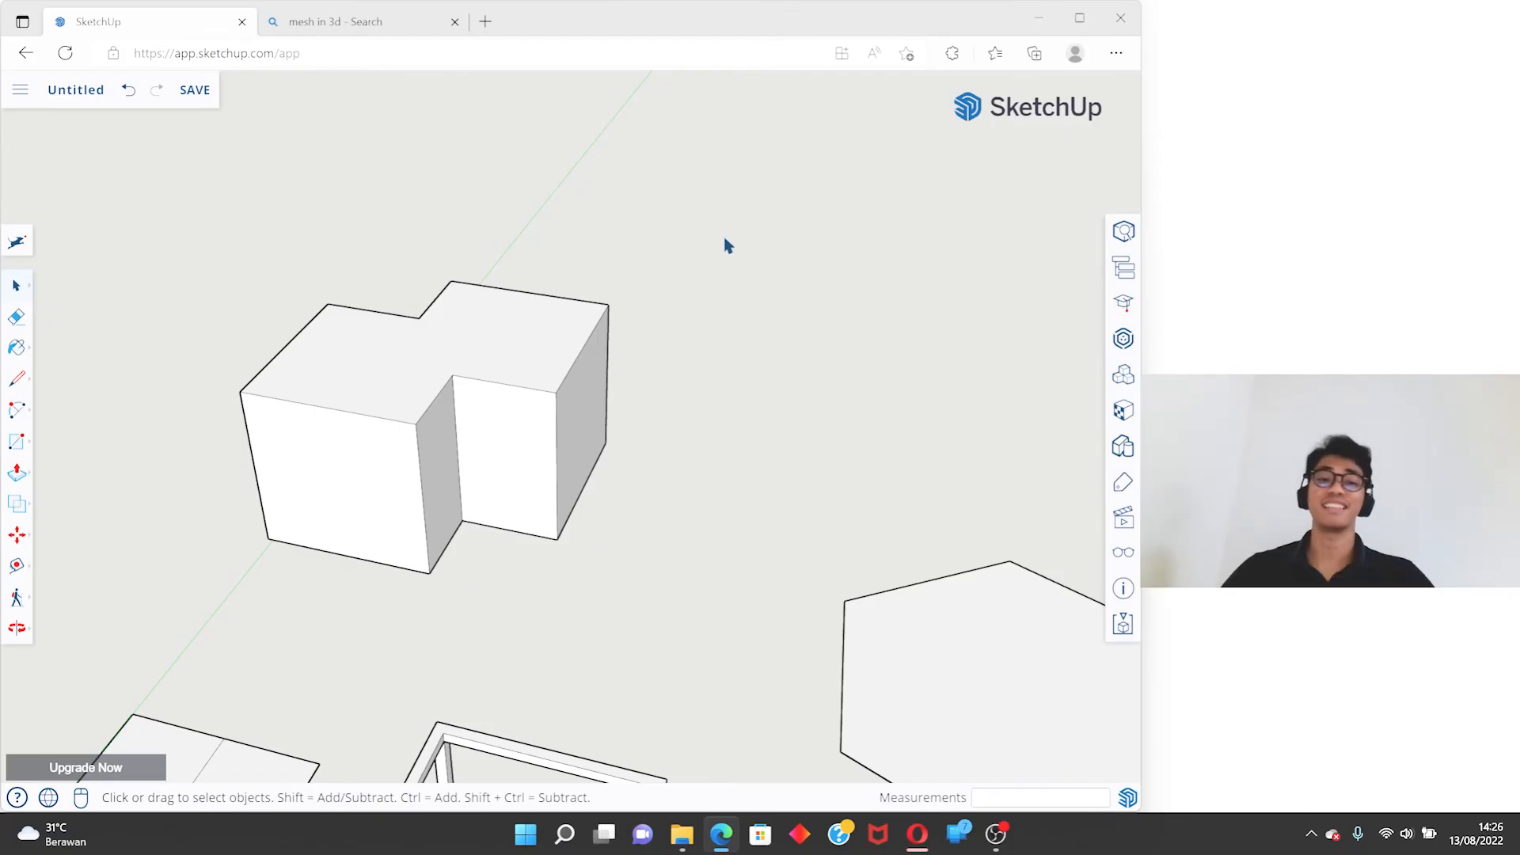
- Try moving the merged solid freely with the Move tool and cancel the move
middle_drag(705, 333, 682, 400)
middle_drag(111, 445, 749, 468)
scroll(472, 445, down, 3)
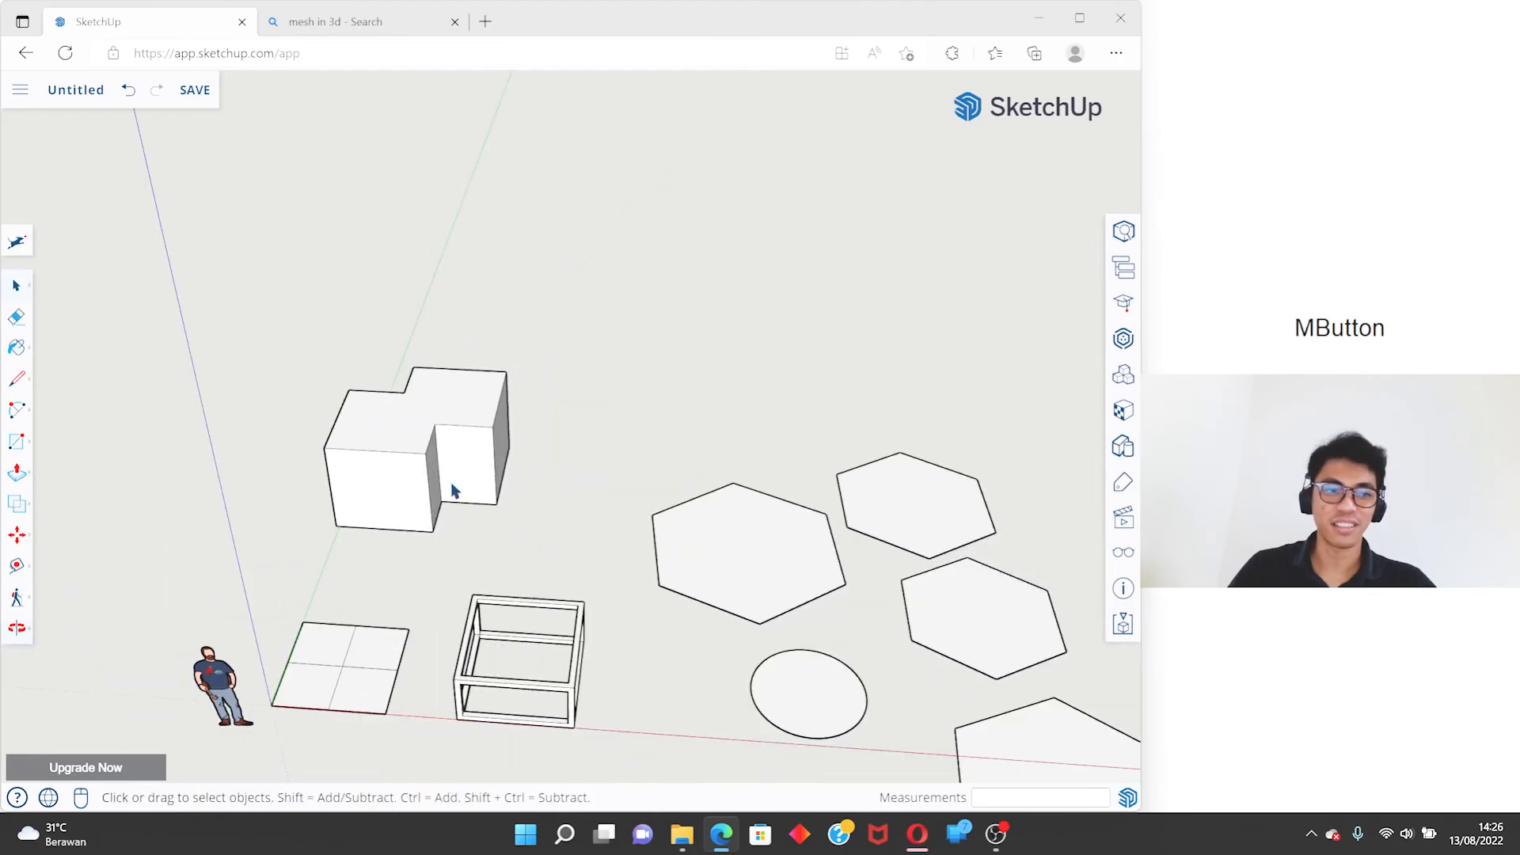
click(17, 537)
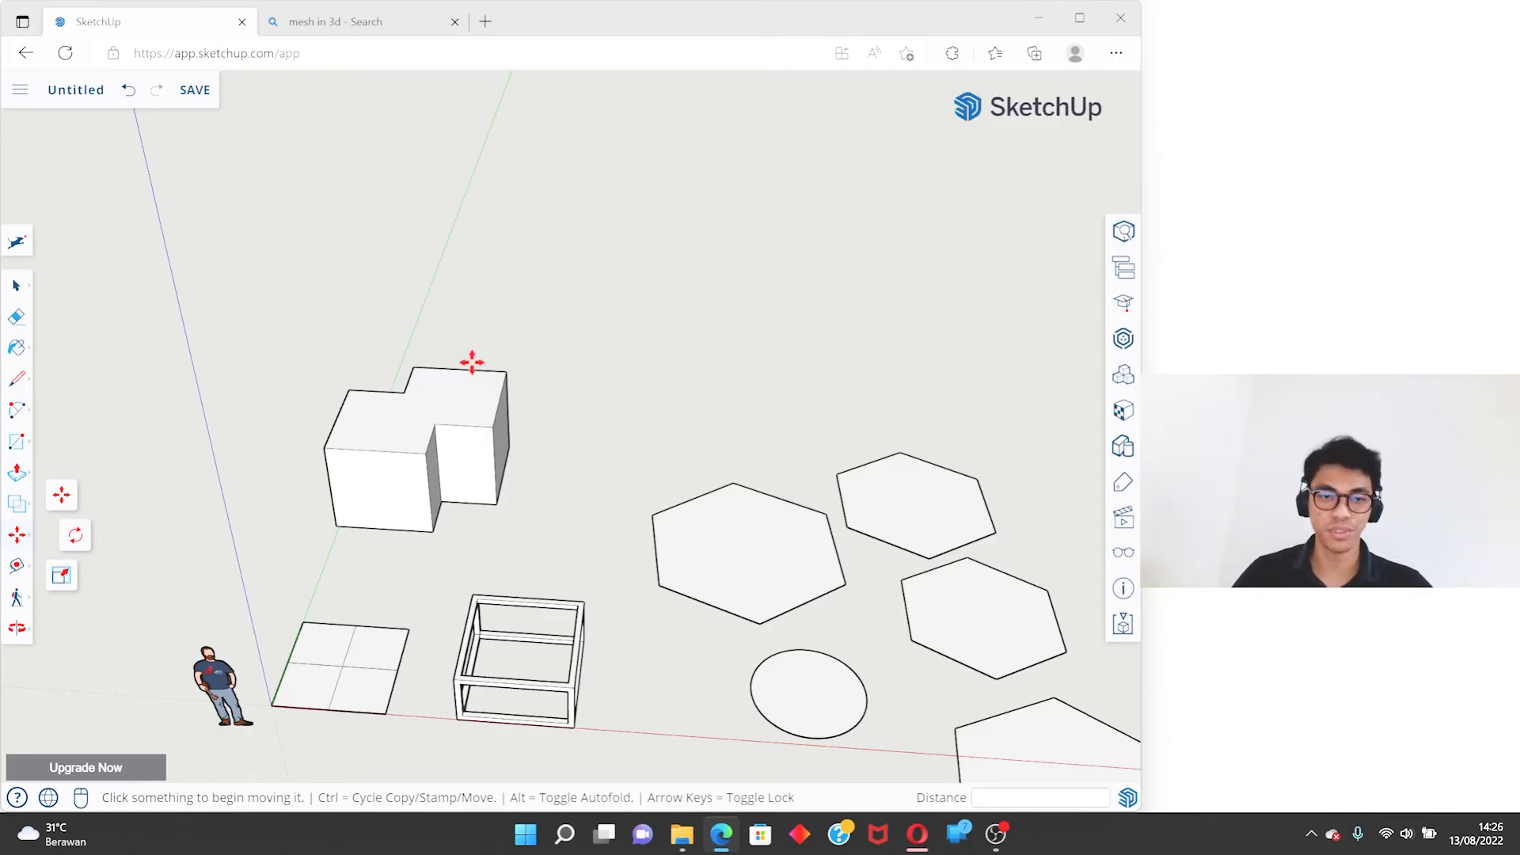
key(m)
click(628, 299)
key(m)
click(459, 413)
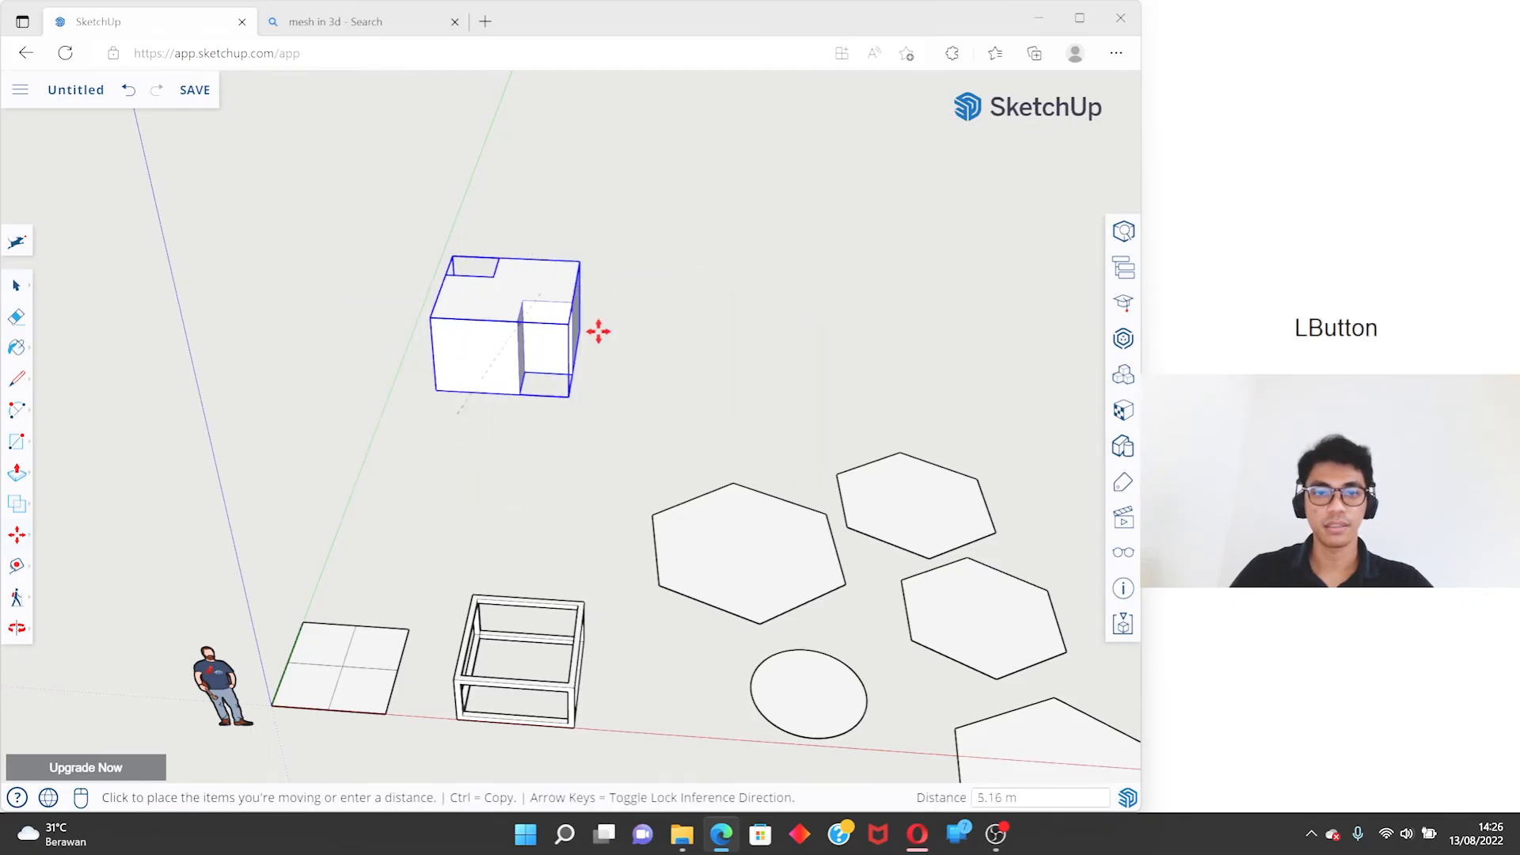
key(space)
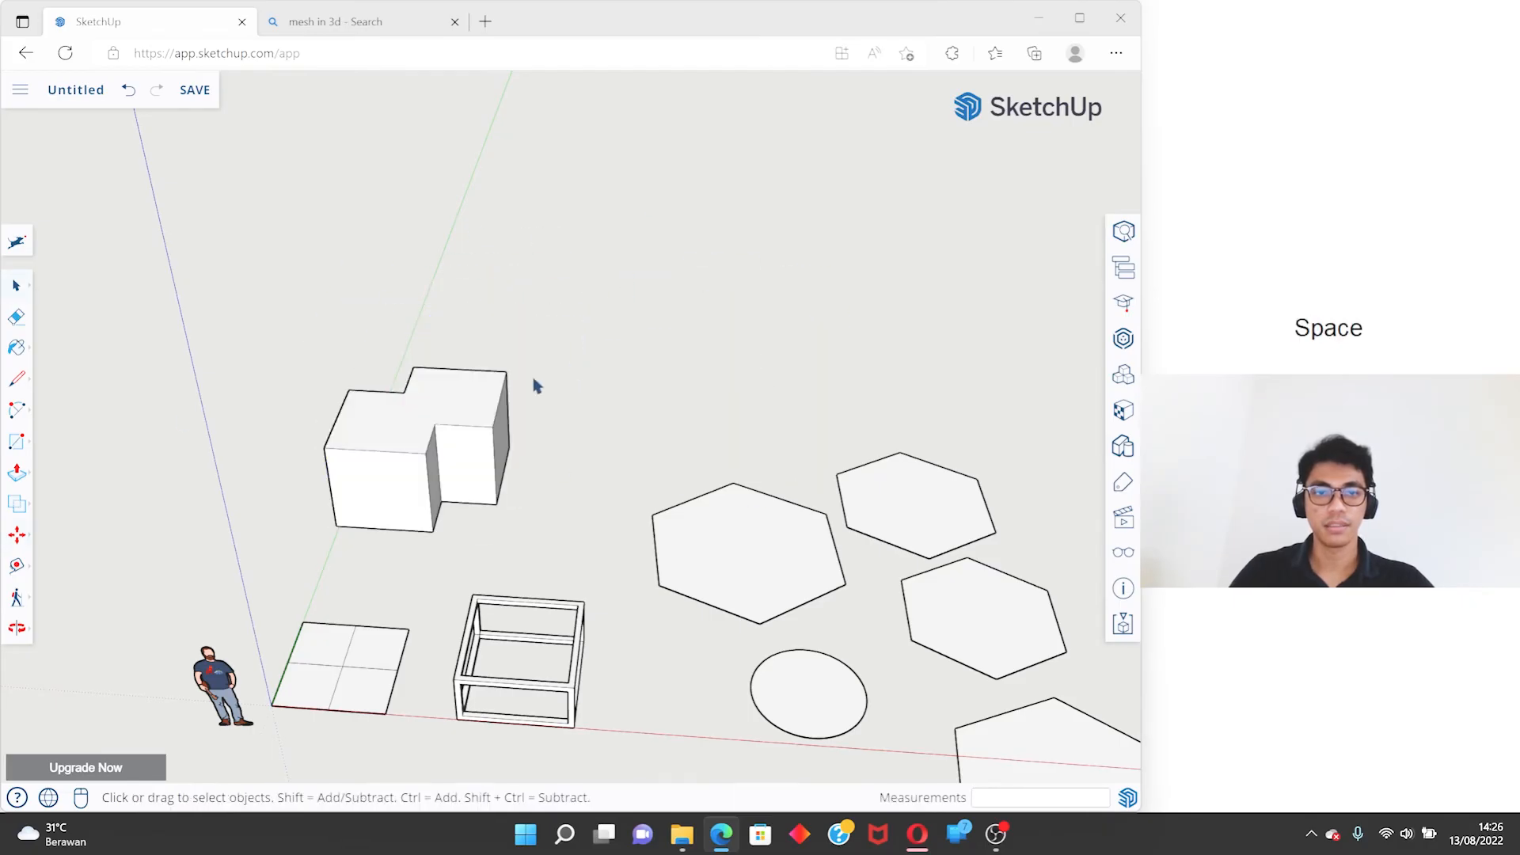
- Rotate the merged solid 45° about a point on its top face and undo the rotation
click(17, 535)
click(77, 538)
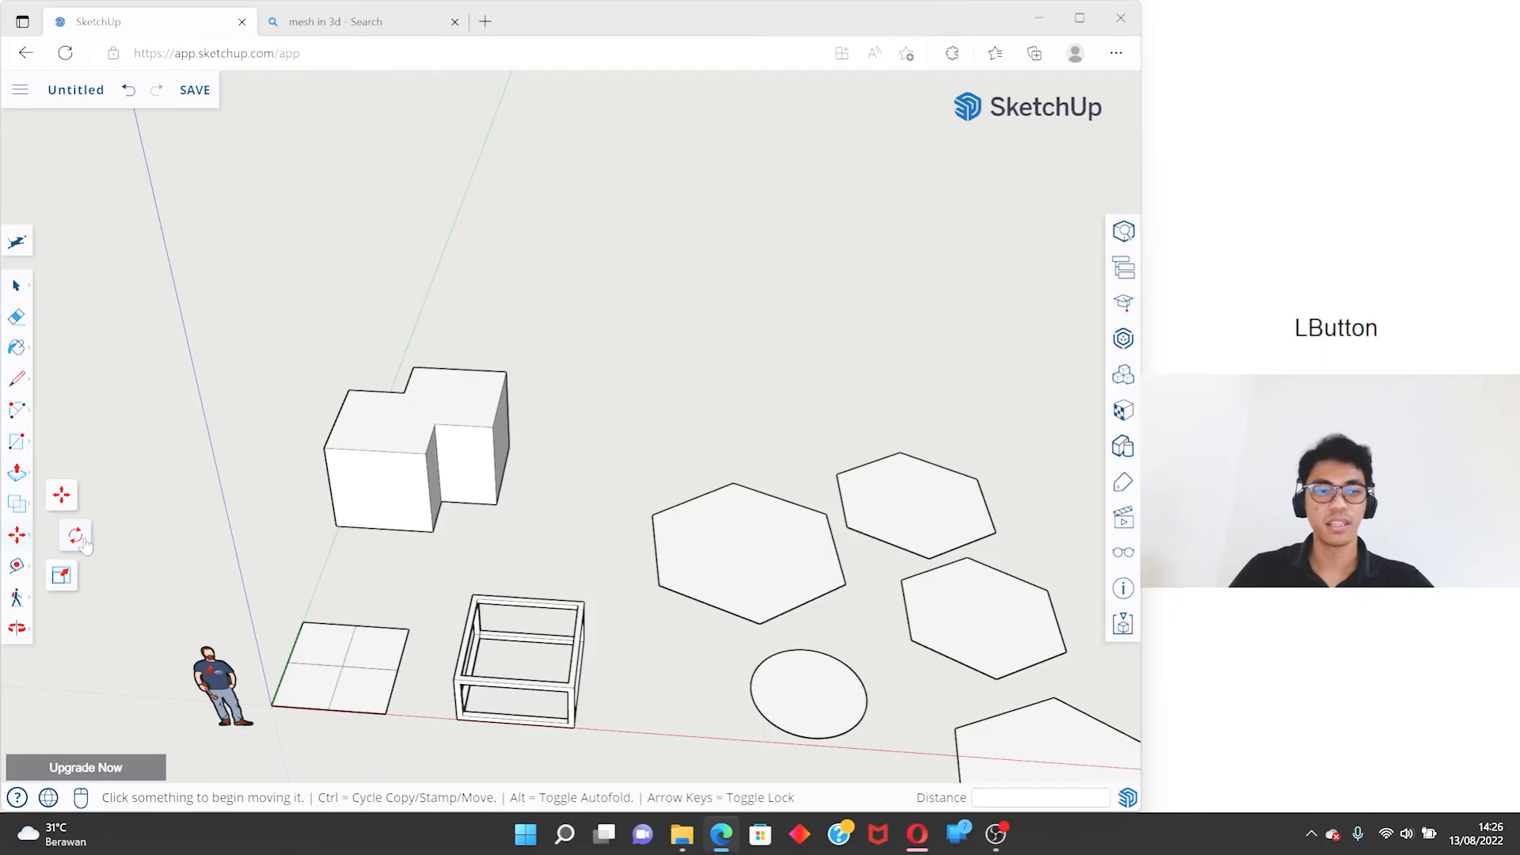
scroll(433, 419, up, 3)
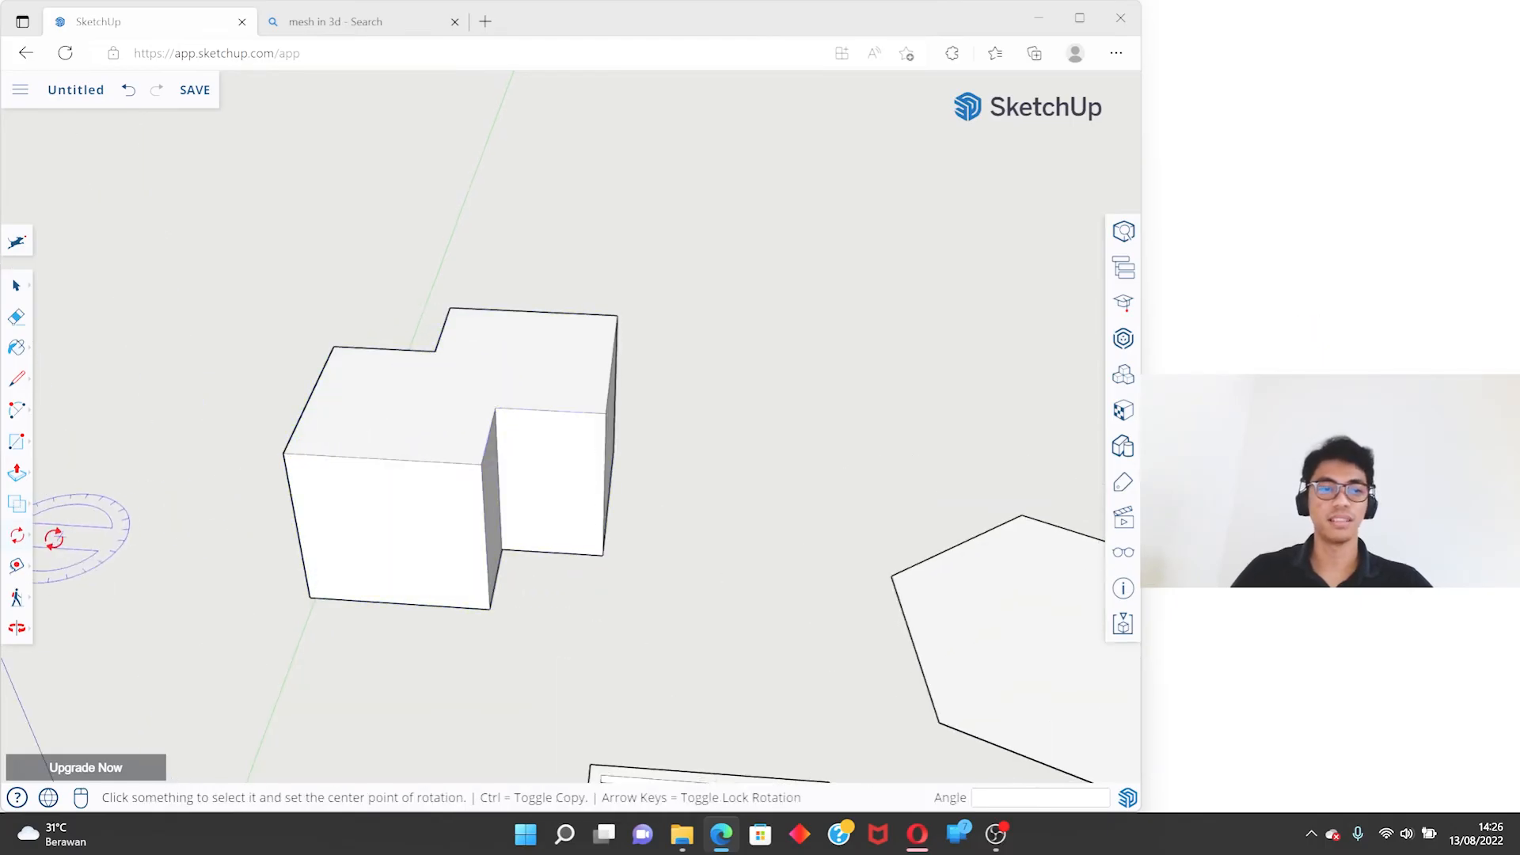
click(512, 372)
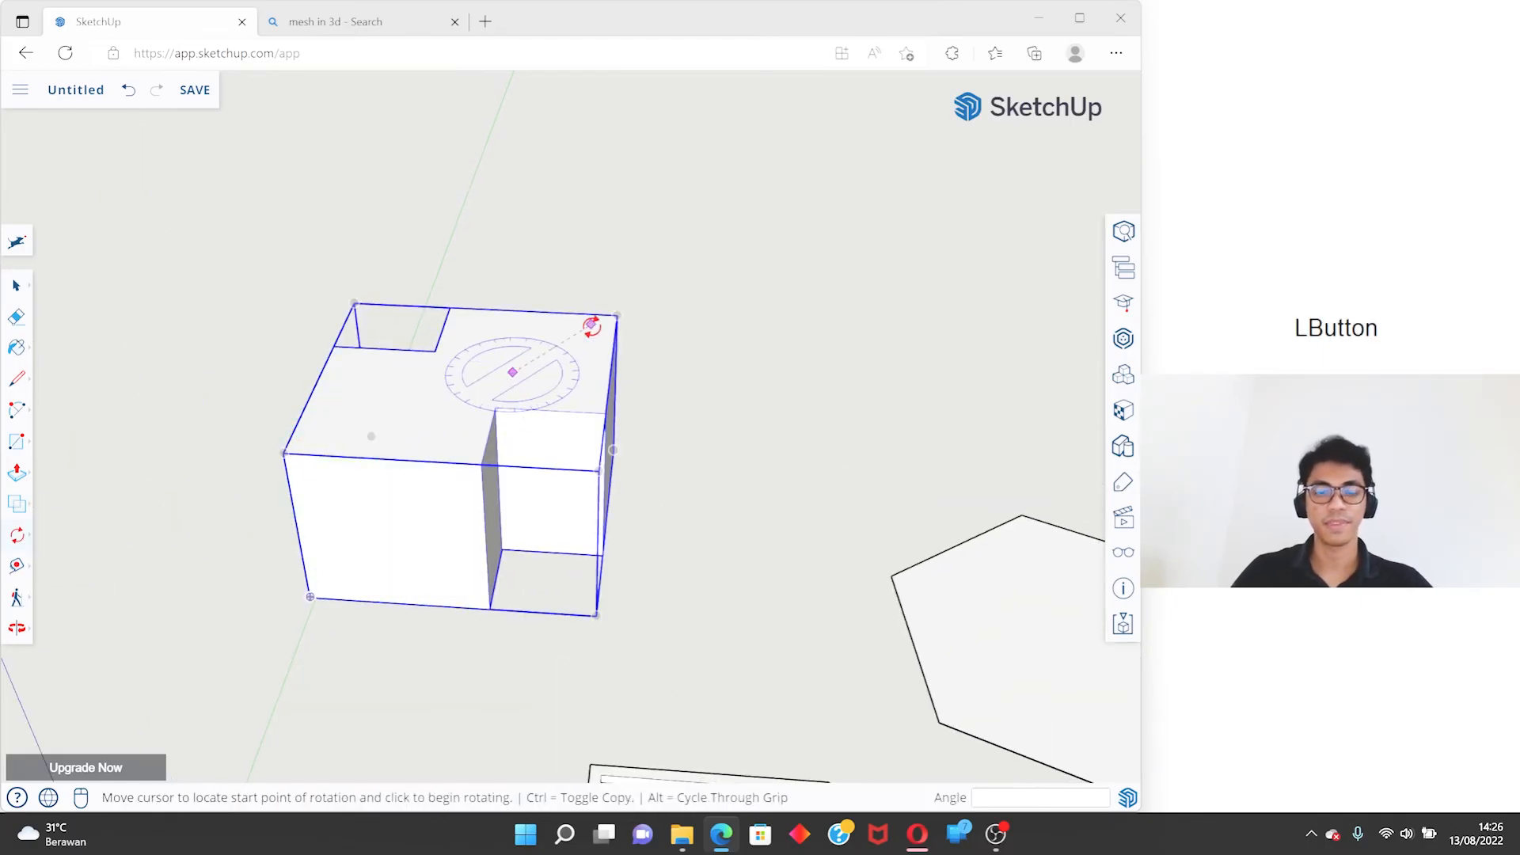
scroll(507, 237, down, 3)
middle_drag(491, 278, 424, 329)
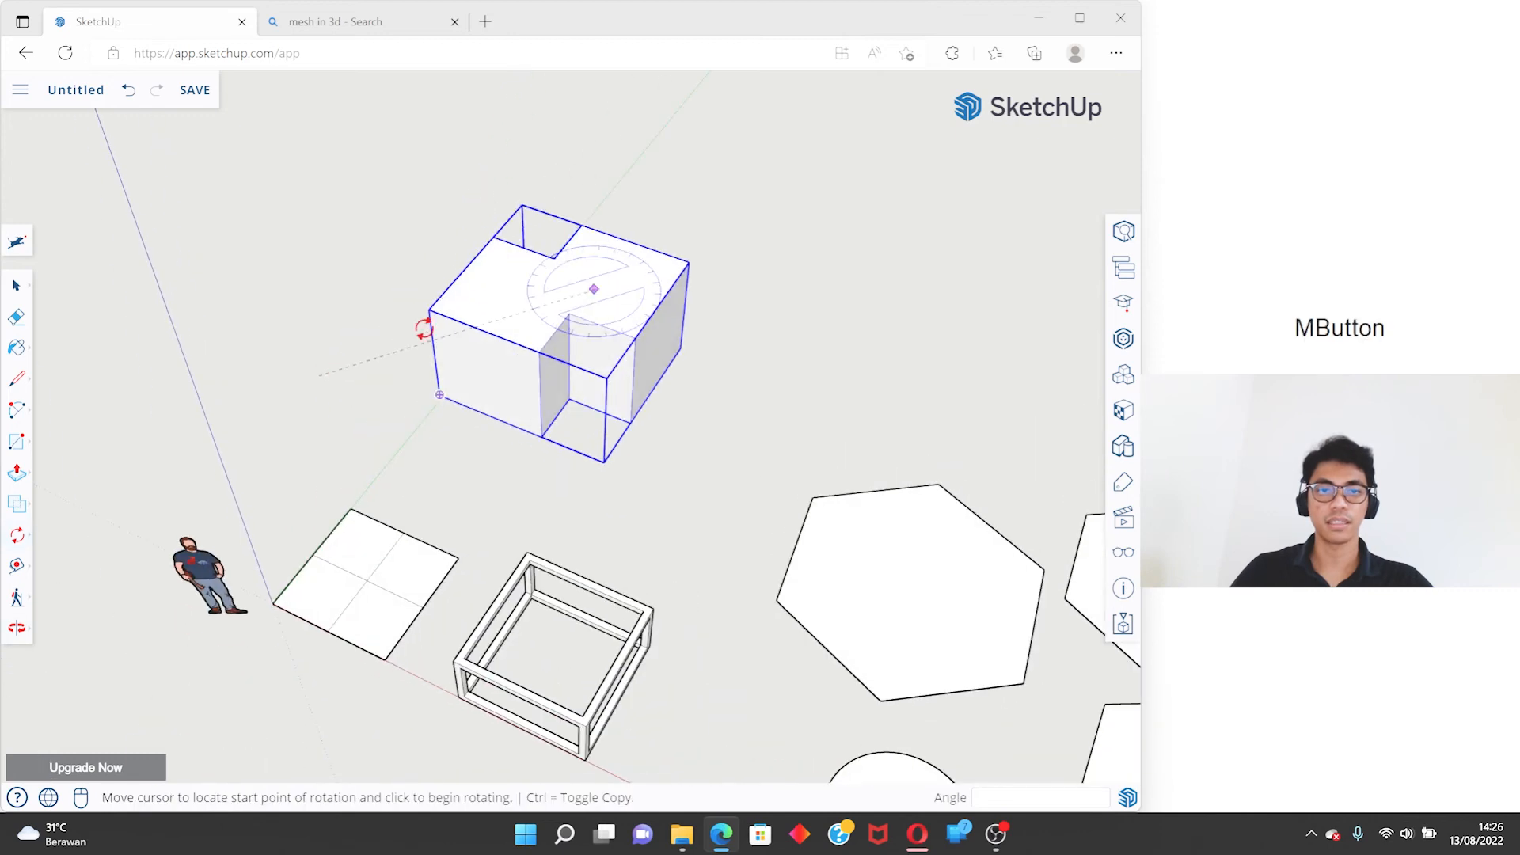
click(709, 166)
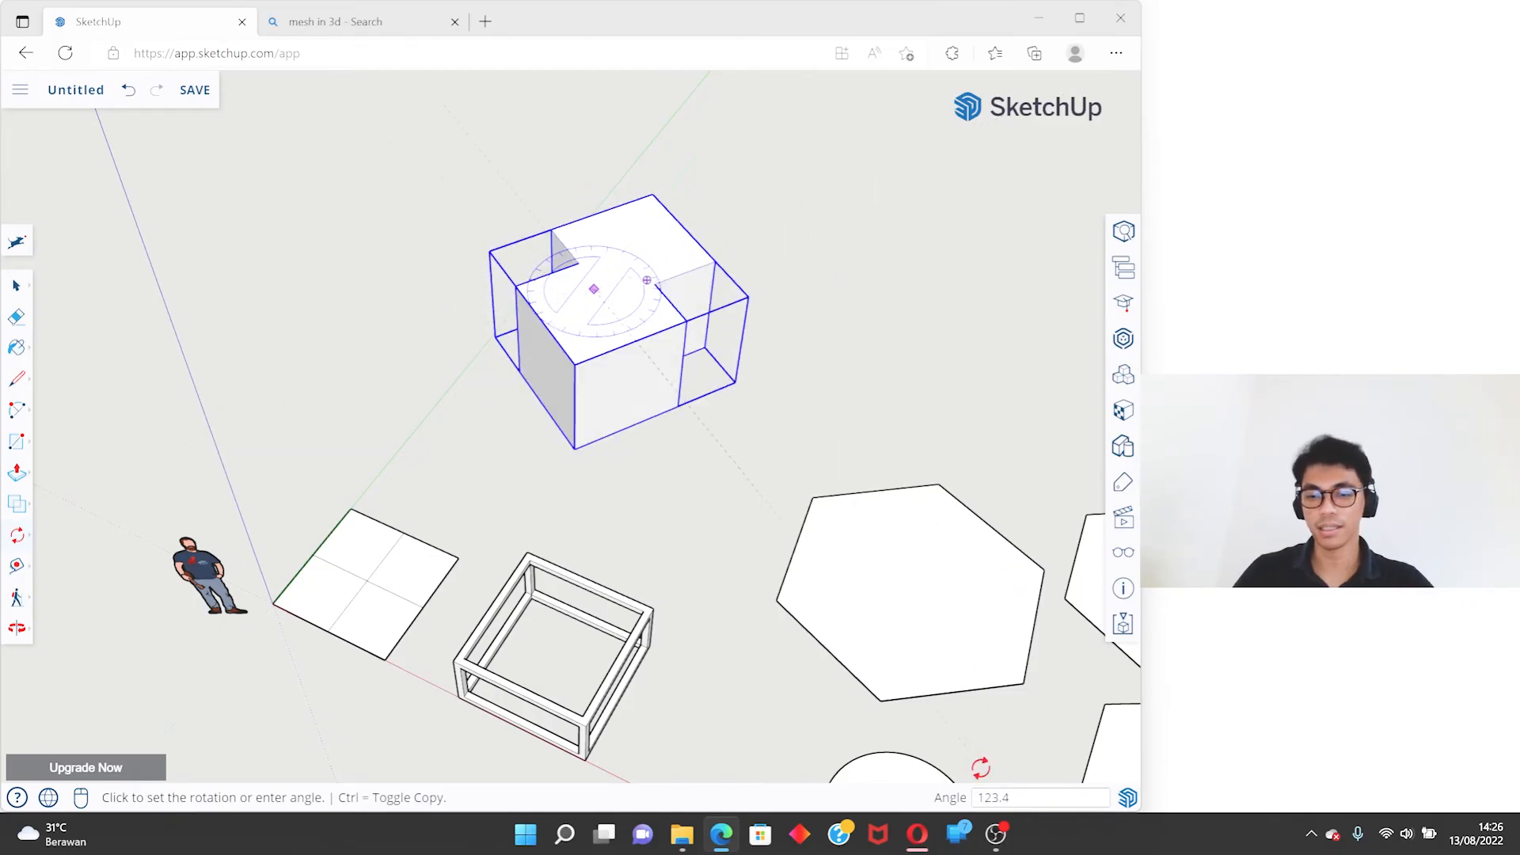
text(45)
key(Return)
middle_drag(770, 156, 739, 288)
key(ctrl+z)
- Rotate the merged solid 90° about a point on its top face
click(594, 281)
click(690, 188)
text(90)
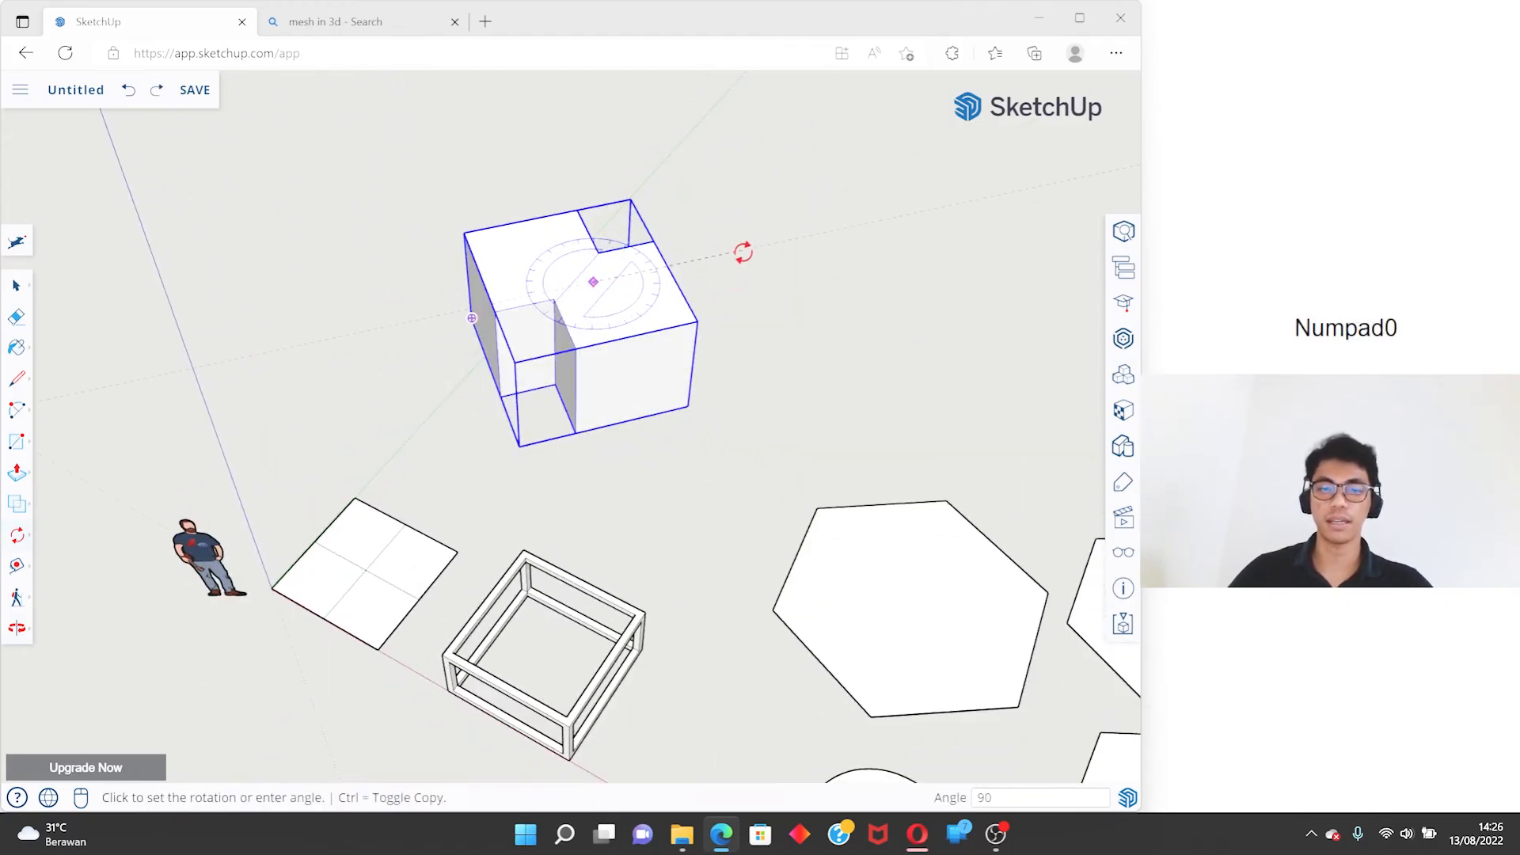
key(Return)
key(space)
- Scale the merged solid uniformly by a factor of 2 from its far upper corner about the opposite corner
click(16, 535)
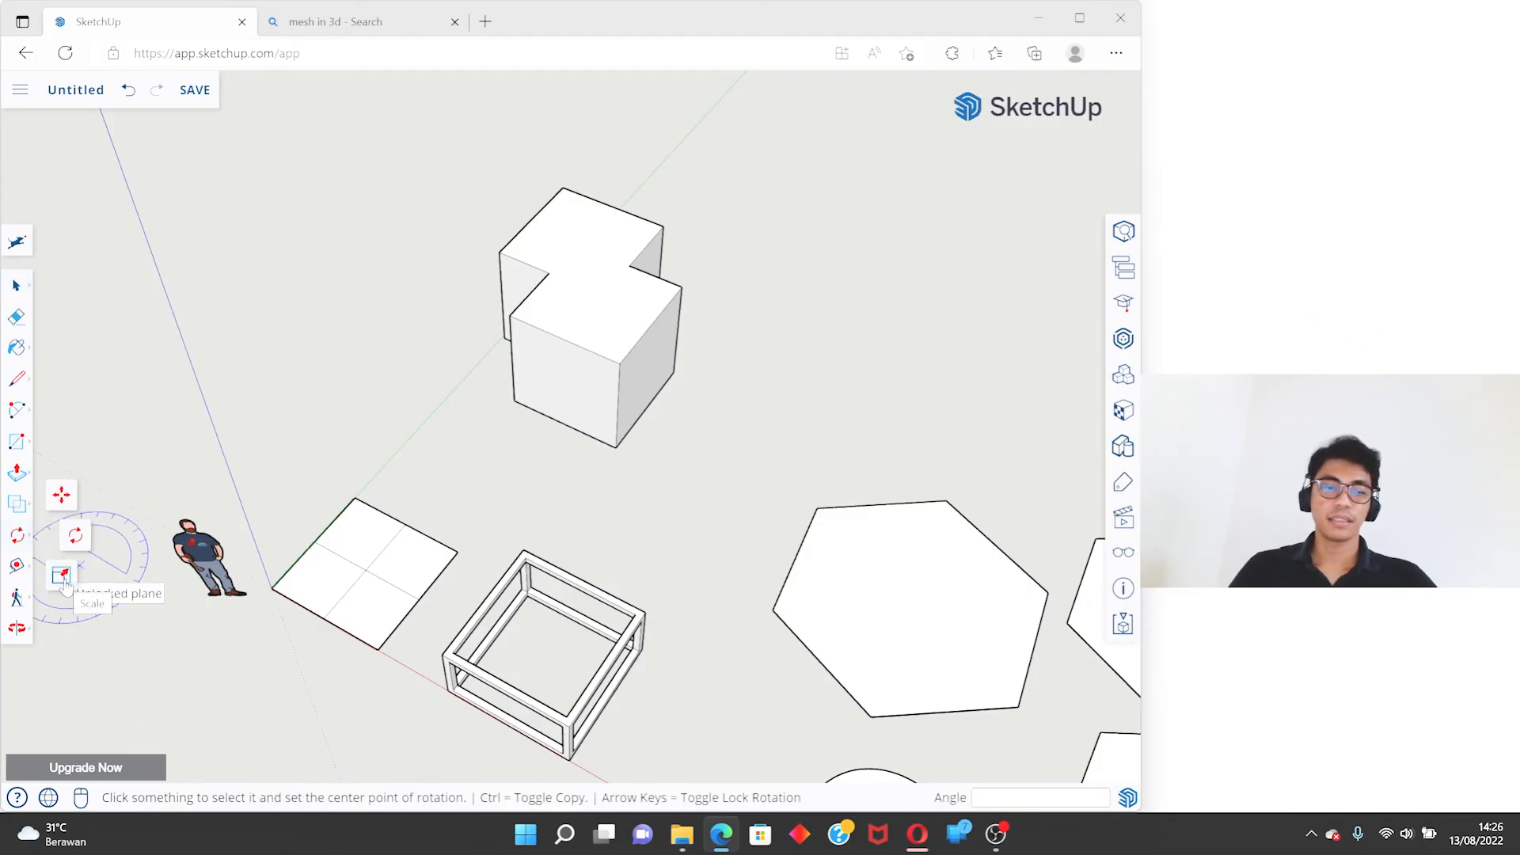
click(64, 580)
key(space)
click(601, 283)
middle_drag(604, 290, 759, 301)
middle_drag(576, 480, 685, 397)
key(s)
mouse_move(603, 349)
middle_down()
mouse_move(516, 349)
mouse_move(627, 343)
middle_up()
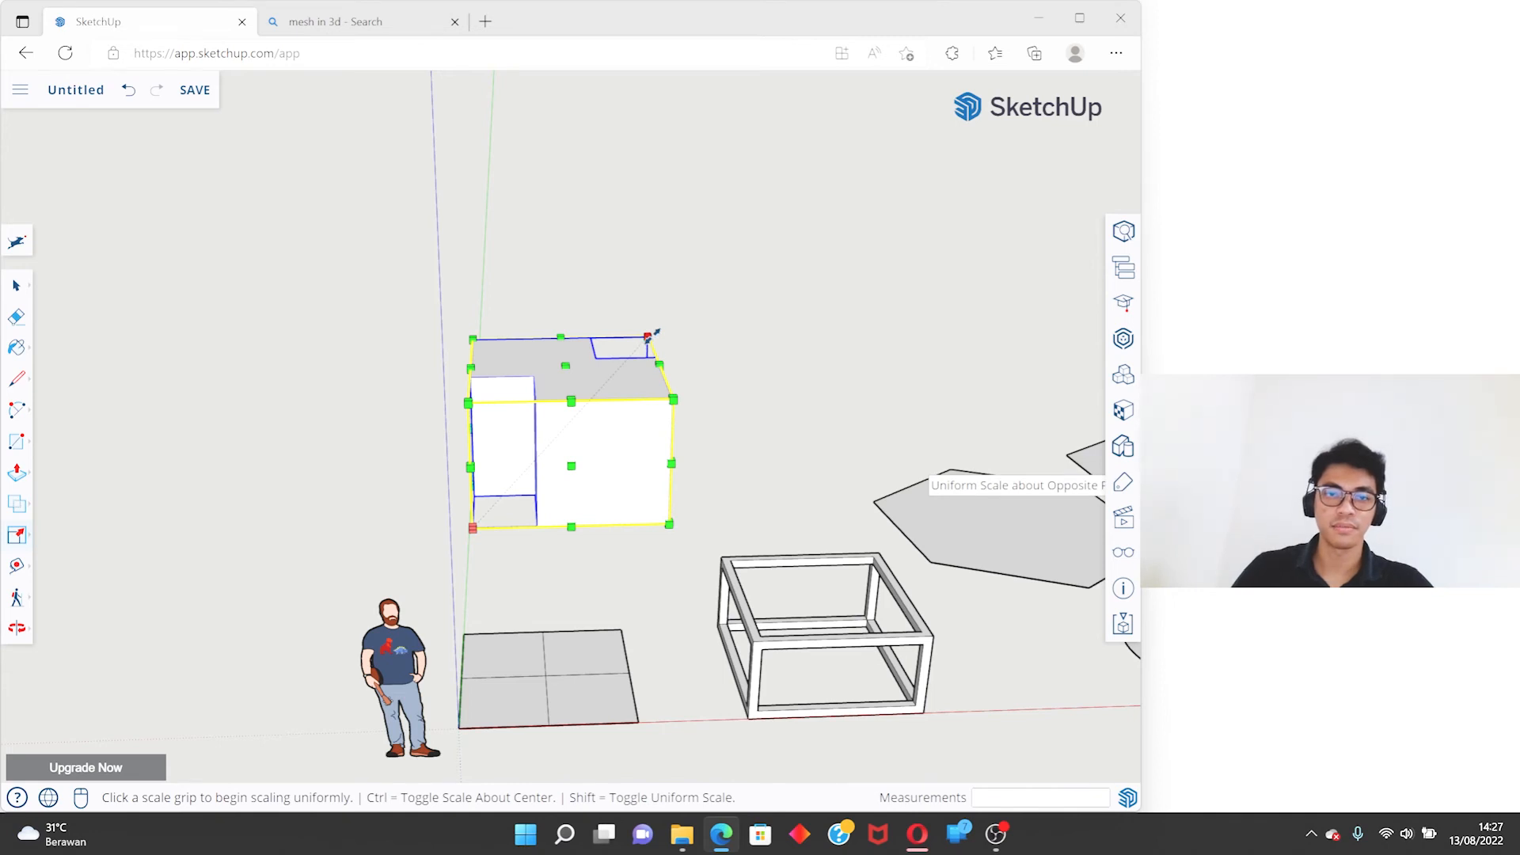
click(647, 337)
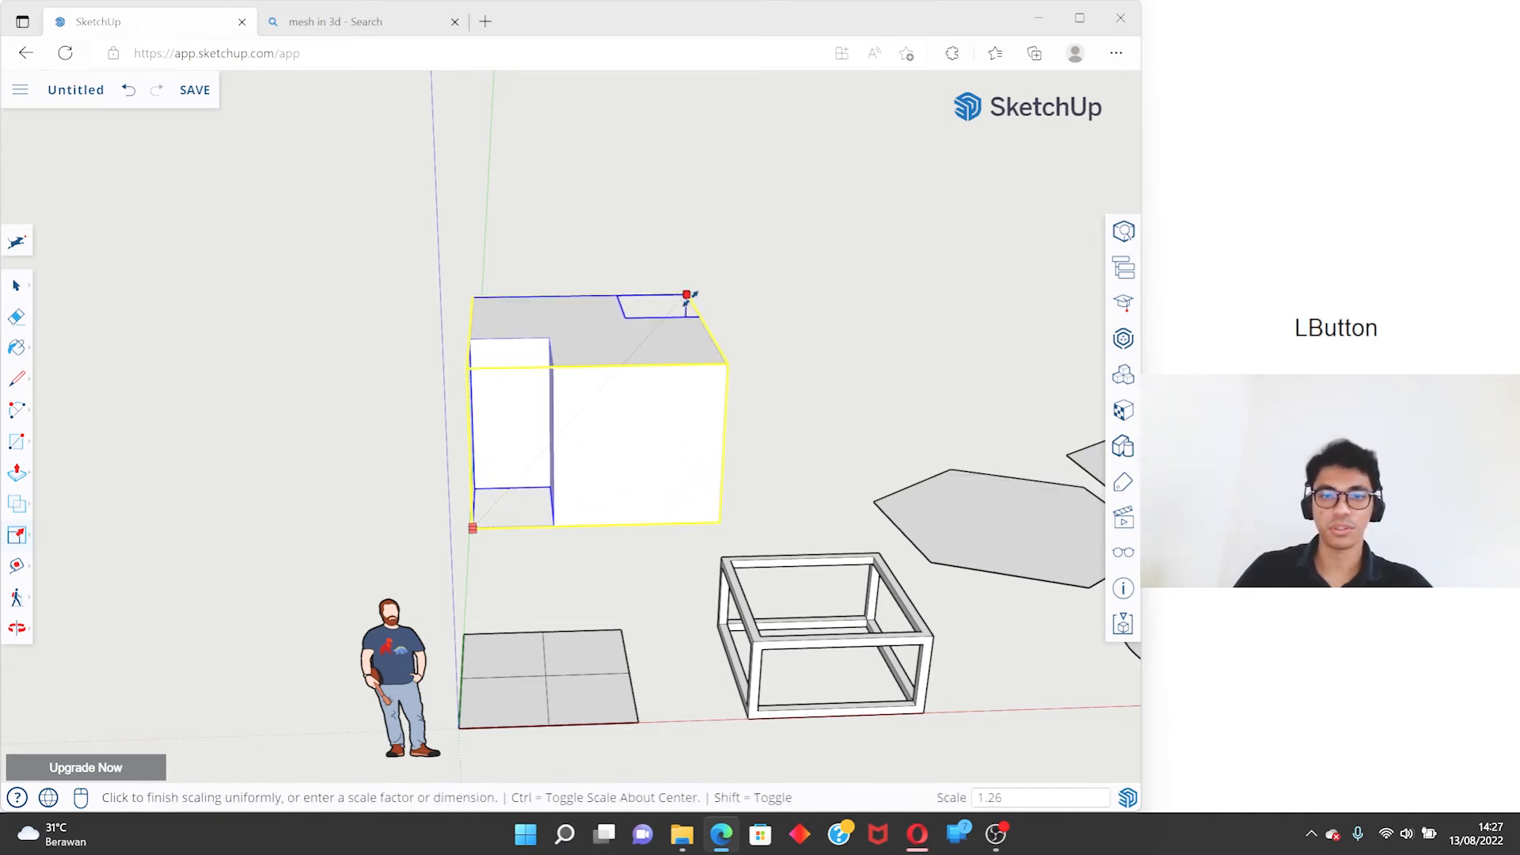
text(2)
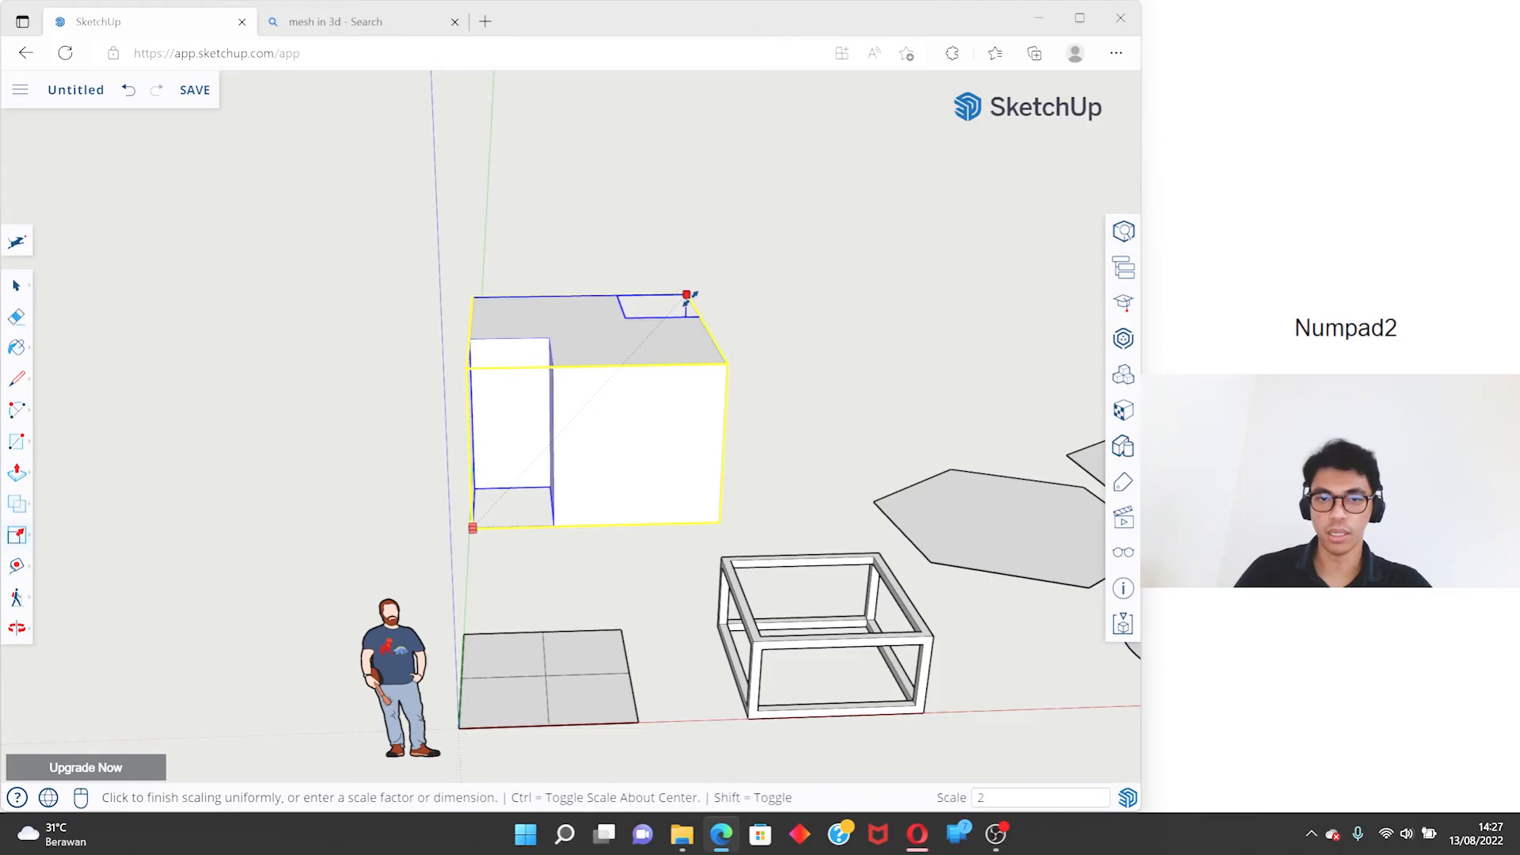
key(Return)
- Check the length of the vertical notch edge with the Line tool, cancel the line and undo the scaling by 2
key(l)
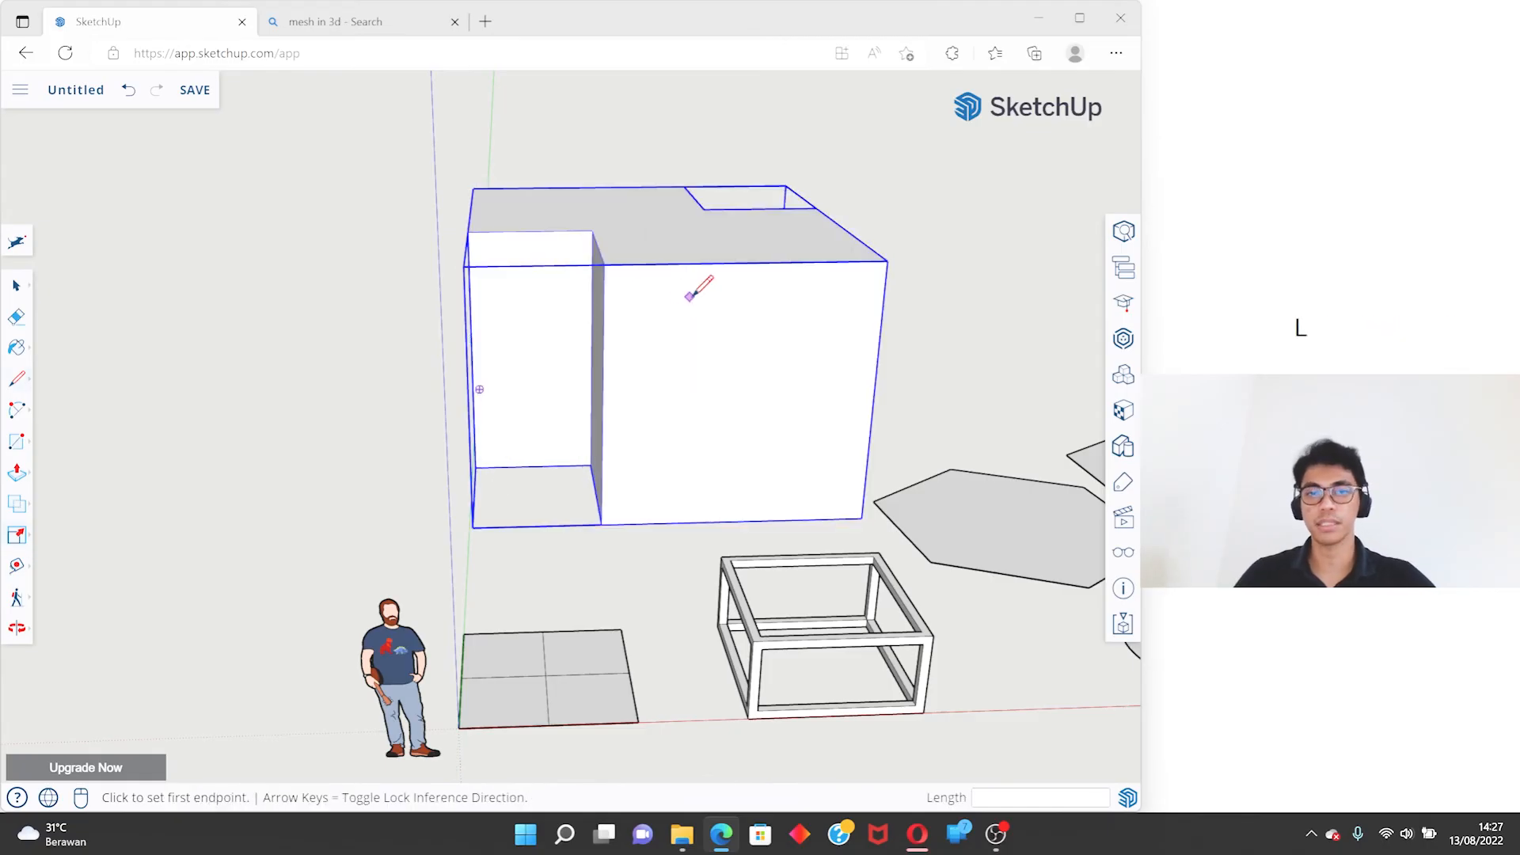
click(605, 264)
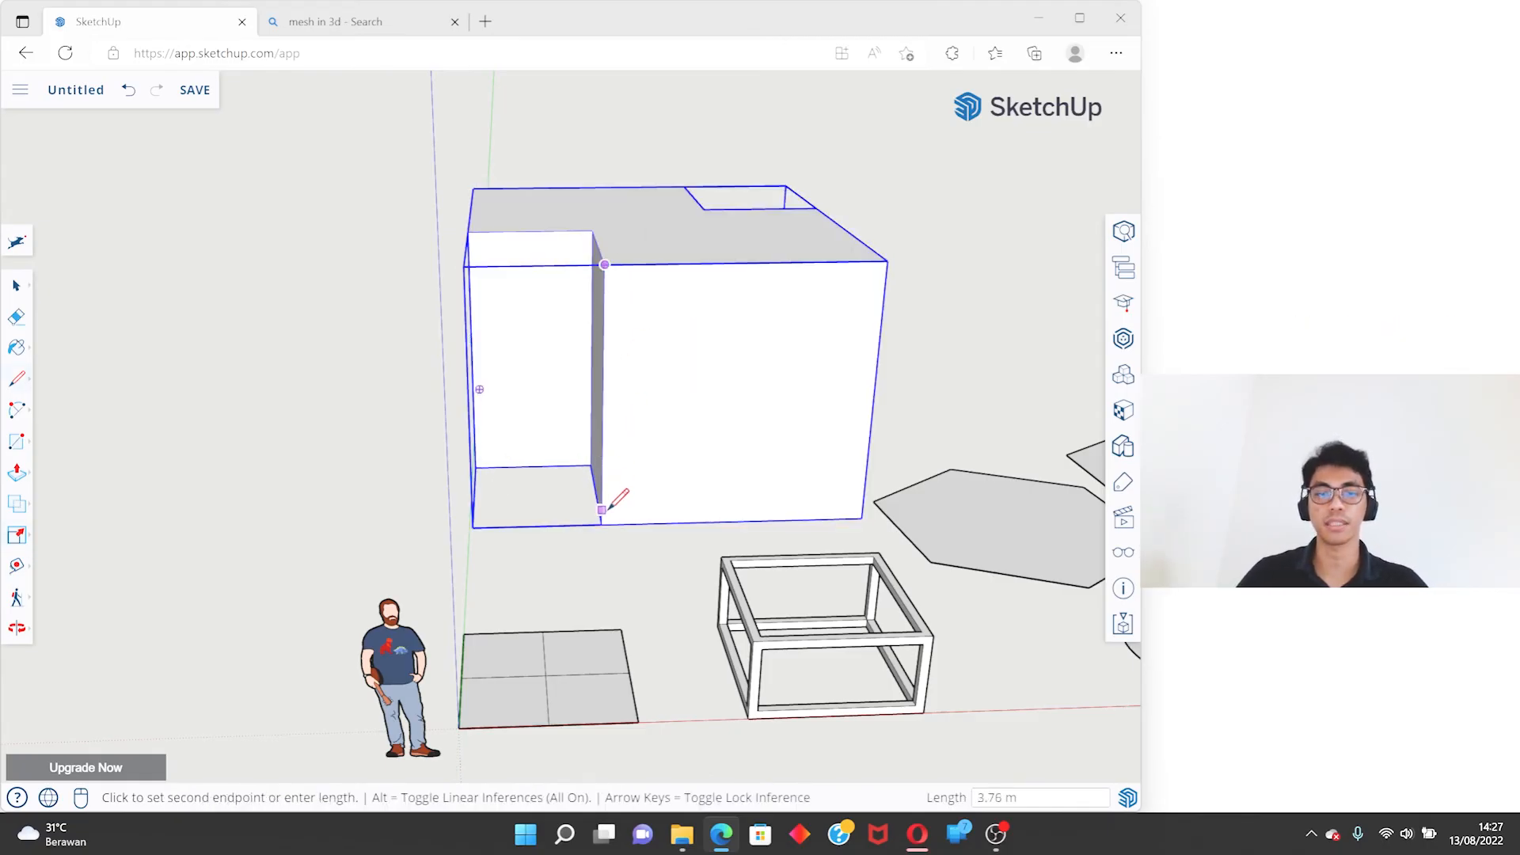
key(space)
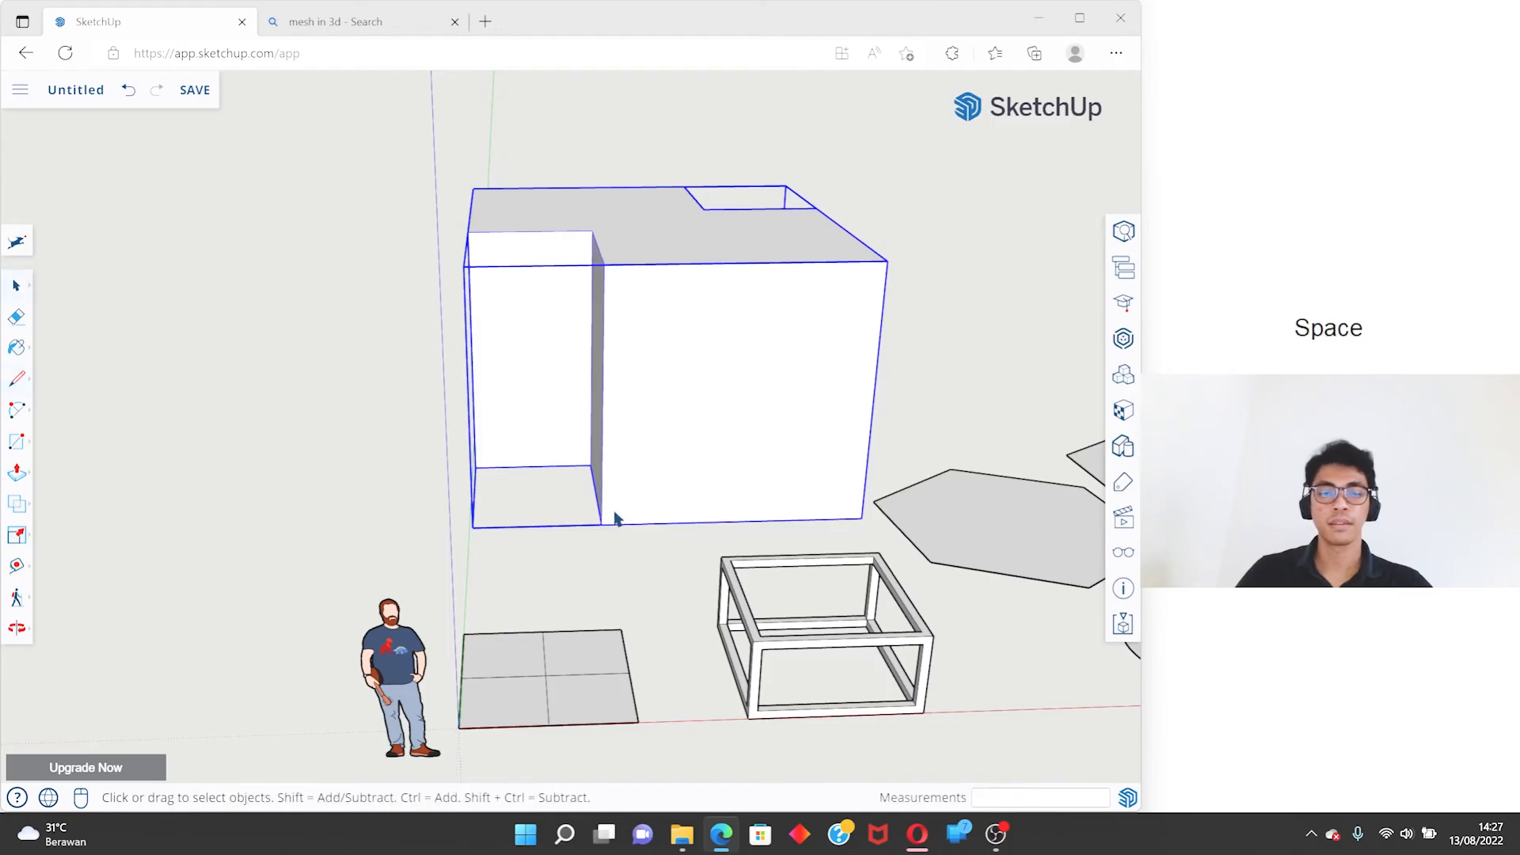
key(ctrl+z)
- Scale the merged solid uniformly by a factor of 1.5 from the same upper corner
key(s)
click(648, 339)
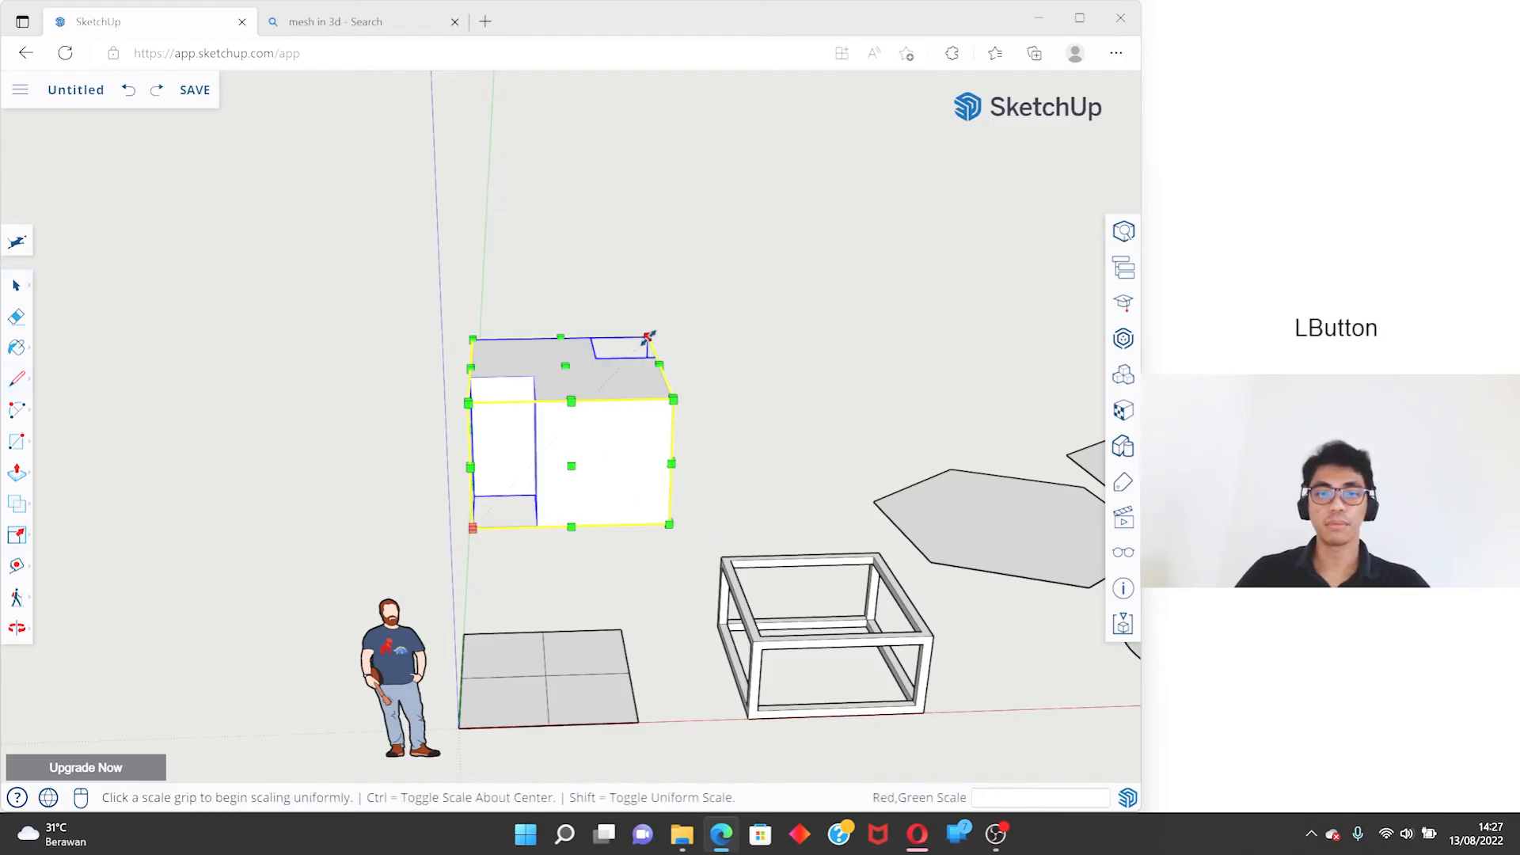
text(1.5)
key(Return)
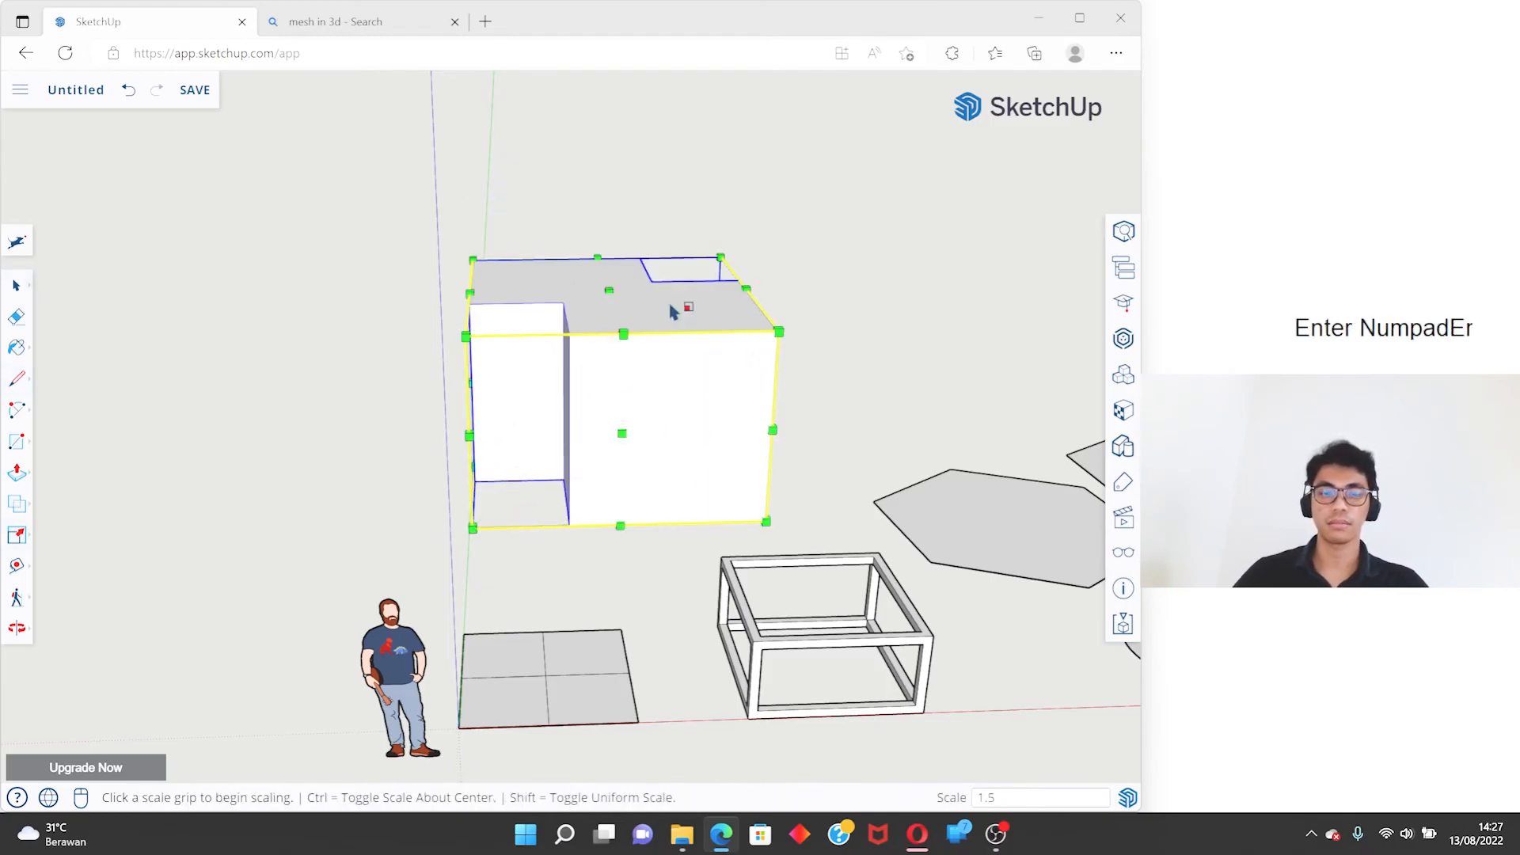
- Check the notch edge's length on the enlarged solid with the Line tool, cancel the line and undo the scaling by 1.5
key(l)
click(570, 333)
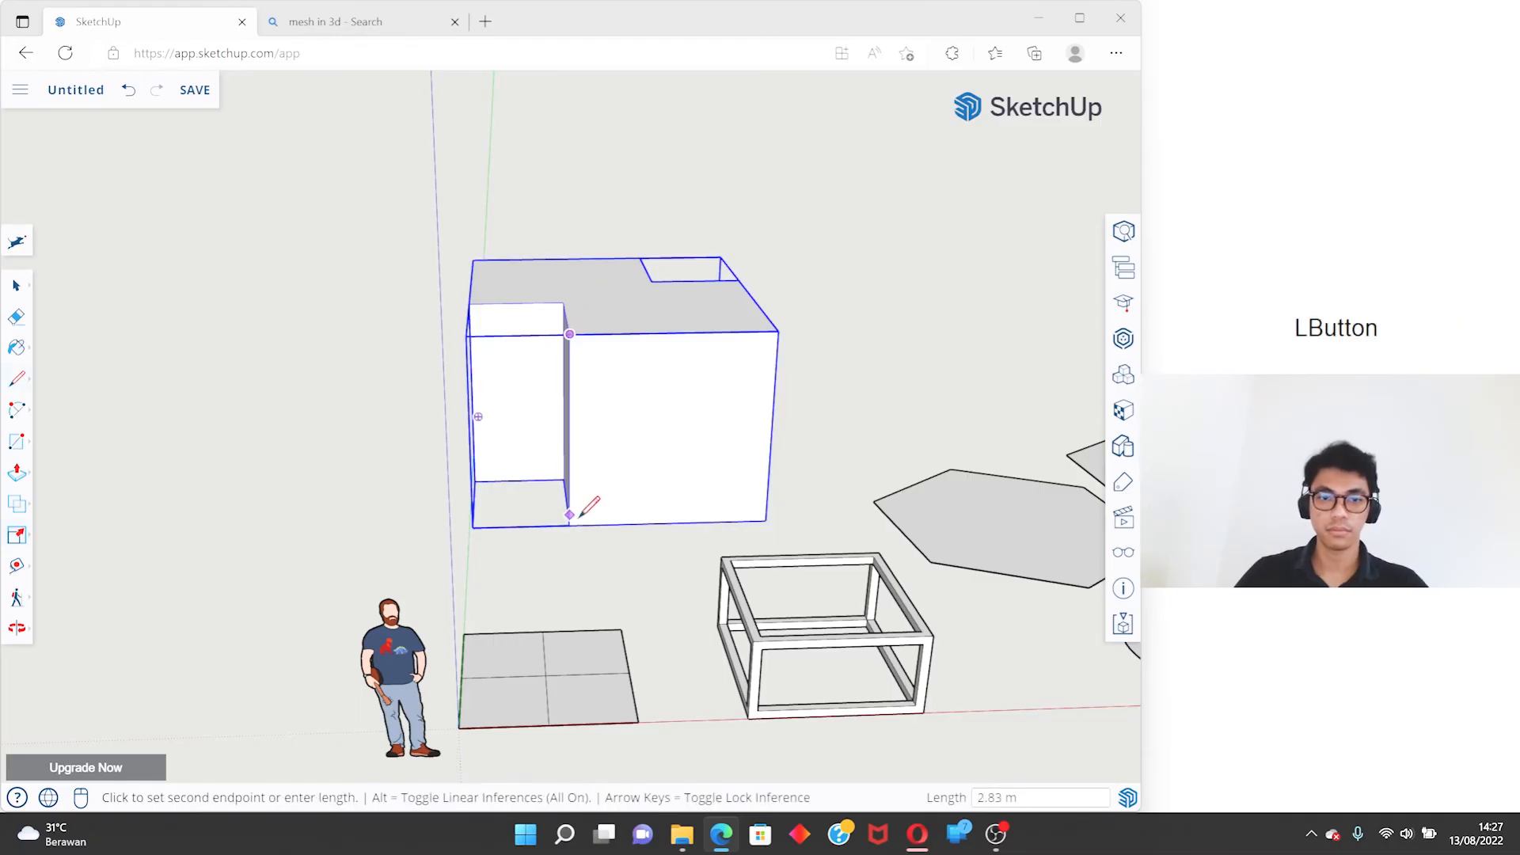
middle_drag(623, 420, 533, 326)
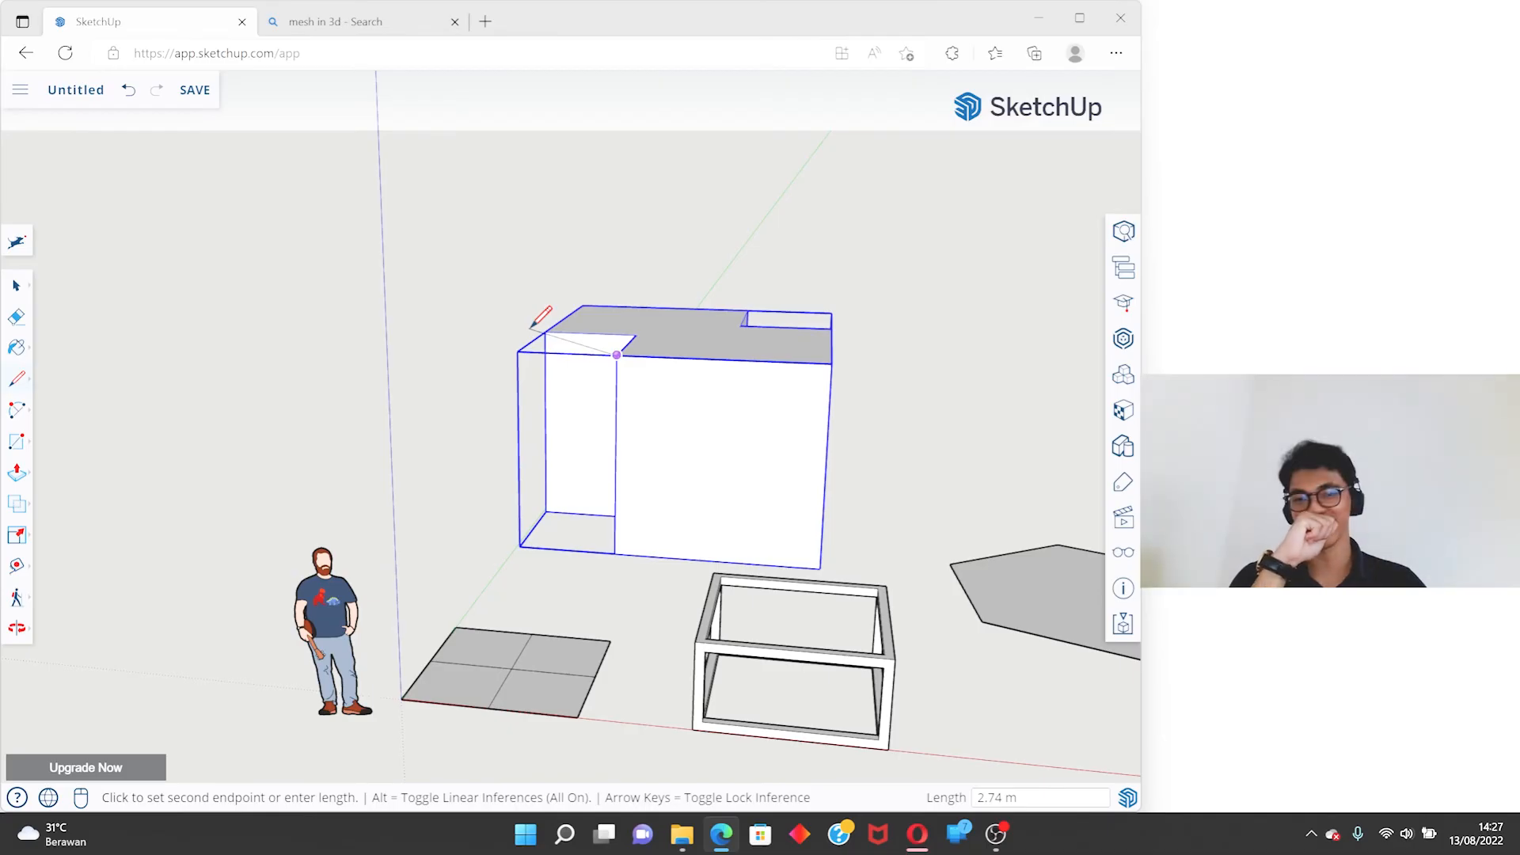
key(space)
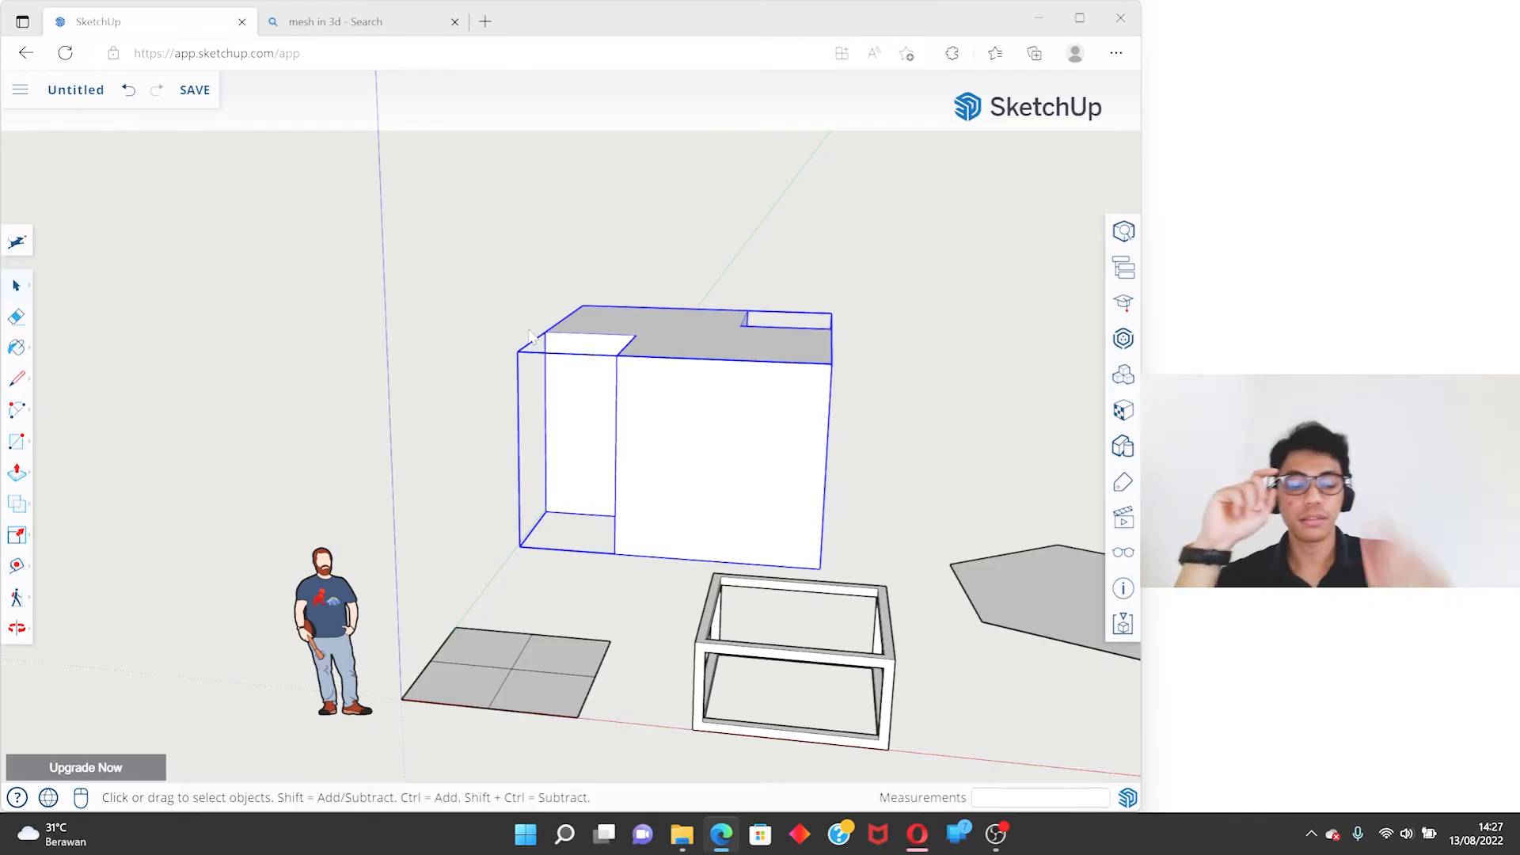
key(ctrl+z)
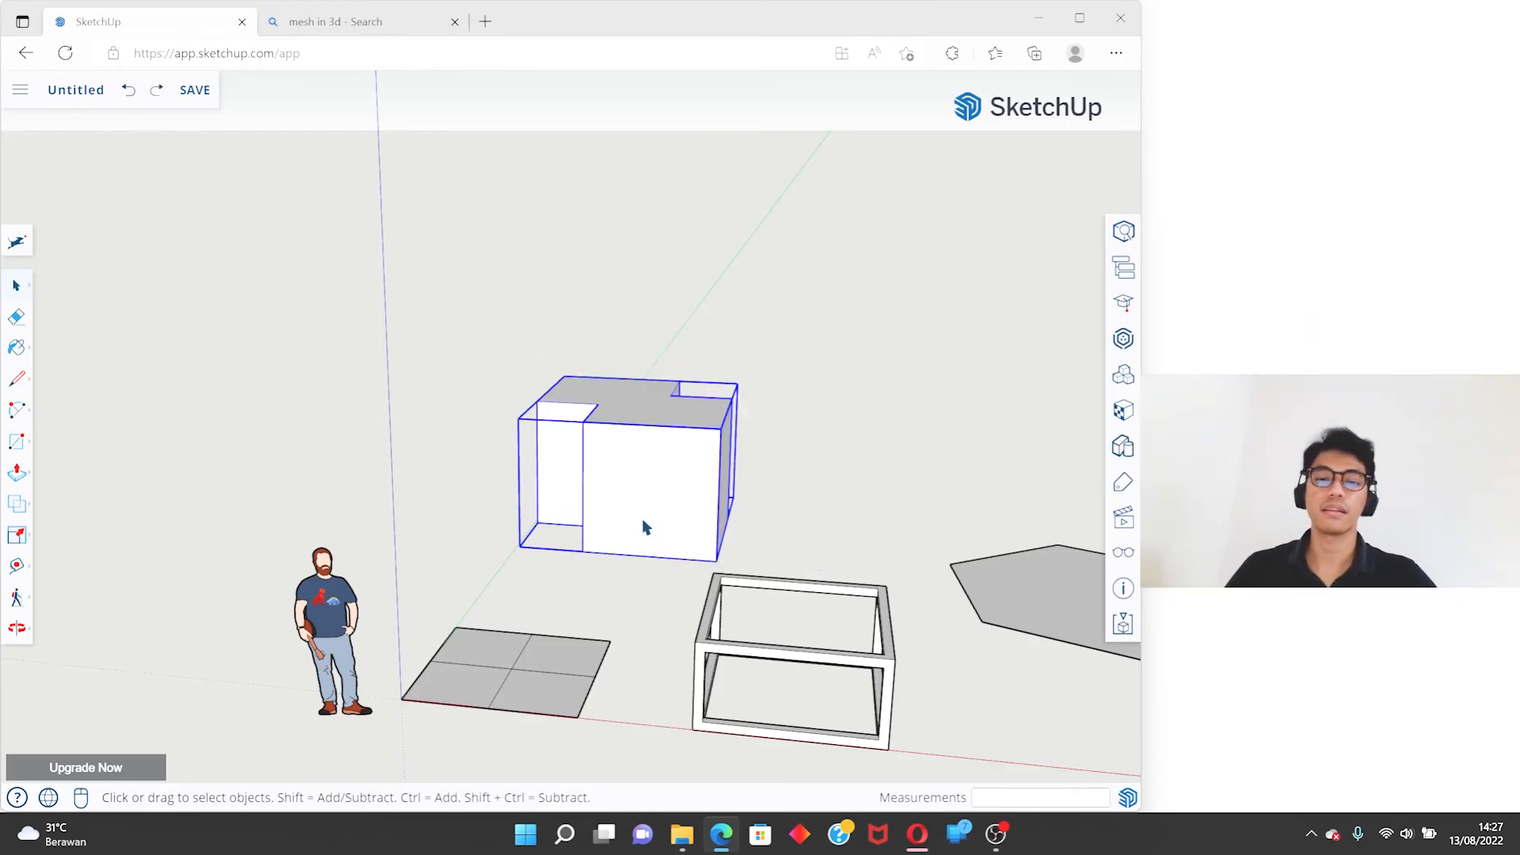
- Copy the merged solid vertically with the Move tool and align the copy's lower notch corner with the original's top notch corner
scroll(633, 513, up, 5)
mouse_move(577, 465)
middle_down()
mouse_move(644, 465)
mouse_move(485, 401)
mouse_move(739, 451)
middle_up()
scroll(510, 449, down, 5)
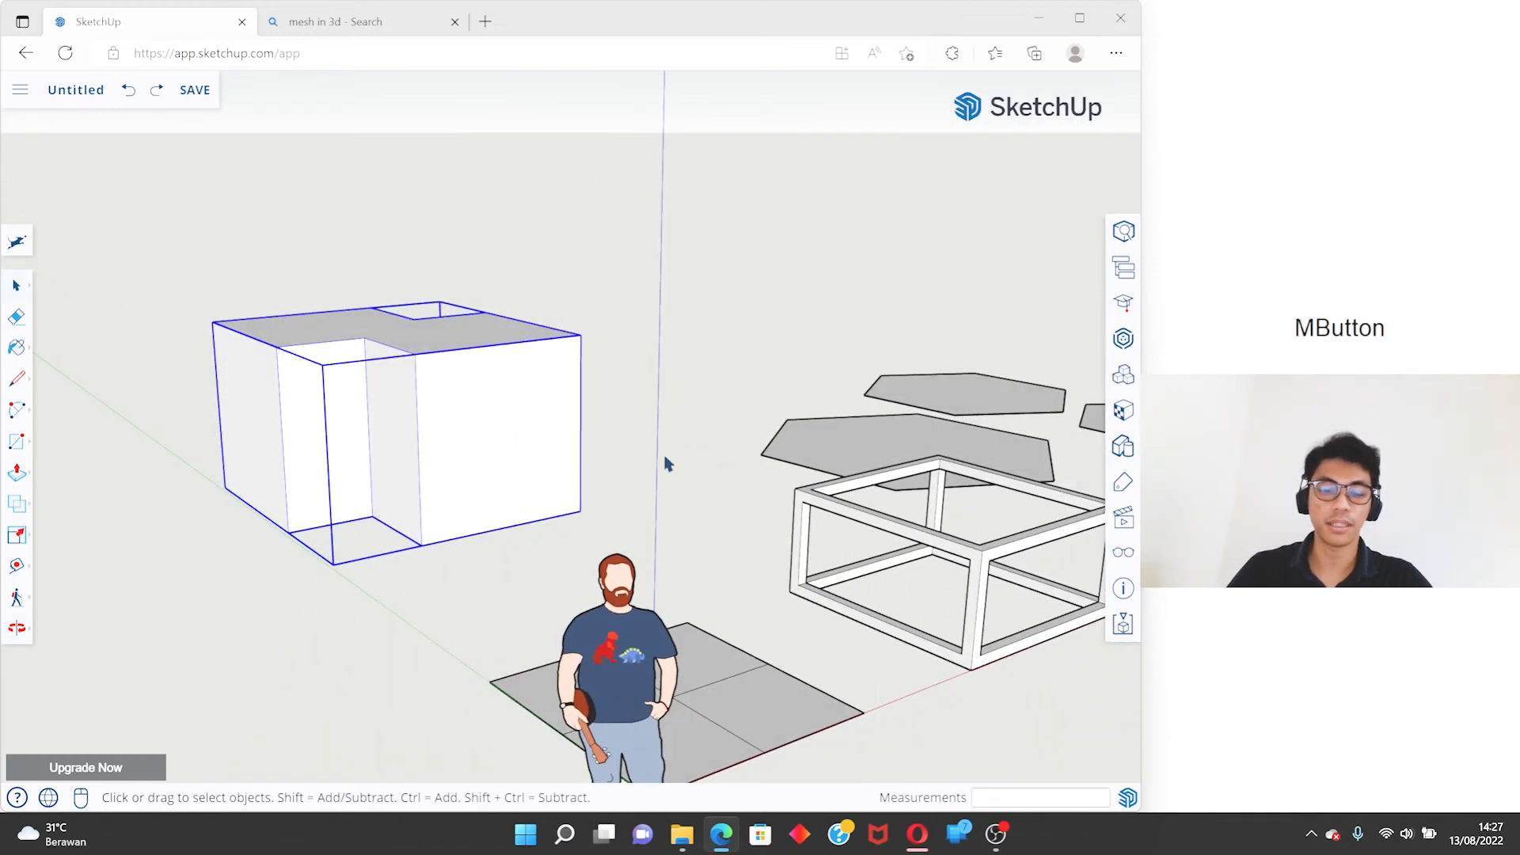
scroll(580, 468, up, 4)
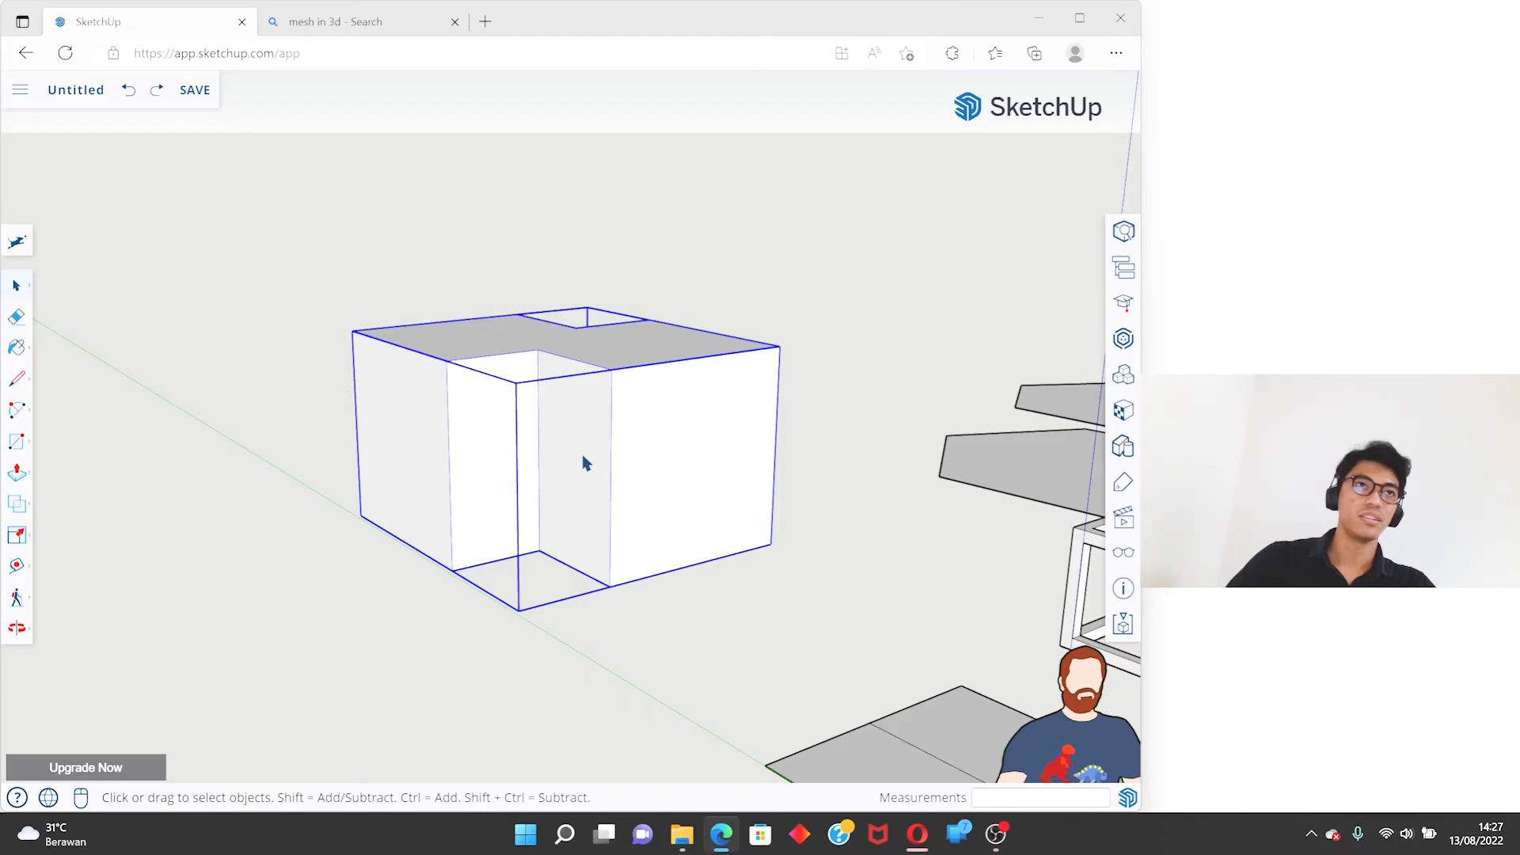
key(m)
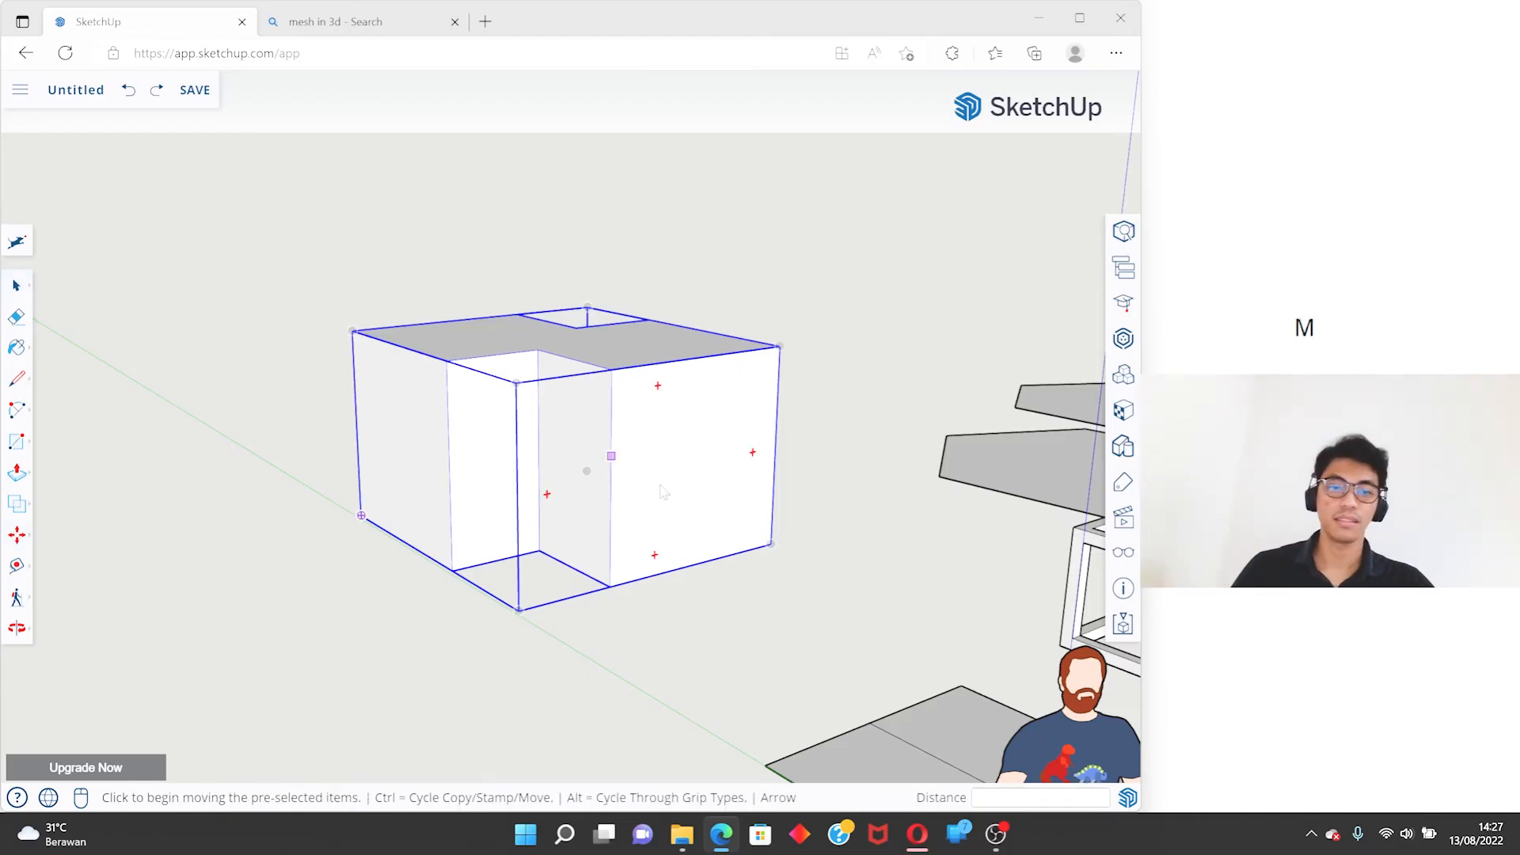
click(622, 569)
key(ctrl)
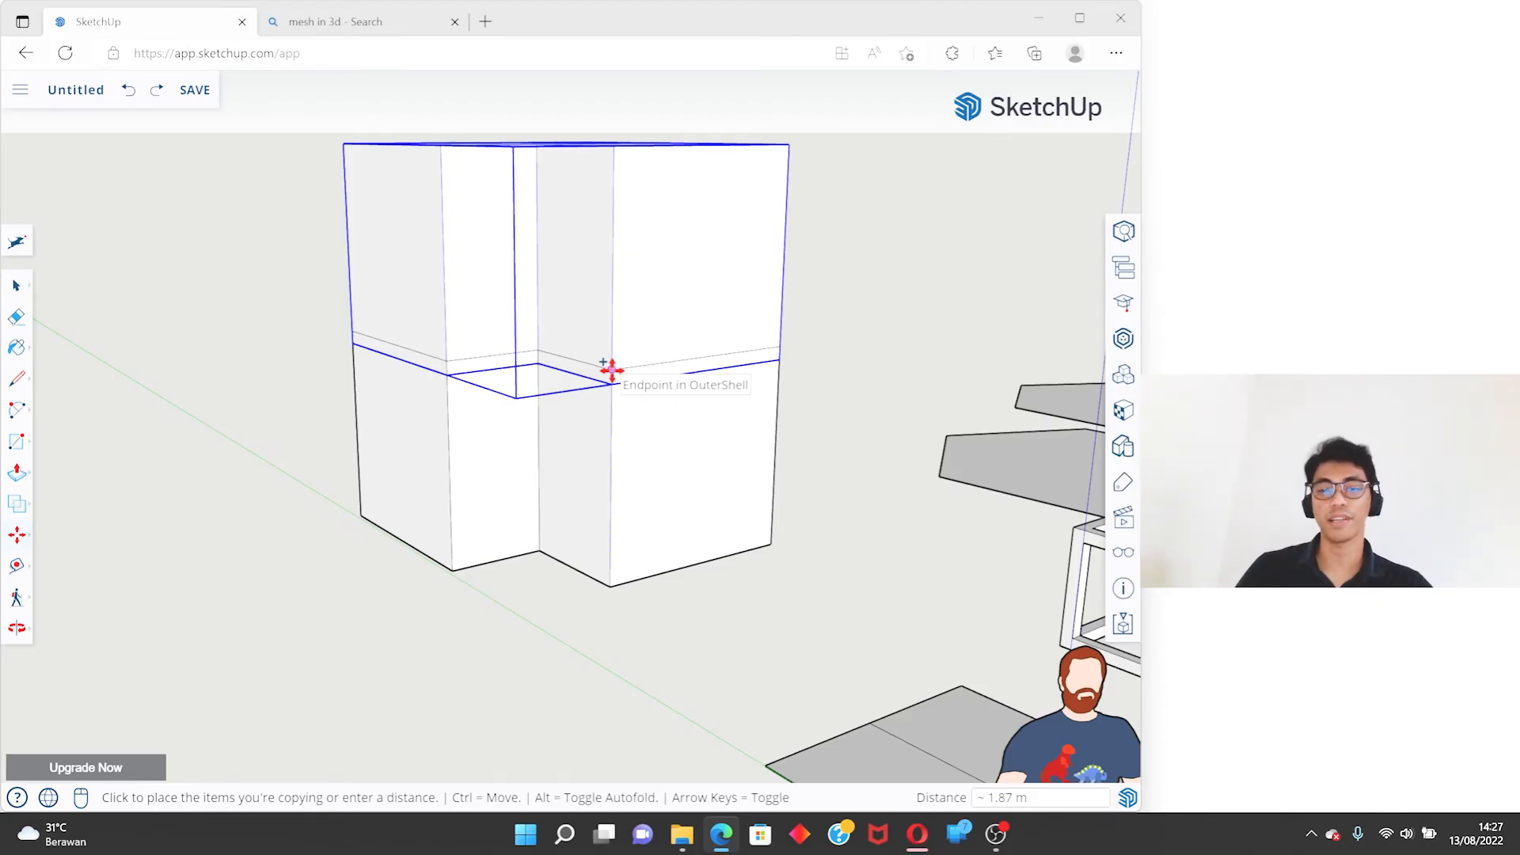
click(611, 368)
mouse_move(610, 370)
middle_down()
mouse_move(665, 451)
mouse_move(607, 380)
middle_up()
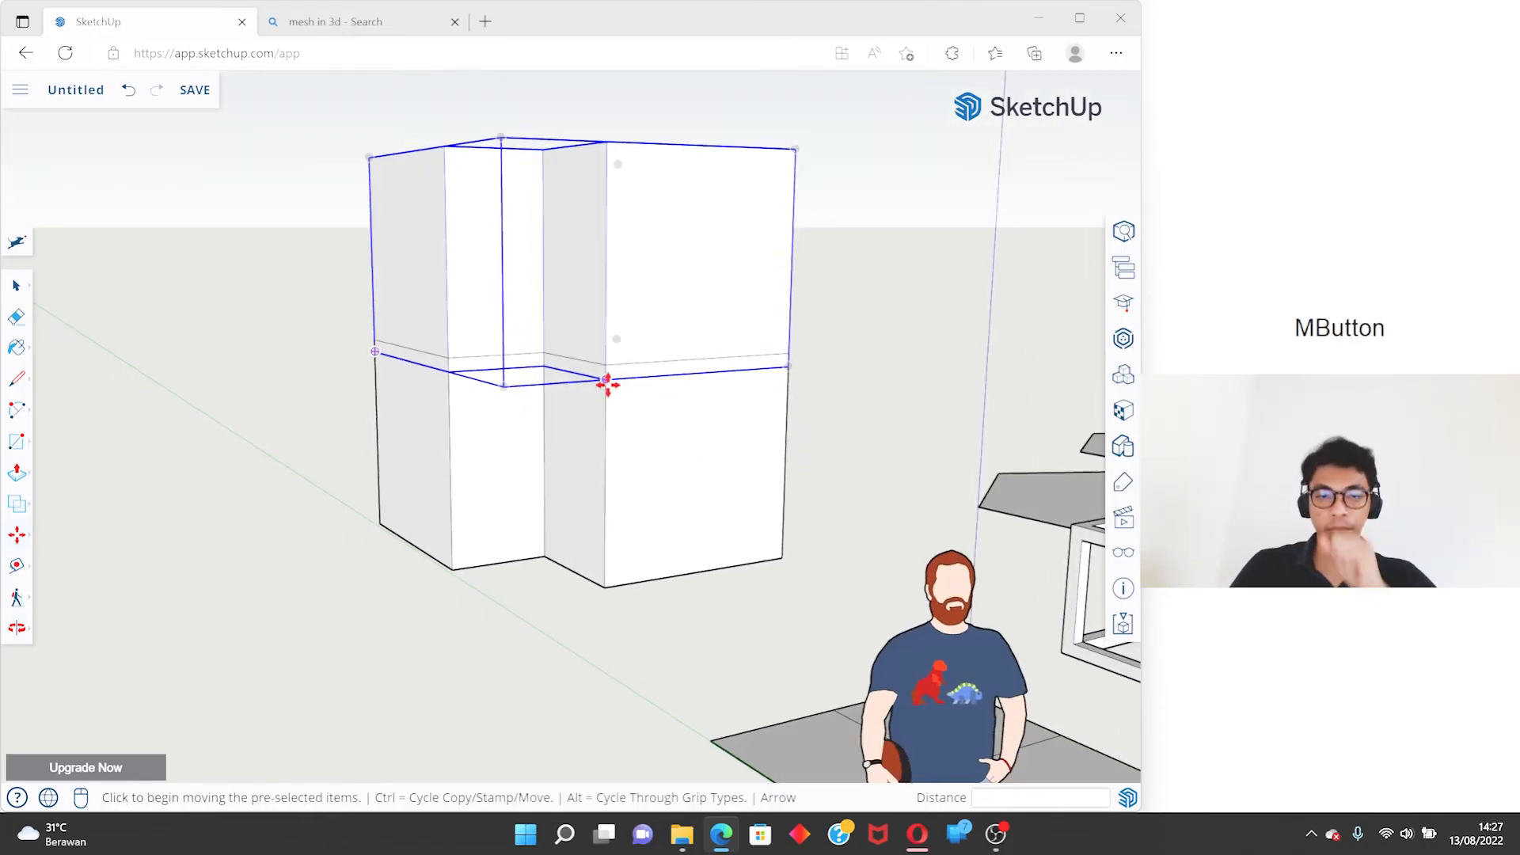
click(605, 380)
click(606, 365)
- Copy the lower solid of the stack with the Move tool and place the copy separately beside the stack
key(space)
click(757, 365)
mouse_move(757, 372)
middle_down()
mouse_move(472, 292)
mouse_move(749, 343)
middle_up()
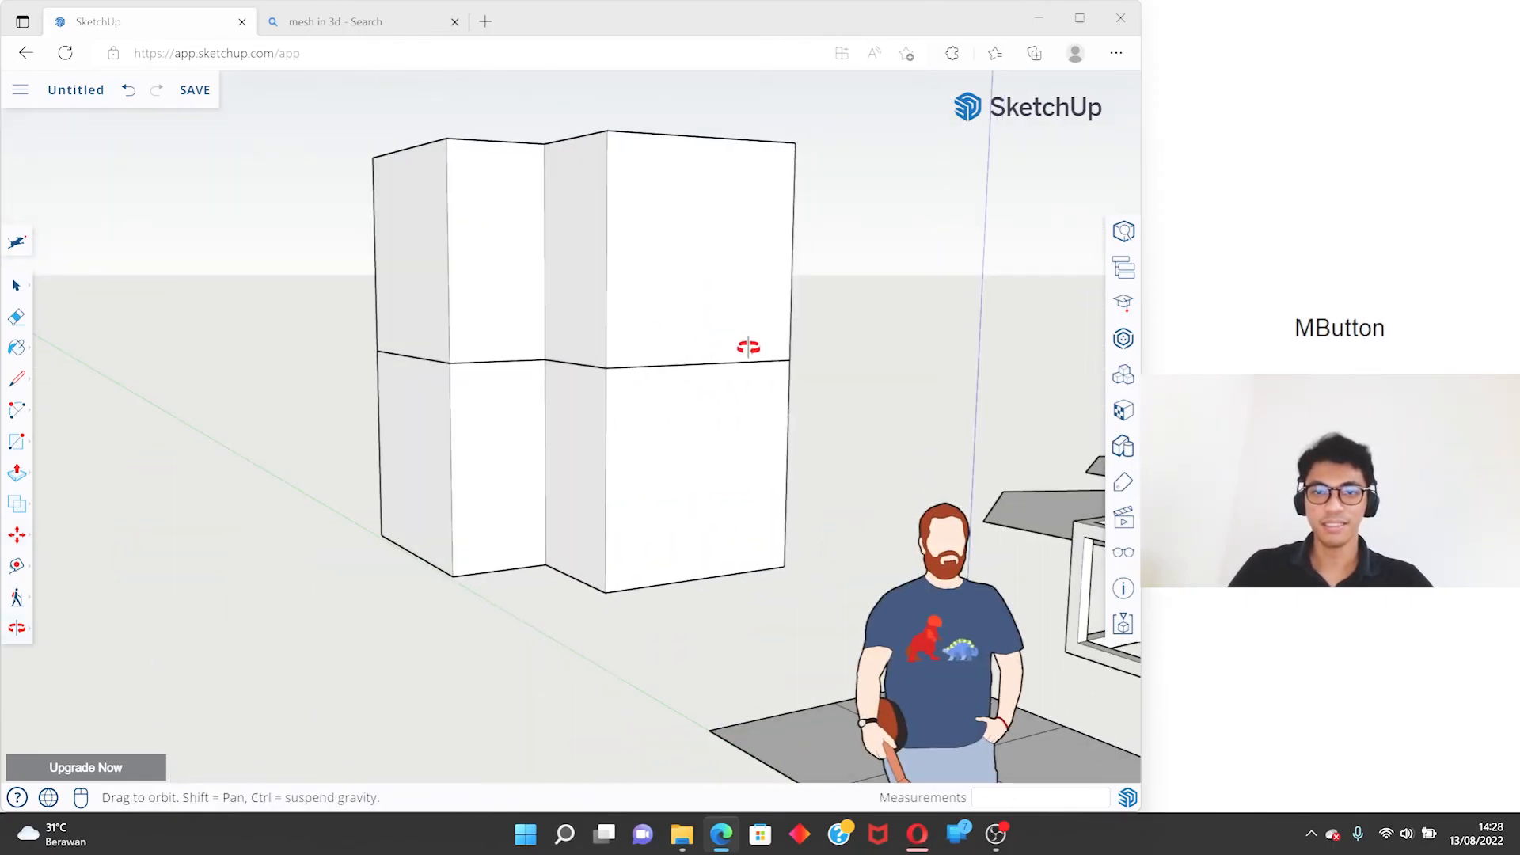
scroll(736, 441, down, 3)
middle_drag(736, 440, 678, 502)
key(ctrl)
click(616, 499)
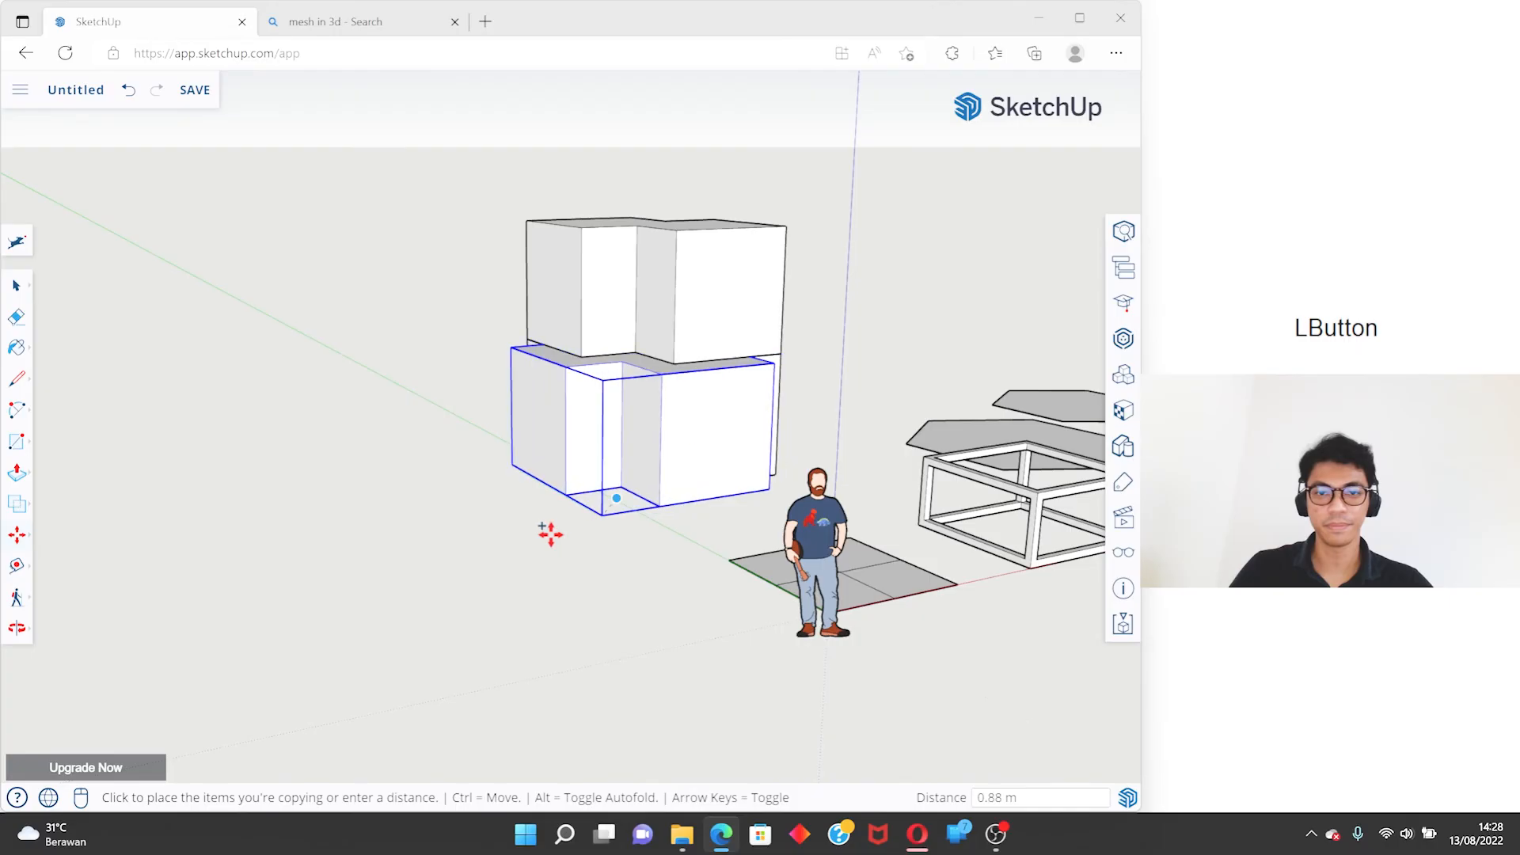
click(213, 549)
key(space)
- Try scaling the separate copy uniformly from its far upper corner and cancel the scaling
scroll(387, 470, down, 3)
shift+middle_drag(388, 471, 483, 404)
scroll(483, 400, up, 2)
key(s)
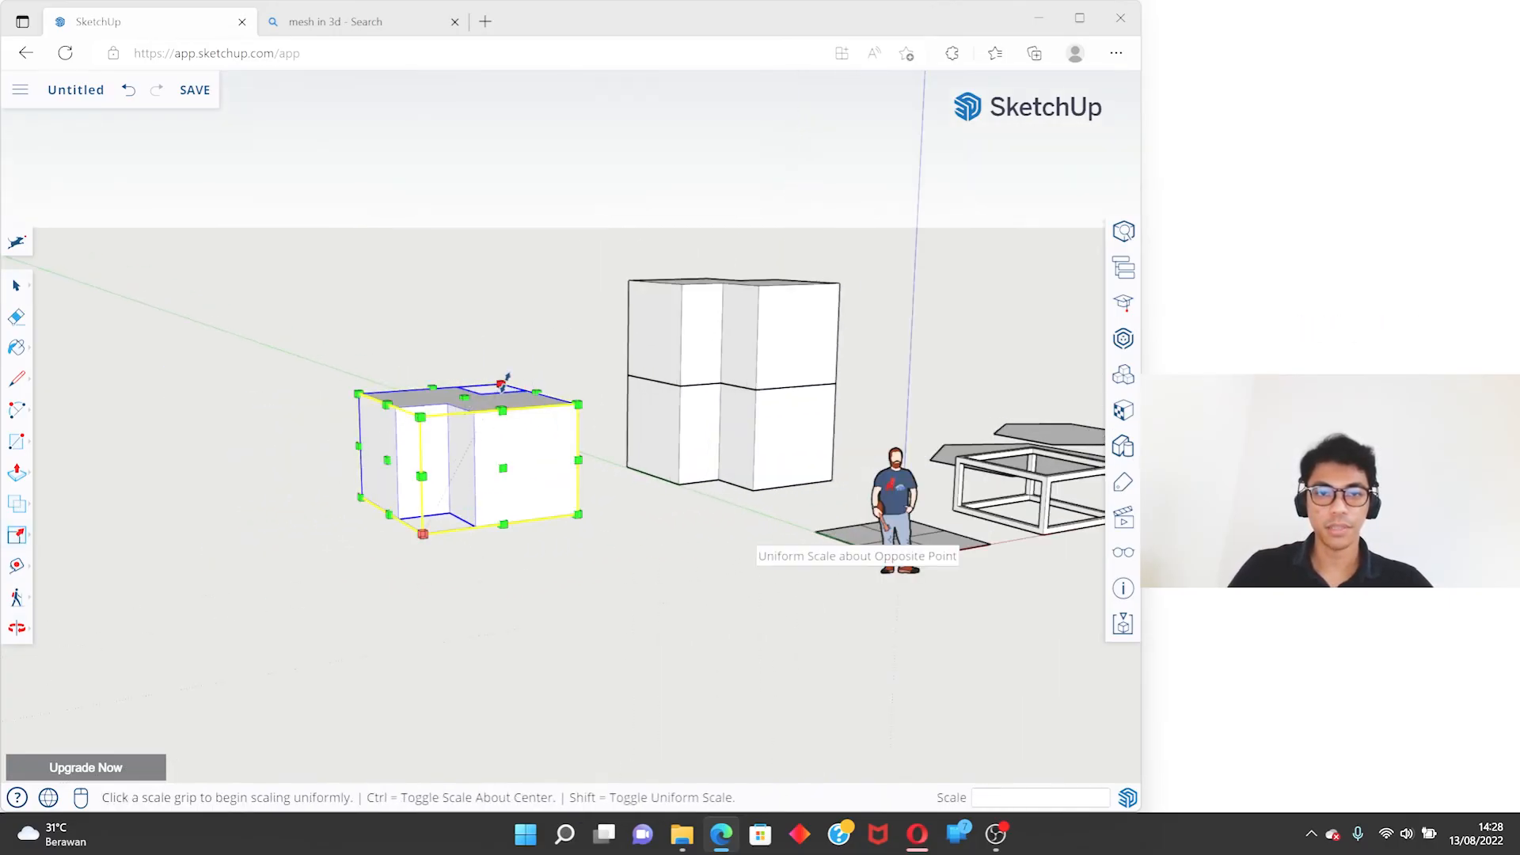
click(501, 385)
mouse_move(562, 260)
middle_down()
mouse_move(525, 380)
mouse_move(577, 262)
middle_up()
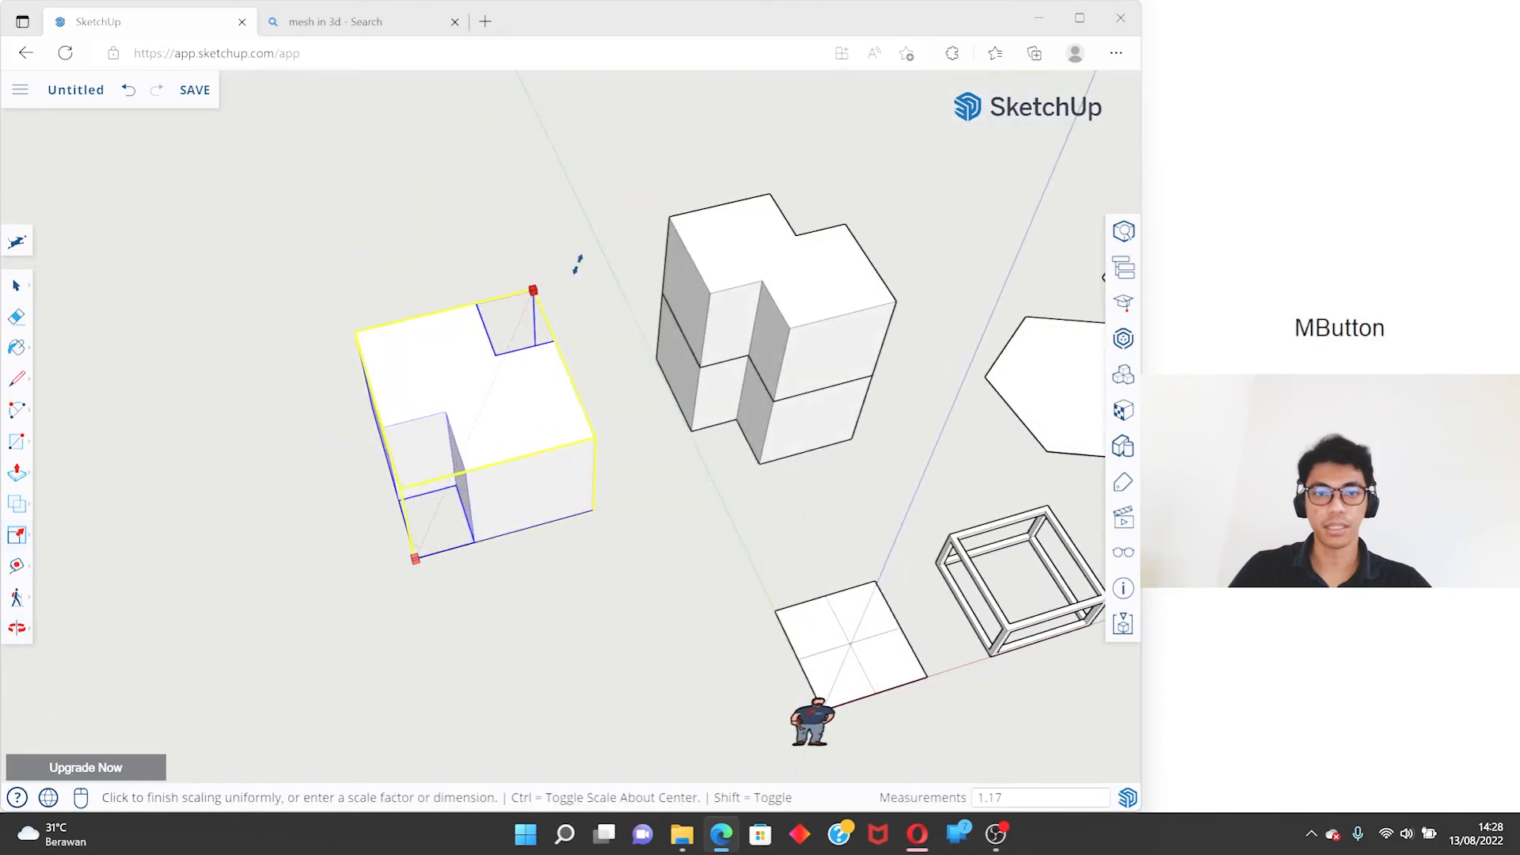
key(space)
- Try stretching the separate copy along the blue axis from its top-center grip and cancel the scaling
key(s)
click(458, 426)
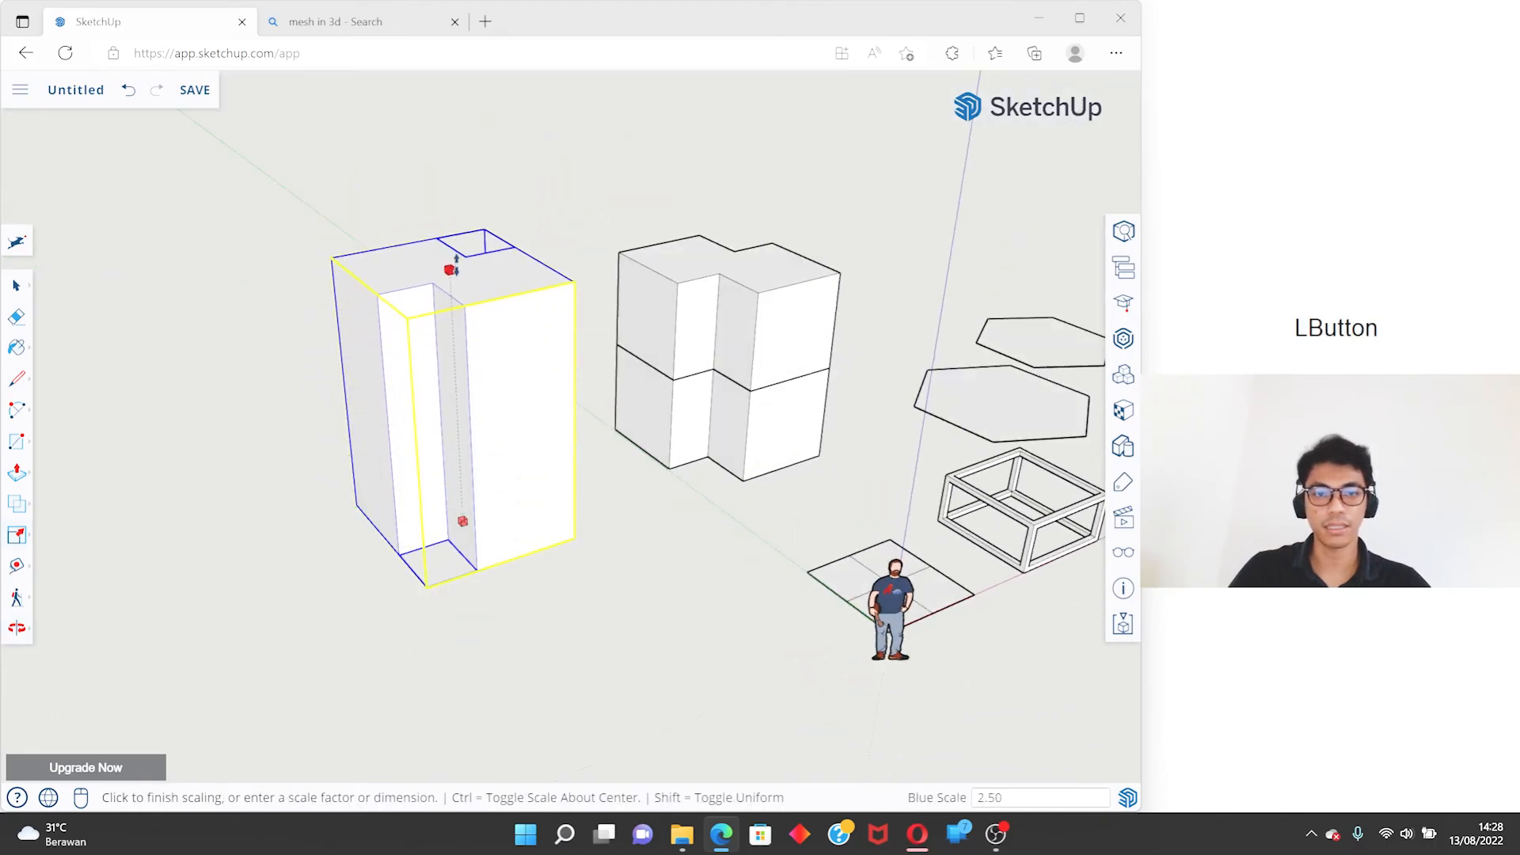
key(s)
click(501, 515)
key(space)
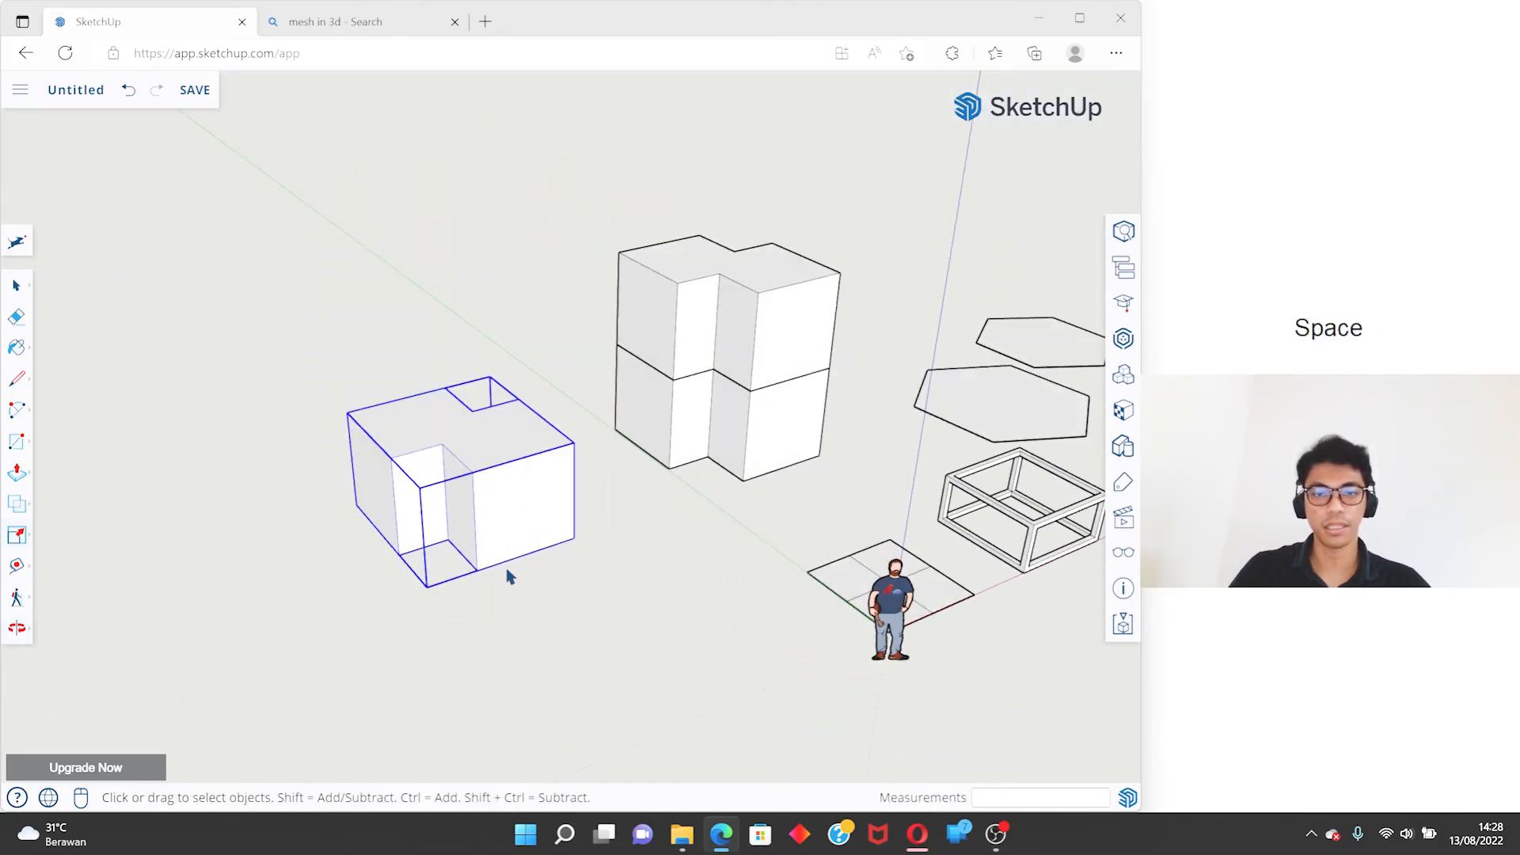
- Try scaling the separate copy from its top-center grip with uniform scaling toggled on, and cancel it
middle_drag(509, 577, 338, 373)
key(s)
click(182, 382)
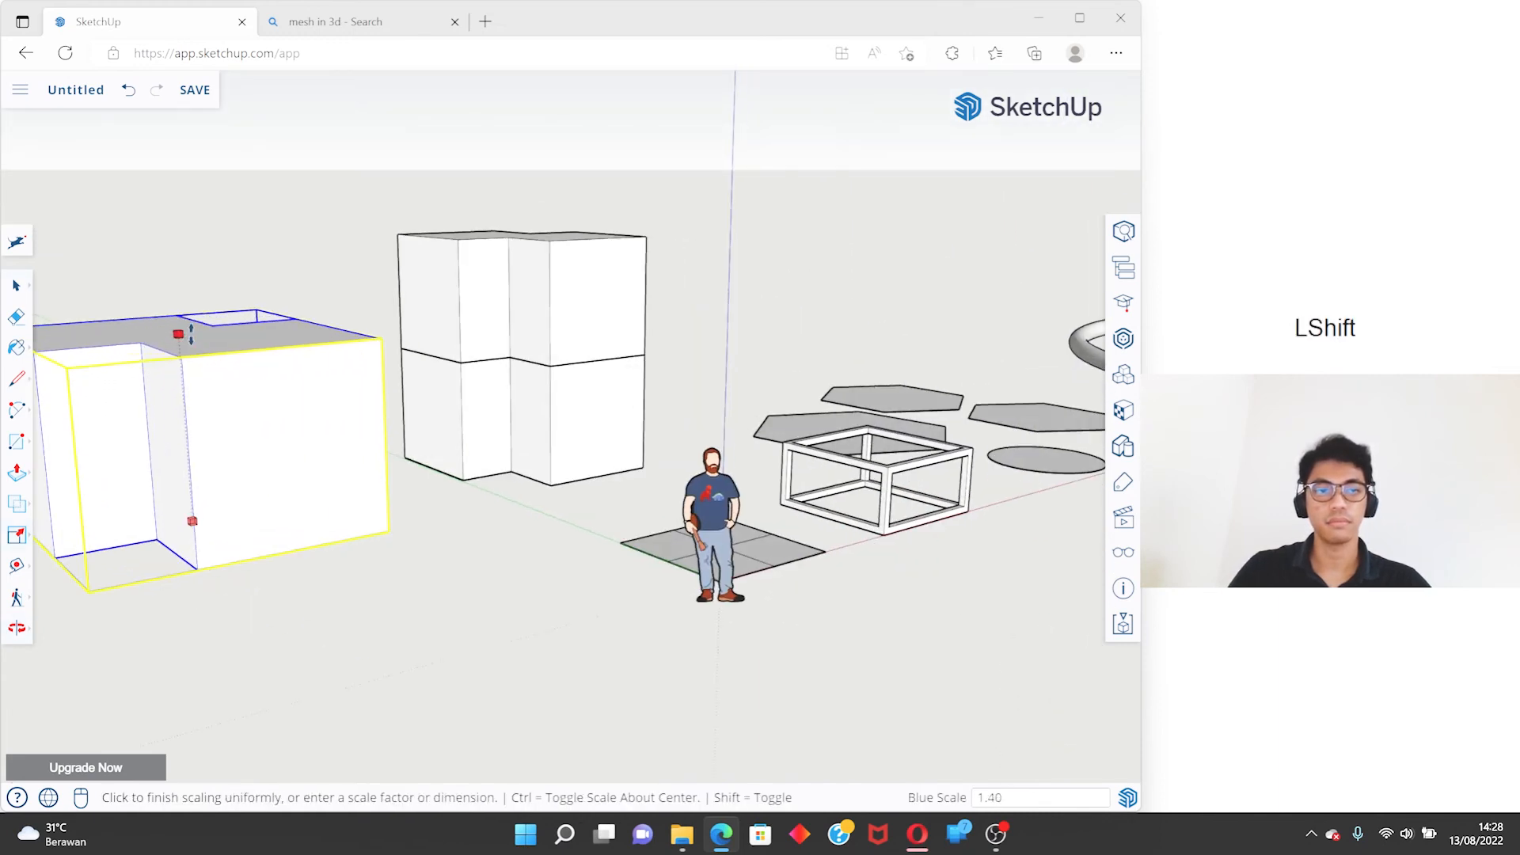
shift+middle_drag(203, 345, 523, 377)
key(space)
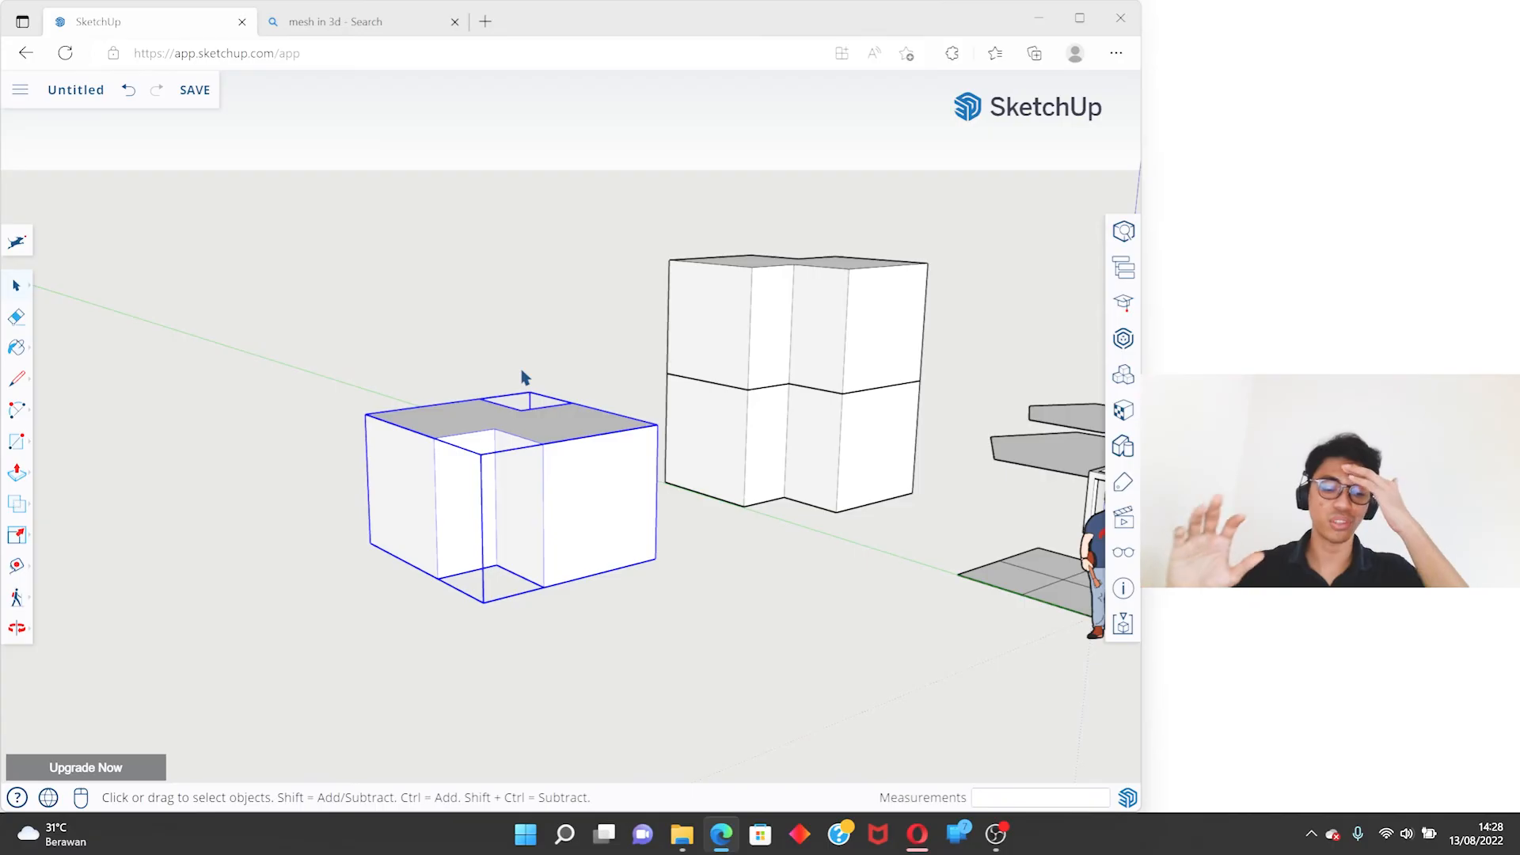
- Scale the separate copy along the blue axis by a factor of 2 and compare it with the stacked solids
key(s)
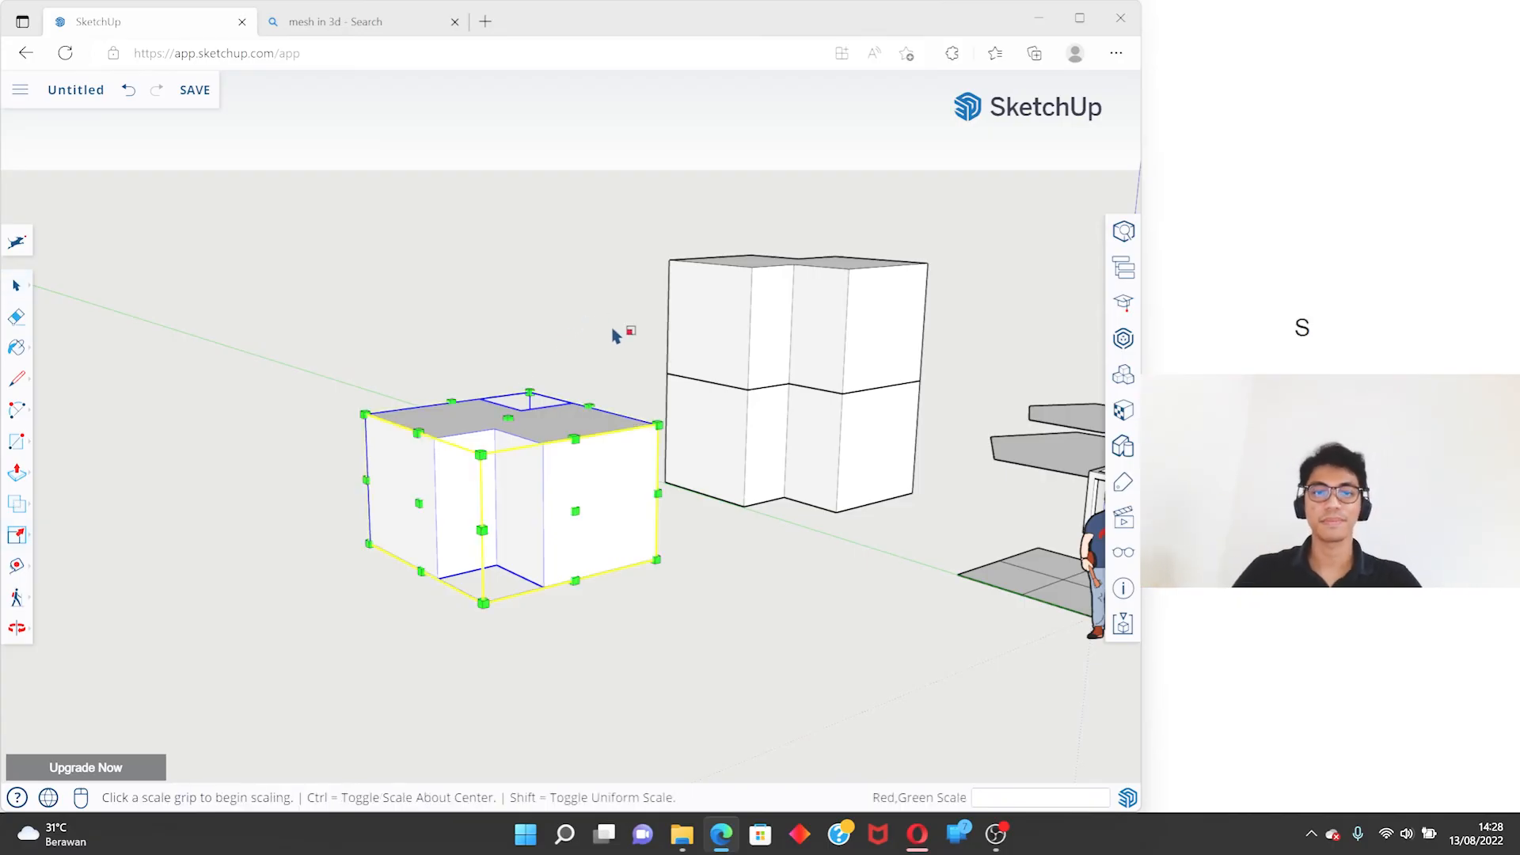
click(508, 417)
text(2)
key(Return)
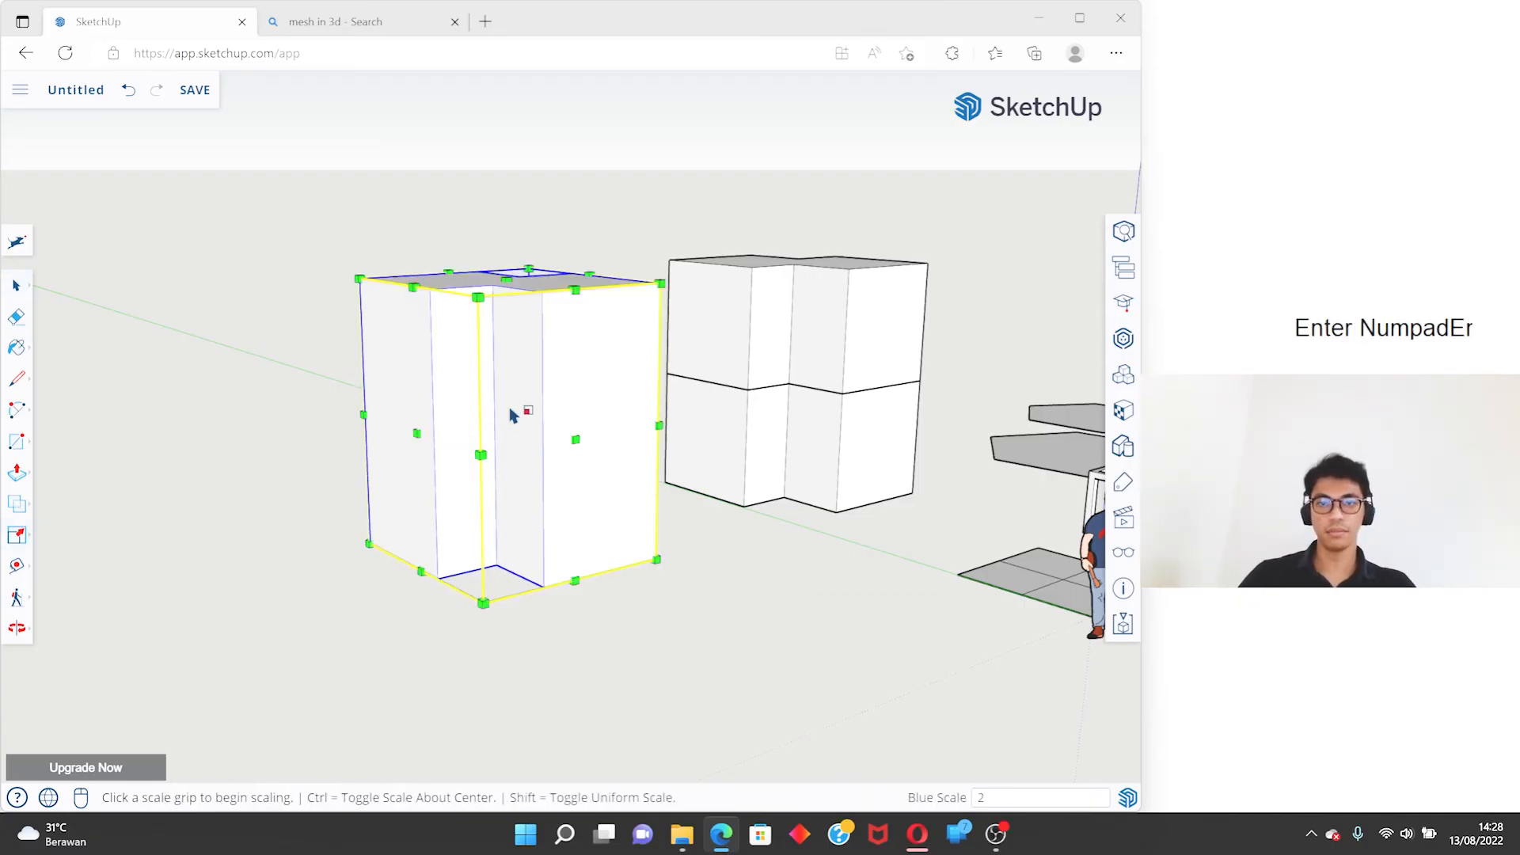
middle_drag(509, 415, 618, 525)
key(space)
middle_drag(787, 390, 807, 443)
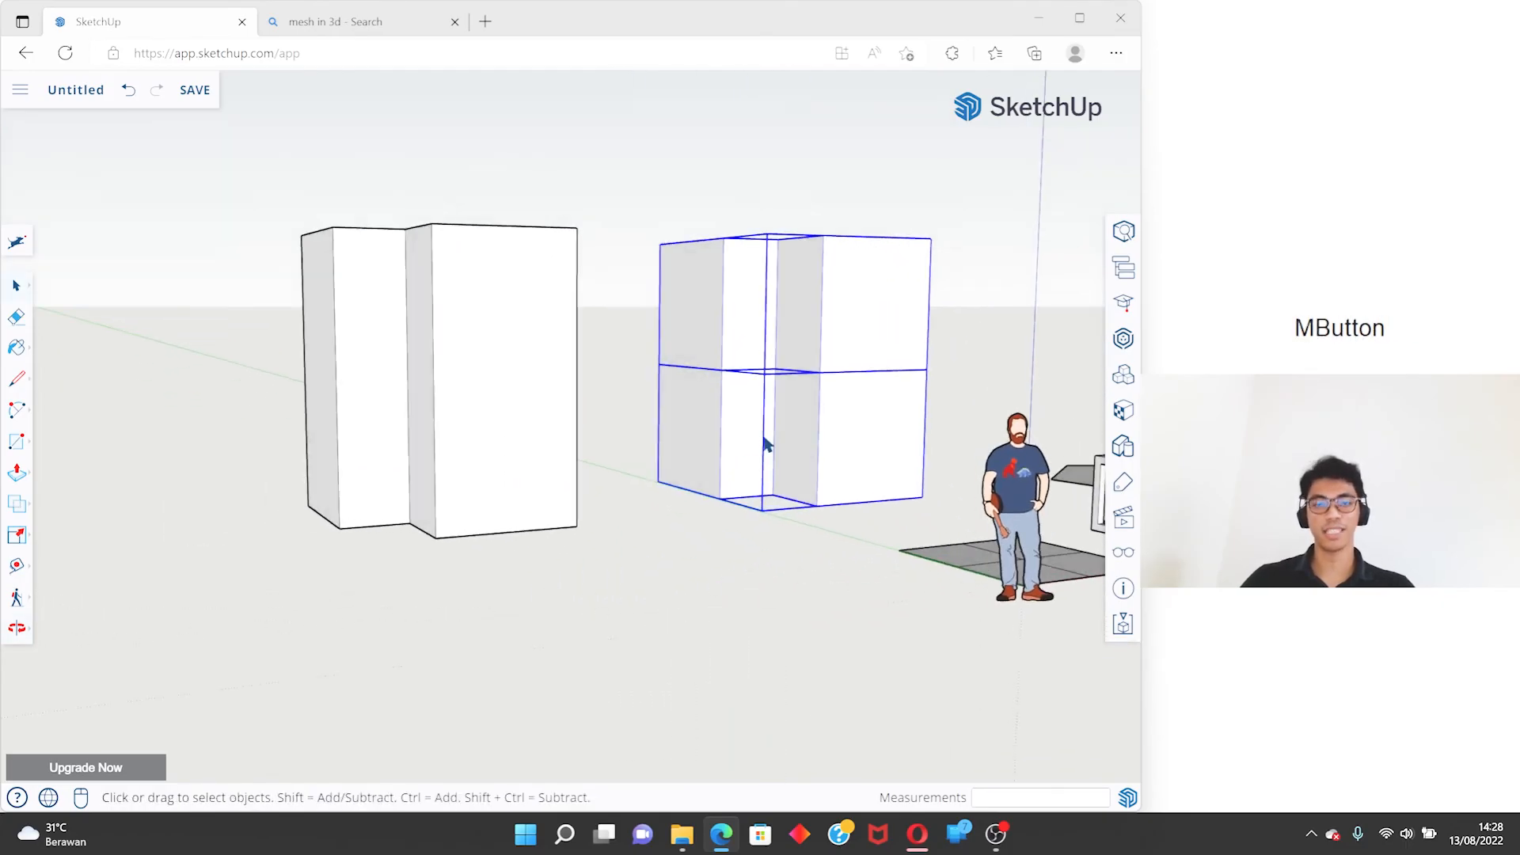
middle_drag(635, 375, 595, 622)
scroll(545, 578, down, 4)
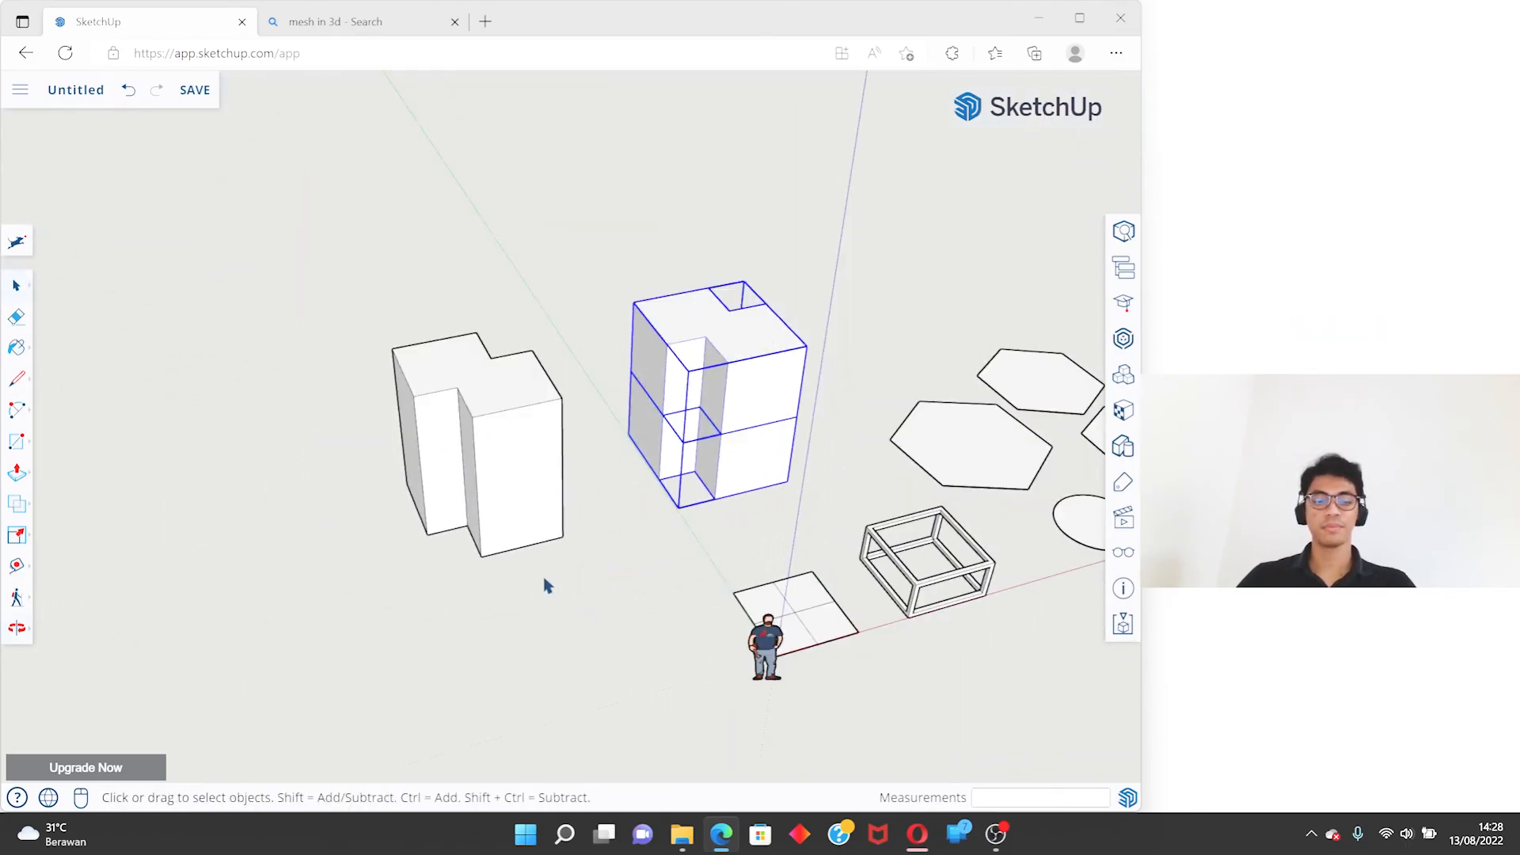
- Undo the vertical scaling and both copies of the merged solid
key(ctrl+z)
key(ctrl+z)
key(ctrl+z)
- Try scaling the merged solid uniformly from a top corner grip, switching between opposite point and center as the base, and cancel it
click(828, 349)
middle_drag(829, 348, 499, 349)
click(757, 496)
middle_drag(756, 495, 774, 511)
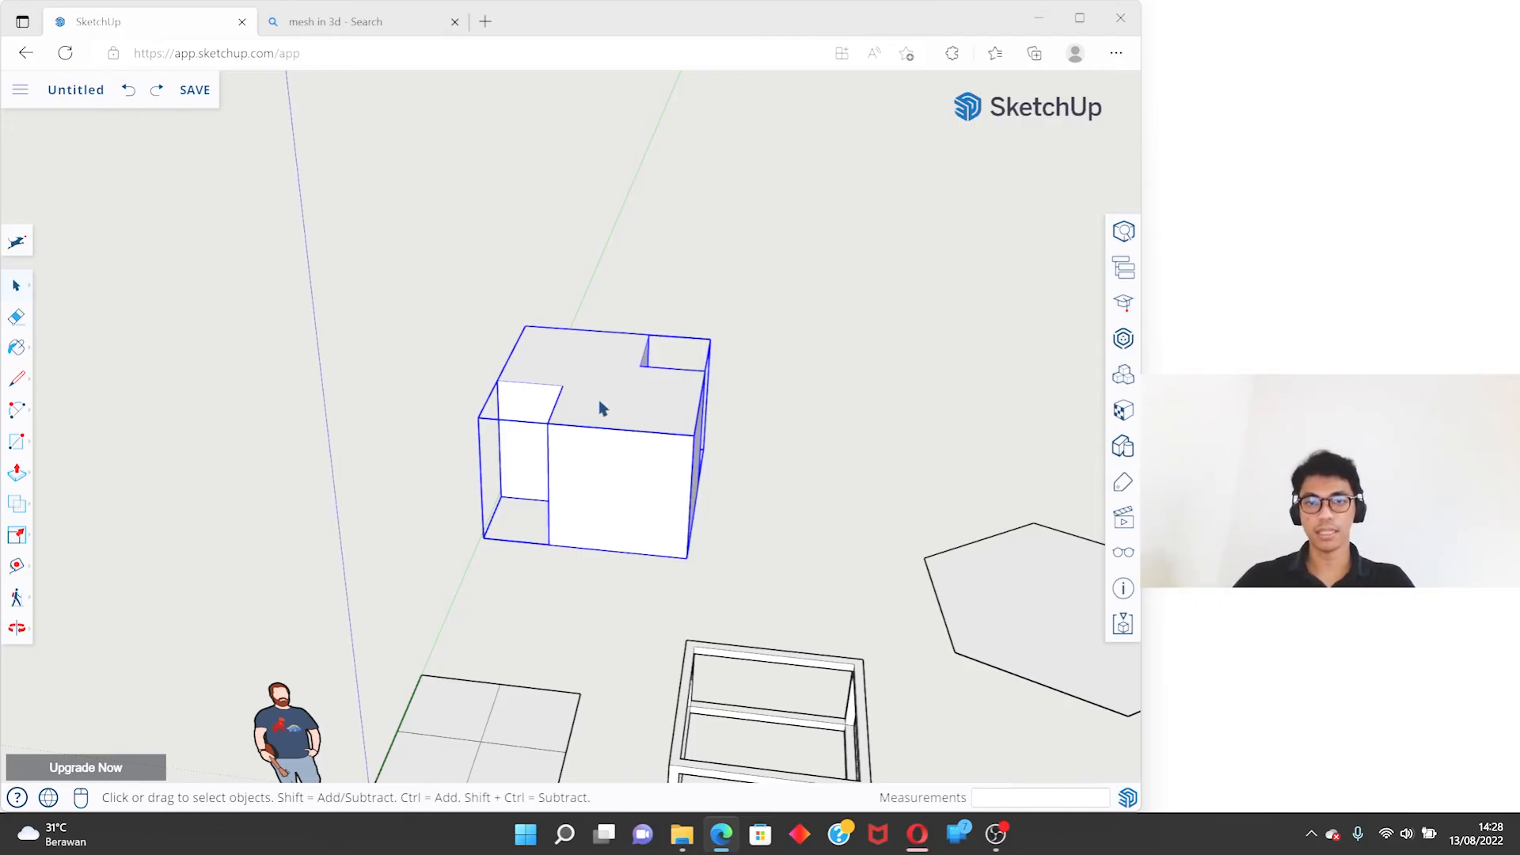
key(s)
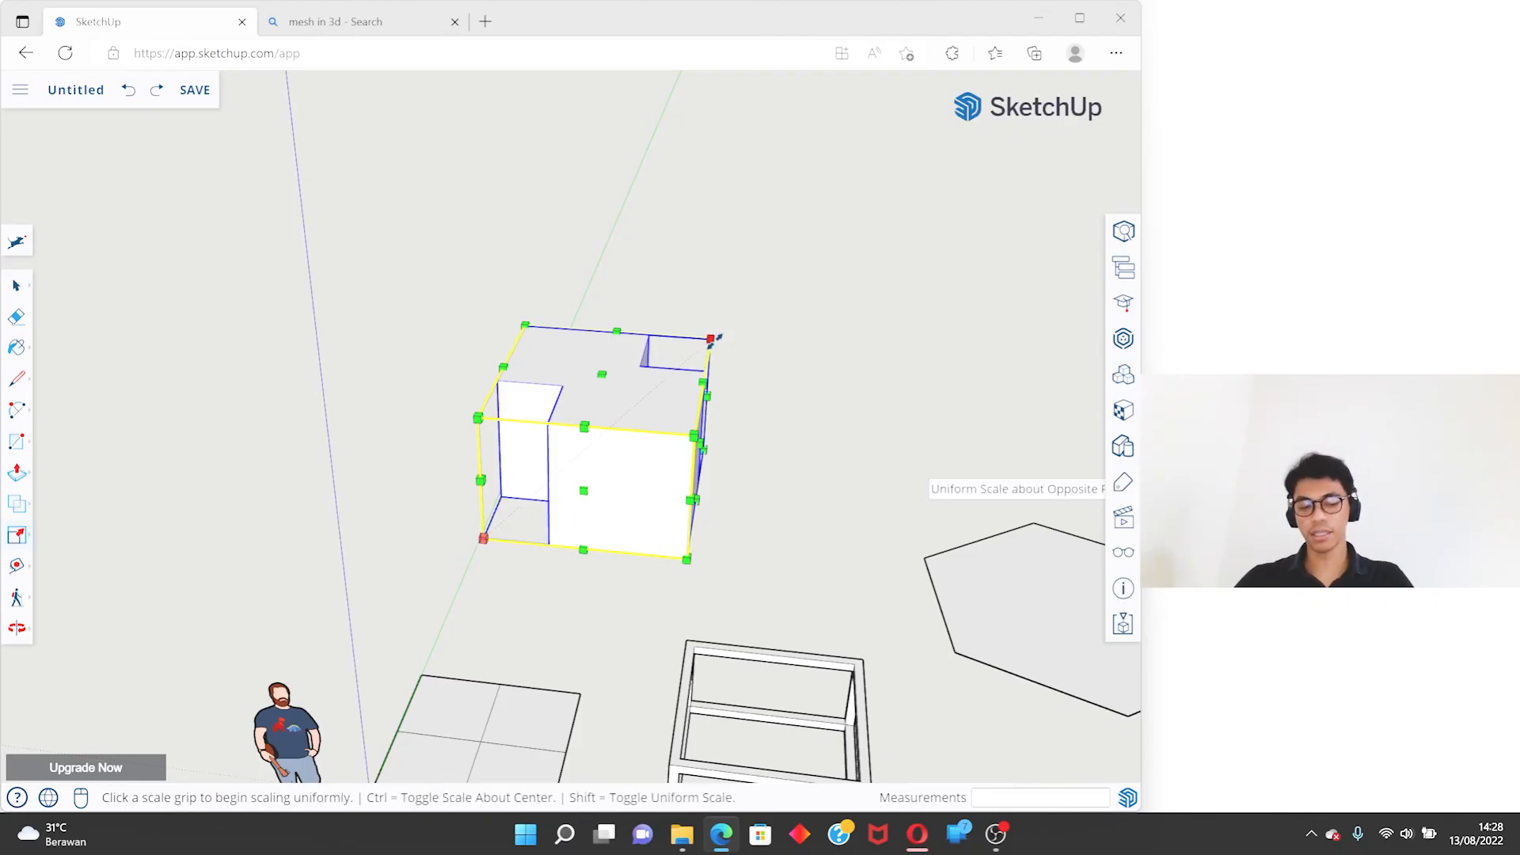
key(ctrl)
mouse_move(715, 338)
middle_down()
mouse_move(755, 272)
mouse_move(712, 312)
middle_up()
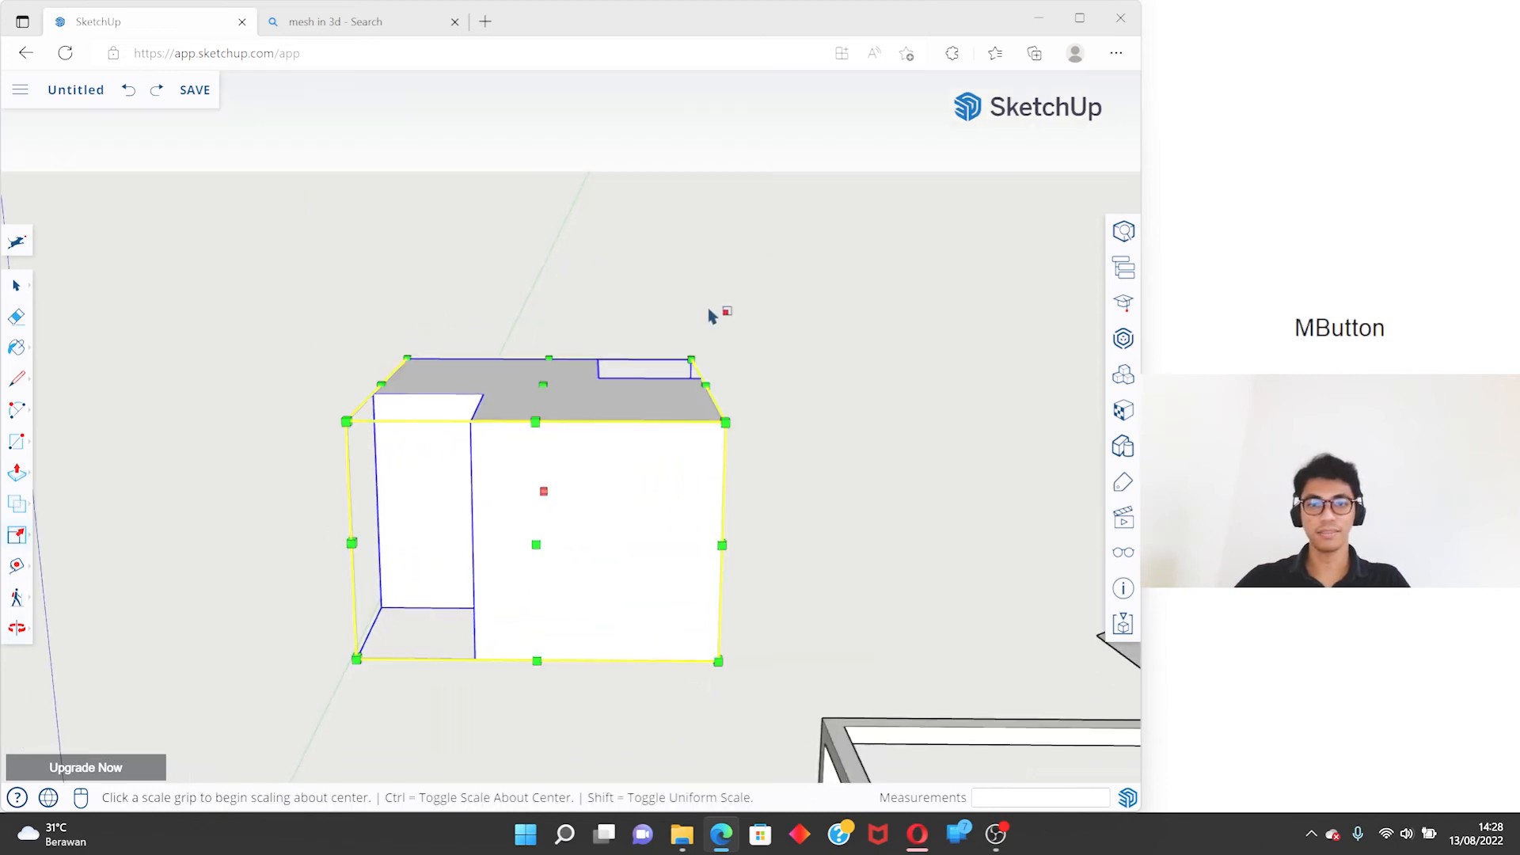
key(ctrl)
click(691, 360)
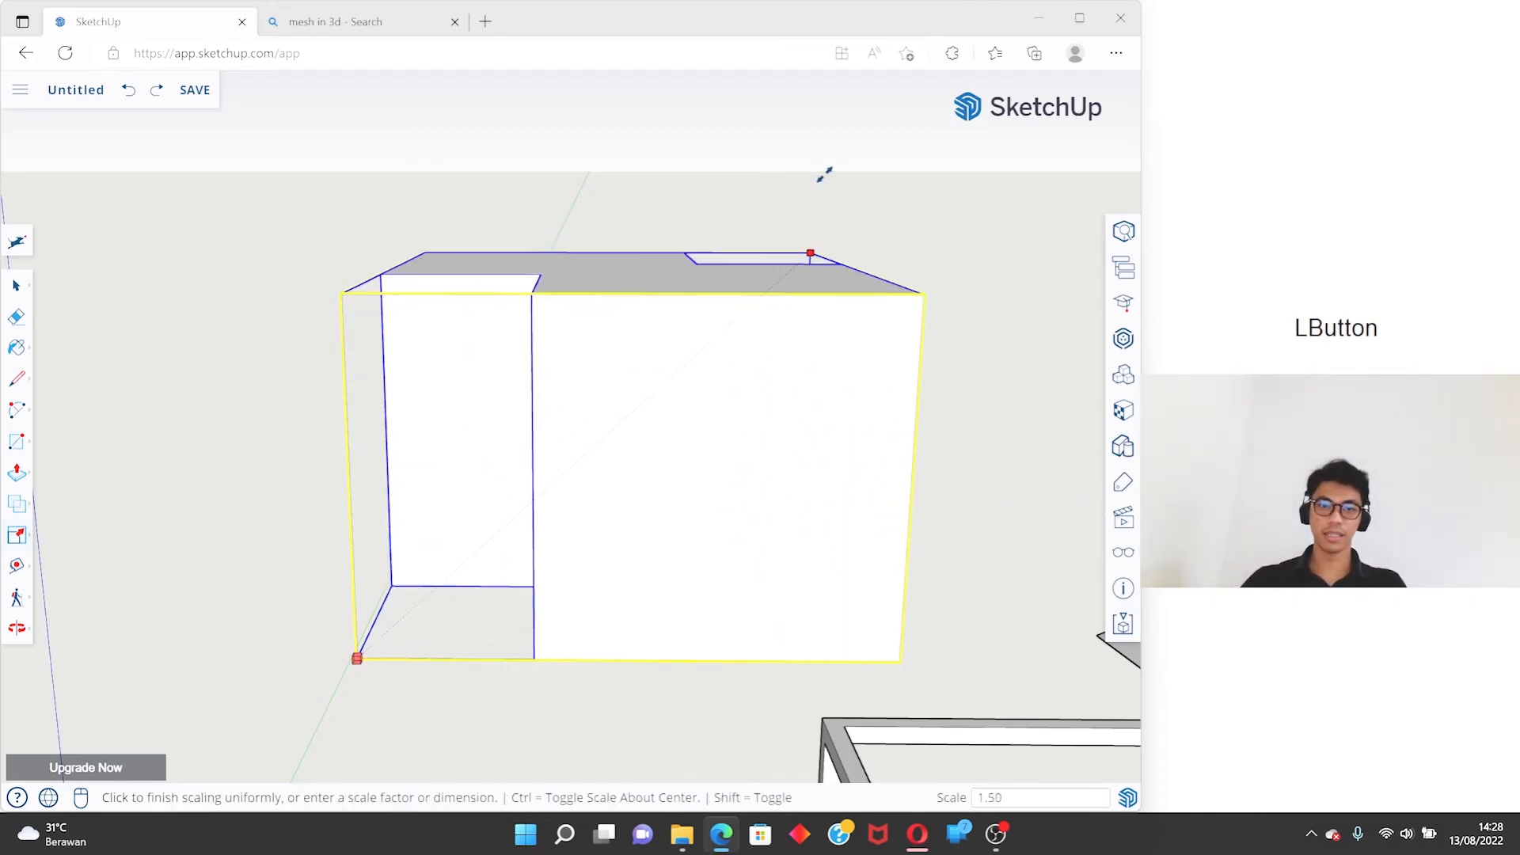
key(ctrl)
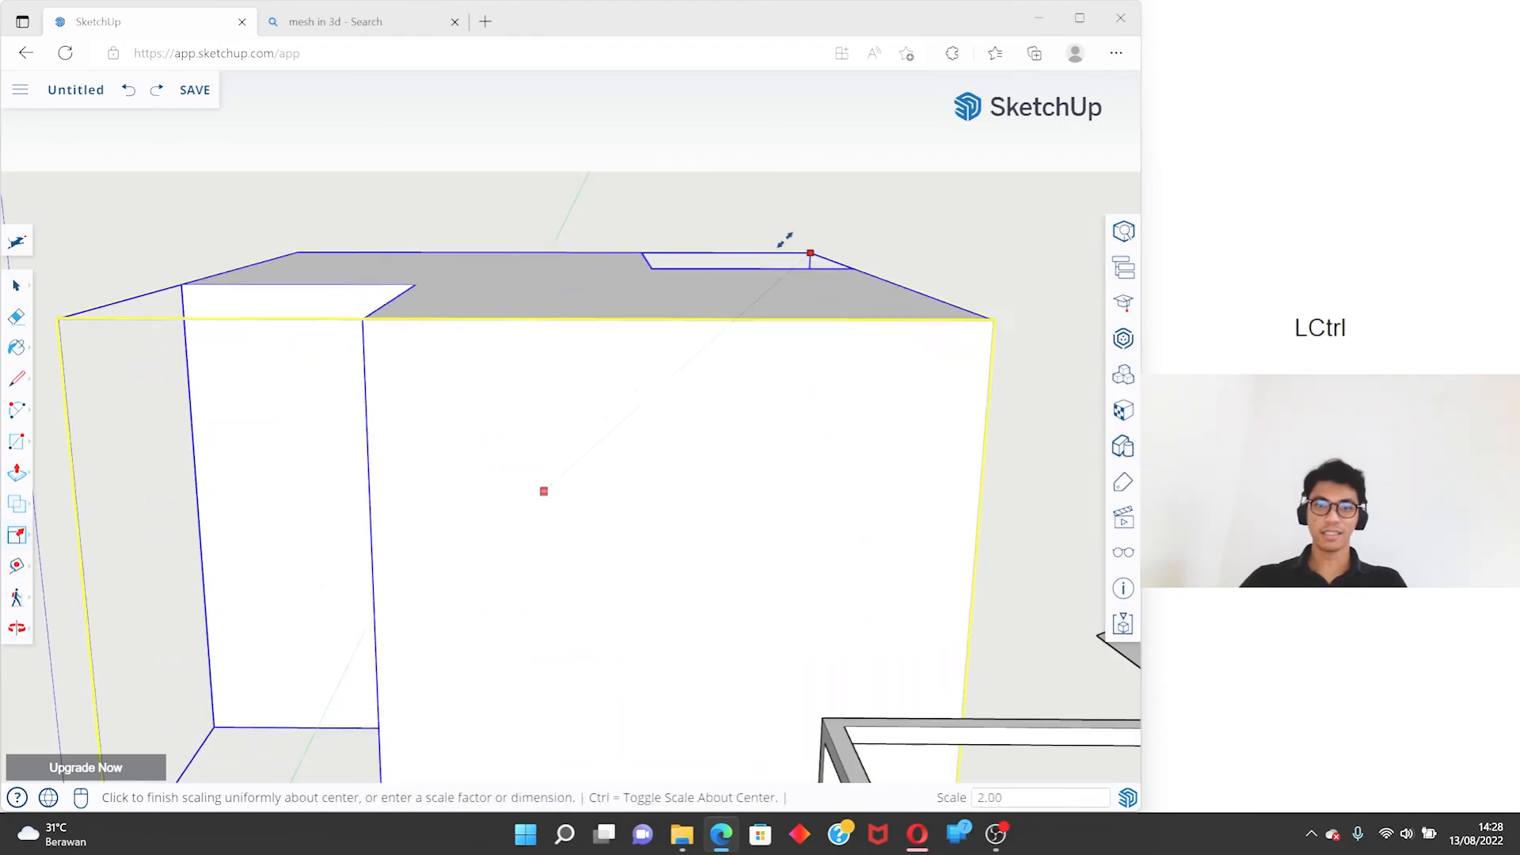
scroll(748, 259, down, 5)
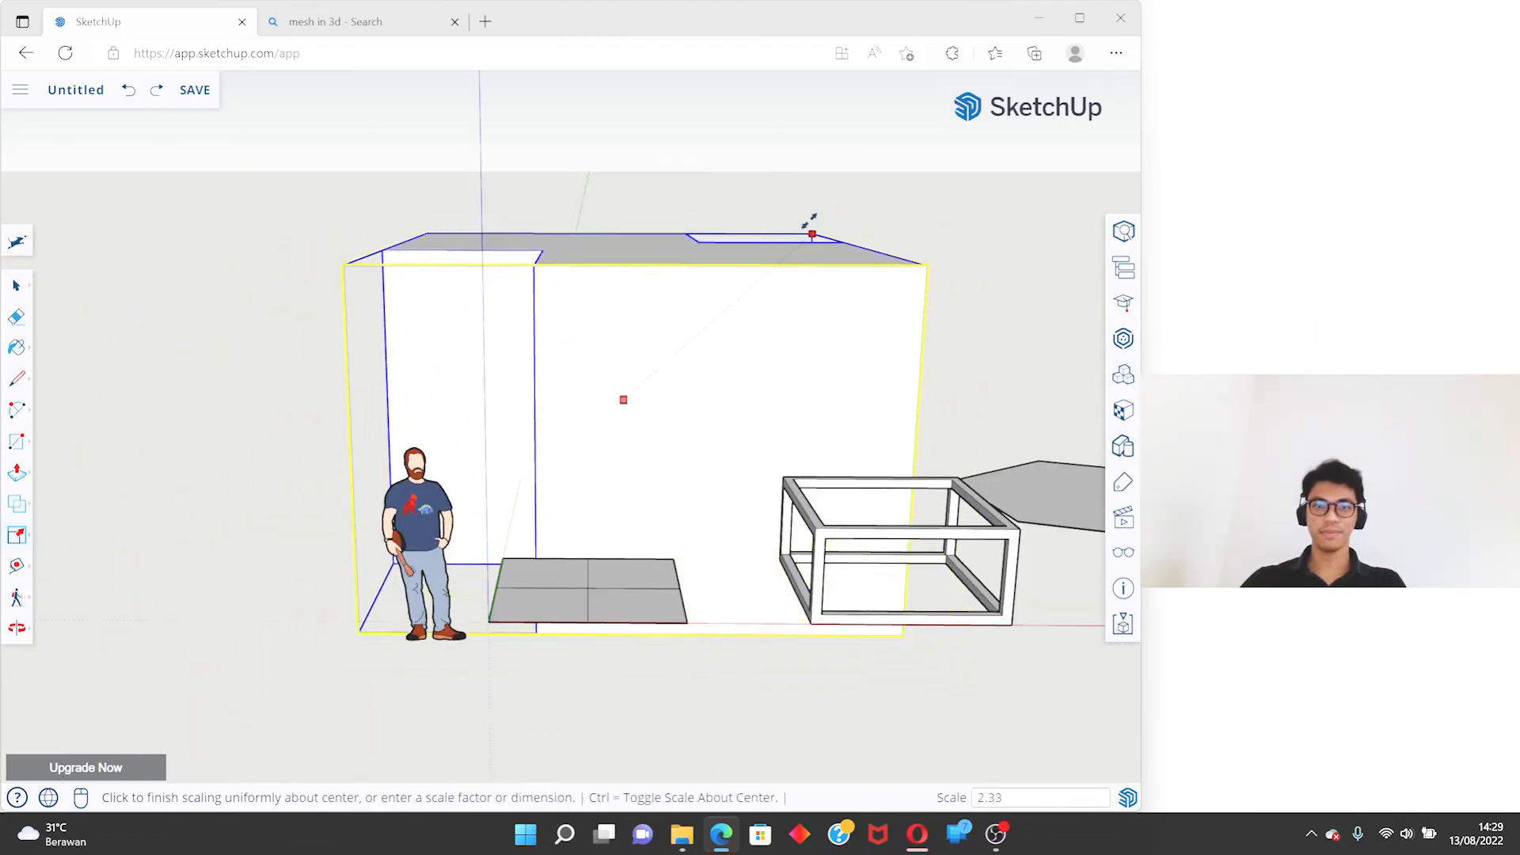
key(space)
mouse_move(786, 236)
shift+middle_down()
mouse_move(729, 394)
mouse_move(663, 467)
mouse_move(560, 431)
mouse_move(702, 536)
mouse_move(629, 508)
shift+middle_up()
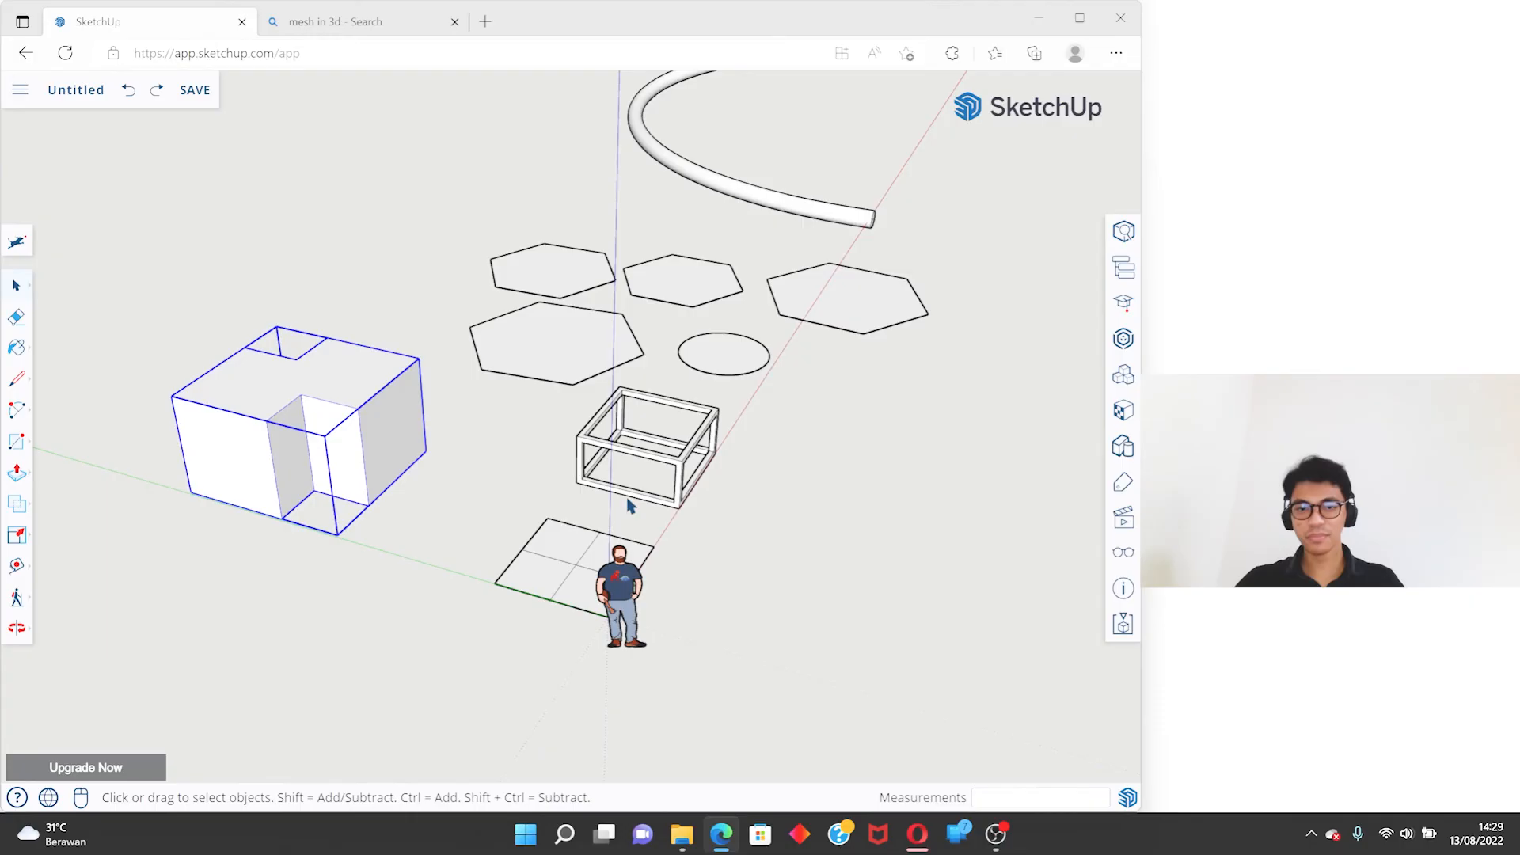
click(16, 537)
click(72, 538)
shift+middle_drag(235, 449, 425, 491)
scroll(532, 476, up, 4)
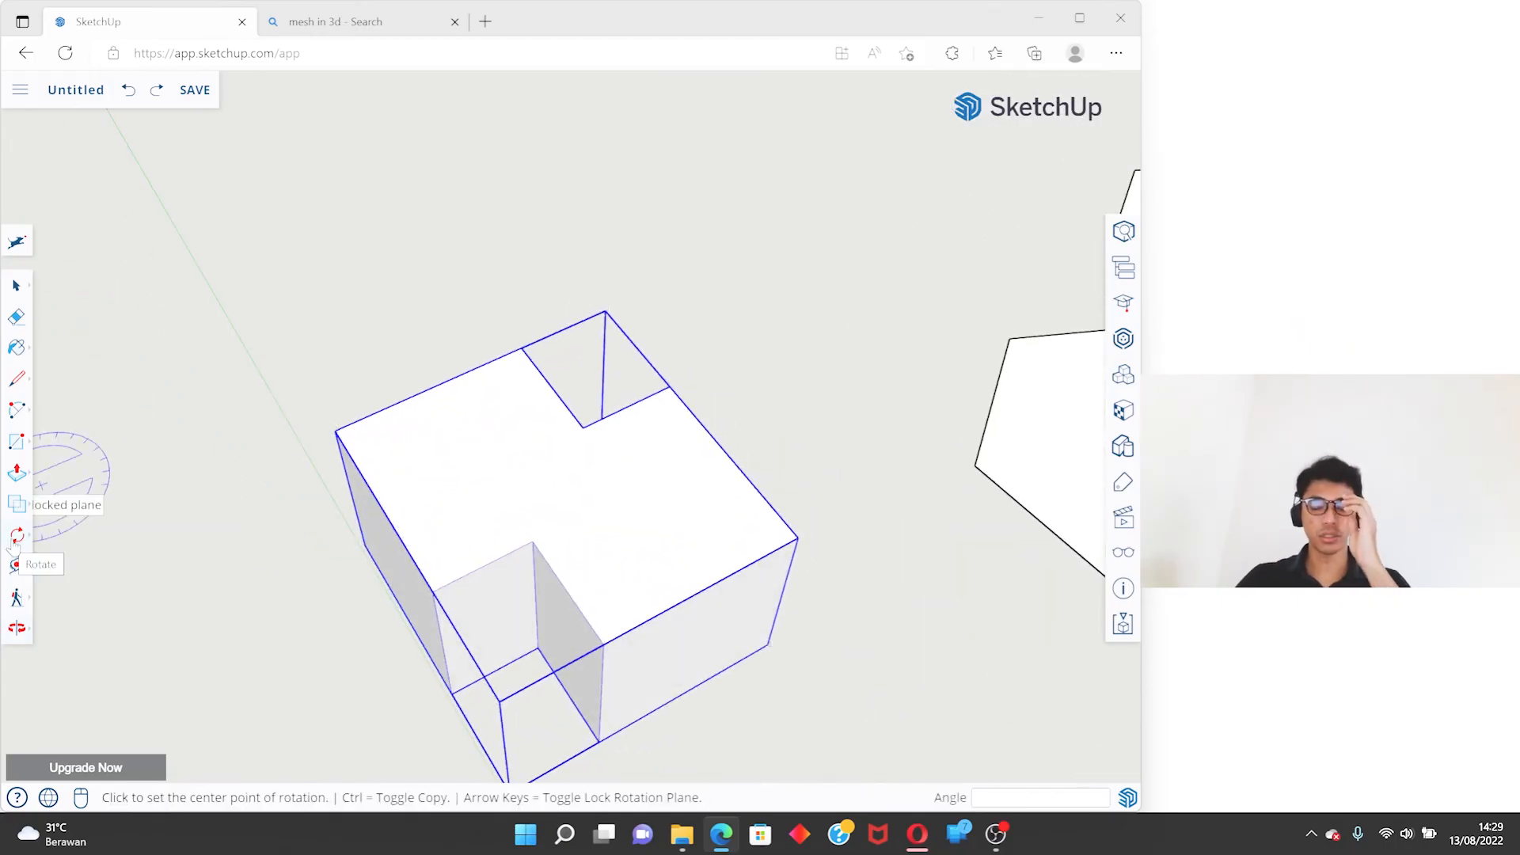
- Rotate the merged solid 90 degrees about its vertical center axis with the Move tool's rotation grip on its top face, and deselect it
key(m)
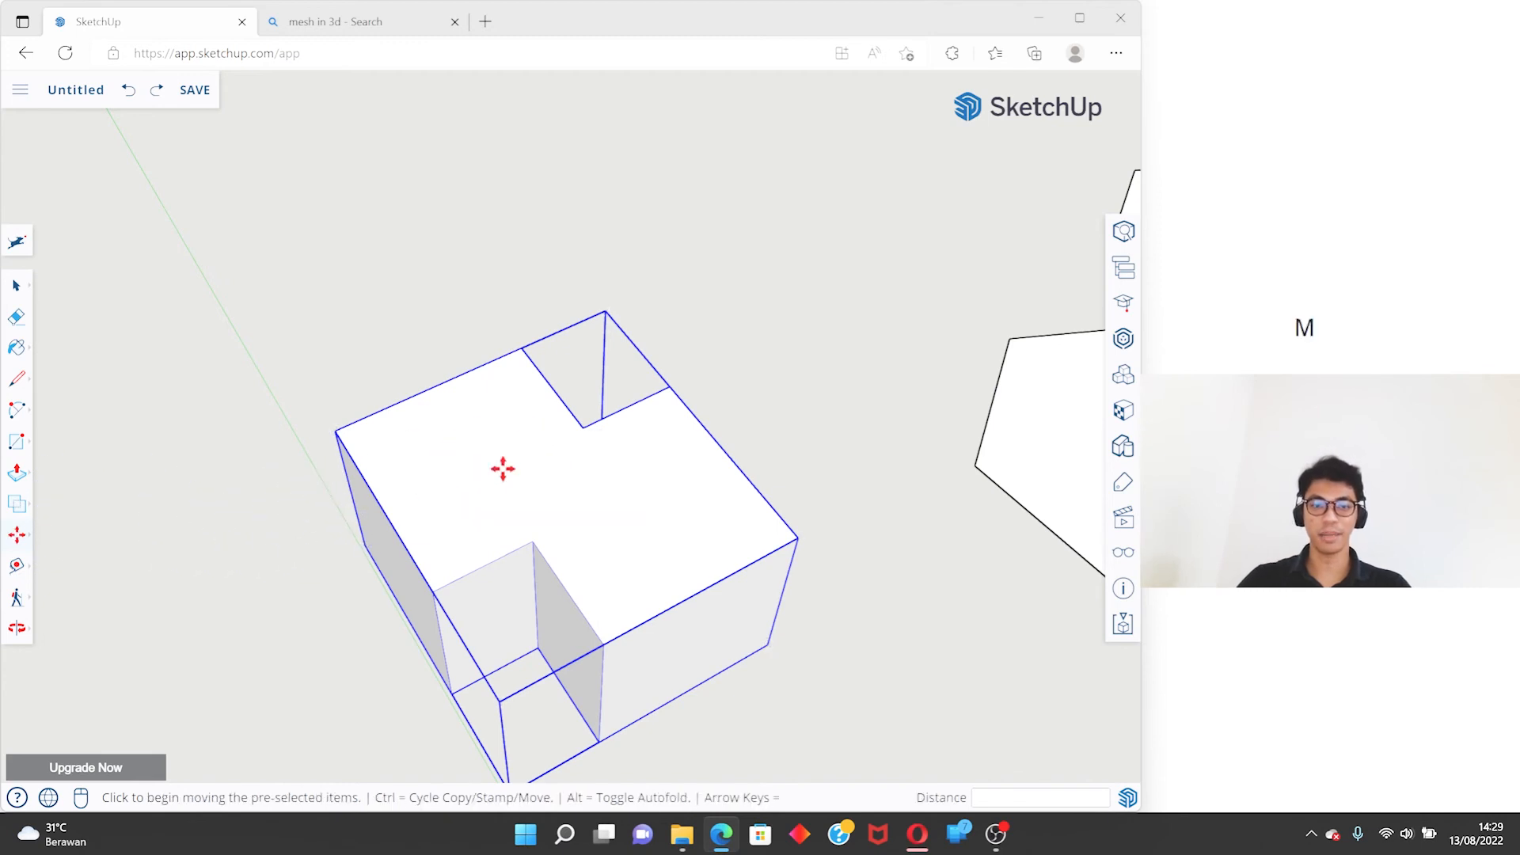
middle_drag(710, 446, 484, 377)
scroll(483, 384, up, 2)
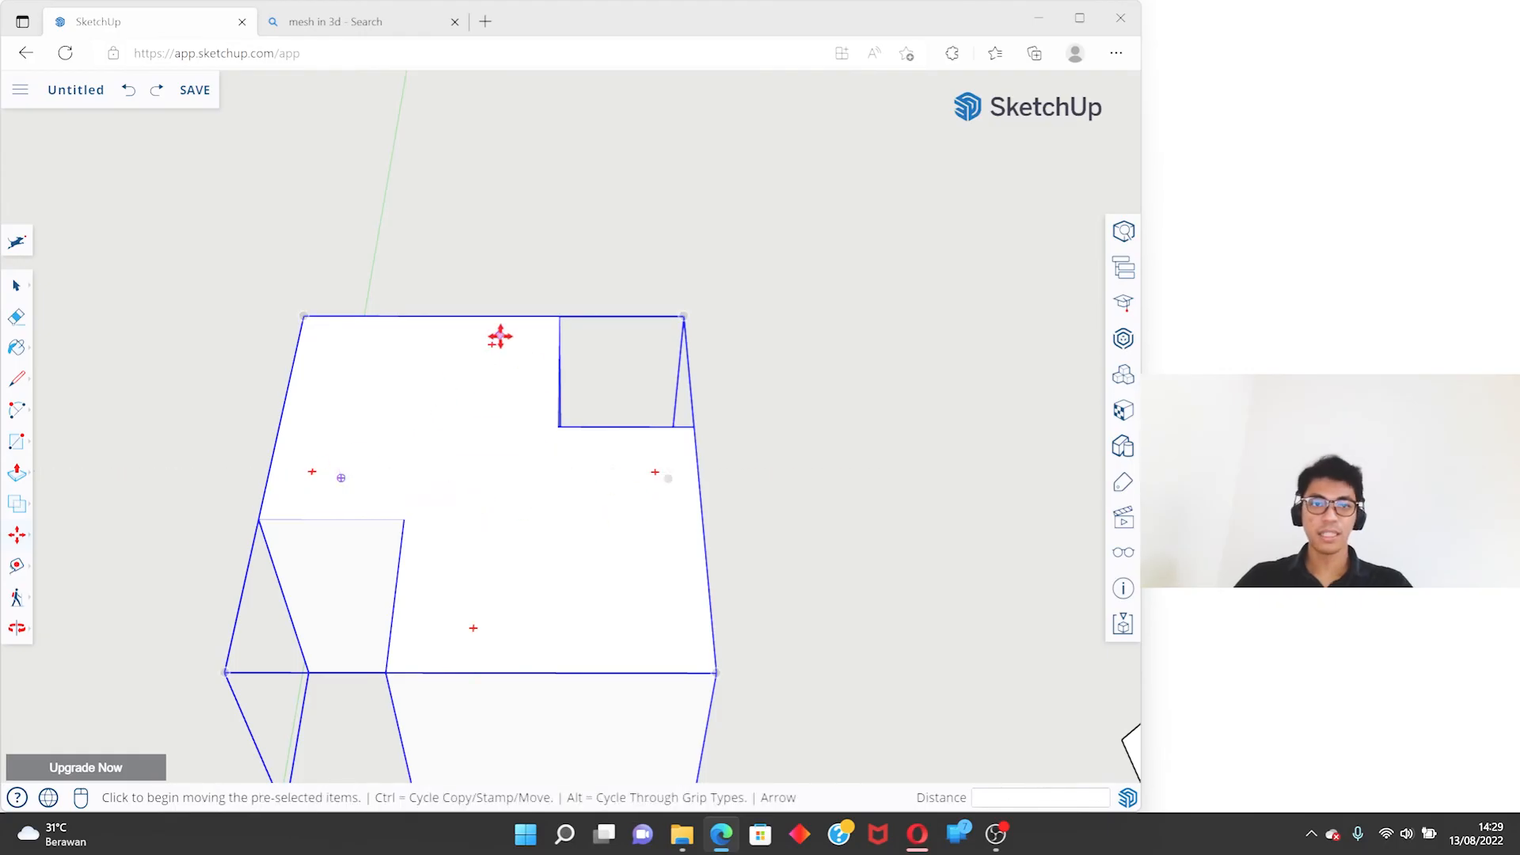
mouse_move(494, 345)
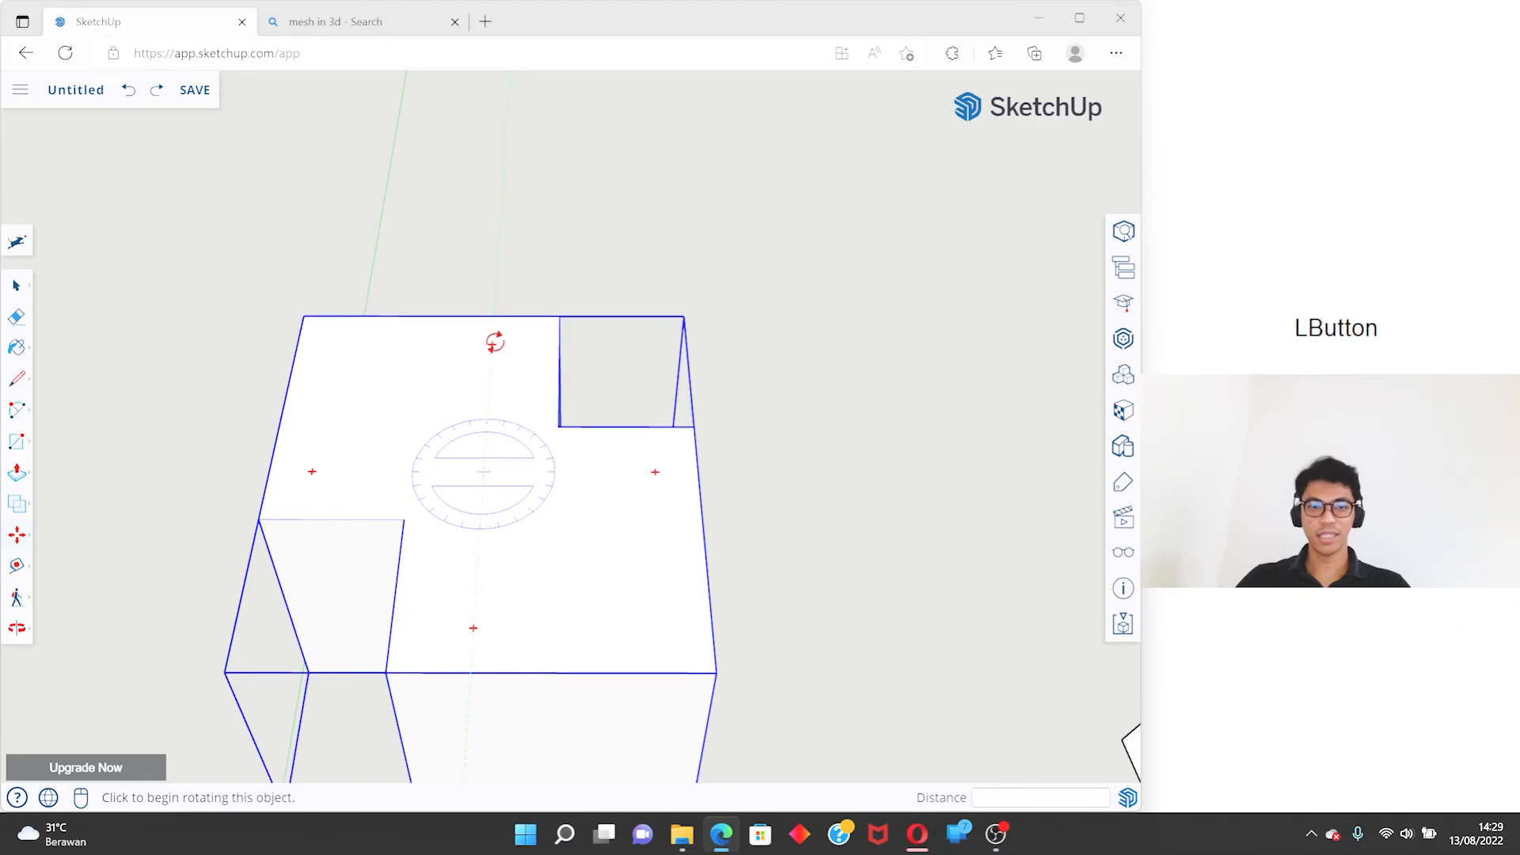
click(495, 342)
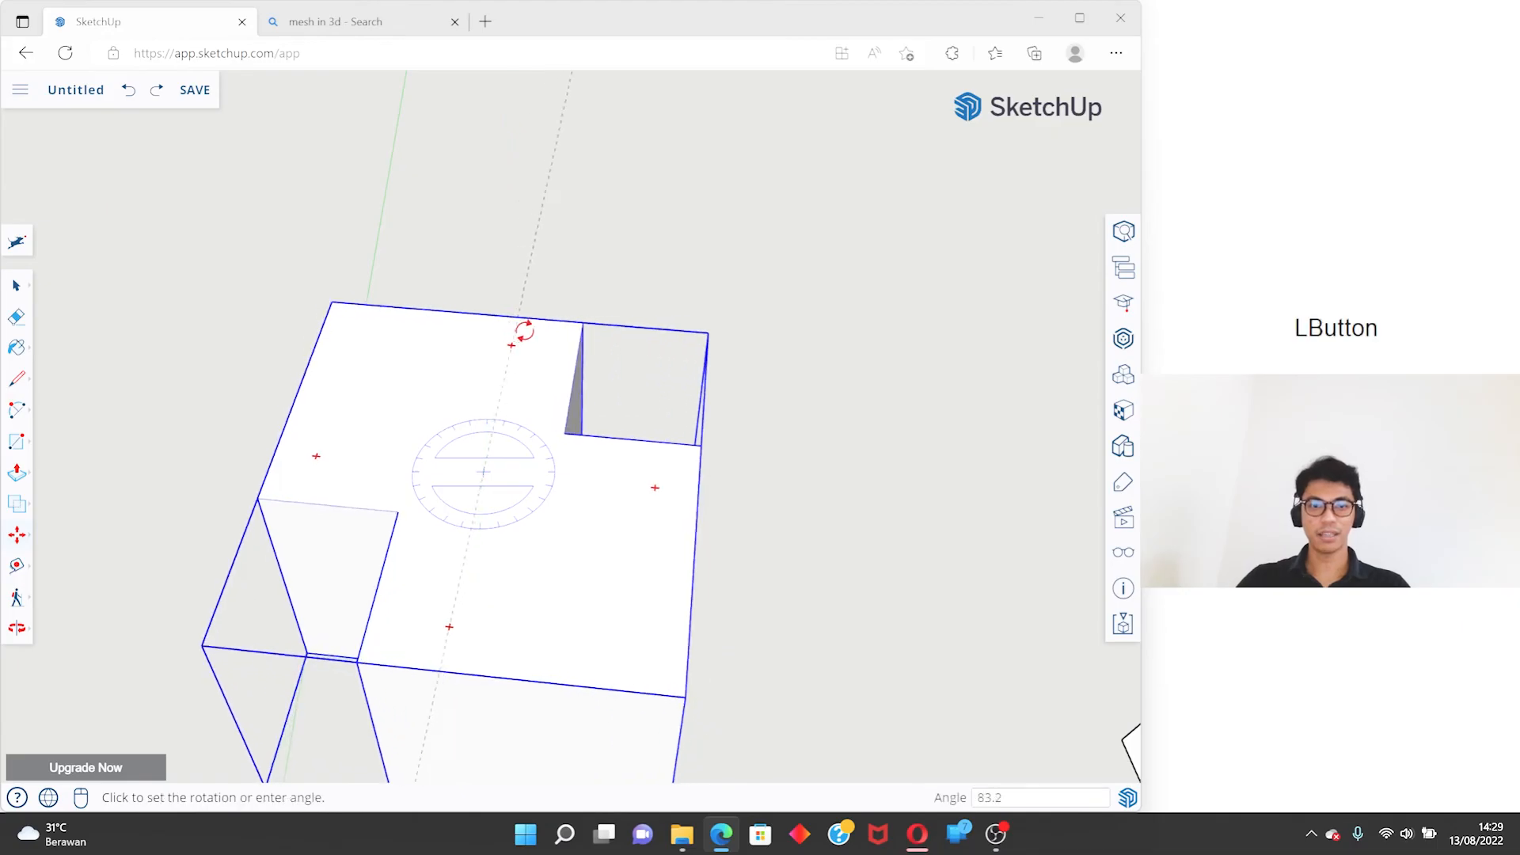
text(90)
key(Return)
key(space)
click(641, 236)
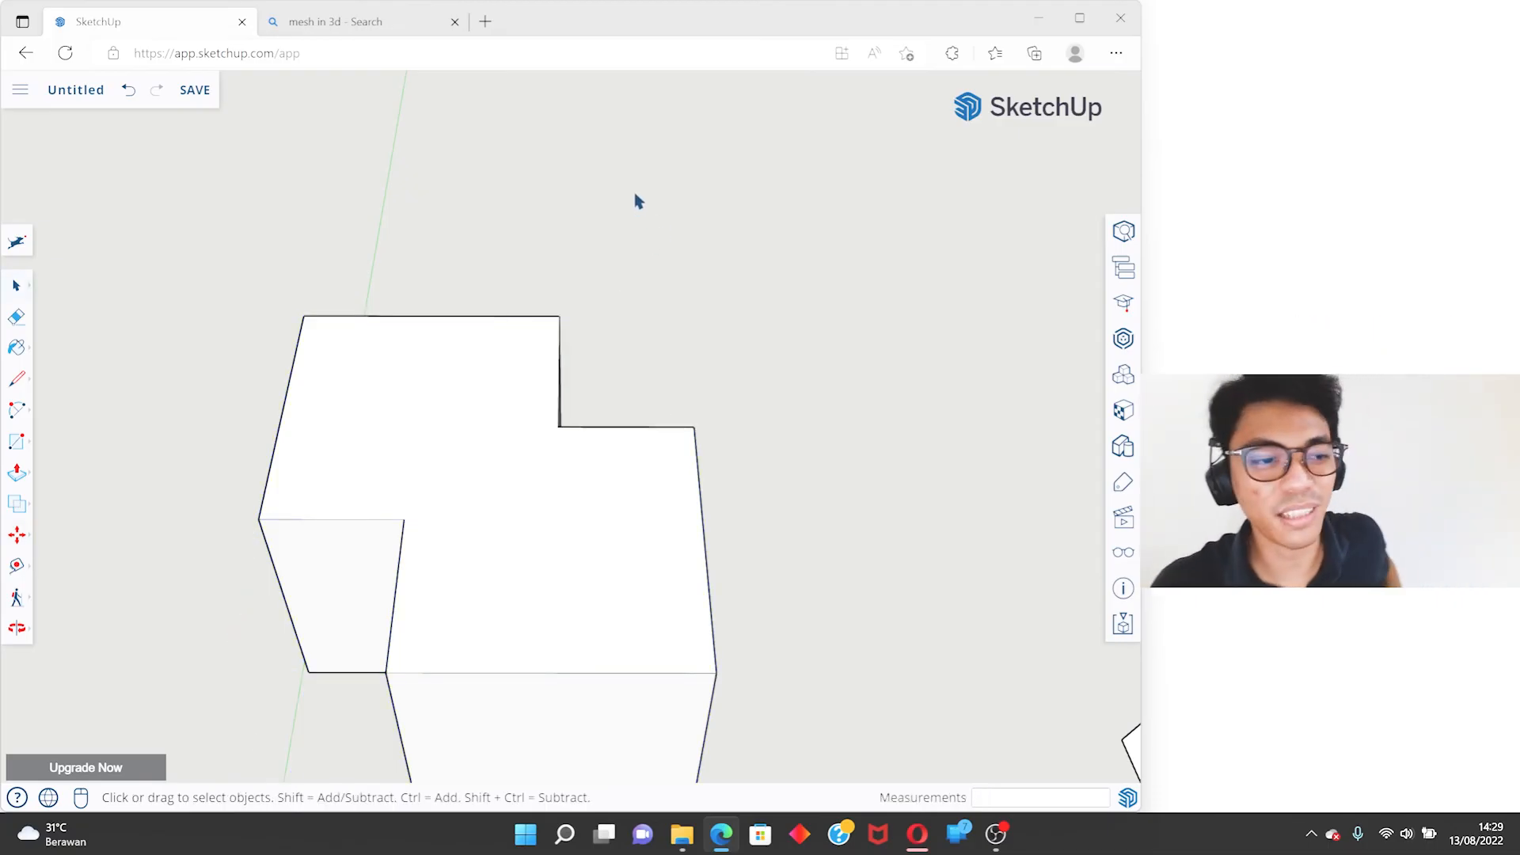
- Try starting a Tape Measure guide from the outer corner of the merged solid's top face
scroll(549, 319, down, 5)
mouse_move(472, 390)
middle_down()
mouse_move(762, 370)
mouse_move(865, 383)
mouse_move(491, 319)
mouse_move(702, 420)
mouse_move(355, 361)
middle_up()
scroll(536, 452, up, 5)
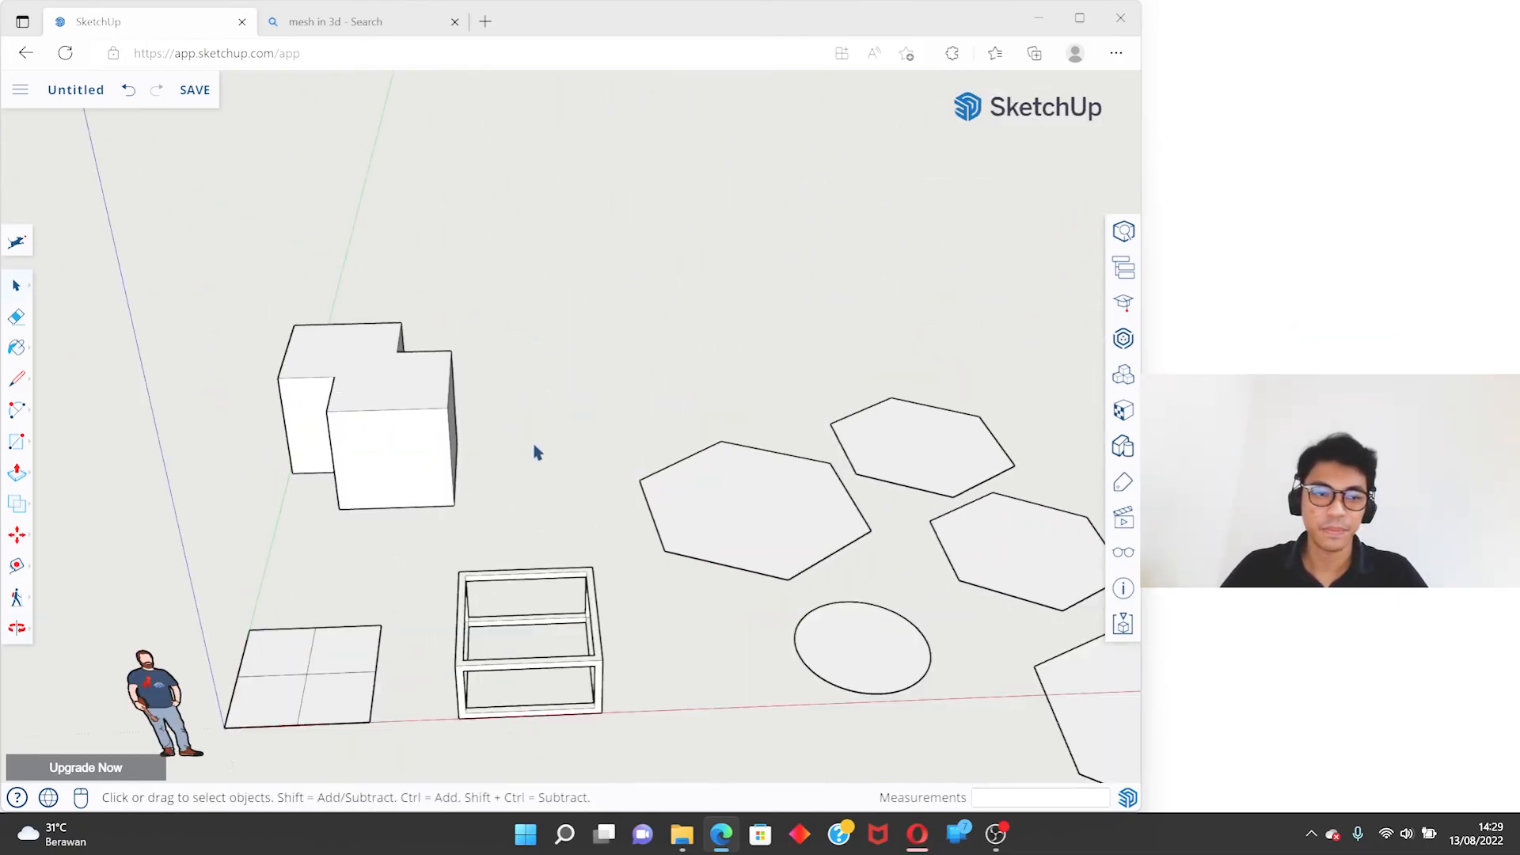
click(19, 568)
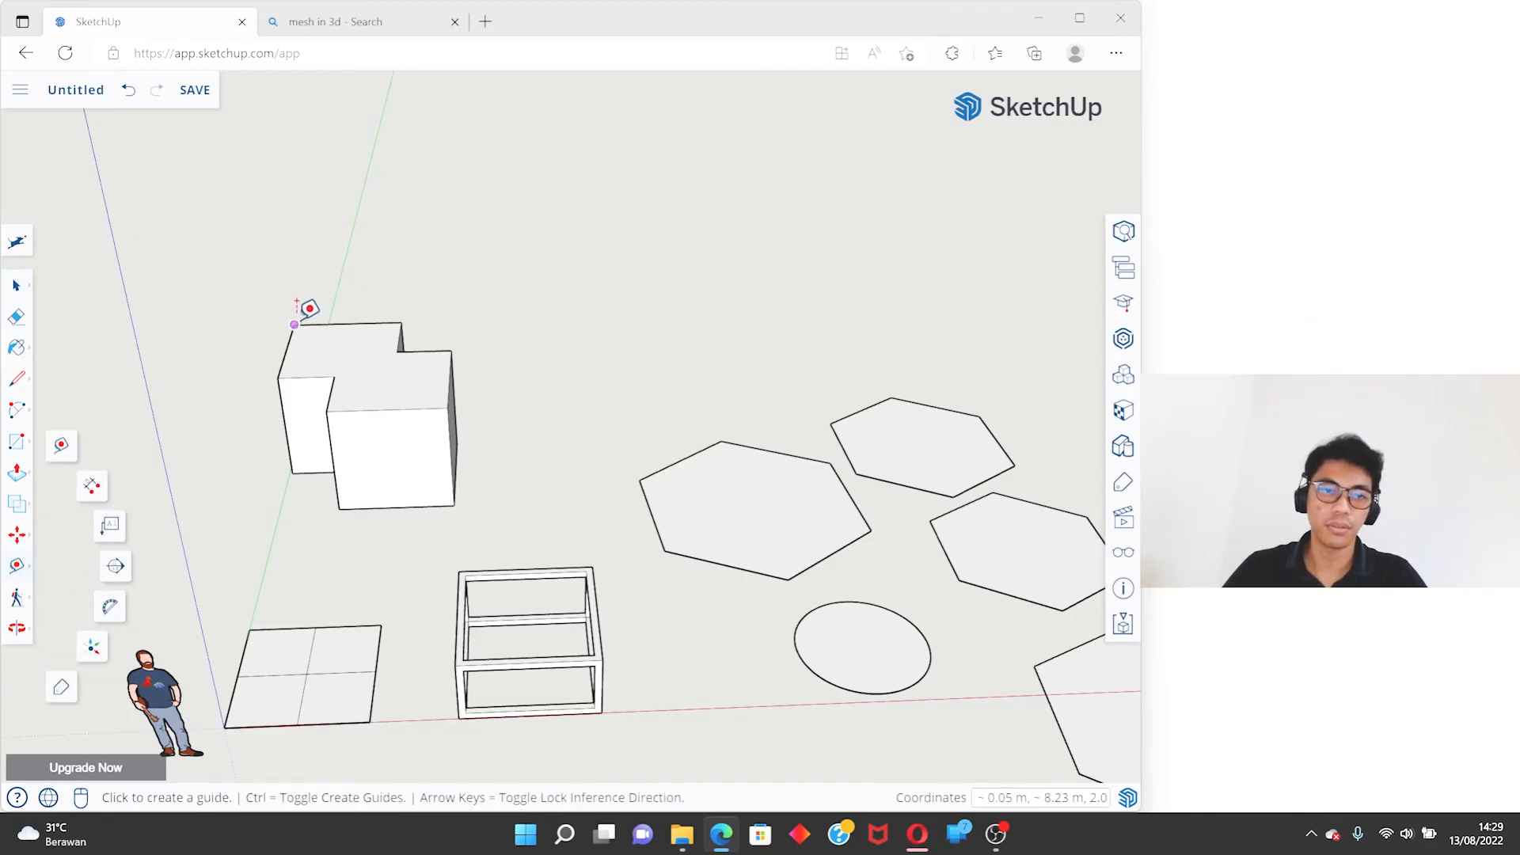
middle_drag(298, 312, 934, 447)
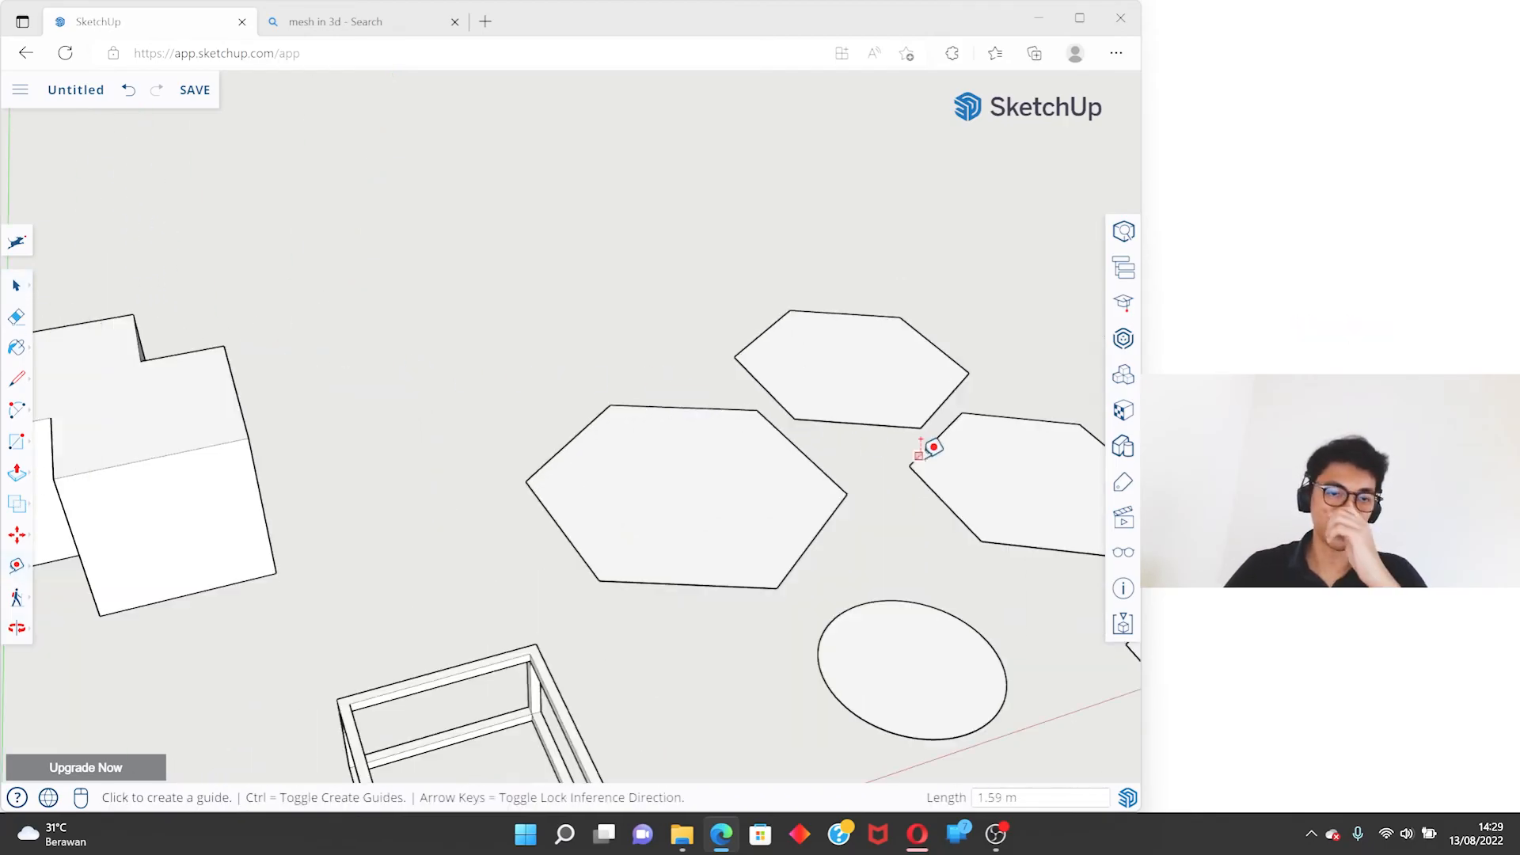
scroll(934, 448, down, 5)
scroll(556, 435, up, 6)
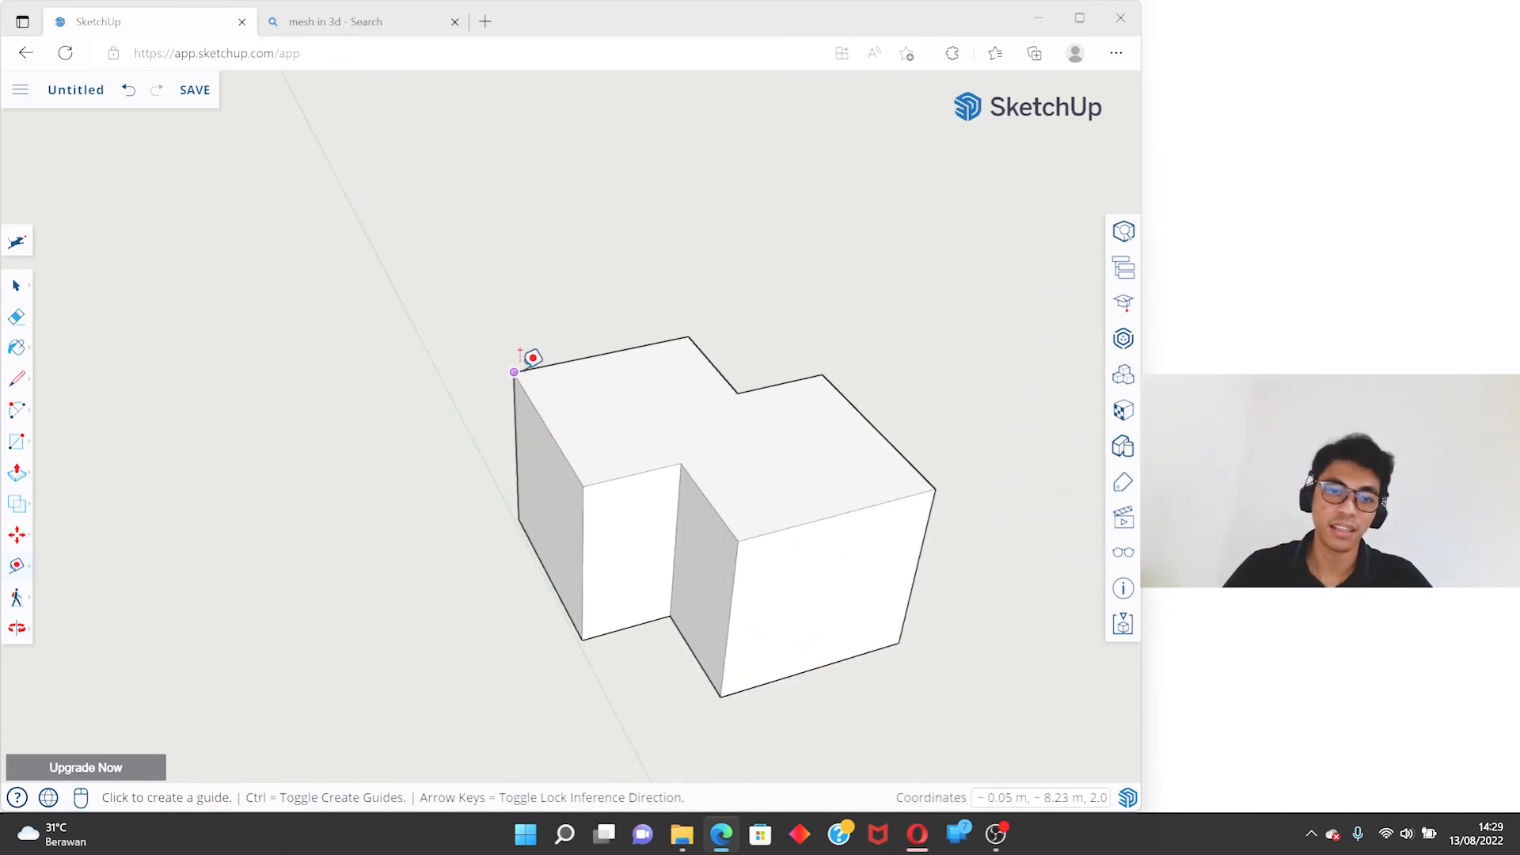
click(516, 367)
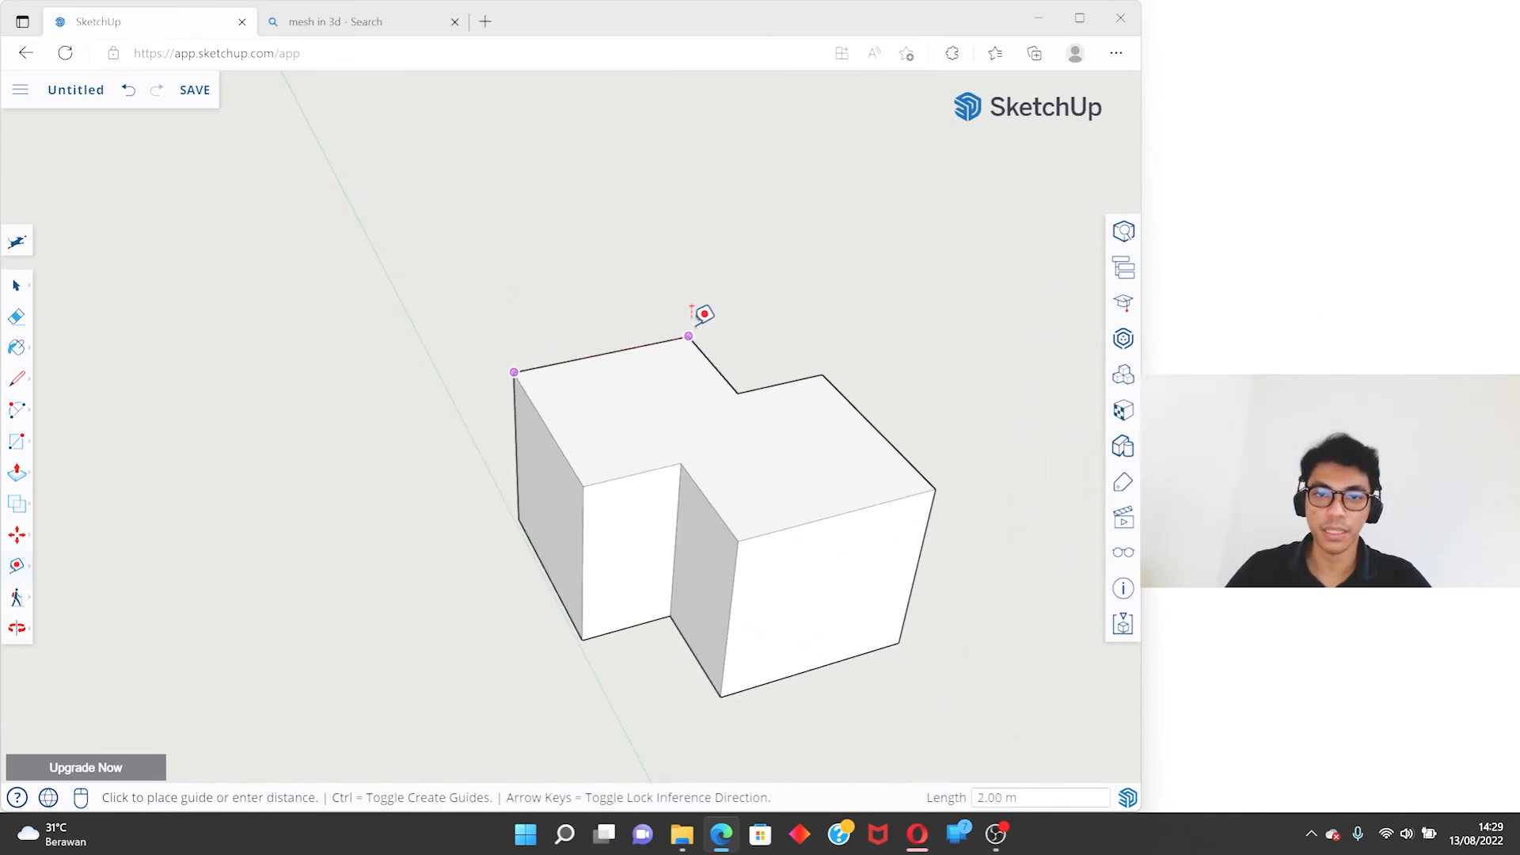
- Start drawing a line from the outer corner of the merged solid's top face
click(17, 378)
click(514, 372)
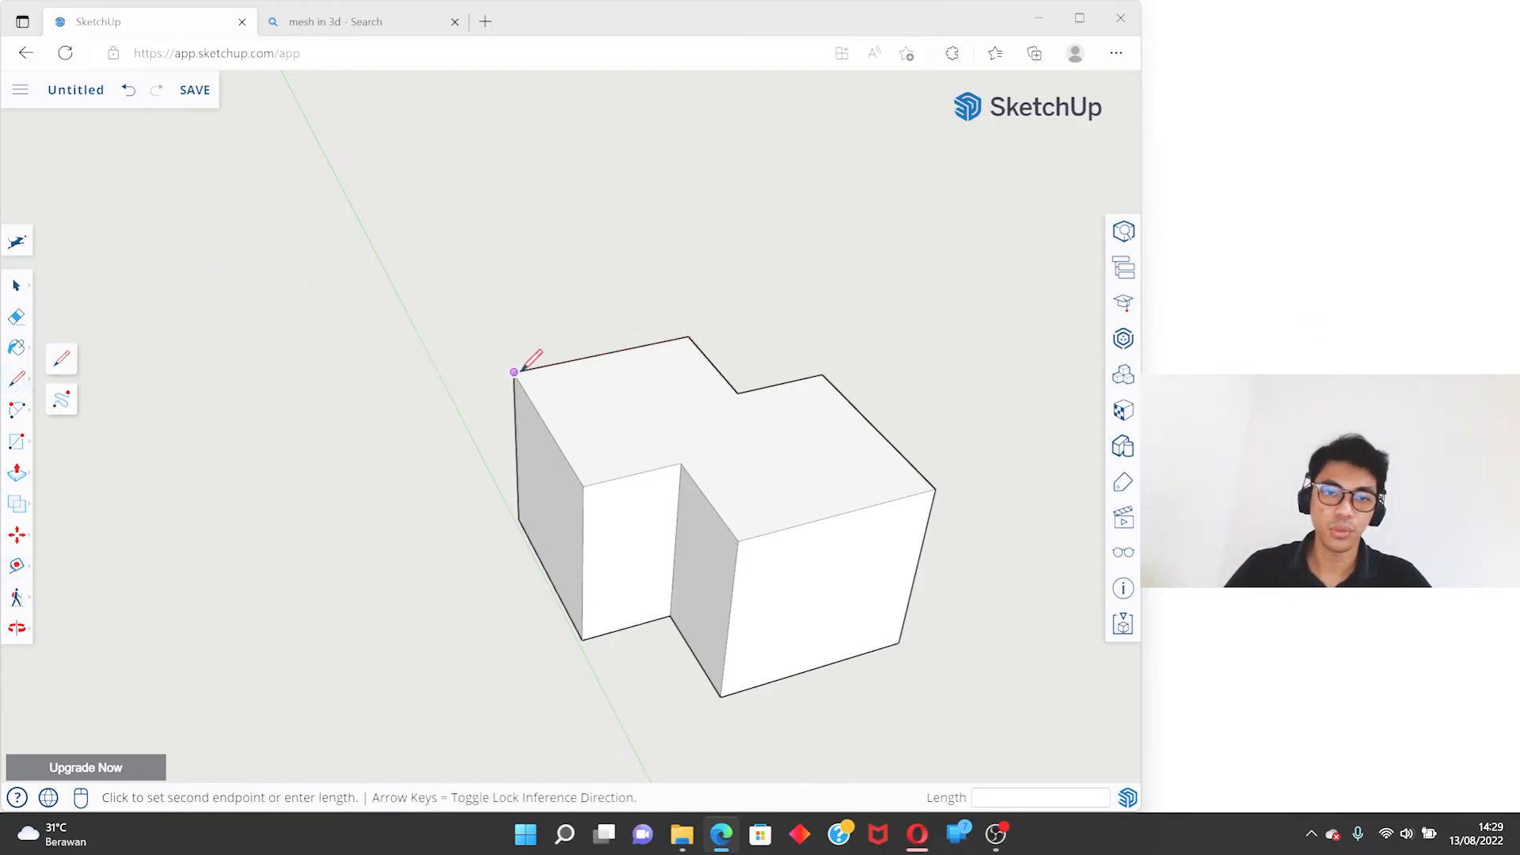
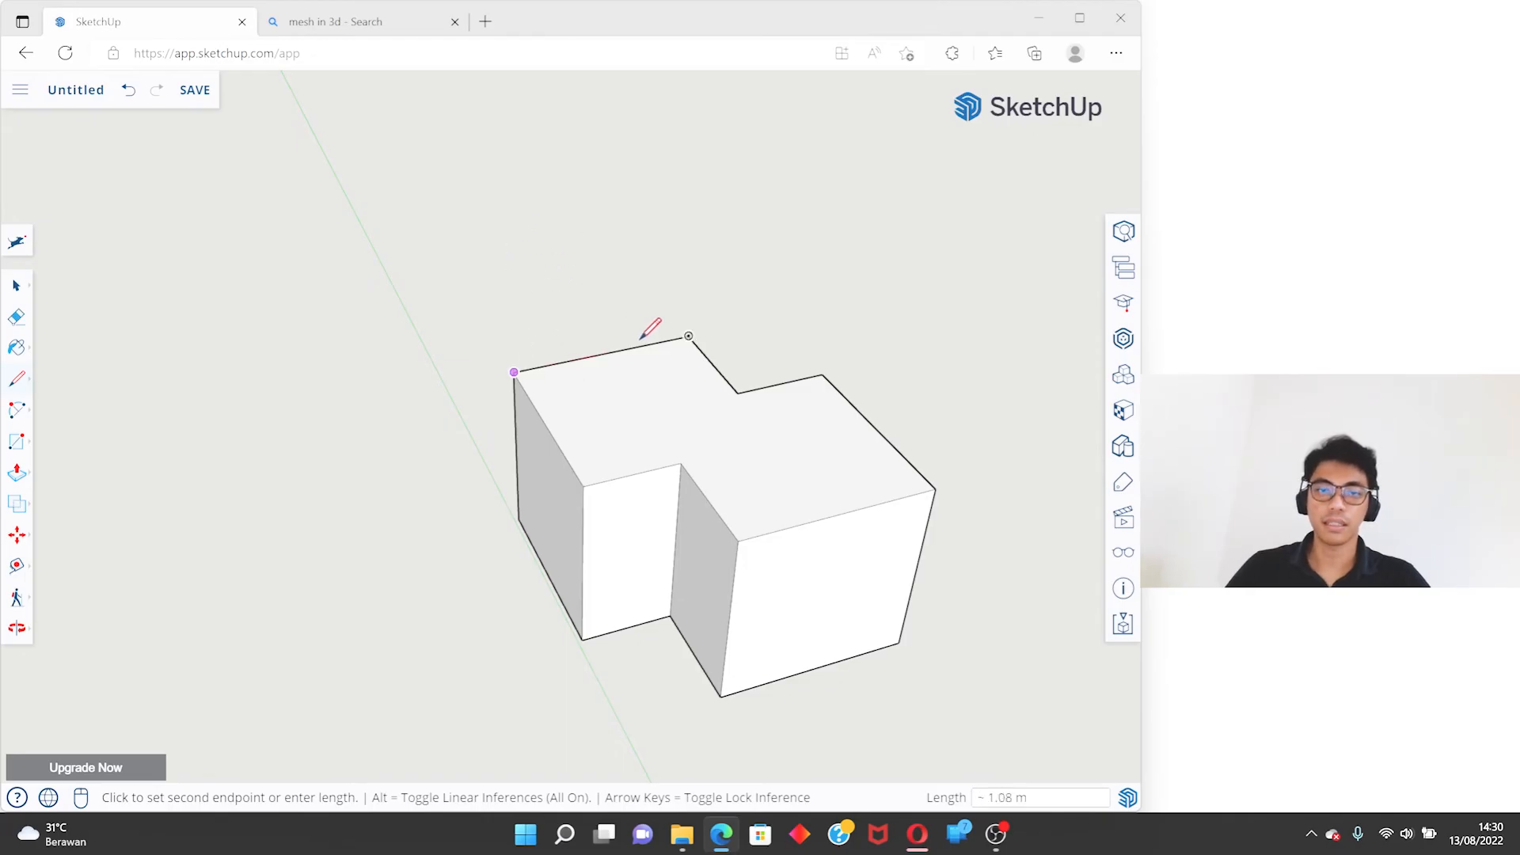
- Finish the line along the merged solid's outer top edge and move it about 0.24 m away from the solid
click(688, 337)
key(space)
click(604, 358)
middle_drag(604, 358, 828, 431)
scroll(563, 353, up, 5)
click(563, 354)
middle_drag(562, 353, 743, 295)
key(m)
click(743, 295)
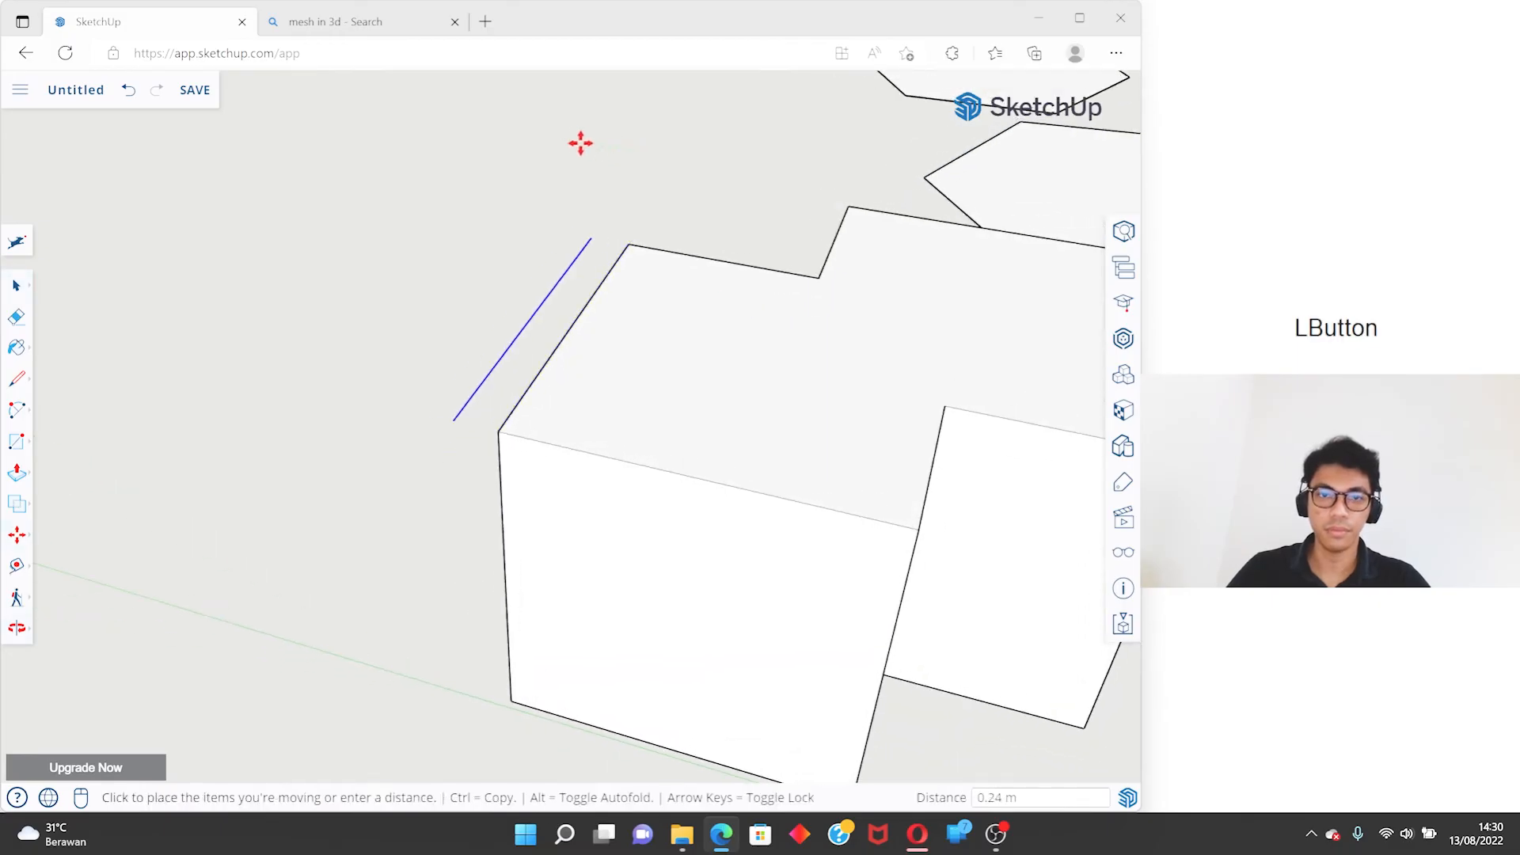
click(573, 142)
key(space)
- Measure the merged solid's top edge beside the separate line, corner to corner, with the Tape Measure tool
middle_drag(573, 142, 503, 295)
click(14, 569)
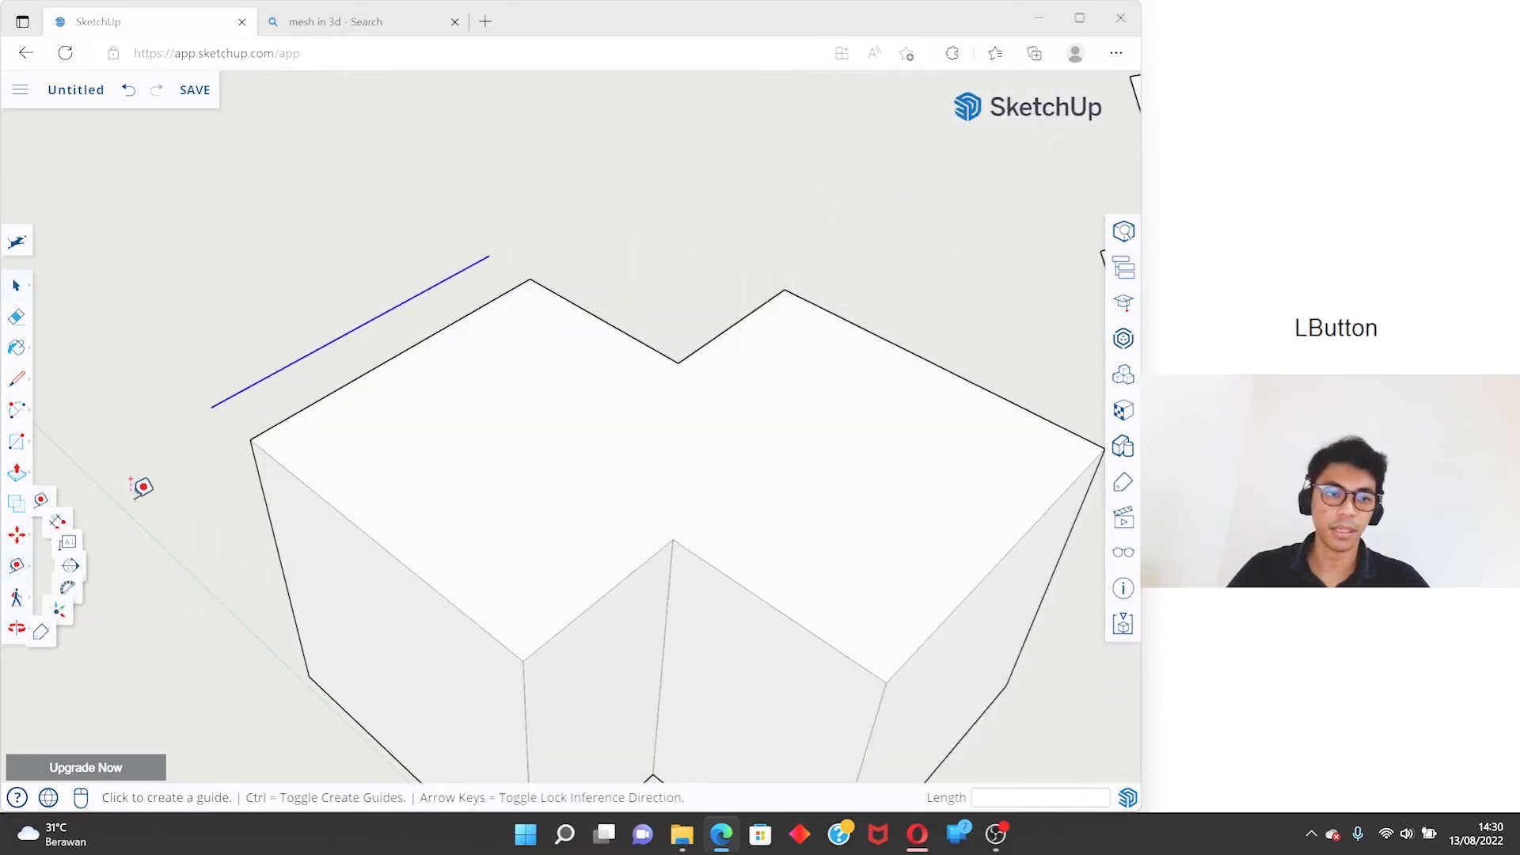
shift+middle_drag(277, 443, 403, 440)
click(385, 435)
click(644, 269)
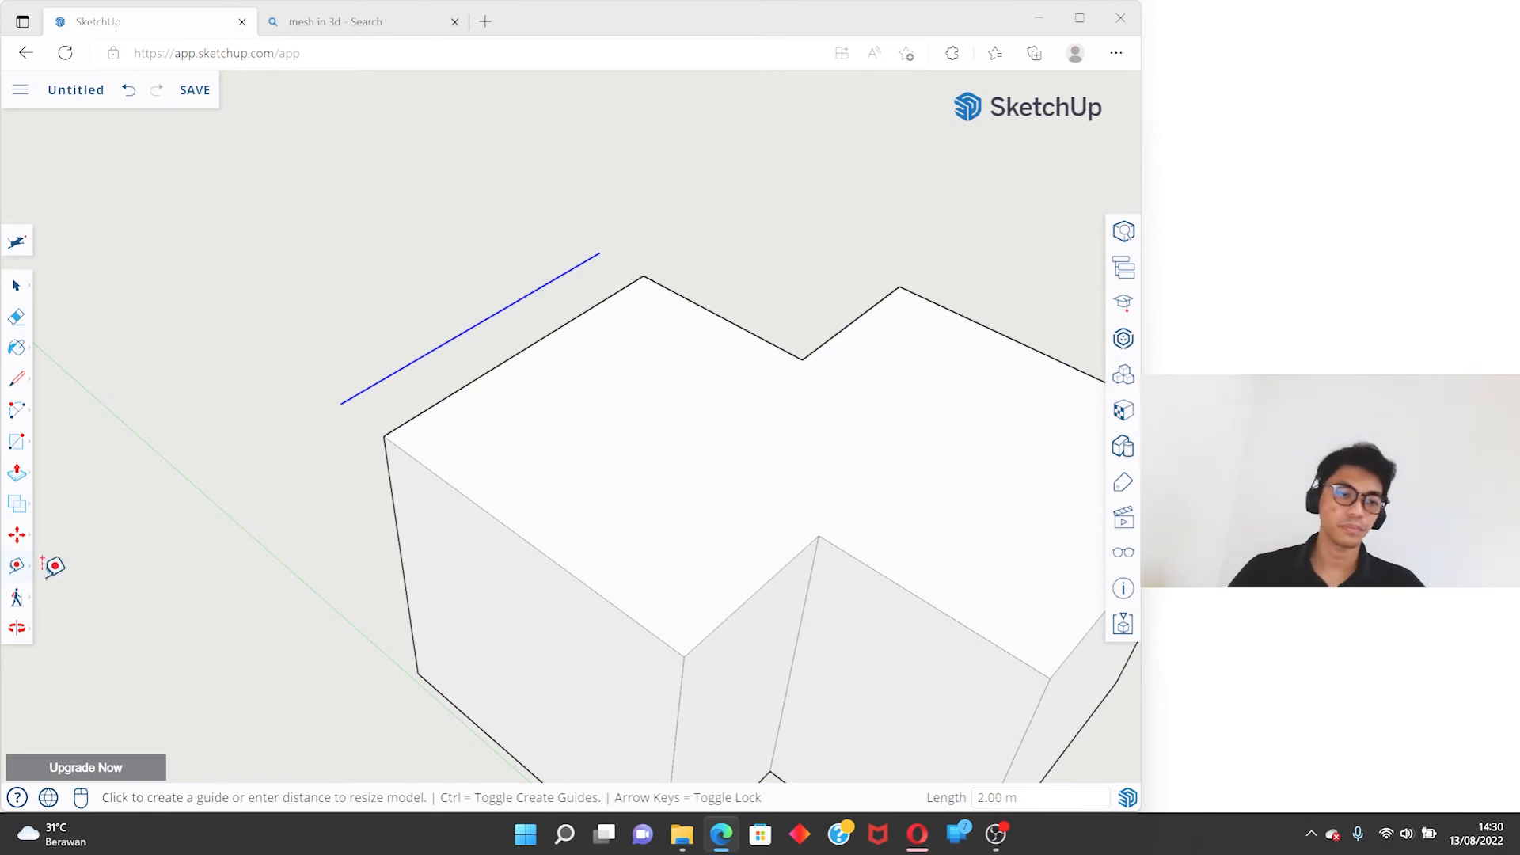
- Add a linear dimension to the merged solid's full-length outer top edge adjoining the one beside the line, offset outside the solid
click(16, 569)
click(94, 489)
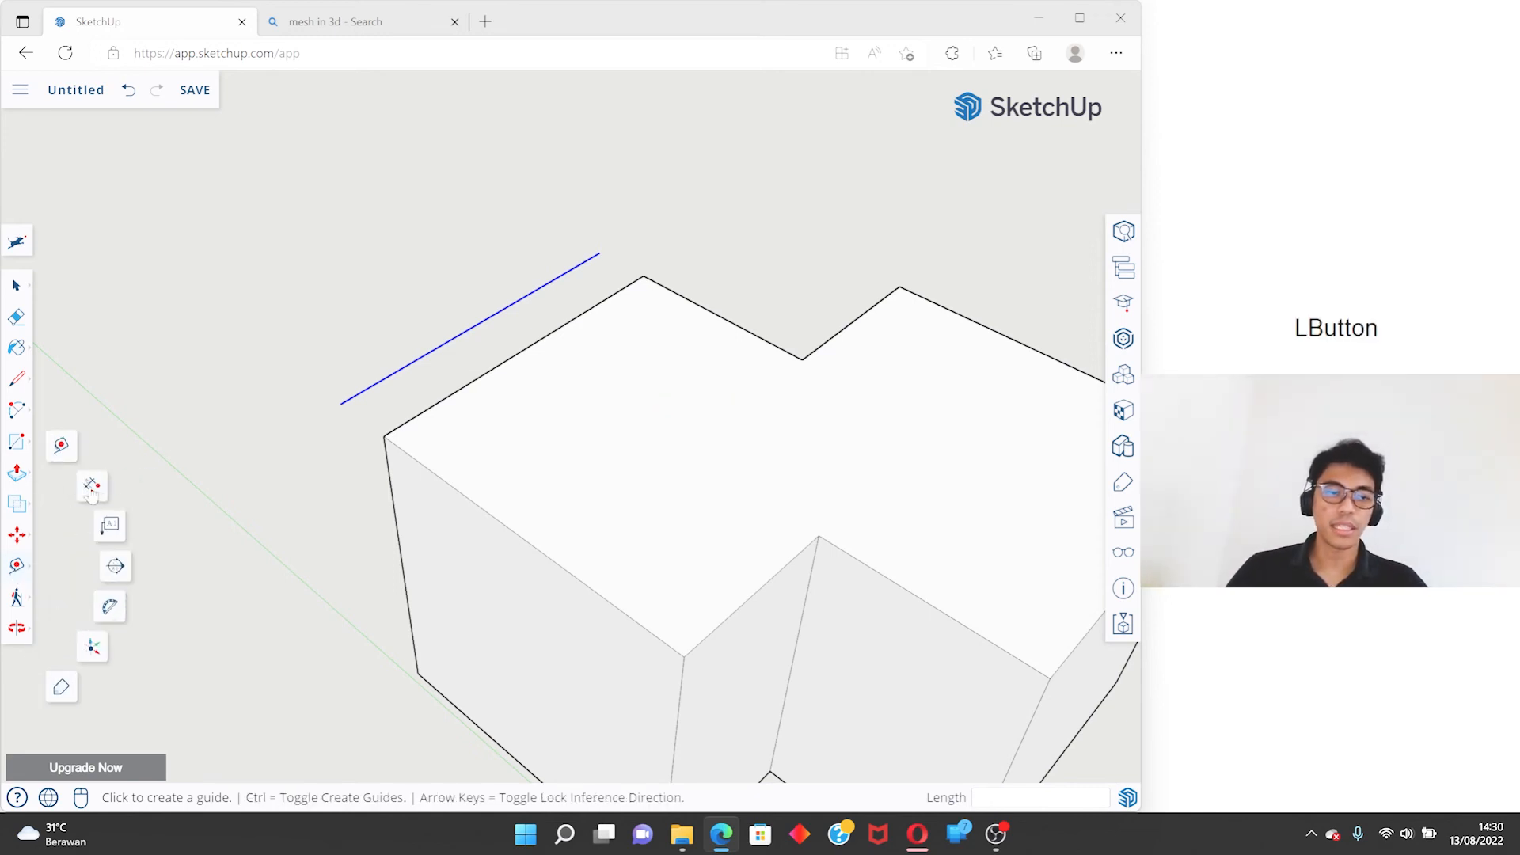
scroll(444, 318, down, 3)
middle_drag(518, 353, 555, 378)
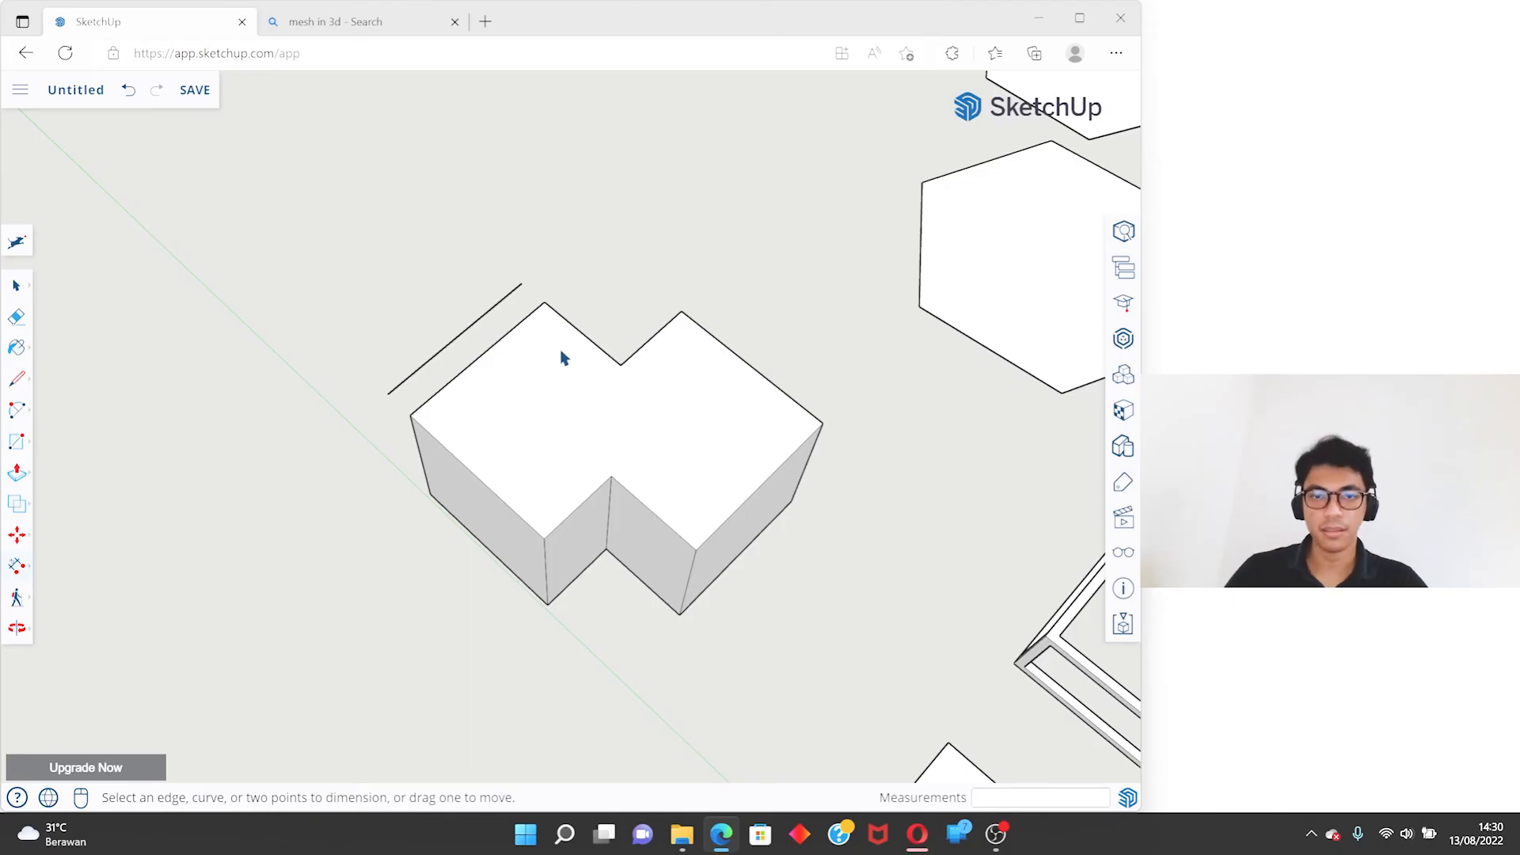
middle_drag(445, 425, 451, 206)
middle_drag(141, 427, 620, 407)
scroll(621, 407, up, 3)
click(535, 364)
click(740, 525)
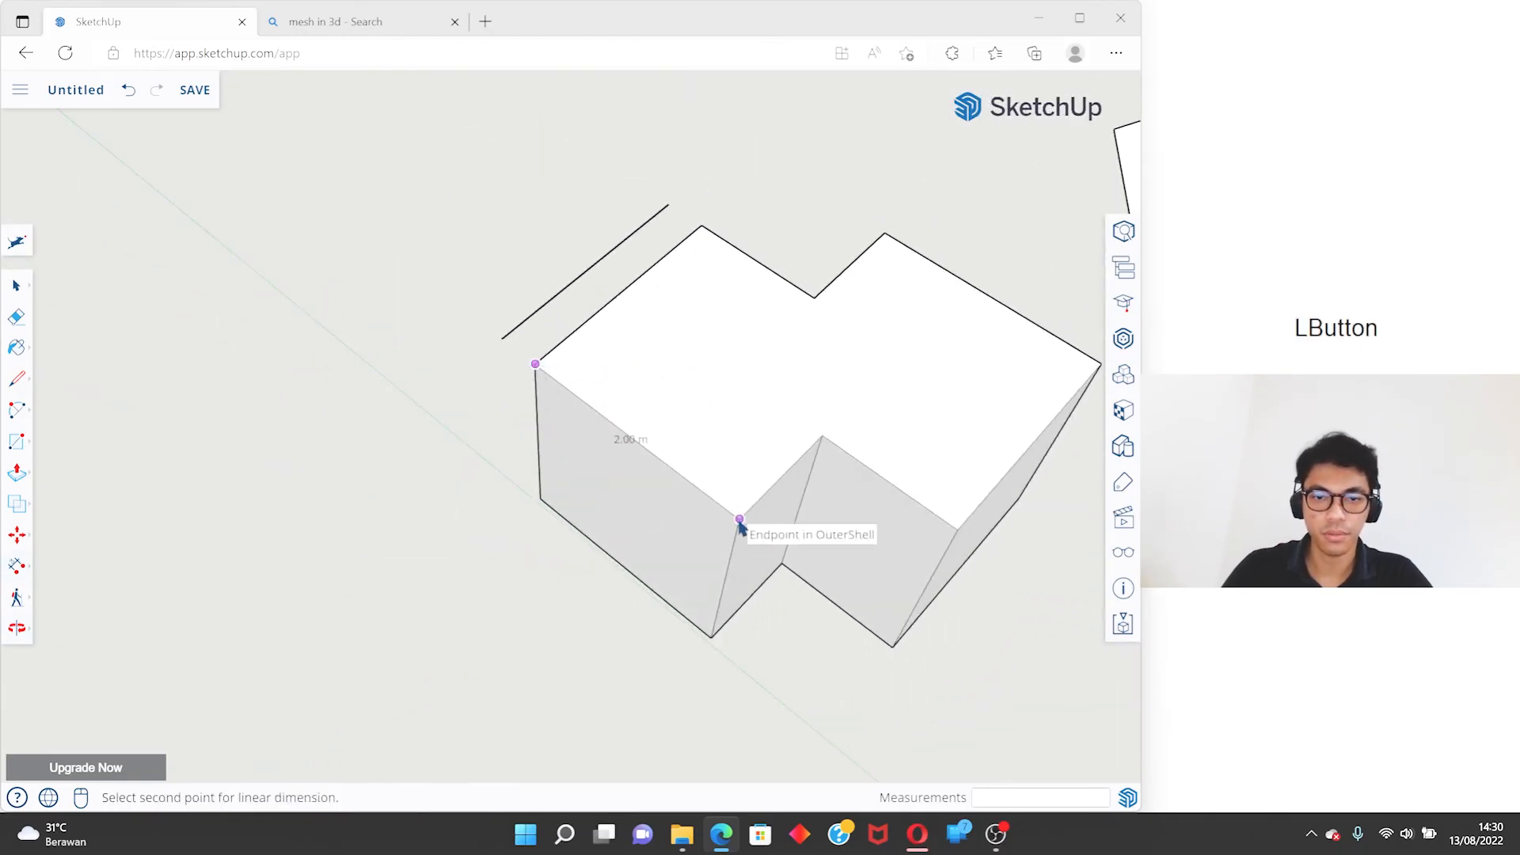
click(620, 571)
- Dimension the short top edge between the outer corner and the inner notch corner, placing it outside the solid
middle_drag(620, 571, 393, 349)
click(590, 546)
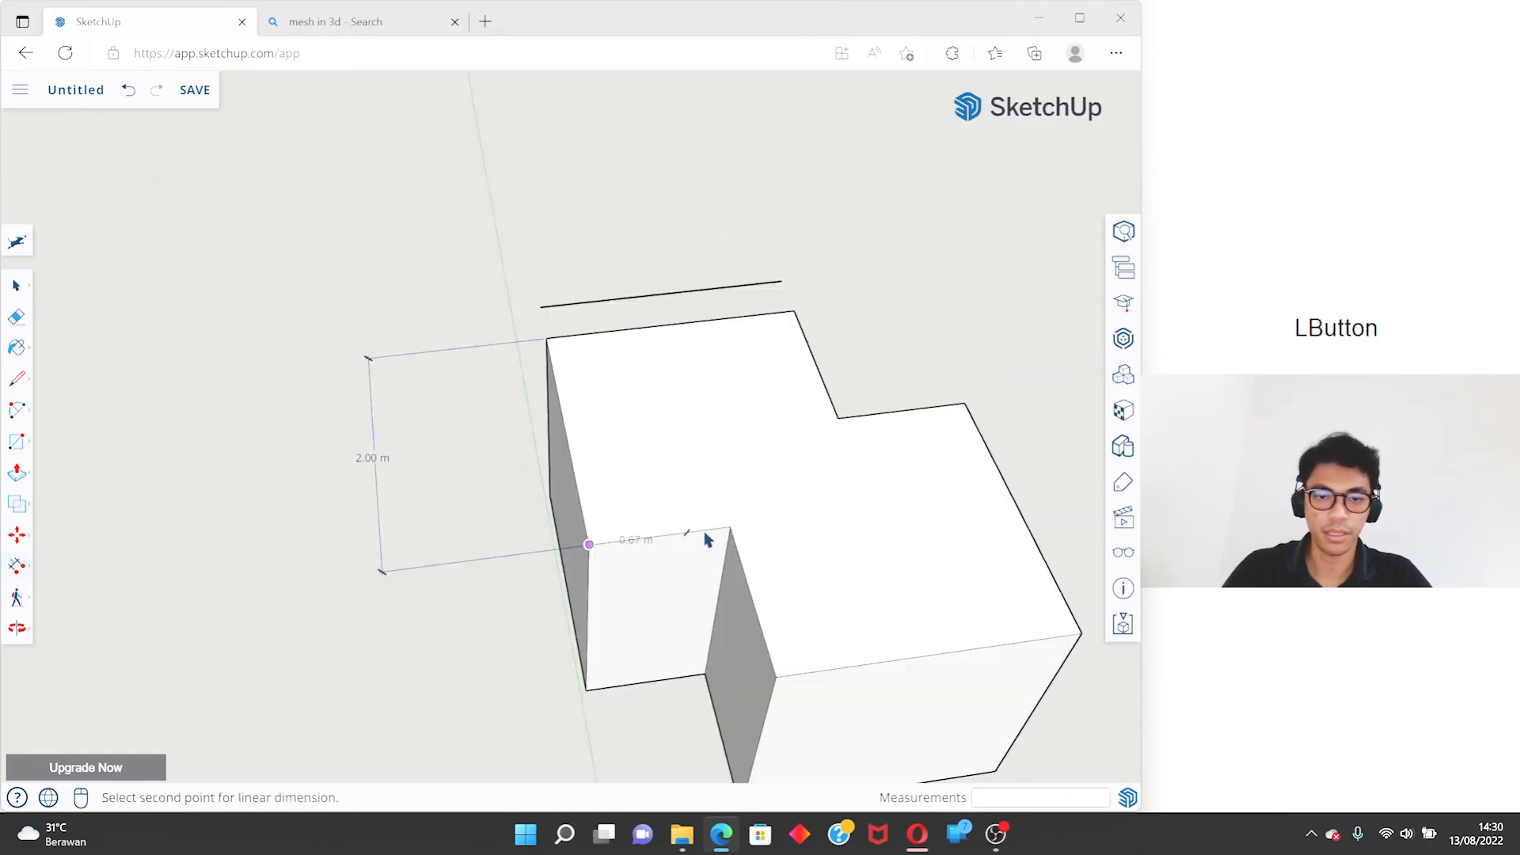
click(730, 526)
middle_drag(713, 539, 620, 593)
click(791, 695)
- Dimension the front top edge of the projecting block, placing the dimension in front of the solid
click(544, 584)
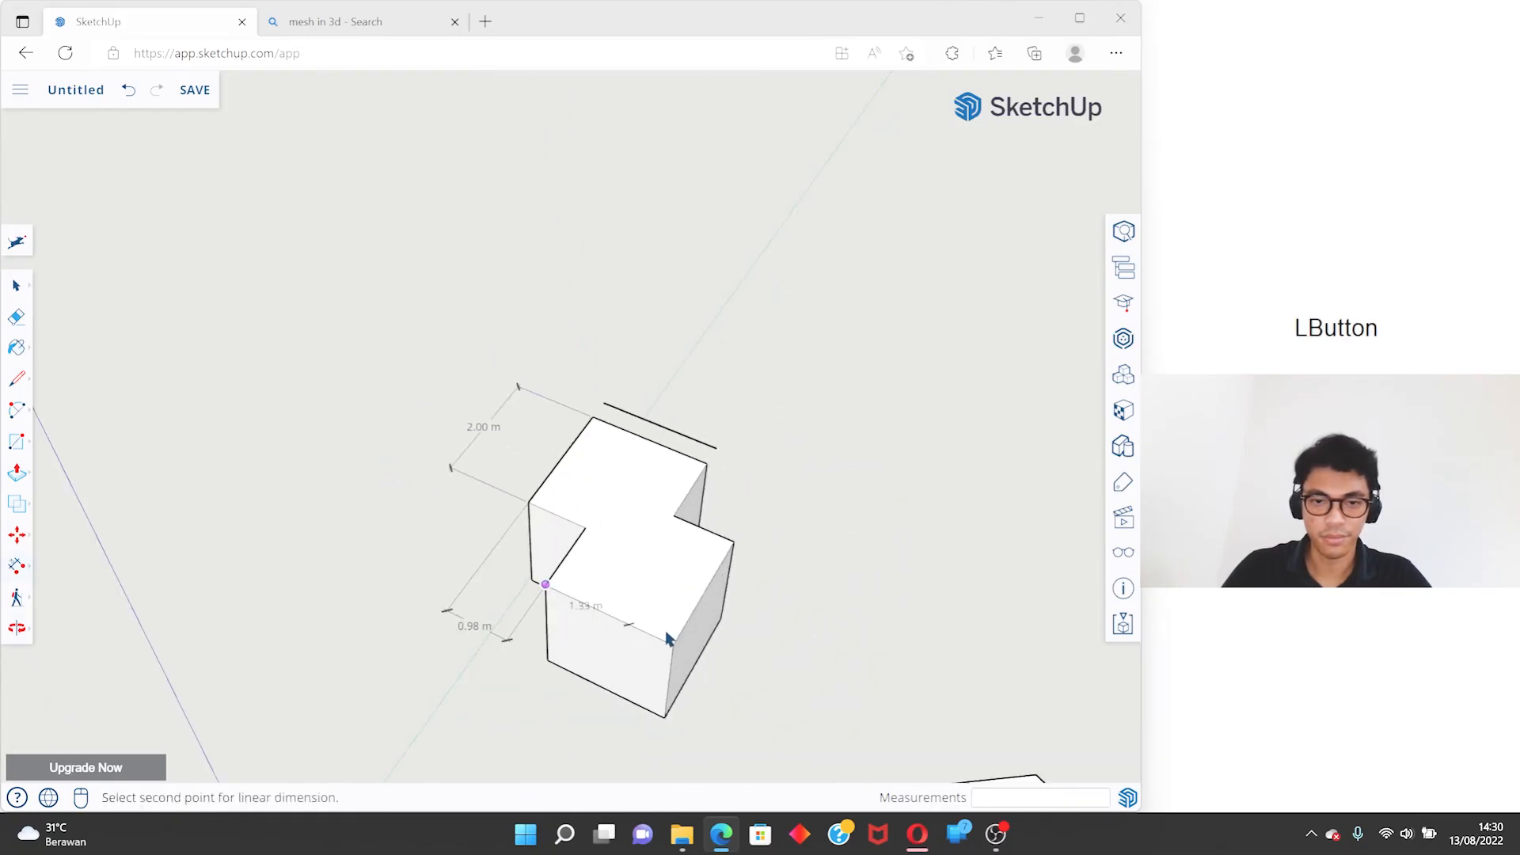
click(672, 648)
click(584, 662)
middle_drag(584, 662, 1024, 420)
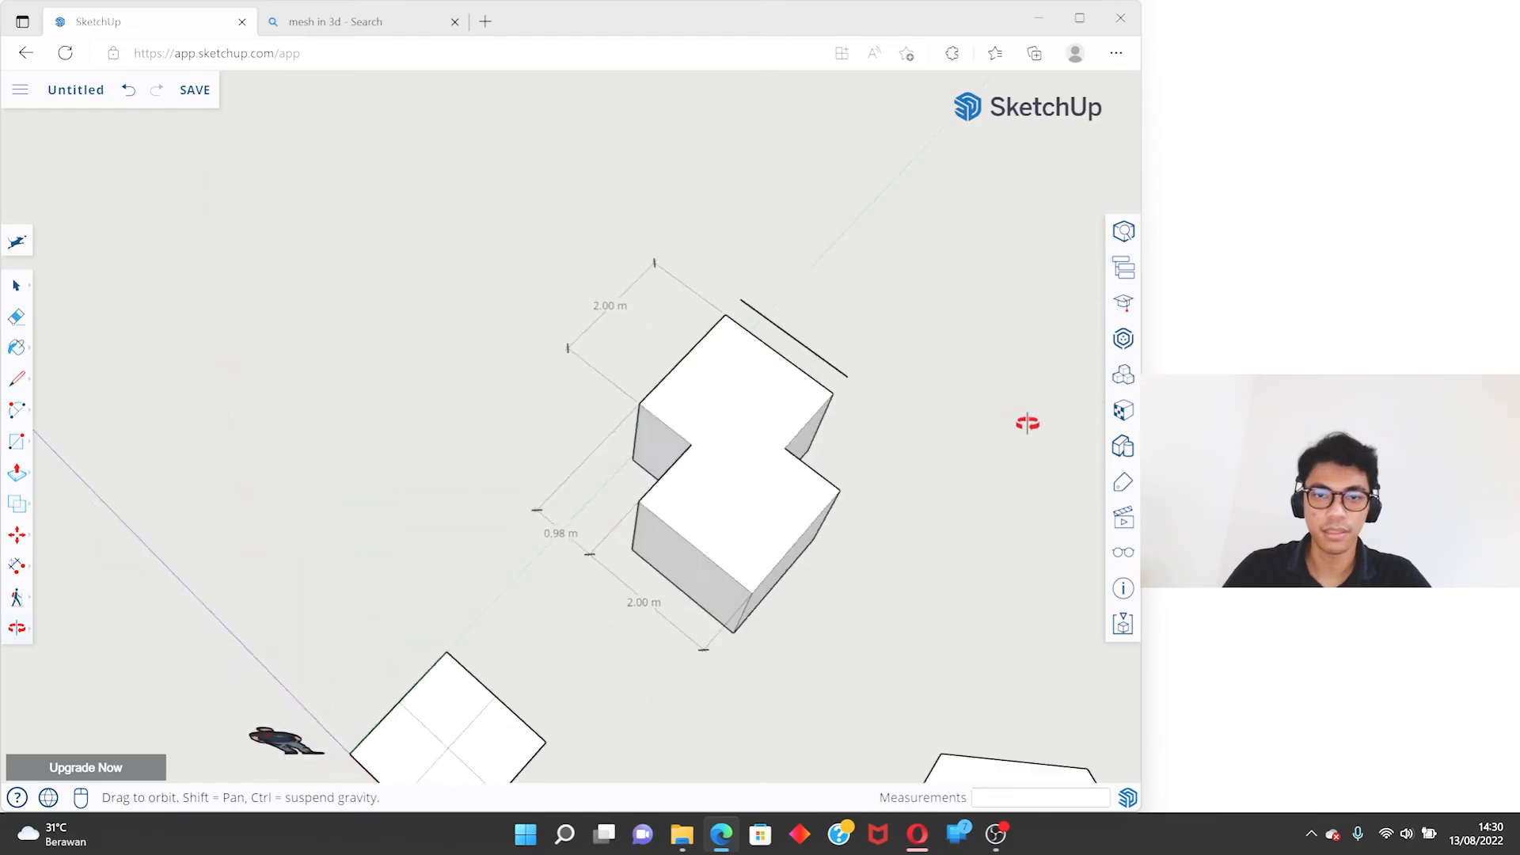
- Try erasing the three linear dimensions around the merged solid, and undo the erasures
key(space)
middle_drag(734, 392, 625, 407)
key(e)
click(584, 303)
click(599, 507)
click(631, 551)
key(ctrl+z)
key(ctrl+z)
key(ctrl+z)
key(space)
- Try attaching a leader text with the default wording to the rear notch edge of the merged solid, and undo it
click(17, 565)
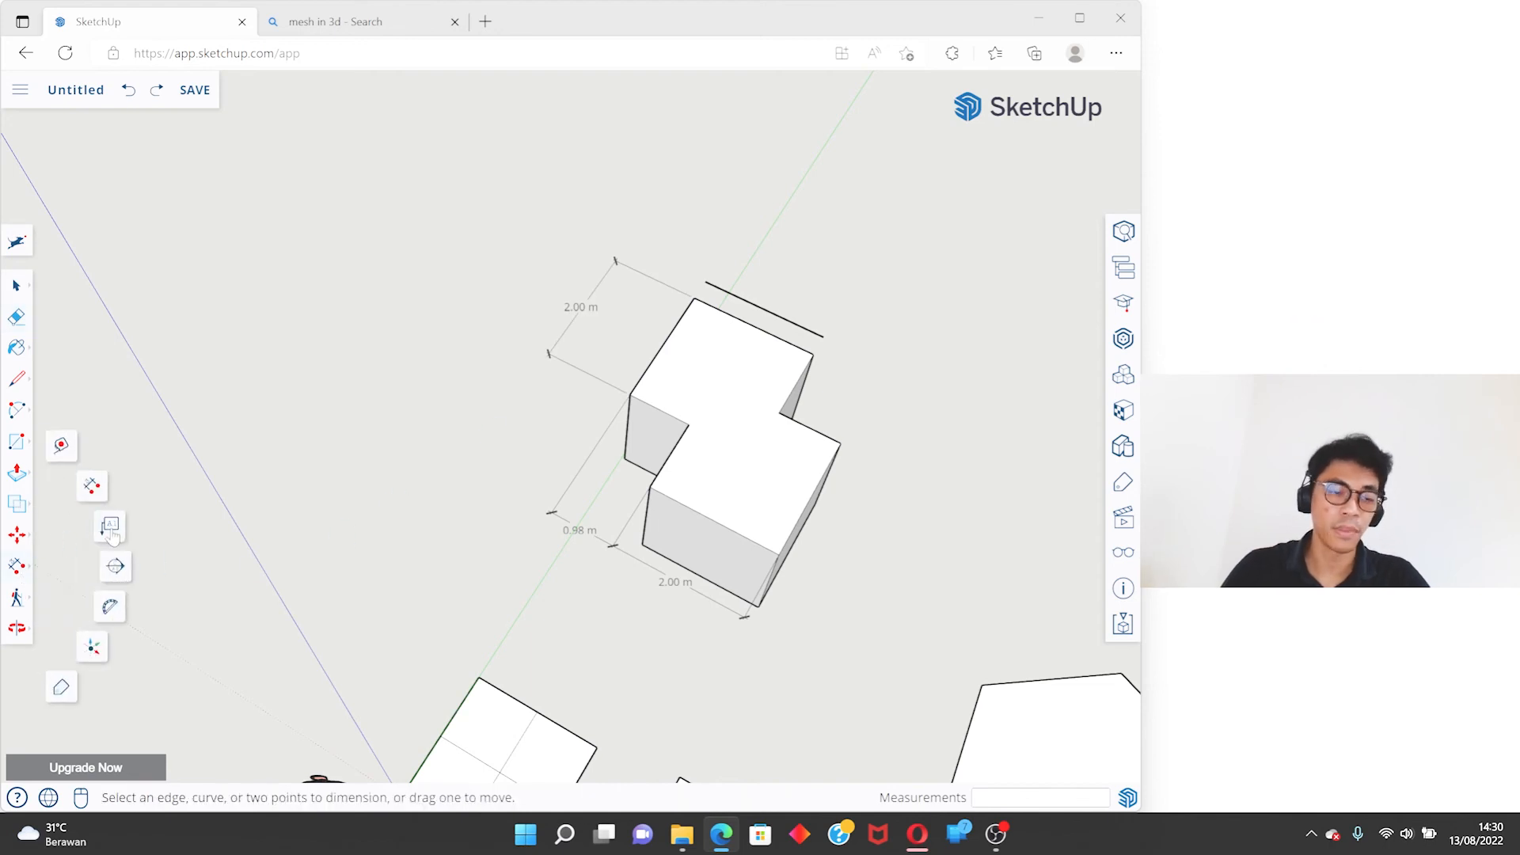
click(111, 535)
middle_drag(301, 475, 604, 336)
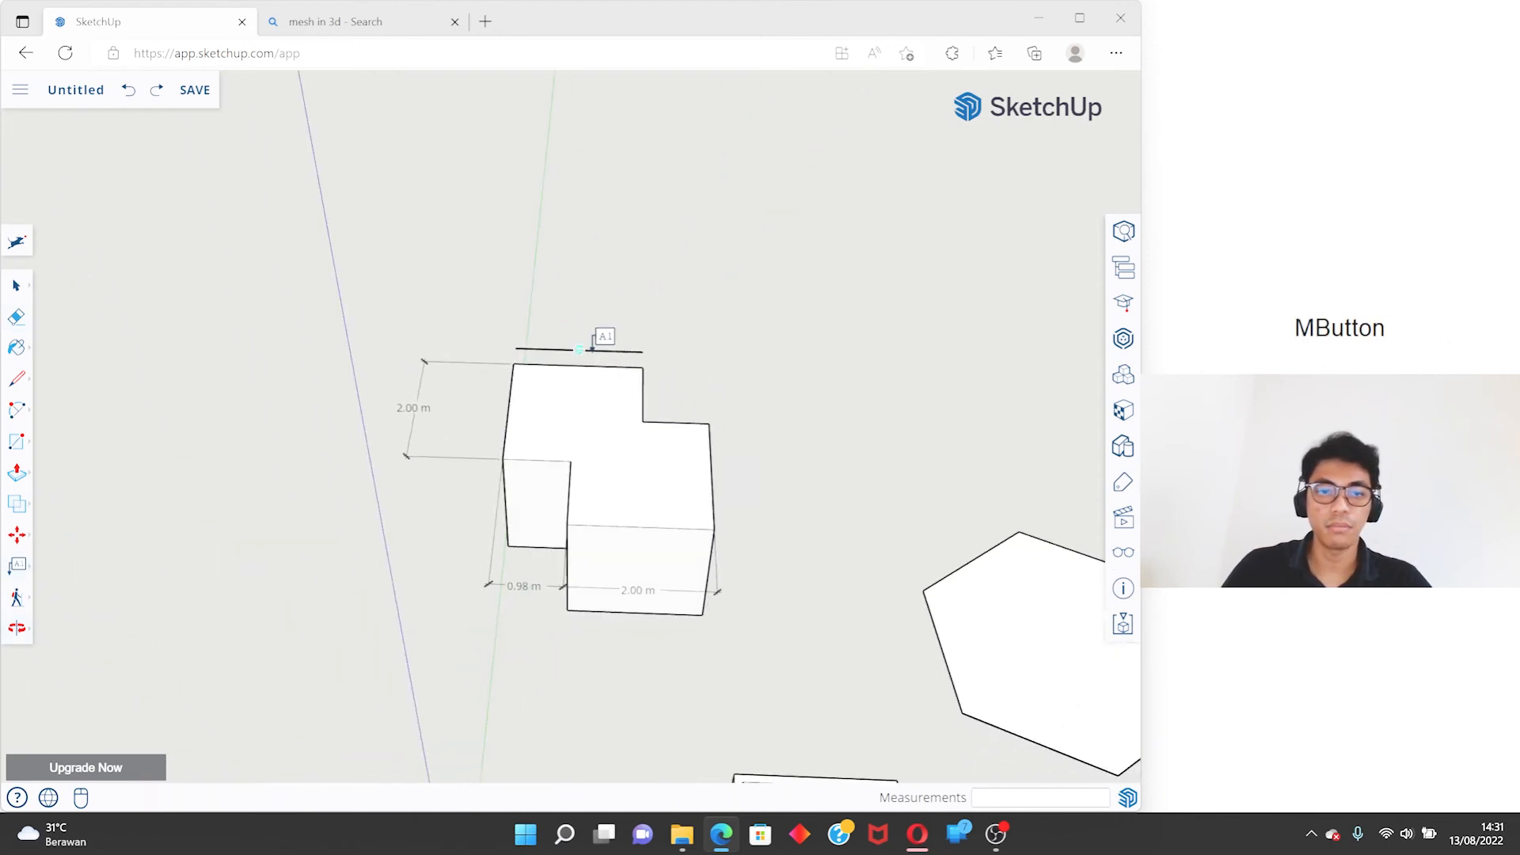
shift+middle_drag(723, 395, 466, 295)
scroll(419, 234, up, 4)
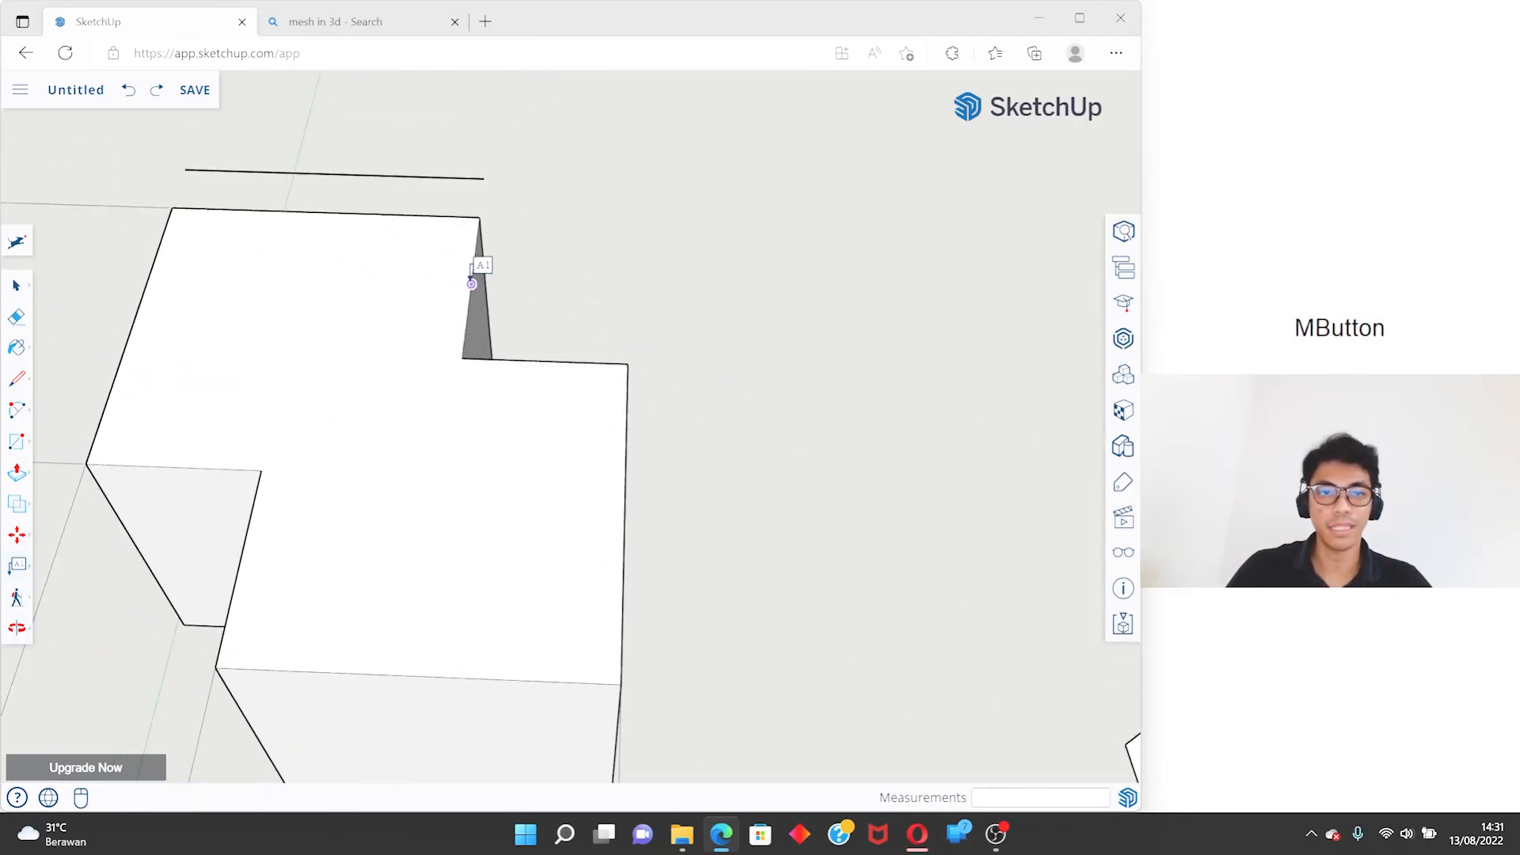
click(472, 283)
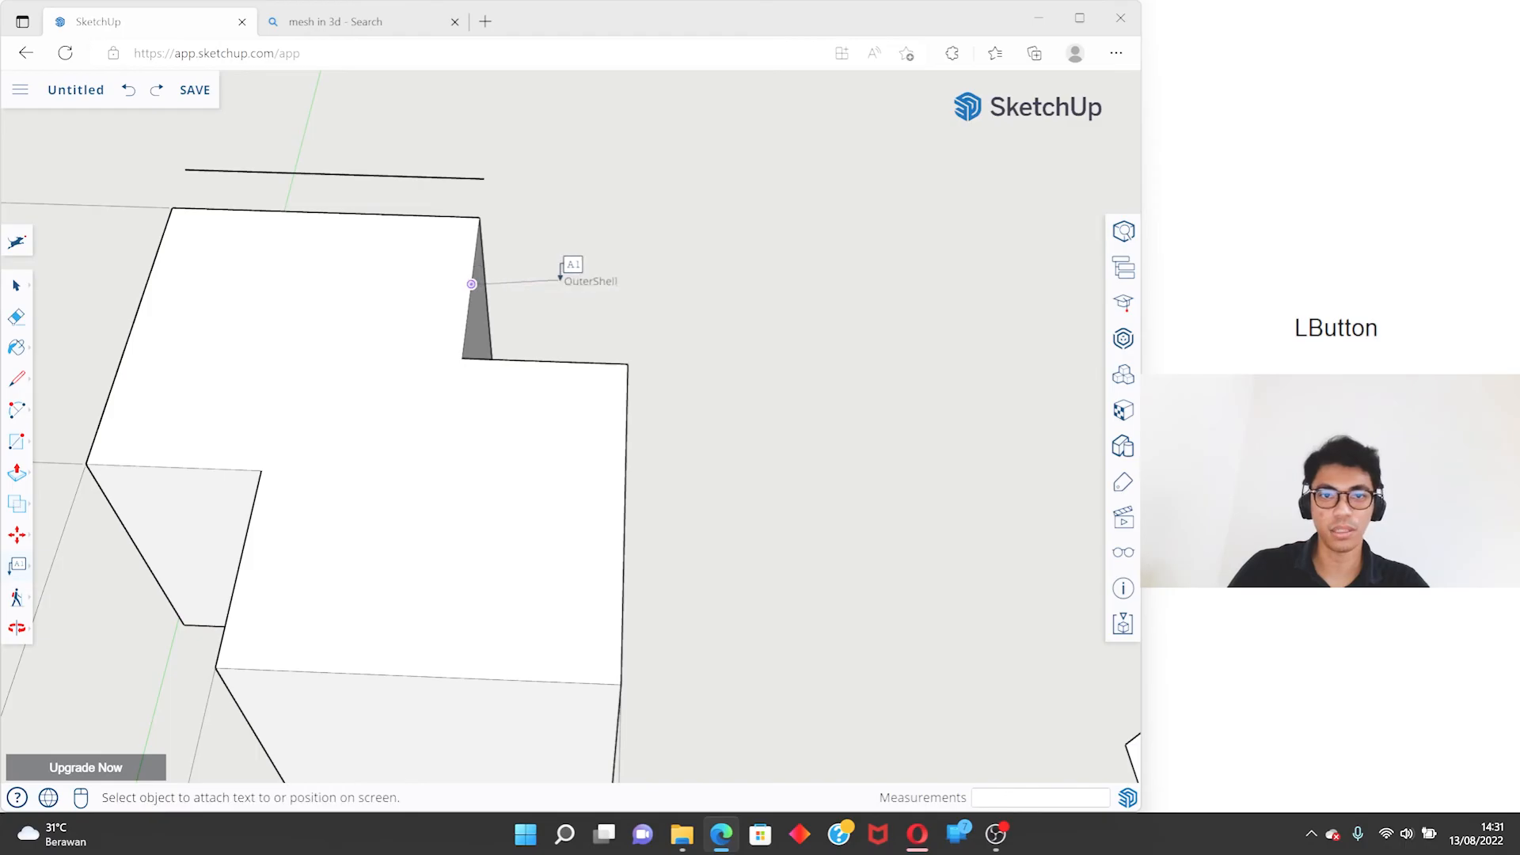
click(671, 129)
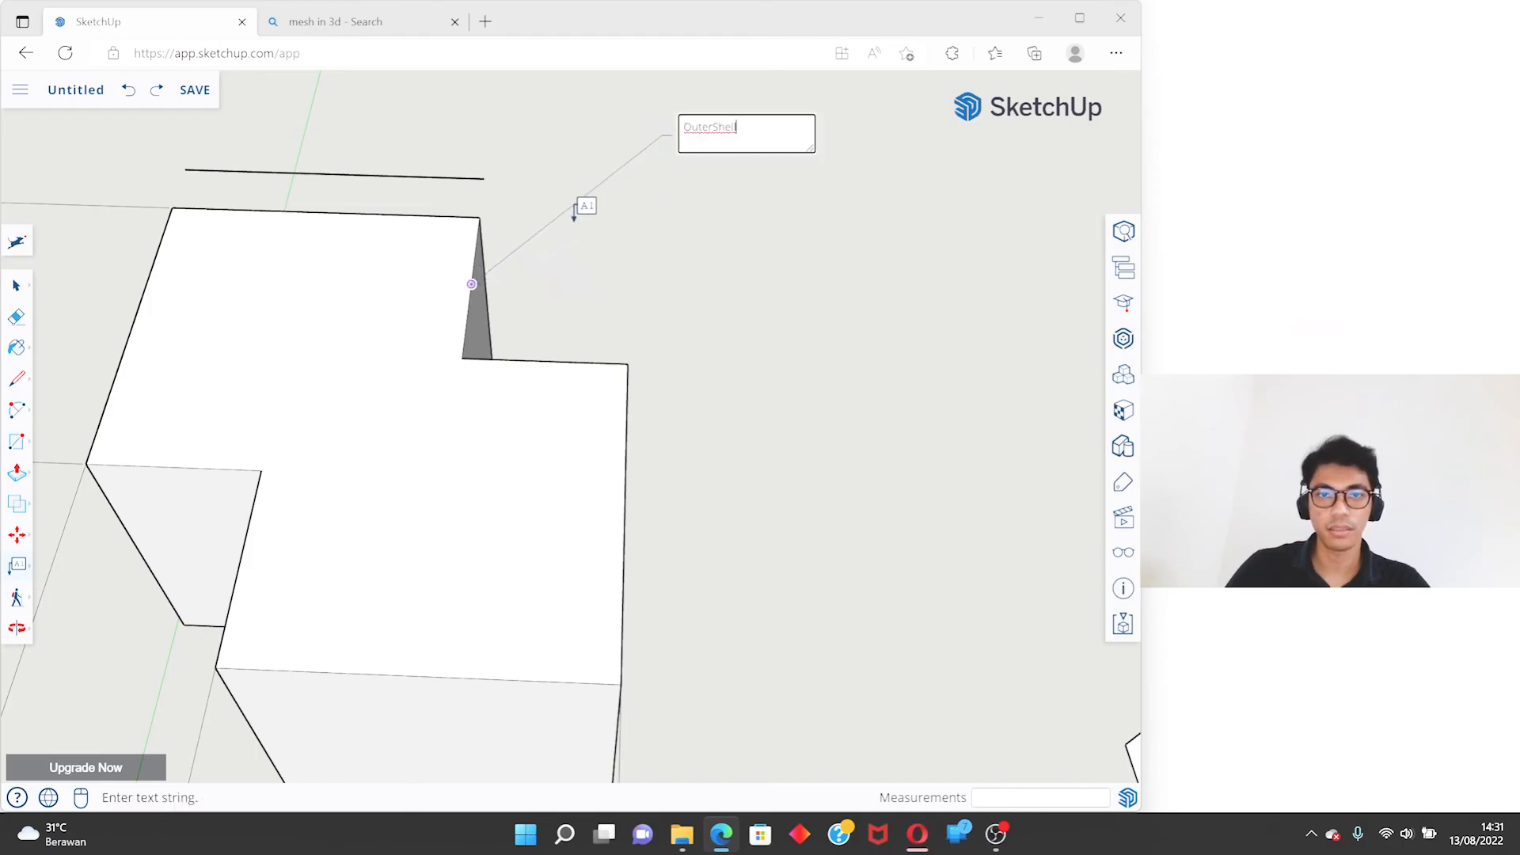
scroll(574, 219, down, 2)
key(ctrl+z)
scroll(554, 253, down, 1)
click(654, 254)
key(ctrl+z)
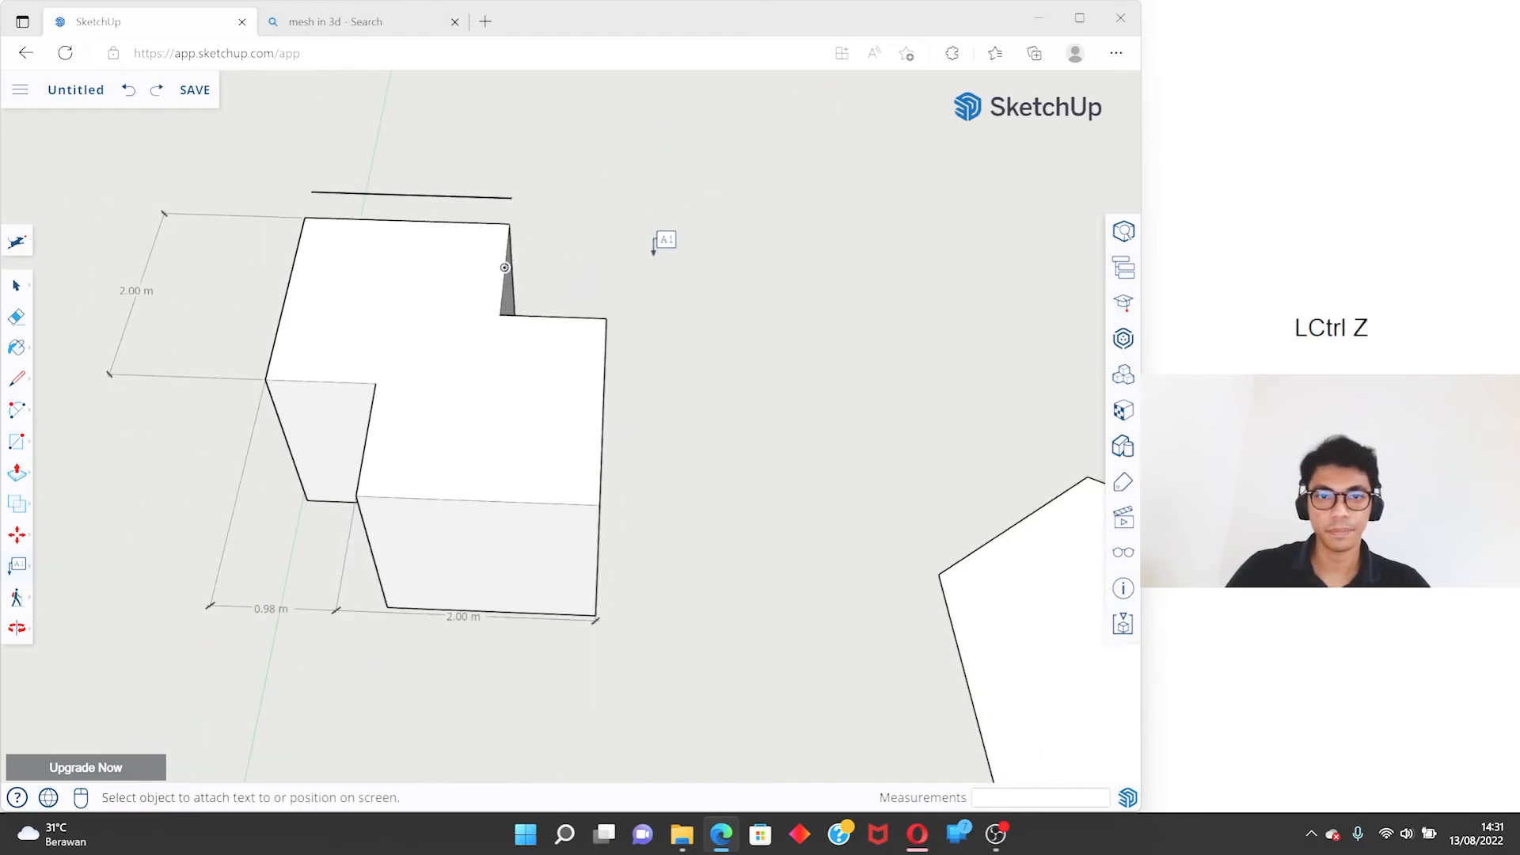
- Try attaching a leader text to the edge of the circle, and undo it
scroll(654, 254, down, 2)
middle_drag(569, 402, 416, 247)
shift+middle_drag(967, 608, 642, 477)
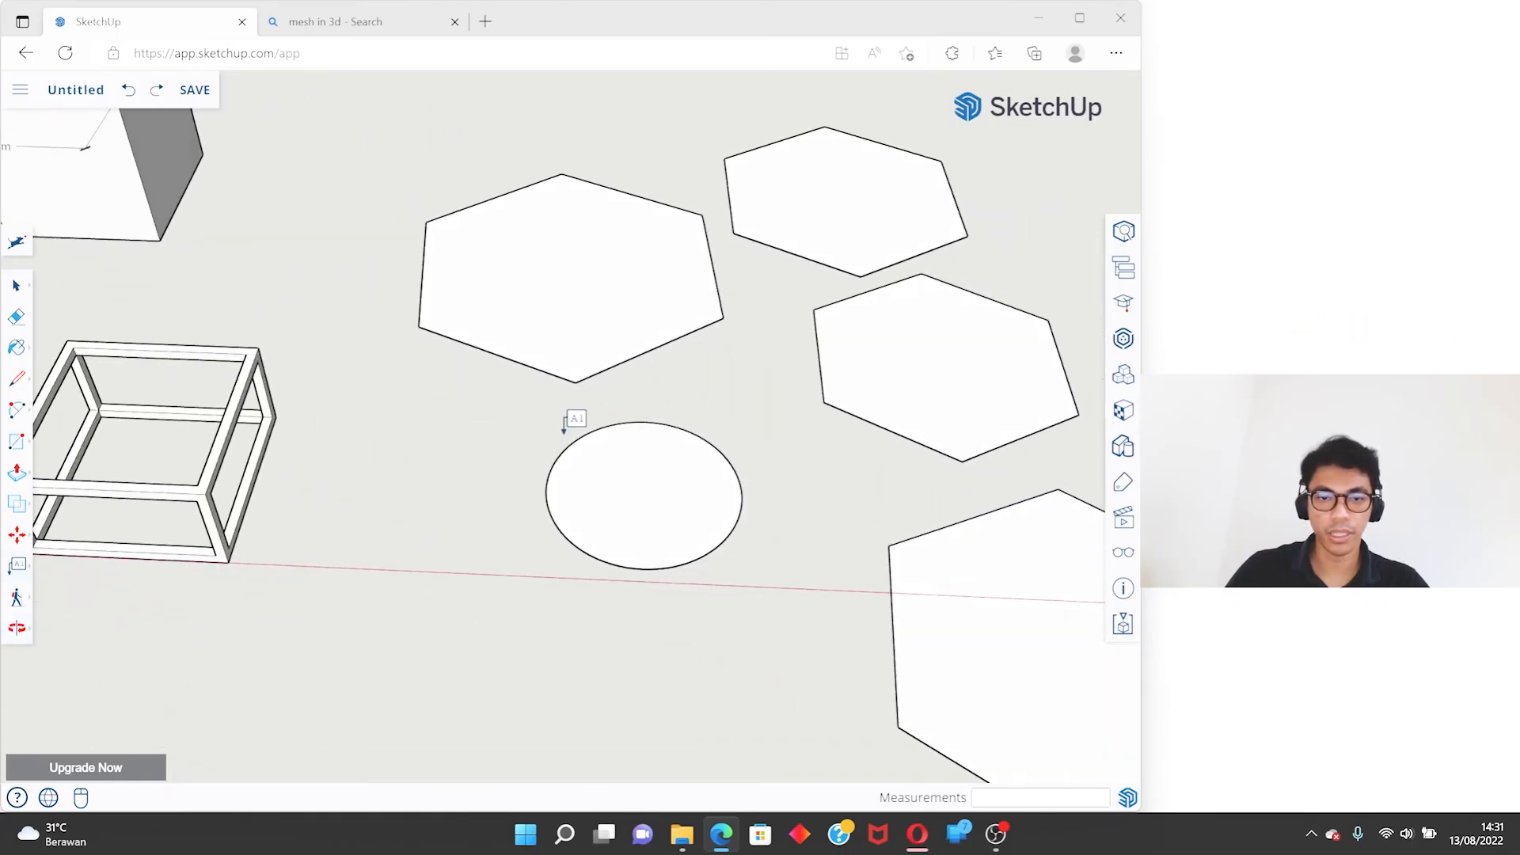
drag(558, 457, 424, 375)
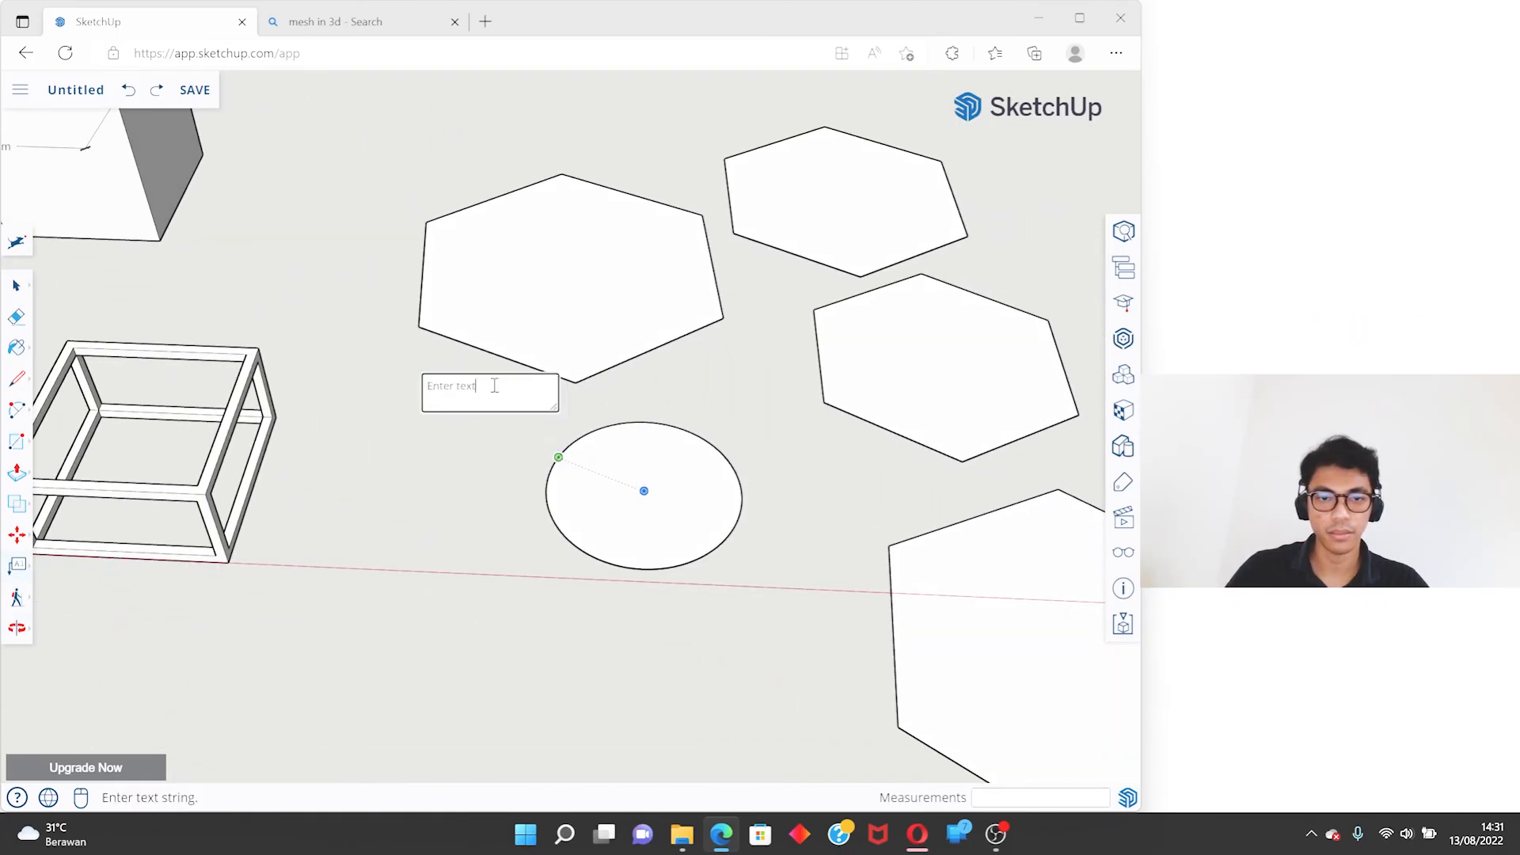
click(637, 497)
key(ctrl+z)
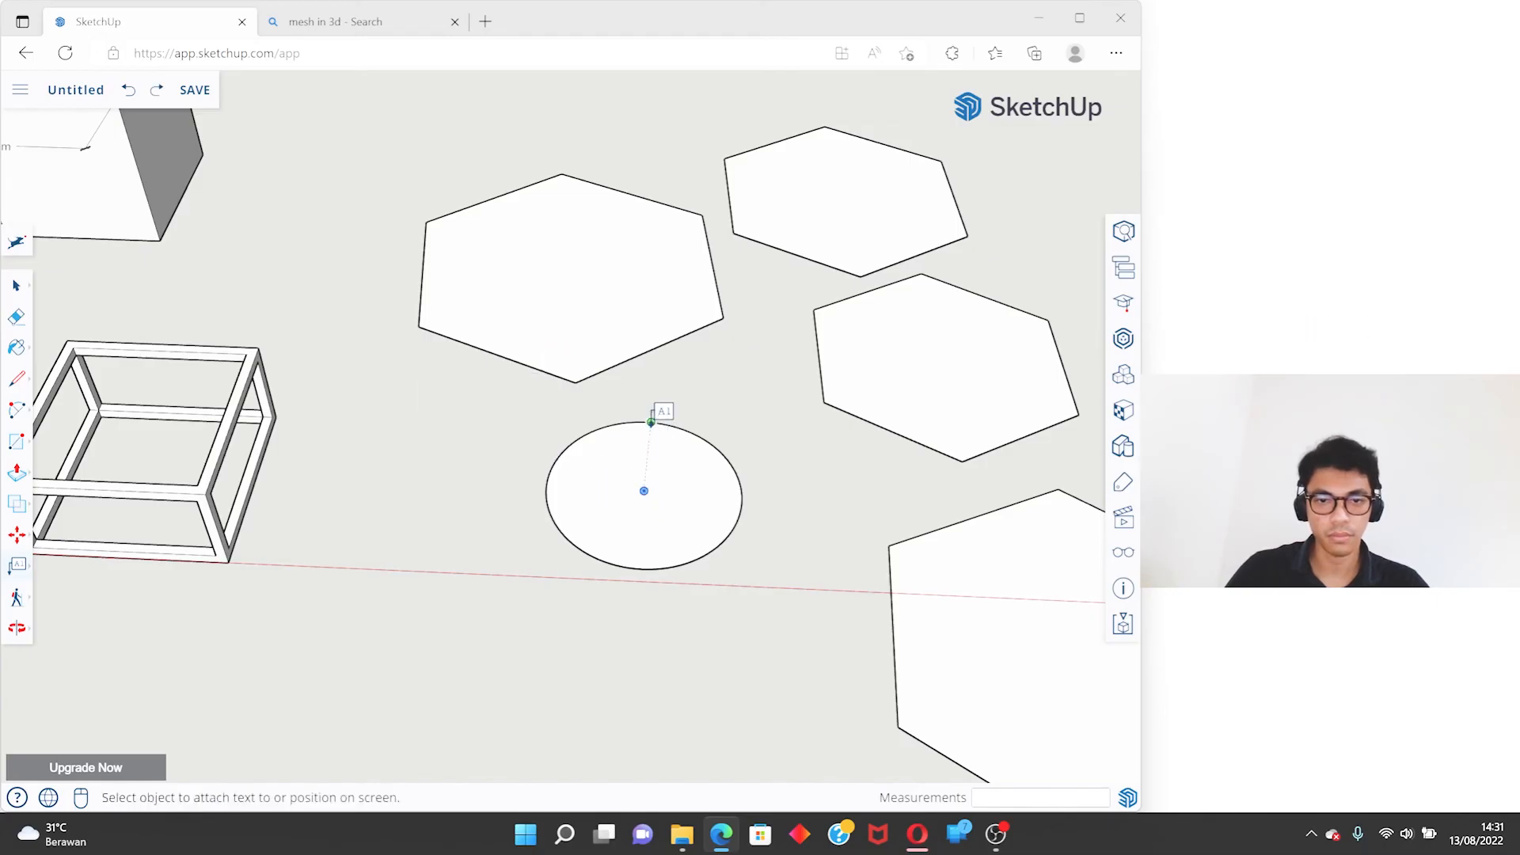
key(shift+z)
- Attach a leader text to the merged solid's top face and replace its default wording with "object contoh"
middle_drag(652, 409, 498, 300)
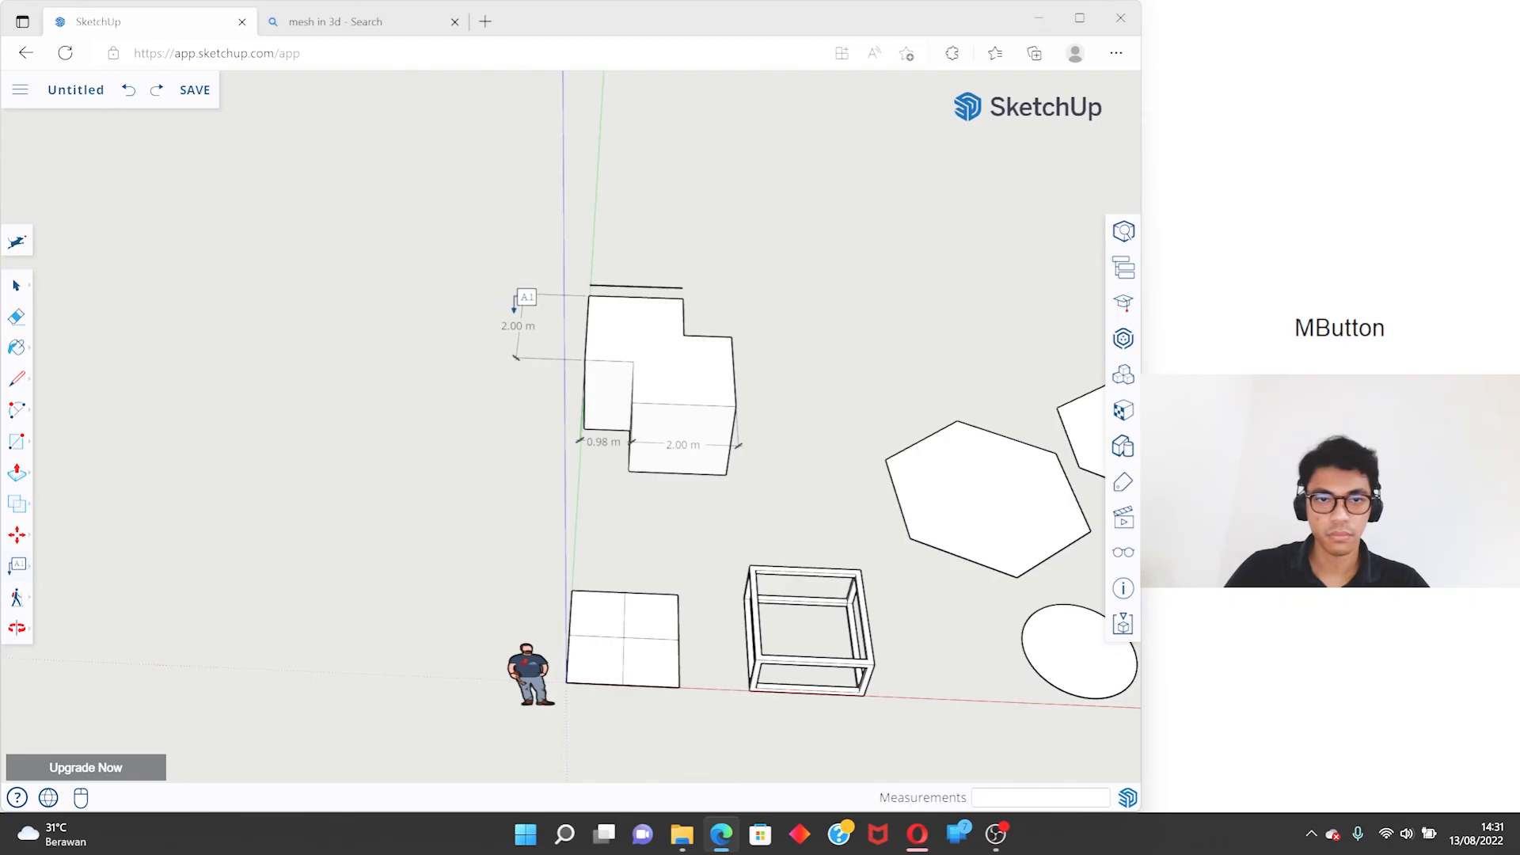
scroll(720, 413, up, 5)
shift+middle_drag(720, 413, 615, 364)
click(607, 366)
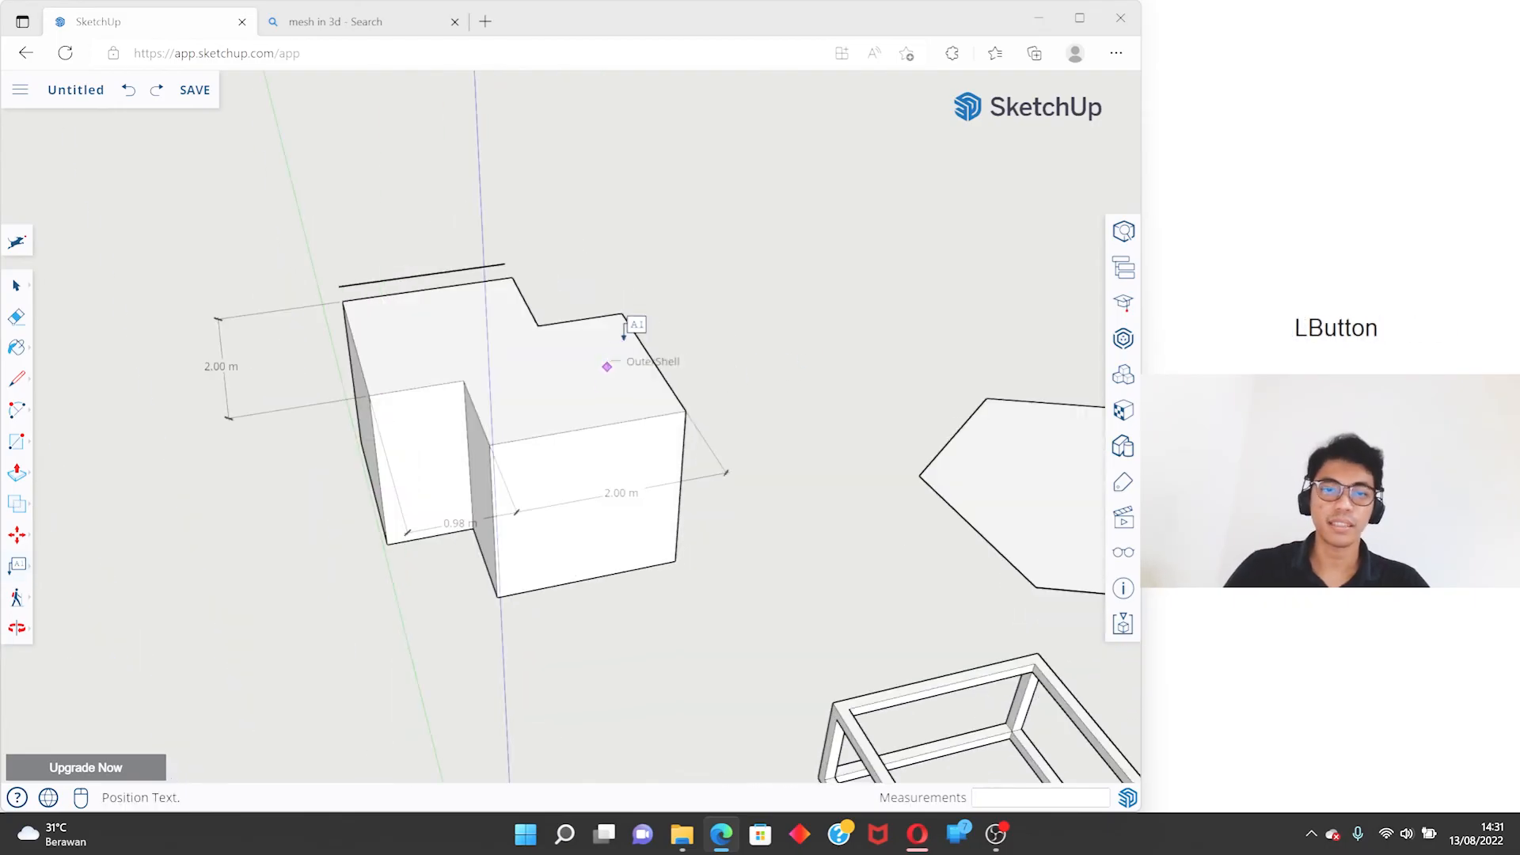
click(702, 172)
key(BackSpace)
key(BackSpace)
key(BackSpace)
key(BackSpace)
key(BackSpace)
key(BackSpace)
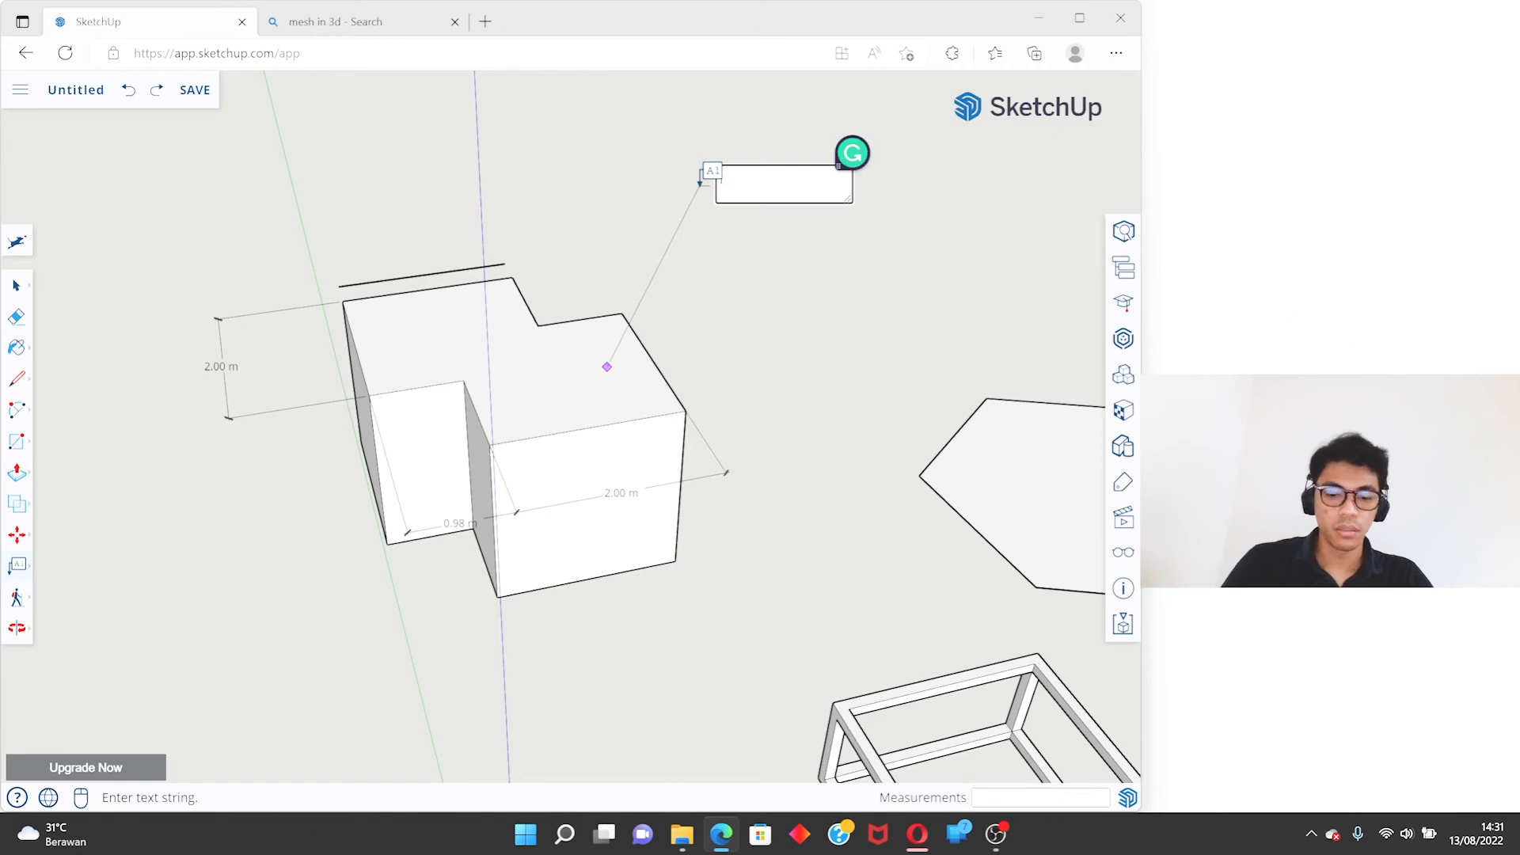
text(object cont)
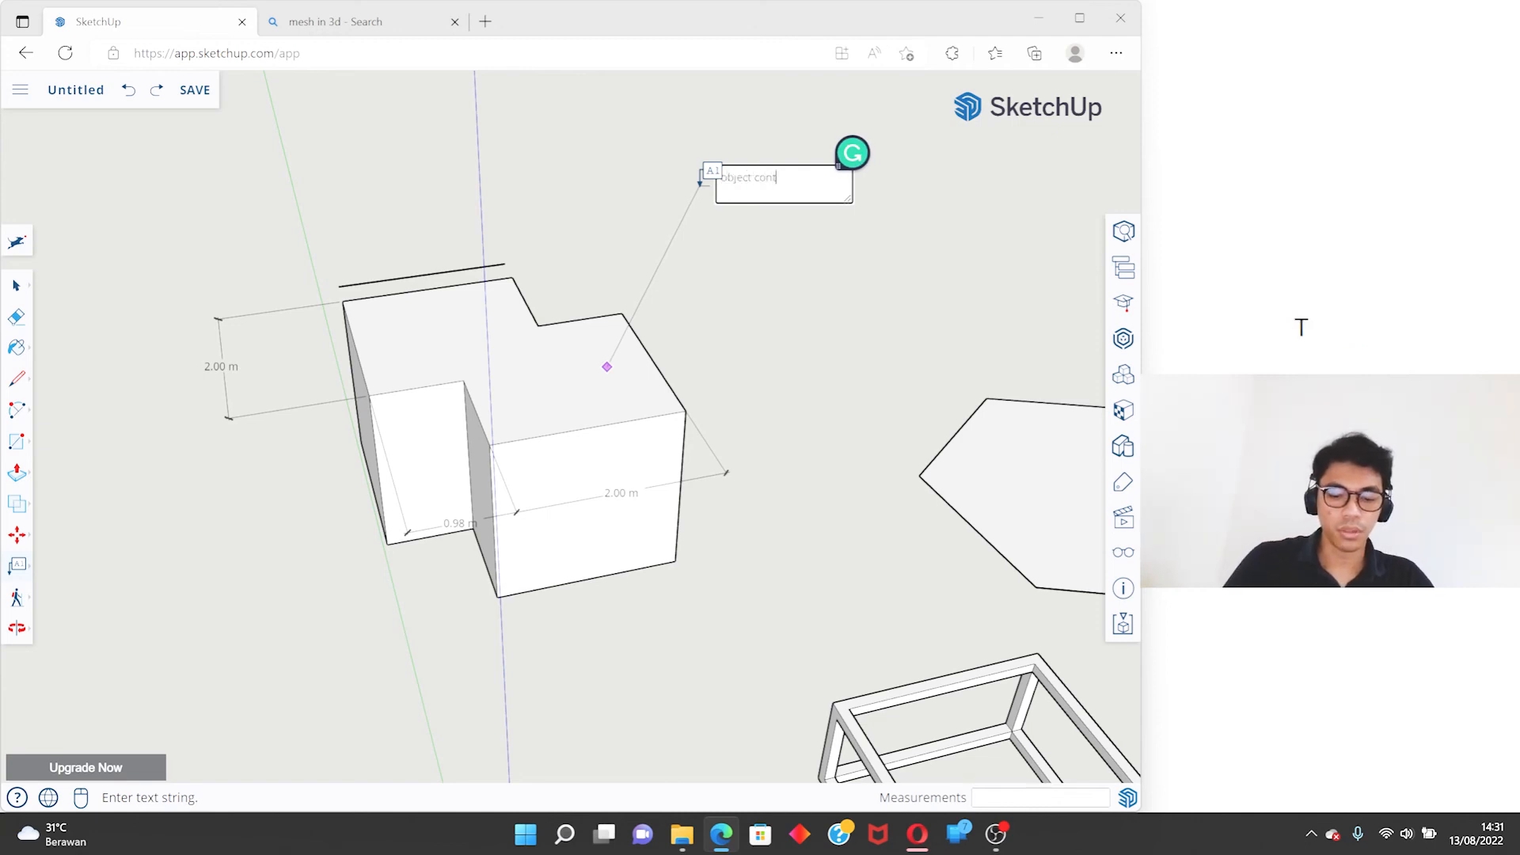
text(oh)
key(Return)
key(BackSpace)
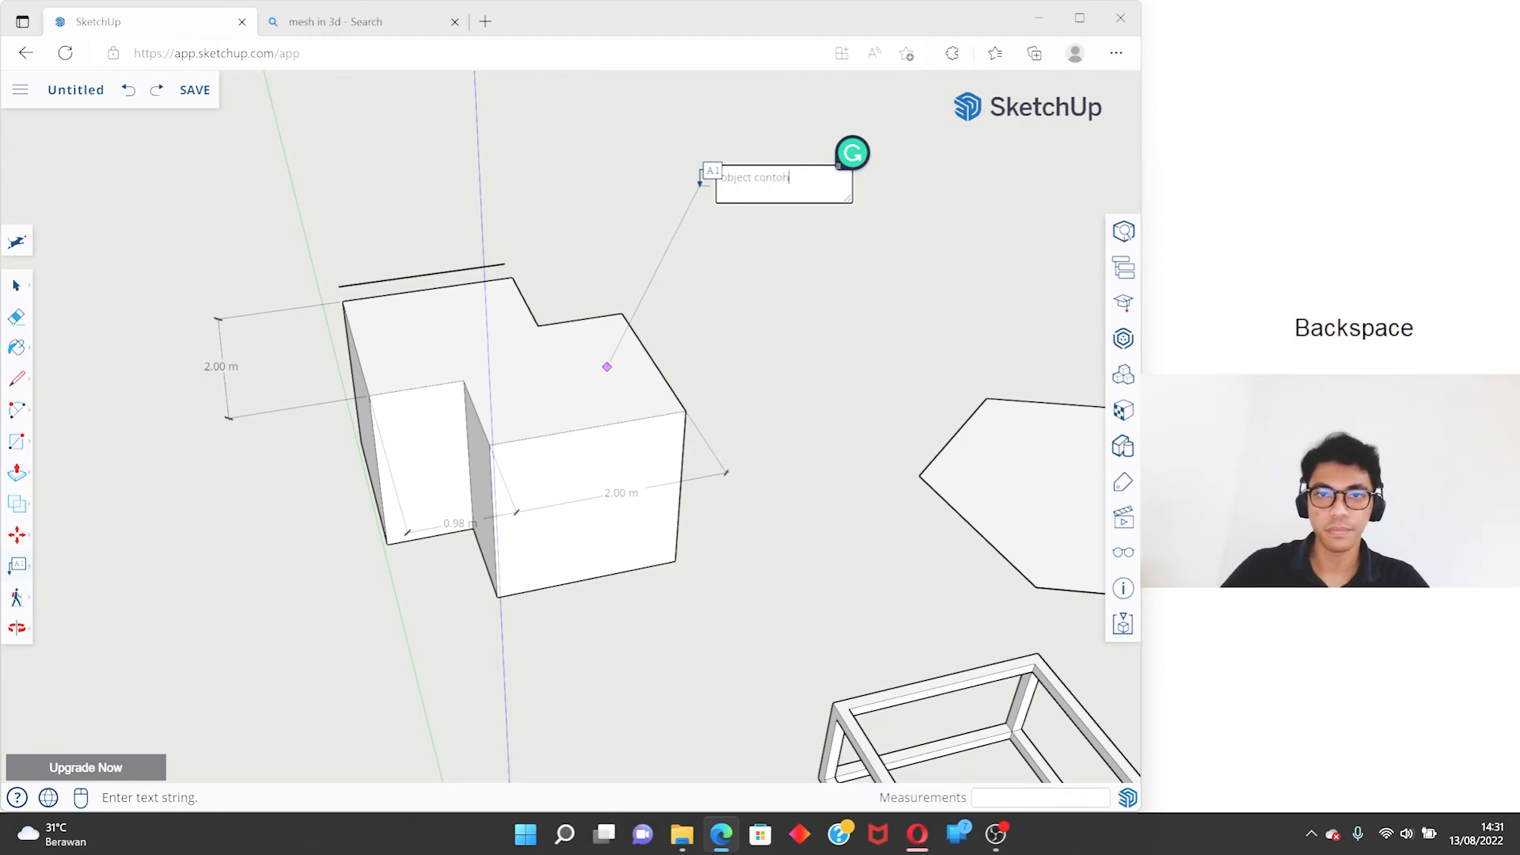
click(576, 259)
middle_drag(576, 259, 494, 335)
- Place a section plane on the top face of the merged solid
click(17, 565)
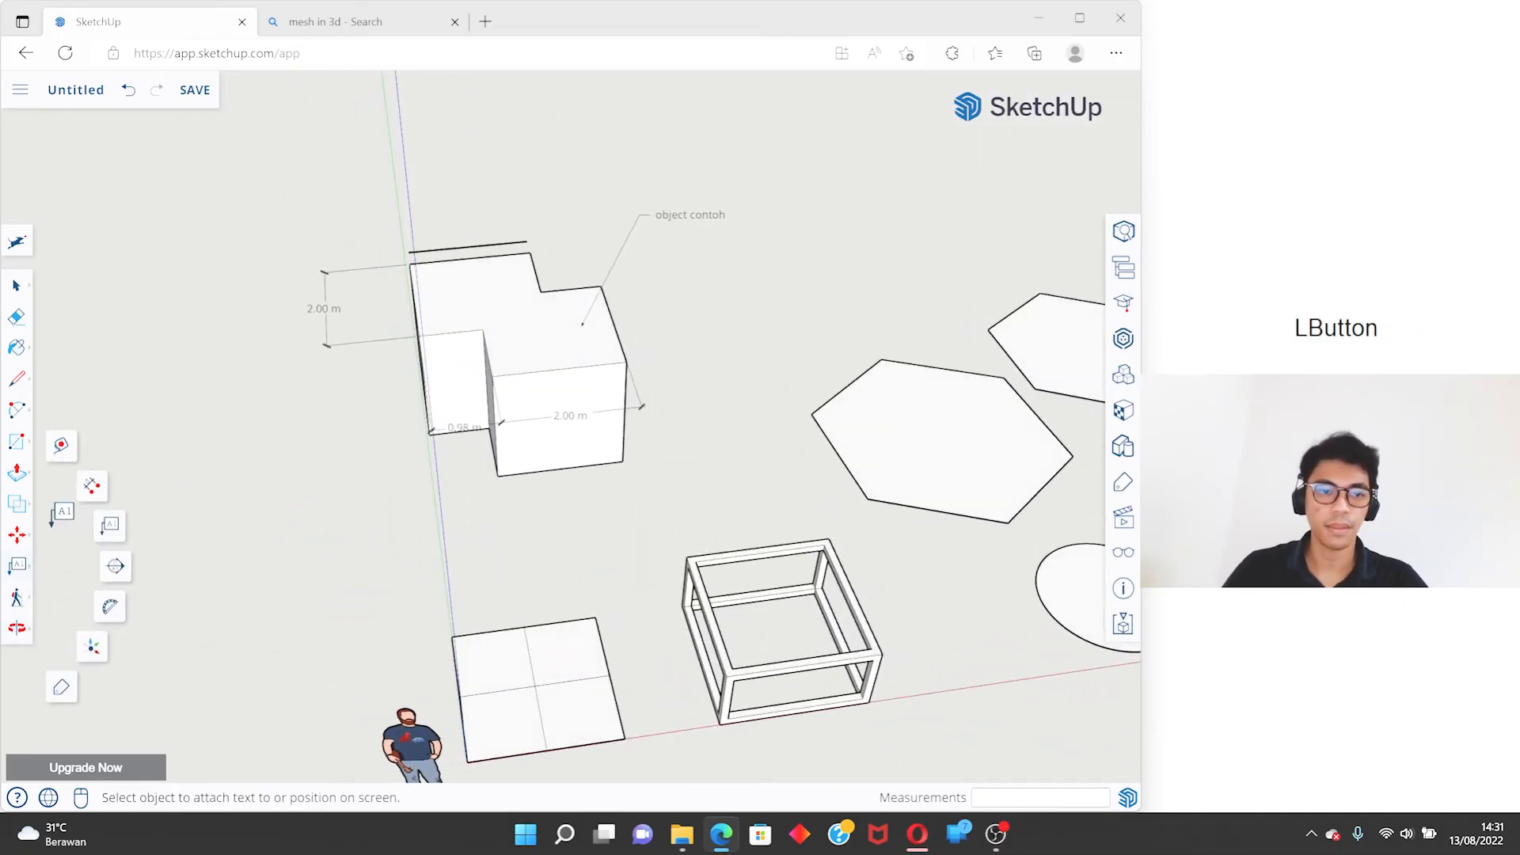
click(116, 568)
middle_drag(519, 330, 289, 251)
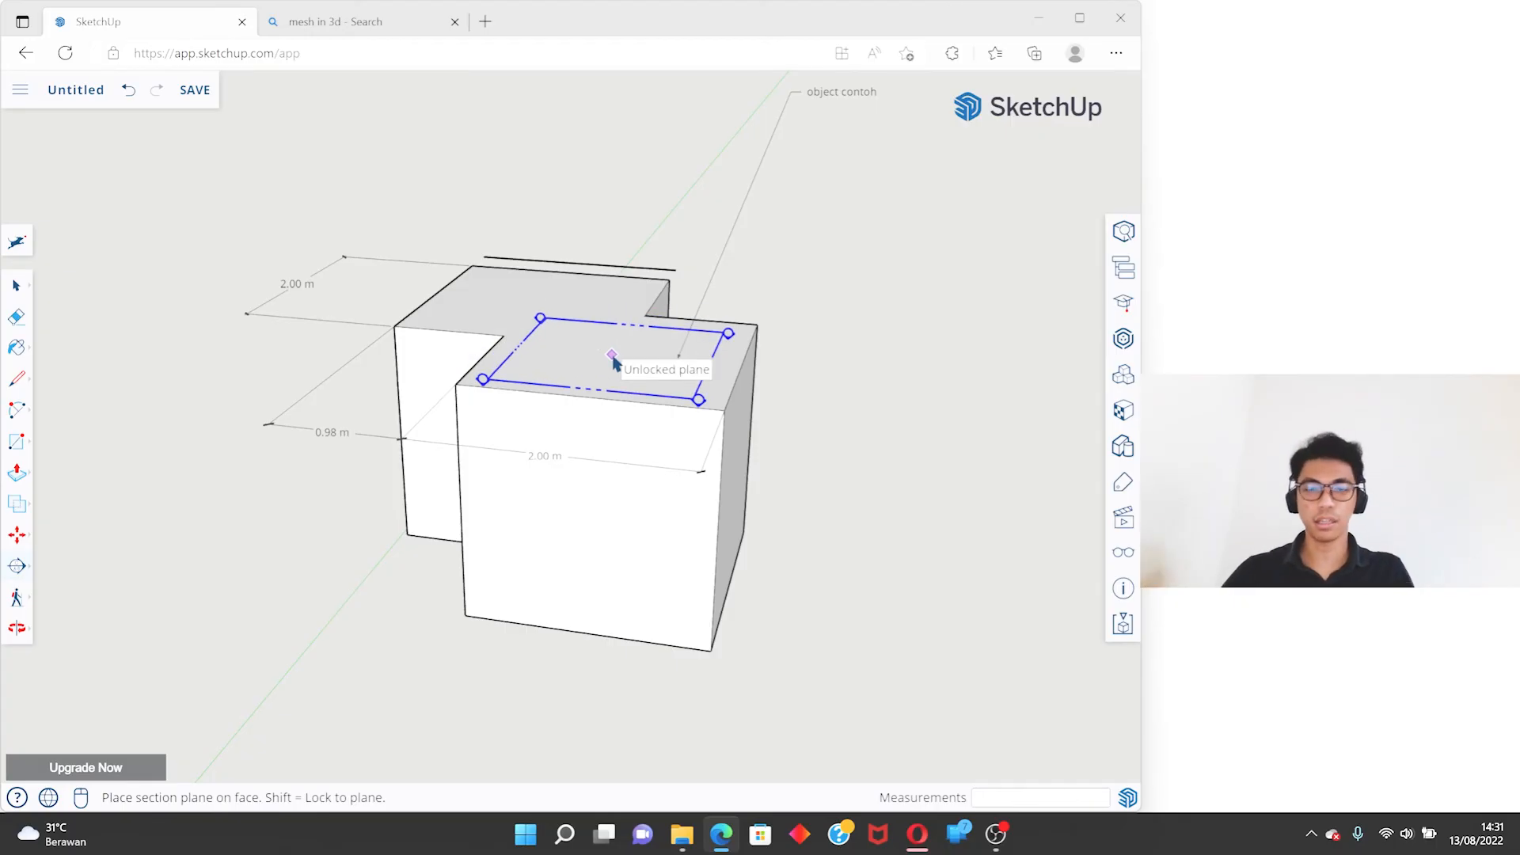
click(596, 350)
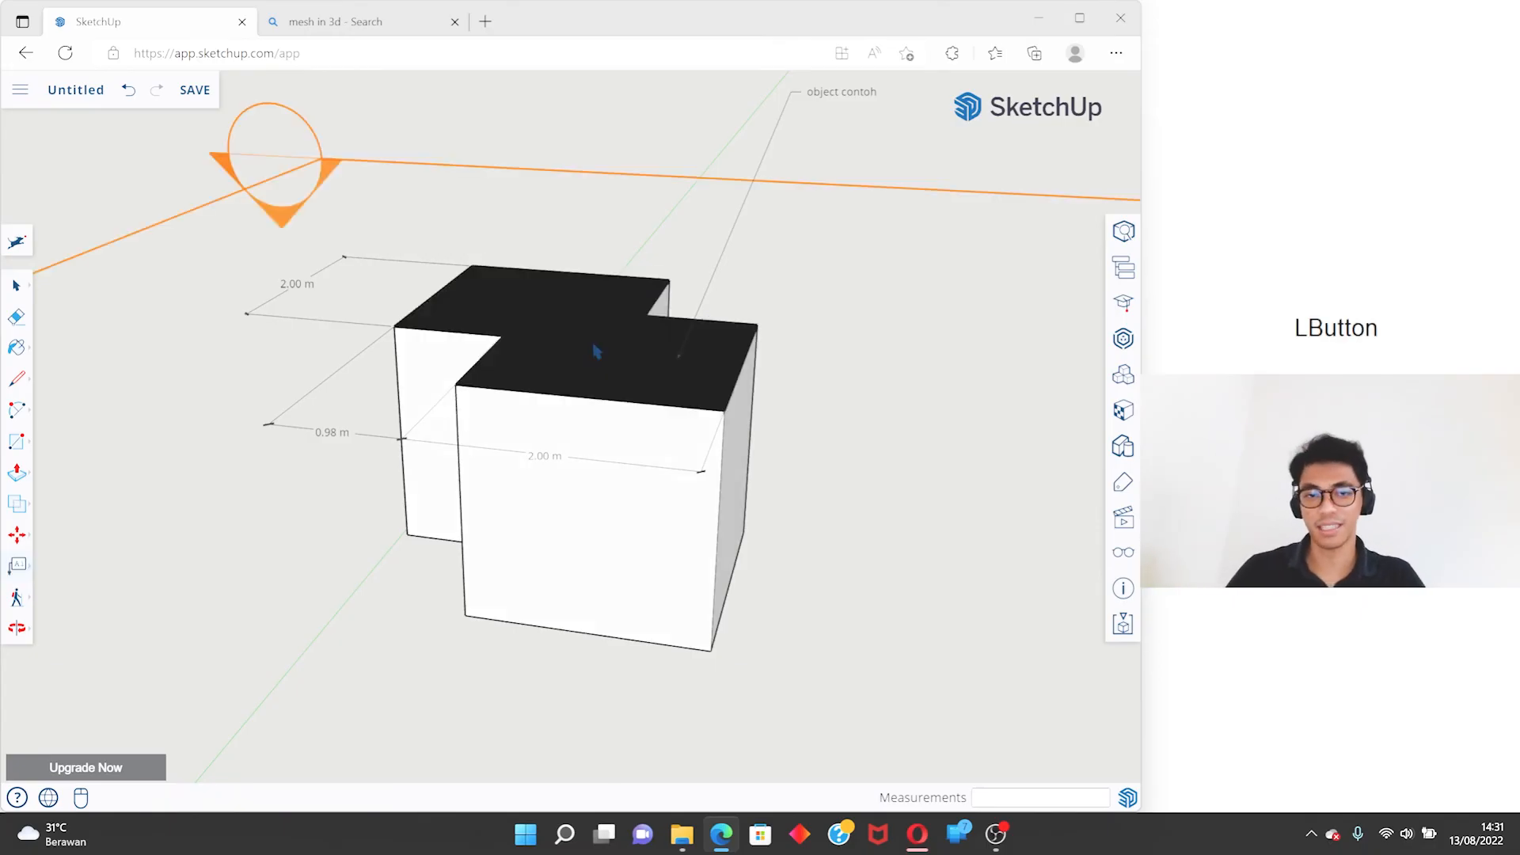
- Select the section plane and move it down about 1.20 m so it cuts through the objects
key(space)
scroll(400, 328, down, 6)
click(676, 341)
middle_drag(679, 345, 738, 390)
key(m)
drag(733, 346, 716, 406)
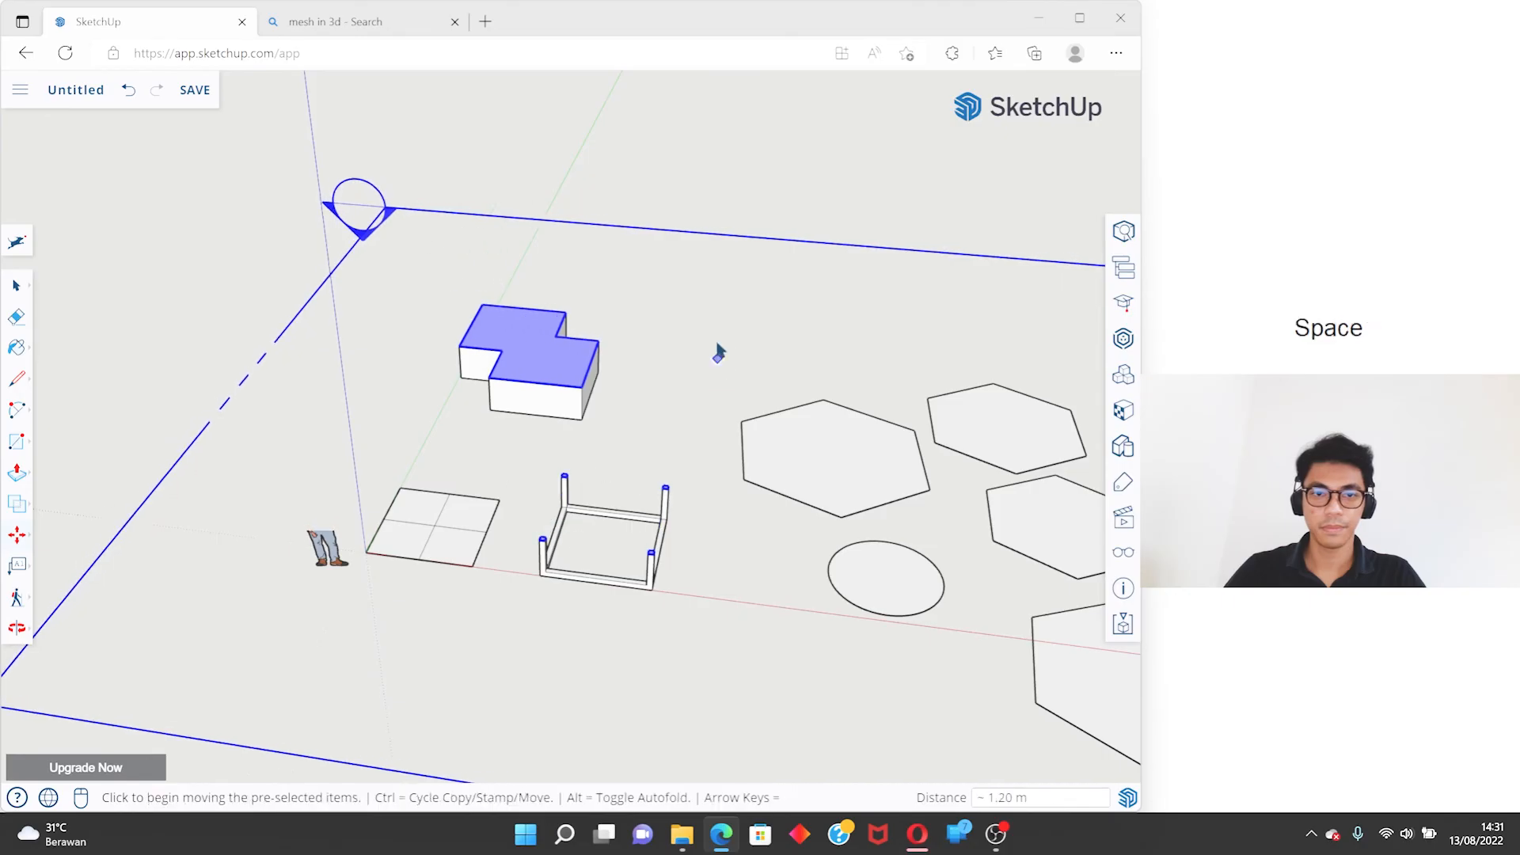
key(space)
- Examine the section cut through the box frame and the merged solid from several angles
scroll(664, 493, up, 4)
middle_drag(663, 492, 702, 670)
scroll(690, 663, down, 1)
scroll(688, 554, up, 4)
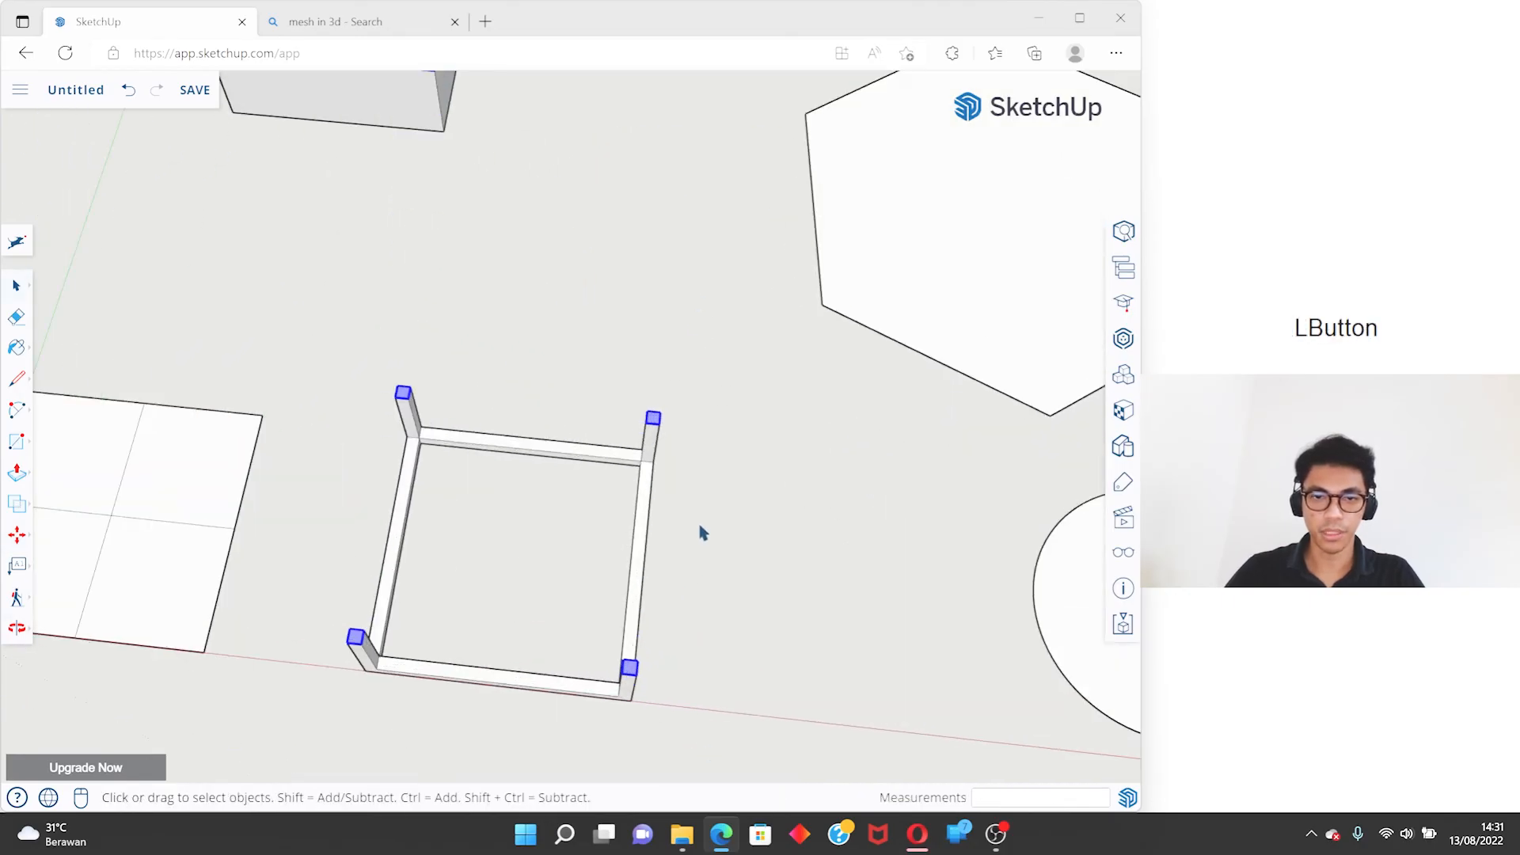
middle_drag(703, 541, 754, 612)
scroll(576, 306, down, 8)
click(288, 351)
scroll(505, 392, up, 4)
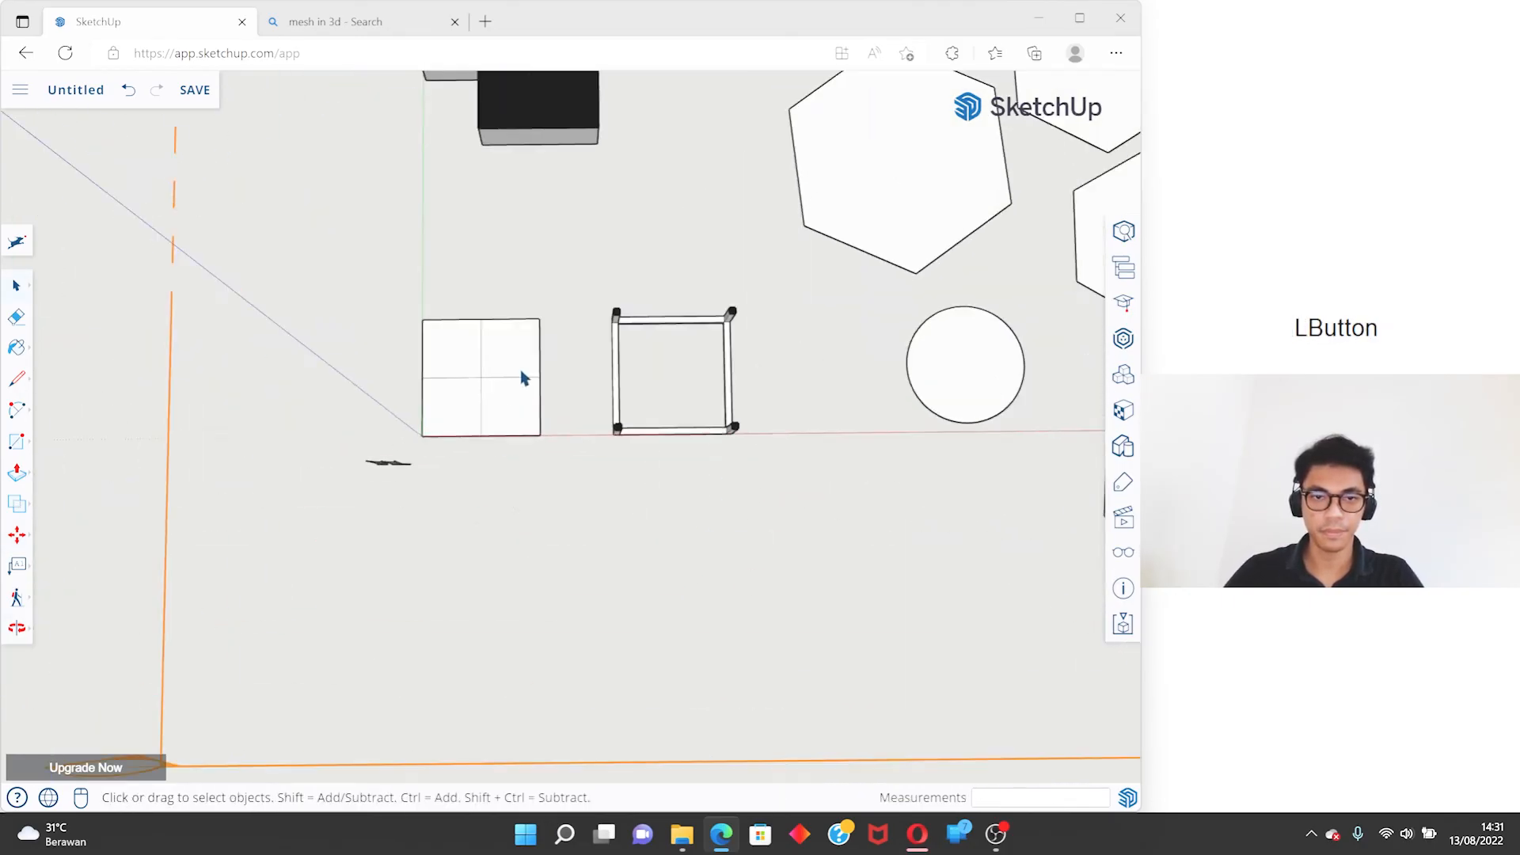
scroll(645, 325, up, 4)
middle_drag(733, 468, 513, 253)
- Turn off the section plane's active cut and remove the plane to restore the whole model
click(530, 329)
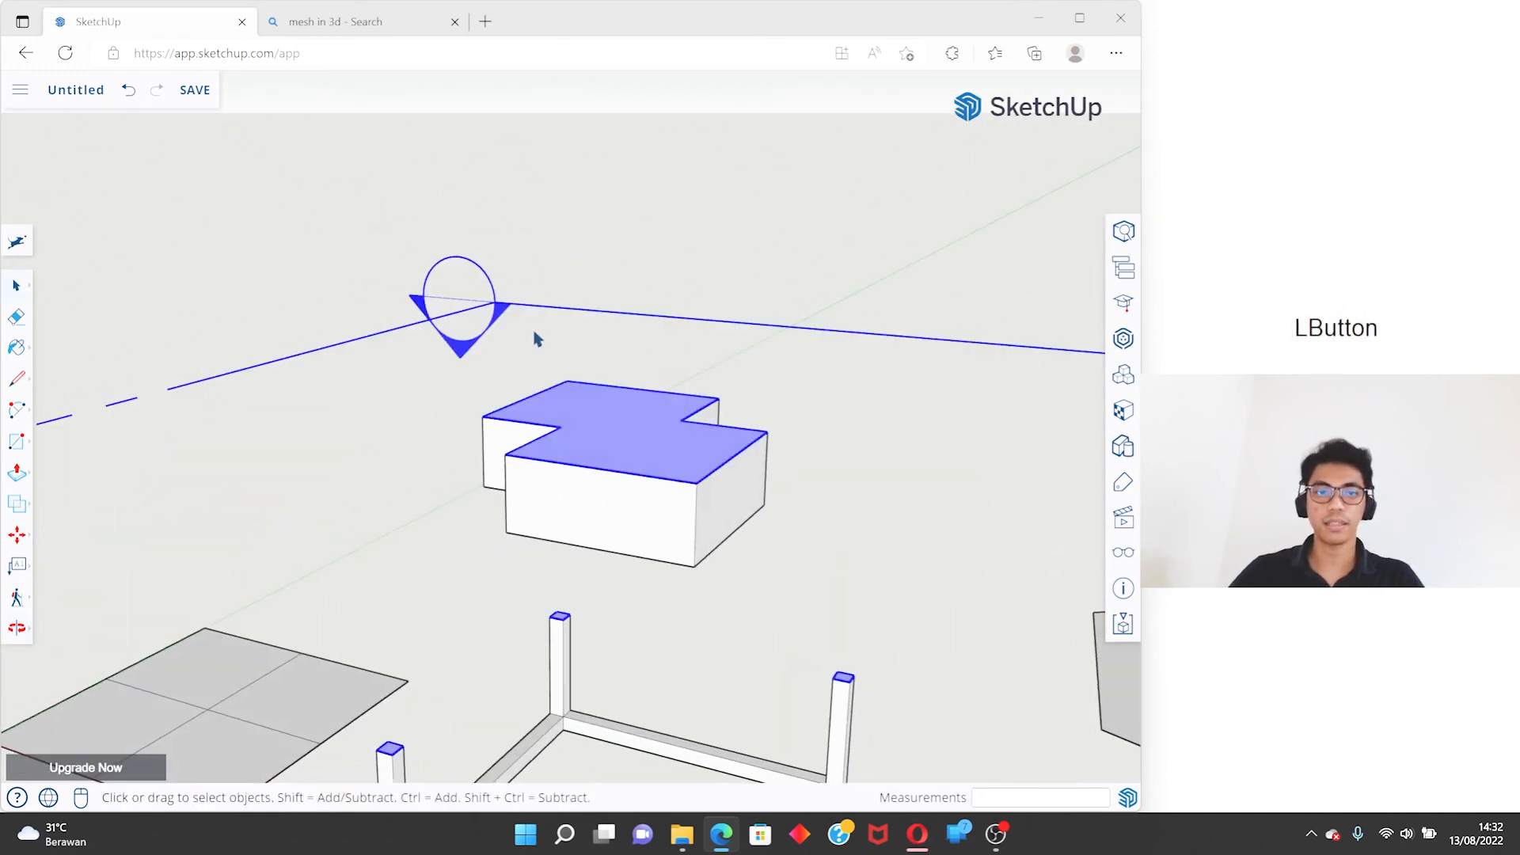
right_click(536, 334)
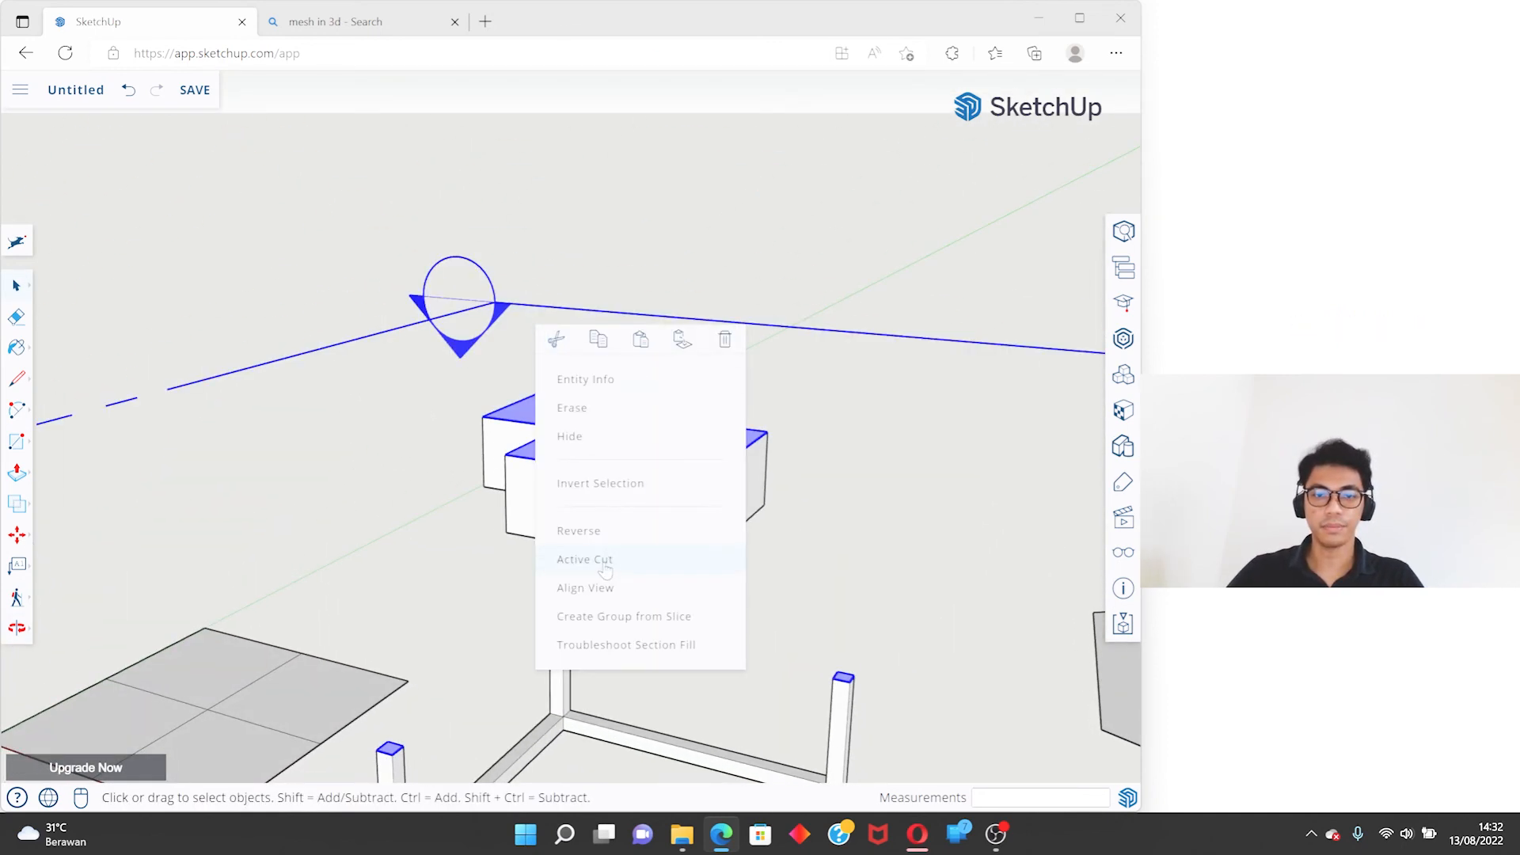
click(674, 570)
scroll(490, 354, down, 2)
middle_drag(493, 354, 424, 432)
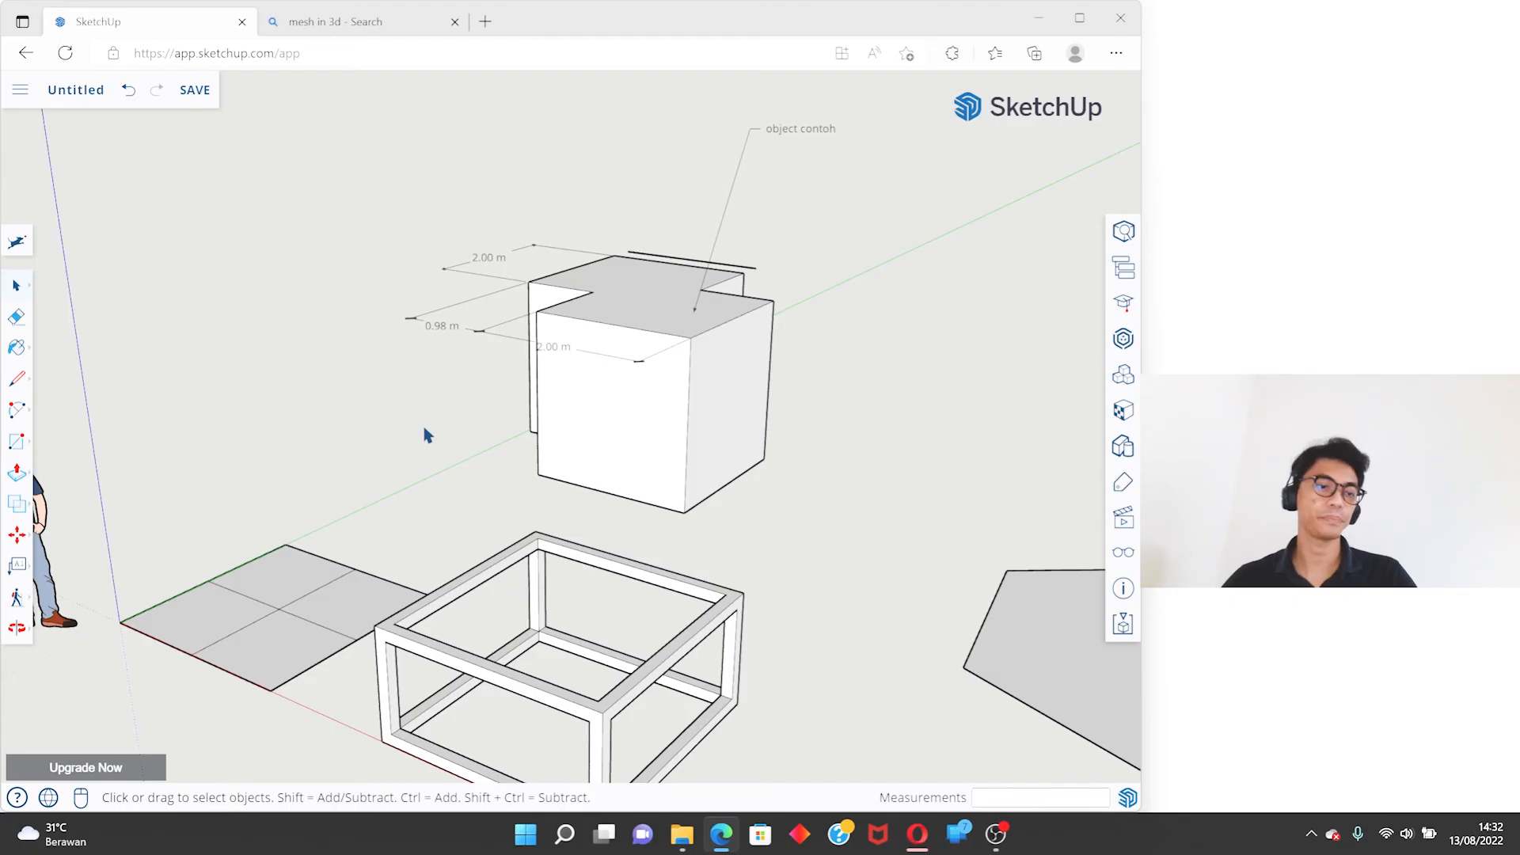
click(29, 564)
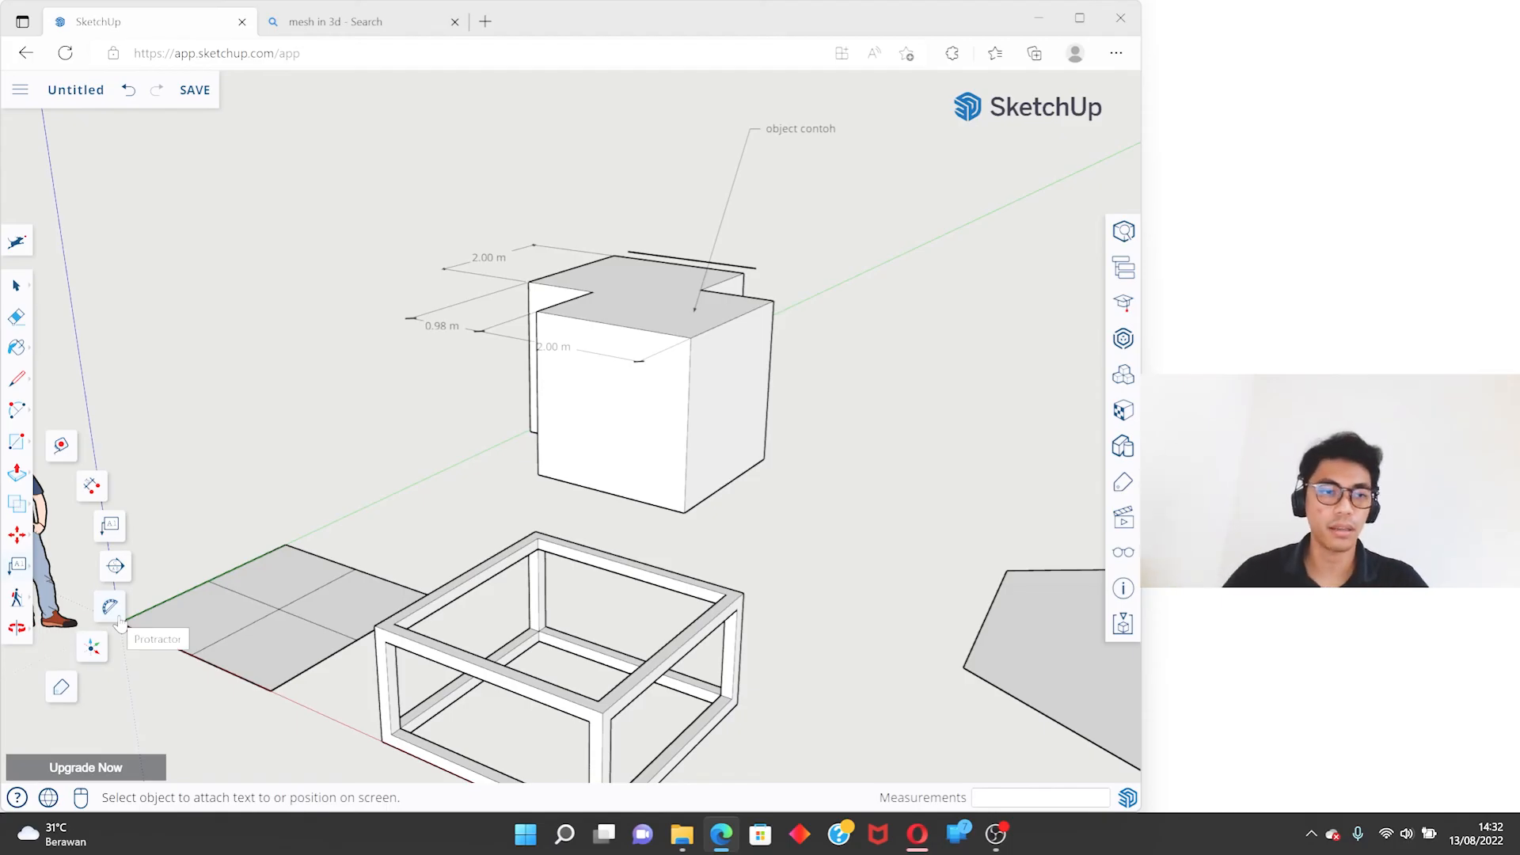
click(93, 651)
middle_drag(95, 633, 615, 464)
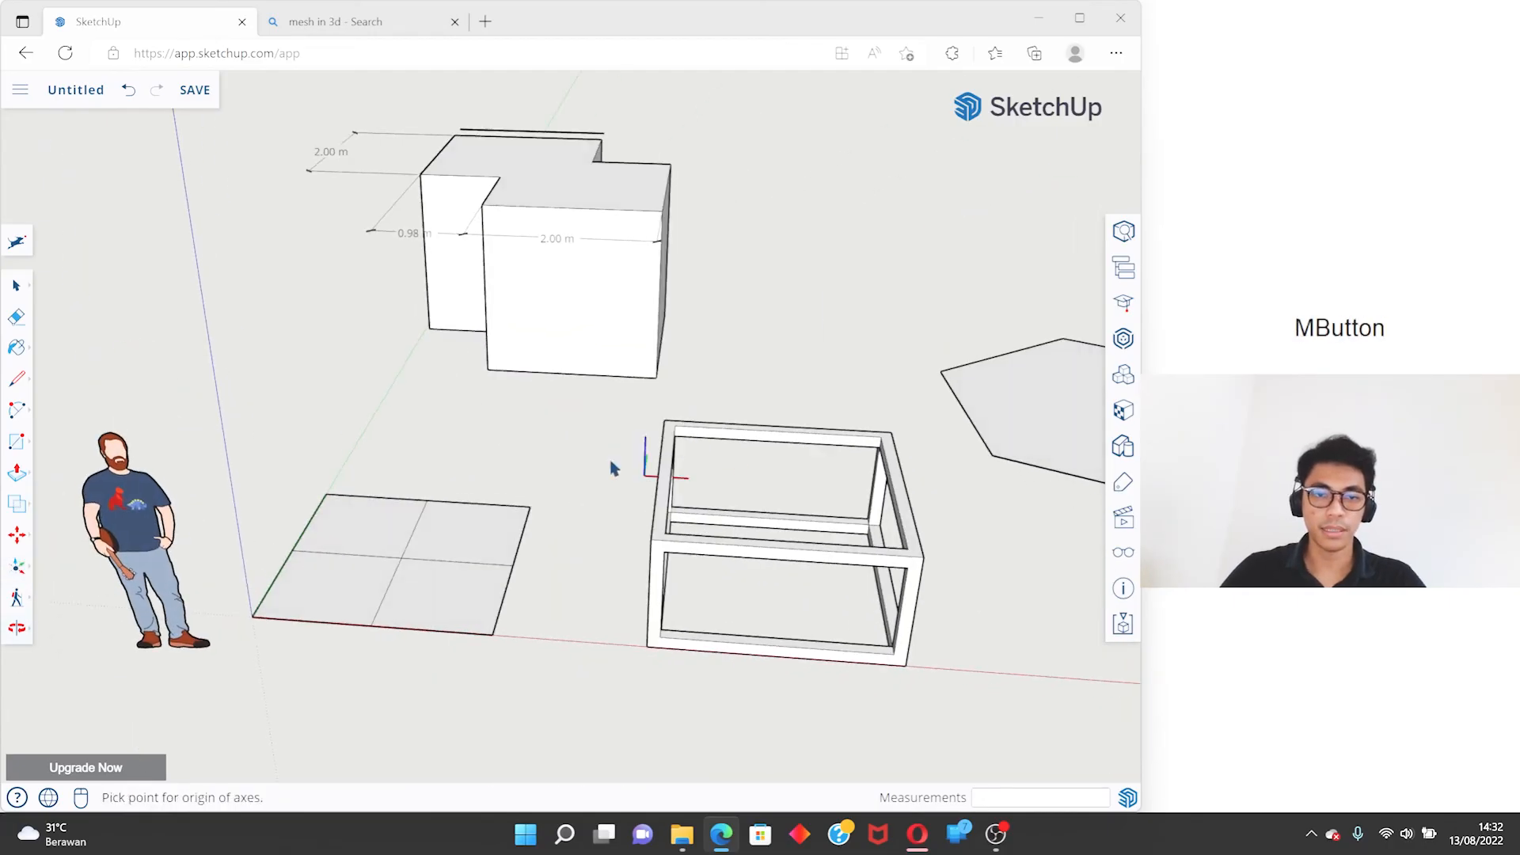
shift+middle_drag(325, 479, 472, 407)
scroll(459, 534, up, 3)
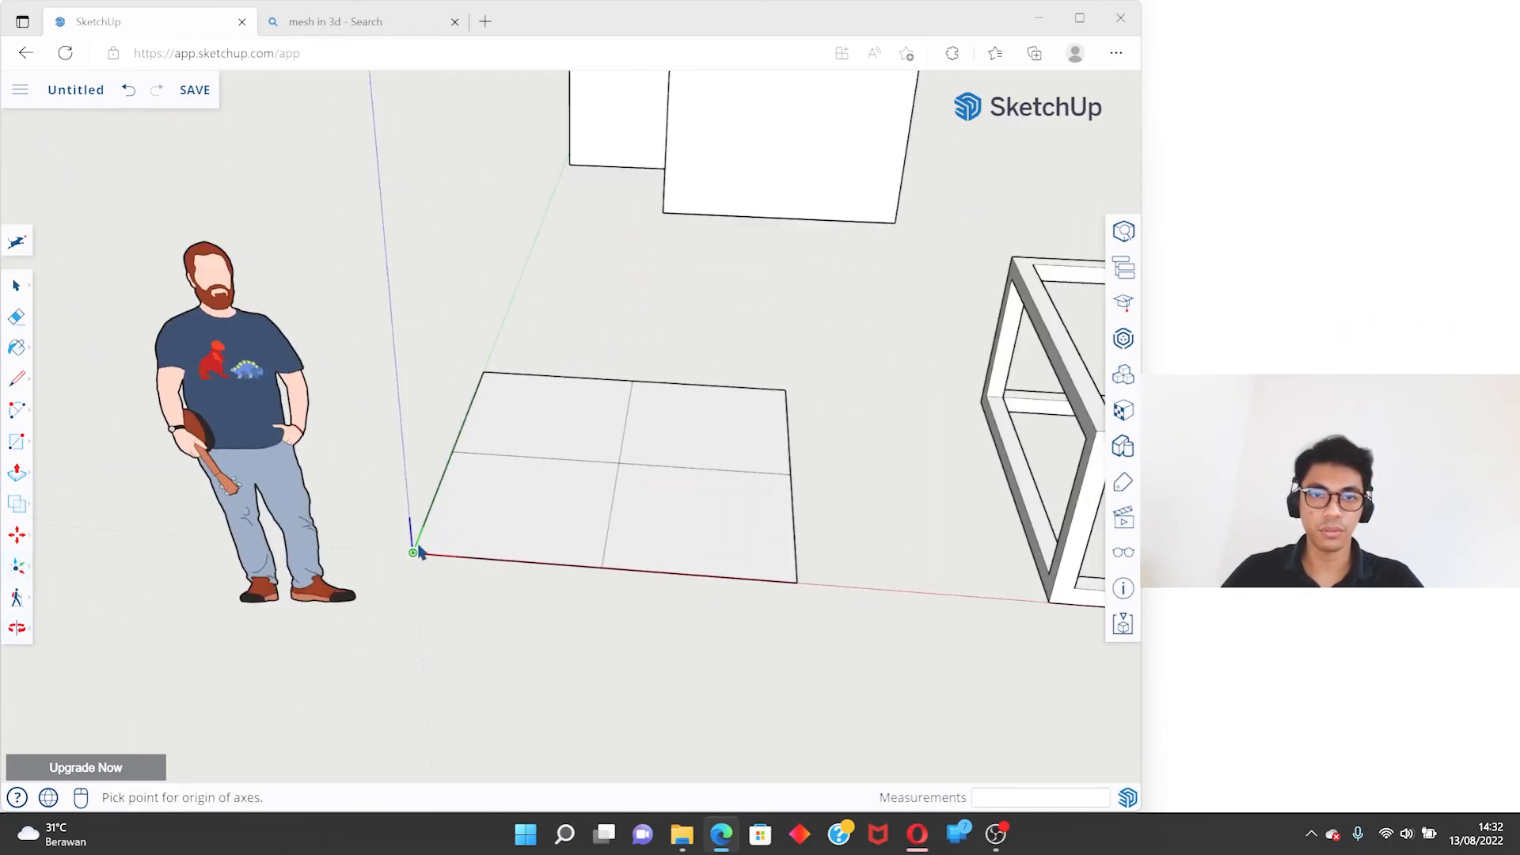
scroll(415, 549, down, 2)
click(416, 549)
- Open the merged solid for editing and relocate its axes to a bottom corner, aligning red and green with the adjoining bottom edges
click(732, 218)
middle_drag(731, 226, 740, 319)
double_click(656, 273)
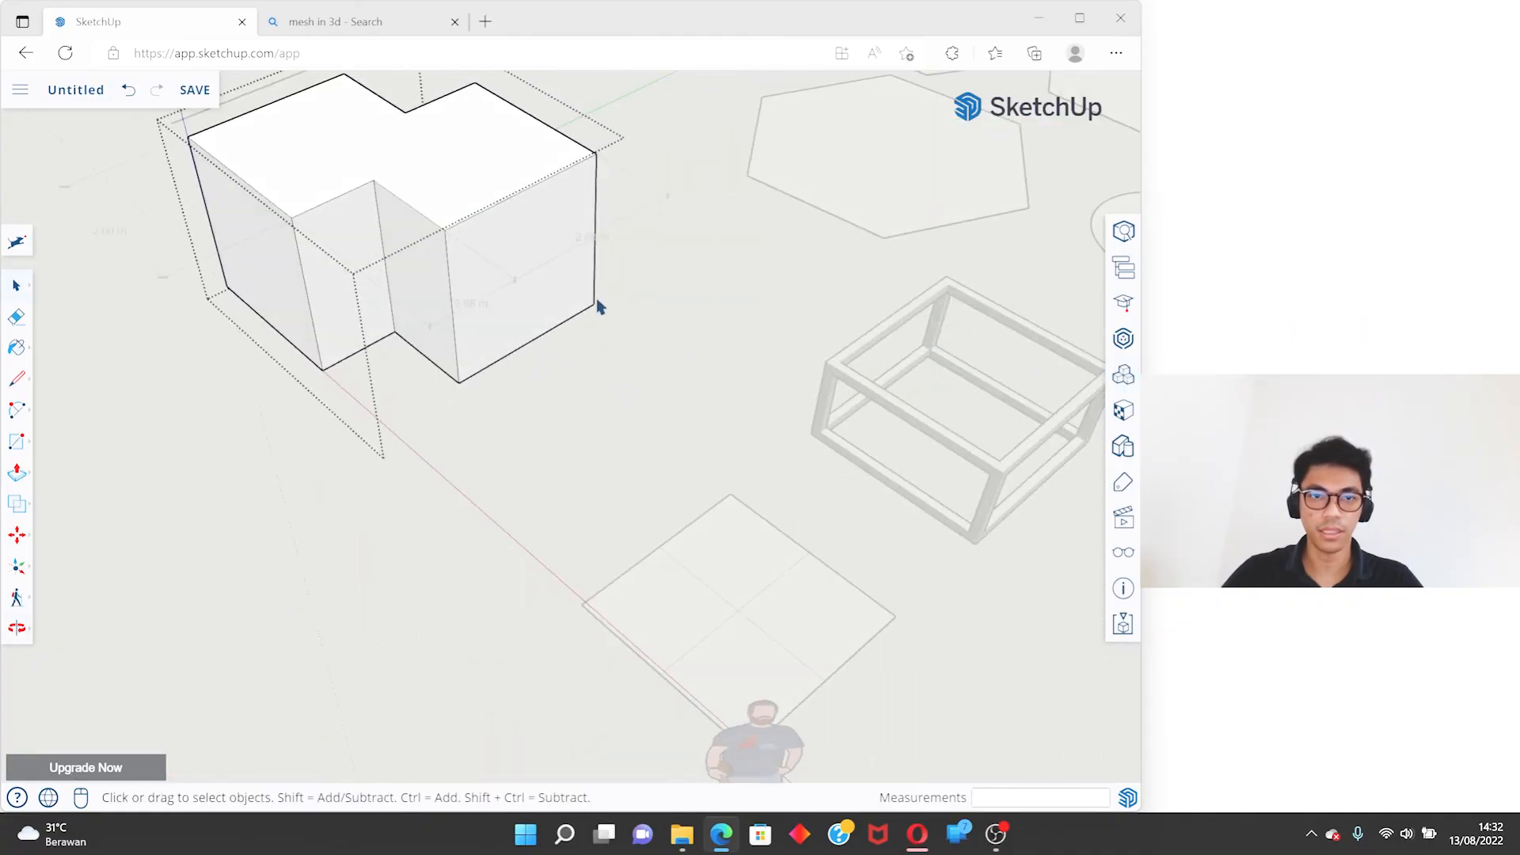
shift+middle_drag(546, 311, 603, 363)
click(17, 565)
scroll(657, 352, up, 2)
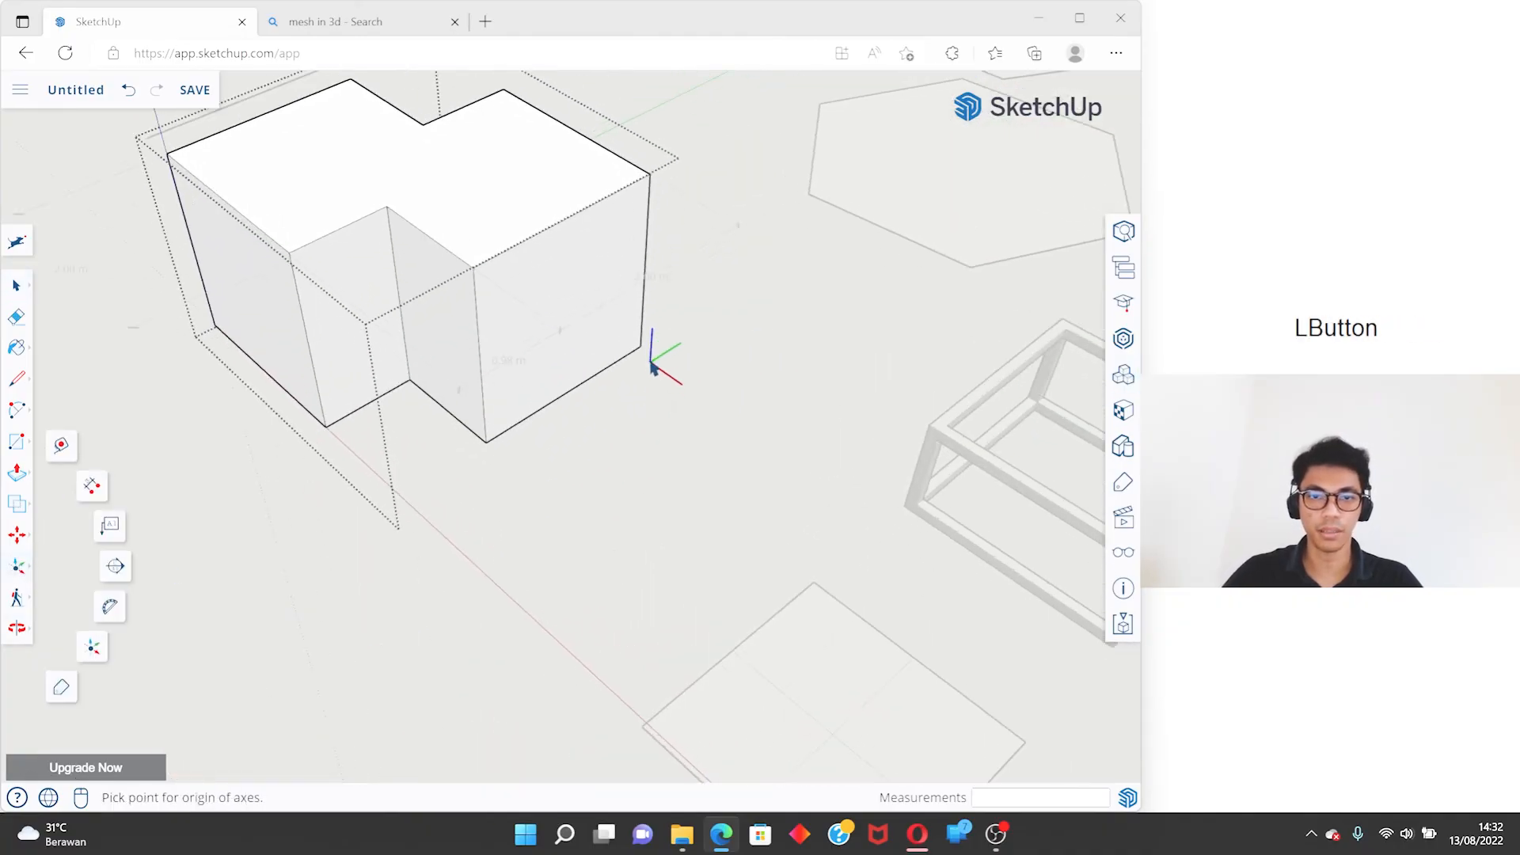
click(642, 348)
middle_drag(642, 349, 811, 467)
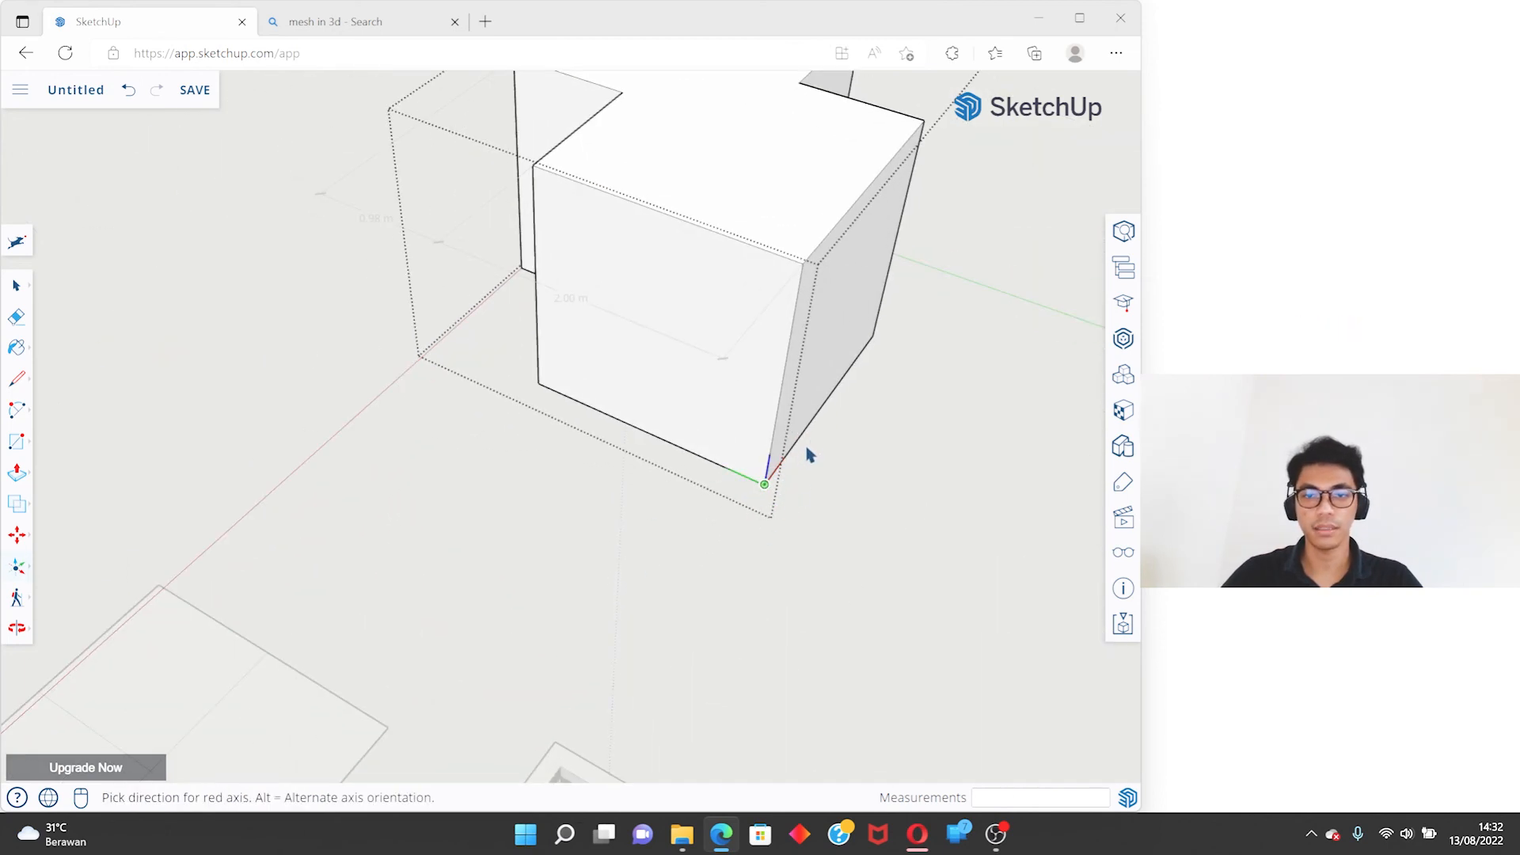
click(823, 418)
click(629, 434)
- Compare the merged solid's relocated axes with the model's main axes by leaving and reopening the solid for editing
middle_drag(726, 581, 845, 346)
scroll(845, 346, down, 3)
middle_drag(546, 467, 502, 404)
click(691, 376)
middle_drag(677, 417, 588, 591)
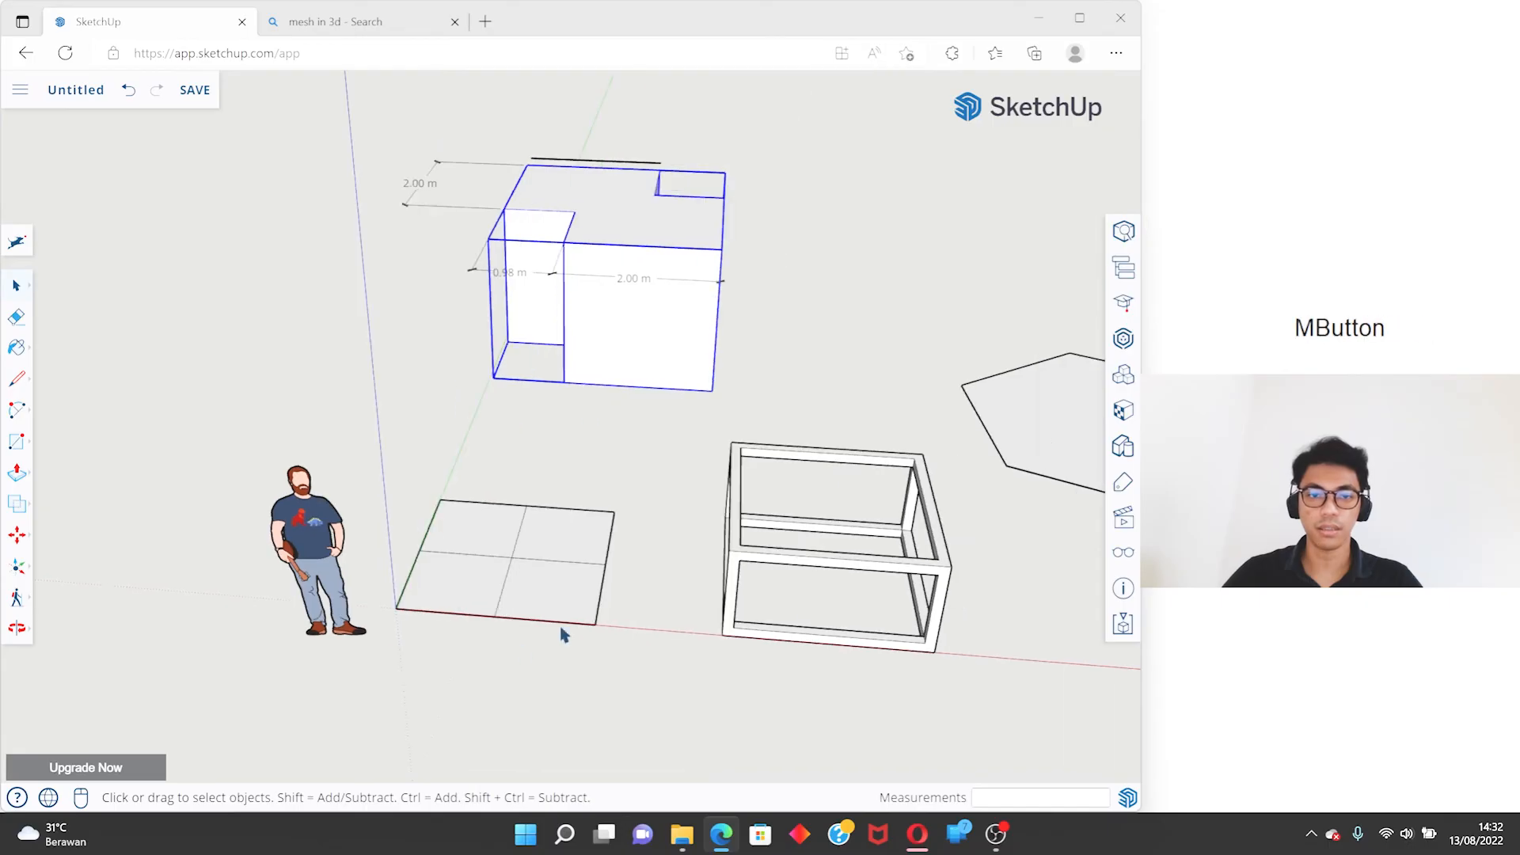
double_click(614, 355)
scroll(709, 355, up, 4)
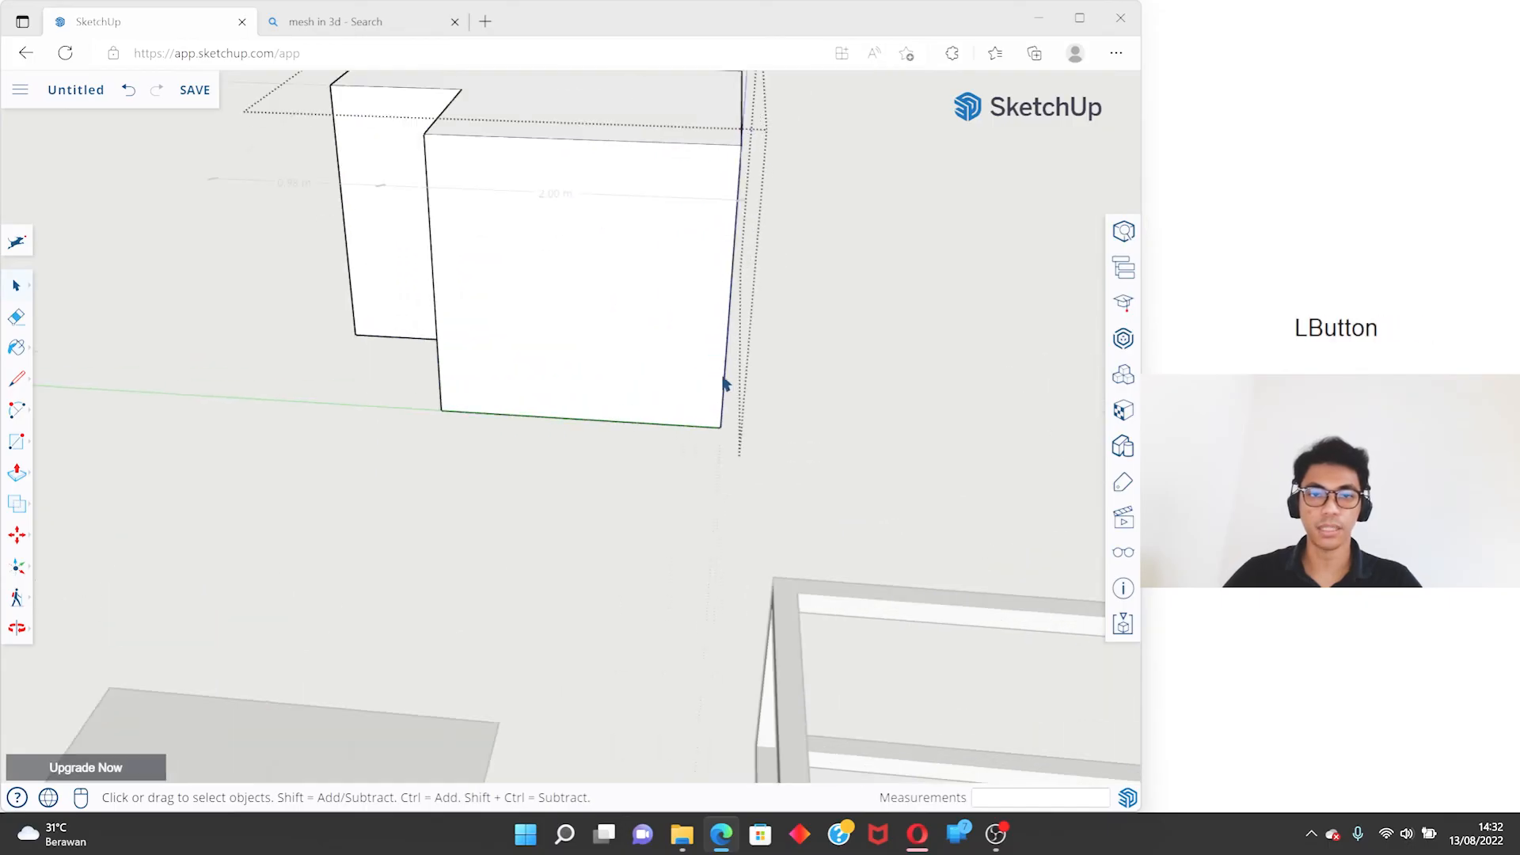
middle_drag(729, 428, 467, 411)
scroll(957, 384, down, 2)
shift+middle_drag(957, 384, 724, 501)
click(705, 504)
scroll(849, 475, down, 4)
middle_drag(848, 475, 849, 629)
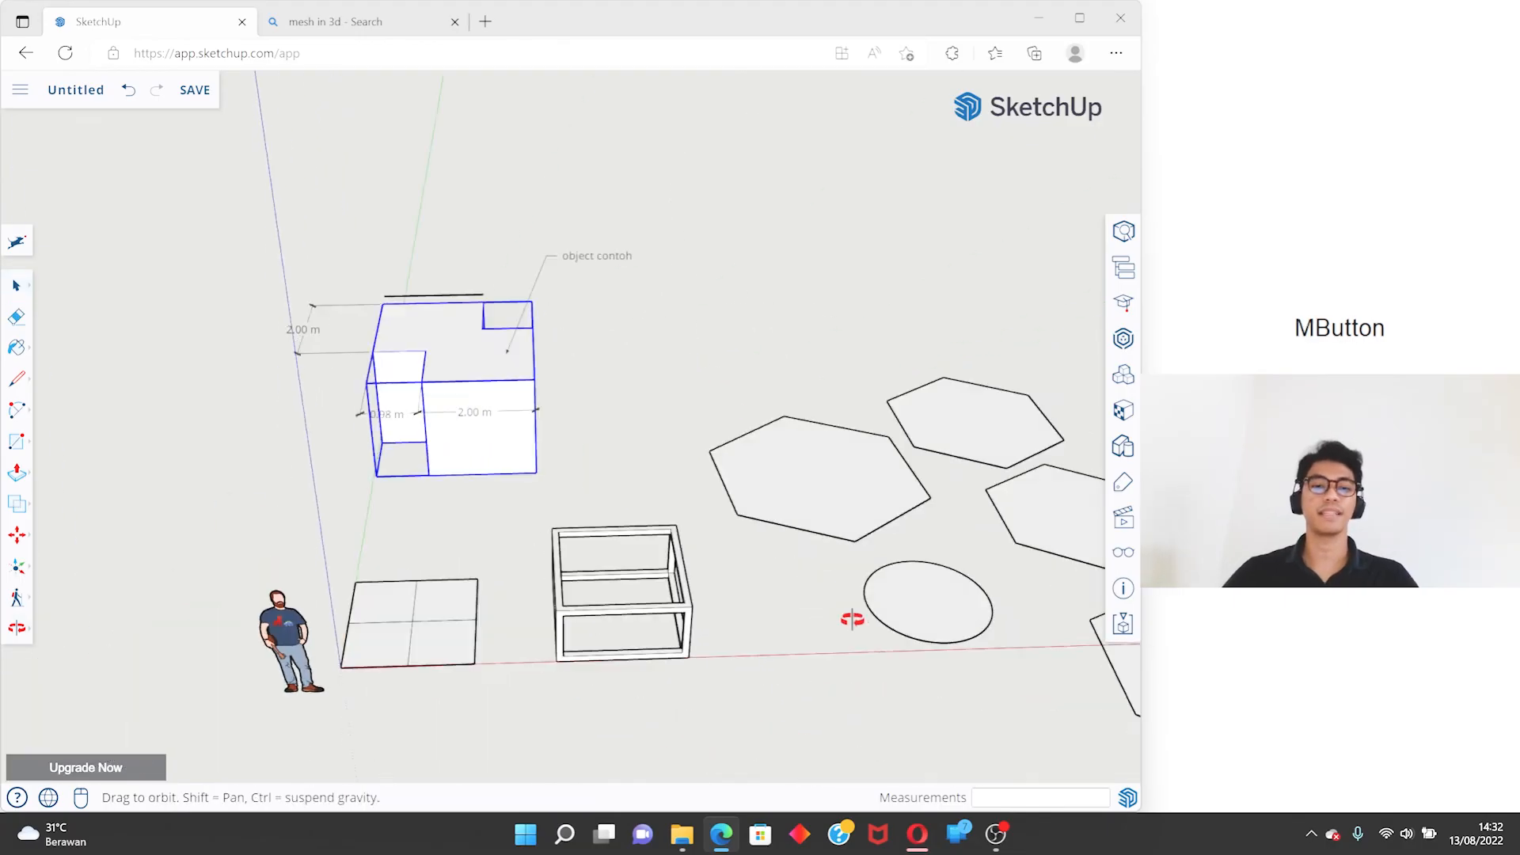
- Orbit around the objects with the Orbit tool and shift the view with the Pan tool
click(17, 629)
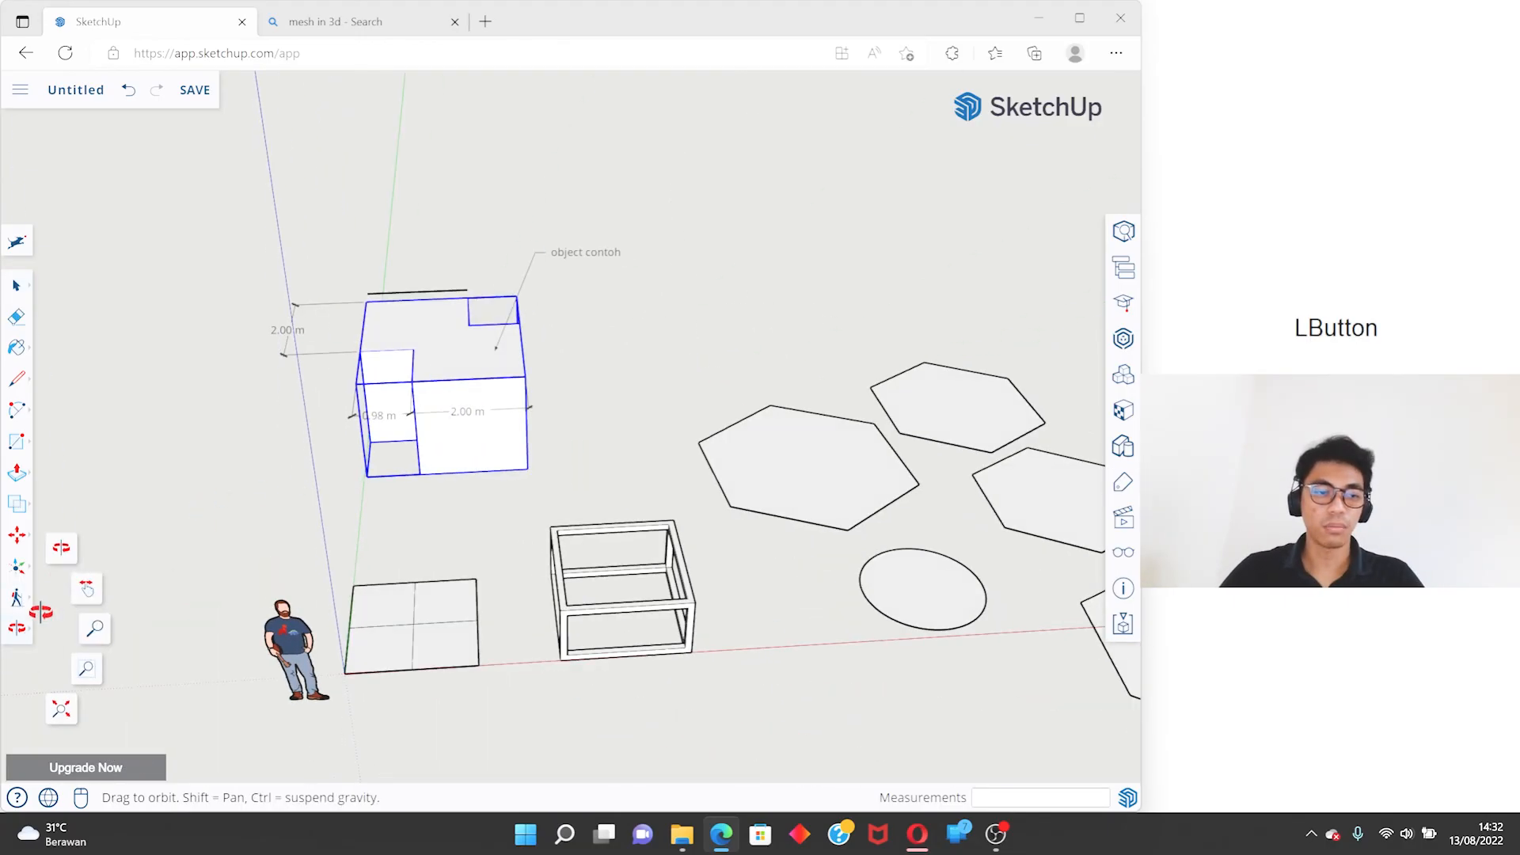
drag(321, 429, 353, 455)
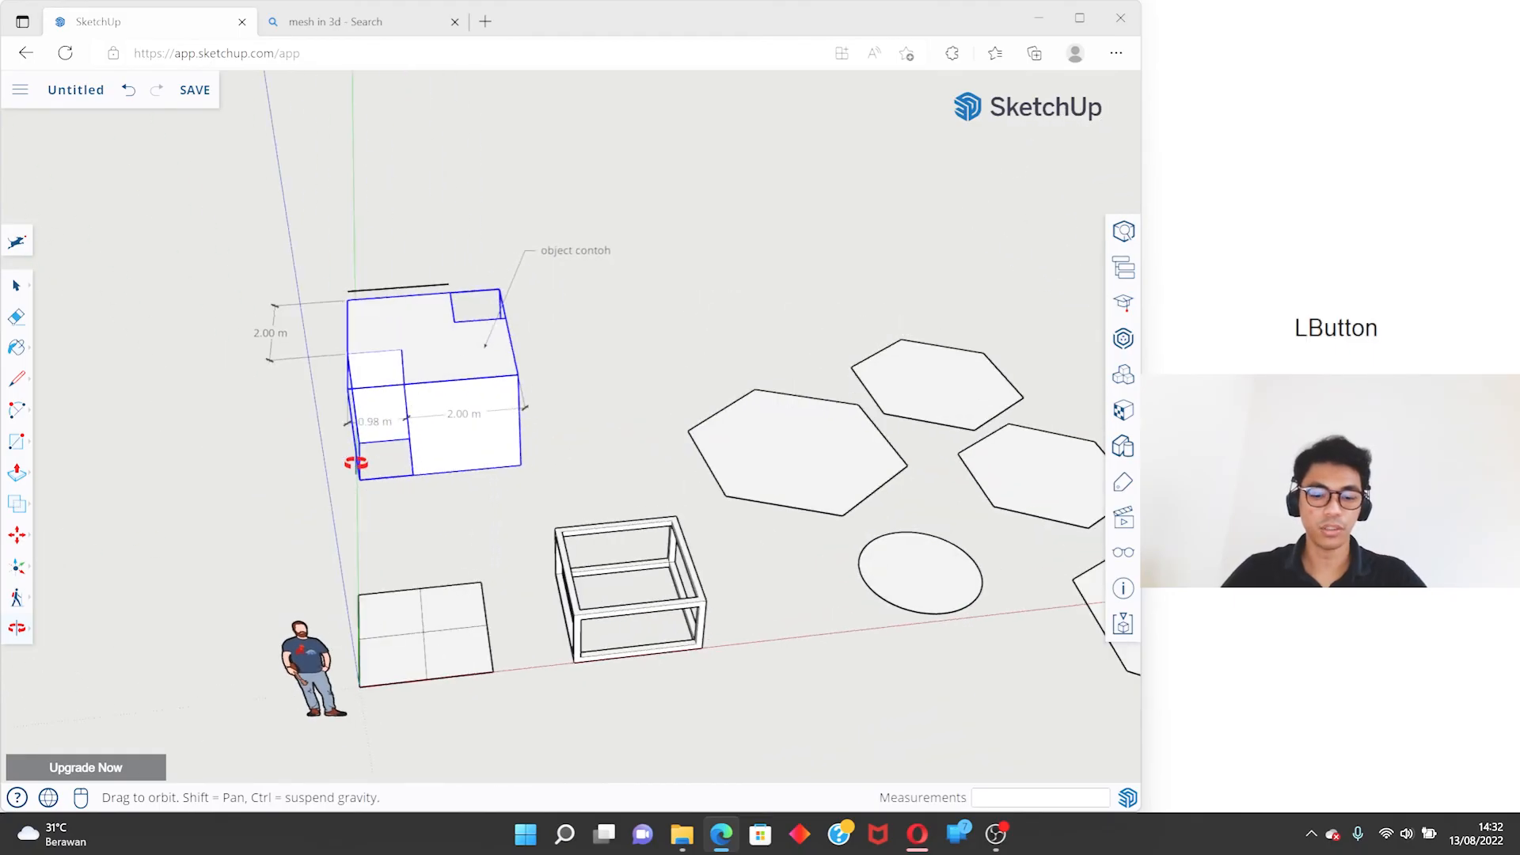
middle_drag(626, 371, 69, 604)
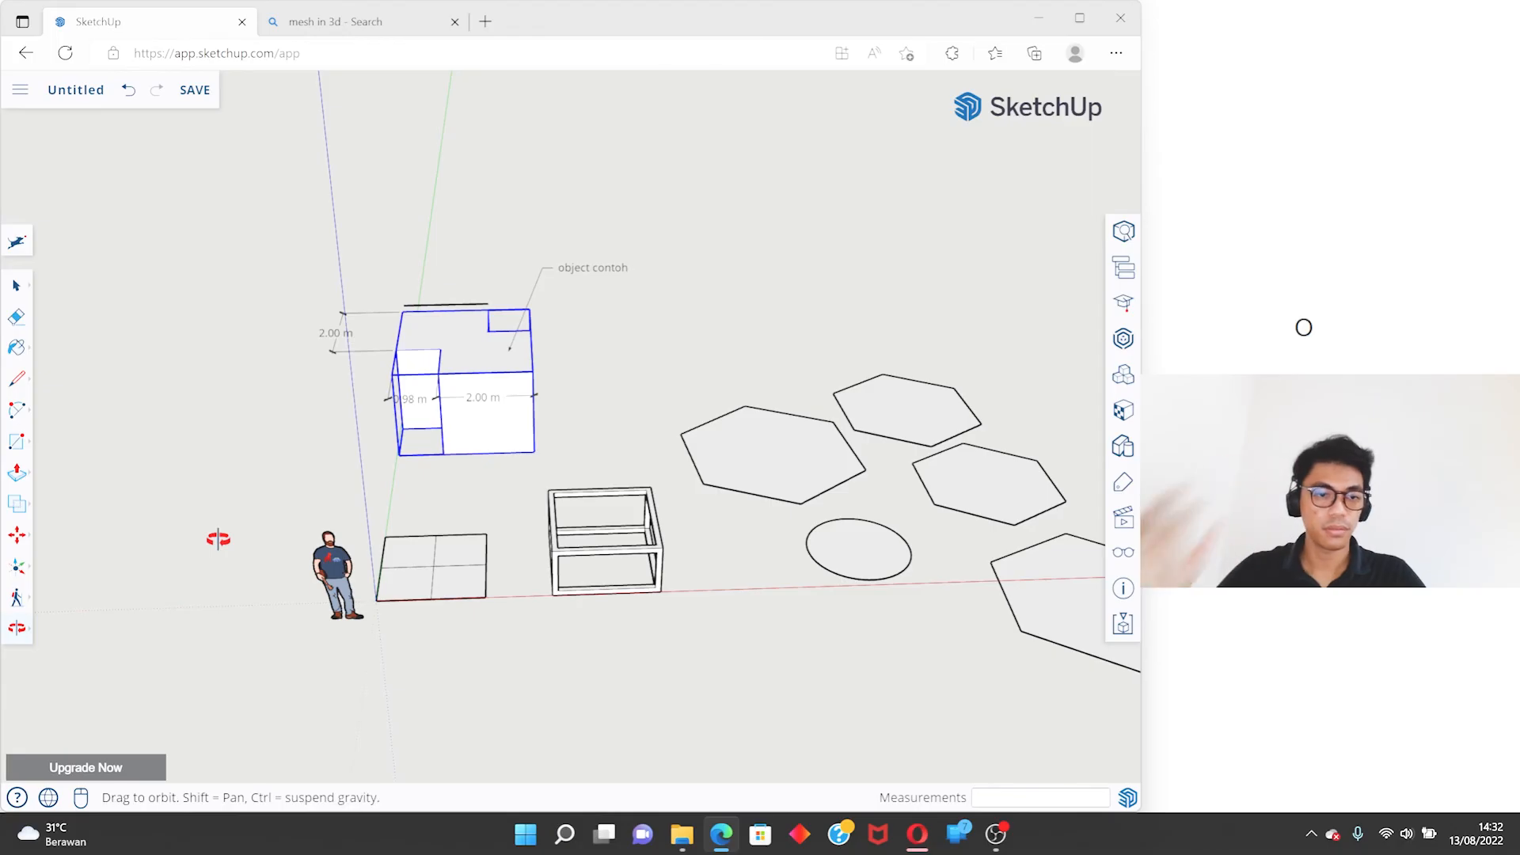
drag(227, 505, 381, 423)
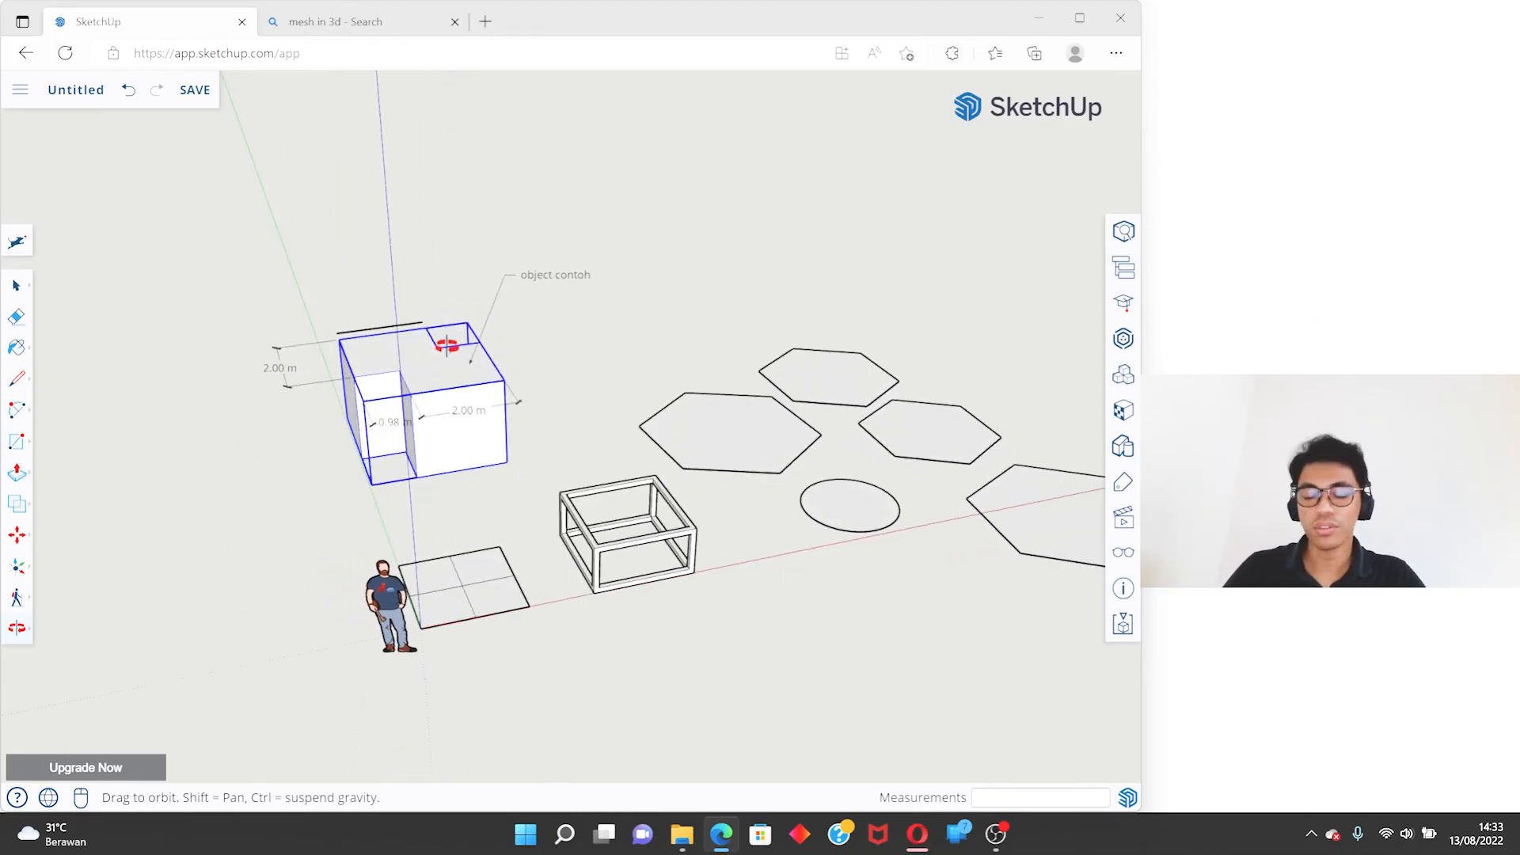
middle_drag(521, 340, 515, 412)
click(27, 630)
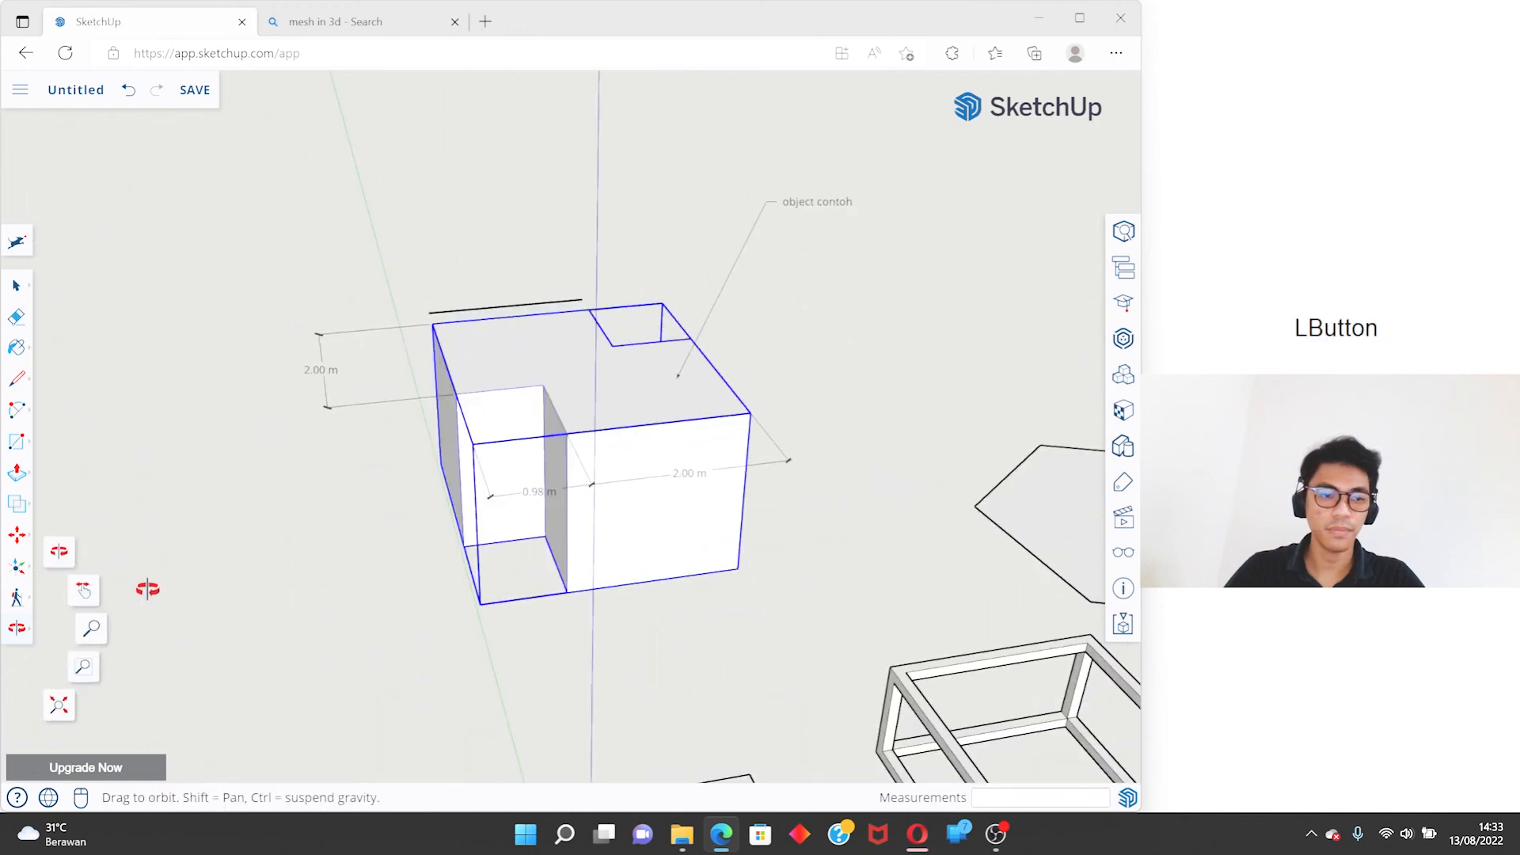
click(90, 596)
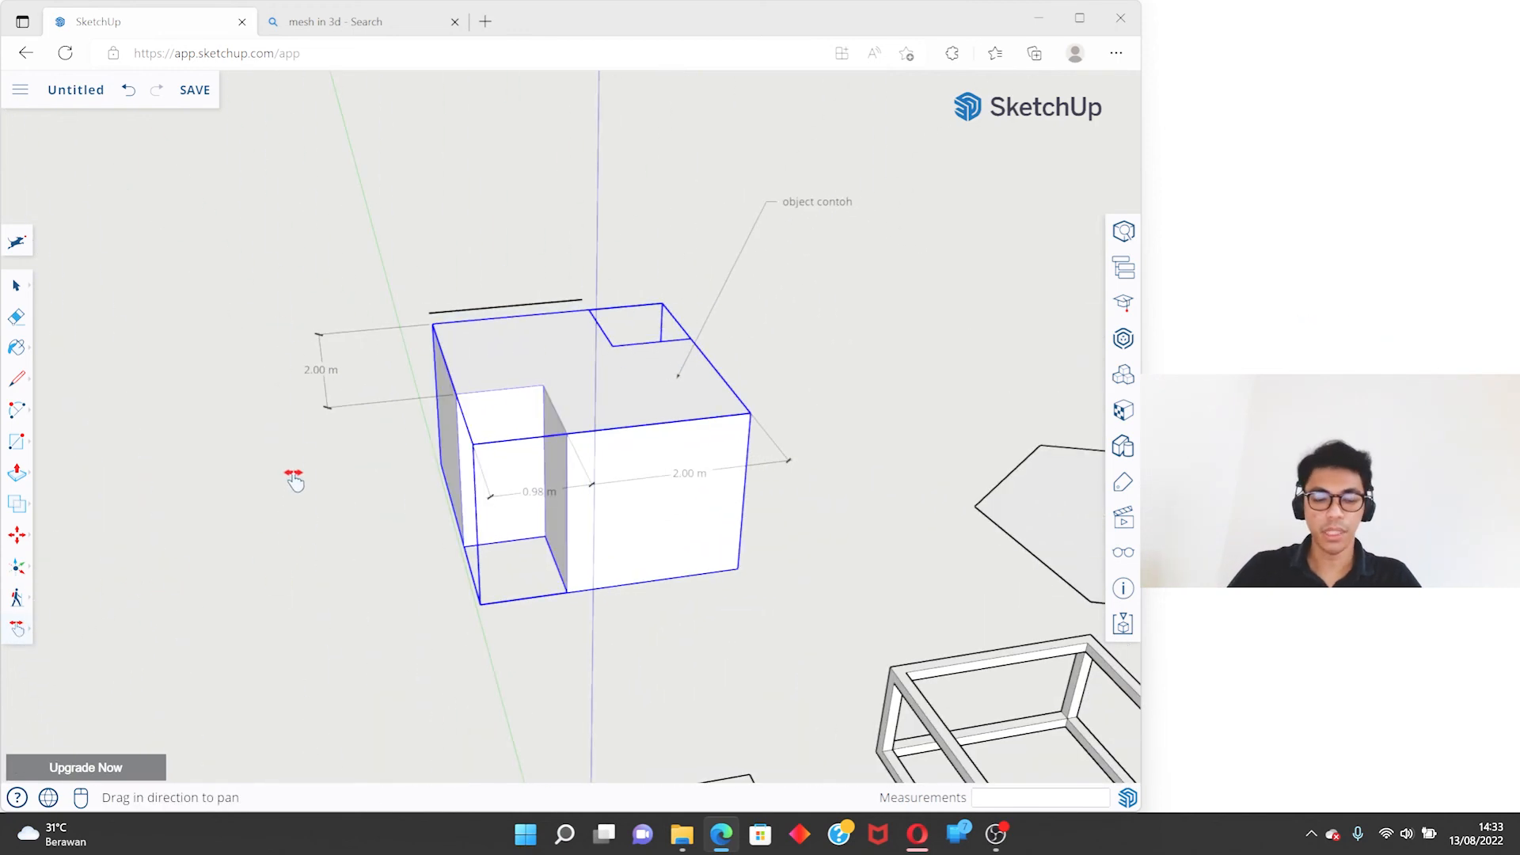
shift+middle_drag(329, 497, 329, 497)
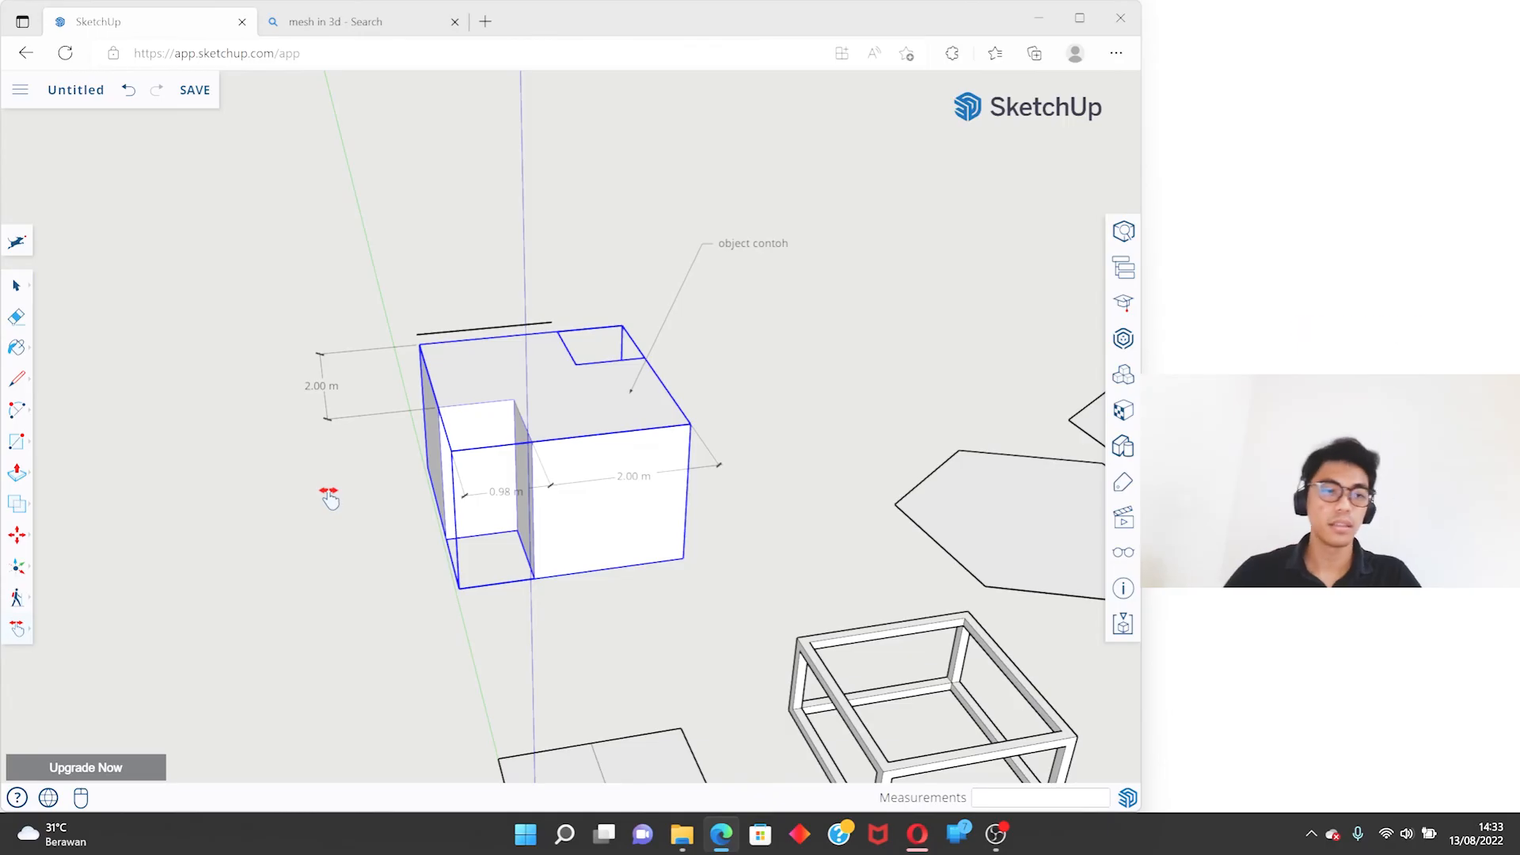
- Activate the Zoom tool, and search the web for "field of view" in the browser
click(14, 631)
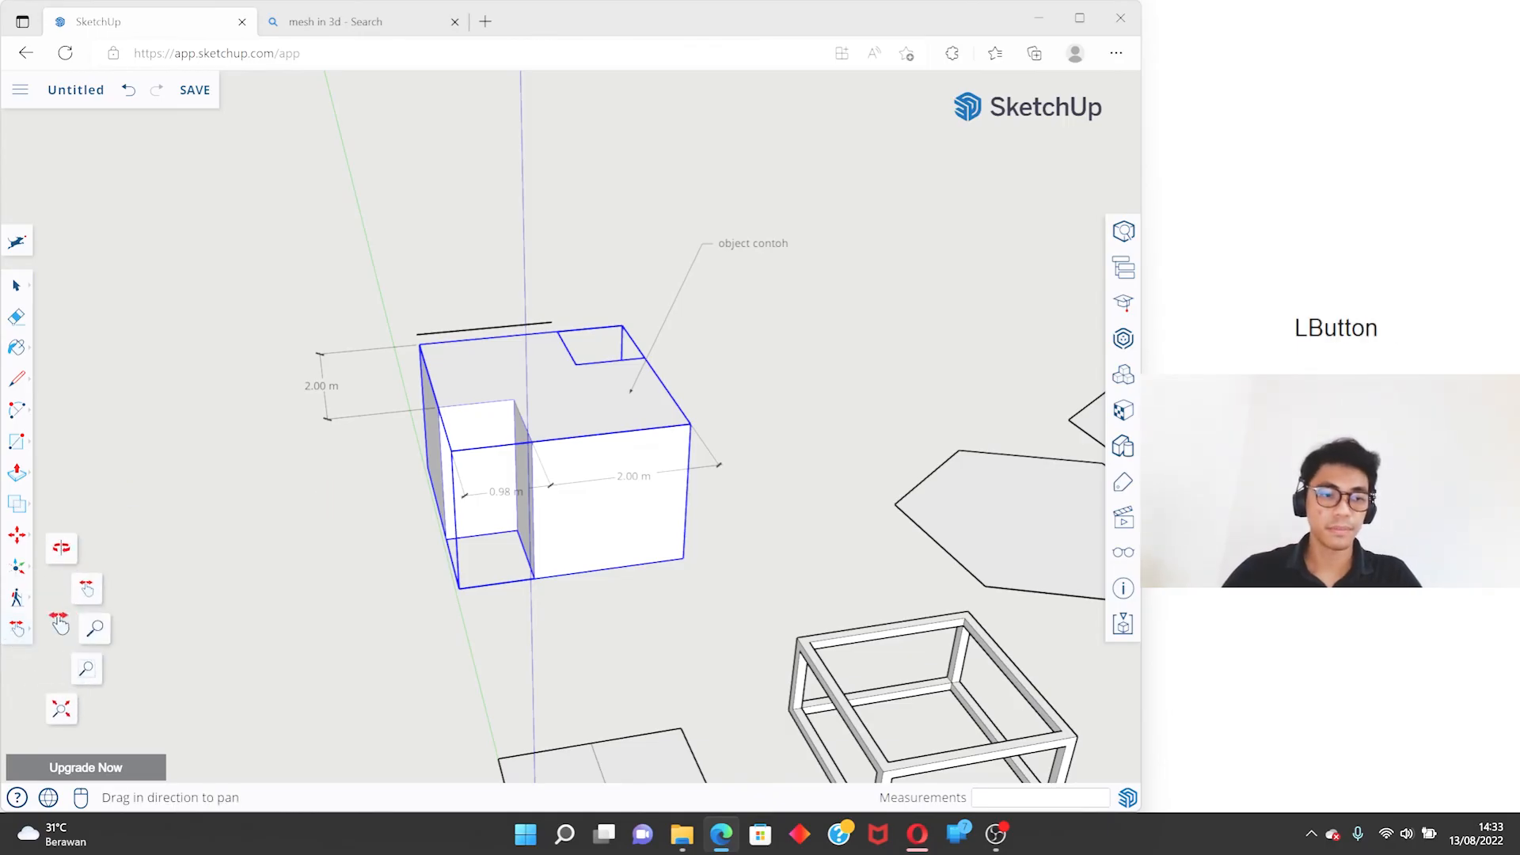
click(95, 628)
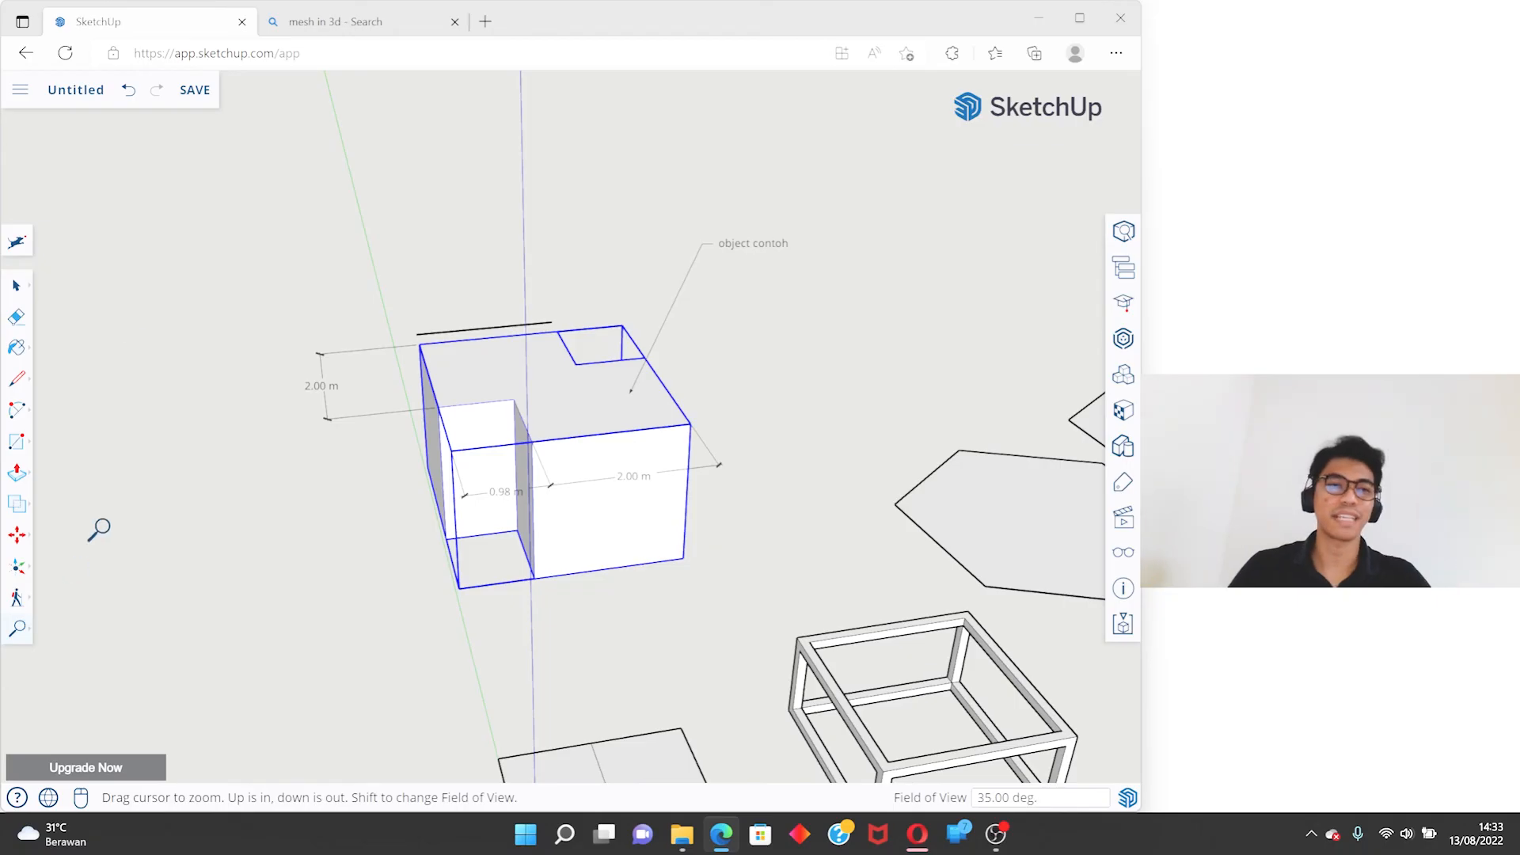
click(325, 23)
drag(247, 99, 131, 112)
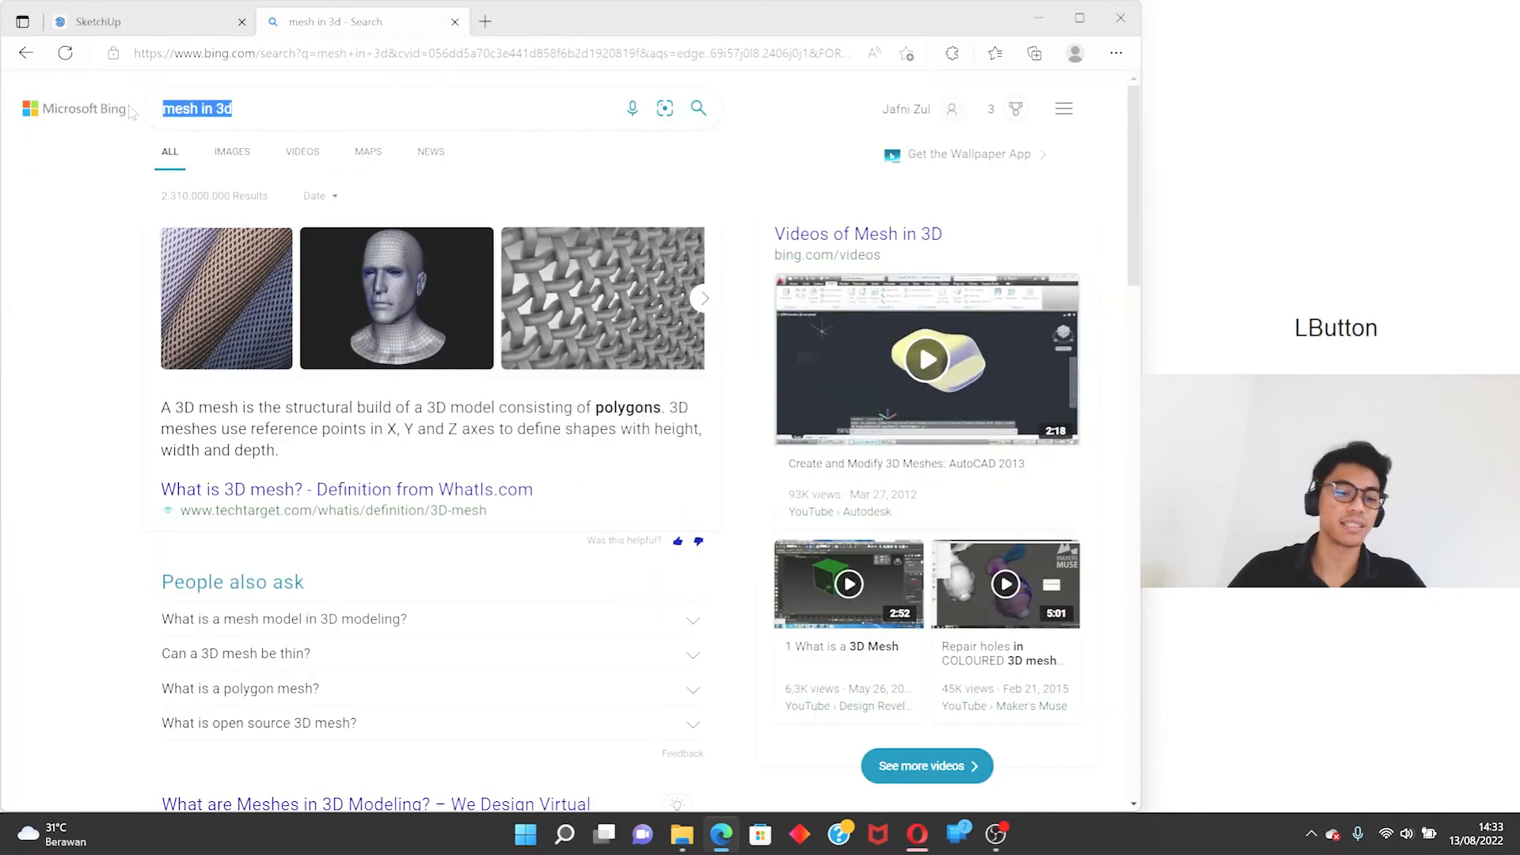
text(field of )
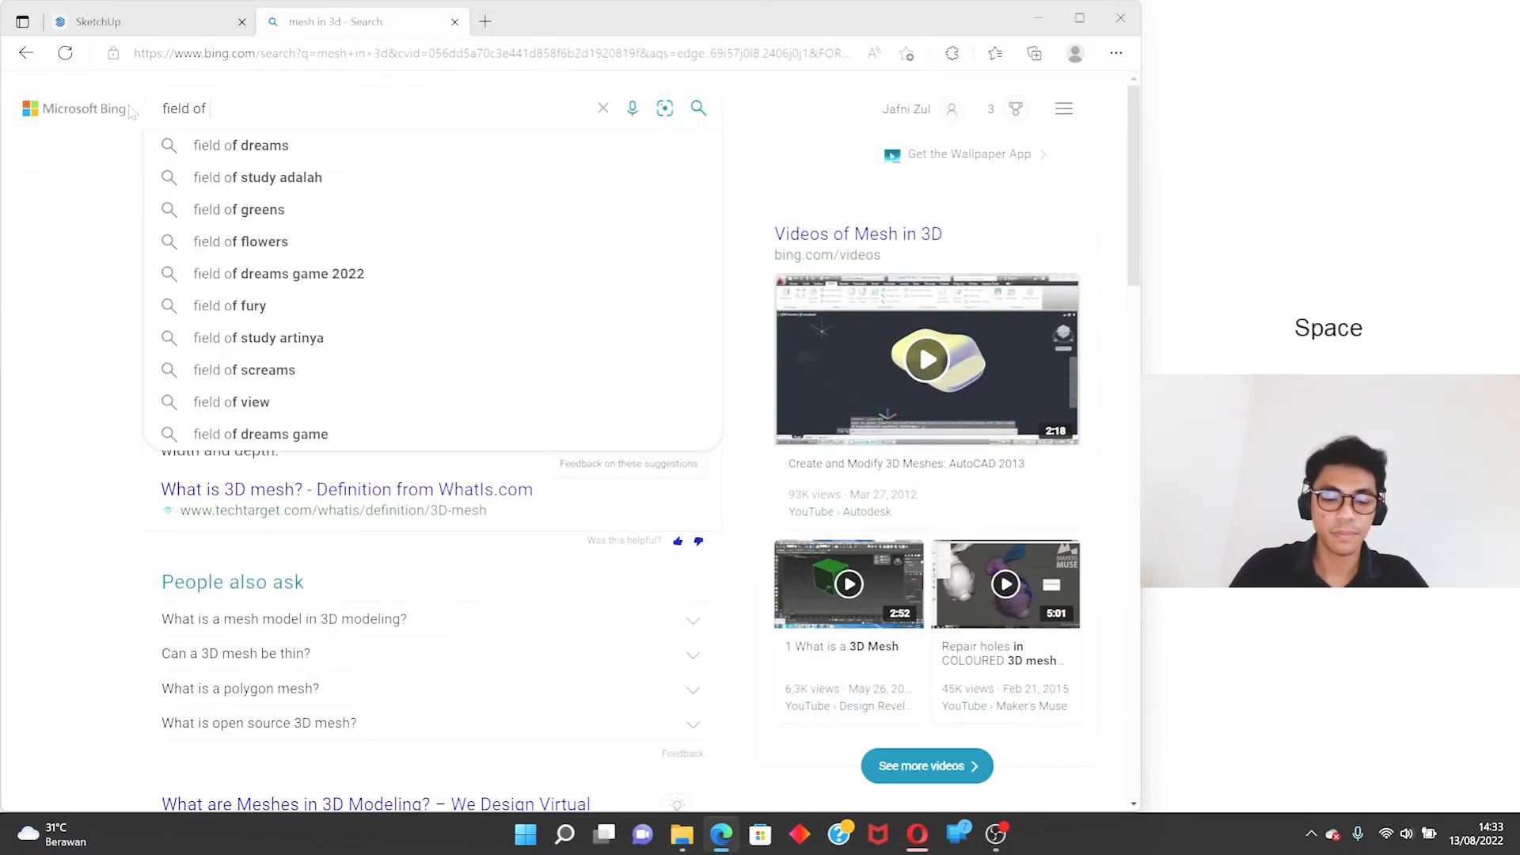
text(view)
key(Return)
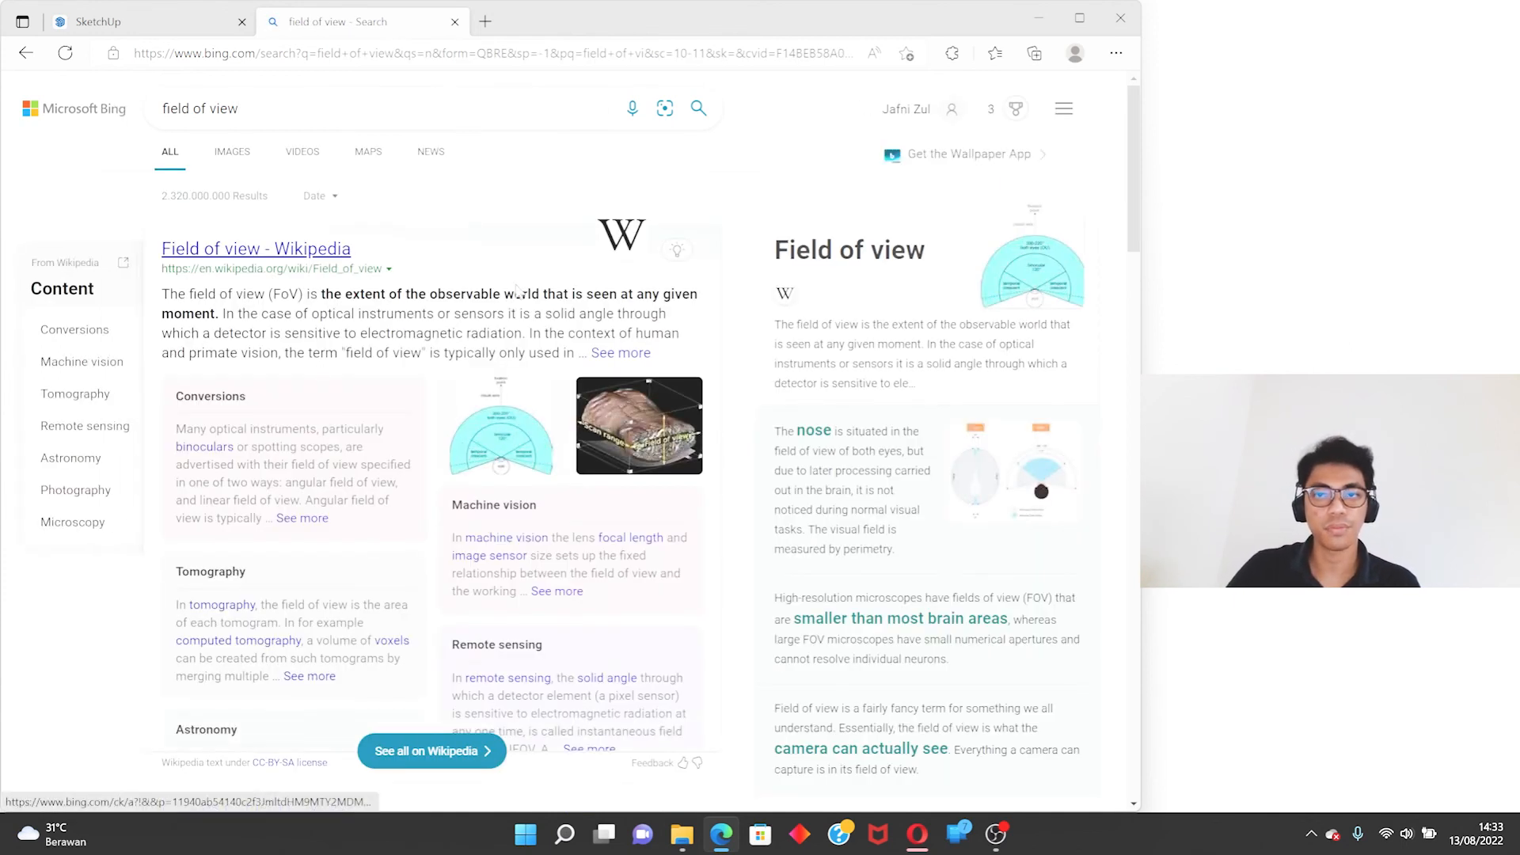
- Return to SketchUp, set the field of view to 65 degrees around the merged solid, and set it back to 35 degrees
click(174, 26)
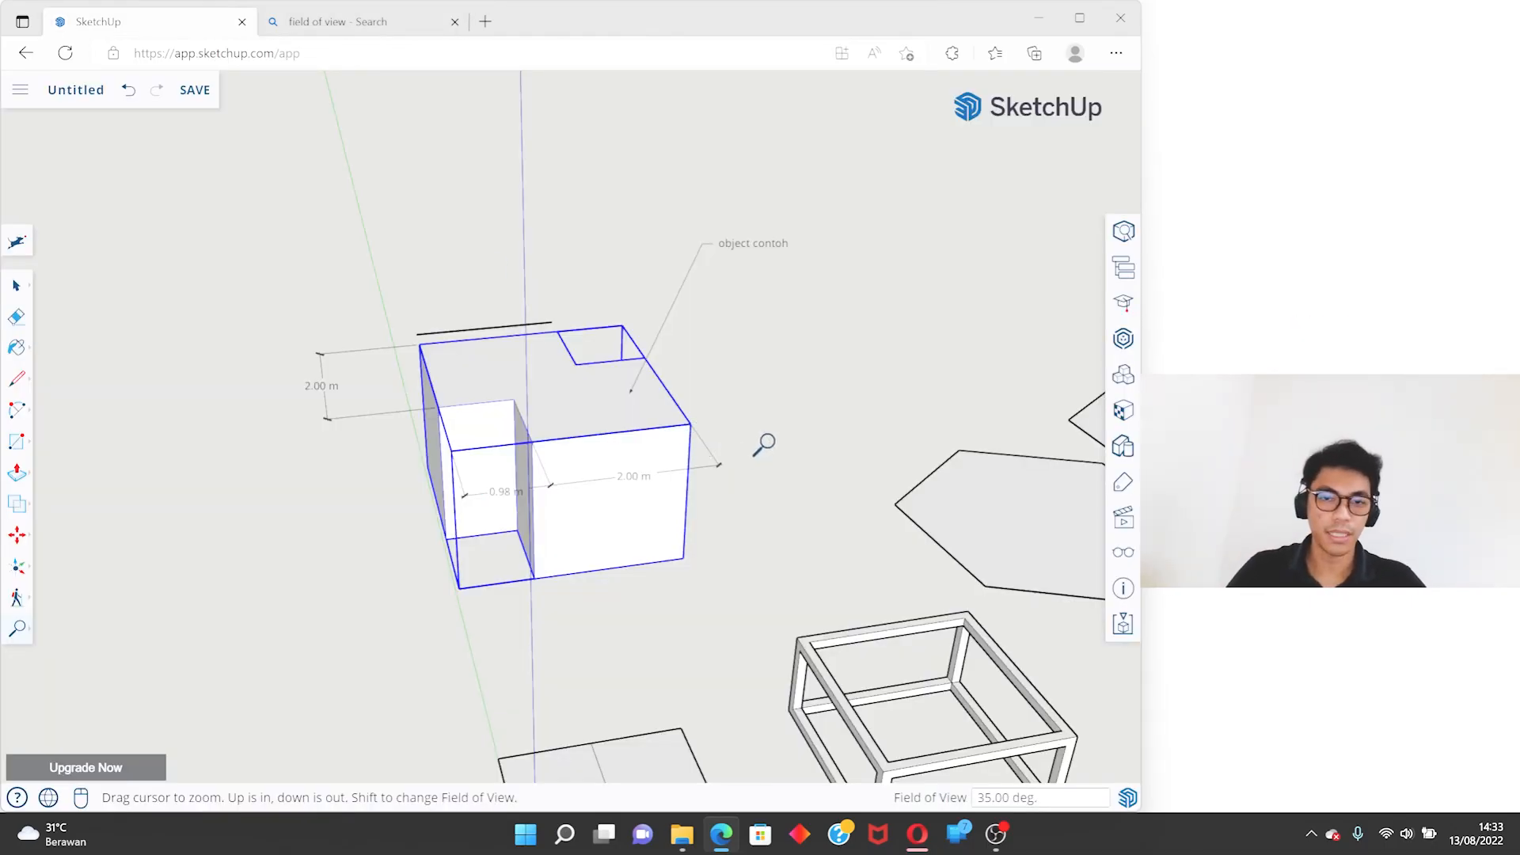
key(space)
middle_drag(767, 440, 760, 479)
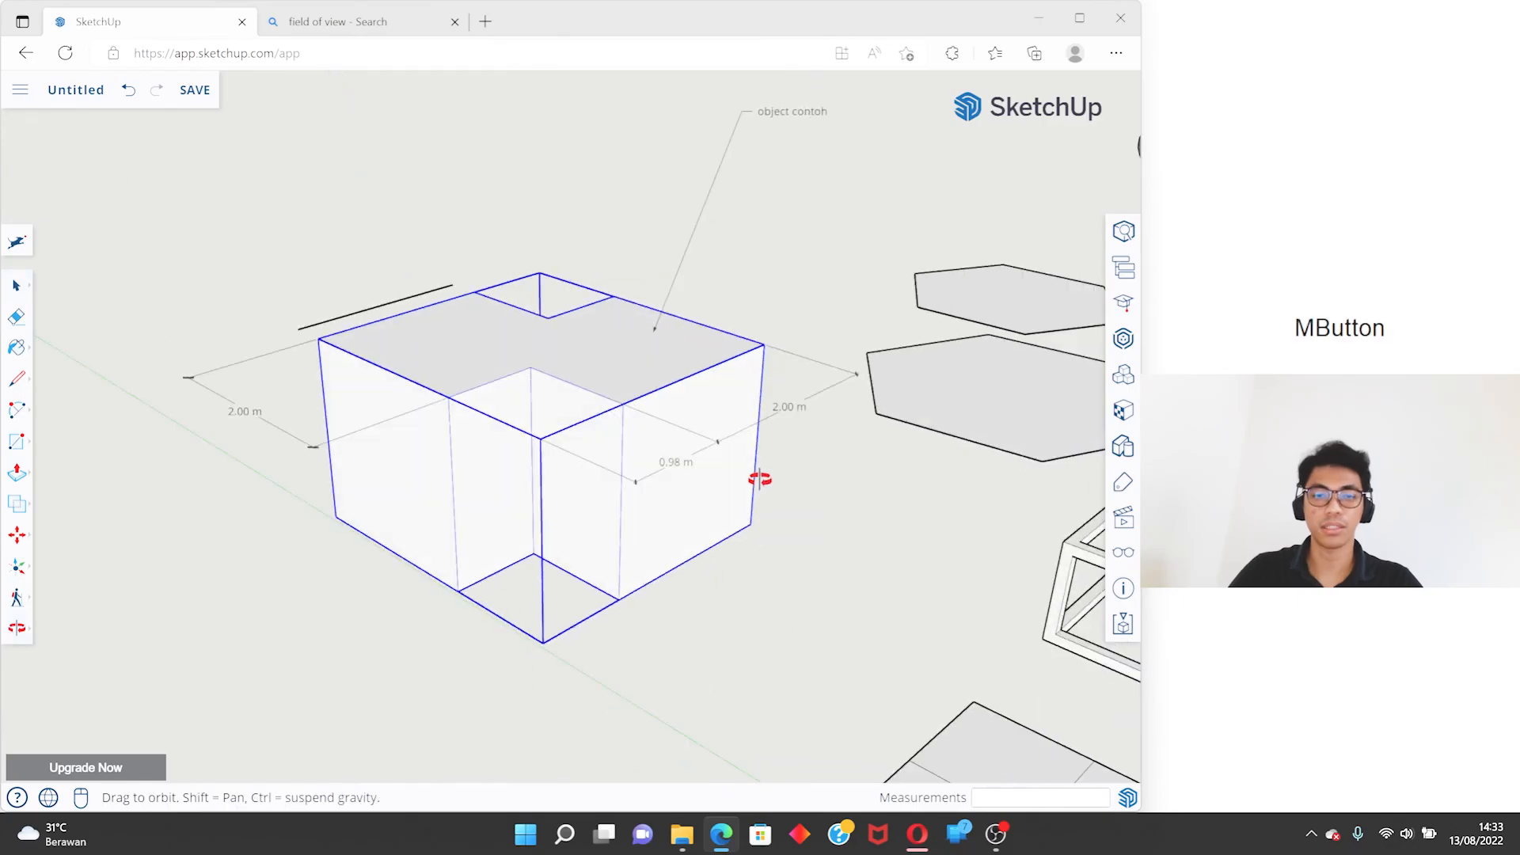
scroll(550, 472, up, 2)
text(z)
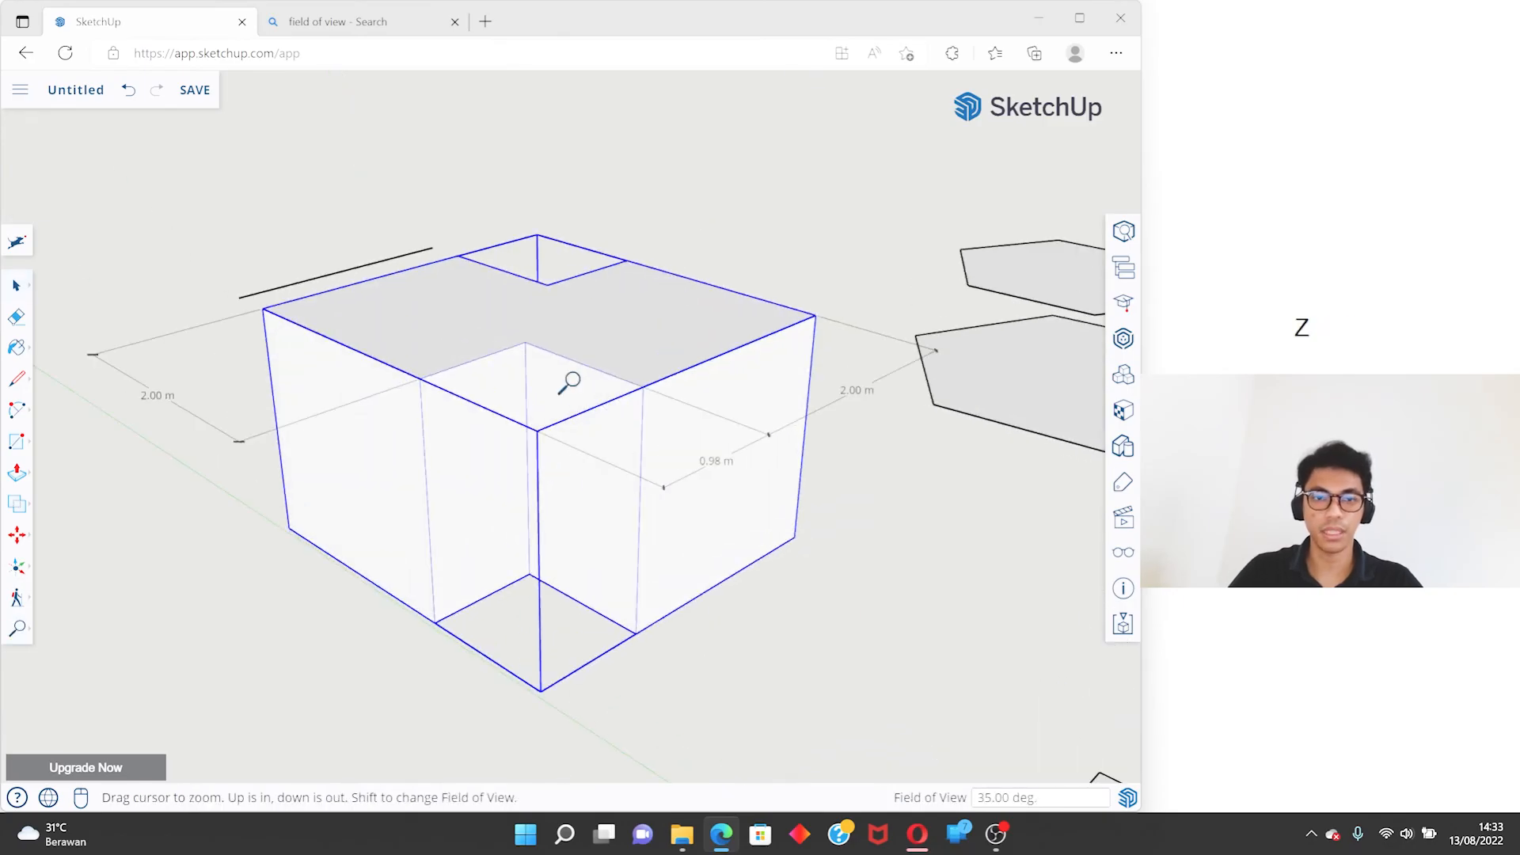
text(65)
key(Return)
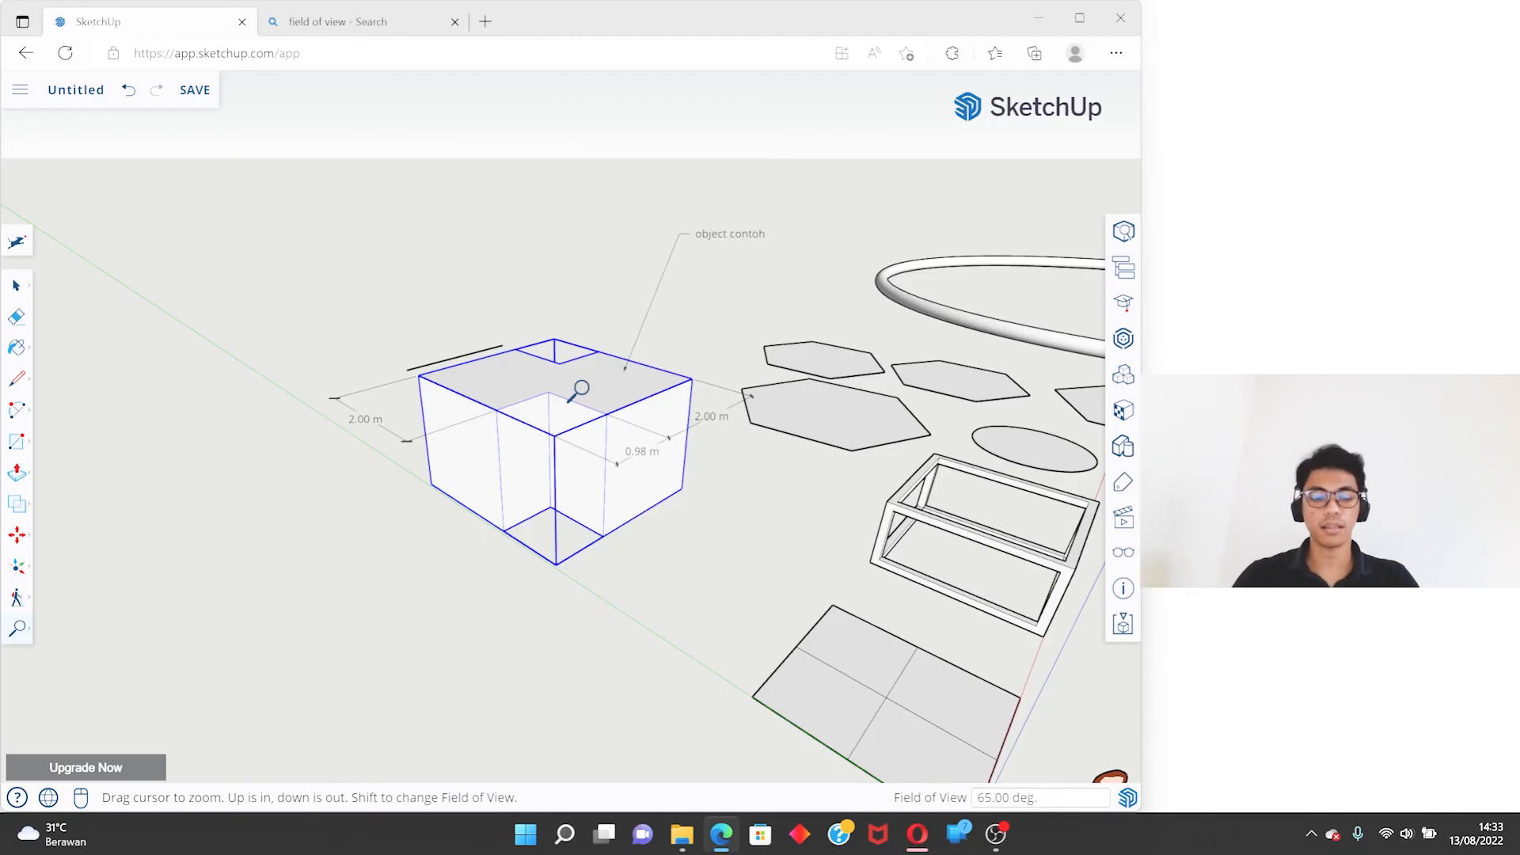
text(35)
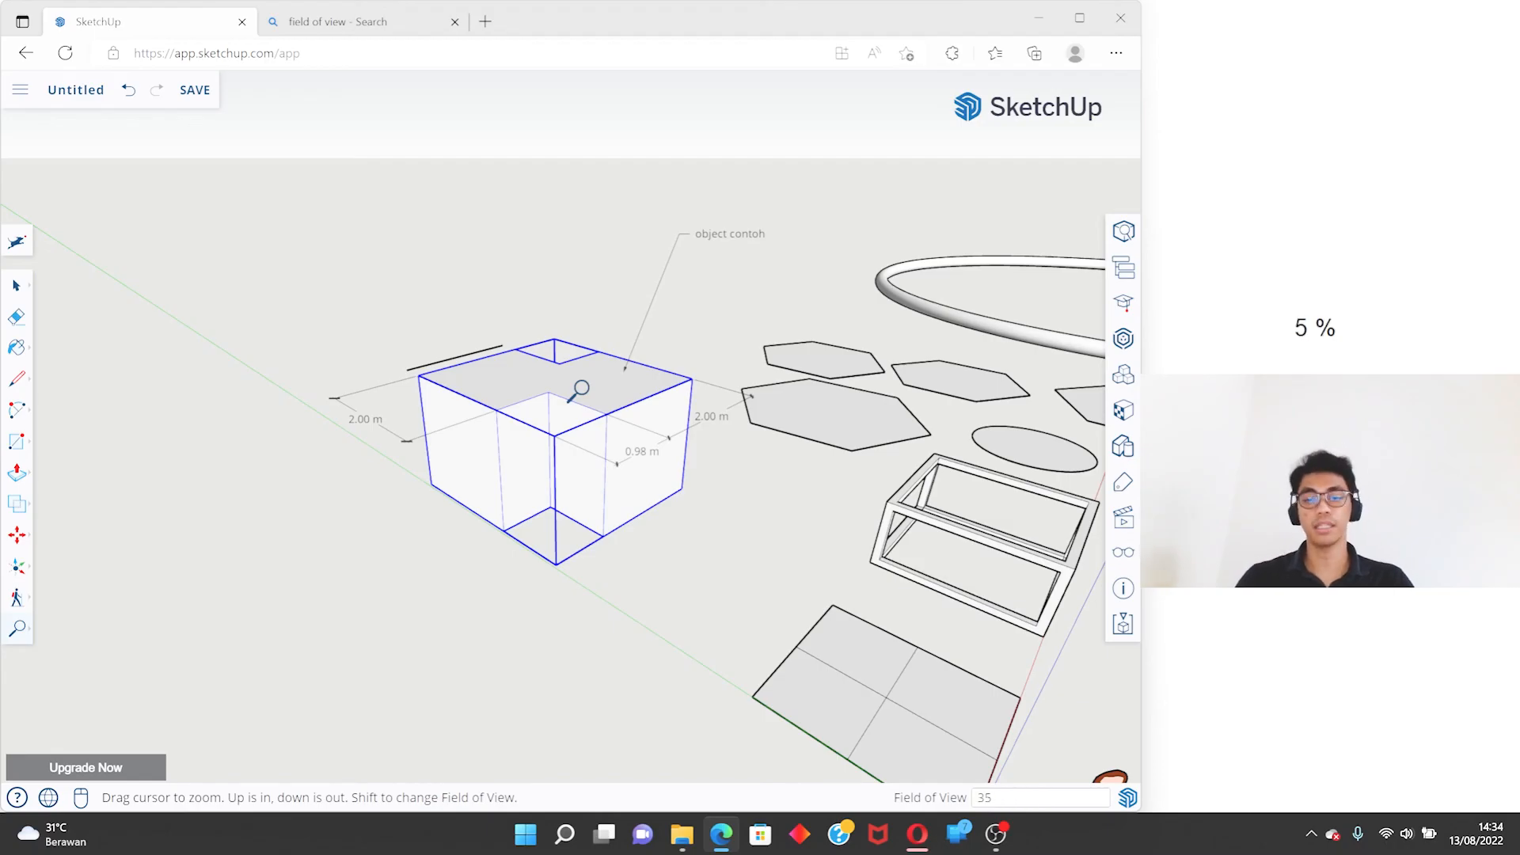
key(Return)
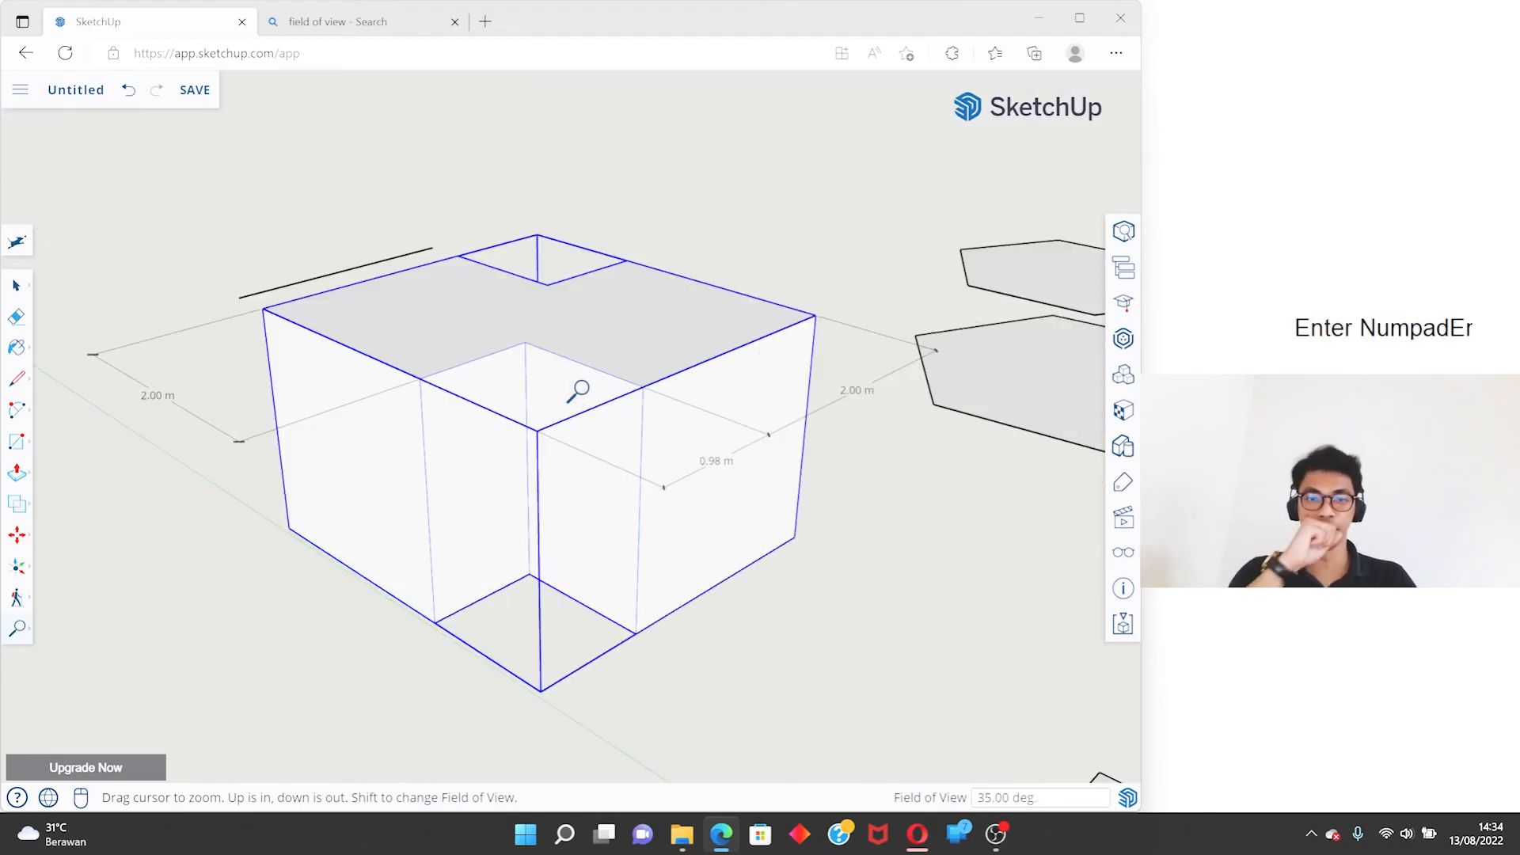
- From an eye-level view of the solid and the figure, try a 65-degree field of view and return to 35 degrees
middle_drag(617, 475, 509, 342)
text(z)
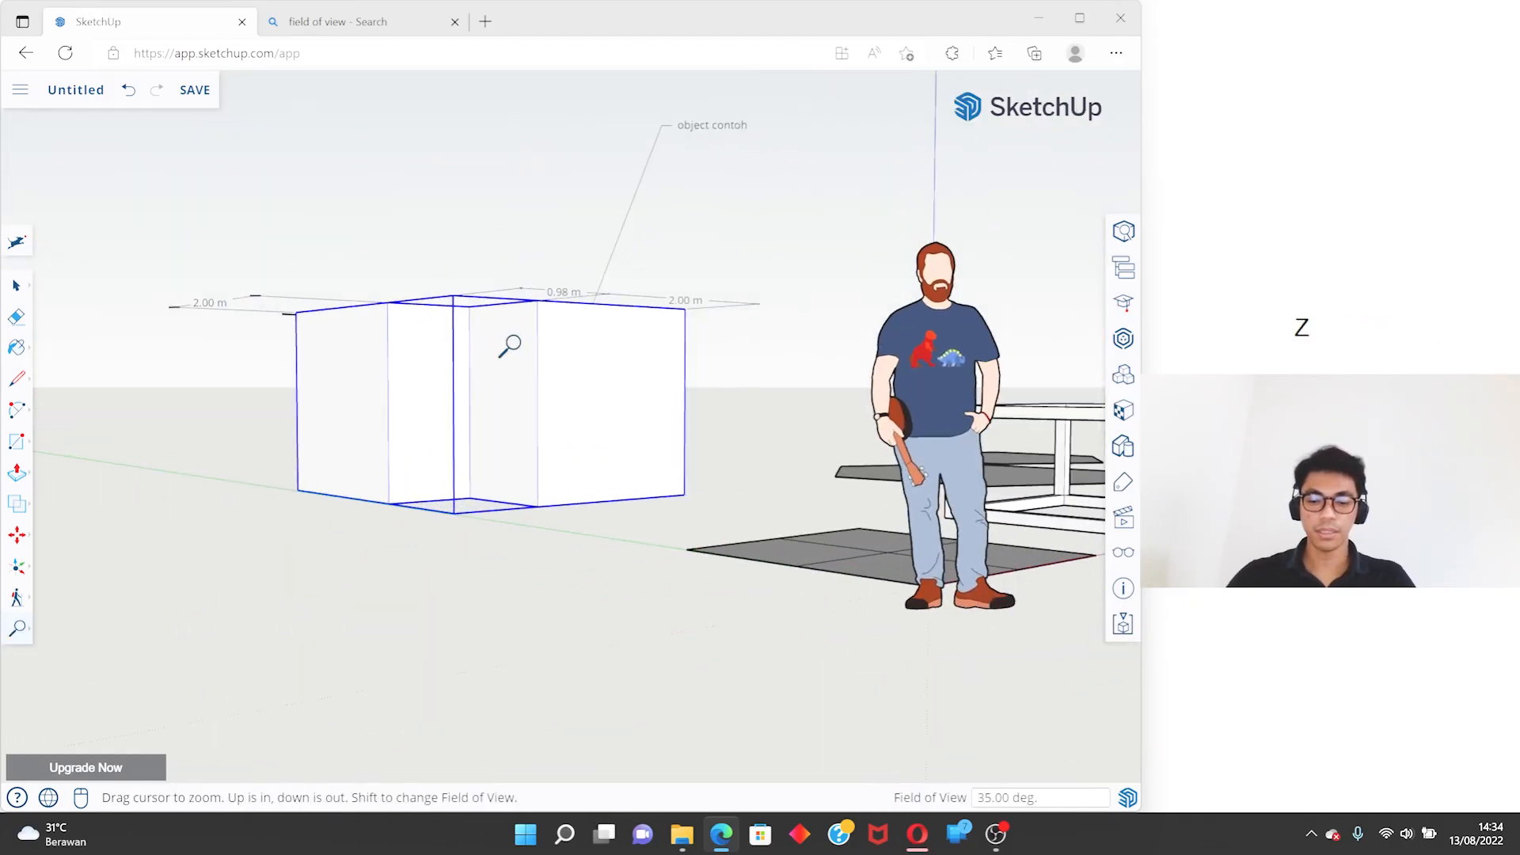
text(65)
key(Return)
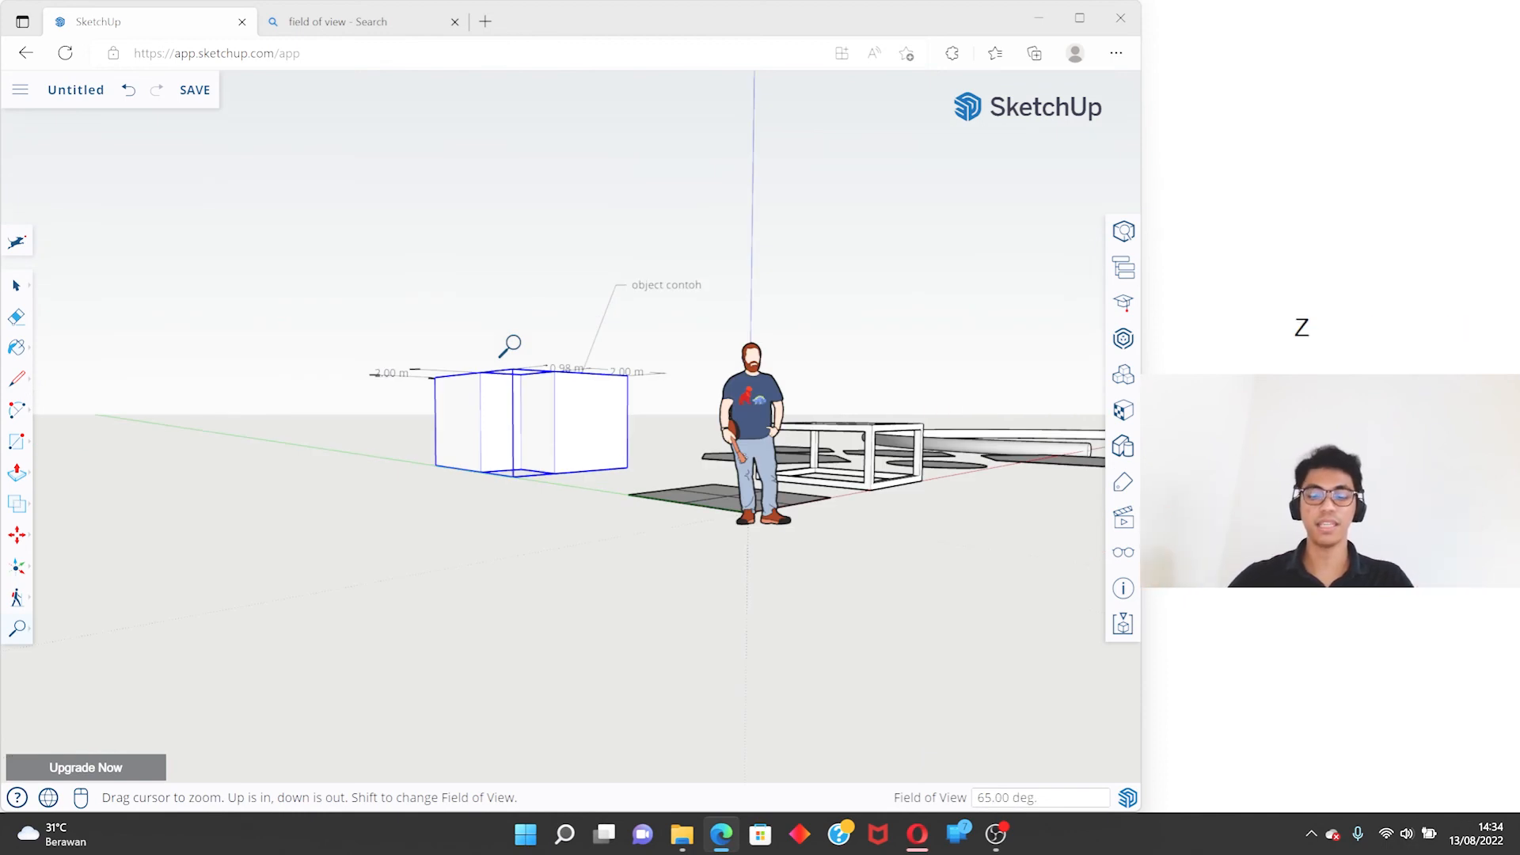
text(35)
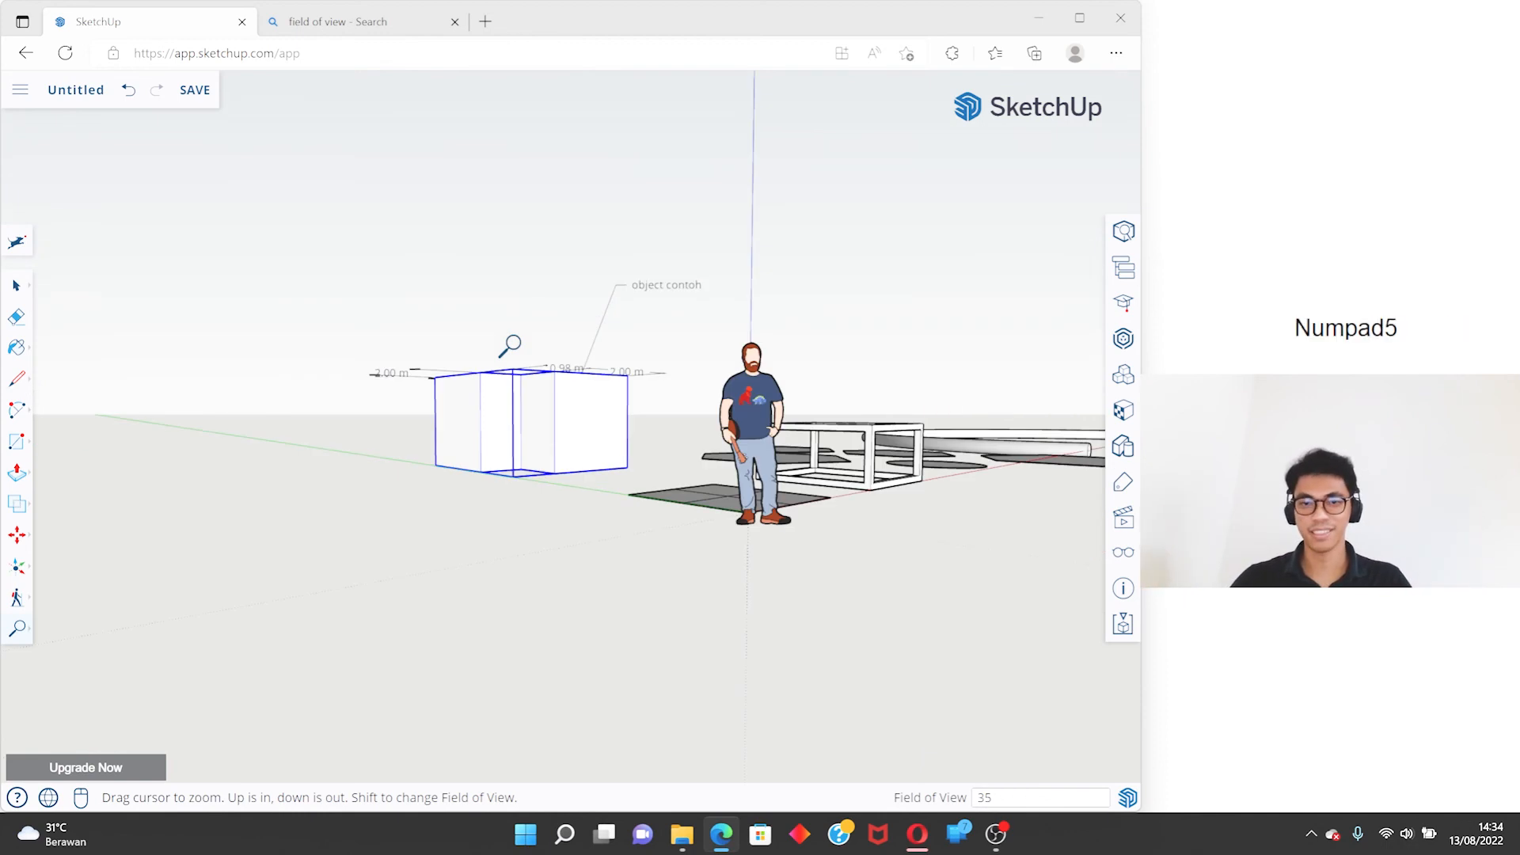
key(Return)
key(space)
- Zoom out and in on the merged solid with the Zoom tool, and view it up close from another angle
click(19, 631)
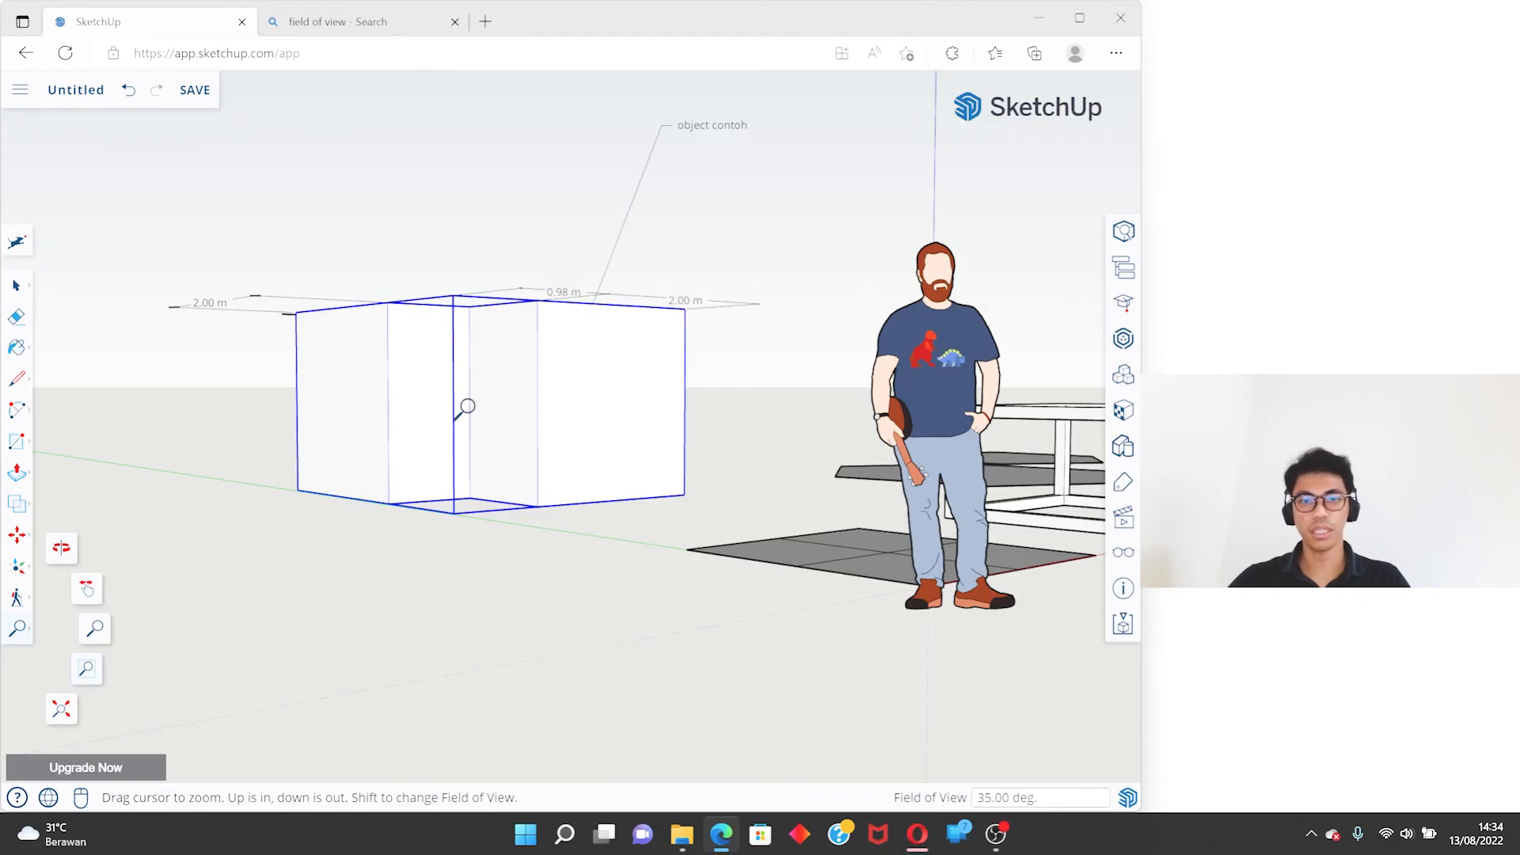
drag(474, 408, 773, 675)
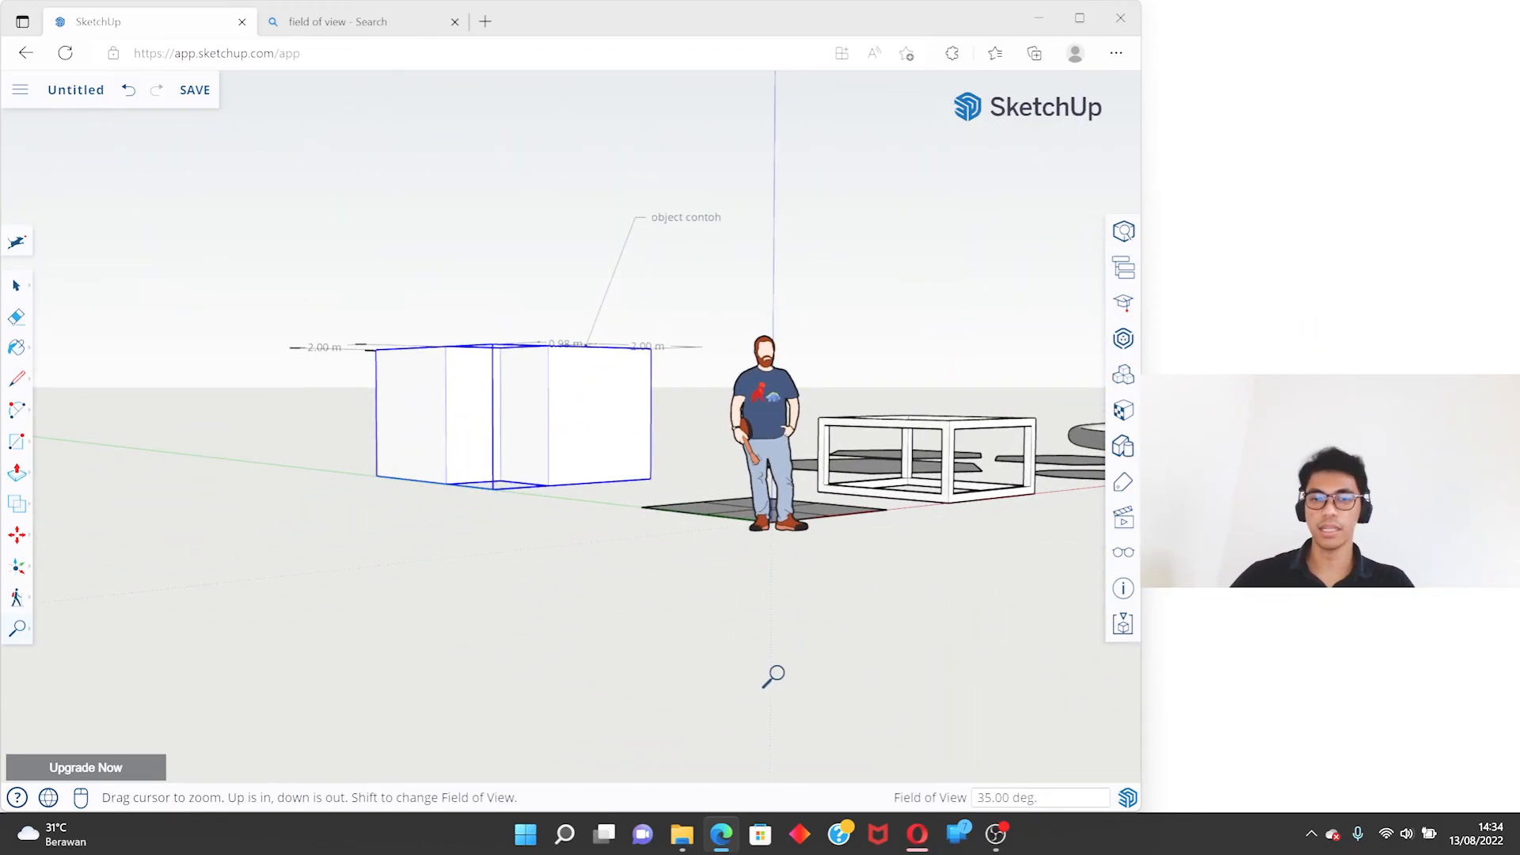
drag(519, 533, 488, 566)
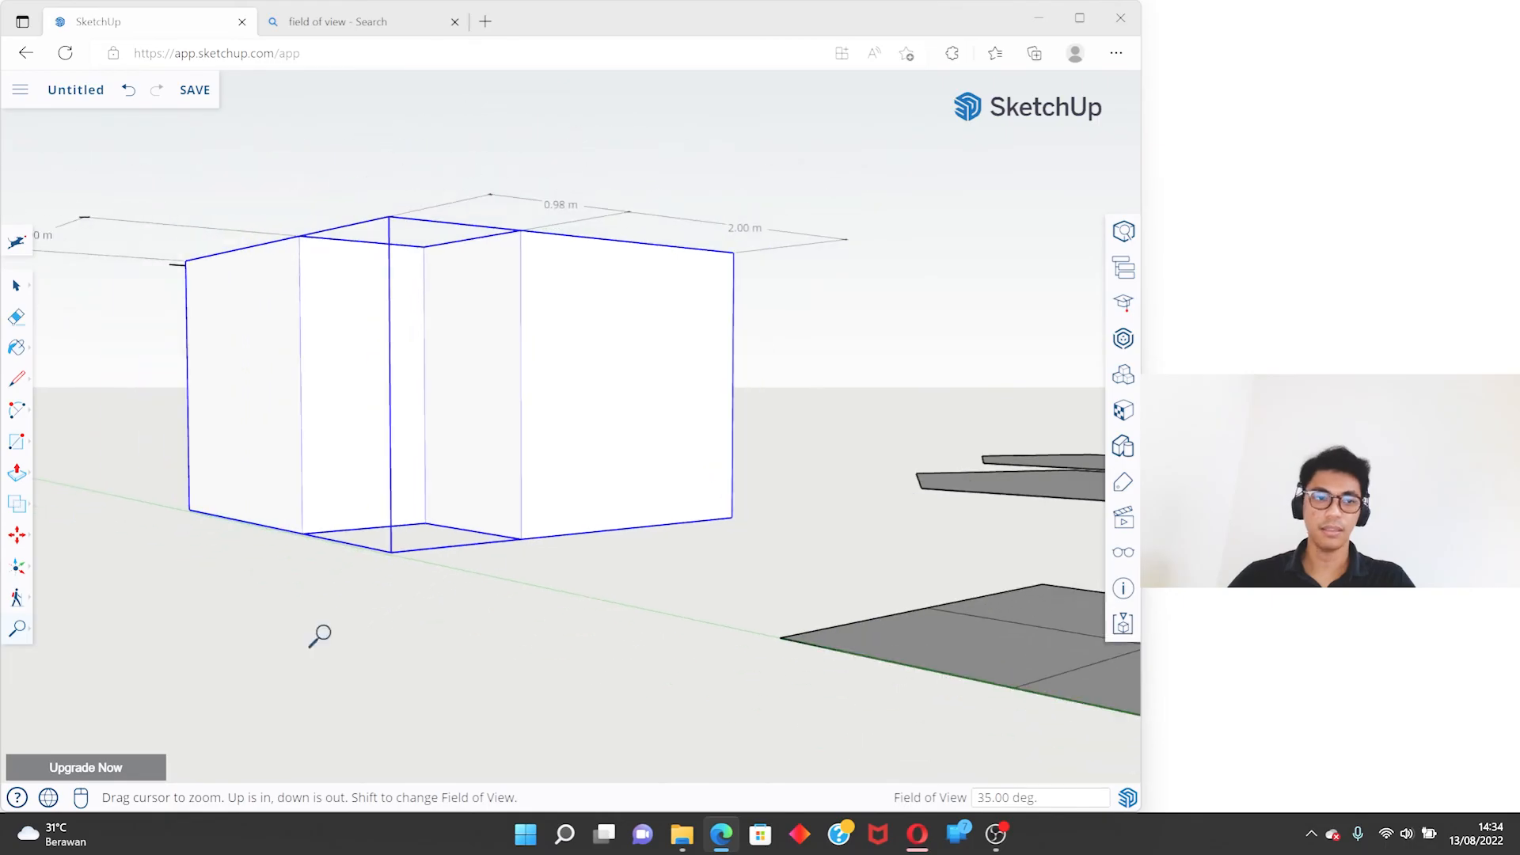
middle_drag(661, 546, 370, 538)
click(28, 625)
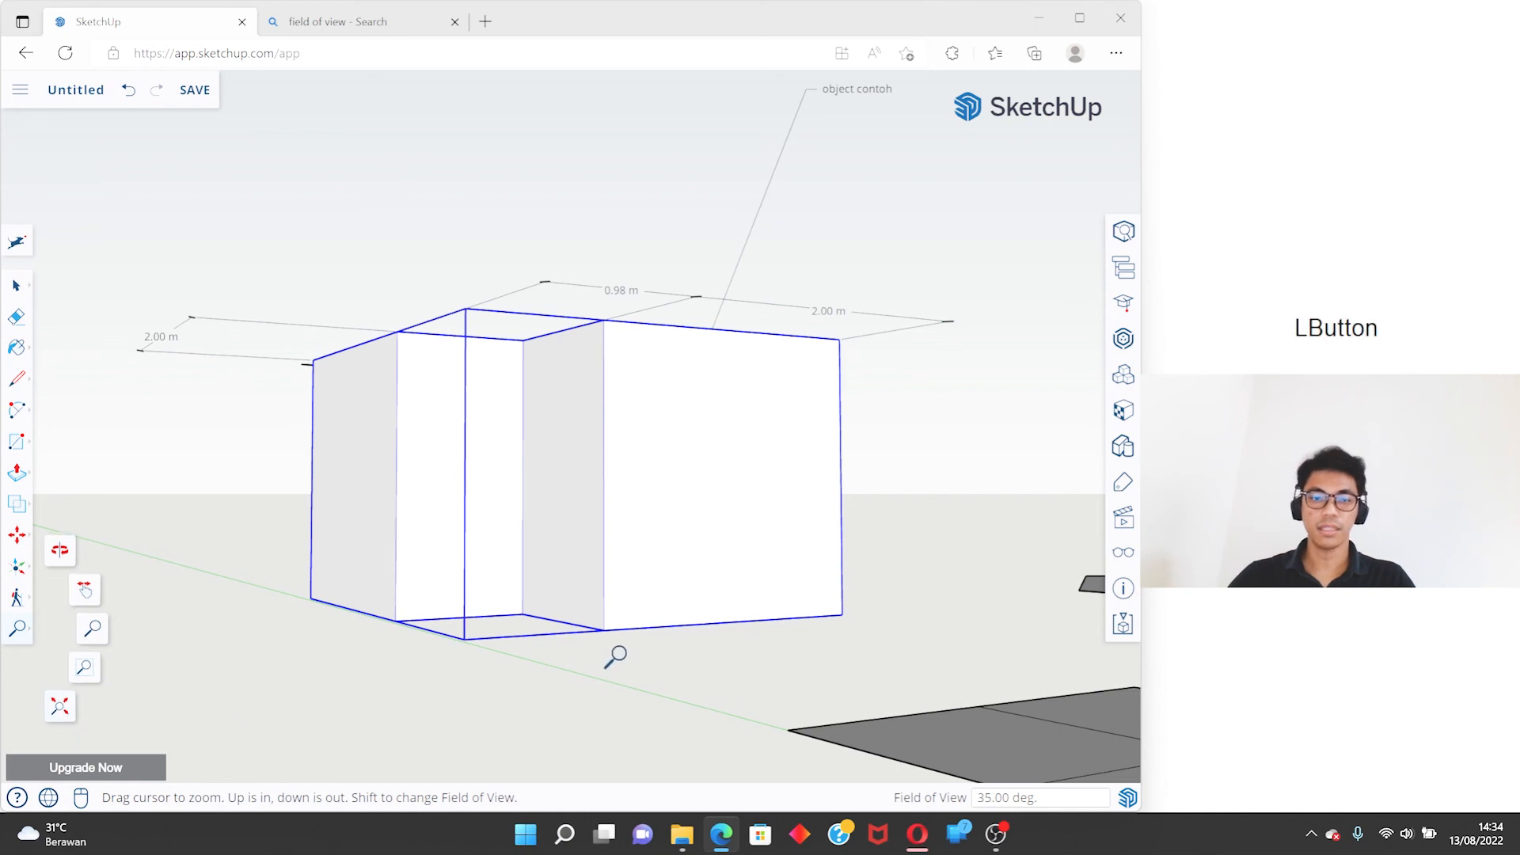
scroll(540, 526, up, 3)
key(space)
middle_drag(539, 525, 489, 481)
scroll(489, 481, down, 4)
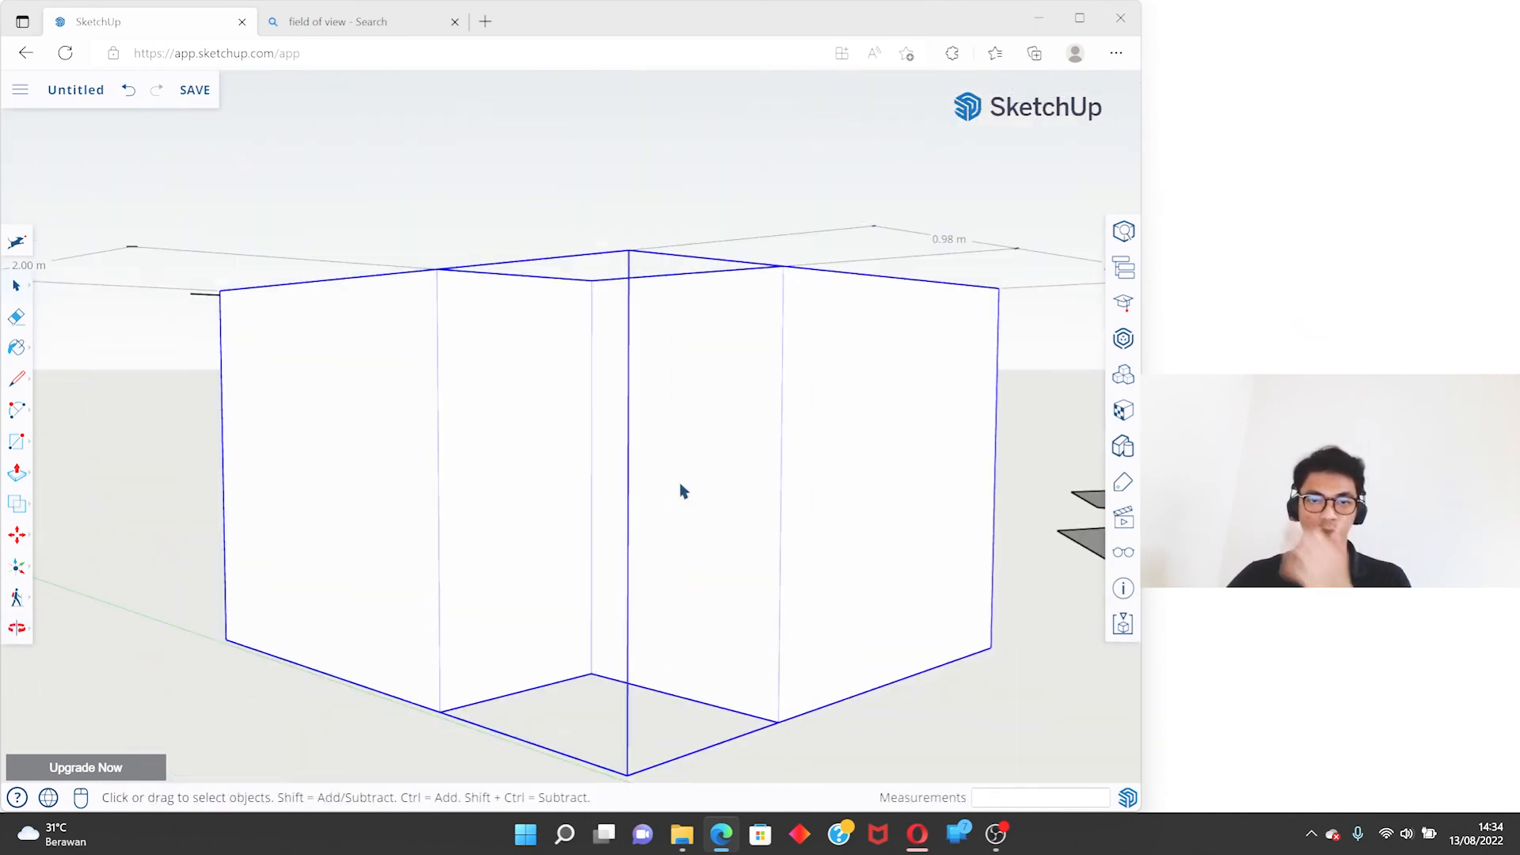
- Zoom in closer on the merged solid, fit the whole model in view with Zoom Extents, and undo the last change
scroll(682, 488, up, 5)
middle_drag(699, 513, 687, 517)
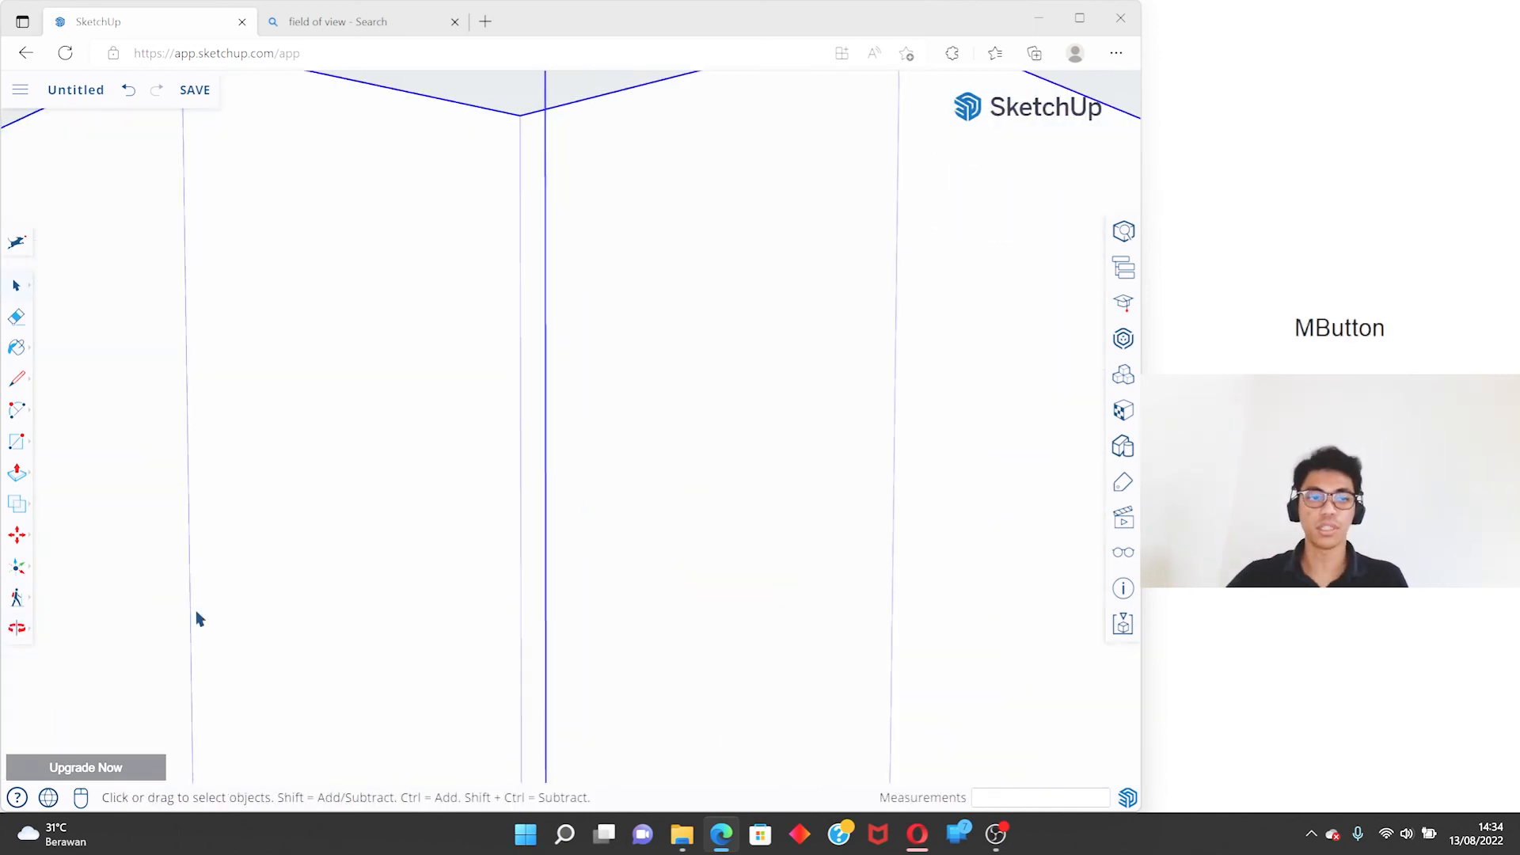
click(17, 628)
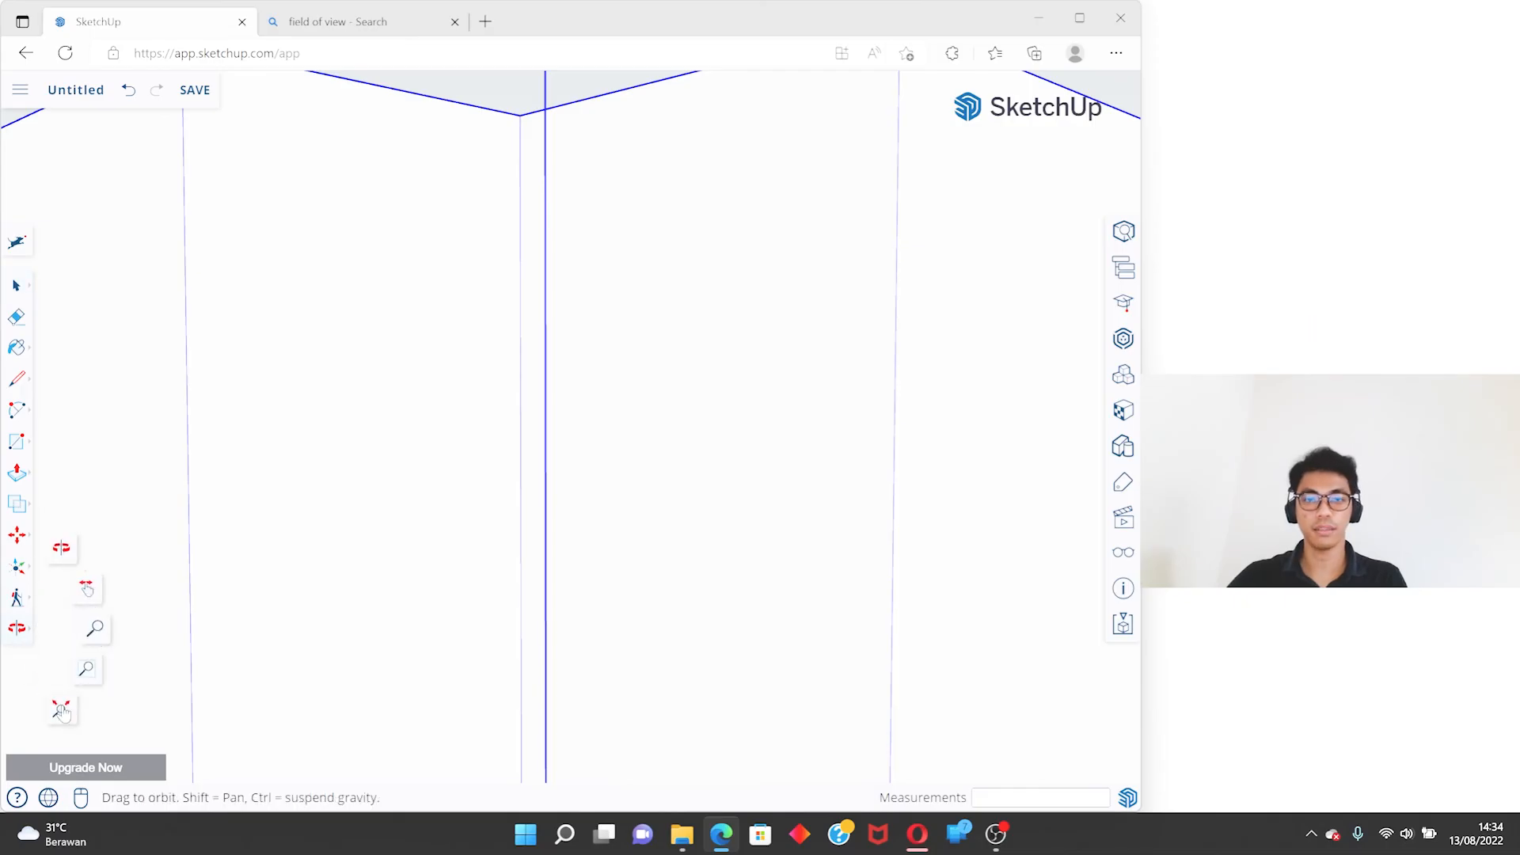
click(61, 708)
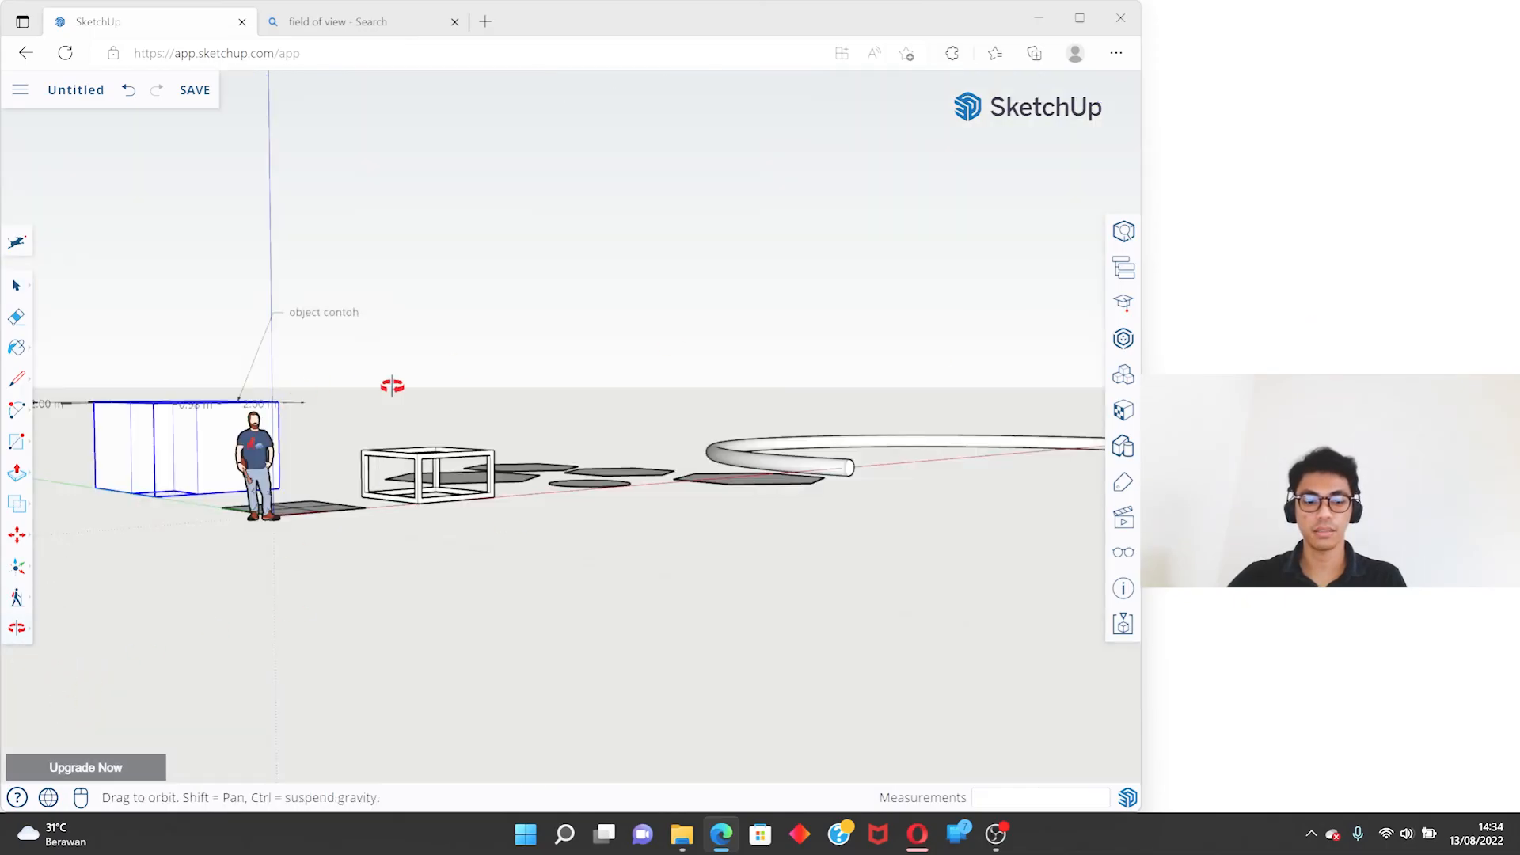
key(ctrl+z)
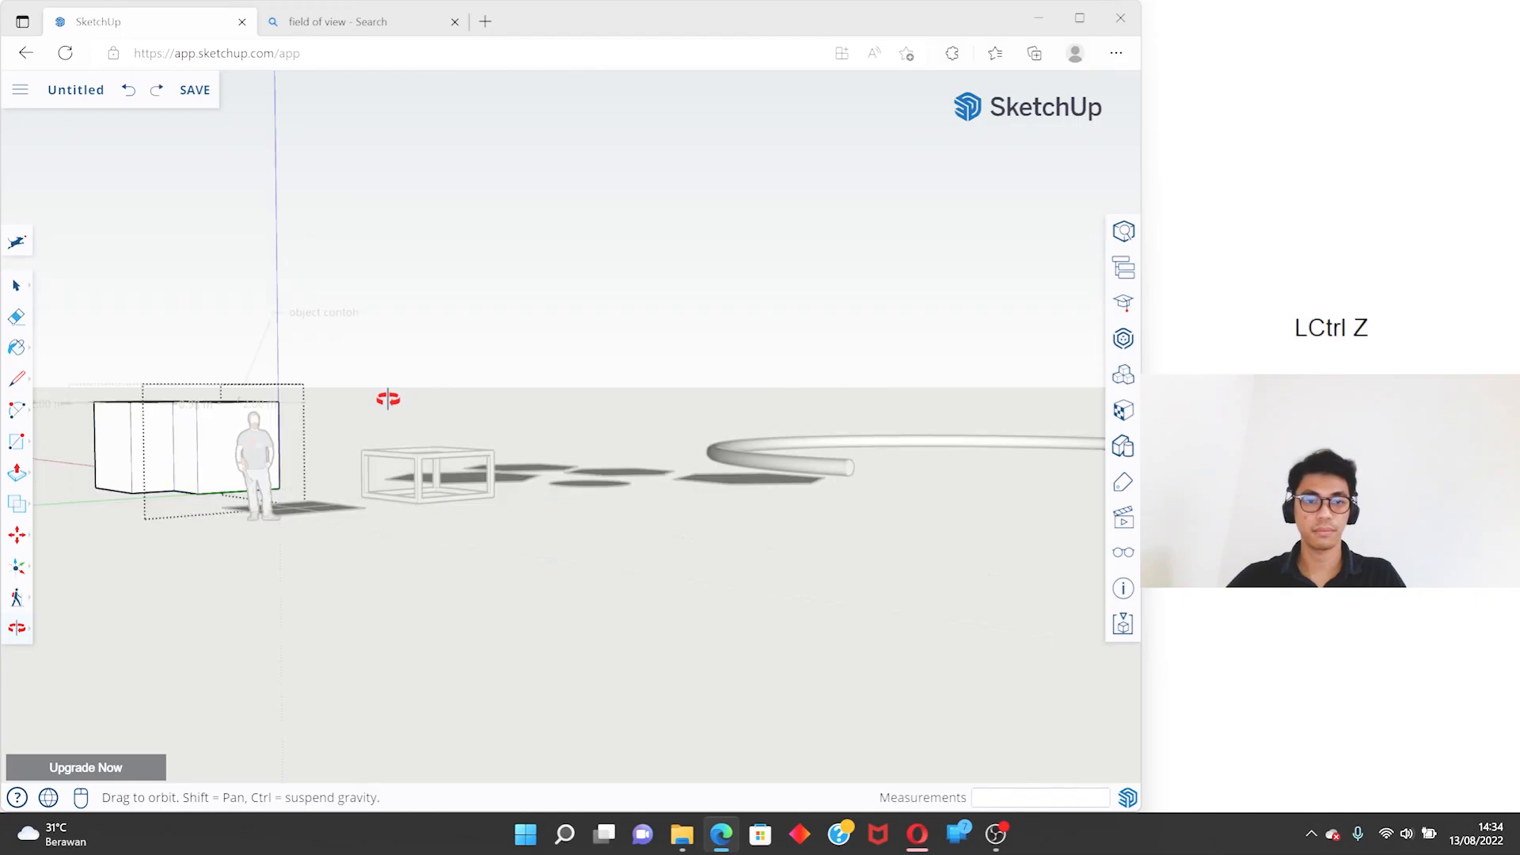
click(469, 394)
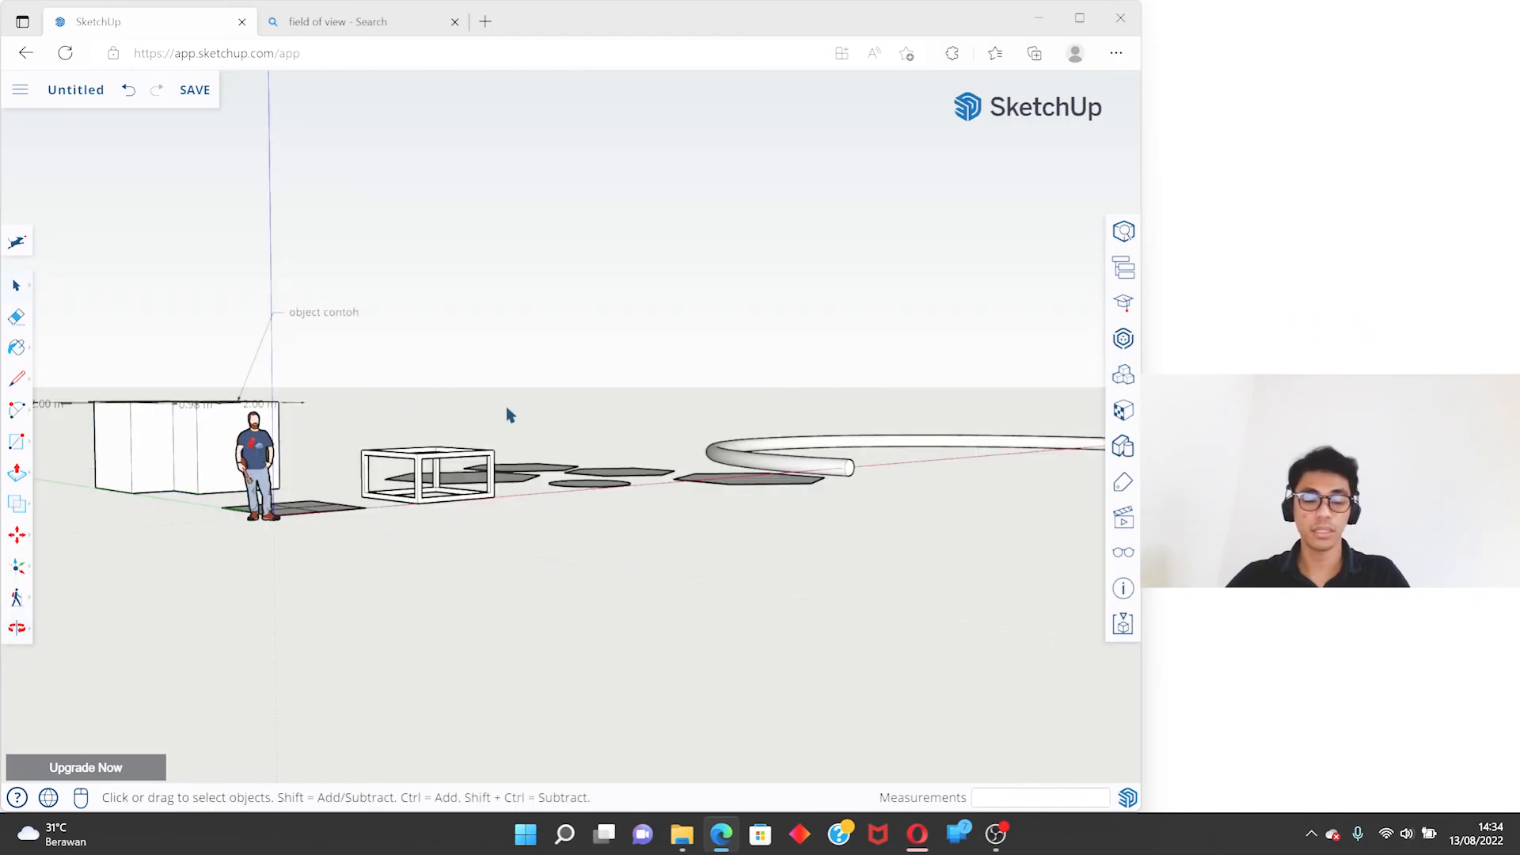
- Twice zoom in on the merged solid and return to the full model with Zoom Extents, ending with an angled overview
shift+scroll(220, 474, up, 4)
shift+middle_drag(221, 475, 789, 528)
shift+scroll(702, 526, up, 3)
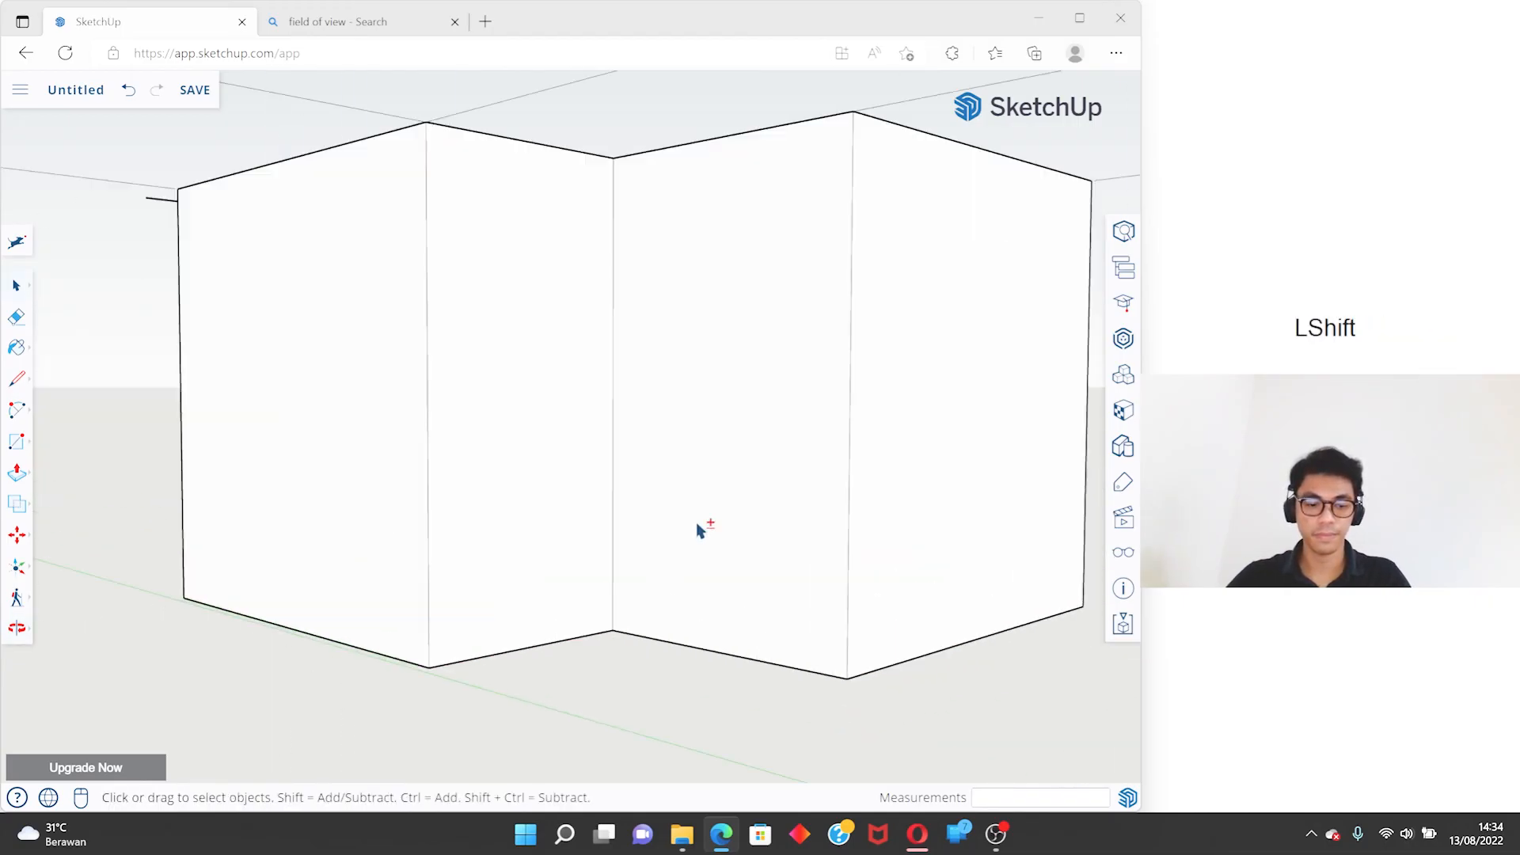
key(shift+z)
scroll(225, 457, up, 5)
shift+middle_drag(226, 457, 892, 464)
scroll(486, 480, up, 4)
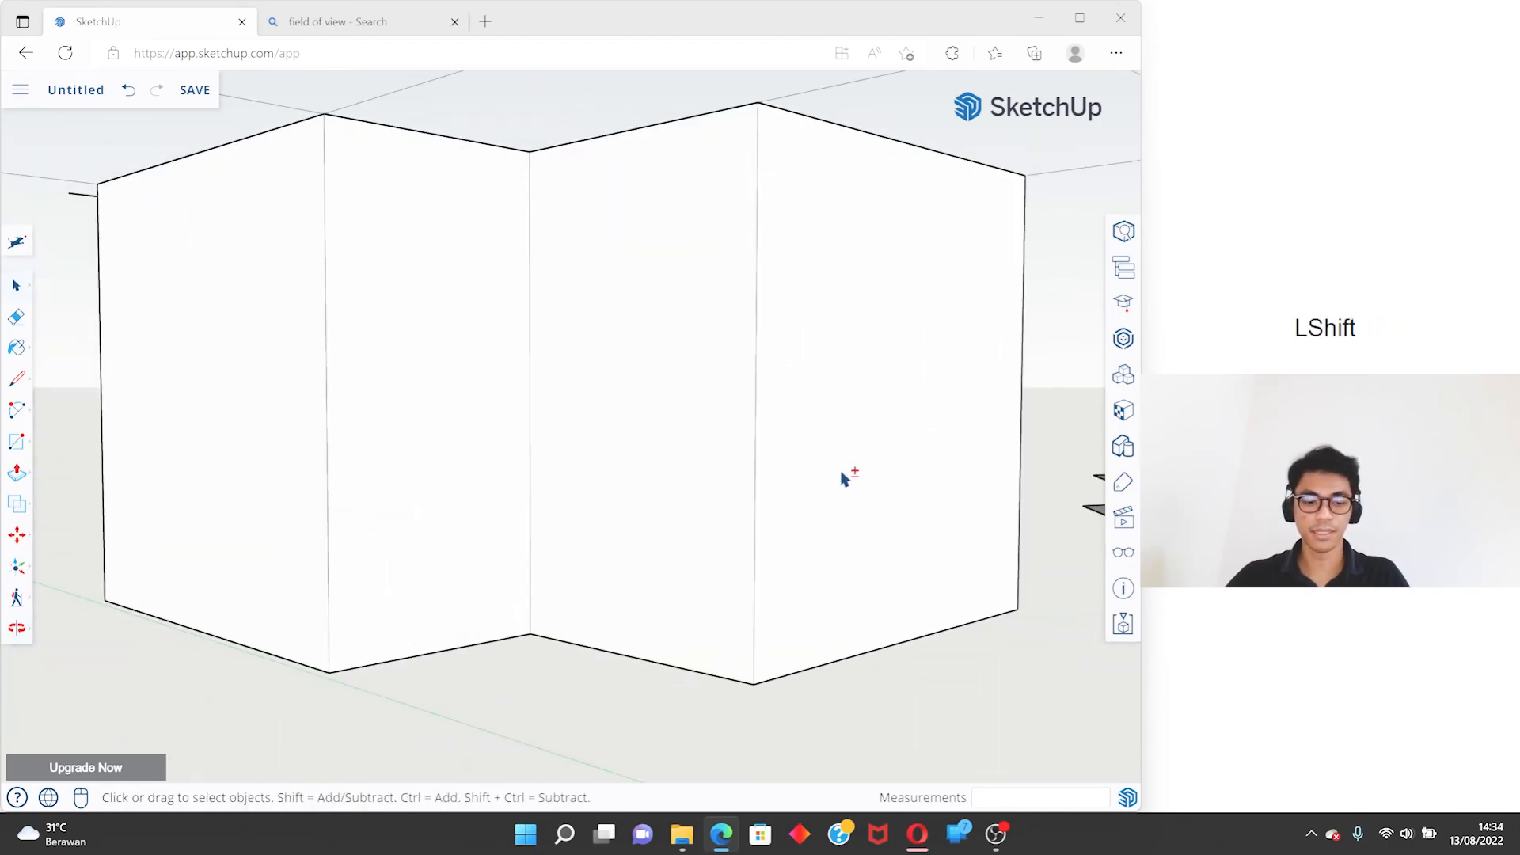
key(shift+z)
middle_drag(677, 483, 644, 530)
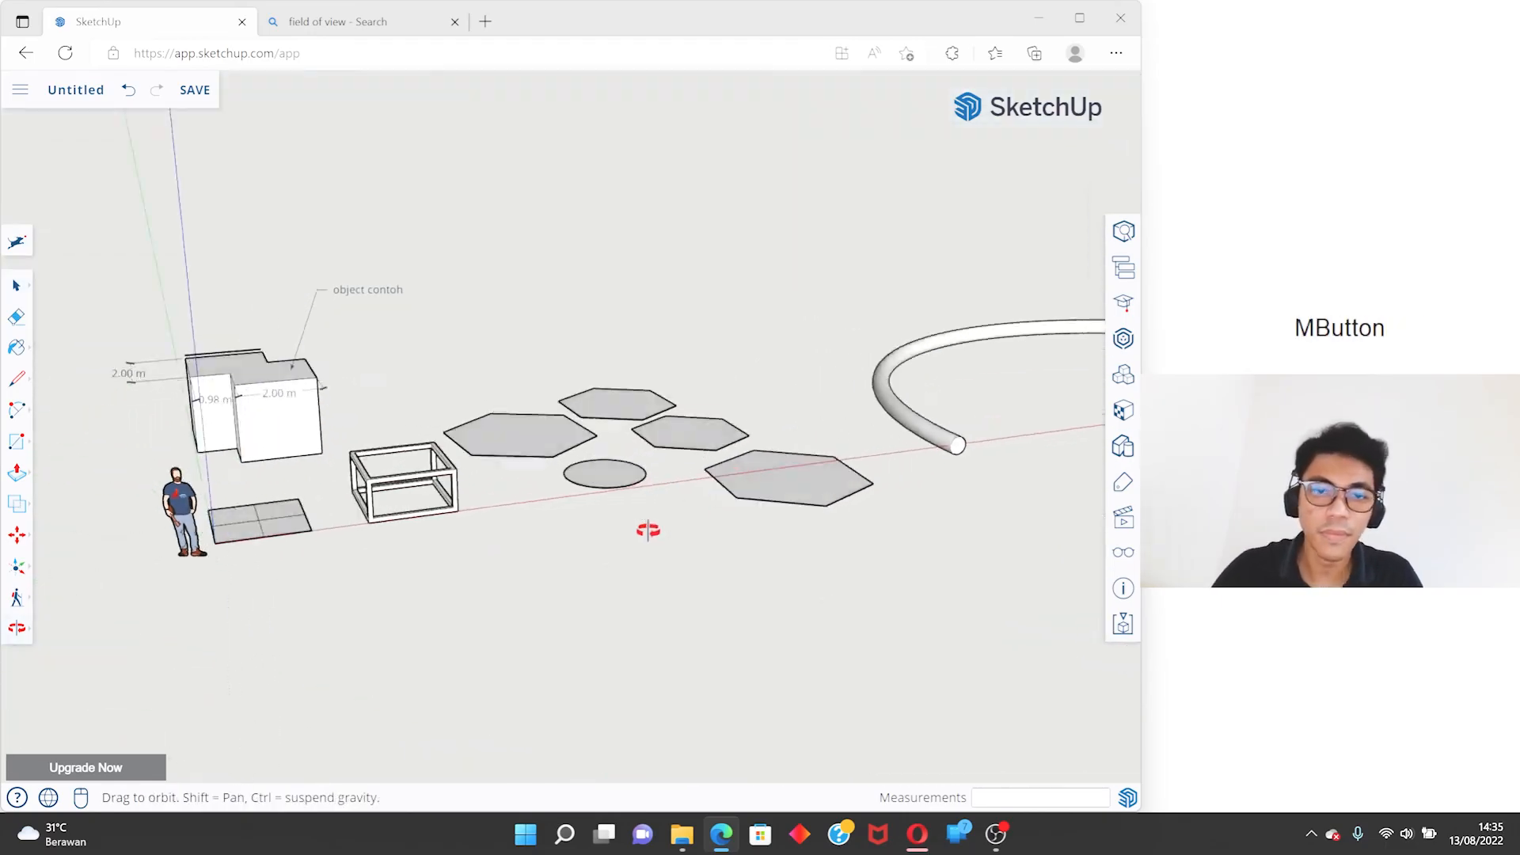
- Show the Entity Info of the large hexagon face nearest the open frame, without the materials list
scroll(668, 495, up, 4)
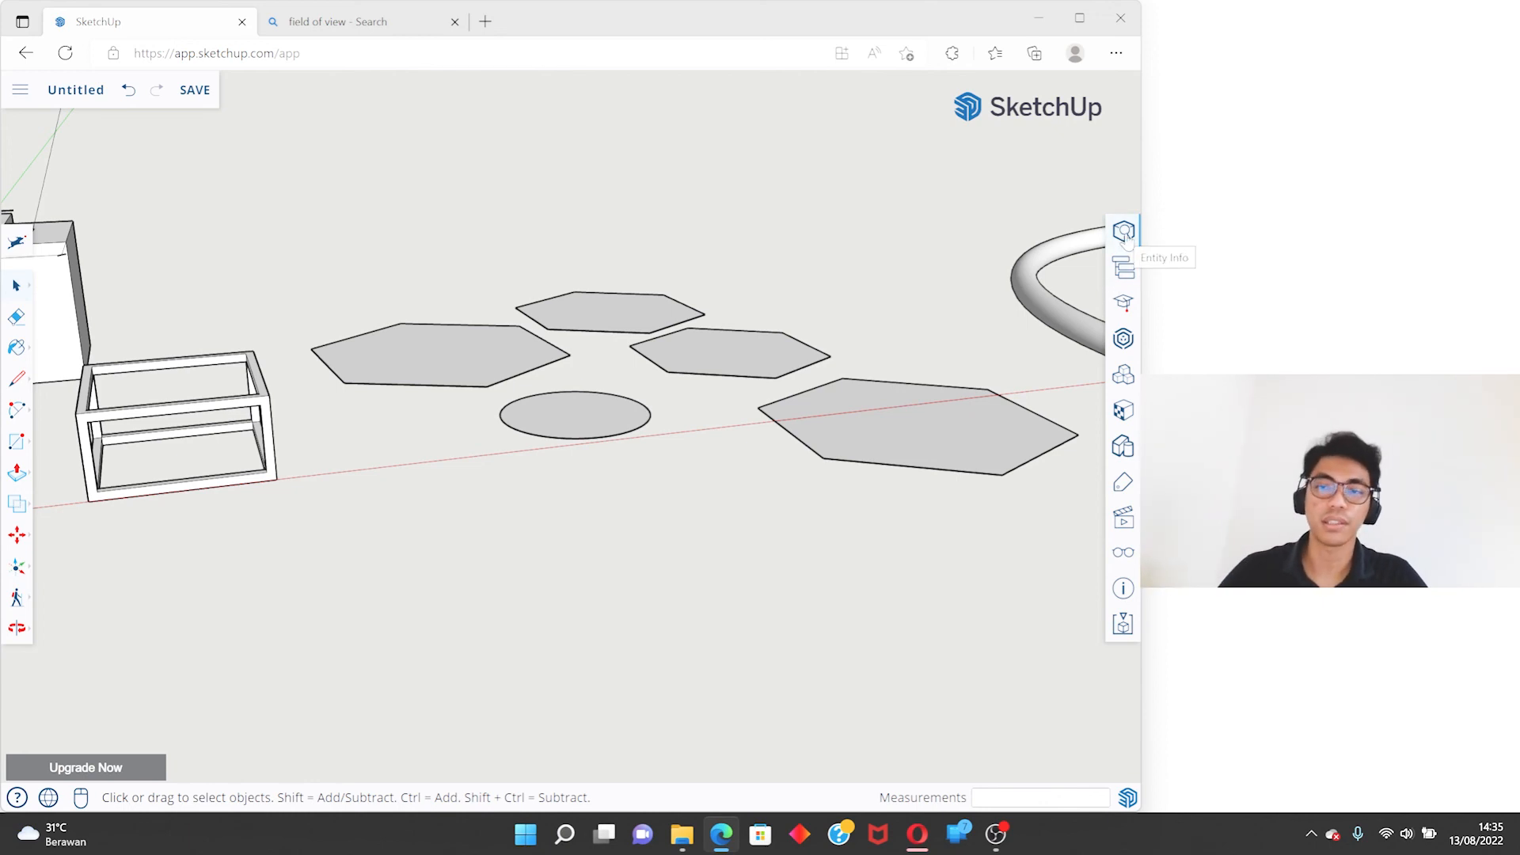
scroll(902, 374, down, 4)
shift+middle_drag(903, 376, 867, 396)
middle_drag(867, 396, 859, 455)
scroll(396, 345, up, 6)
shift+middle_drag(333, 343, 582, 342)
scroll(519, 299, down, 5)
mouse_move(395, 420)
middle_down()
mouse_move(278, 482)
mouse_move(315, 541)
middle_up()
shift+middle_drag(1072, 265, 989, 281)
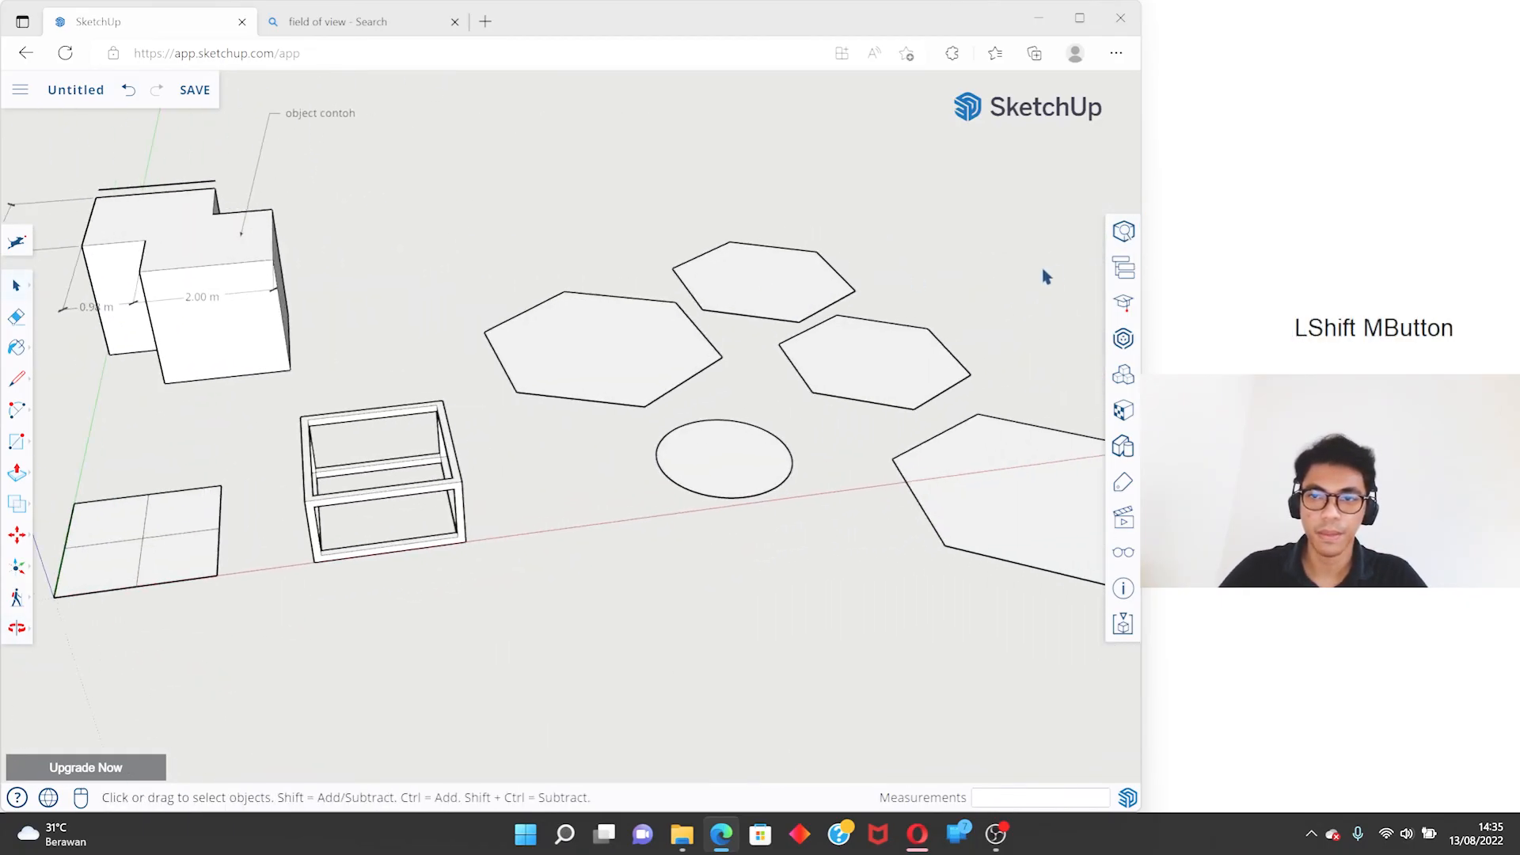
click(1123, 409)
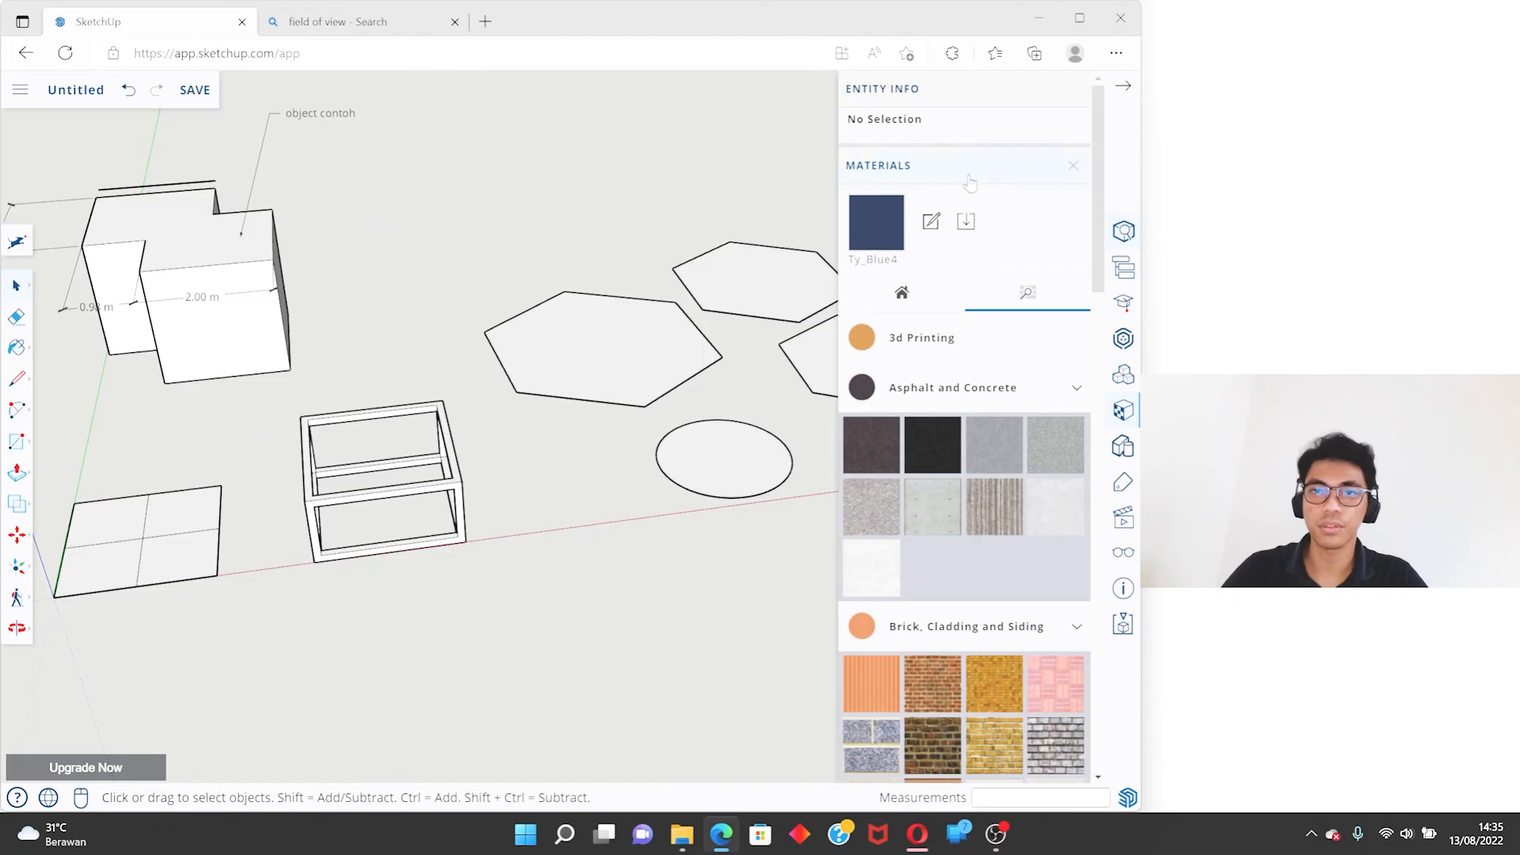
click(1070, 166)
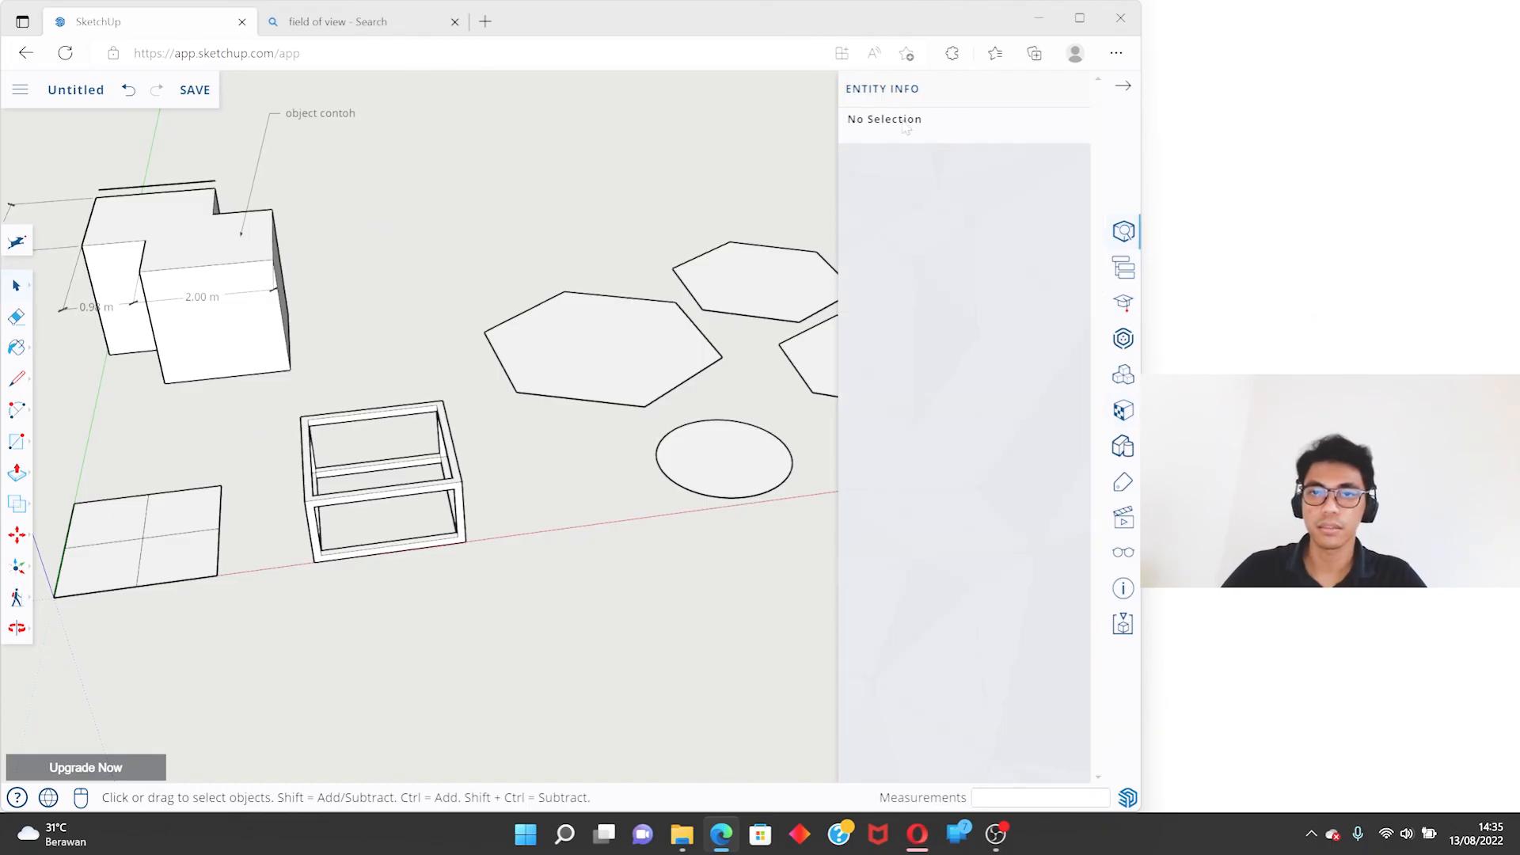
click(581, 362)
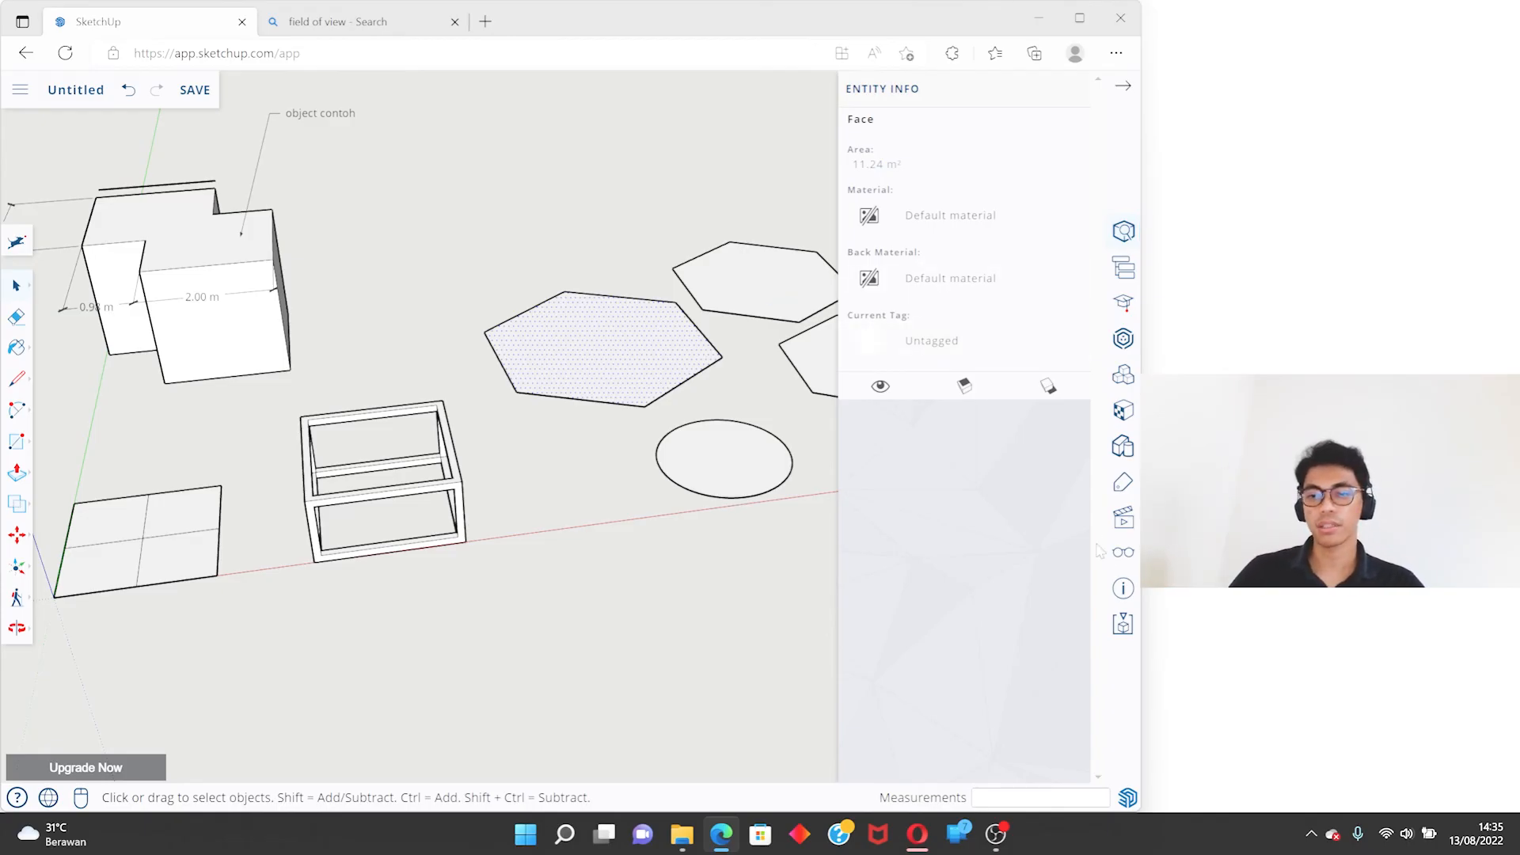
- Show the model's tags and create a tag named "object di kanan"
click(1123, 483)
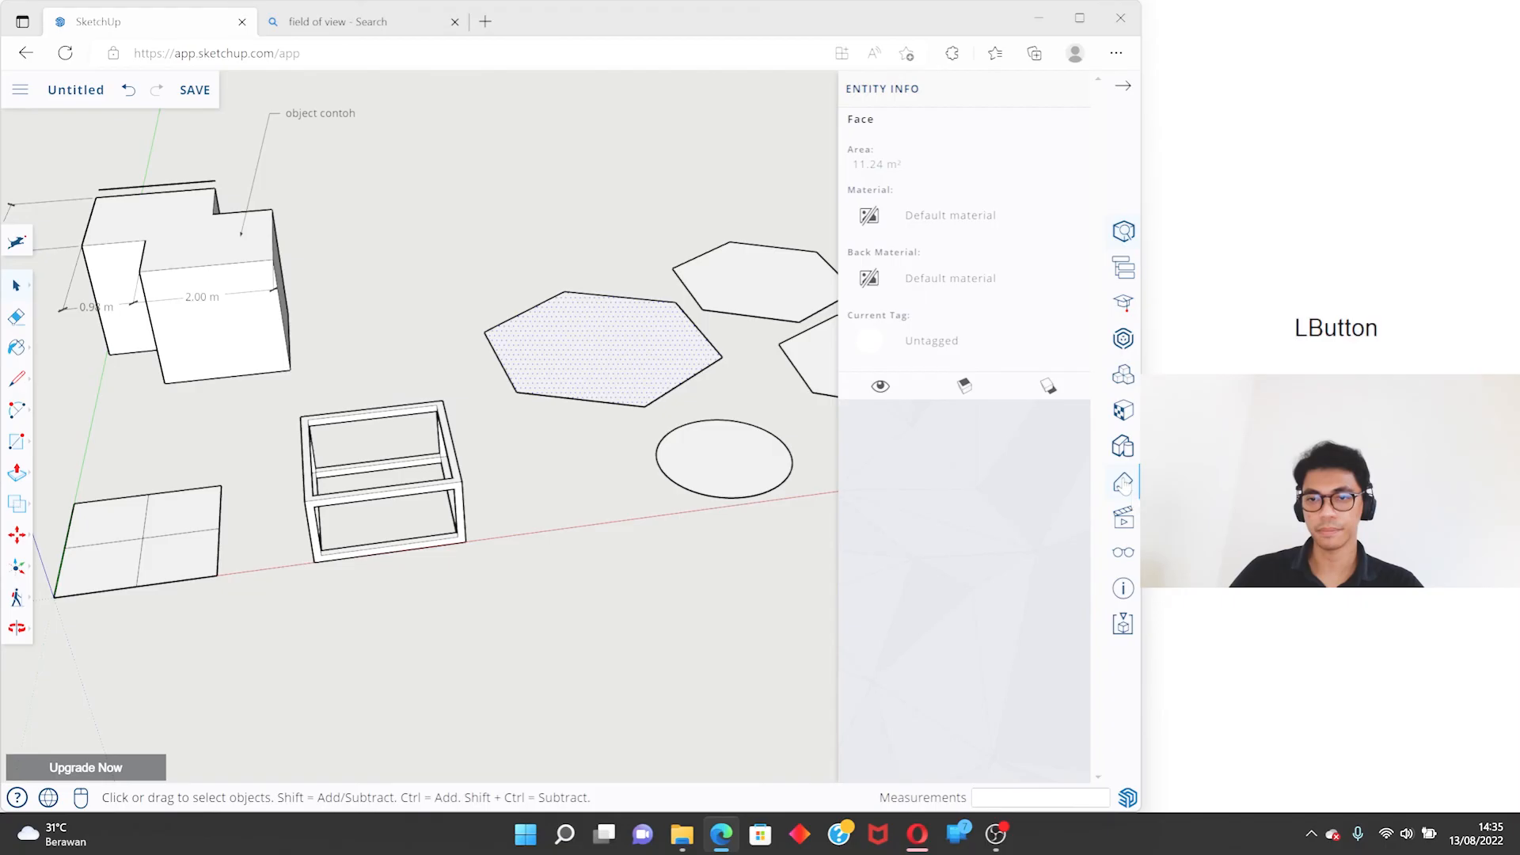
scroll(527, 392, down, 3)
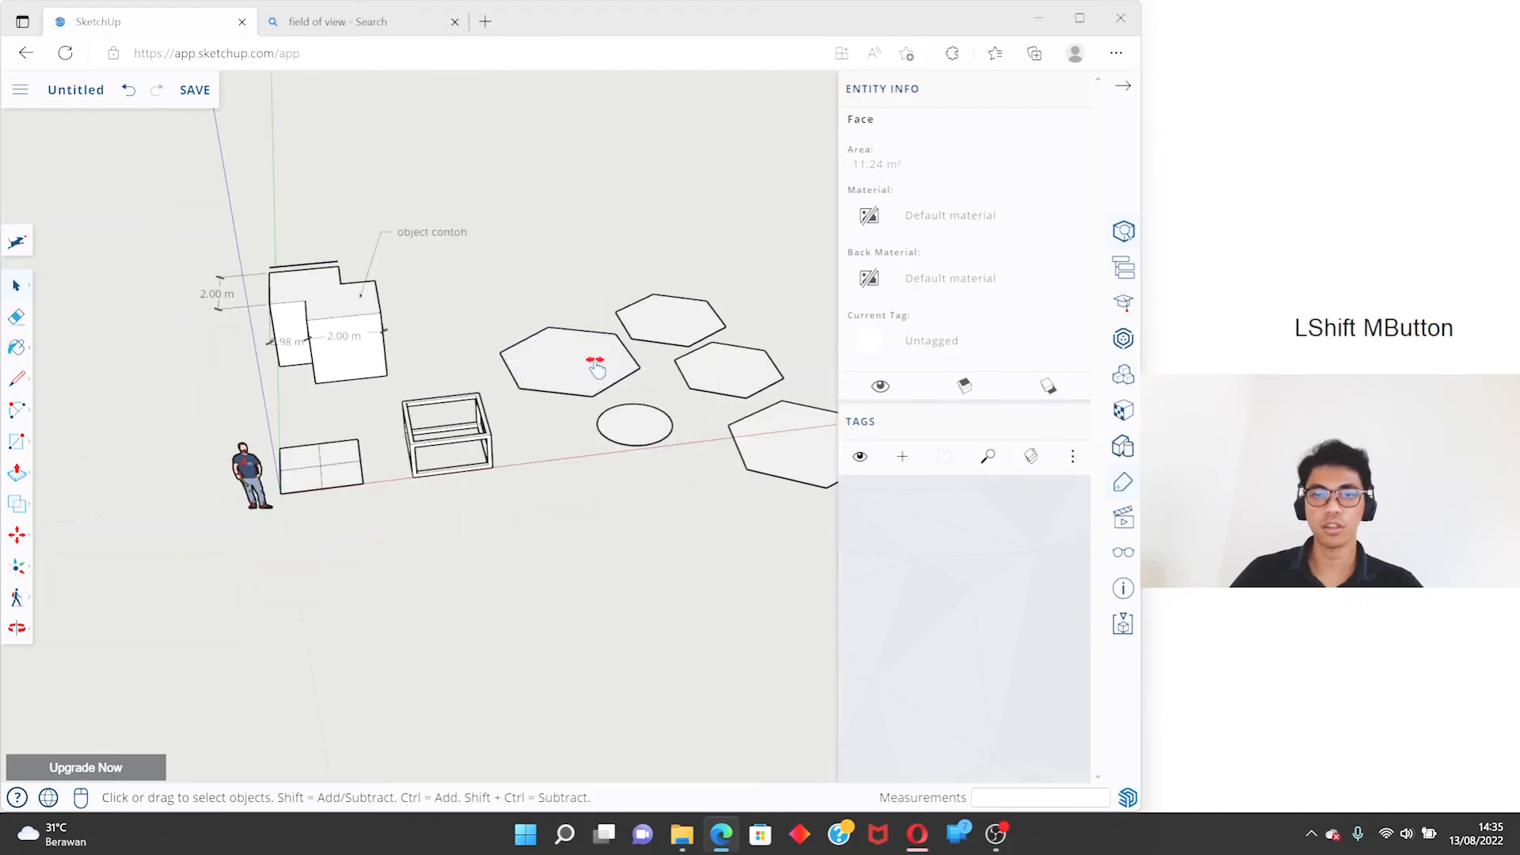
shift+middle_drag(594, 360, 511, 349)
middle_drag(511, 348, 479, 507)
click(478, 548)
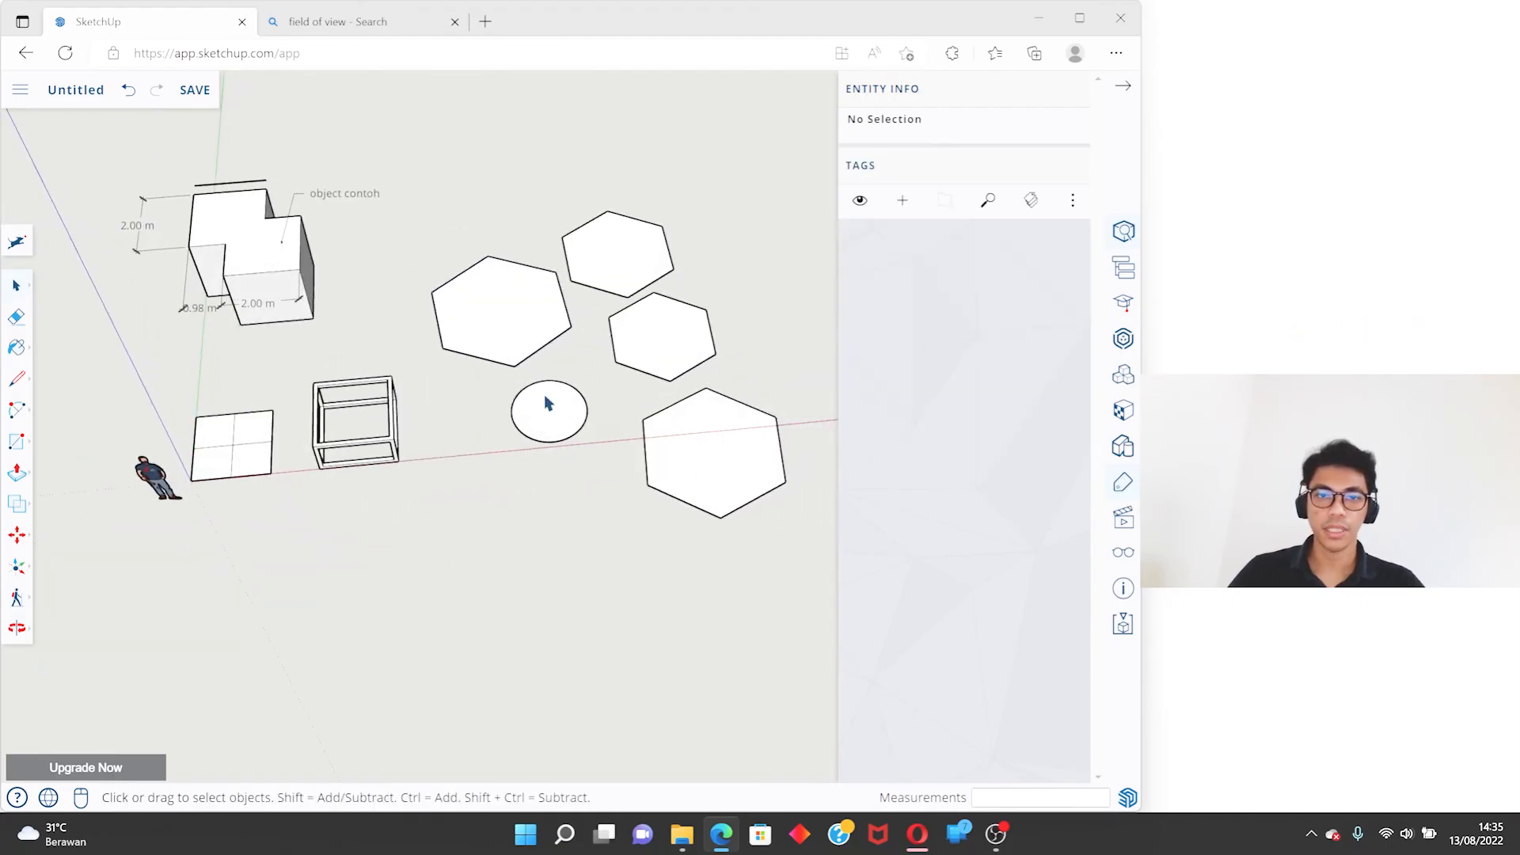
shift+middle_drag(544, 434, 709, 428)
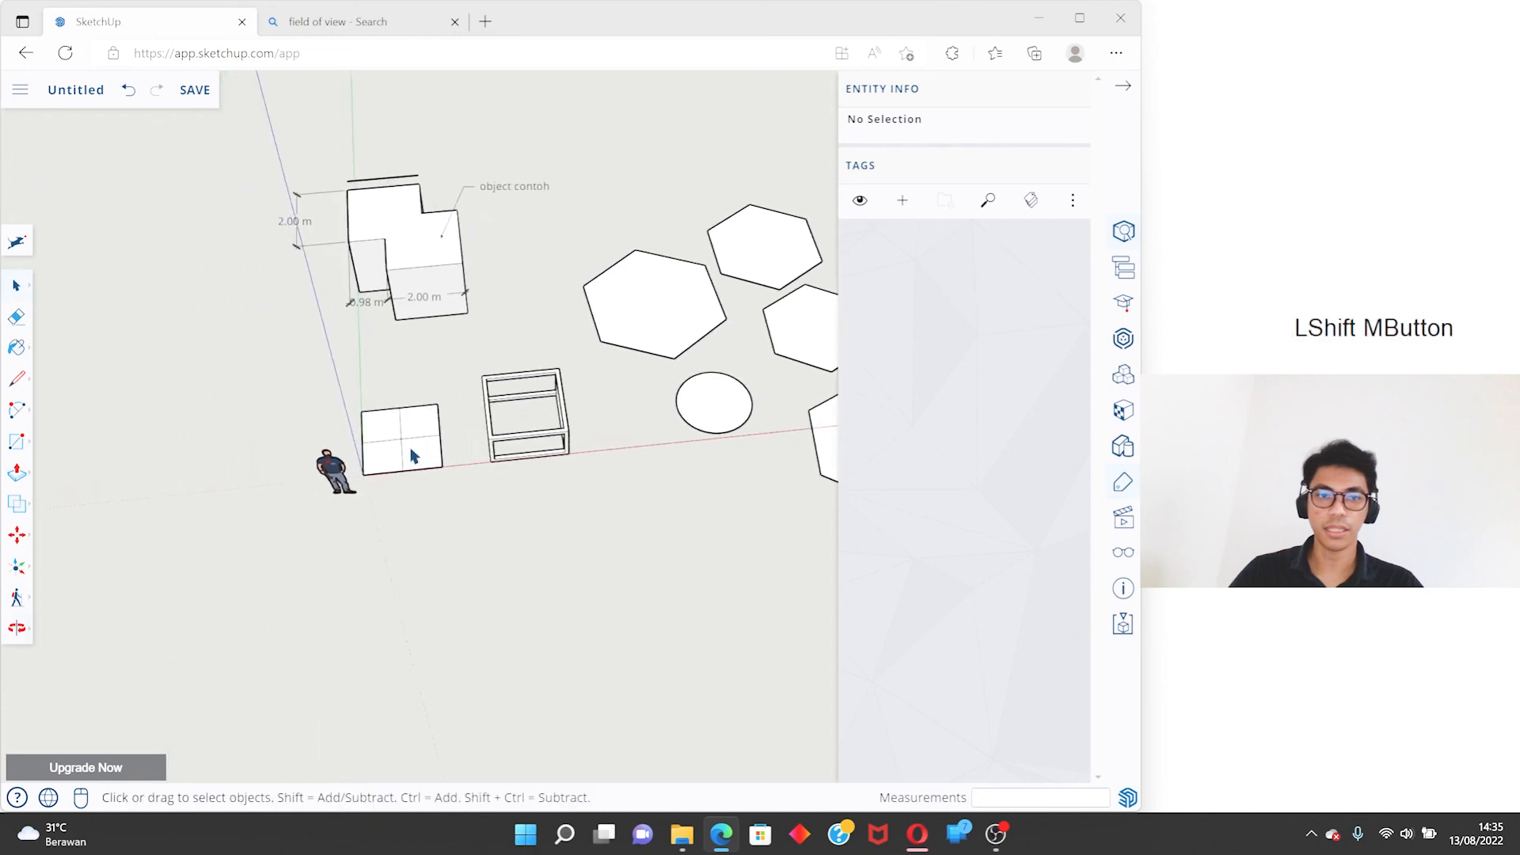
shift+middle_drag(602, 354, 558, 342)
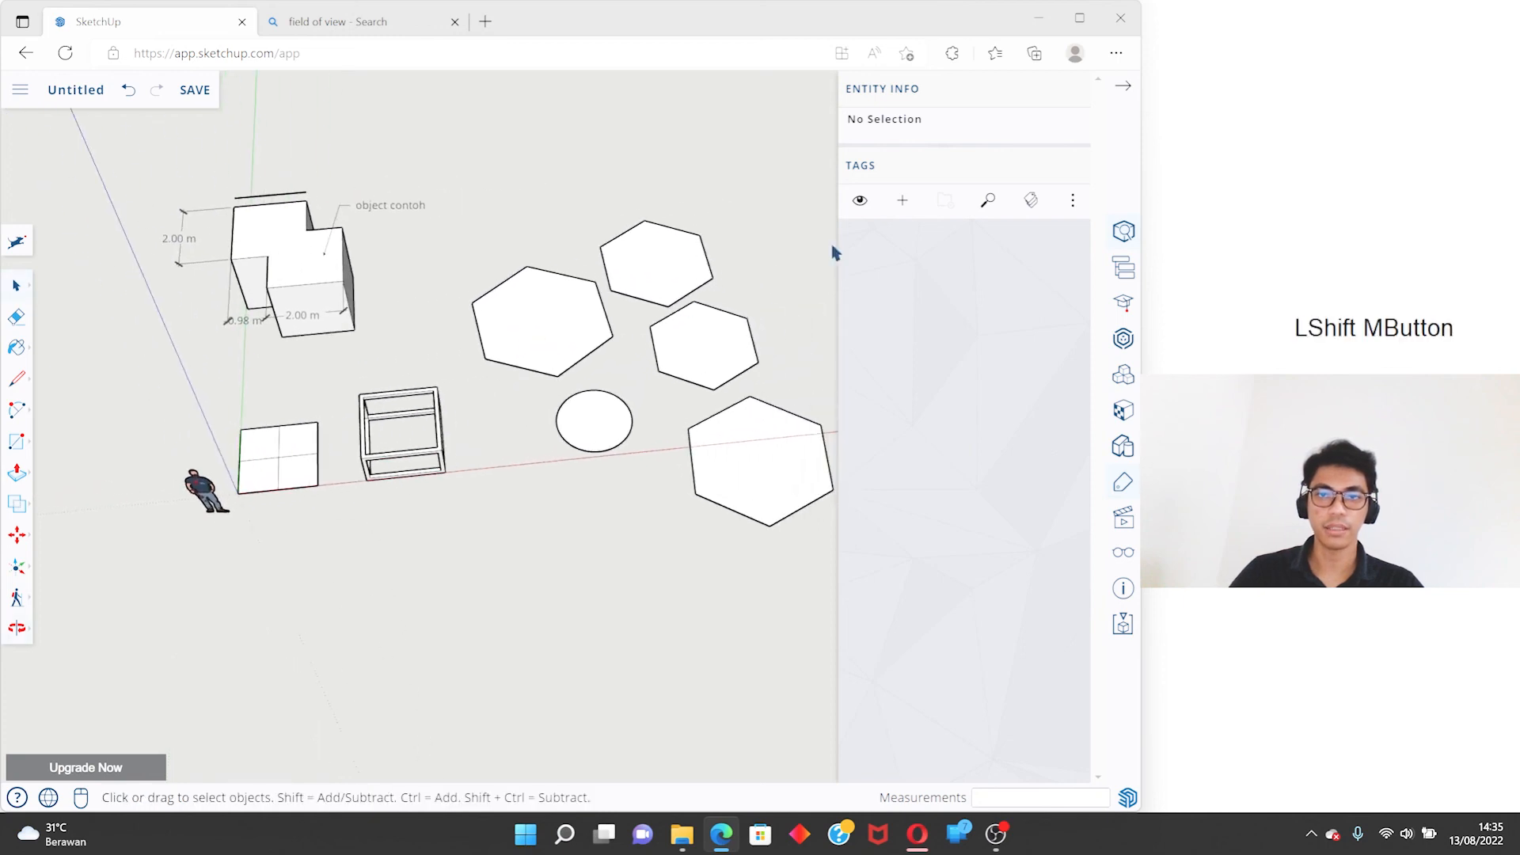
click(903, 203)
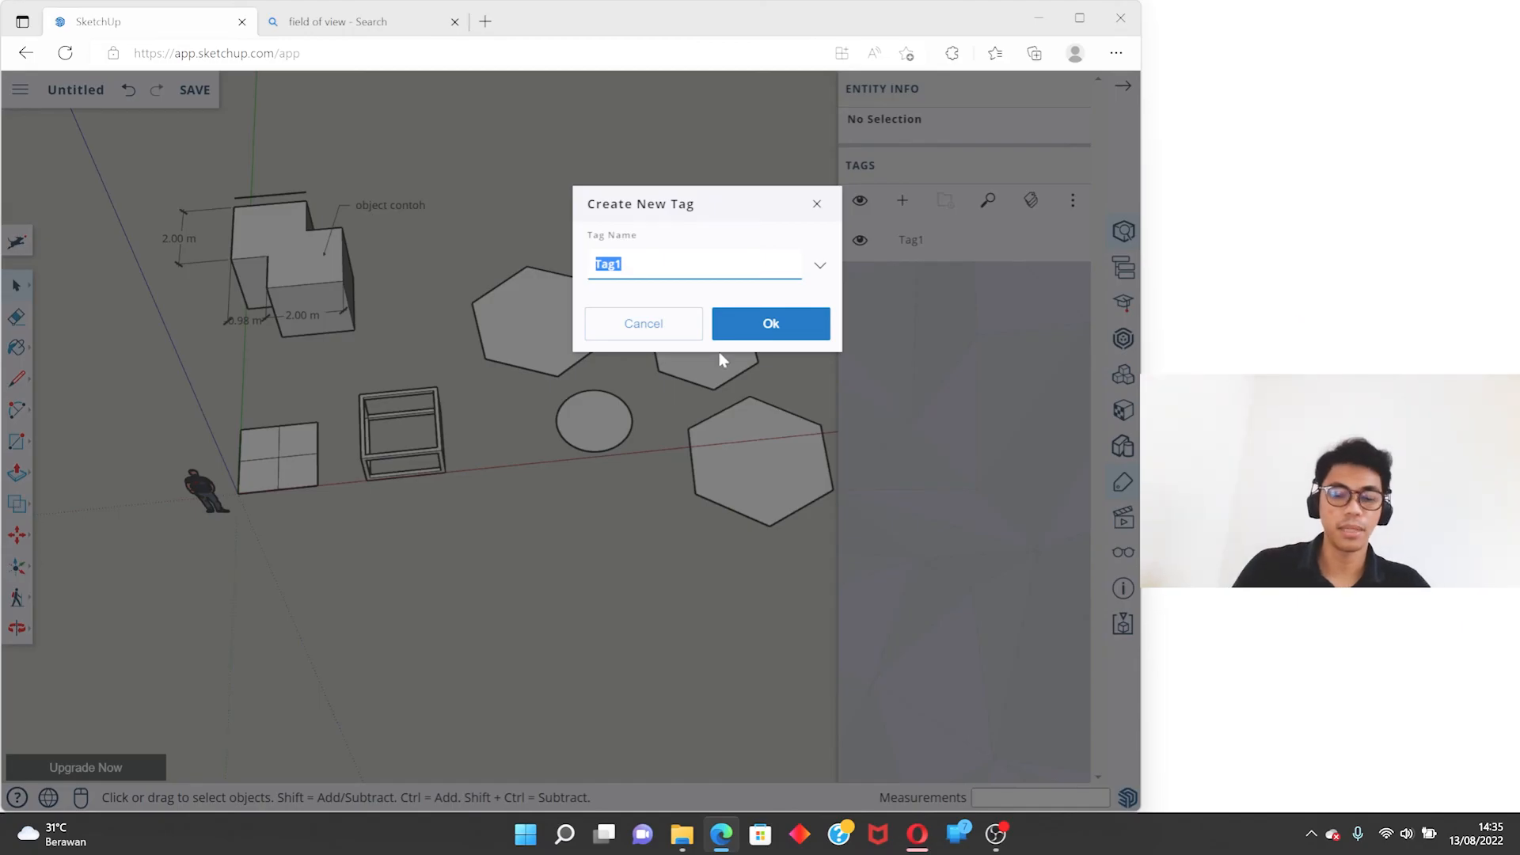
text(object)
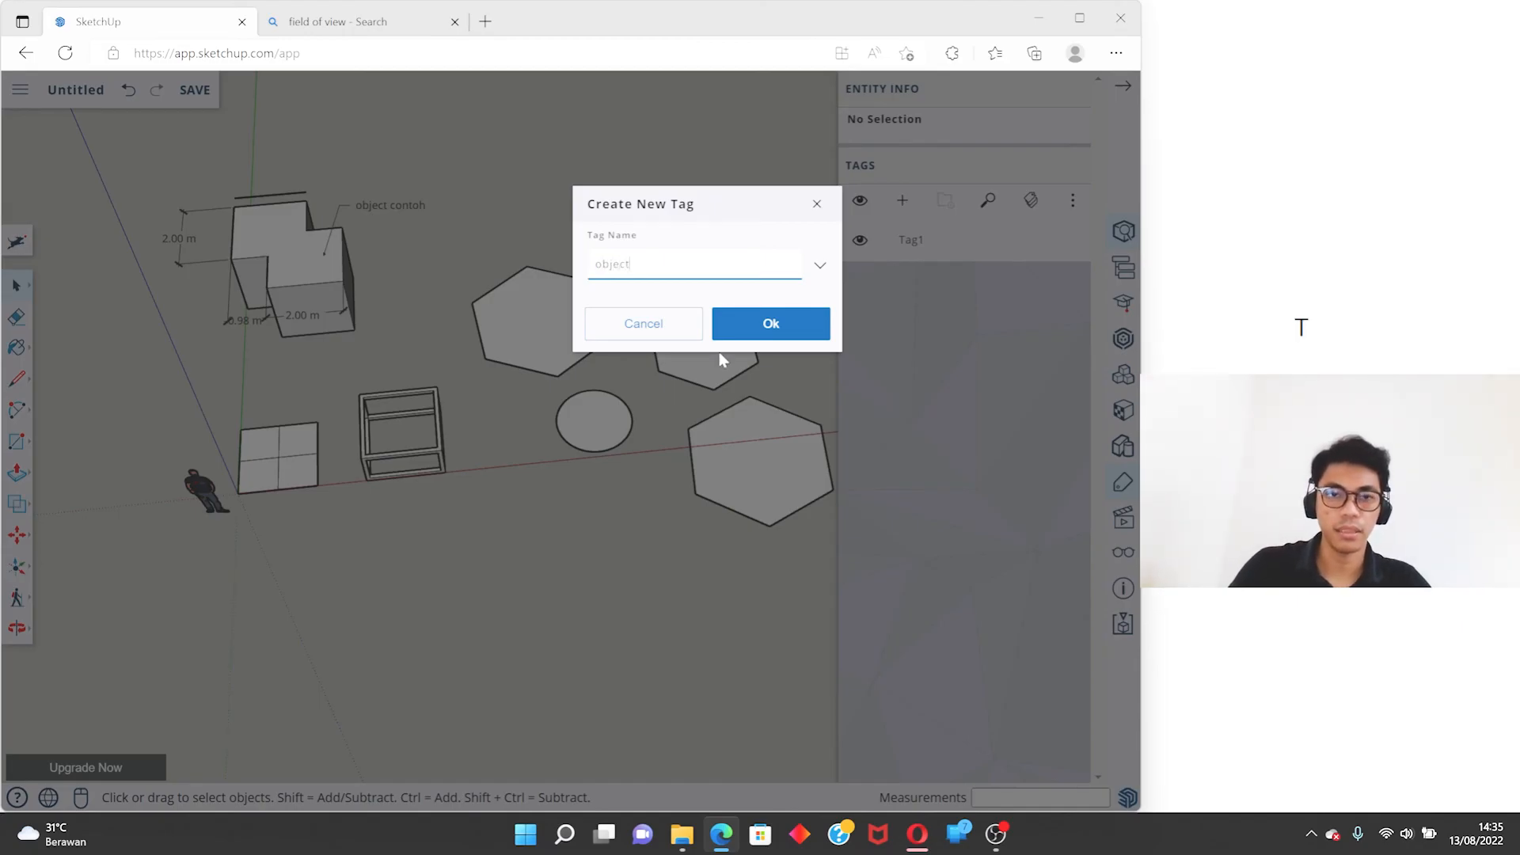
text( di kanan)
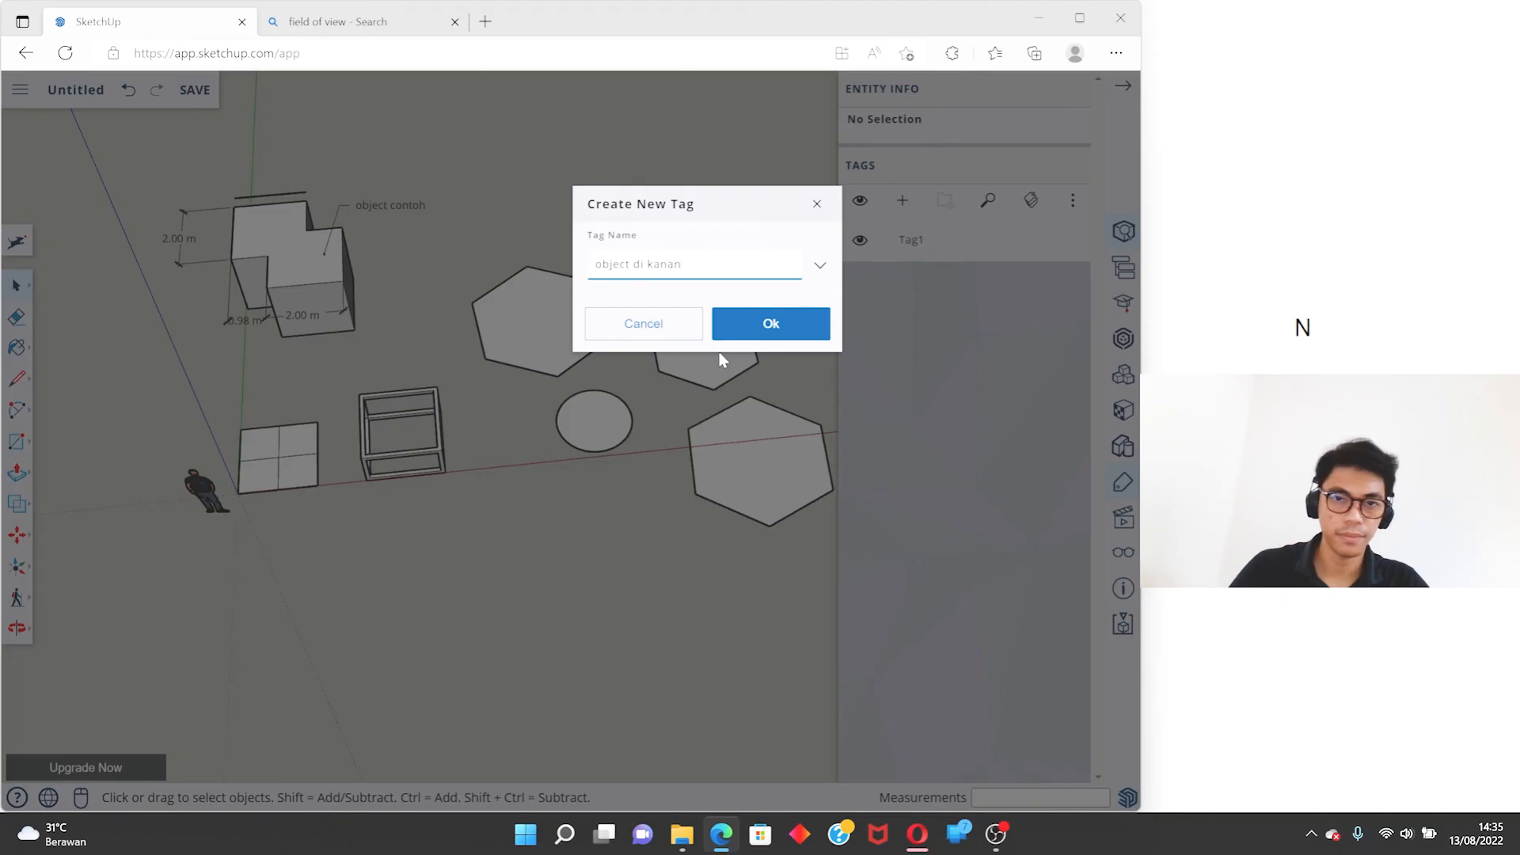
click(775, 331)
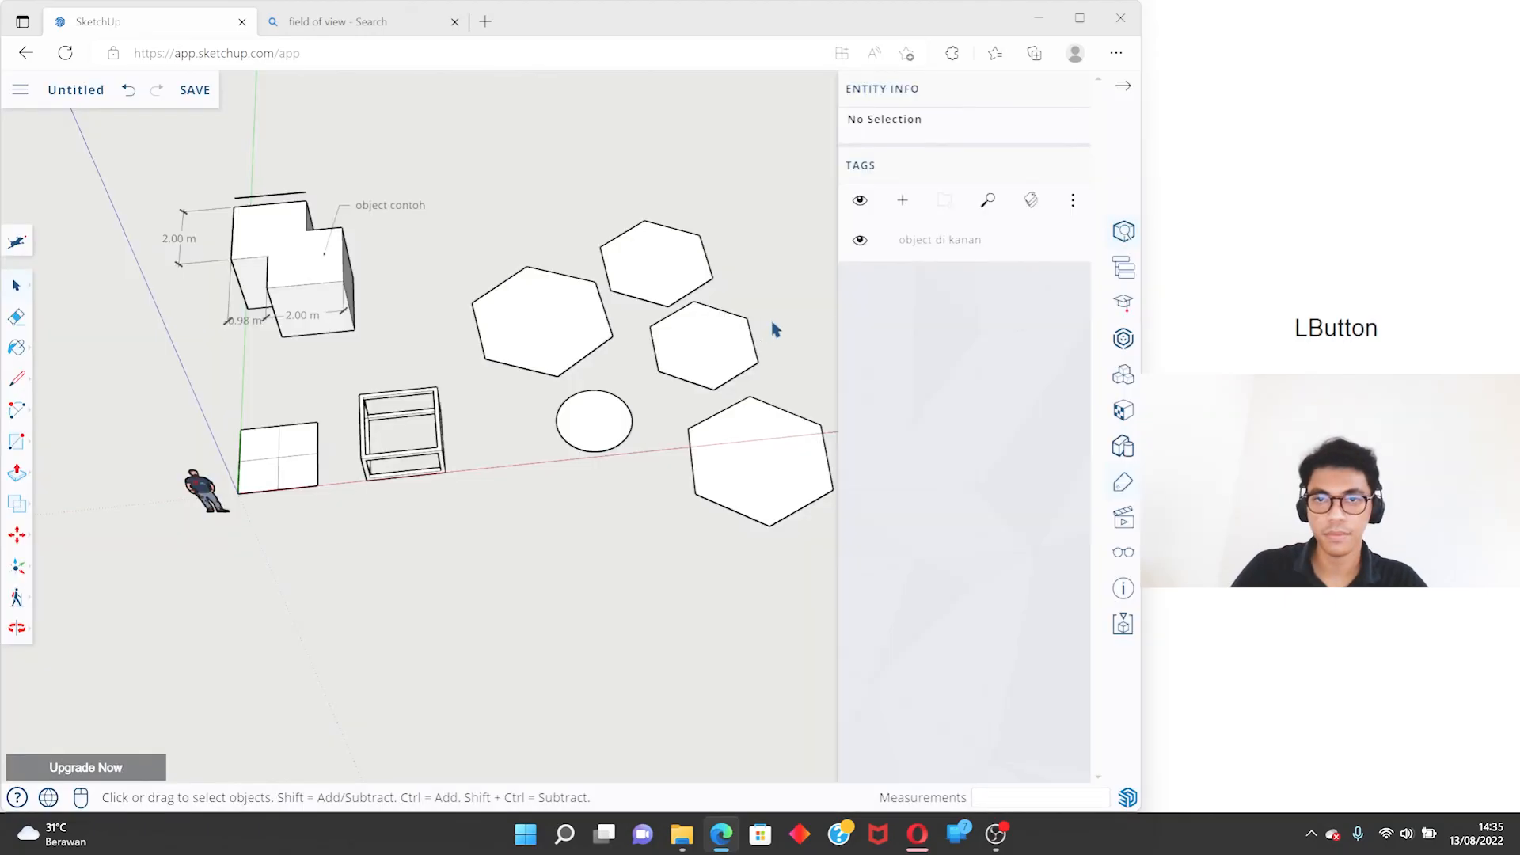
- Create a second tag named "object di kiri"
click(902, 201)
text(ov)
key(BackSpace)
text(bject di kiri)
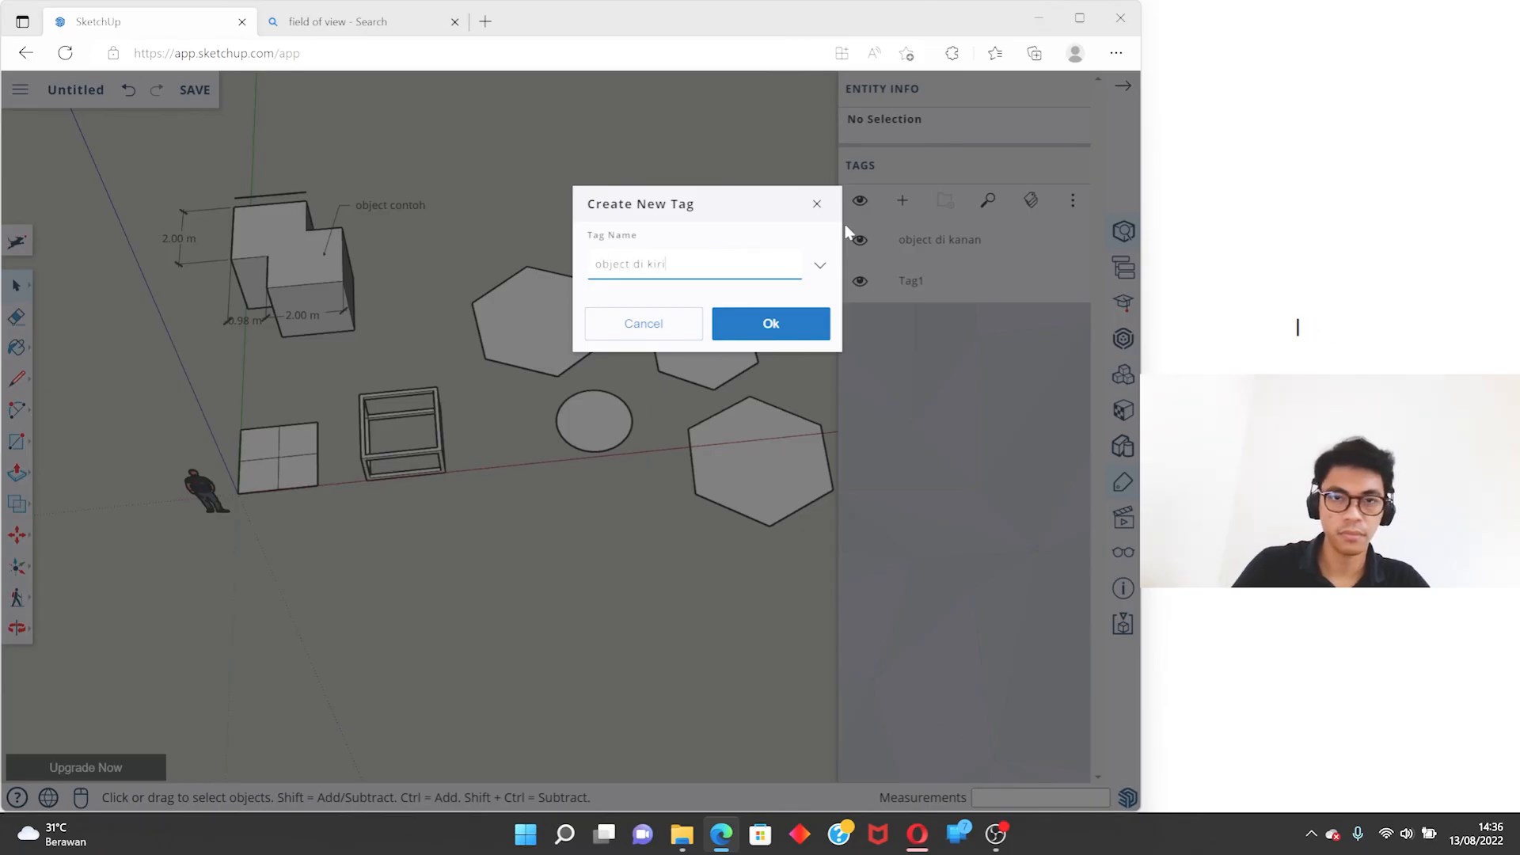
key(Return)
click(913, 416)
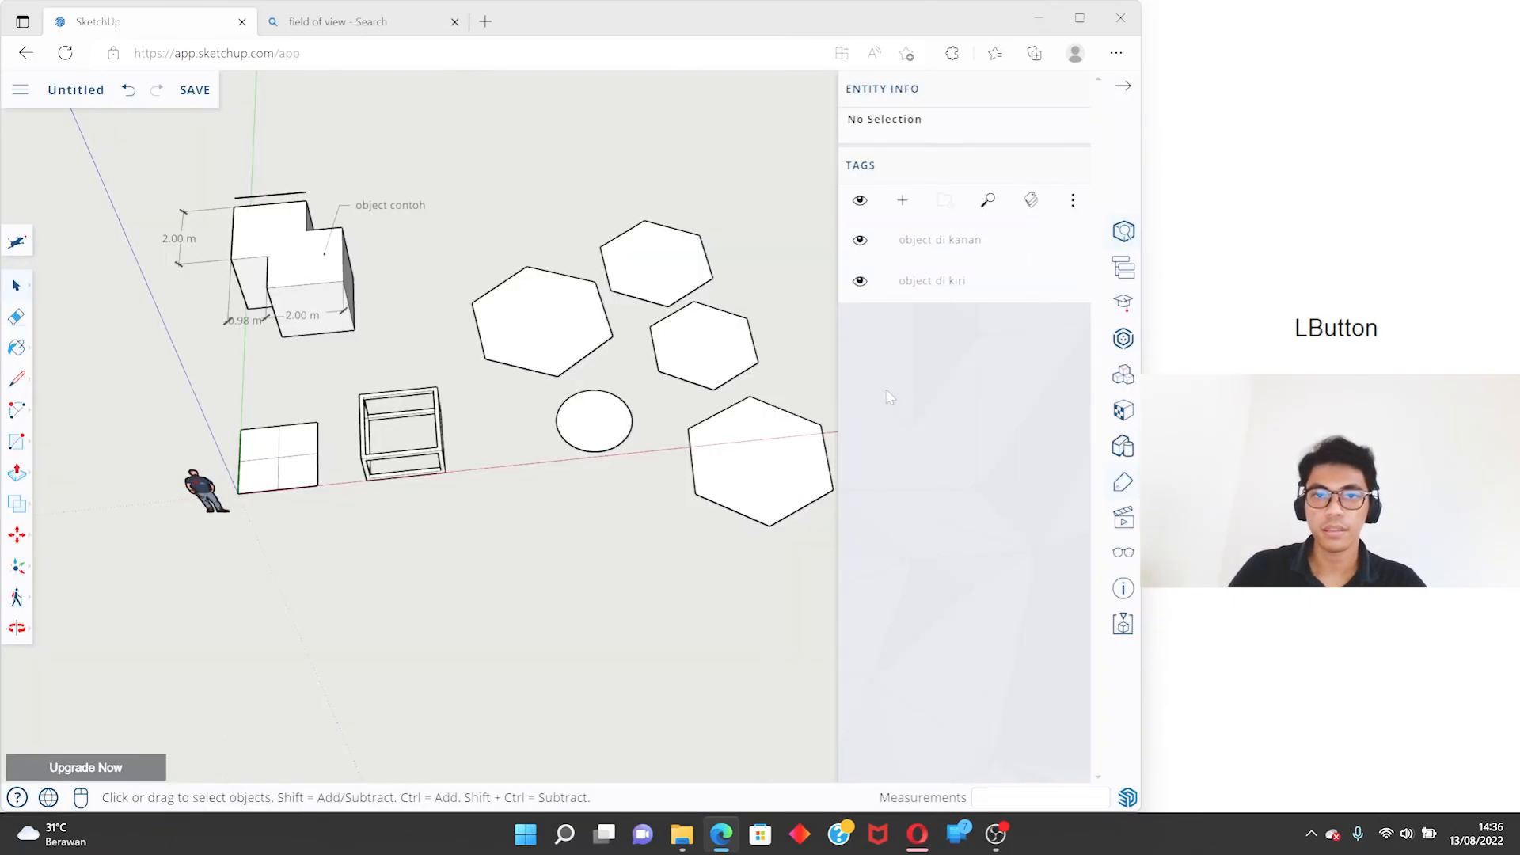
- Combine the four hexagons and the circle into one group
middle_drag(648, 392, 623, 340)
click(554, 336)
click(631, 295)
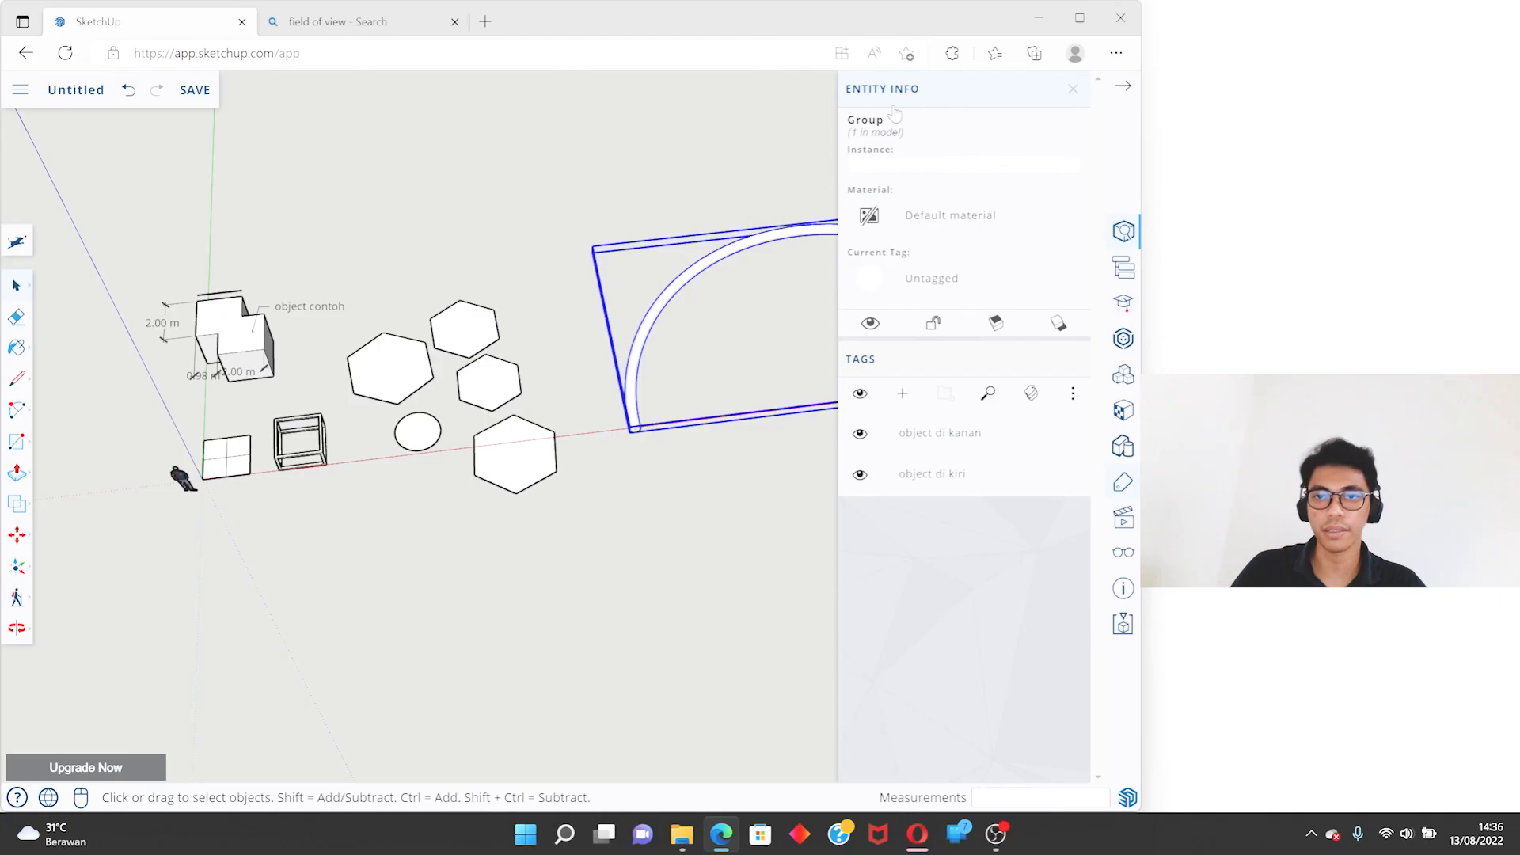
scroll(708, 348, down, 2)
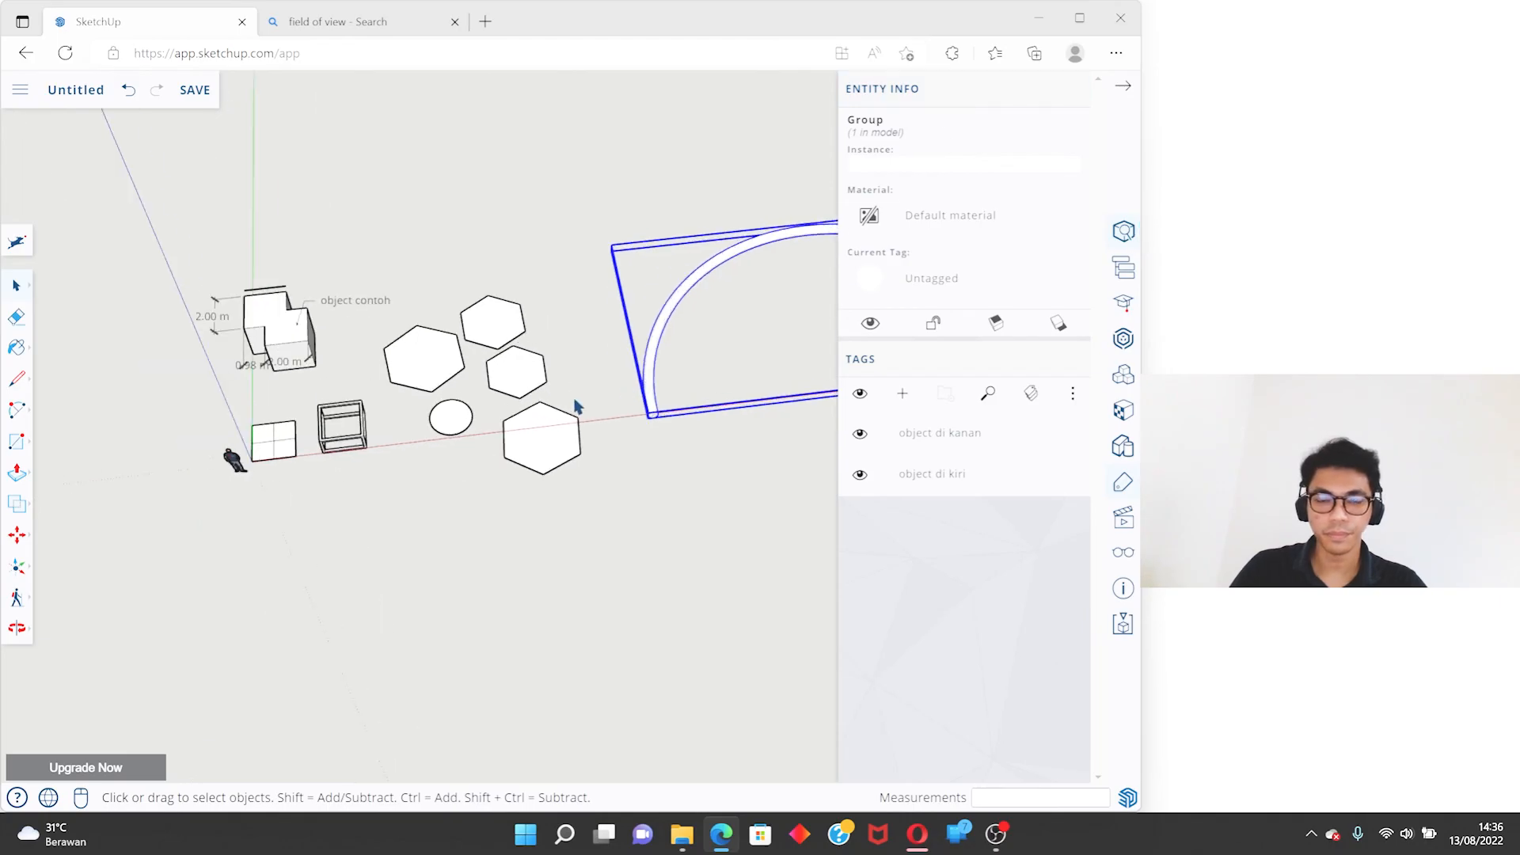
click(544, 449)
scroll(544, 450, up, 5)
shift+click(481, 263)
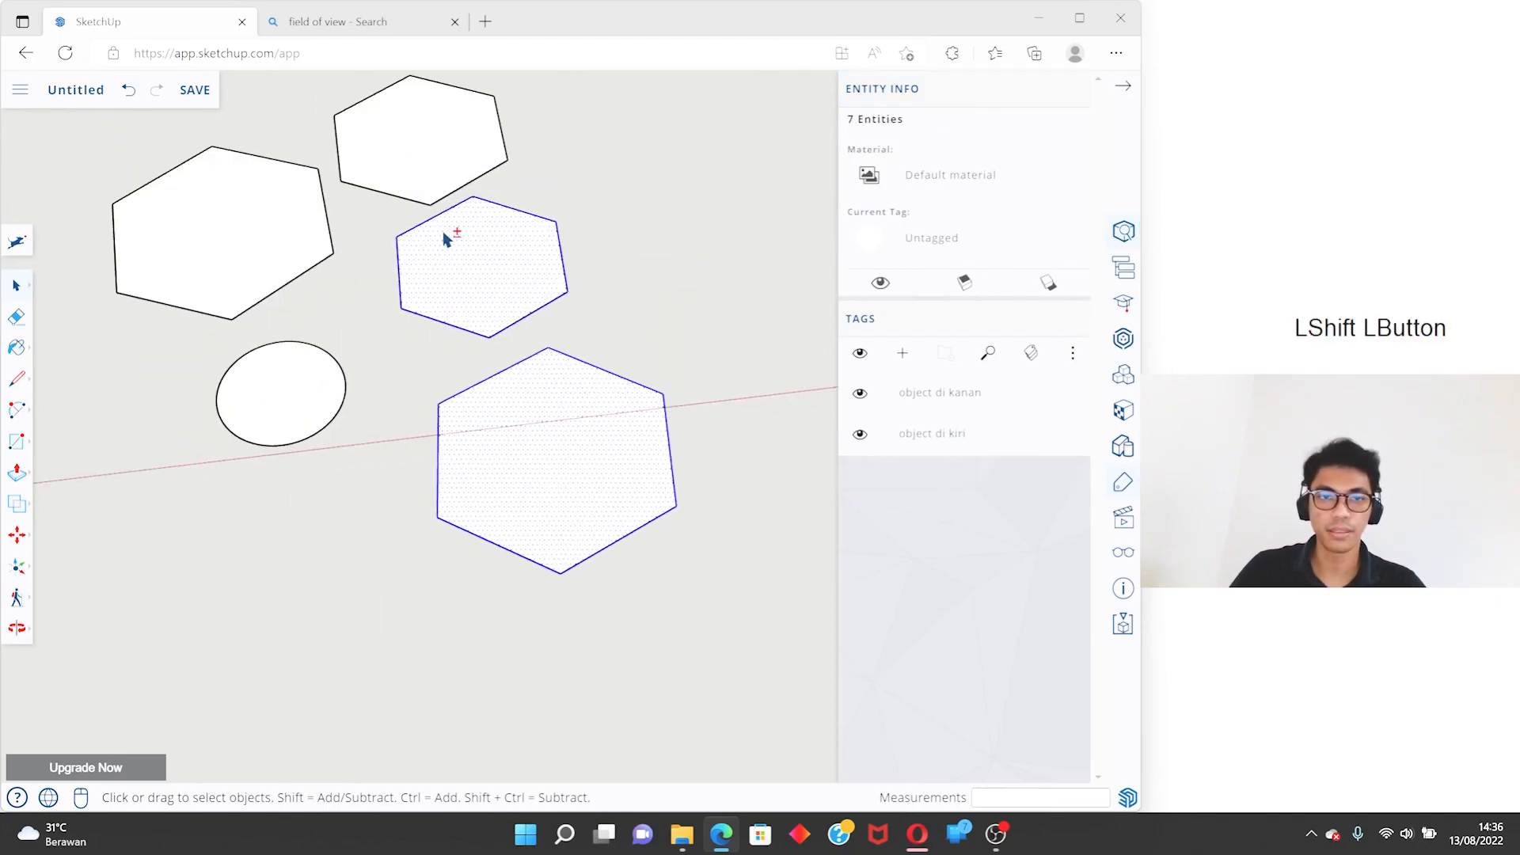
shift+click(431, 167)
shift+click(270, 396)
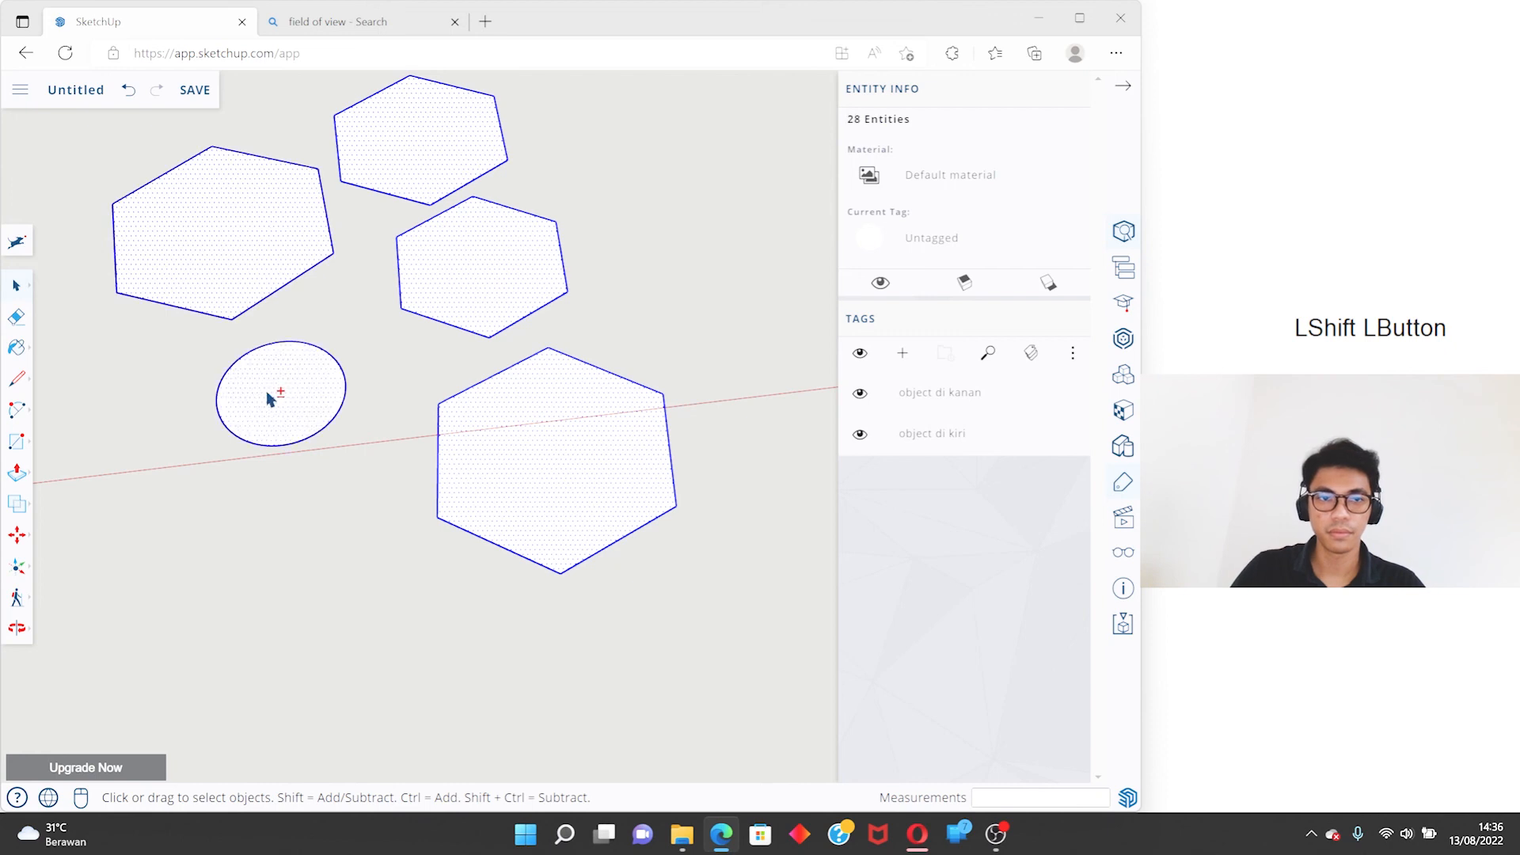
right_click(269, 398)
click(358, 519)
- Assign the curved pipe group and the group of hexagons and circle to the tag "object di kanan"
scroll(498, 440, down, 5)
click(583, 275)
scroll(476, 285, up, 5)
scroll(476, 285, down, 5)
shift+middle_drag(643, 326, 560, 378)
drag(721, 518, 646, 342)
click(617, 324)
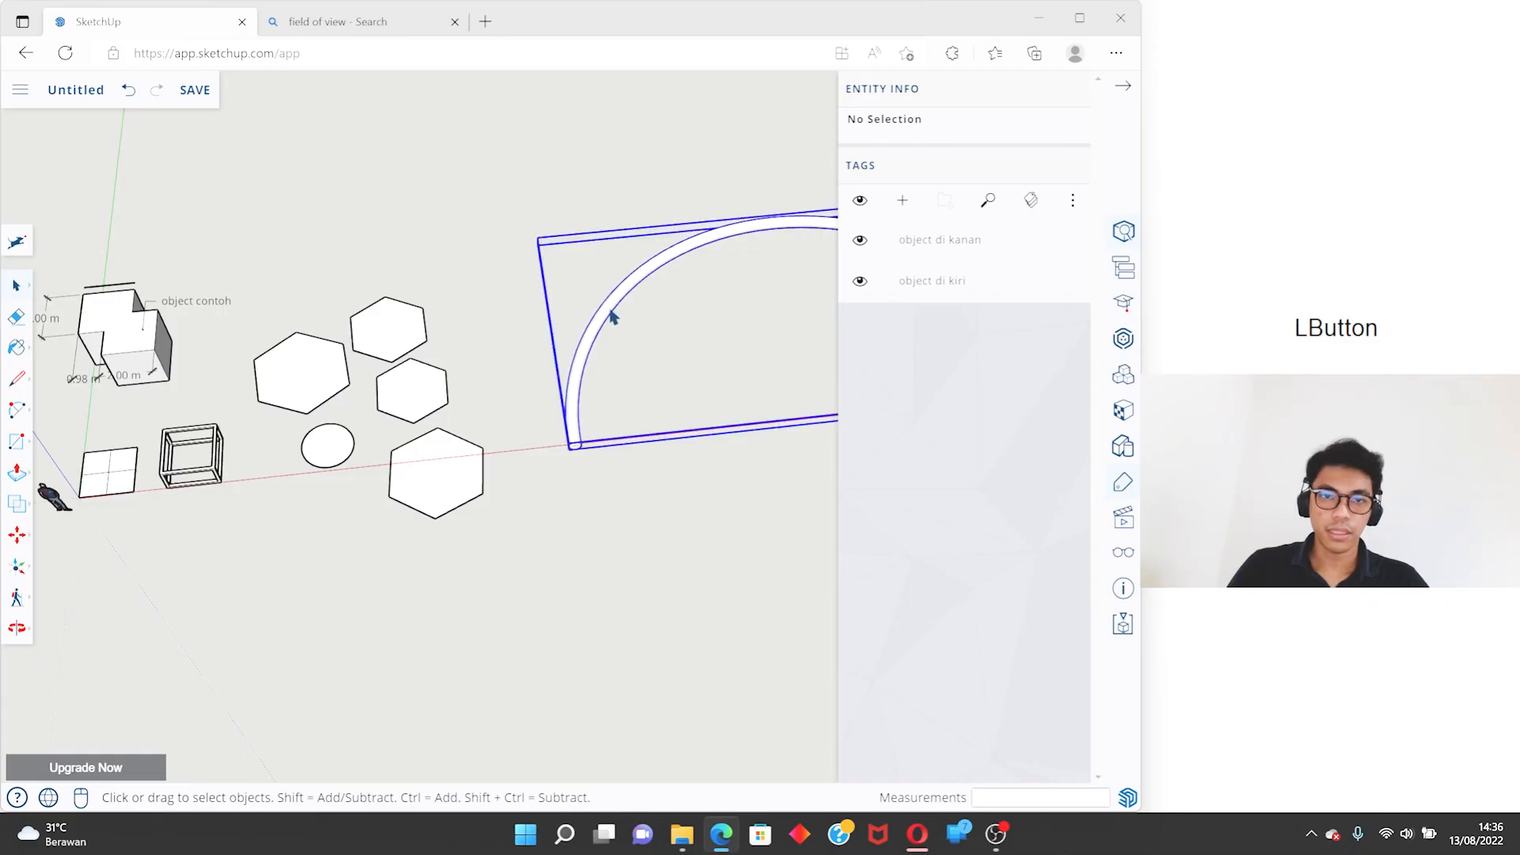
shift+click(434, 467)
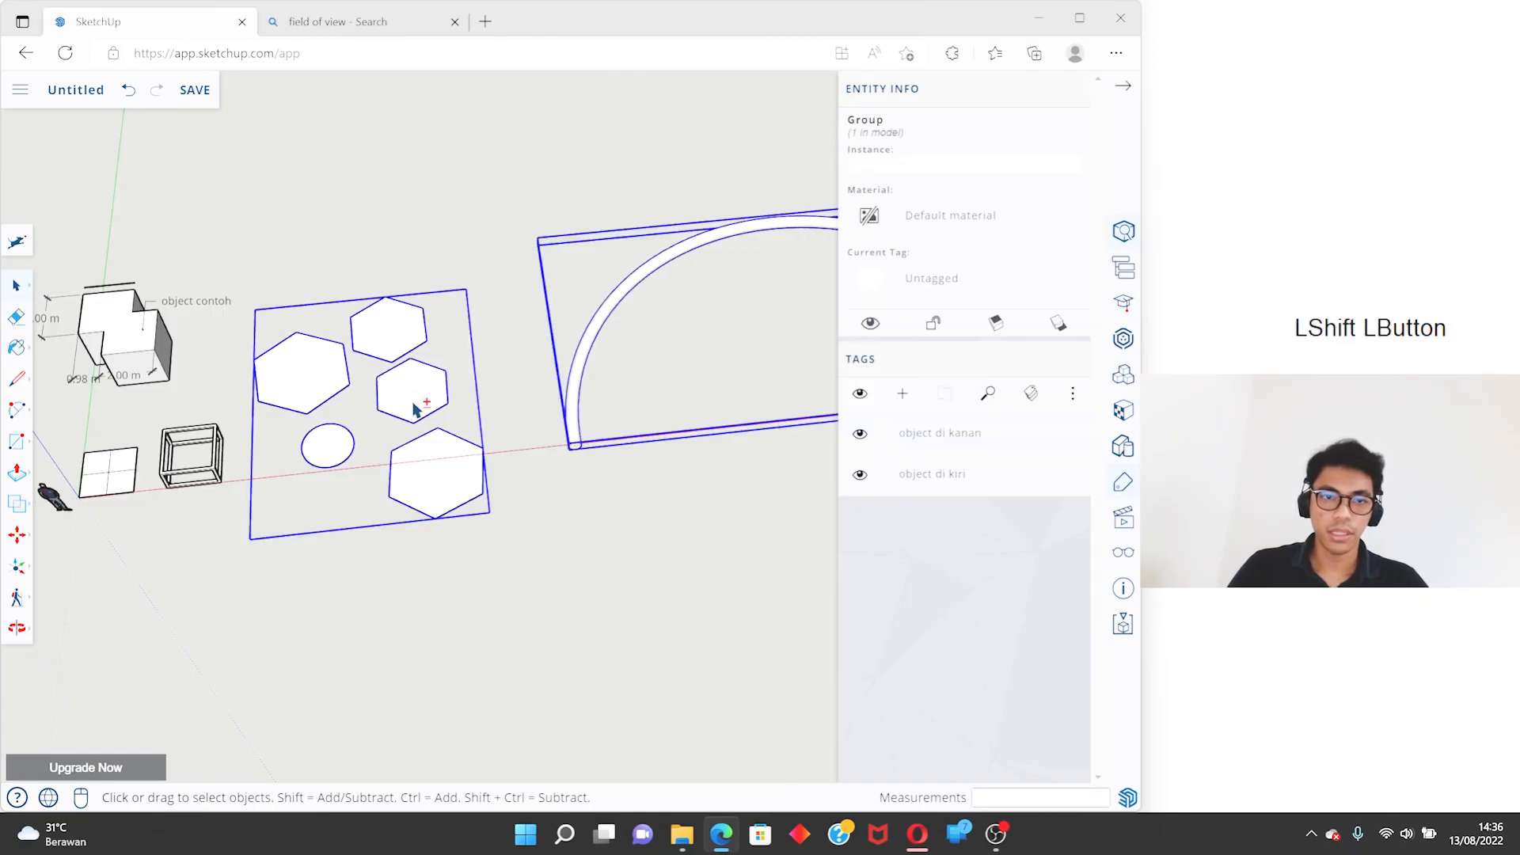
click(941, 286)
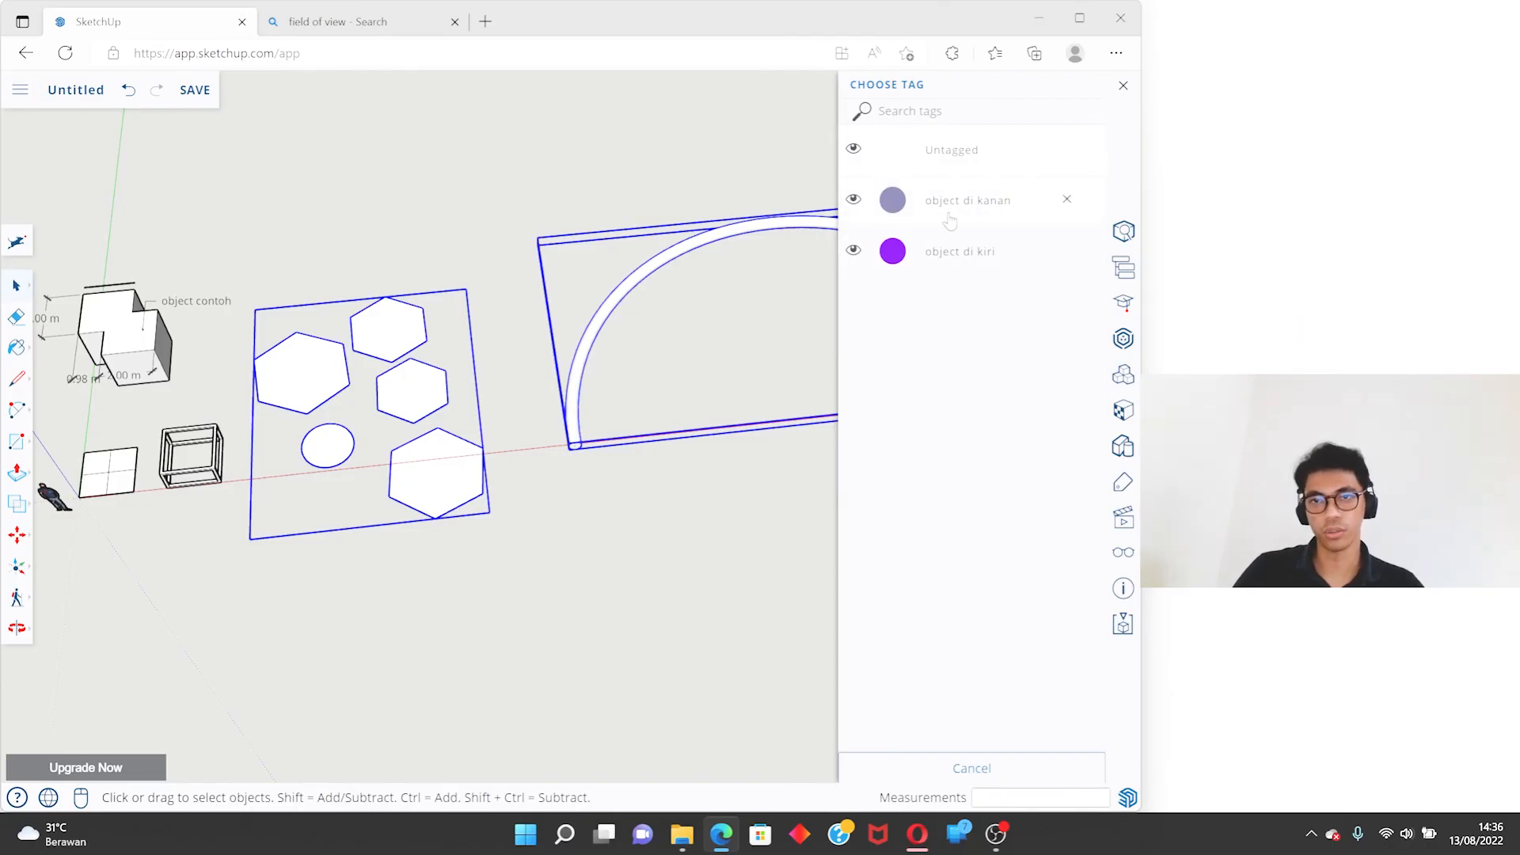
click(937, 207)
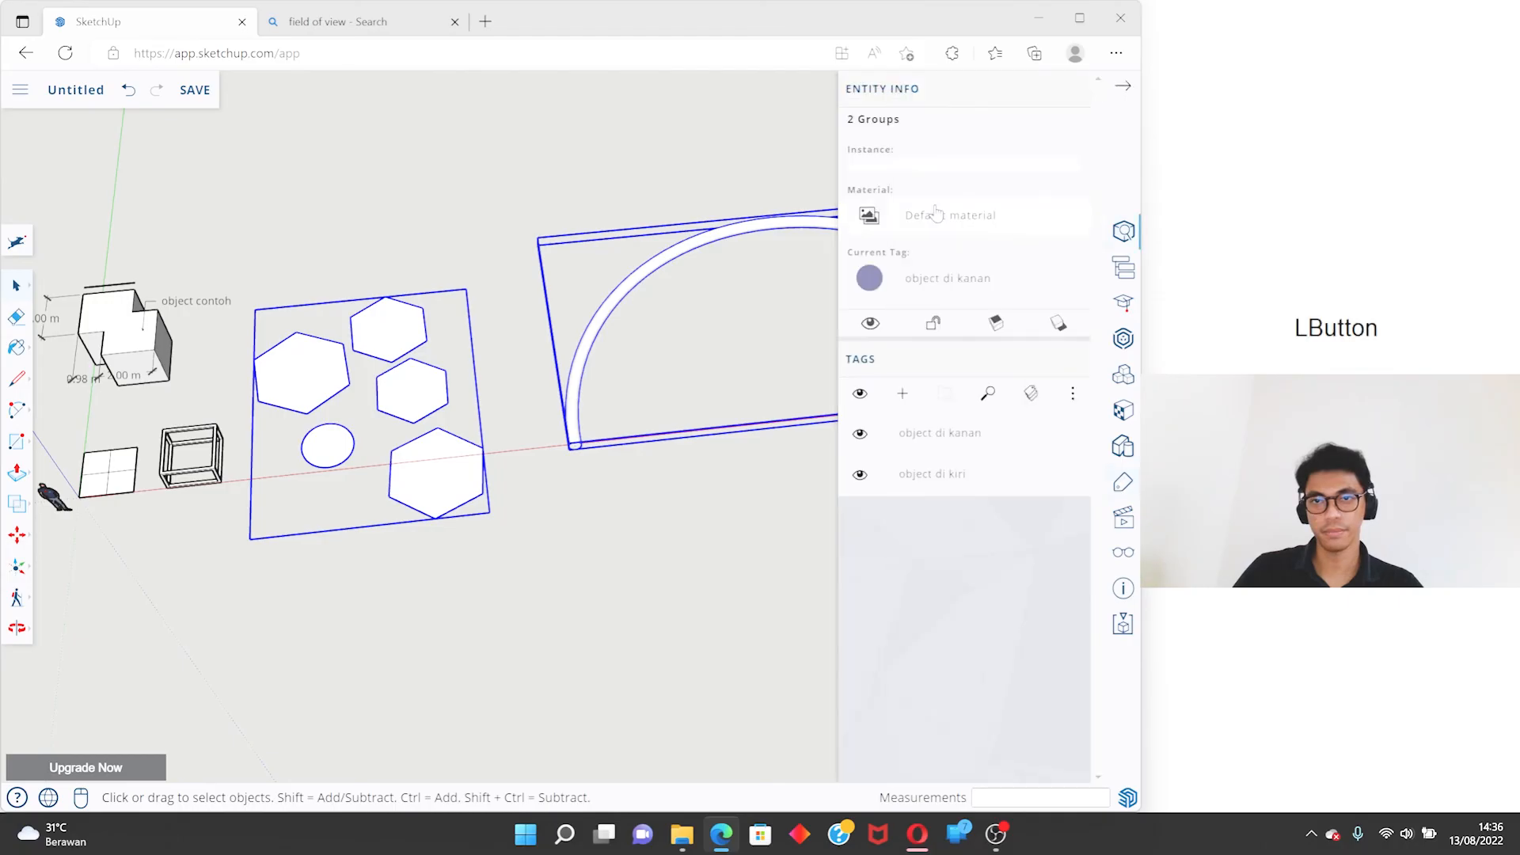
- Assign the person figure, flat square, box frame and the annotated solid with its dimensions and label to the tag "object di kiri"
scroll(467, 349, down, 2)
shift+middle_drag(230, 392, 500, 373)
scroll(497, 373, up, 4)
middle_drag(582, 434, 543, 437)
drag(600, 520, 447, 342)
drag(270, 197, 255, 182)
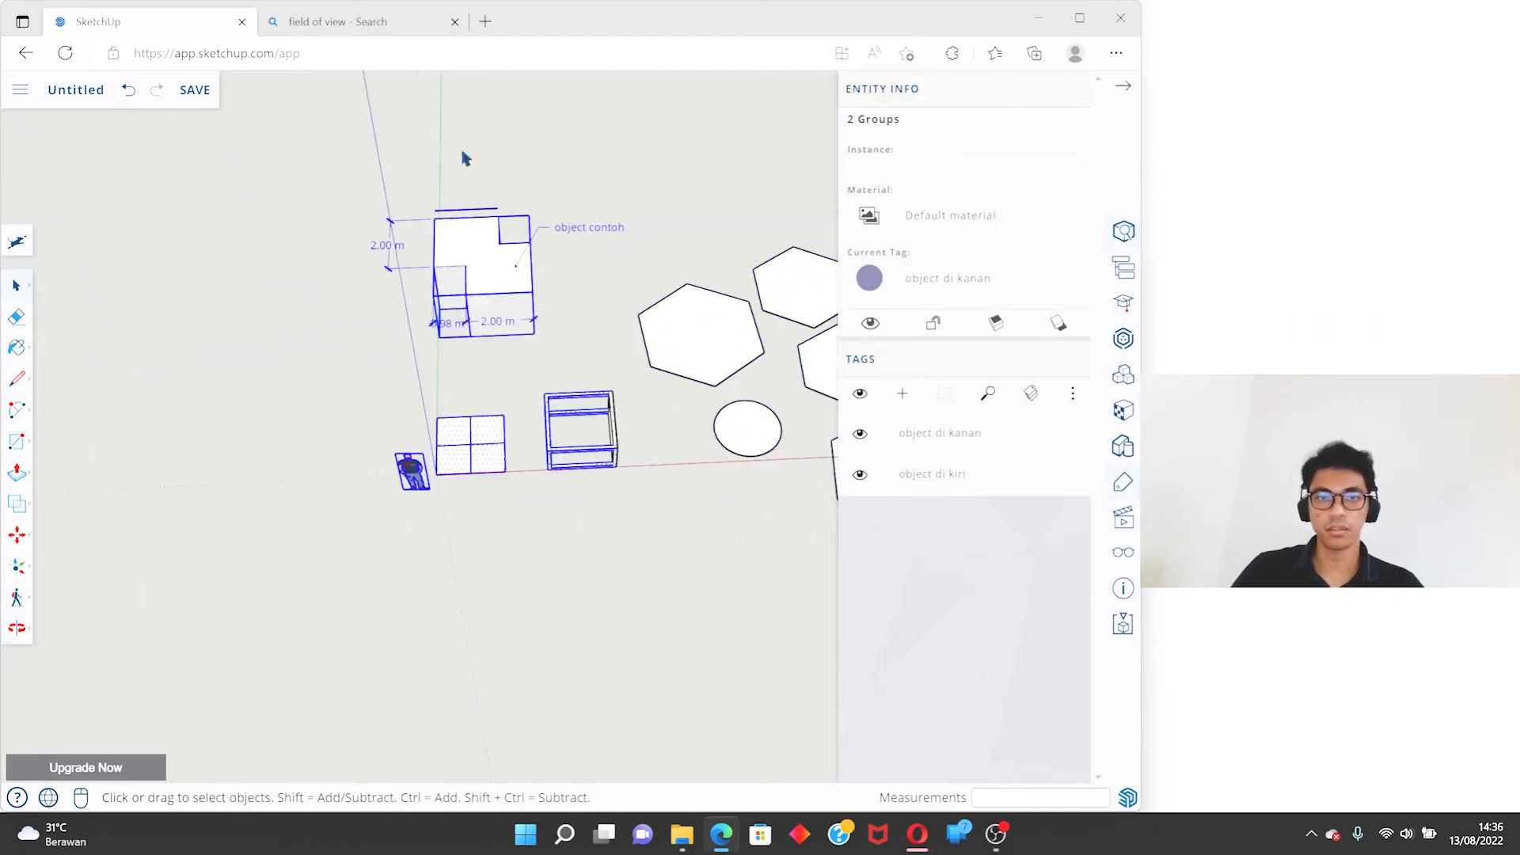
scroll(638, 472, up, 2)
scroll(593, 495, down, 2)
middle_drag(594, 495, 602, 558)
drag(602, 559, 552, 507)
drag(283, 345, 397, 452)
middle_drag(448, 491, 441, 488)
drag(591, 559, 181, 241)
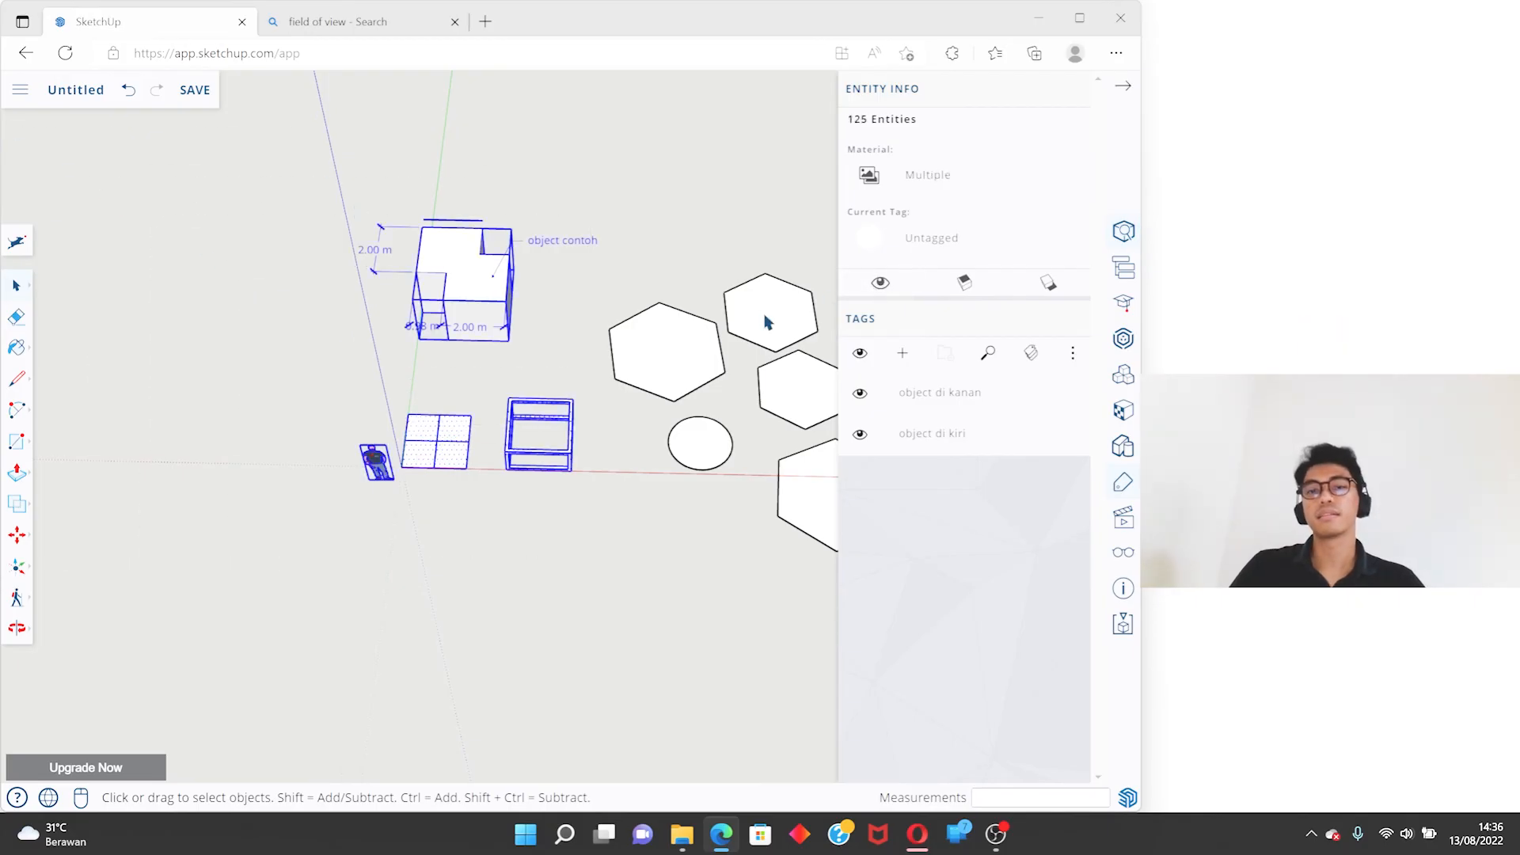
click(930, 239)
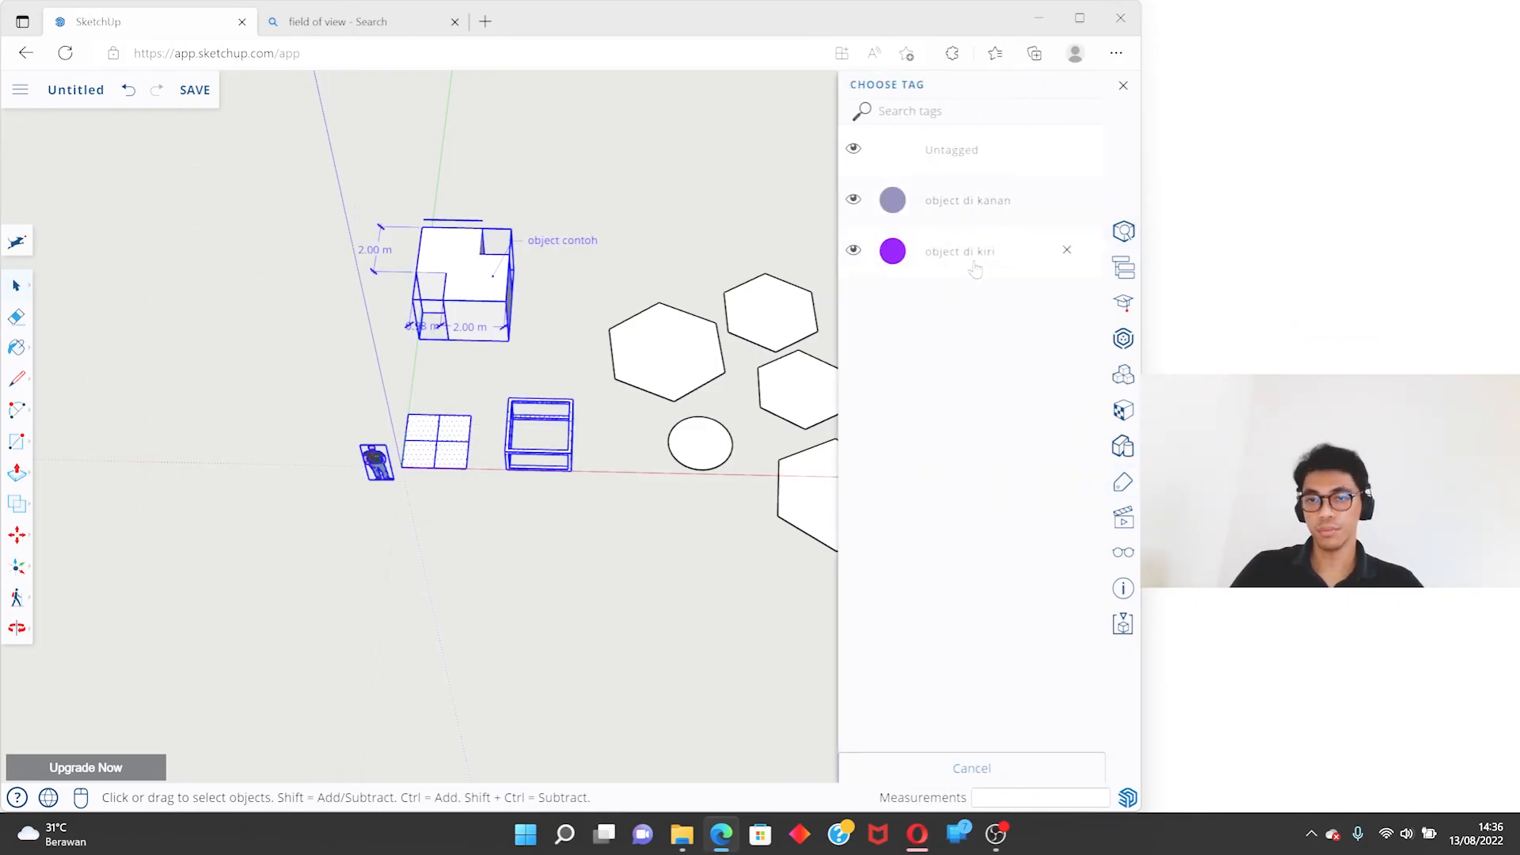
click(958, 267)
- Check the assigned tag of the hexagons-and-circle group in Entity Info, and clear the selection
click(614, 536)
middle_drag(614, 536, 341, 381)
scroll(344, 379, up, 3)
click(351, 374)
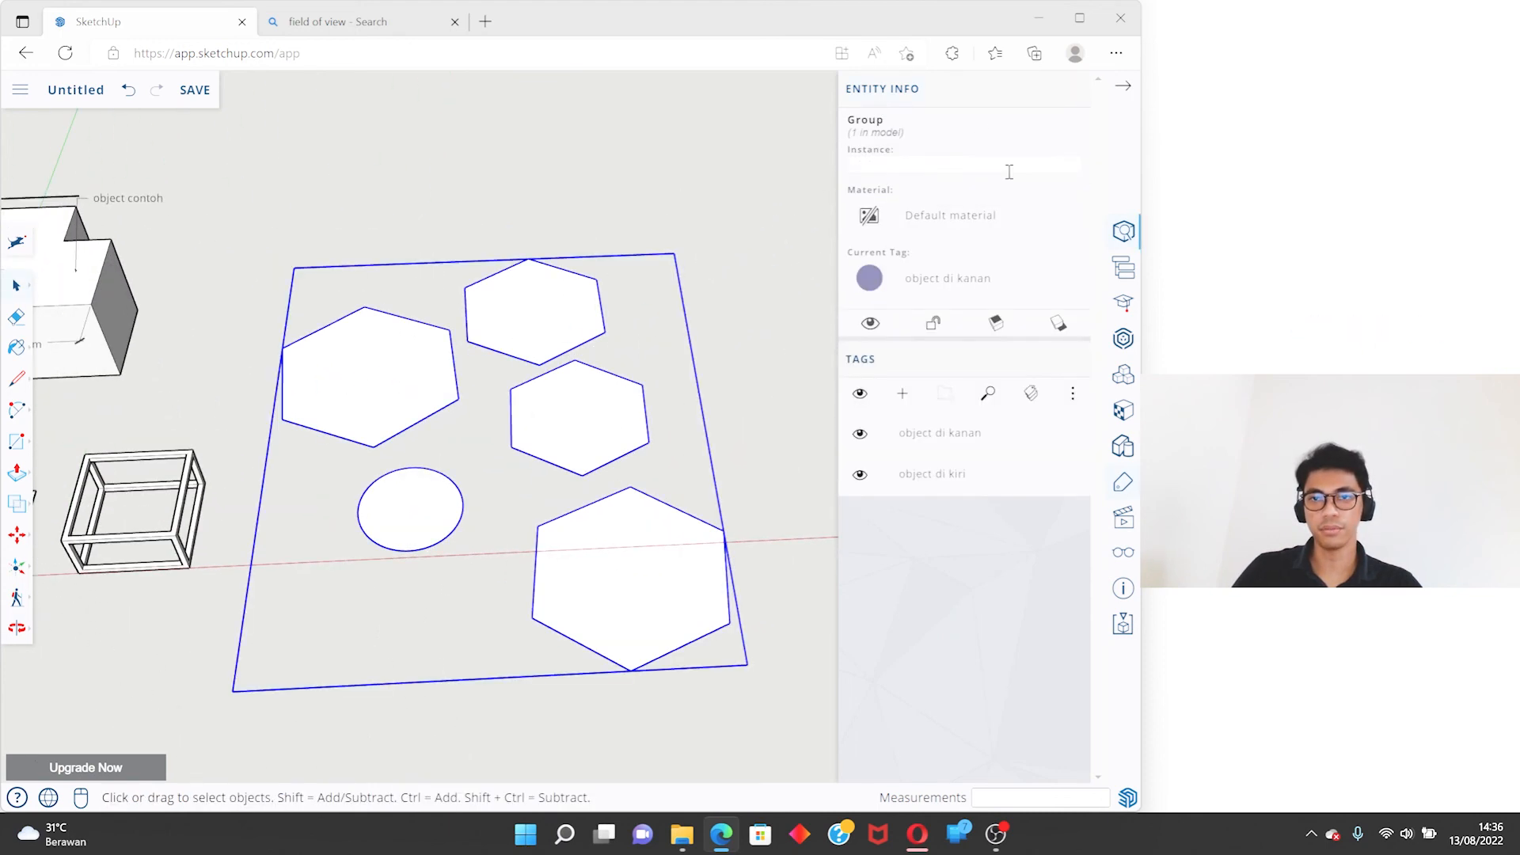
scroll(575, 313, down, 3)
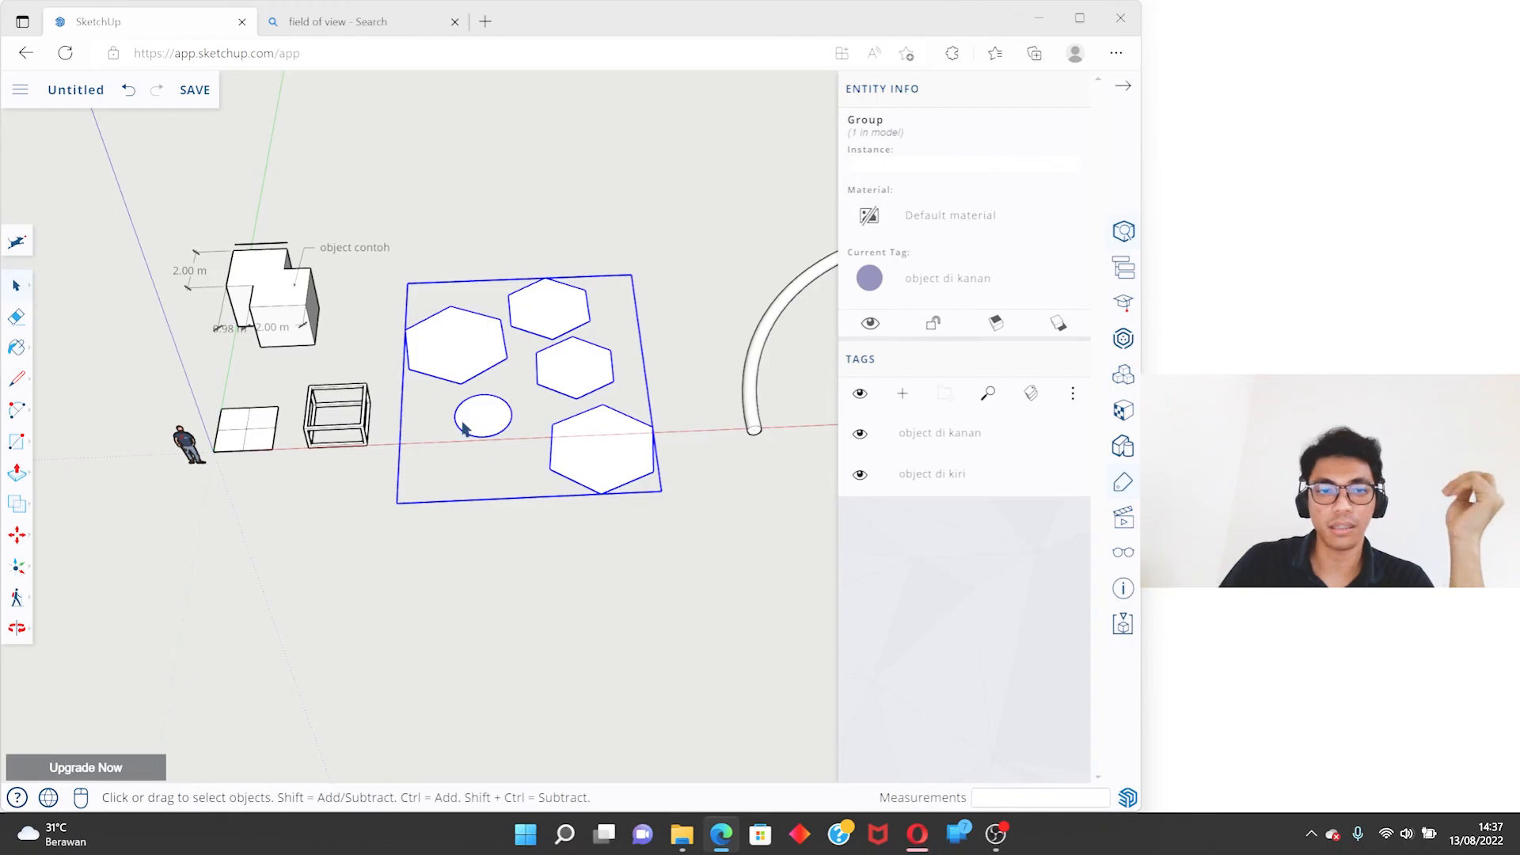
scroll(463, 427, up, 3)
mouse_move(463, 428)
middle_down()
mouse_move(230, 271)
mouse_move(306, 407)
mouse_move(504, 478)
mouse_move(773, 424)
mouse_move(566, 343)
mouse_move(615, 353)
middle_up()
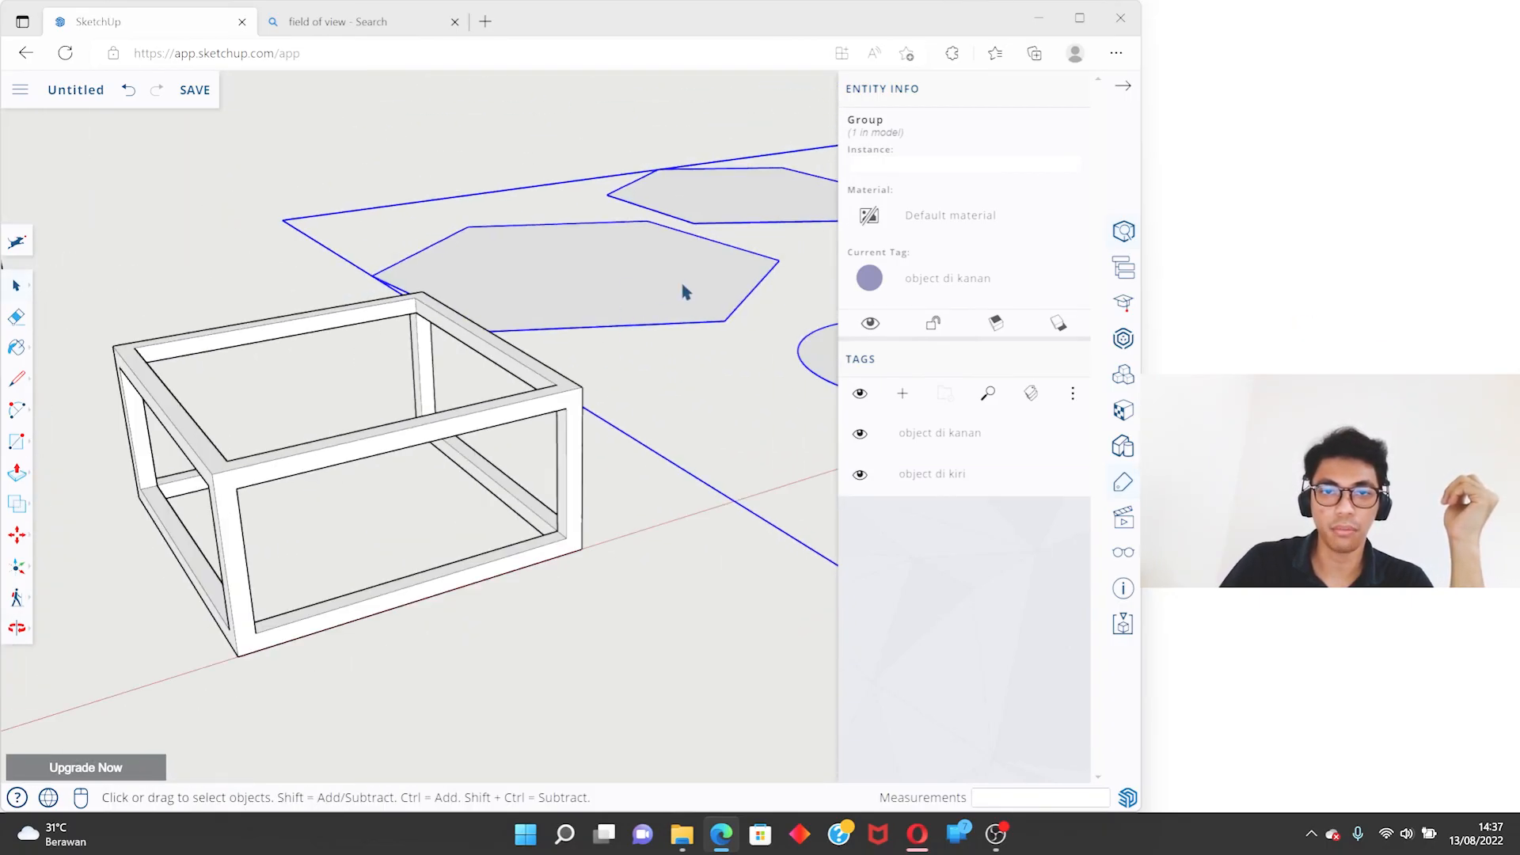
click(541, 141)
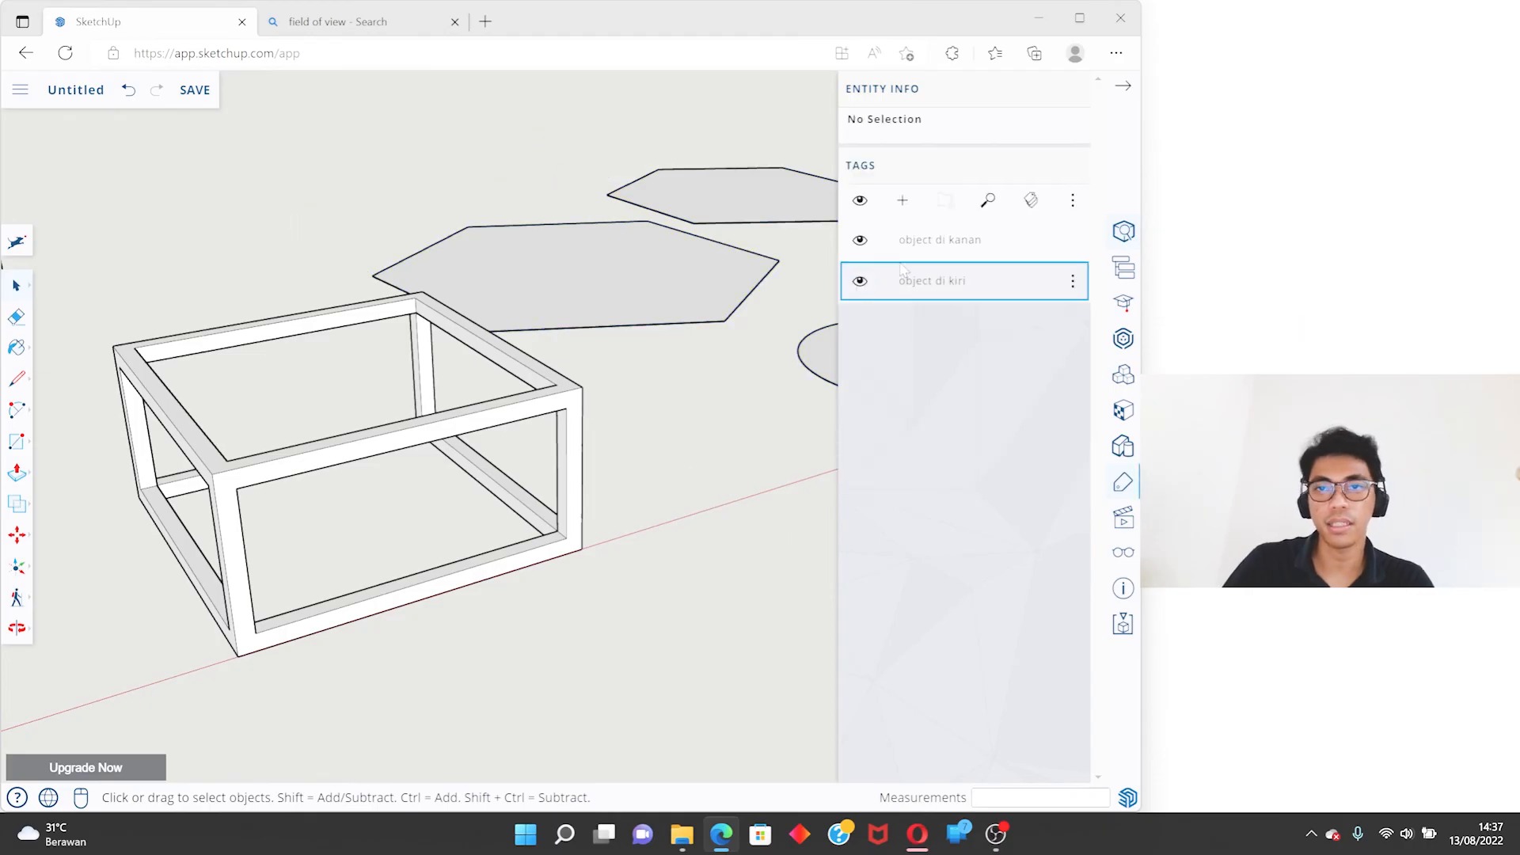
- Hide the objects tagged "object di kanan" and look over the remaining objects with the Select tool active
click(860, 244)
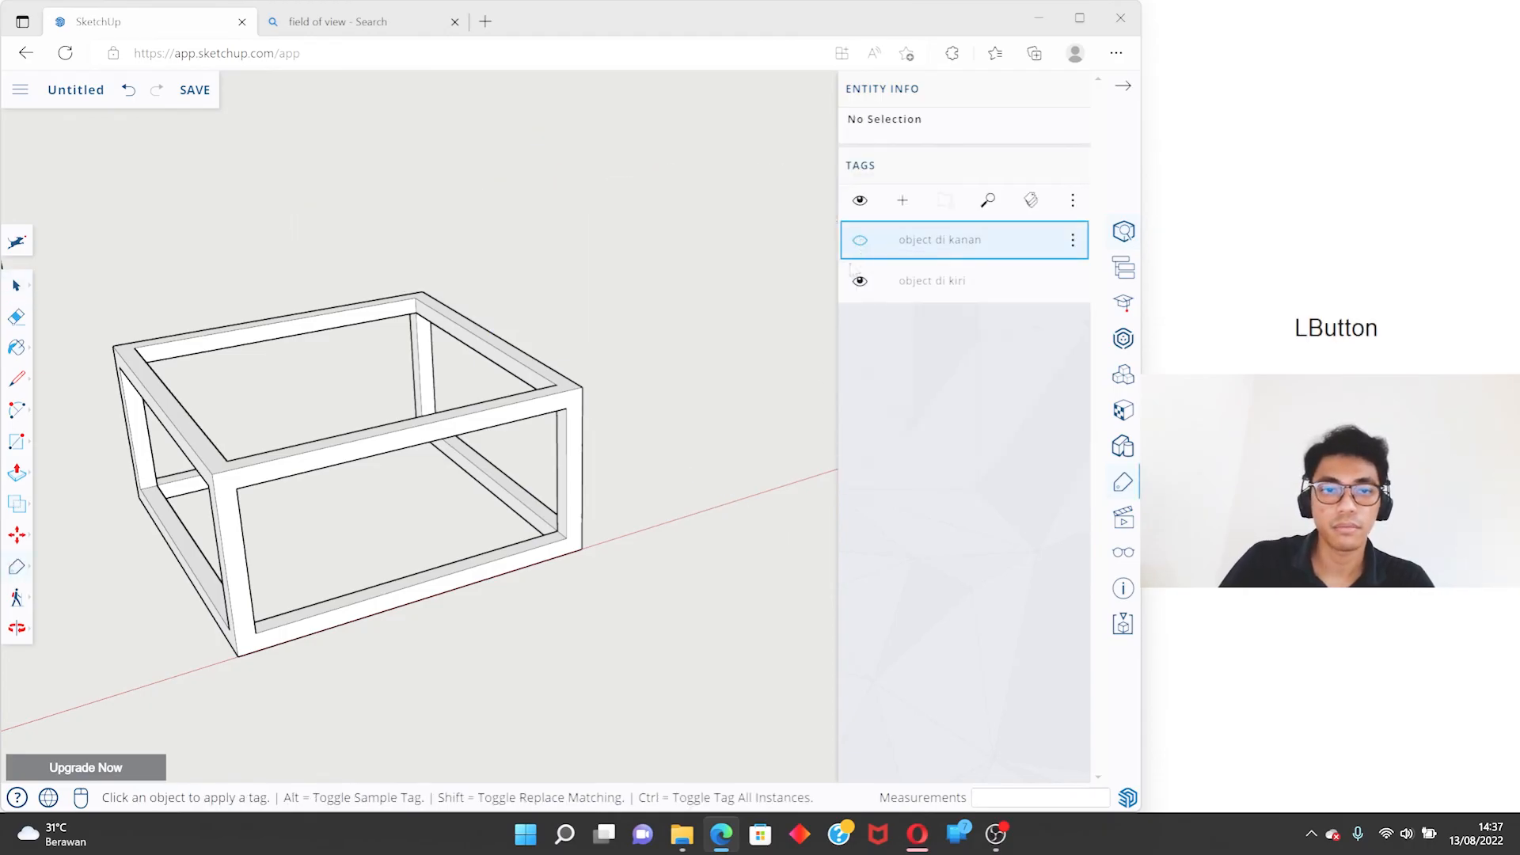
middle_drag(122, 457, 137, 441)
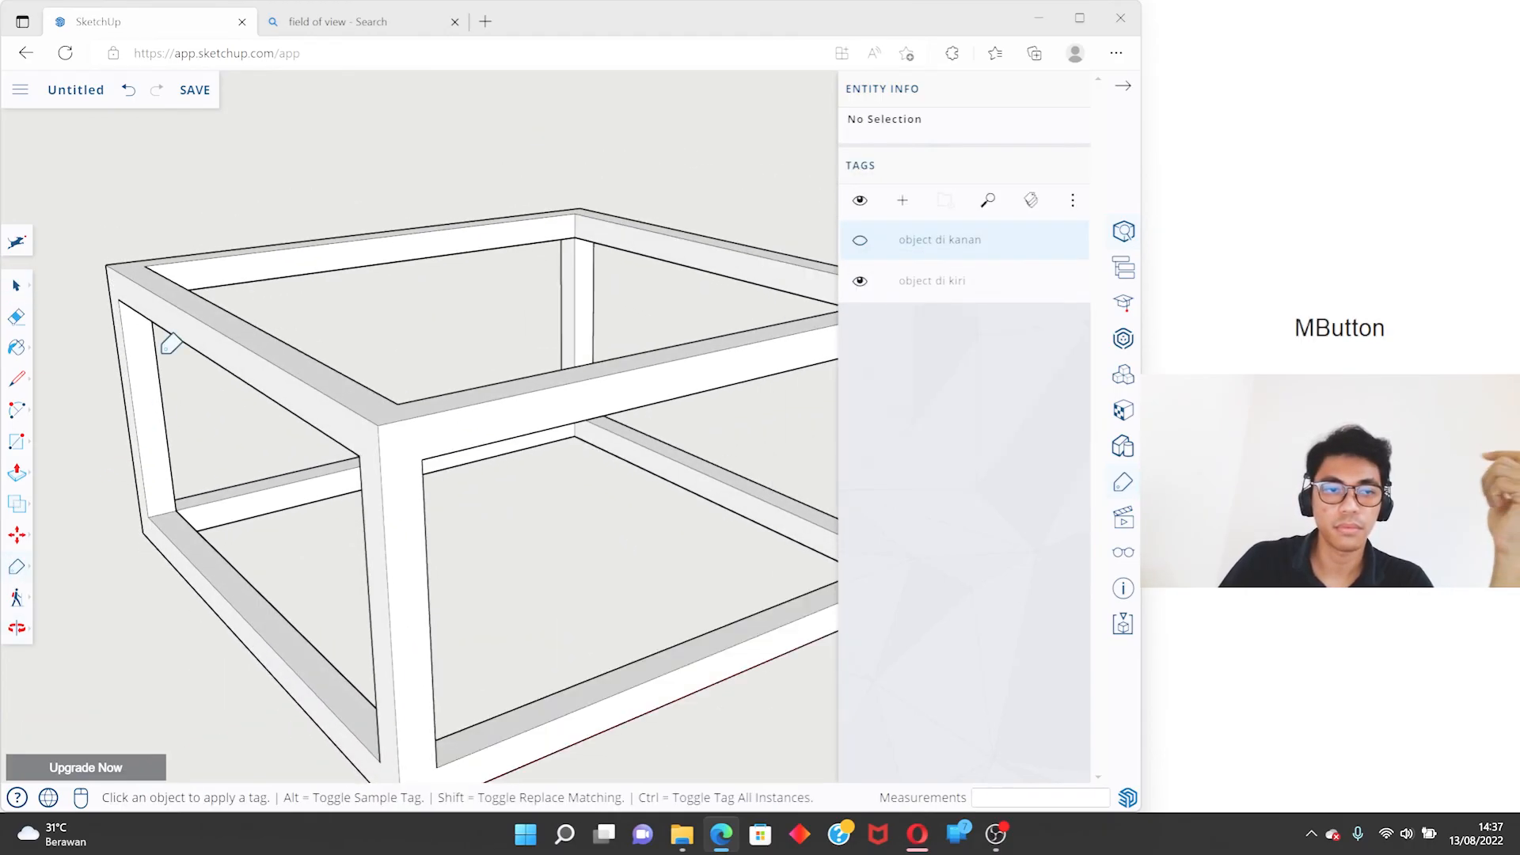
click(17, 286)
scroll(150, 259, down, 4)
scroll(273, 344, up, 4)
middle_drag(255, 404, 243, 423)
scroll(420, 420, down, 6)
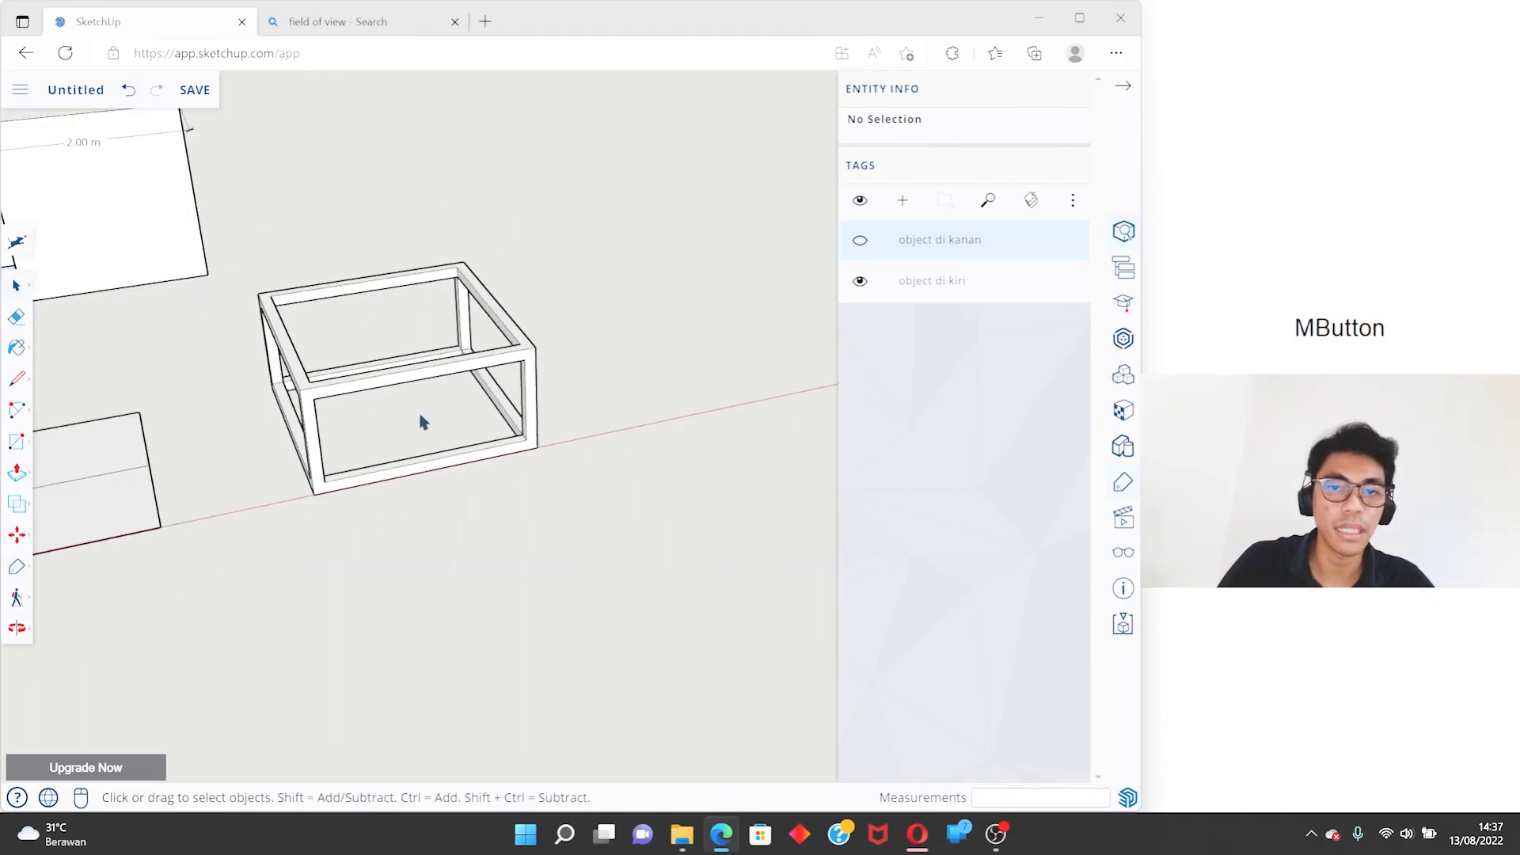
- Toggle the visibility of the tags "object di kanan" and "object di kiri" in turn, leaving both shown
click(859, 242)
click(861, 283)
click(860, 243)
scroll(547, 405, down, 5)
scroll(546, 405, down, 1)
click(861, 241)
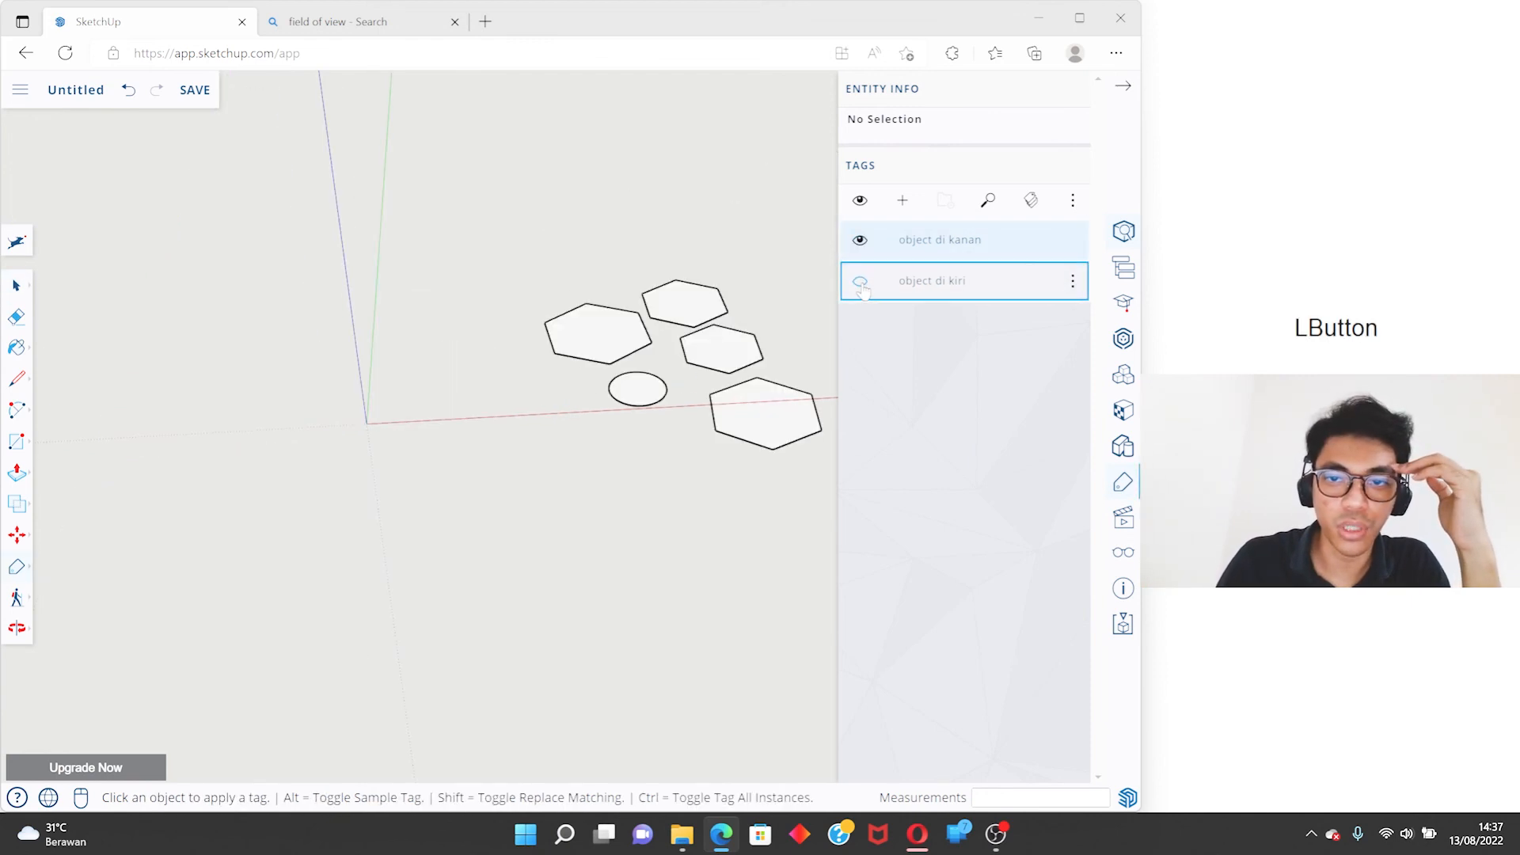
click(862, 282)
click(860, 242)
click(860, 283)
click(860, 240)
click(860, 282)
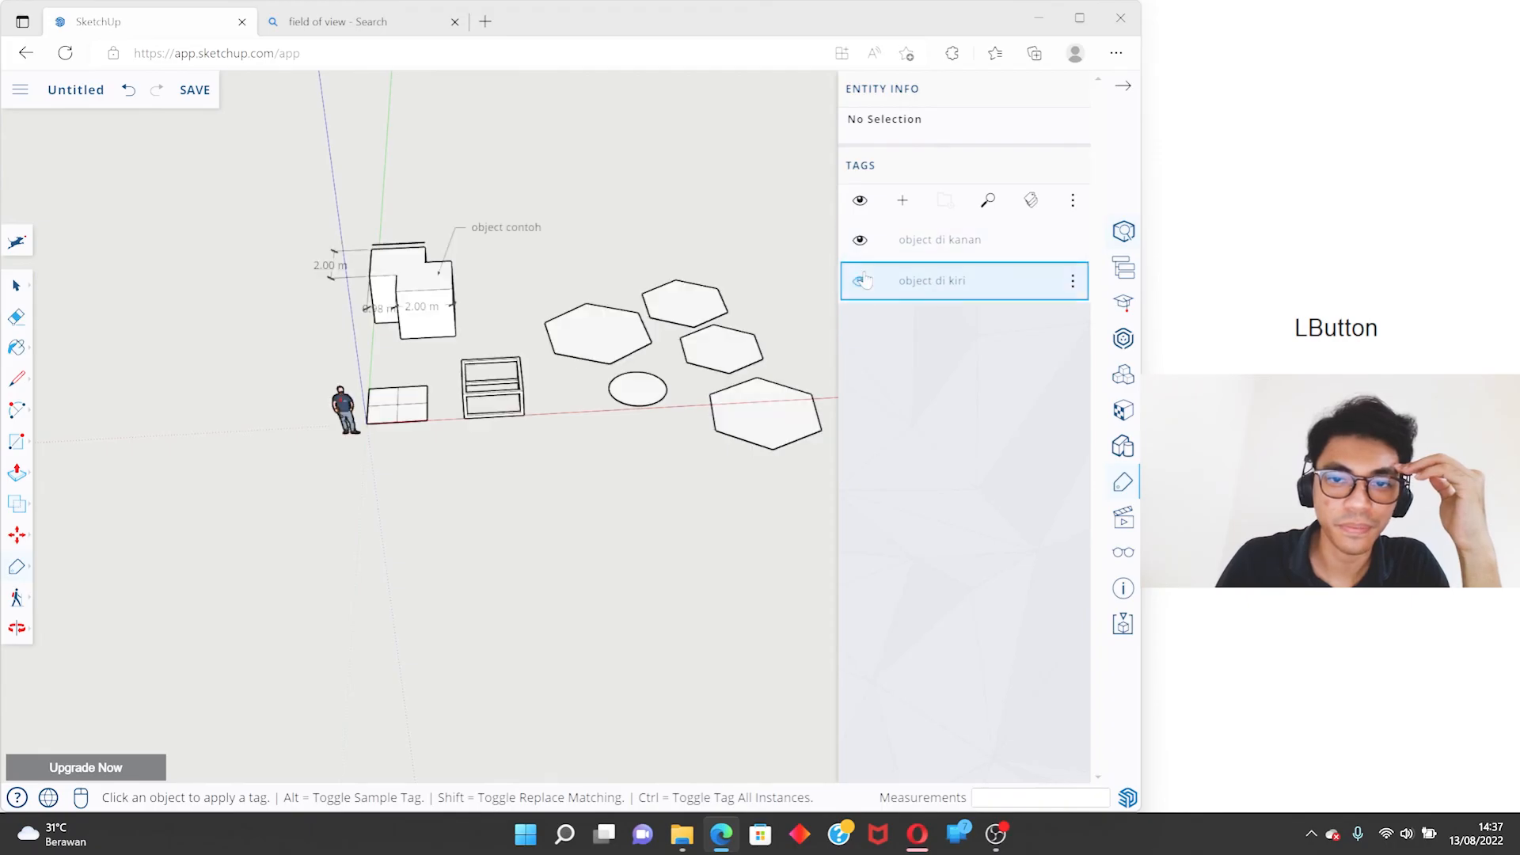
click(930, 240)
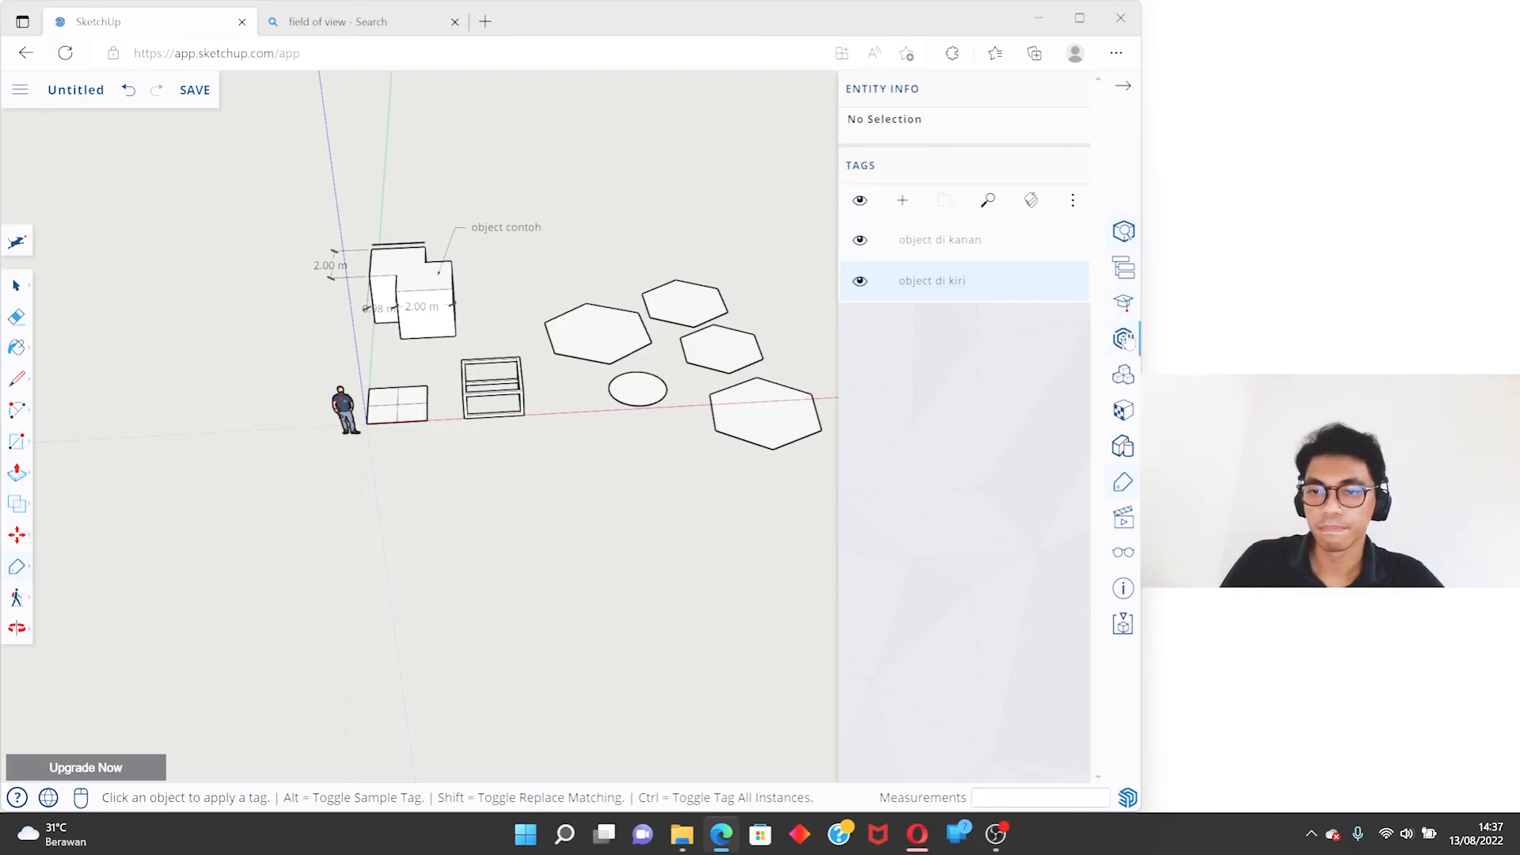
- Browse the collections and brands in 3D Warehouse, and close it without importing a model
click(1128, 355)
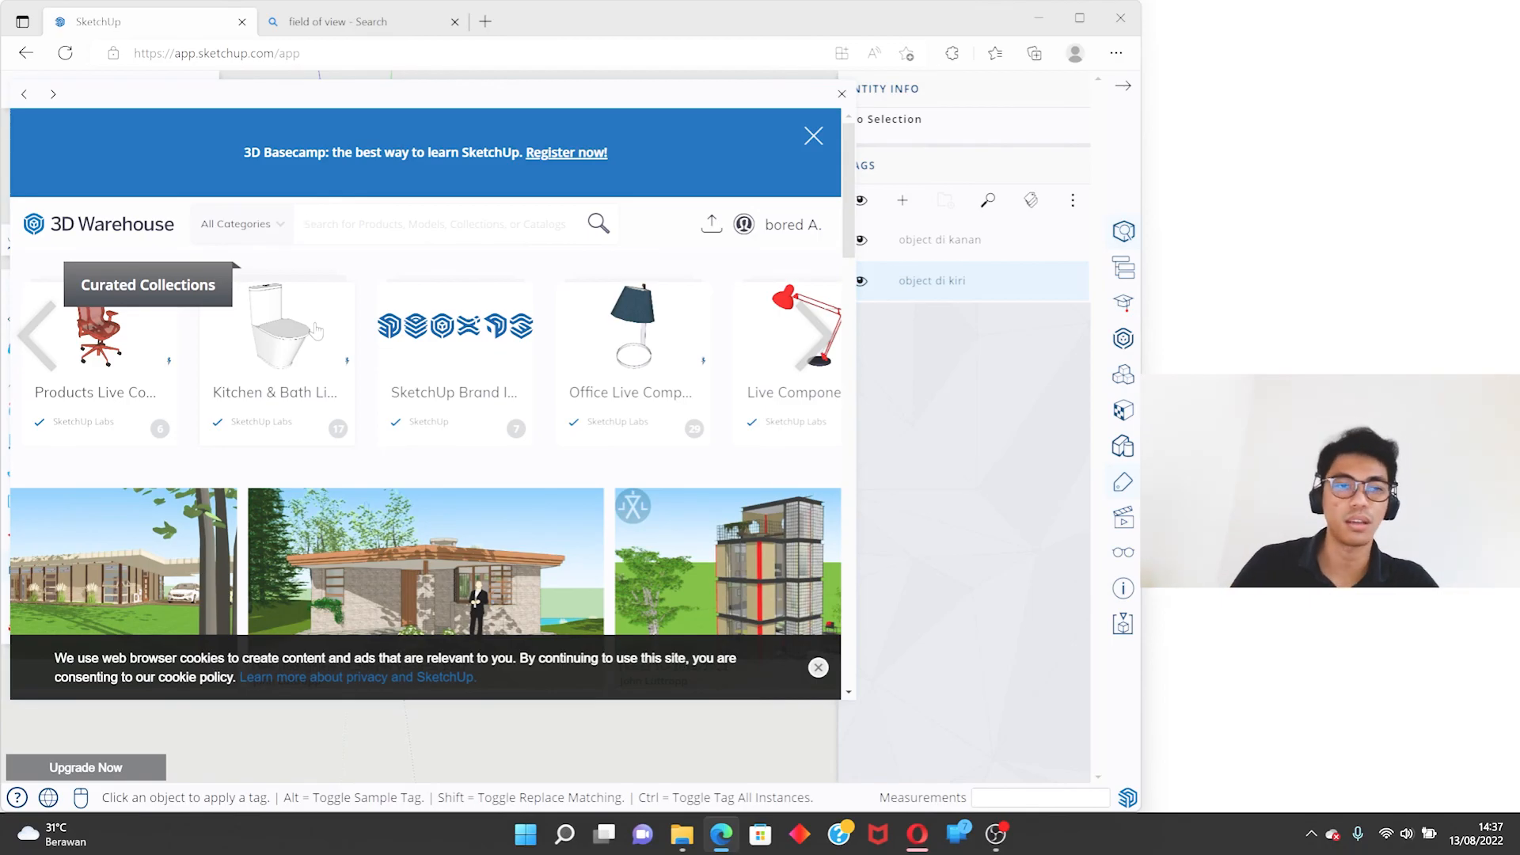
scroll(494, 516, down, 1)
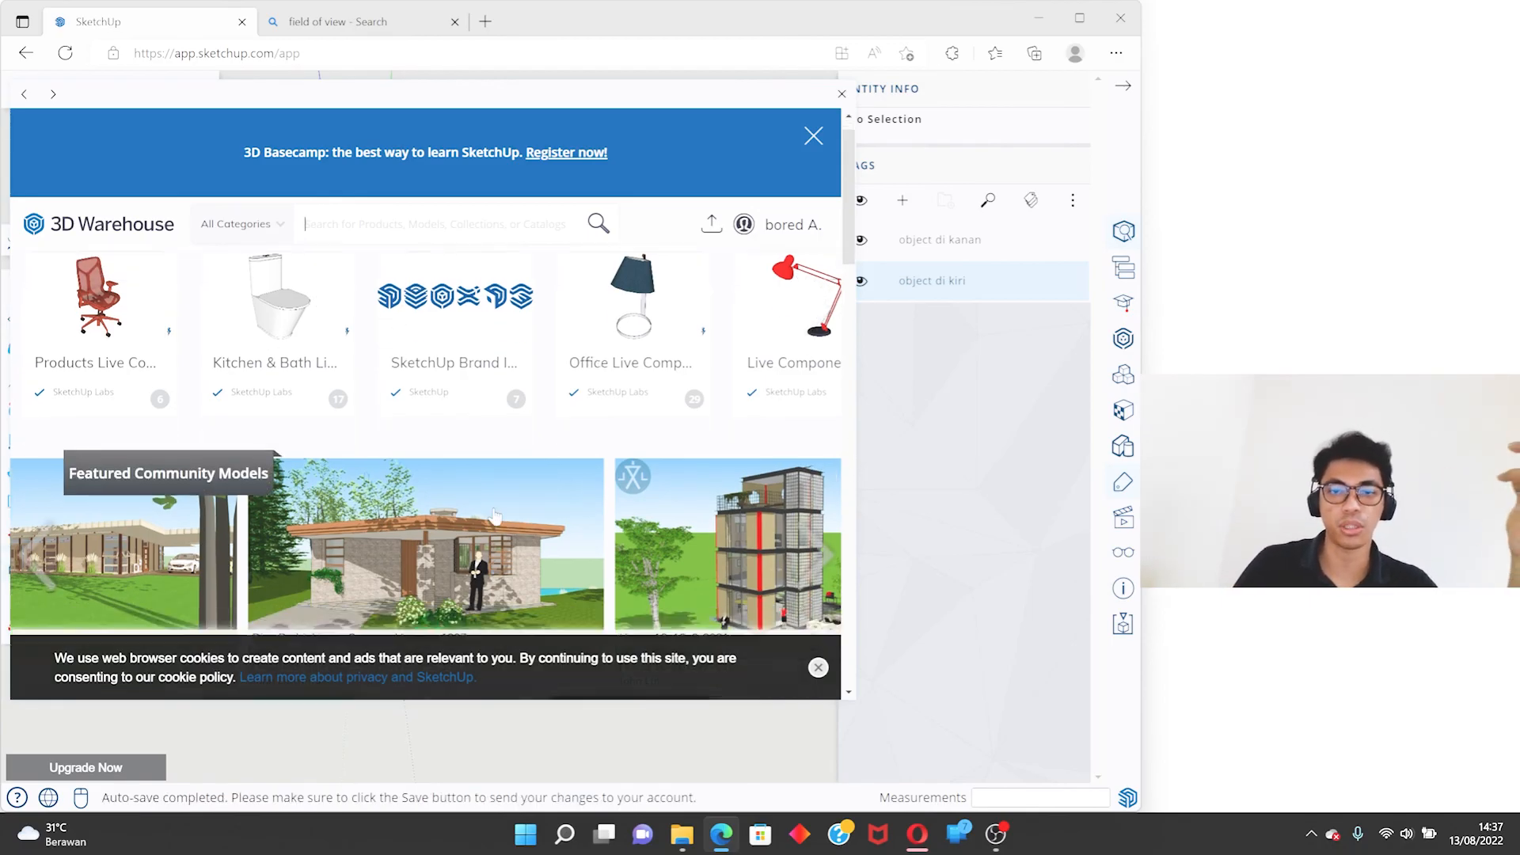
scroll(494, 516, down, 10)
scroll(383, 440, up, 4)
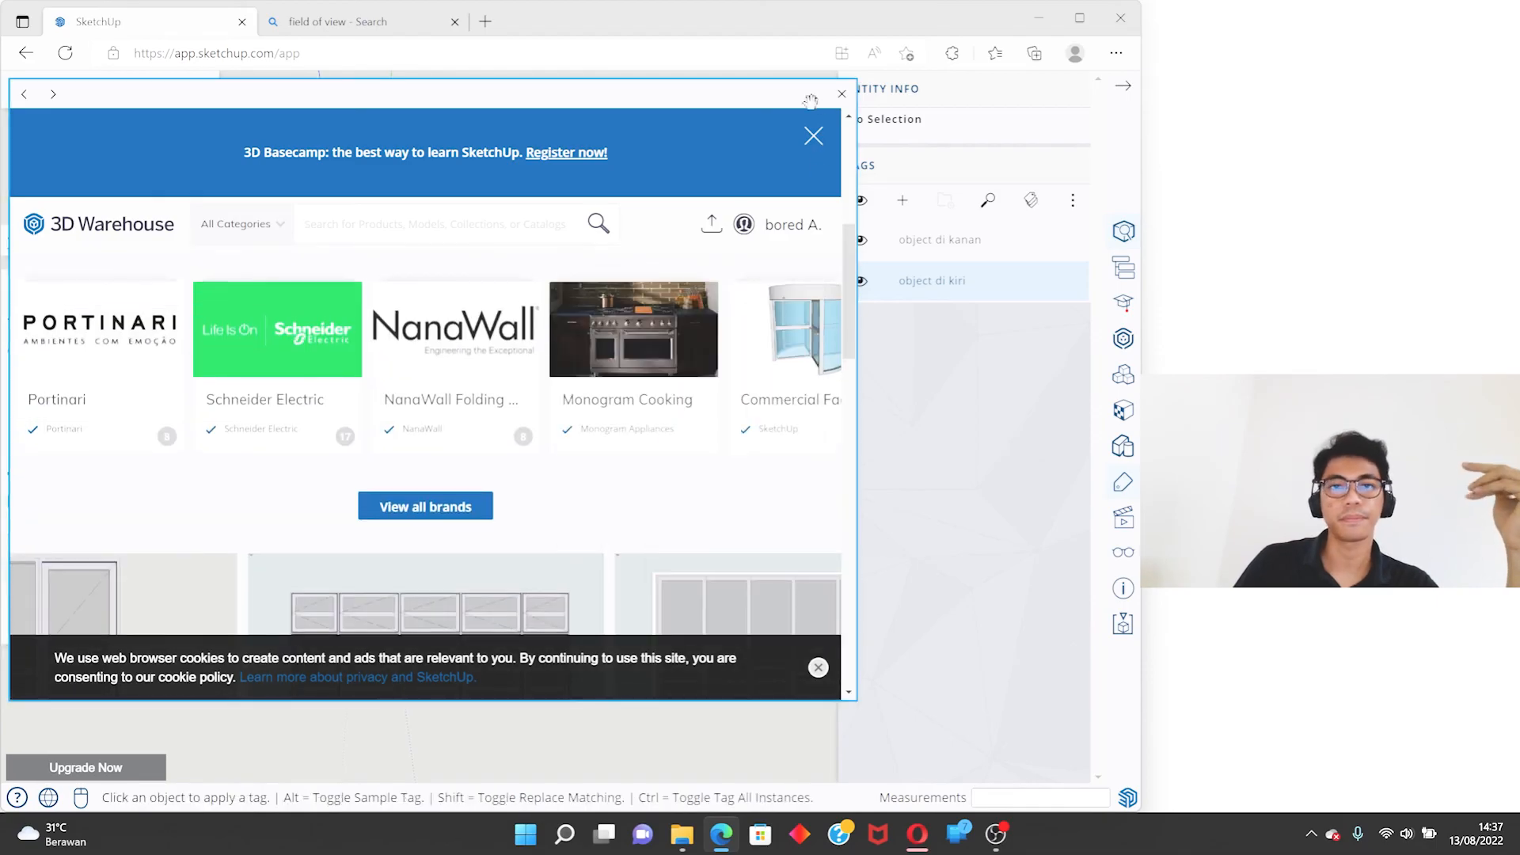
click(841, 94)
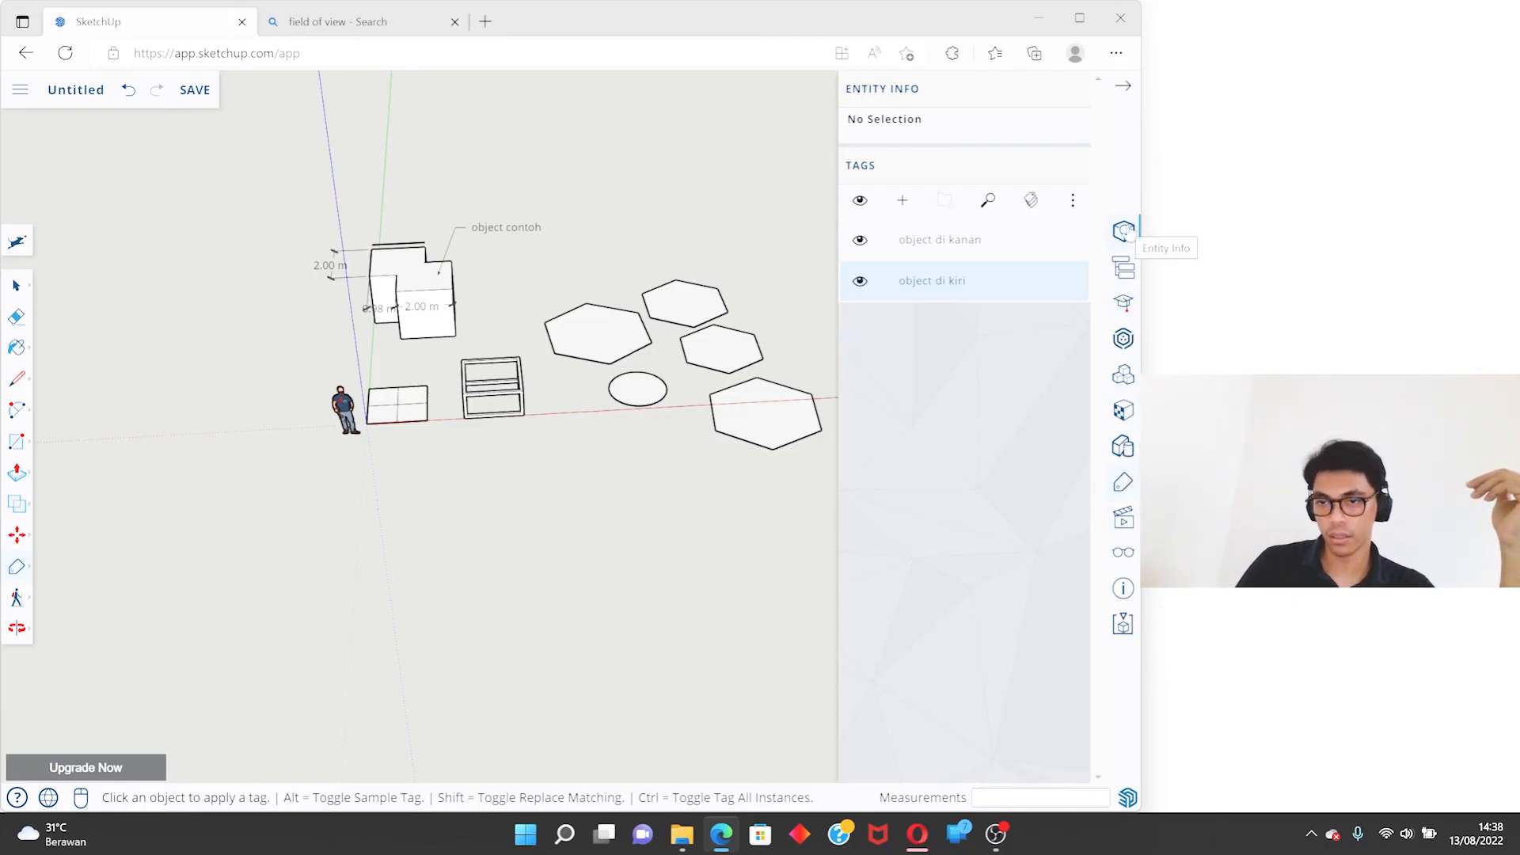
- Browse the material library and choose Brick Antique 01 from Brick, Cladding and Siding
click(1124, 410)
scroll(917, 518, down, 10)
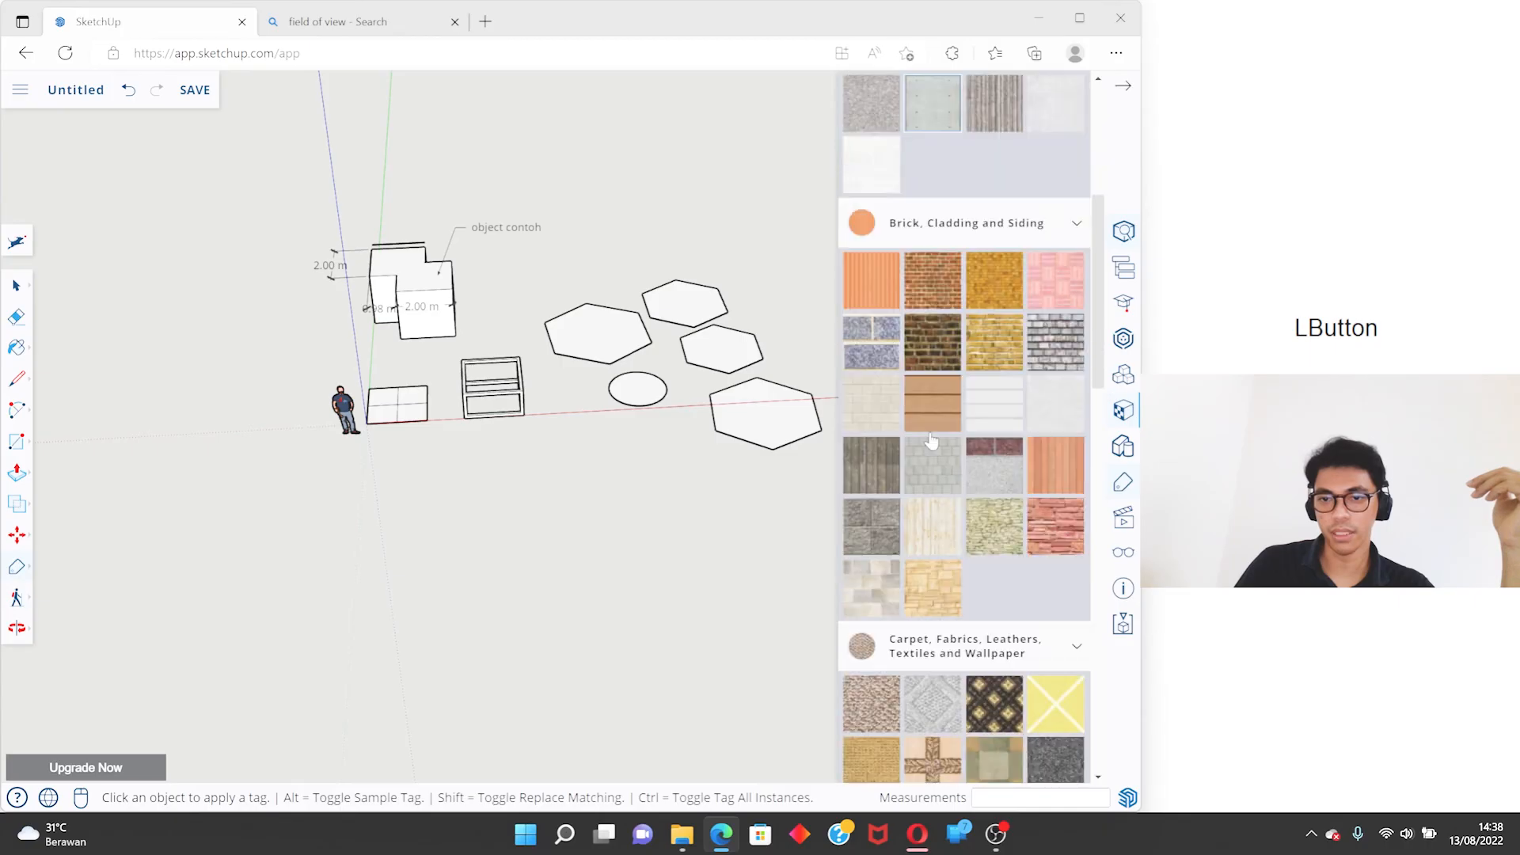
scroll(917, 518, up, 10)
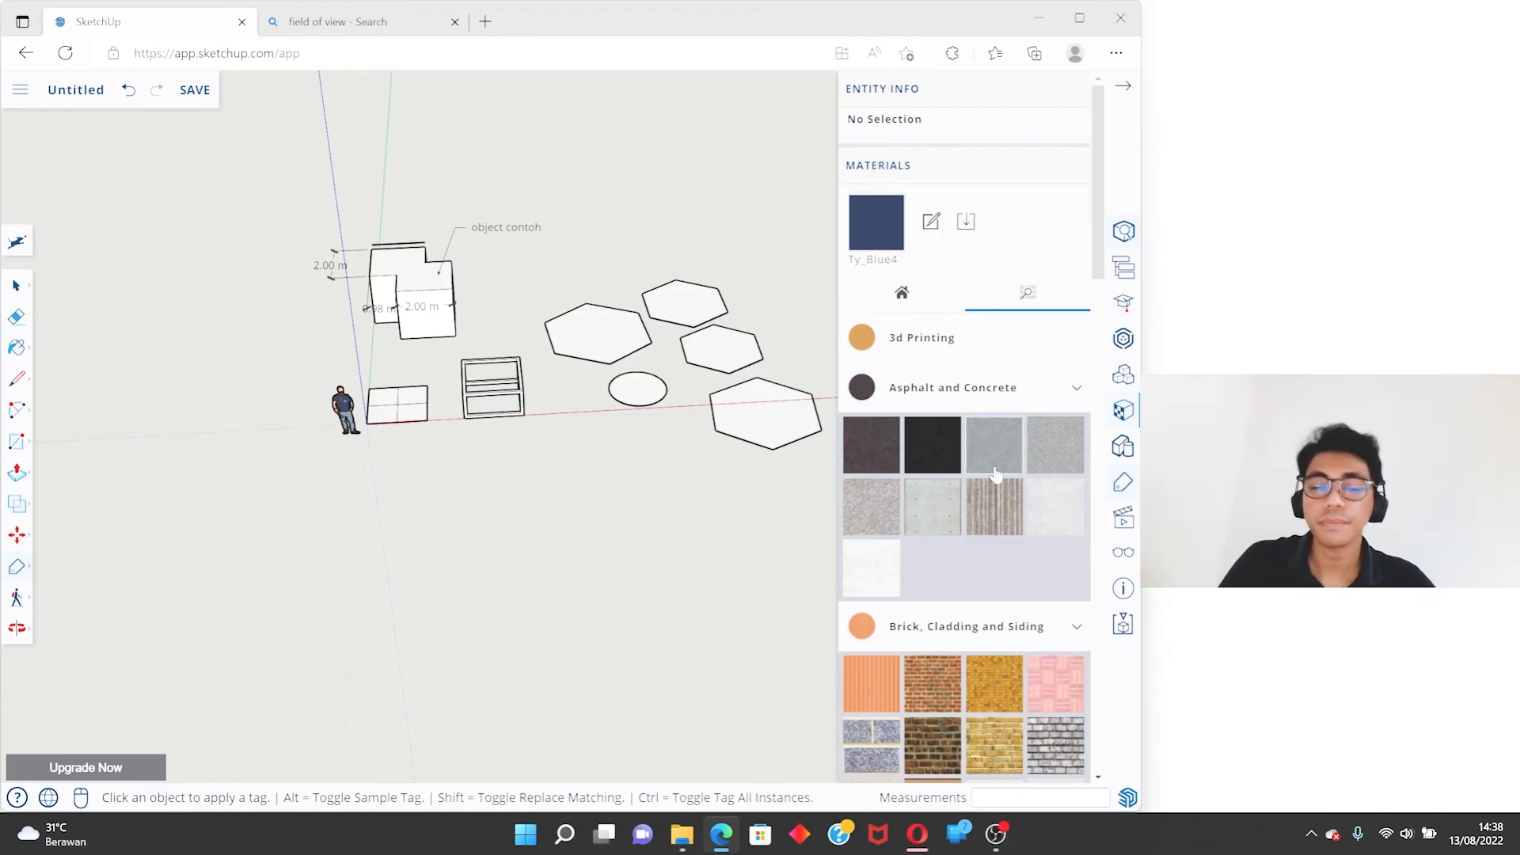
click(932, 682)
scroll(629, 316, up, 10)
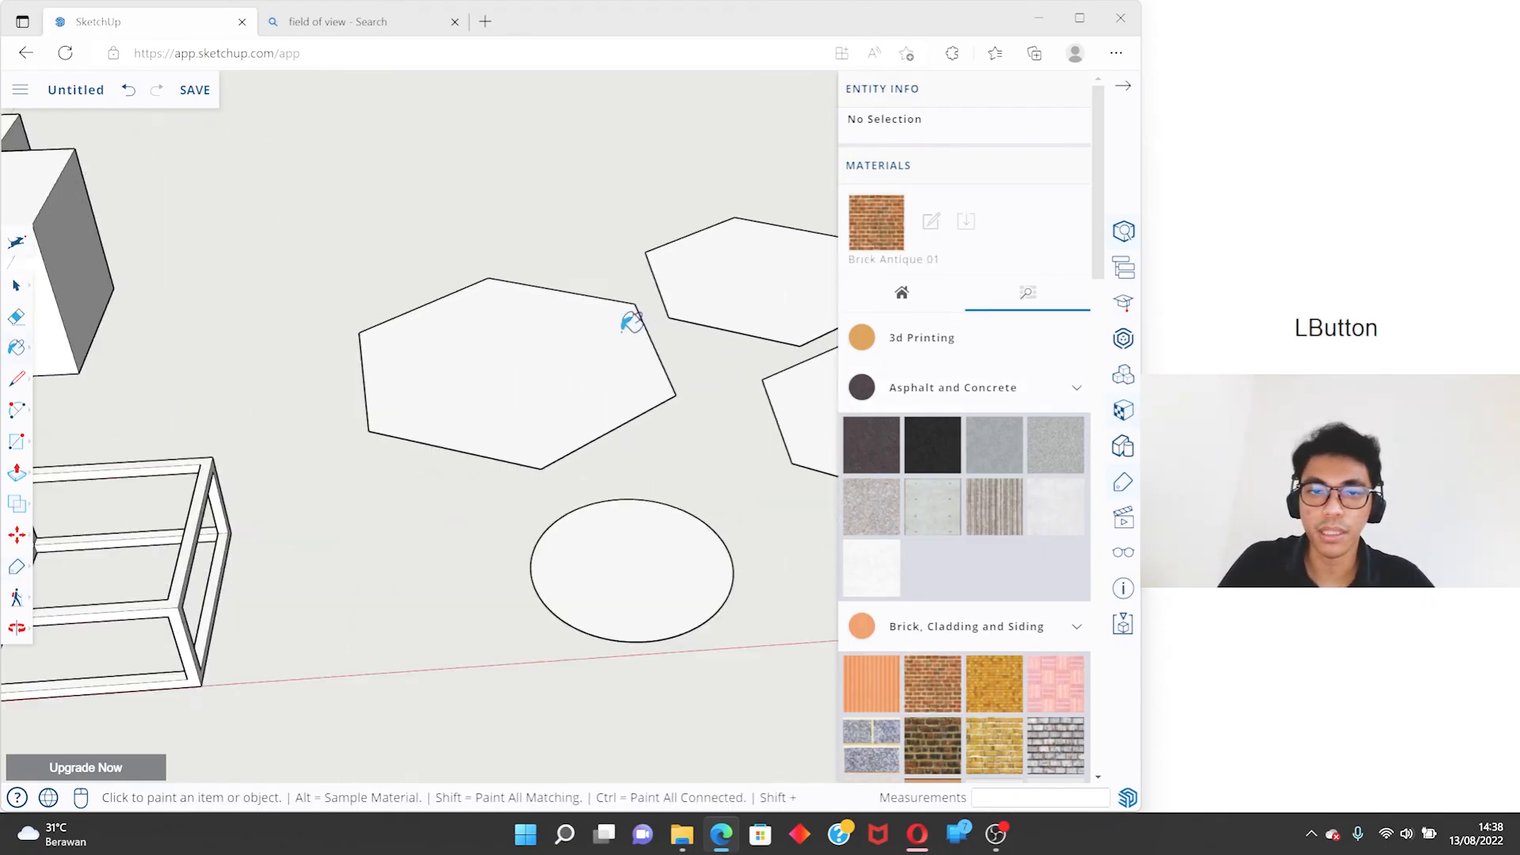
- Open the hexagons-and-circle group for editing and paint the hexagon nearest the box frame with Brick Antique 01
key(space)
scroll(427, 356, down, 5)
key(Escape)
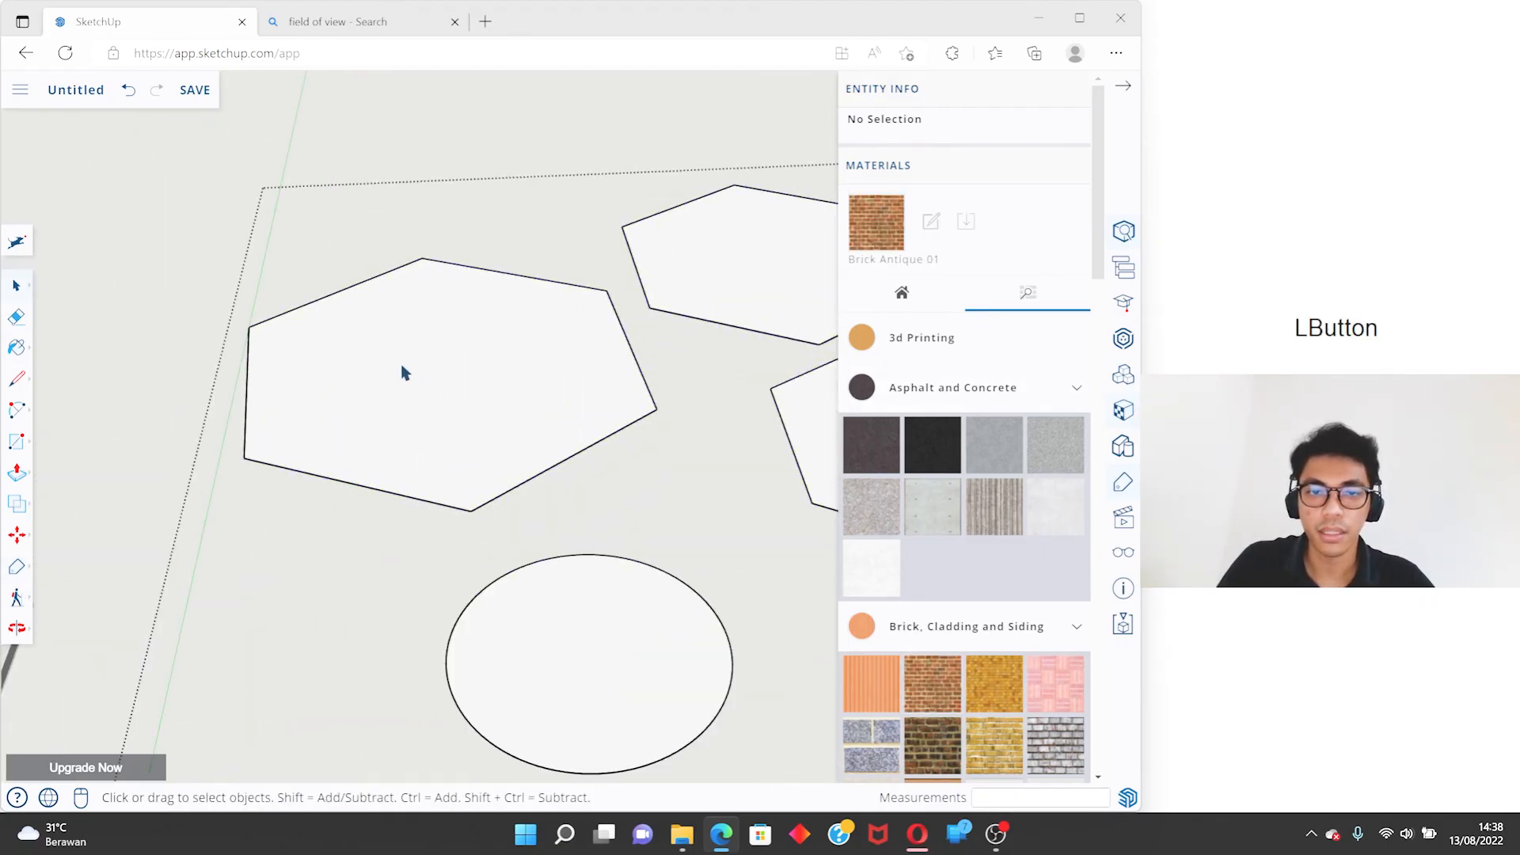
click(451, 354)
shift+middle_drag(577, 353, 347, 382)
double_click(346, 382)
shift+middle_drag(404, 421, 421, 444)
key(b)
click(387, 351)
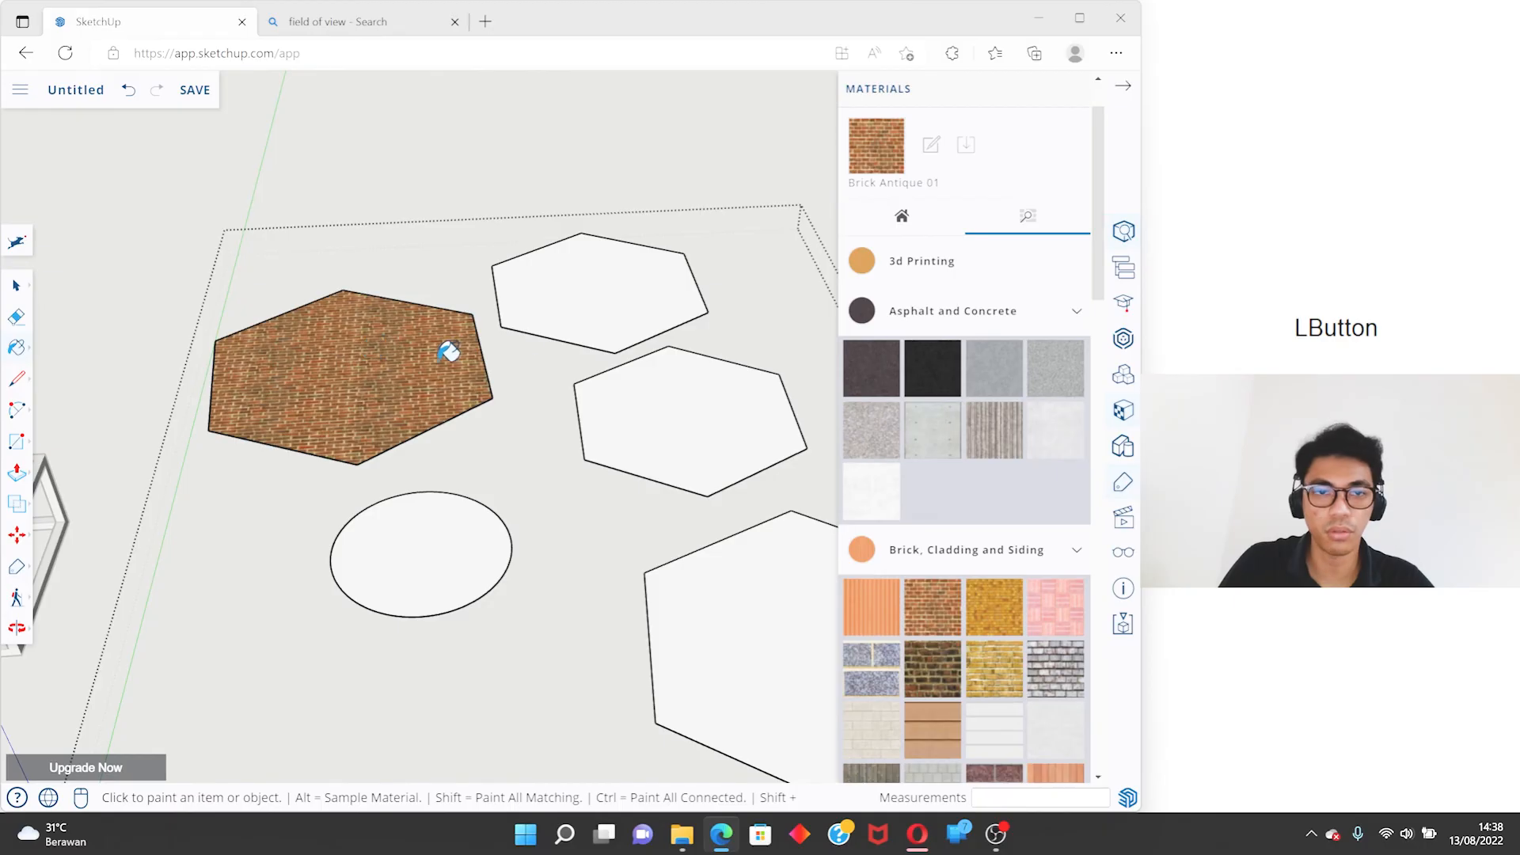
- Paint the other three hexagons and the circle with Brick Antique 01
click(638, 285)
click(734, 413)
click(443, 547)
shift+middle_drag(616, 518, 392, 378)
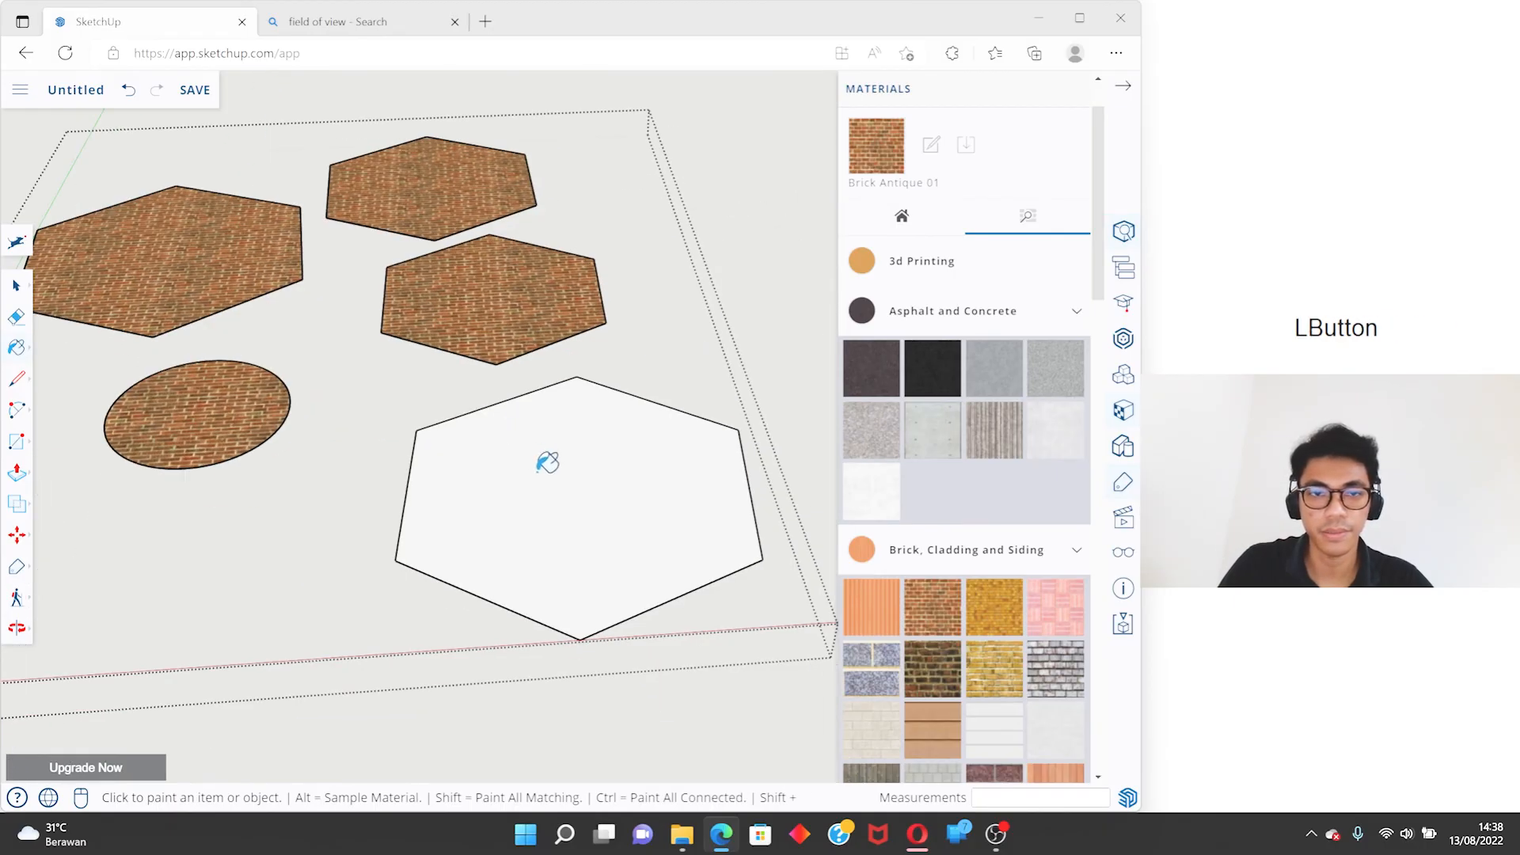
click(543, 458)
- Look through further material categories and choose Asphalt New from Asphalt and Concrete
scroll(1031, 494, down, 5)
scroll(1003, 533, down, 10)
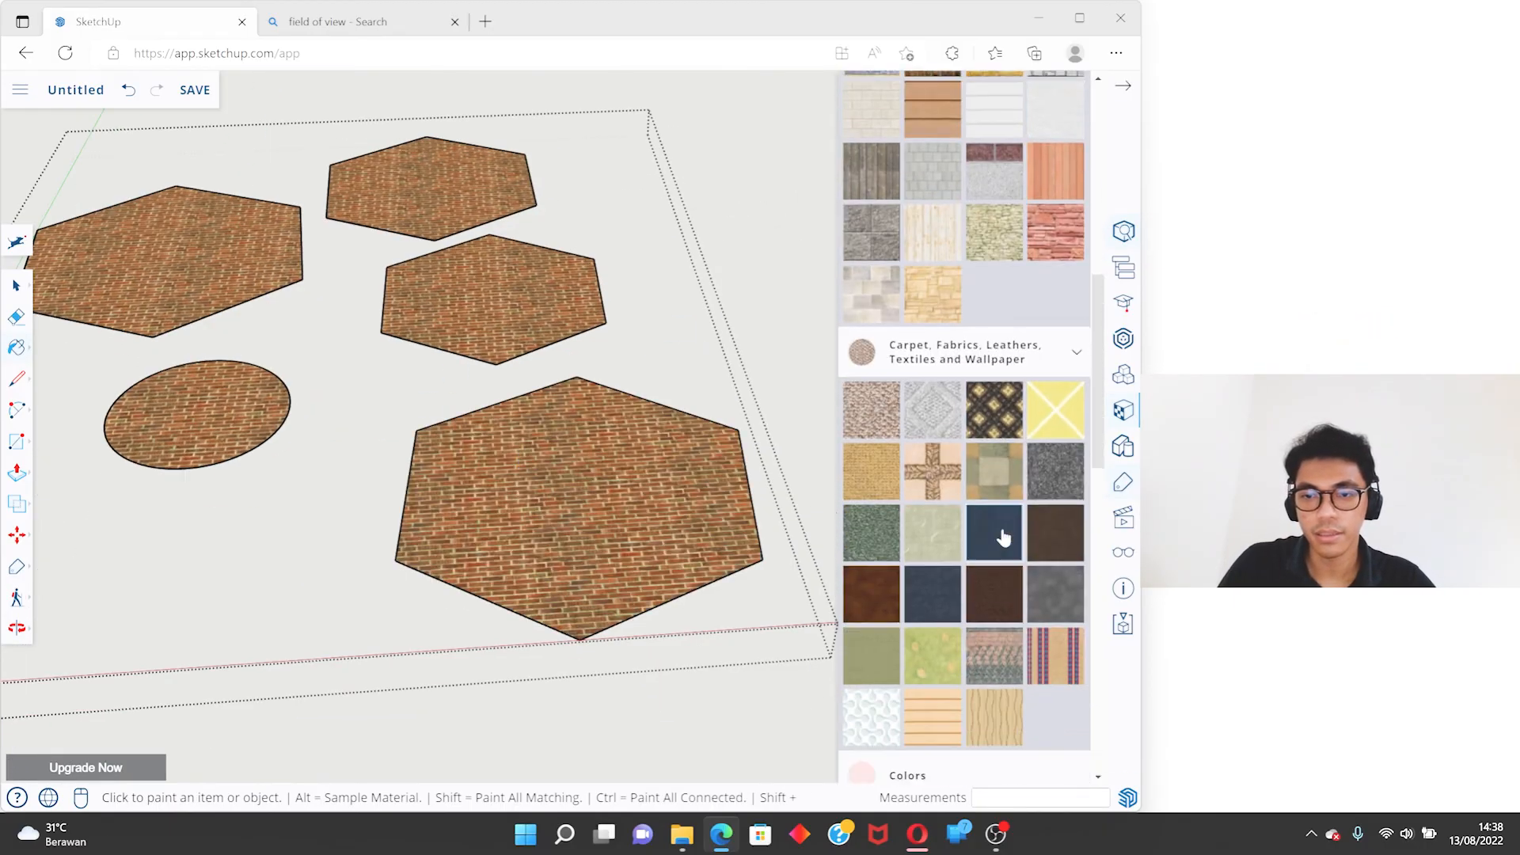
scroll(992, 560, up, 15)
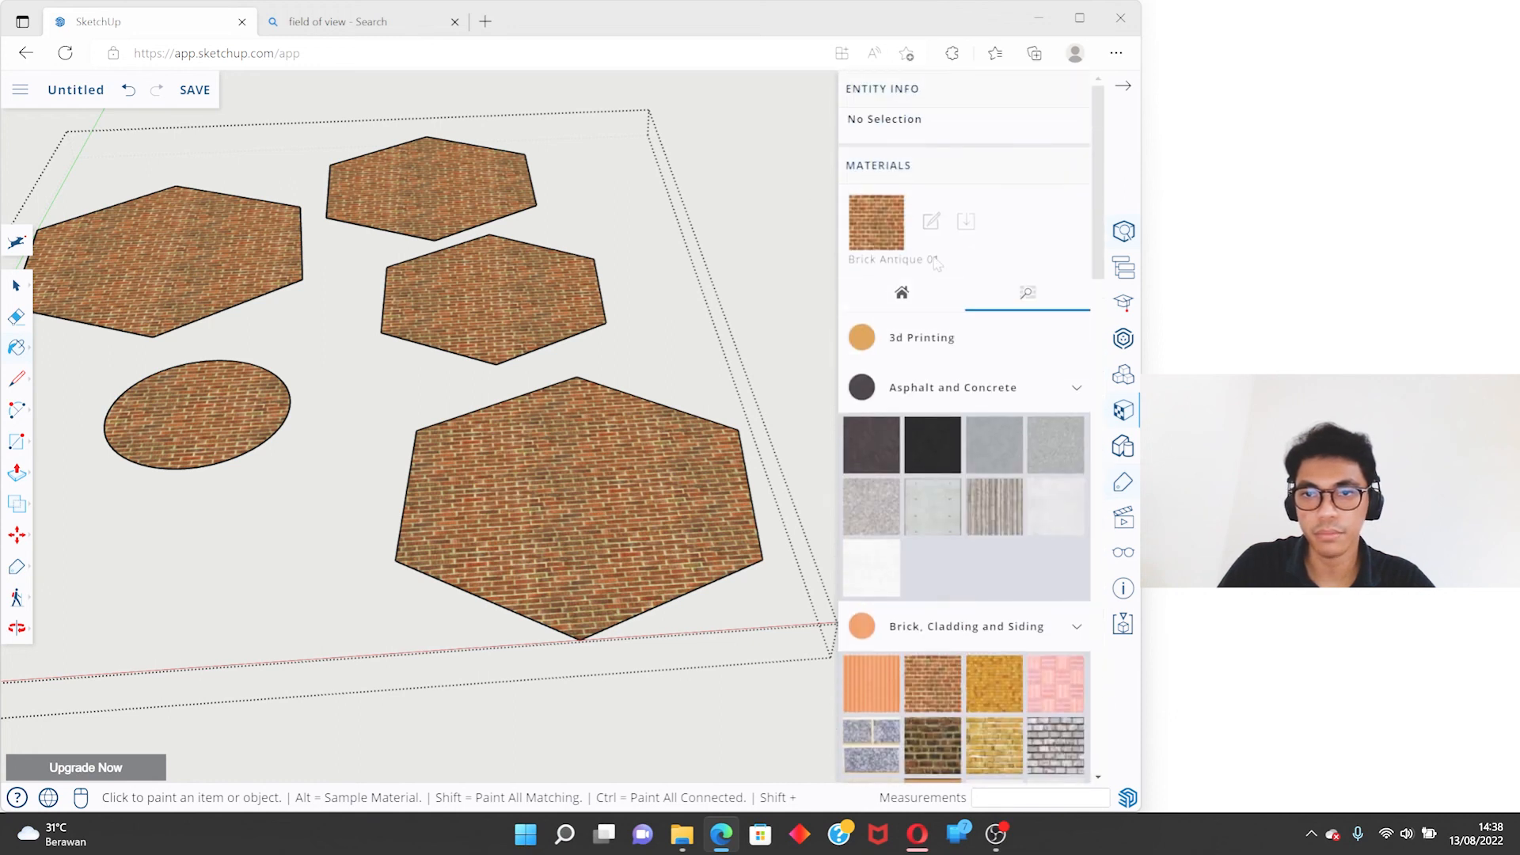
click(933, 228)
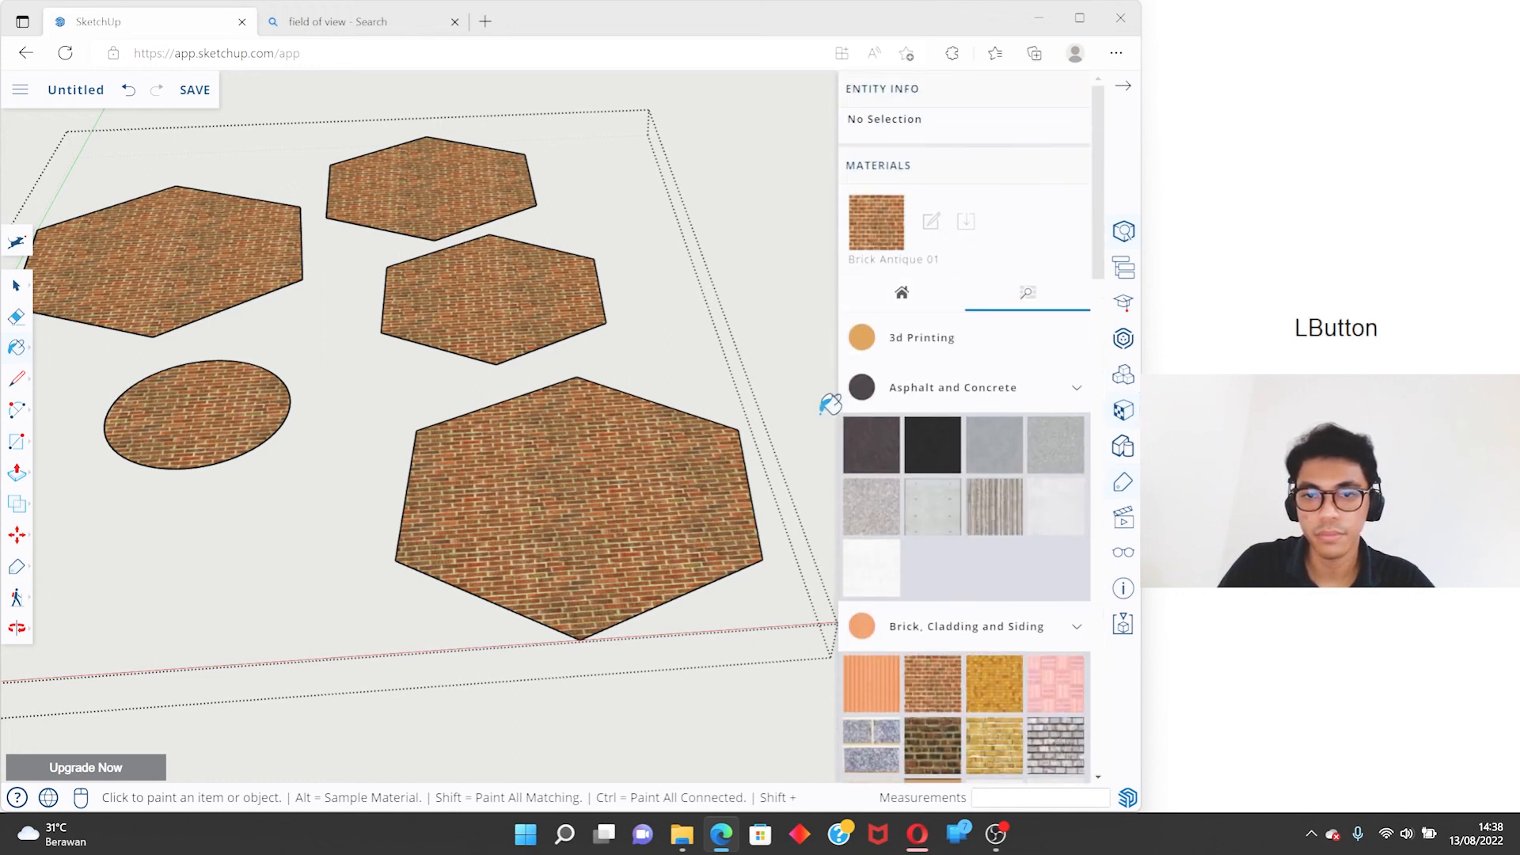
click(878, 441)
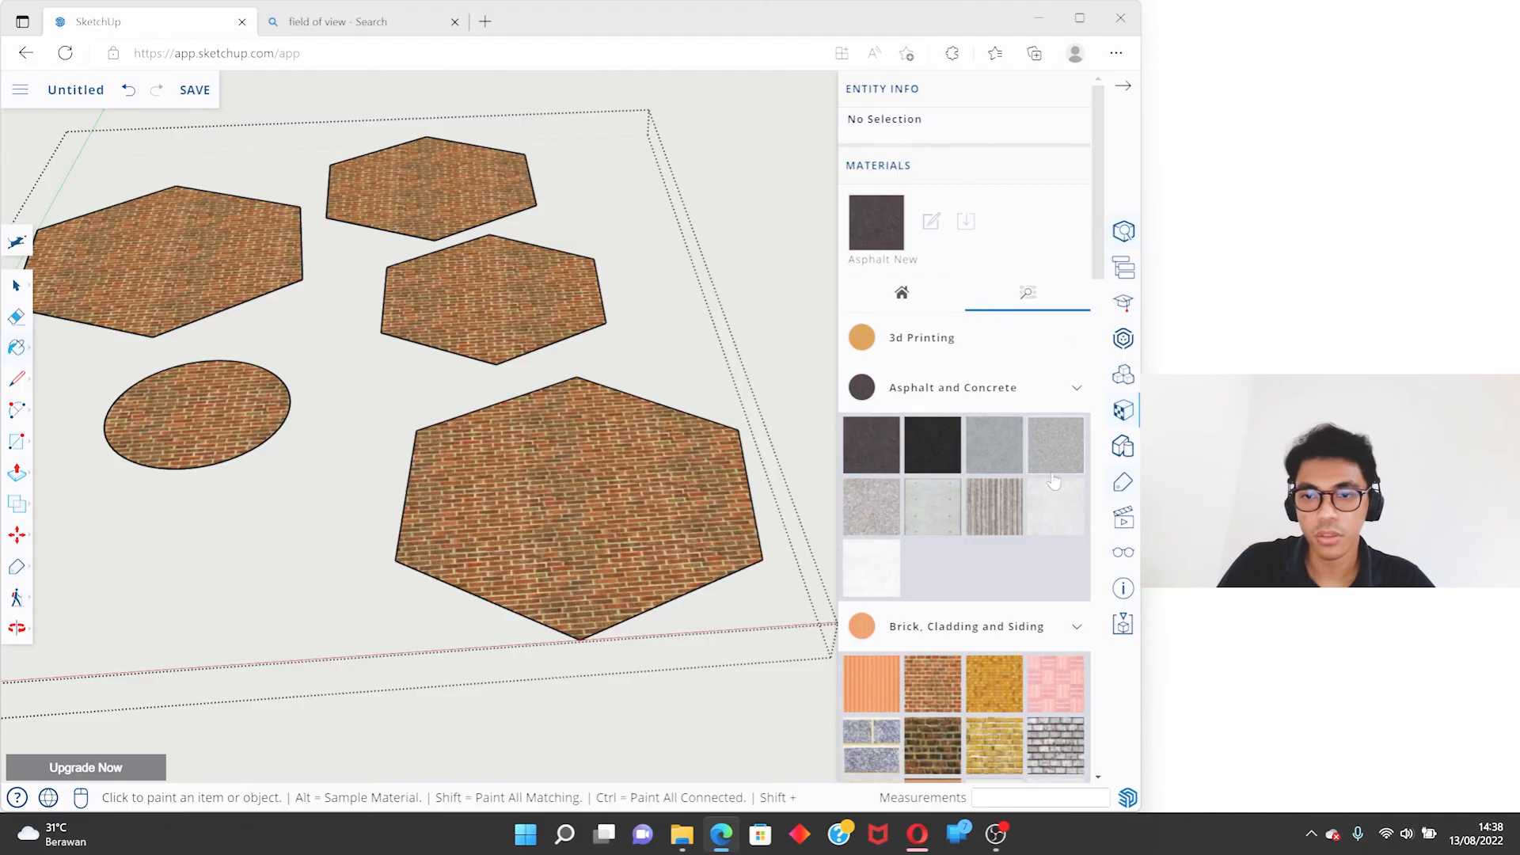
click(974, 224)
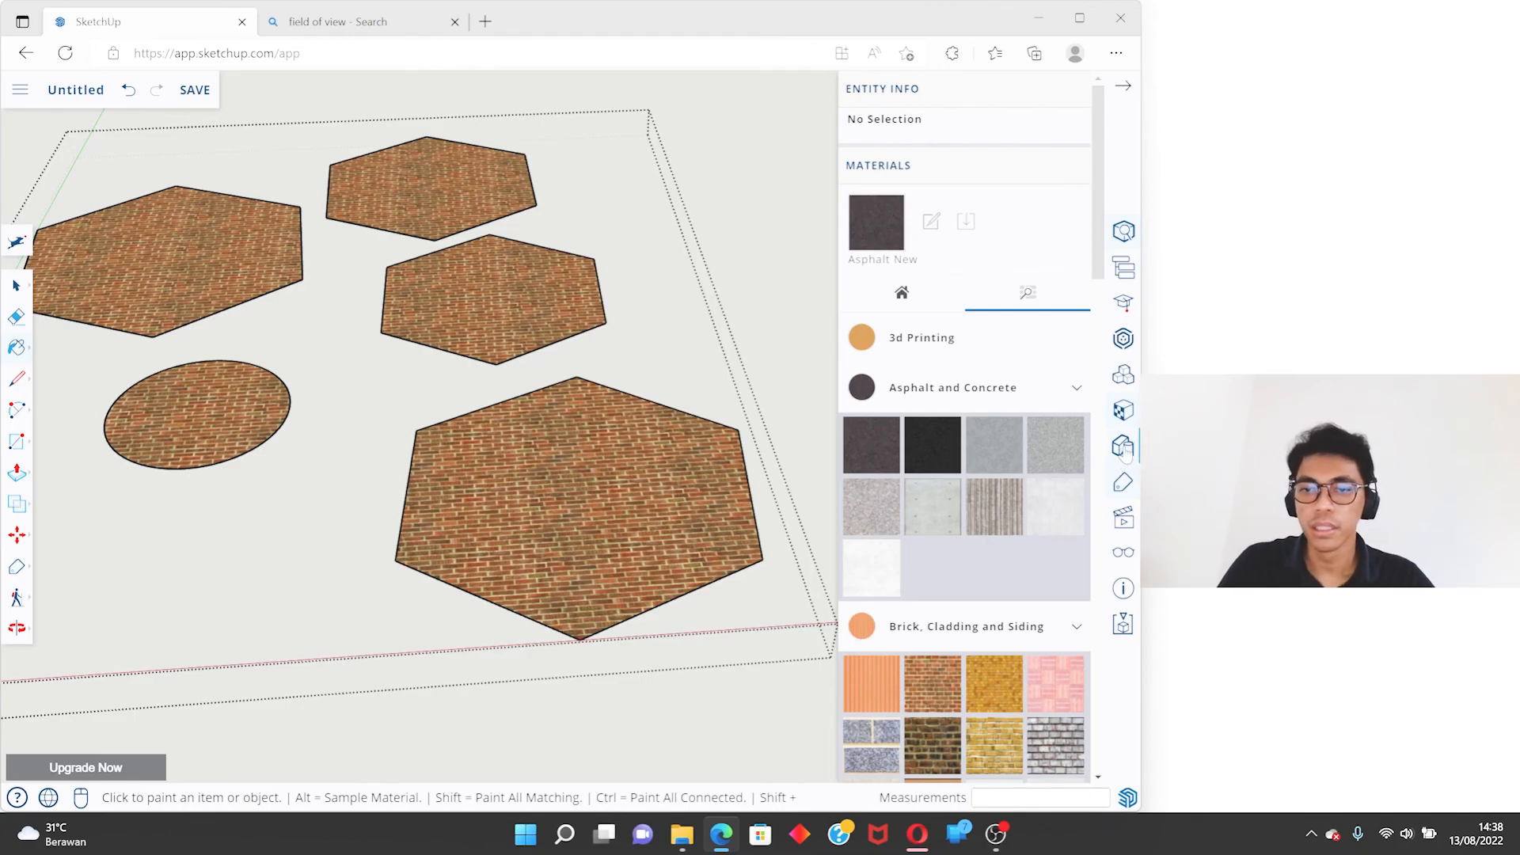
- Leave the group's editing mode and show the Default Styles and Assorted Styles collections in the style library
click(757, 297)
key(space)
key(Escape)
click(1123, 445)
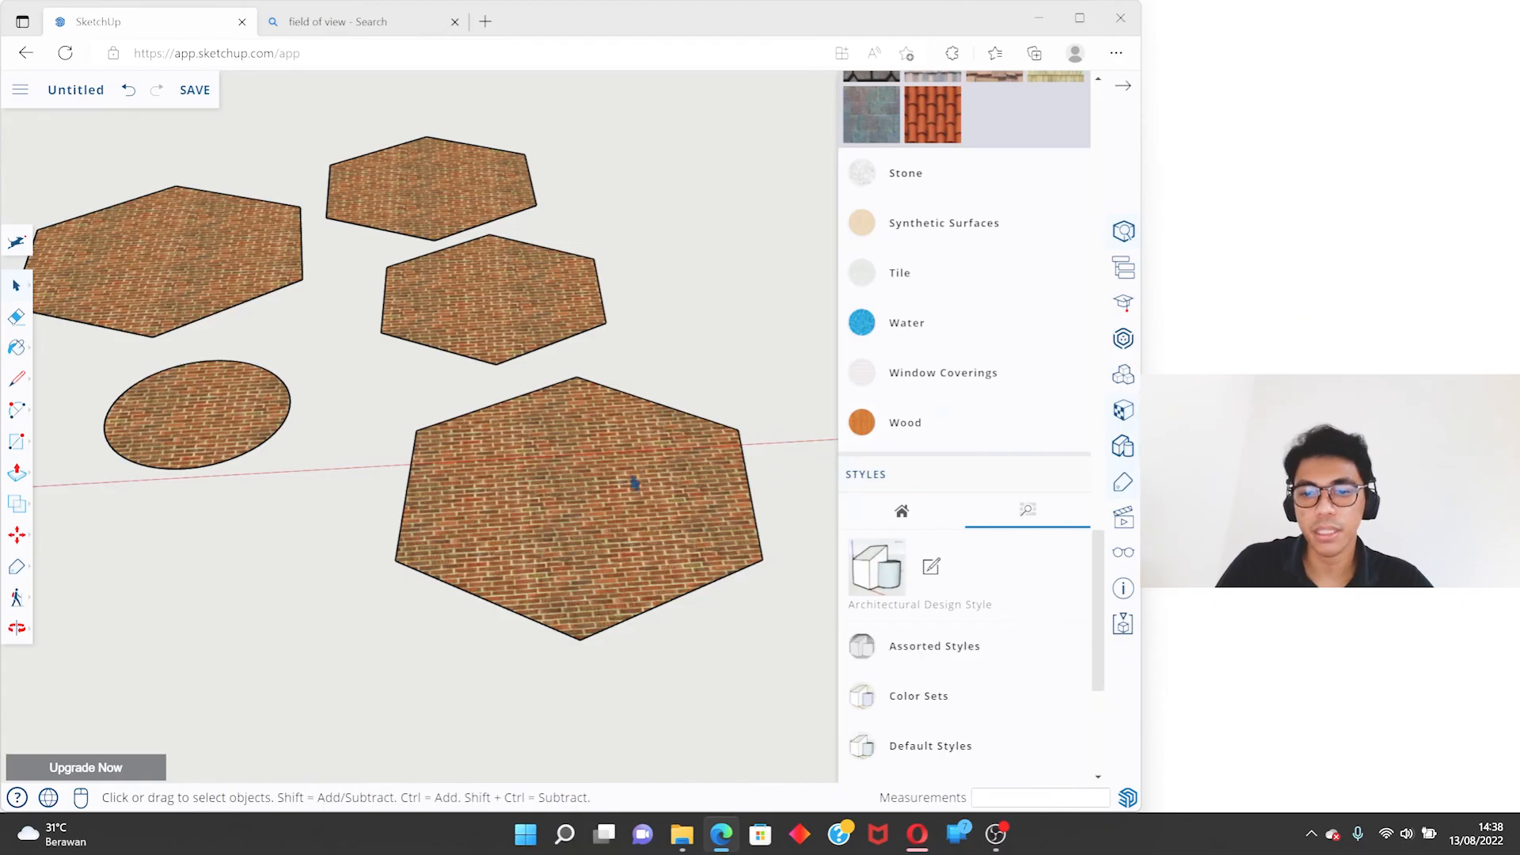
scroll(634, 484, down, 3)
scroll(360, 497, up, 3)
scroll(960, 649, down, 3)
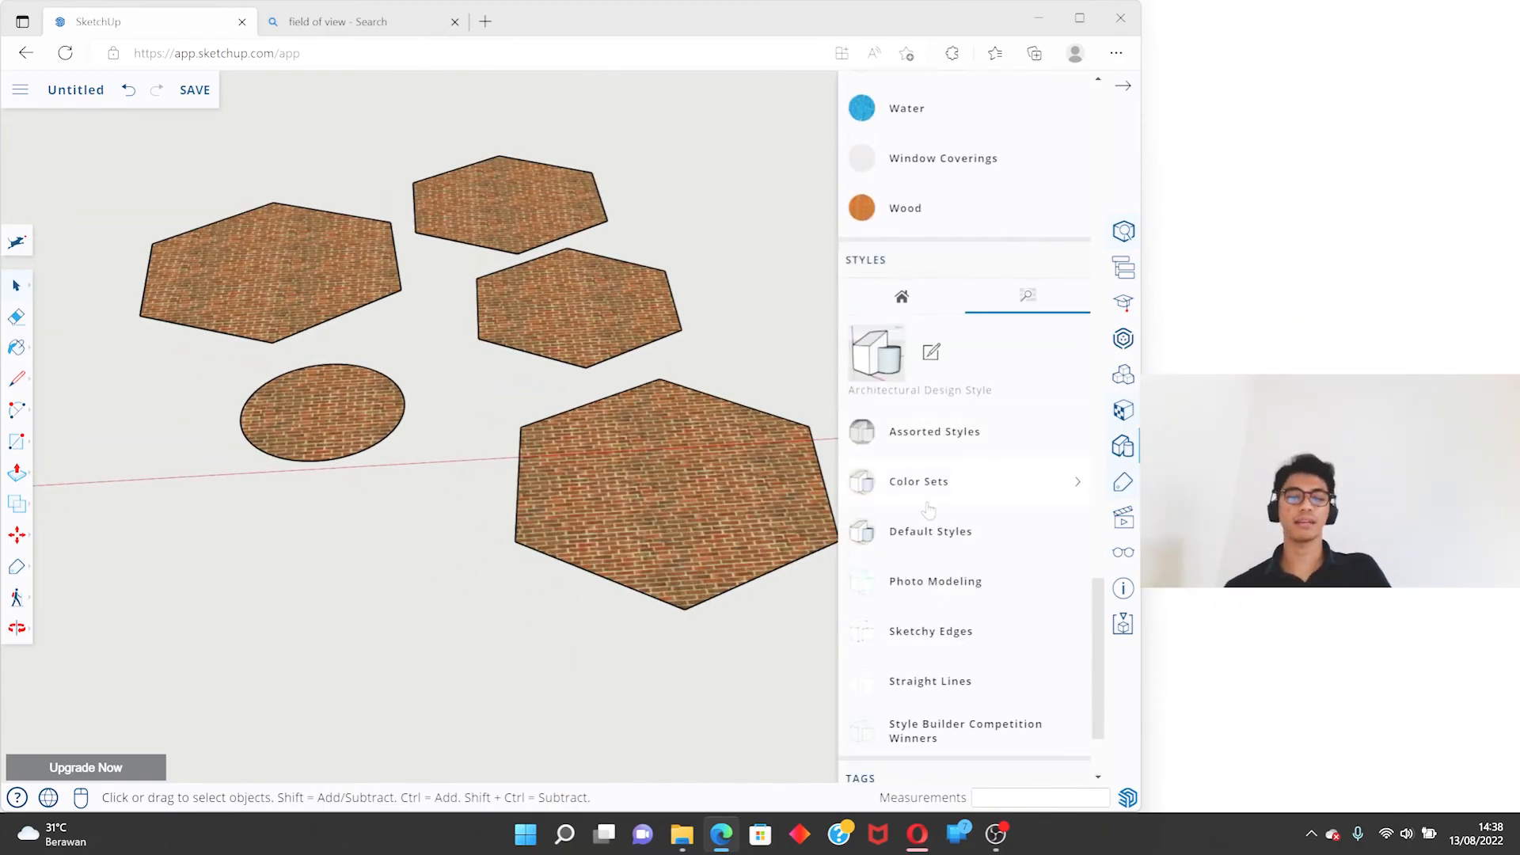
click(933, 534)
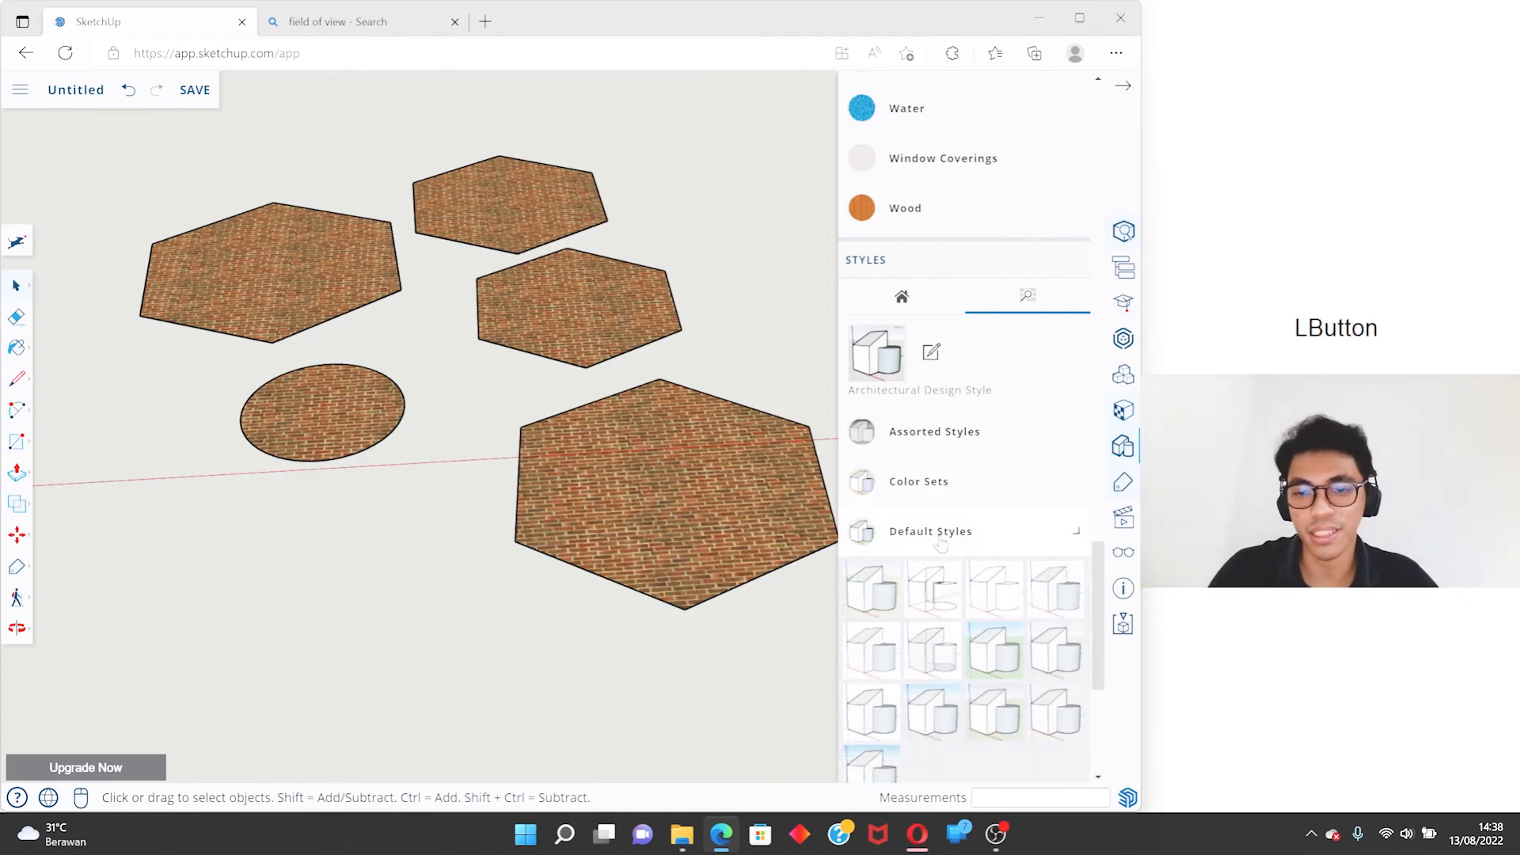
click(911, 432)
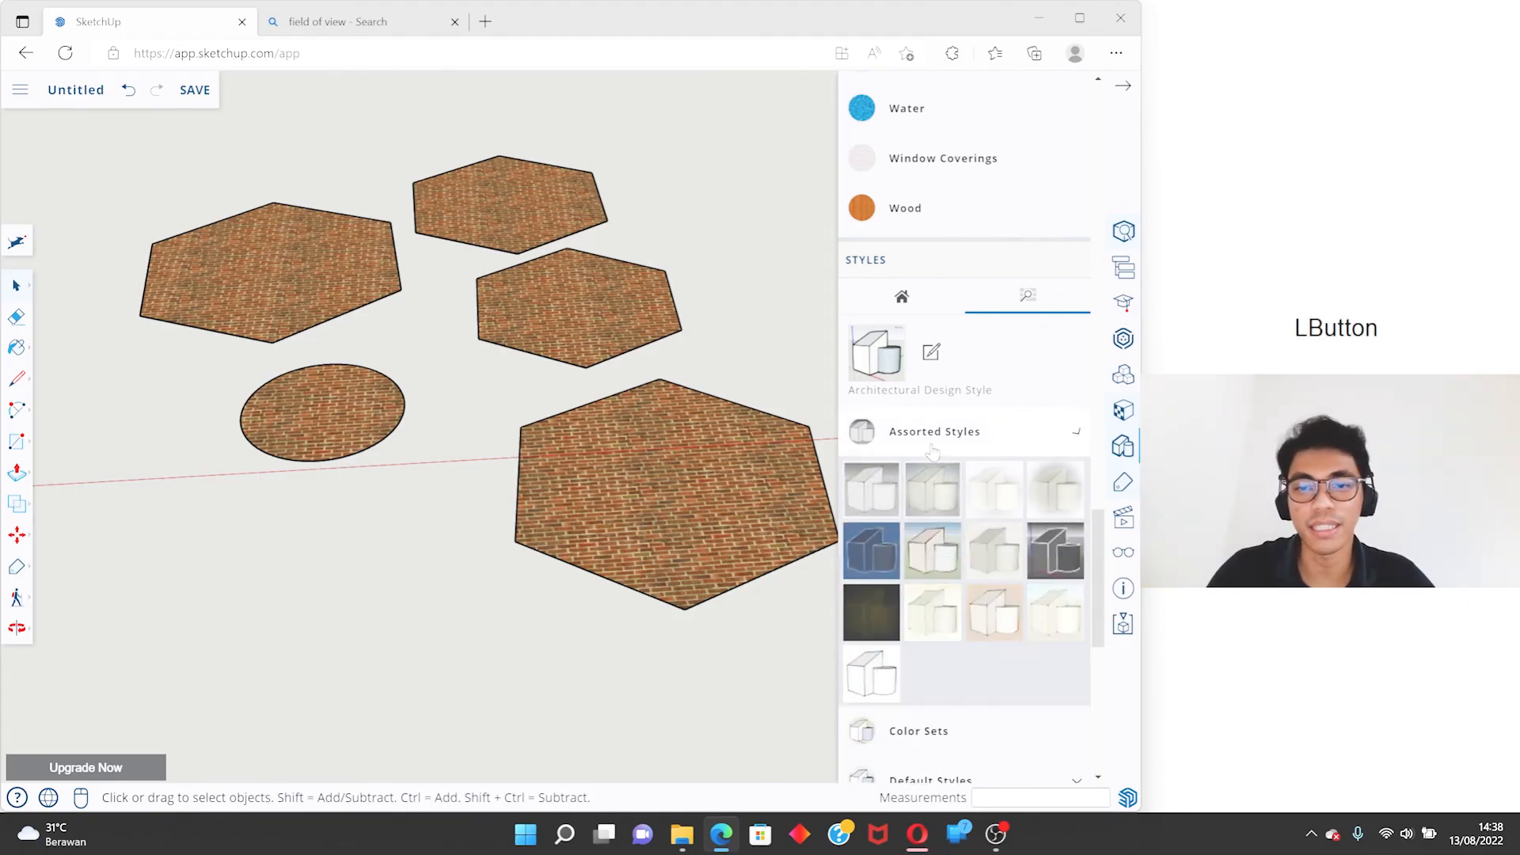
- Apply the assorted style Chipboard with fine marker and view the whole model in it
scroll(665, 382, down, 6)
scroll(519, 381, up, 4)
middle_drag(323, 398, 651, 258)
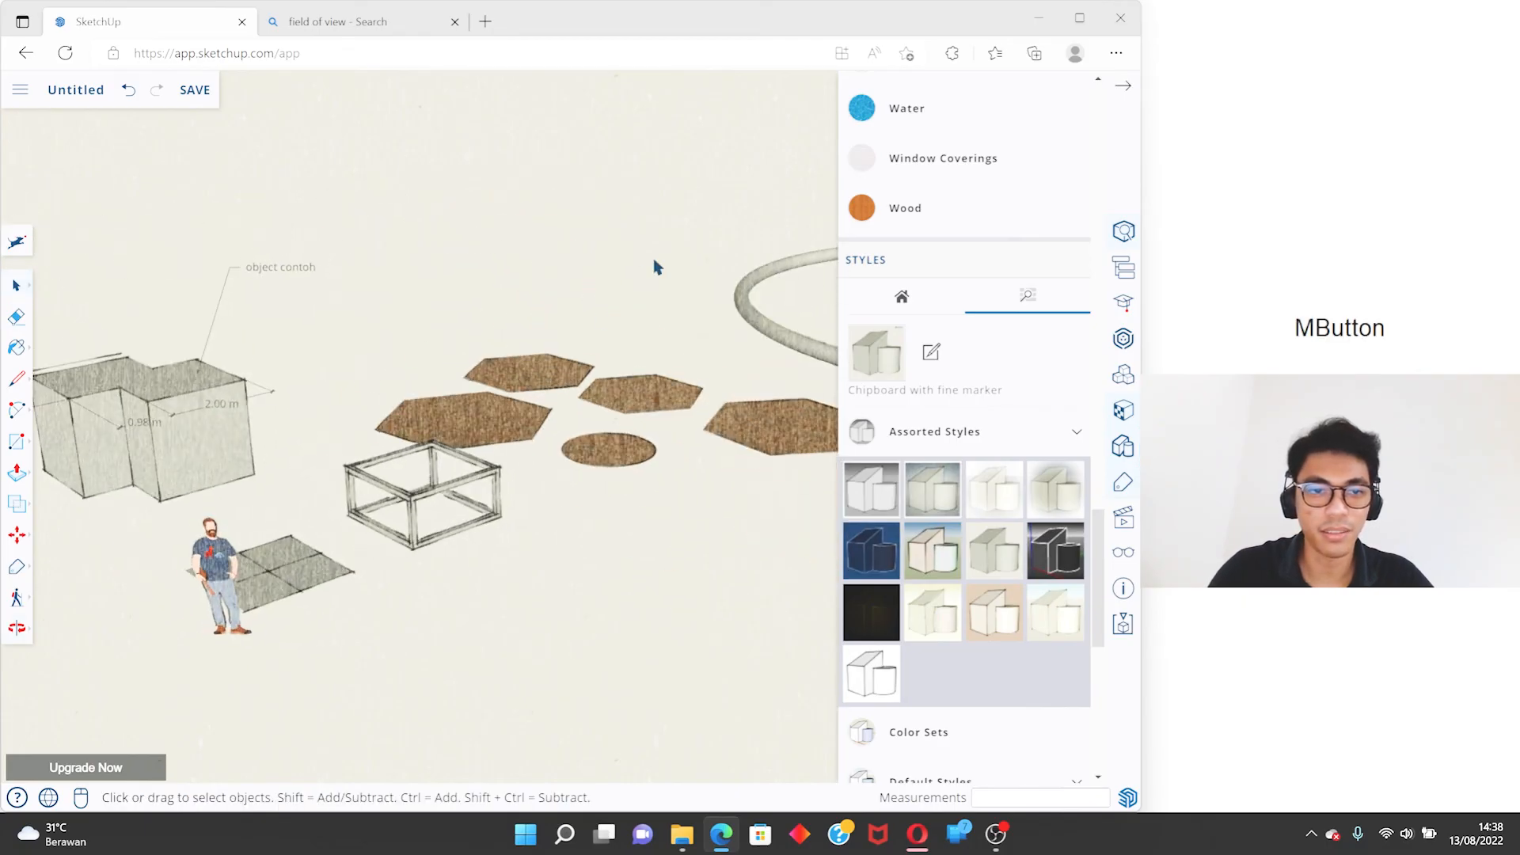
scroll(68, 458, up, 3)
scroll(207, 403, up, 3)
- Try the dark blue assorted style on the model, and replace it with the PSO Graded style
click(871, 550)
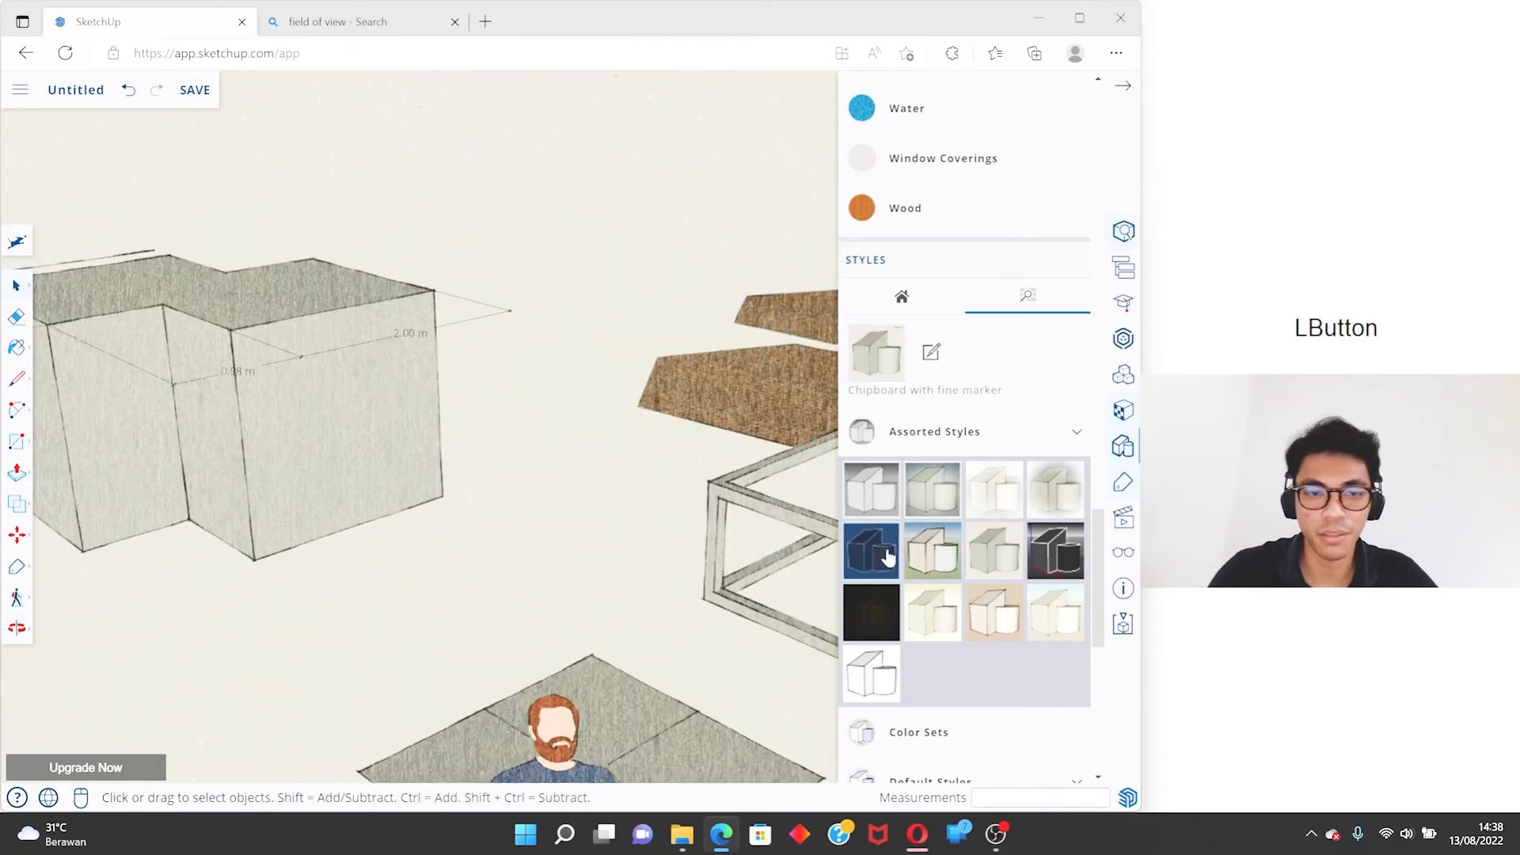
scroll(444, 443, down, 5)
middle_drag(427, 447, 360, 487)
scroll(491, 435, up, 4)
click(926, 484)
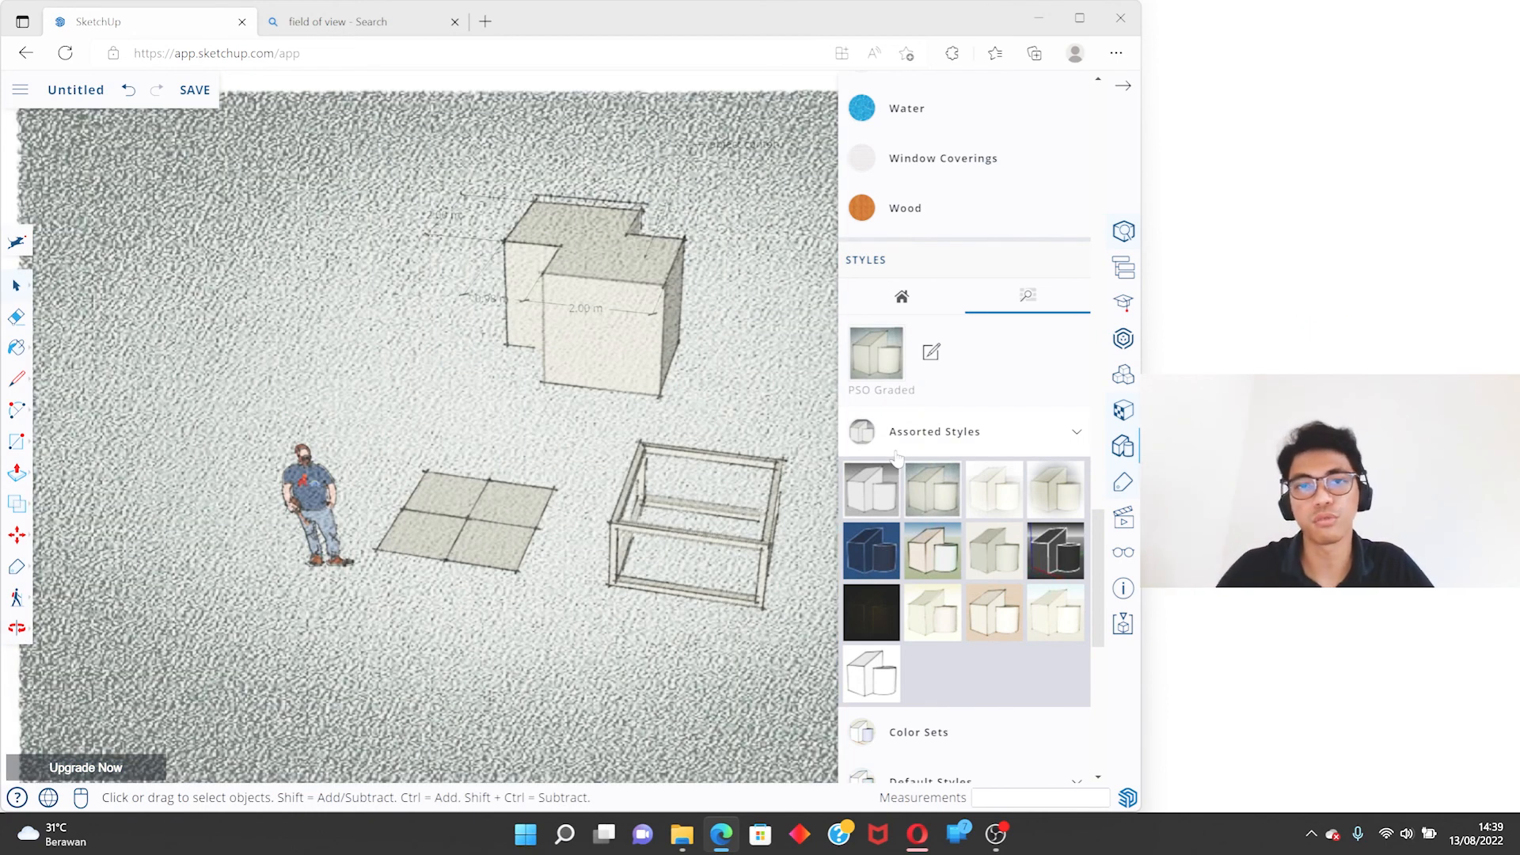
- Inspect the solids, then the brick-covered polygons and circle up close, in the PSO Graded style
scroll(326, 299, down, 5)
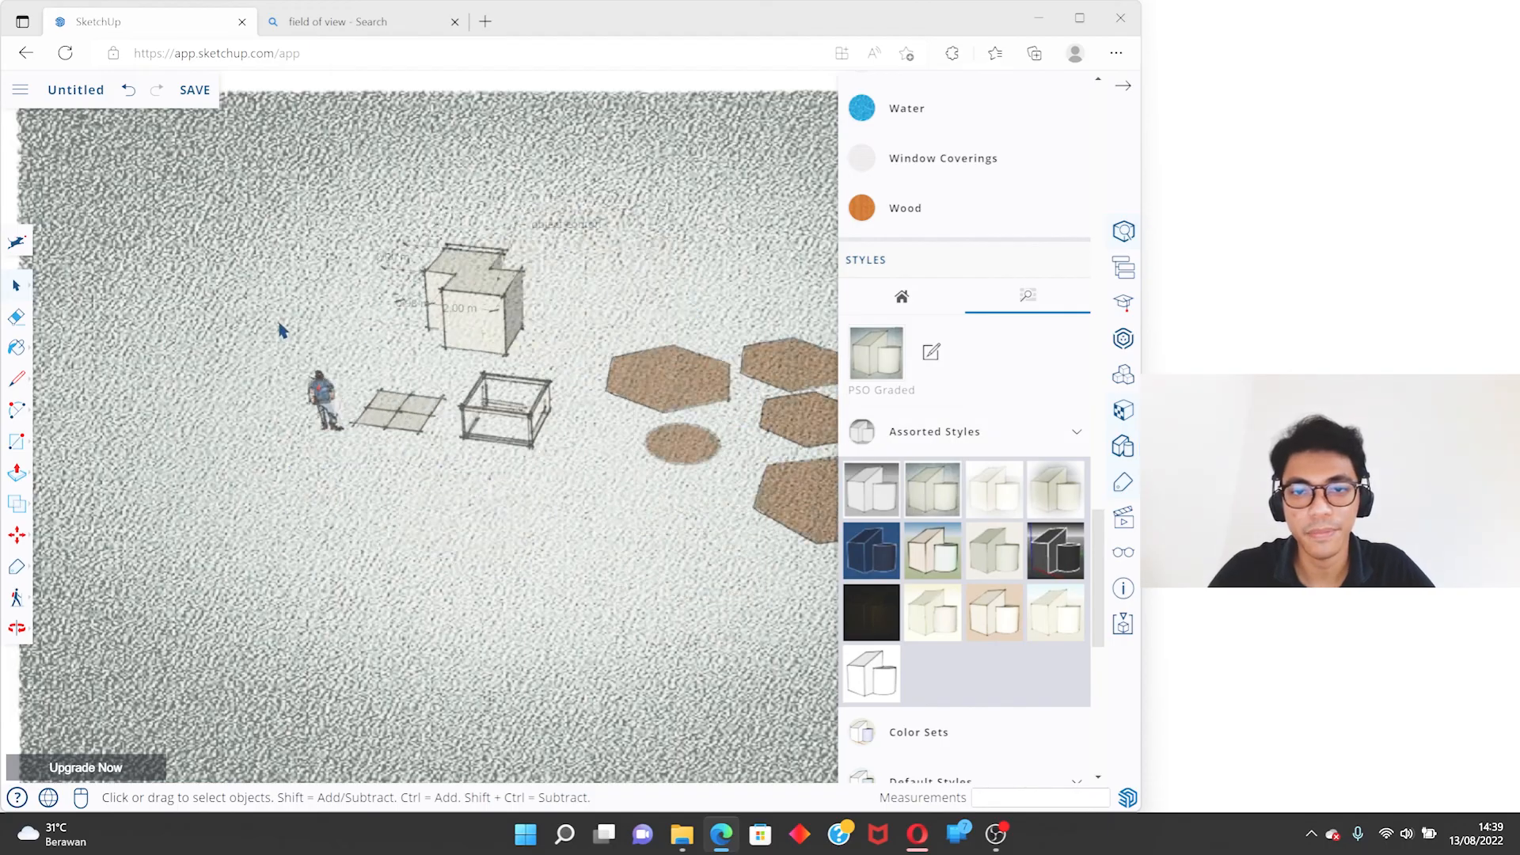
scroll(702, 413, up, 6)
scroll(702, 413, down, 3)
scroll(1101, 592, down, 4)
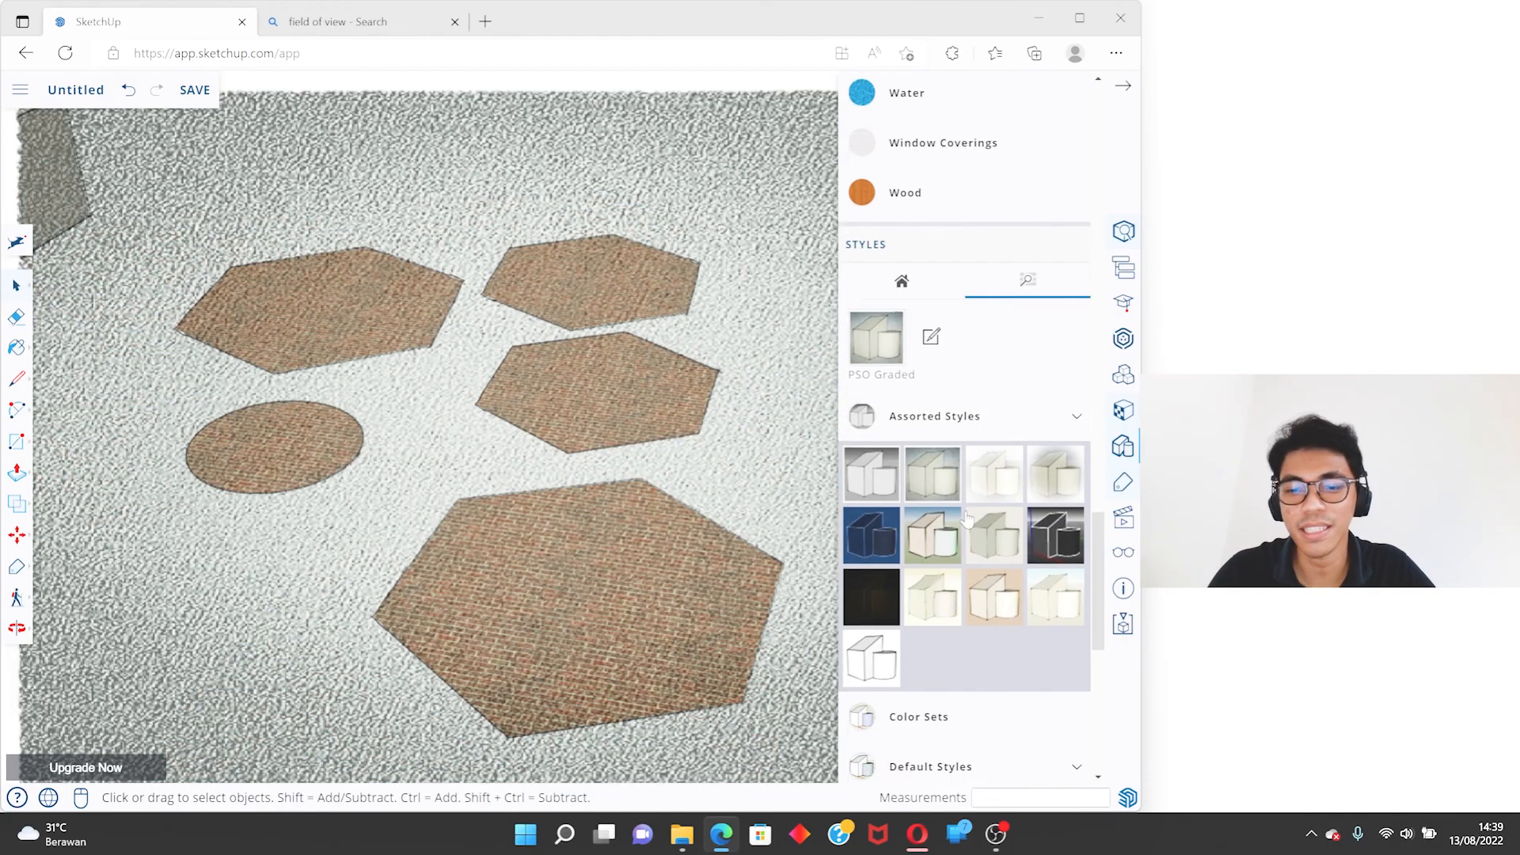
- Replace the PSO Graded style with the first style of the Default Styles collection and view the whole model in it
click(997, 581)
middle_drag(384, 362, 623, 504)
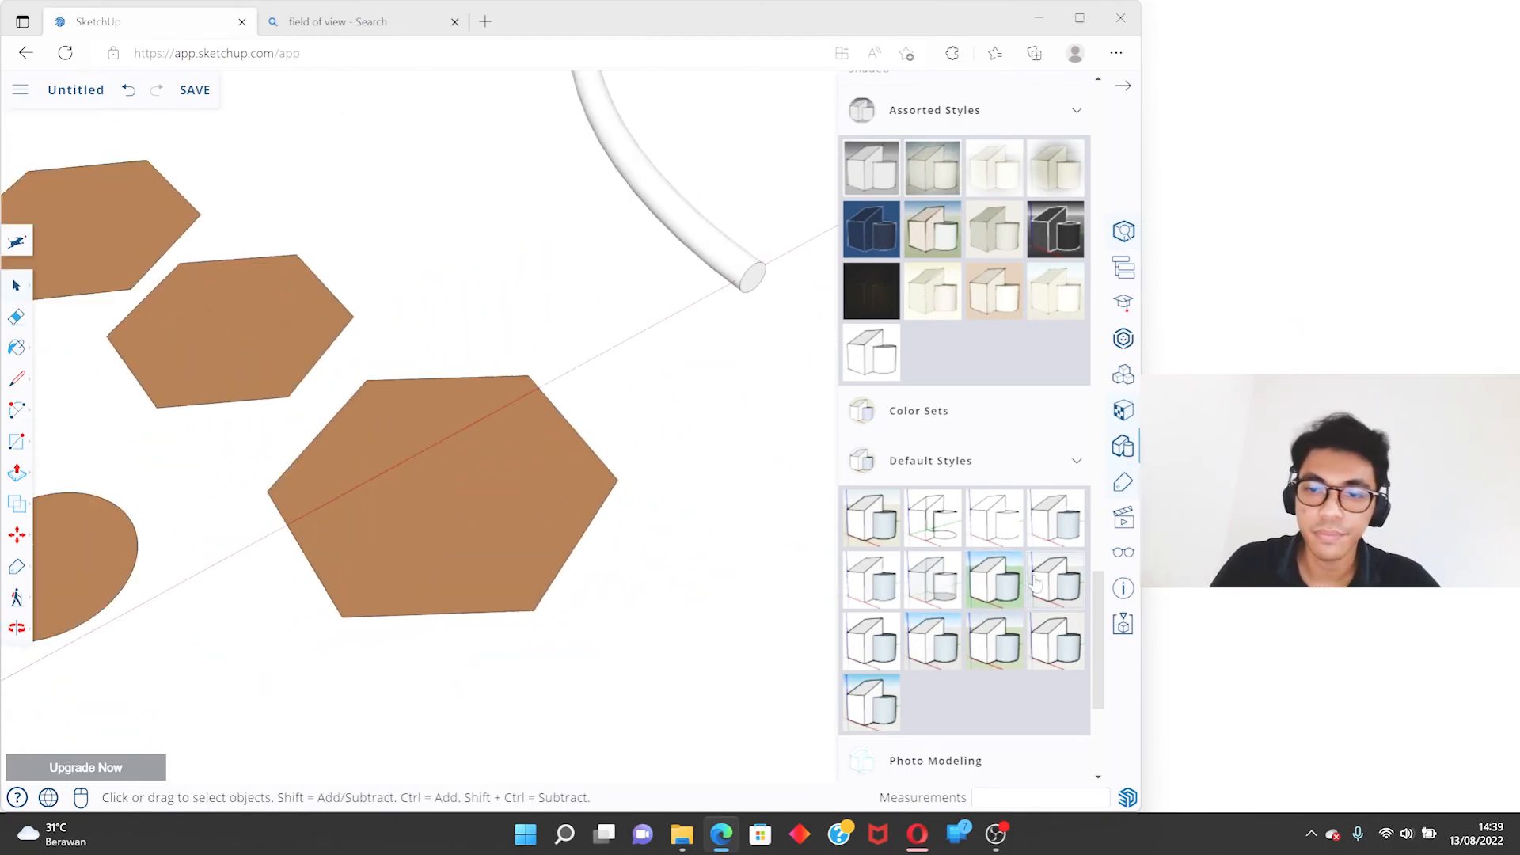
click(881, 526)
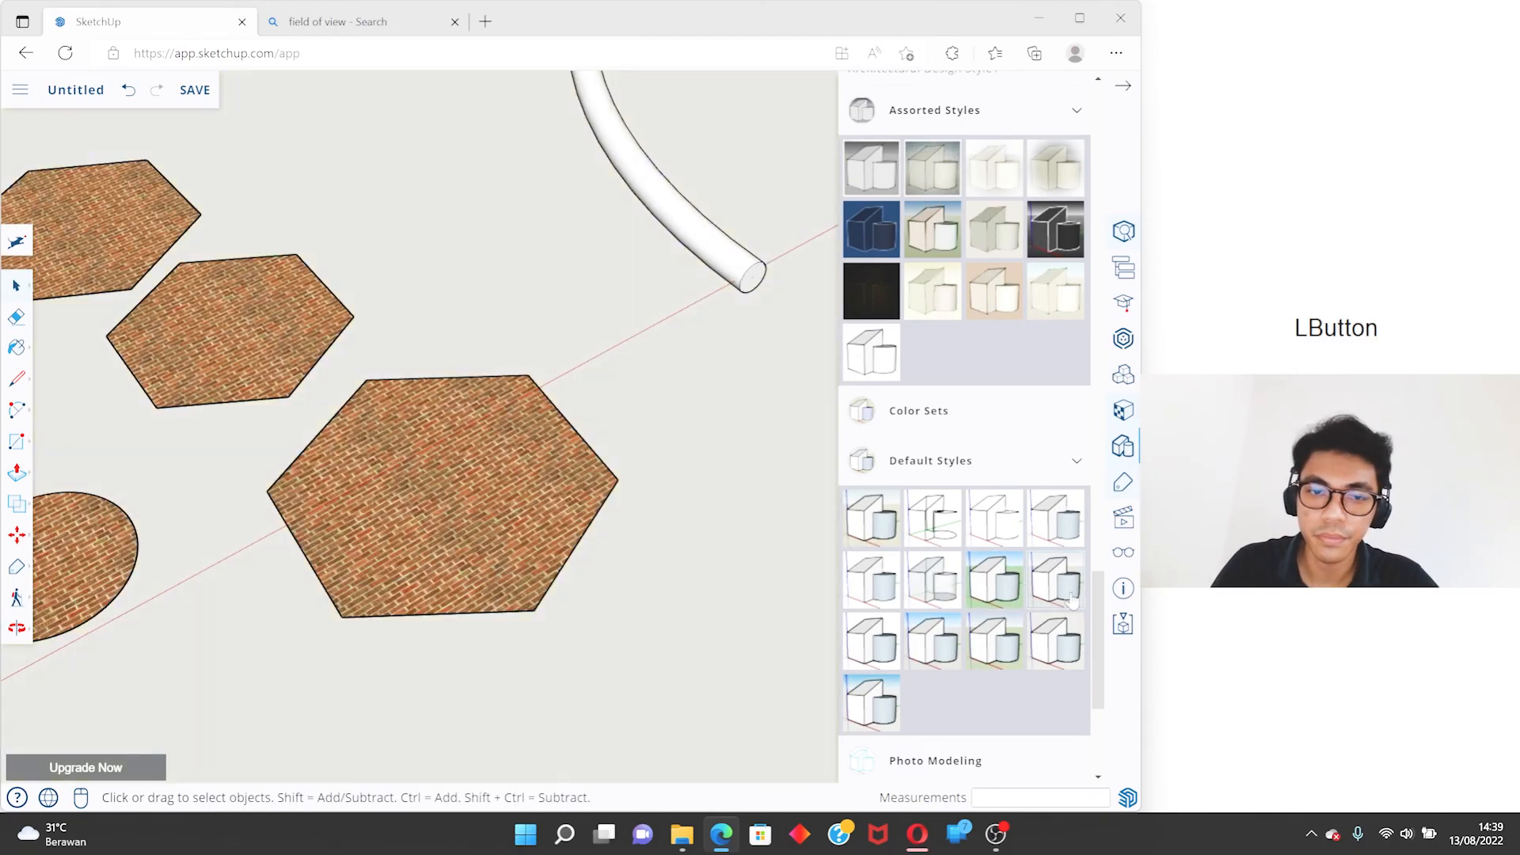
scroll(686, 417, down, 6)
middle_drag(682, 497, 381, 319)
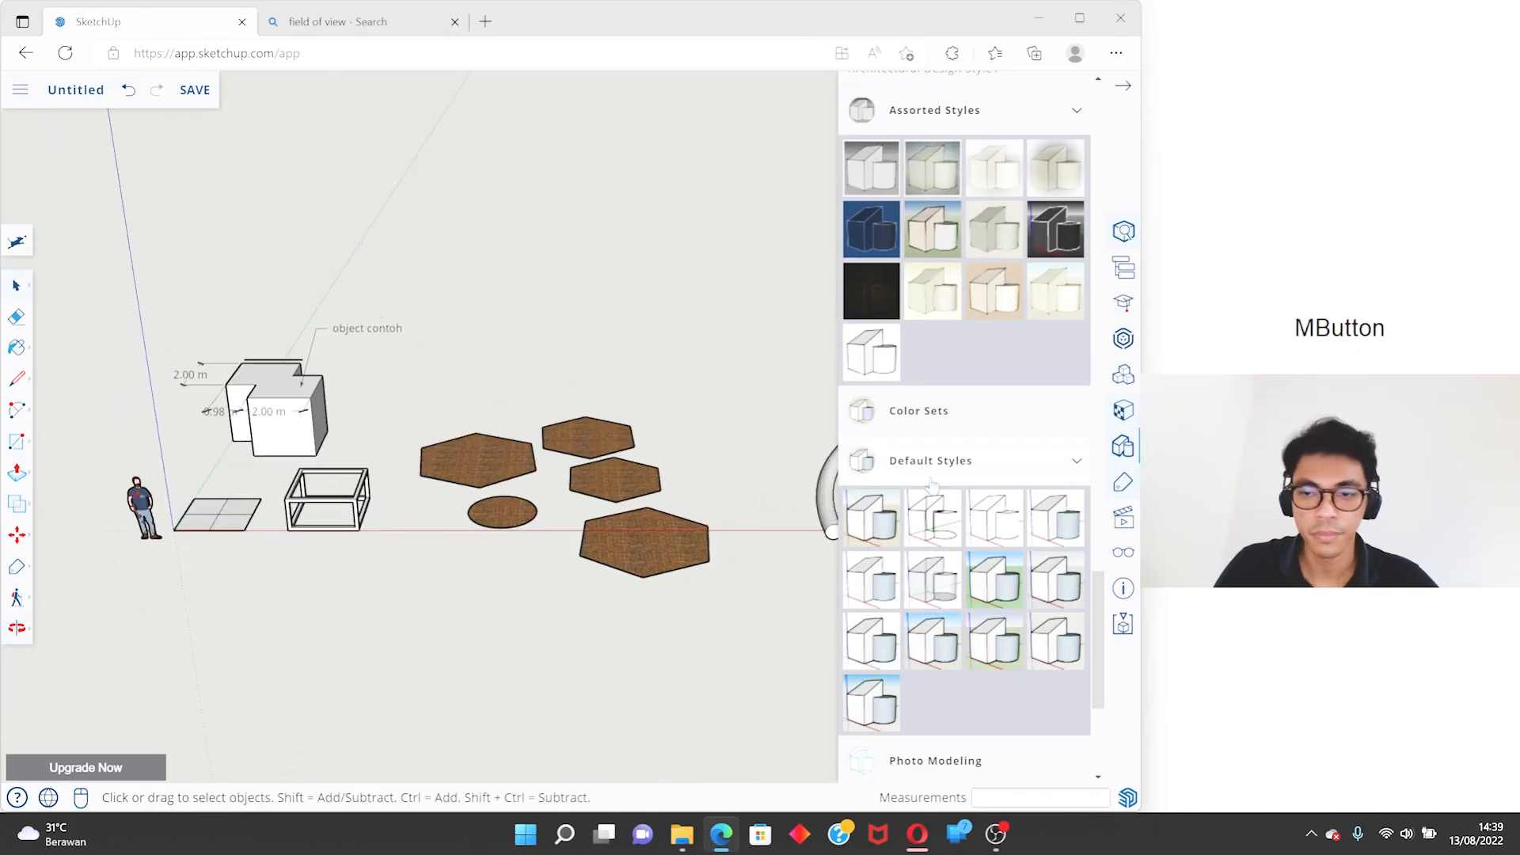
- Show the model's display options and the Scenes section with its standard views
click(1124, 554)
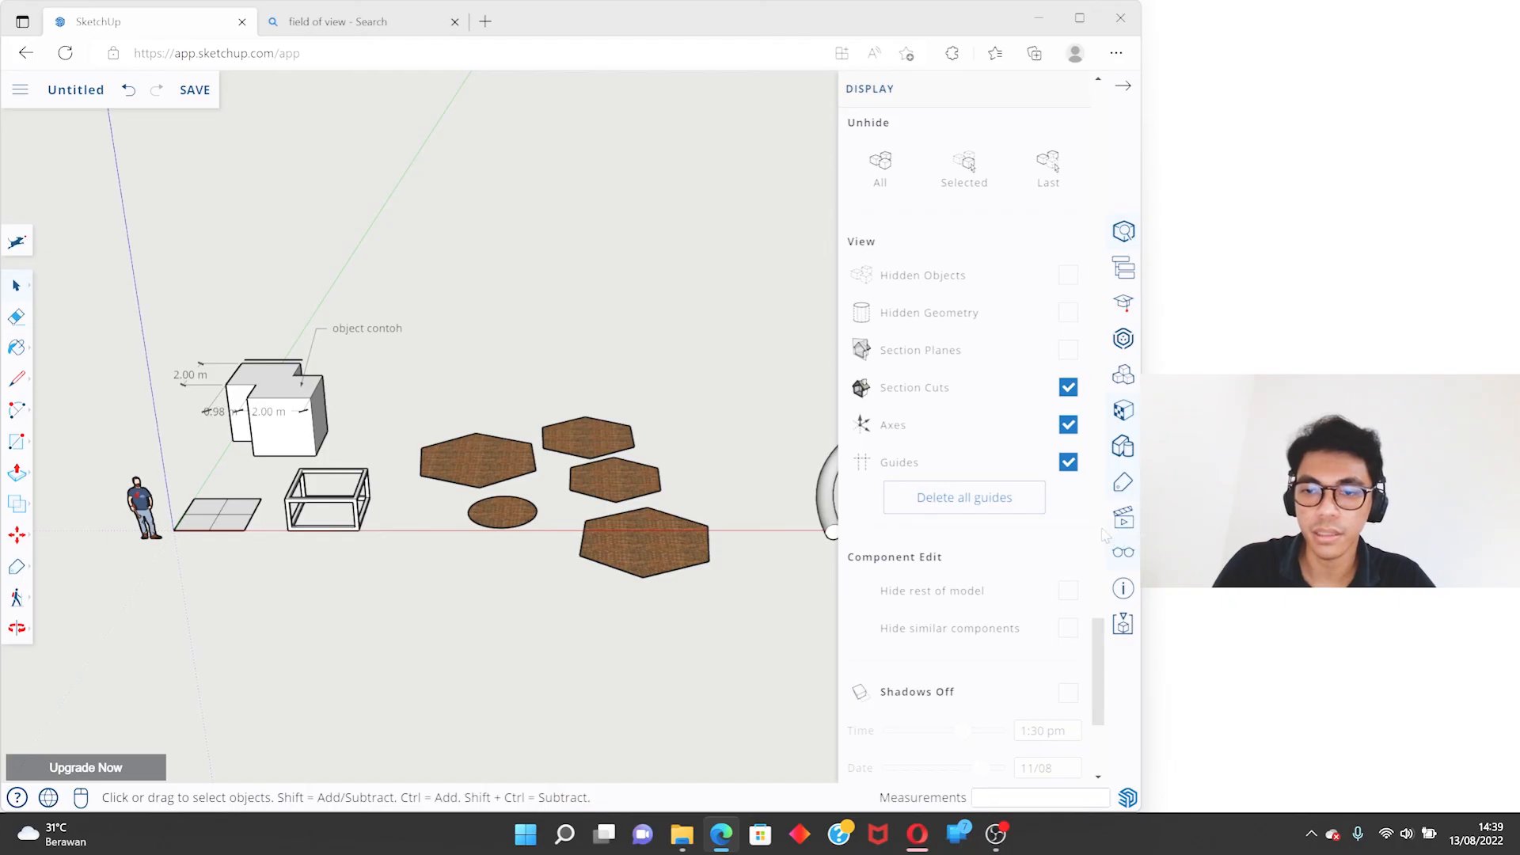
click(1123, 518)
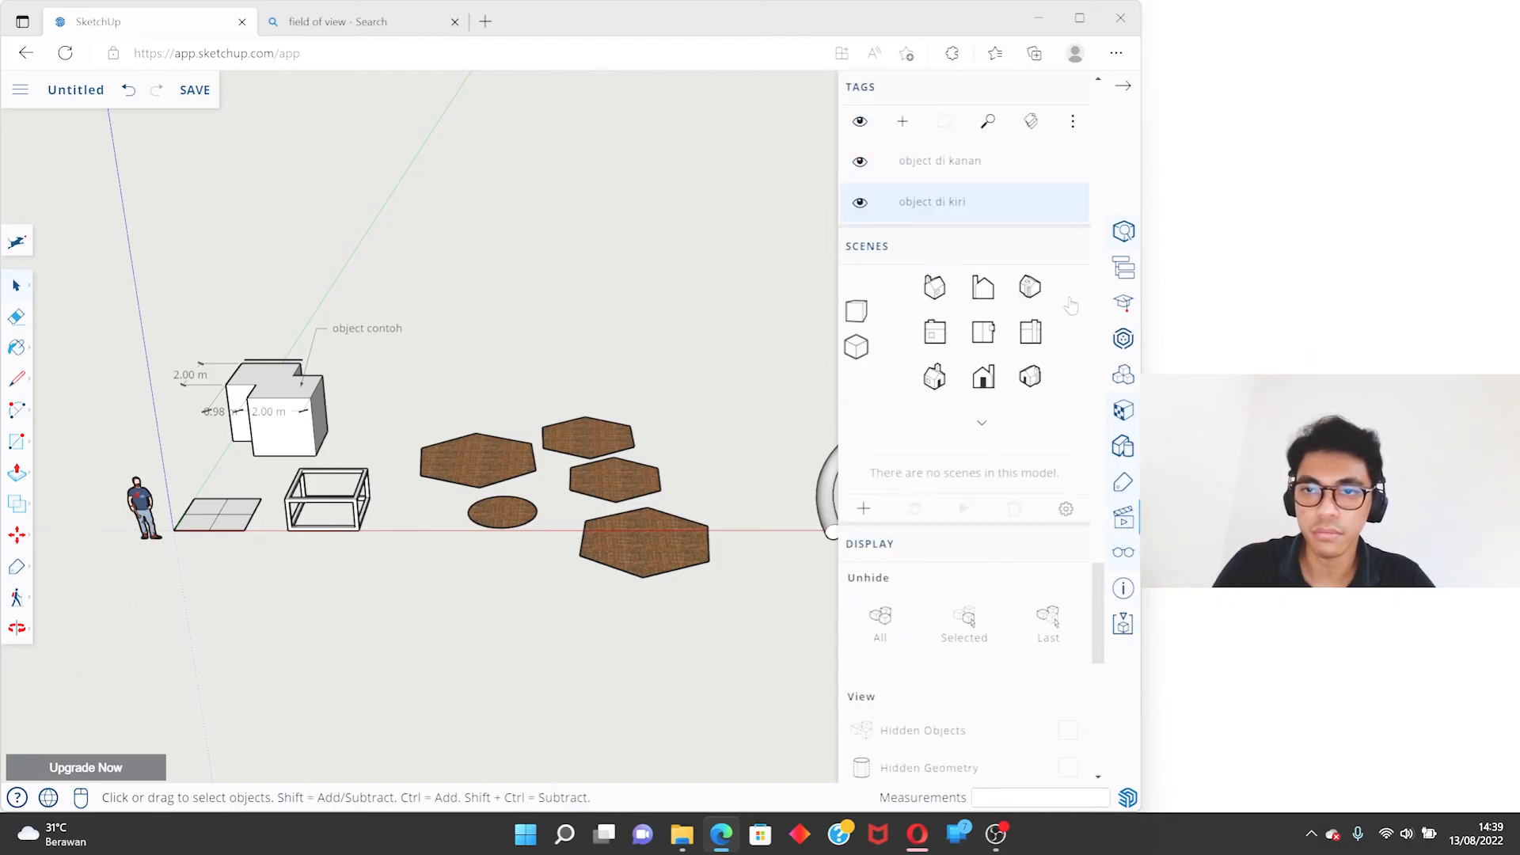
scroll(1070, 305, up, 6)
- View the whole model from other sides, including the curved tube beyond the polygons
click(729, 380)
scroll(729, 380, down, 4)
shift+middle_drag(550, 339, 366, 306)
scroll(251, 321, up, 5)
middle_drag(244, 342, 594, 291)
scroll(698, 389, down, 4)
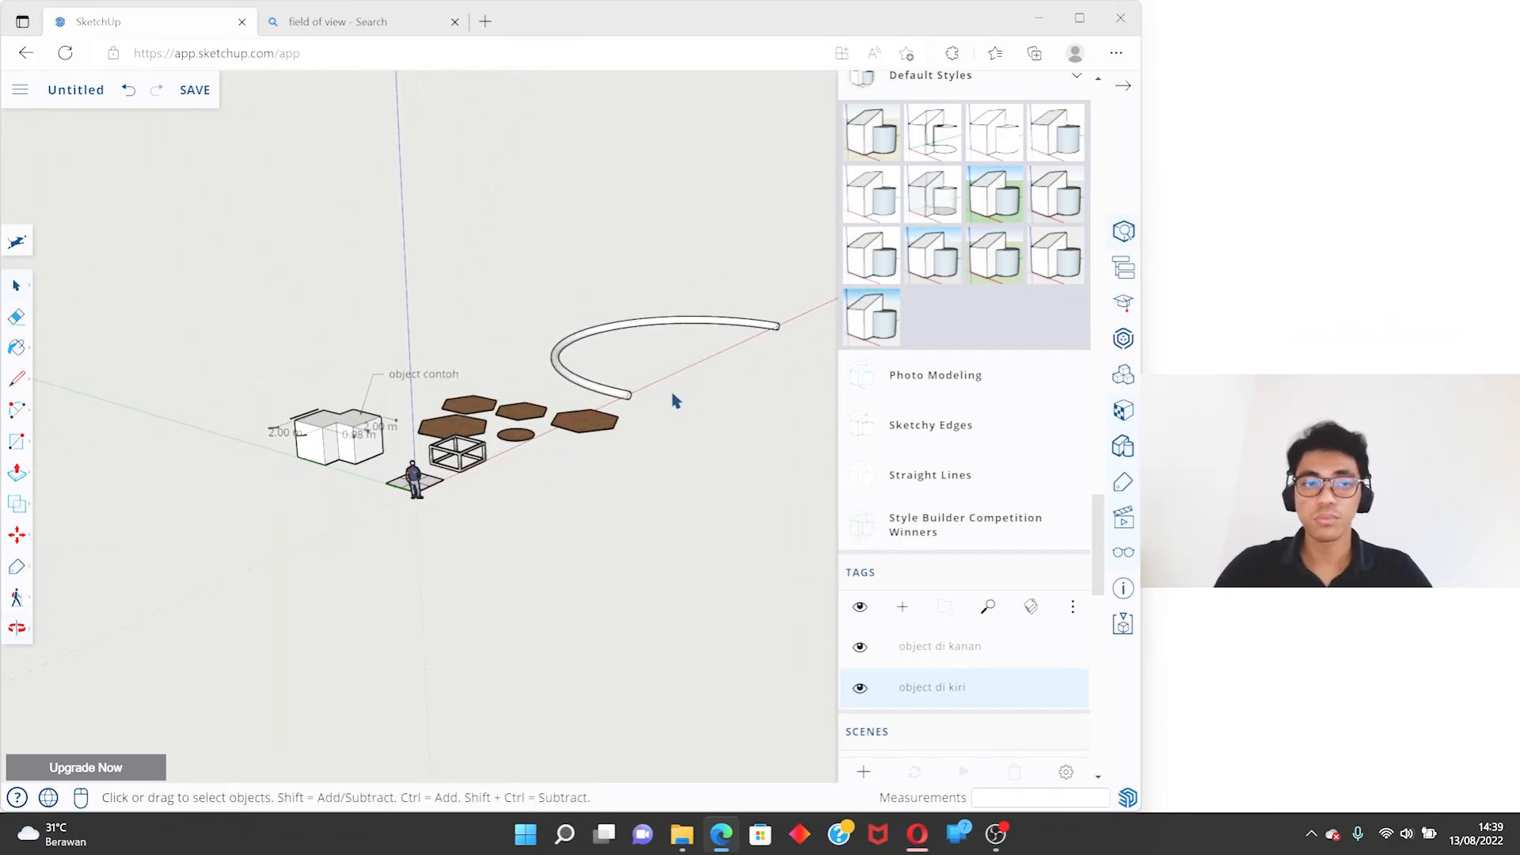